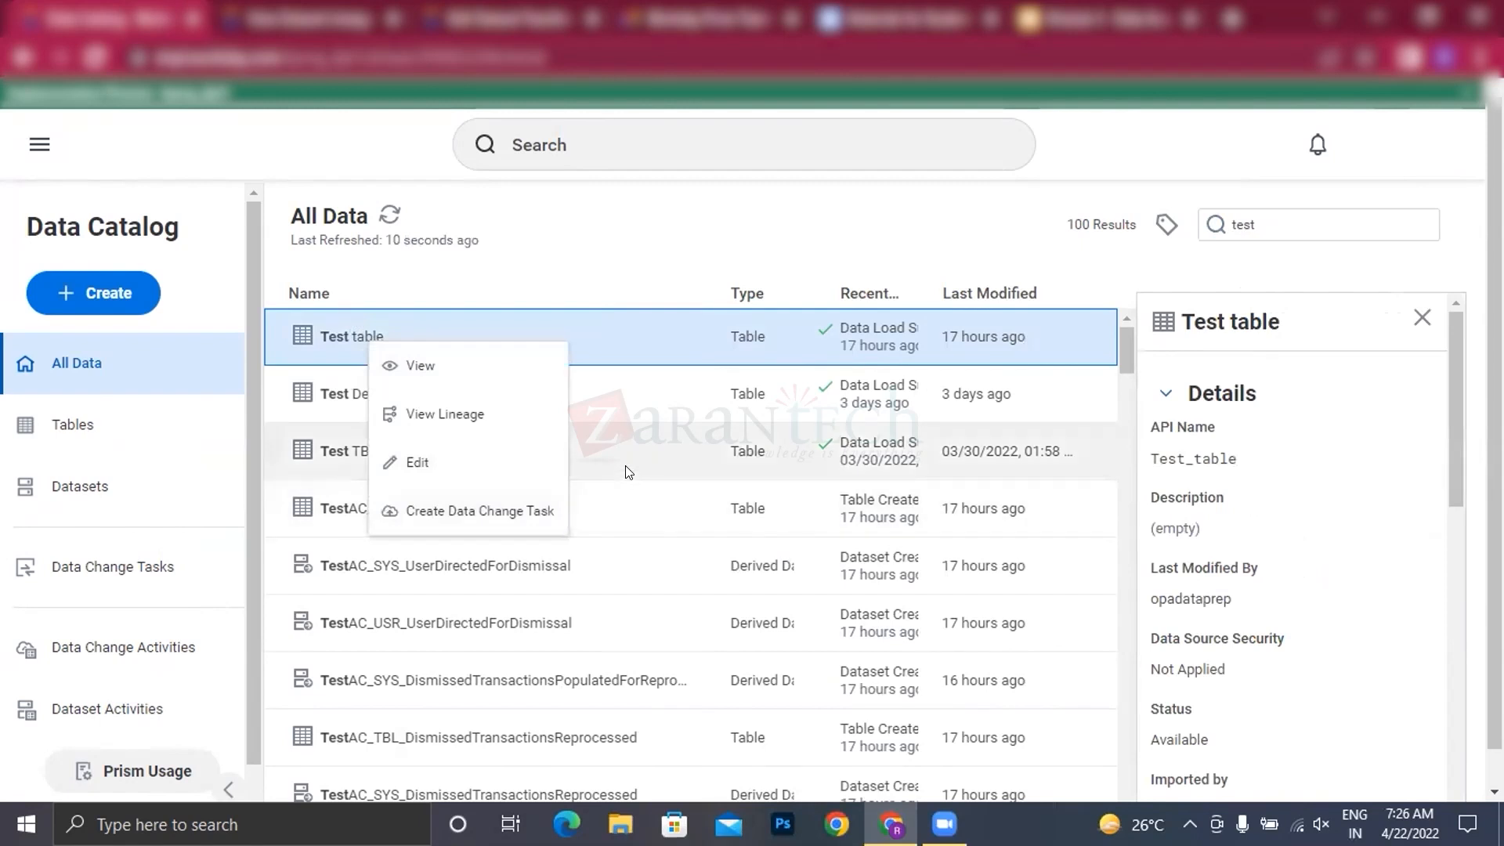
Step: Open the Test Demo table from the data catalog for editing
click(517, 278)
click(358, 395)
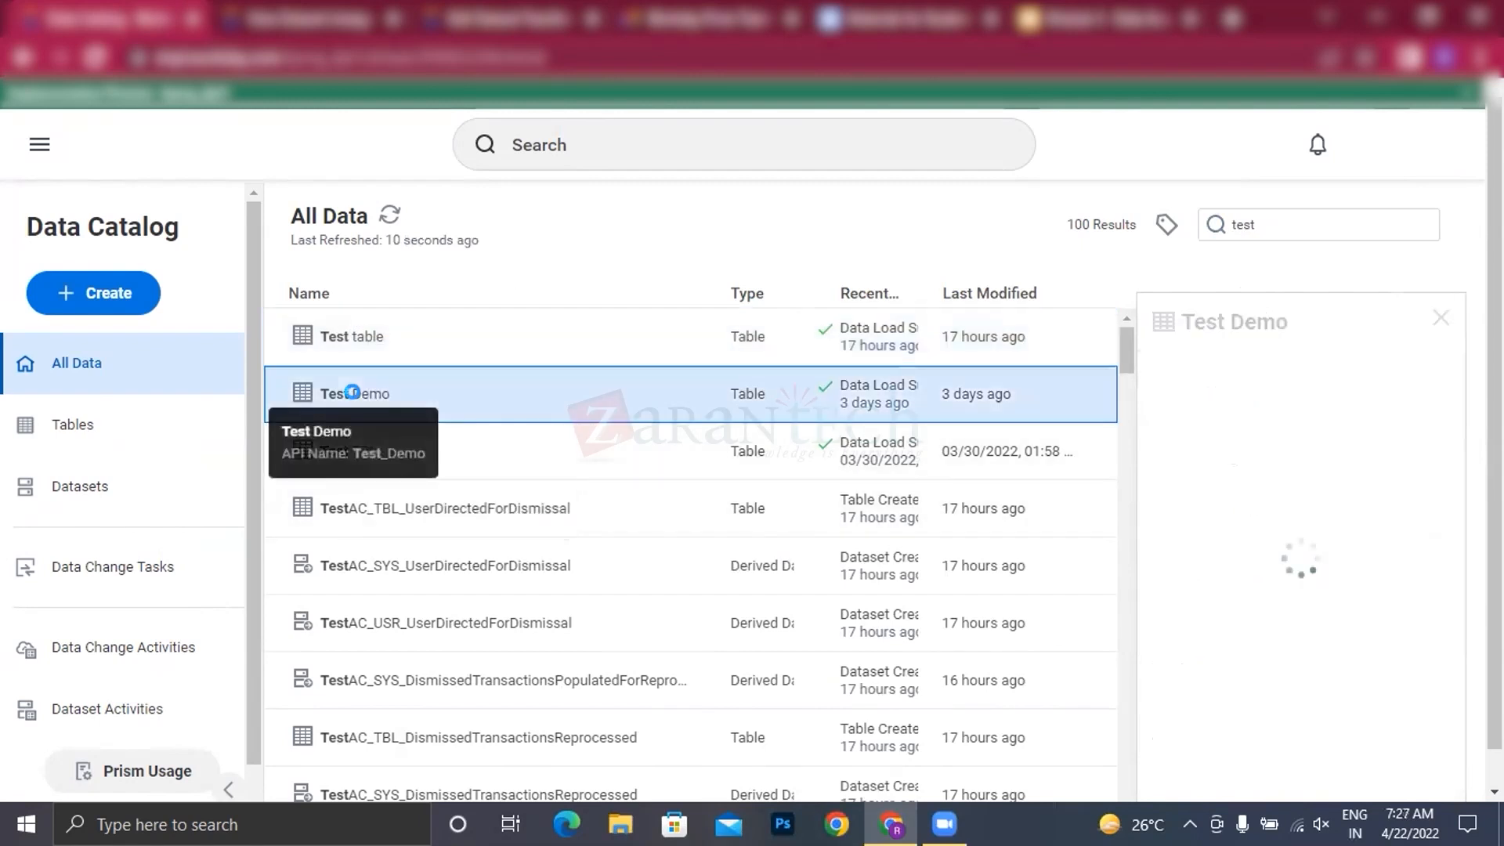
right_click(356, 395)
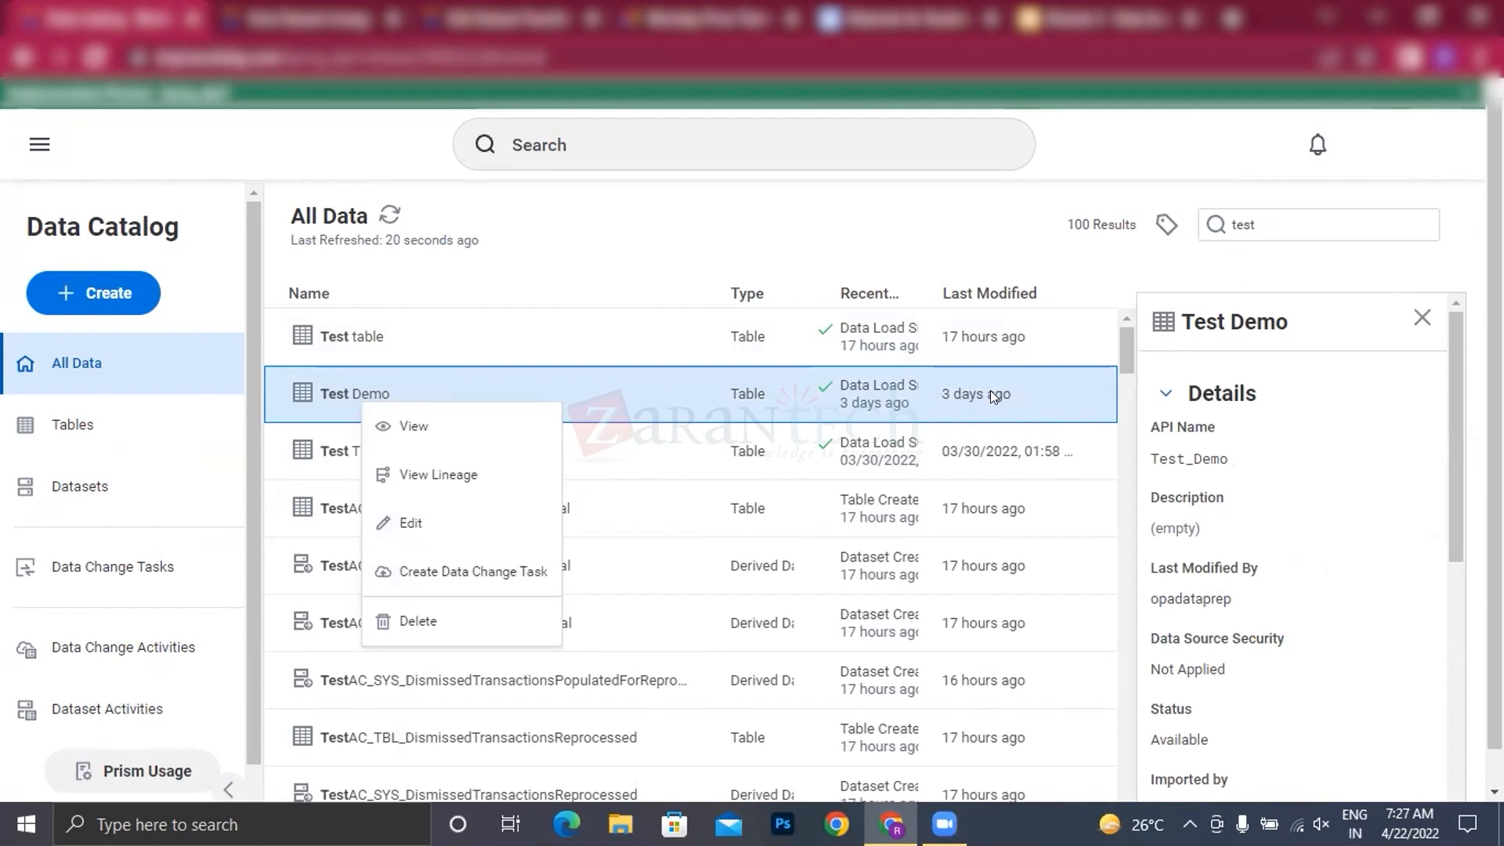
click(414, 523)
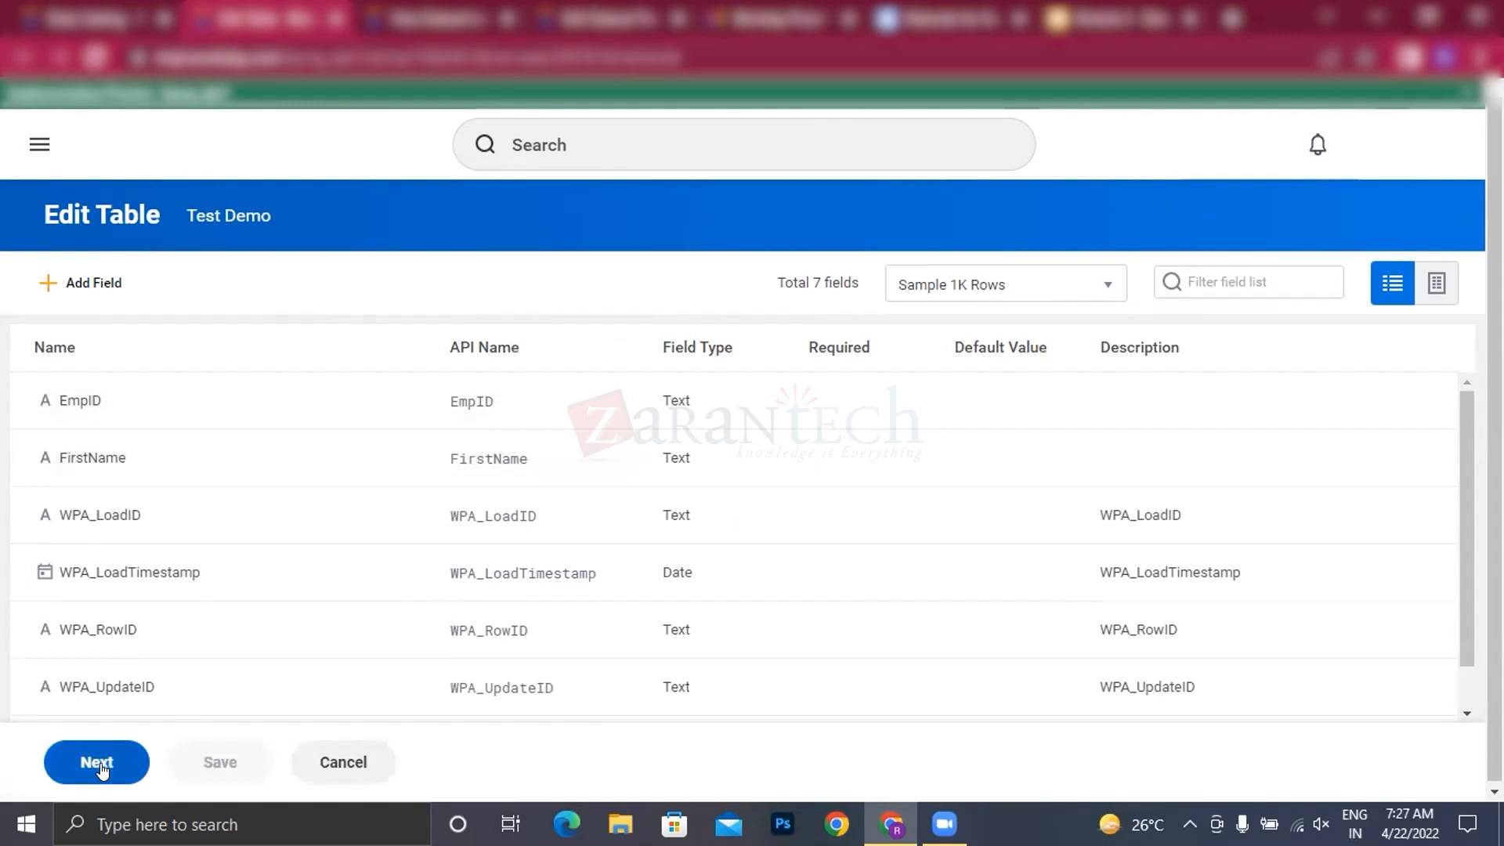
Step: Review the EmpID field's settings in the Test Demo table and complete the table edit
click(143, 409)
scroll(1241, 629, down, 3)
scroll(1241, 631, down, 2)
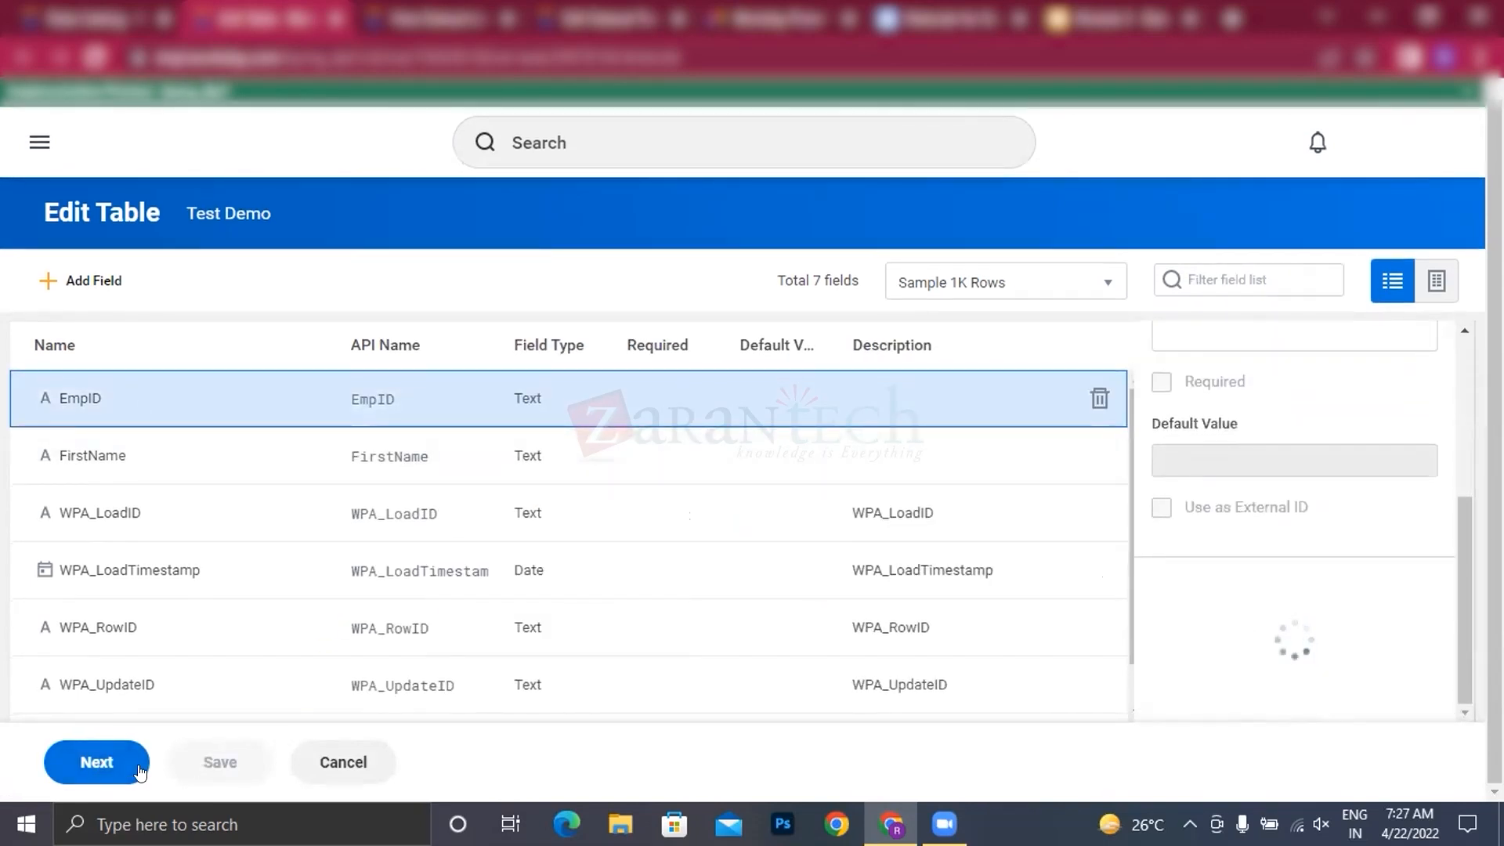
click(112, 767)
click(95, 764)
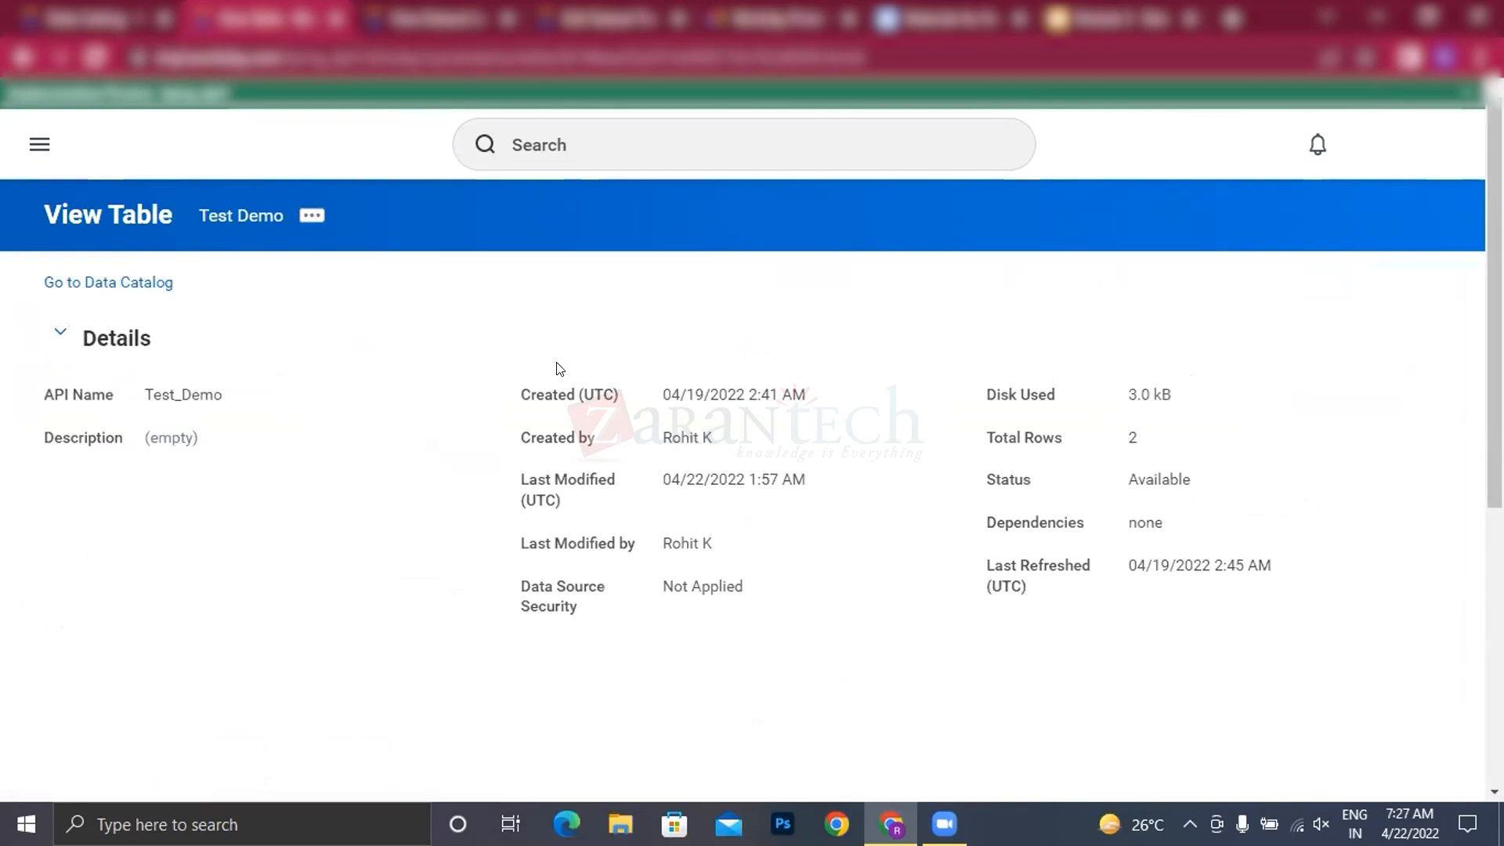
Step: Review the Test Demo table's details, load activities and fields, and display its sample data as rows
scroll(560, 372, down, 4)
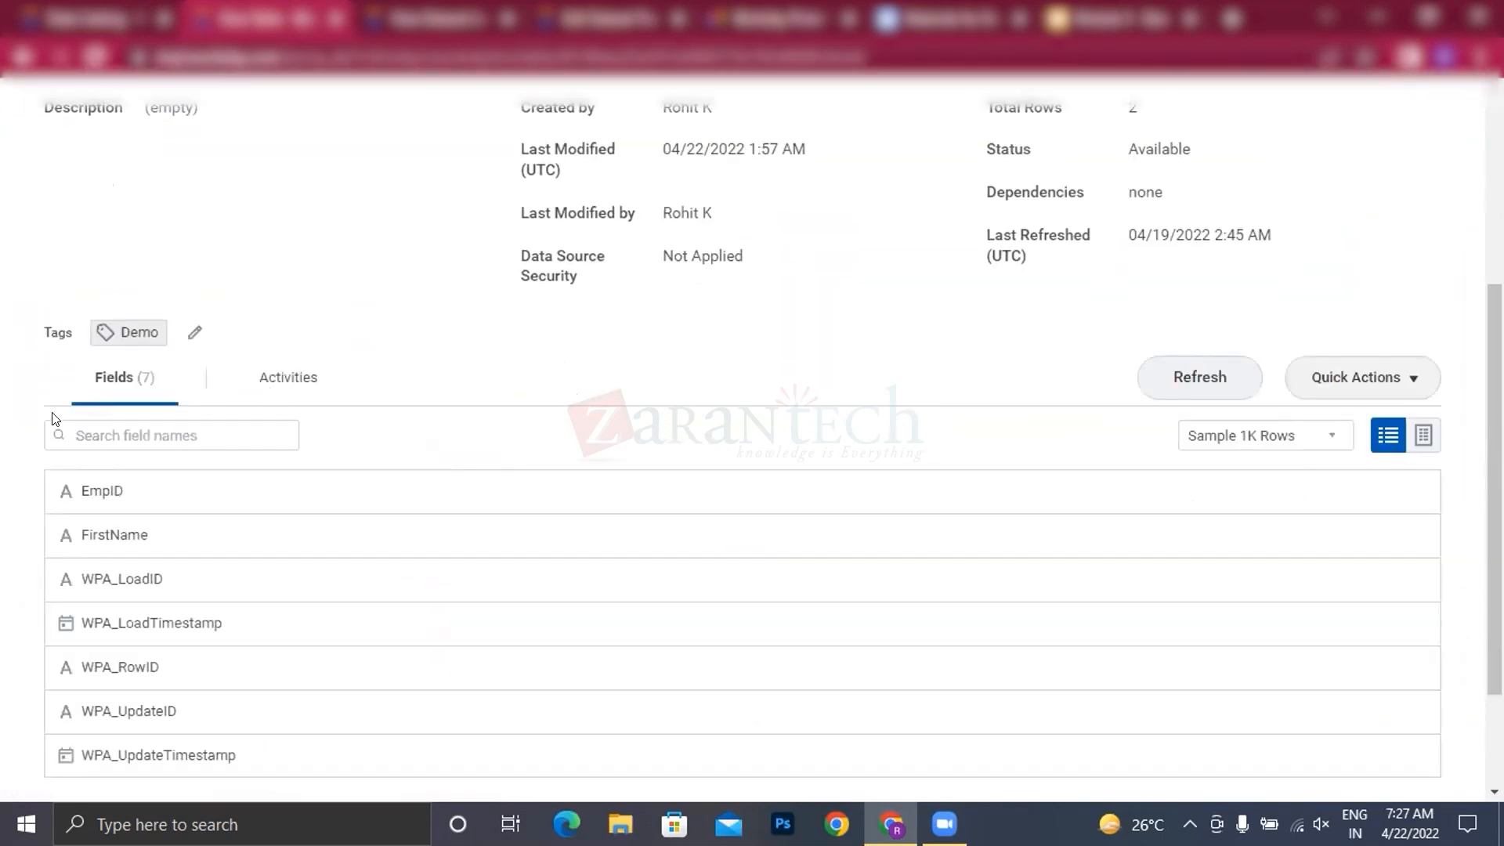
scroll(297, 368, down, 2)
click(297, 272)
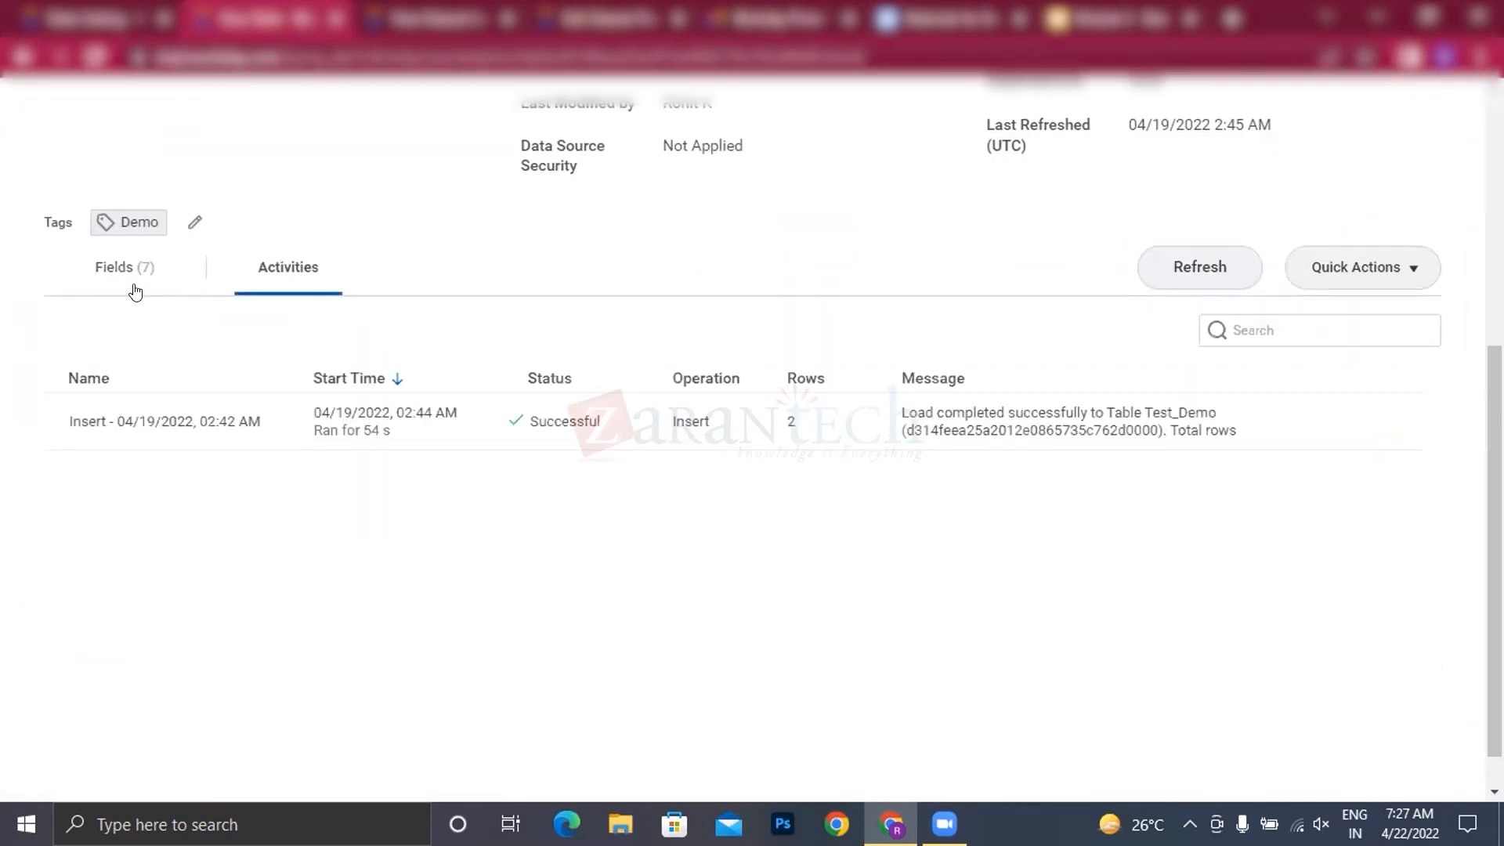
click(132, 282)
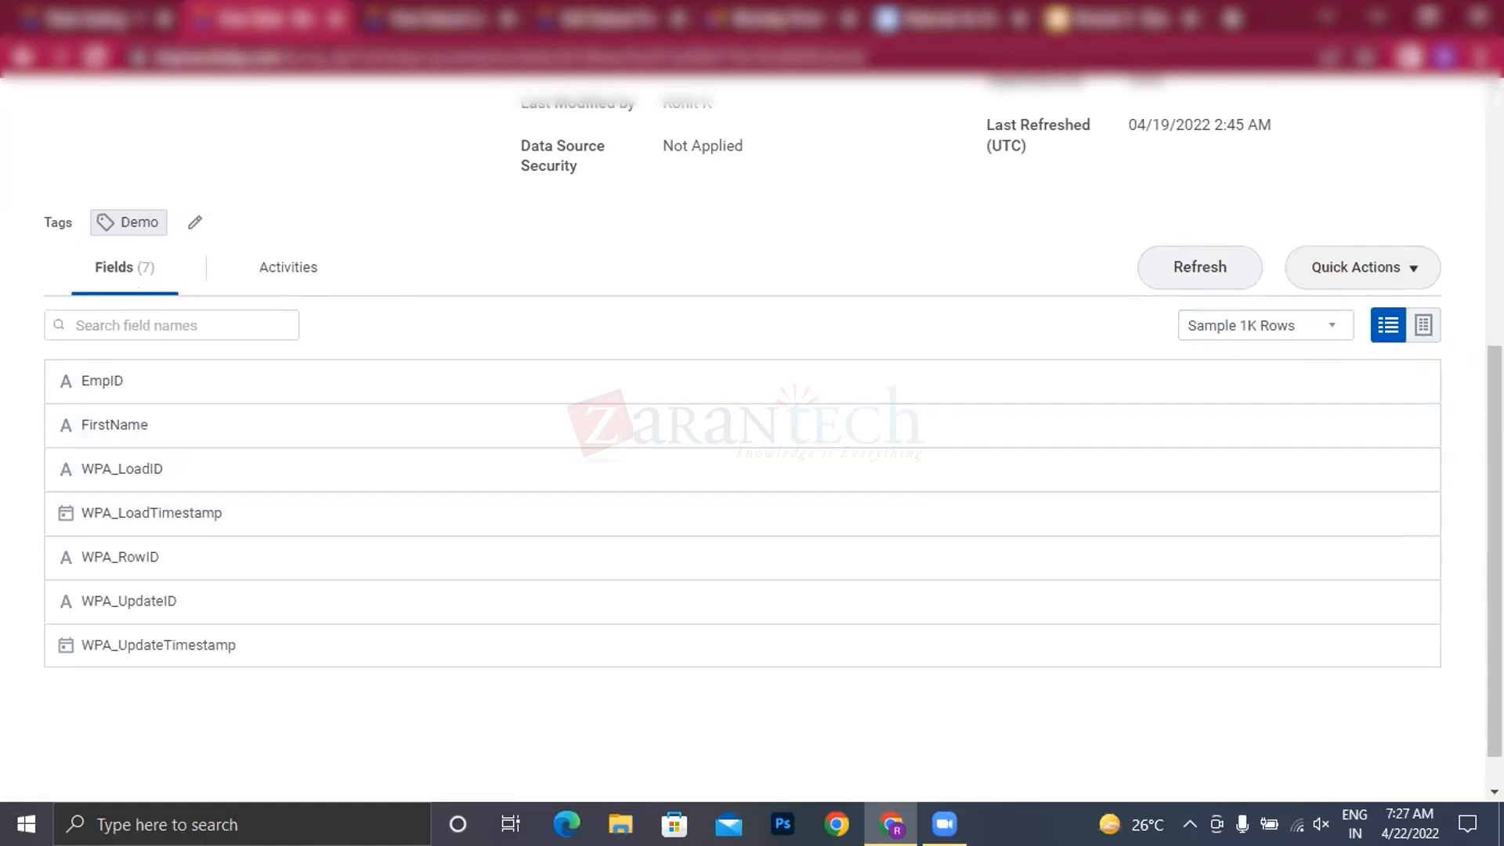
click(1423, 328)
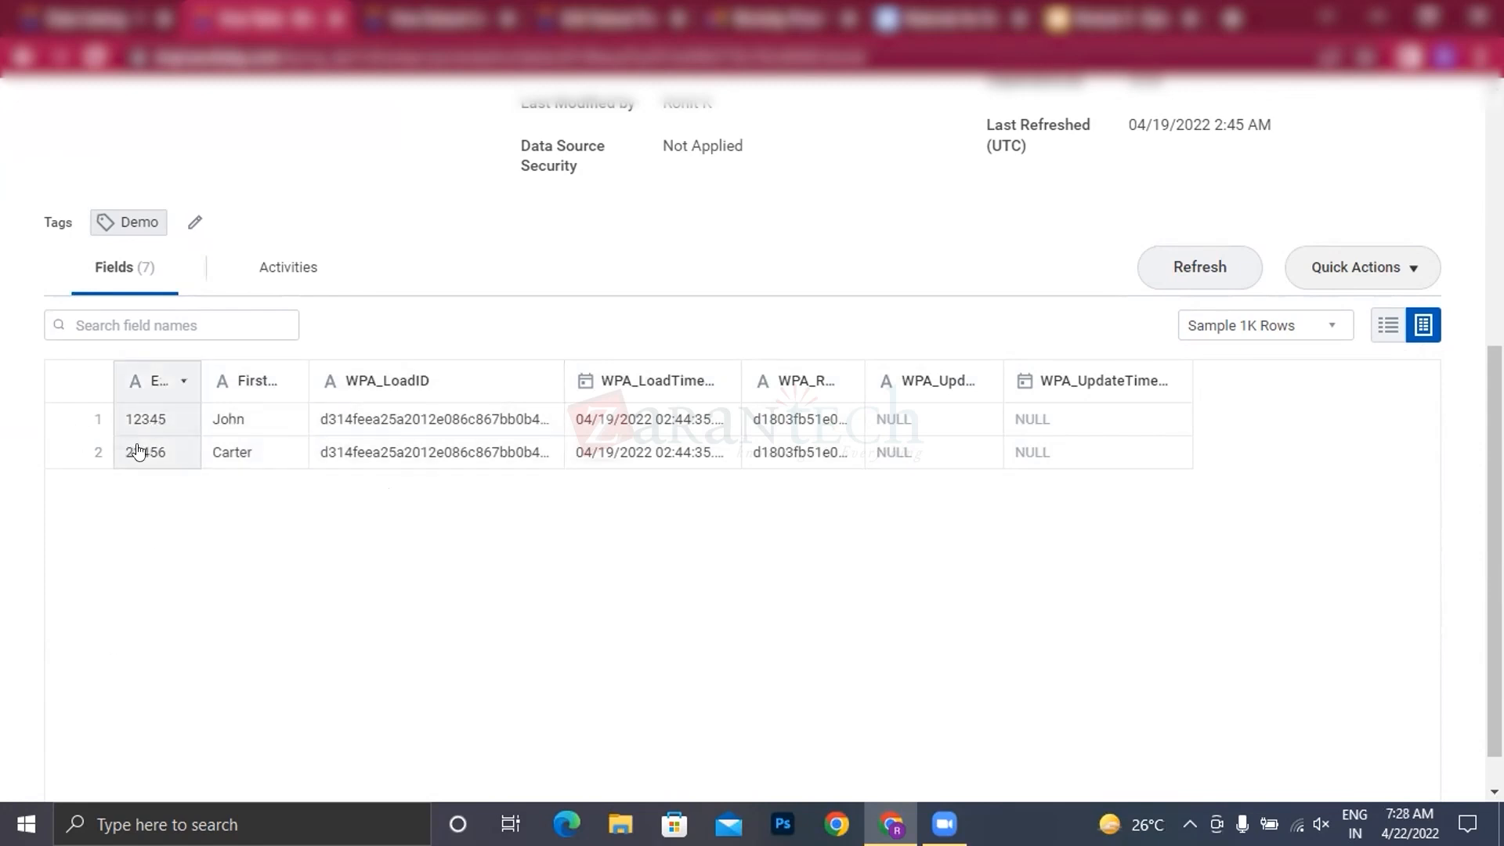
scroll(618, 342, up, 1)
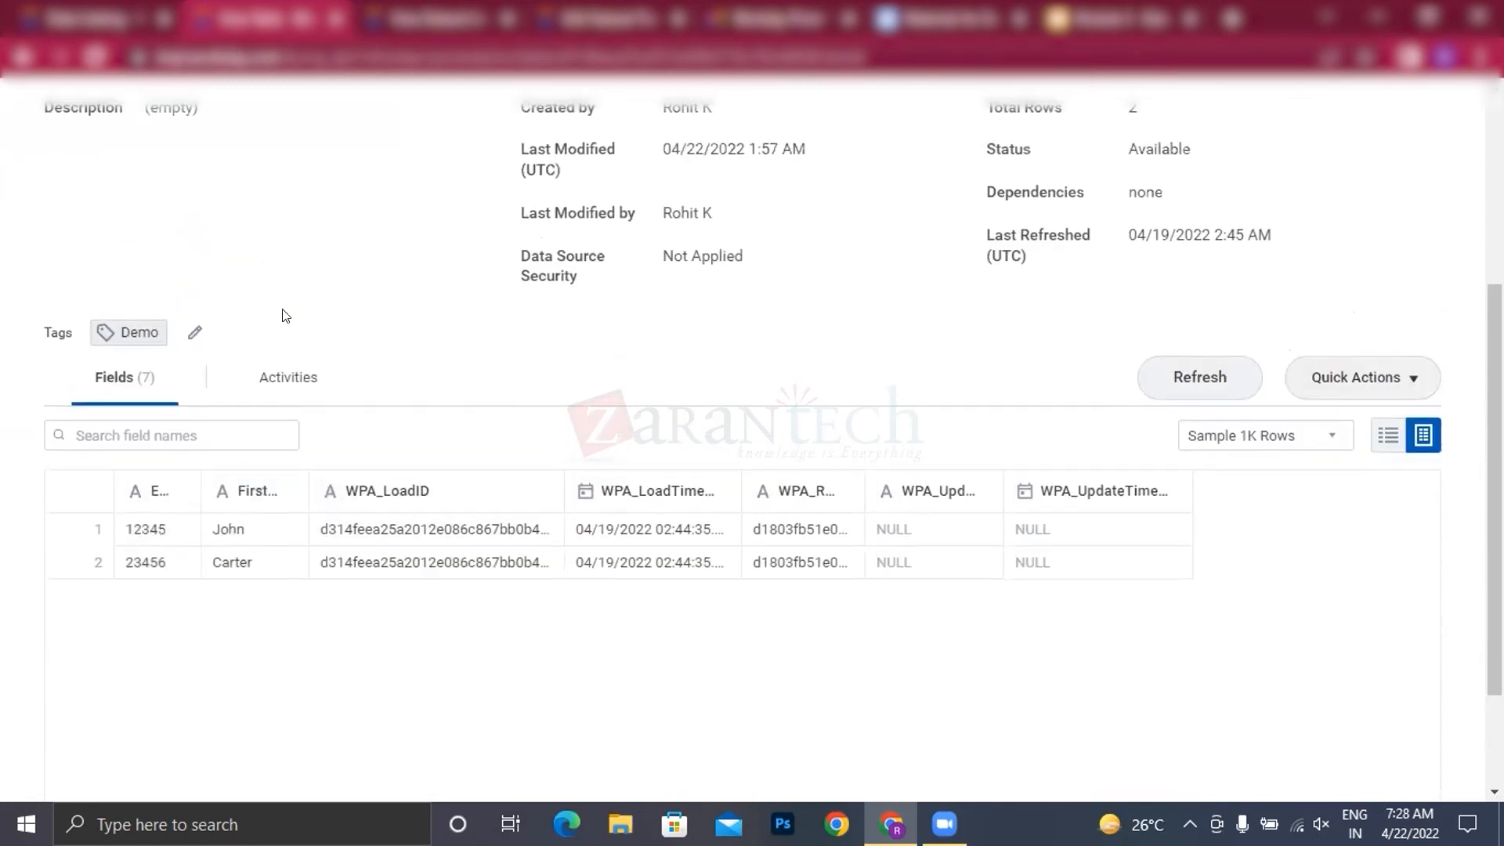
scroll(321, 296, up, 2)
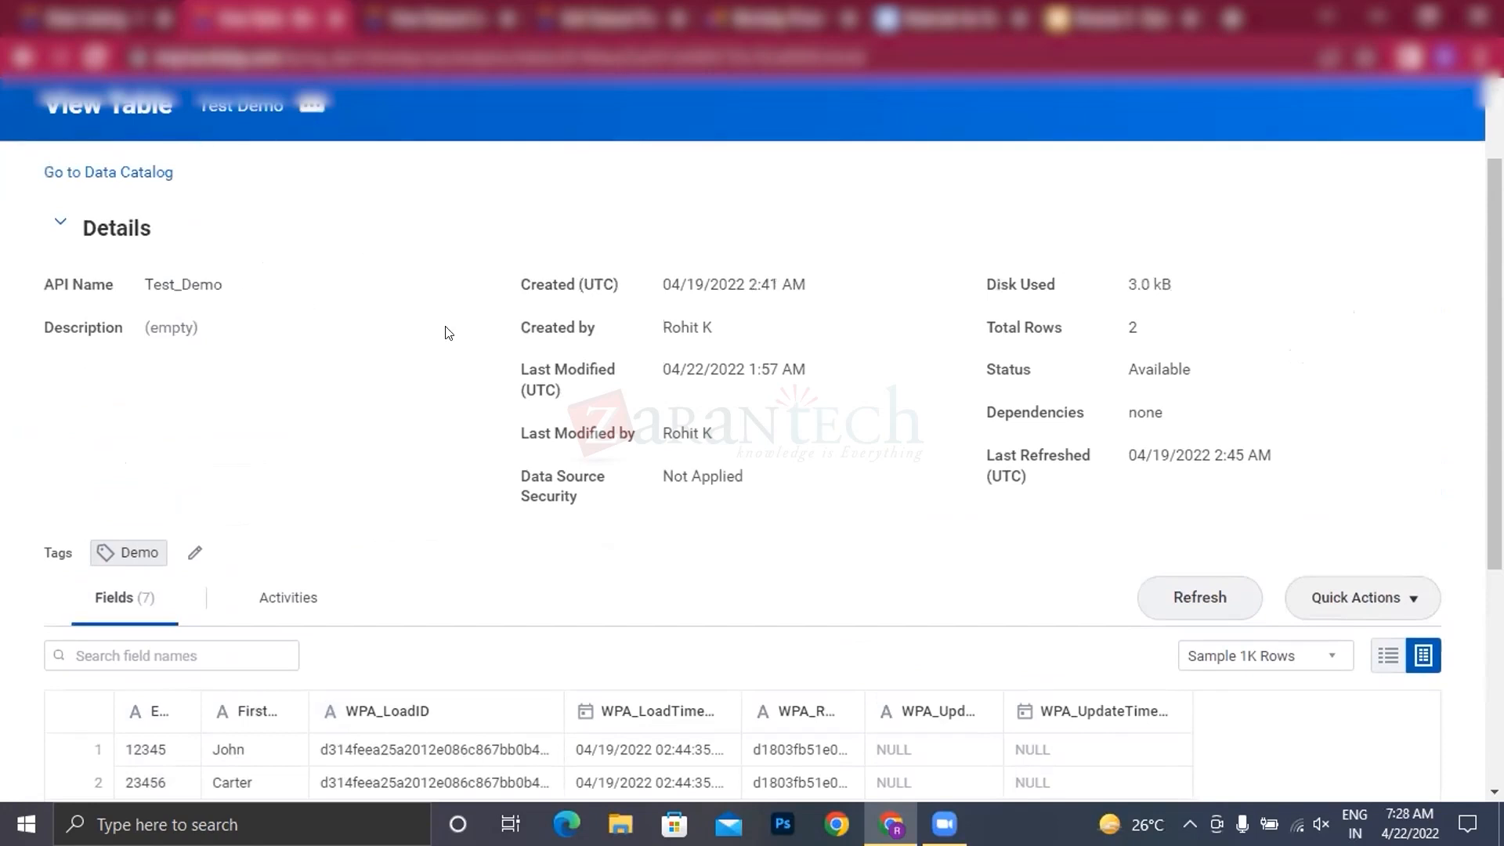
scroll(448, 399, down, 2)
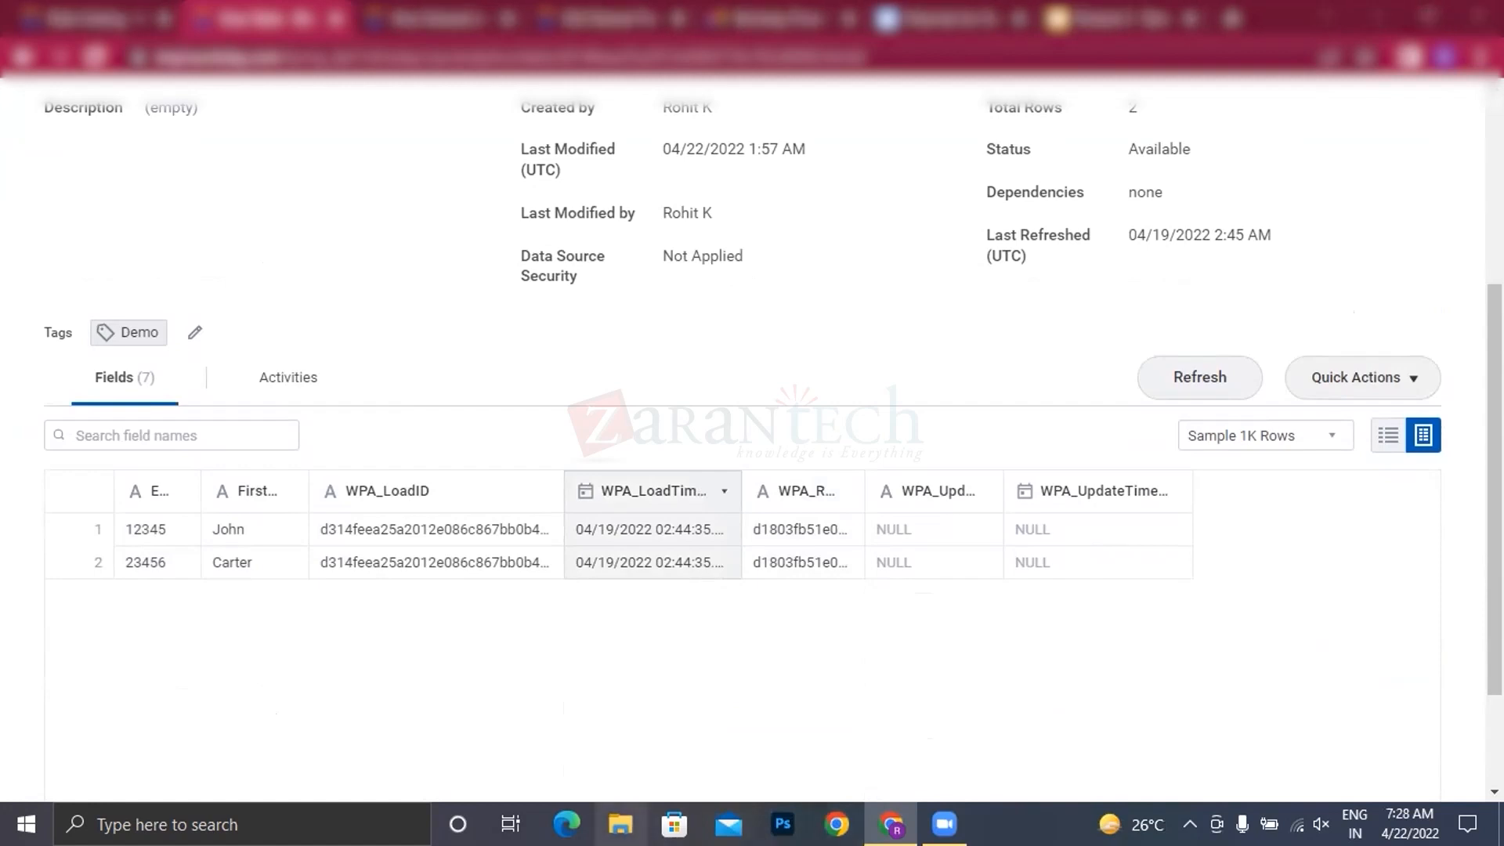
Step: Switch to File Explorer and open Test_Demo.txt from the Prism Analytics desktop folder in a maximized Notepad window
click(621, 824)
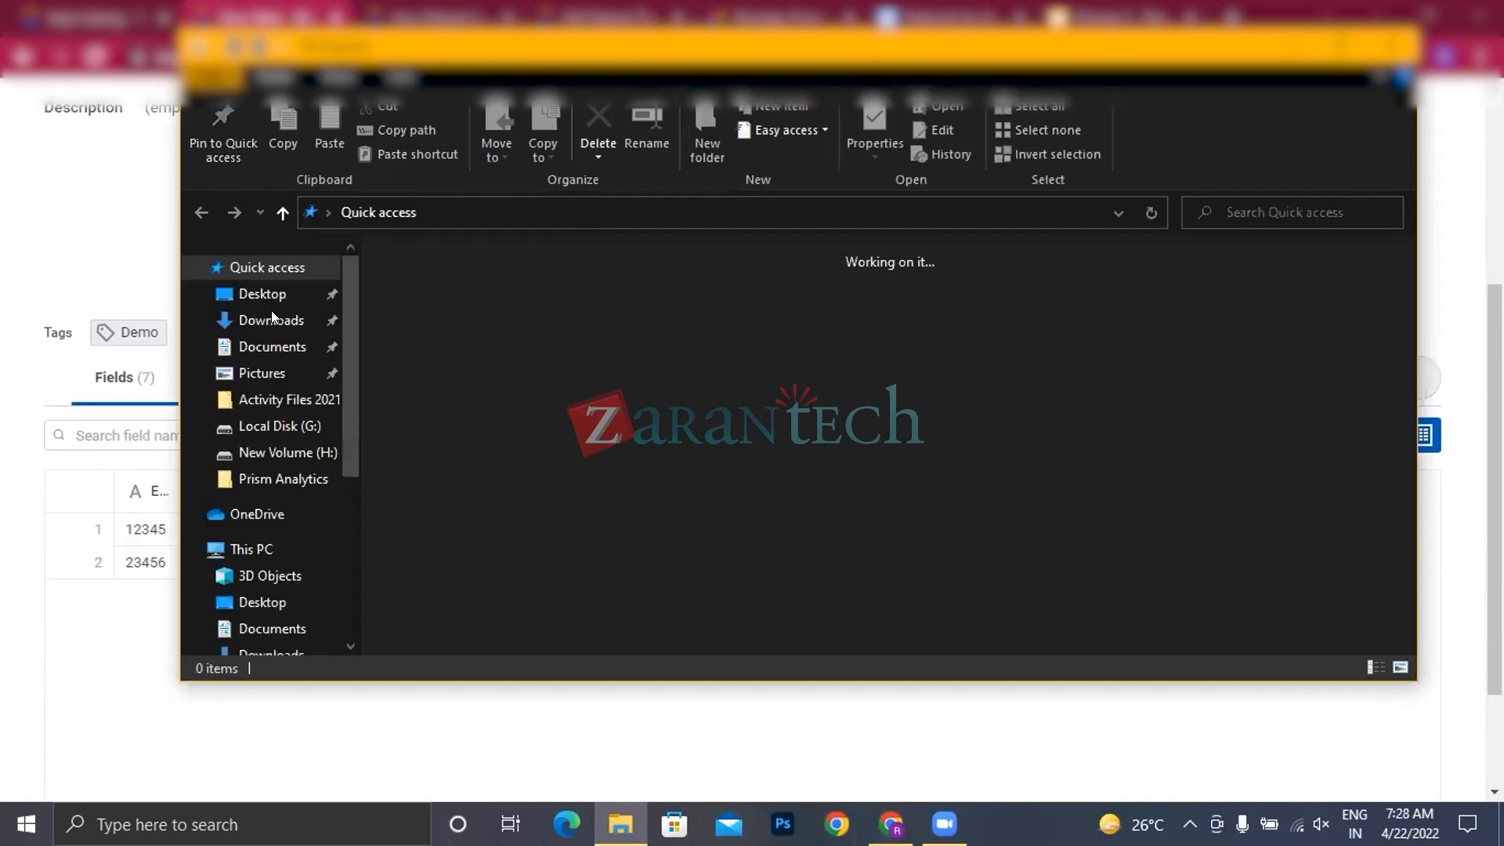
click(262, 294)
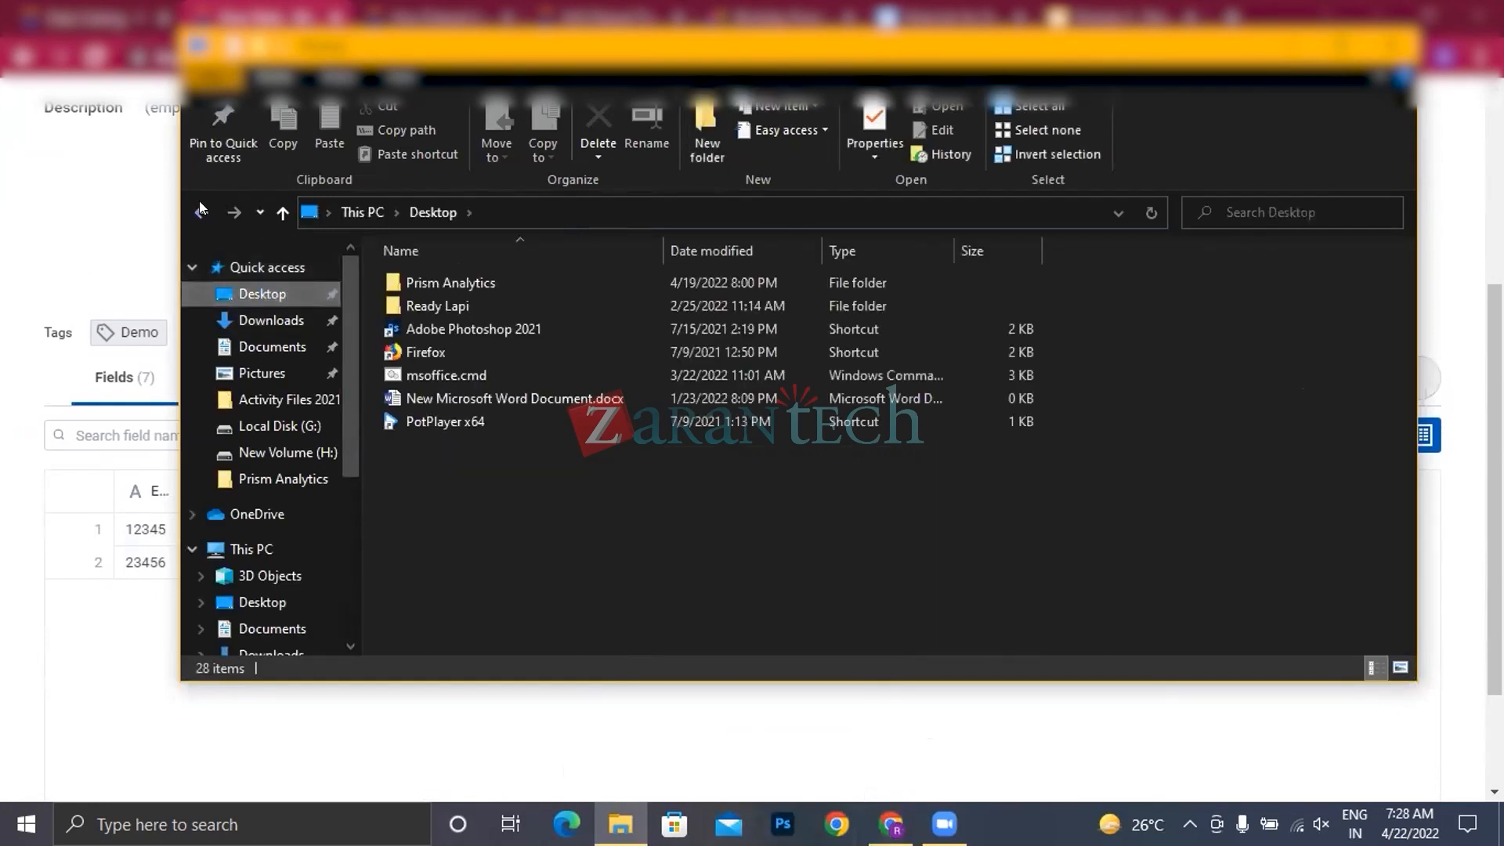
click(201, 212)
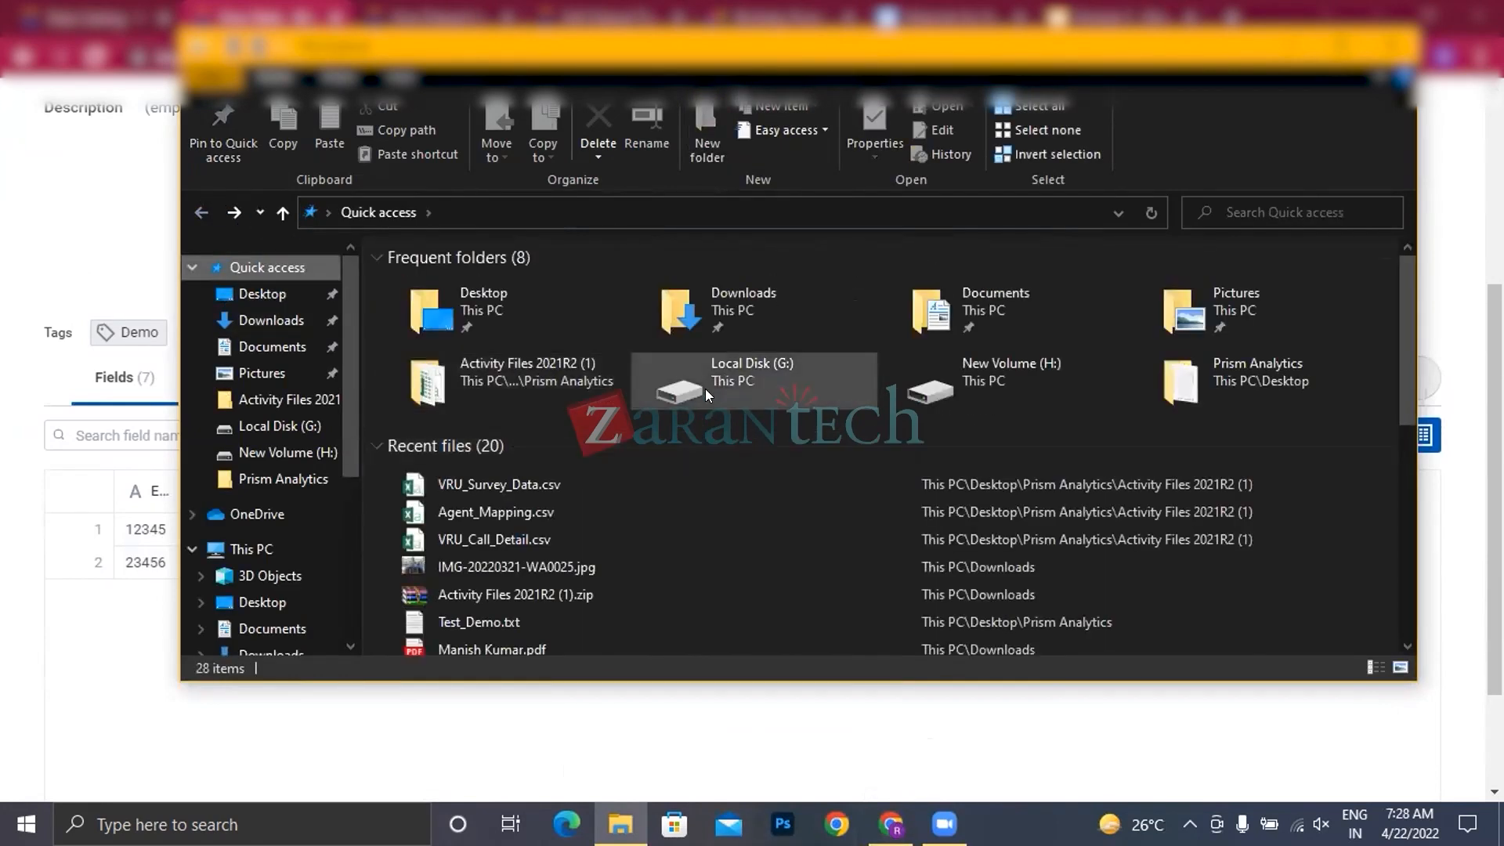
double_click(1204, 364)
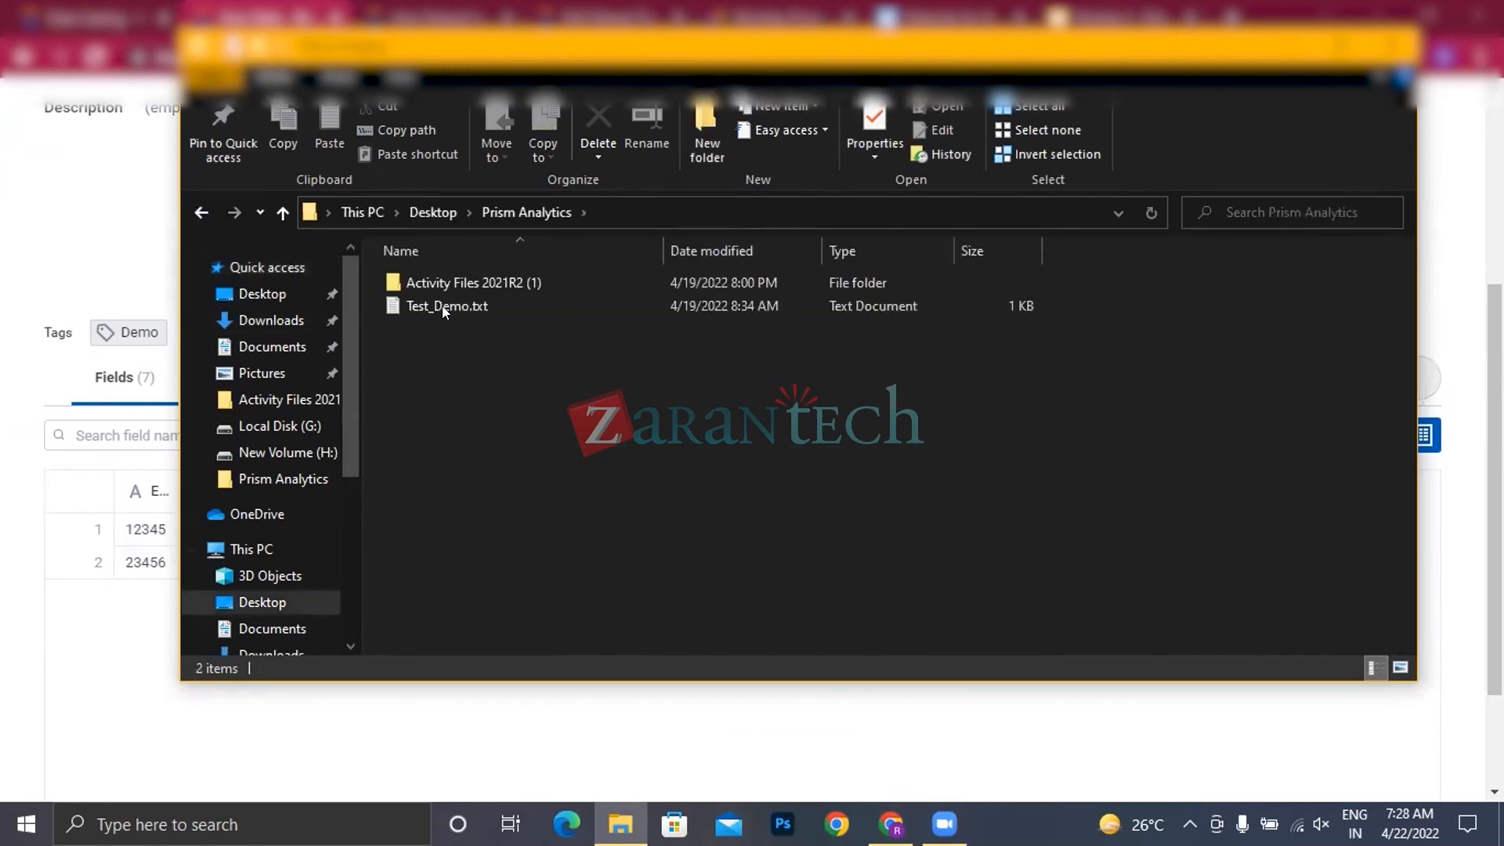
click(445, 306)
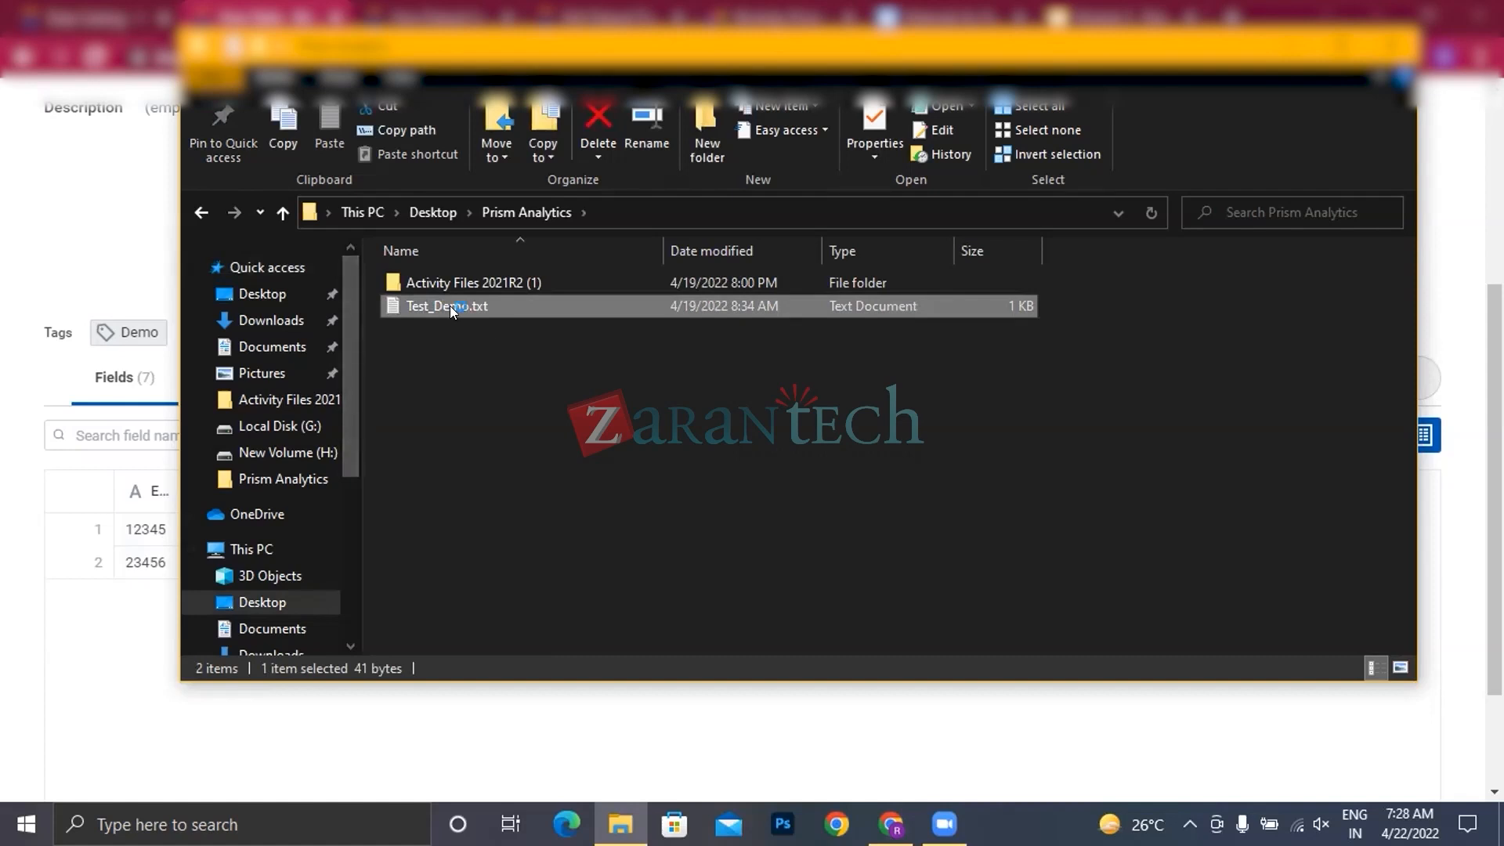
double_click(452, 307)
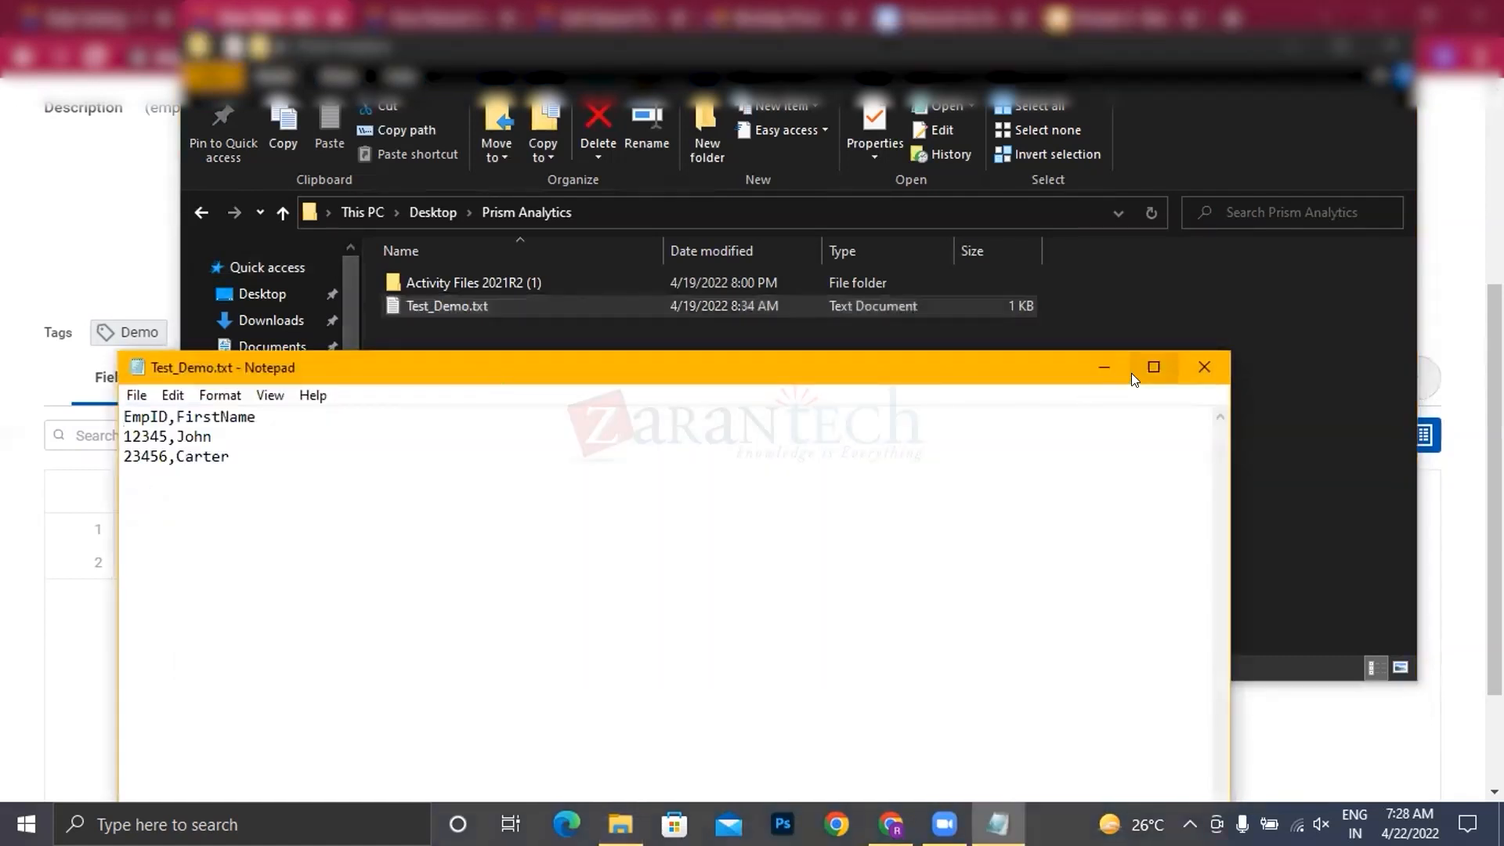
click(1151, 367)
Step: Add a new comma-separated record with an employee ID and first name below the last line of Test_Demo.txt
click(169, 100)
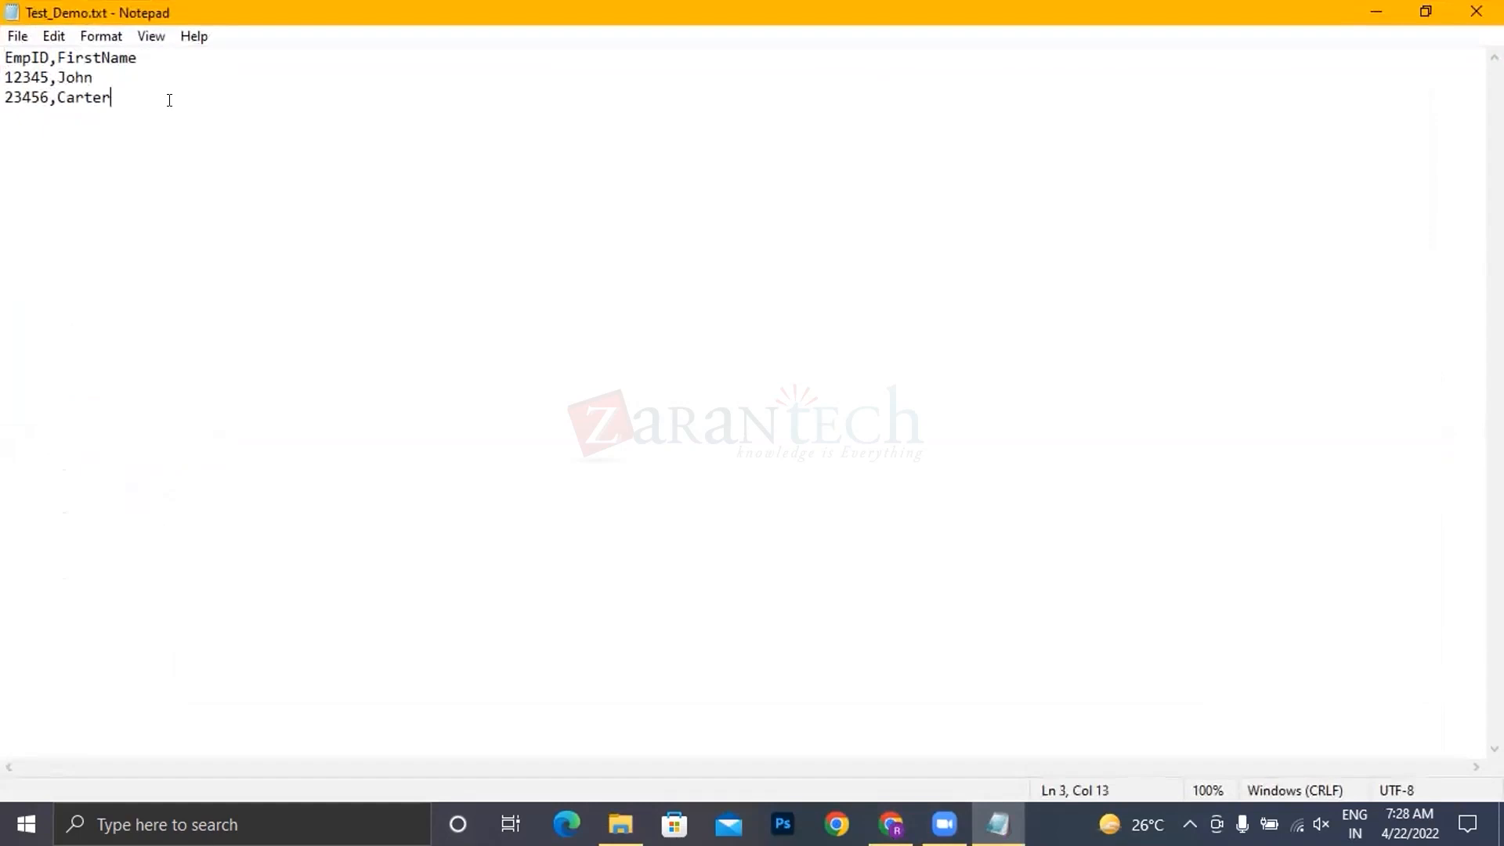
key(Return)
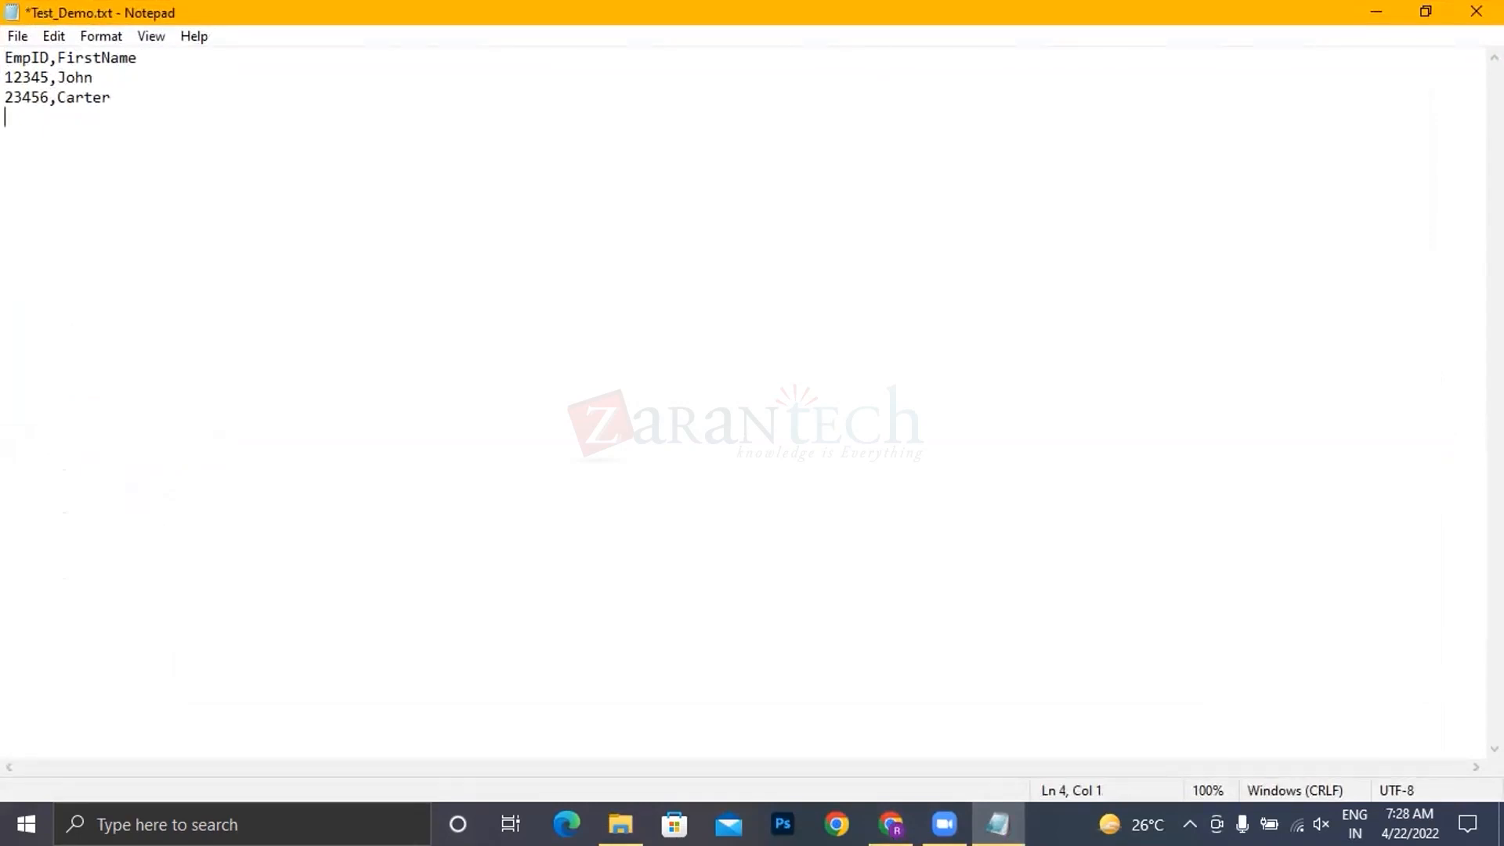
text(45675,Kumar)
drag(5, 117, 105, 115)
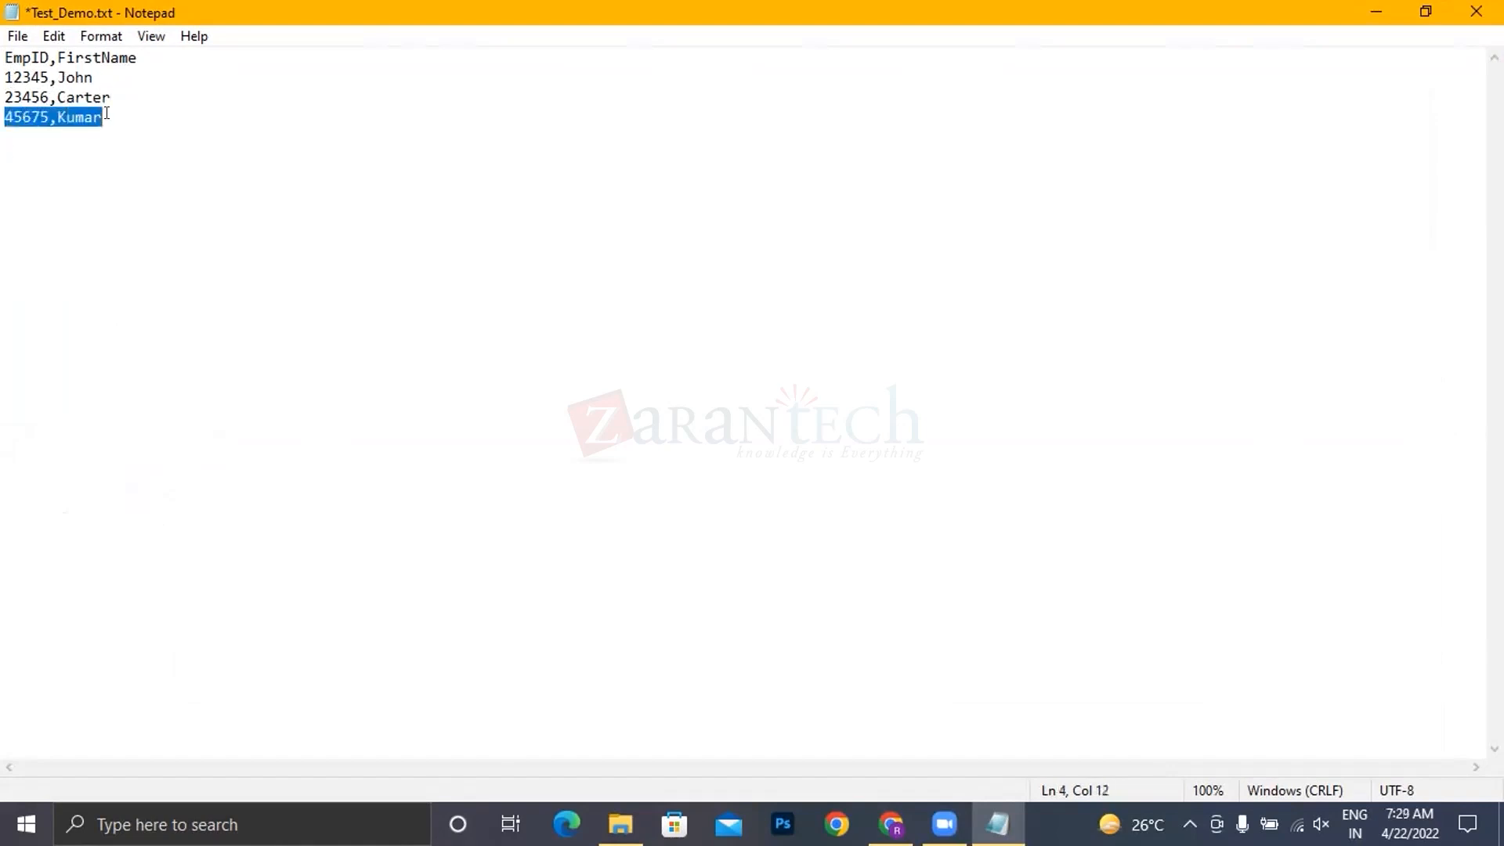
Step: Replace the first name in the first employee record, save Test_Demo.txt, and close the file and its folder
click(114, 89)
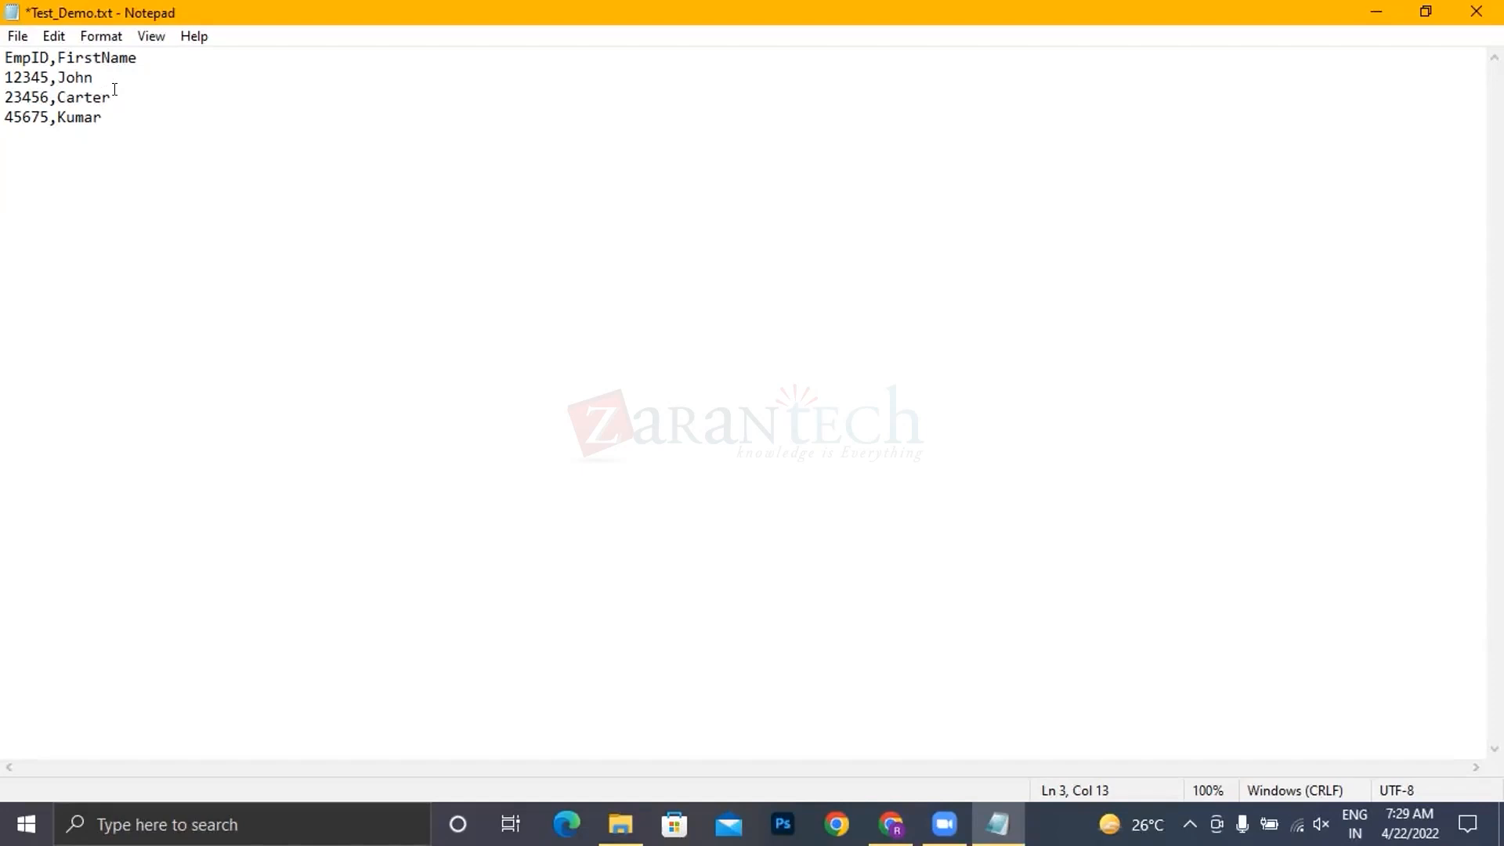
key(BackSpace)
key(BackSpace)
key(BackSpace)
key(BackSpace)
text(Tom)
key(ctrl+s)
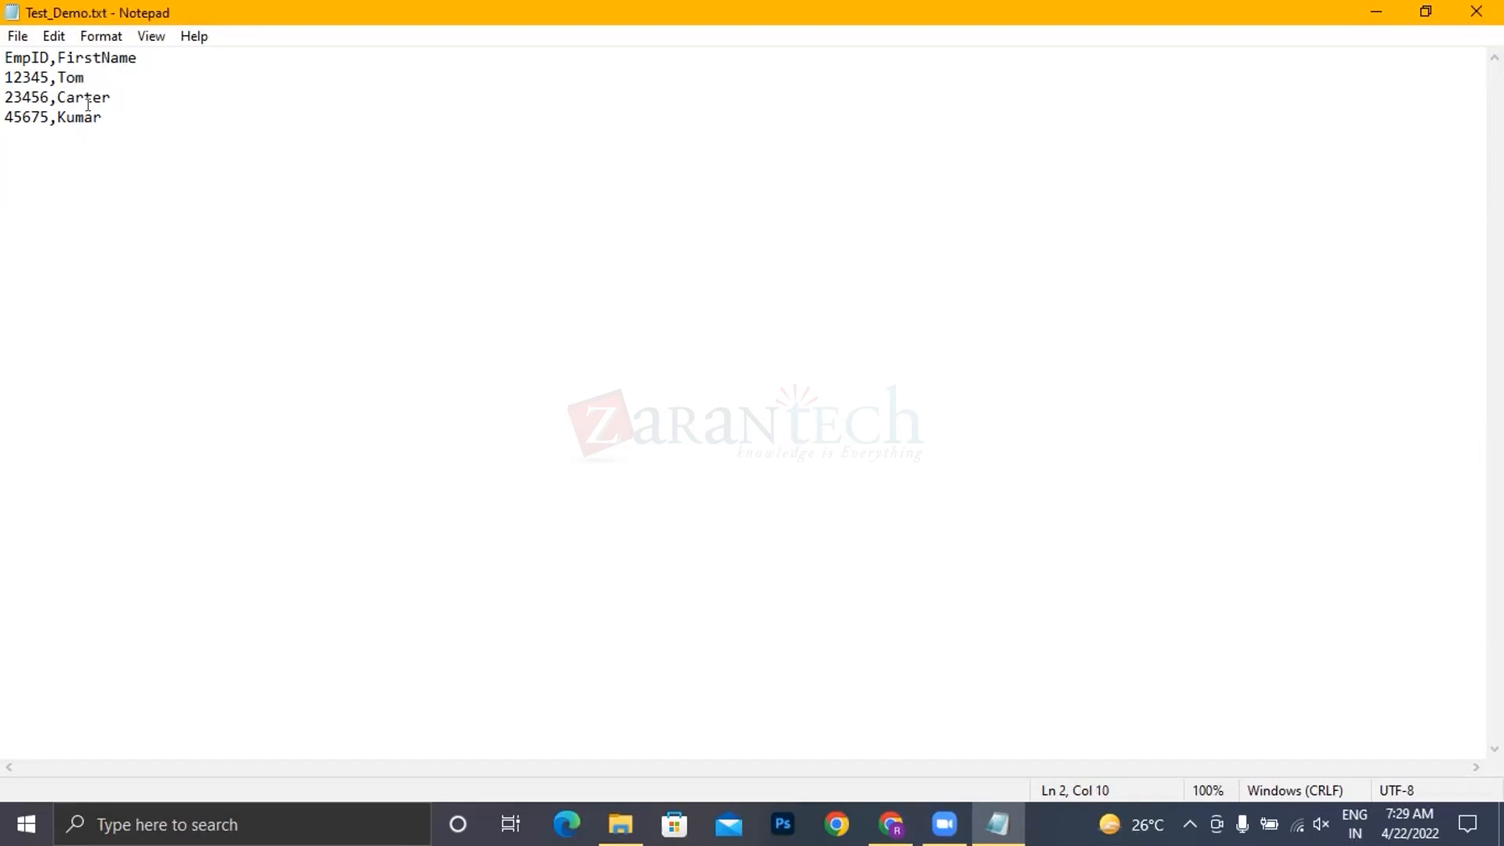
click(1477, 12)
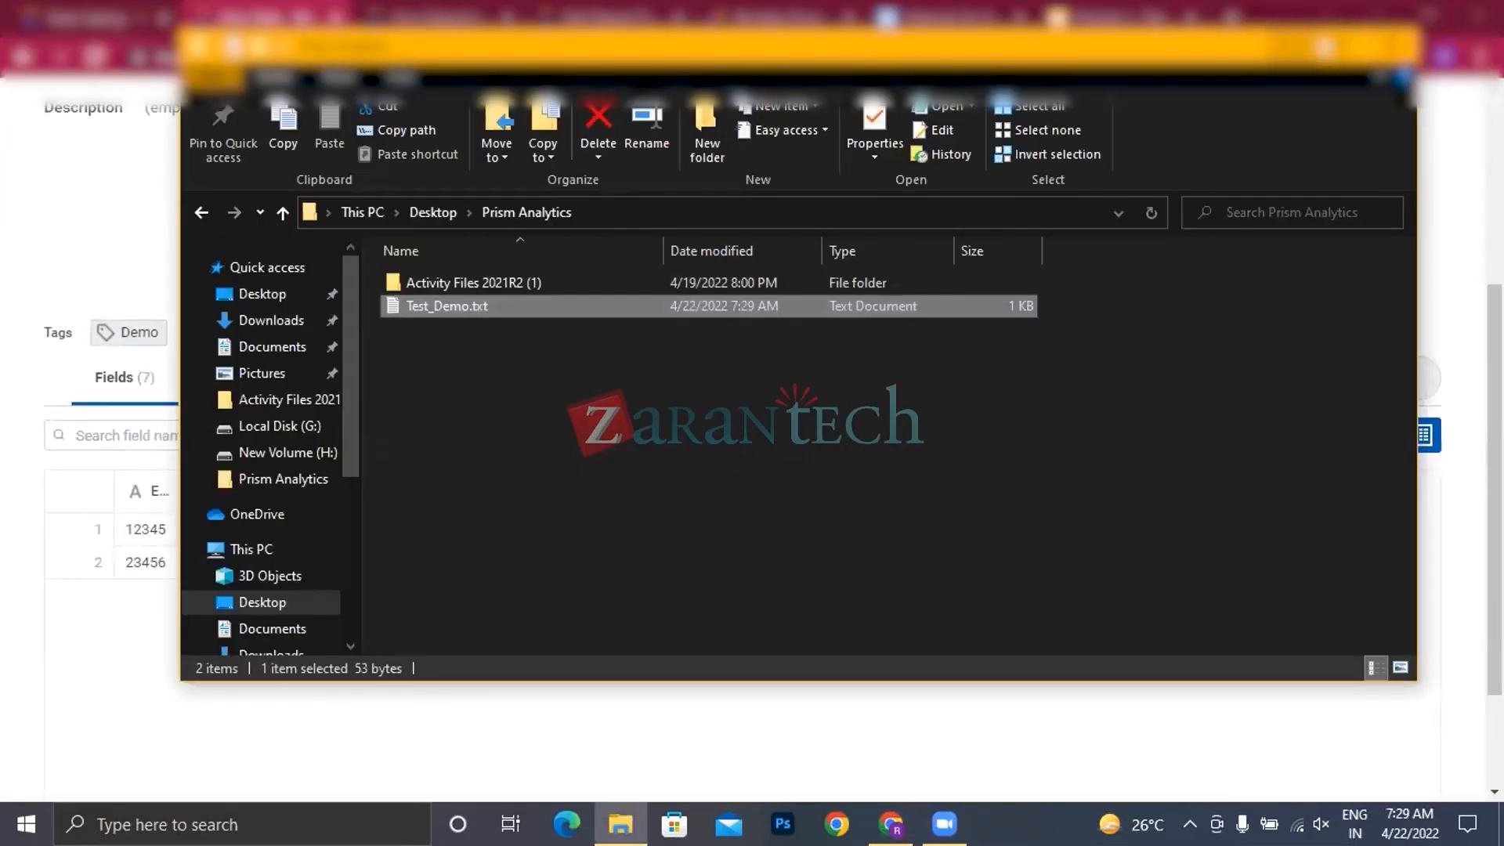
click(1398, 45)
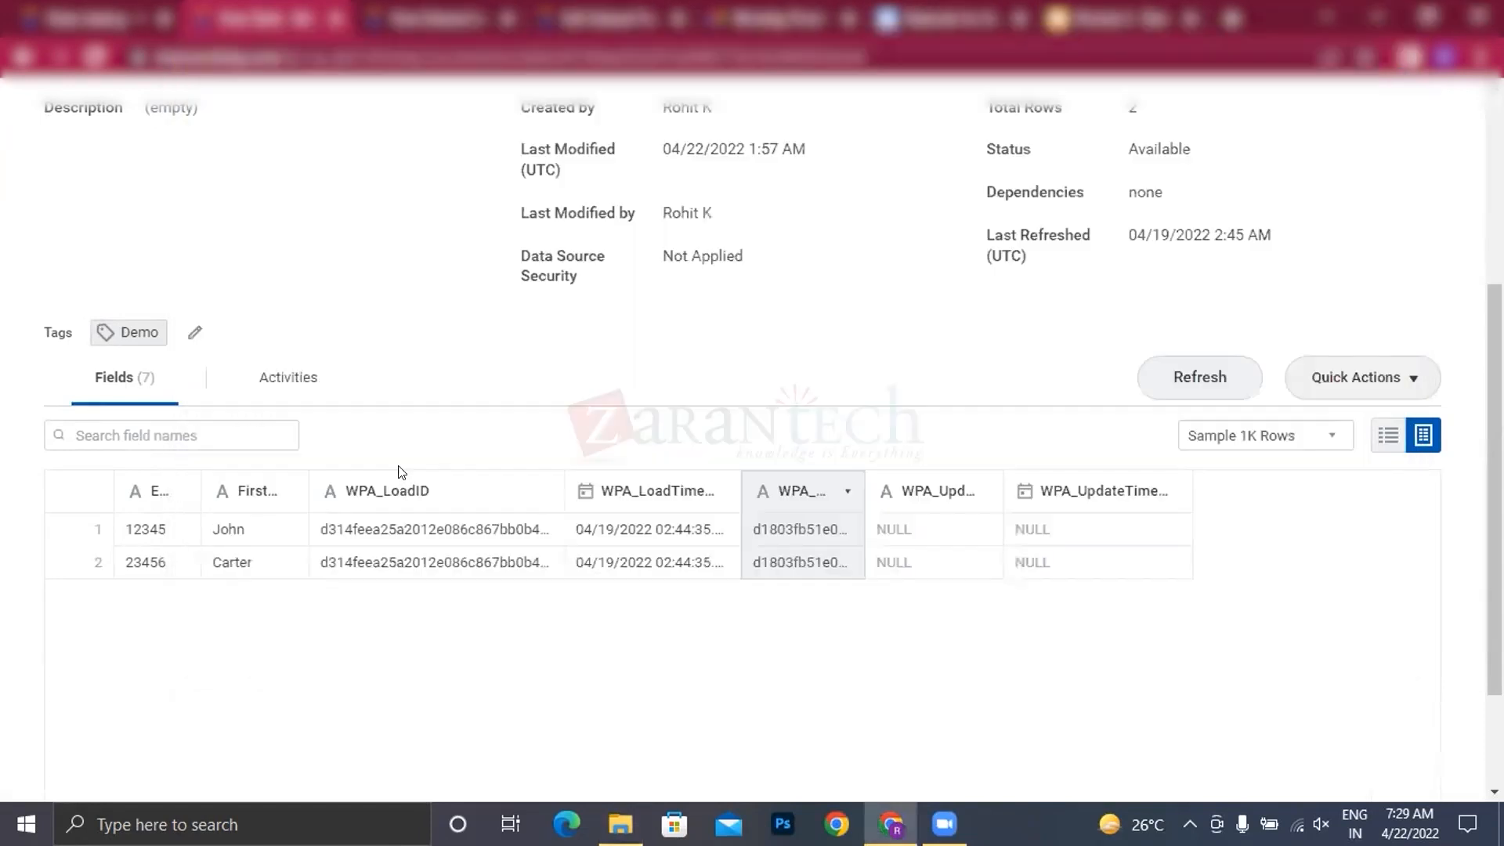
Step: Show the Test Demo table's fields as a list and examine the EmpID and FirstName field details
scroll(423, 405, down, 6)
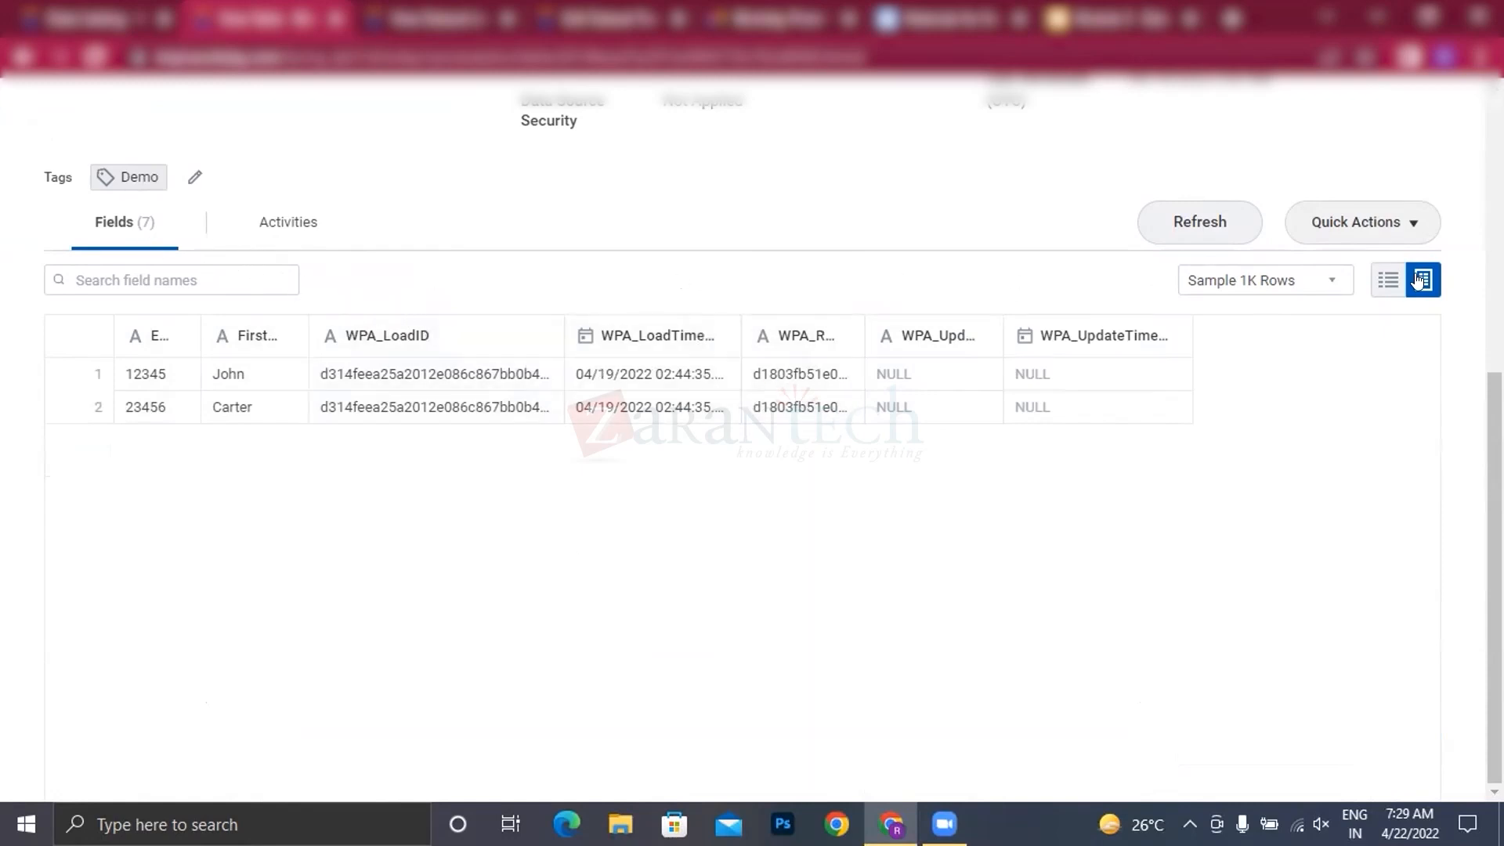
click(1387, 280)
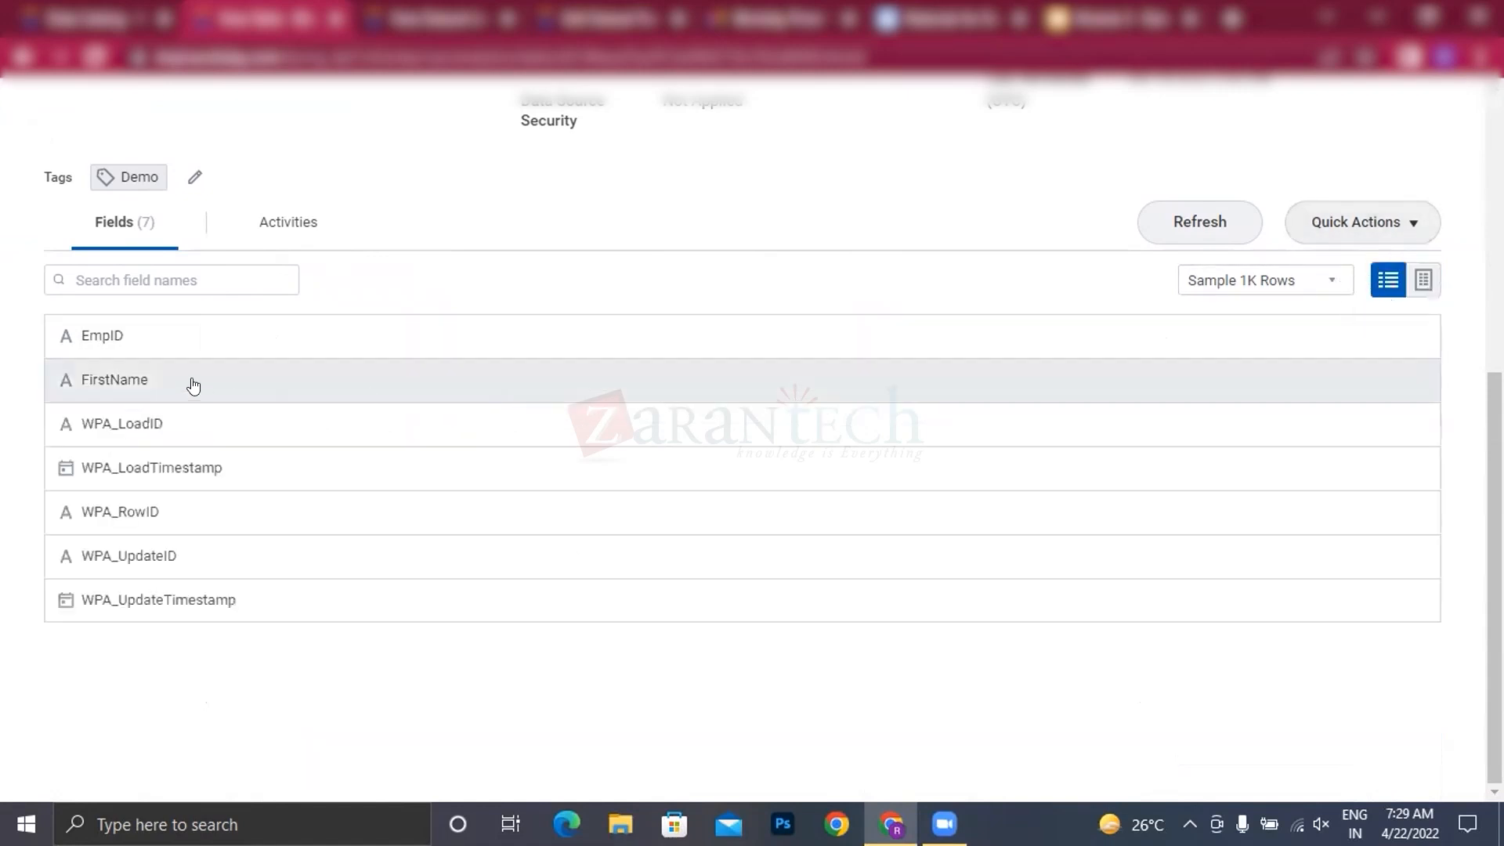
click(168, 345)
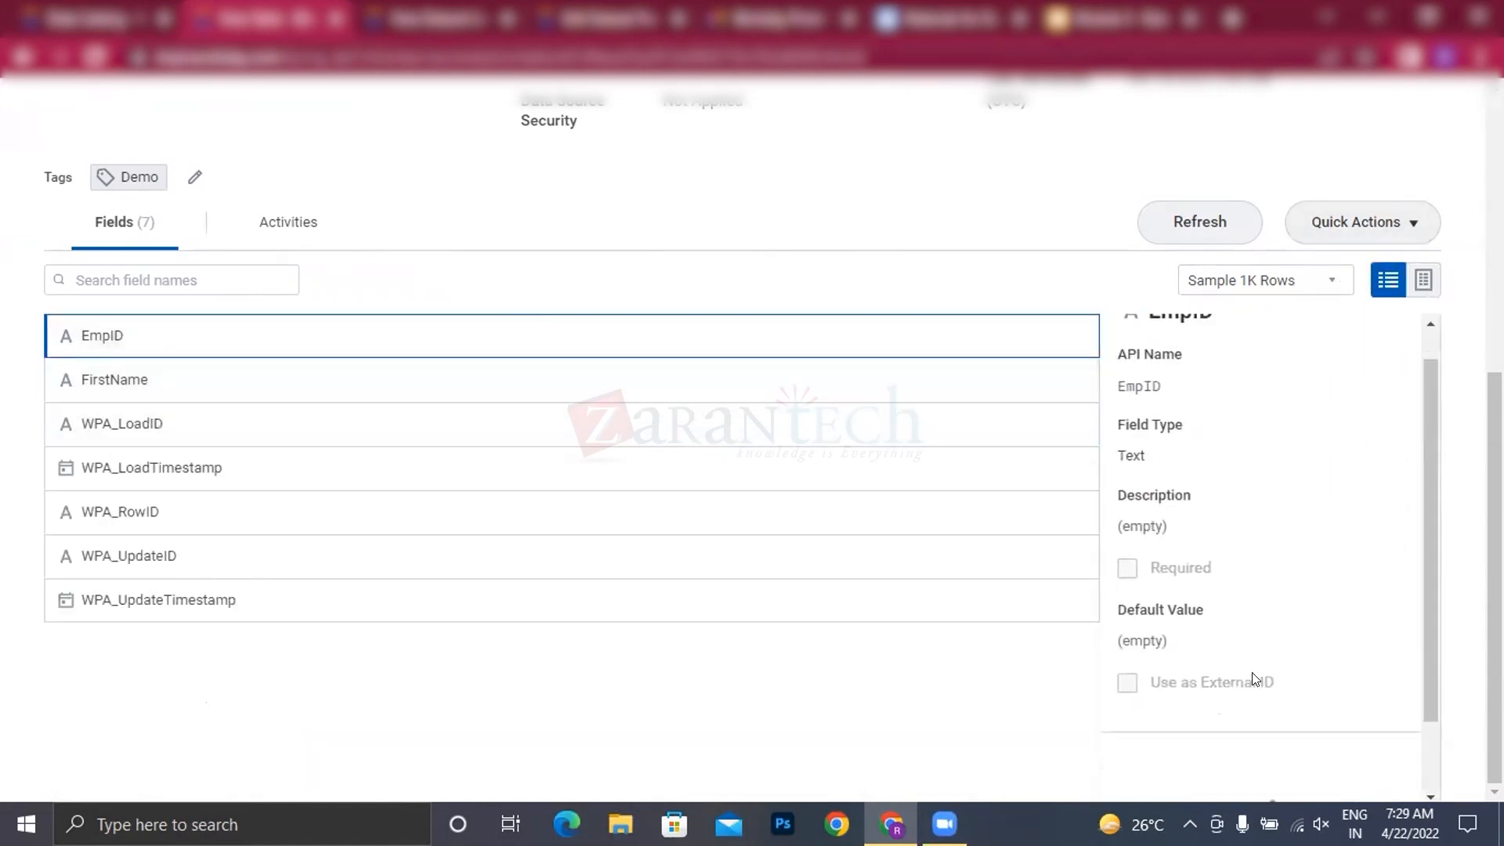
scroll(1256, 679, down, 1)
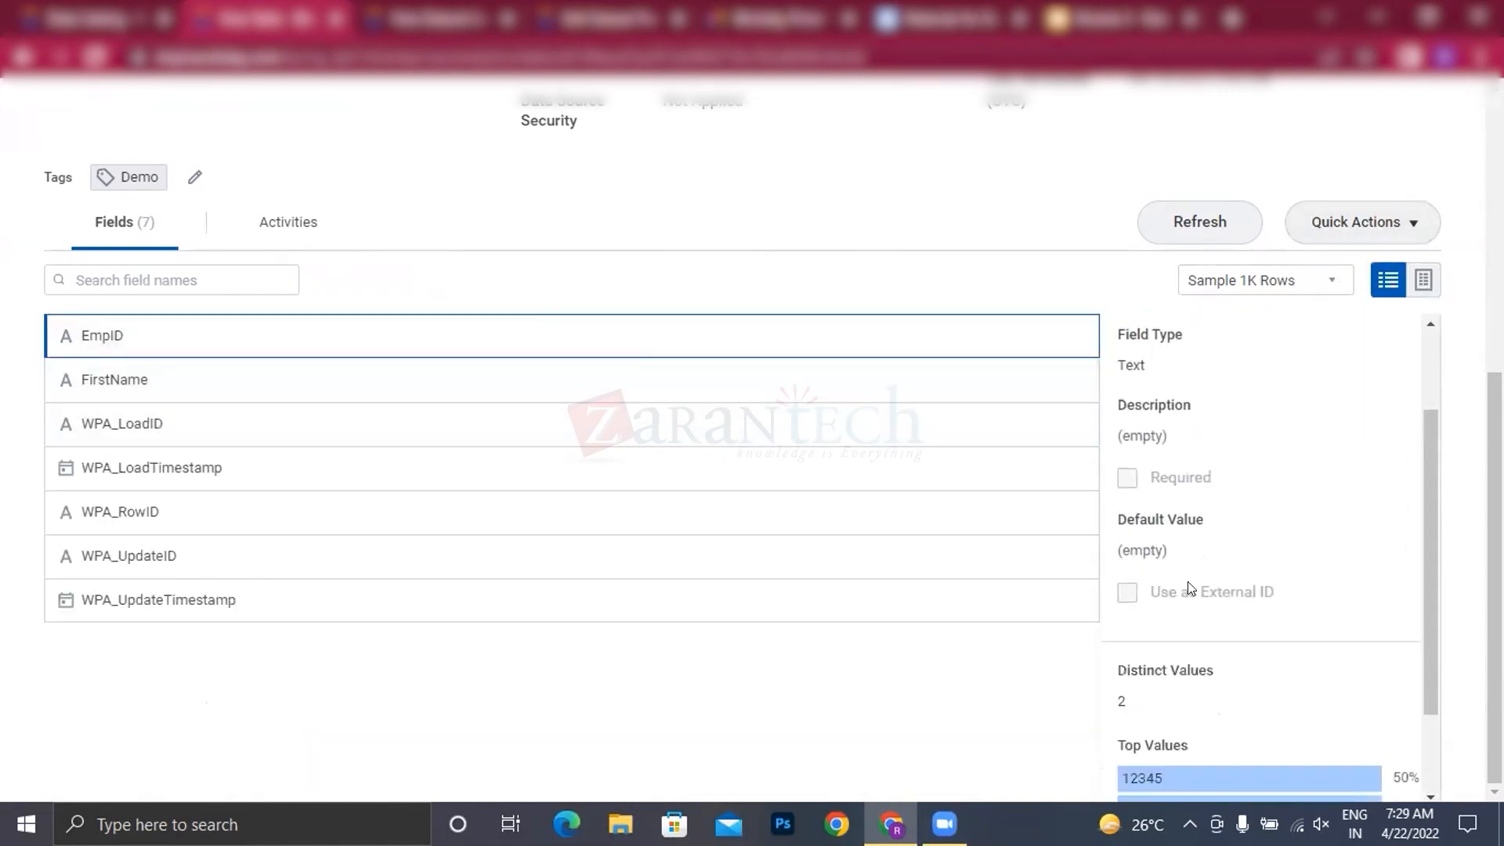
click(102, 382)
scroll(722, 403, up, 6)
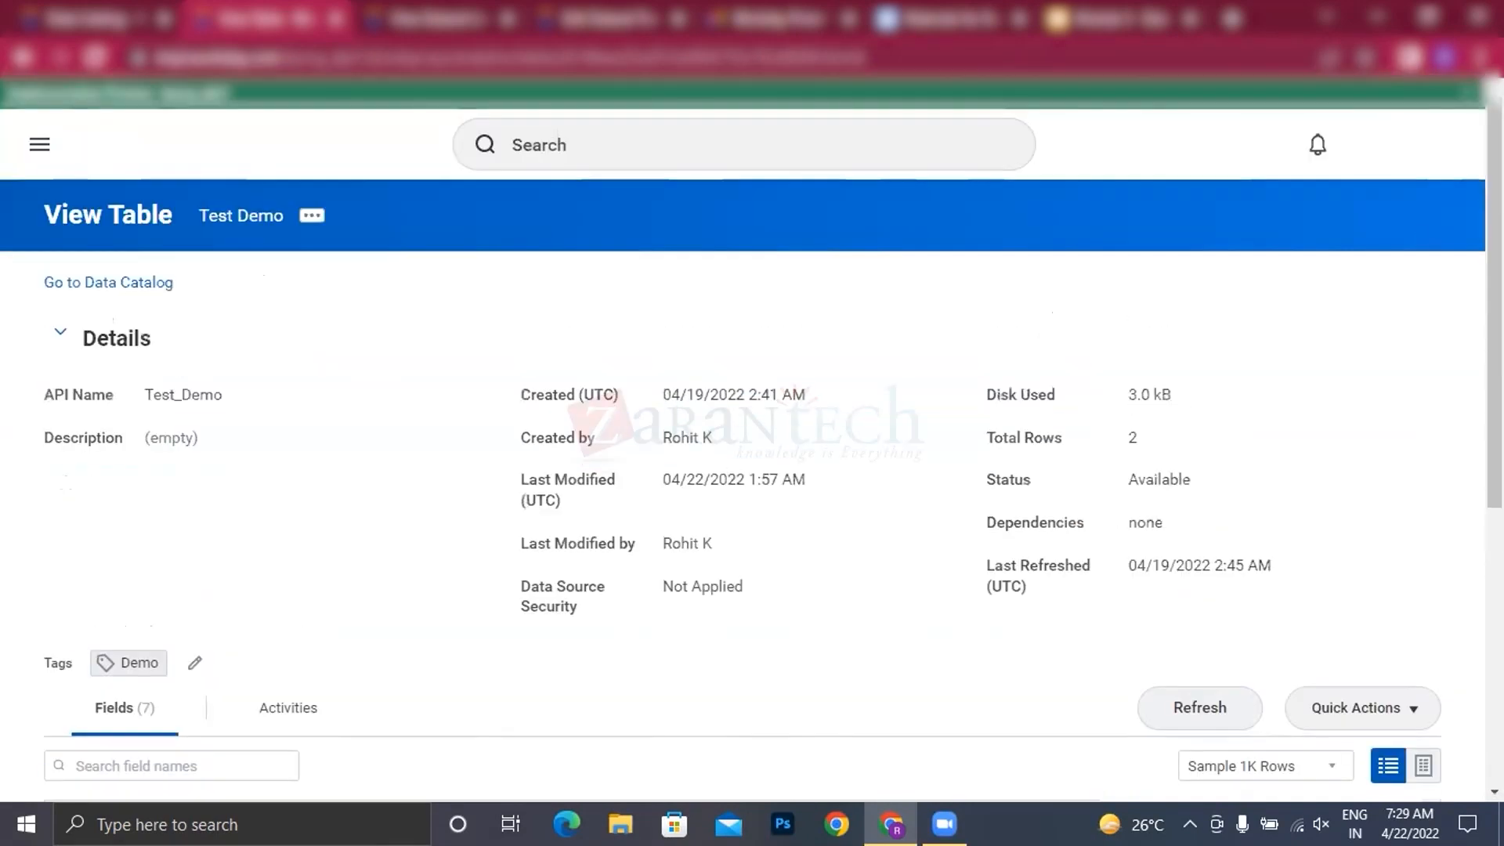
Step: Return to the data catalog, check the available actions for the tables named Test, and open Test table for viewing
click(115, 15)
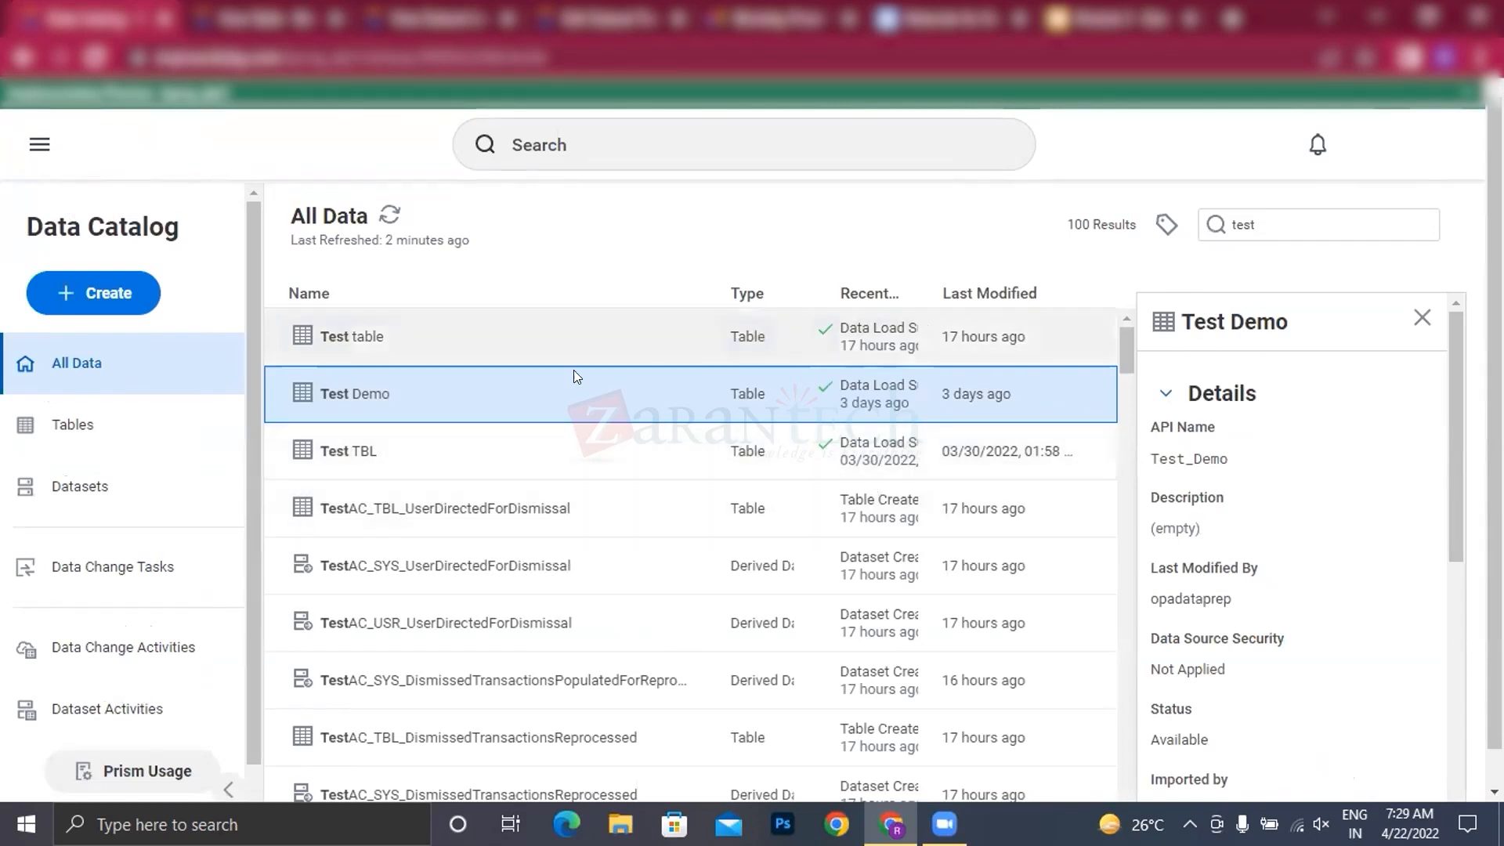
click(352, 450)
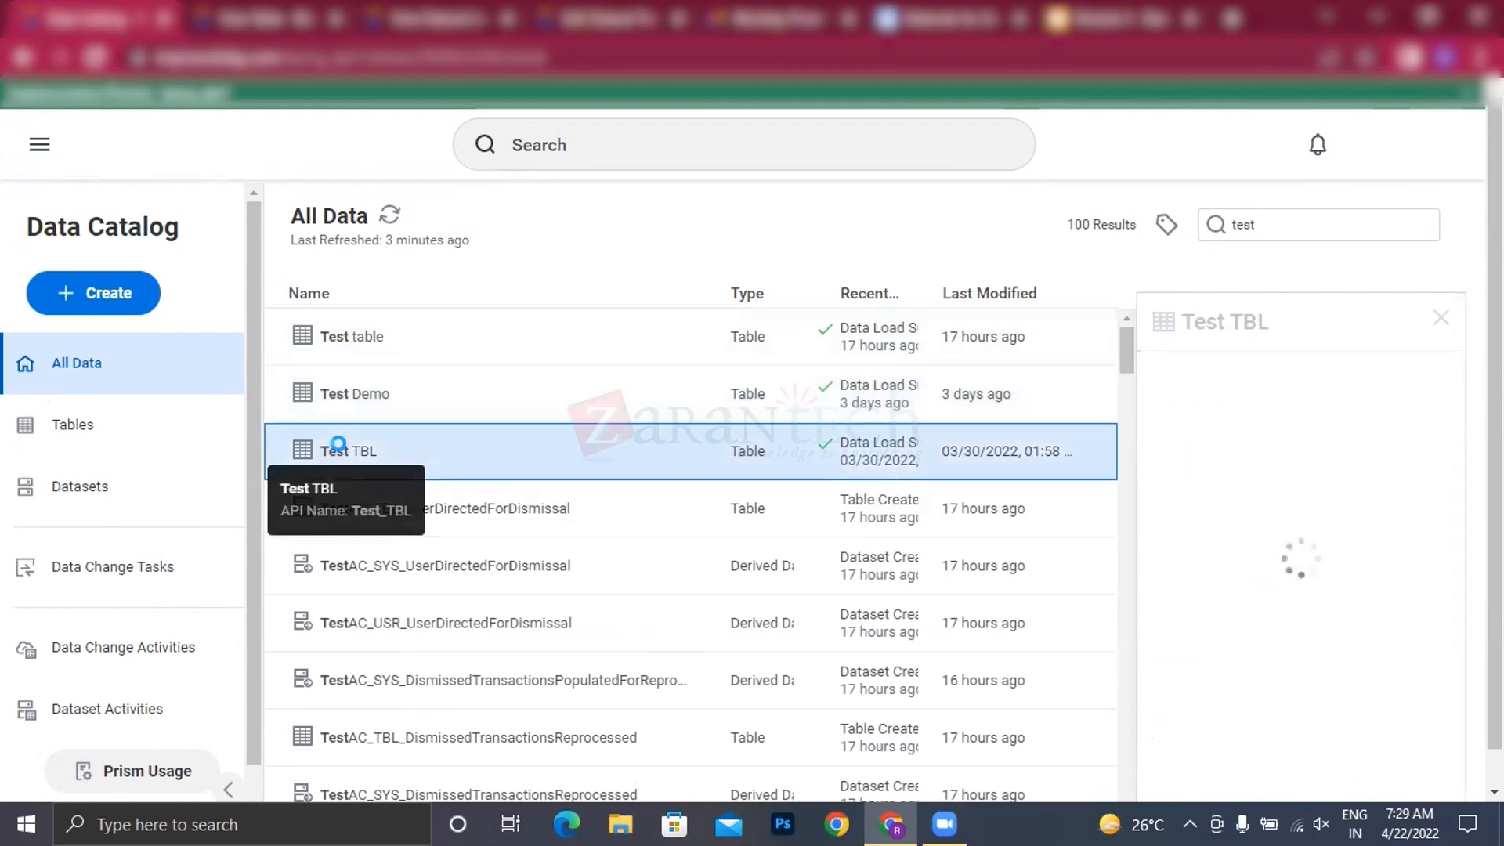
right_click(353, 386)
click(352, 384)
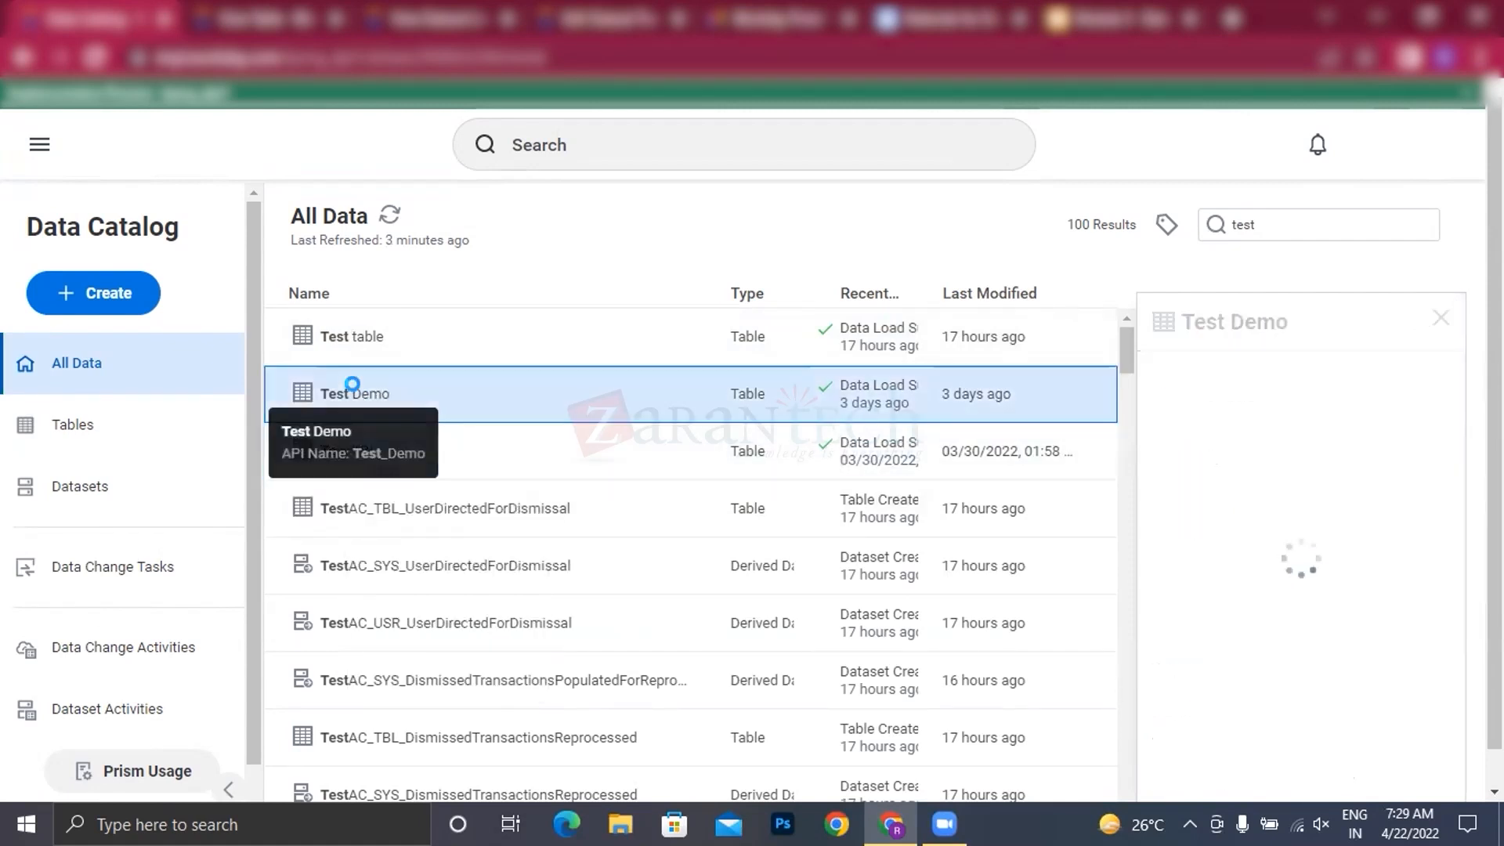
right_click(353, 386)
click(362, 327)
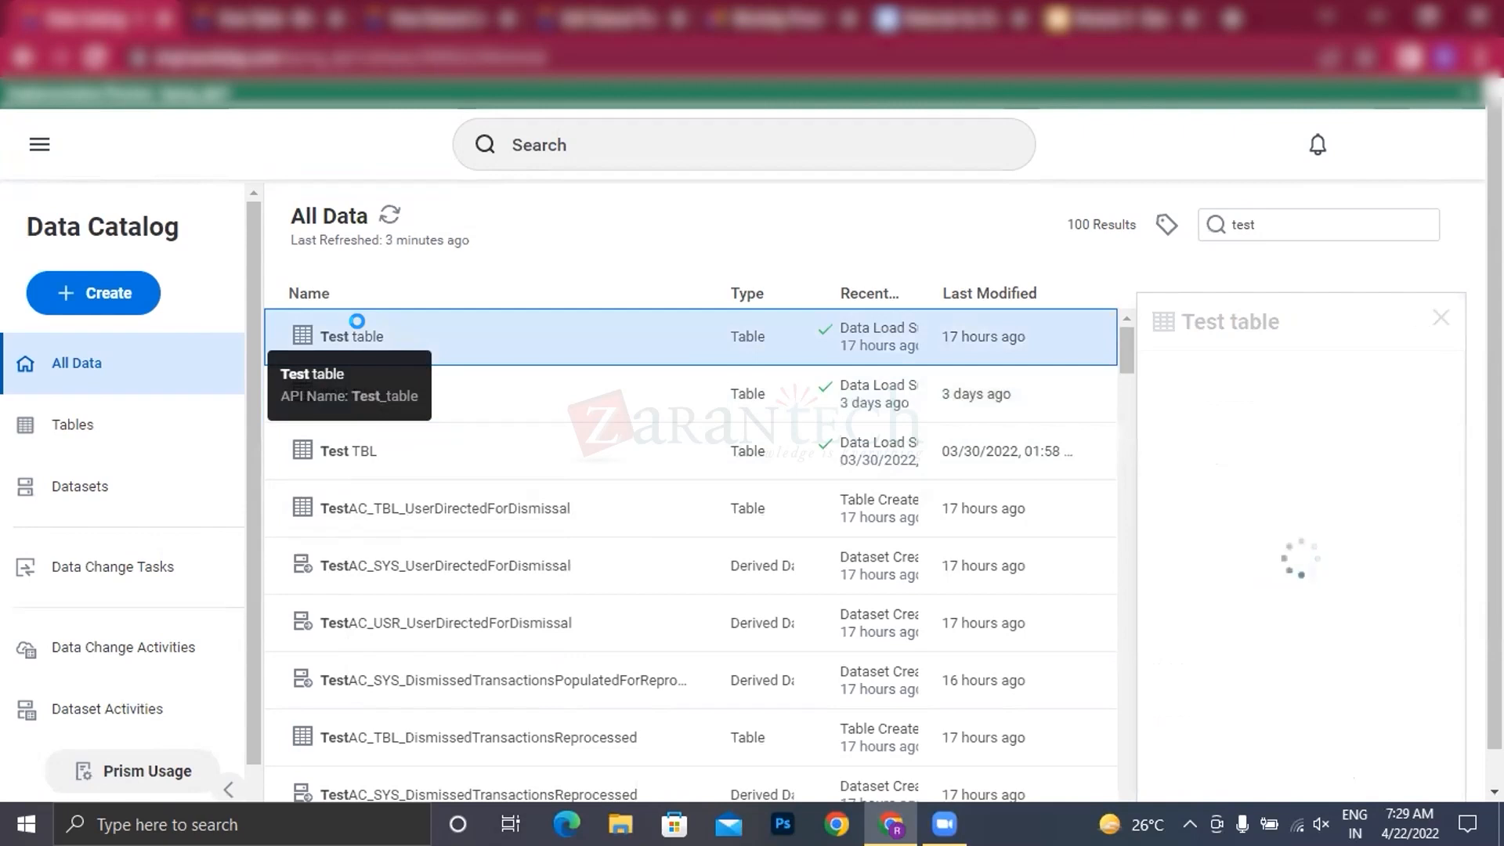
right_click(362, 327)
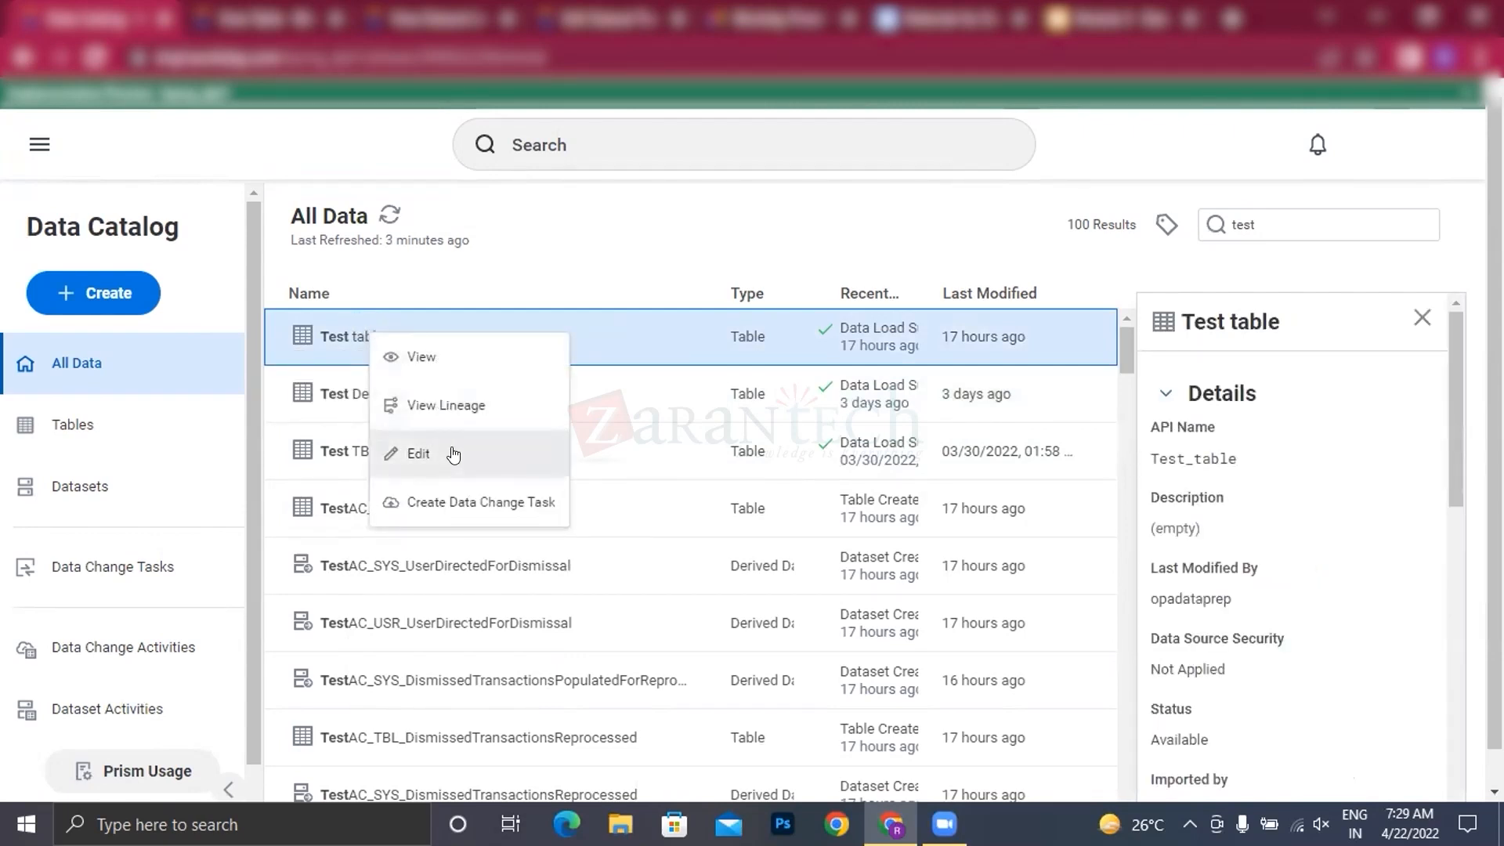
click(430, 362)
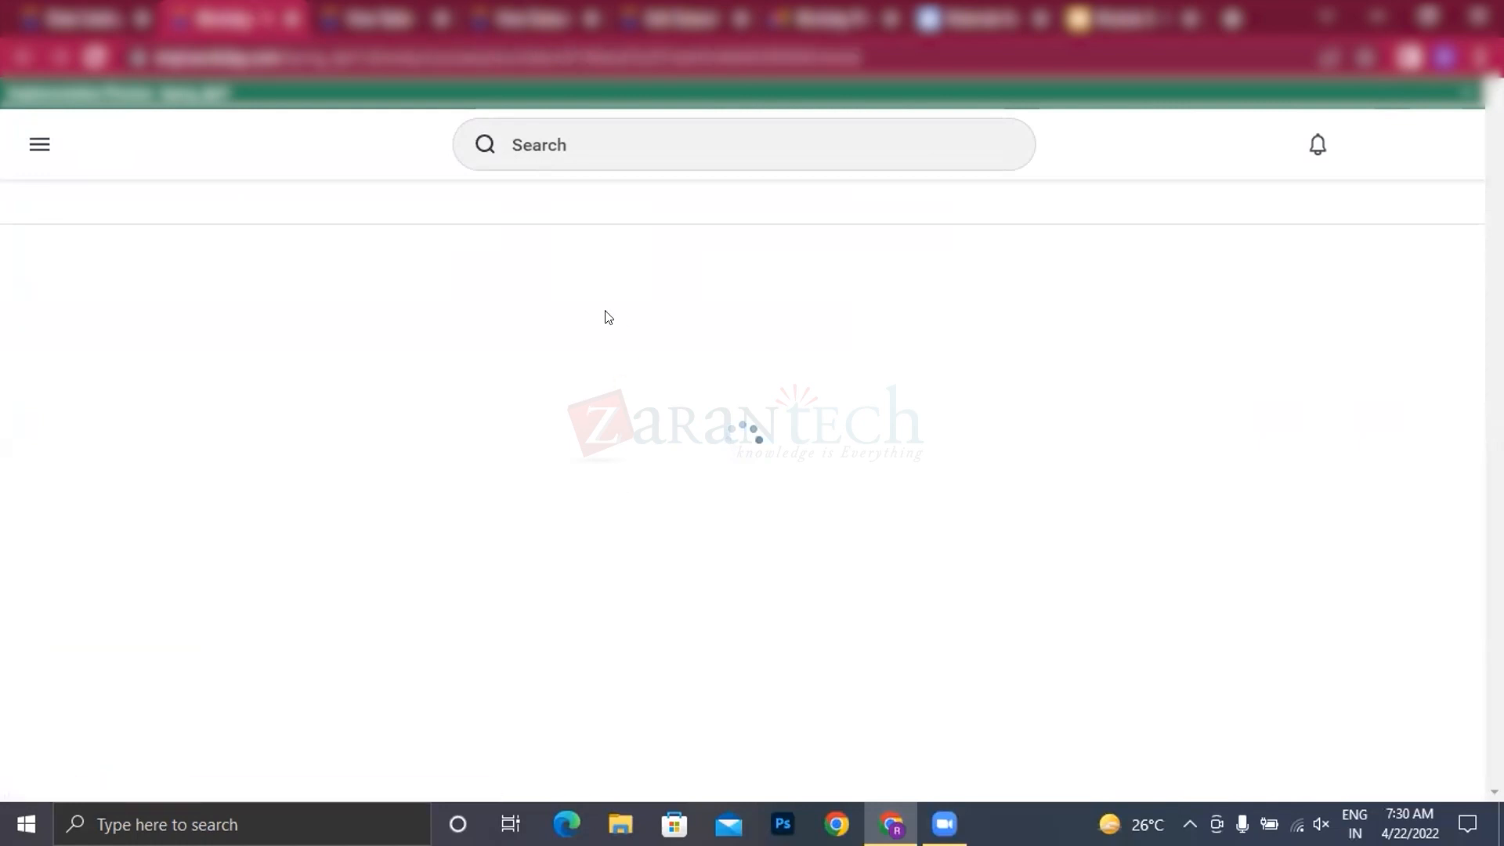
scroll(289, 130, down, 1)
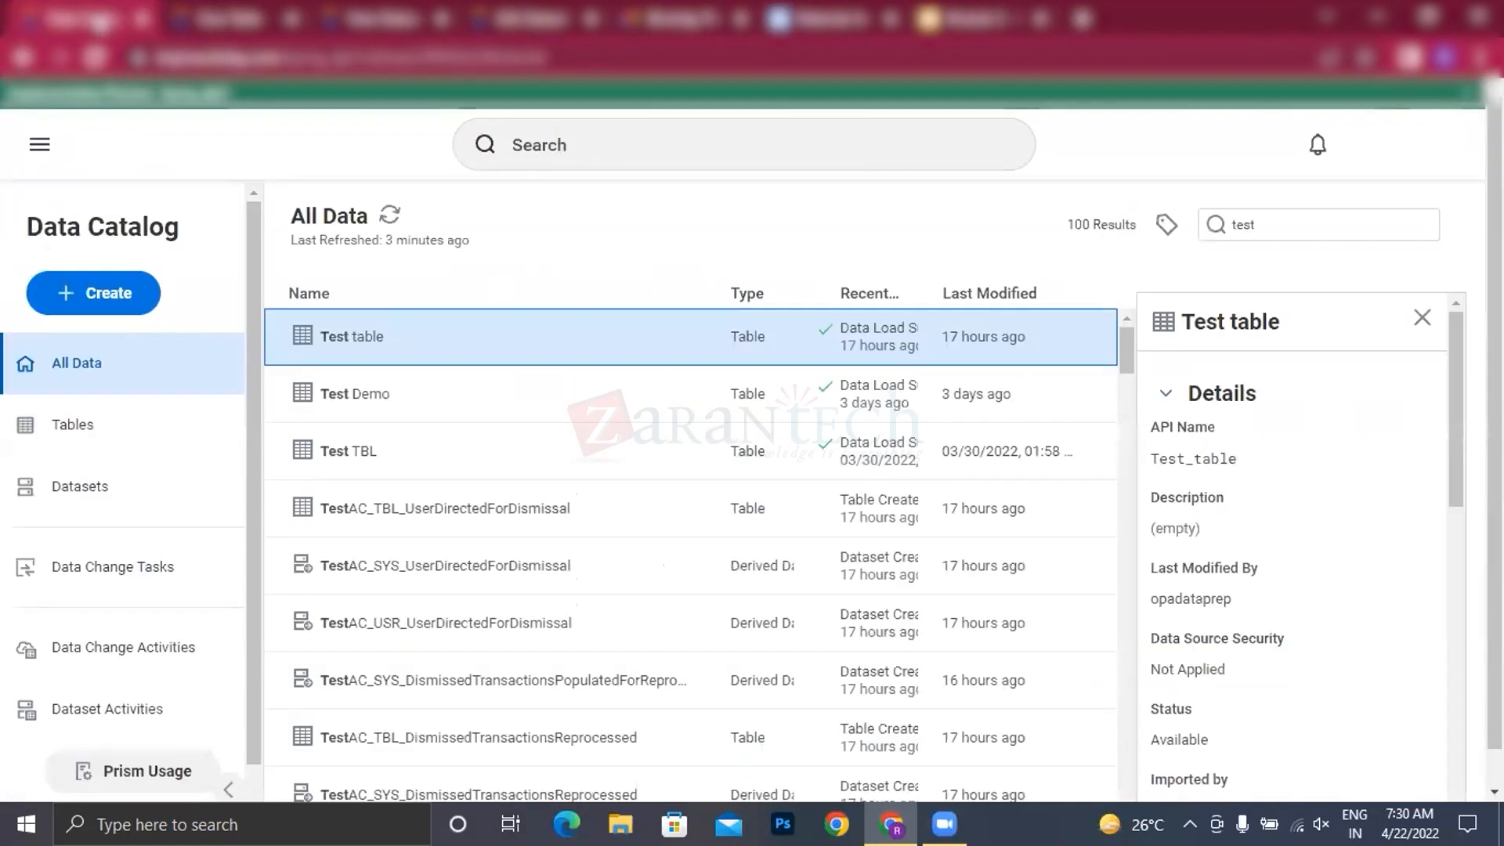
Step: Restrict the data catalog to tables and open RK Test Demo for editing in its own browser tab
click(75, 424)
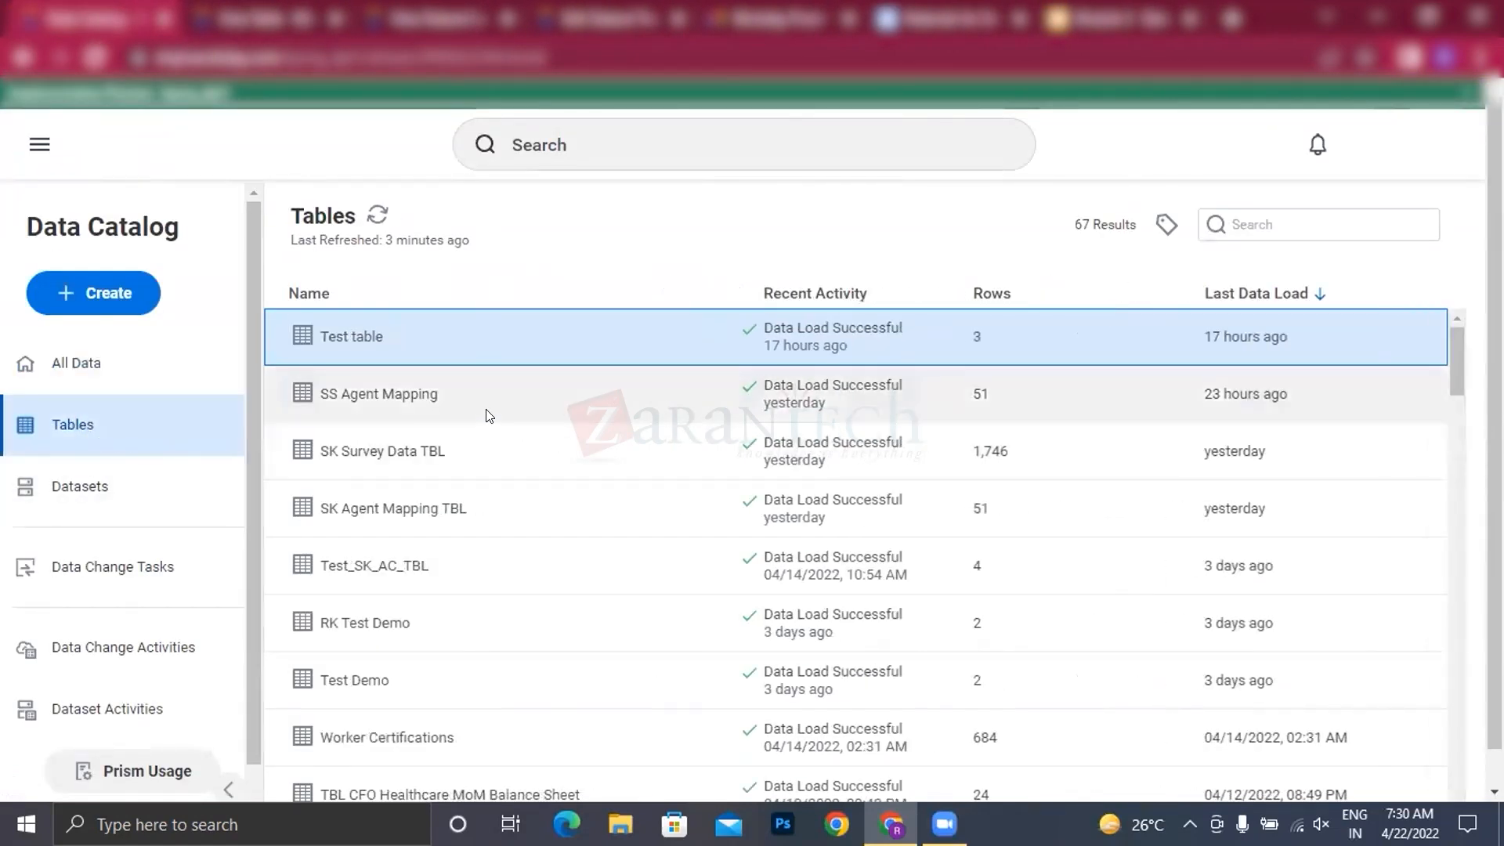
scroll(477, 466, down, 3)
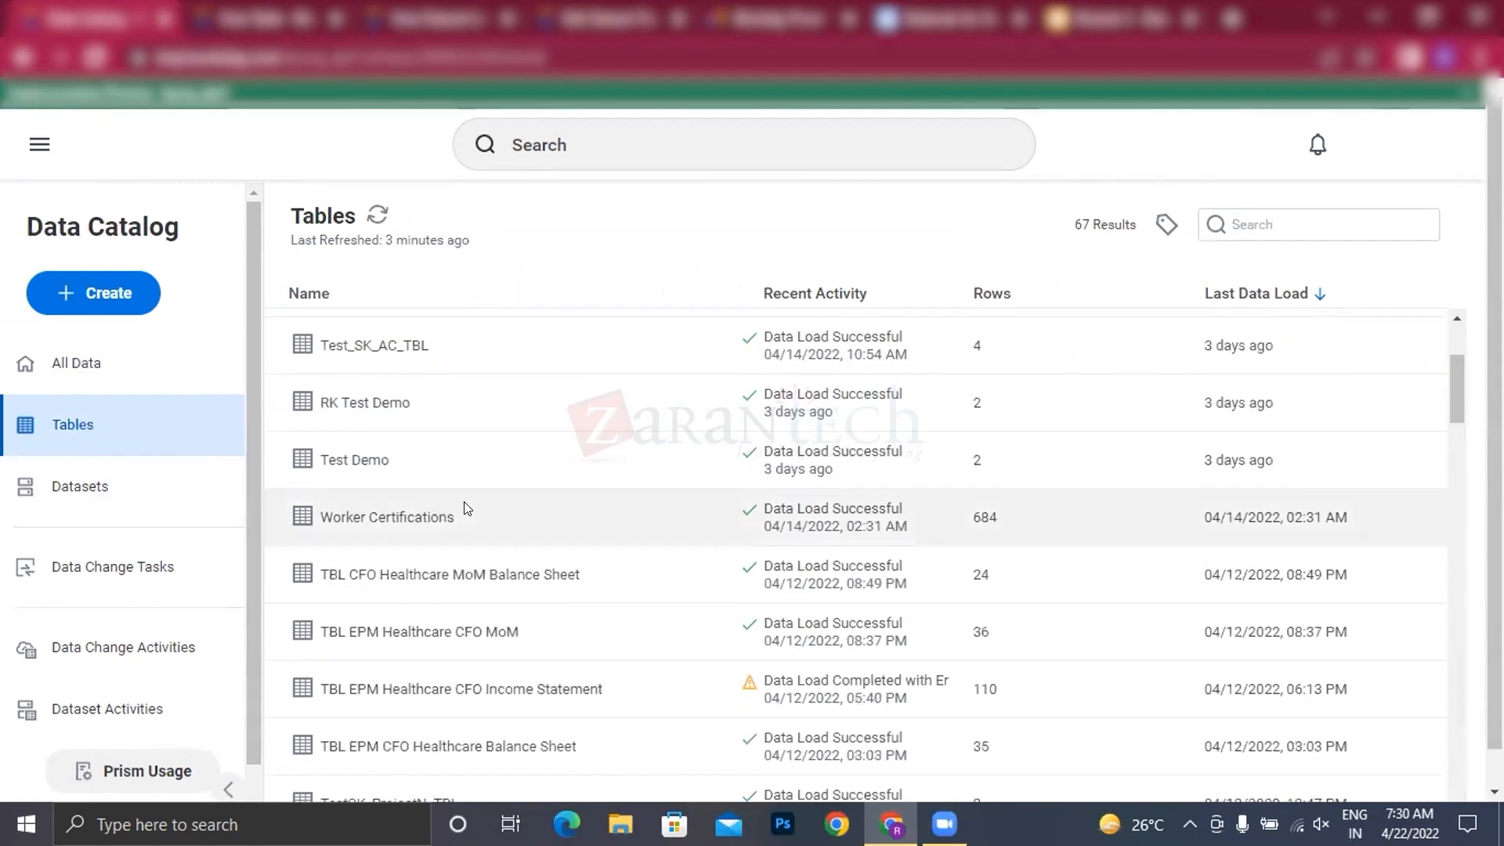
scroll(468, 508, down, 2)
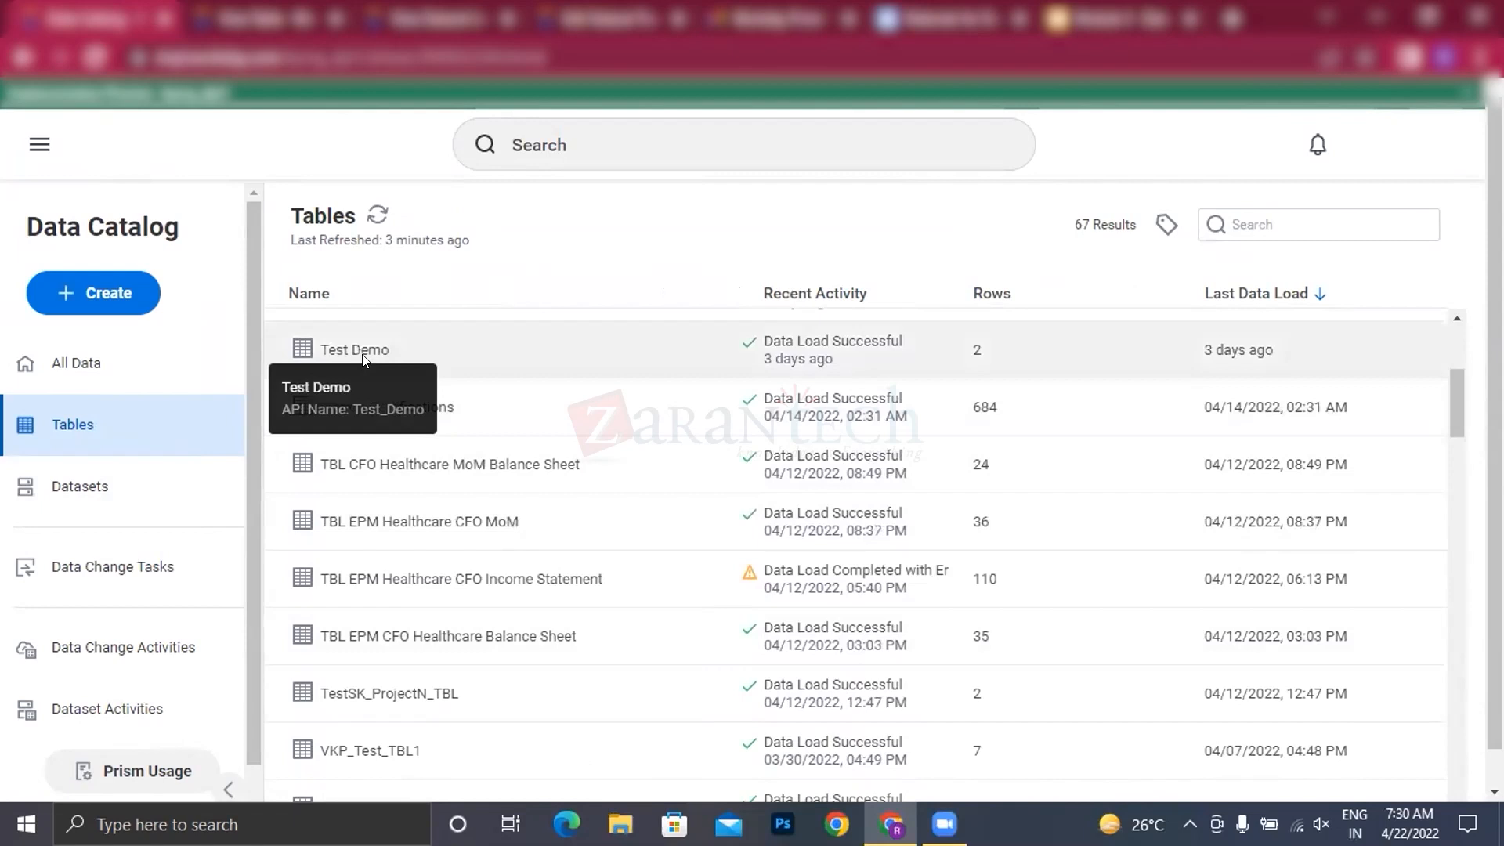
scroll(363, 359, up, 2)
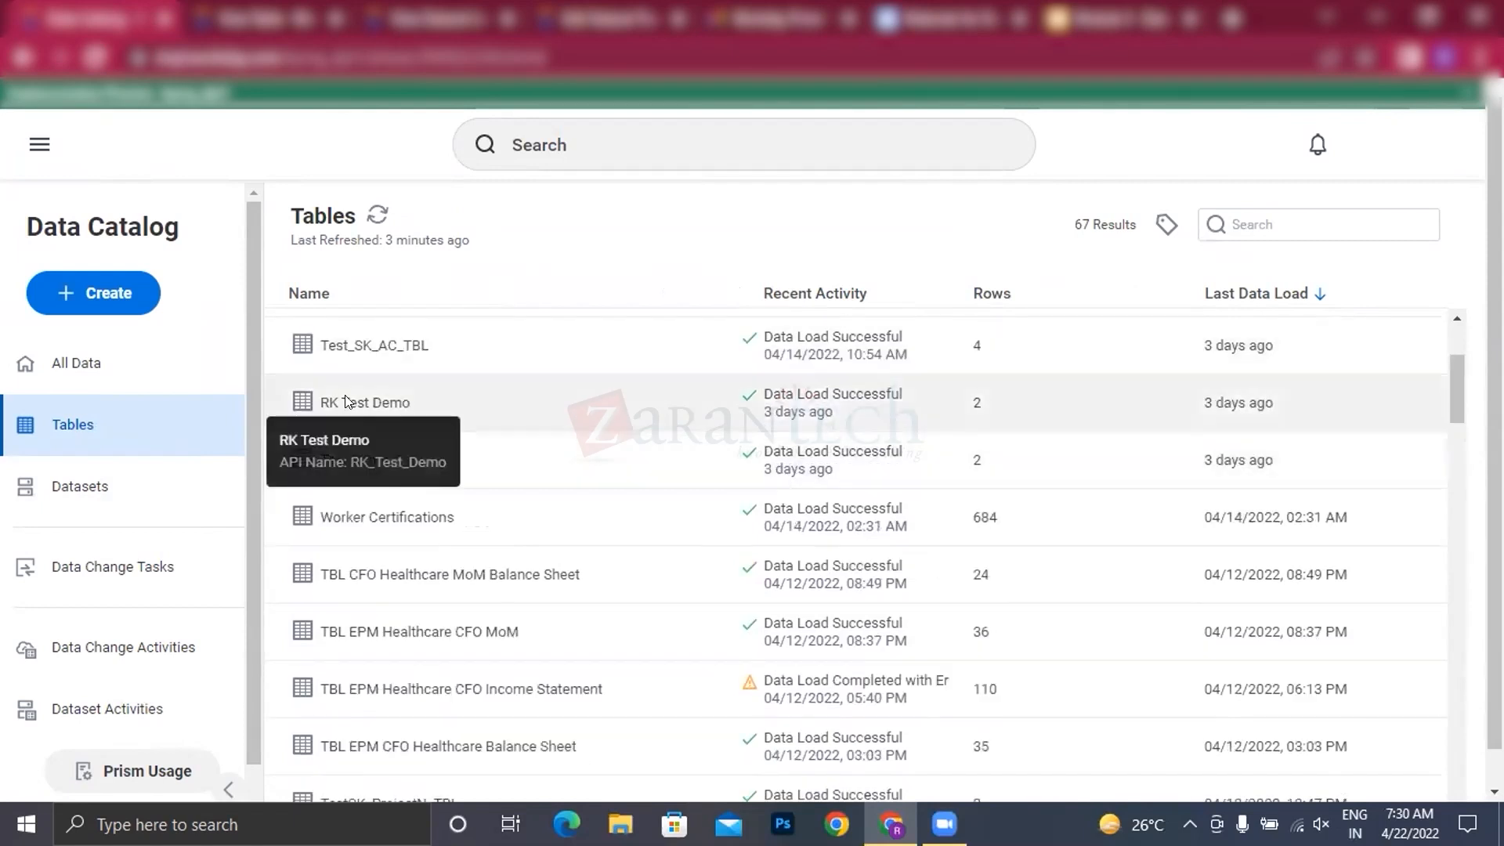
click(388, 393)
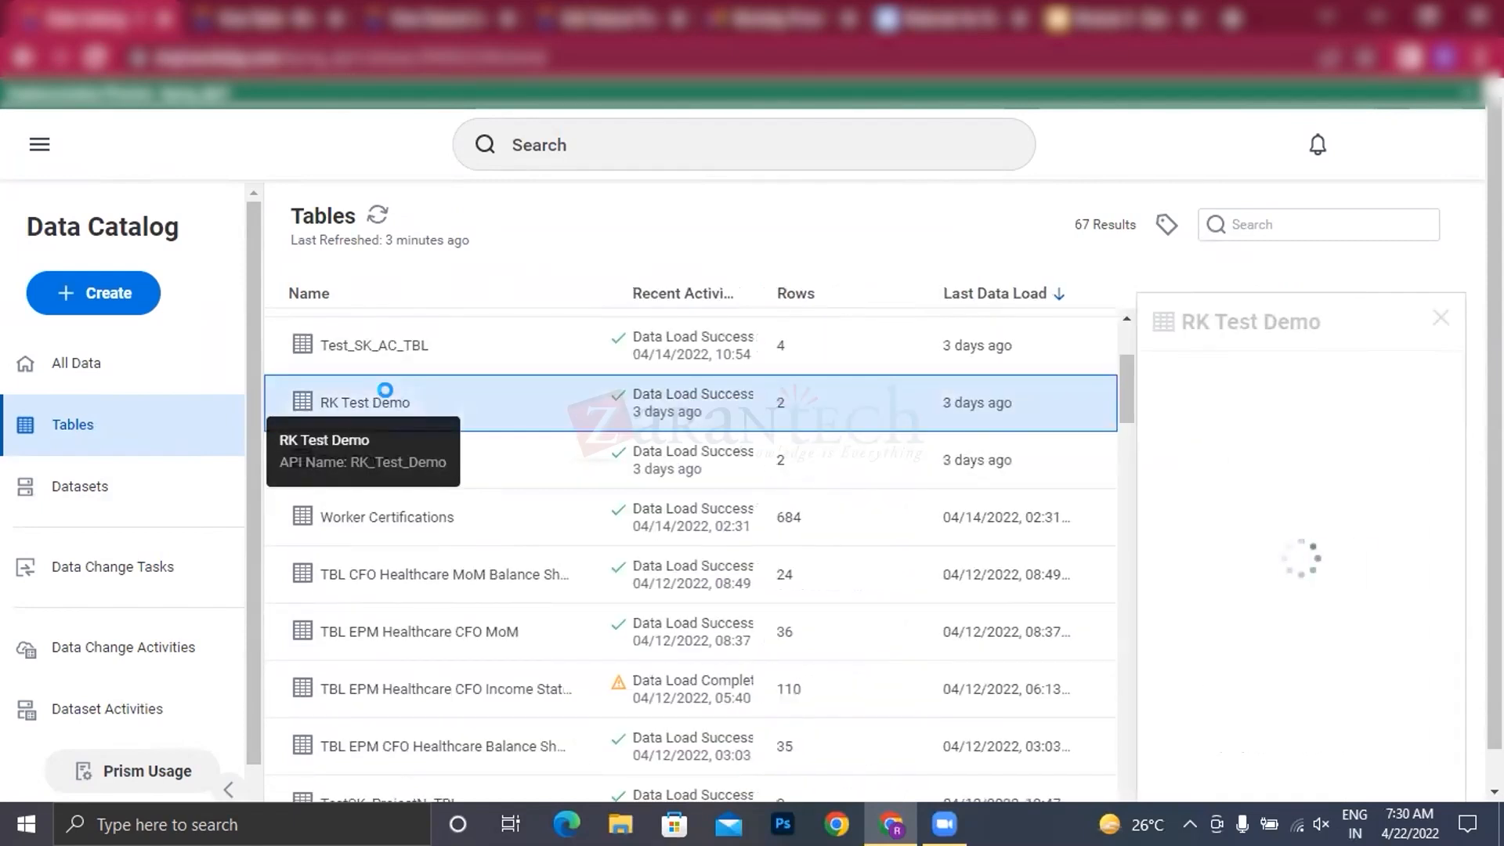
right_click(386, 393)
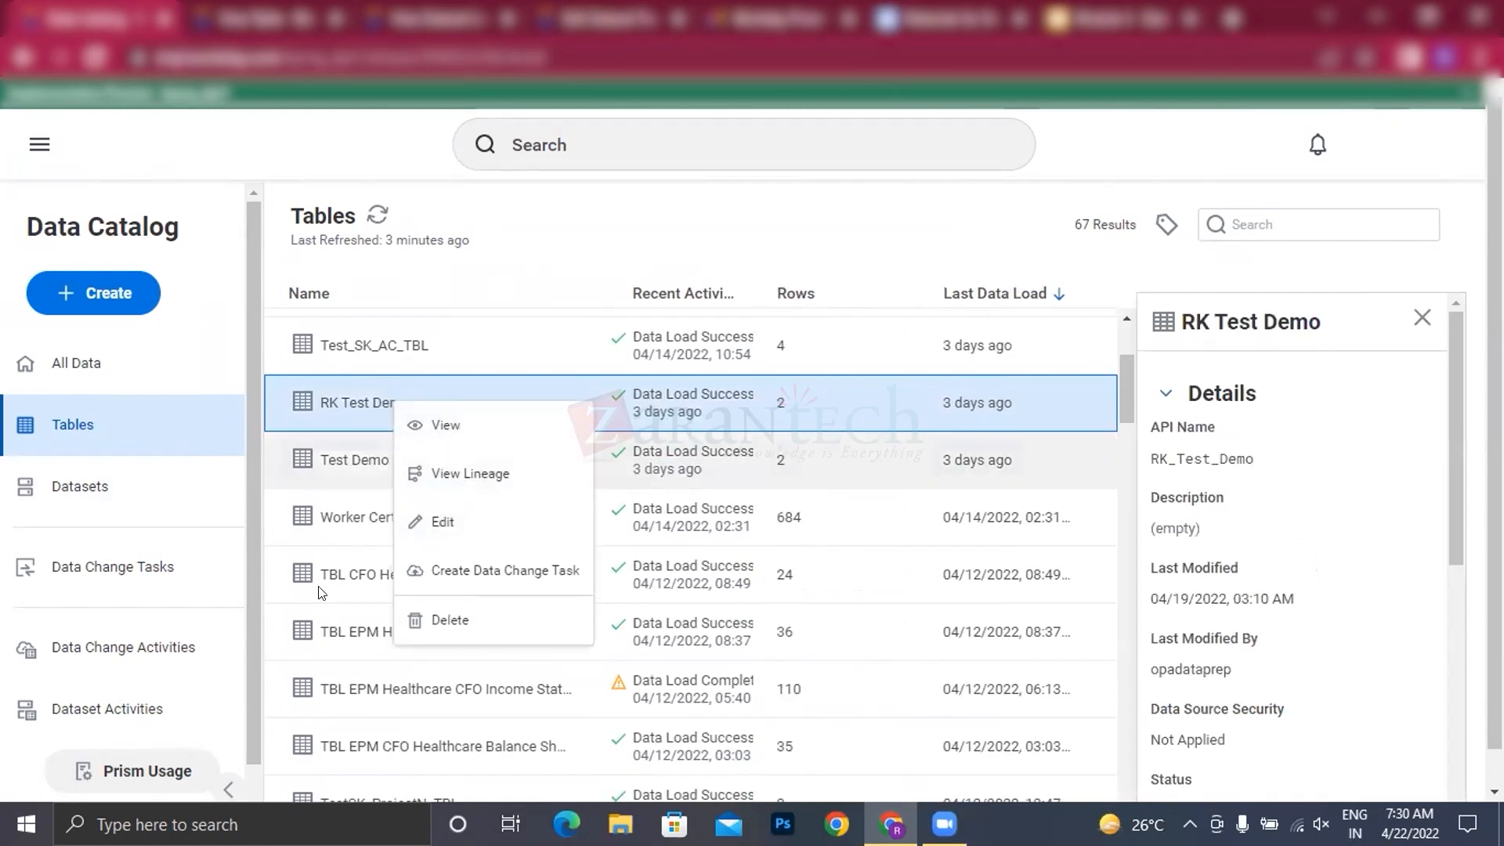
click(433, 522)
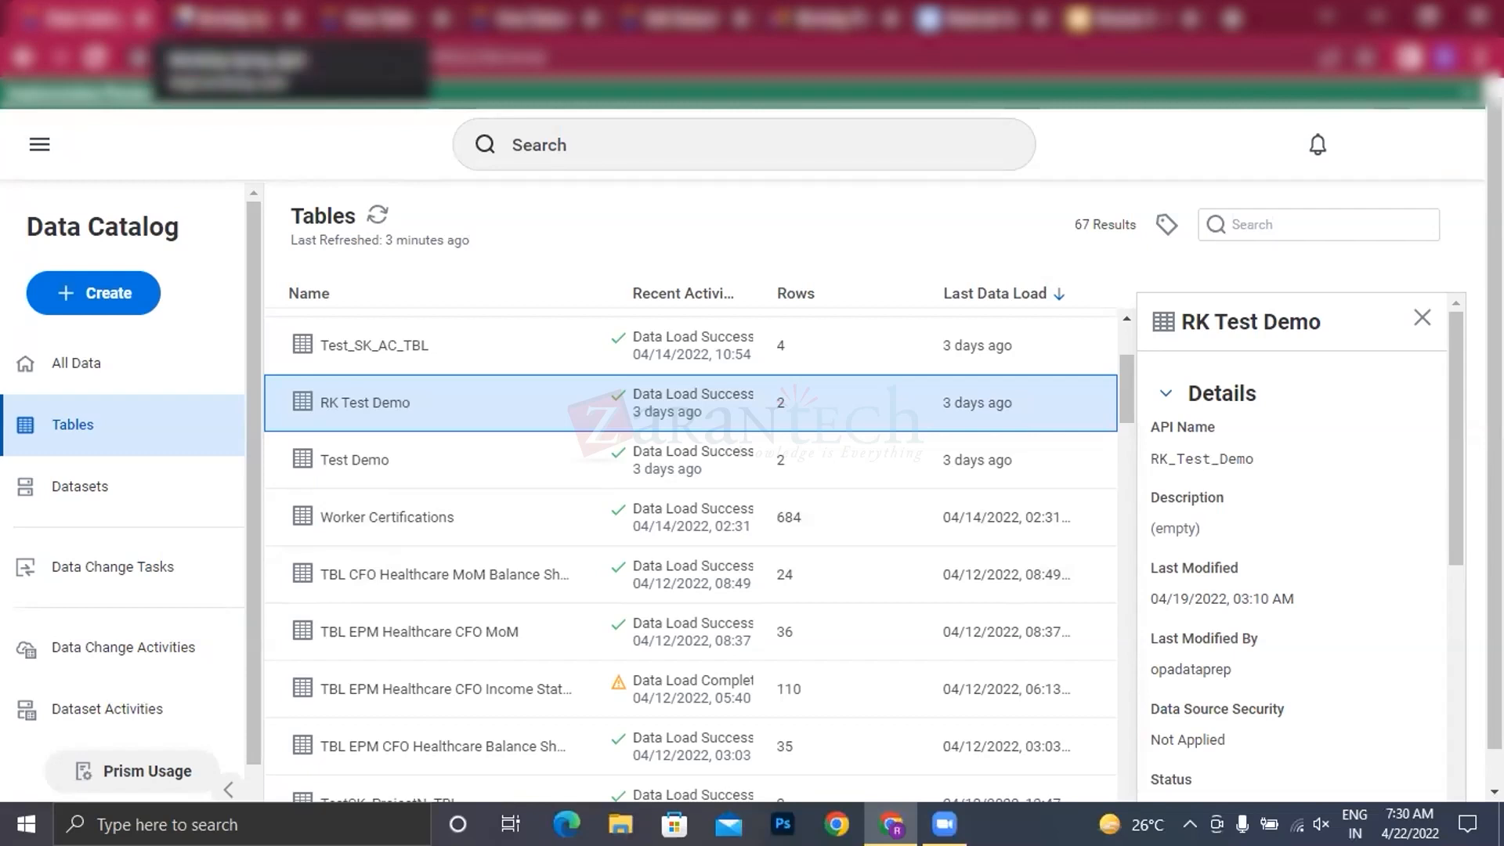
click(223, 18)
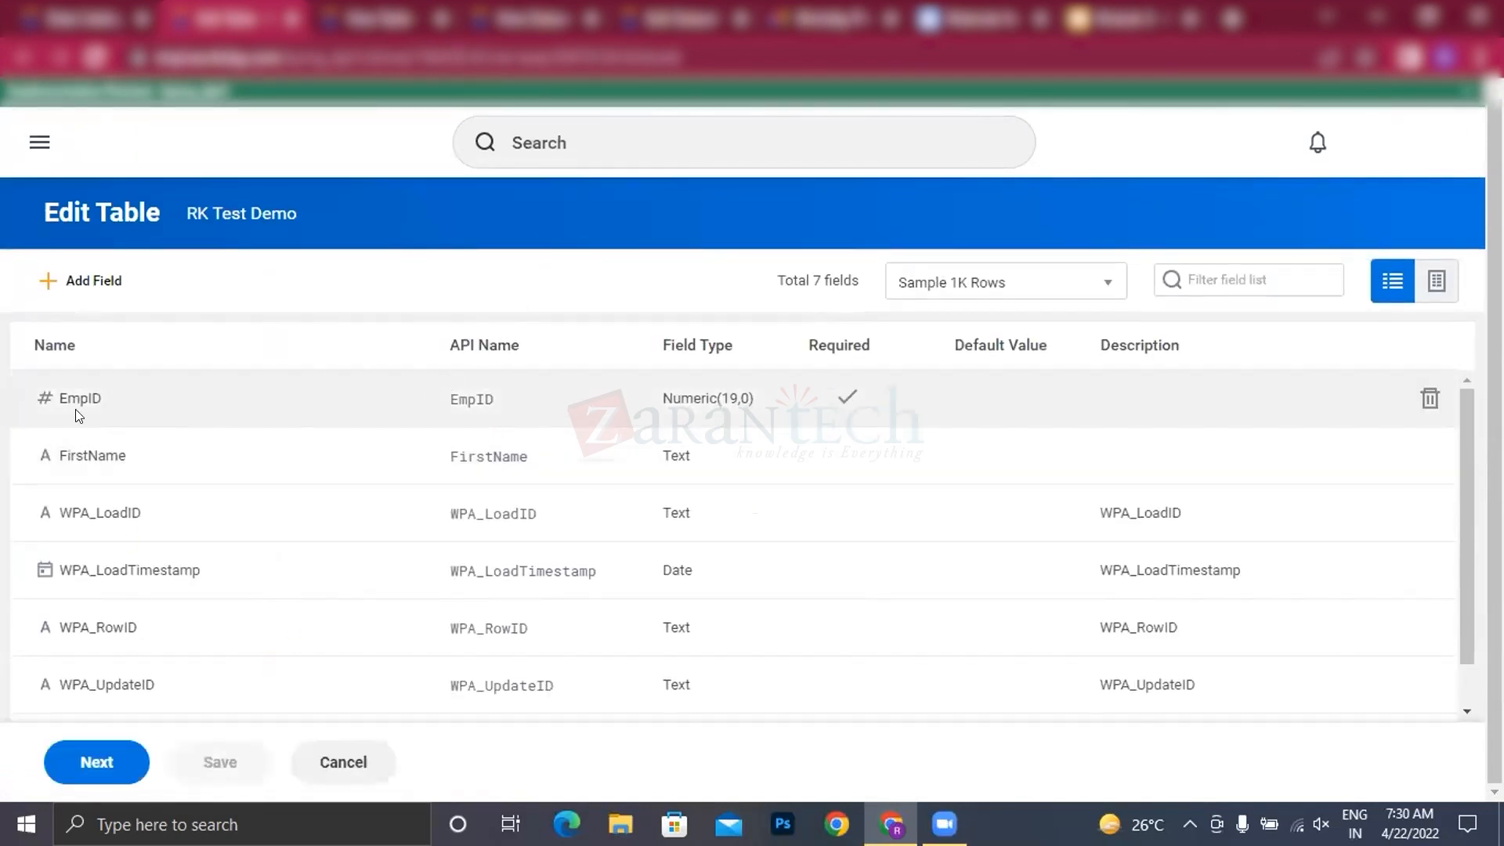
Step: Go through the RK Test Demo fields and naming pages without edits and complete the table edit
click(98, 762)
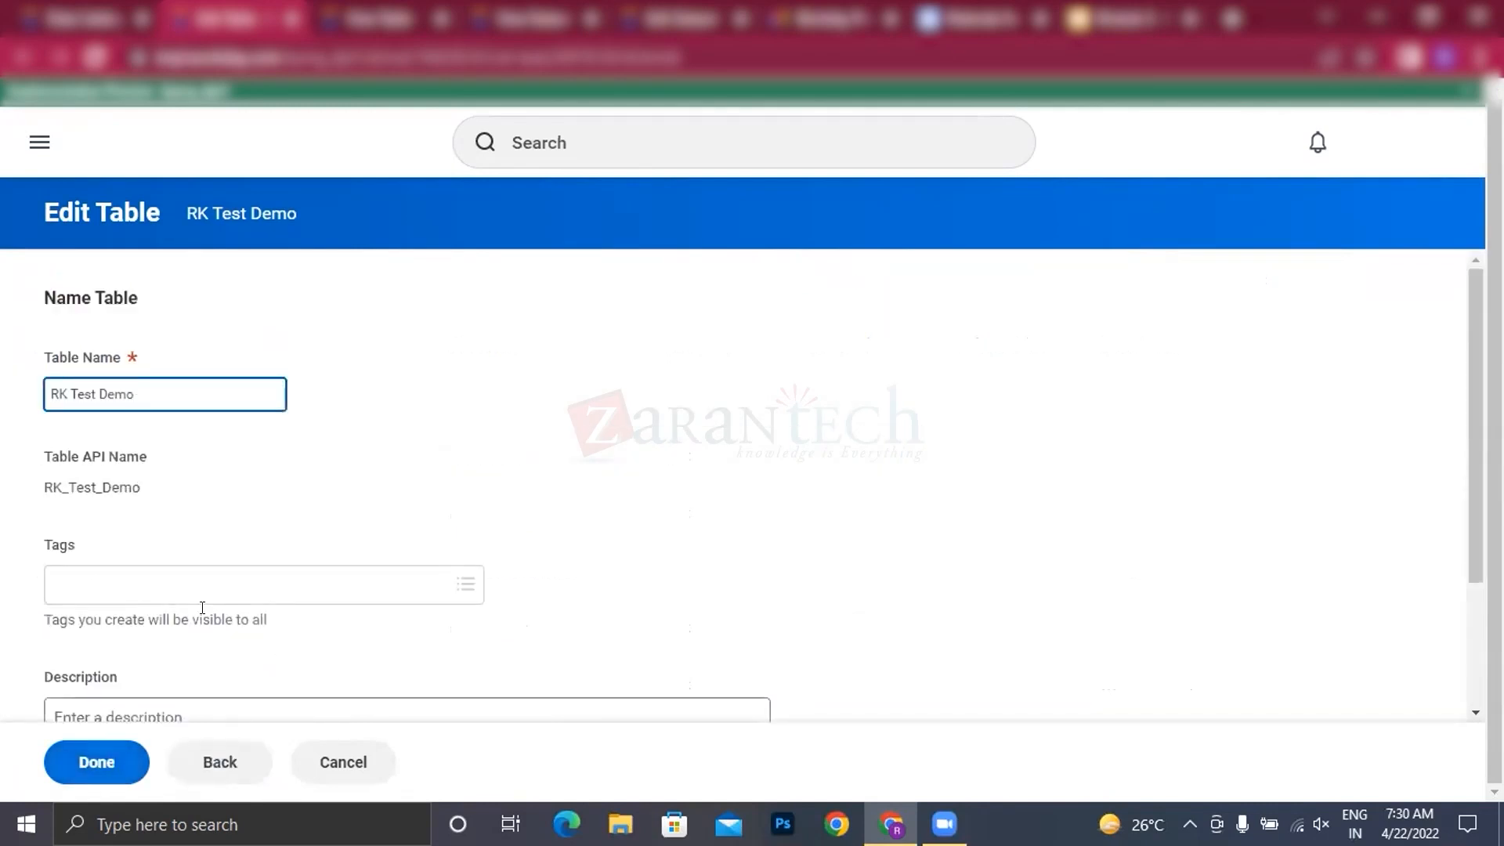
scroll(270, 560, down, 3)
click(98, 759)
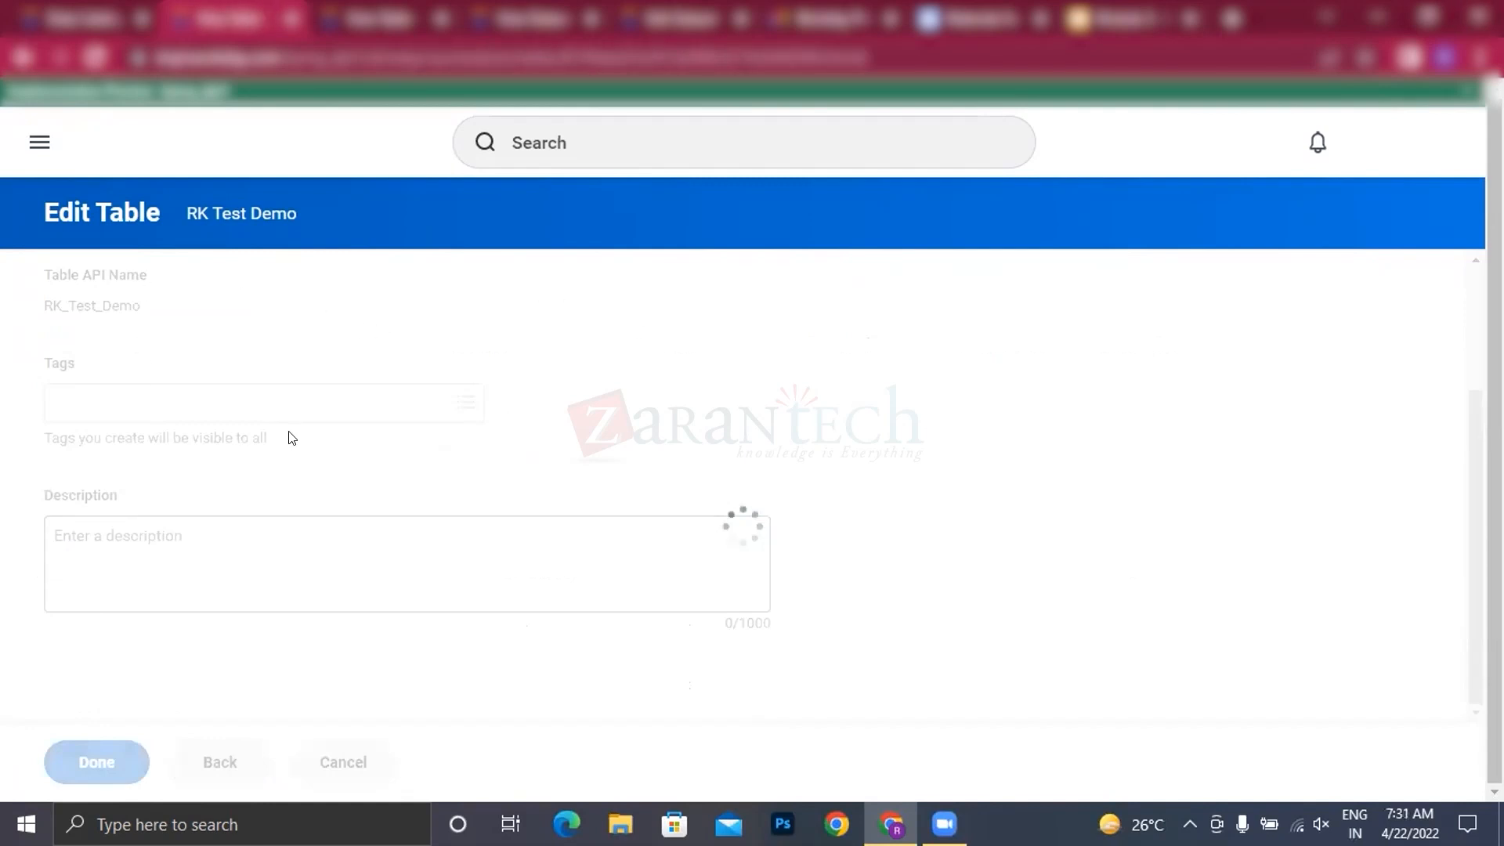
Step: Examine RK Test Demo's fields, load activities, sample data rows, table details and available quick actions
scroll(450, 384, down, 3)
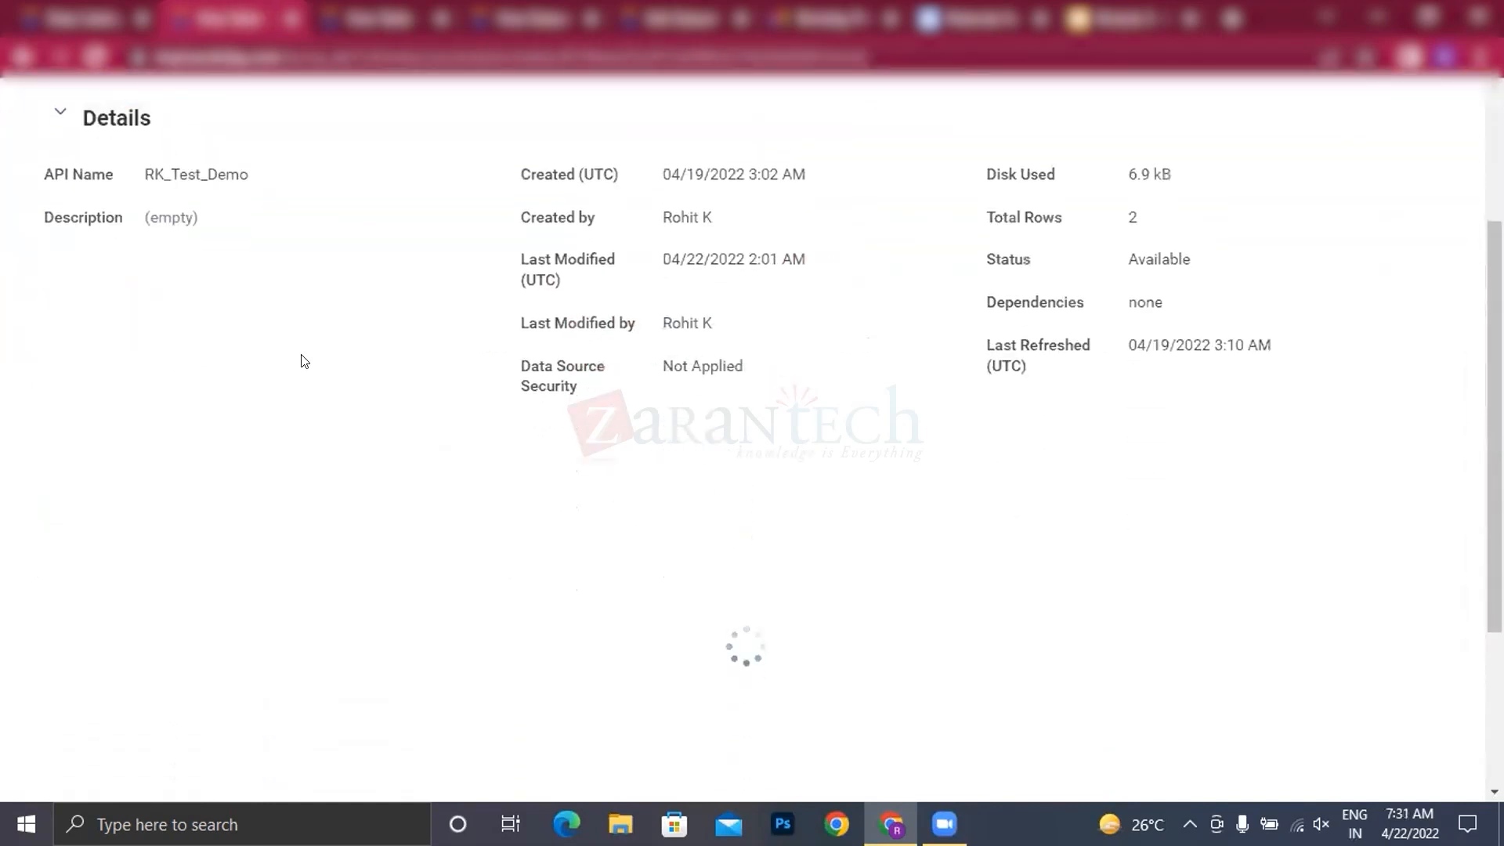
scroll(119, 392, down, 1)
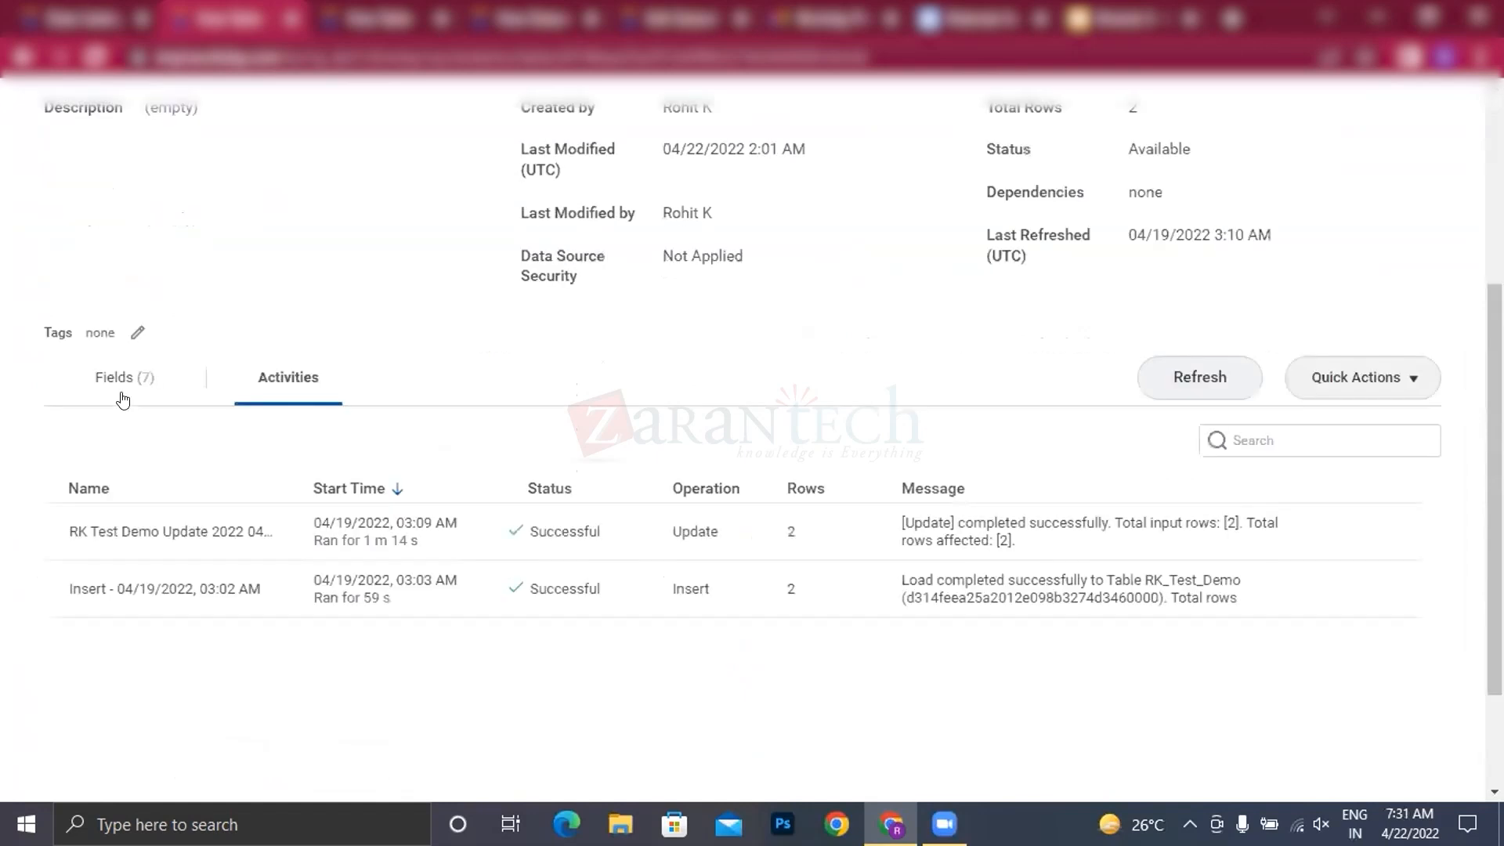
click(119, 392)
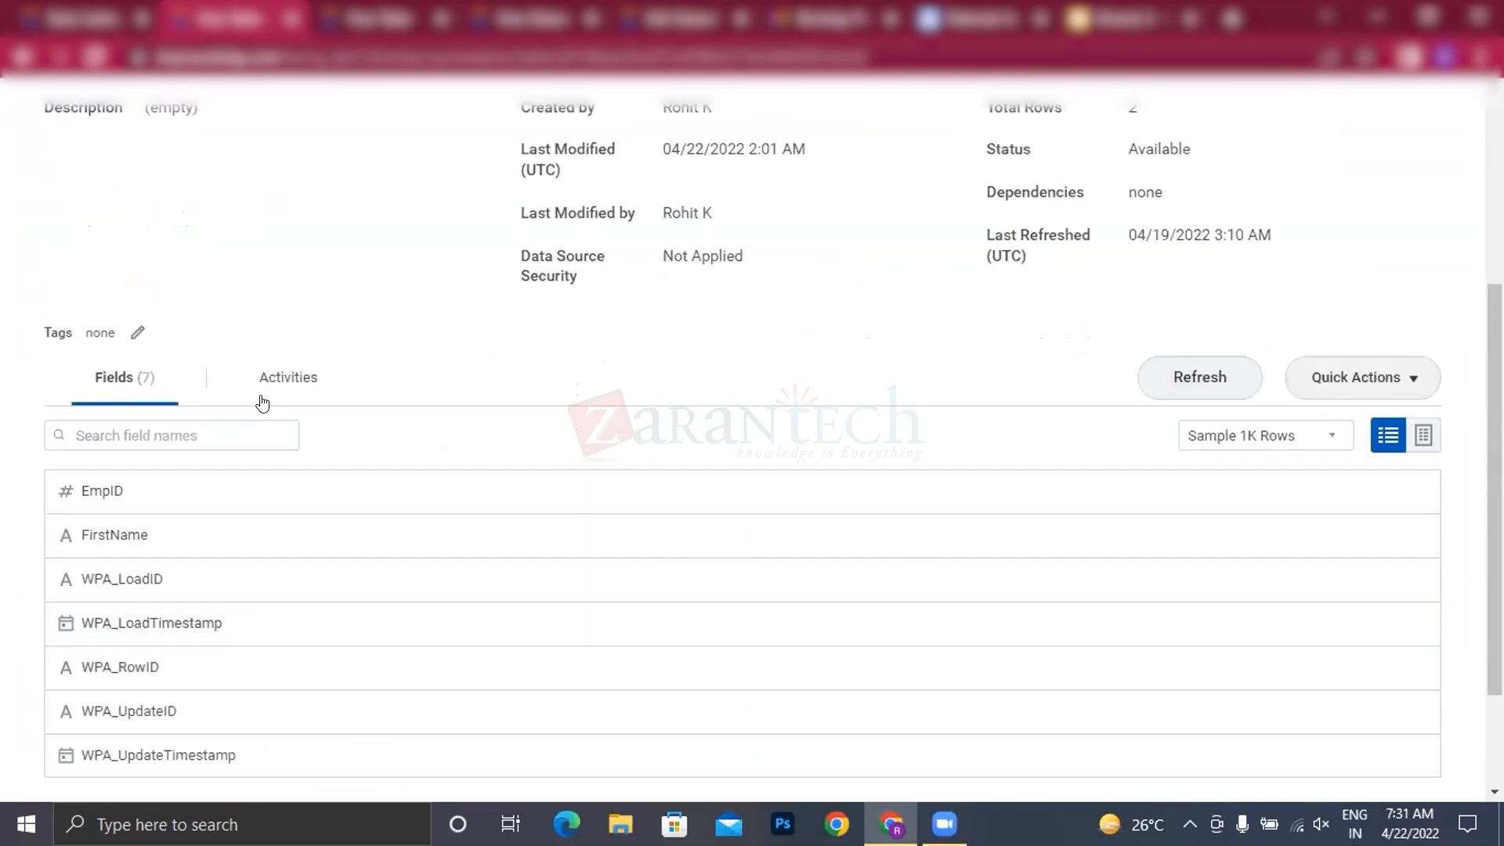
click(263, 396)
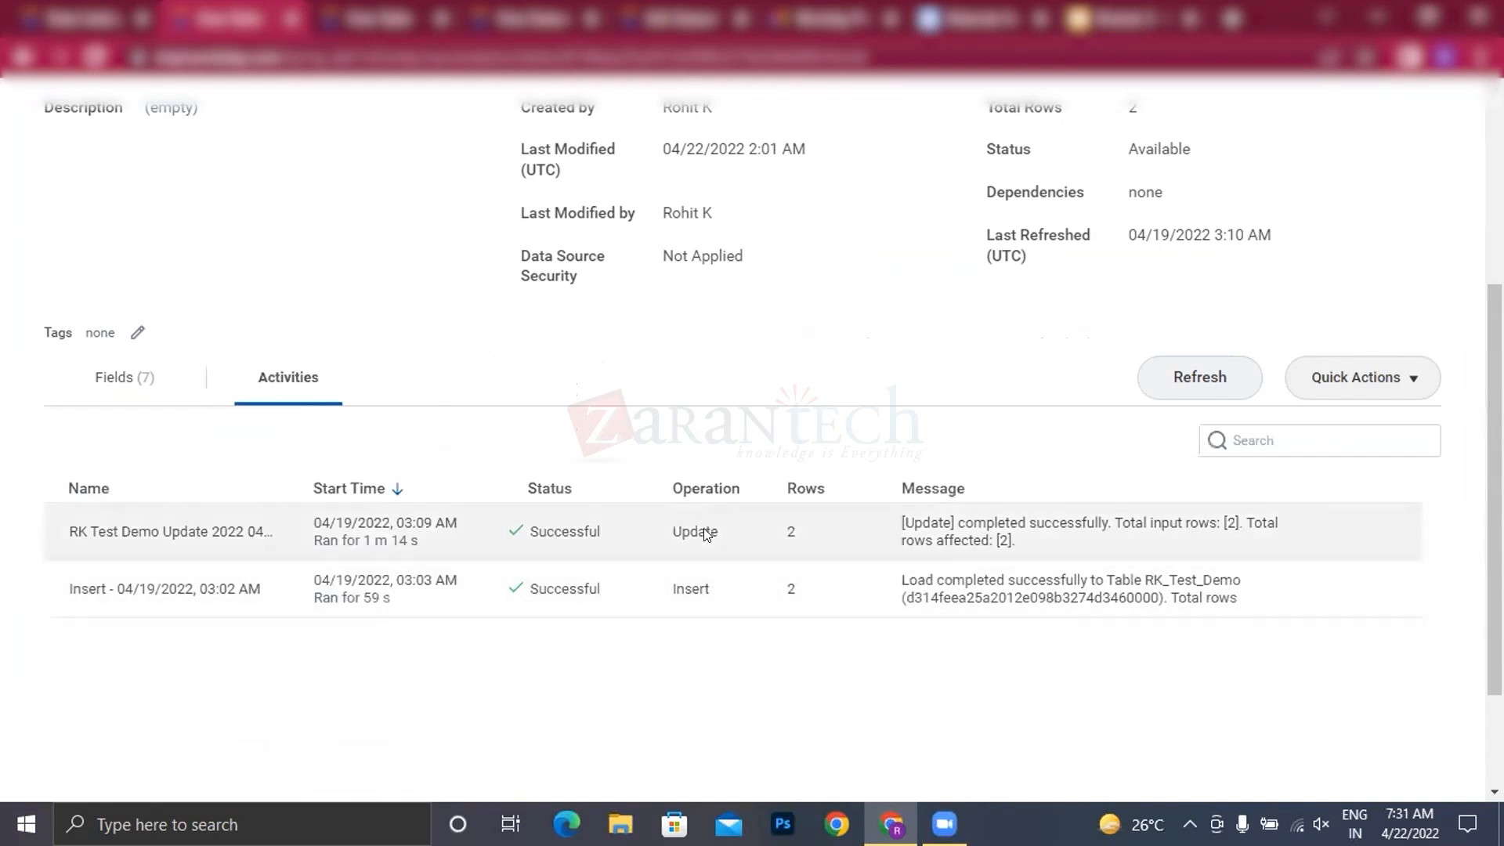
click(104, 389)
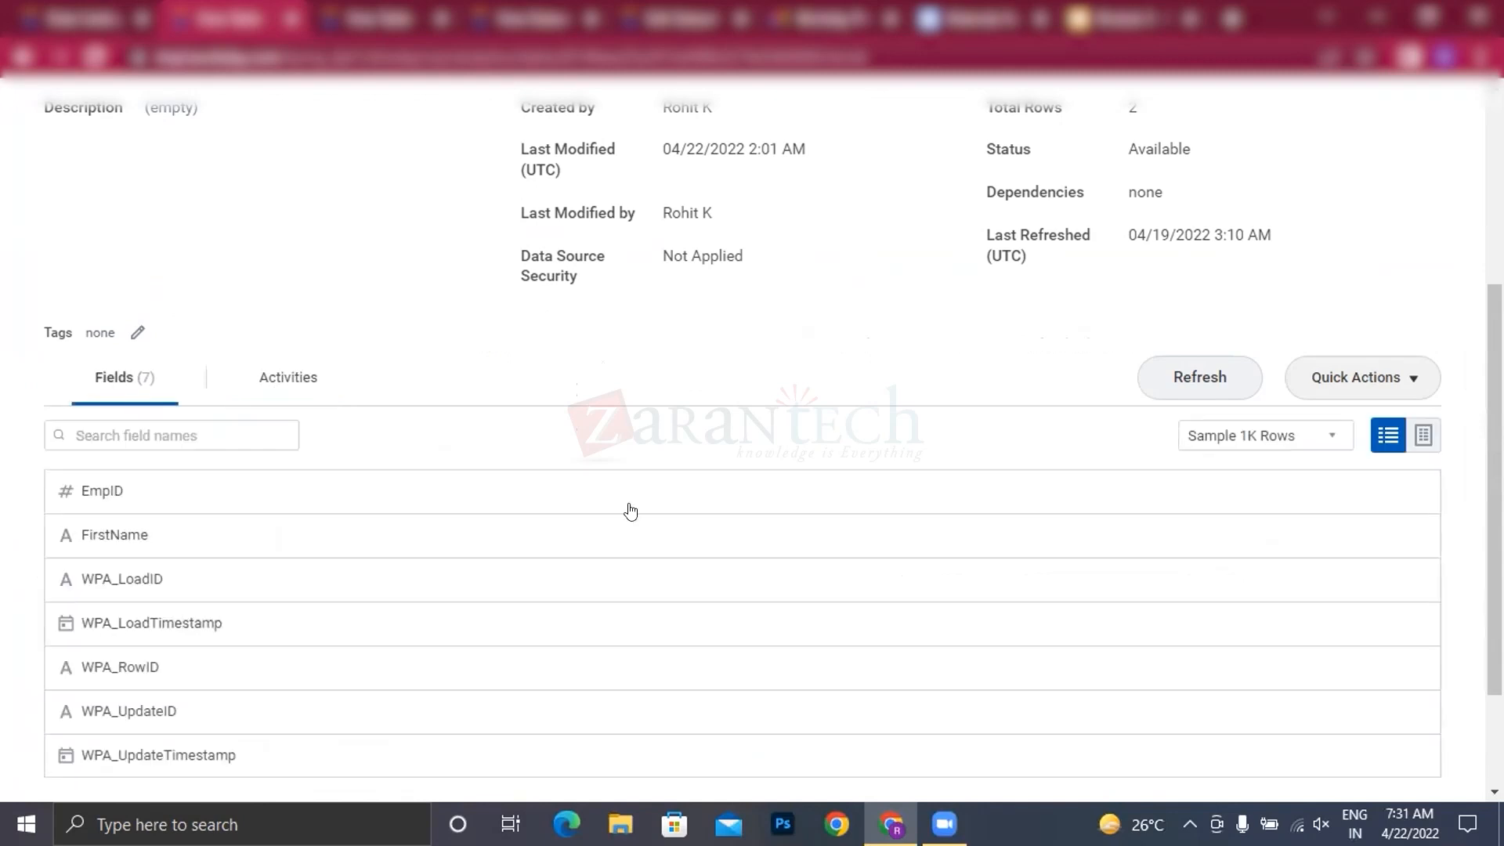
click(1422, 435)
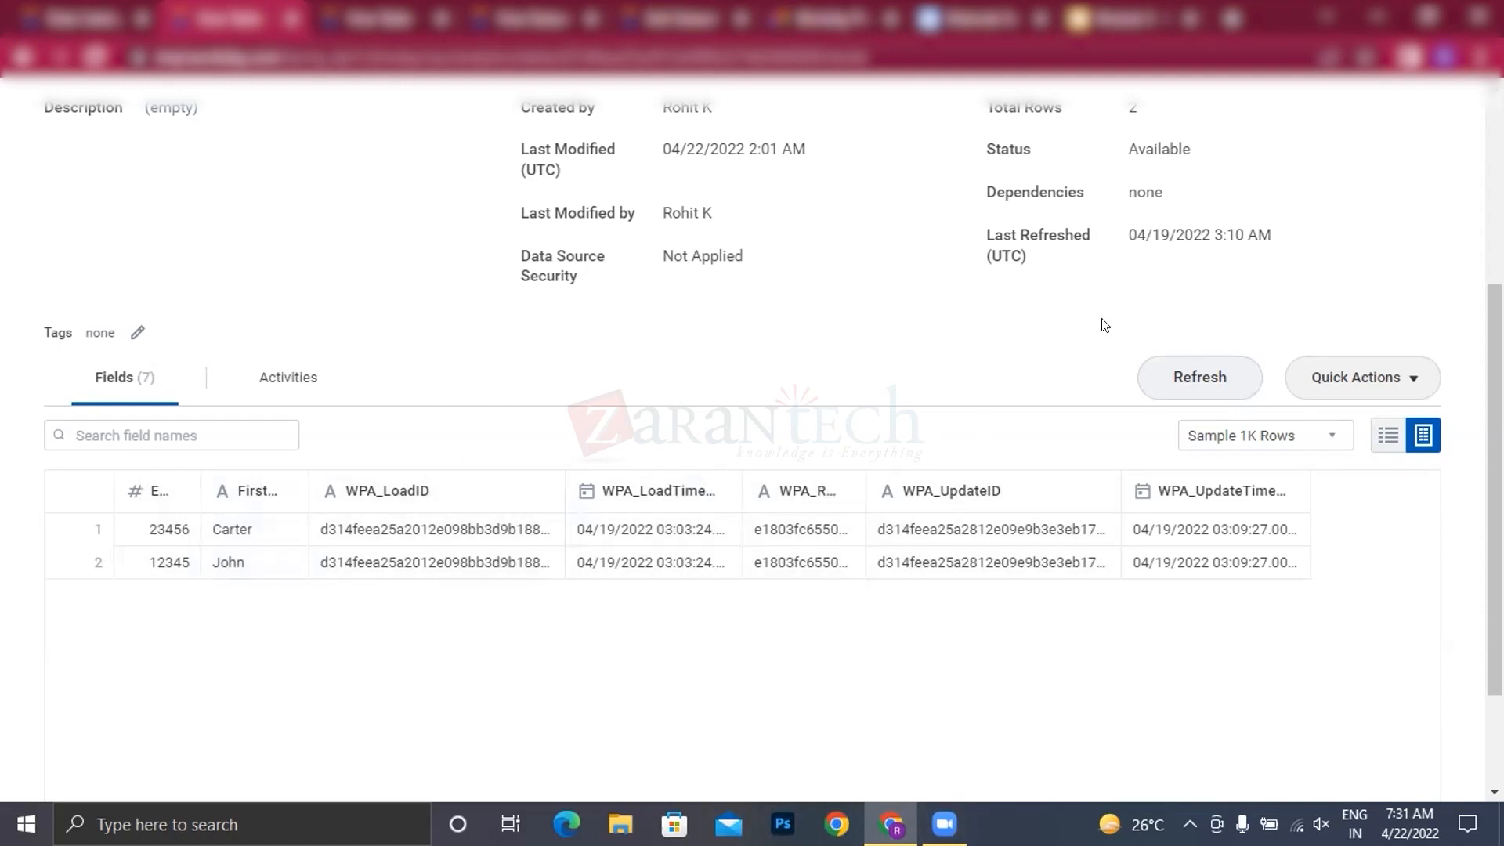
scroll(239, 252, up, 5)
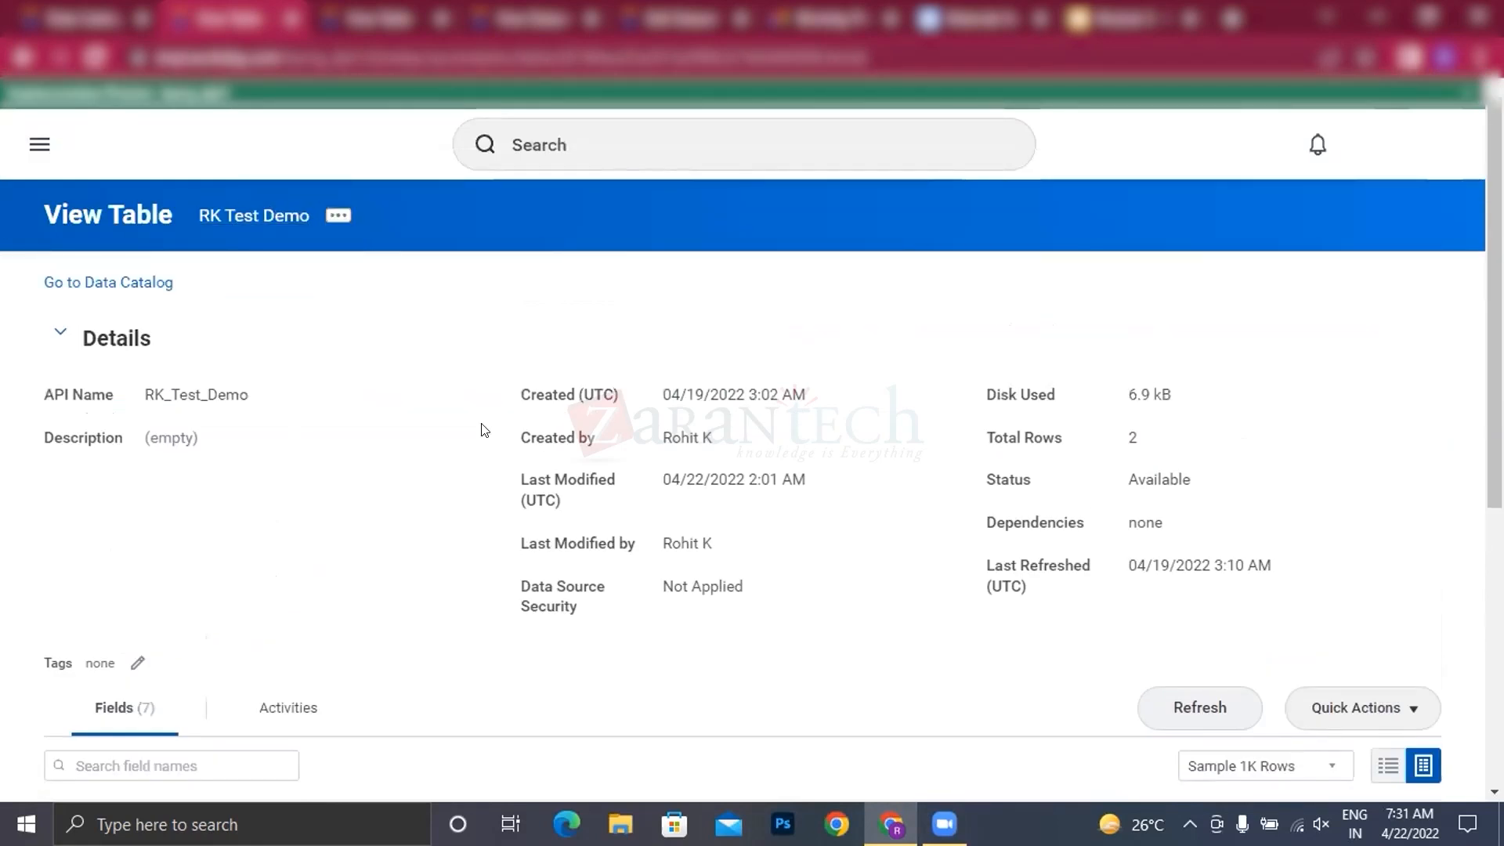
scroll(1370, 557, down, 1)
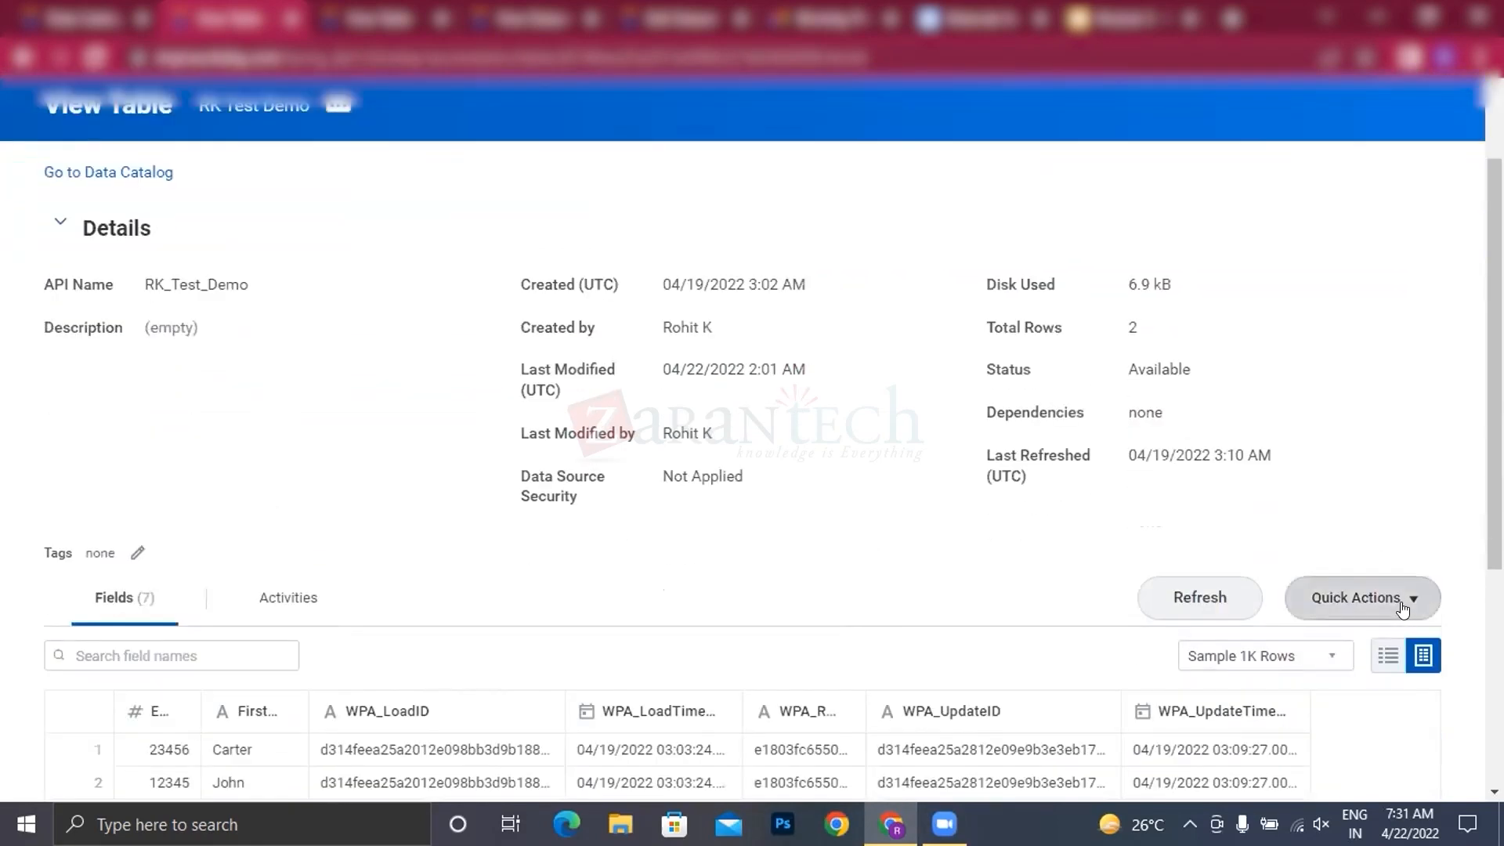
click(1407, 599)
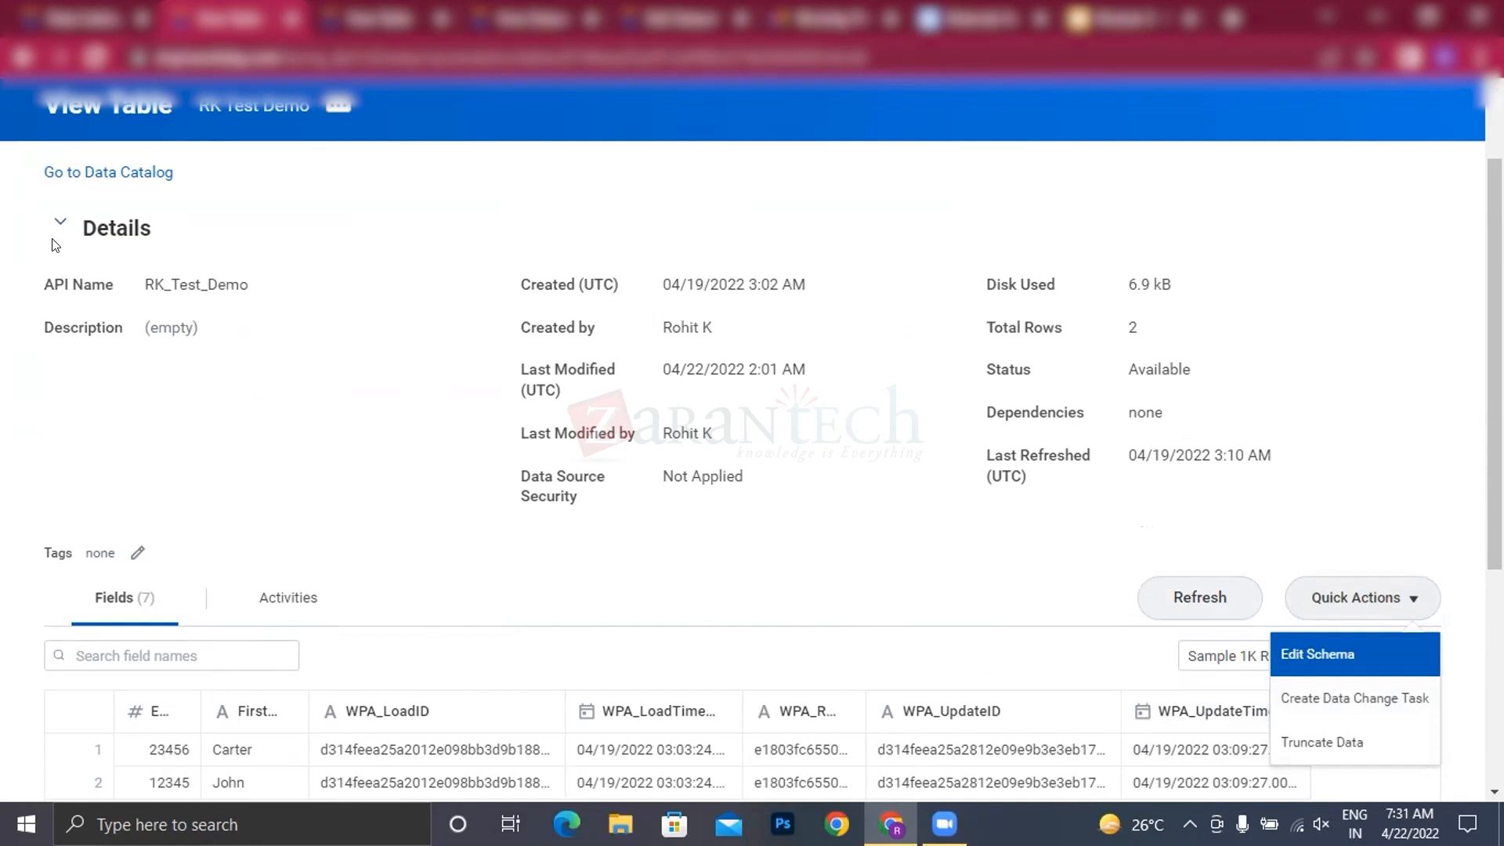
Step: Return to the data catalog and start creating a new data change task
click(81, 173)
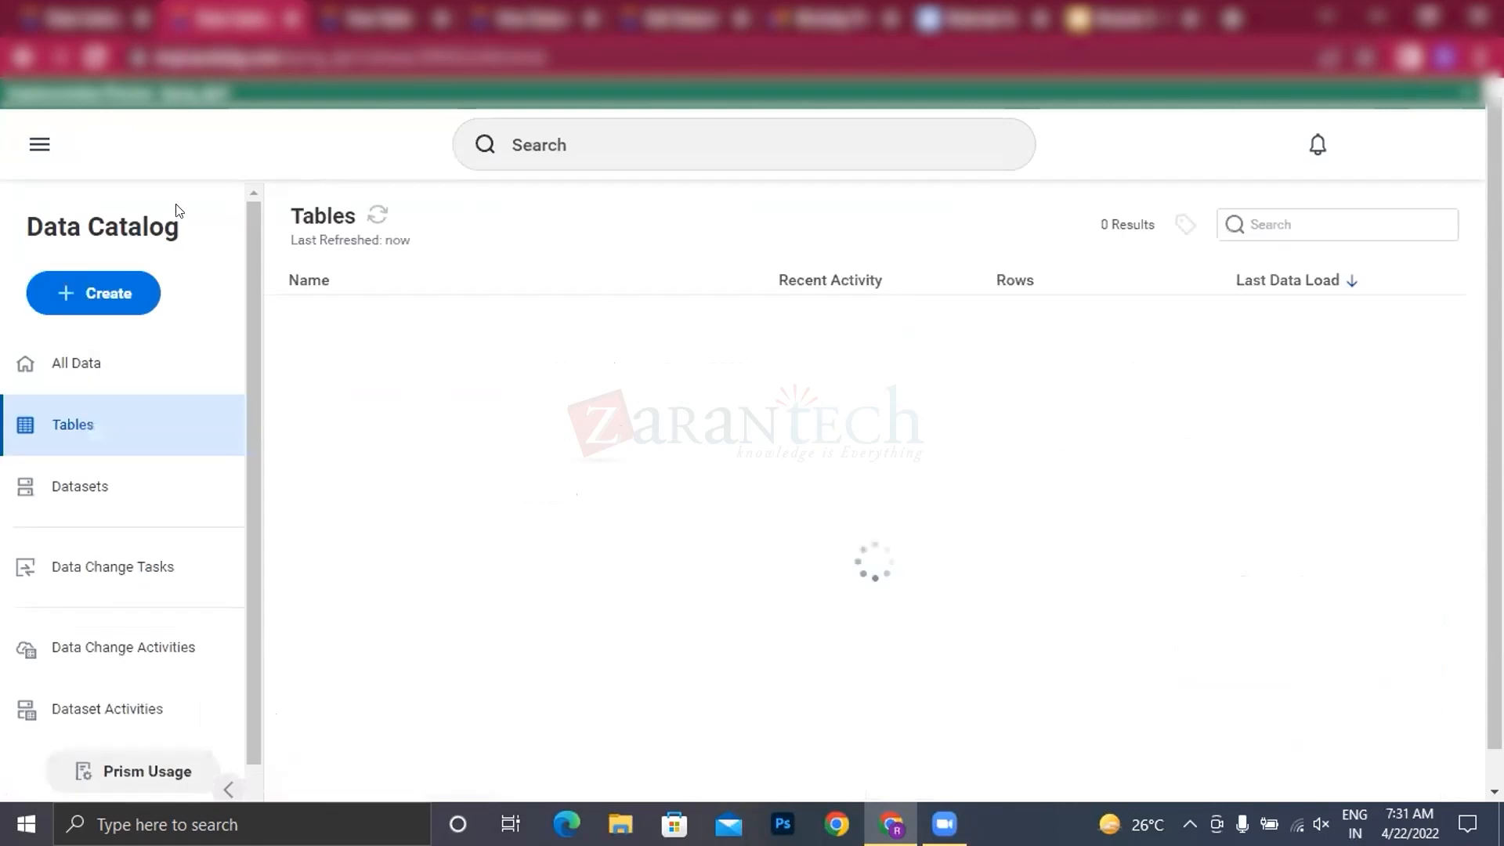
click(94, 293)
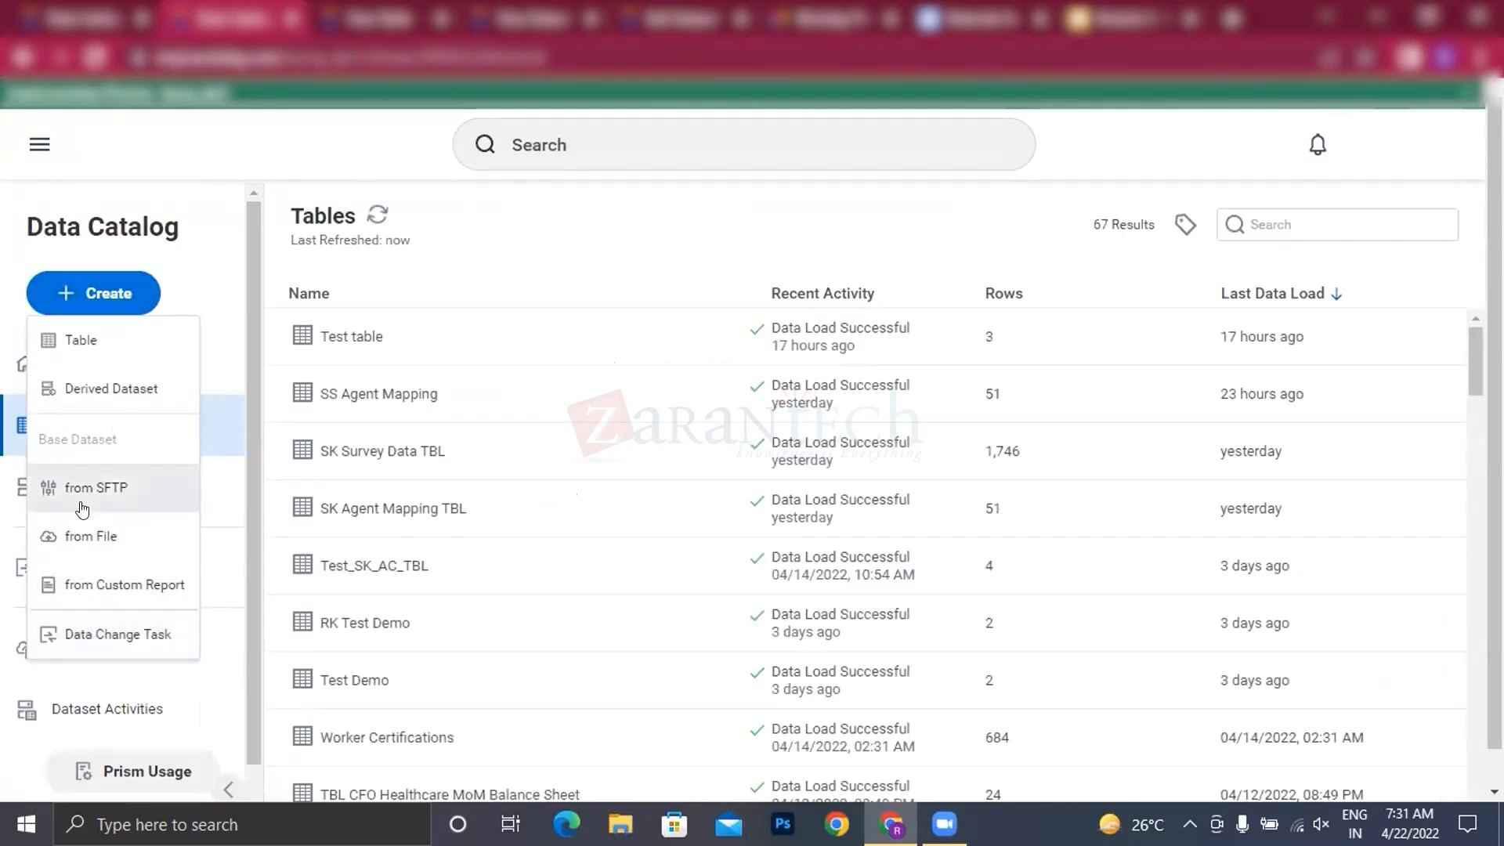
scroll(118, 584, down, 1)
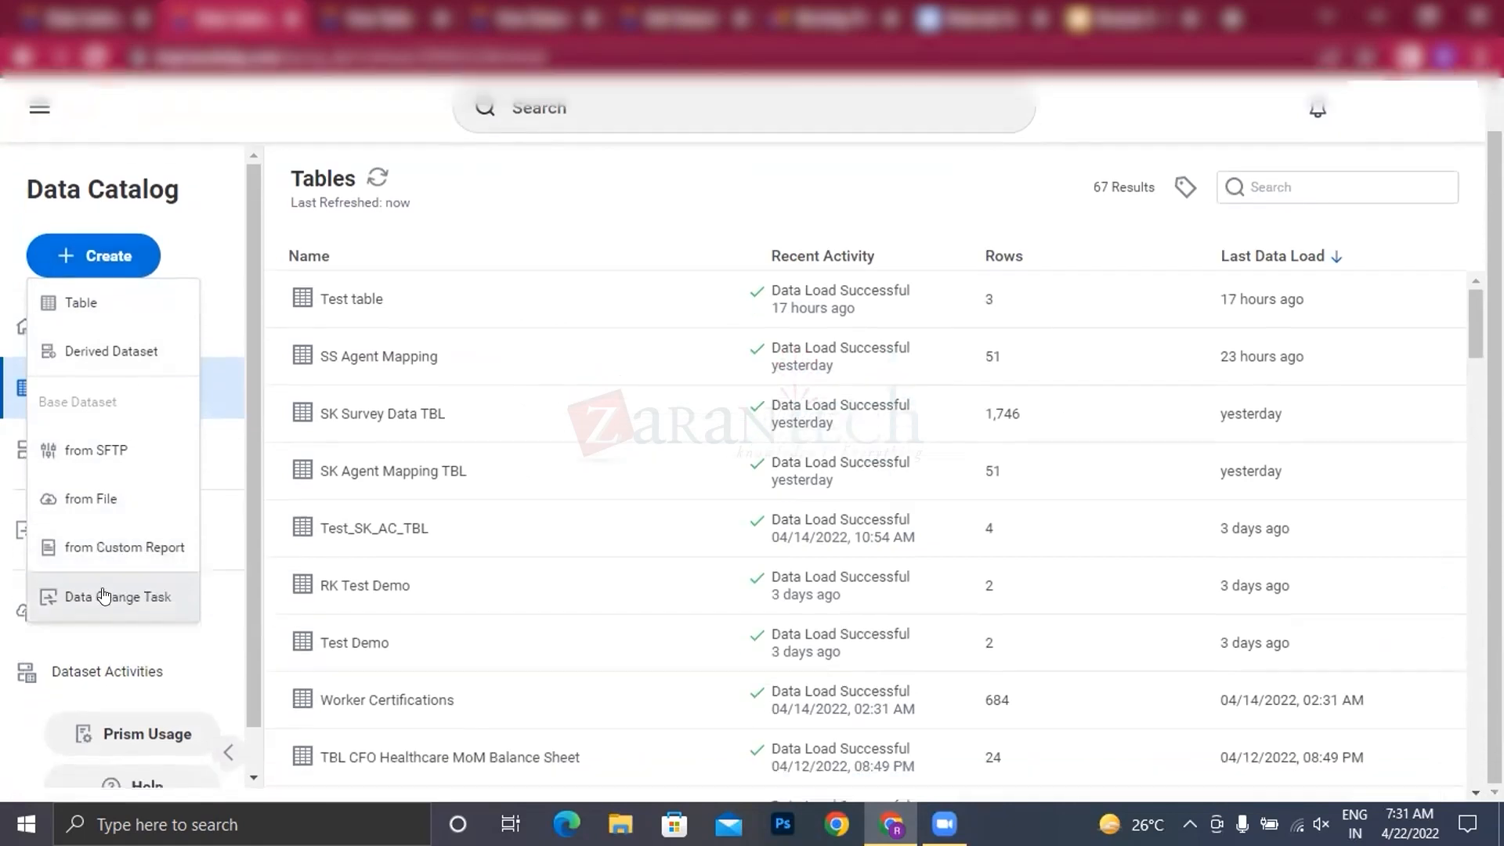
click(180, 274)
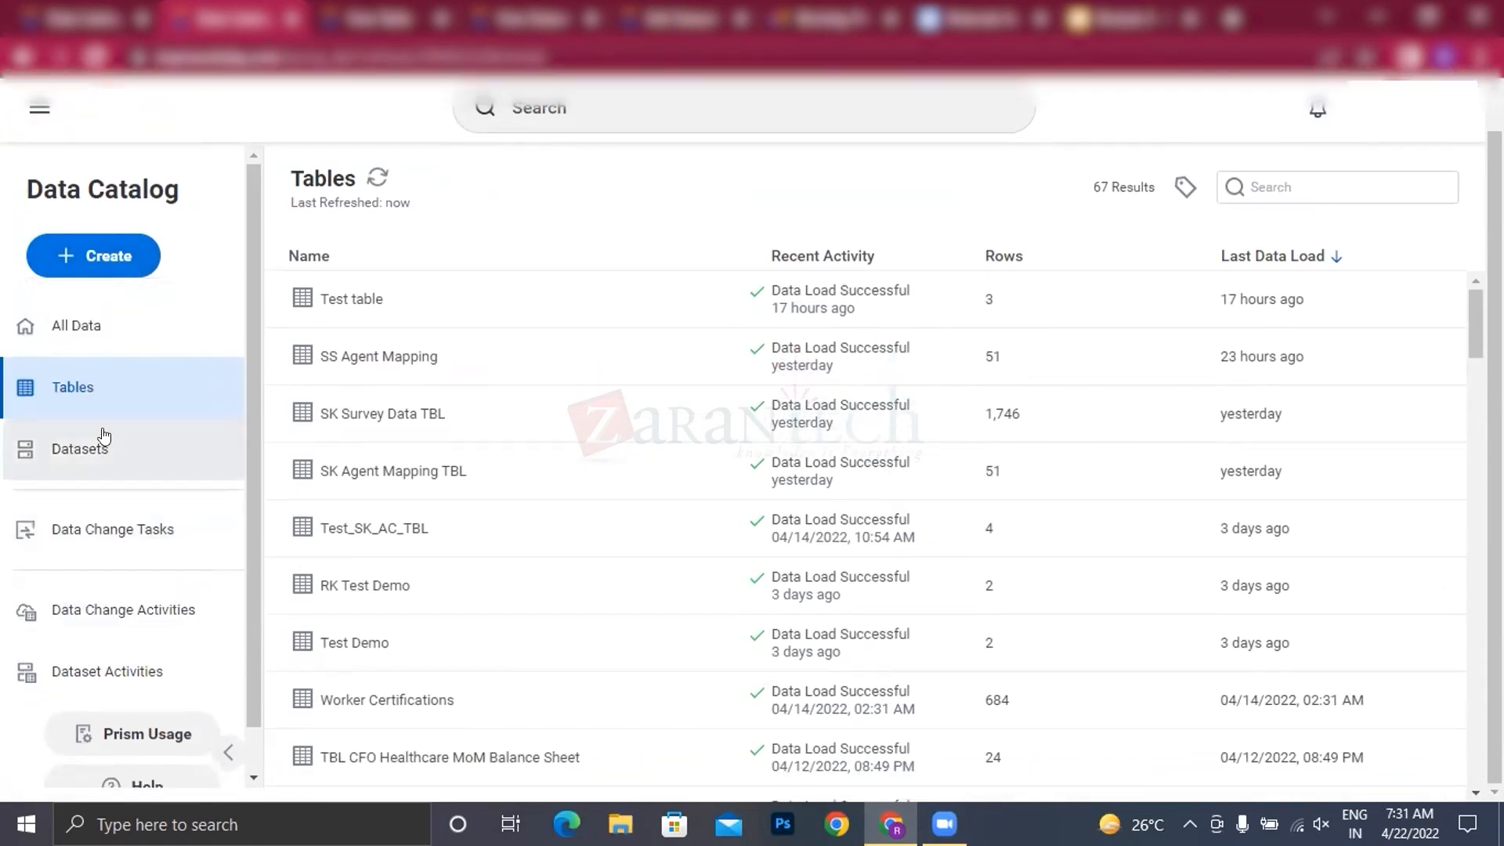
click(96, 251)
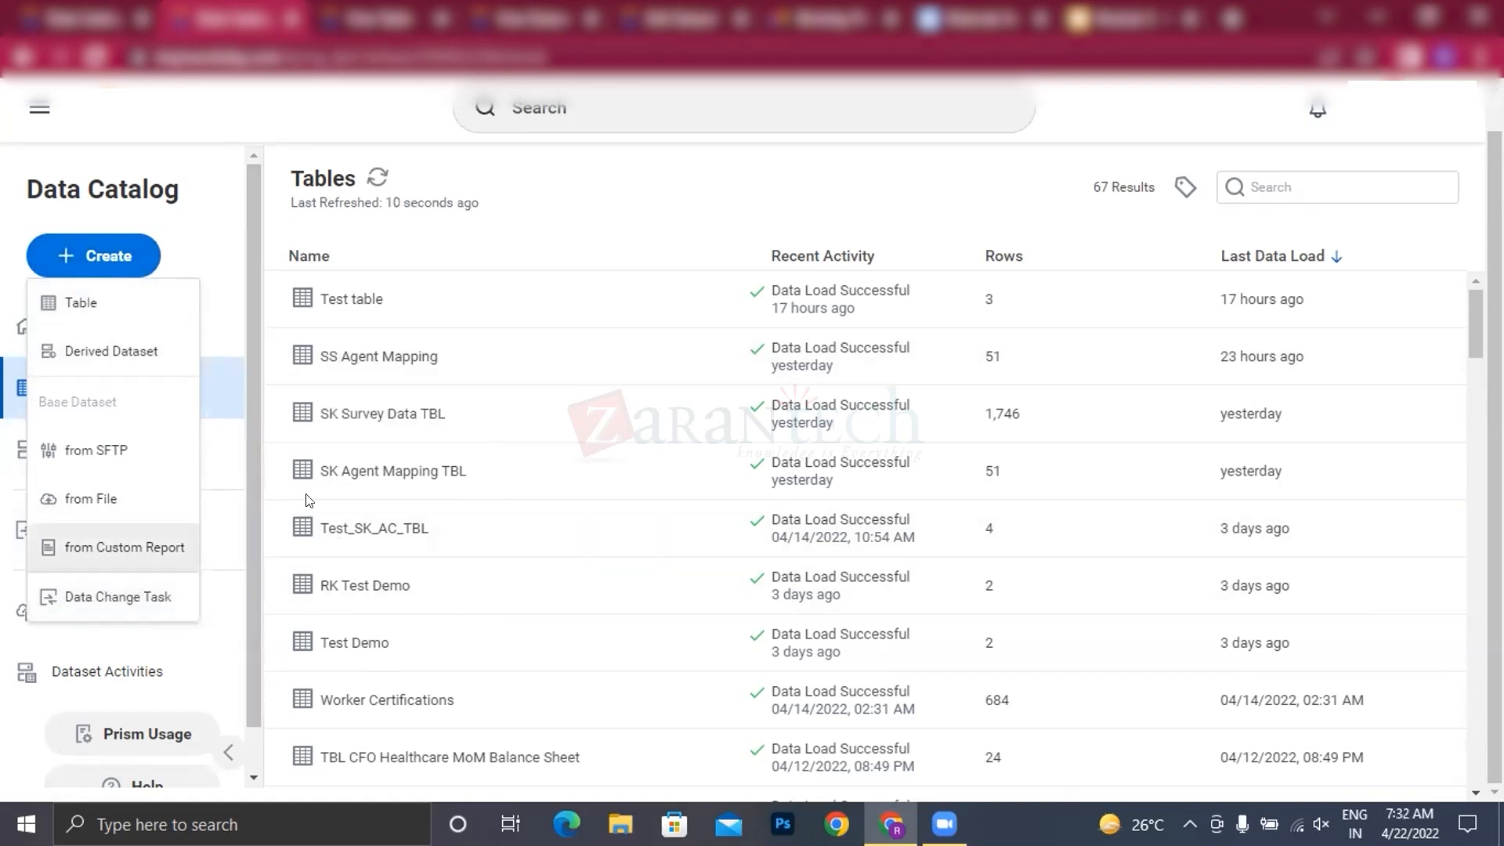
click(81, 606)
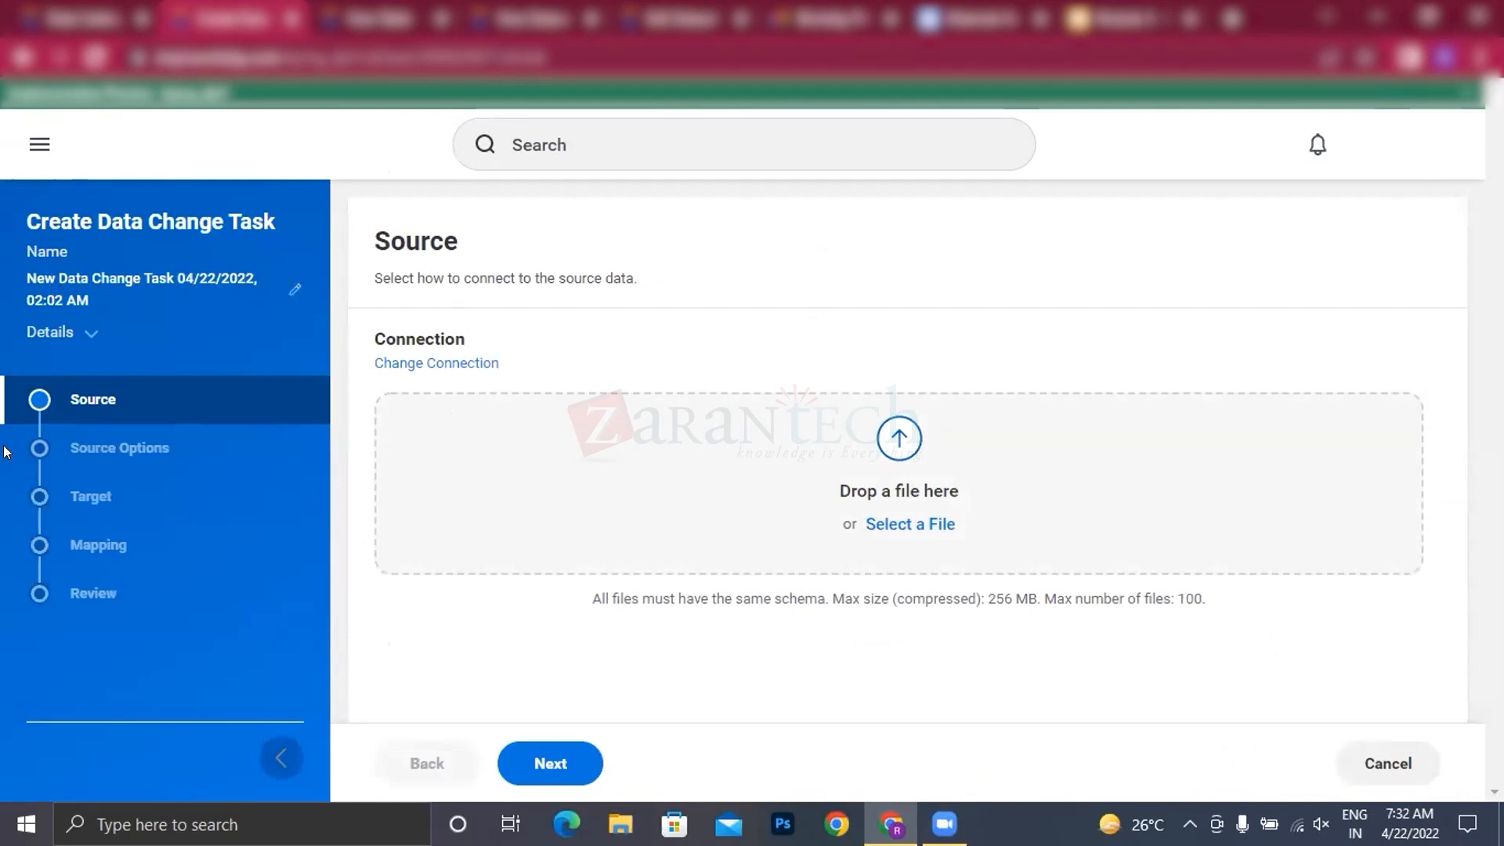
Step: Choose Test_Demo.txt from the Prism Analytics desktop folder as the data change task's source file
click(901, 525)
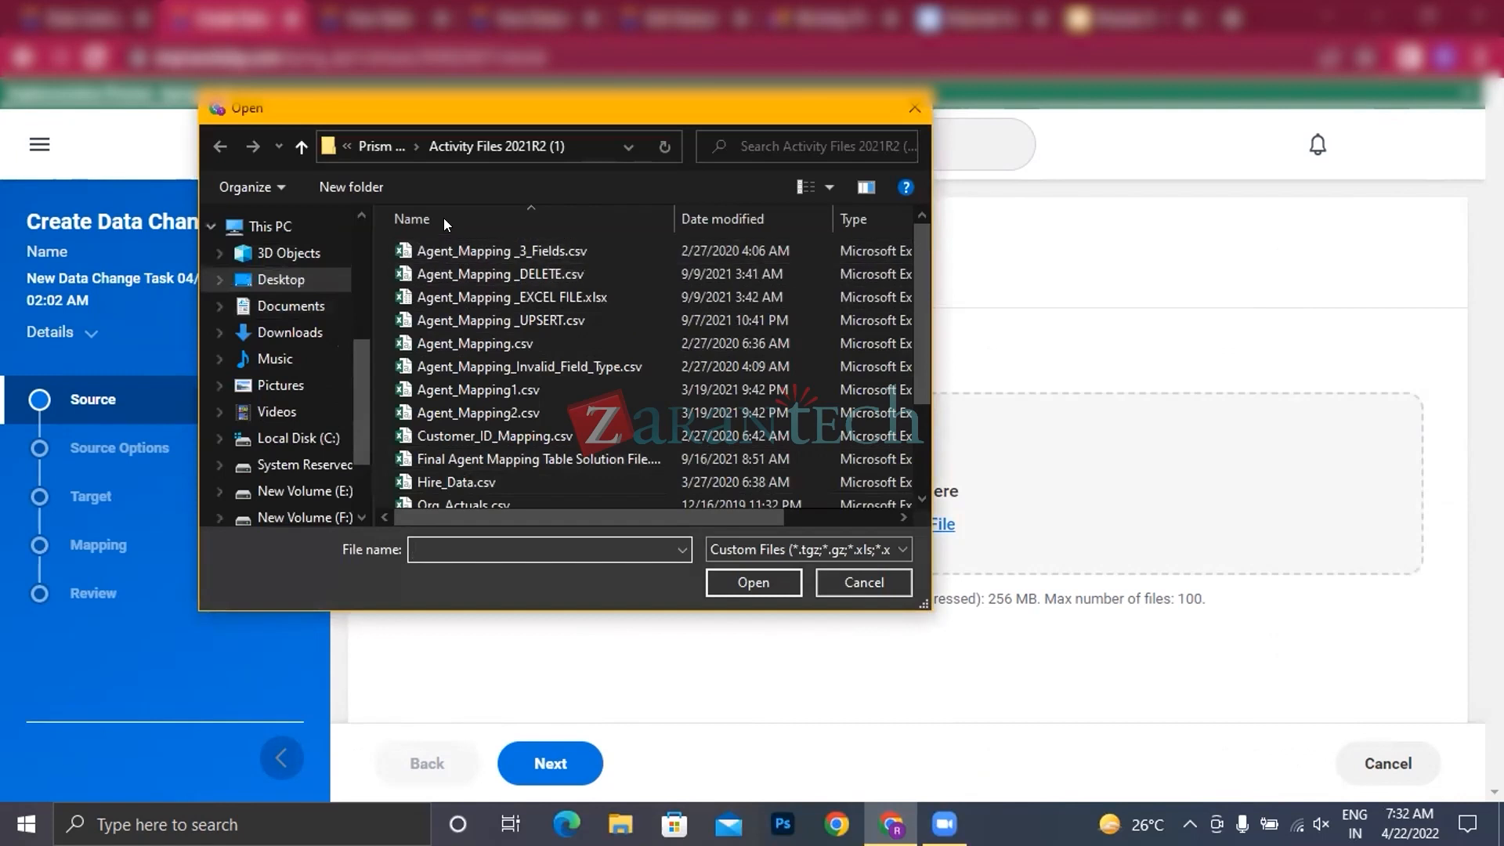
click(302, 146)
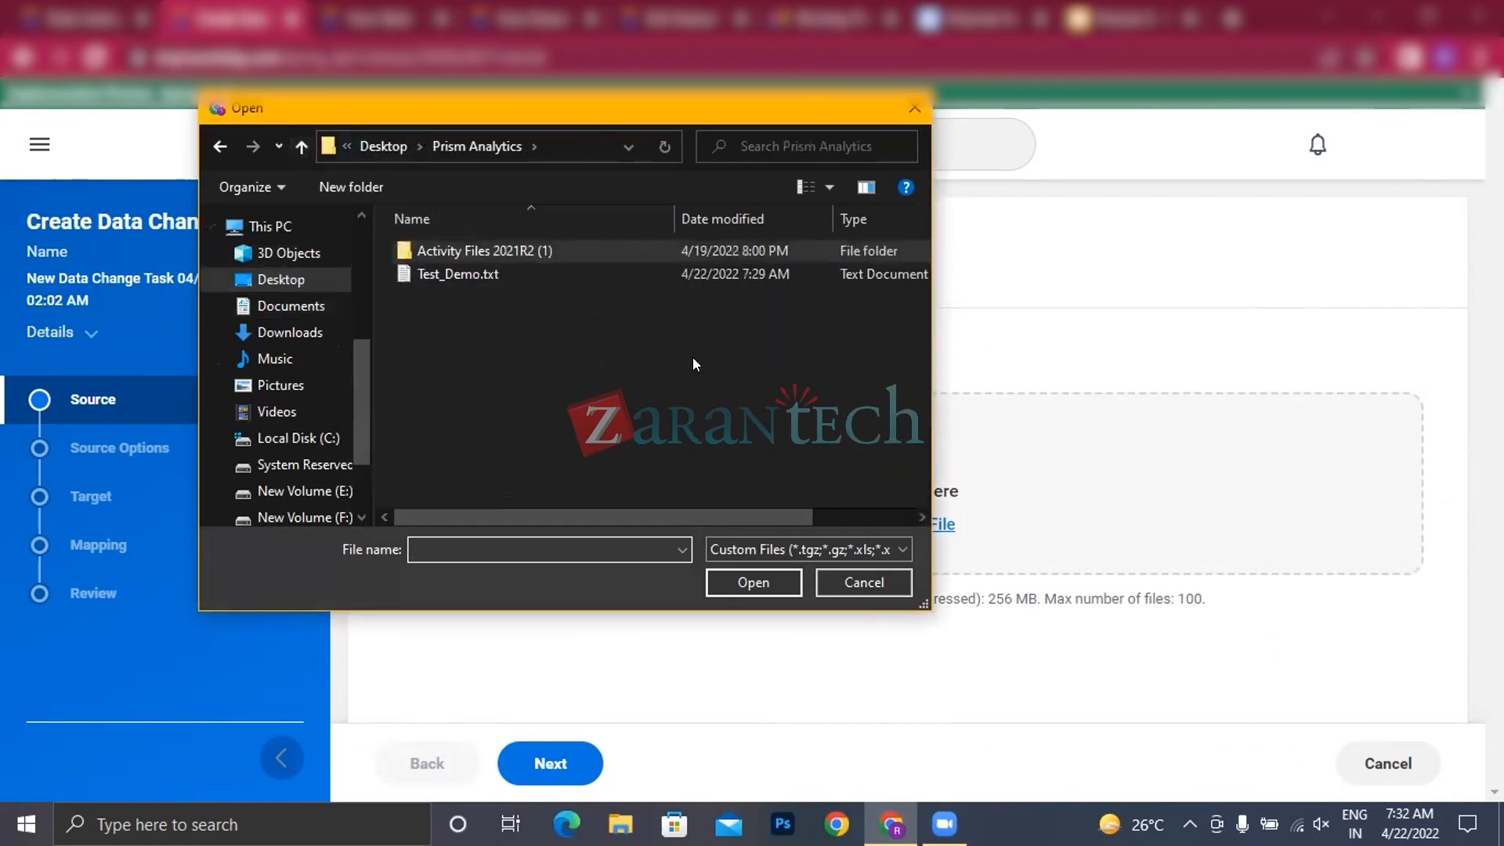
click(501, 273)
click(767, 581)
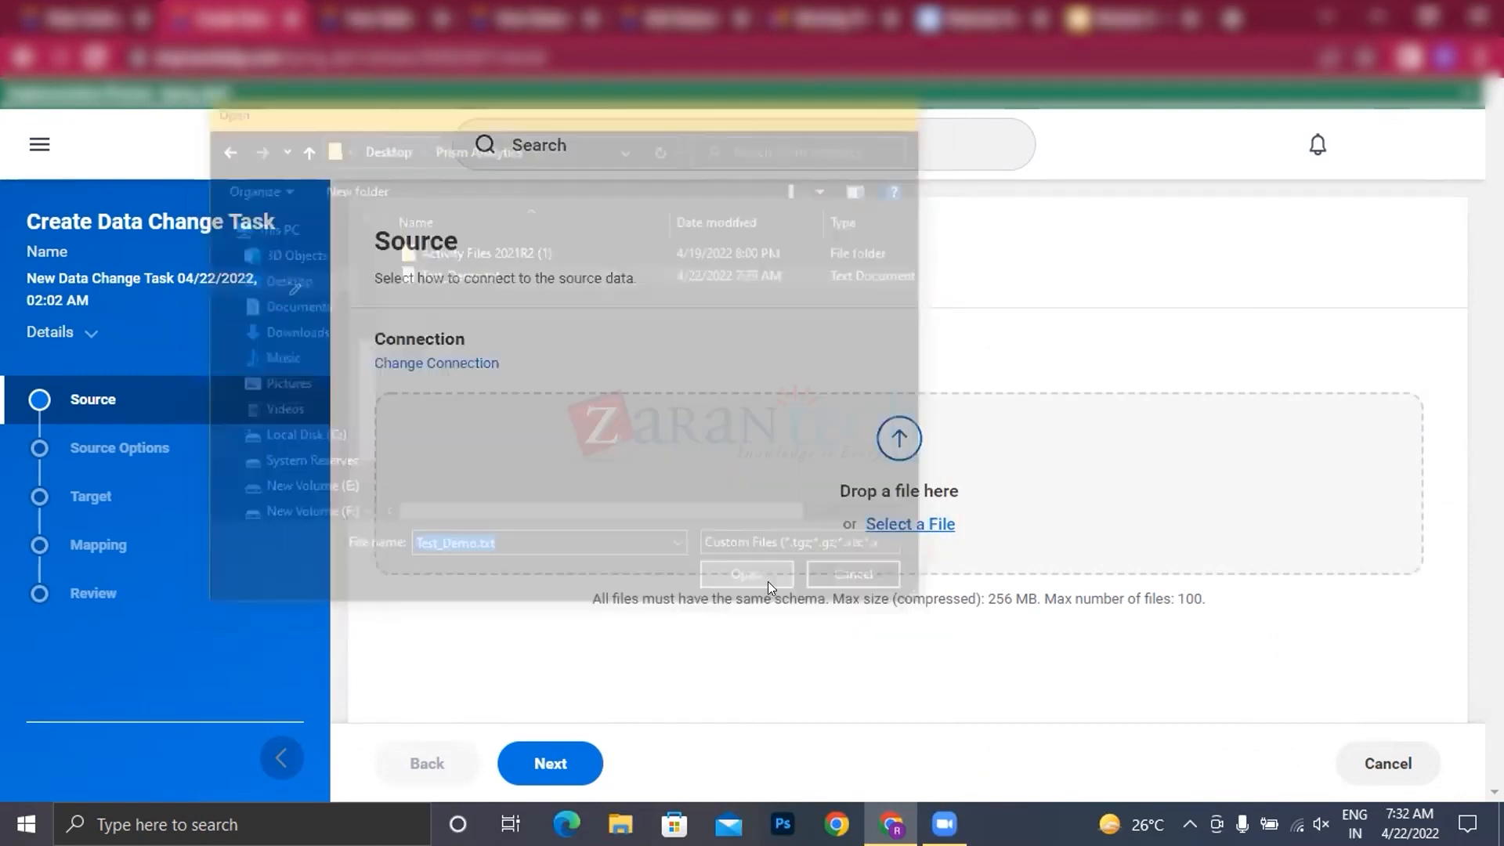
Step: Accept Test_Demo.txt as the source and keep its comma-delimited parsing options with field names from the first row
scroll(766, 521, down, 1)
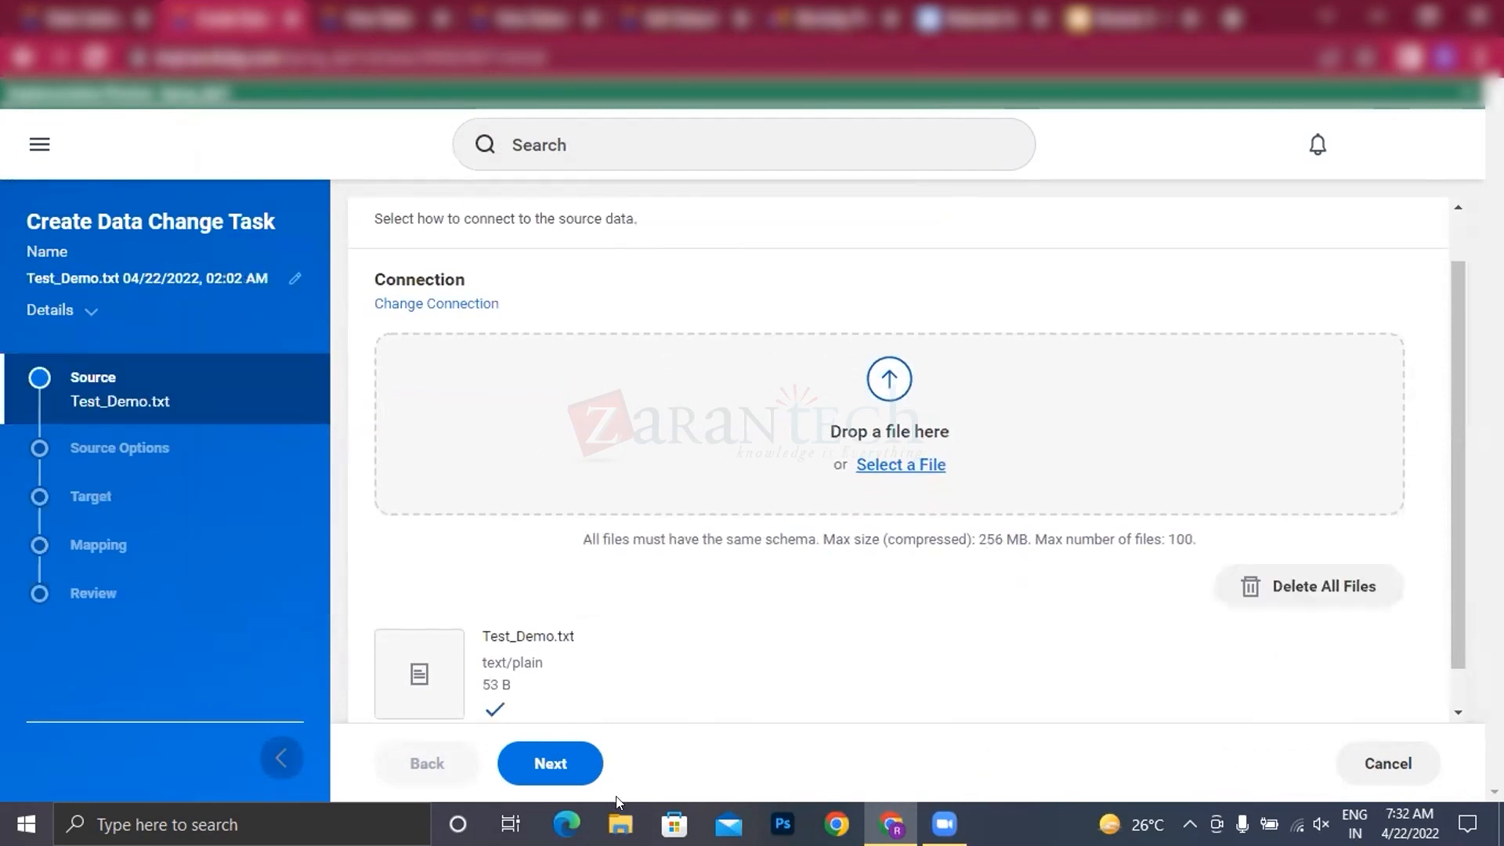
click(567, 765)
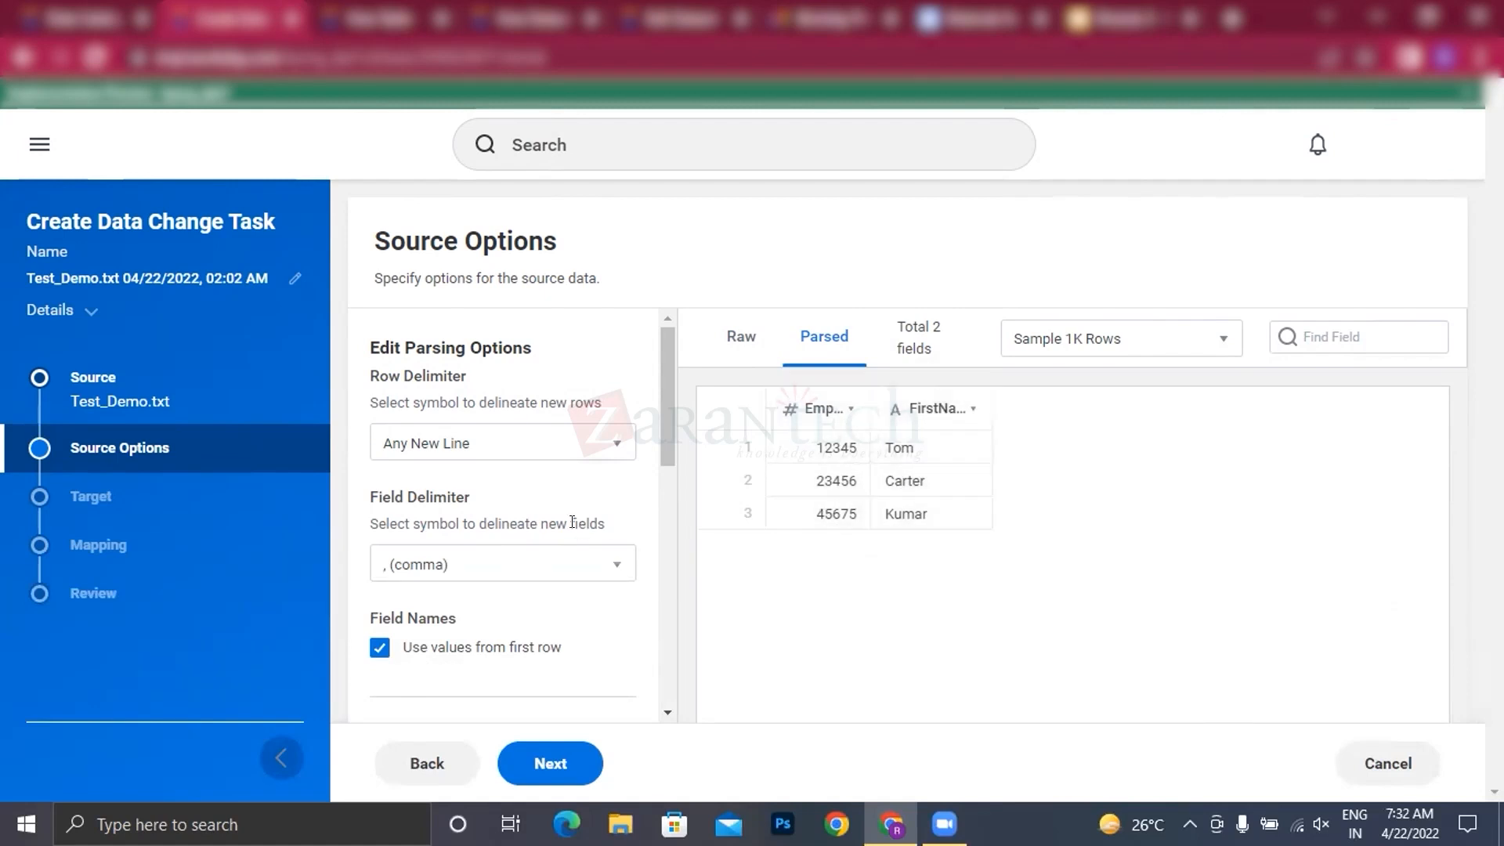
scroll(580, 522, down, 4)
click(558, 767)
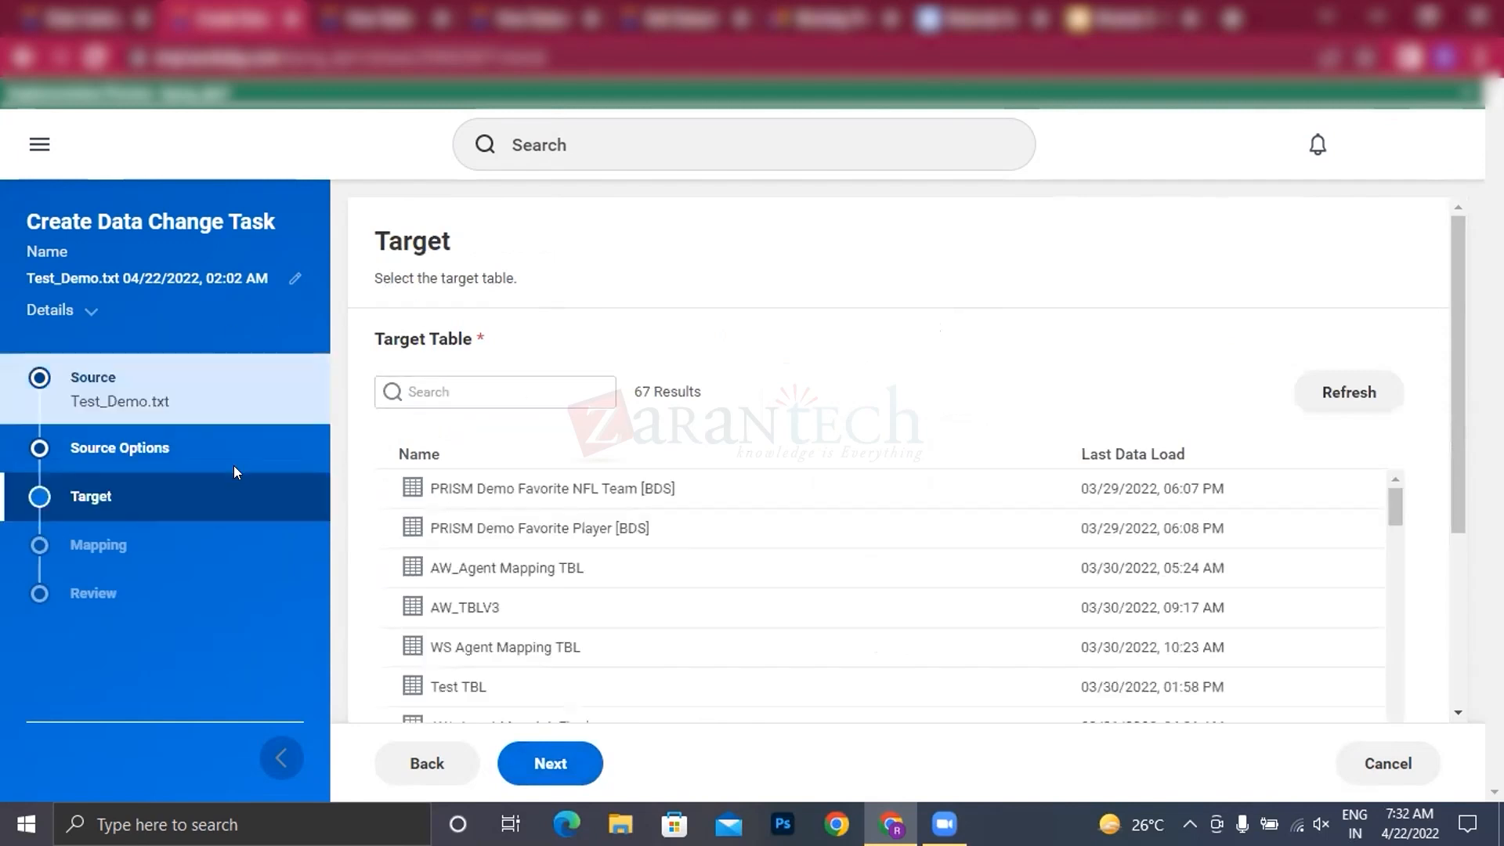
Step: Search the target tables for "rk" and set RK Test Demo as the data change task's target
click(465, 382)
text(rk)
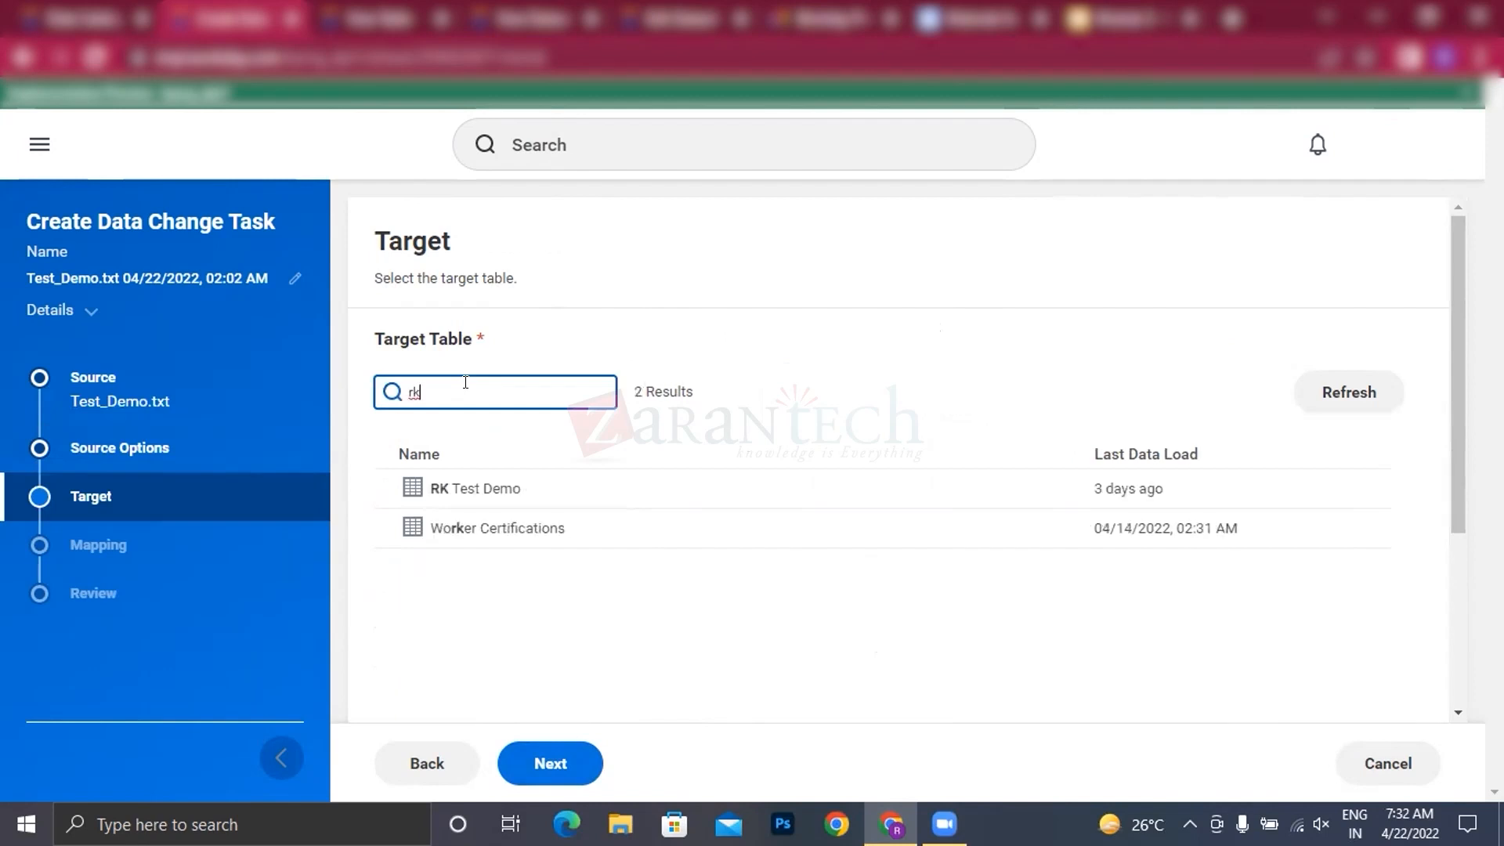
click(485, 485)
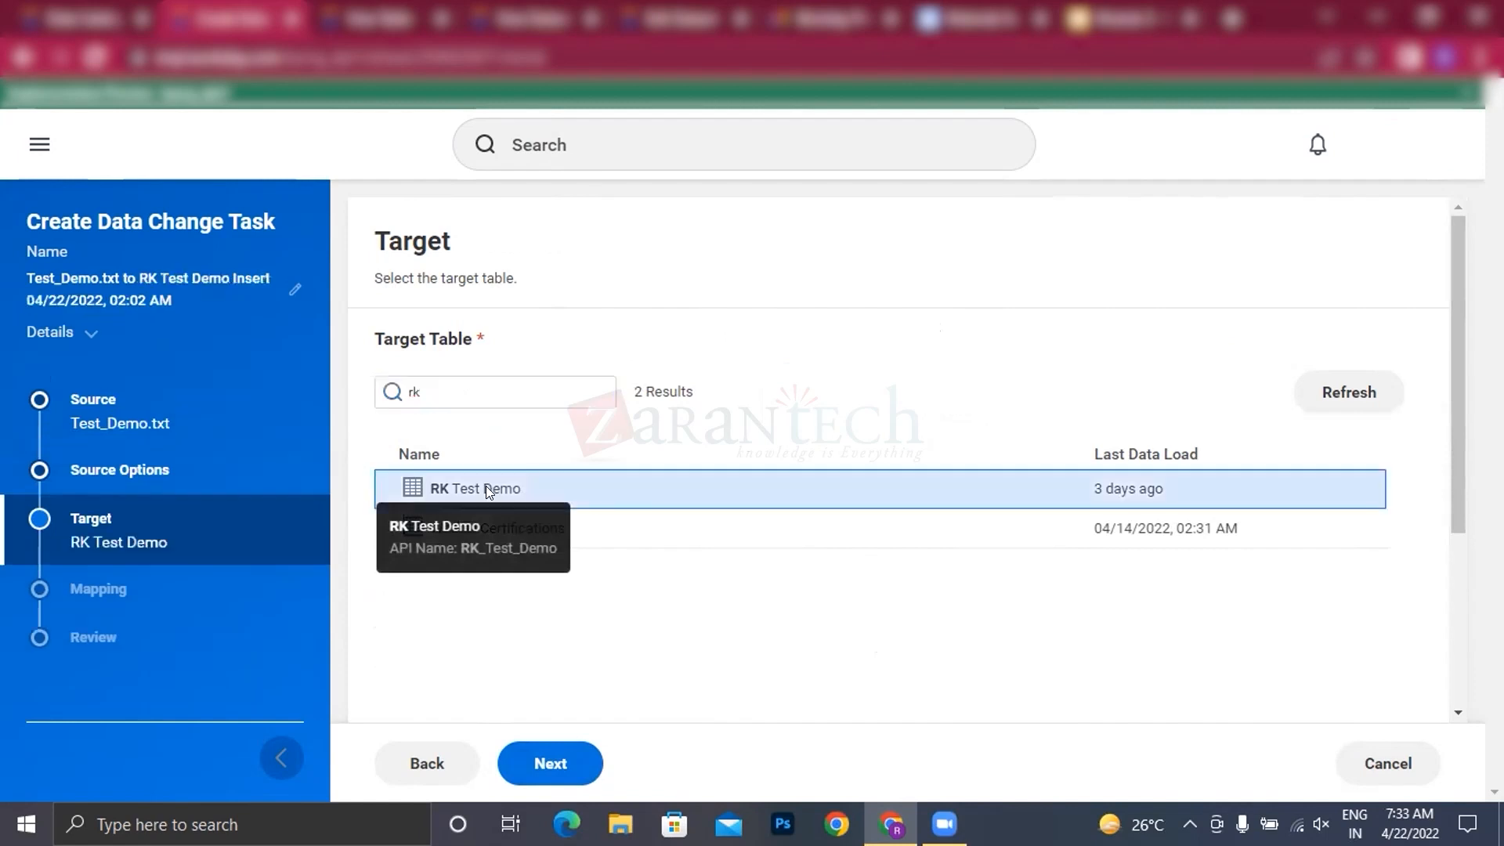
click(552, 760)
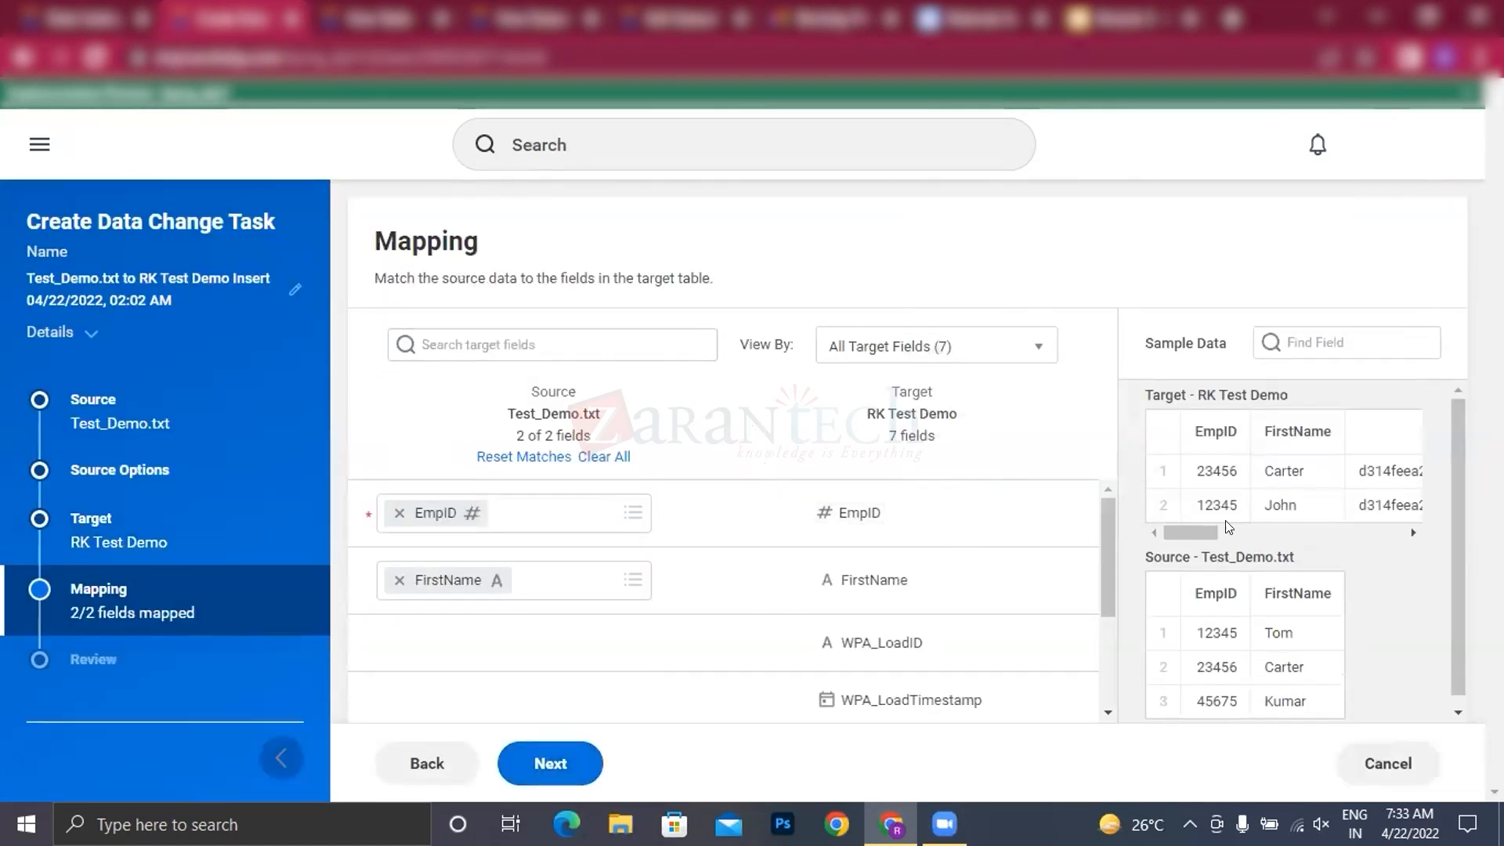
Step: Compare the sample data of the RK Test Demo target with the Test_Demo.txt source for the field mapping
drag(1141, 385, 1279, 384)
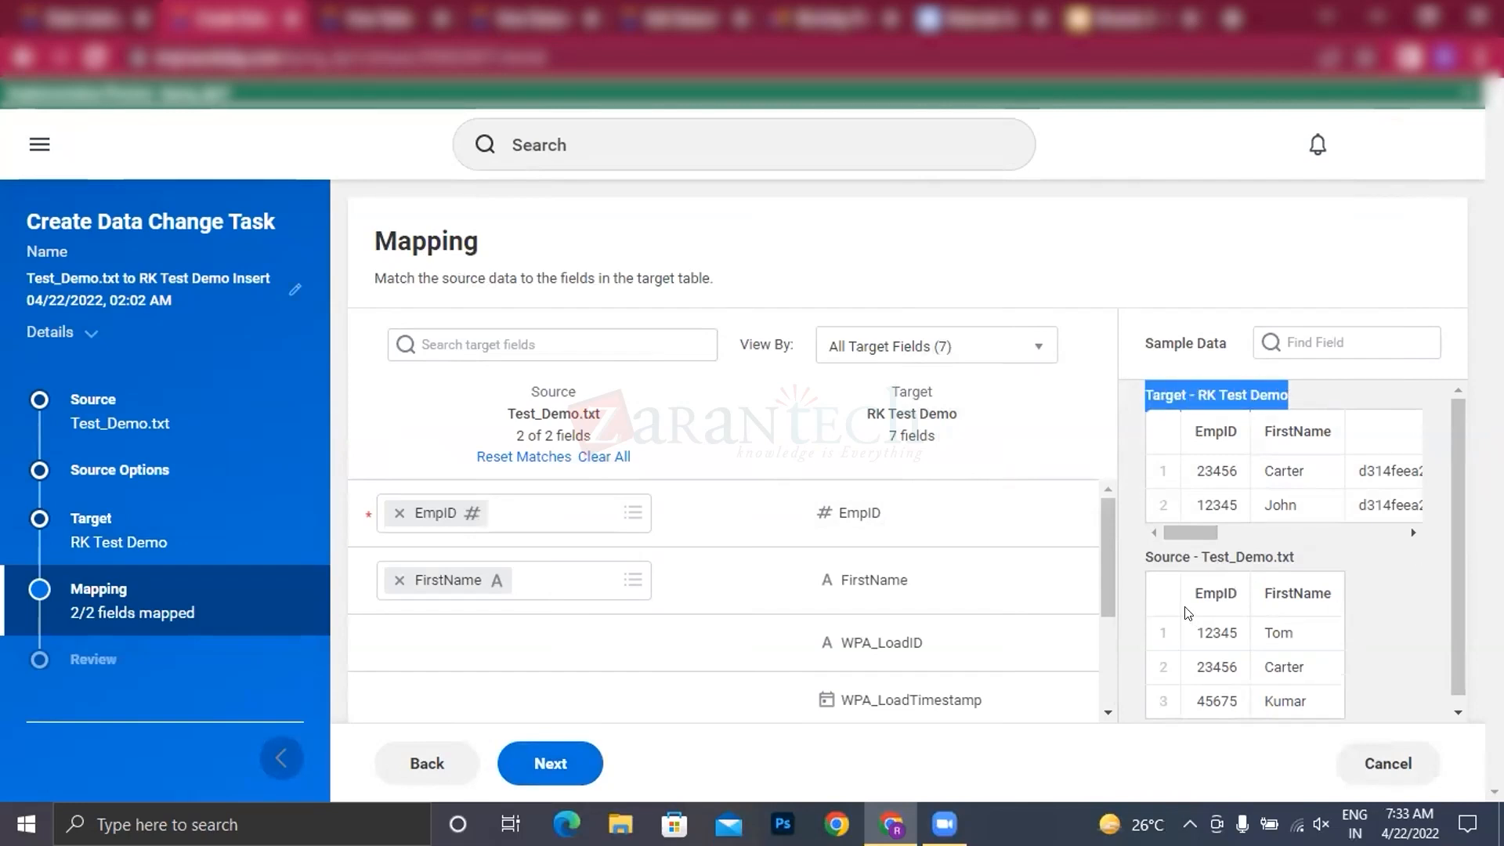
drag(1142, 553, 1189, 553)
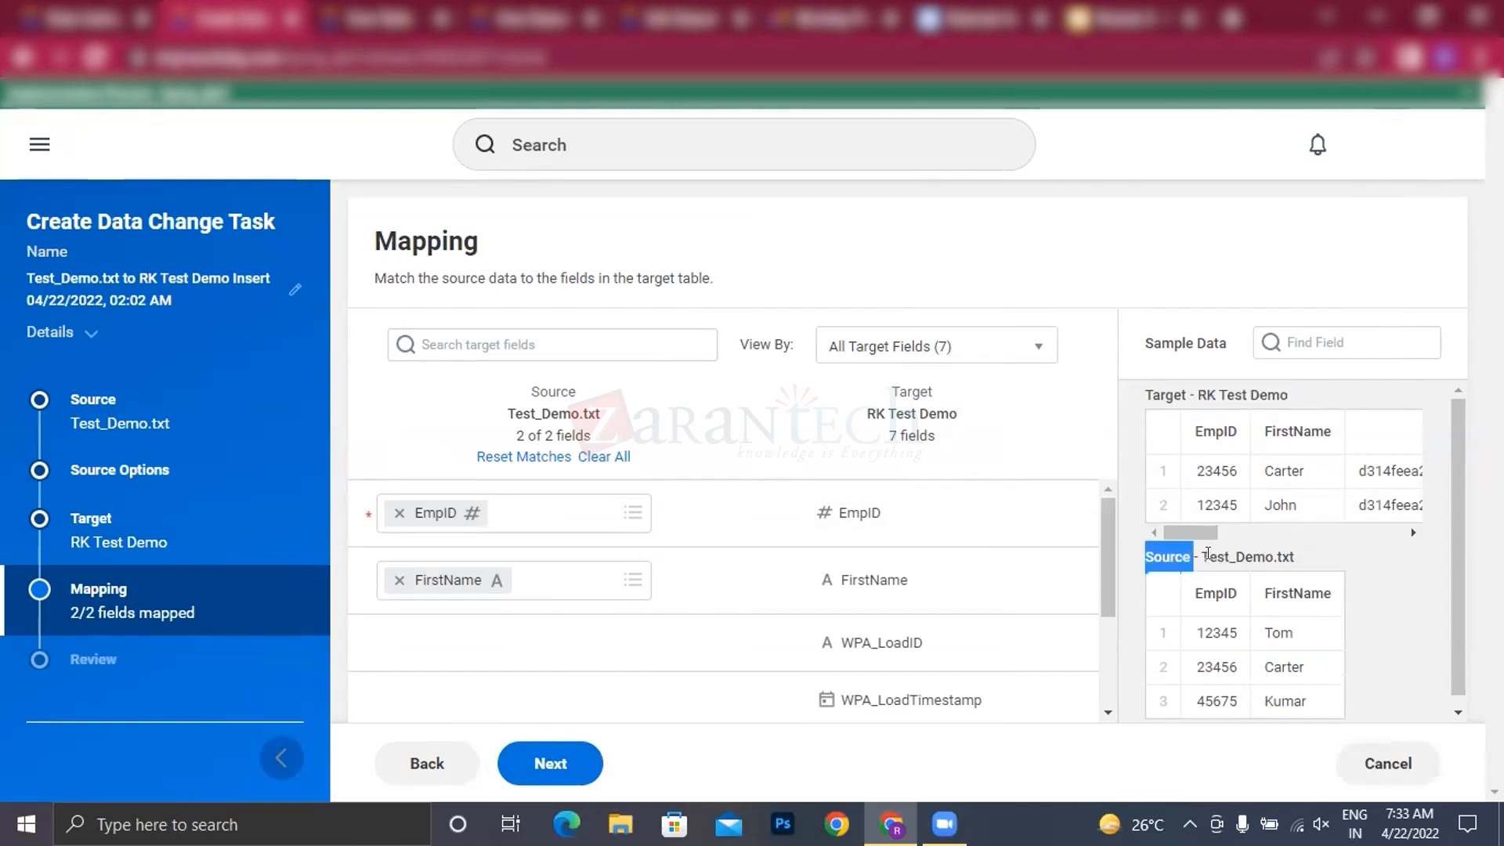
drag(1200, 553, 1310, 557)
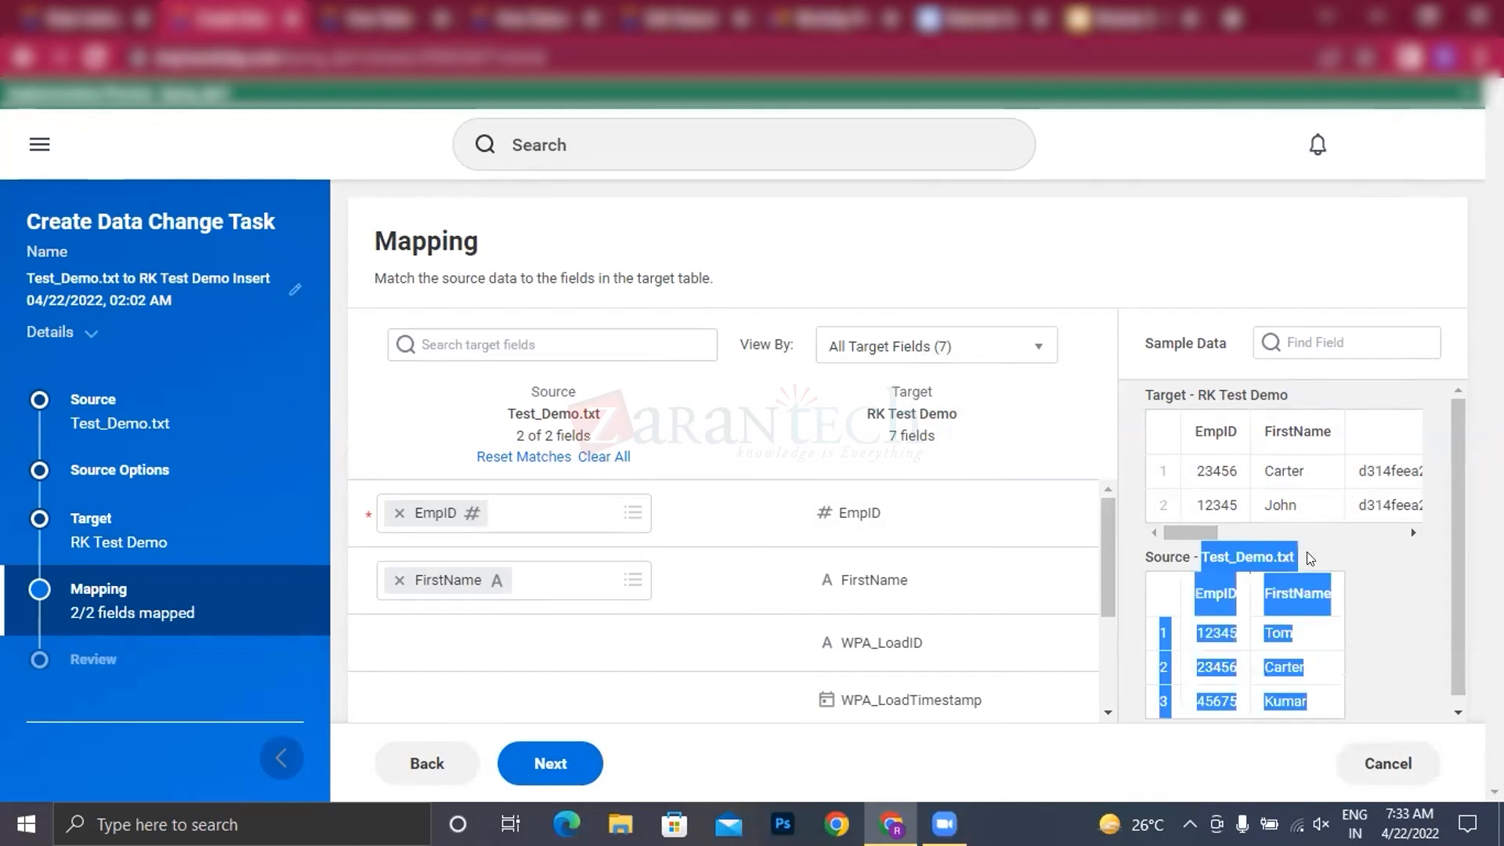
click(1356, 564)
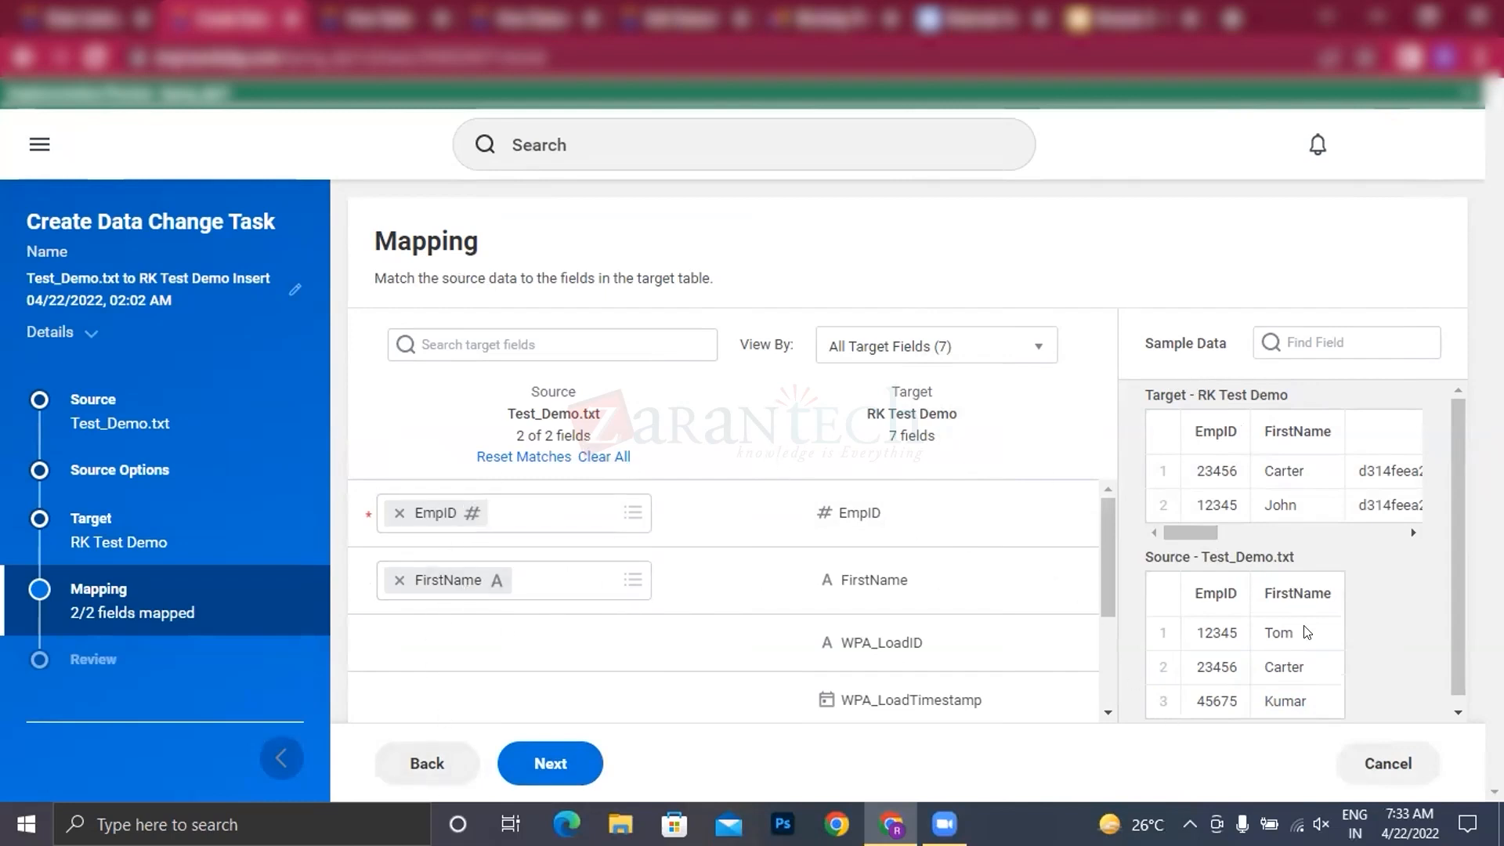
scroll(1253, 650, down, 1)
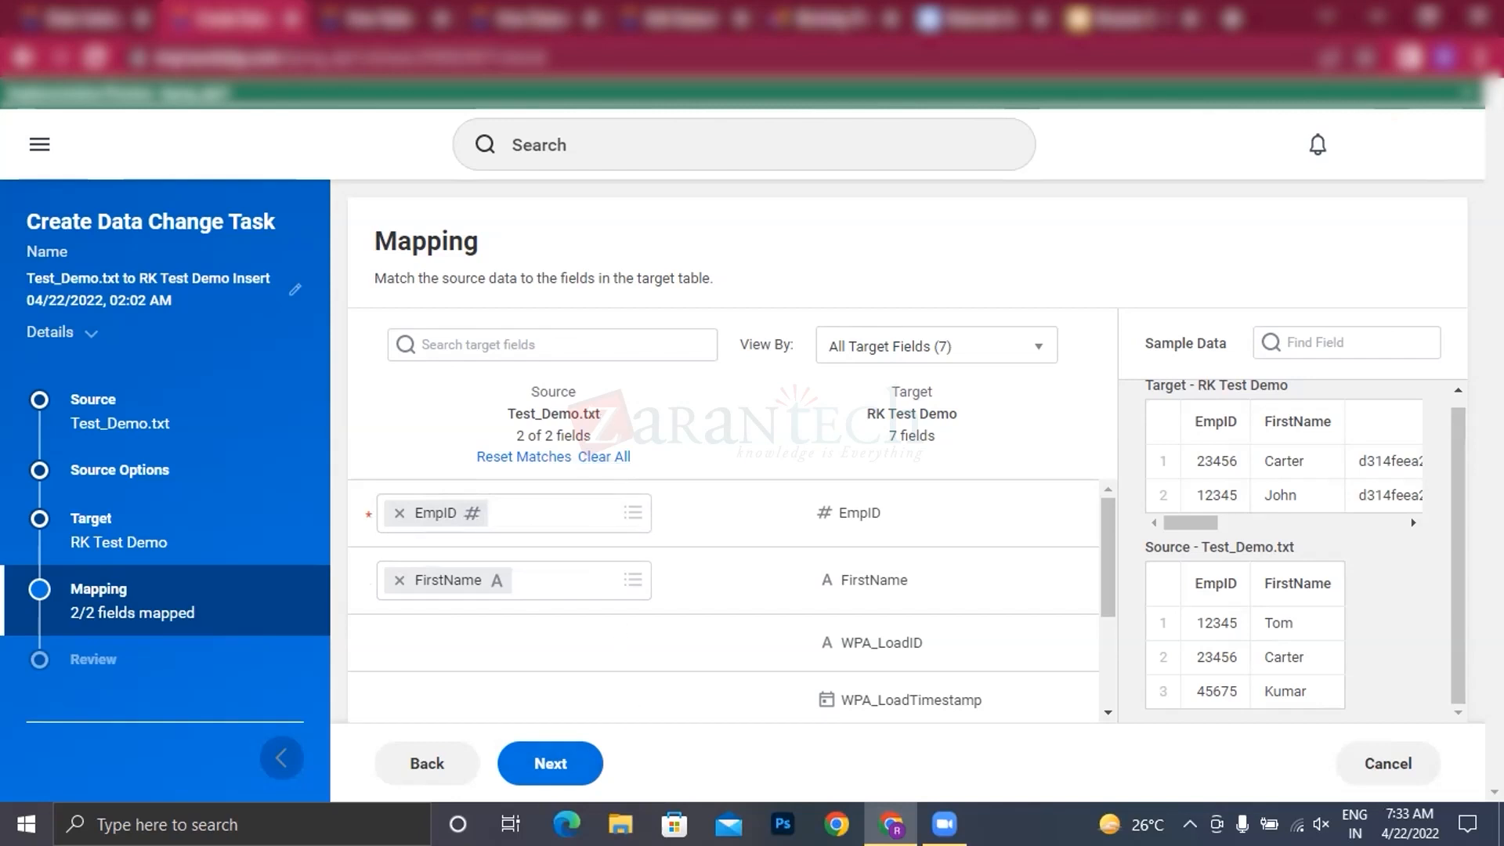
Step: Accept the EmpID and FirstName mapping, and finish the data change task with Save and Run Now
click(549, 764)
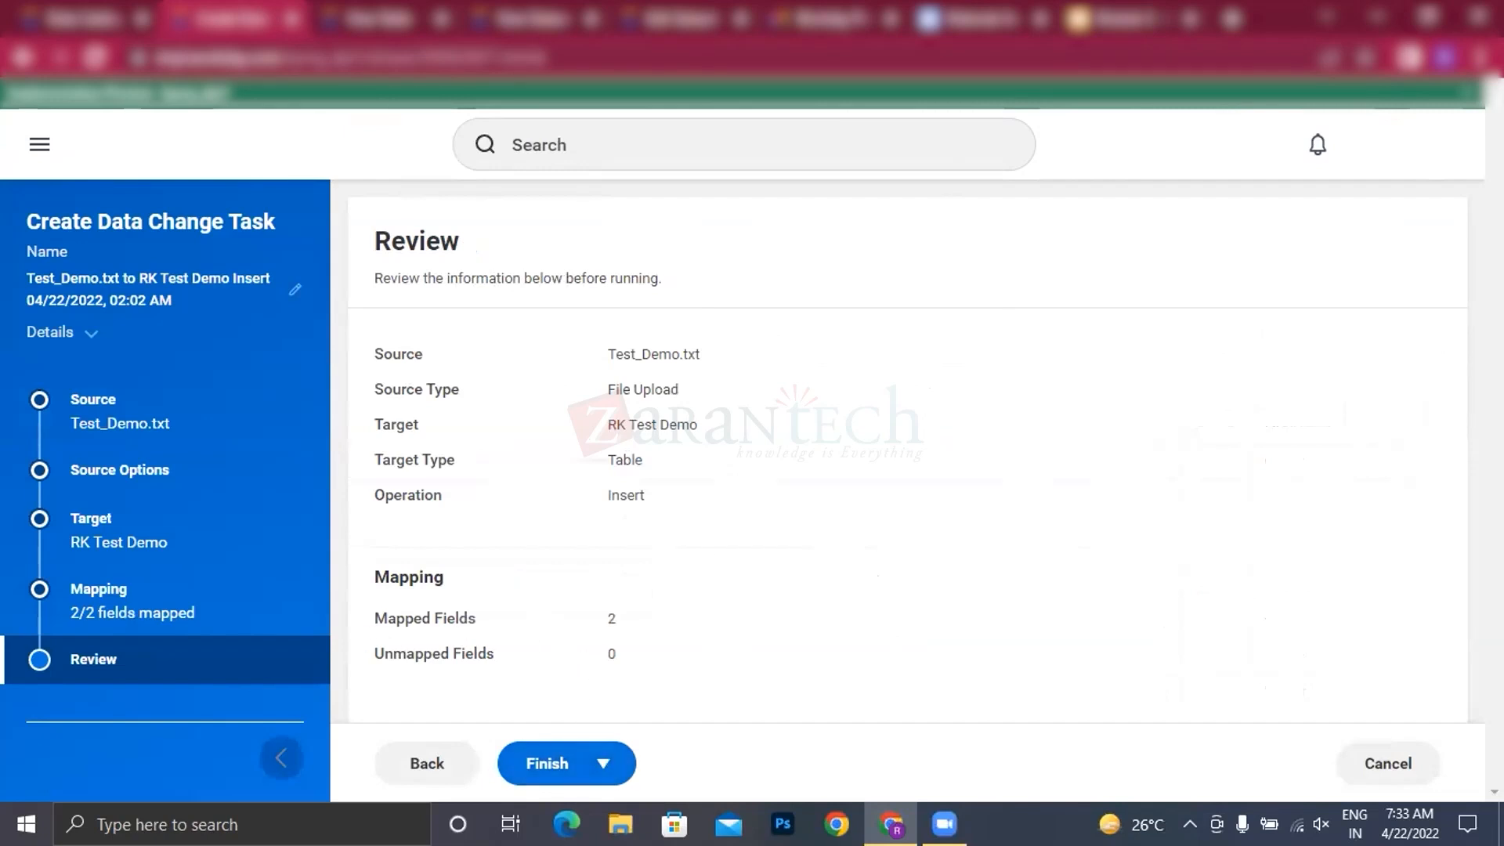
click(607, 765)
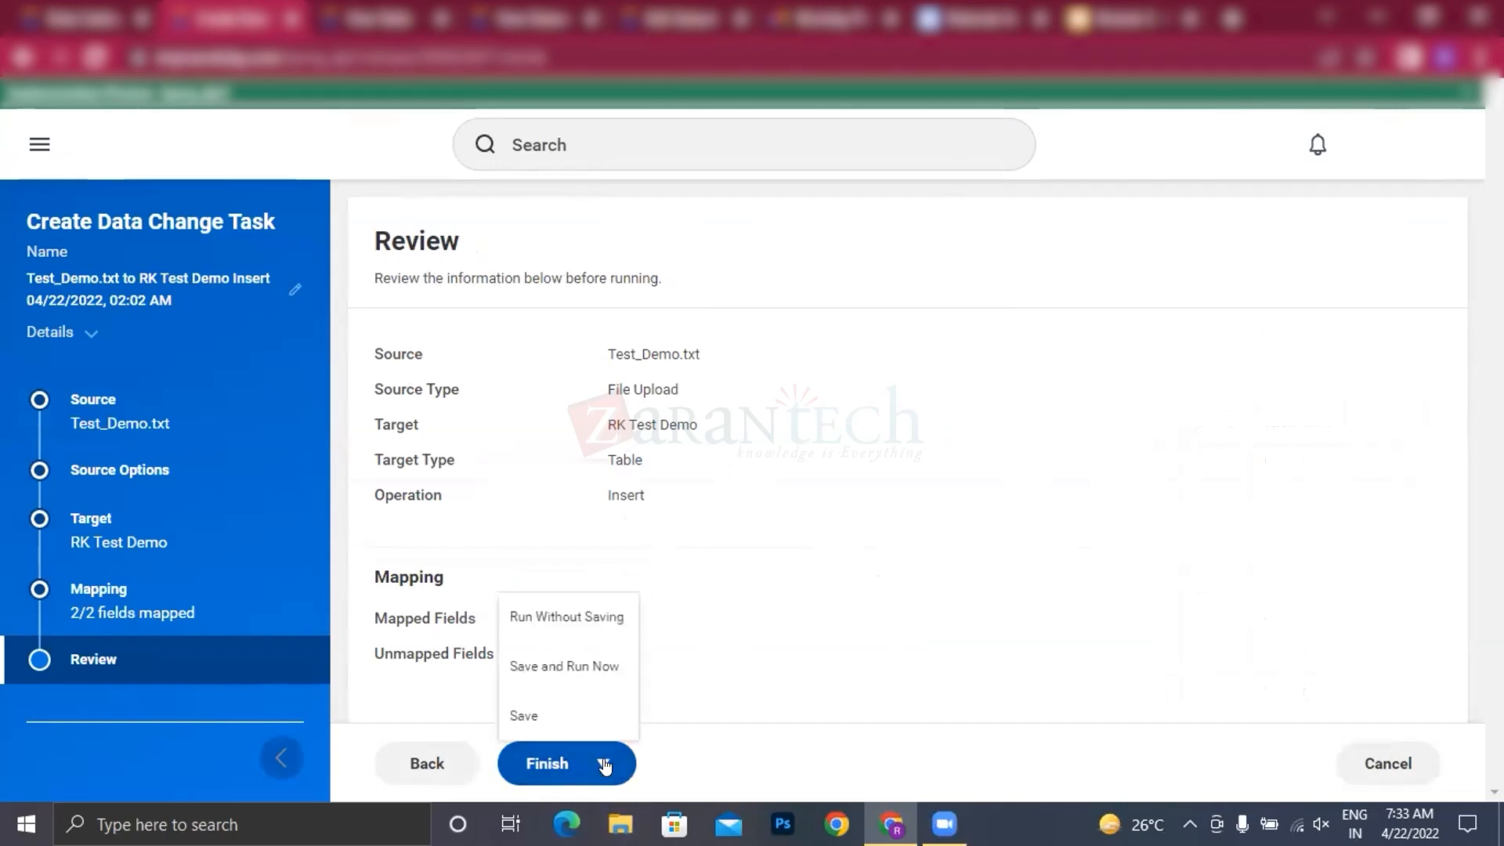
click(573, 668)
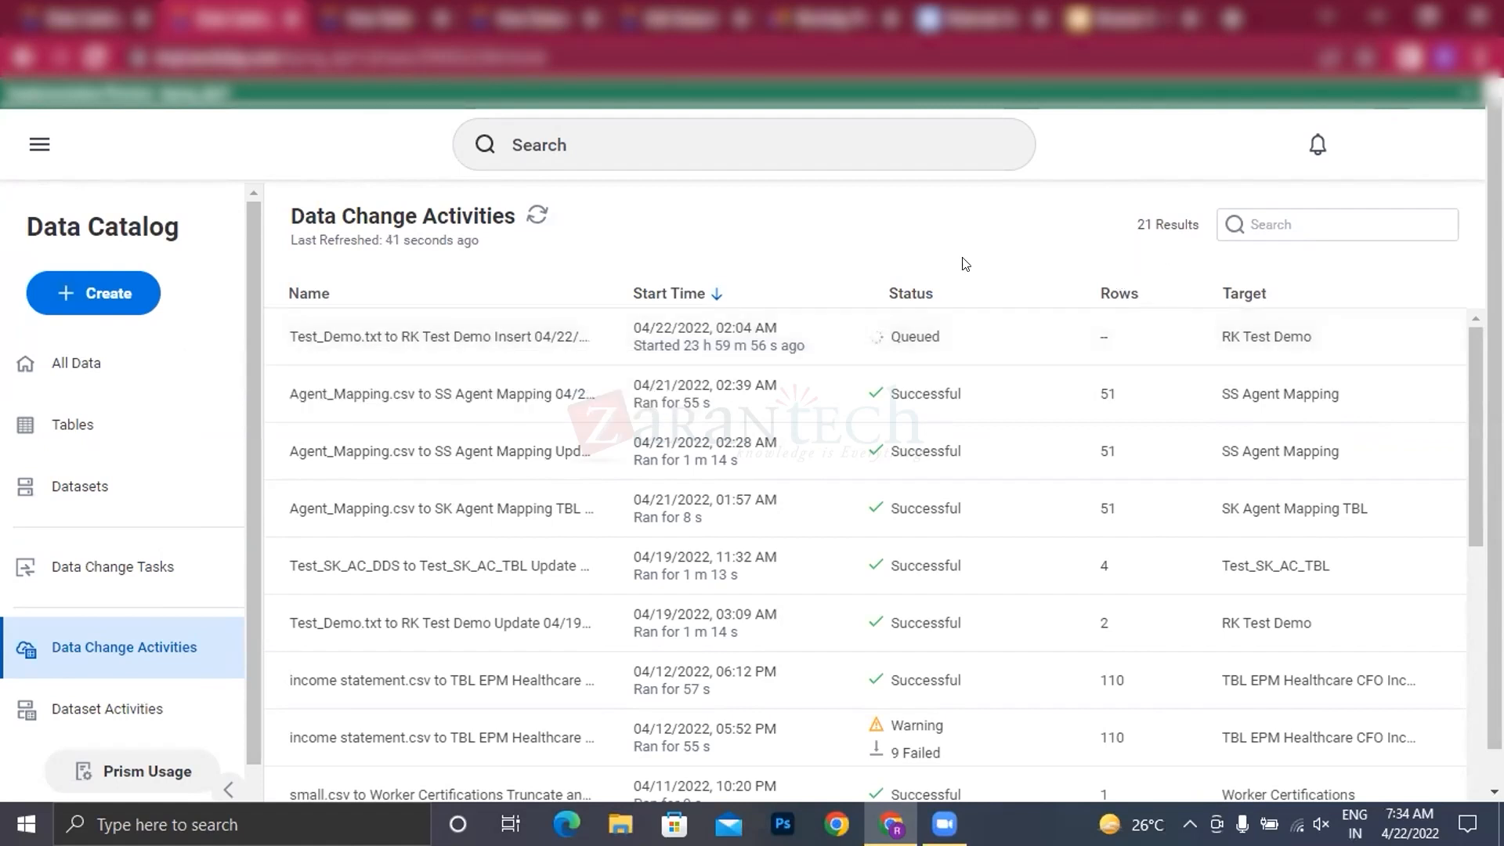
Step: Refresh the data change activities repeatedly to check the status of the Test_Demo.txt load into RK Test Demo
click(537, 214)
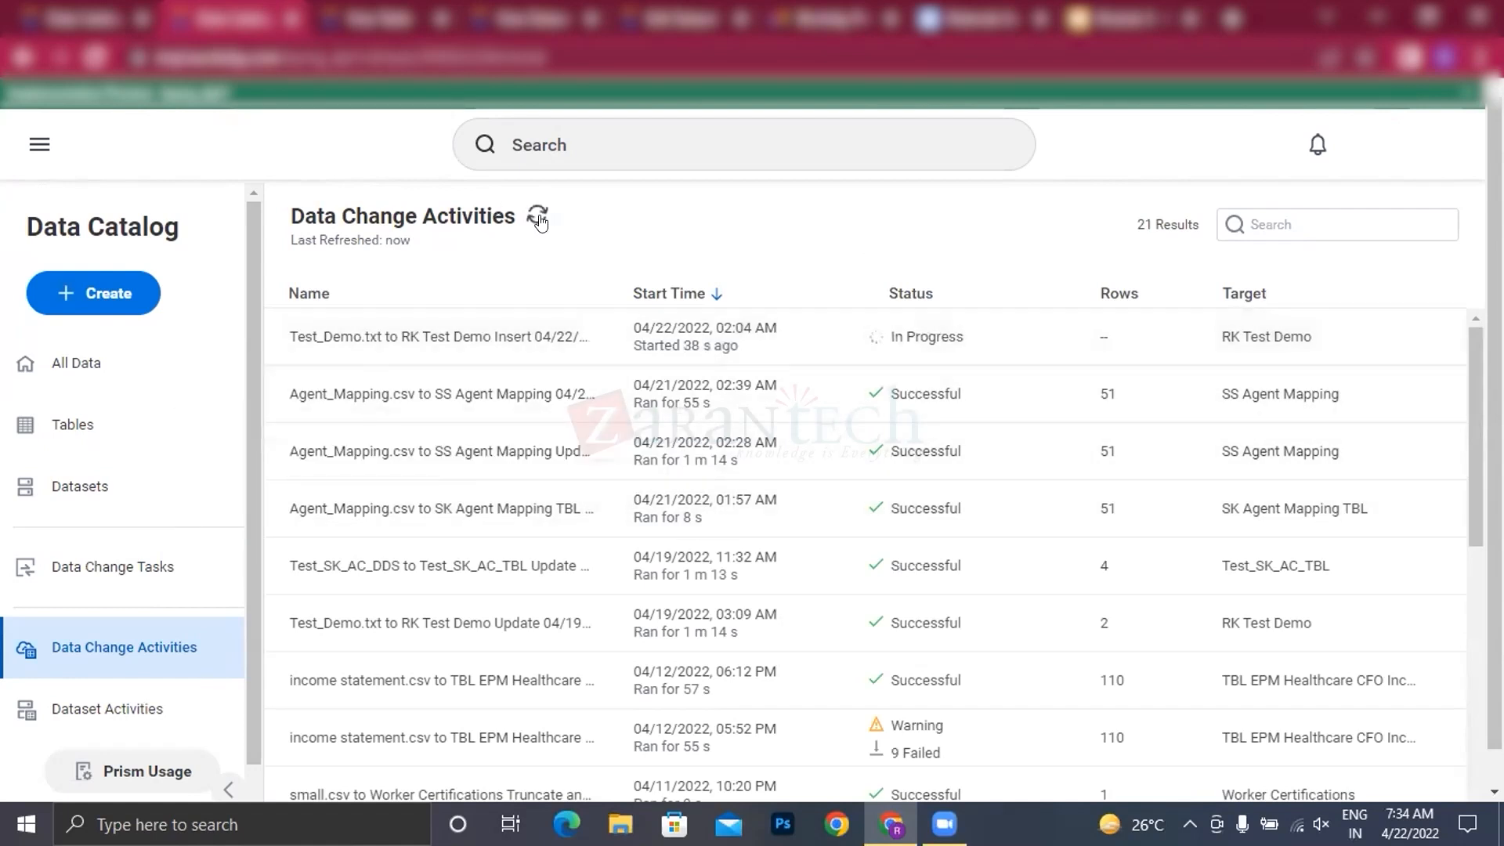
click(539, 220)
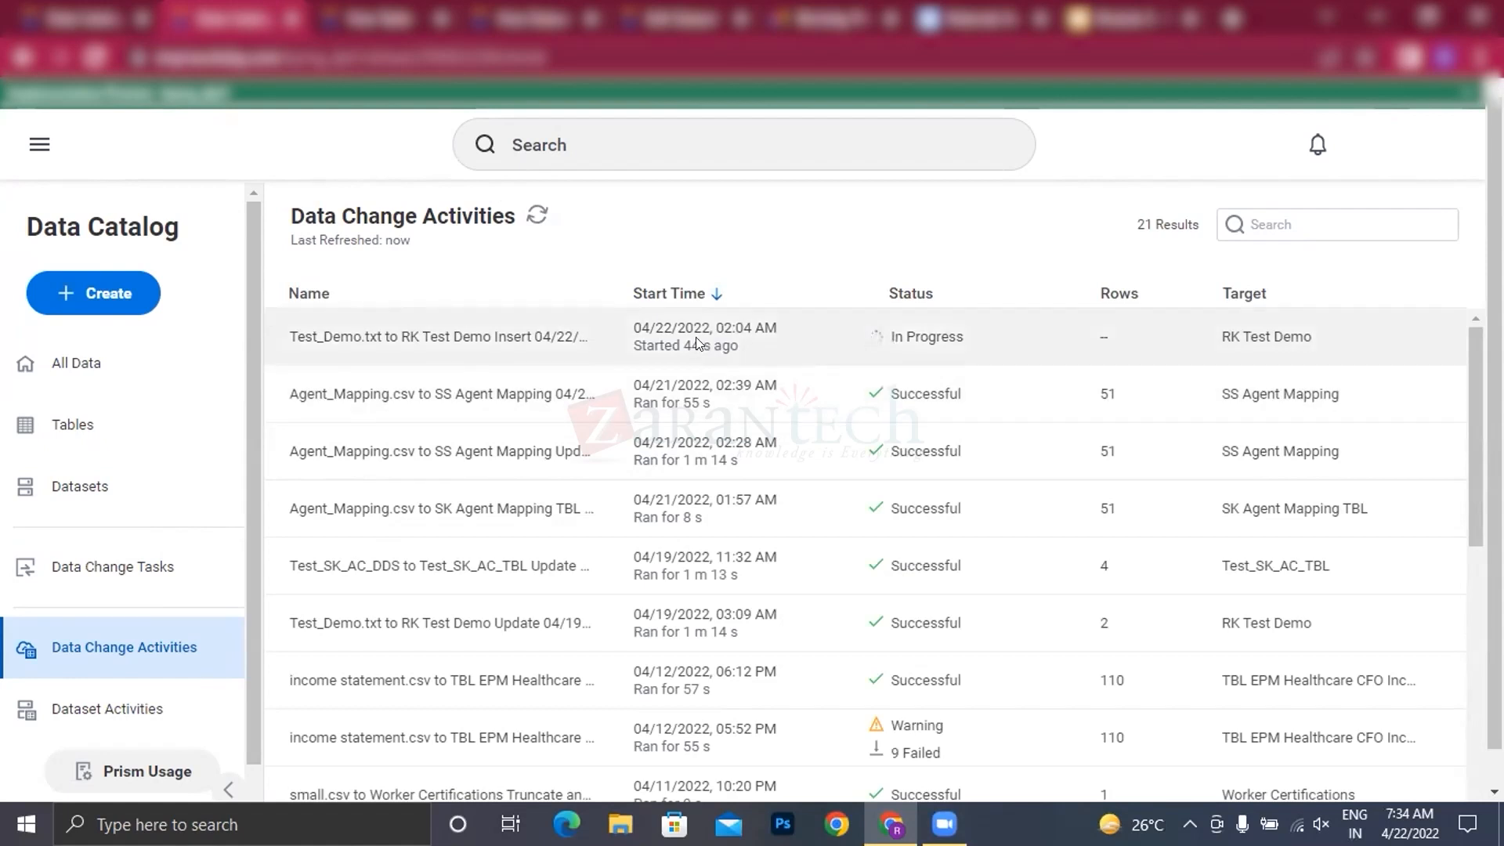
click(533, 211)
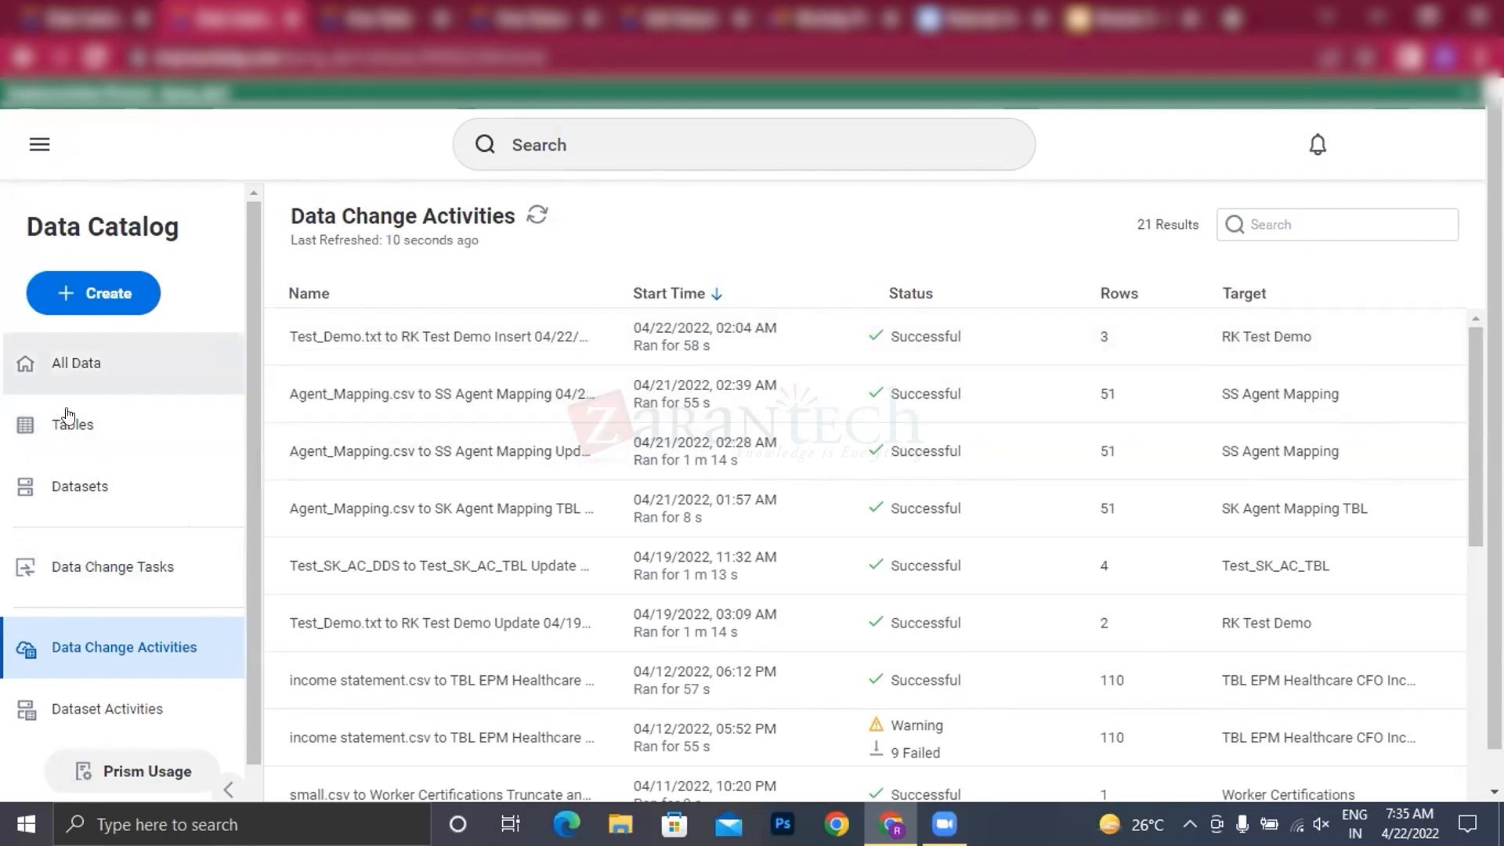
Step: Open the RK Test Demo table for viewing from the data catalog's list of tables
click(125, 421)
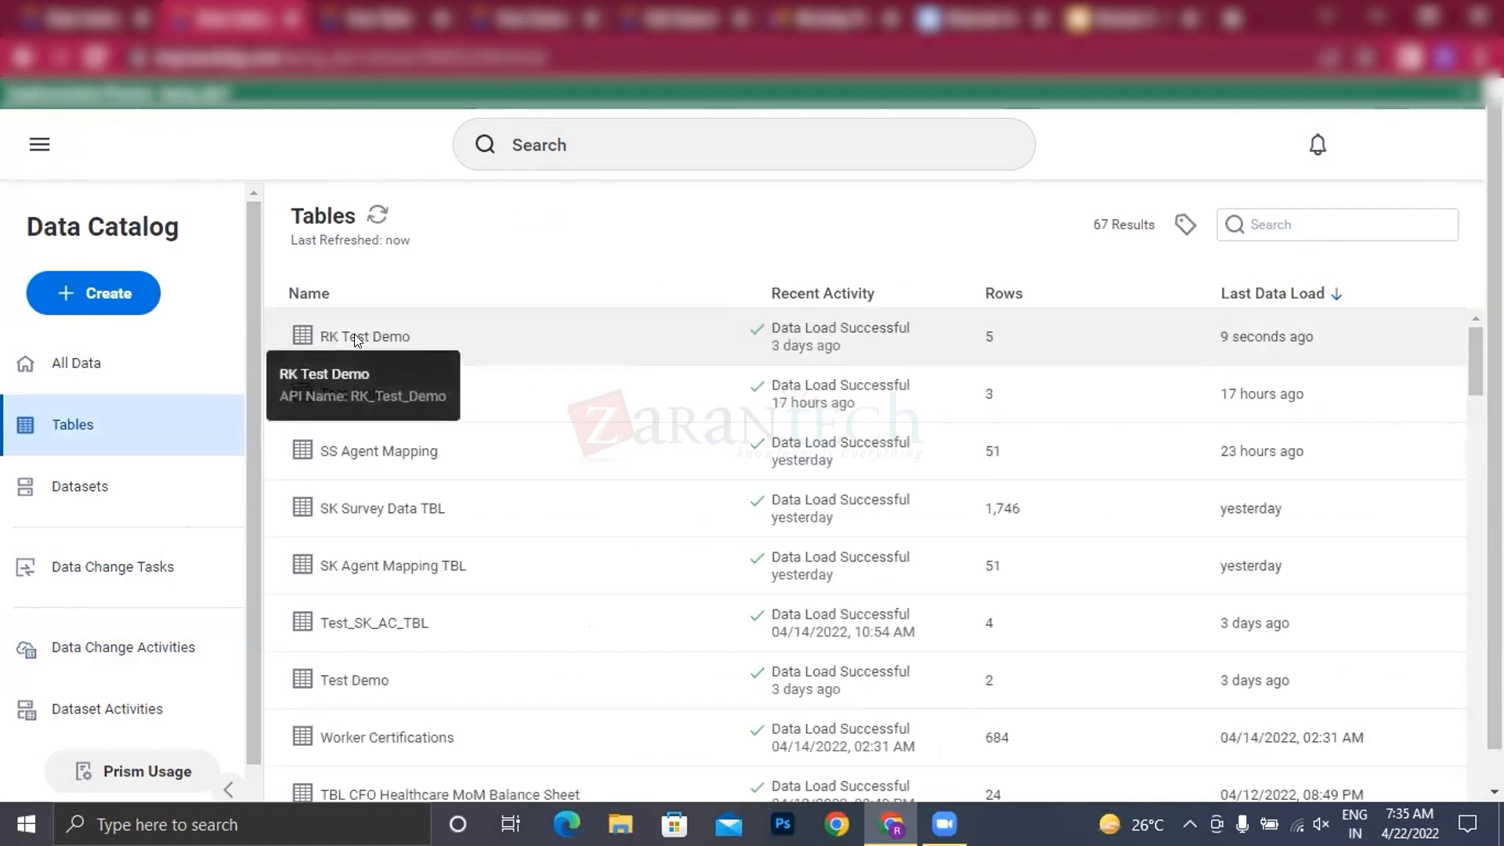
click(354, 334)
right_click(392, 336)
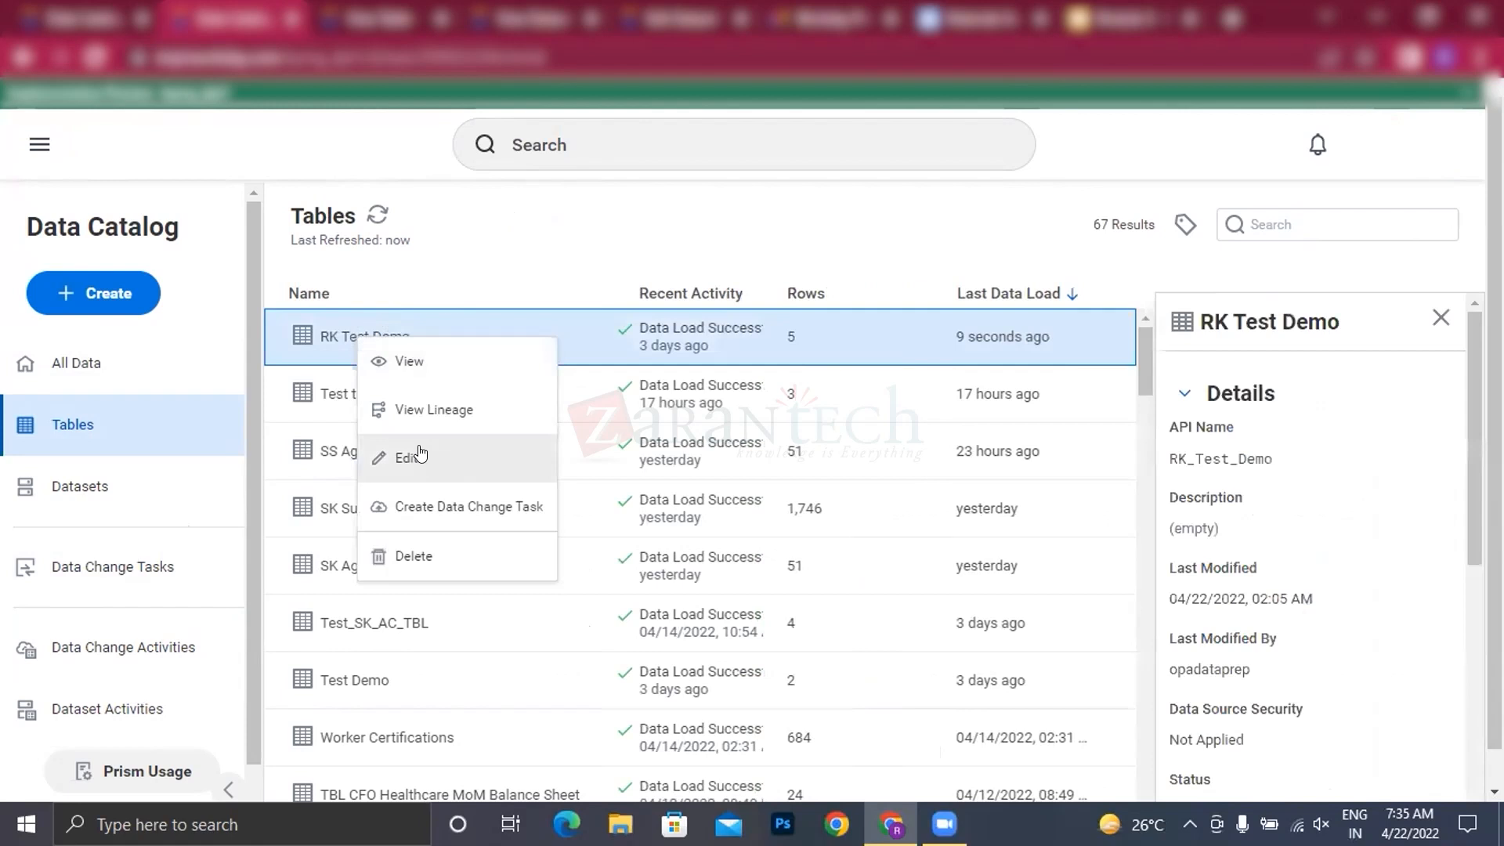
click(413, 360)
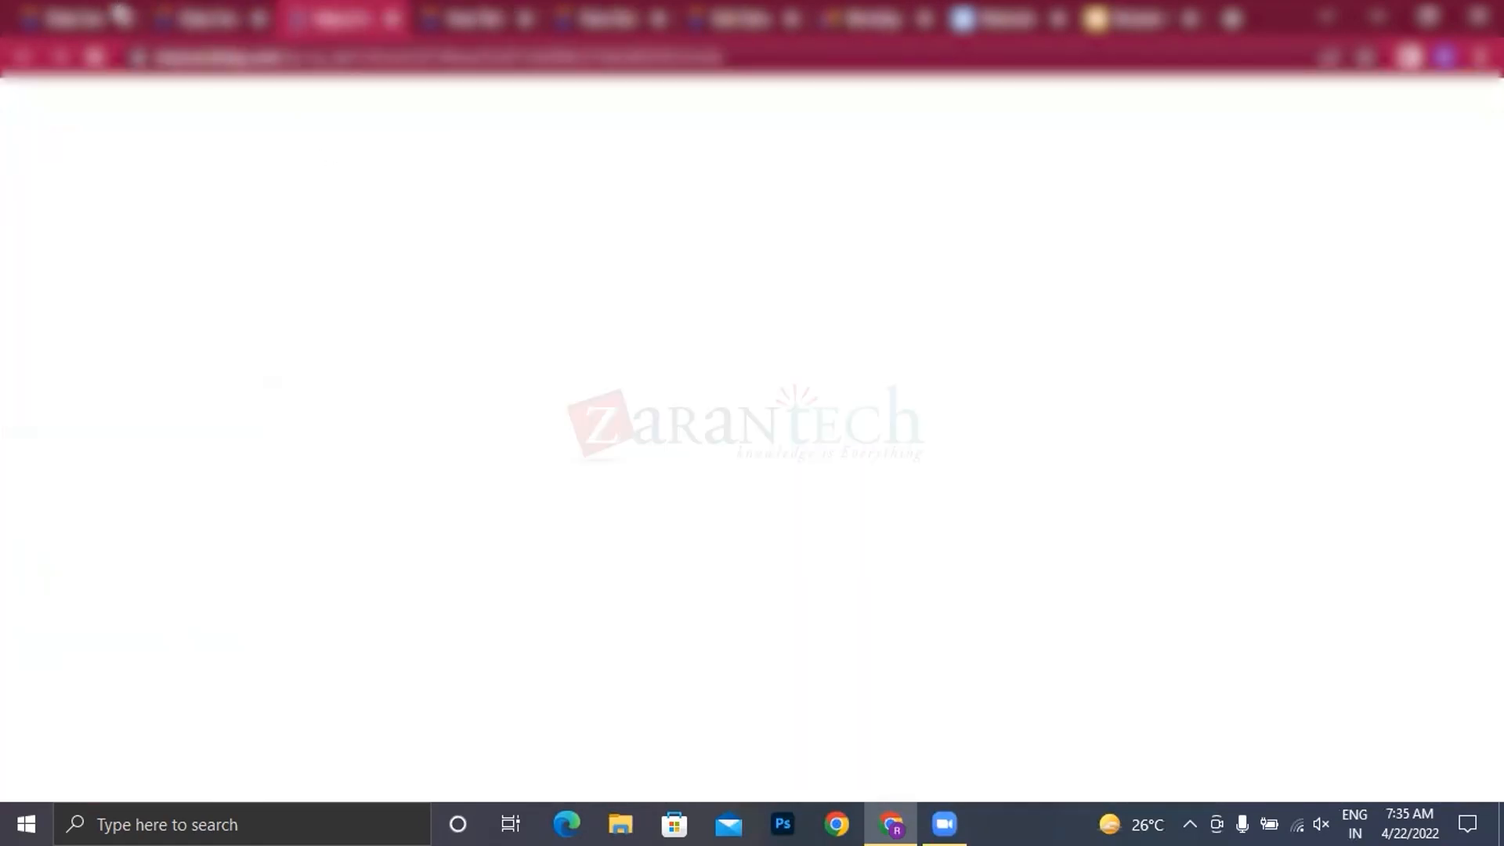
click(308, 16)
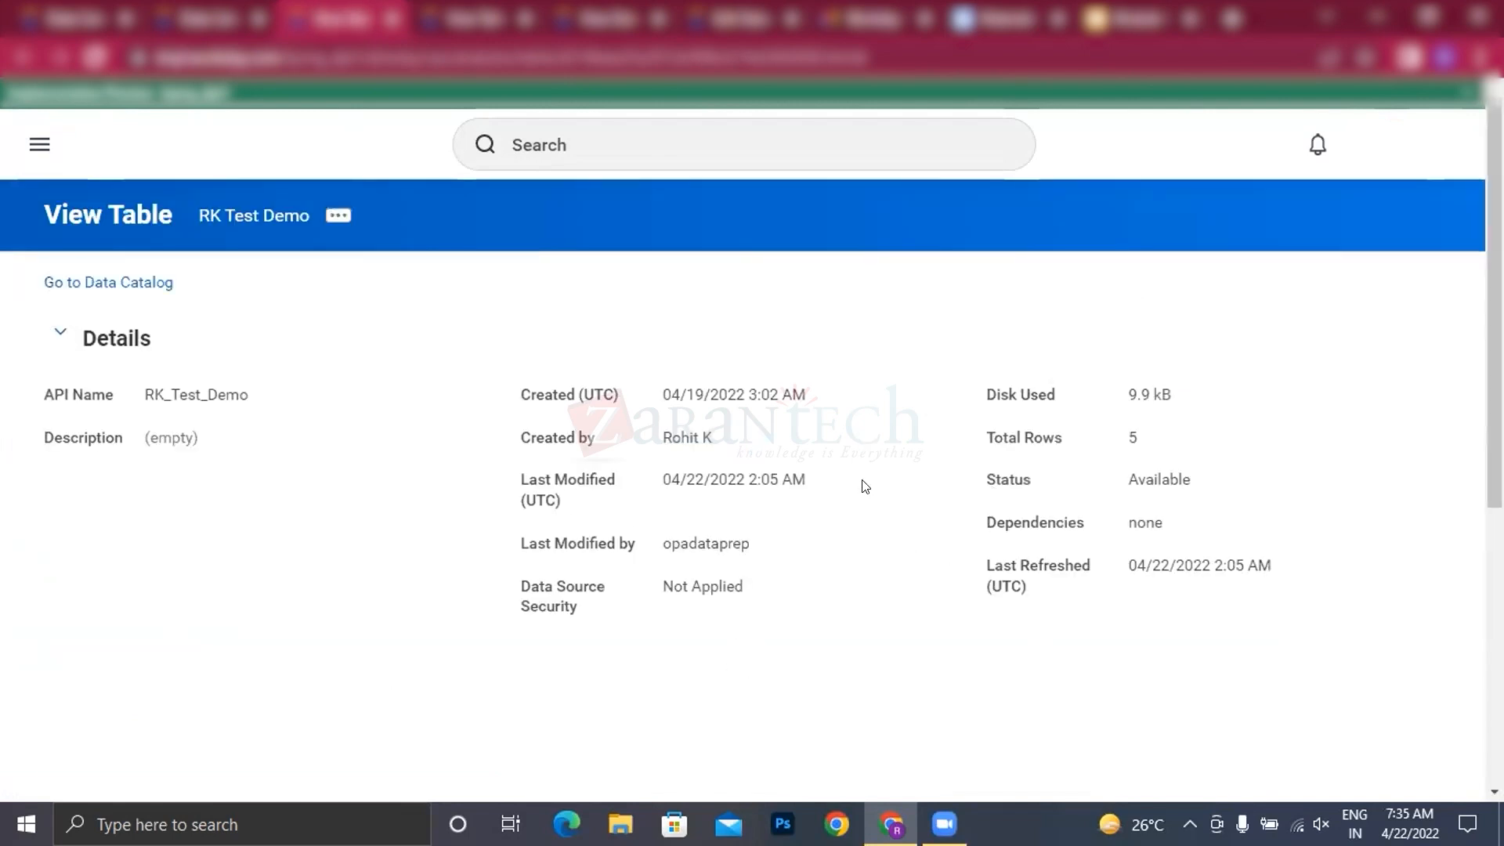
Step: Examine RK Test Demo's total rows, its load activities and its list of fields
scroll(865, 482, down, 3)
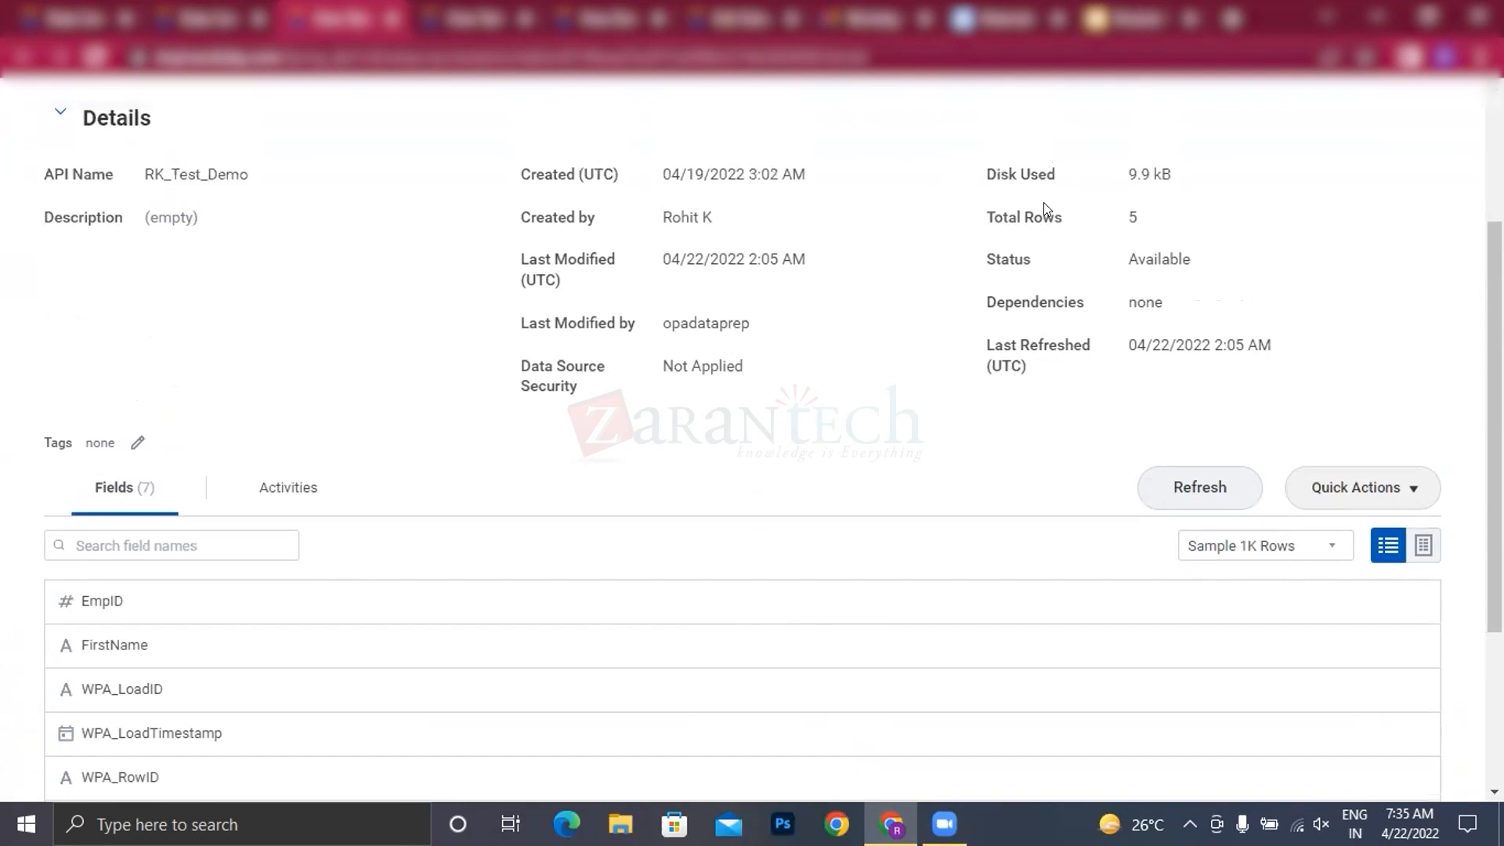
drag(1119, 219, 1155, 220)
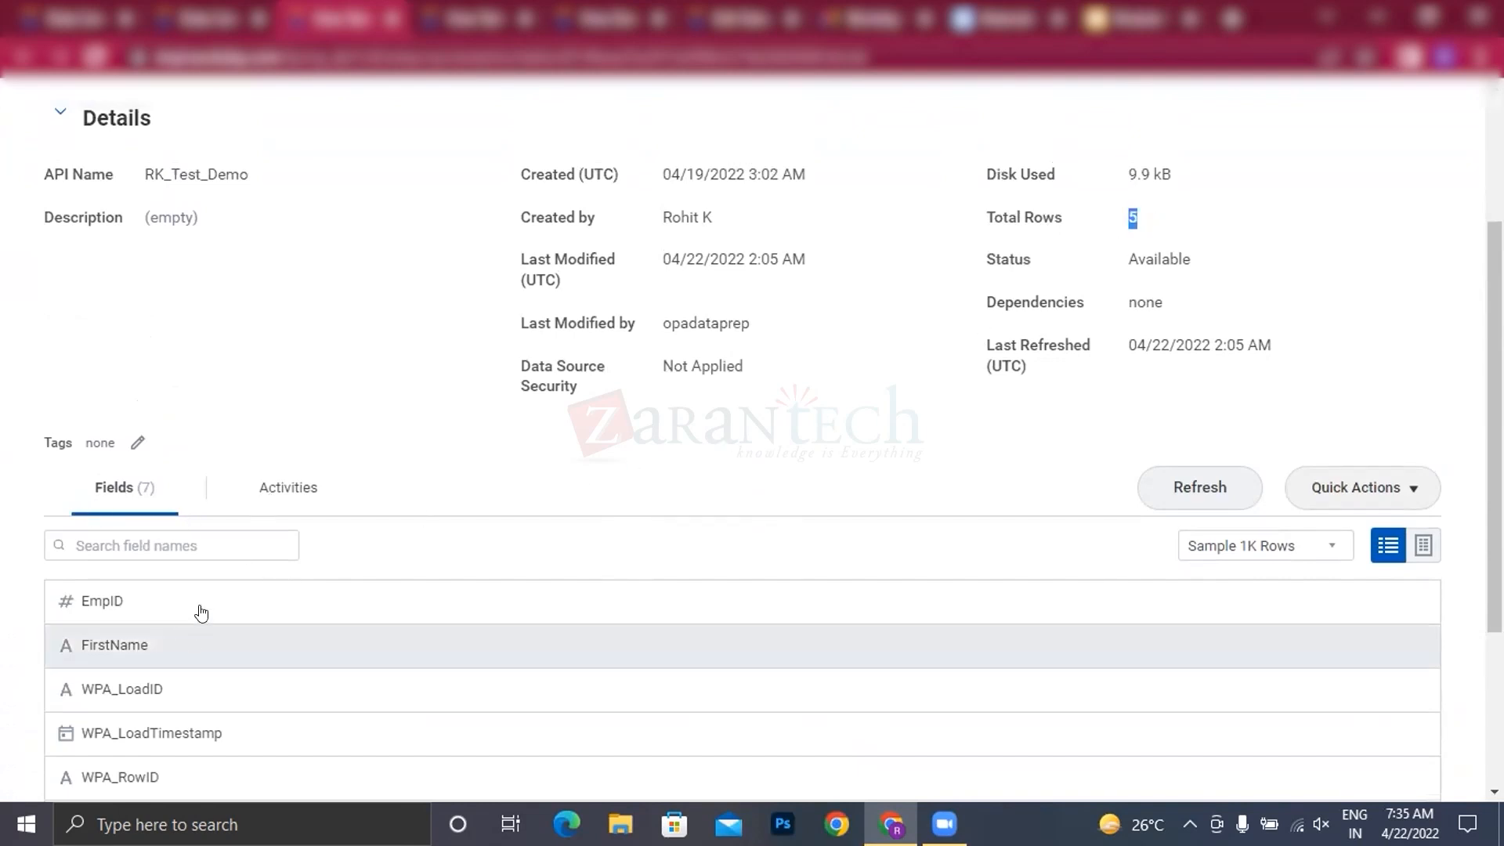
click(288, 492)
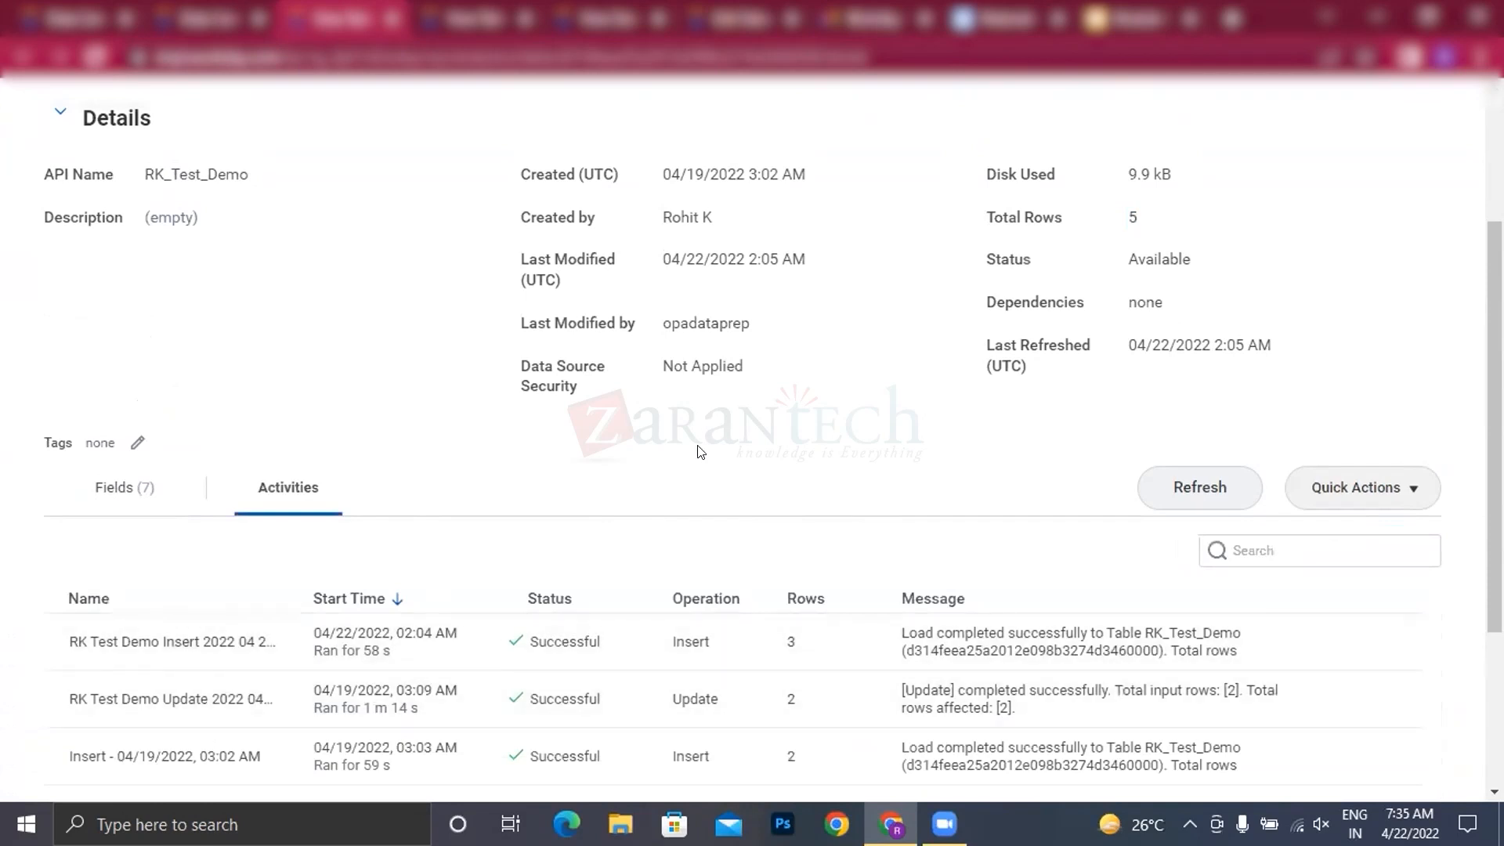
scroll(694, 449, down, 2)
click(119, 276)
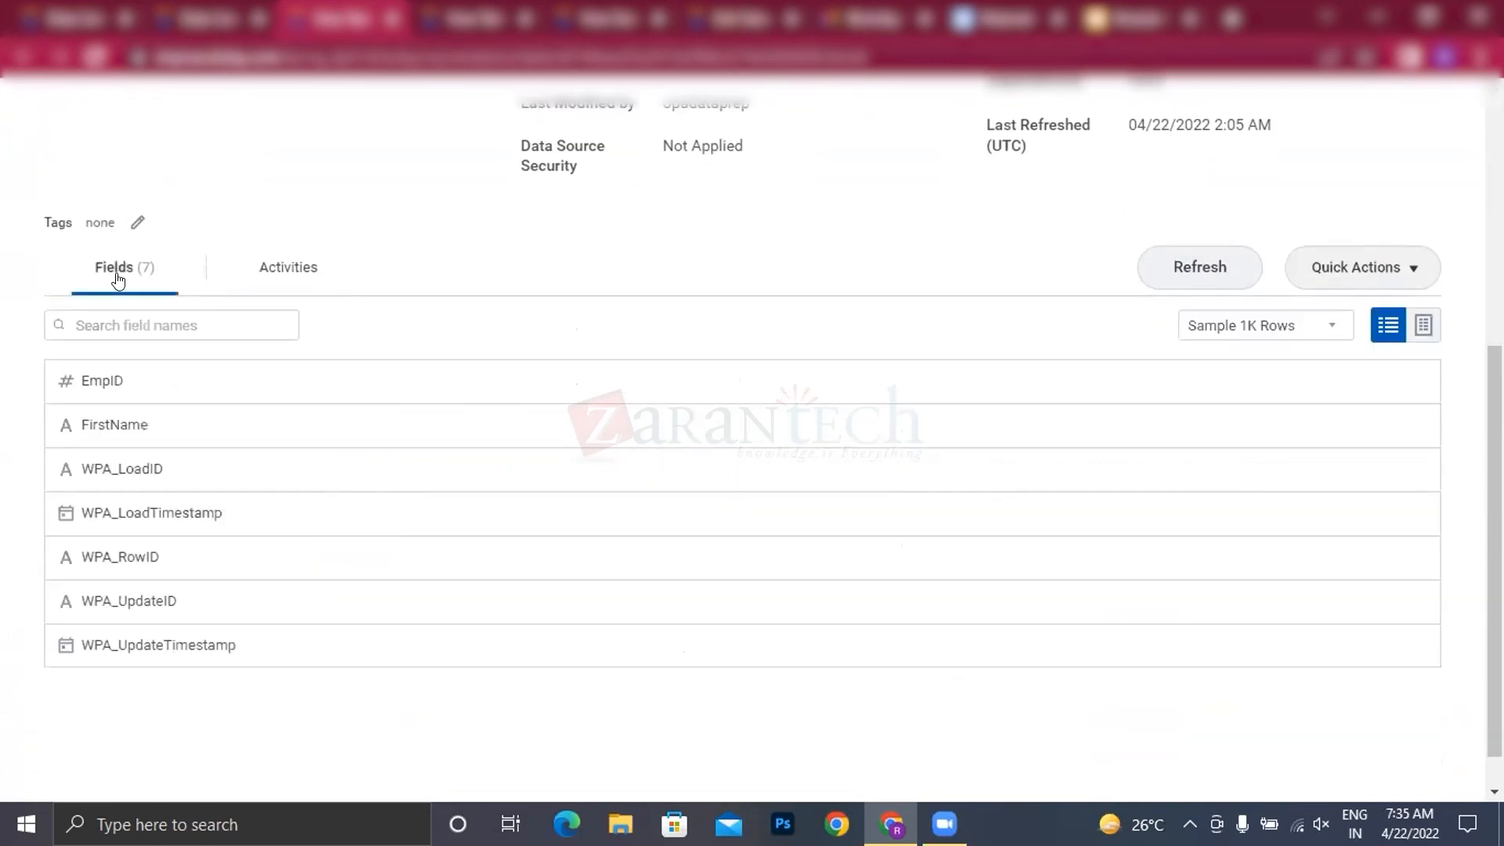
click(1408, 272)
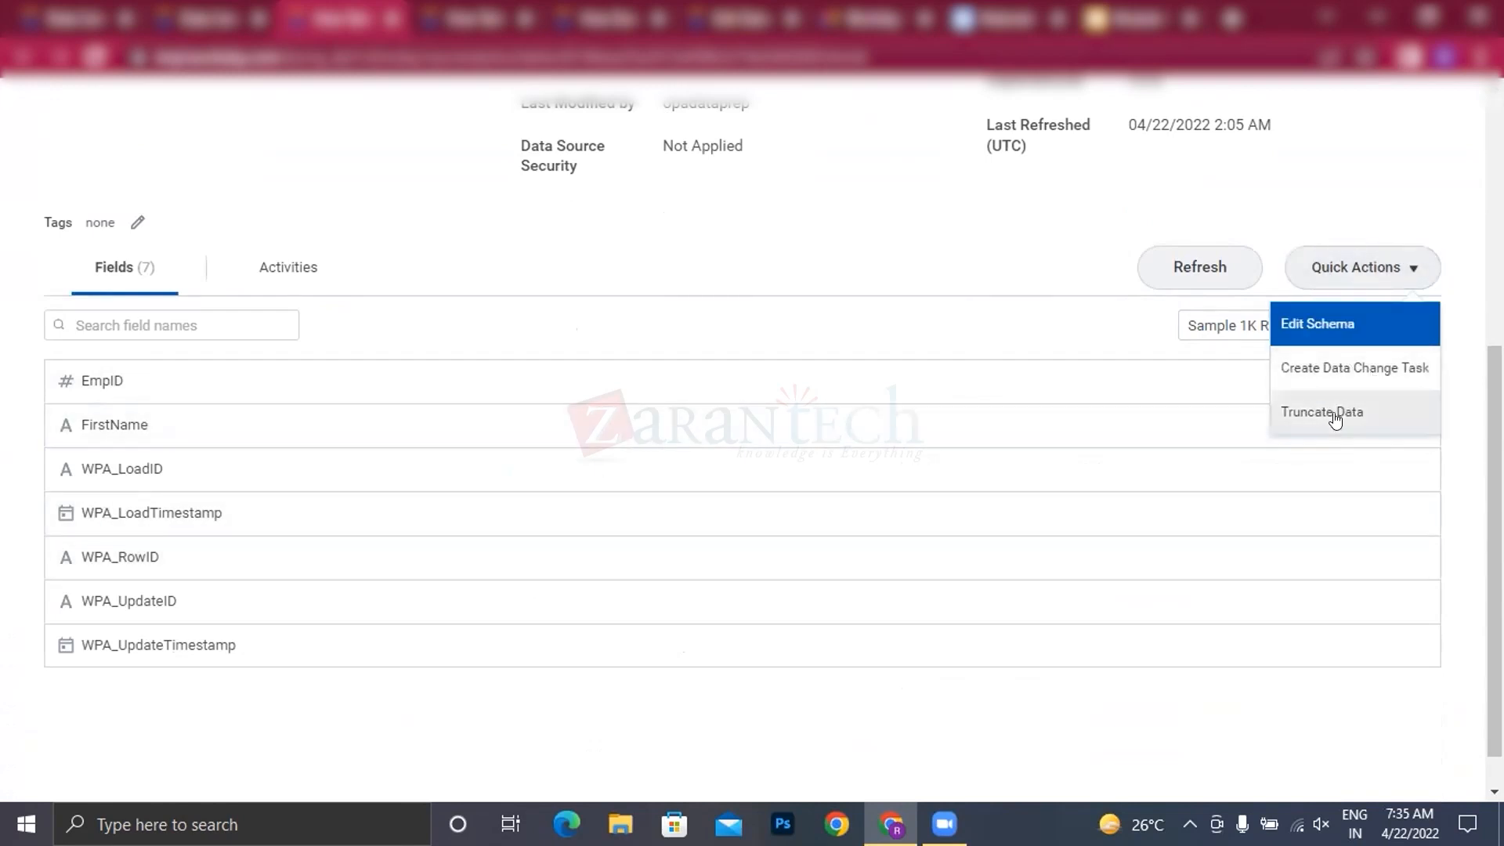
scroll(1319, 572, up, 3)
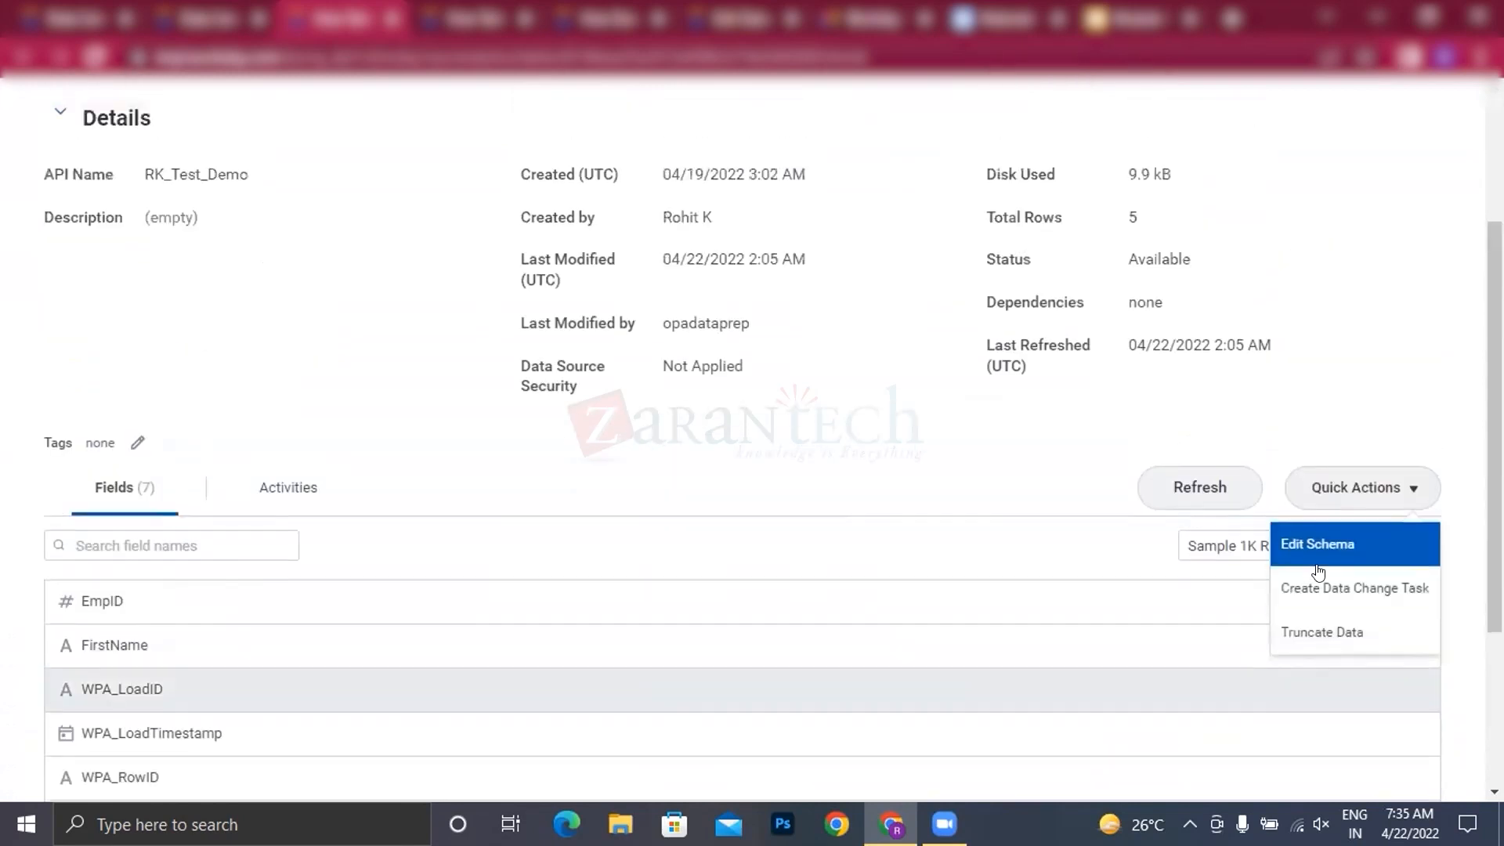
click(1323, 589)
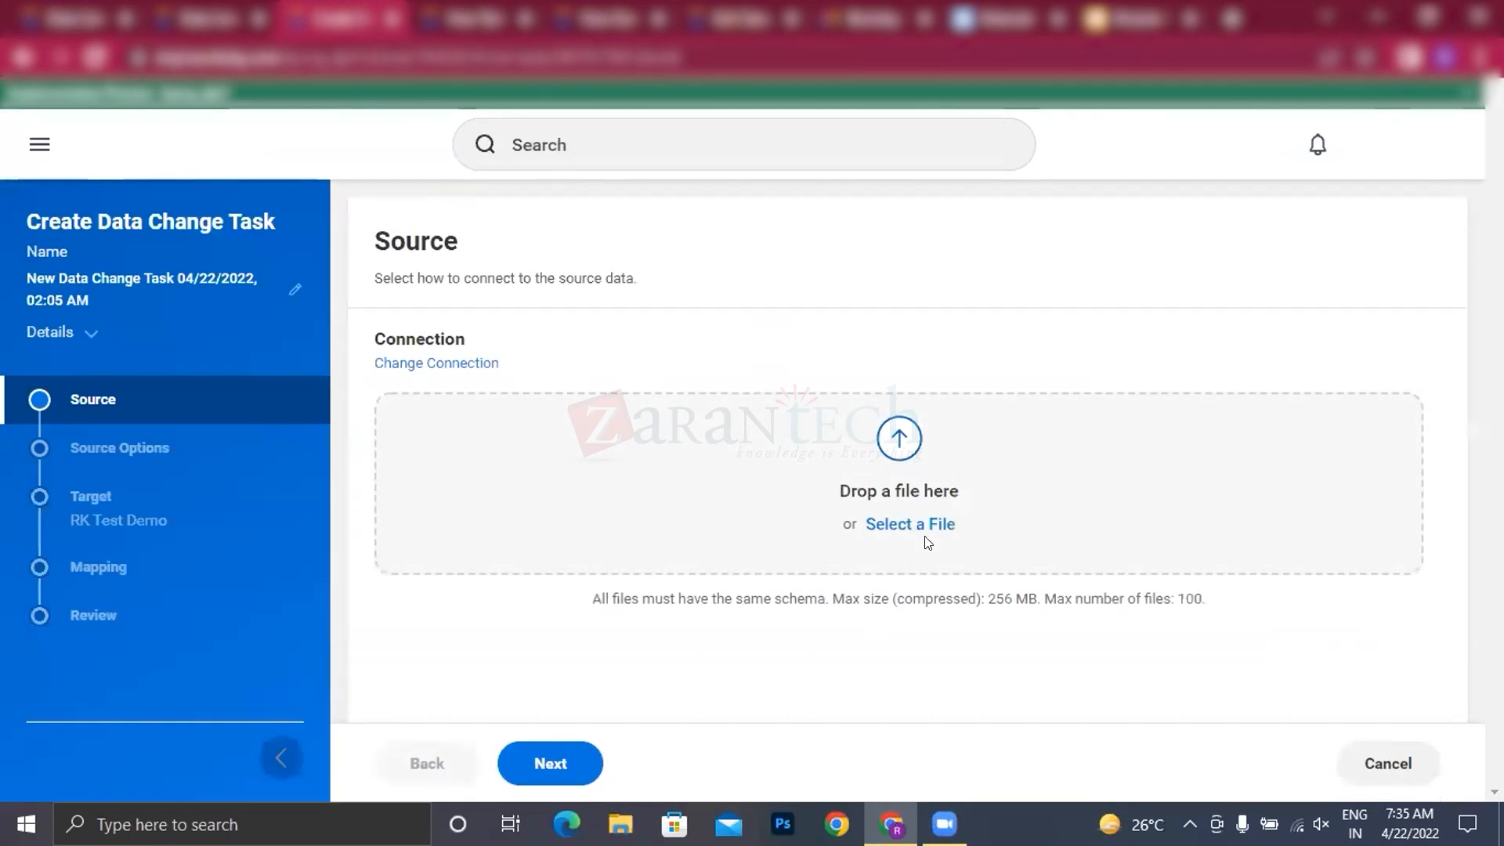
click(906, 526)
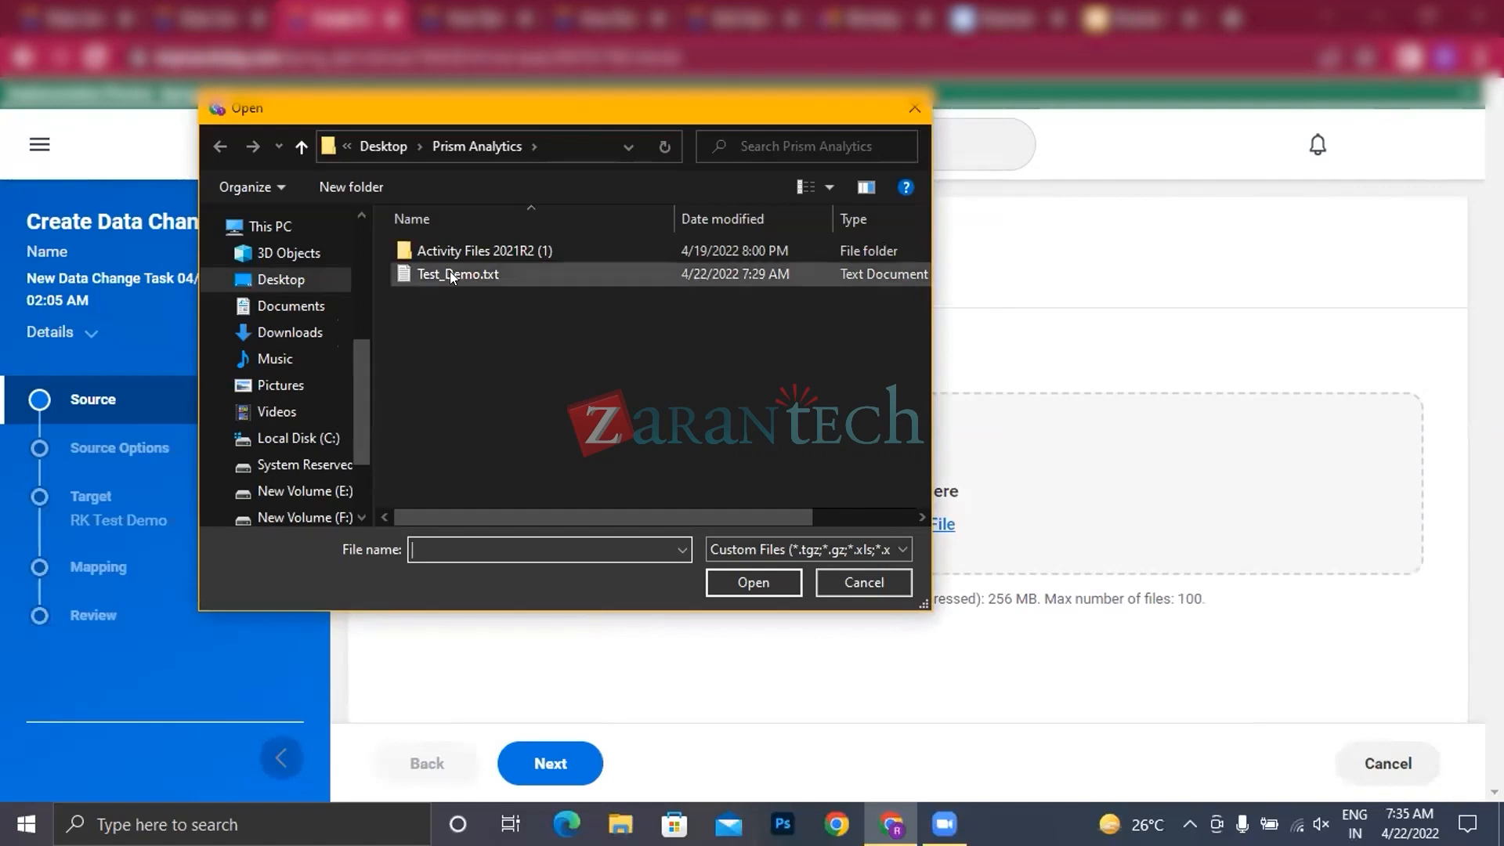
click(882, 579)
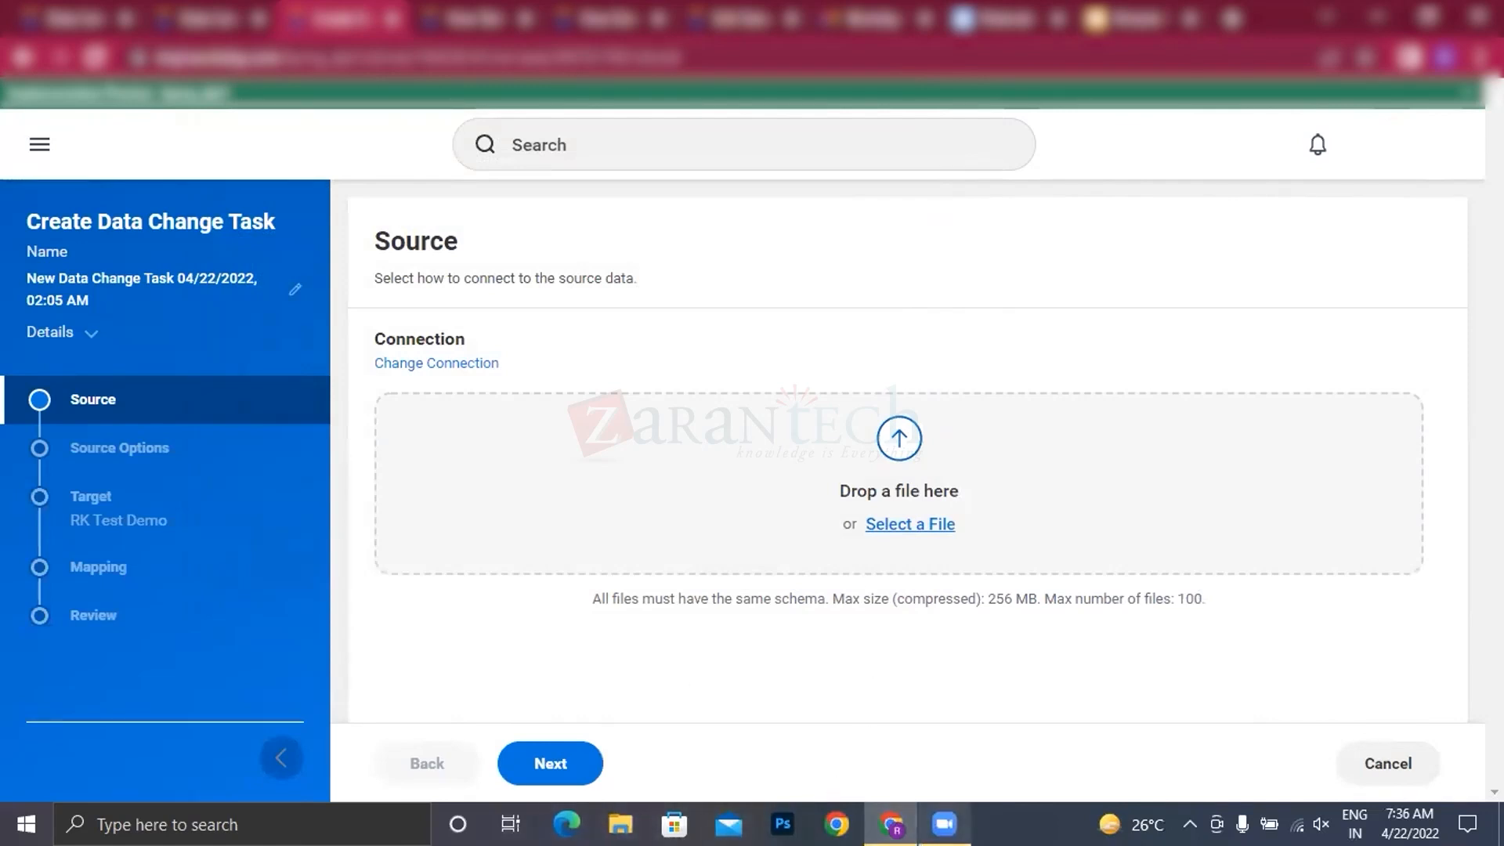
click(62, 408)
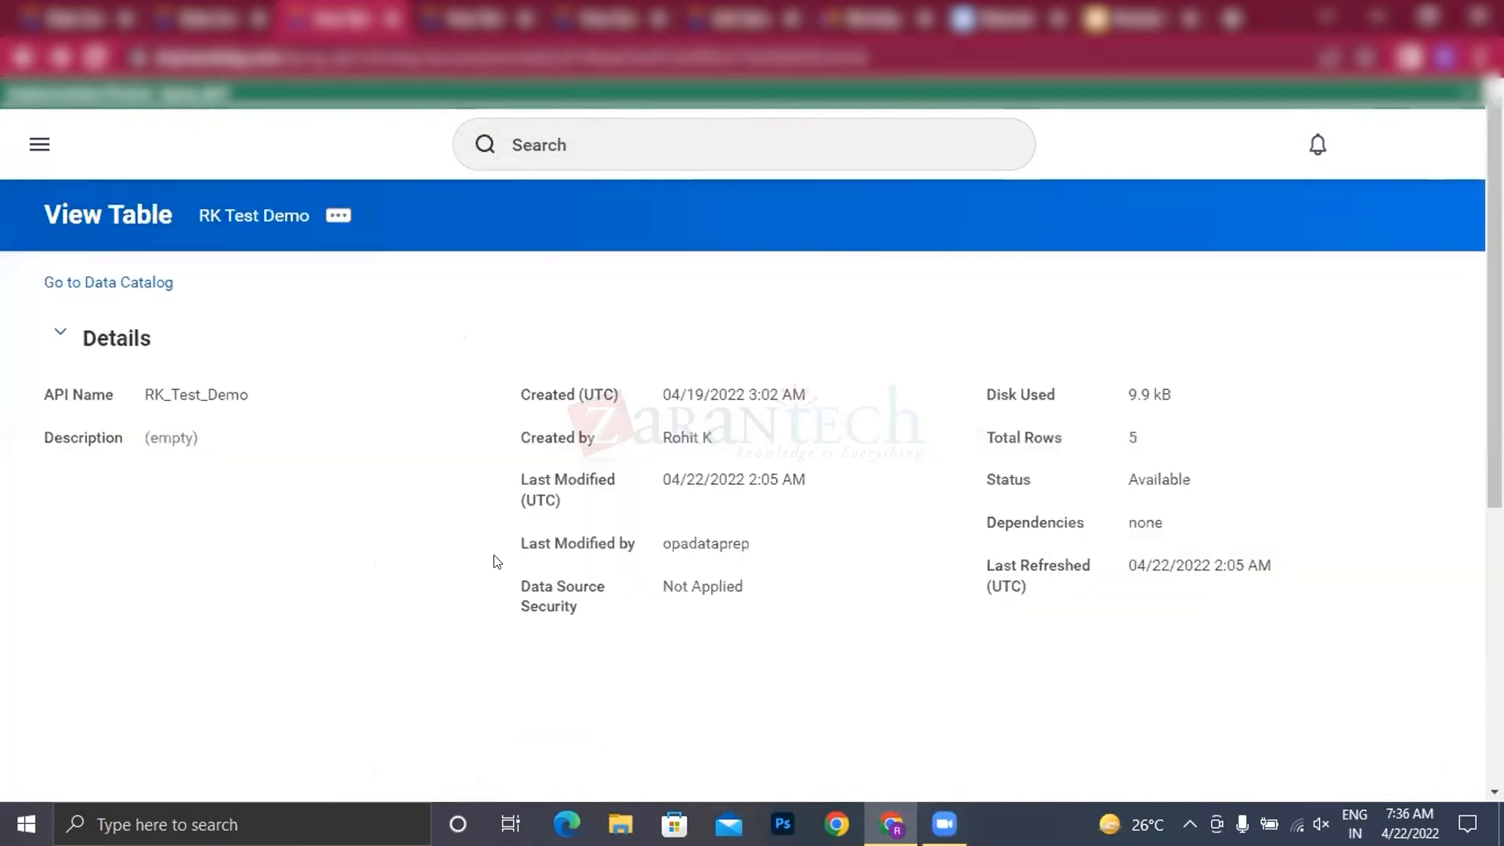
Step: Show RK Test Demo's fields as sample data rows and widen the EmpID column
scroll(608, 514, down, 7)
scroll(607, 468, up, 3)
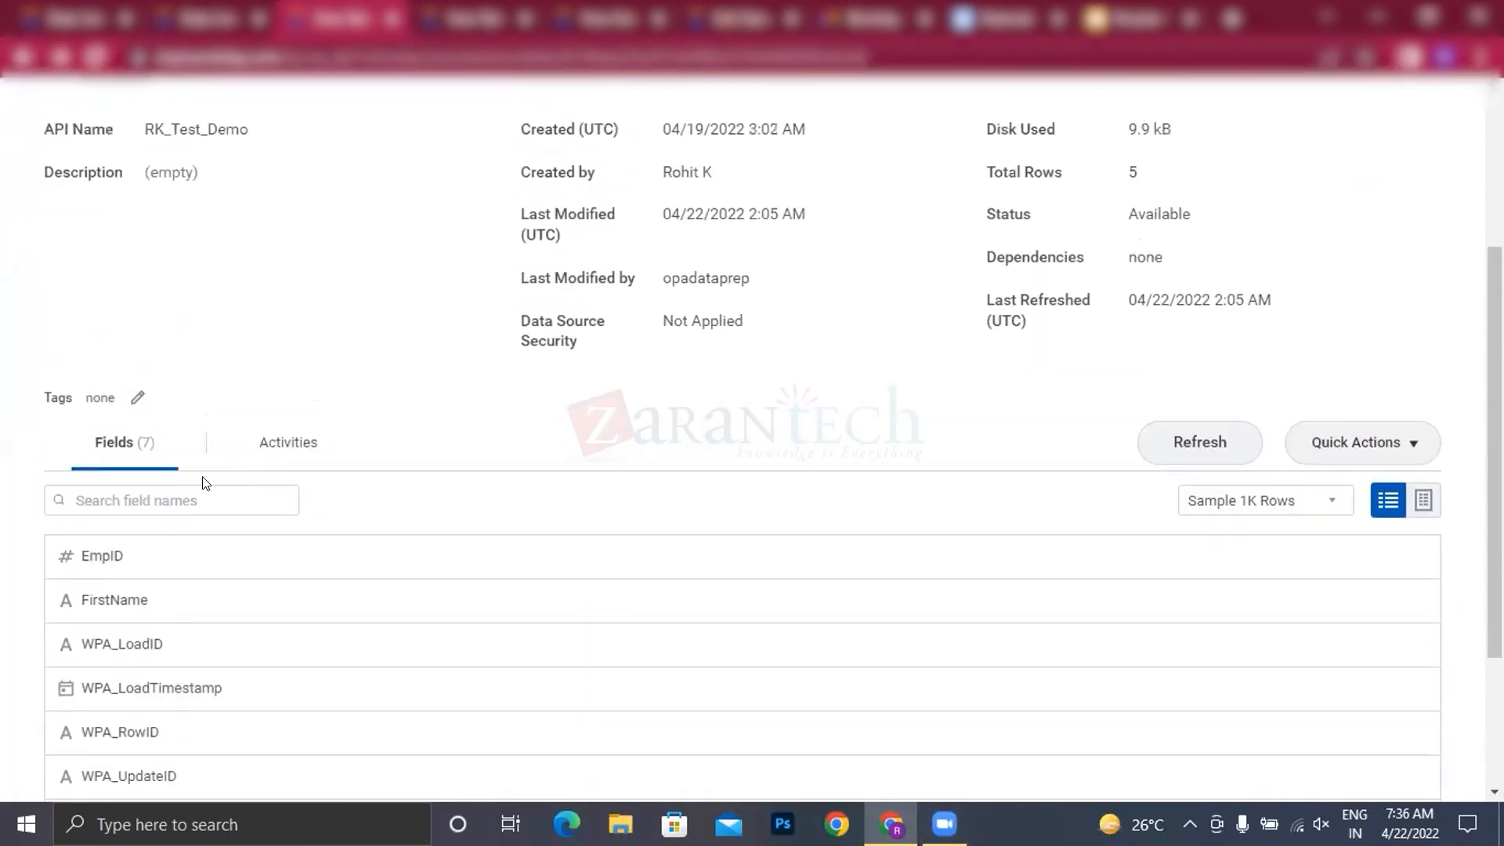
scroll(650, 392, up, 3)
scroll(637, 235, down, 4)
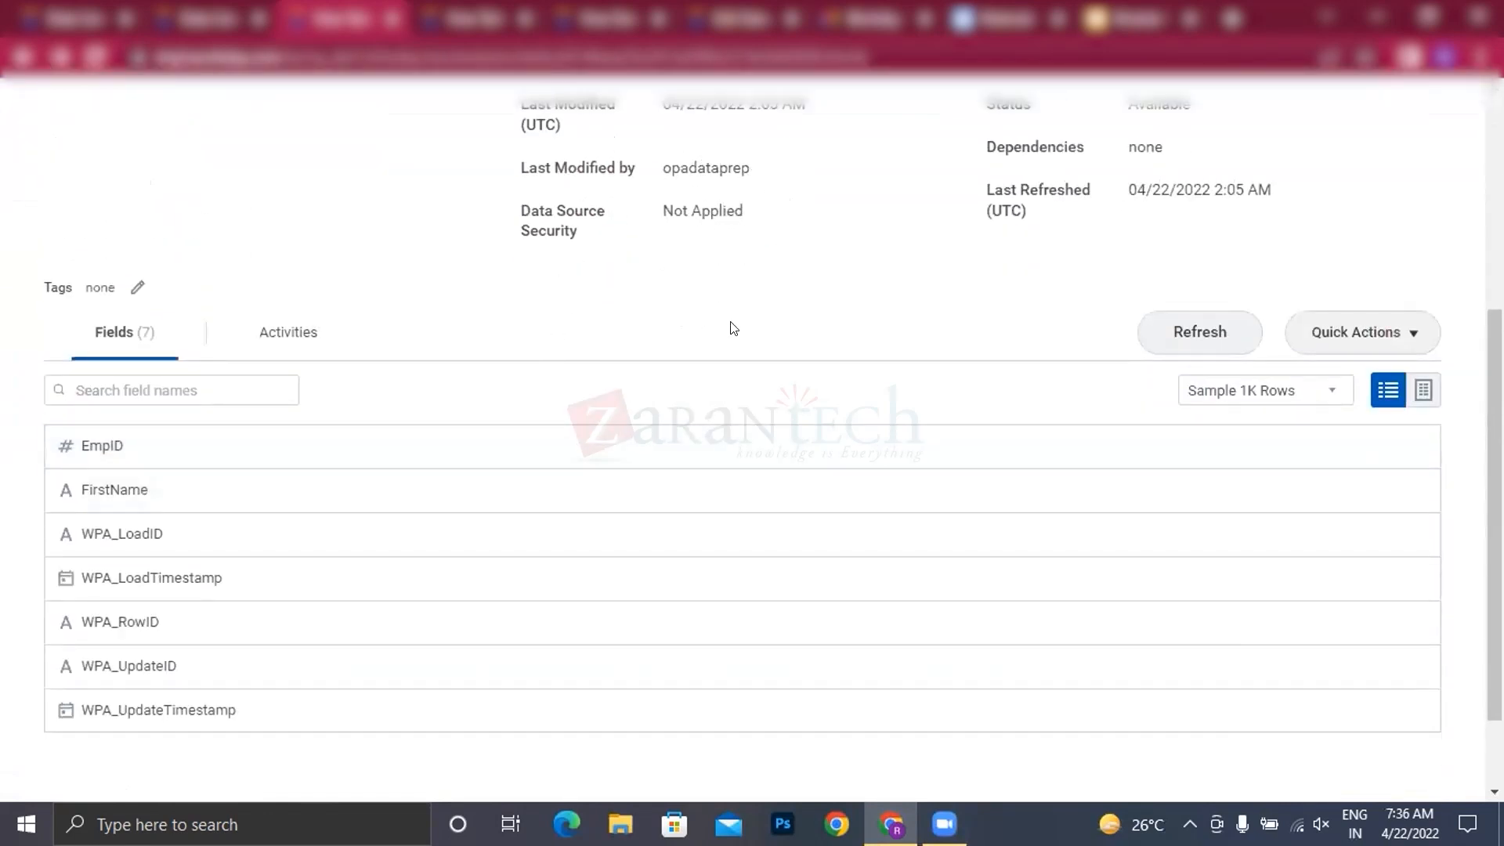
click(1423, 391)
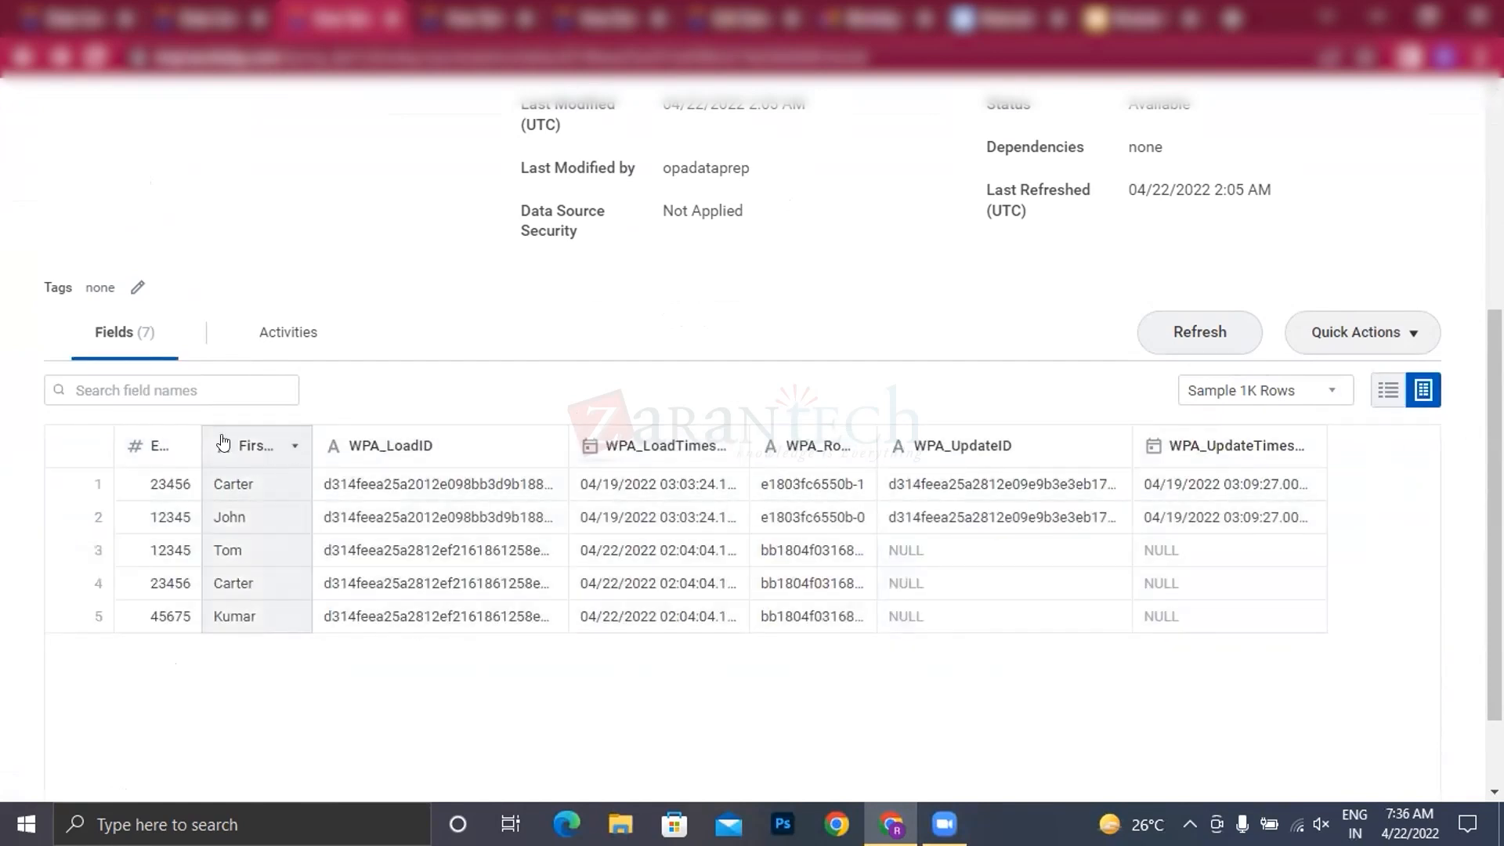
drag(201, 445, 226, 445)
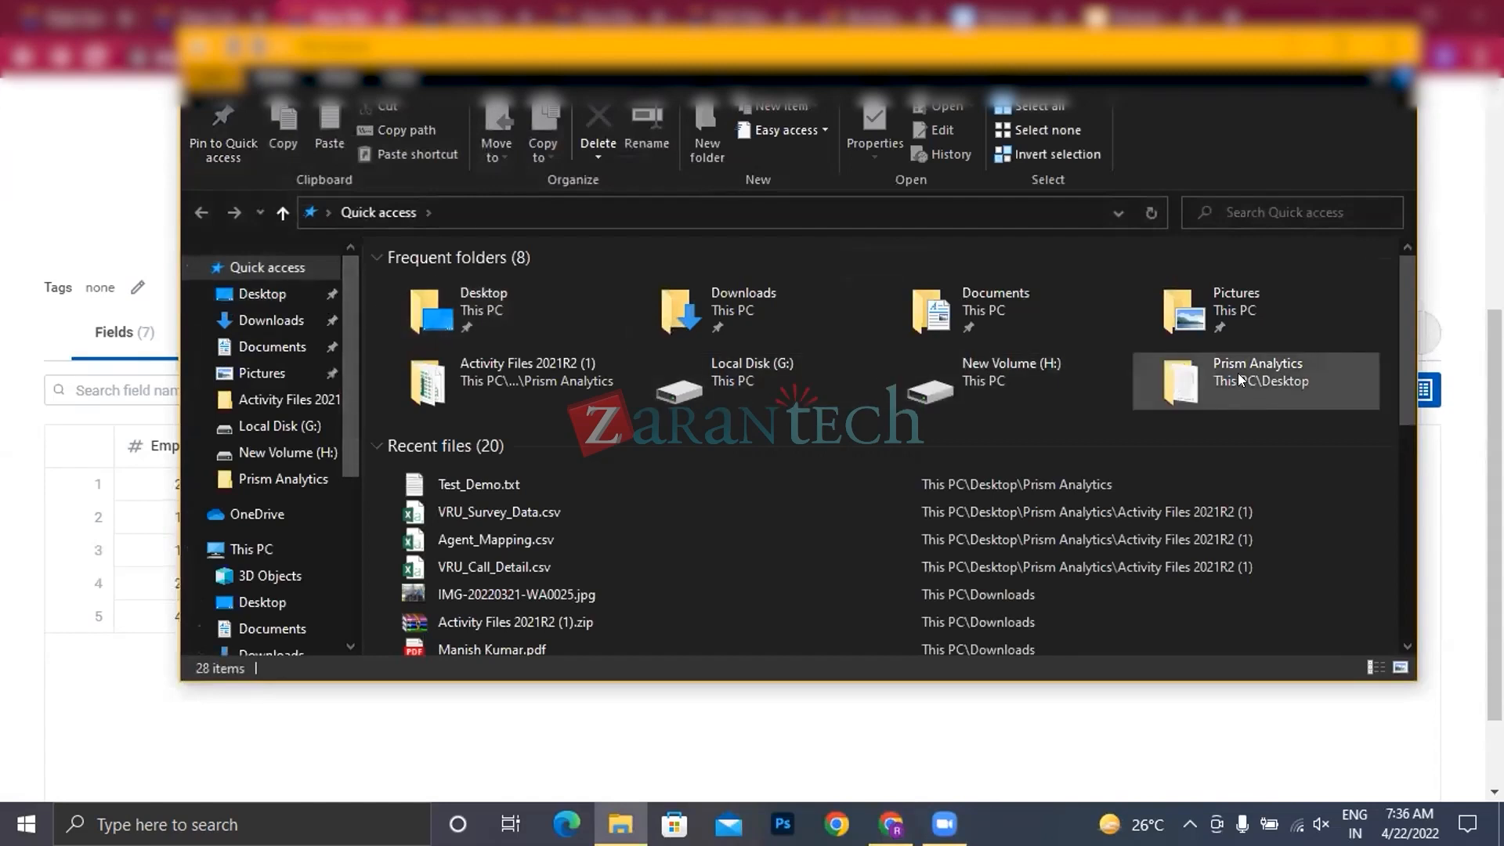
Step: Open Test_Demo.txt from the Prism Analytics folder, compare its records with RK Test Demo's sample rows, and close the file
double_click(1238, 373)
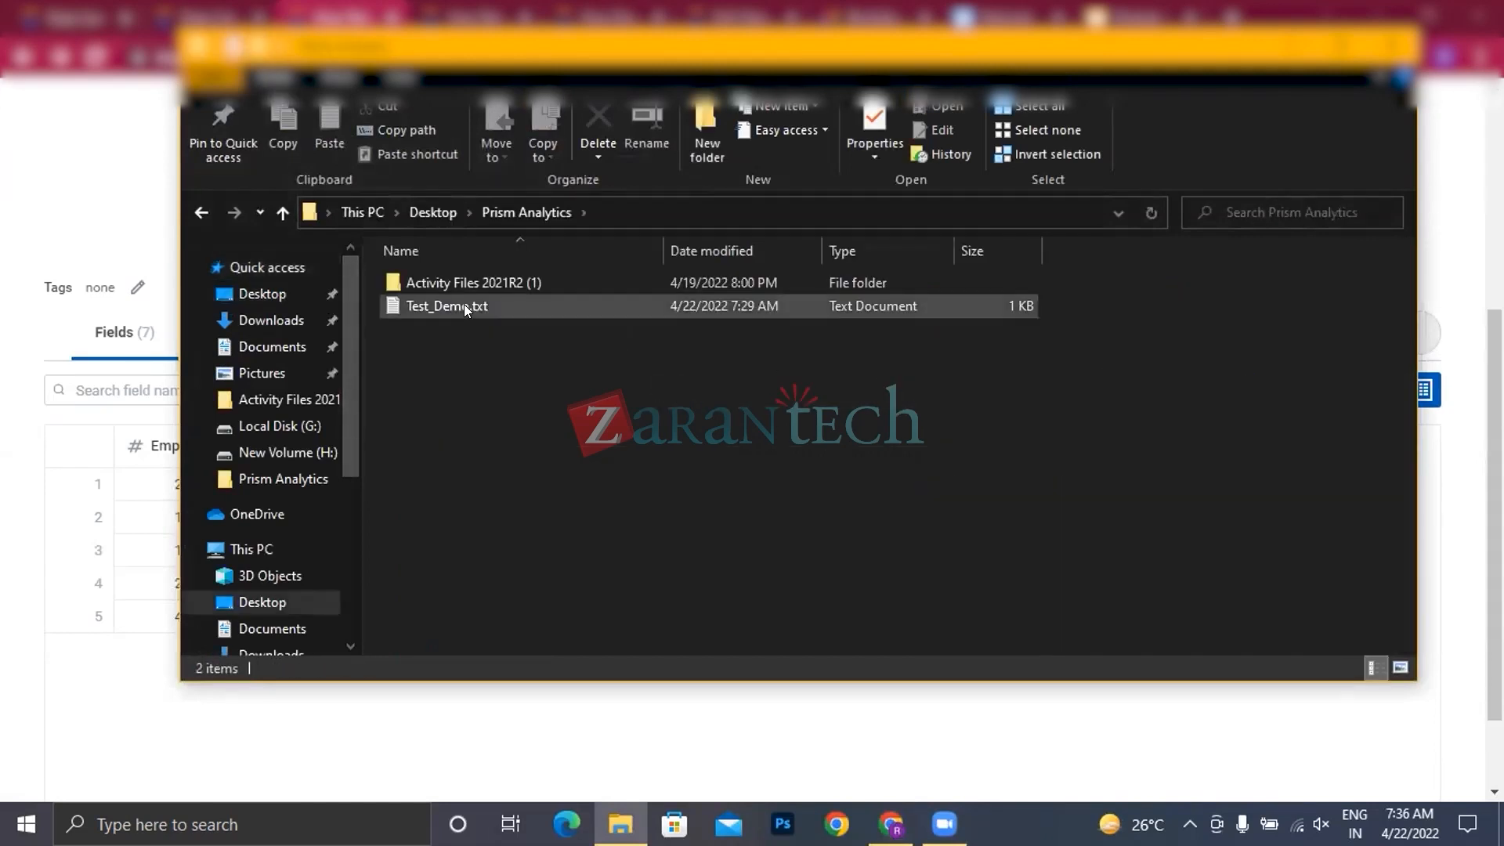
double_click(463, 305)
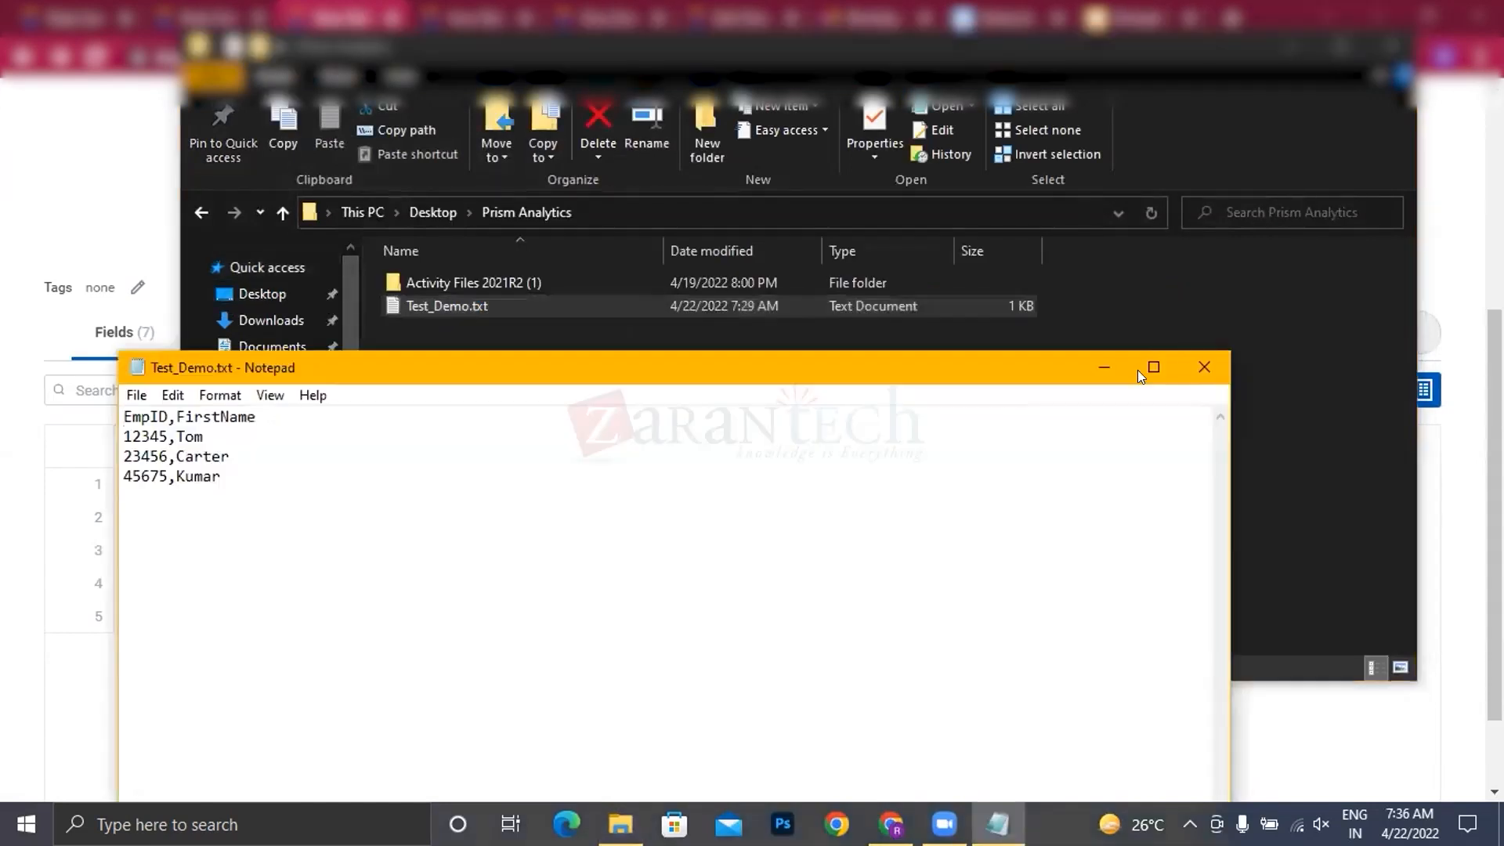
click(1292, 45)
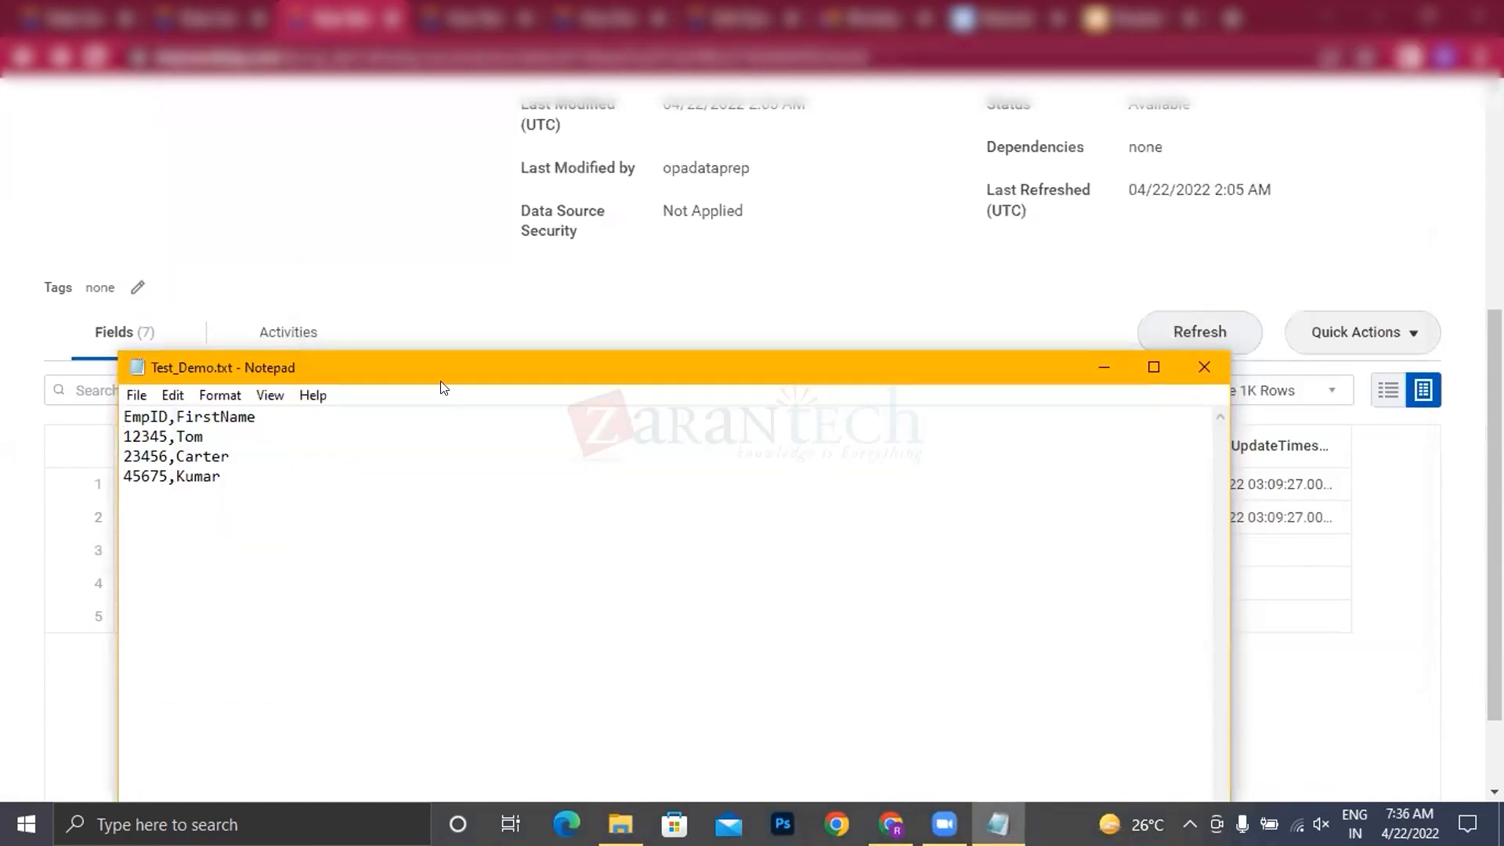
drag(462, 360, 914, 320)
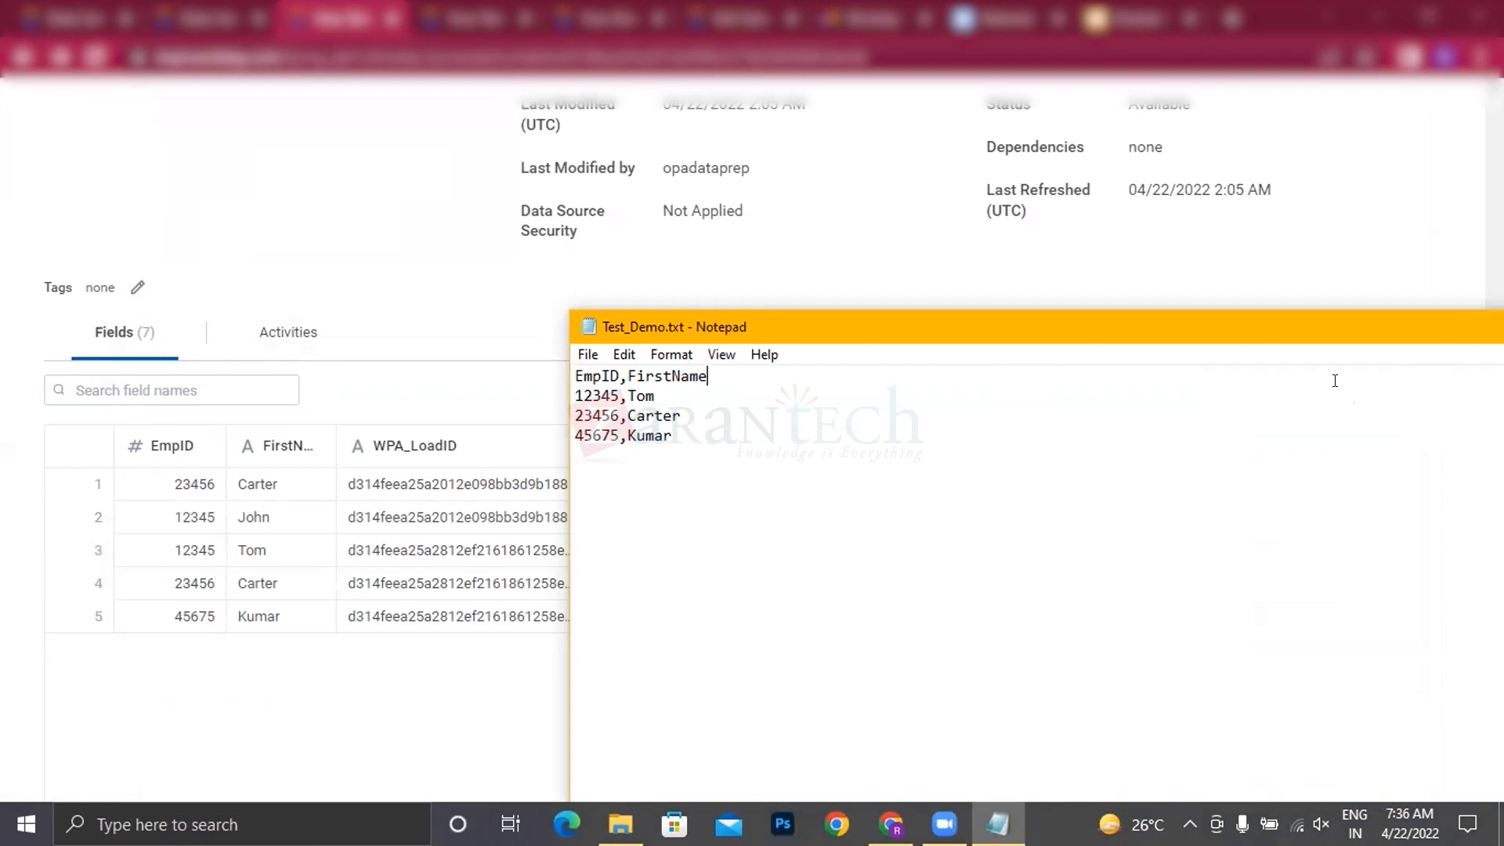
drag(1220, 326, 770, 281)
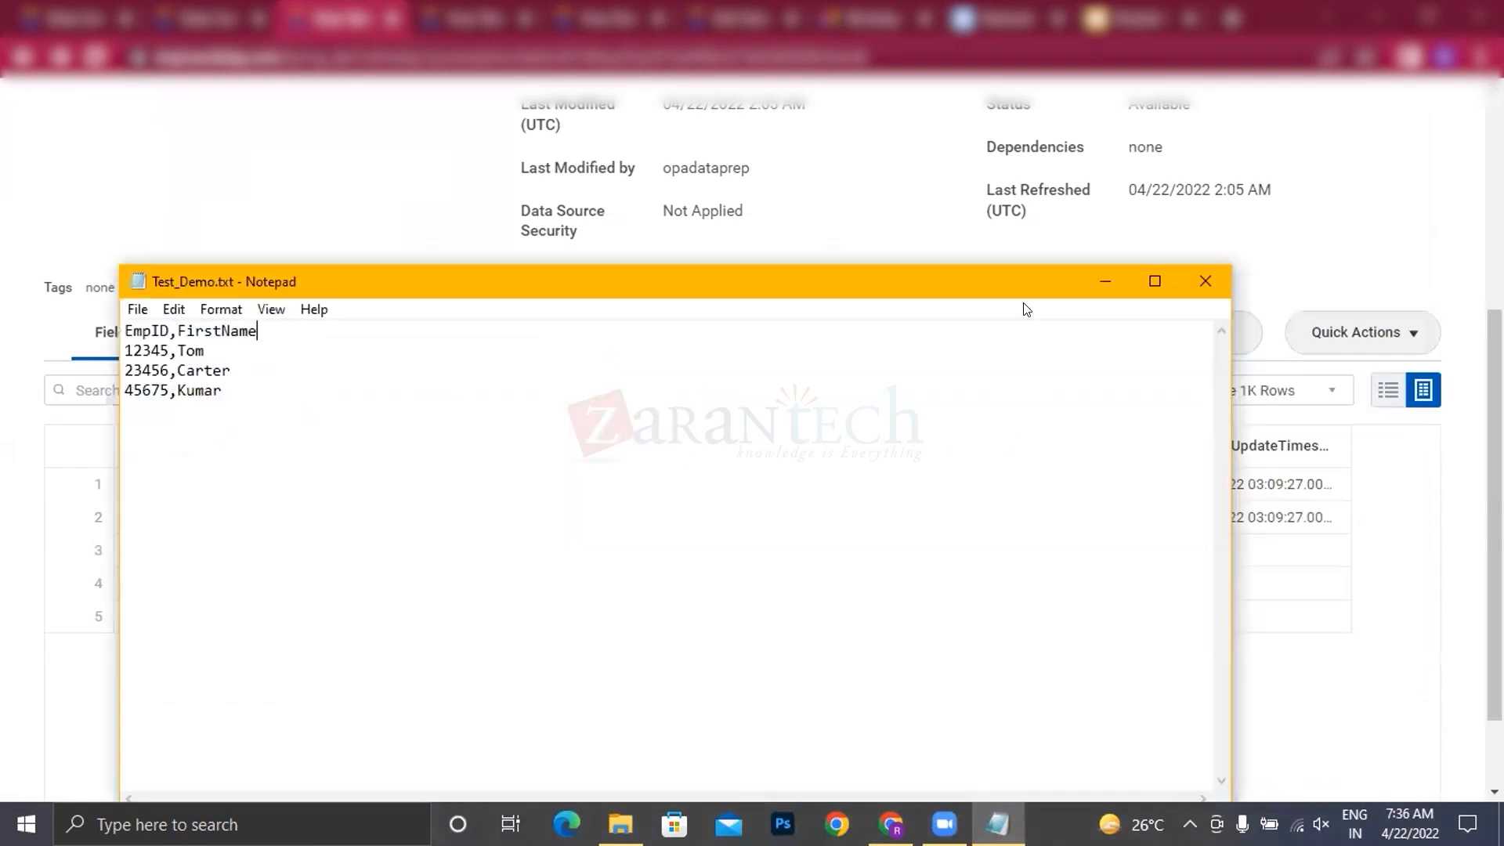
click(1200, 279)
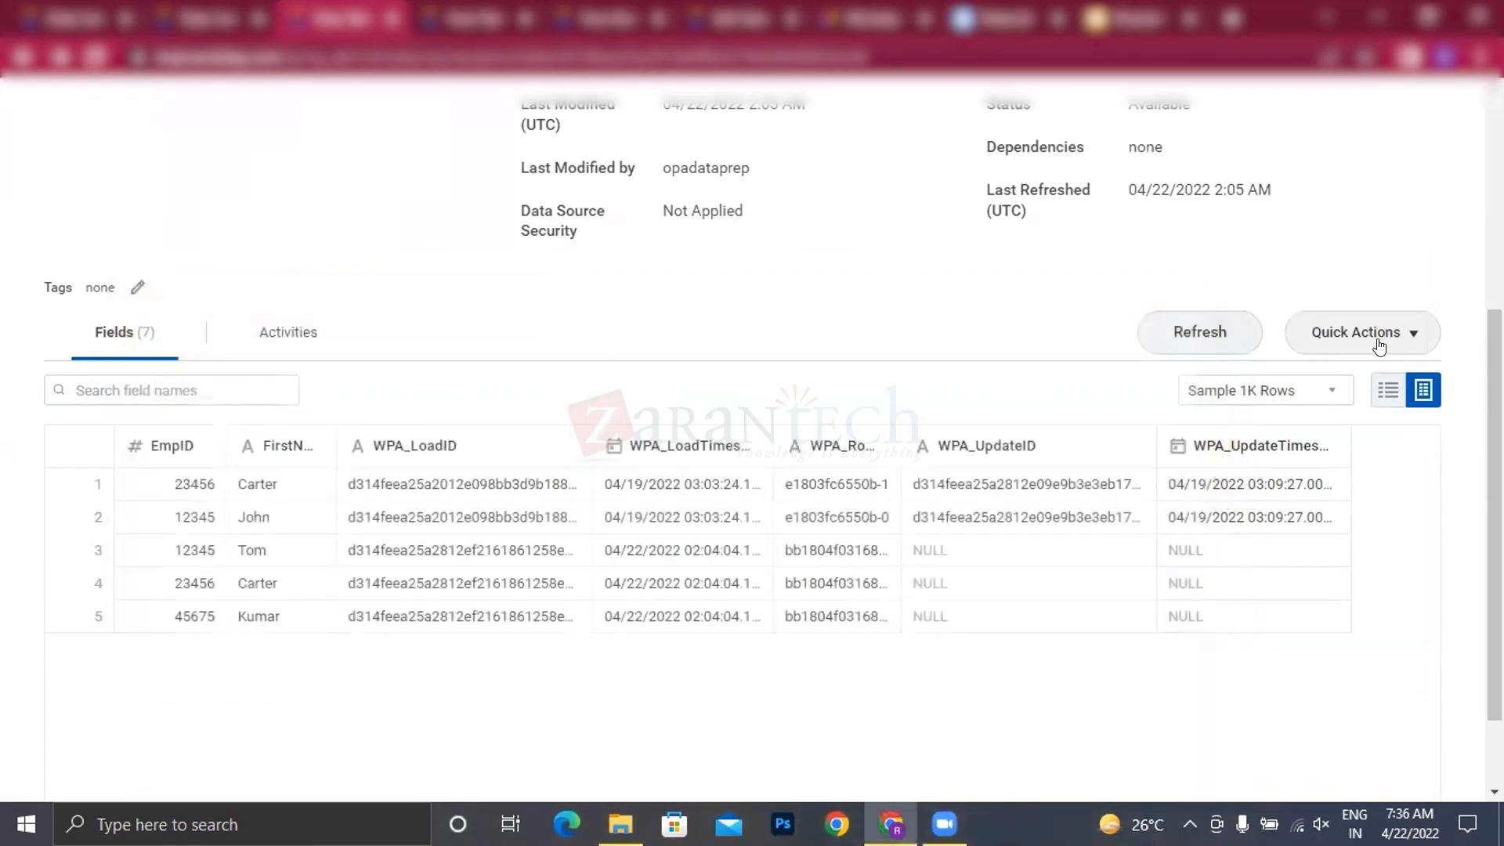
Step: Delete RK Test Demo's rows from the previous insert load started 04/22/2022, 02:04 AM
click(1386, 338)
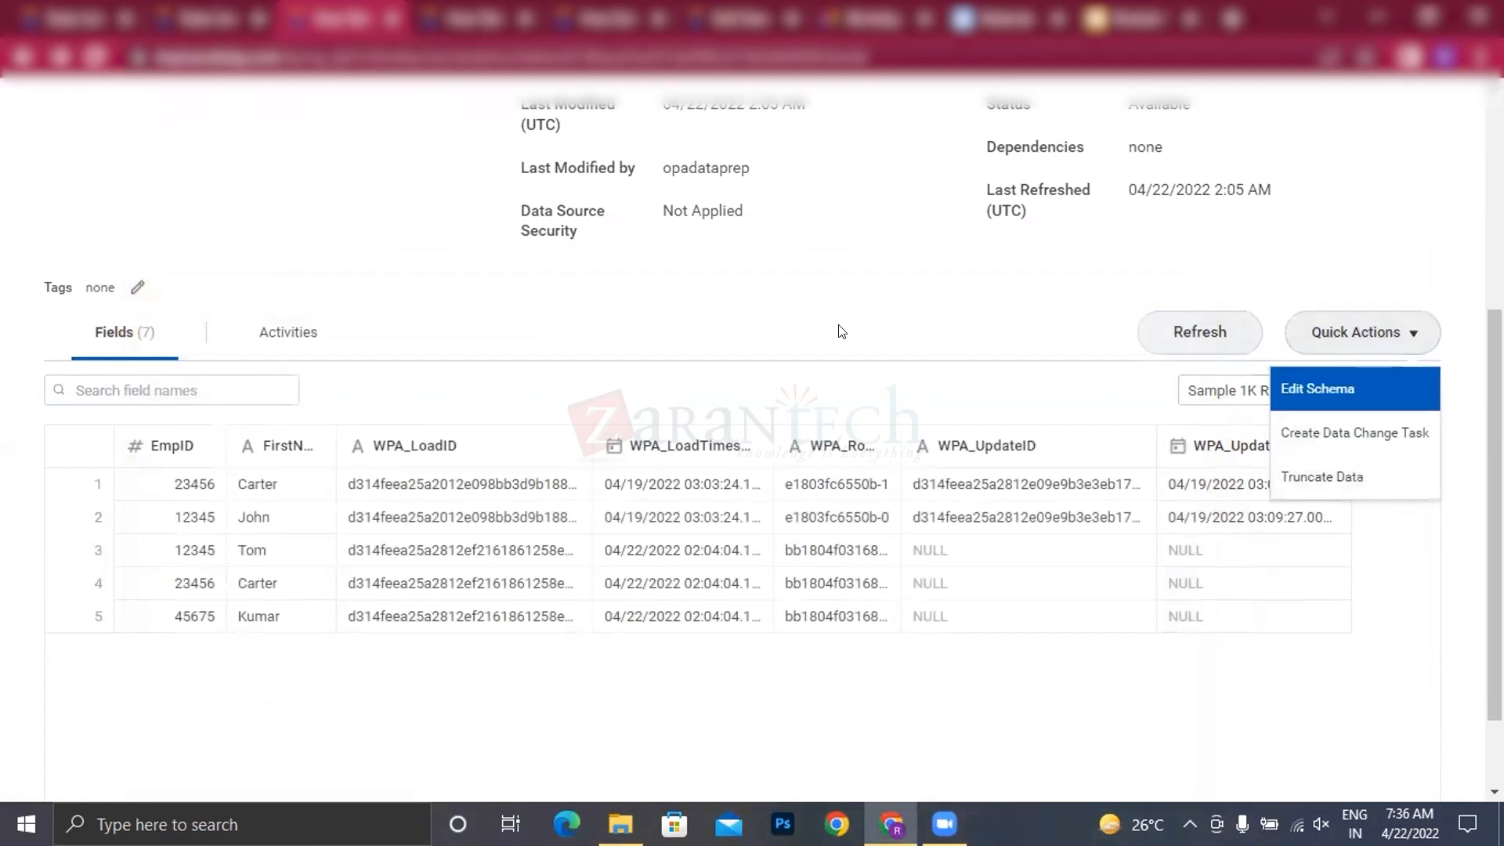
click(642, 397)
scroll(643, 396, up, 5)
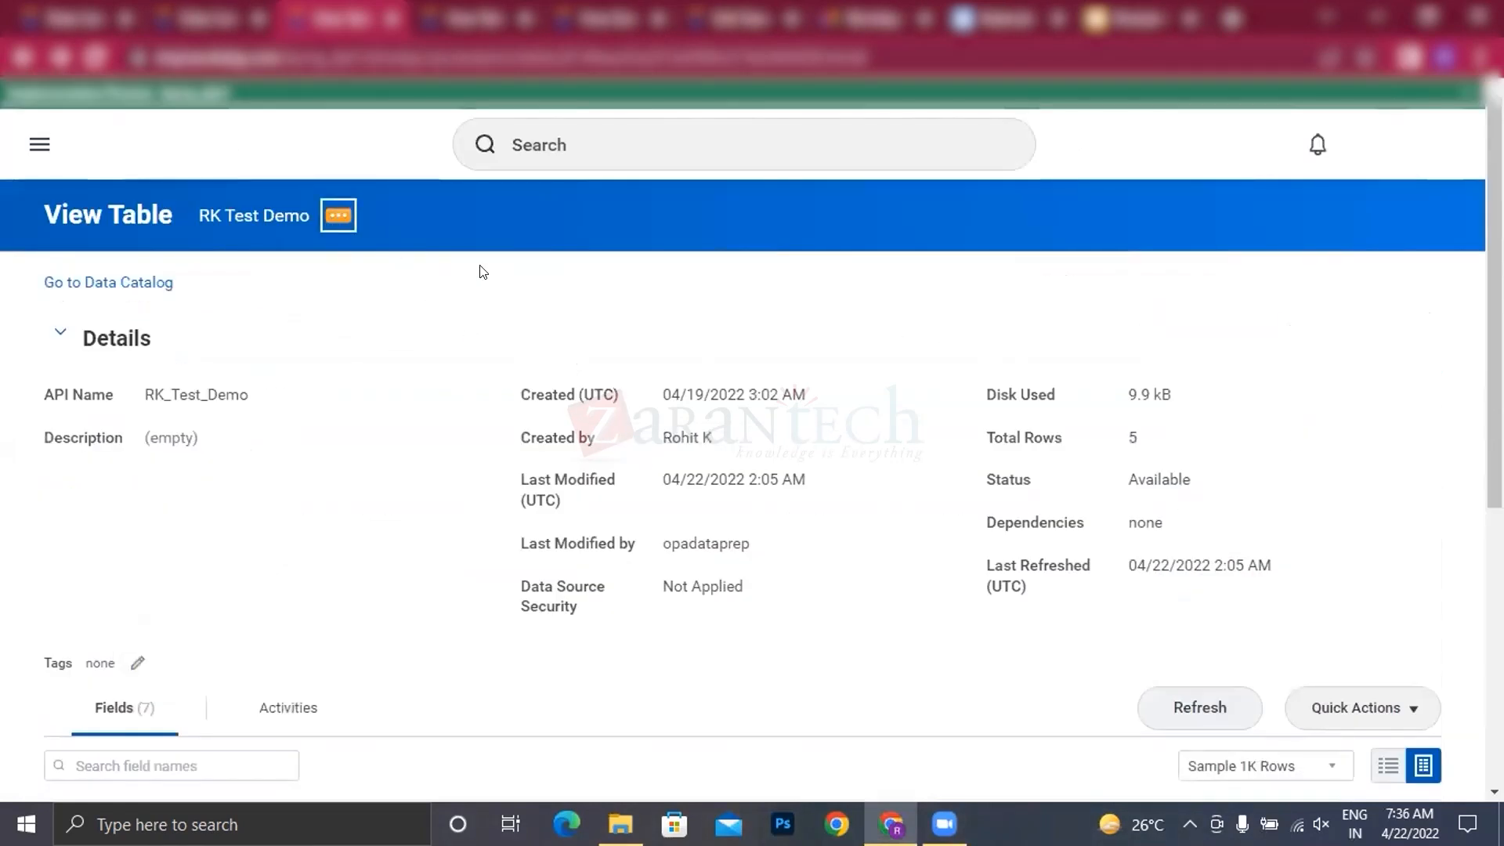
click(338, 216)
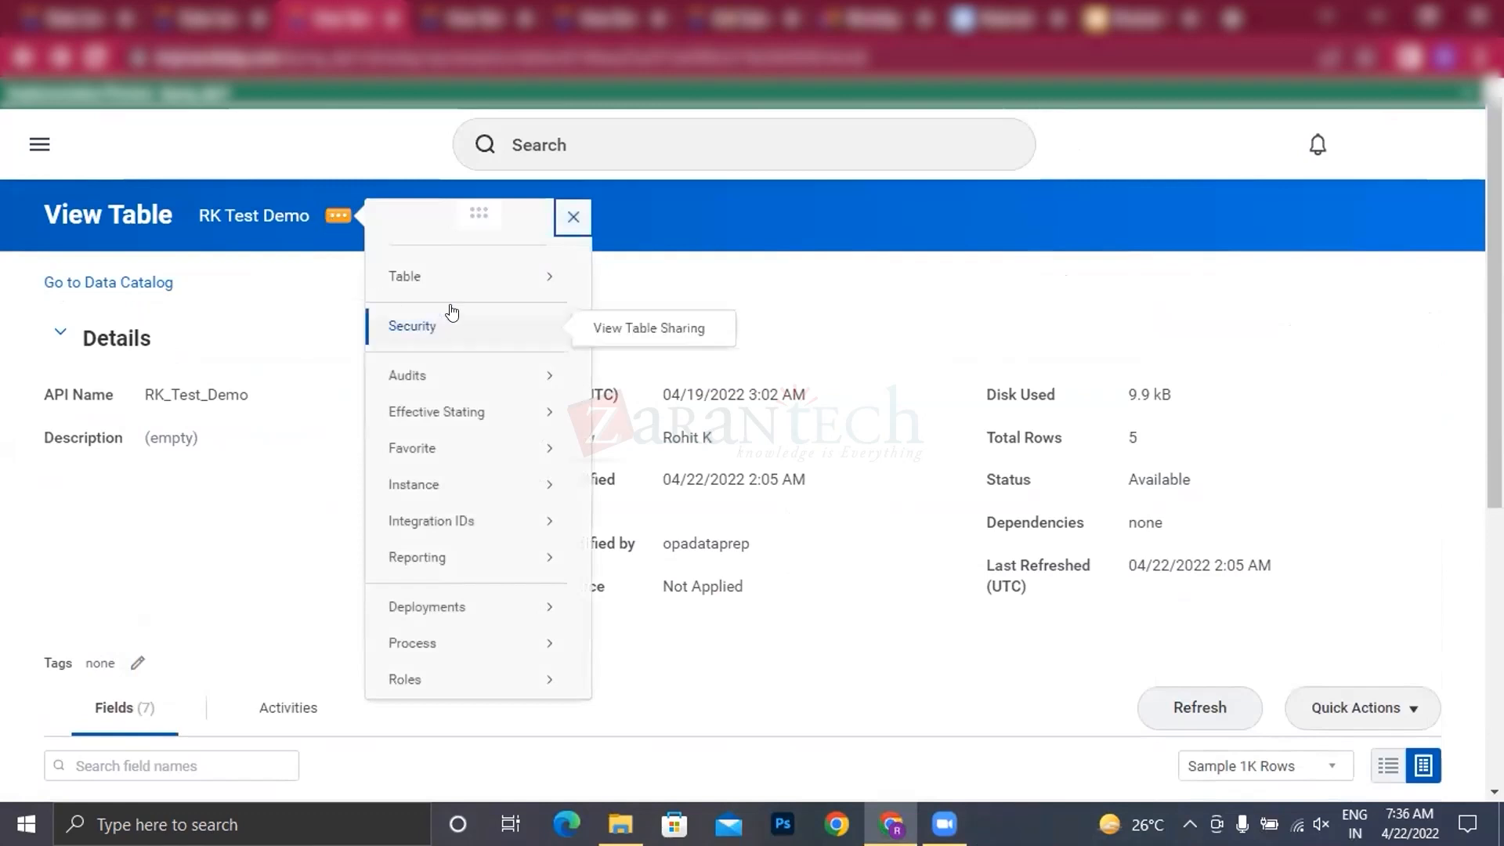
mouse_move(500, 272)
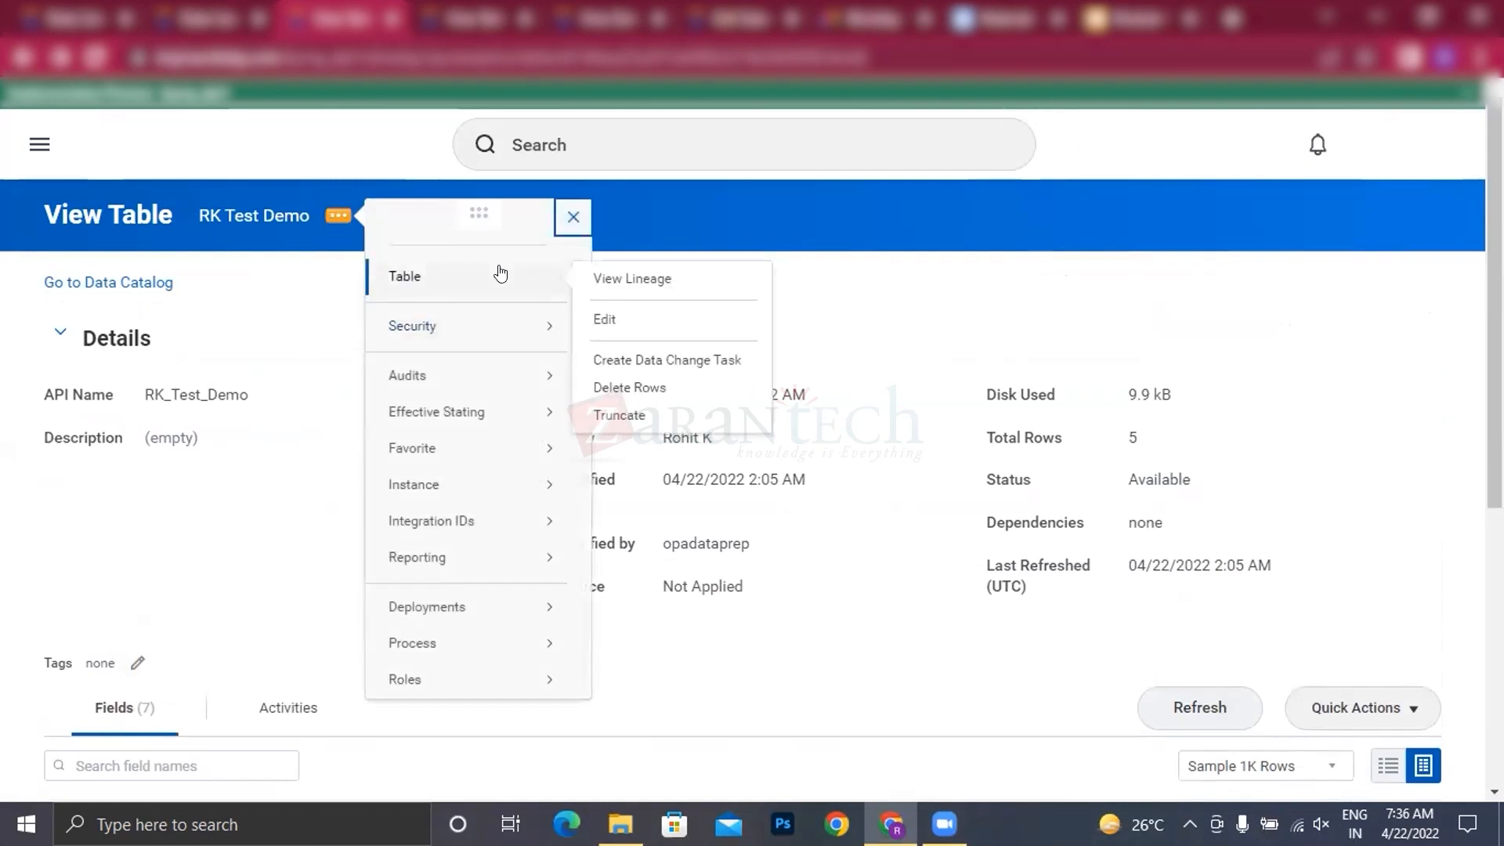
click(619, 390)
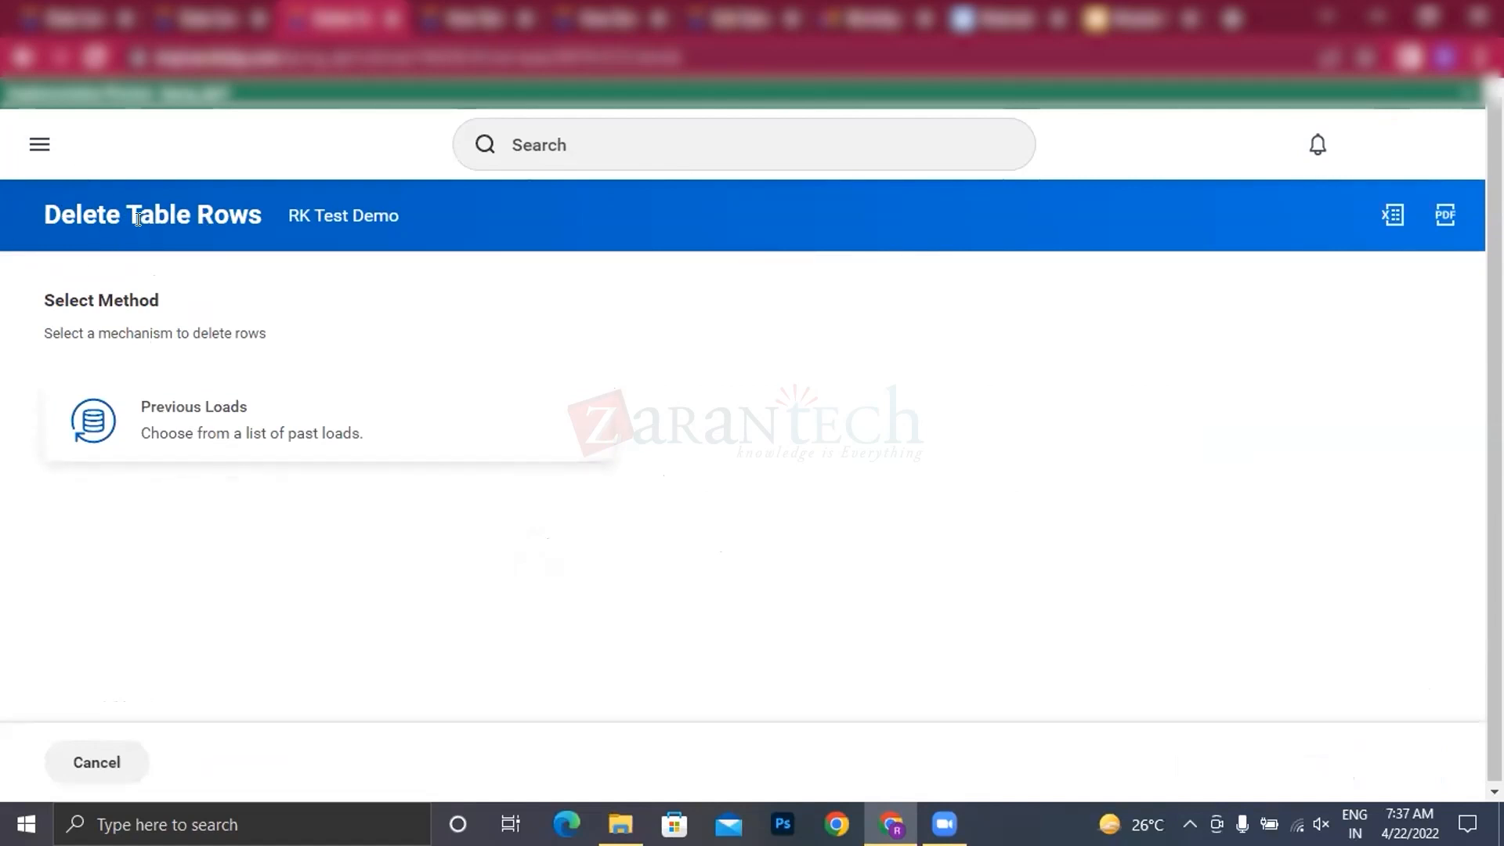
click(230, 421)
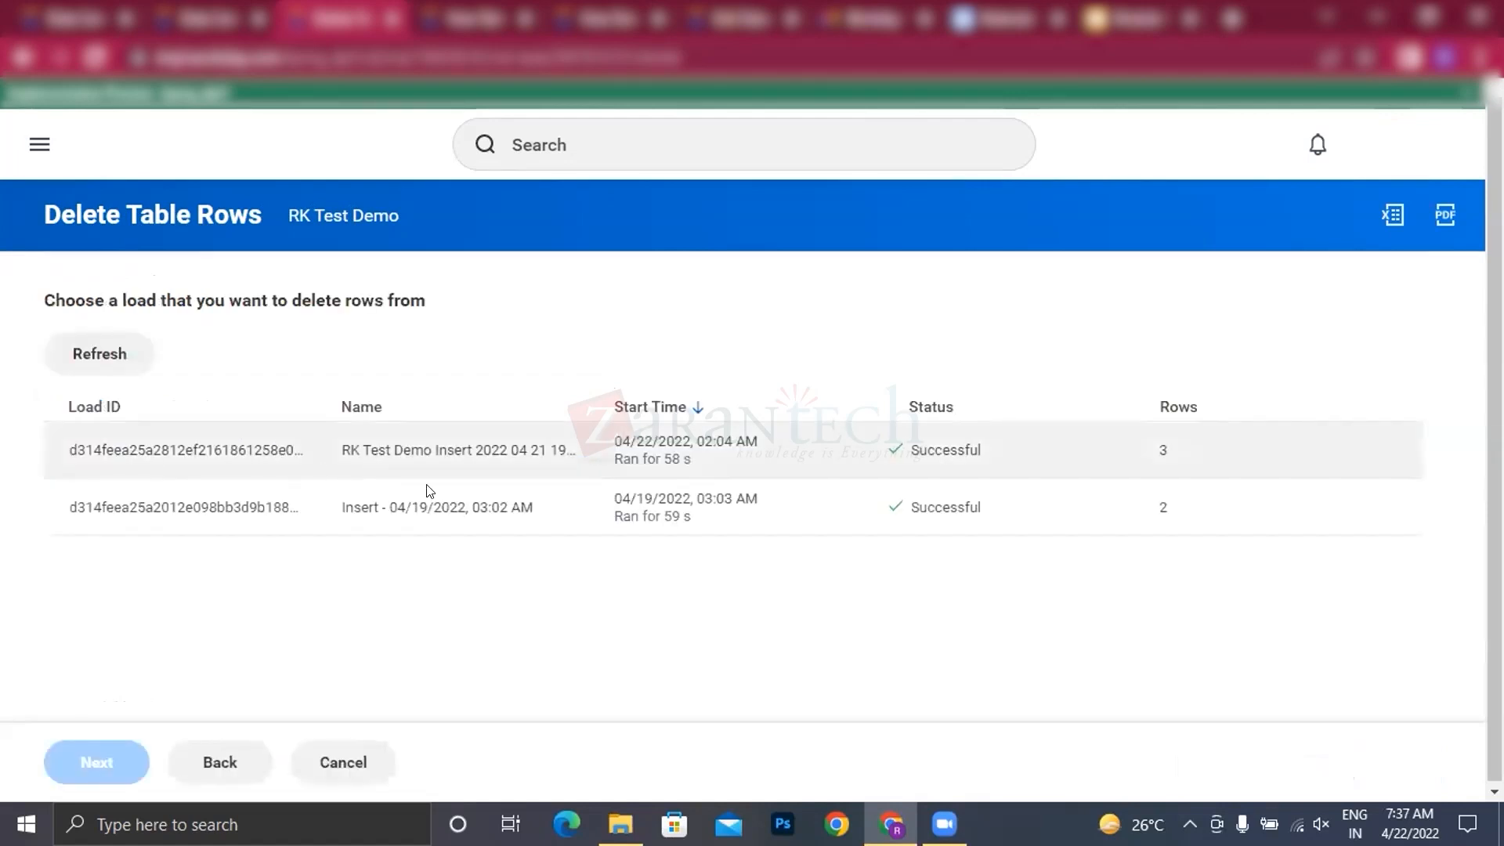
click(251, 448)
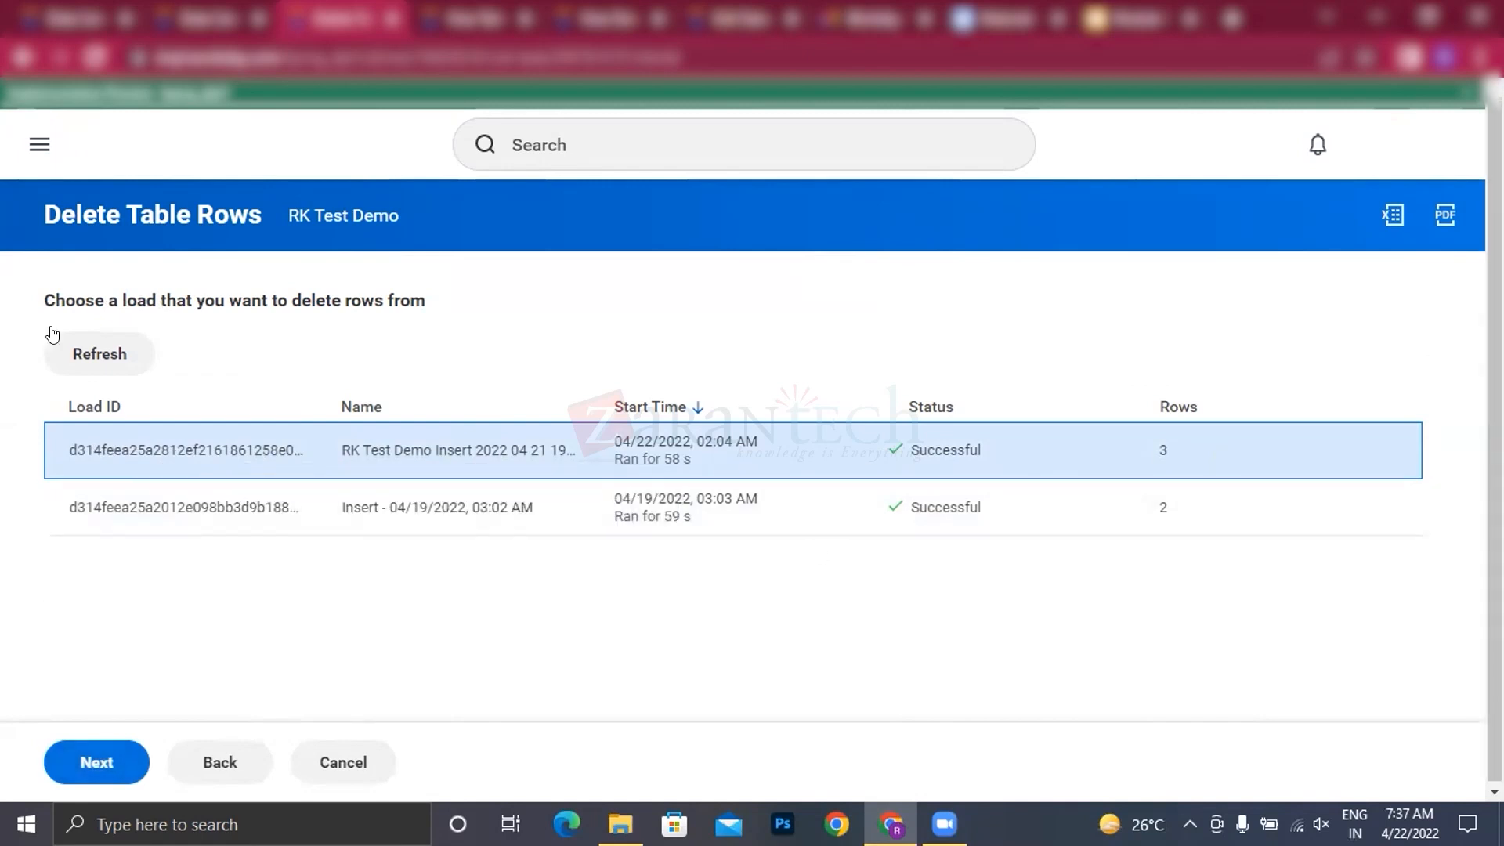
click(94, 764)
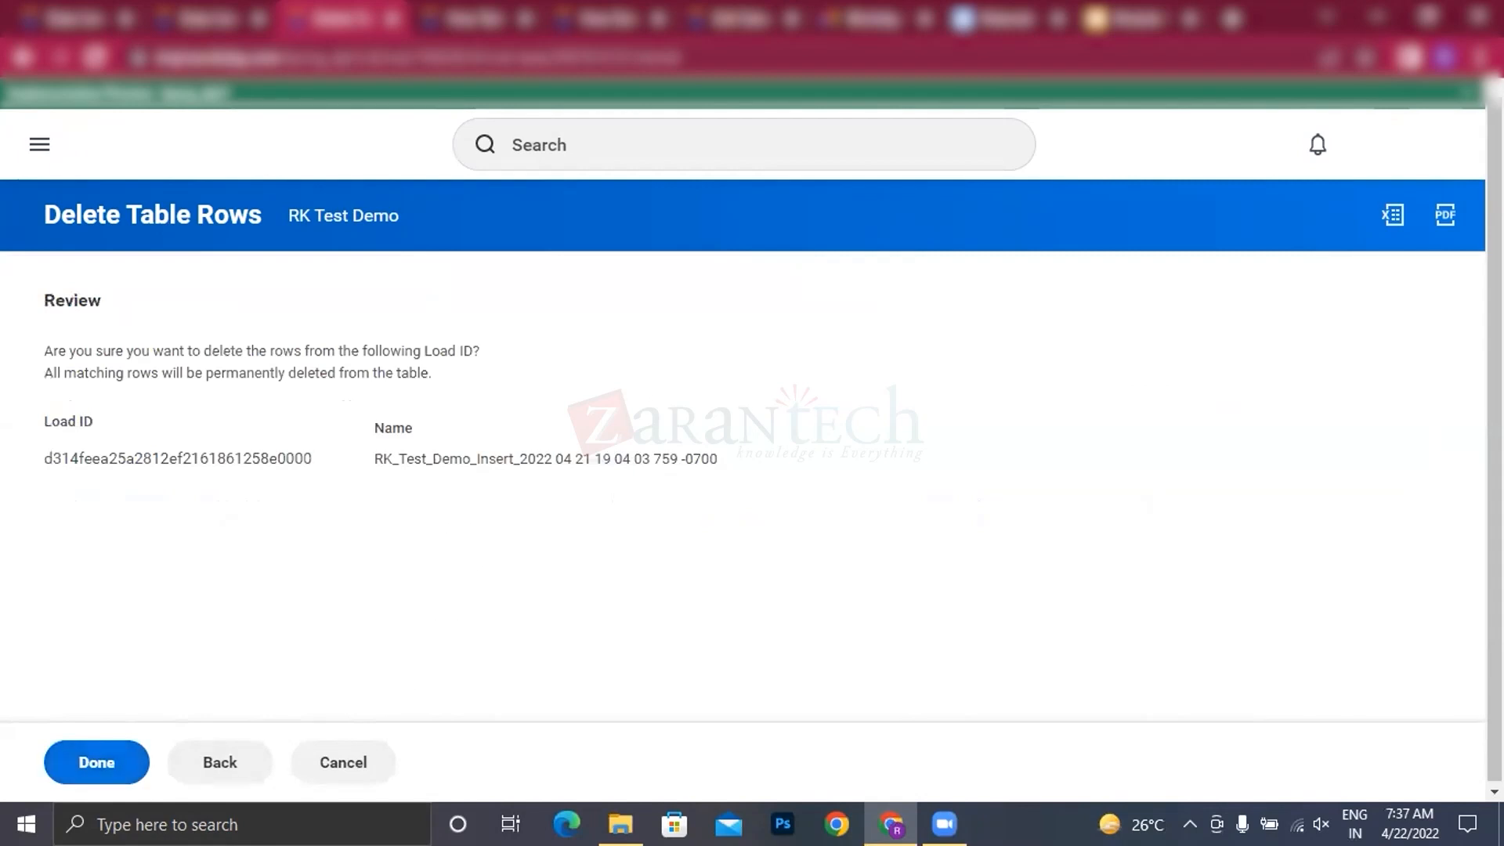
click(90, 762)
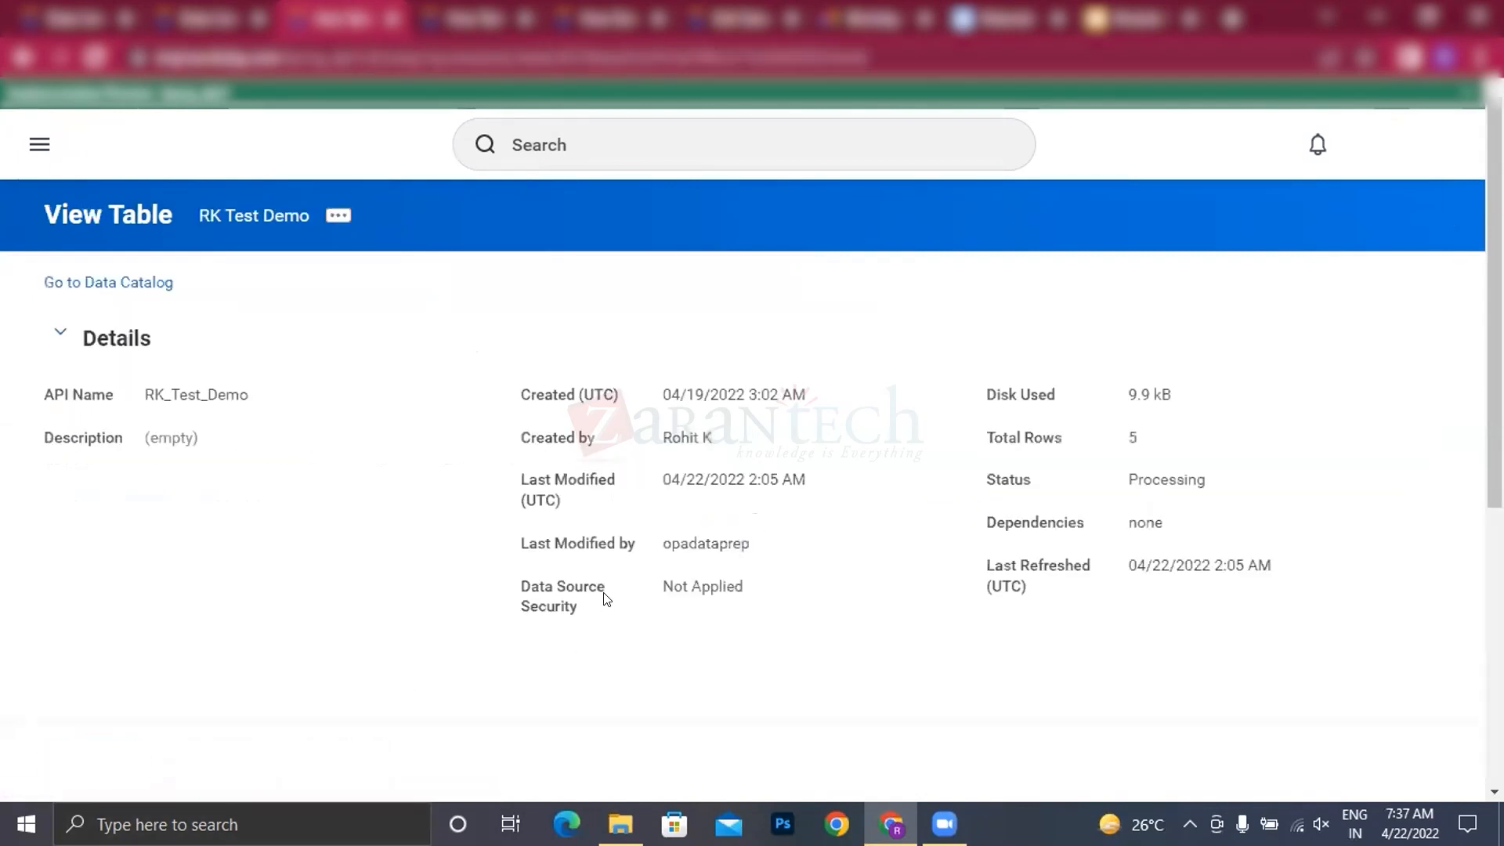
Step: Show RK Test Demo's activities and refresh them repeatedly to check the status of the Delete Load operation
scroll(515, 507, down, 4)
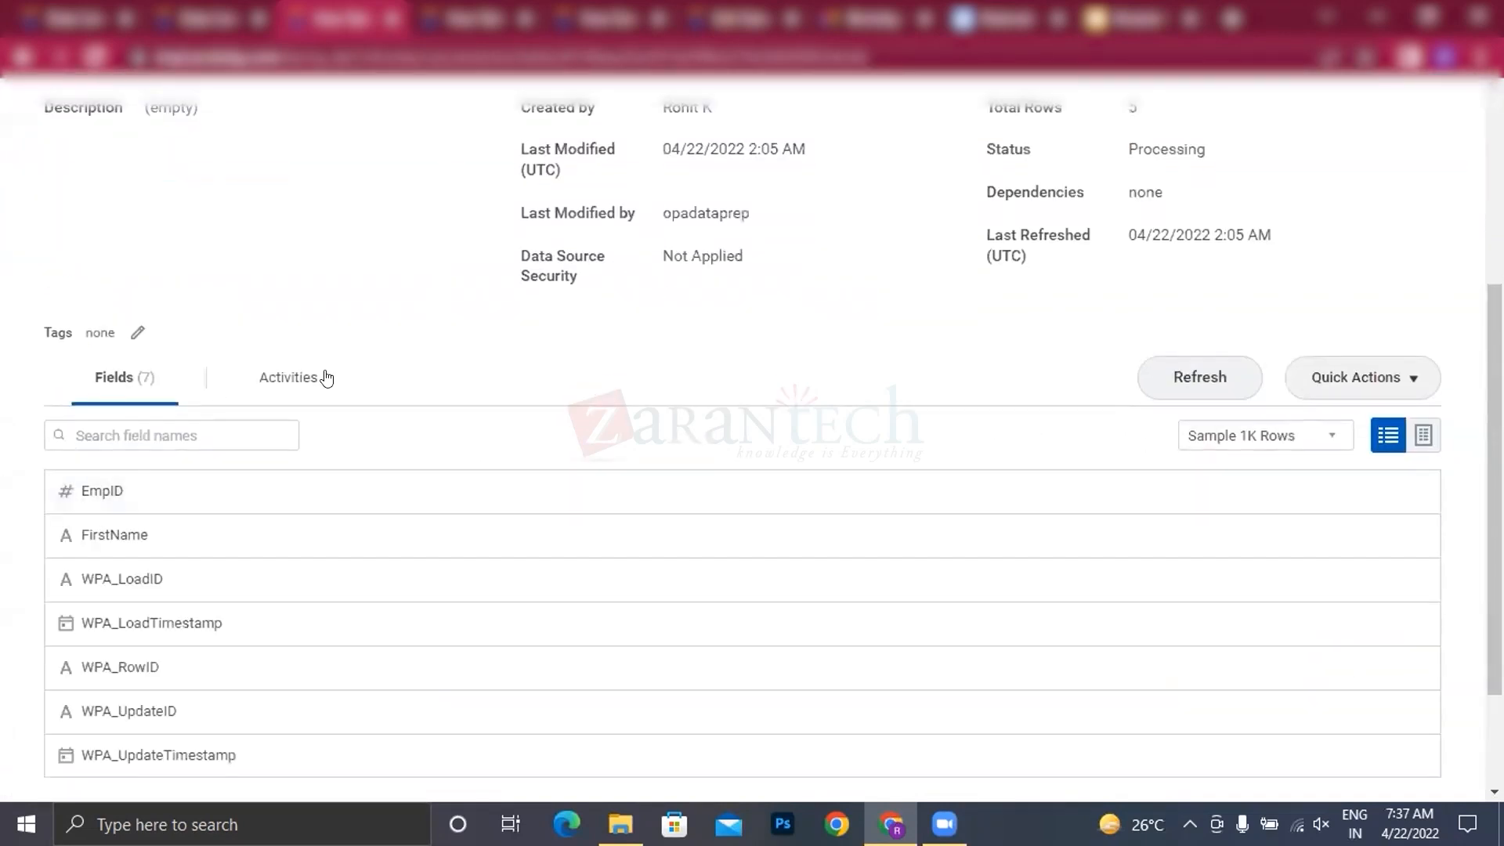
click(276, 387)
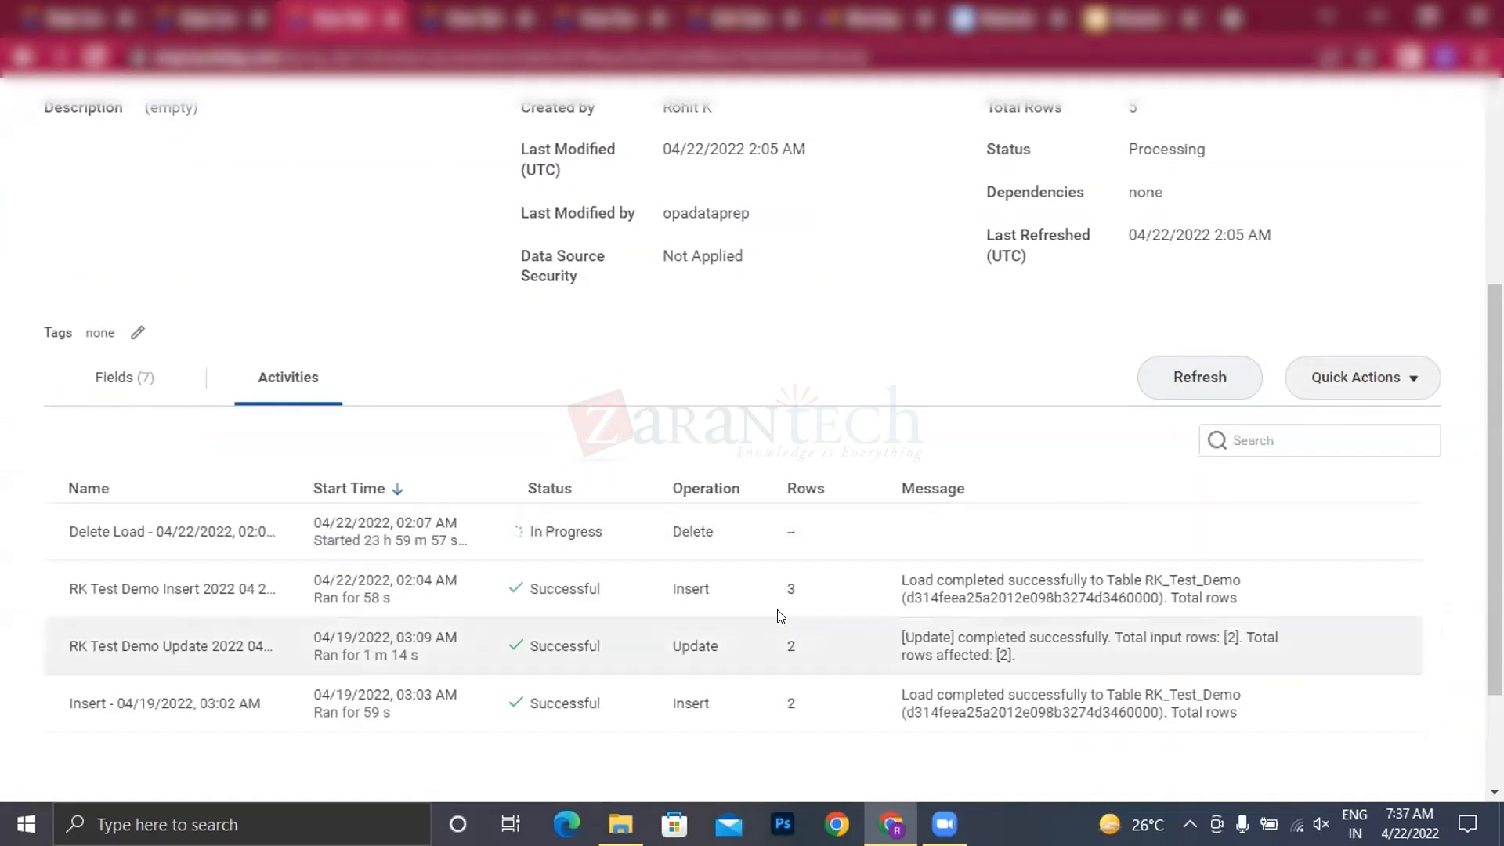
click(1183, 385)
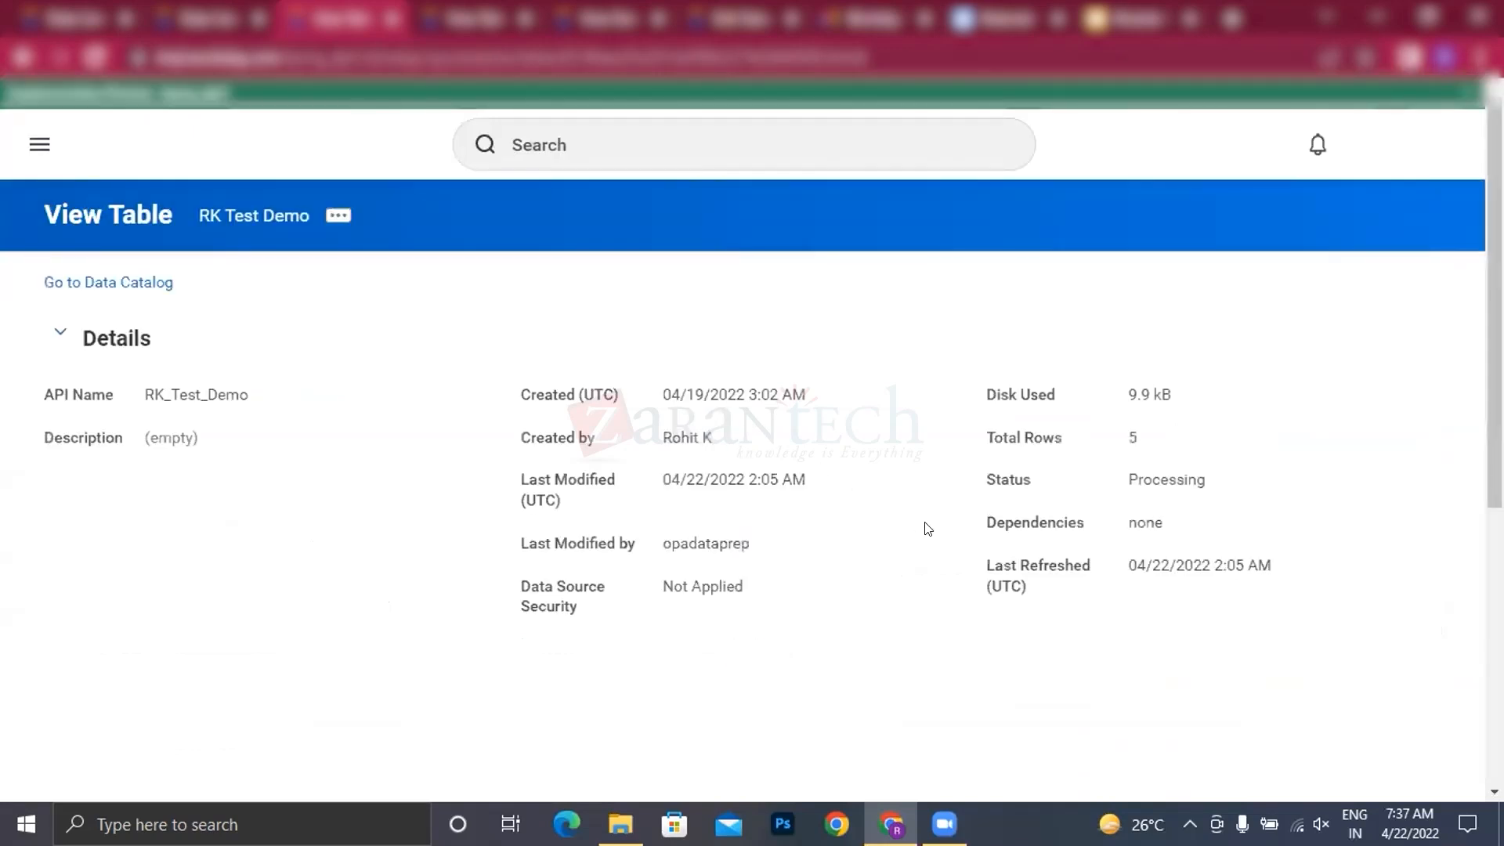
scroll(932, 537, down, 4)
click(1199, 484)
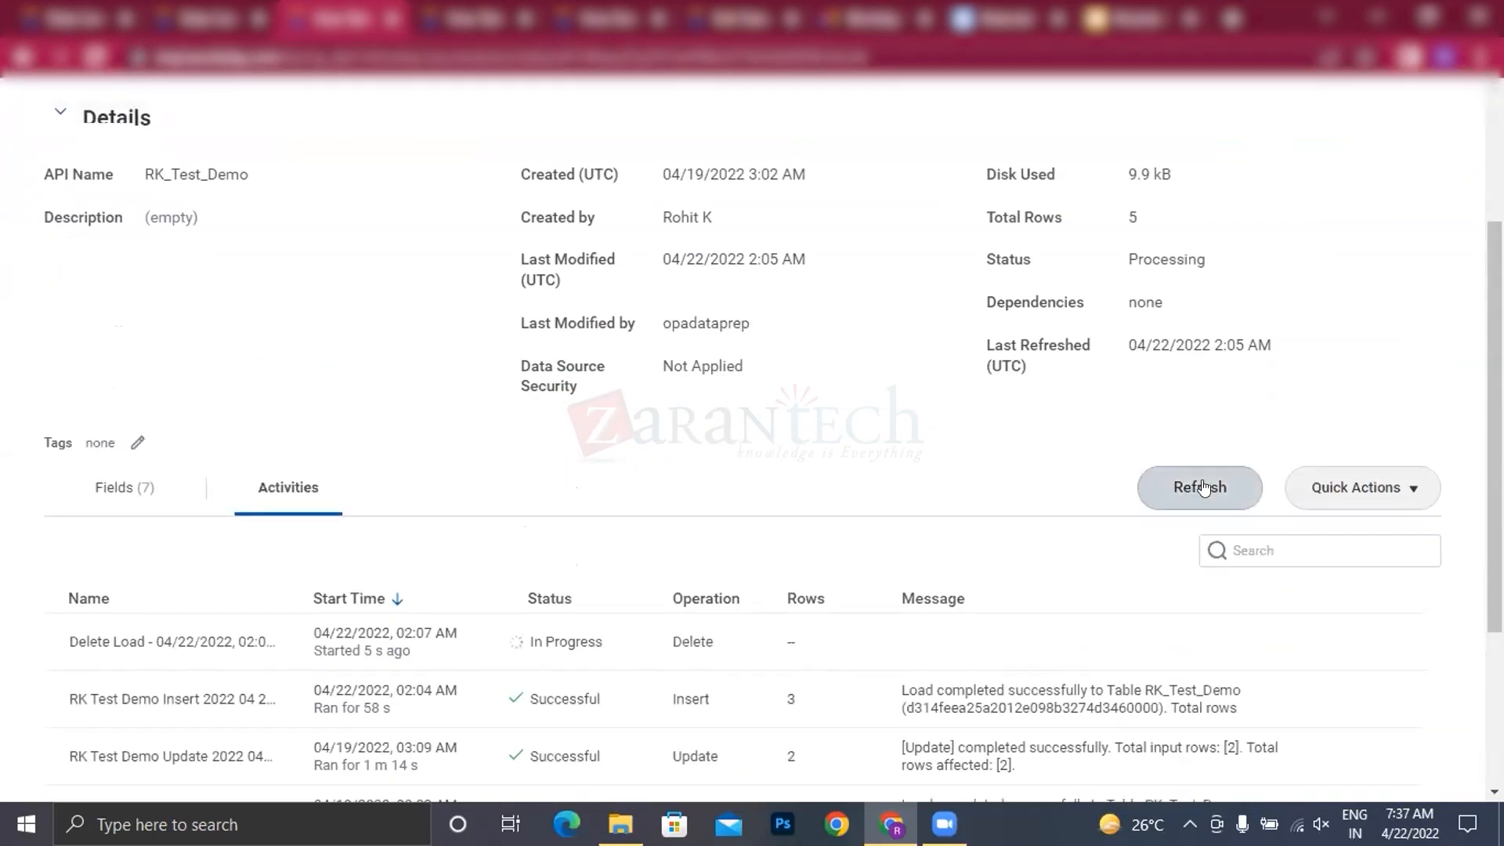
scroll(919, 508, down, 3)
scroll(922, 513, up, 6)
scroll(924, 517, down, 3)
scroll(868, 540, down, 1)
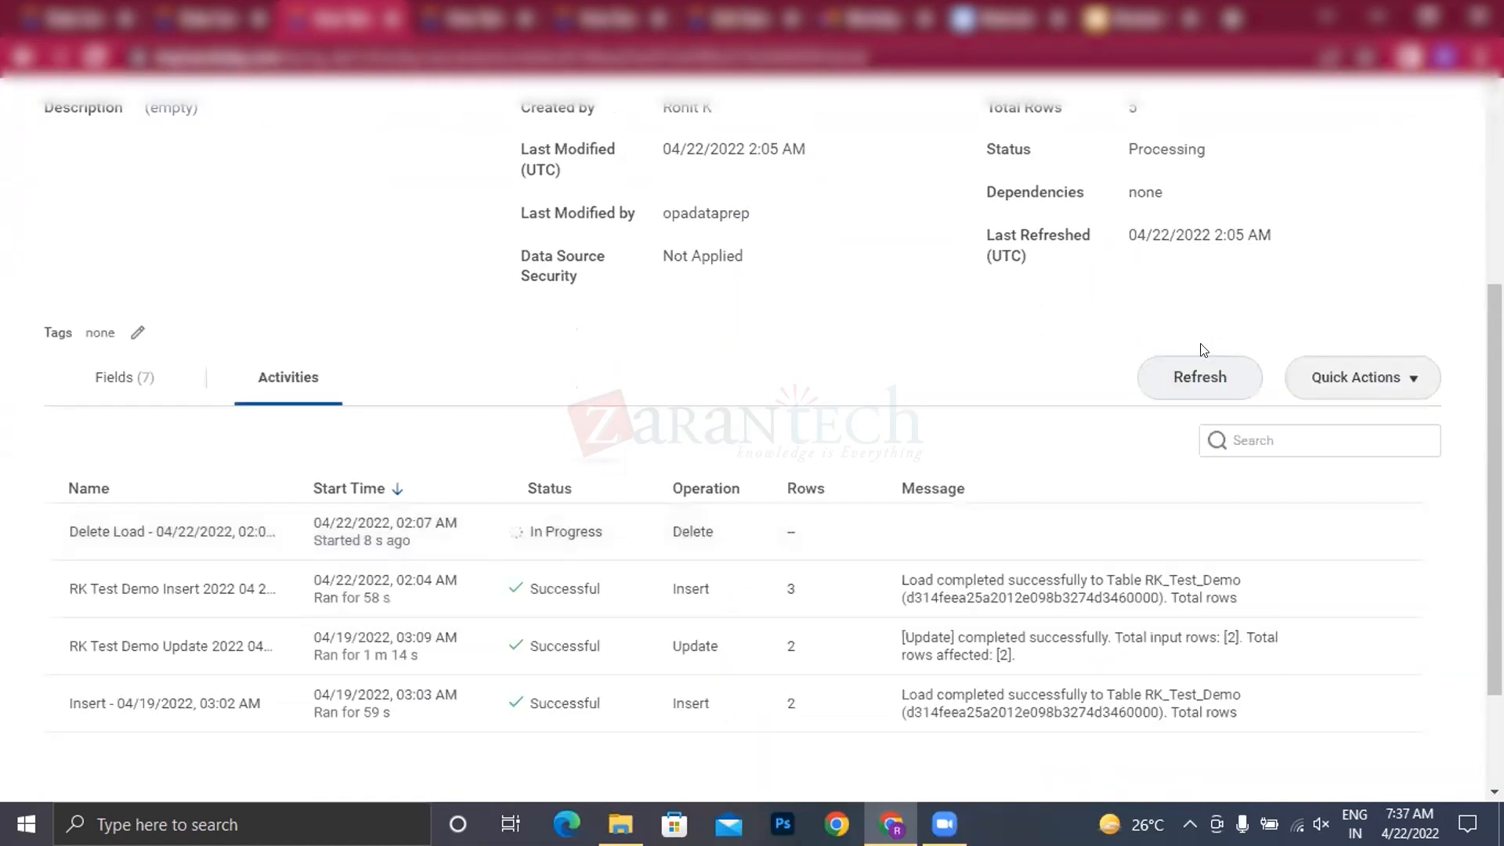
click(1206, 375)
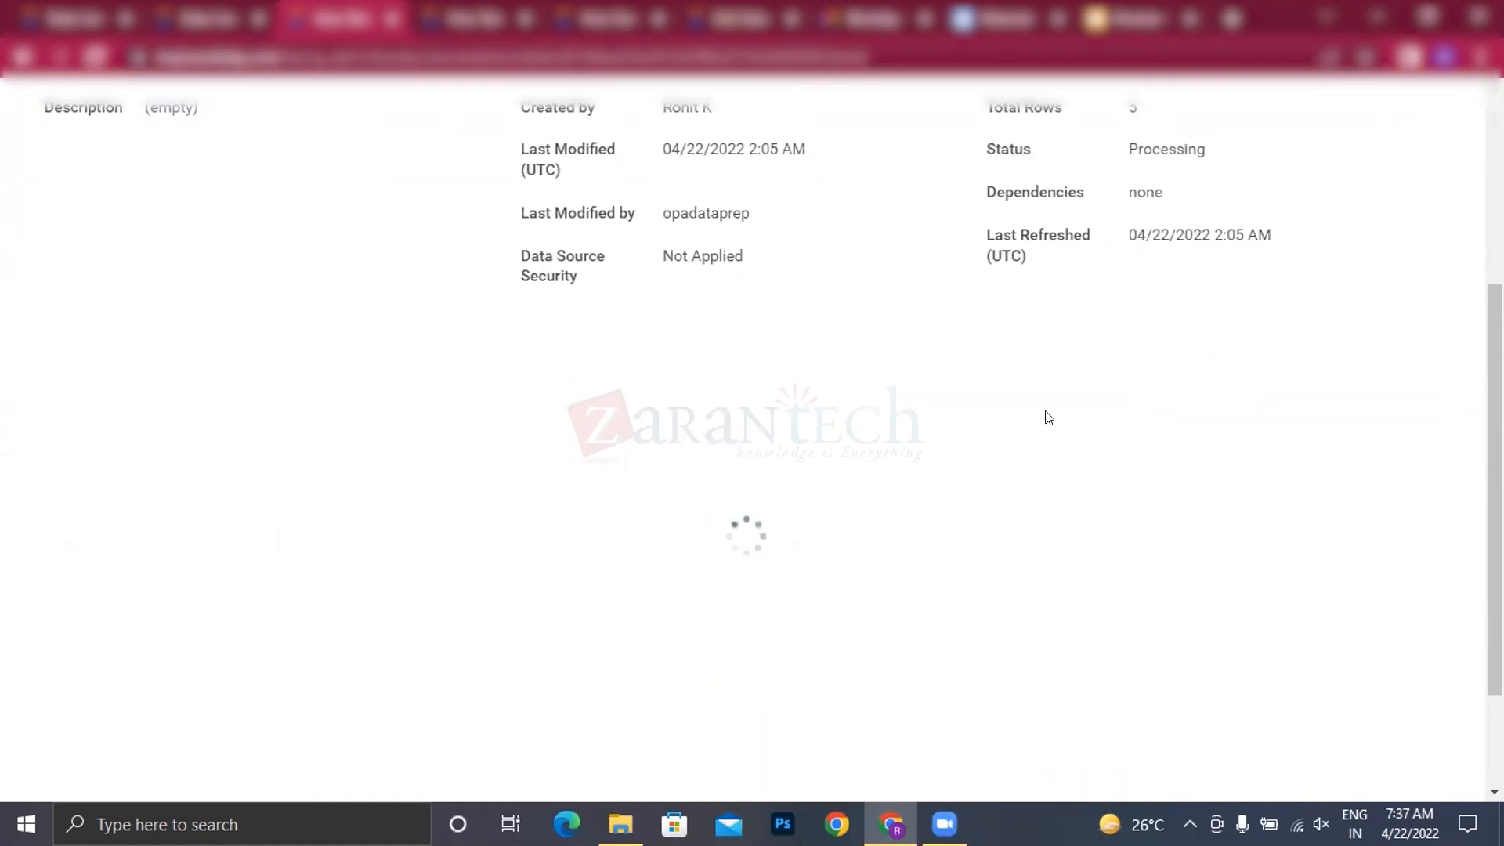
scroll(1049, 417, up, 5)
scroll(799, 402, down, 3)
scroll(788, 526, down, 3)
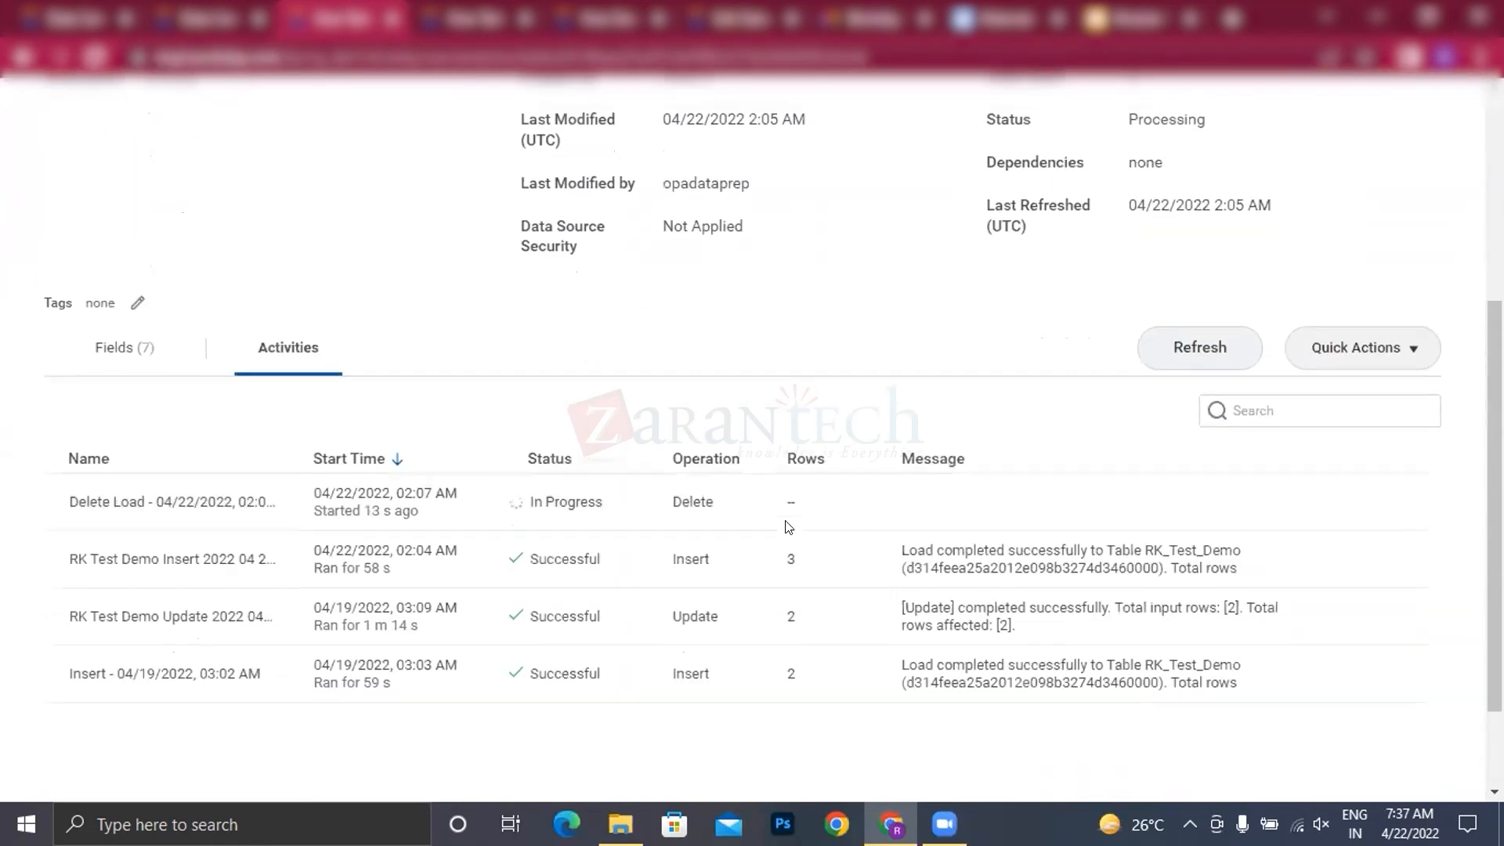
click(1201, 265)
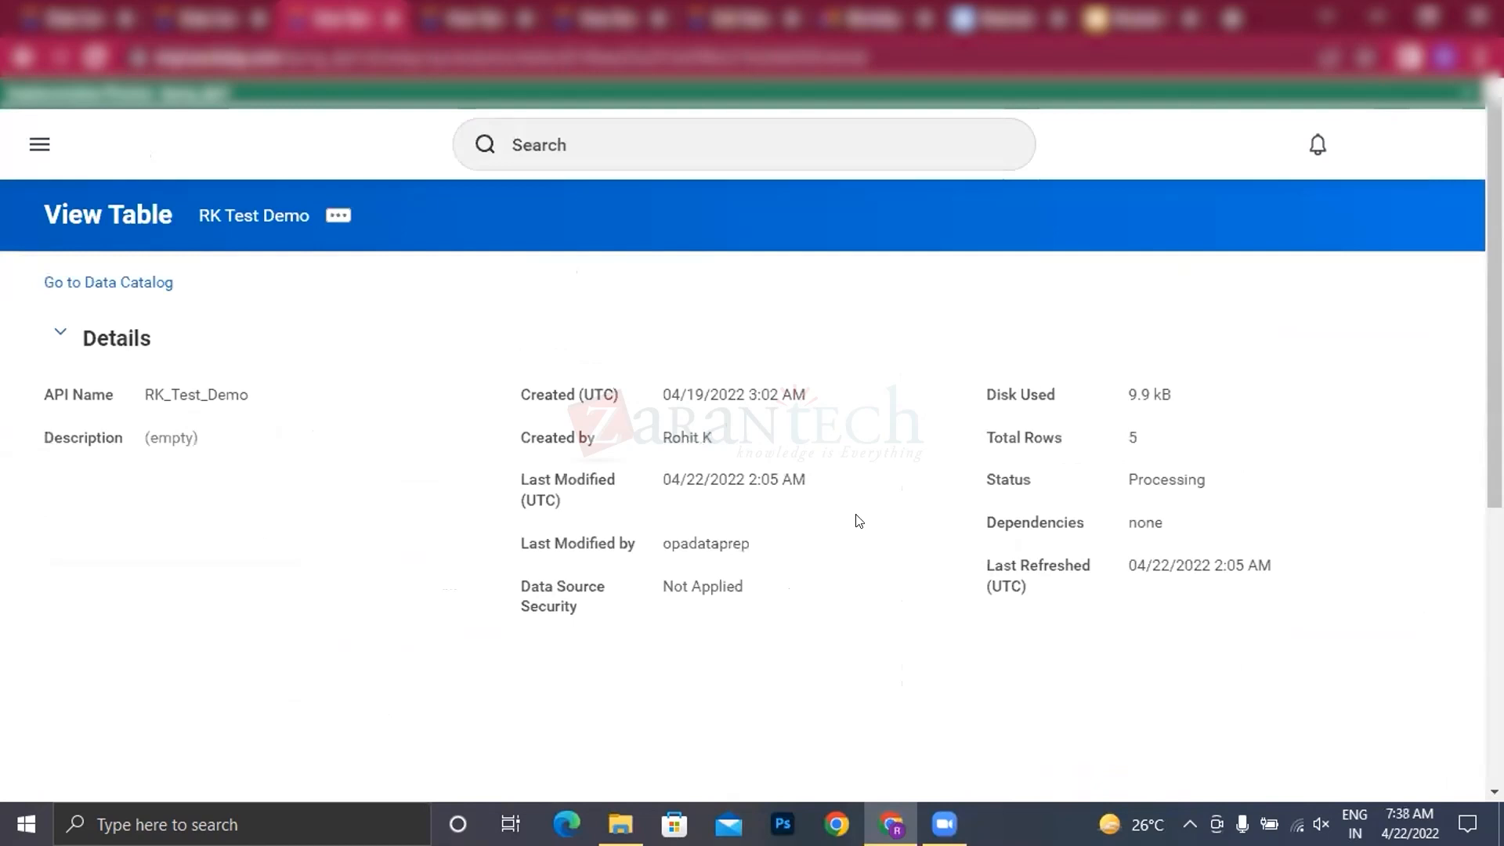
scroll(857, 520, down, 4)
click(1190, 377)
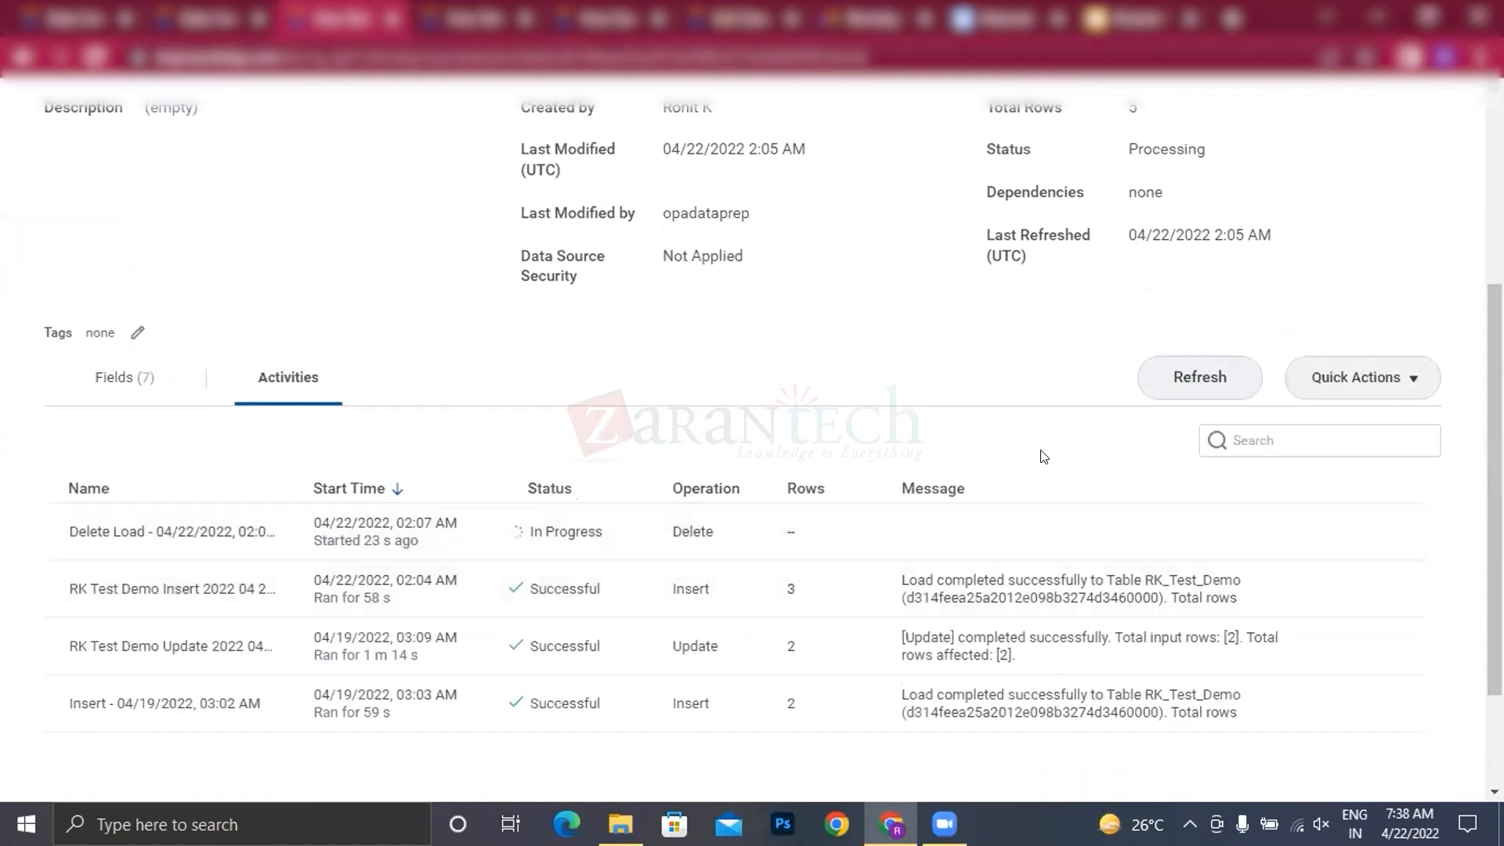
click(1213, 377)
scroll(548, 544, down, 4)
click(1186, 383)
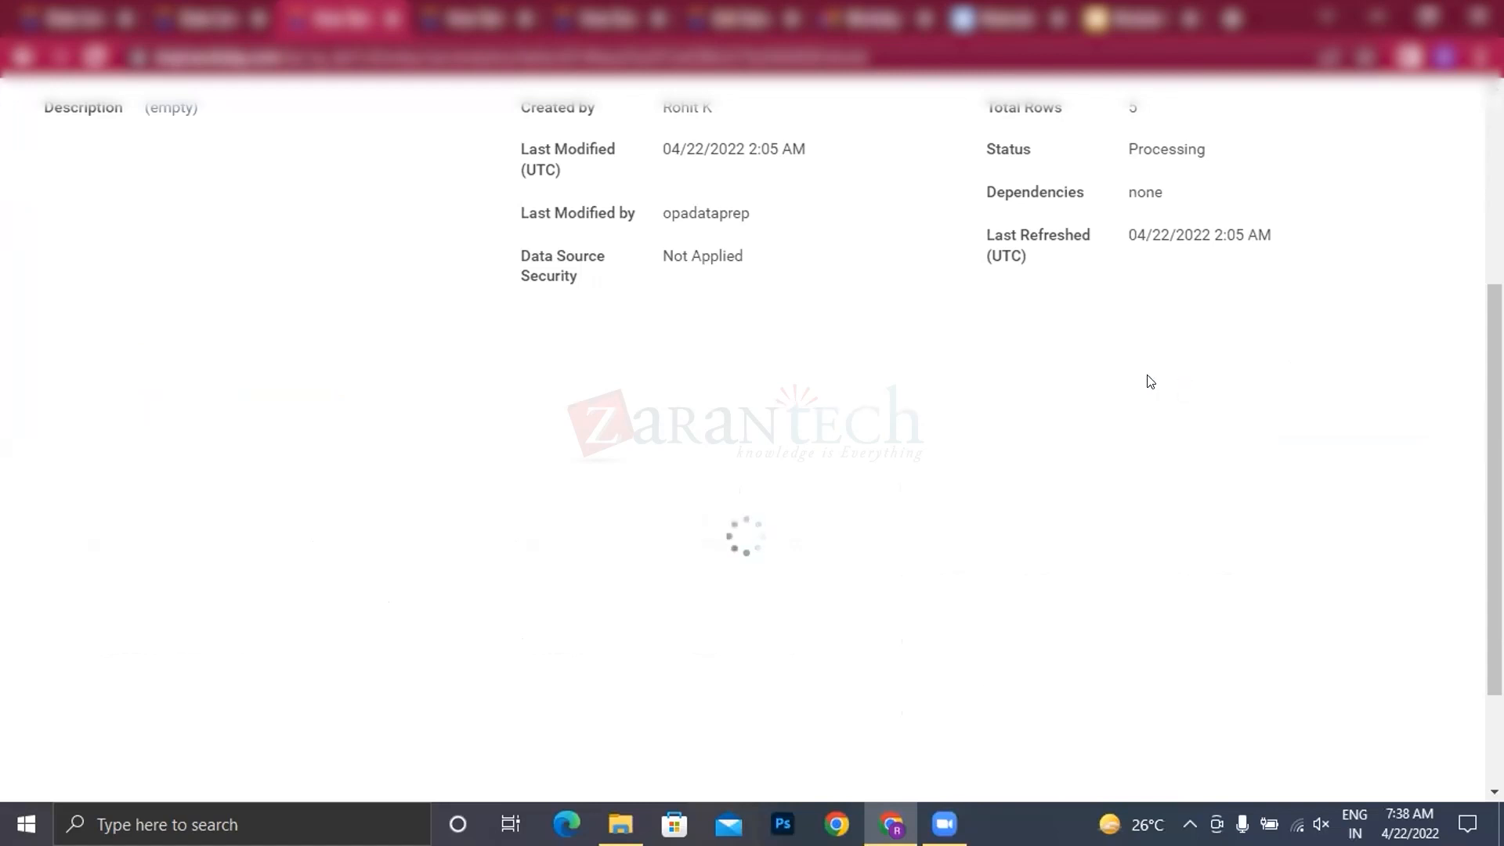
scroll(618, 531, down, 4)
scroll(618, 559, down, 4)
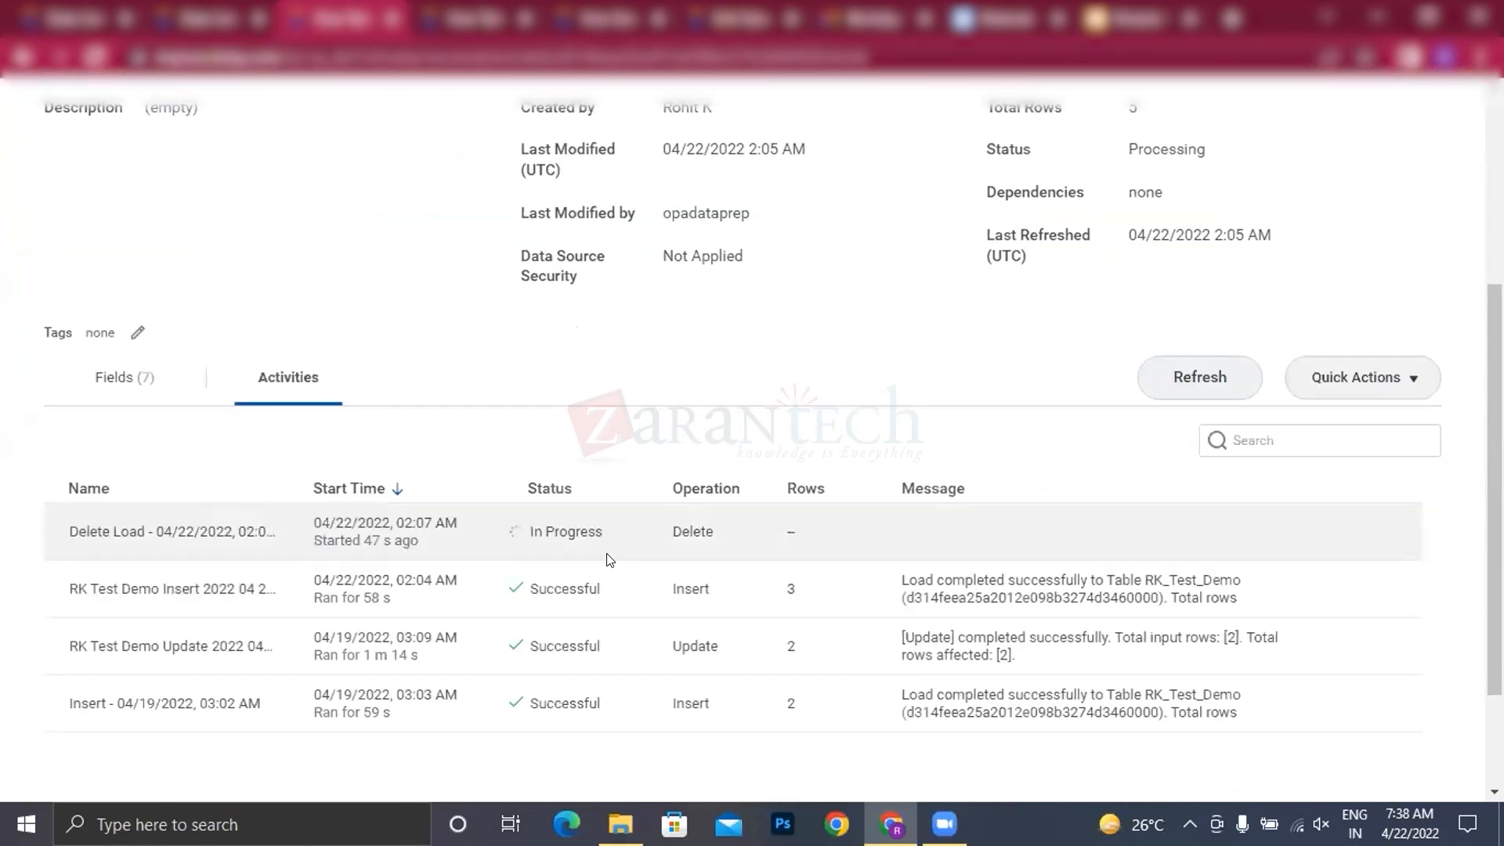
click(1222, 368)
scroll(799, 470, down, 5)
scroll(800, 470, down, 1)
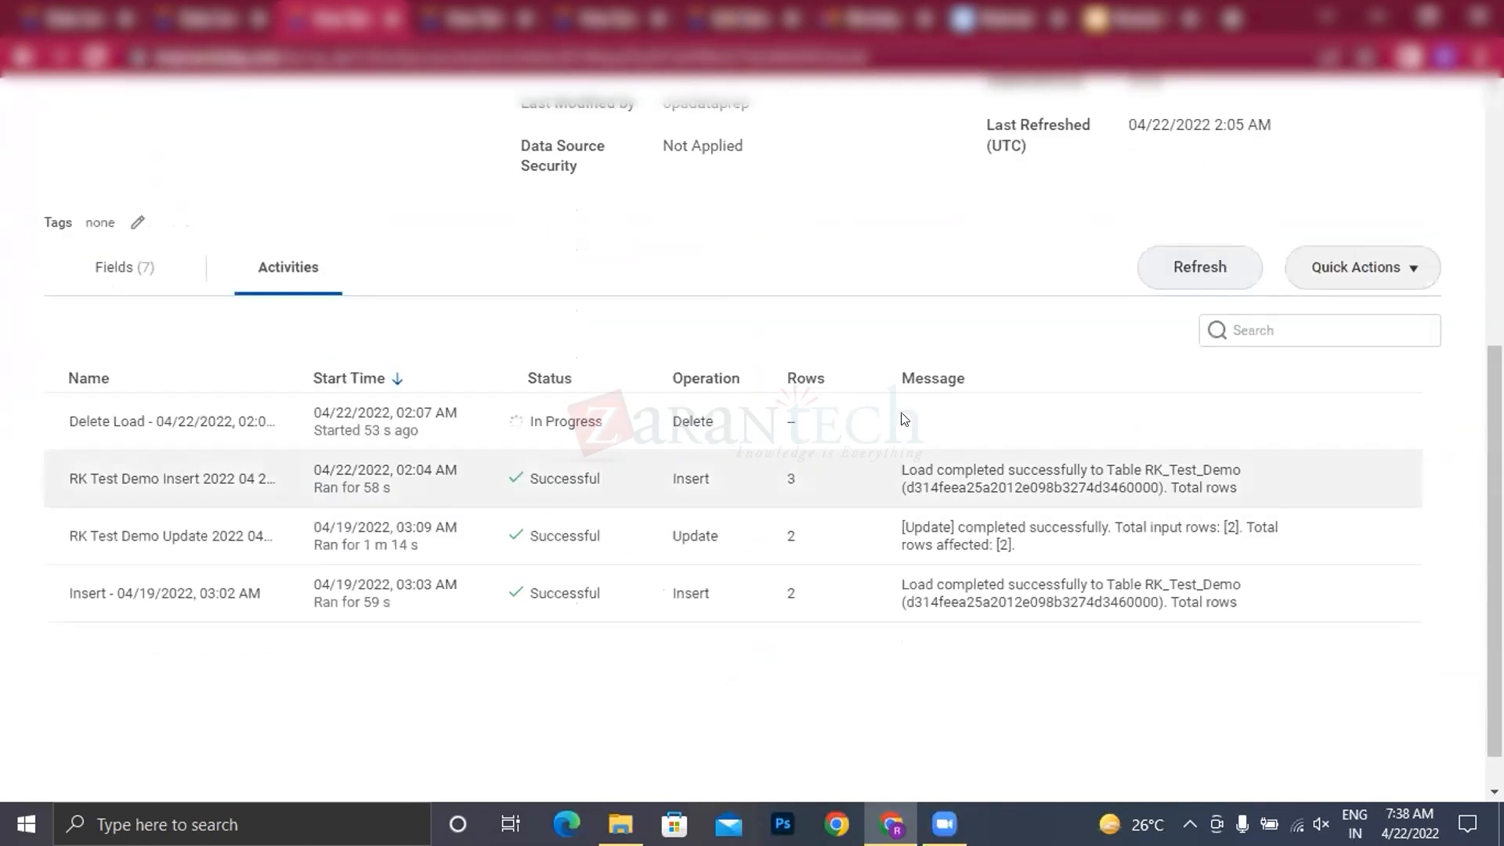
click(1160, 284)
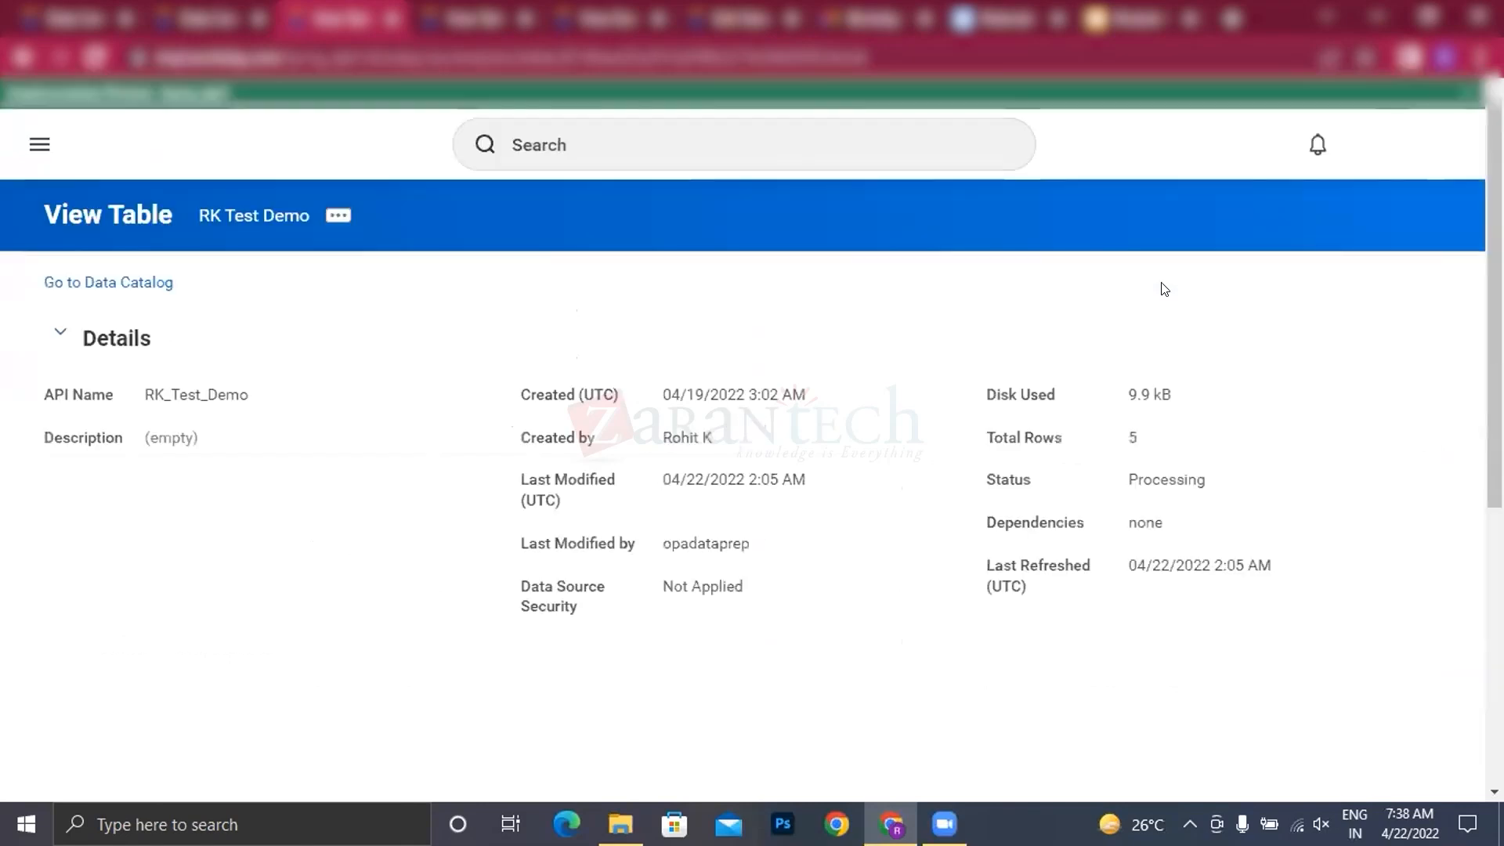
scroll(970, 467, down, 3)
scroll(944, 485, down, 1)
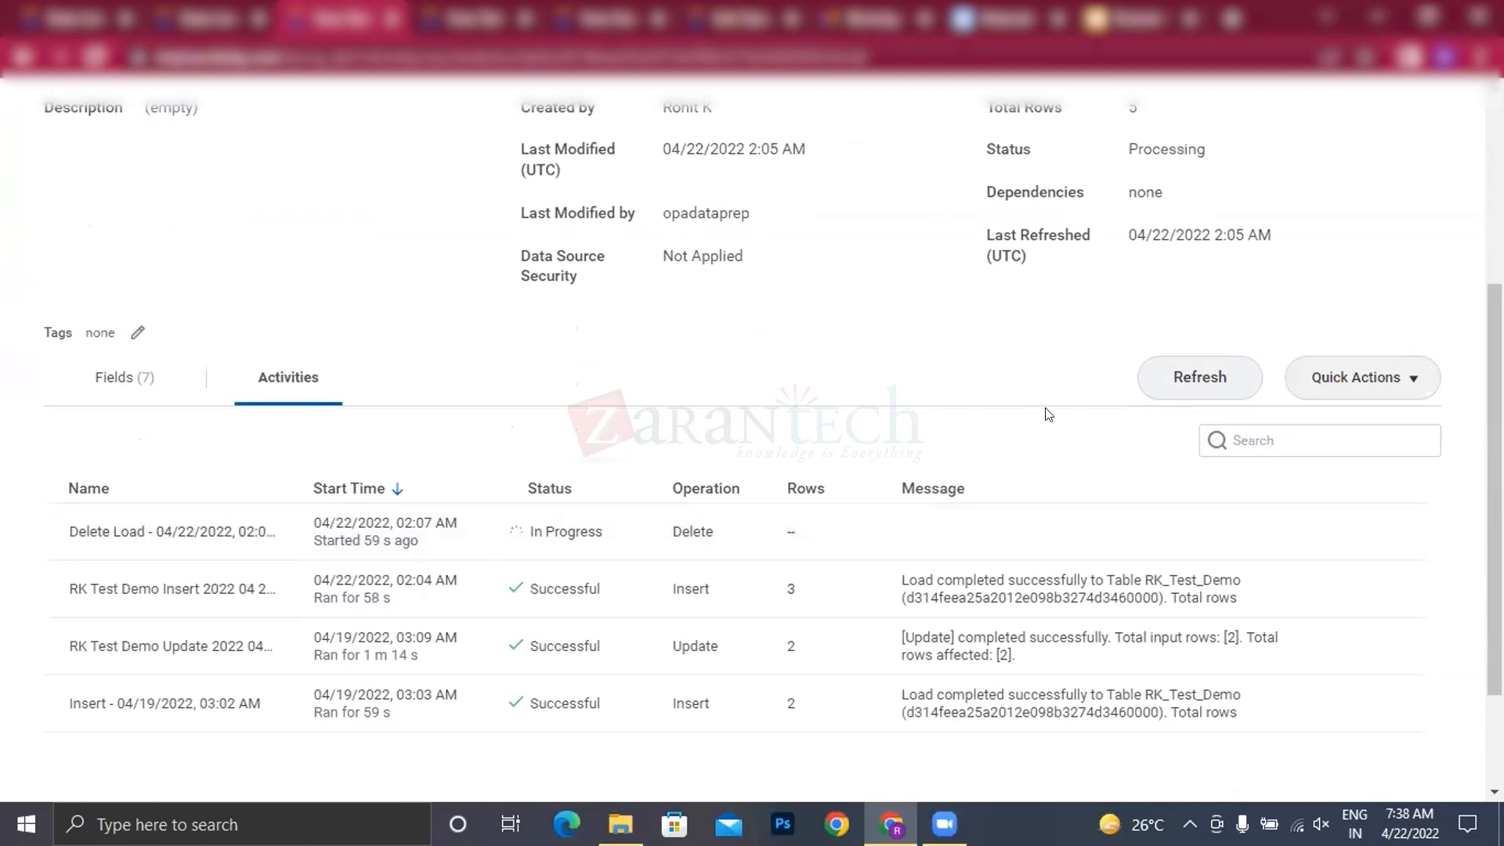
click(1196, 379)
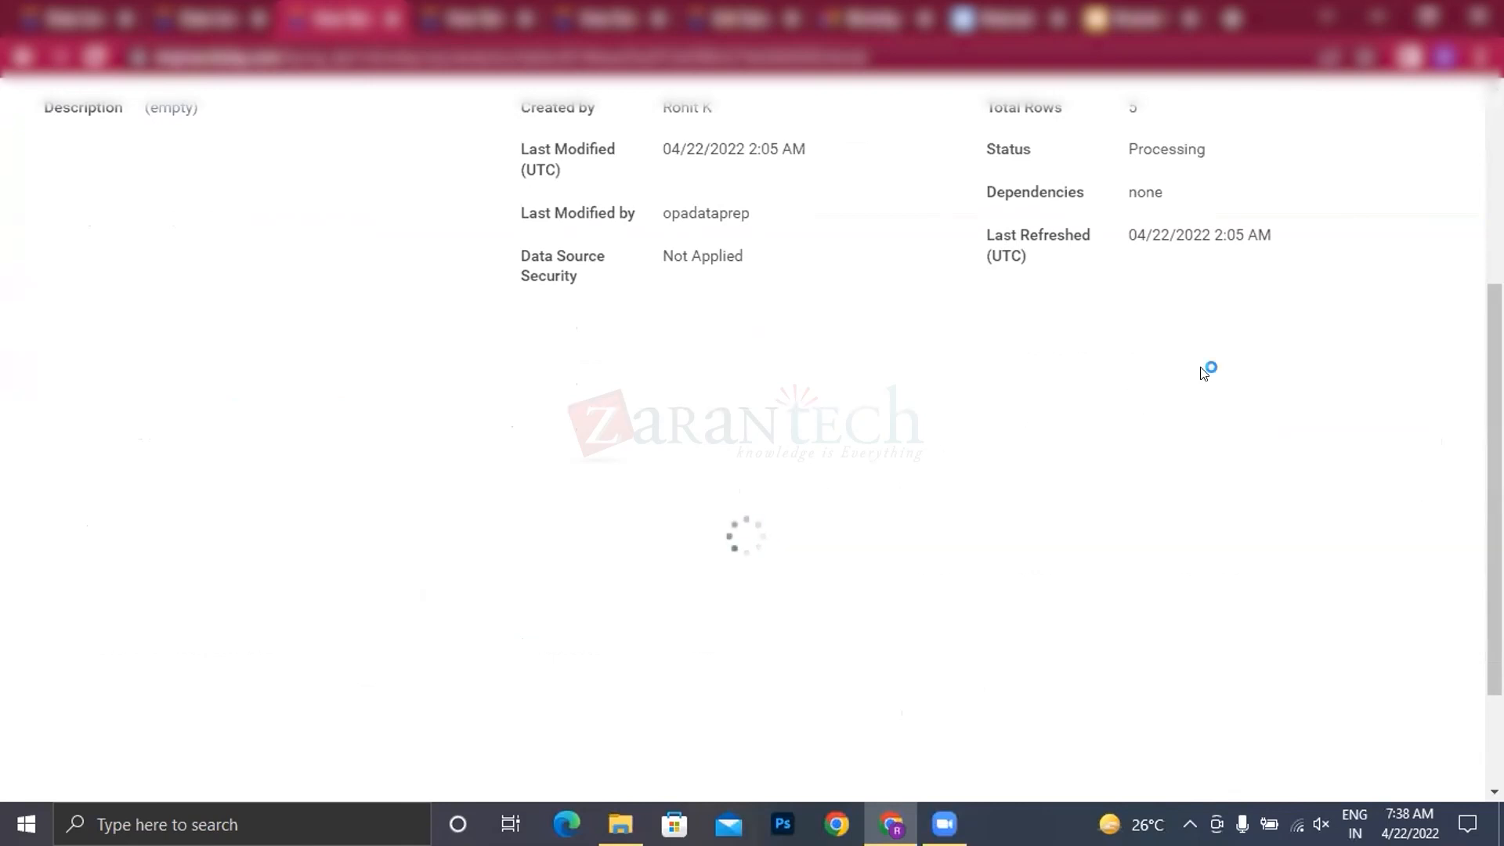
scroll(835, 456, down, 2)
scroll(820, 462, down, 3)
scroll(820, 466, down, 2)
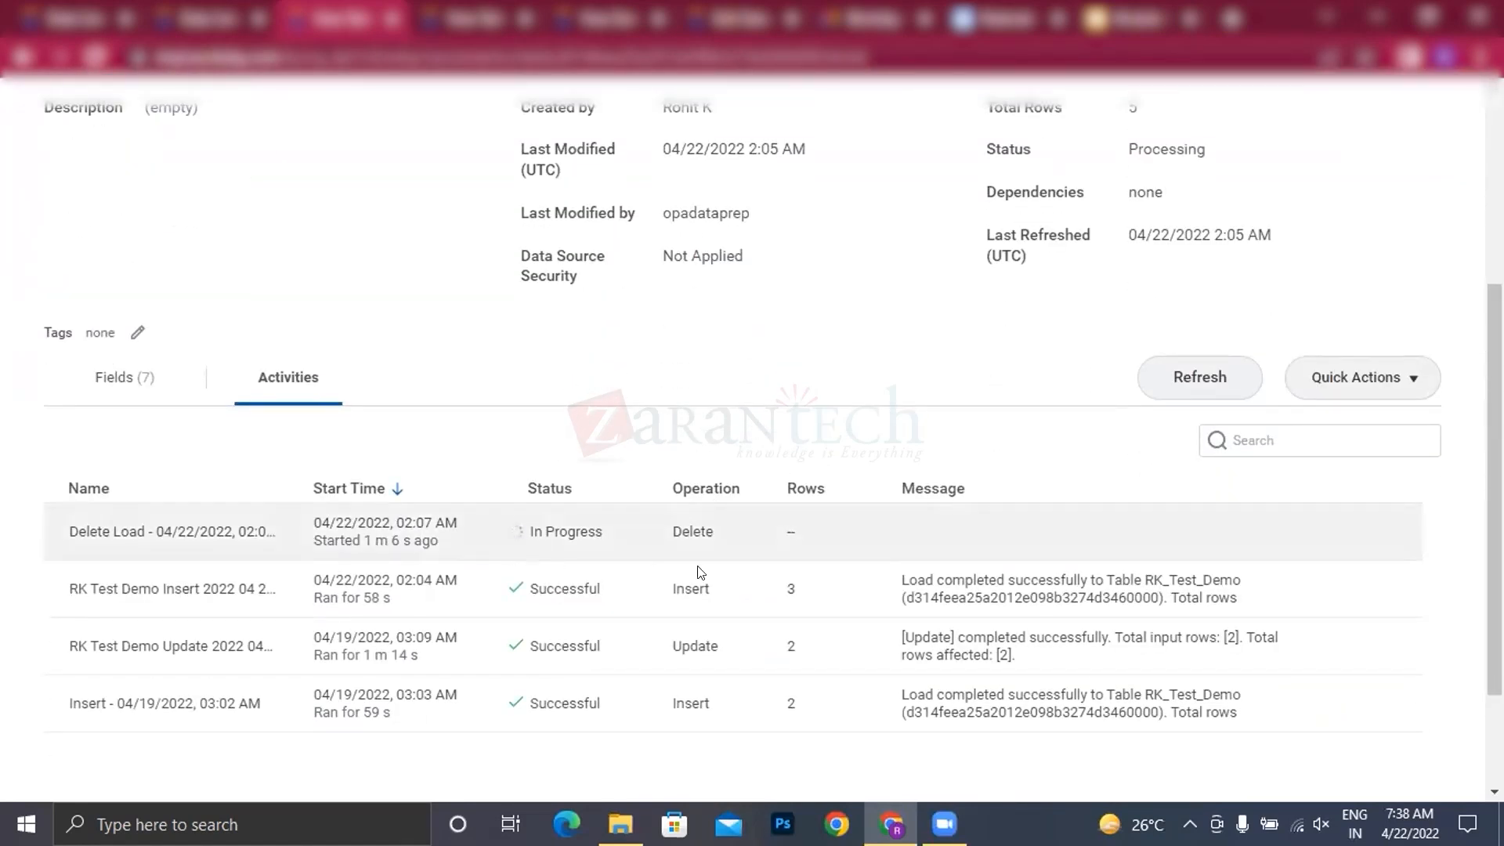
click(1199, 377)
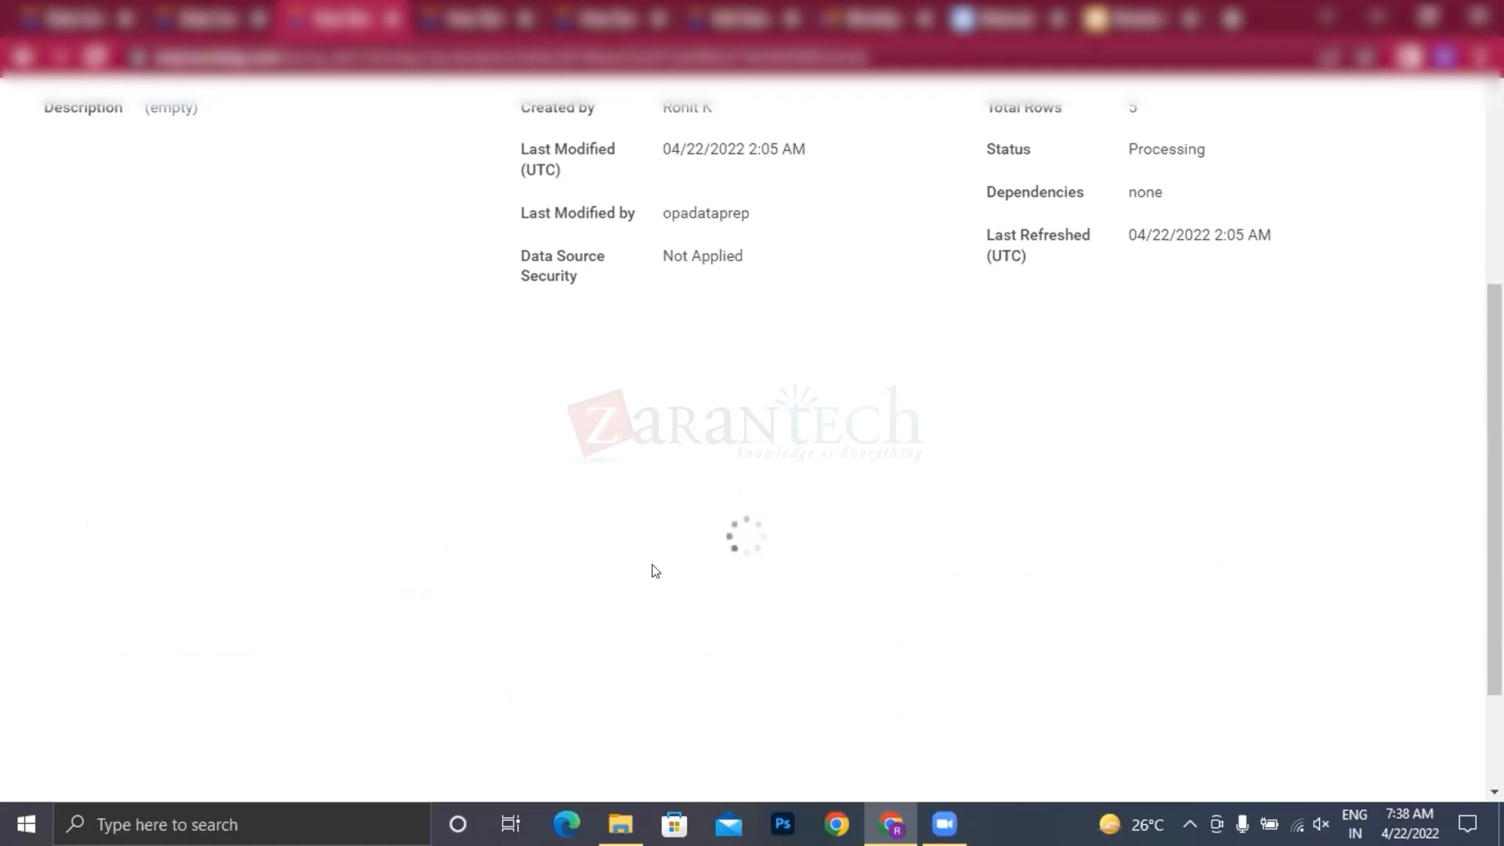
Step: Display RK Test Demo's fields as sample data rows to check the table's contents following the deletion
scroll(656, 563, down, 4)
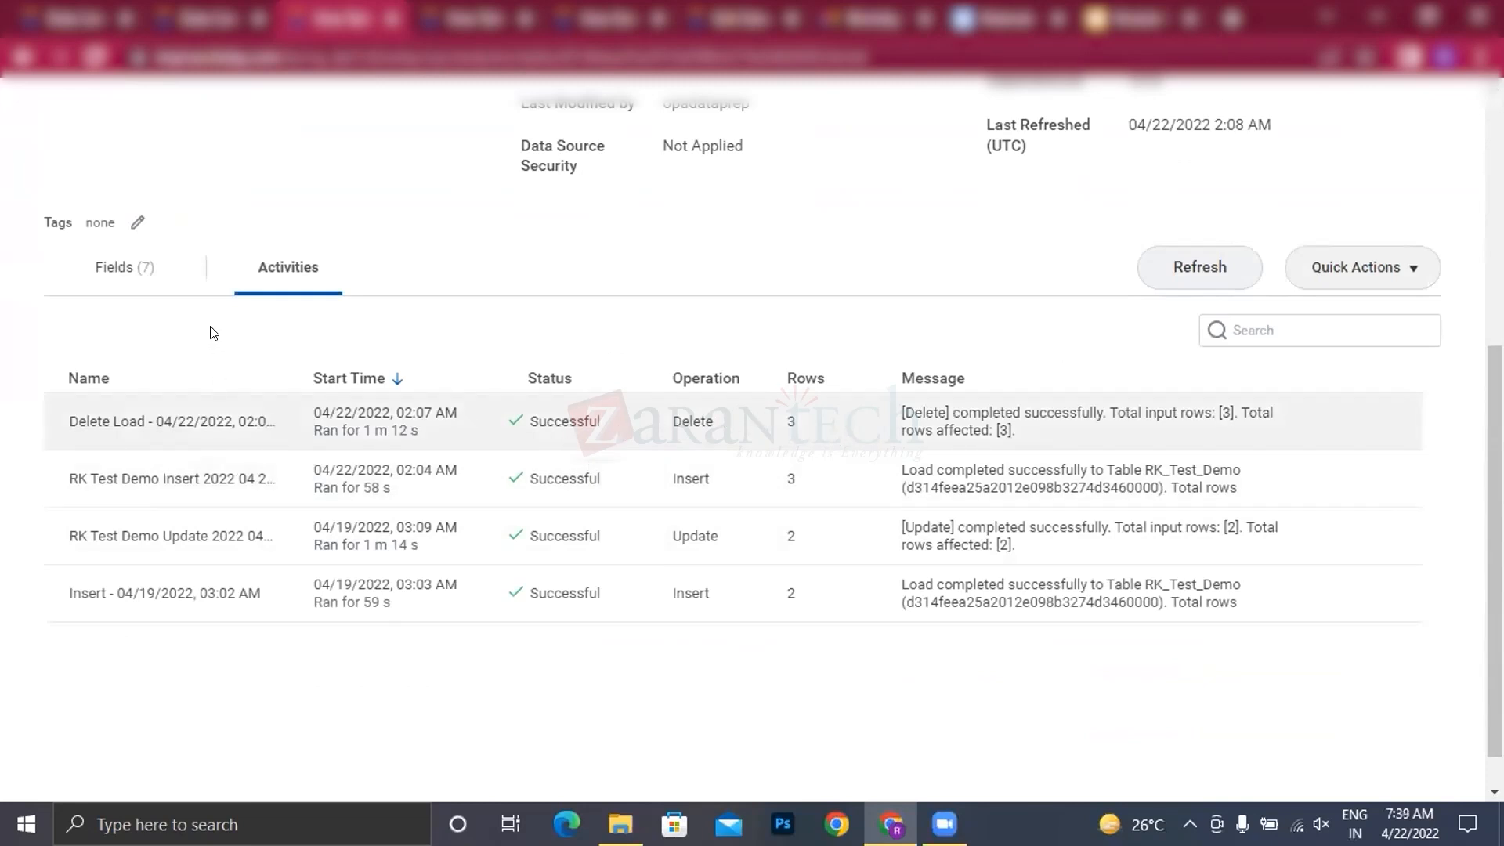
click(118, 270)
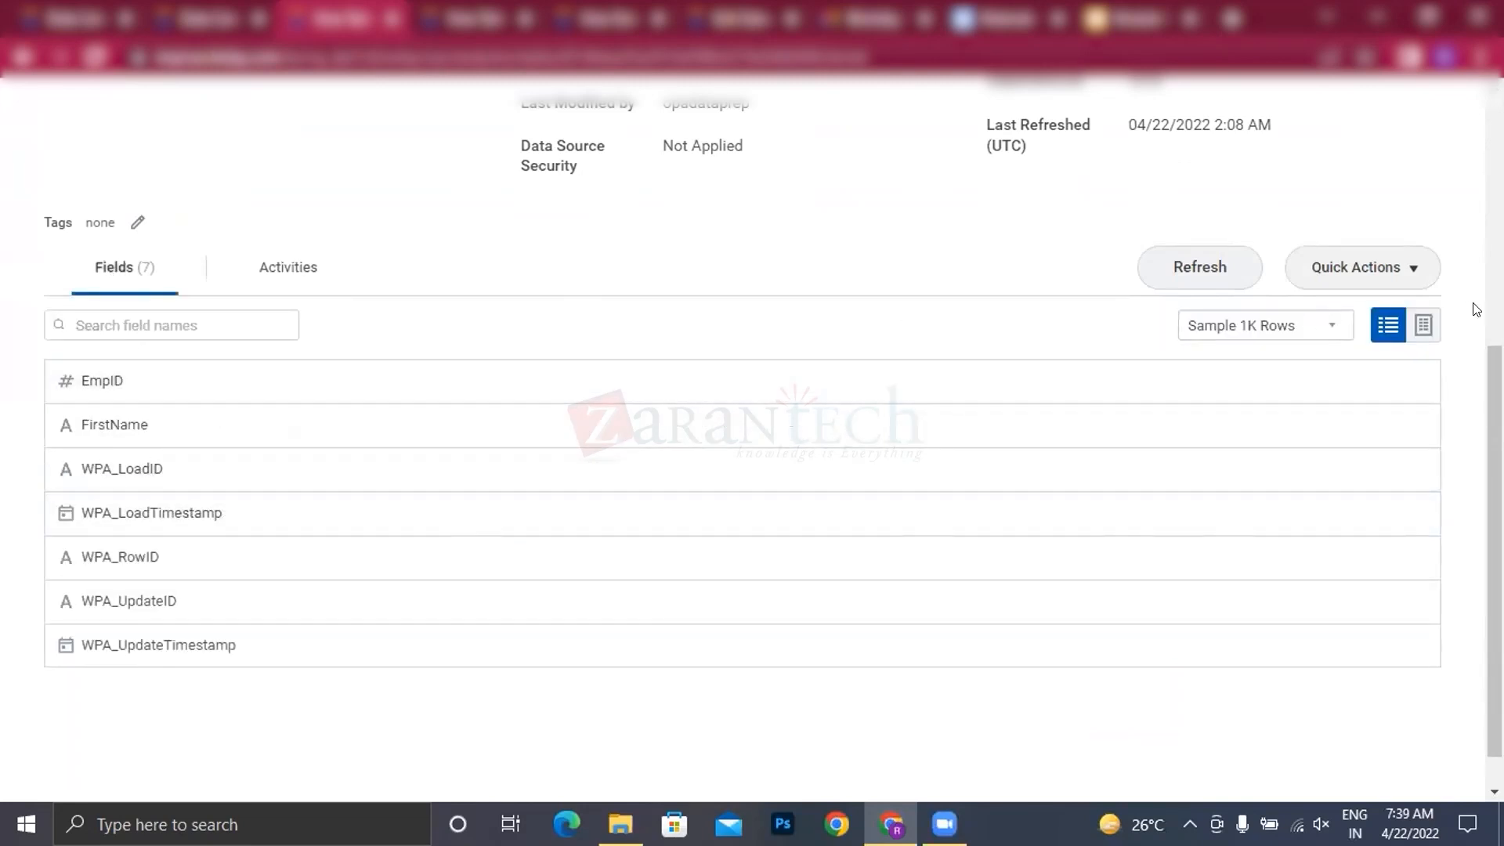
click(1425, 326)
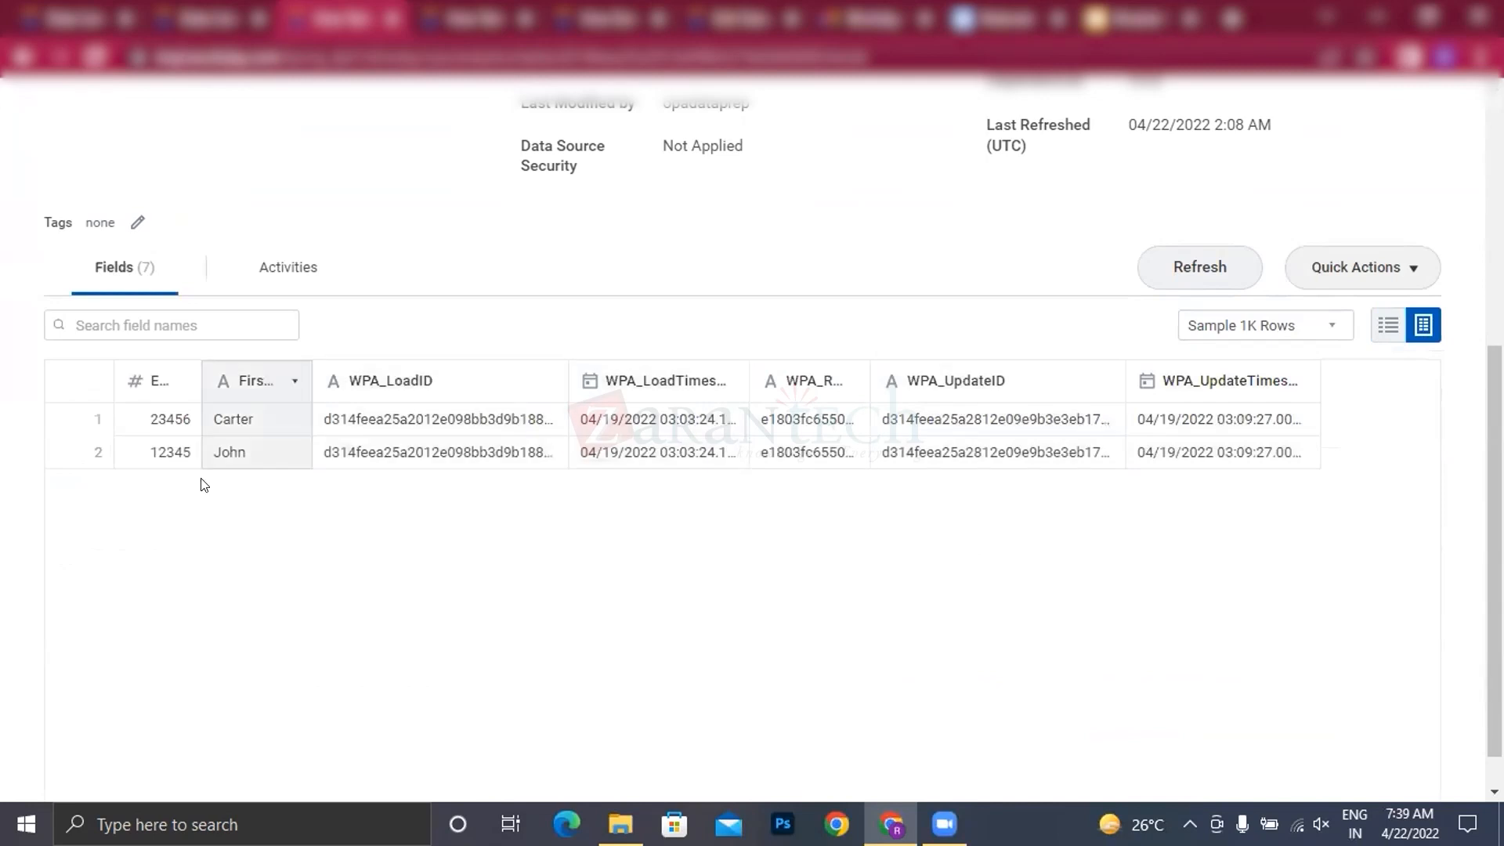
Step: Create a data change task for RK Test Demo with Test_Demo.txt from the Prism Analytics folder as its source file
scroll(262, 486, up, 1)
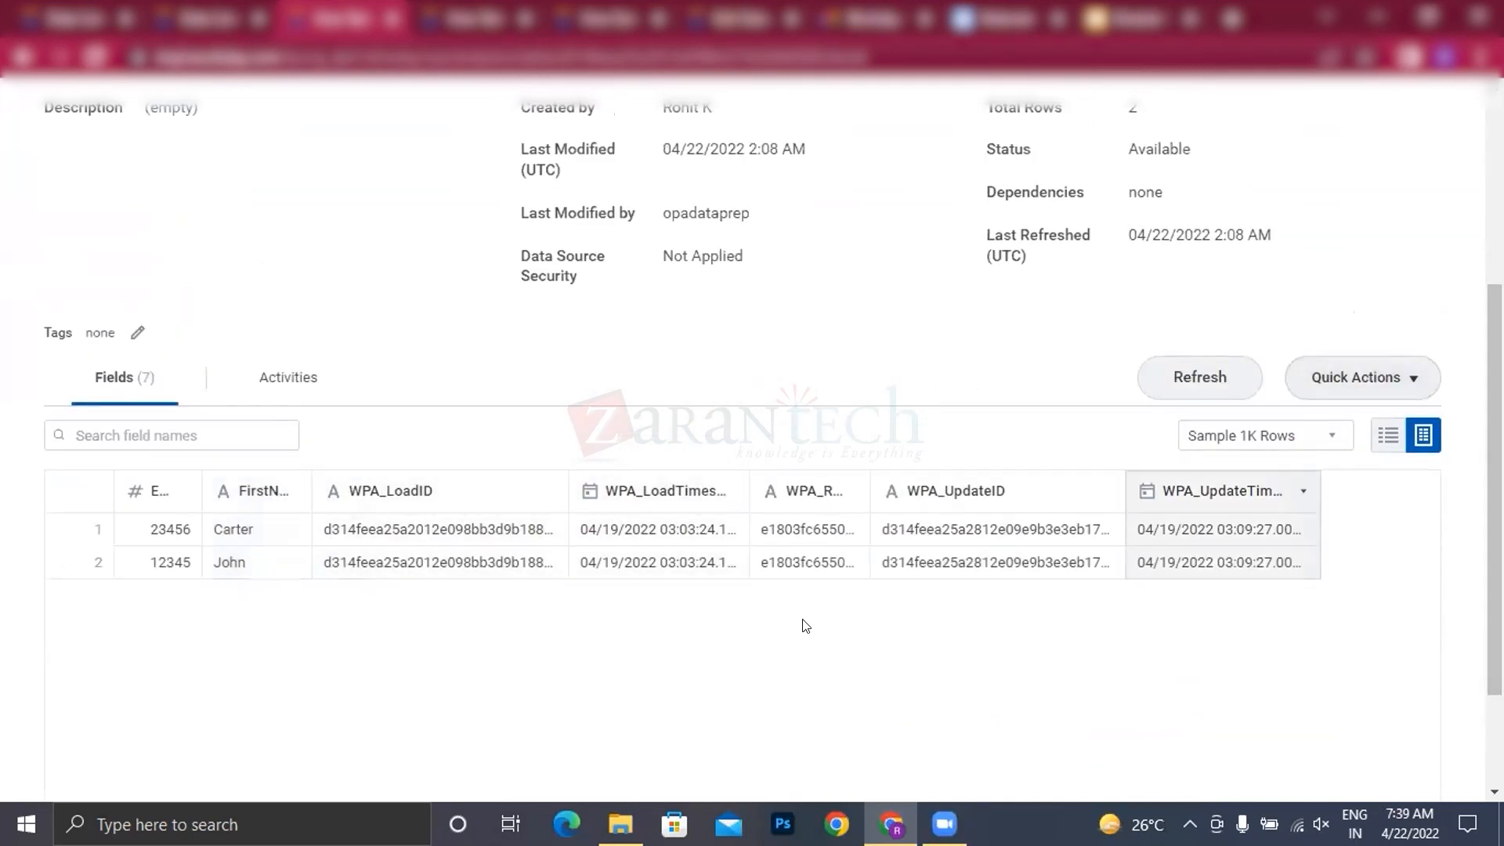
scroll(342, 256, up, 3)
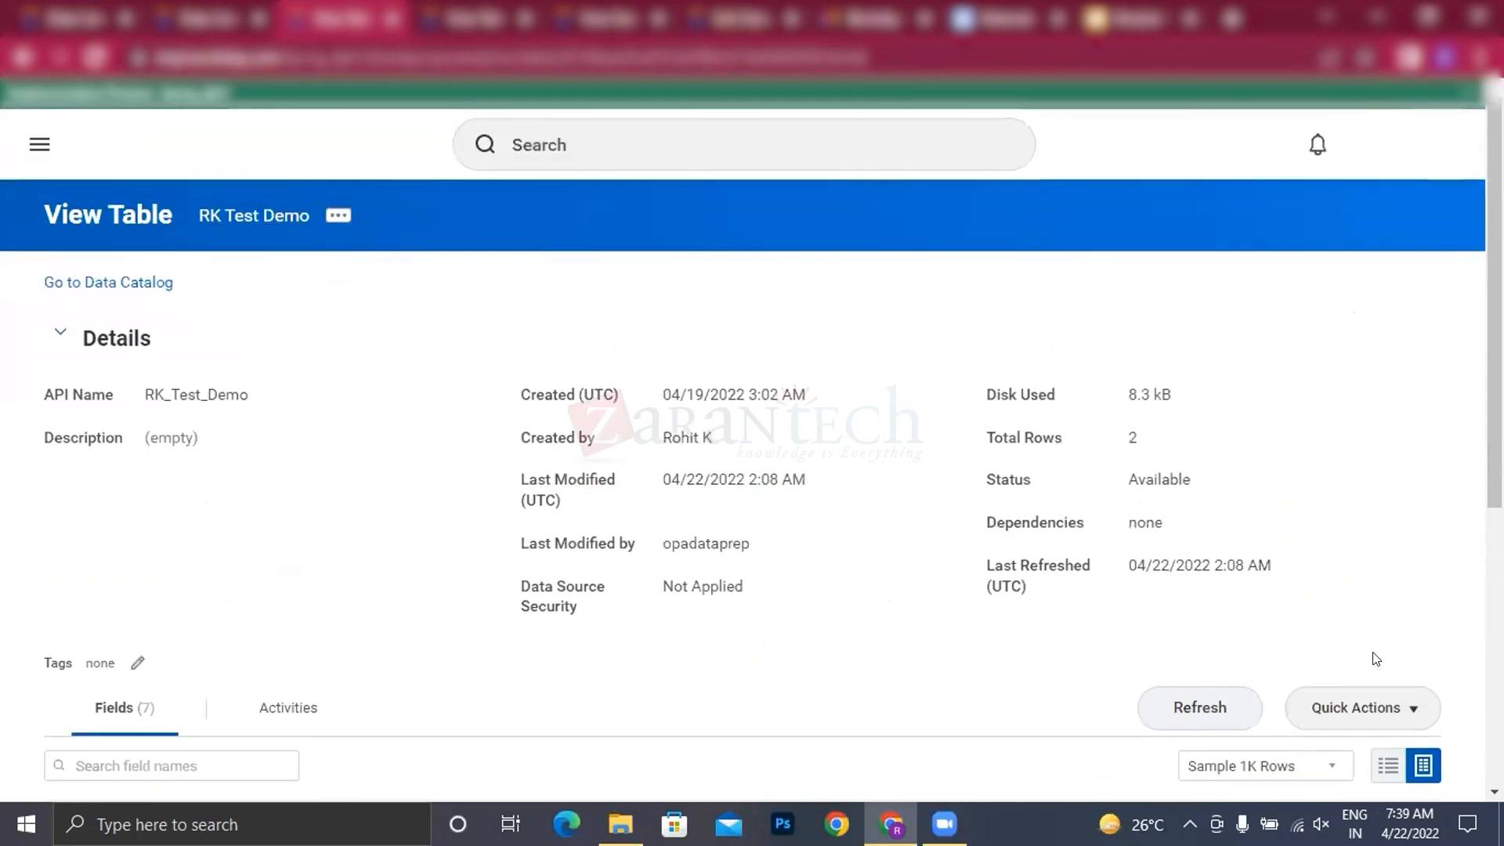
click(1402, 708)
scroll(1378, 627, down, 3)
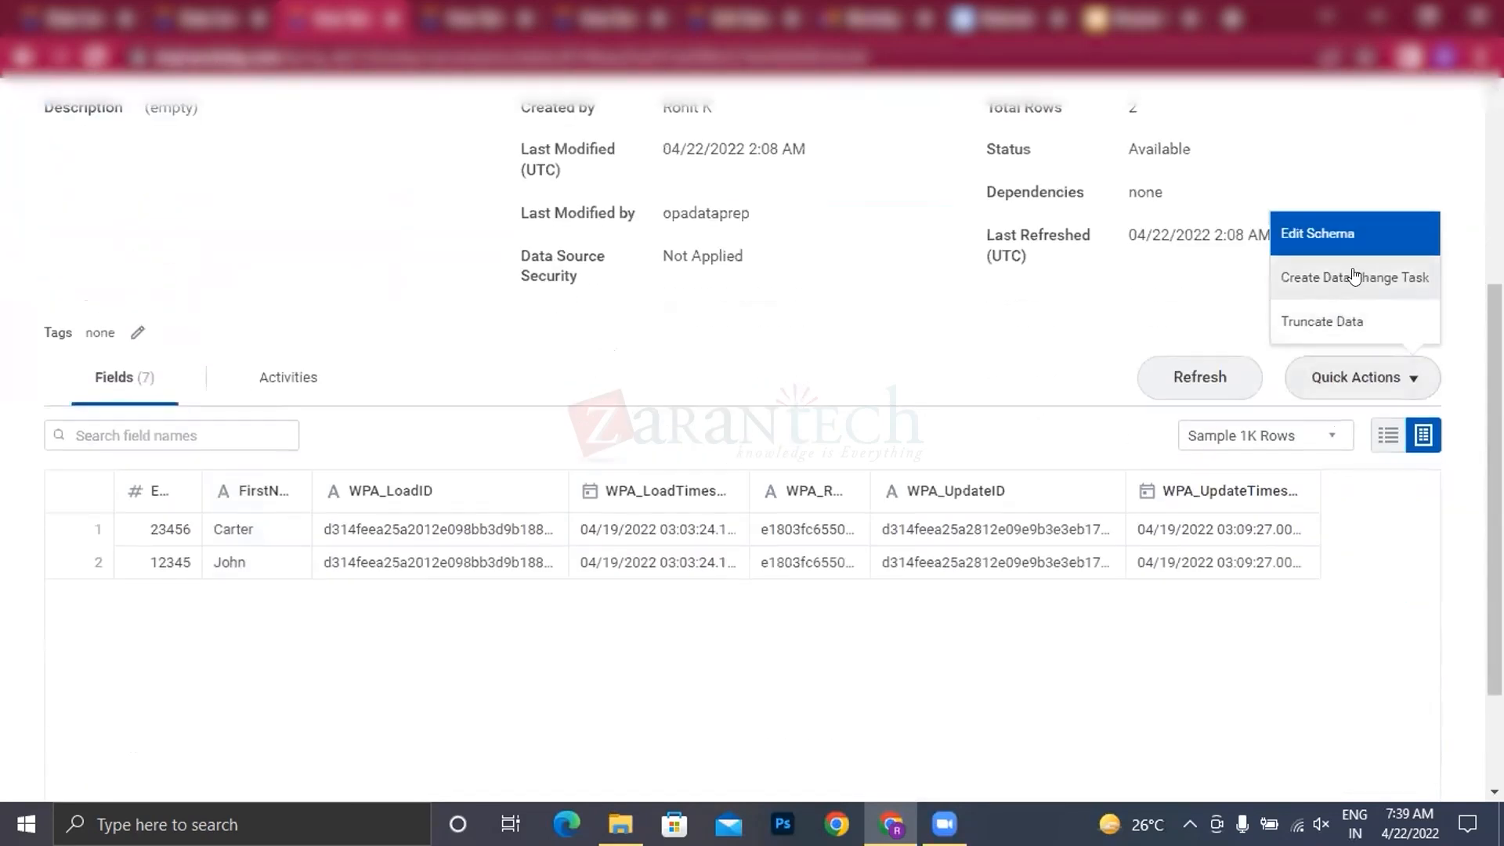
click(1367, 277)
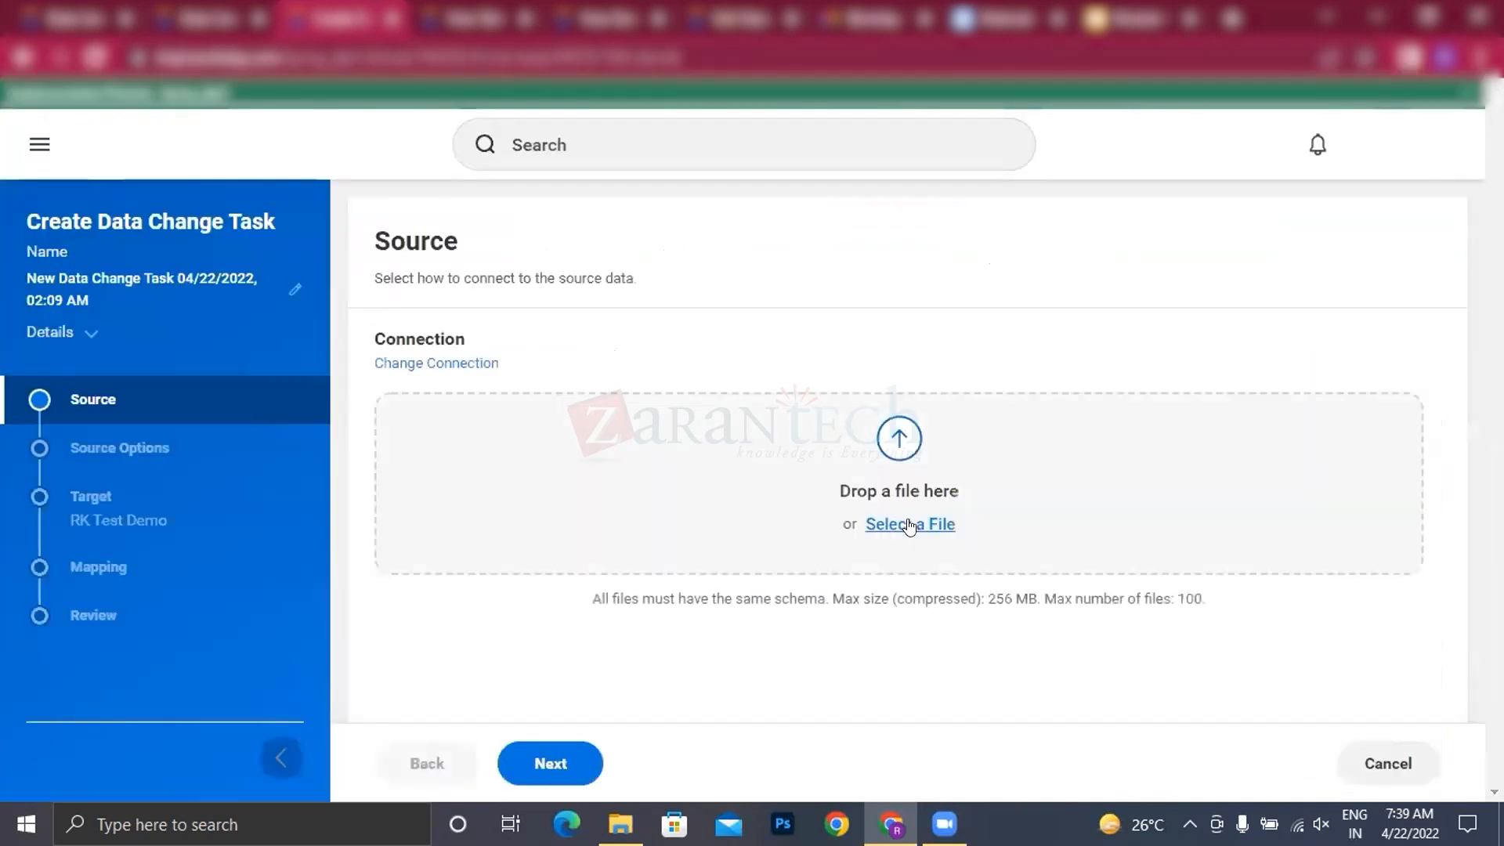
click(909, 524)
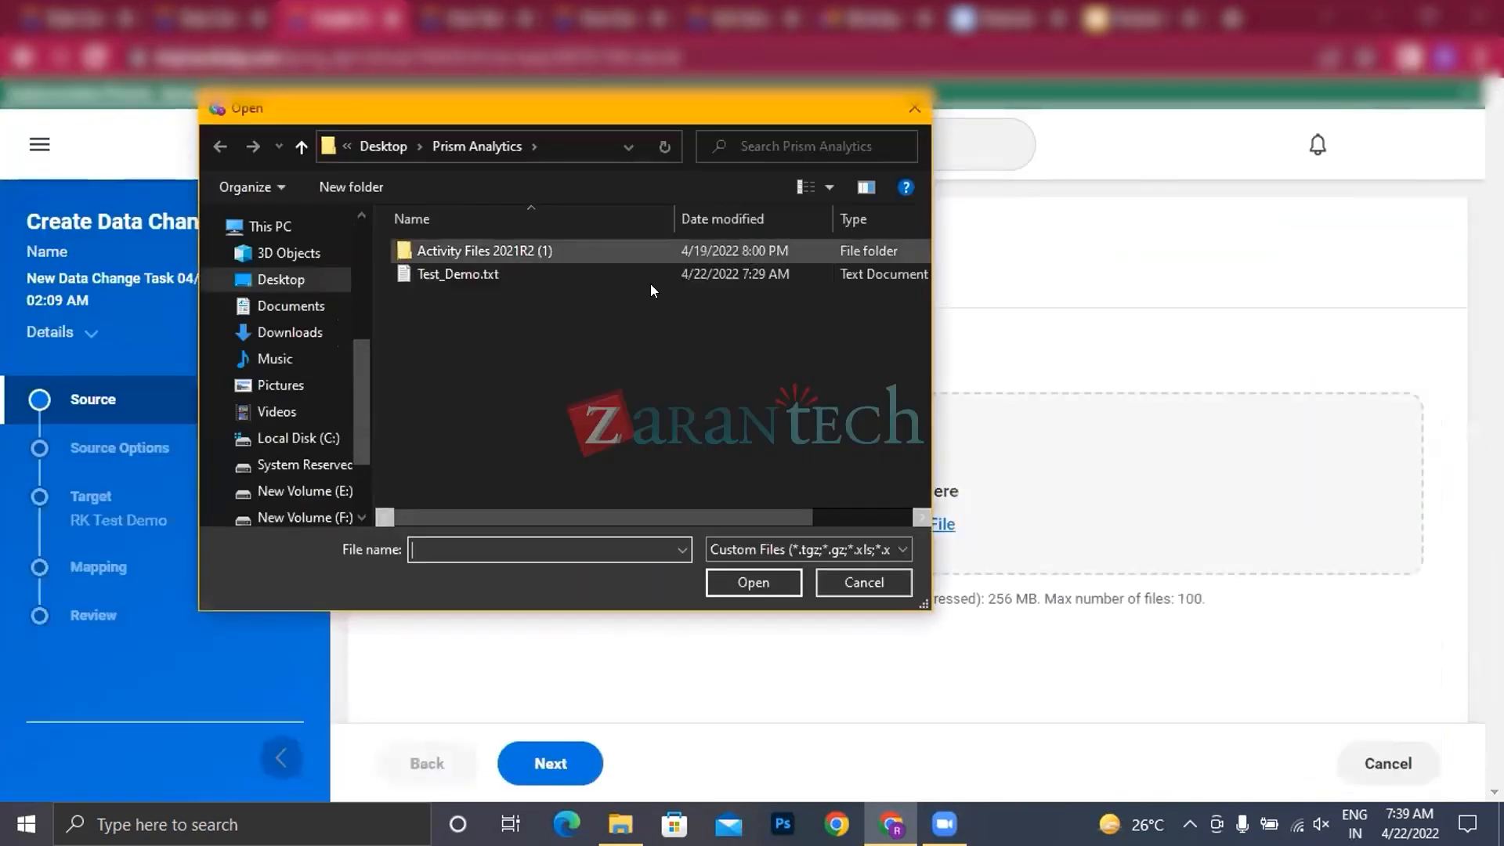
click(416, 271)
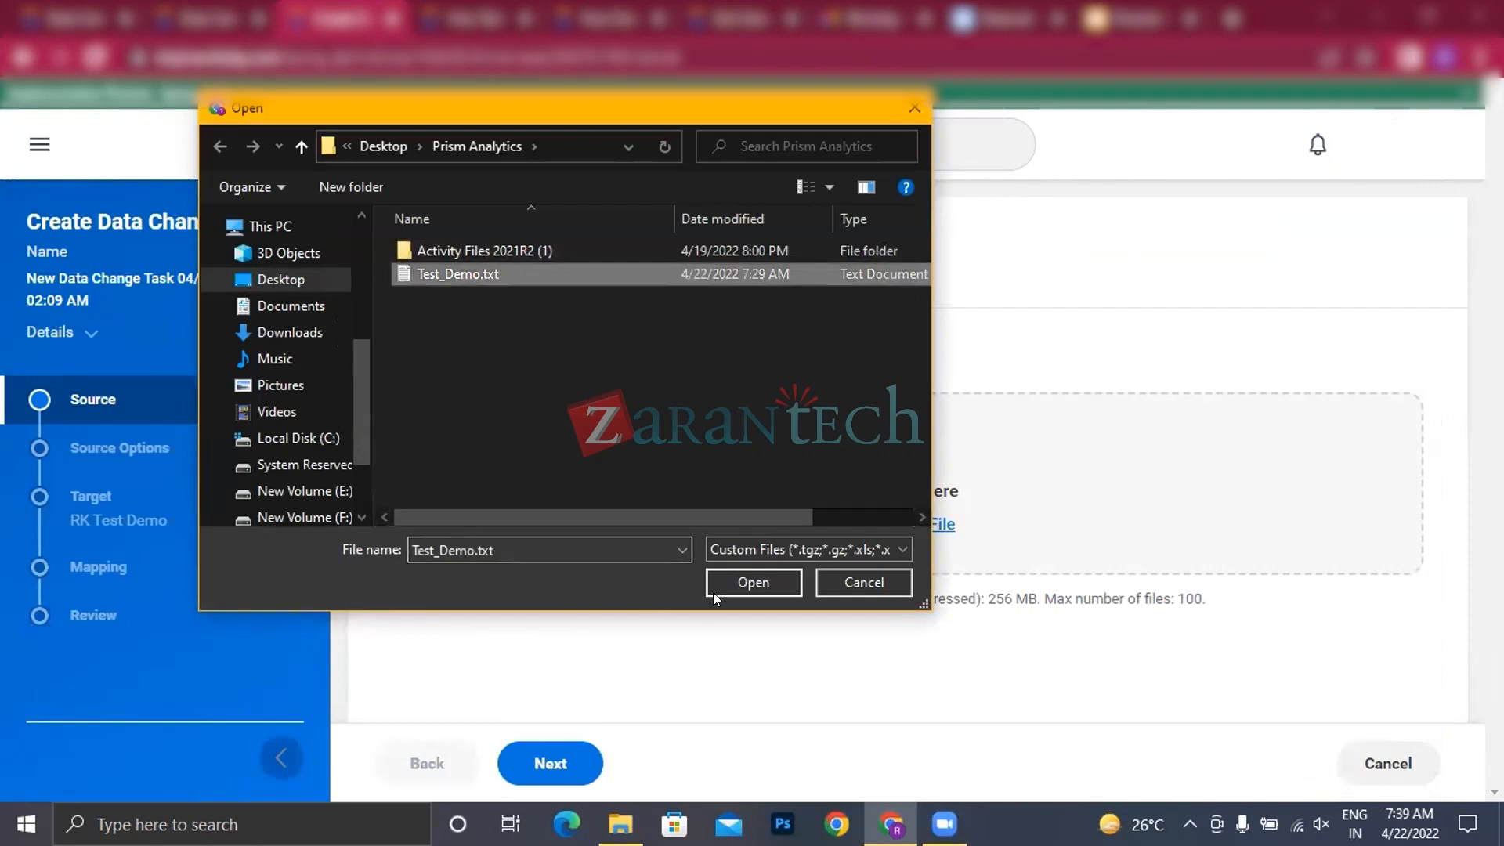
click(766, 582)
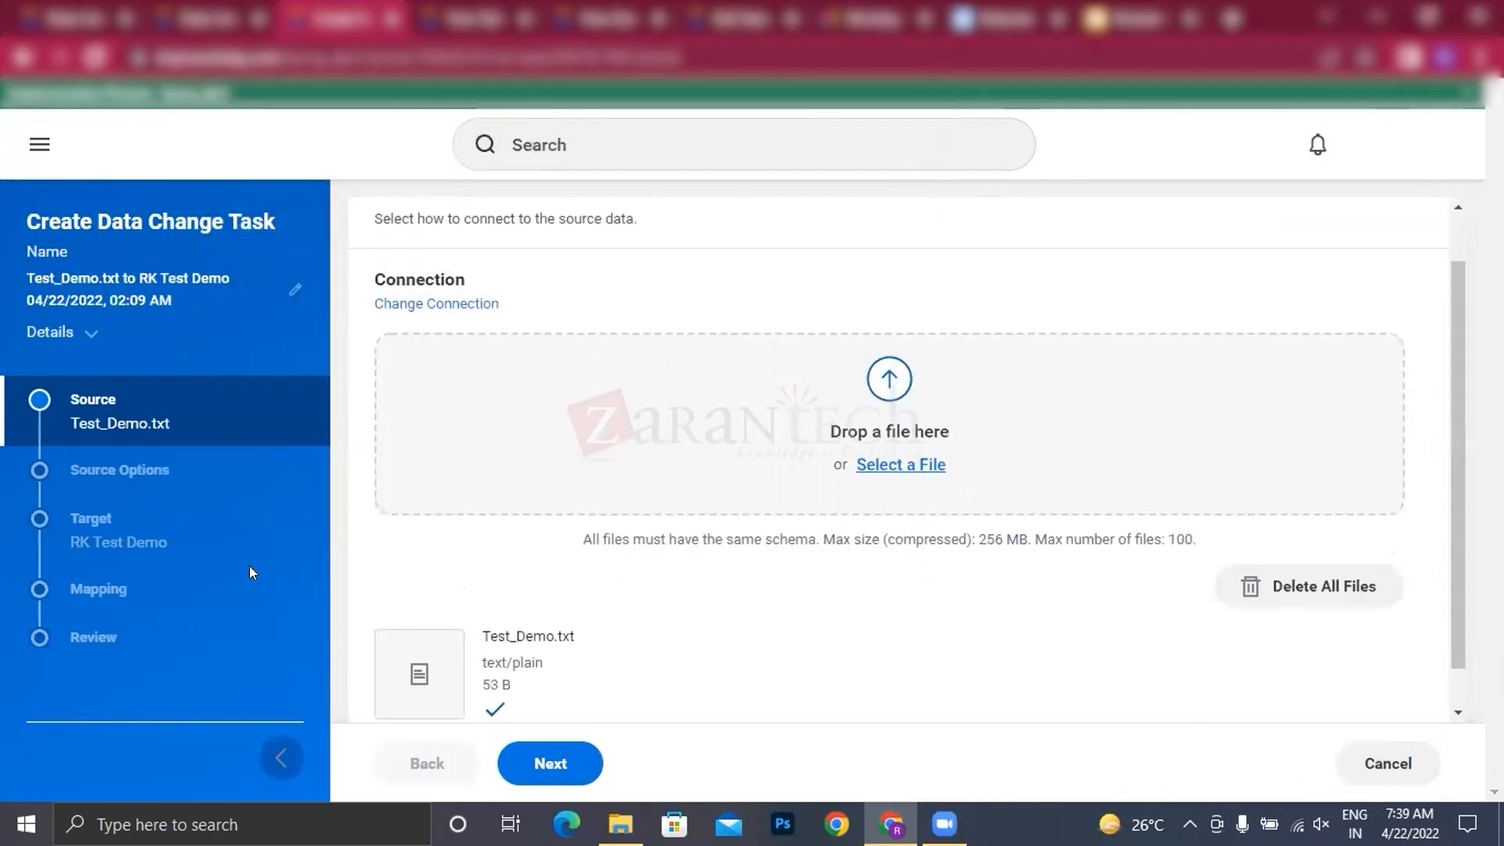
click(567, 759)
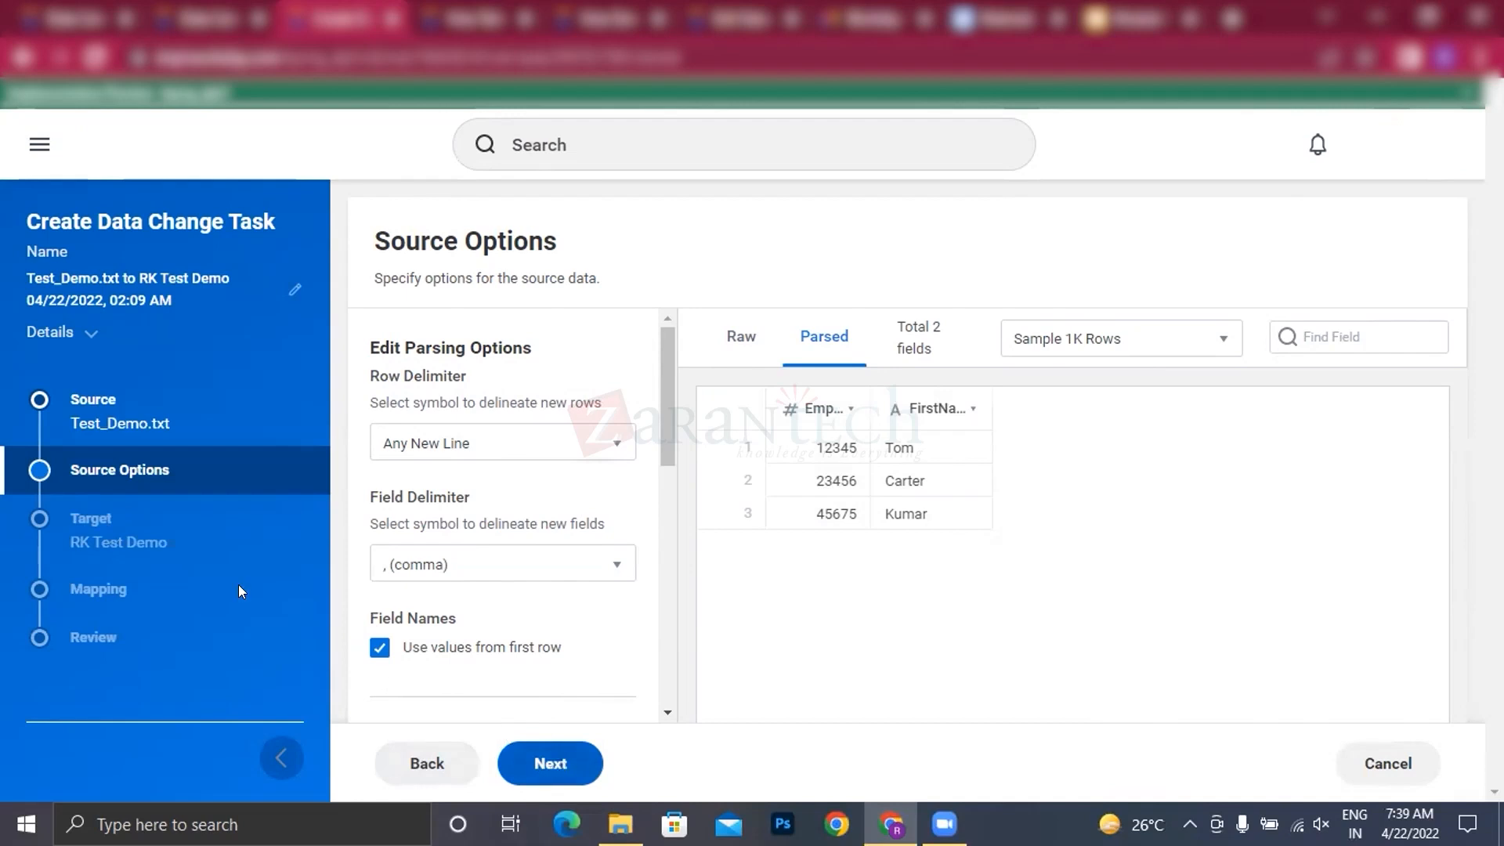
Step: Accept the task's source parsing options and set the target operation for RK Test Demo to Upsert
click(547, 764)
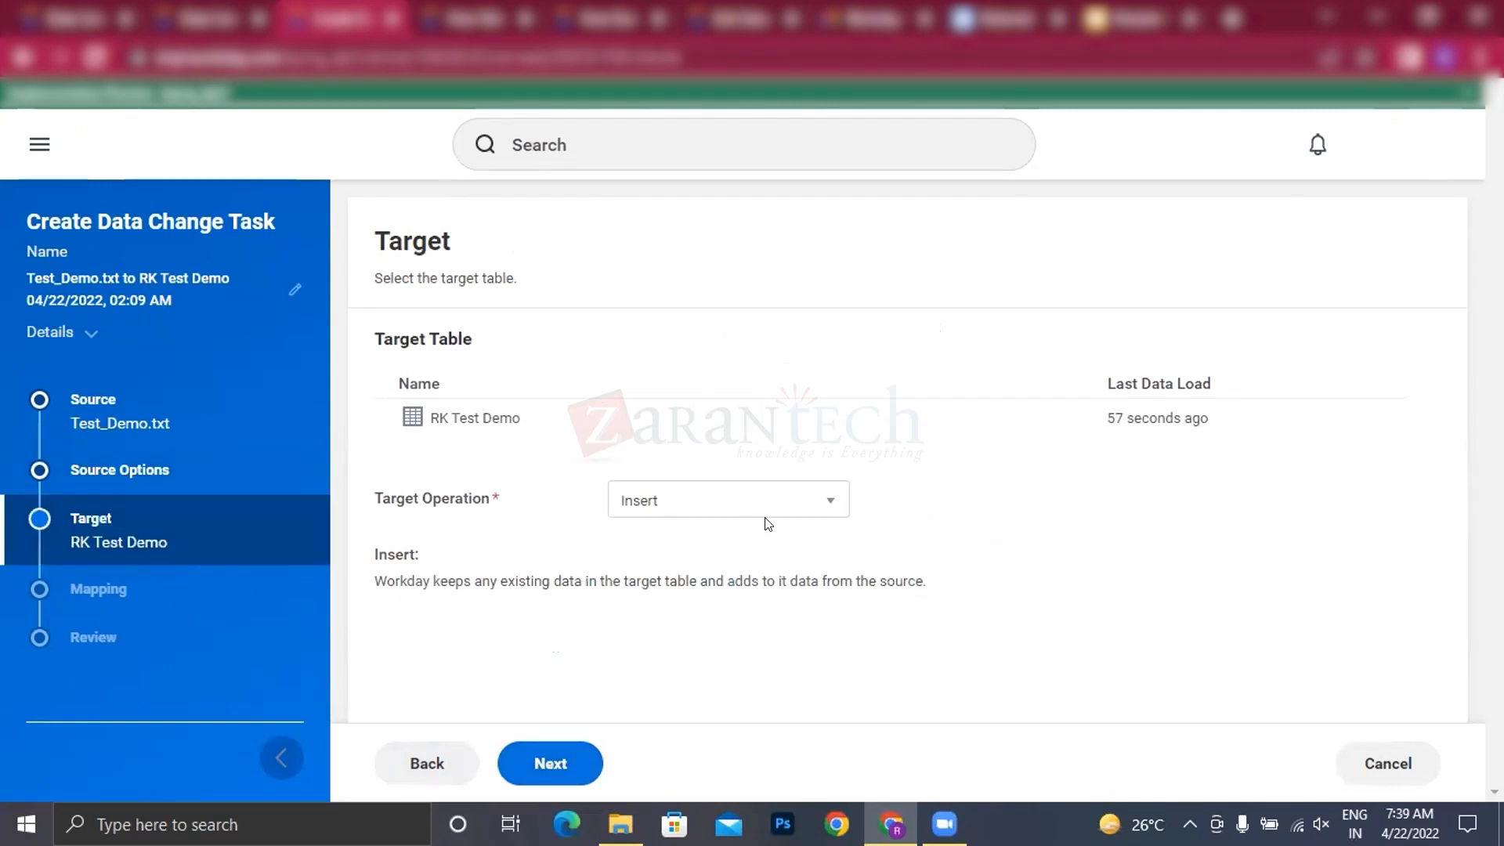
click(801, 503)
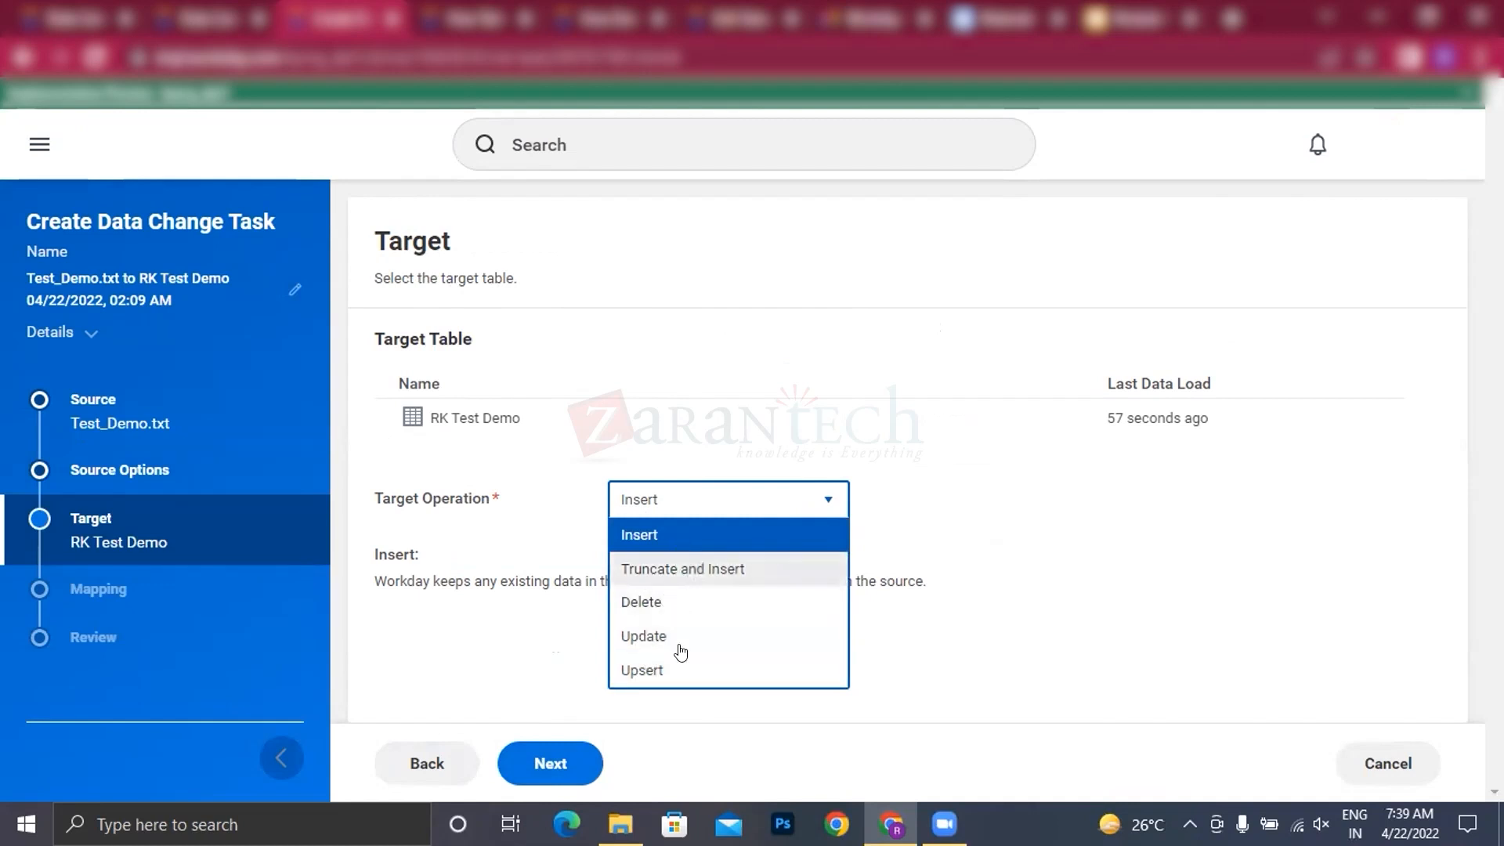
click(642, 668)
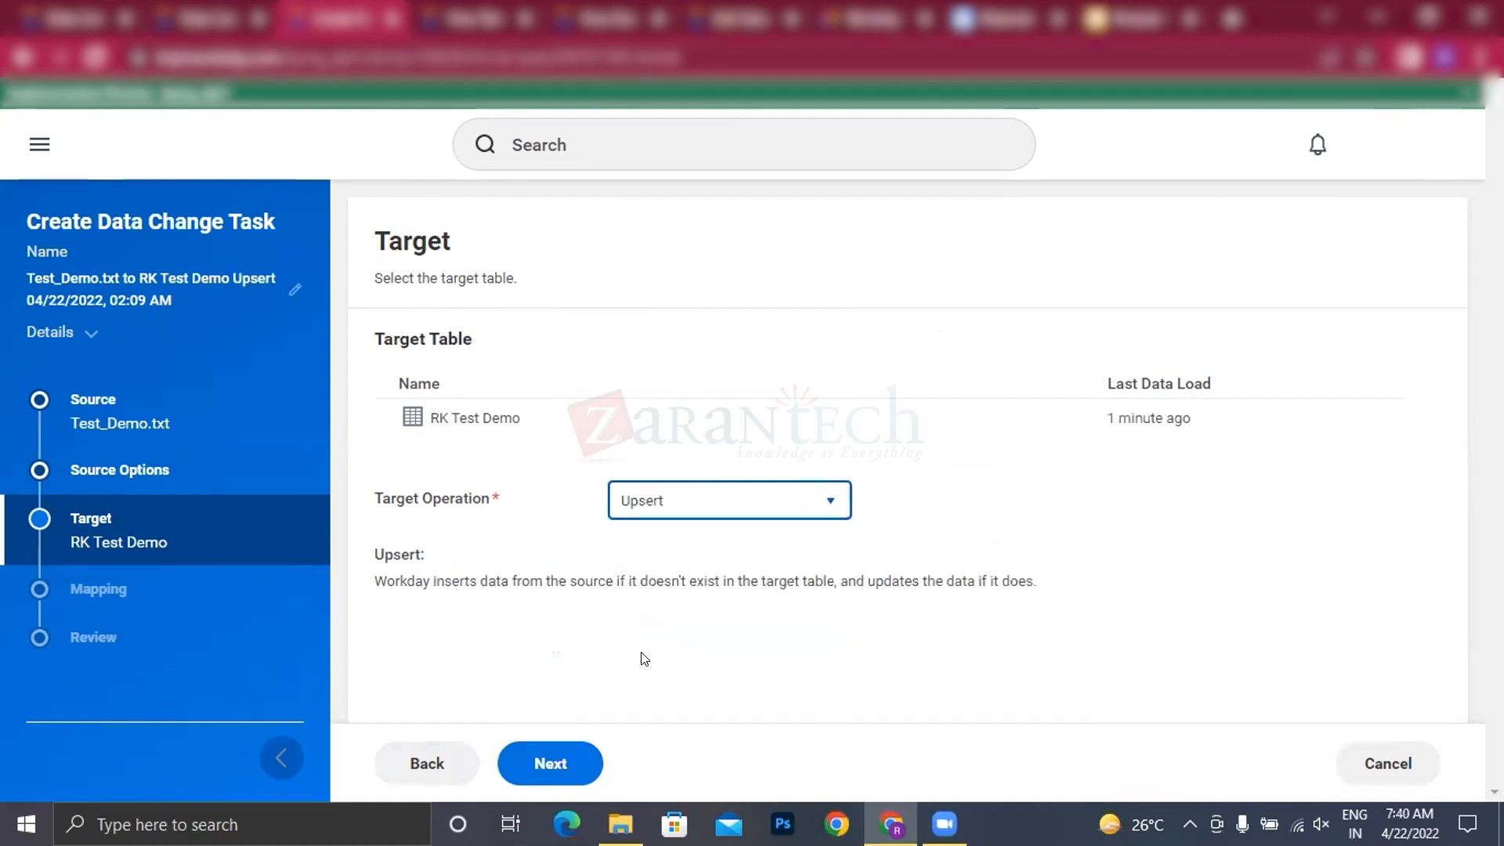
click(550, 761)
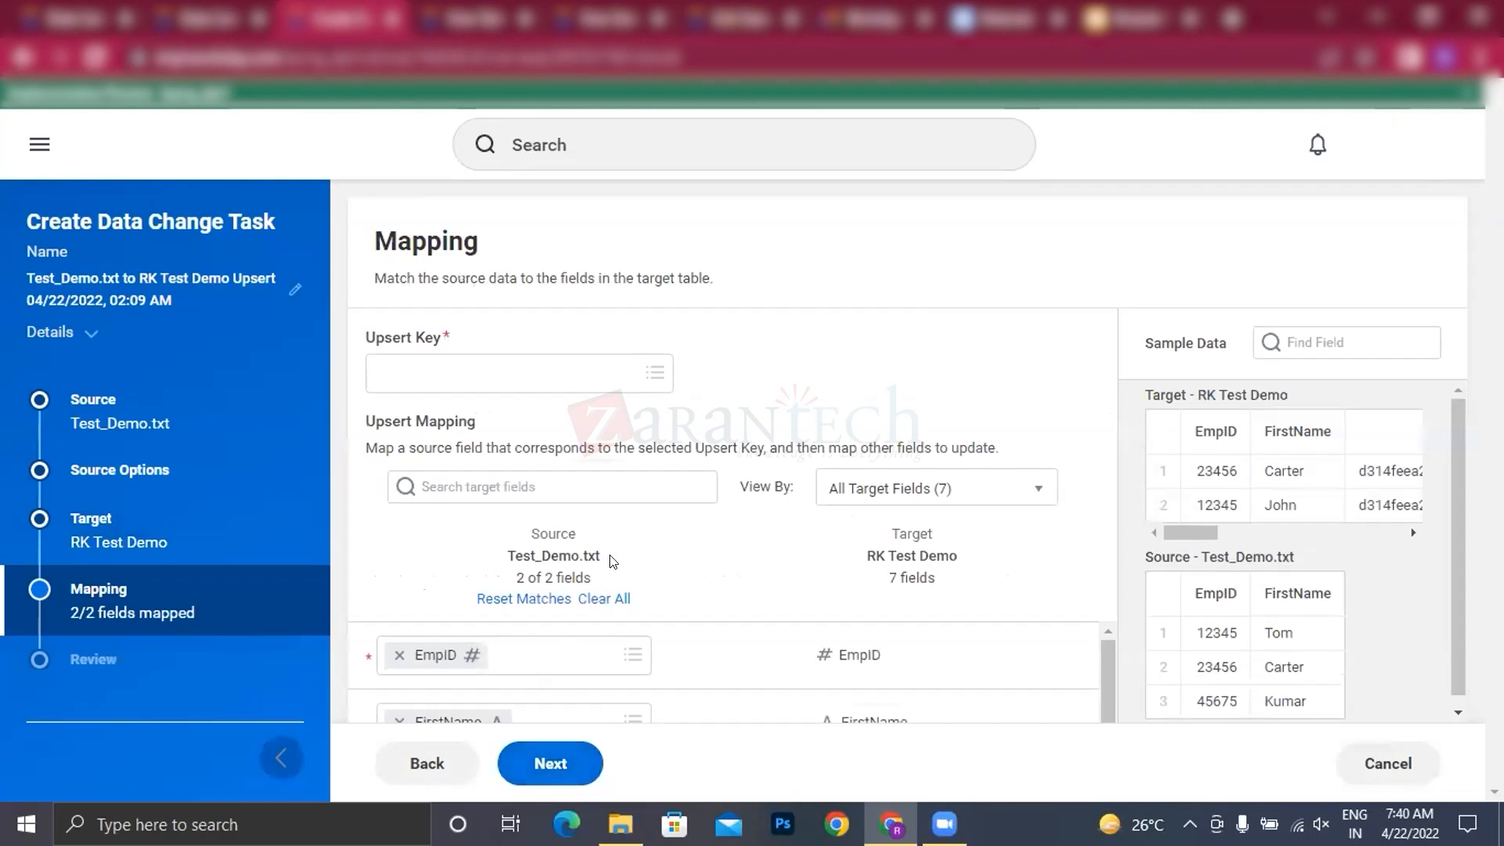
Step: Set EmpID as the upsert key and check the field mapping between Test_Demo.txt and RK Test Demo
scroll(695, 662, down, 2)
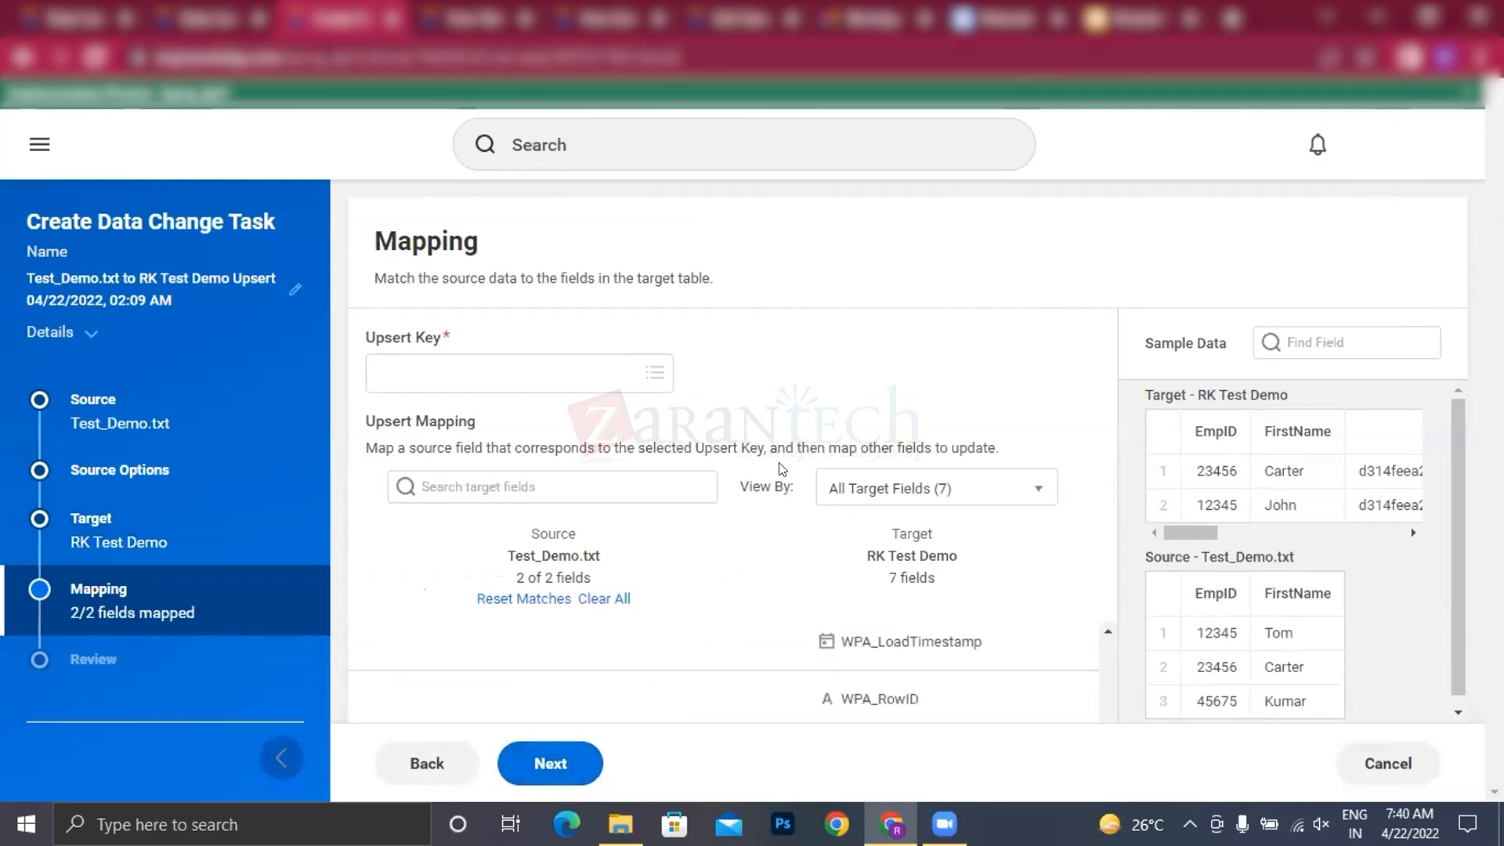
scroll(873, 651, up, 2)
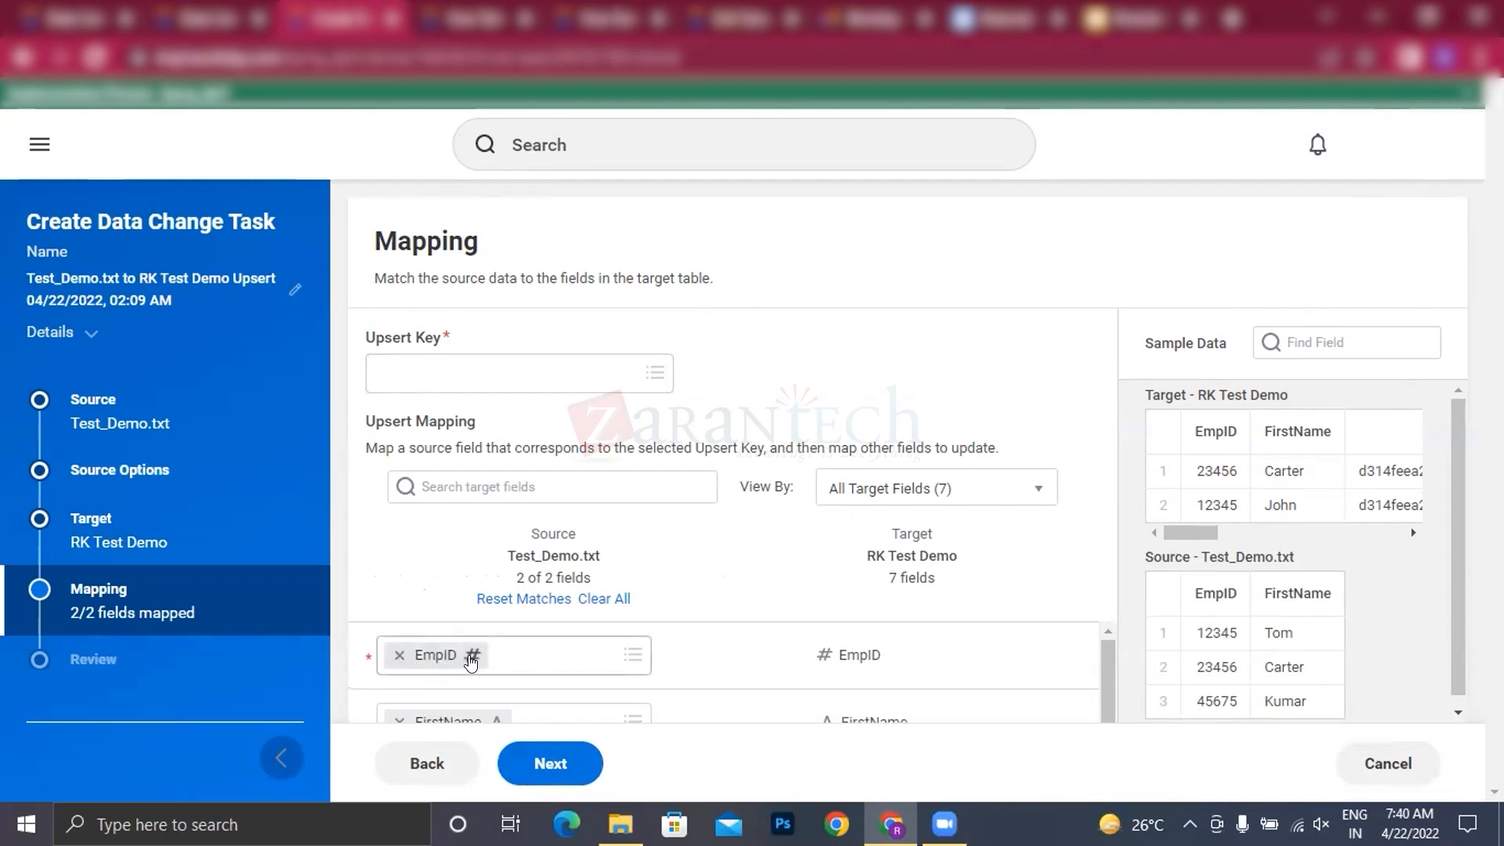
click(463, 375)
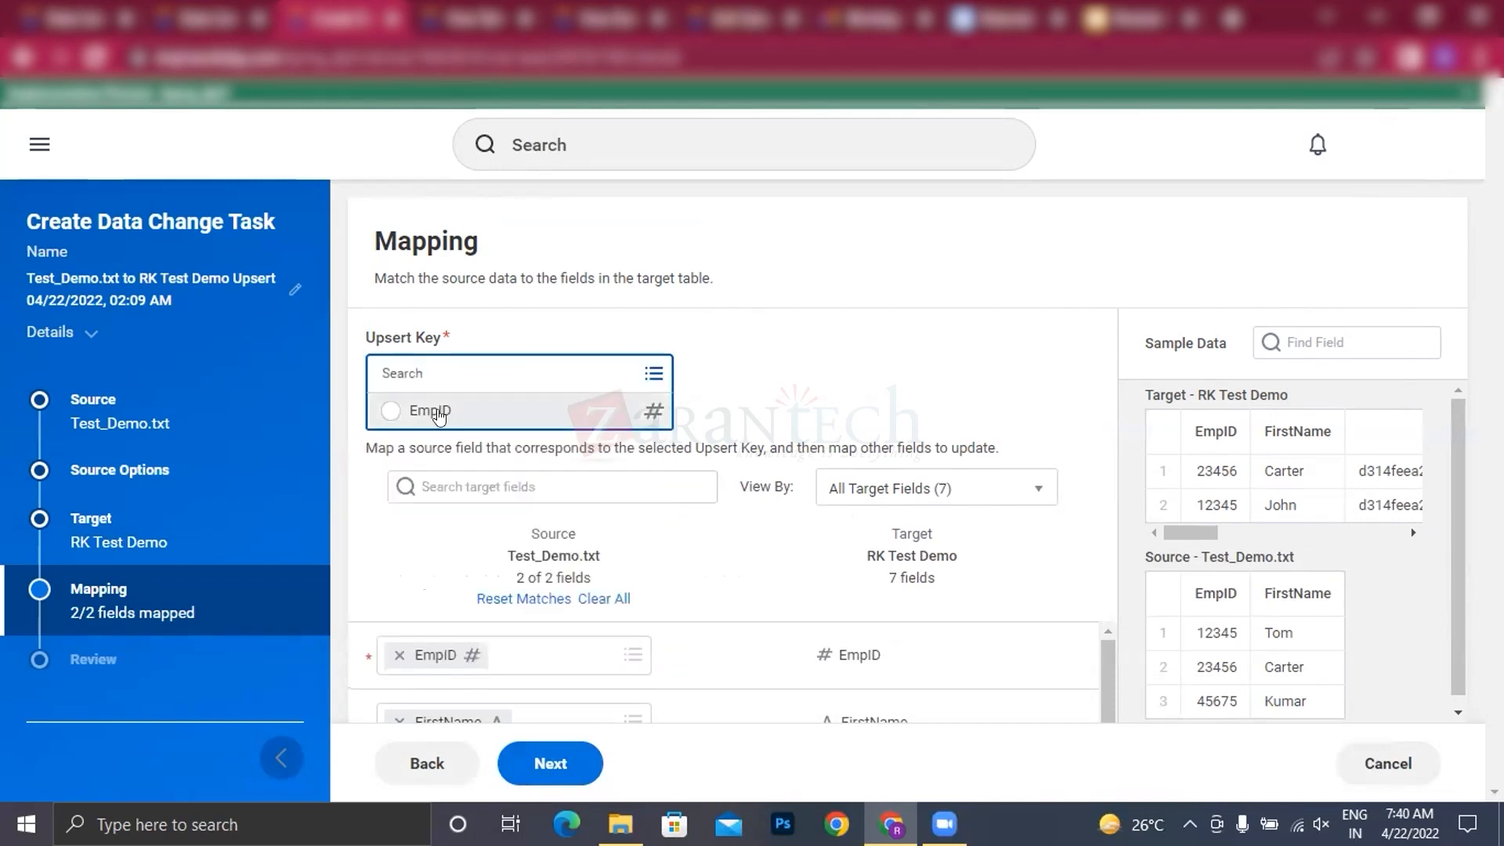
click(422, 413)
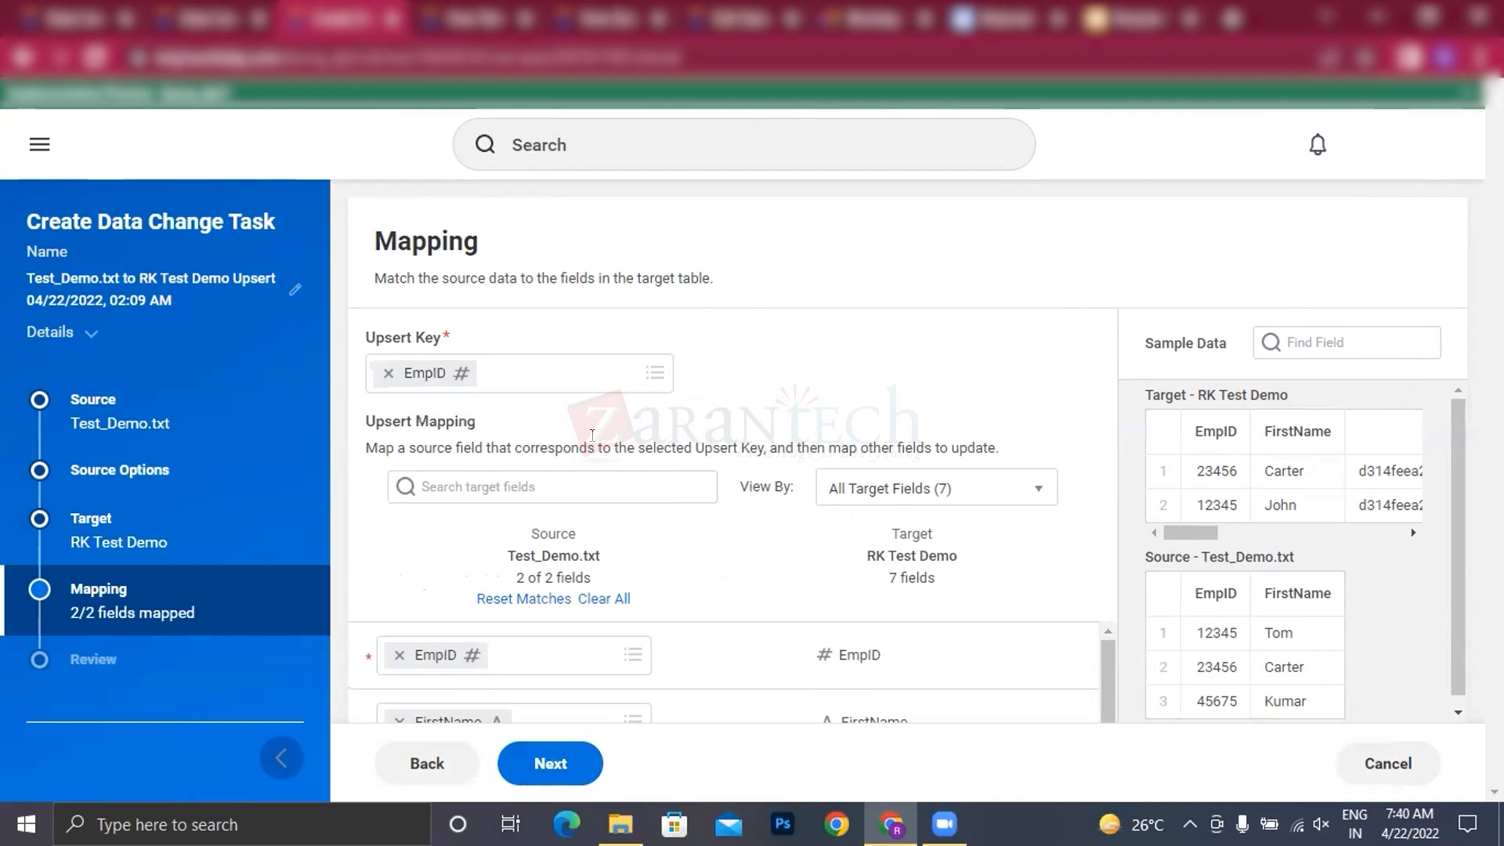
scroll(396, 655, down, 5)
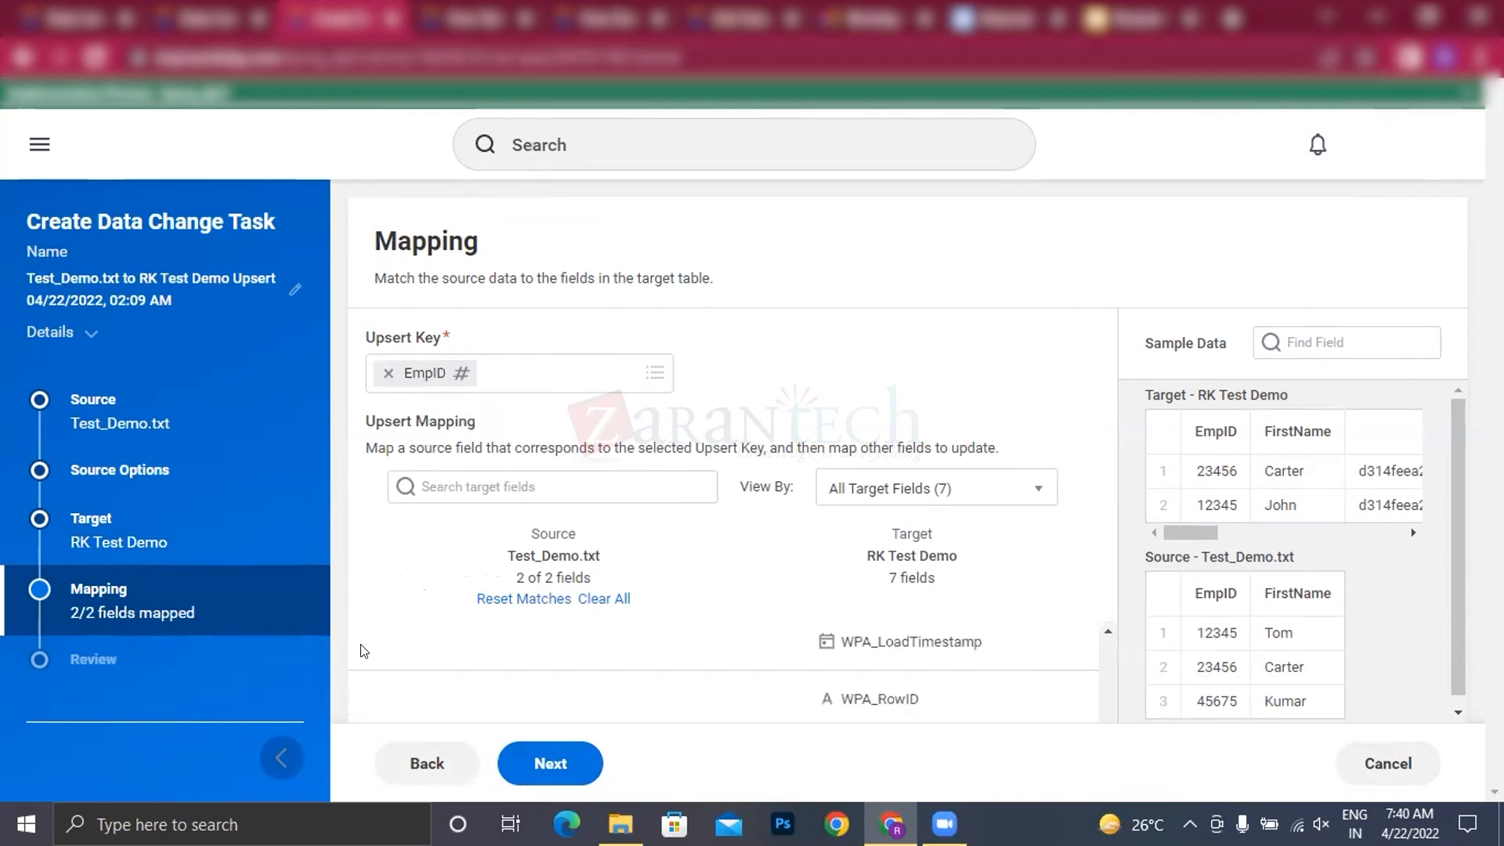
scroll(589, 696, up, 5)
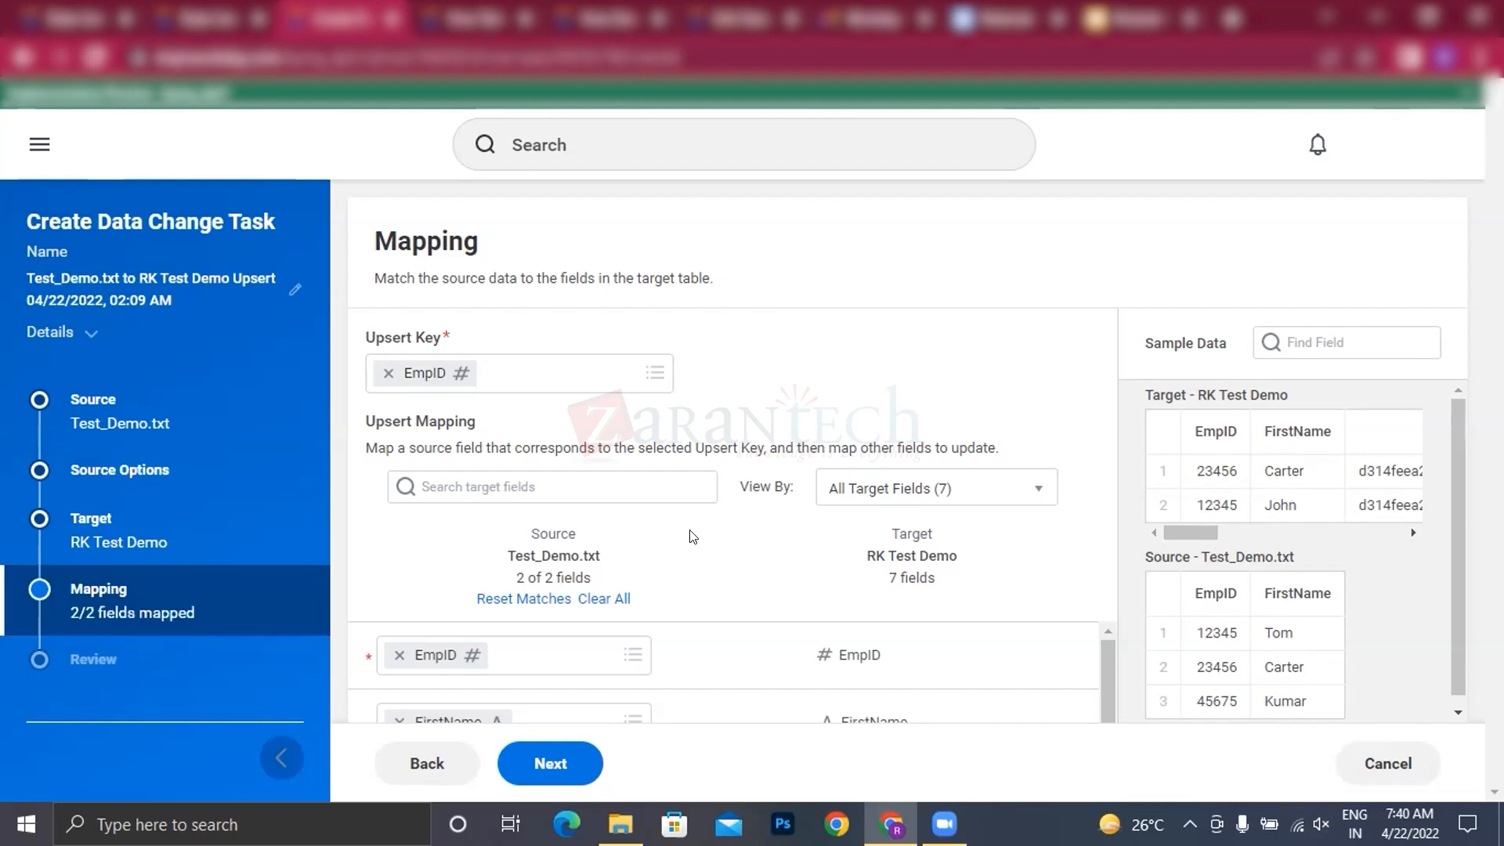
click(619, 599)
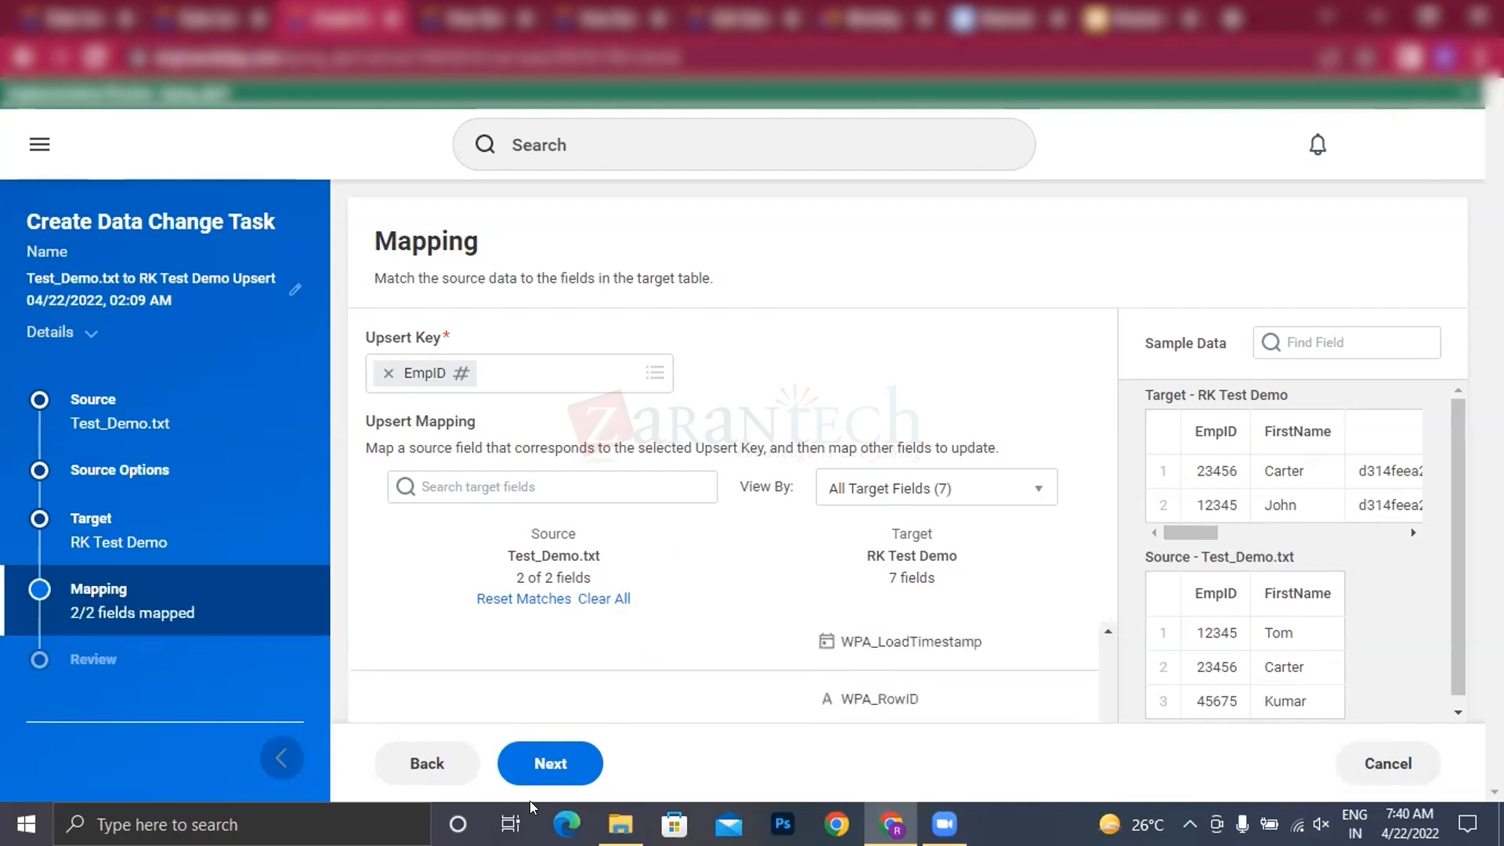
Step: Accept the upsert mapping, finish the data change task and run it
click(536, 762)
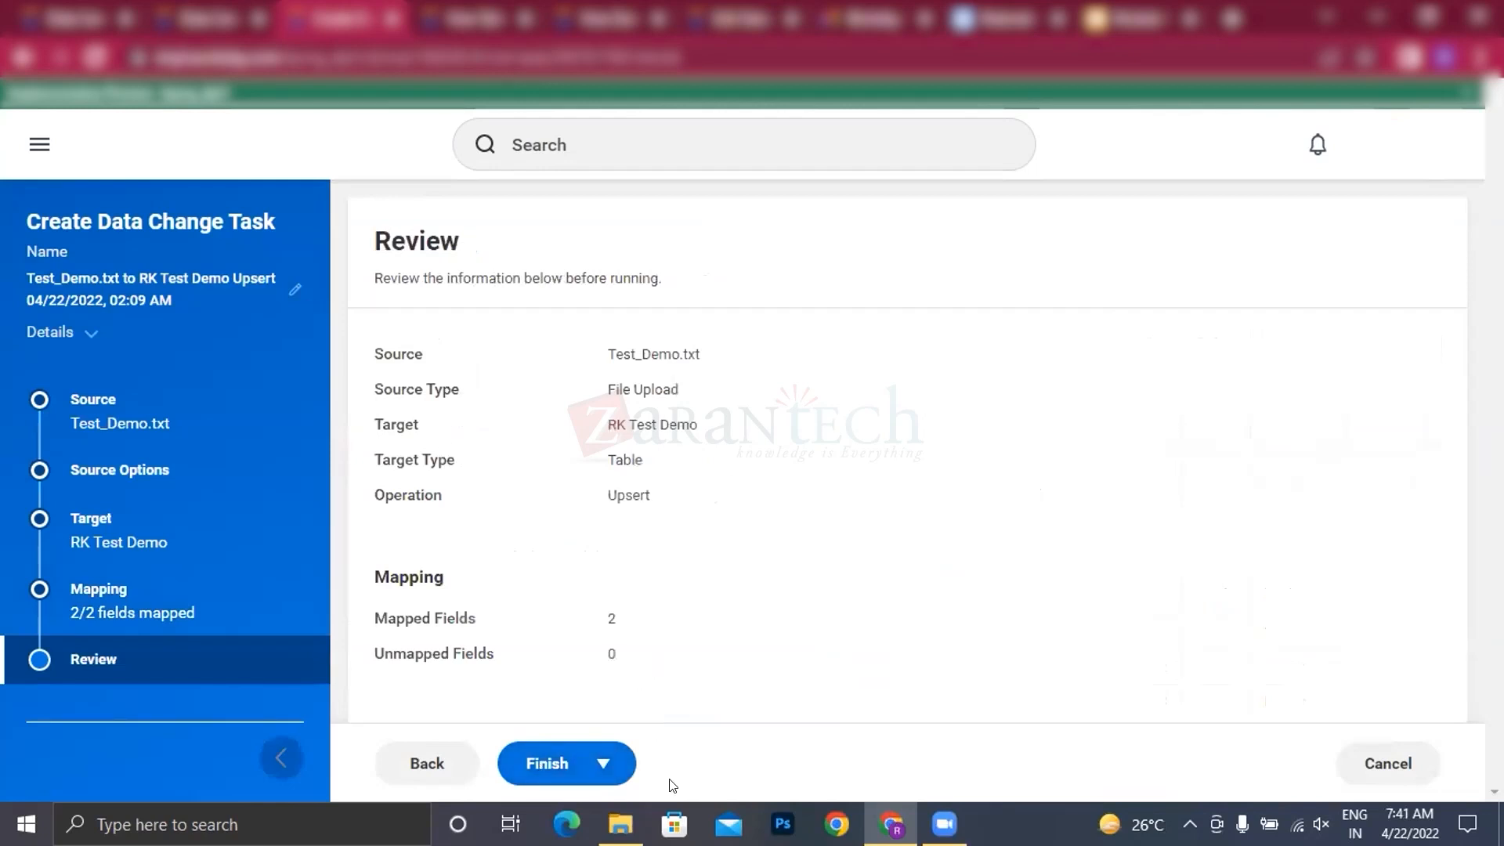
click(603, 764)
click(578, 666)
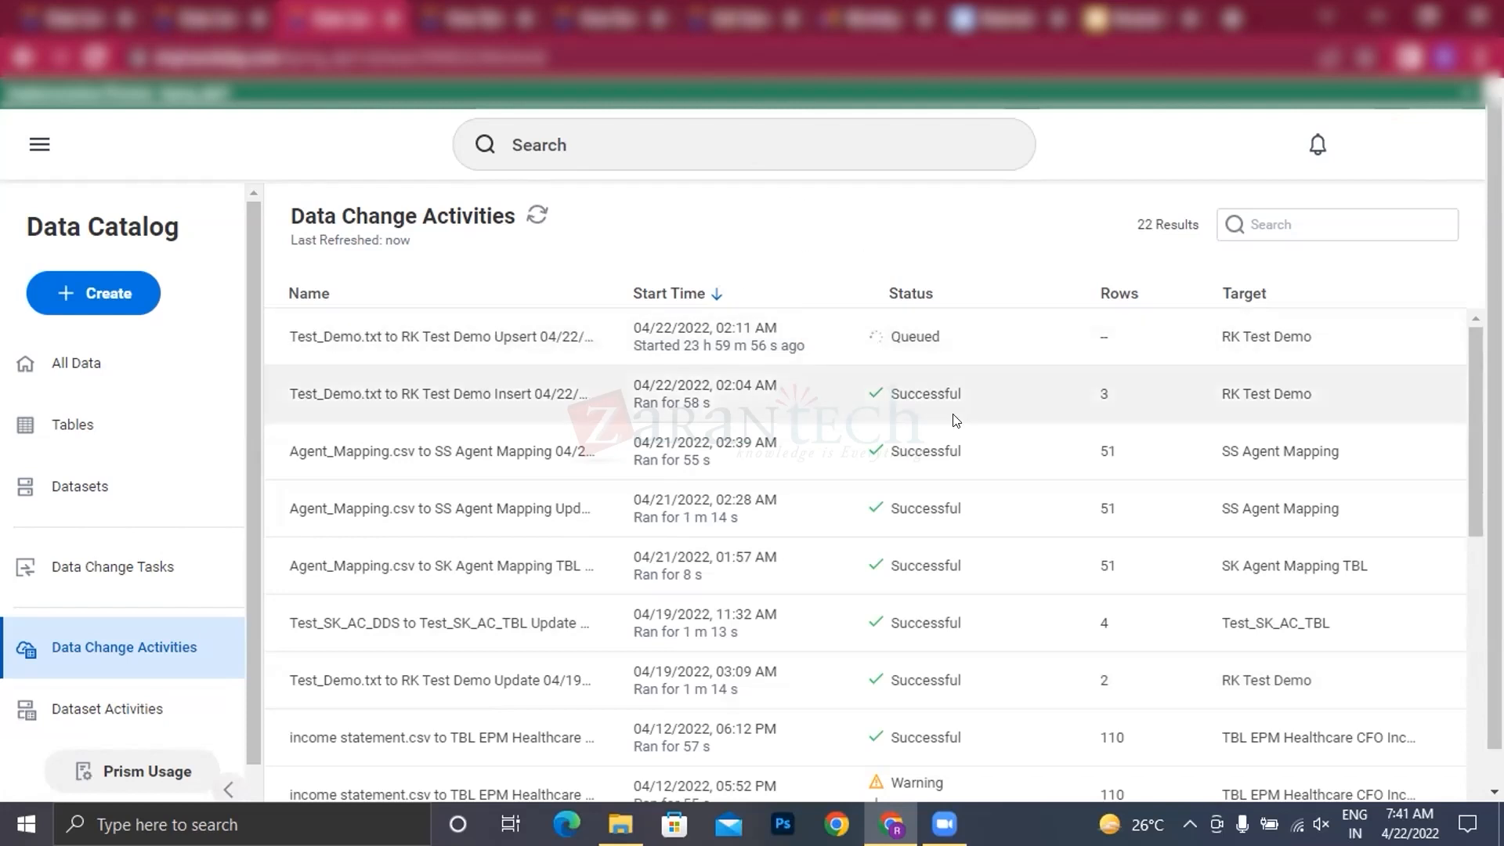
Step: Refresh the Data Change Activities list repeatedly to check the status of the Test_Demo.txt to RK Test Demo Upsert run
click(535, 217)
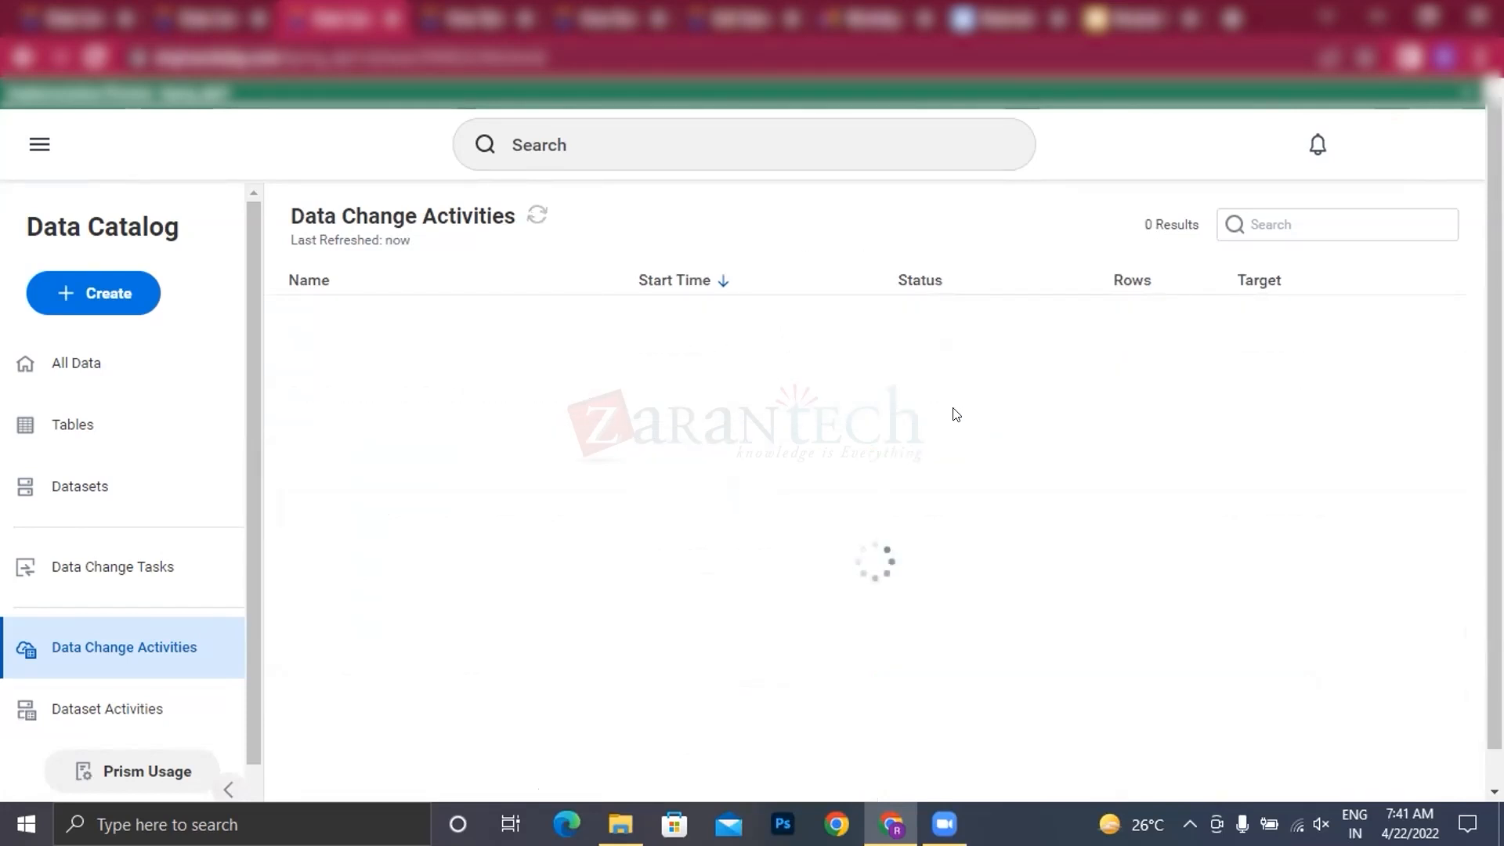
click(536, 217)
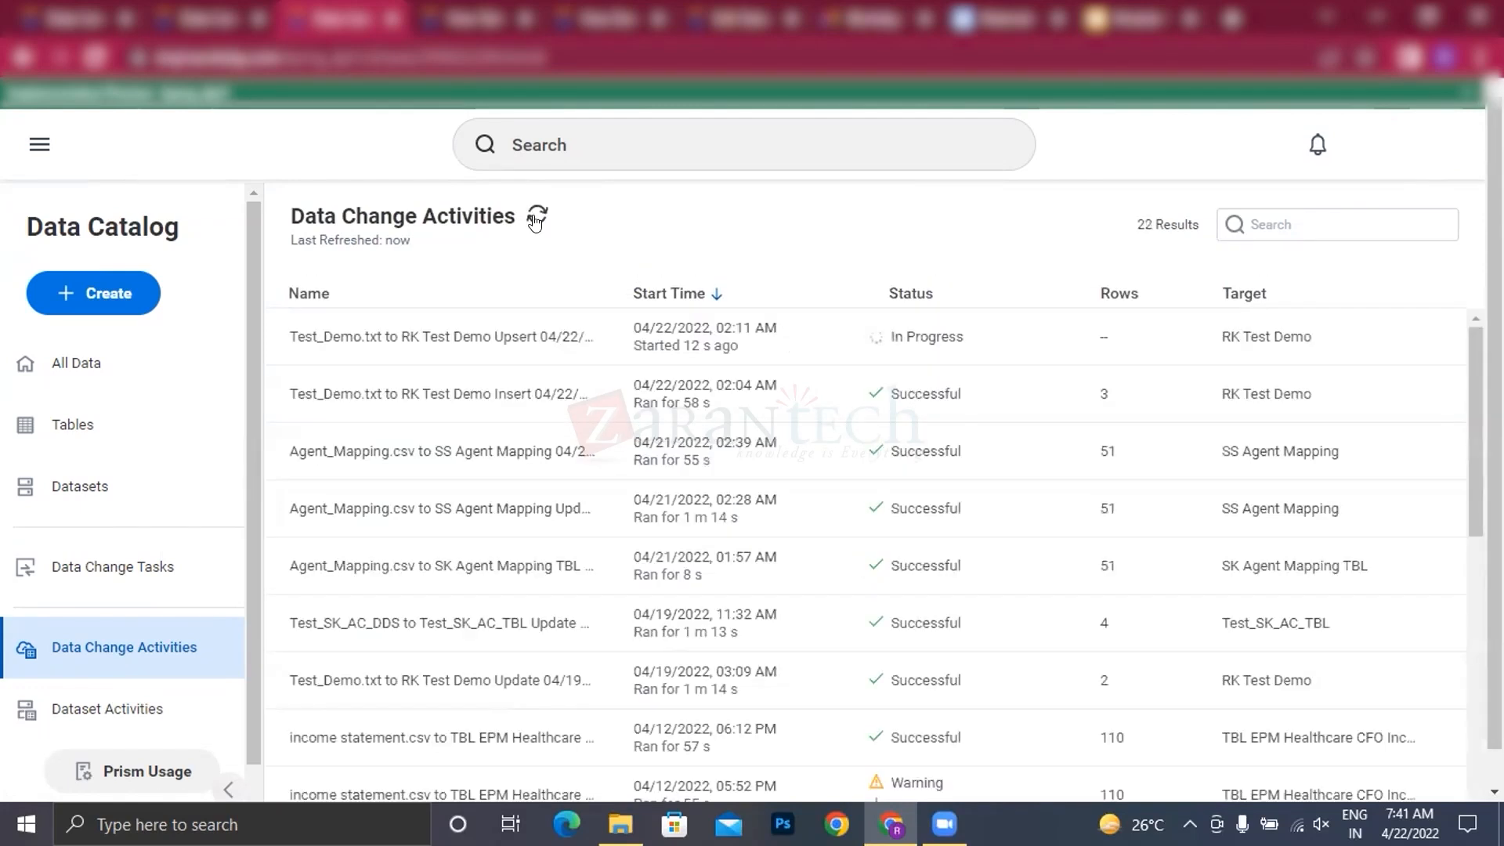
click(536, 218)
click(539, 213)
click(539, 213)
click(539, 213)
click(539, 213)
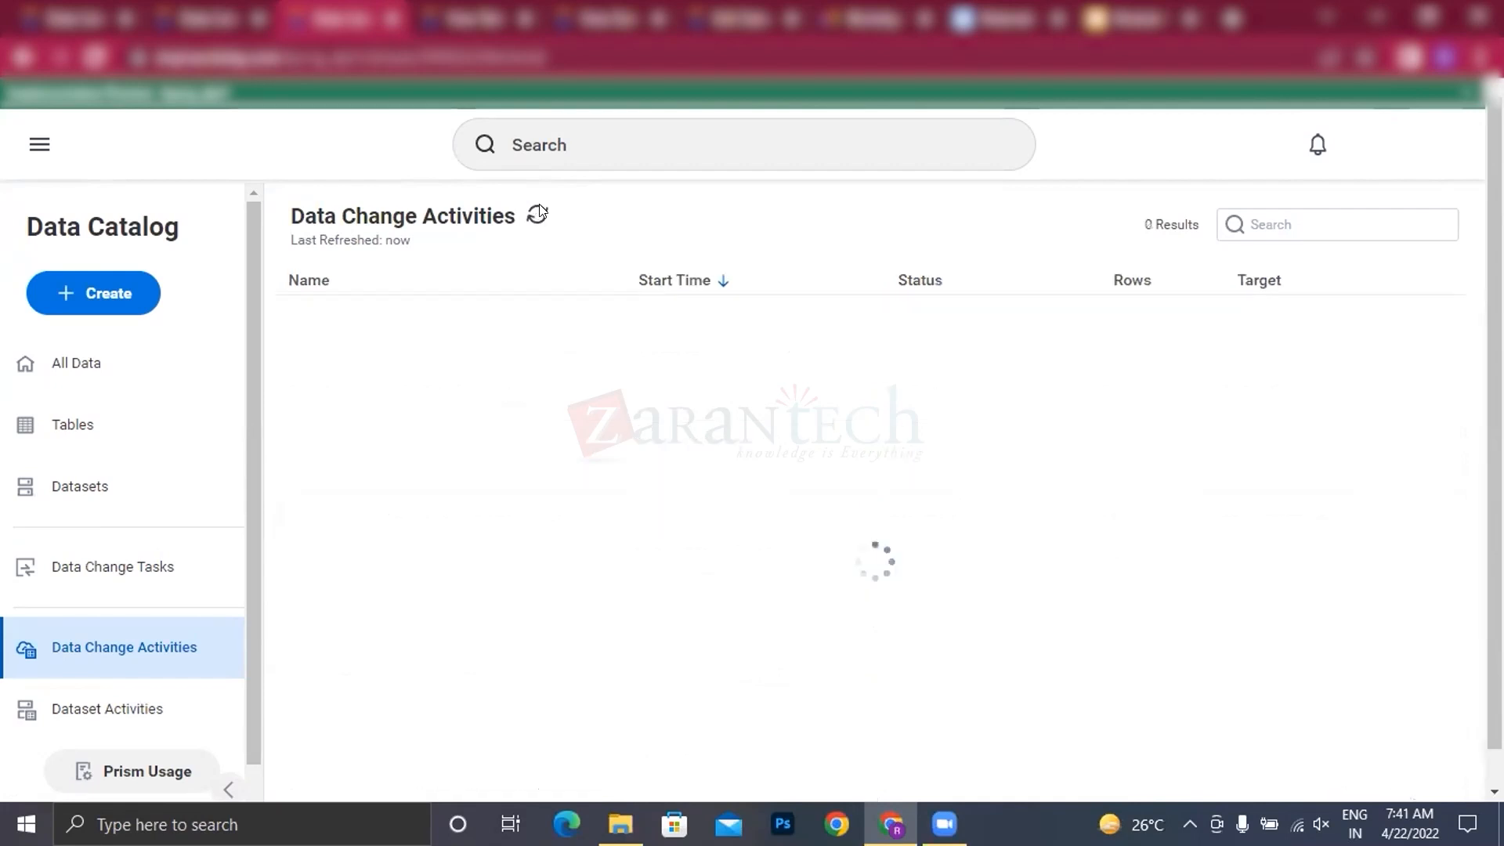
click(539, 213)
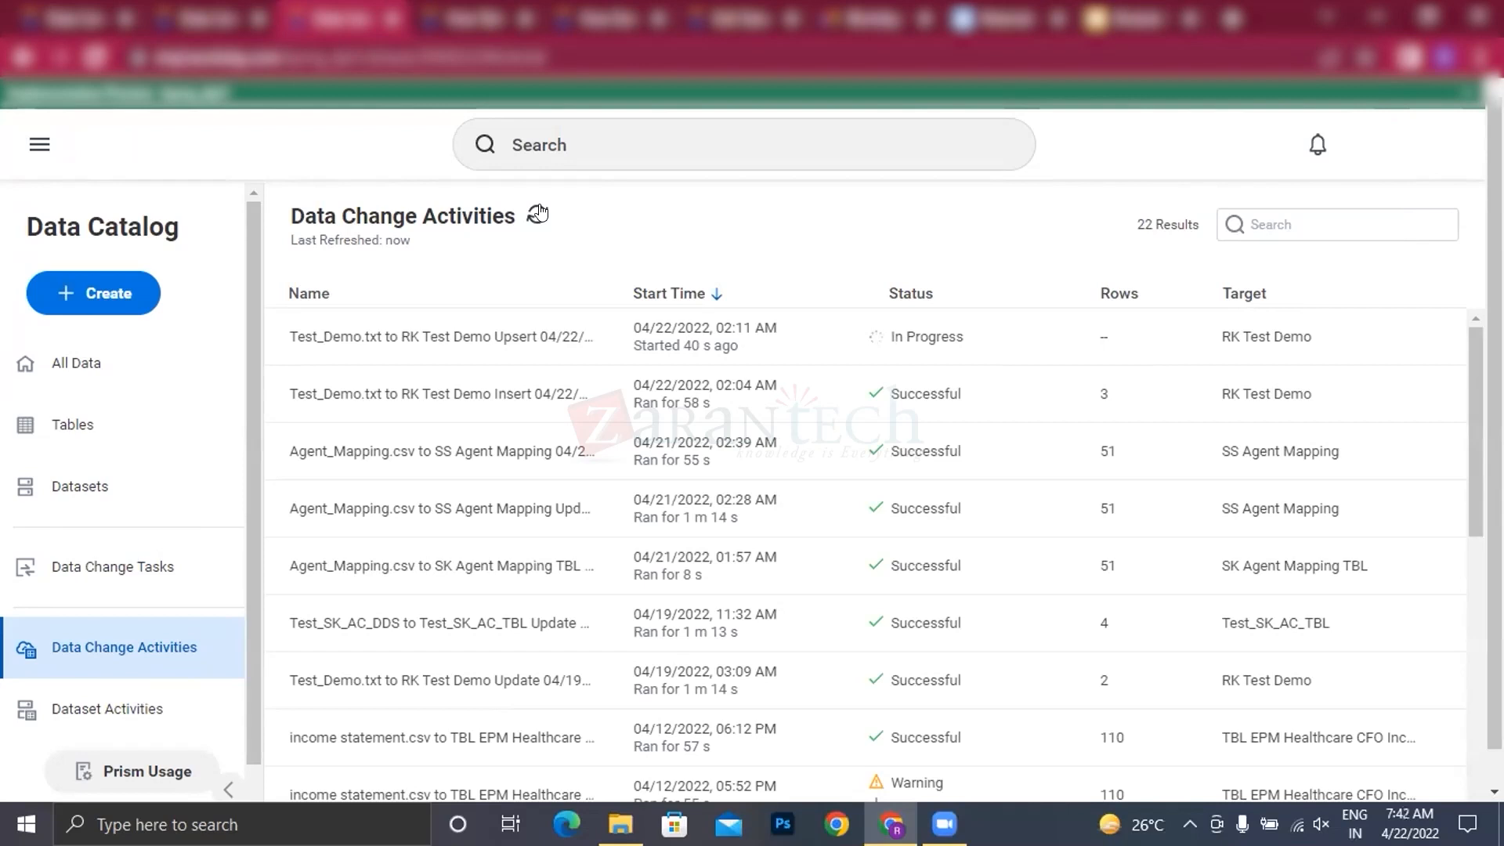
click(538, 214)
click(538, 214)
click(538, 212)
click(539, 211)
click(538, 212)
click(527, 218)
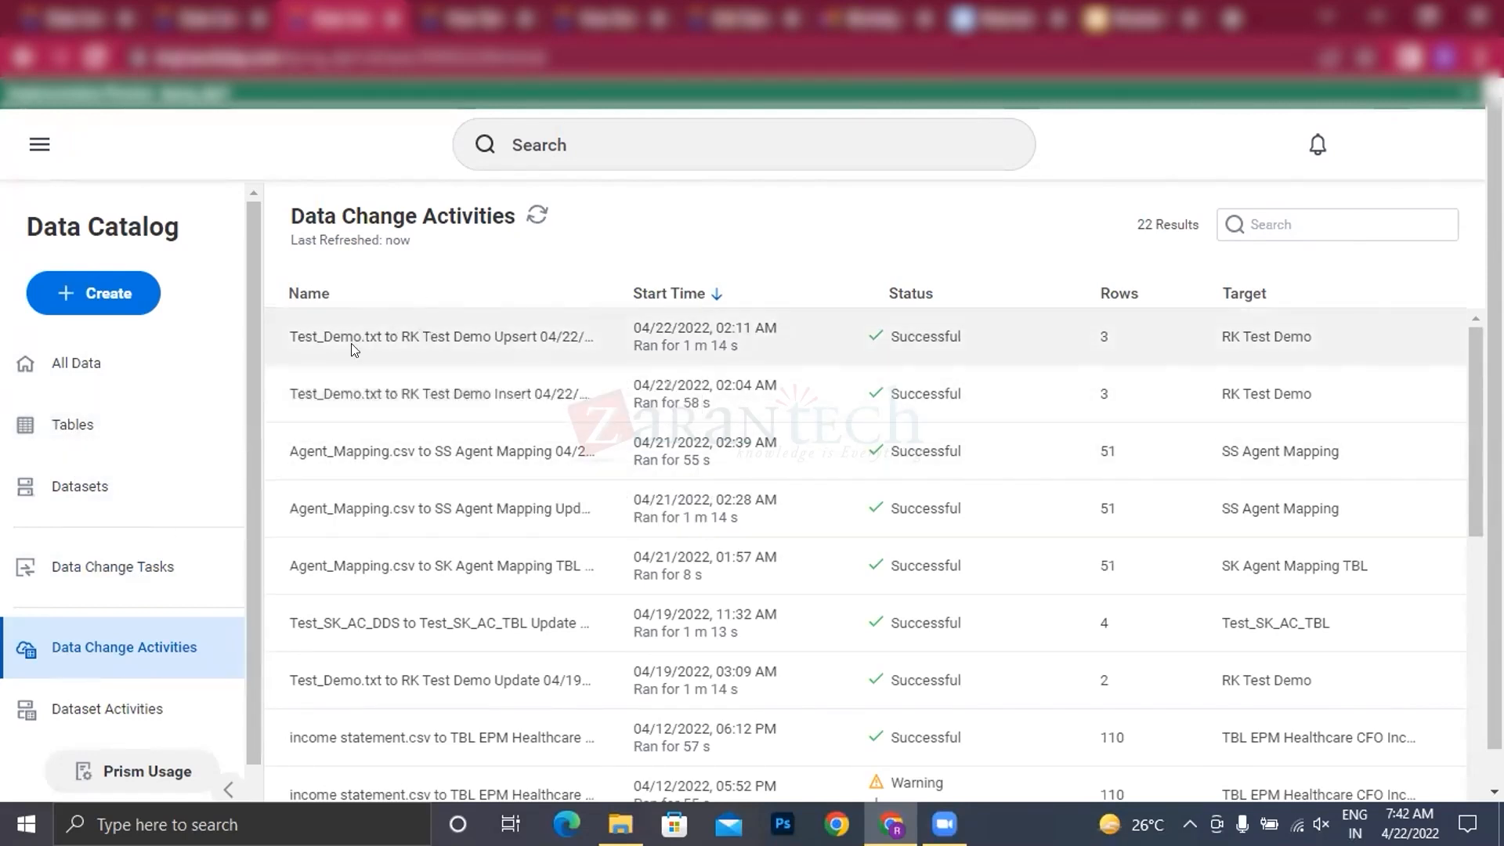
Step: Show the details of the Test_Demo.txt to RK Test Demo Upsert activity and read through its load message, rows and duration
click(379, 340)
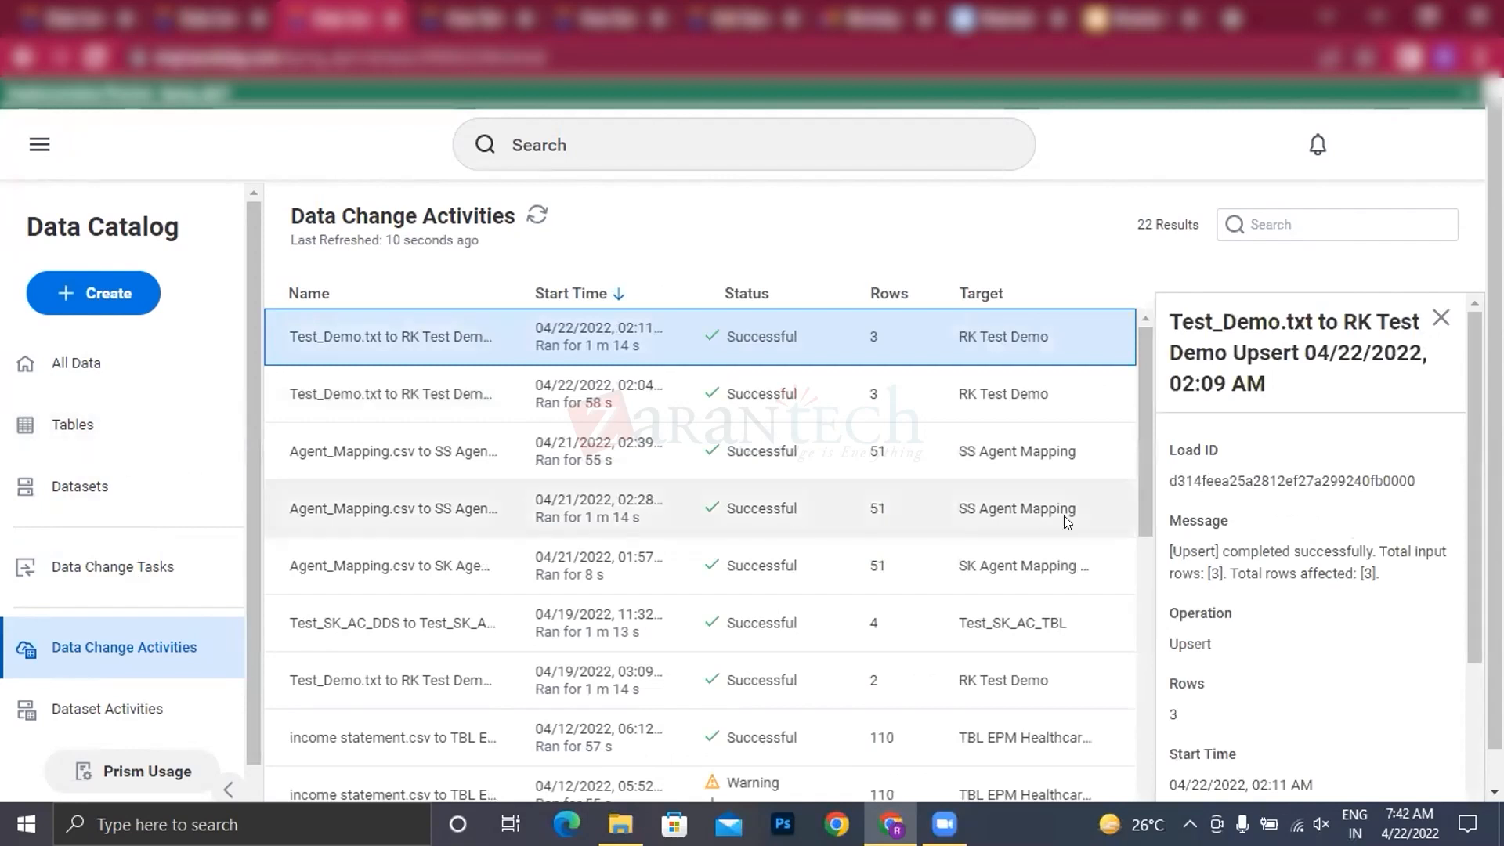
scroll(1045, 515, down, 1)
scroll(1207, 679, down, 7)
scroll(1269, 717, down, 4)
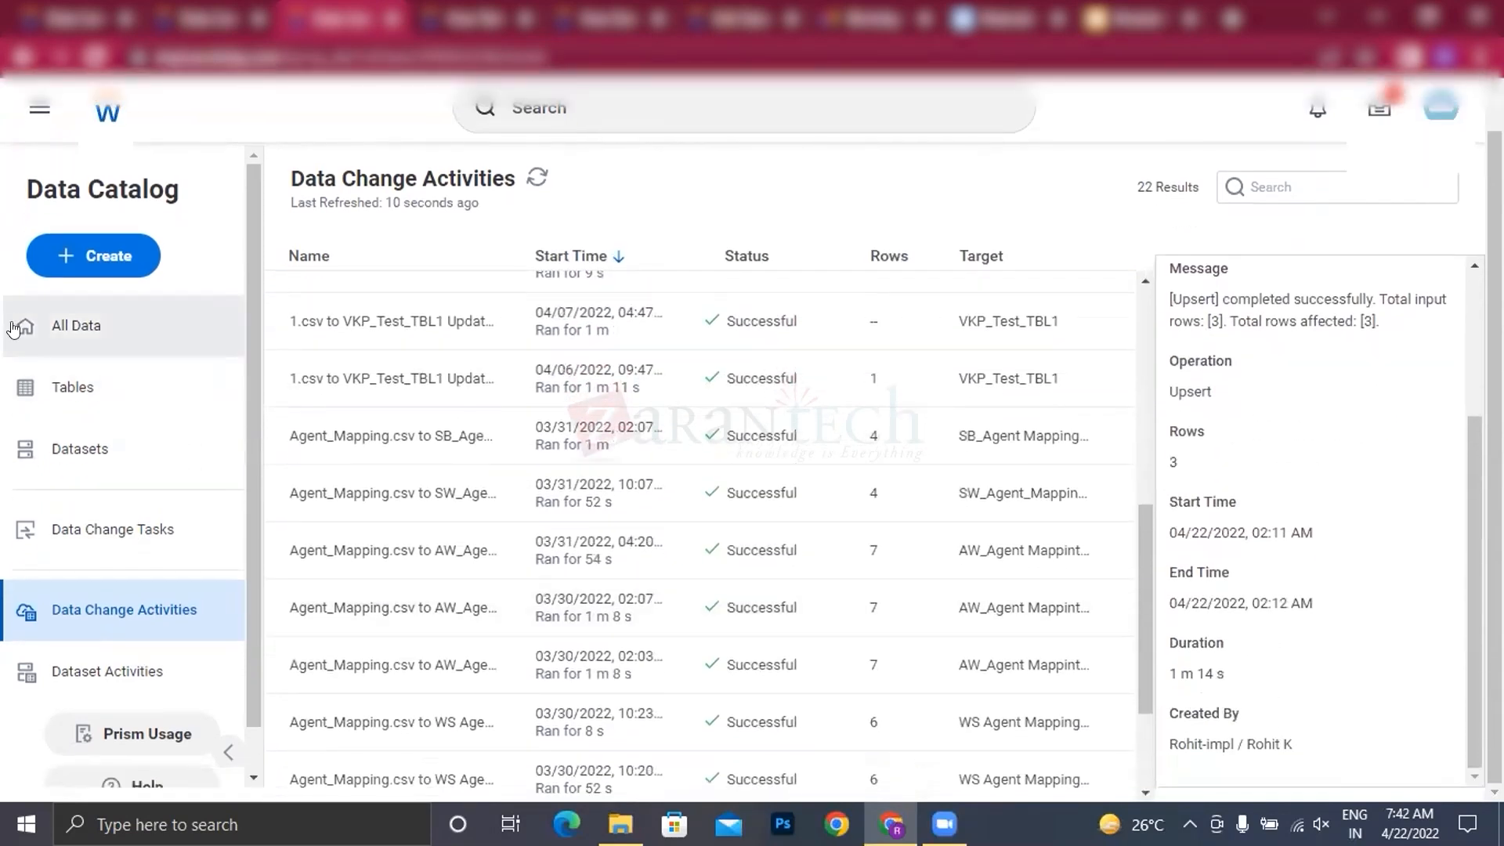
Step: View the RK Test Demo table from the catalog's tables and display its sample data rows to check the upserted records
click(64, 374)
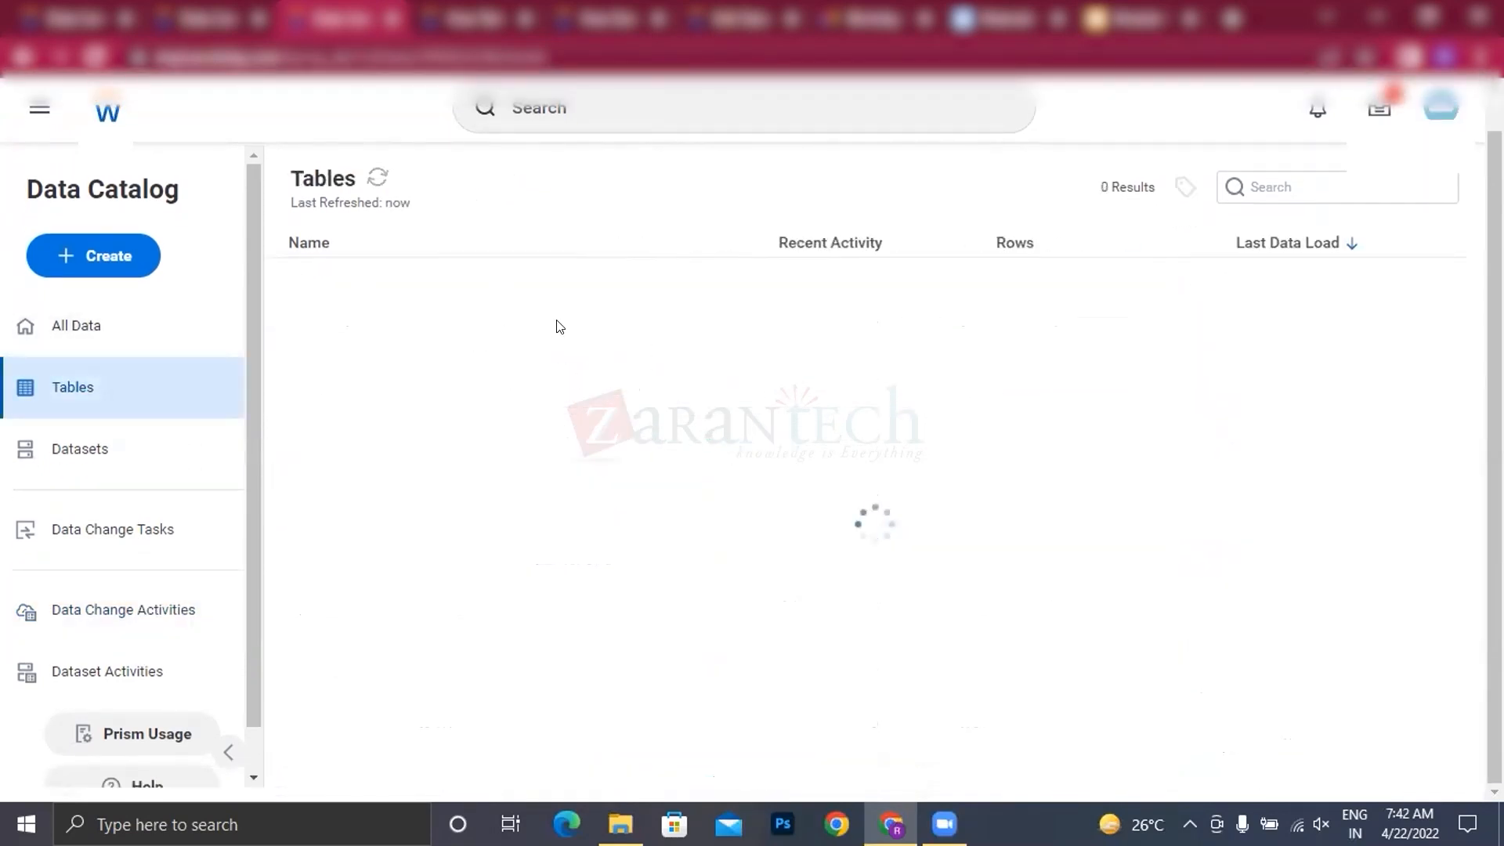
click(347, 287)
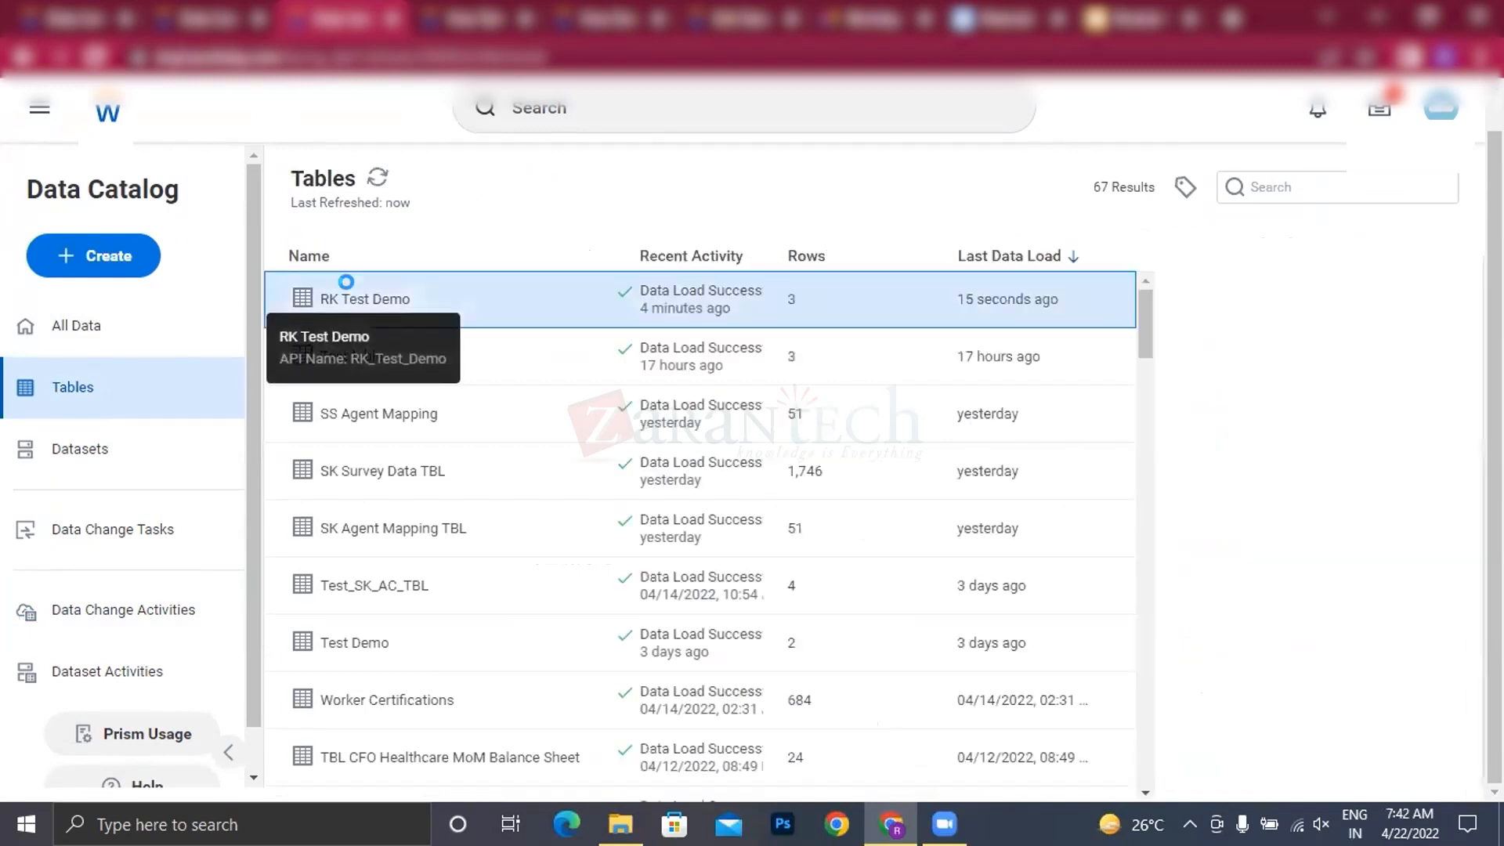
right_click(353, 288)
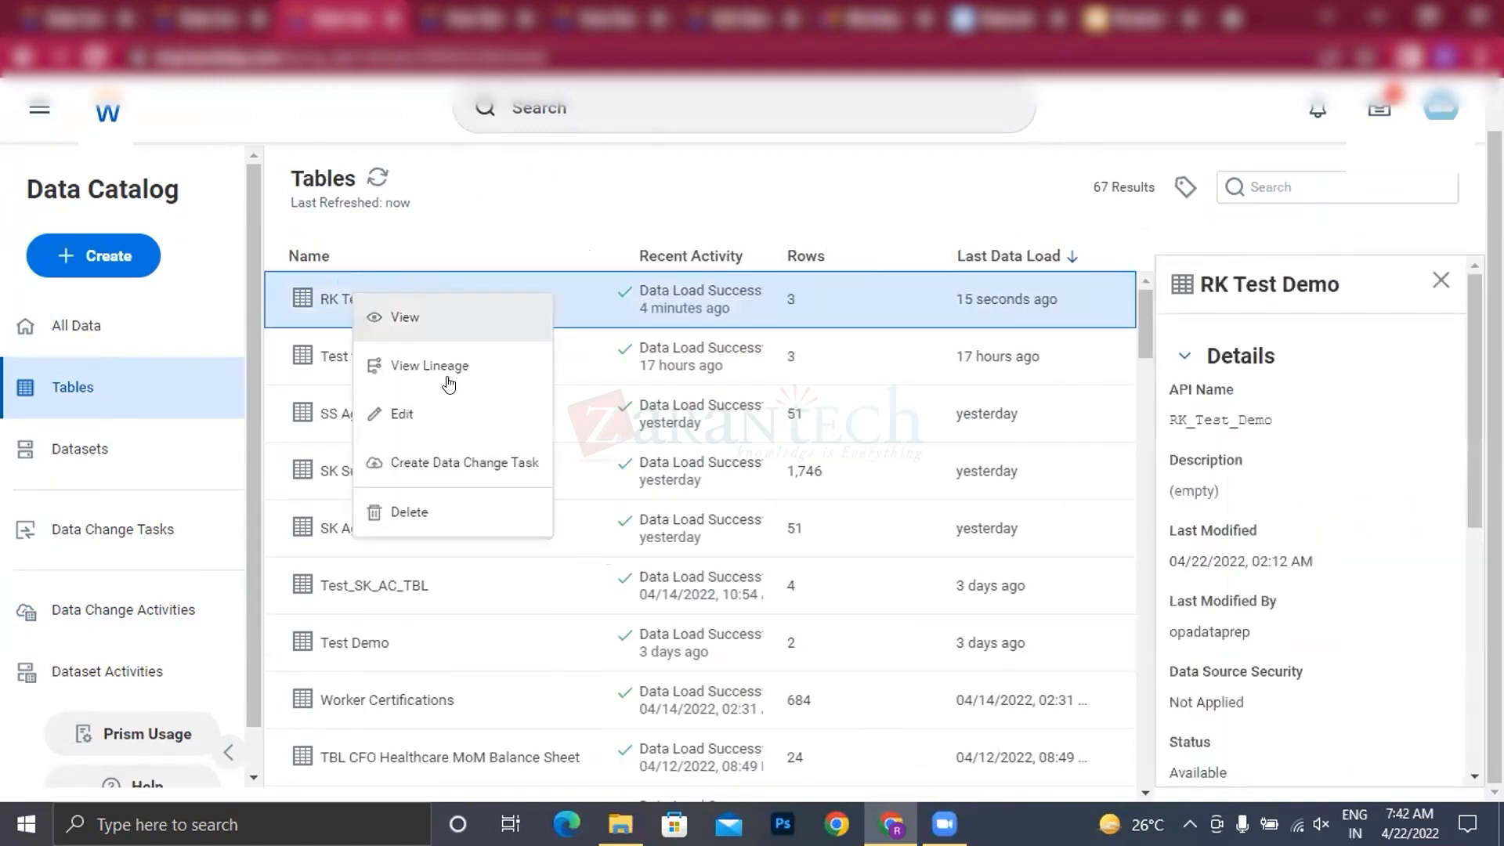
click(433, 321)
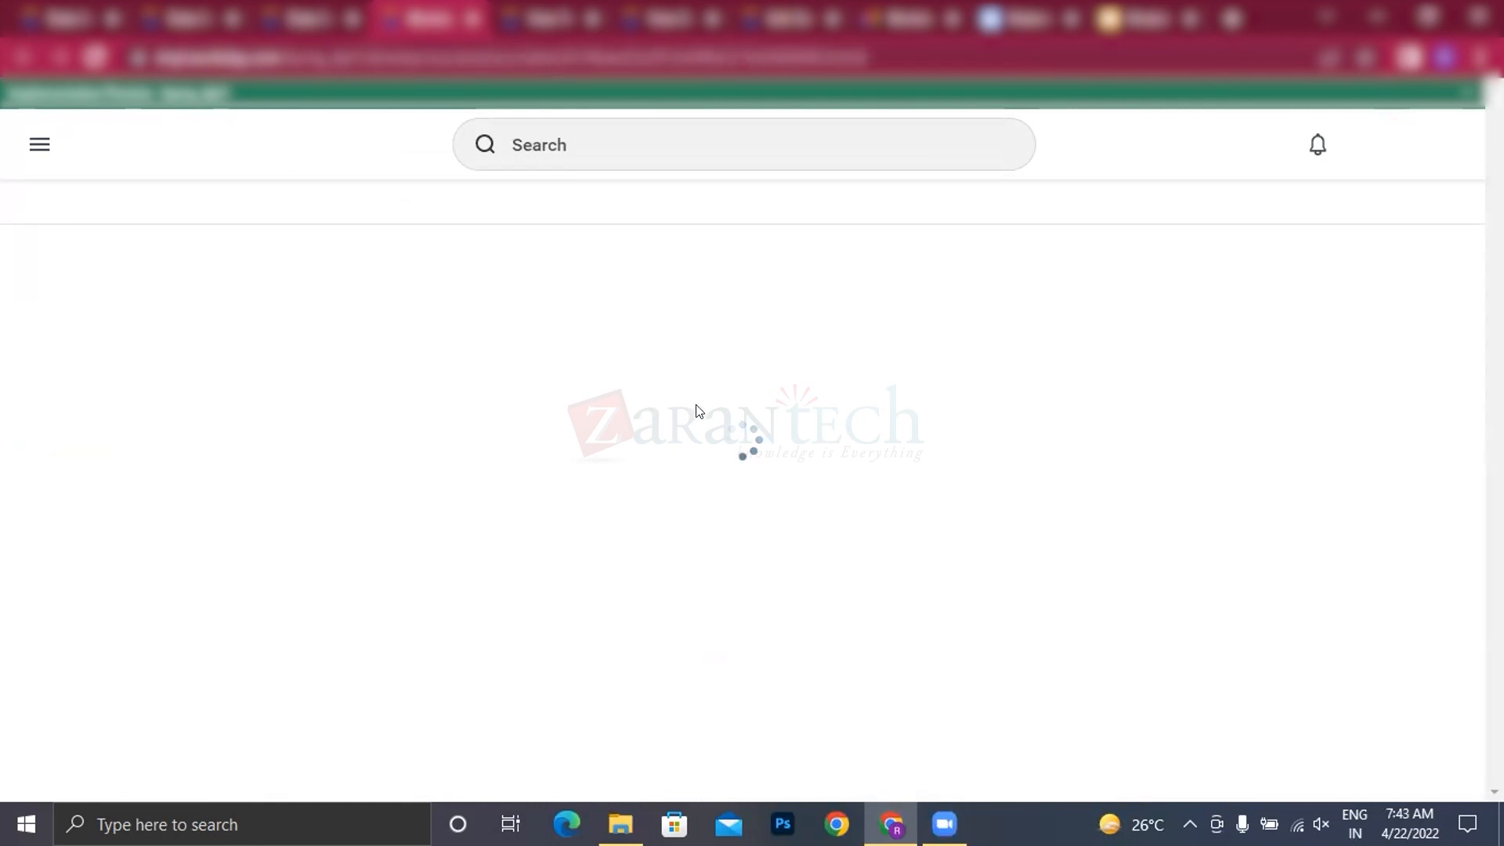
scroll(594, 470, down, 5)
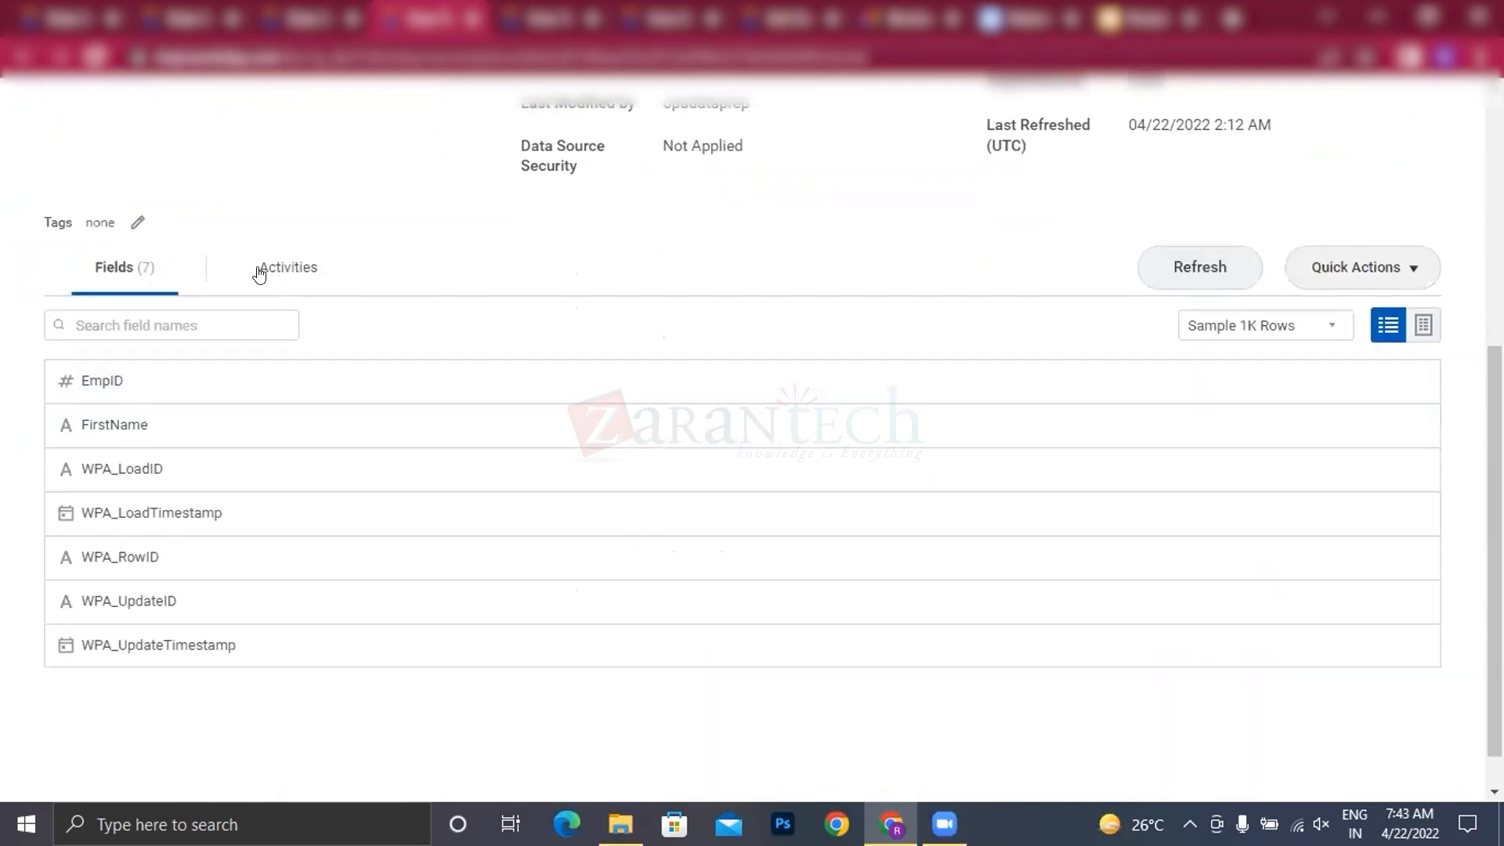
click(1421, 329)
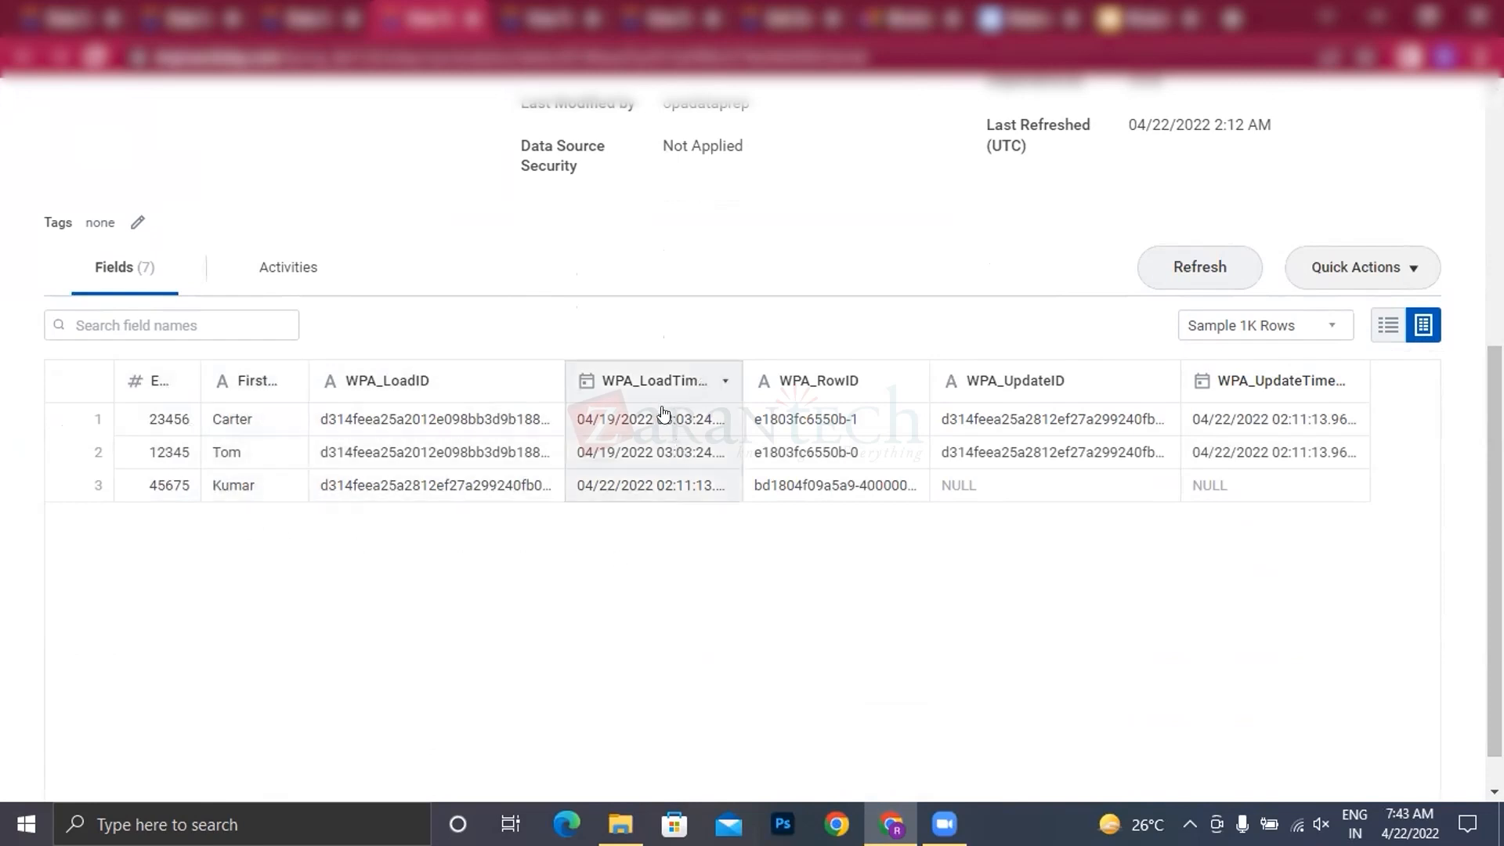
scroll(549, 368, up, 5)
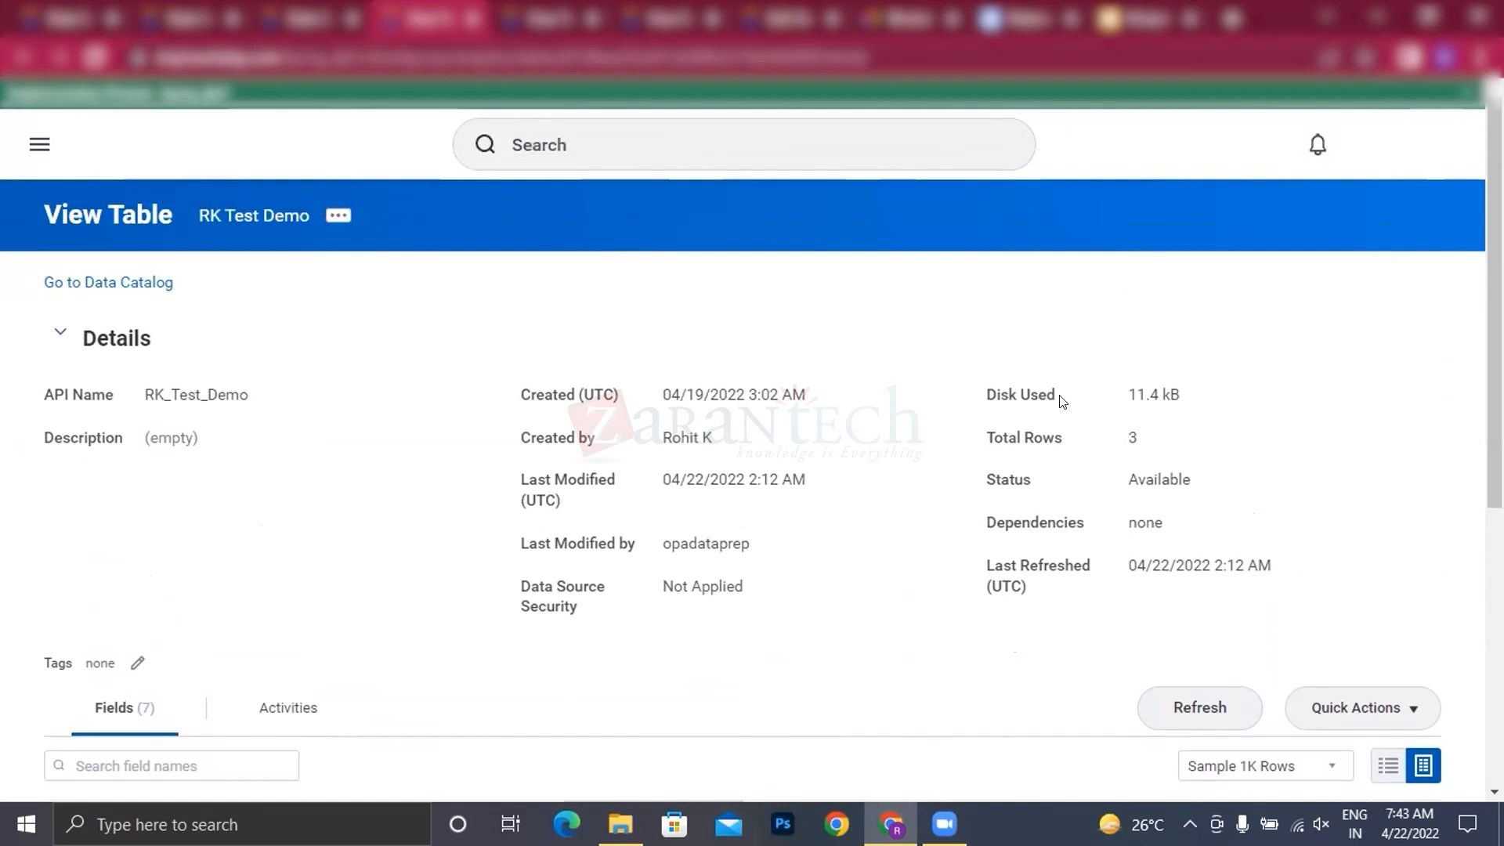
Step: Return to the Data Catalog's Tables list and look over the tables, starting with the RK Test Demo entry
click(300, 22)
key(ctrl+Tab)
click(305, 22)
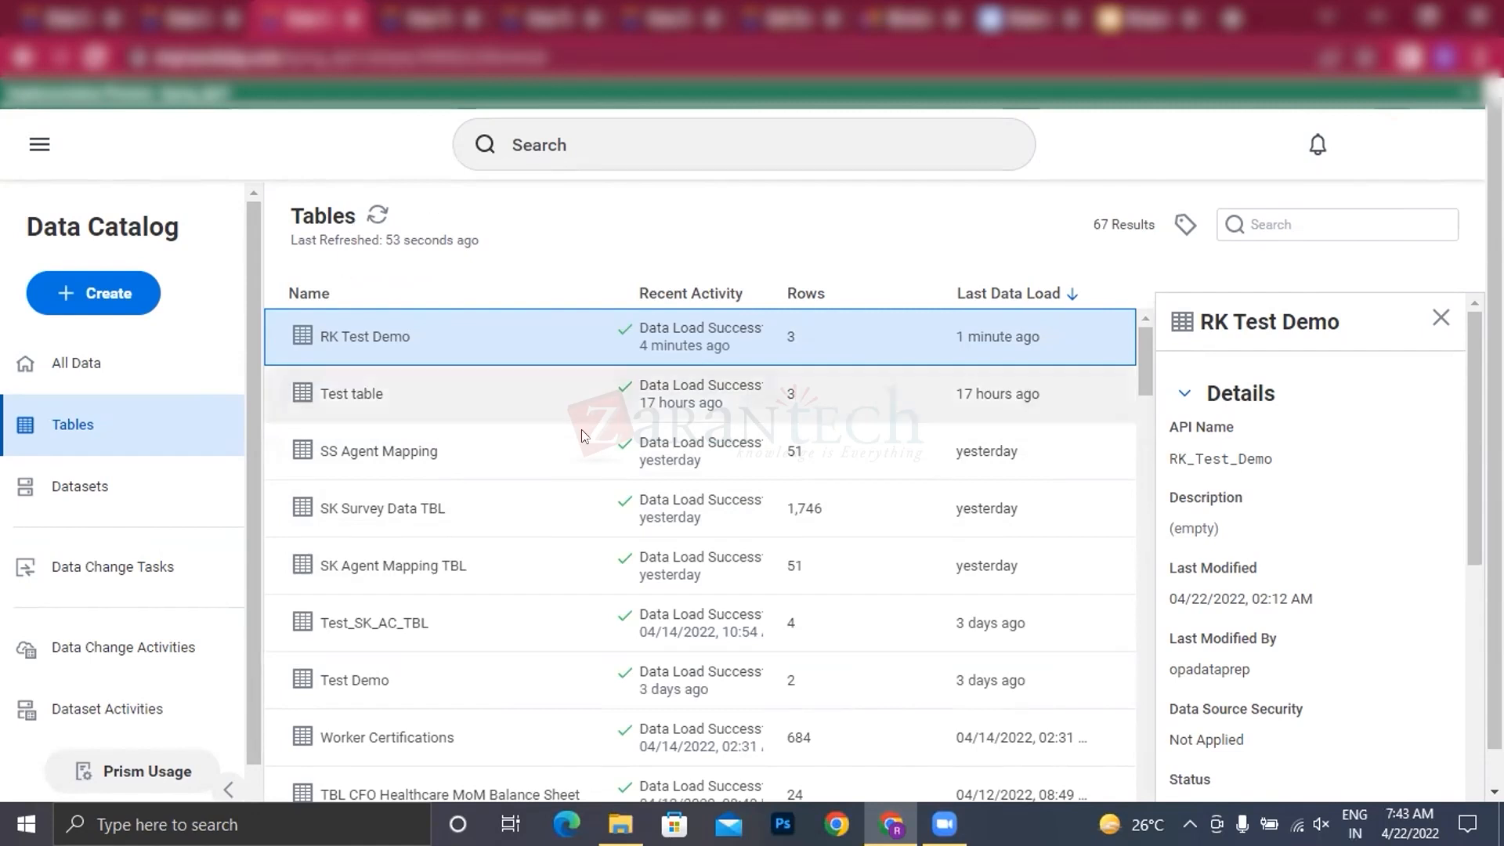
scroll(517, 397, down, 3)
scroll(517, 397, up, 3)
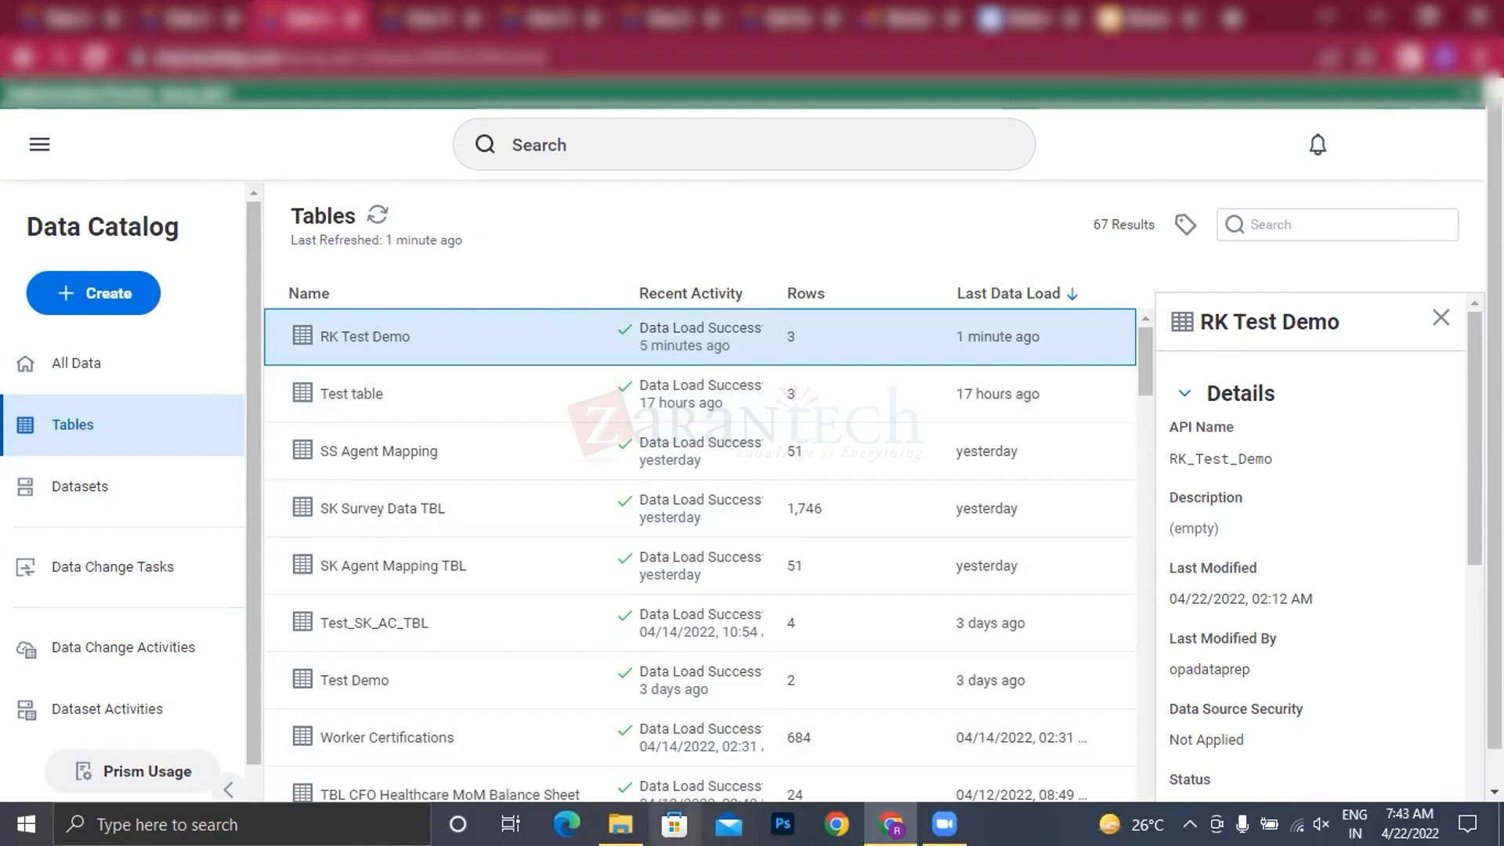
Step: Switch to the Test_Demo.txt file in Notepad, highlight its header and employee records for review, and return to the Tables list
click(621, 824)
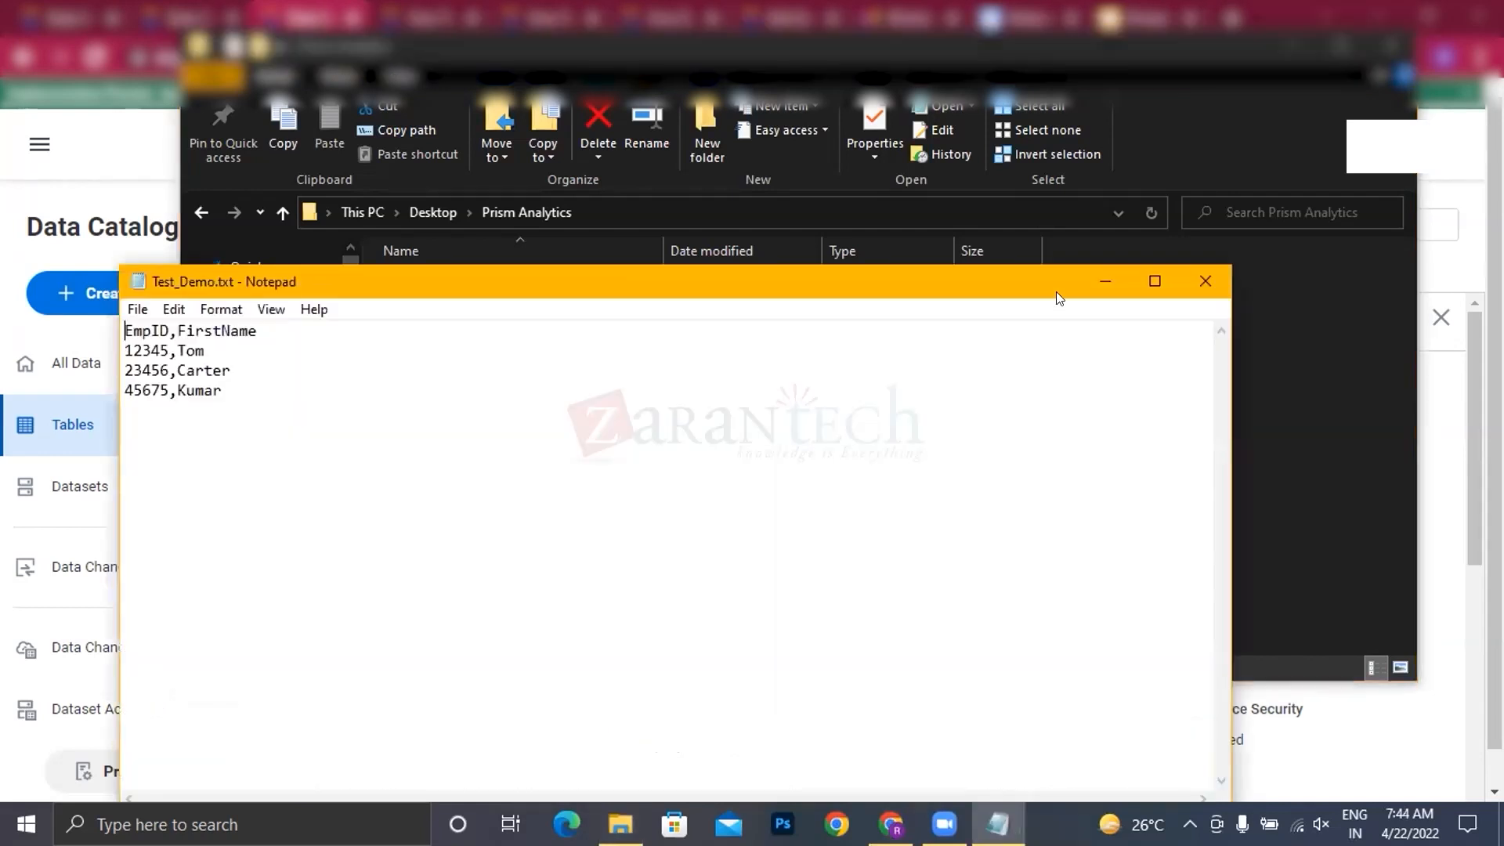
double_click(810, 282)
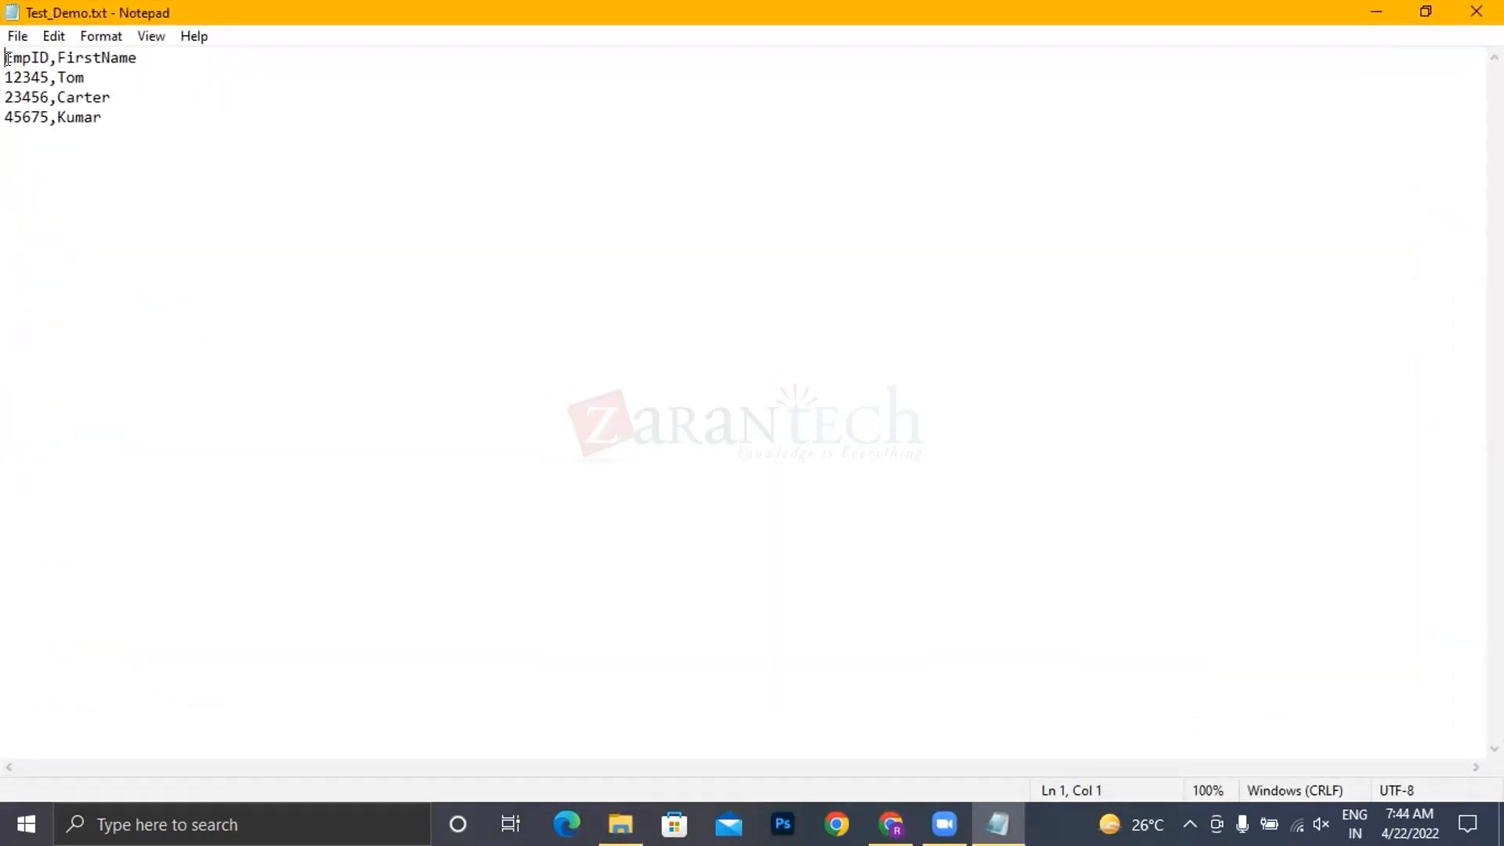
drag(5, 57, 115, 96)
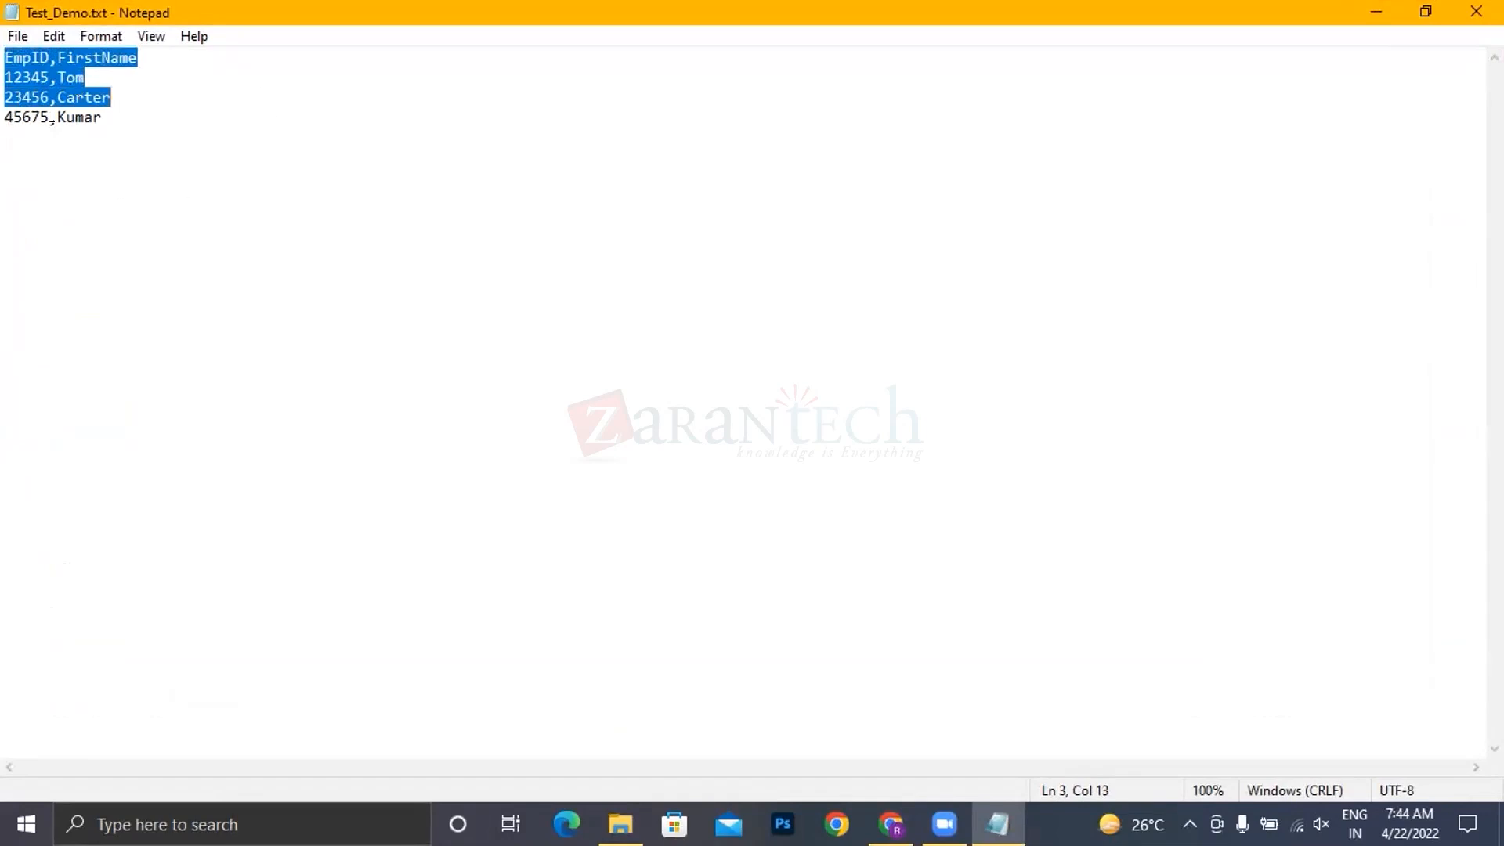
click(99, 167)
drag(5, 56, 119, 118)
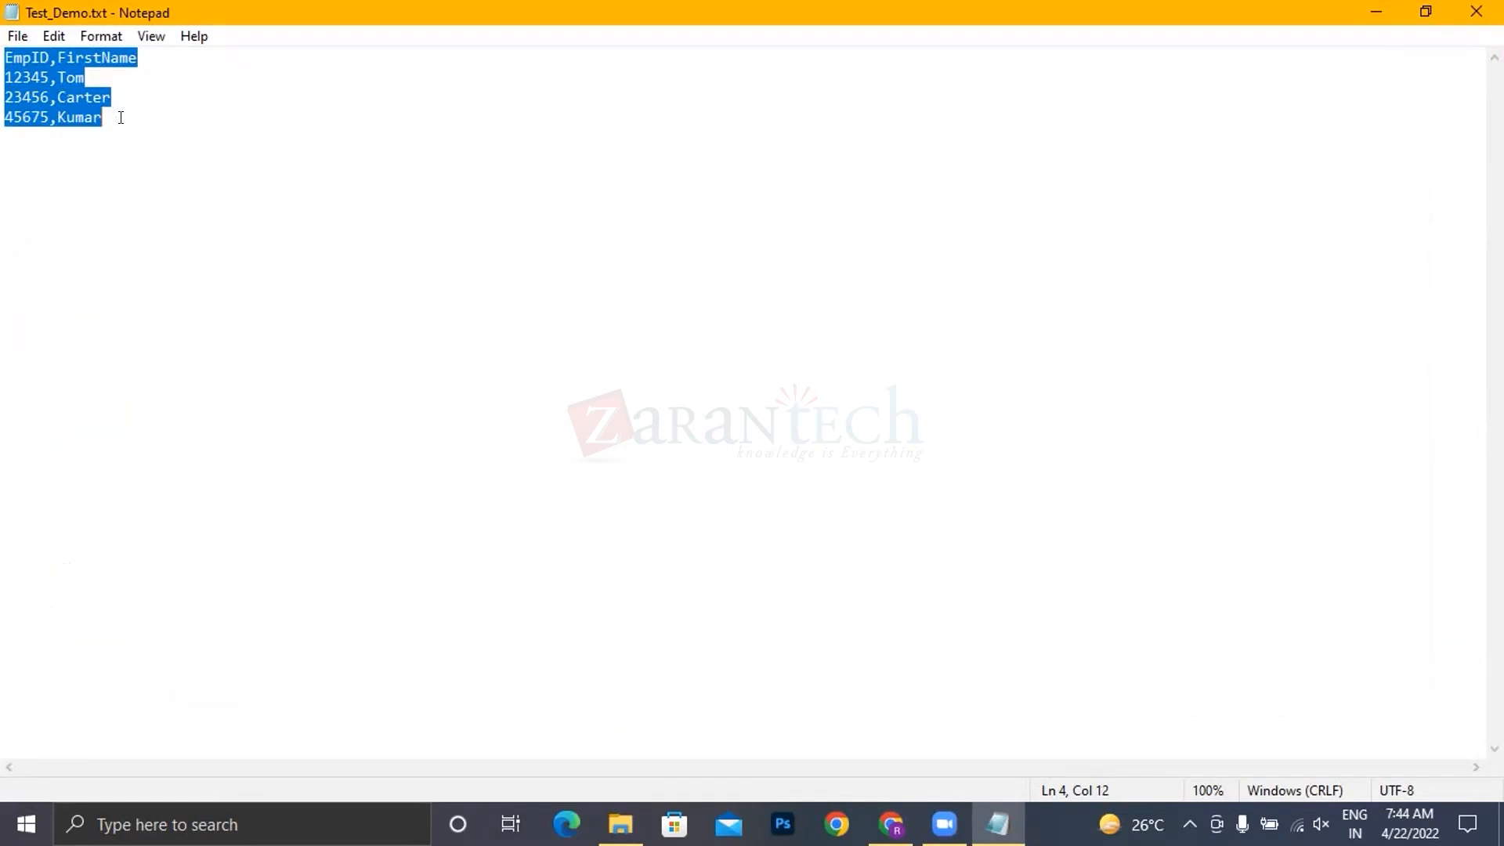
click(121, 118)
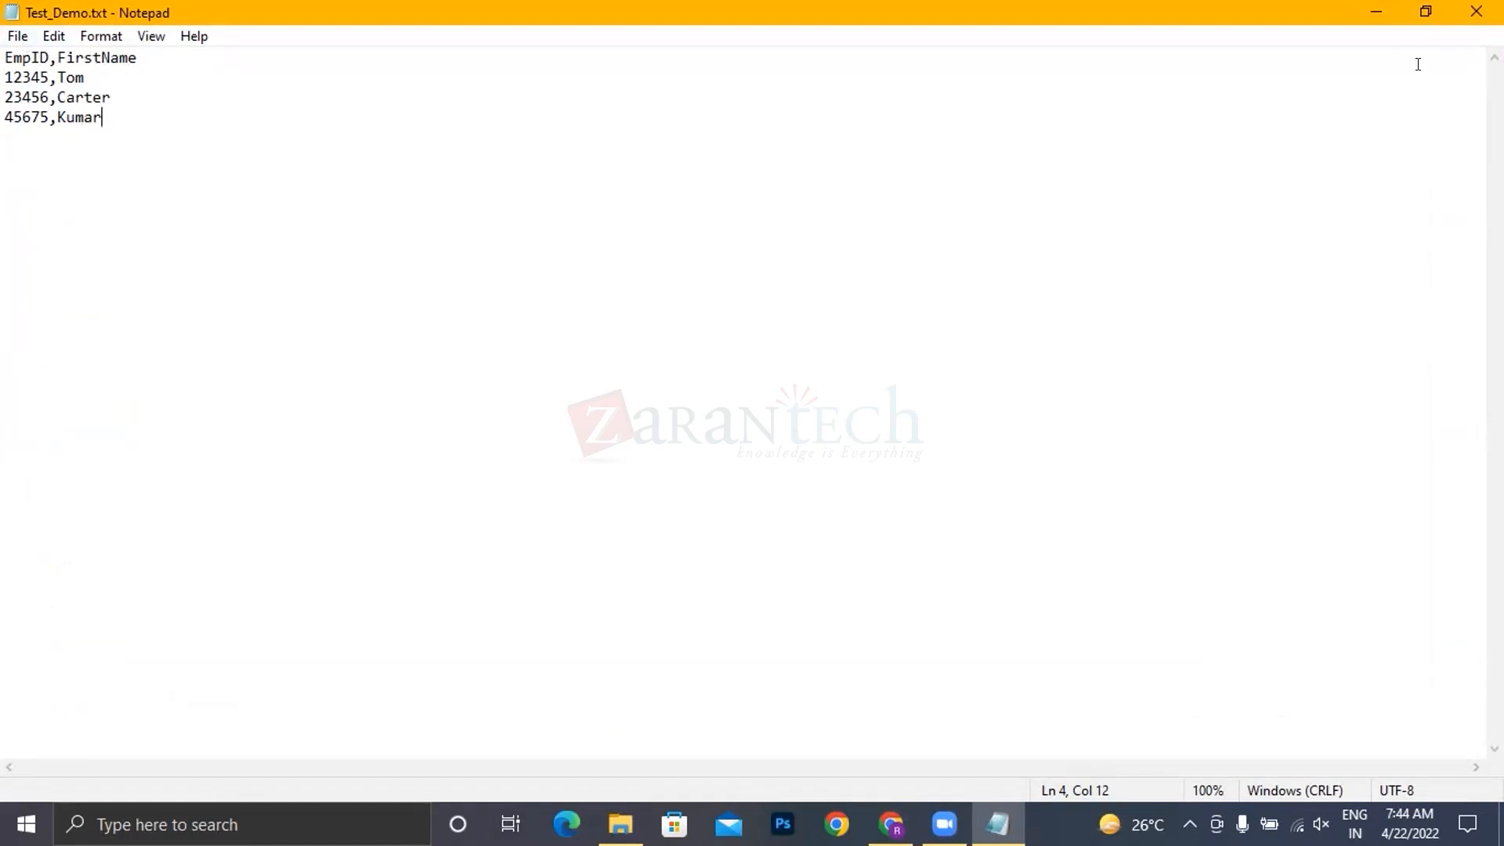
click(1376, 17)
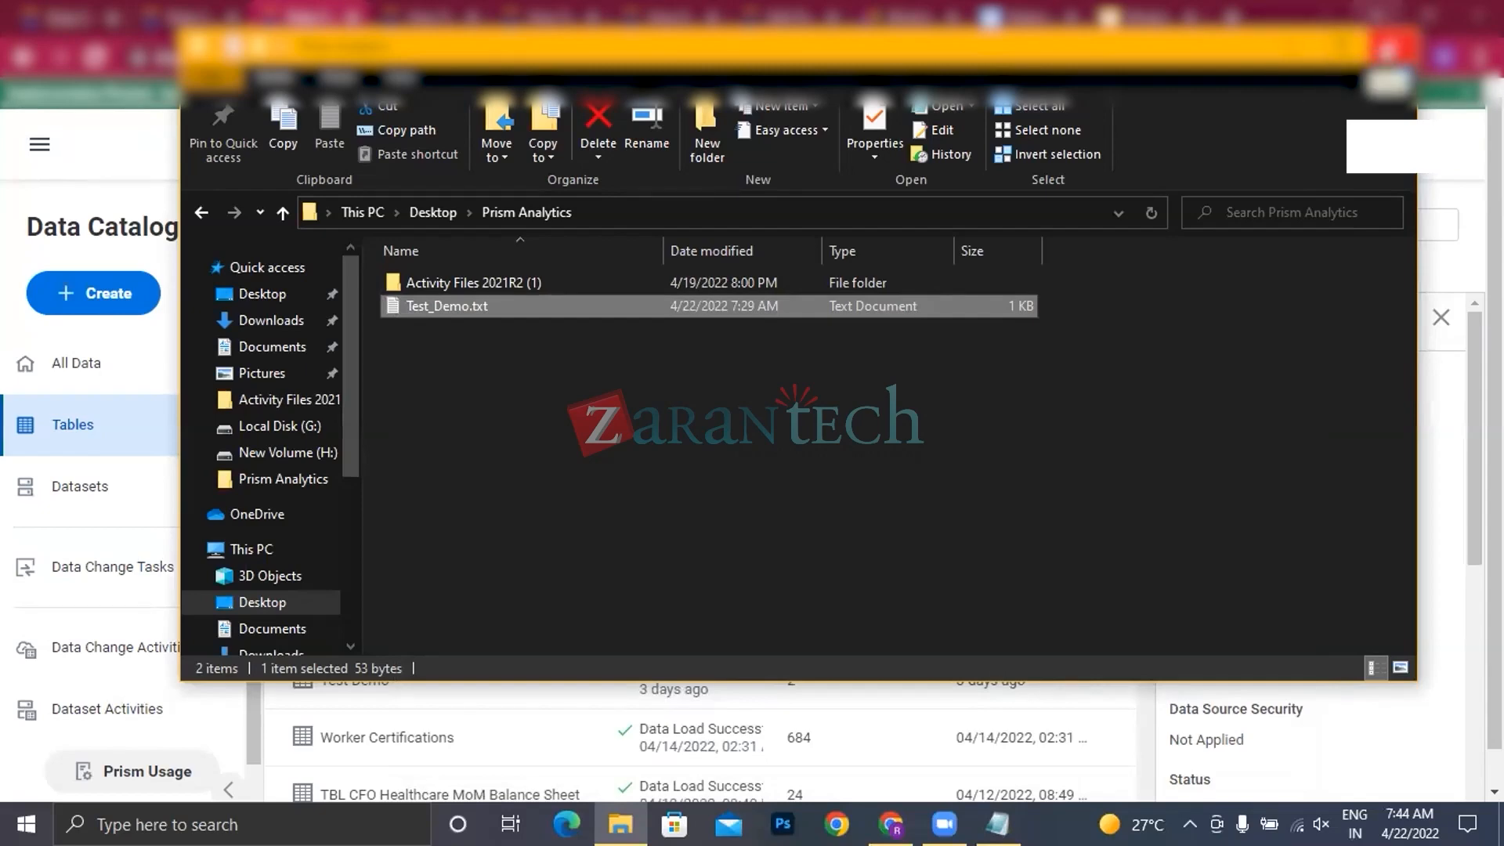
click(1387, 50)
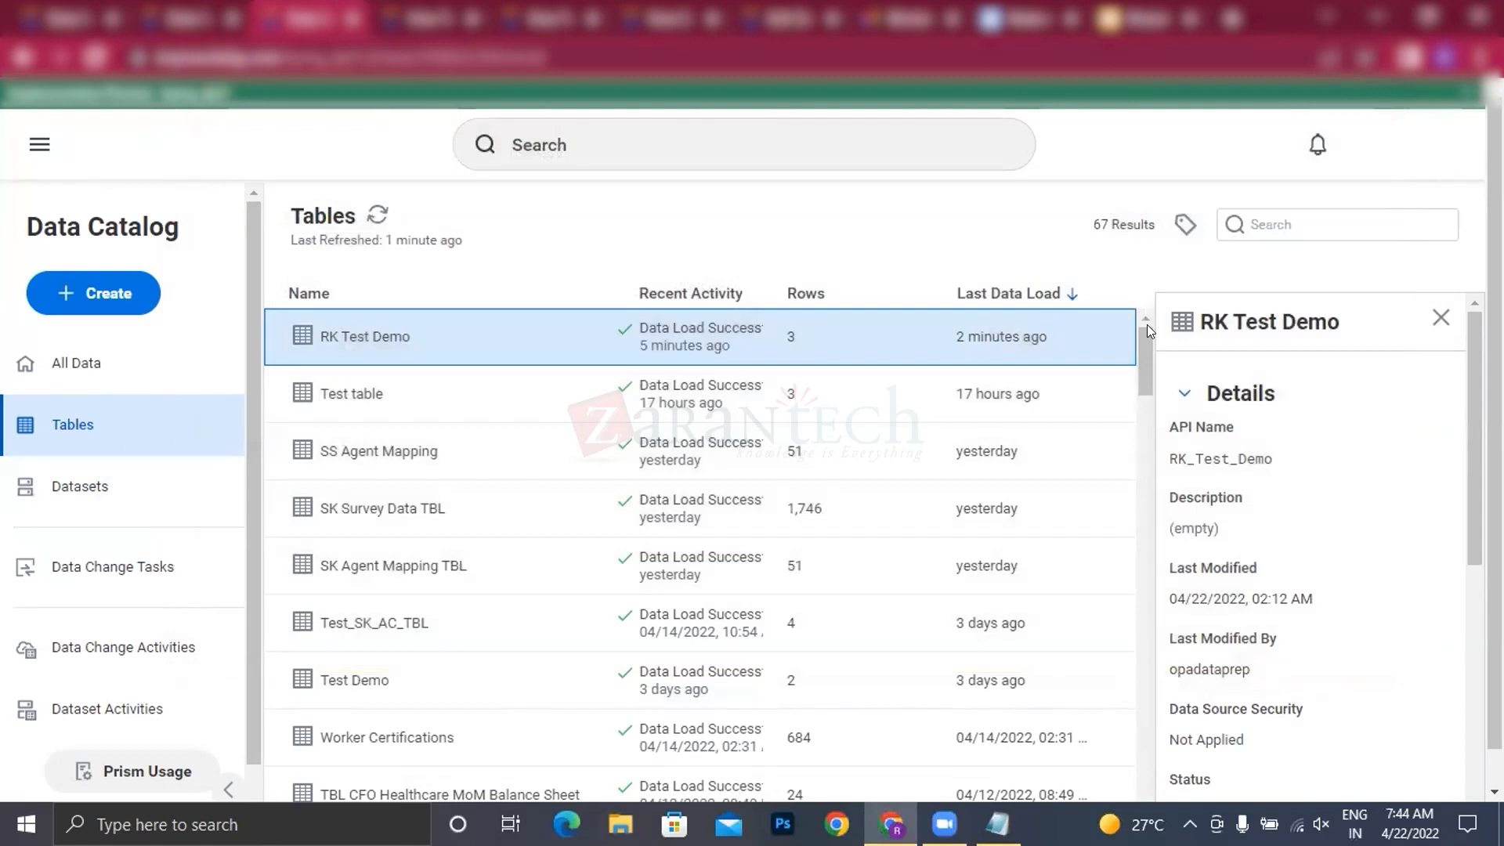
Step: Refresh the Tables list in the Data Catalog to check the latest data loads
click(375, 218)
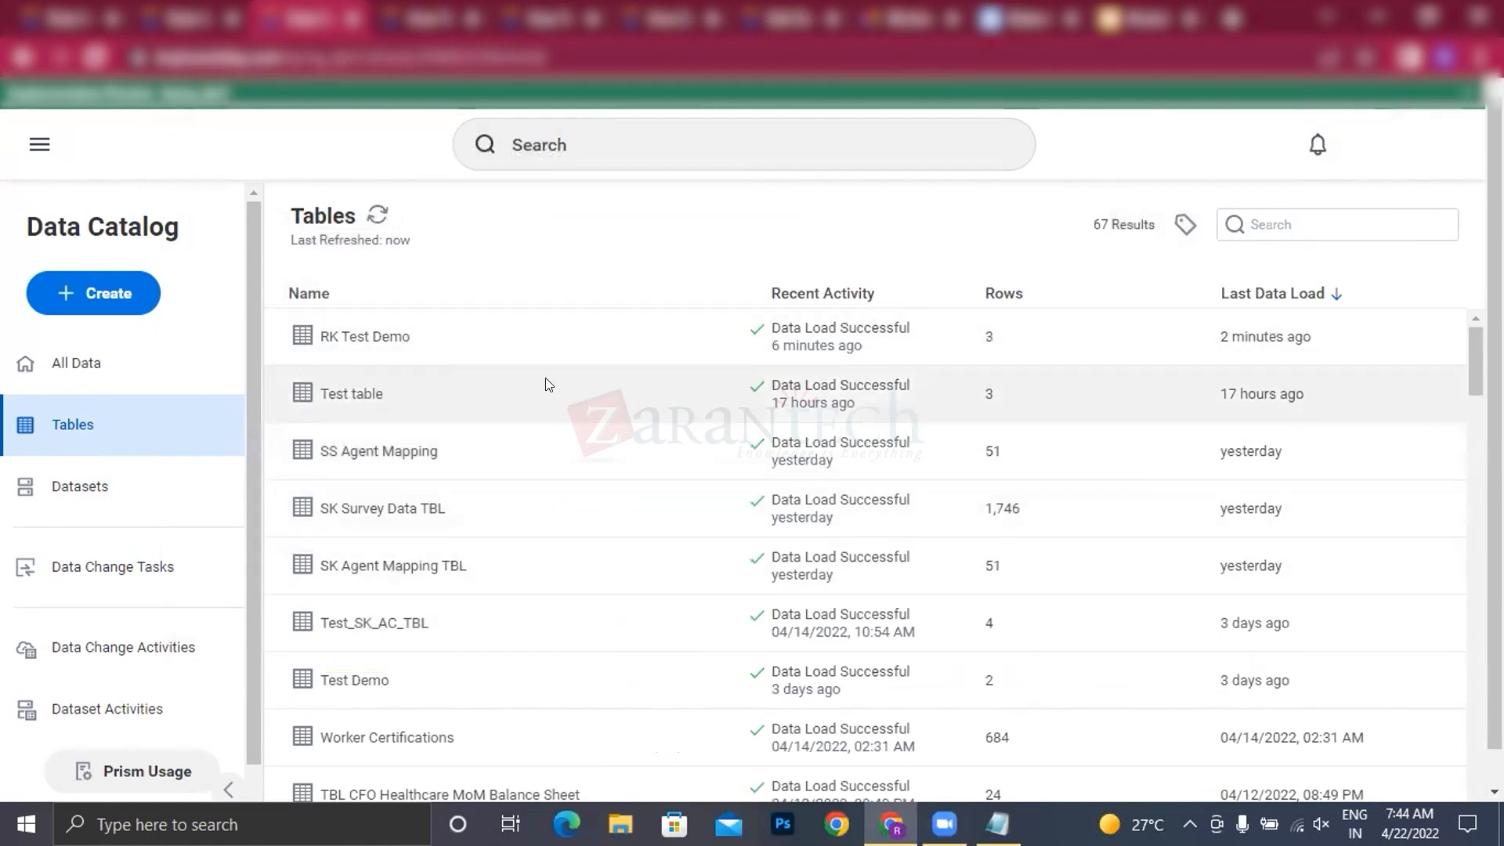
click(377, 214)
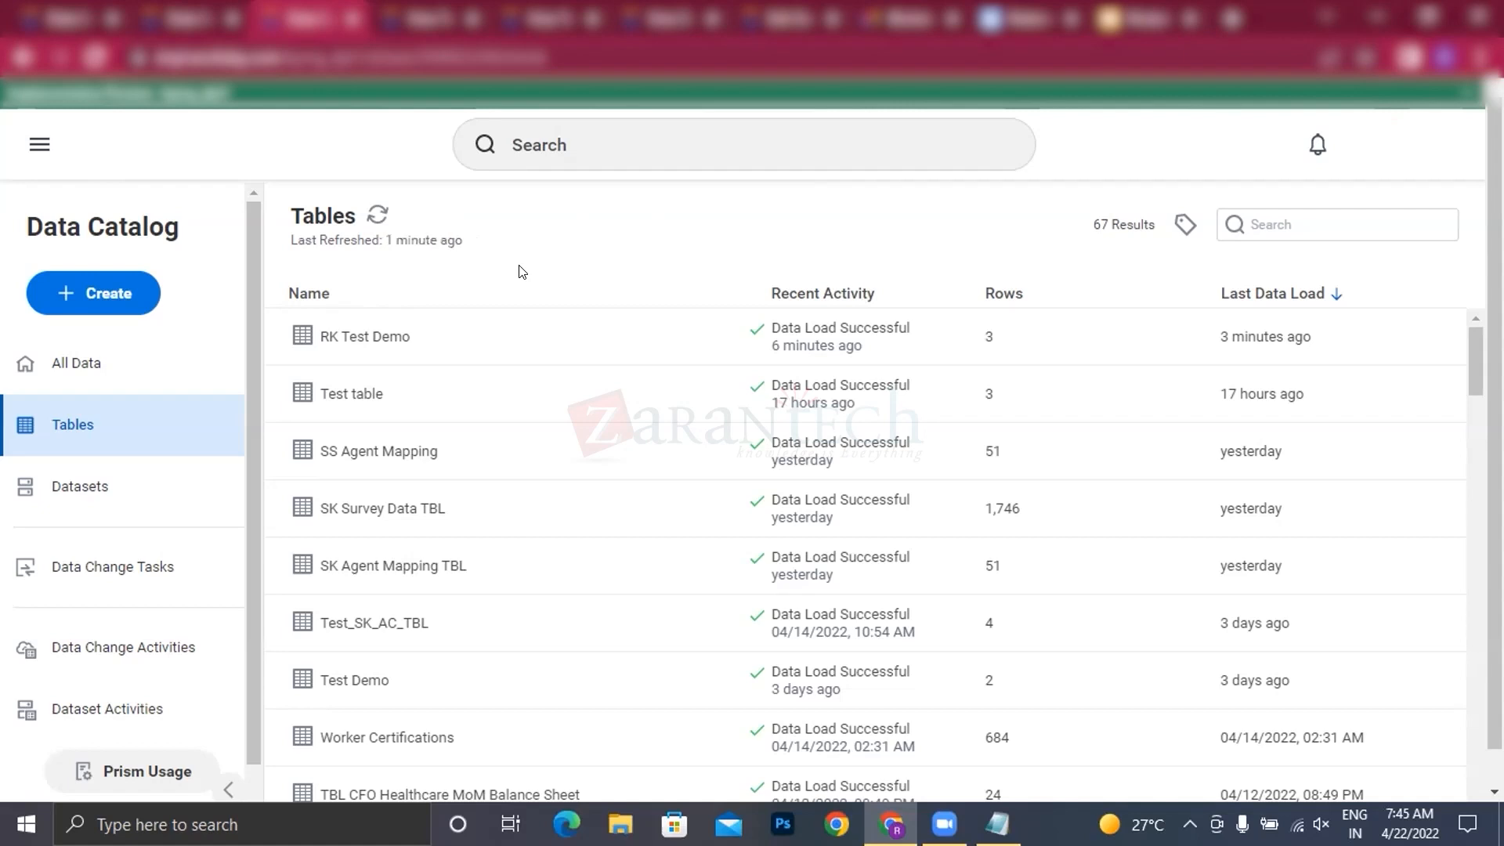
click(381, 219)
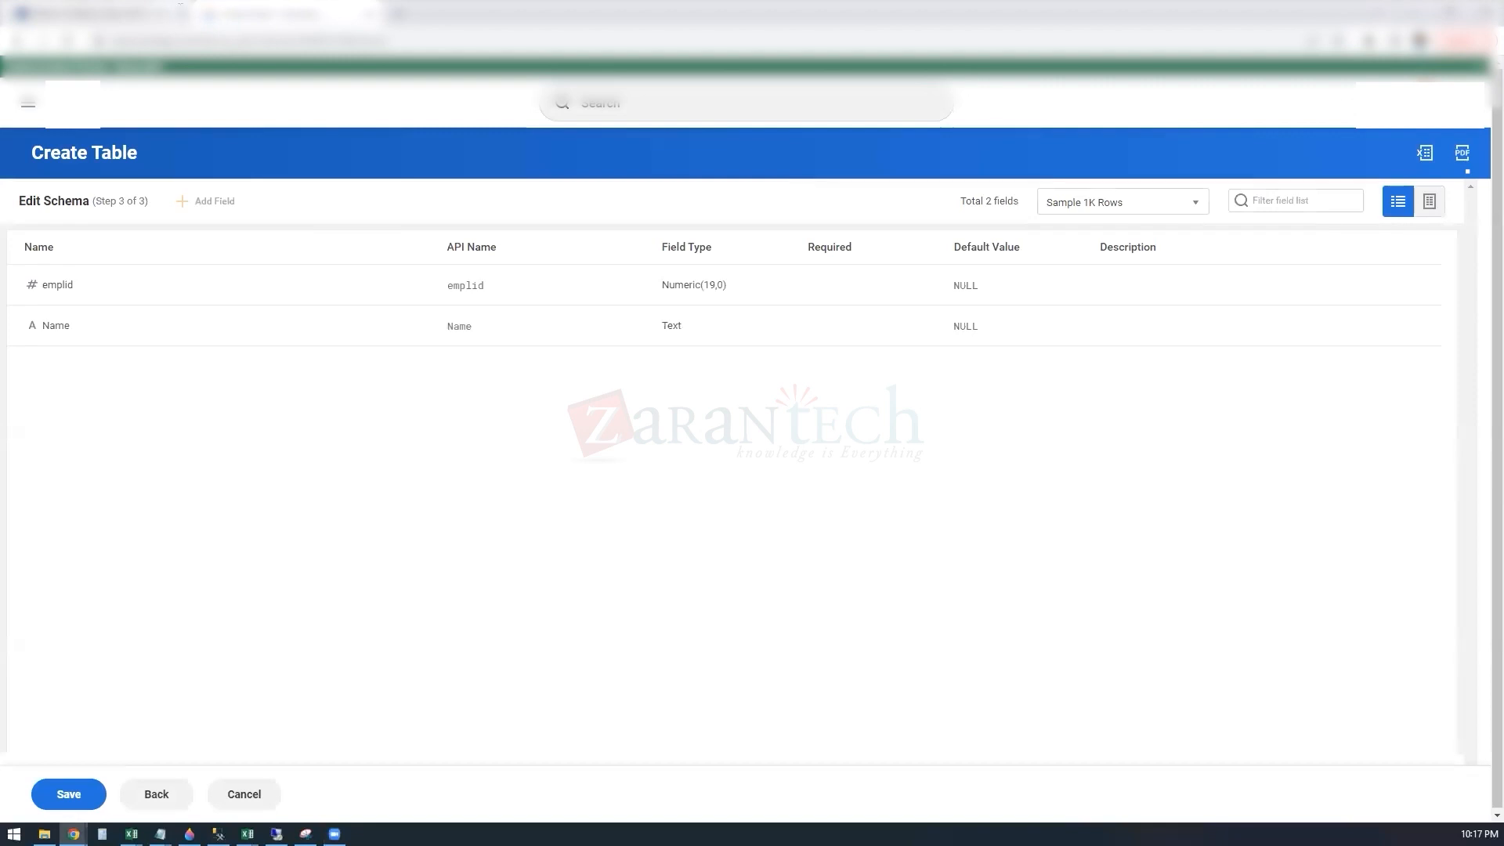
Step: Set the emplid field as the external ID in the new table's schema and save the table
click(69, 794)
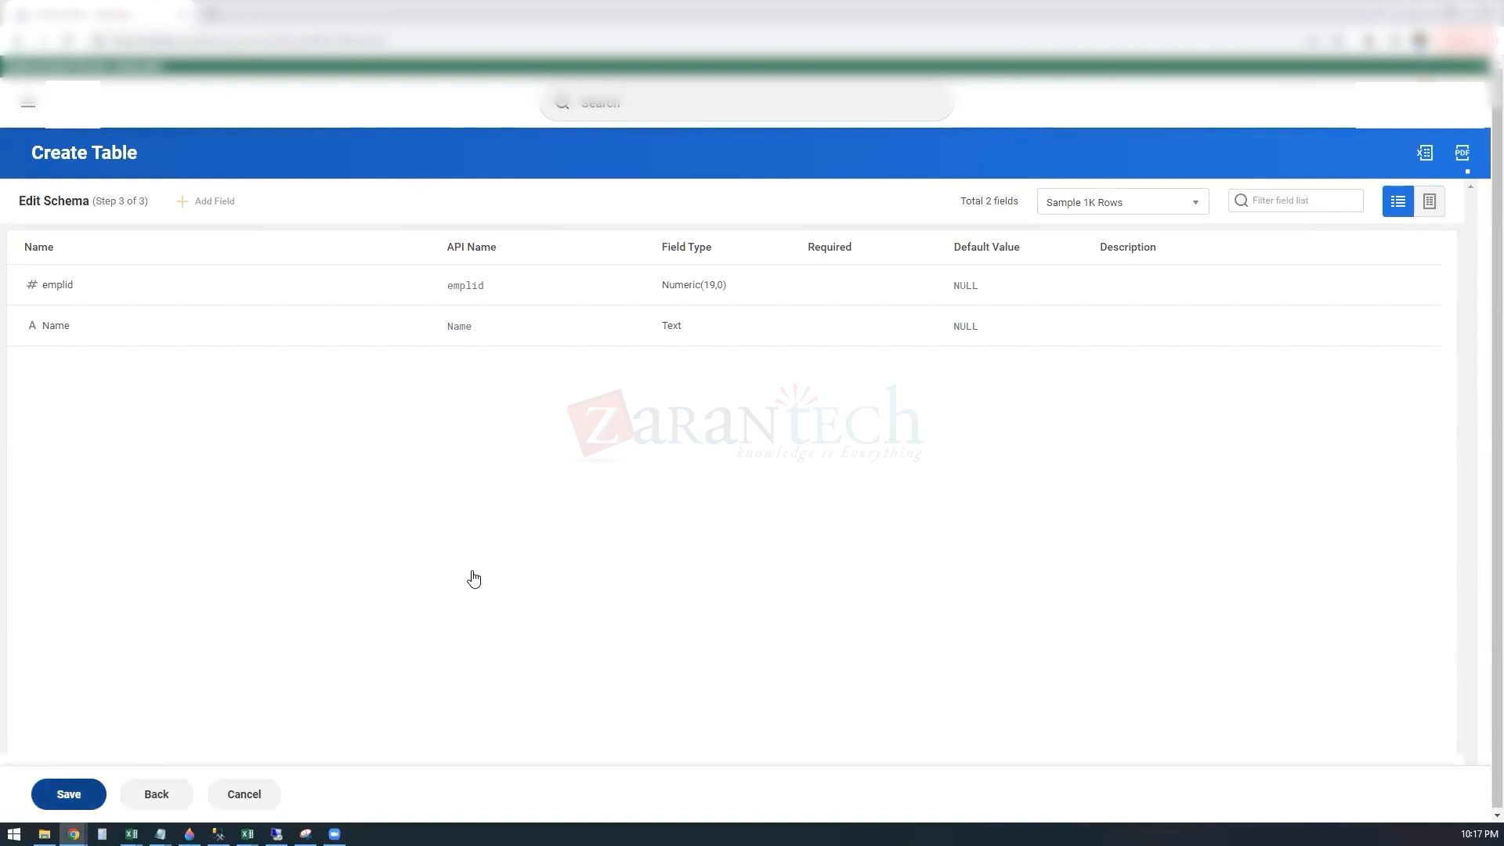
click(81, 292)
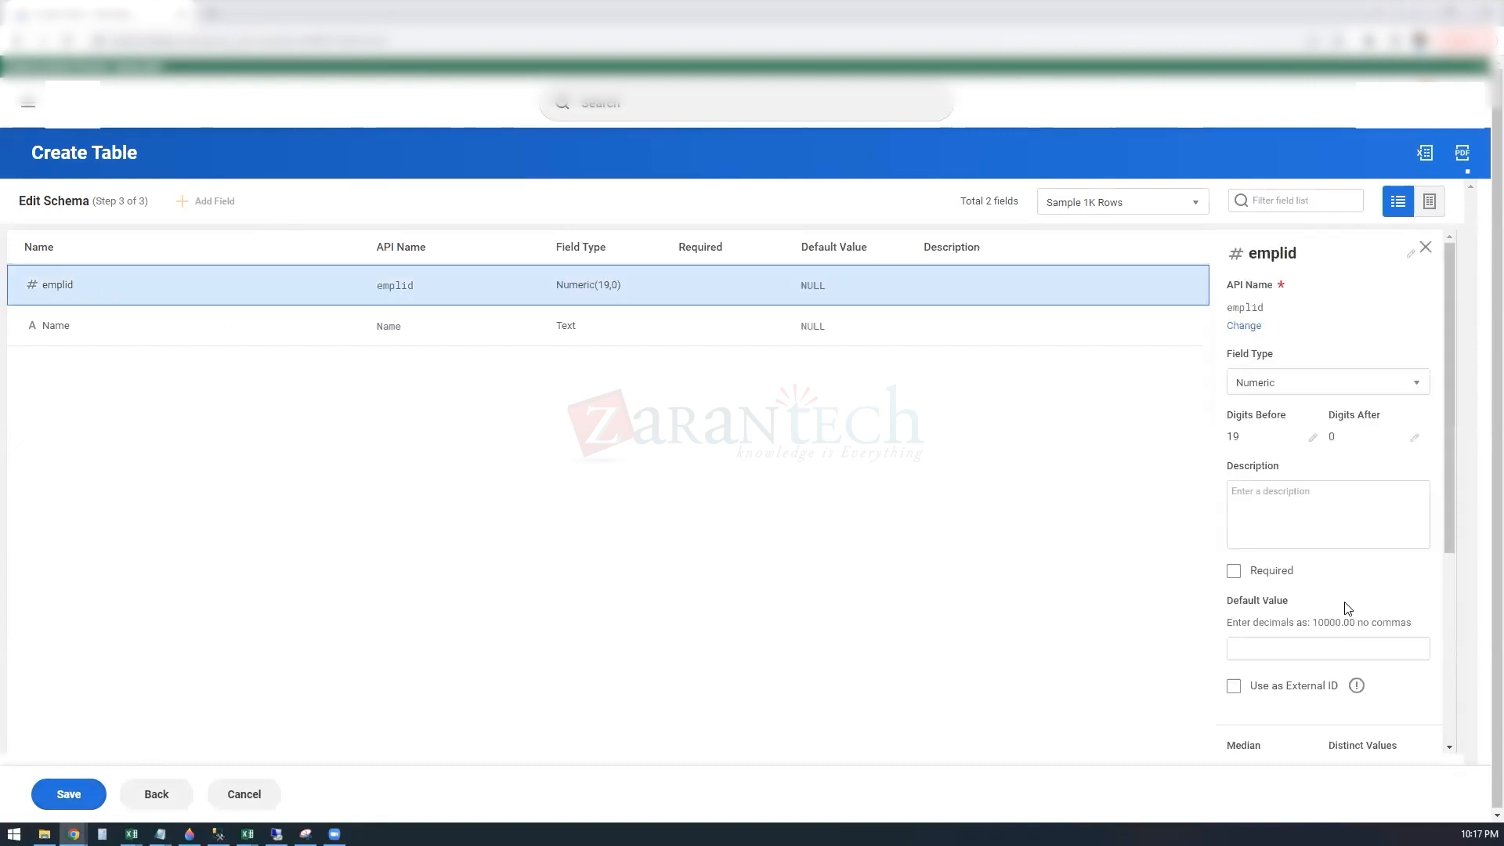
scroll(1347, 609, down, 2)
click(1232, 533)
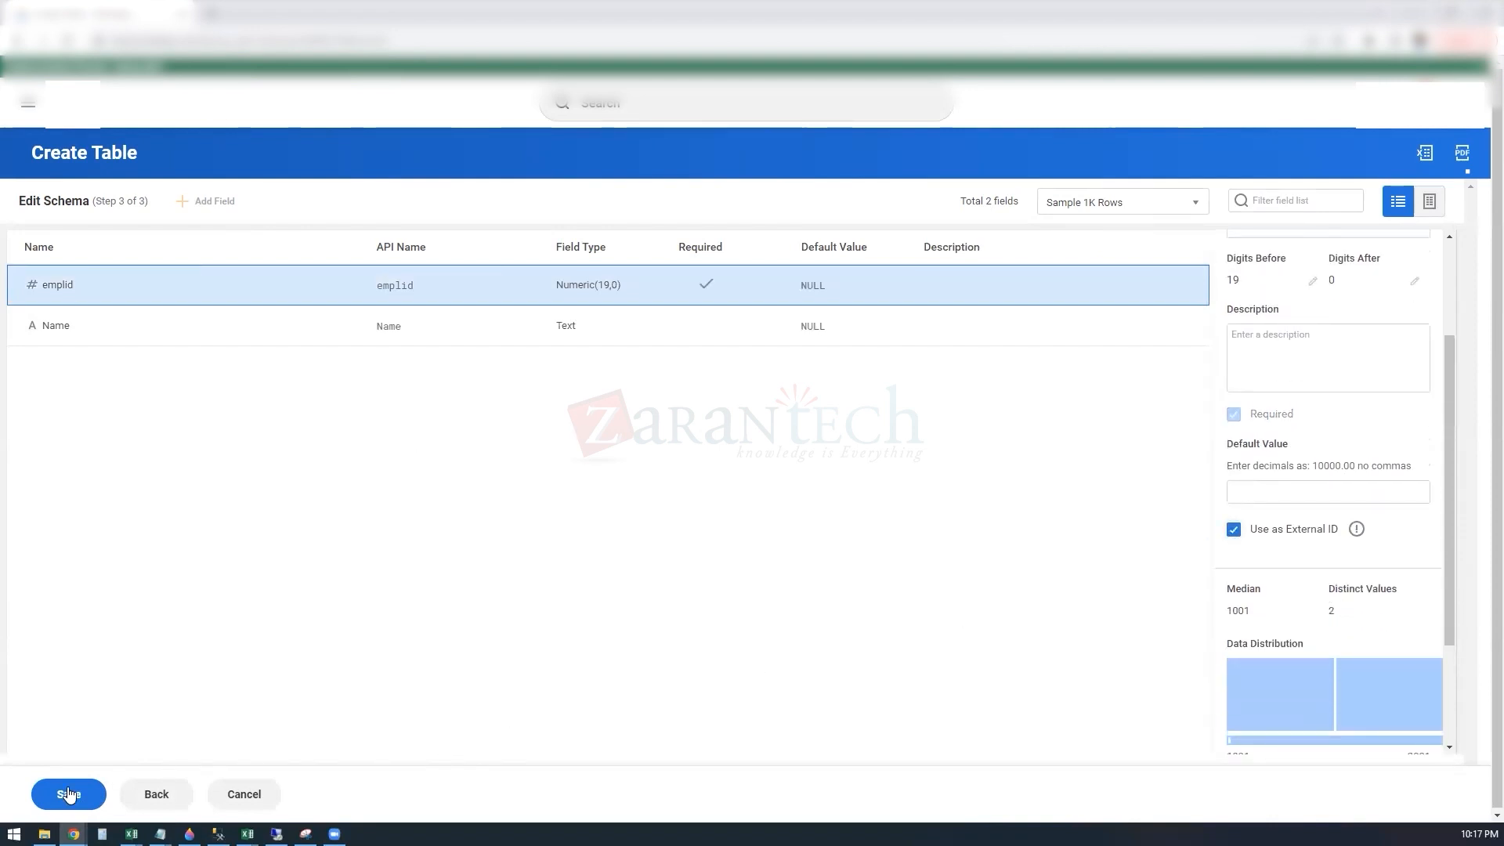
click(67, 797)
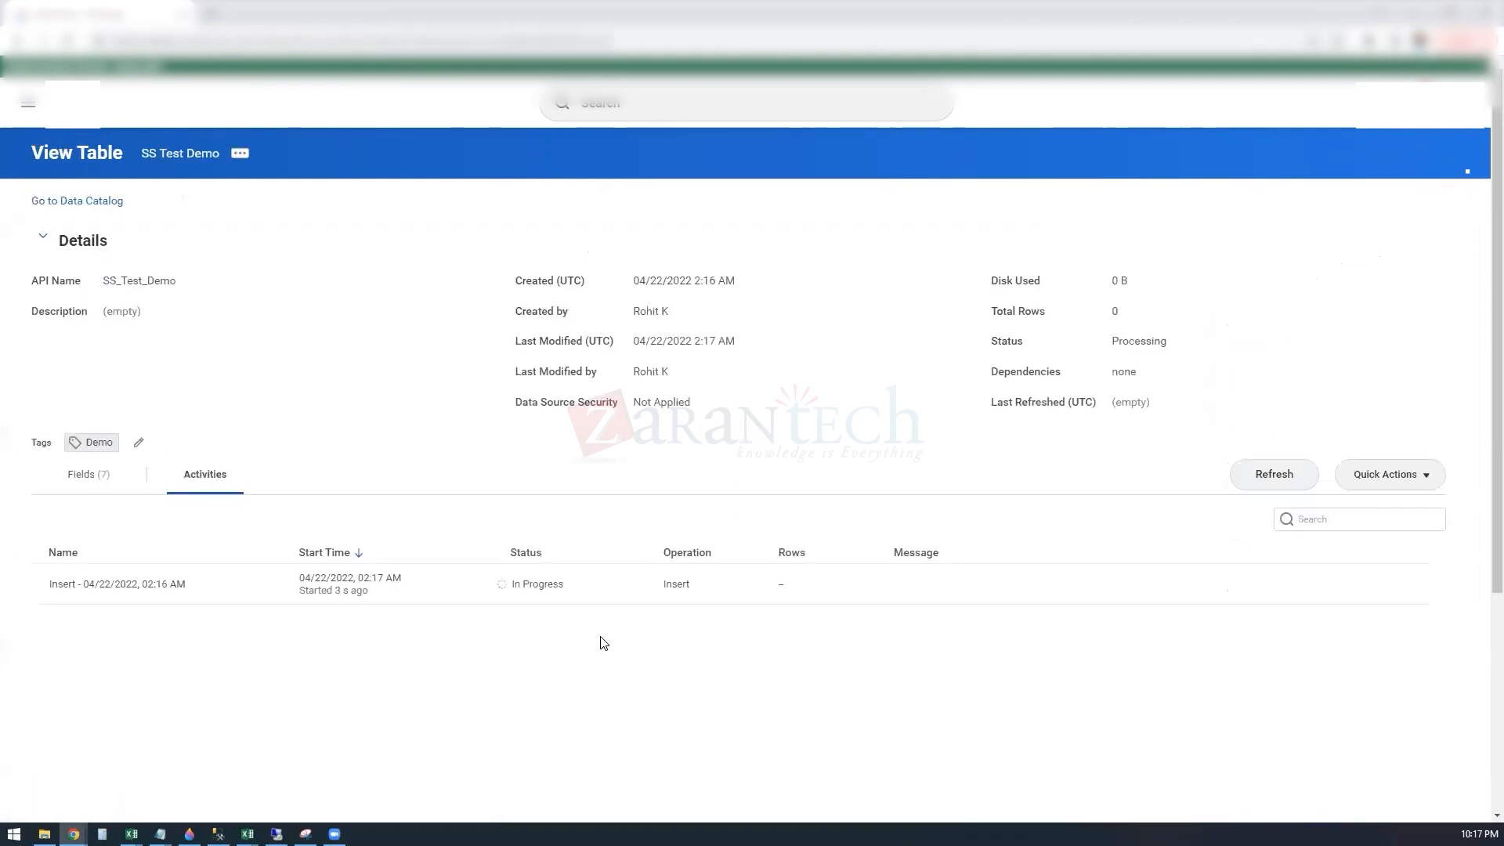
Step: Refresh the SS Test Demo table's activities repeatedly to check the status of the insert load
click(1246, 489)
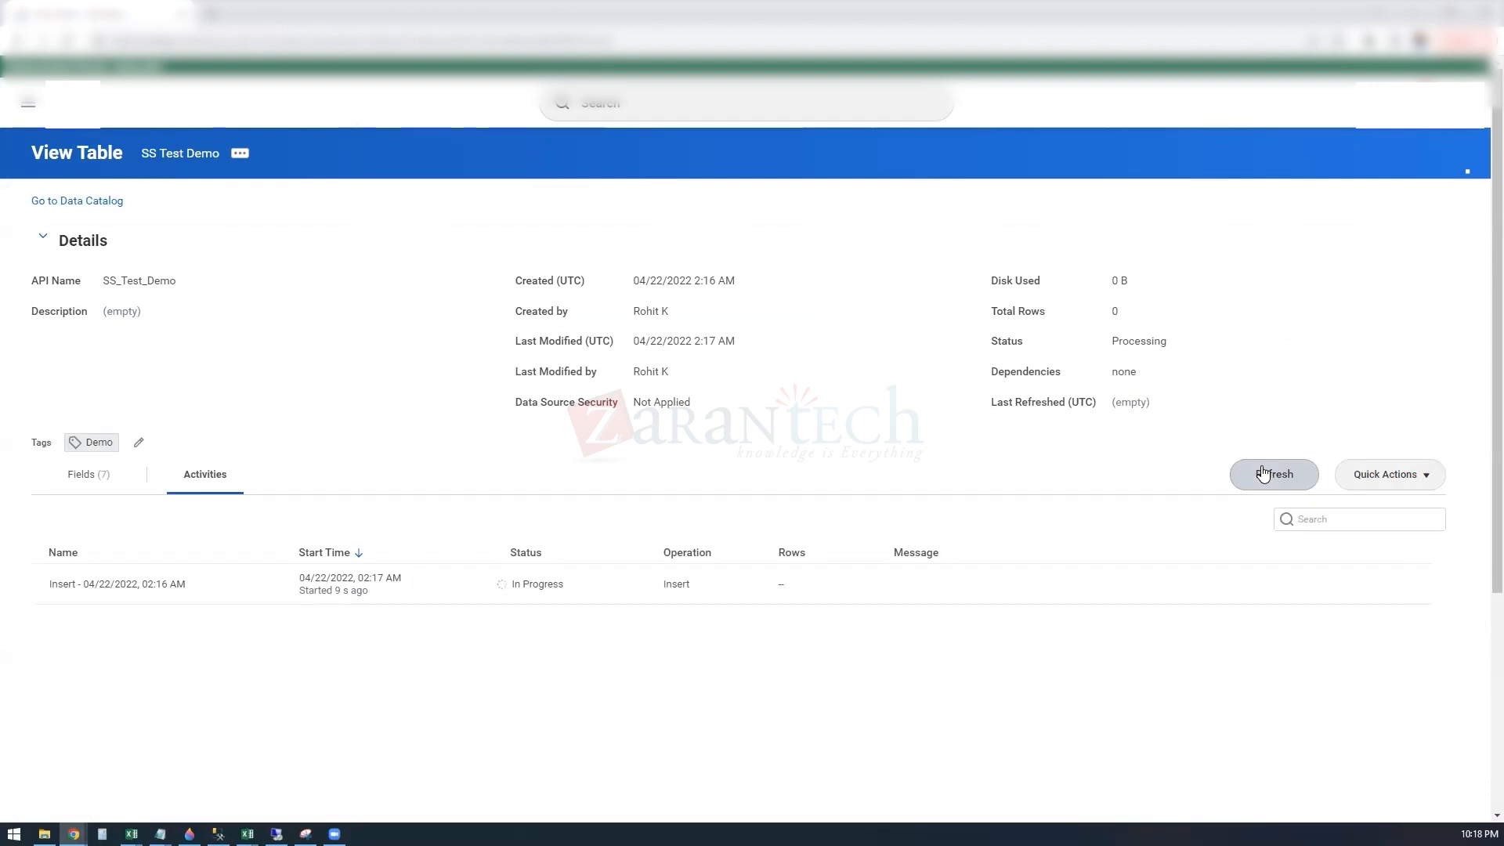
click(1264, 473)
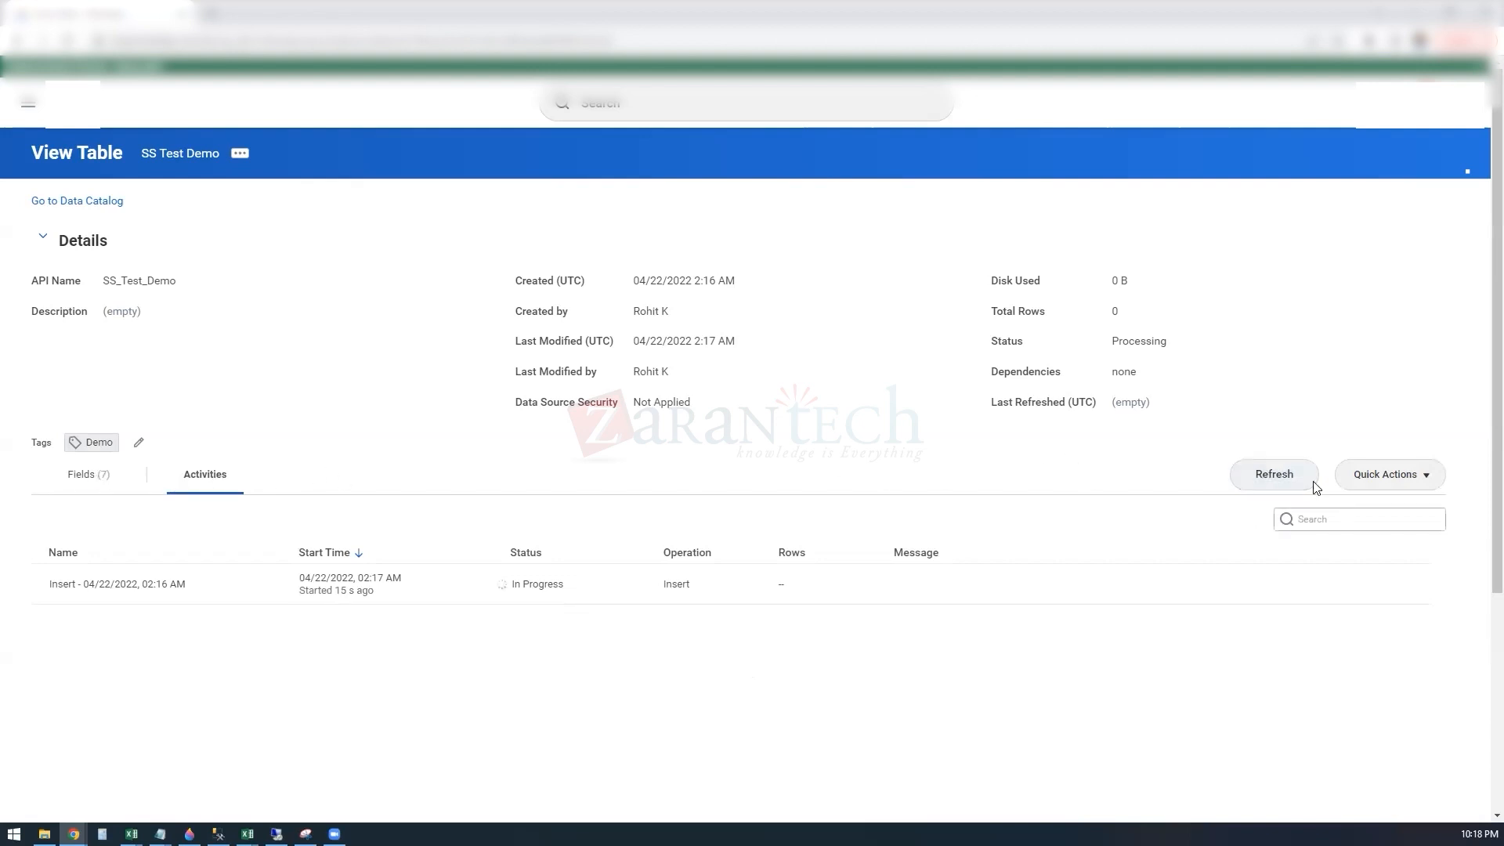
click(1270, 476)
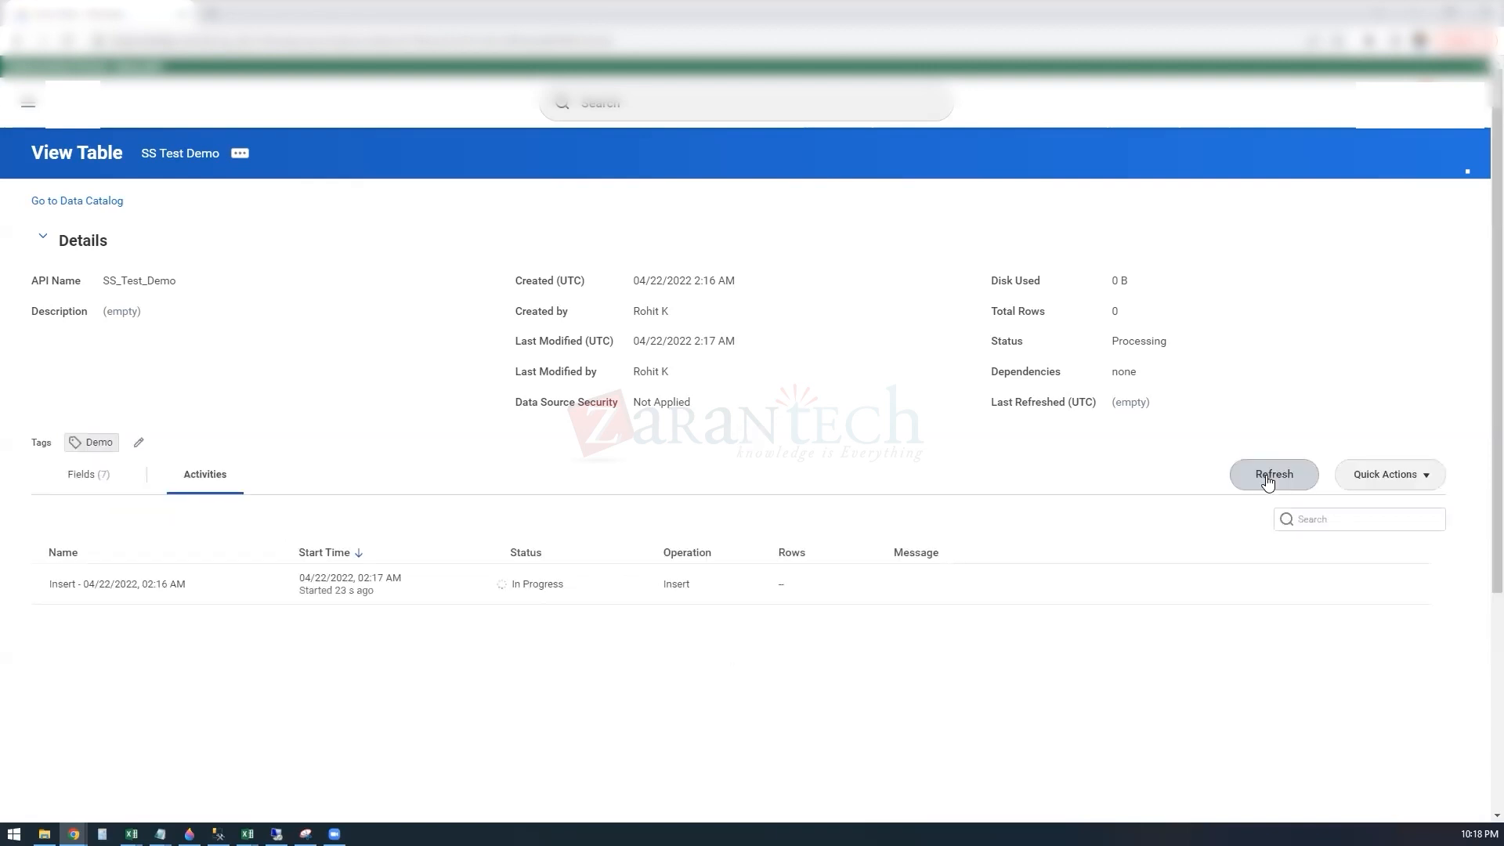
click(1269, 478)
click(1269, 478)
click(1269, 478)
click(1429, 484)
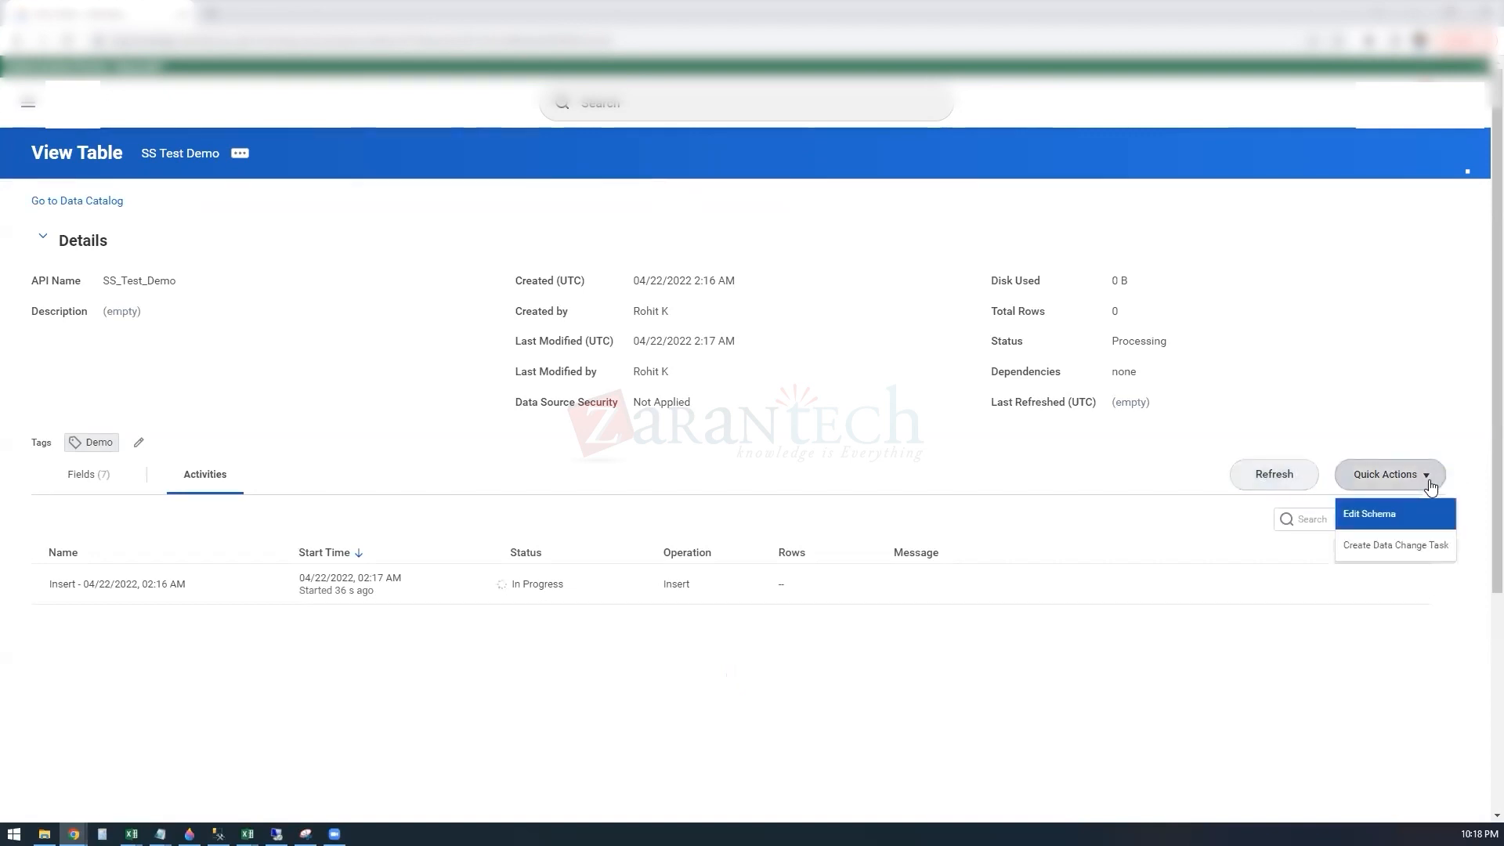
click(1273, 474)
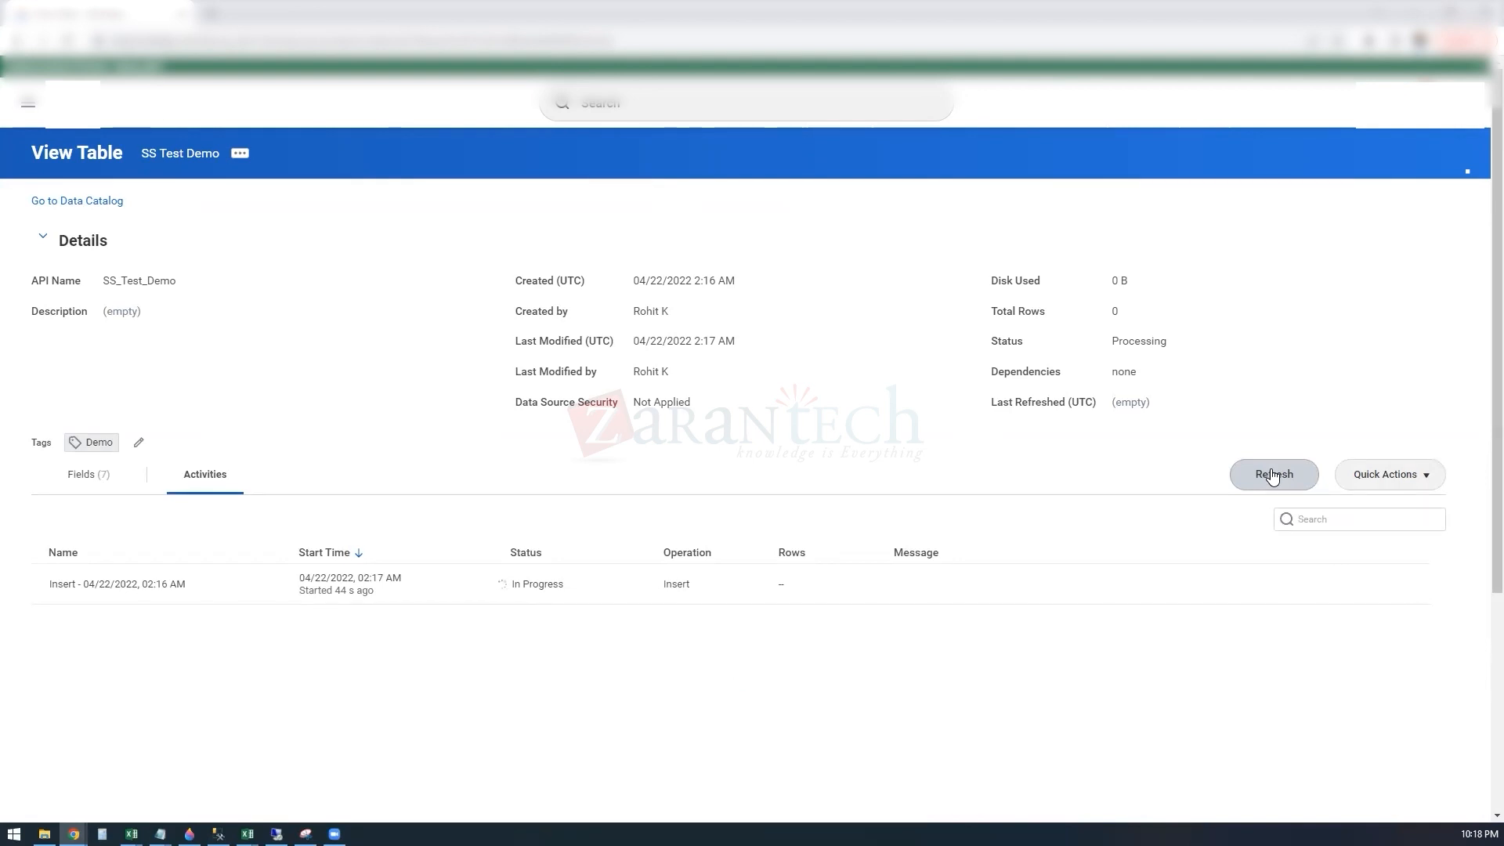
click(1273, 477)
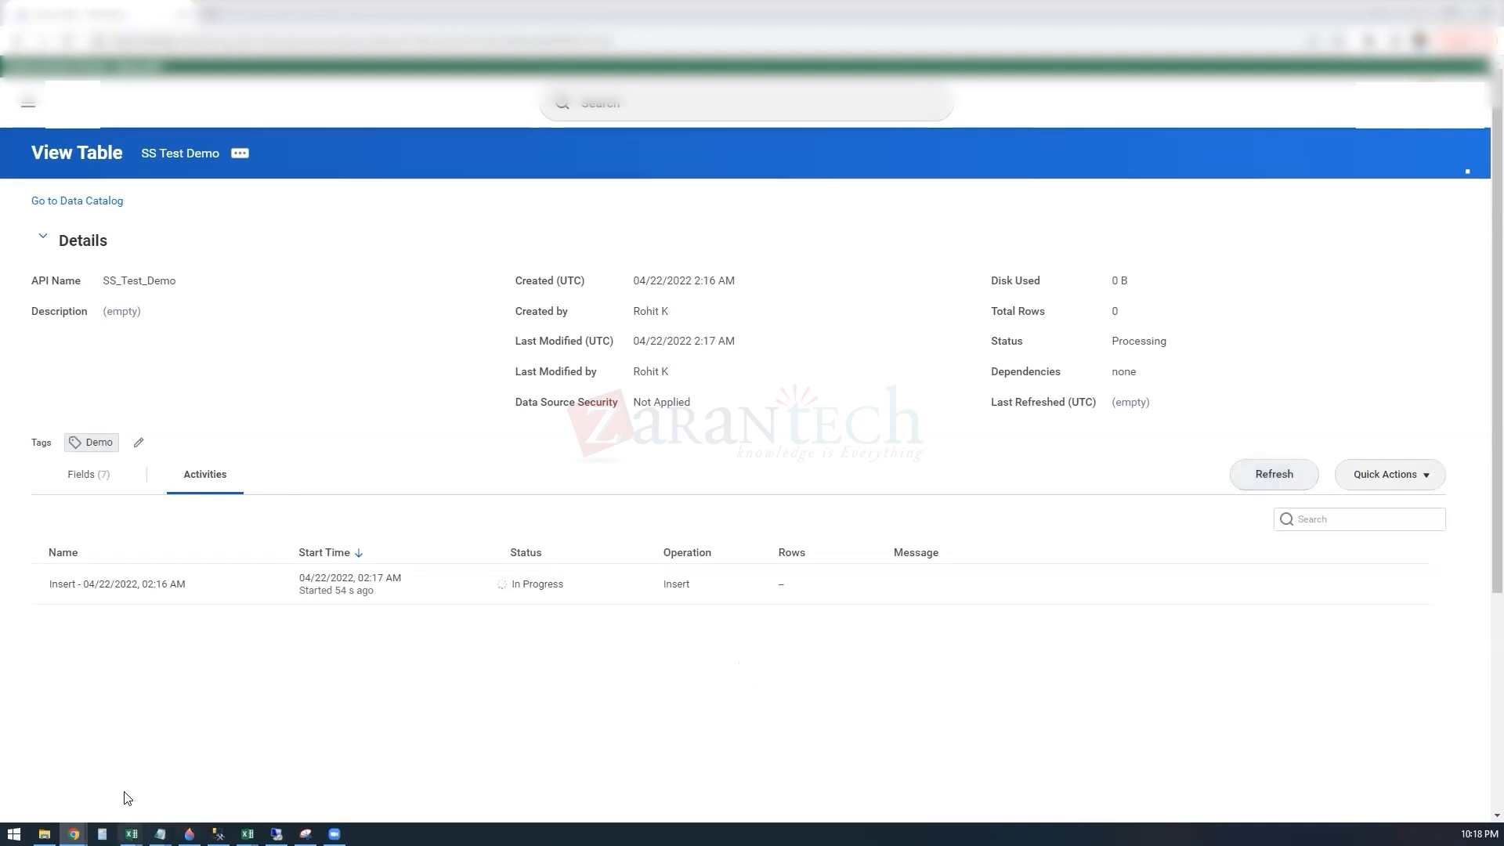
Step: Switch to Samfile in Notepad, append a record with emplid 3001 and a first name below the last row, and save the file
mouse_move(101, 834)
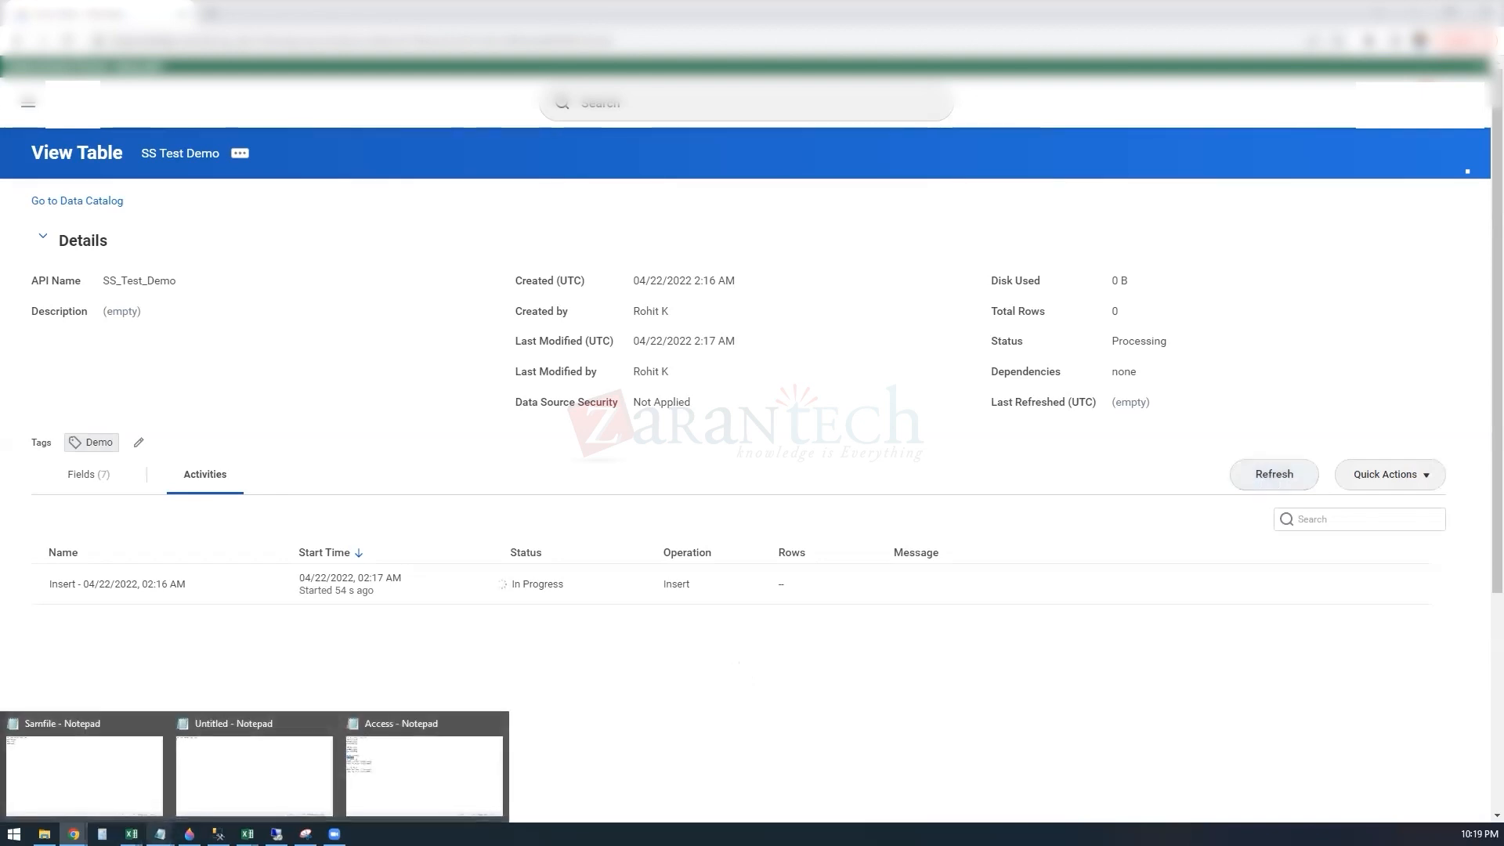
click(88, 790)
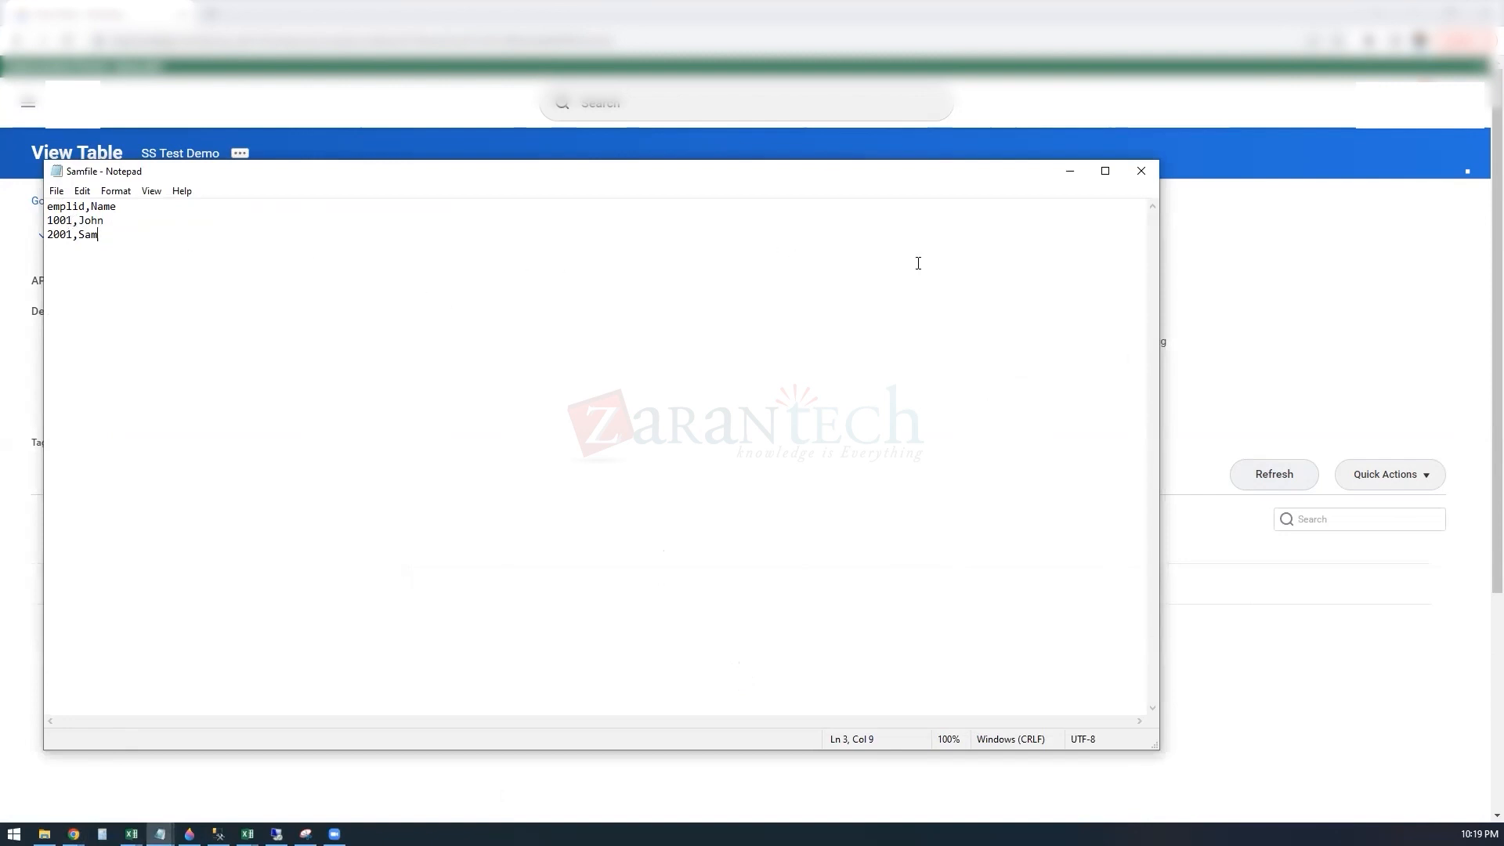
click(1070, 172)
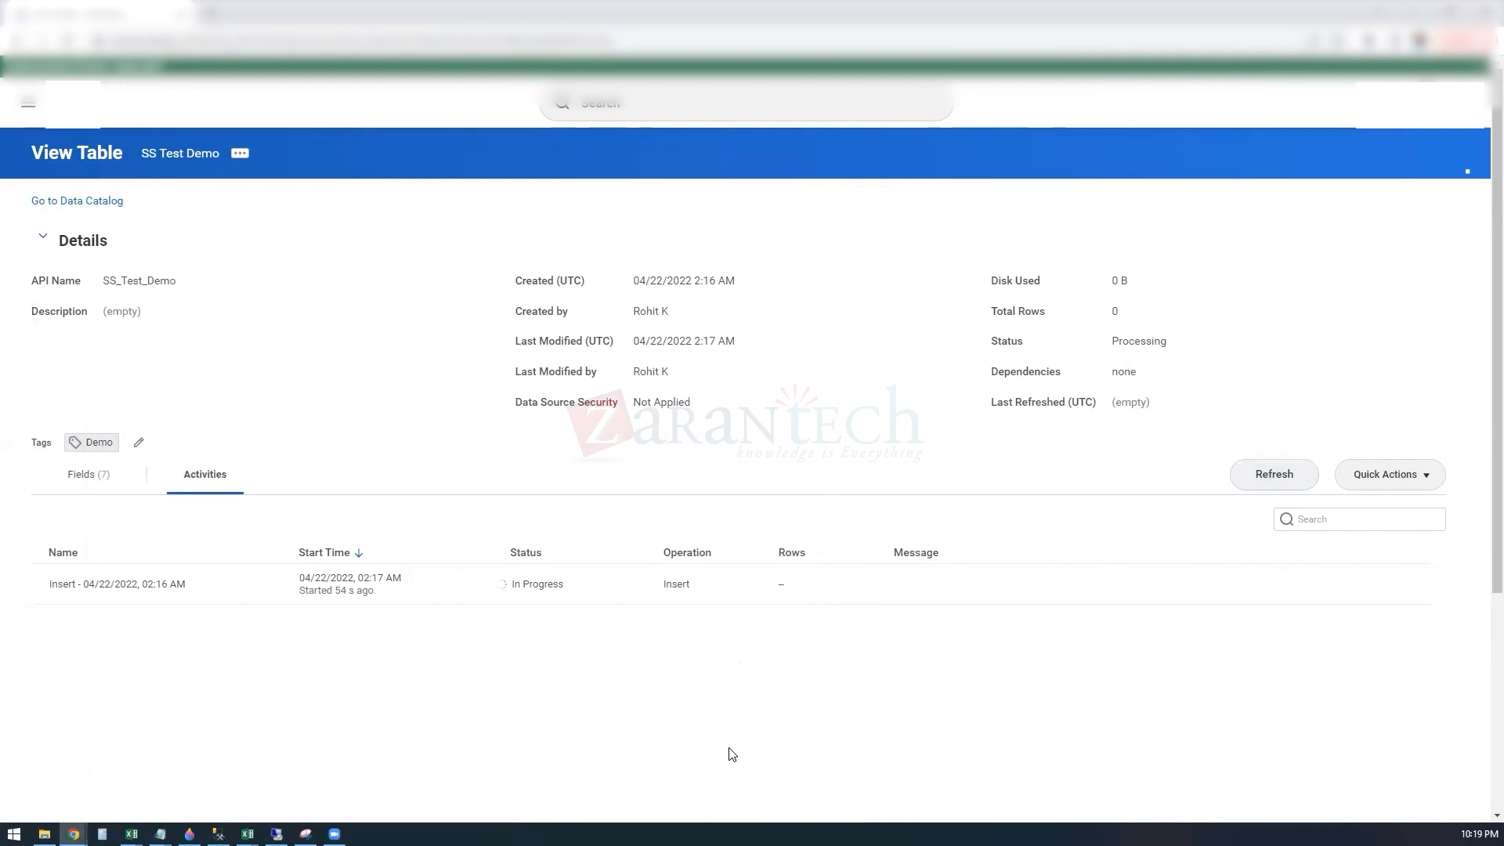
mouse_move(160, 832)
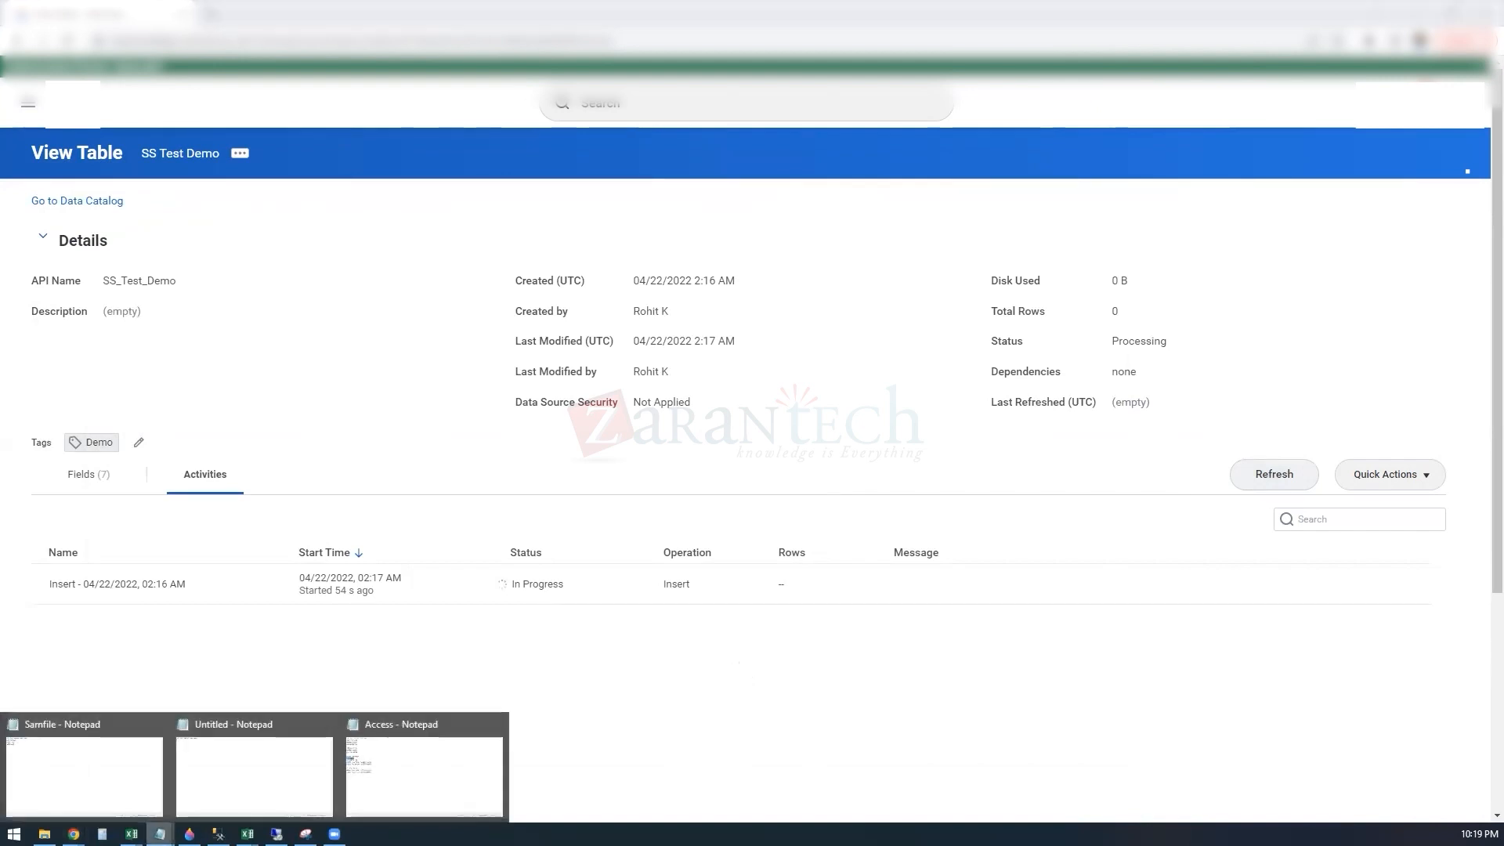
click(91, 788)
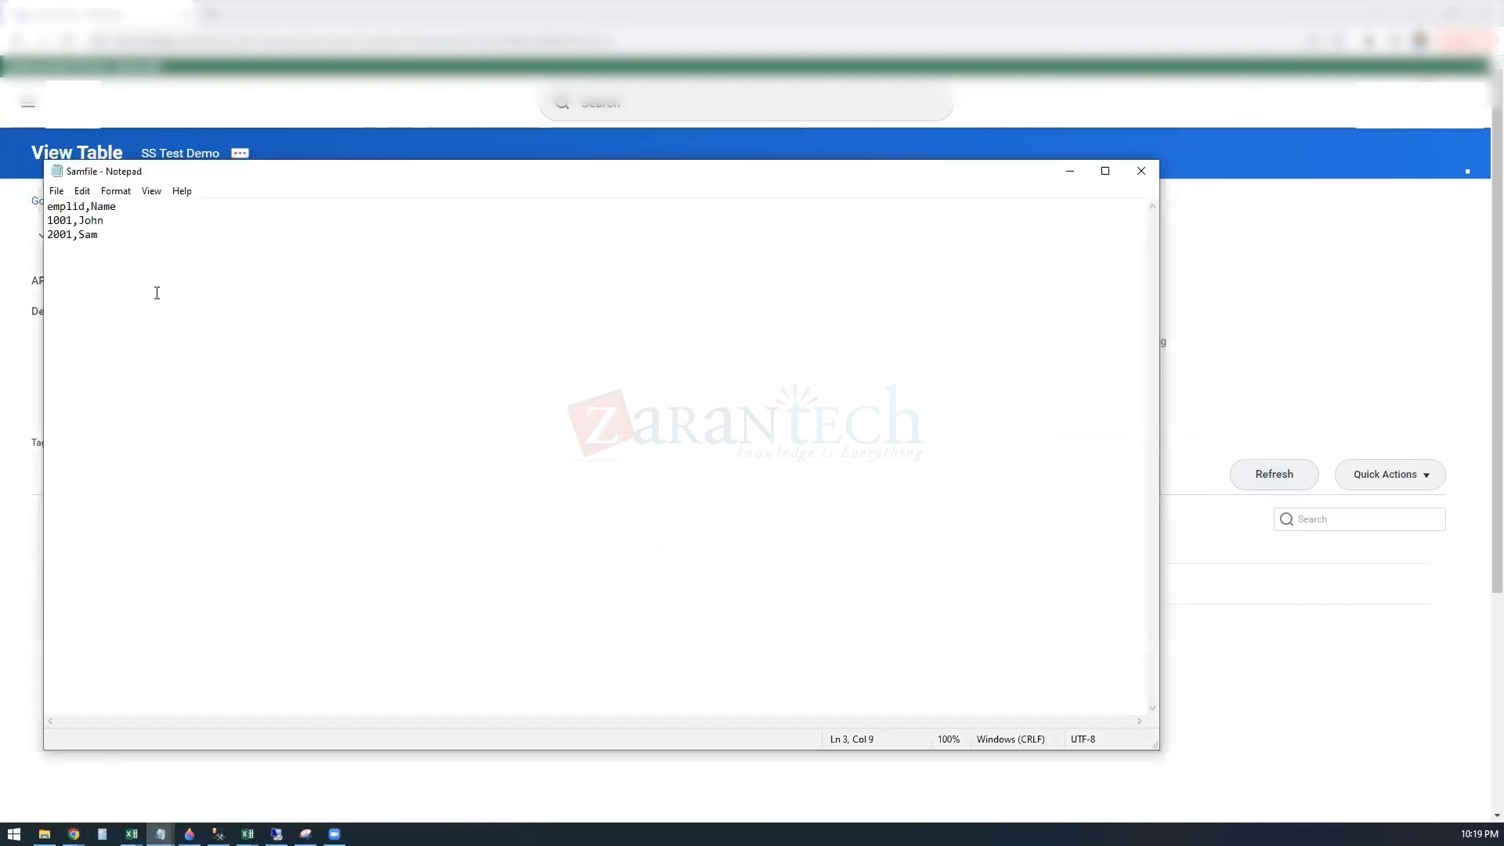
key(Return)
text(3001)
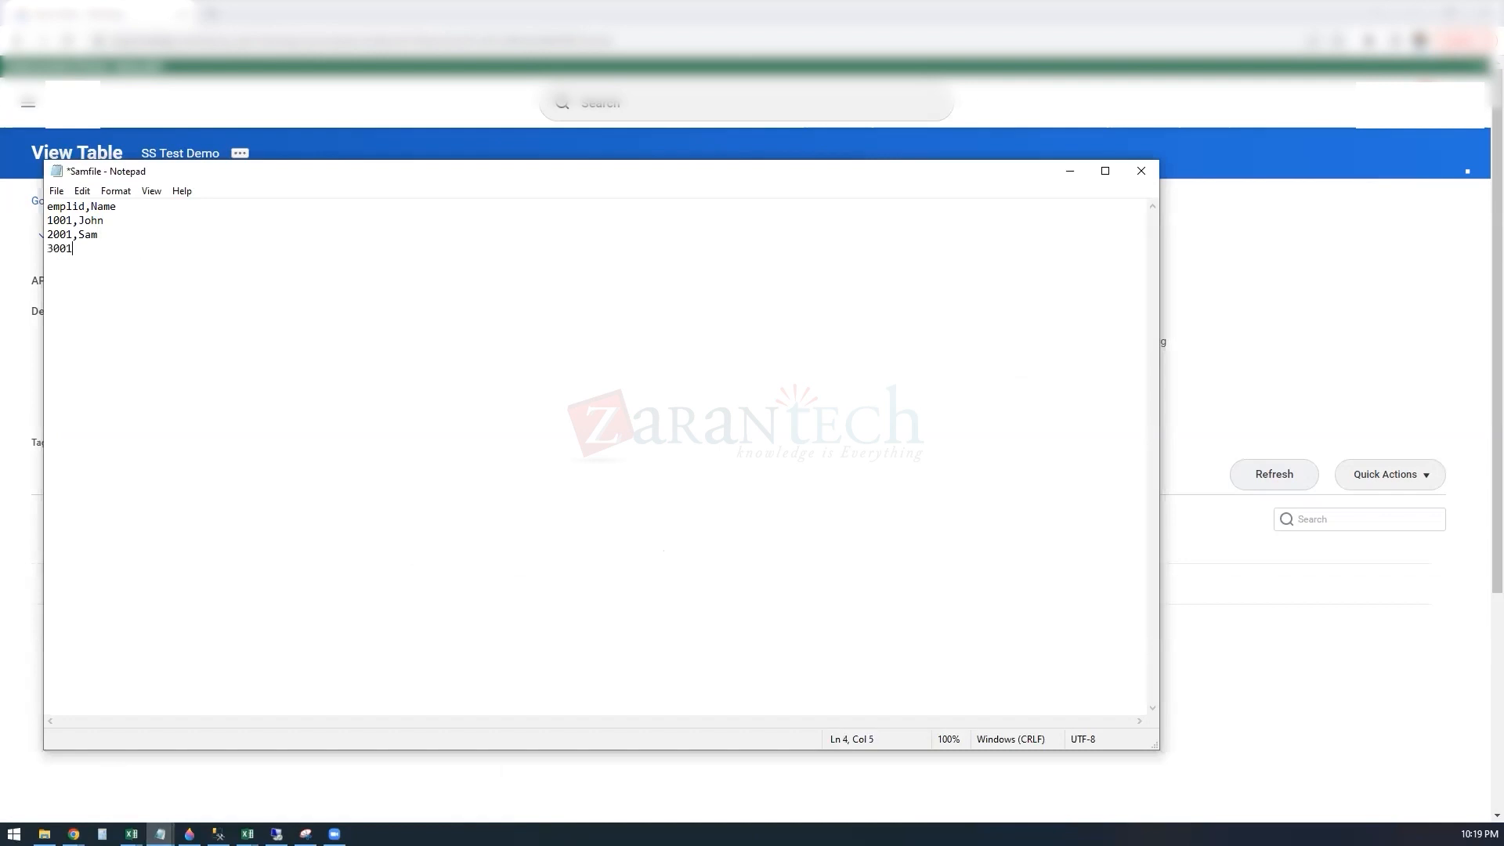
text(,tom)
click(56, 191)
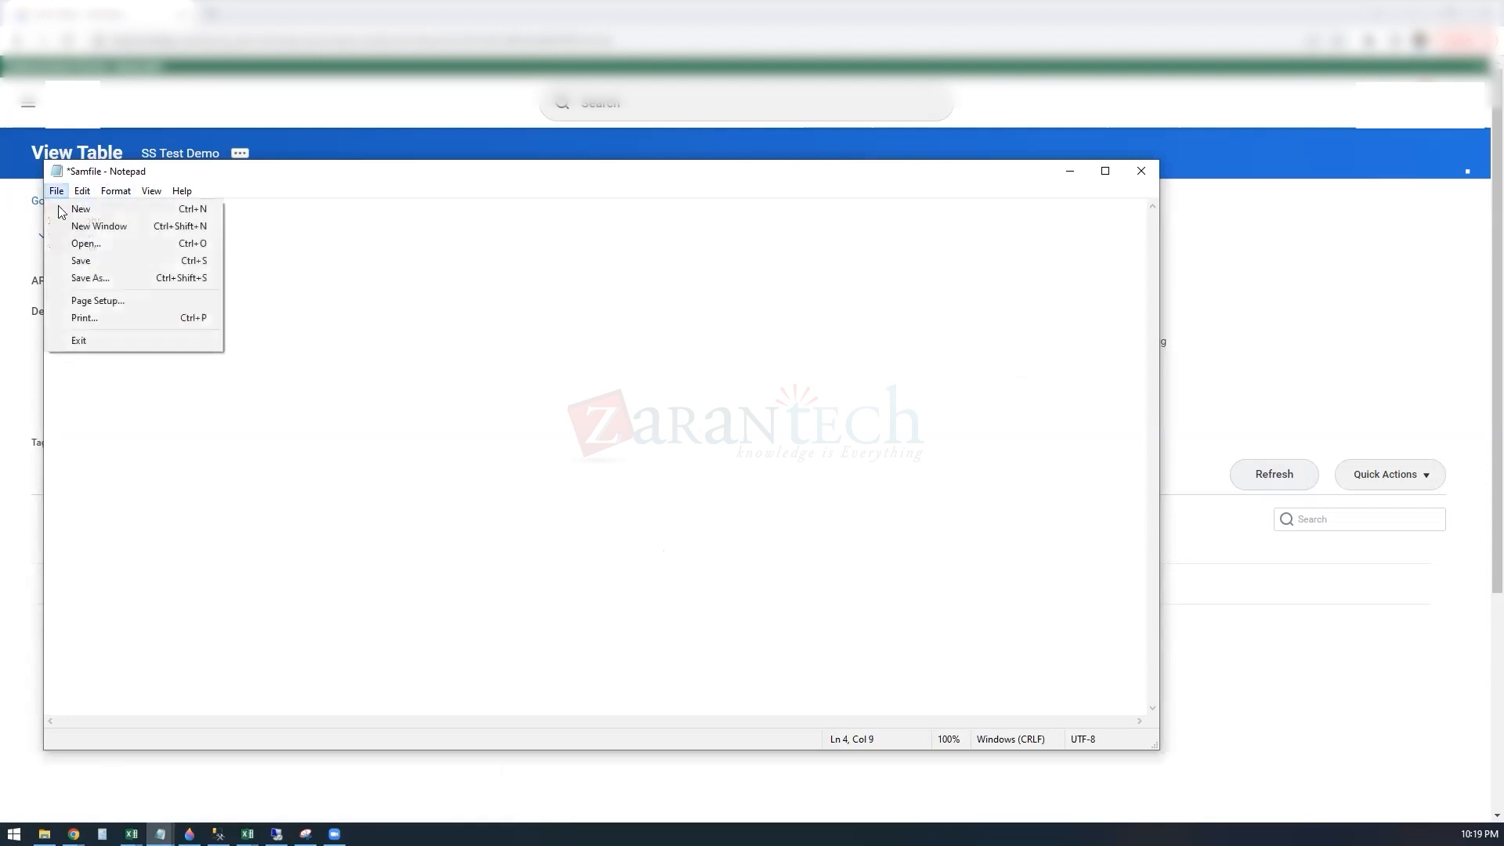
click(85, 260)
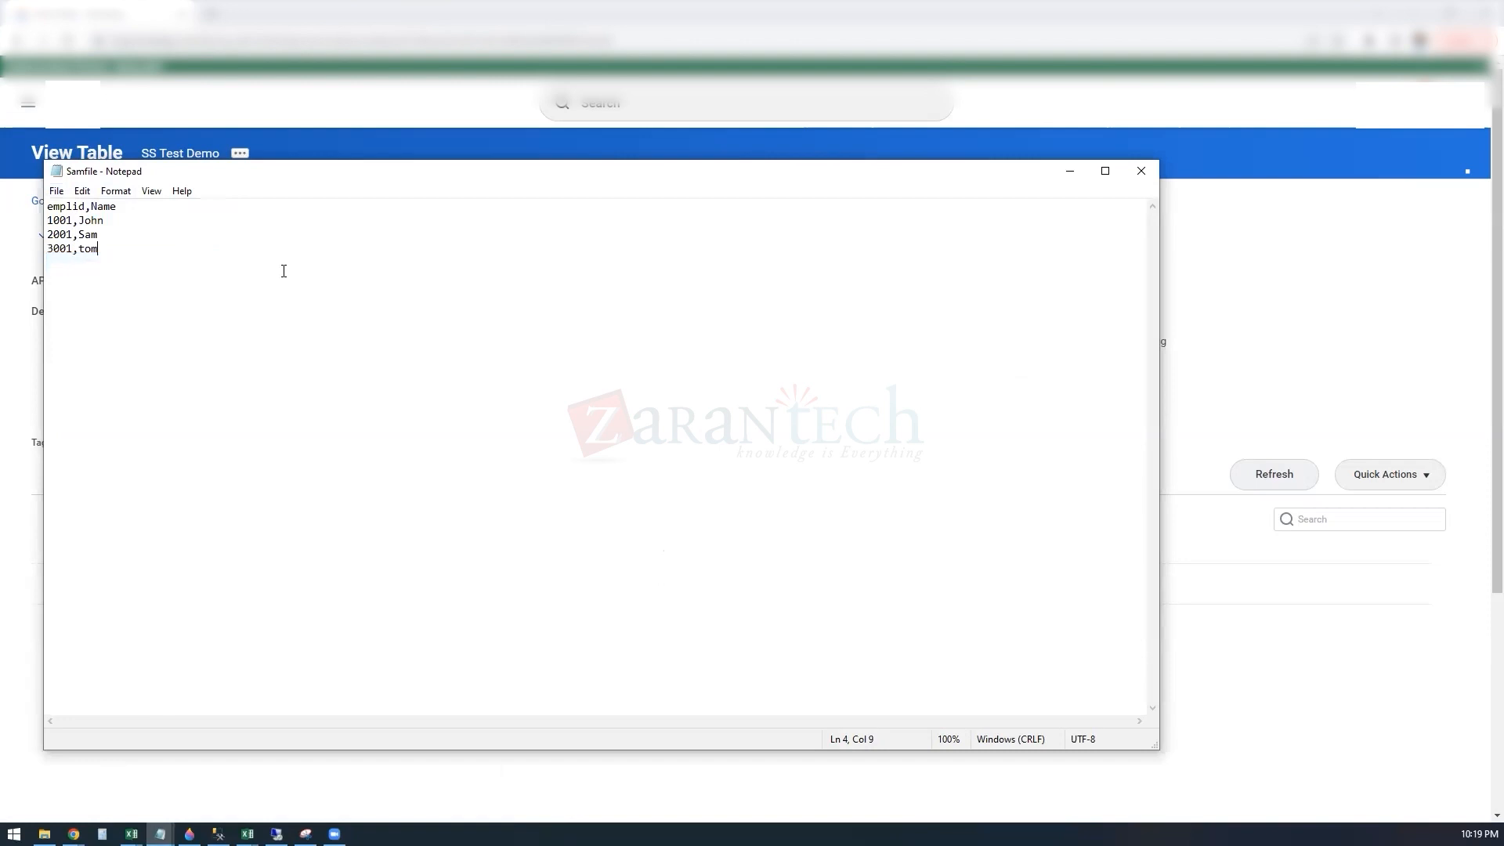
click(1070, 171)
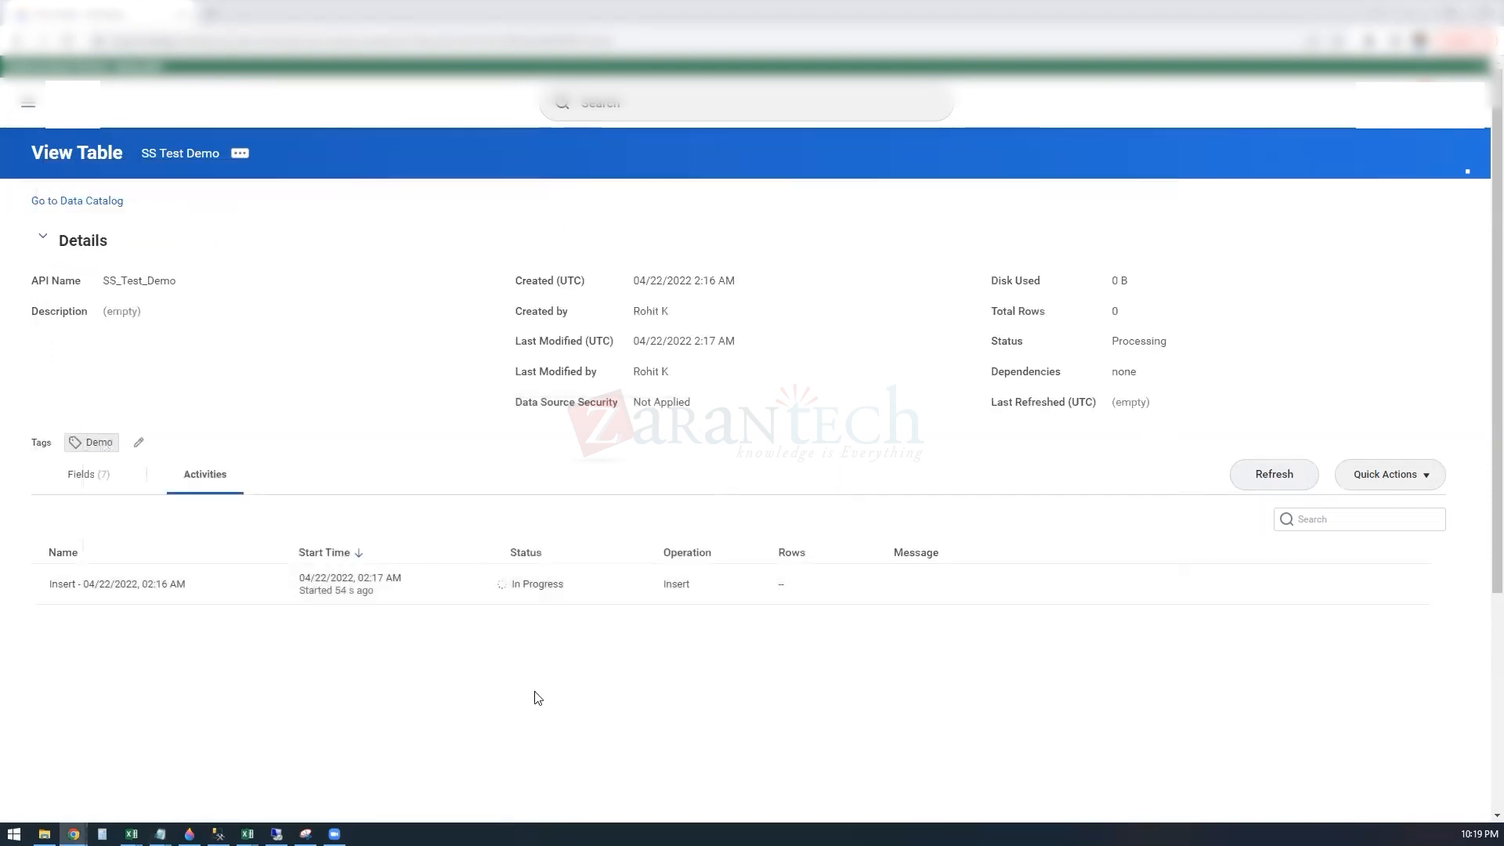
Step: Refresh the SS Test Demo table, display its sample data rows in a grid and widen the Name column
click(1270, 475)
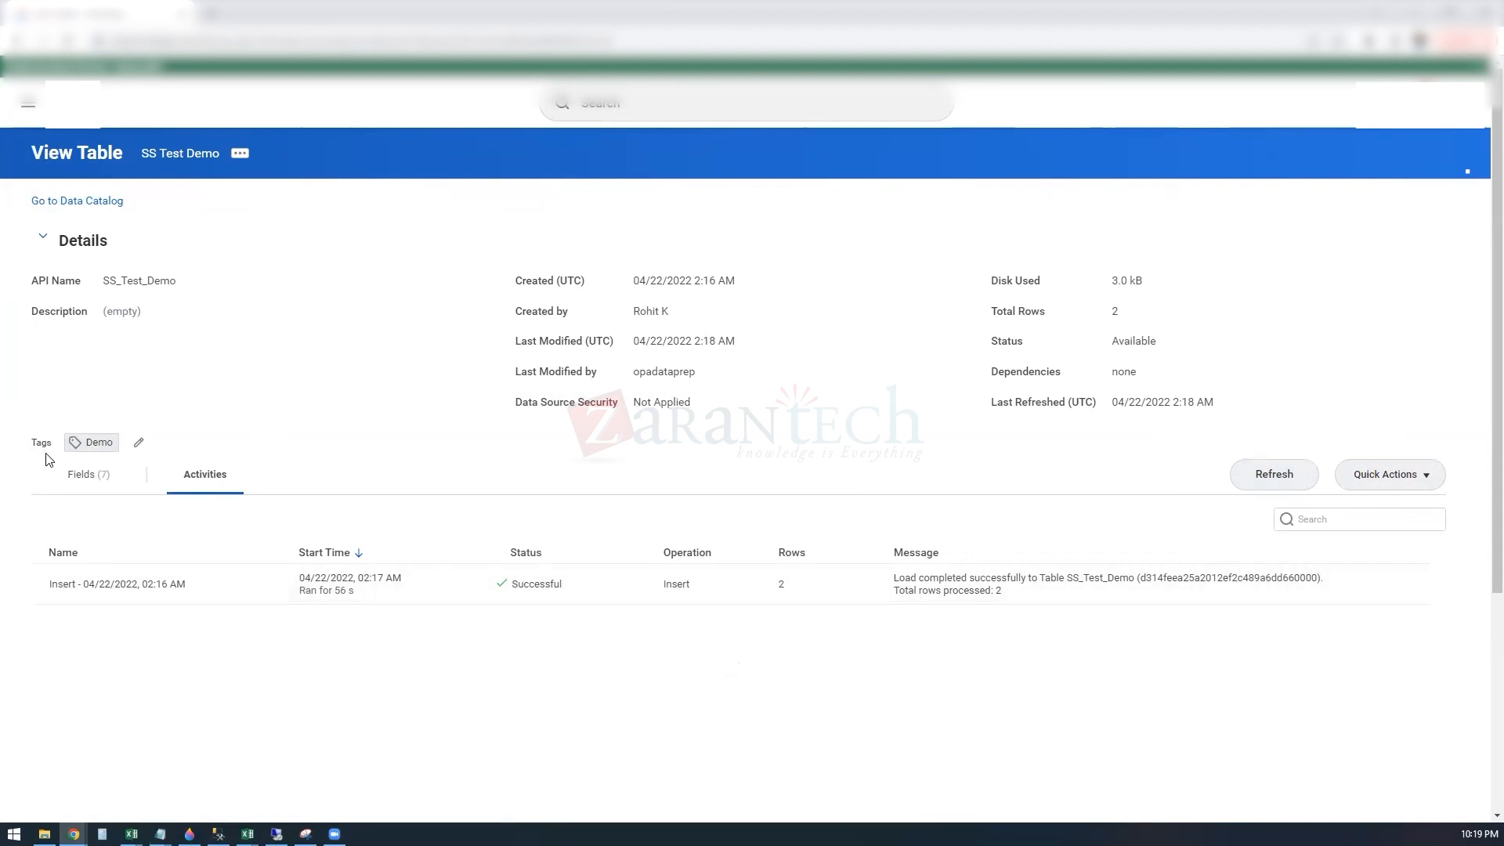
click(97, 484)
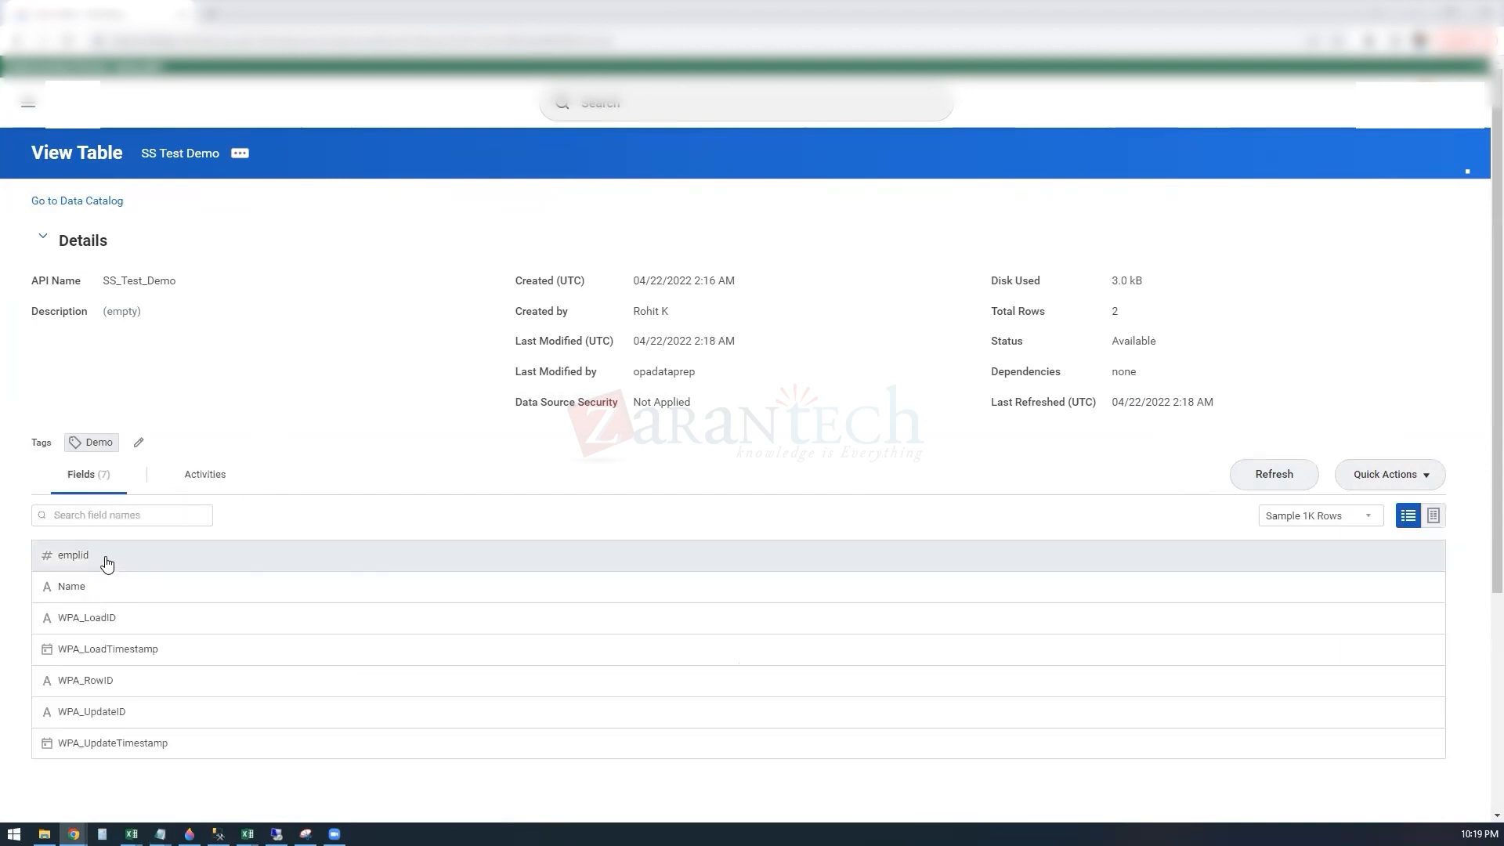
click(1434, 516)
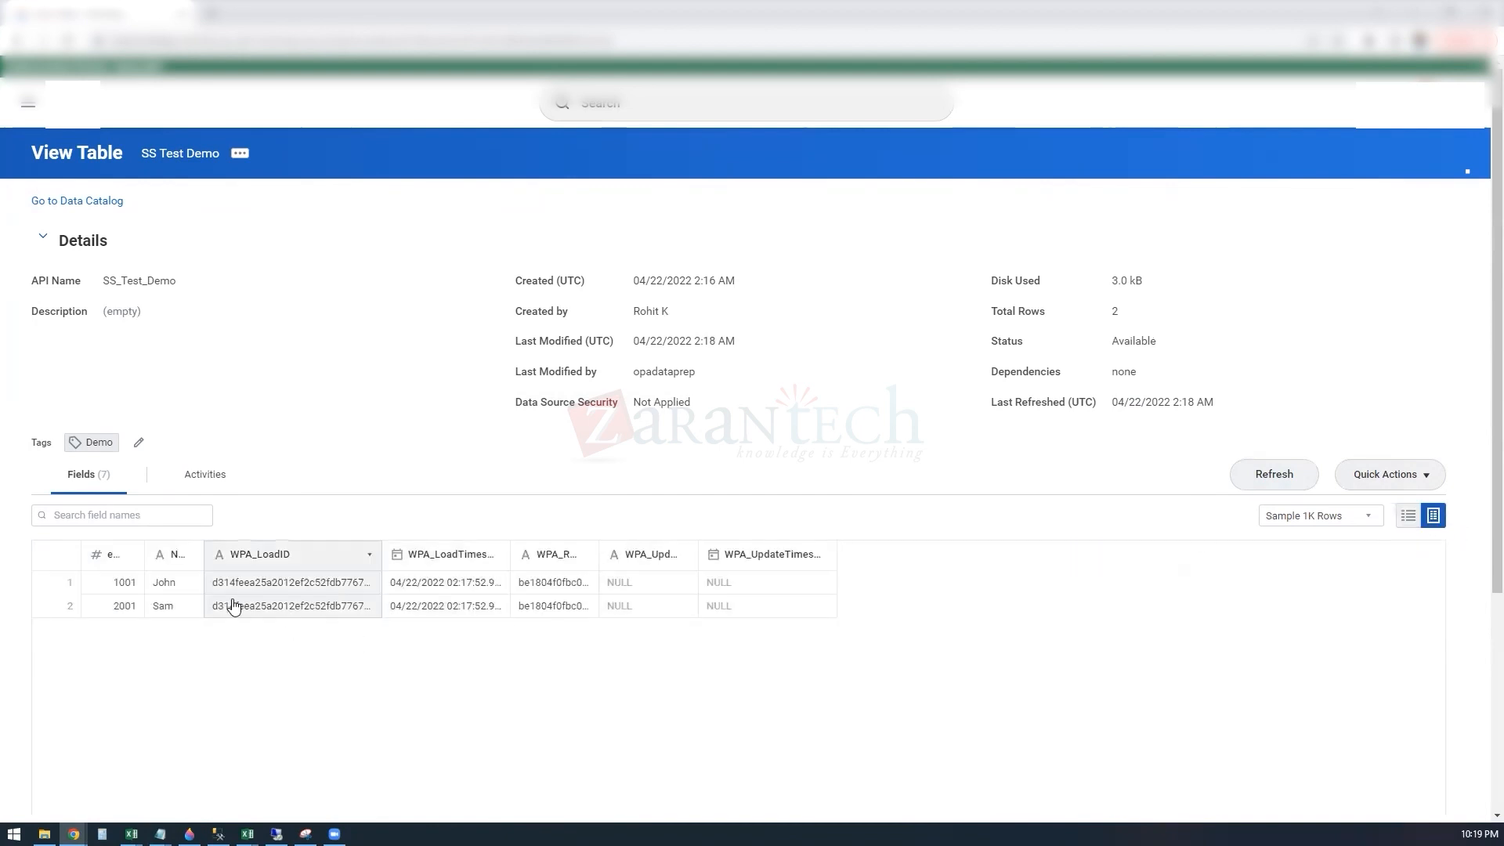
drag(203, 548, 255, 550)
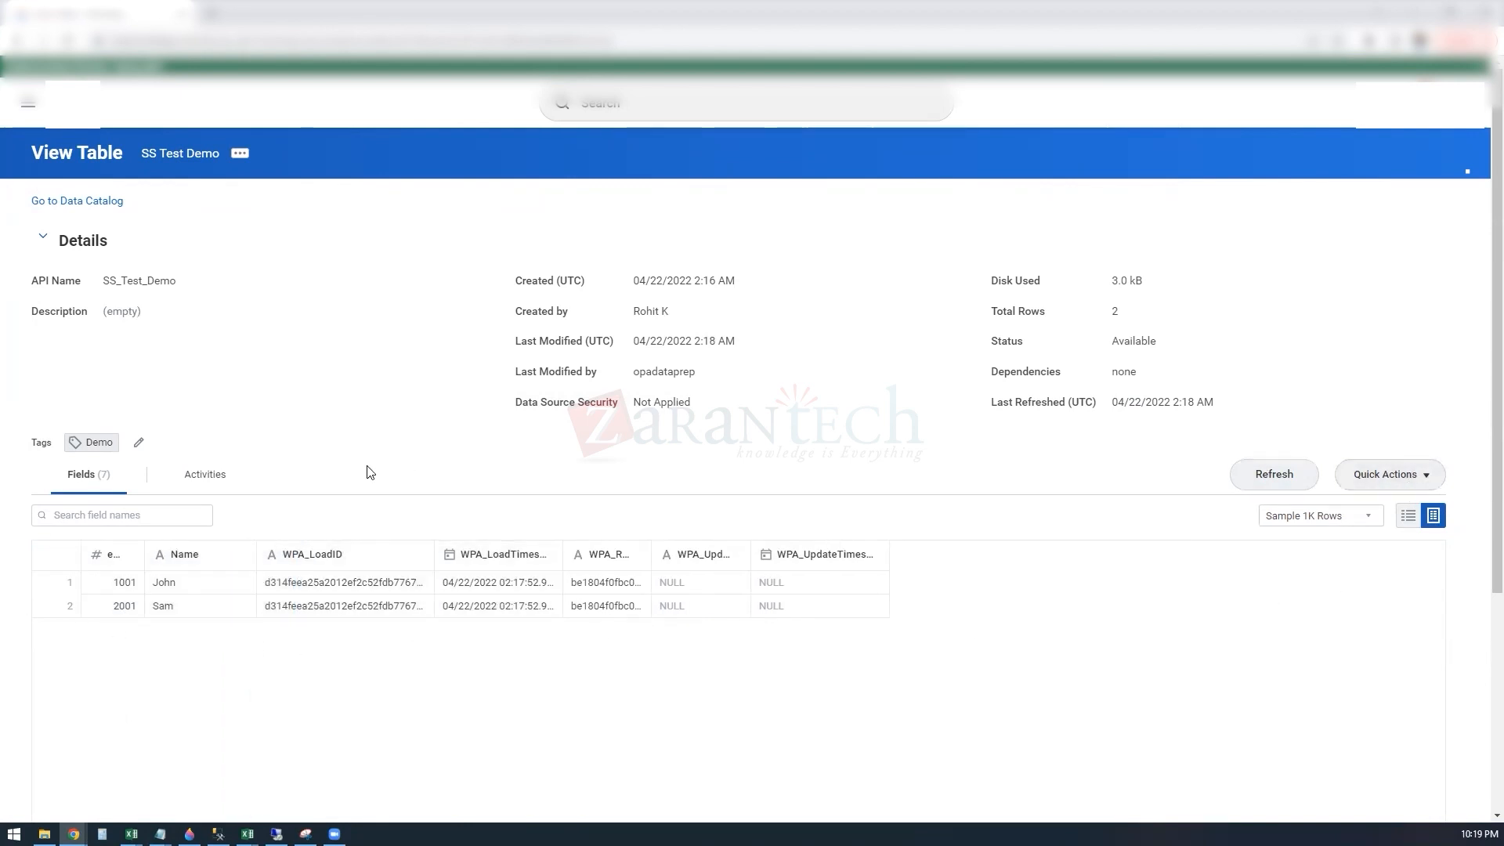
Step: Create a data change task for the SS Test Demo table with Samfile as the uploaded source file
click(1410, 478)
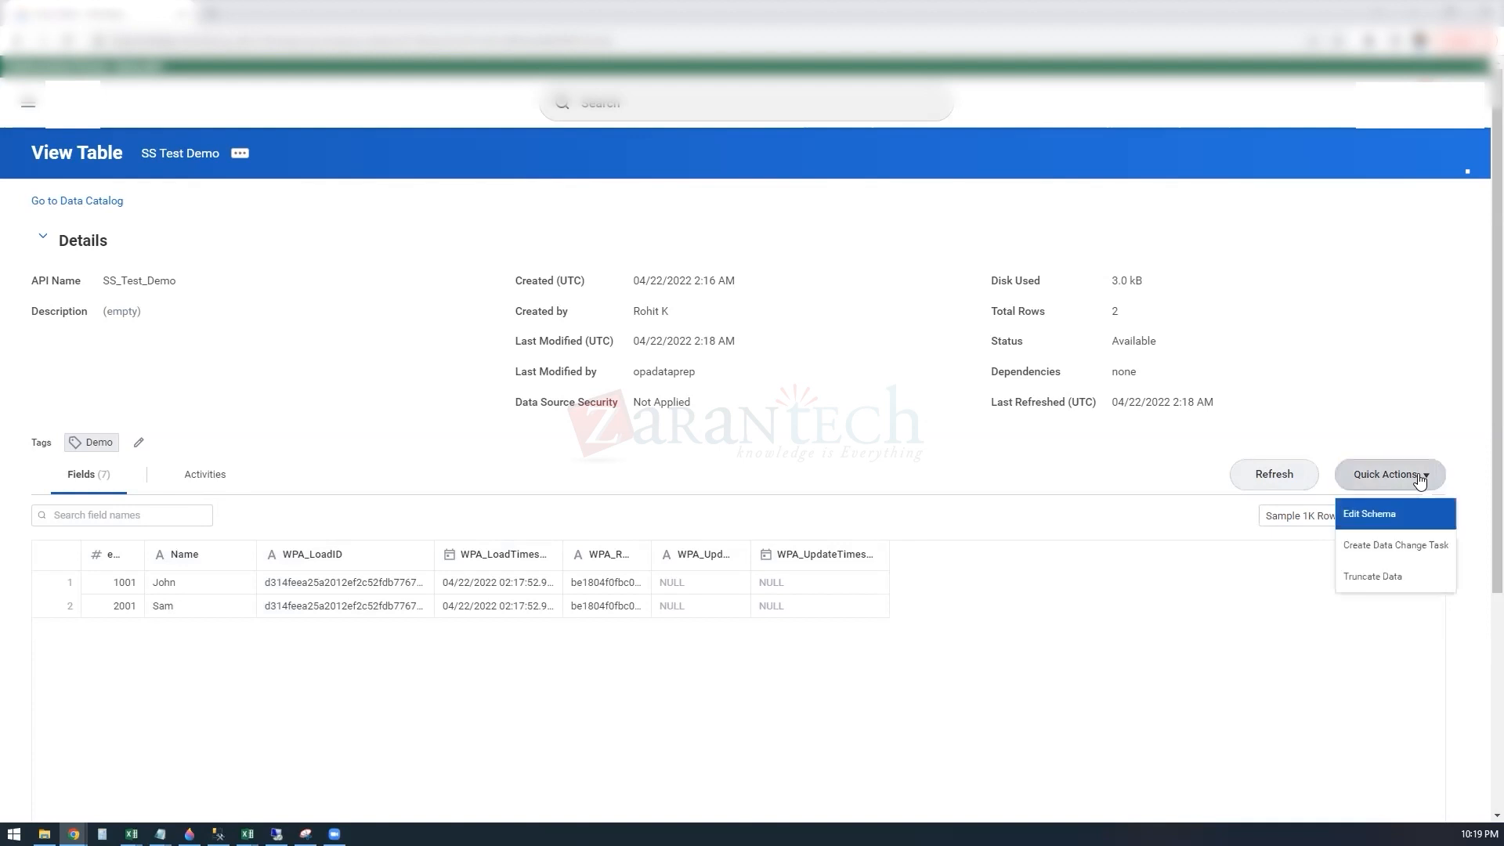
click(1415, 546)
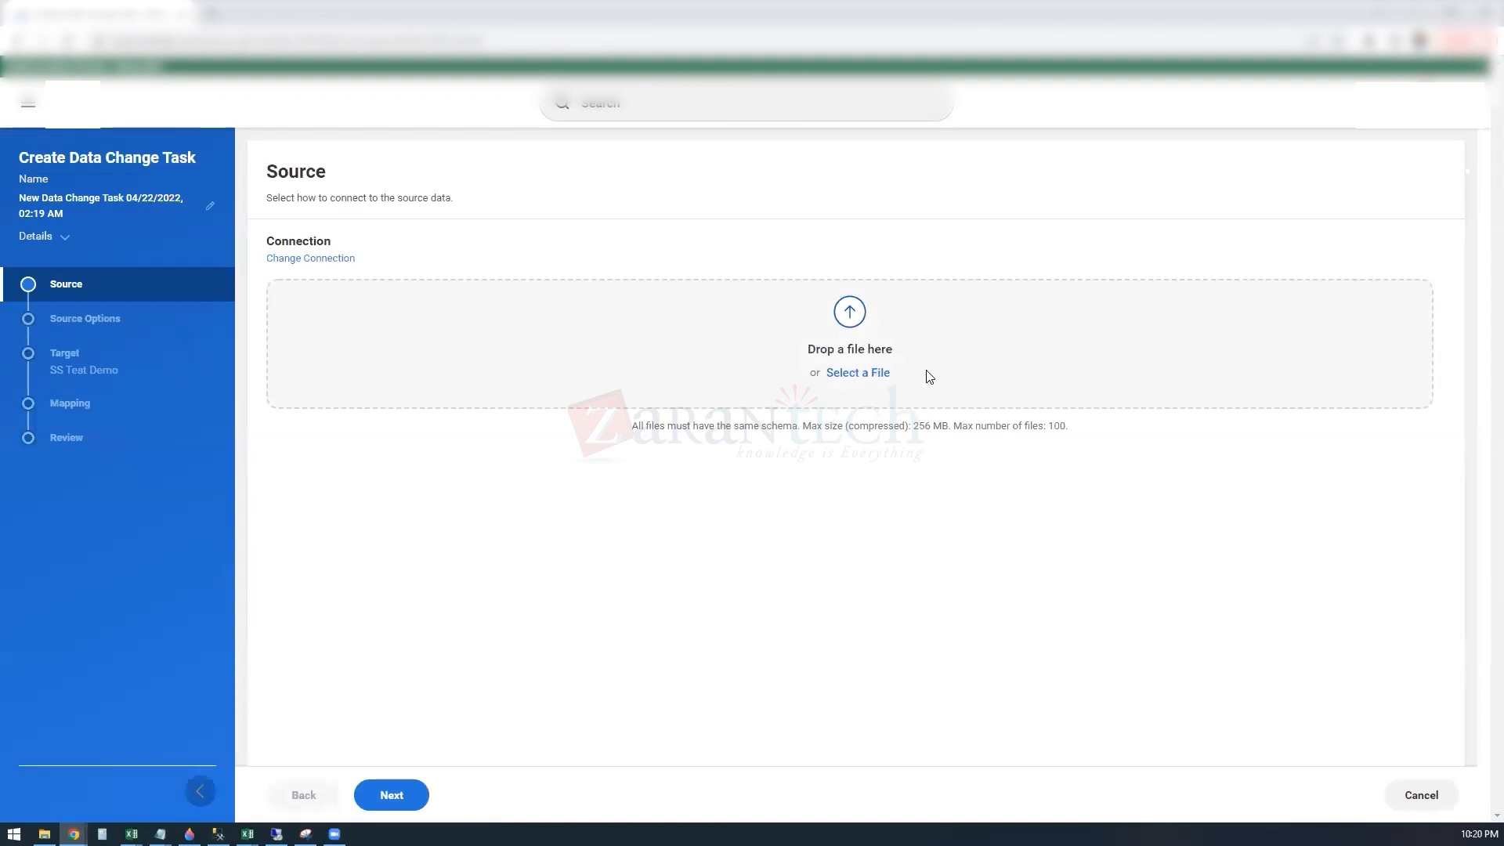
click(857, 373)
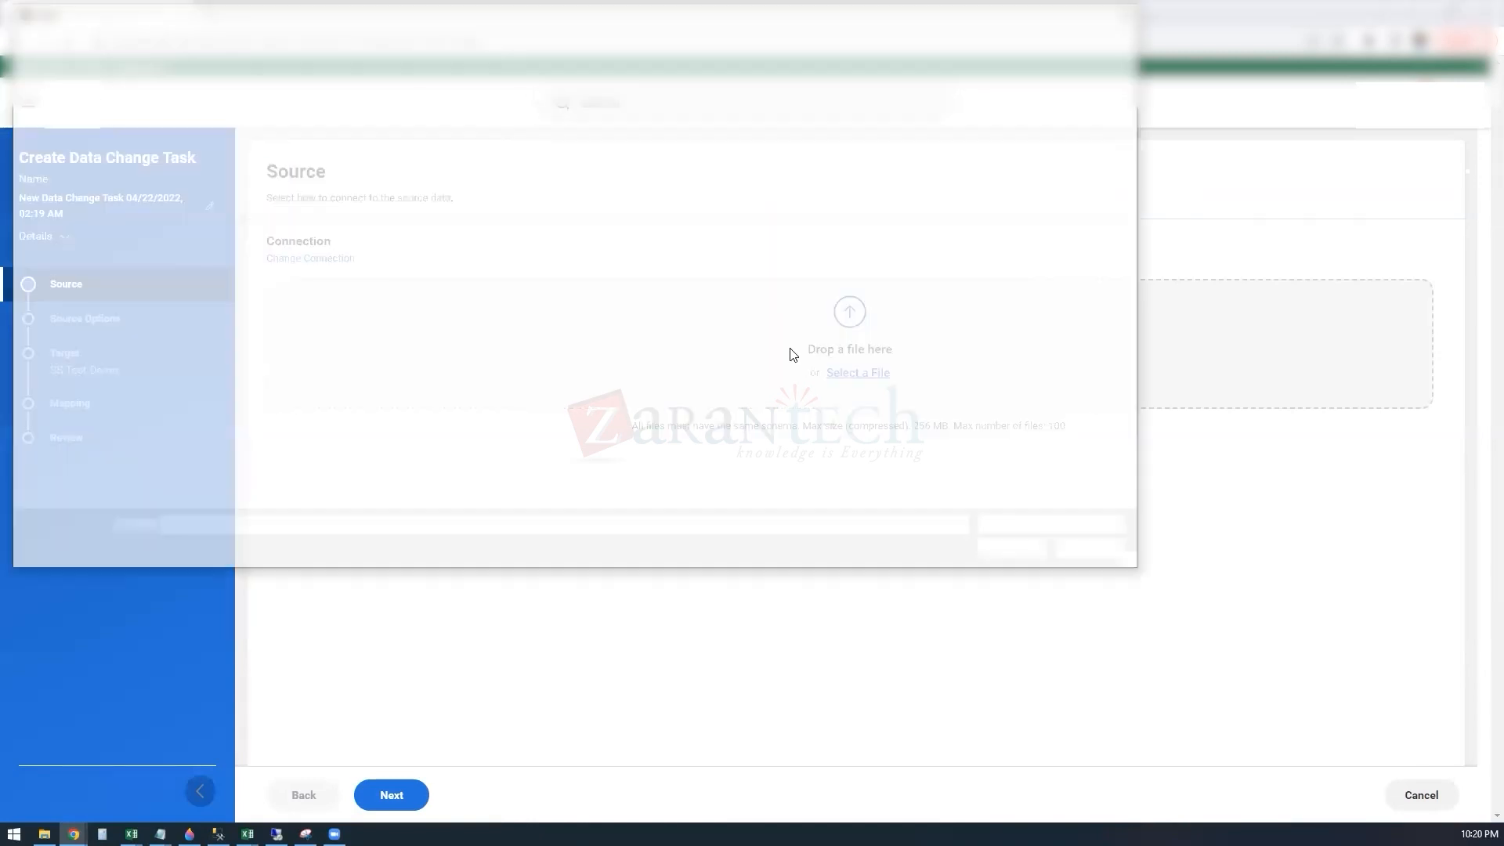
click(320, 115)
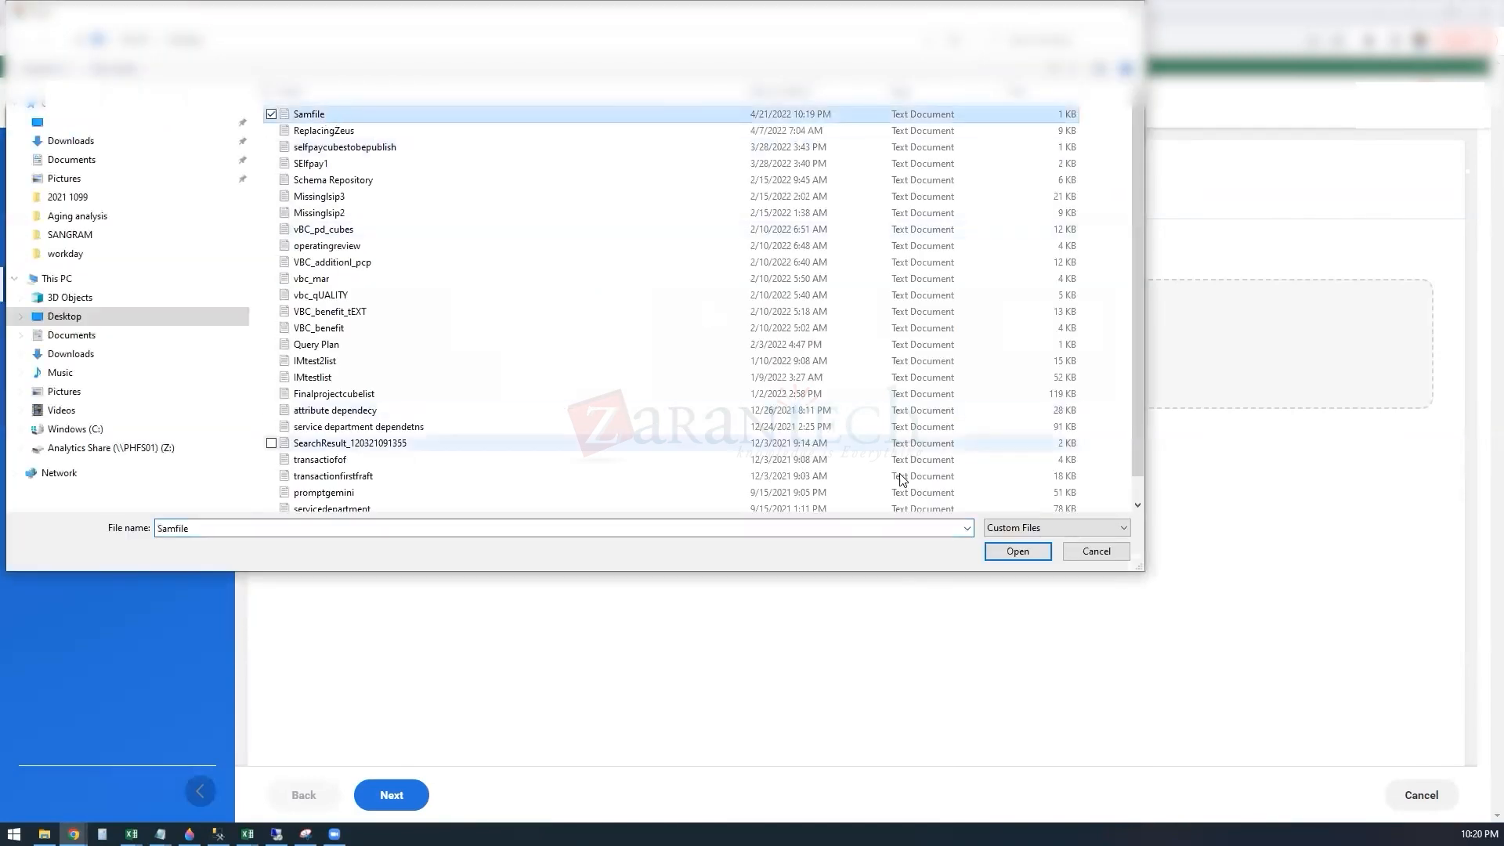
click(1022, 555)
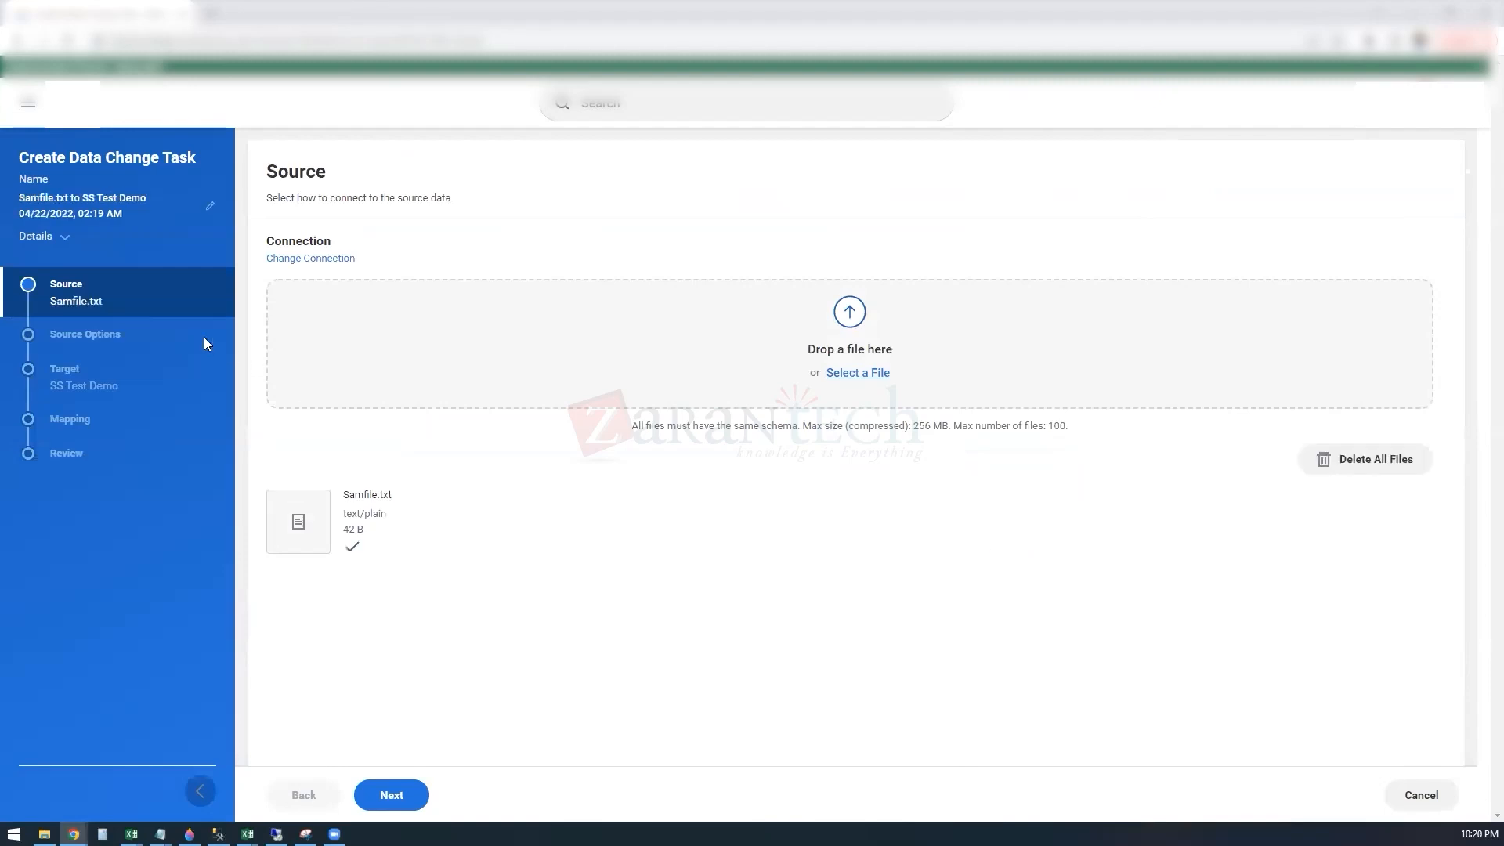
click(398, 795)
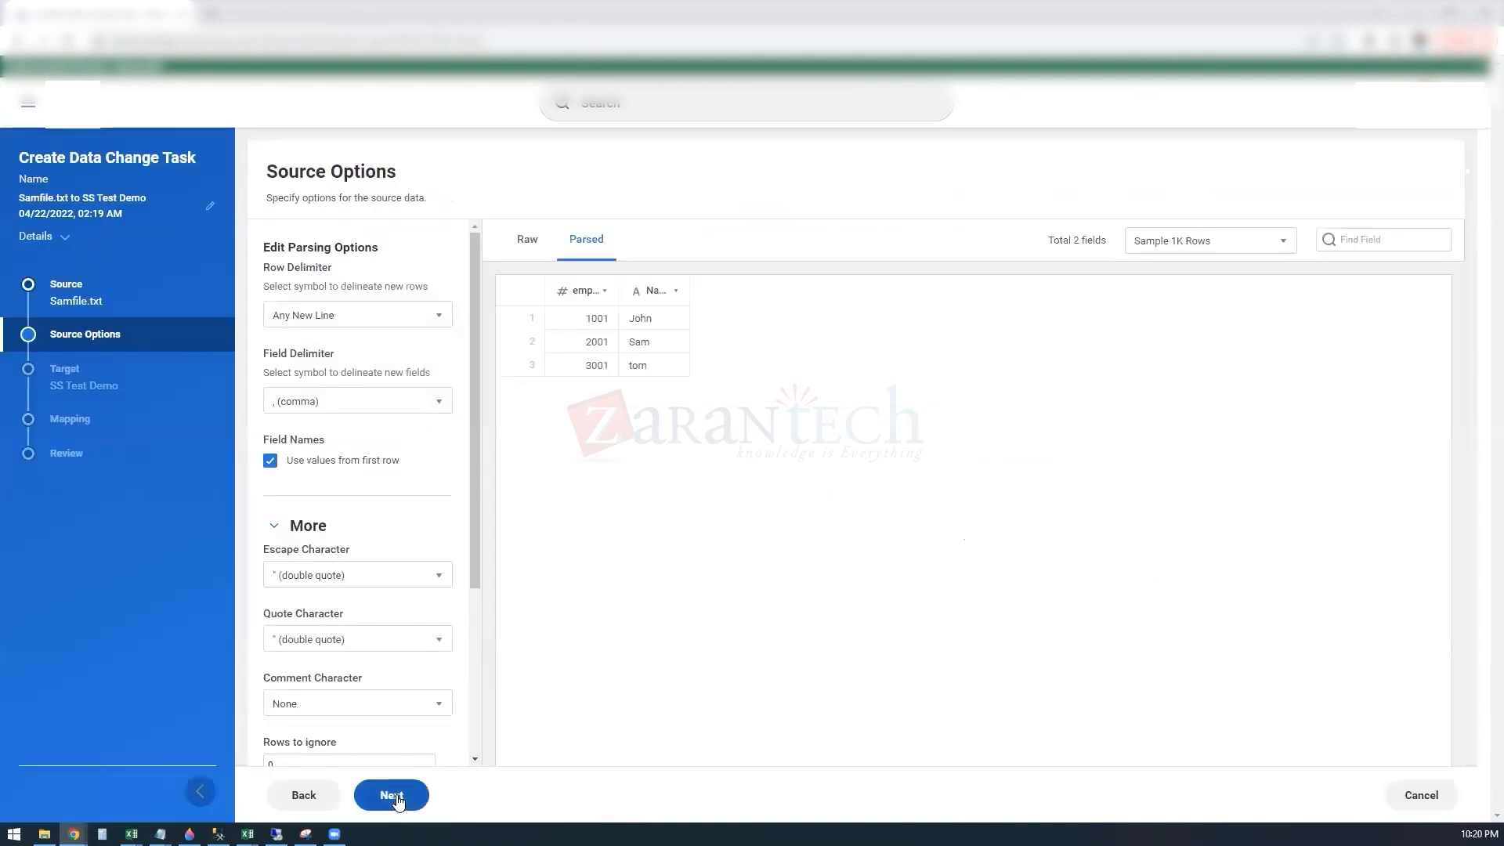
Step: Keep the default parsing options for Samfile and choose Insert as the target operation for SS Test Demo
click(395, 797)
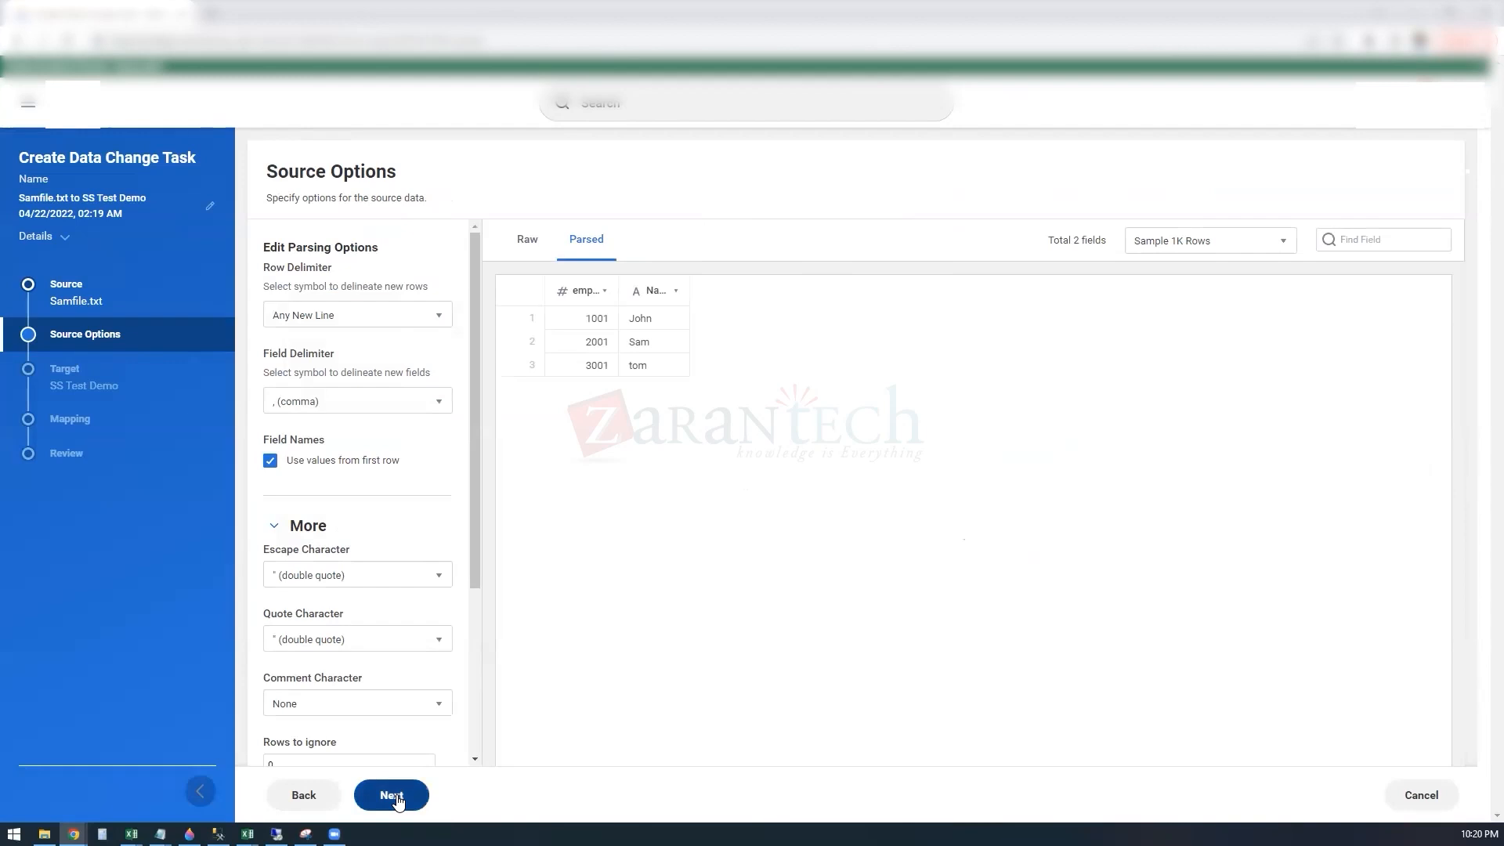
click(391, 795)
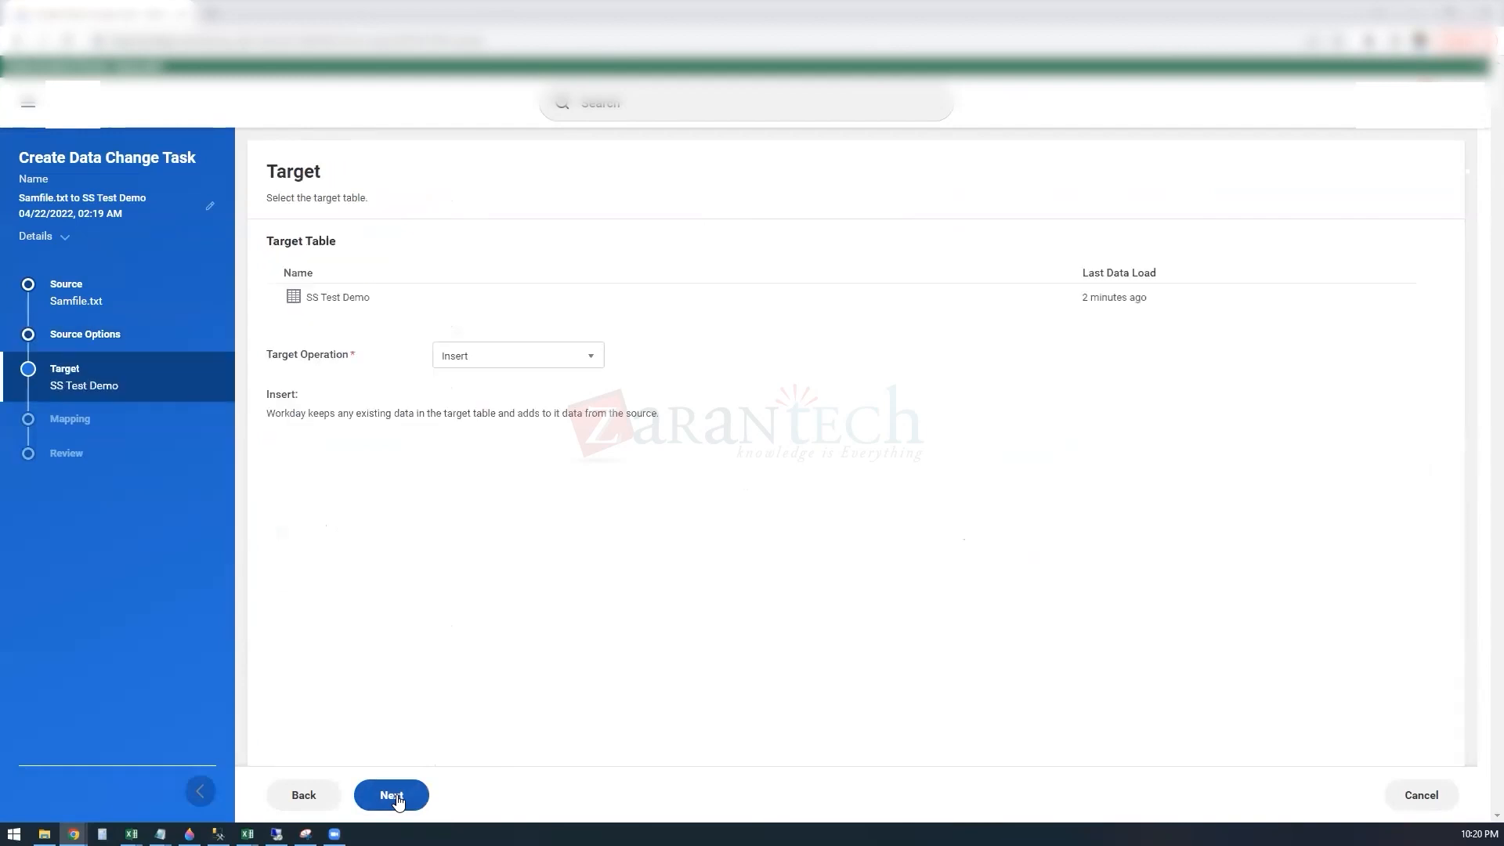
click(590, 358)
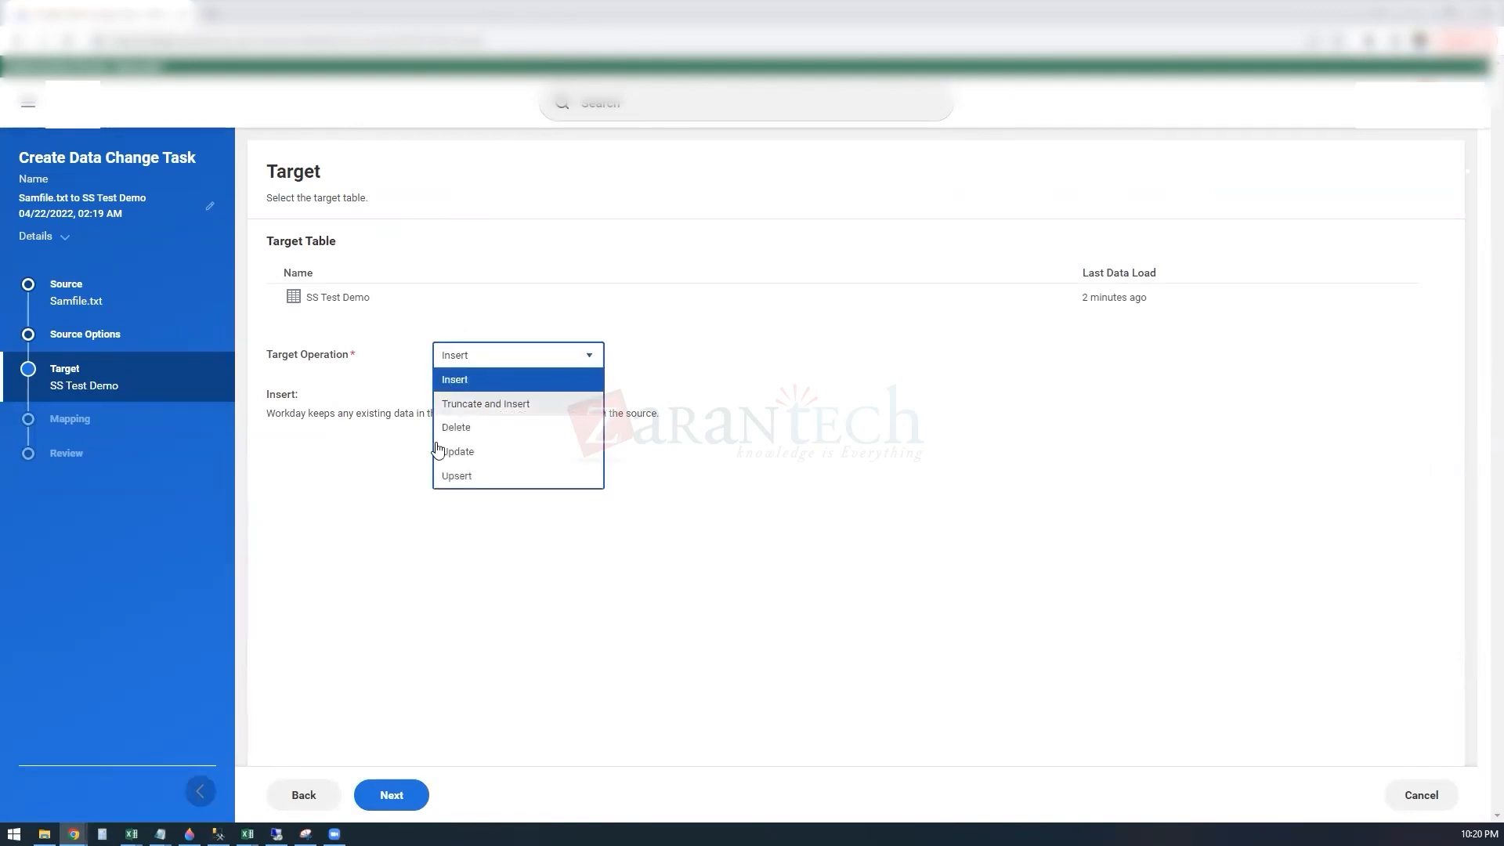
click(504, 384)
click(396, 795)
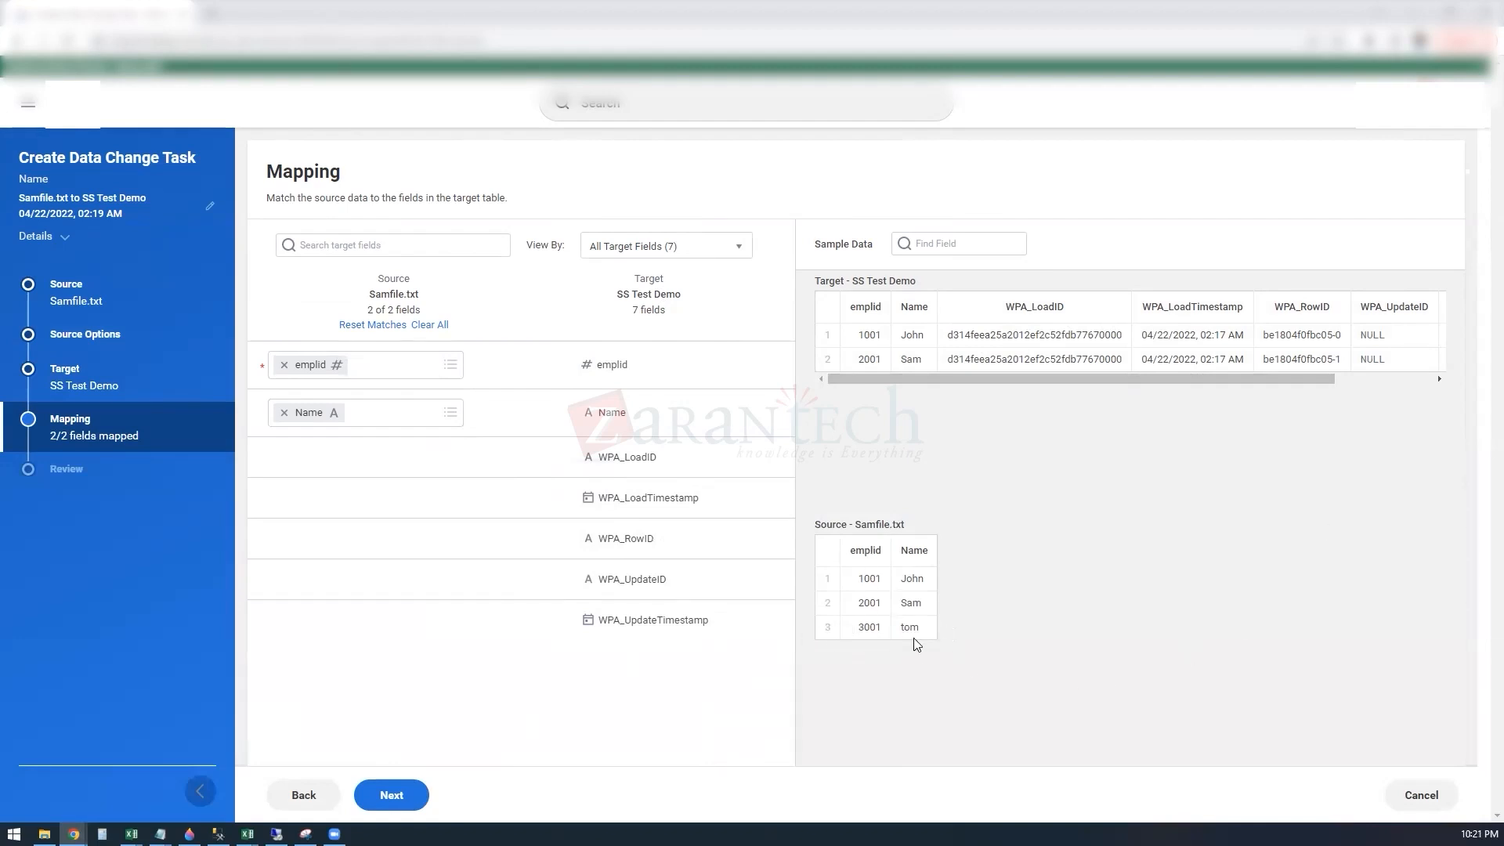
Step: Accept the default field mapping, then save the data change task and run it immediately
click(396, 797)
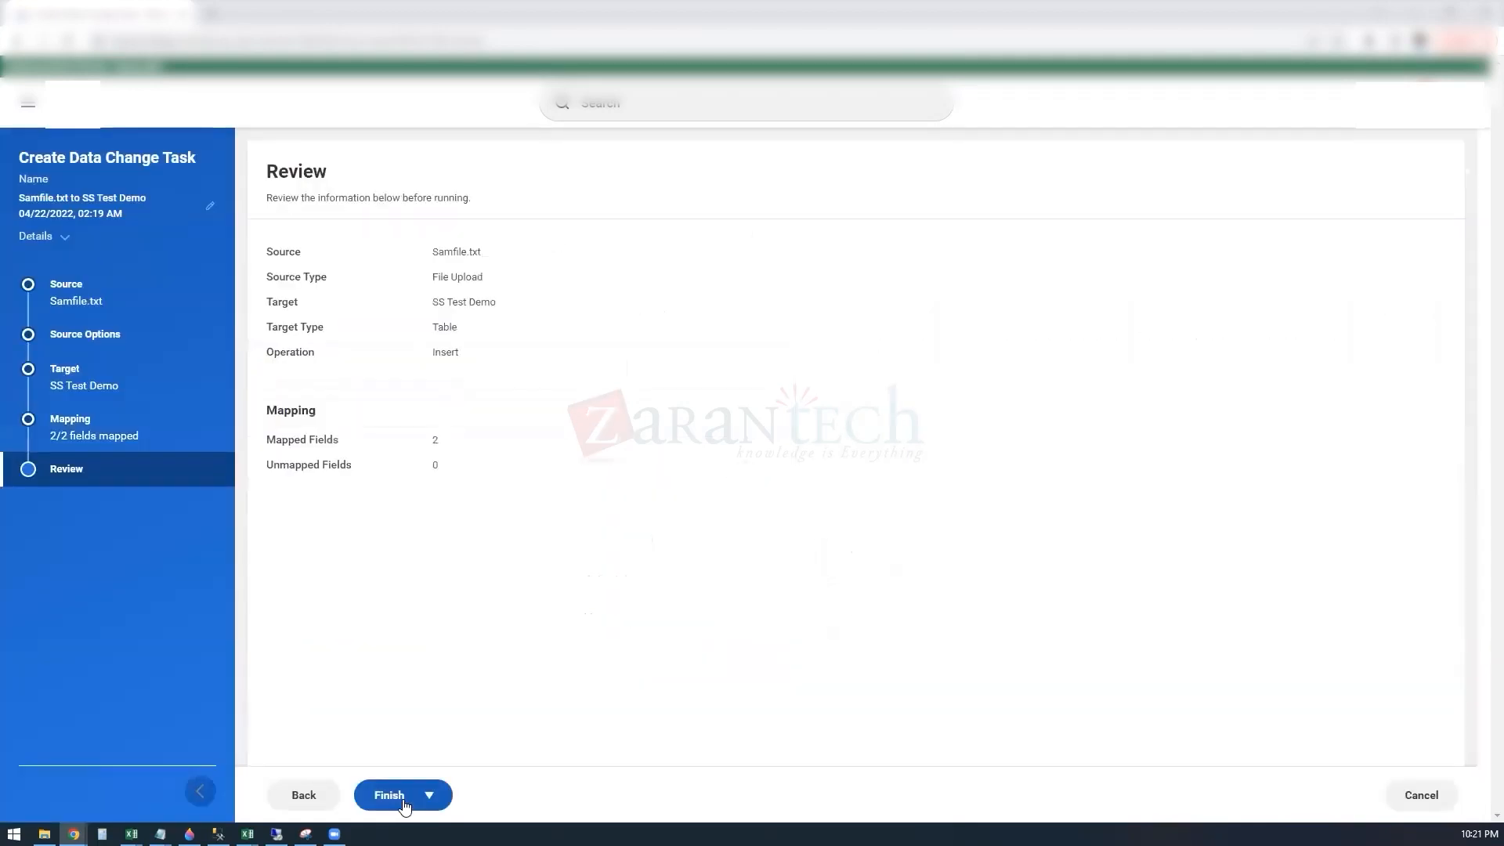
click(404, 803)
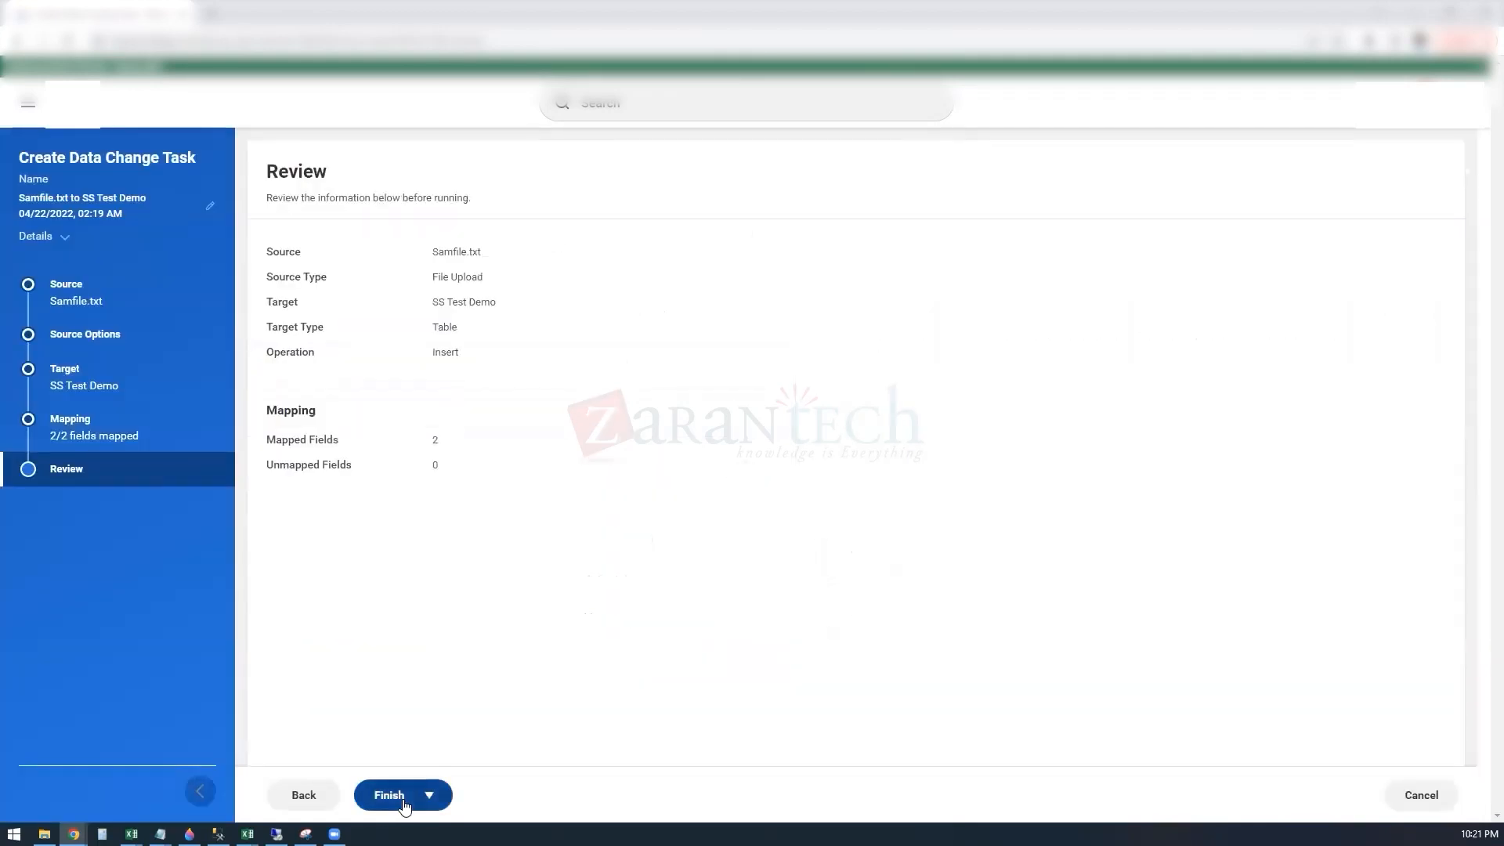
click(405, 803)
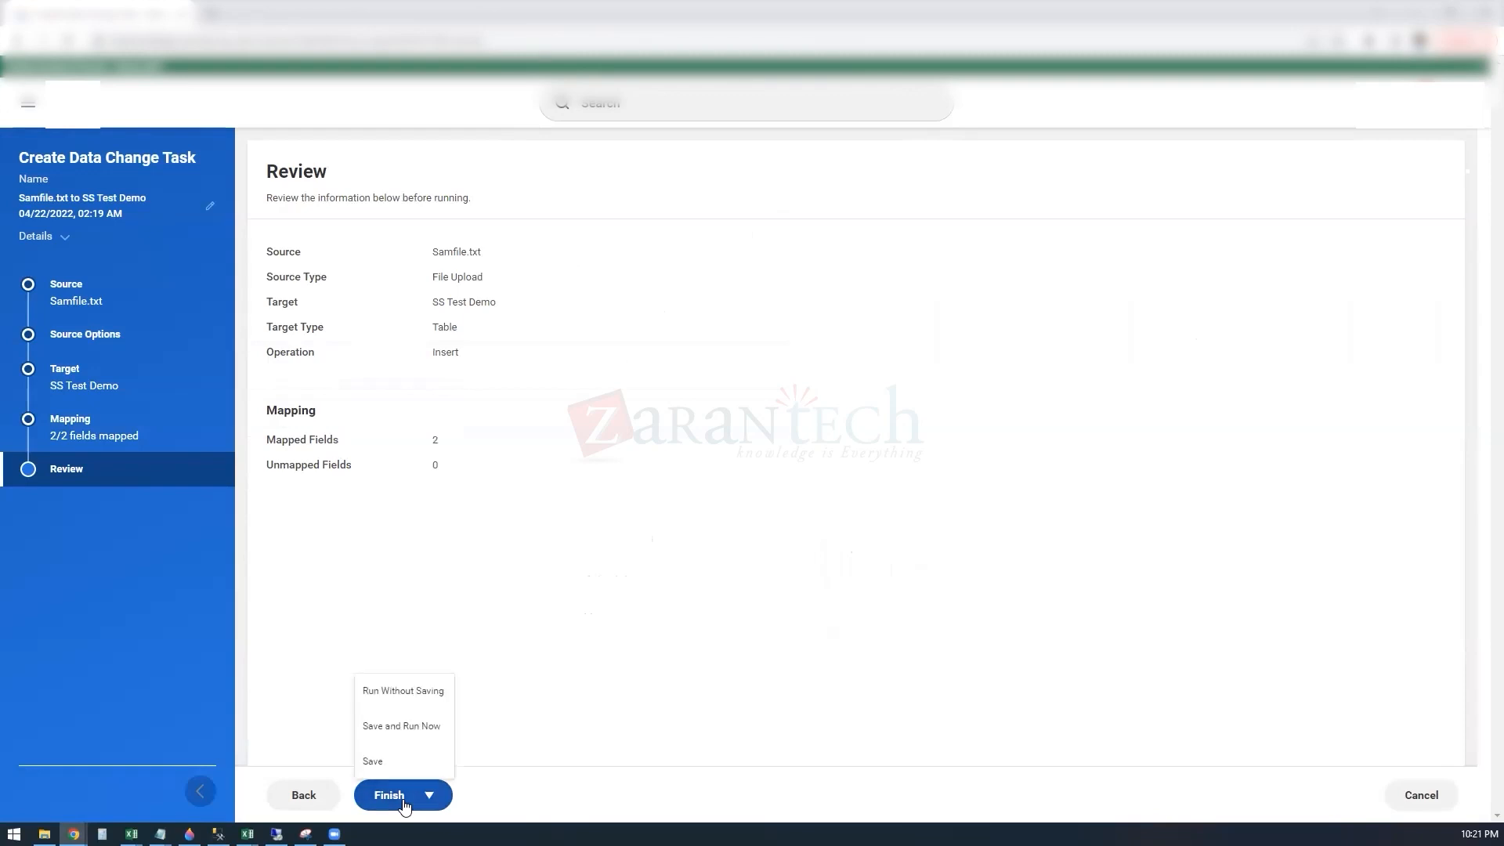
click(409, 726)
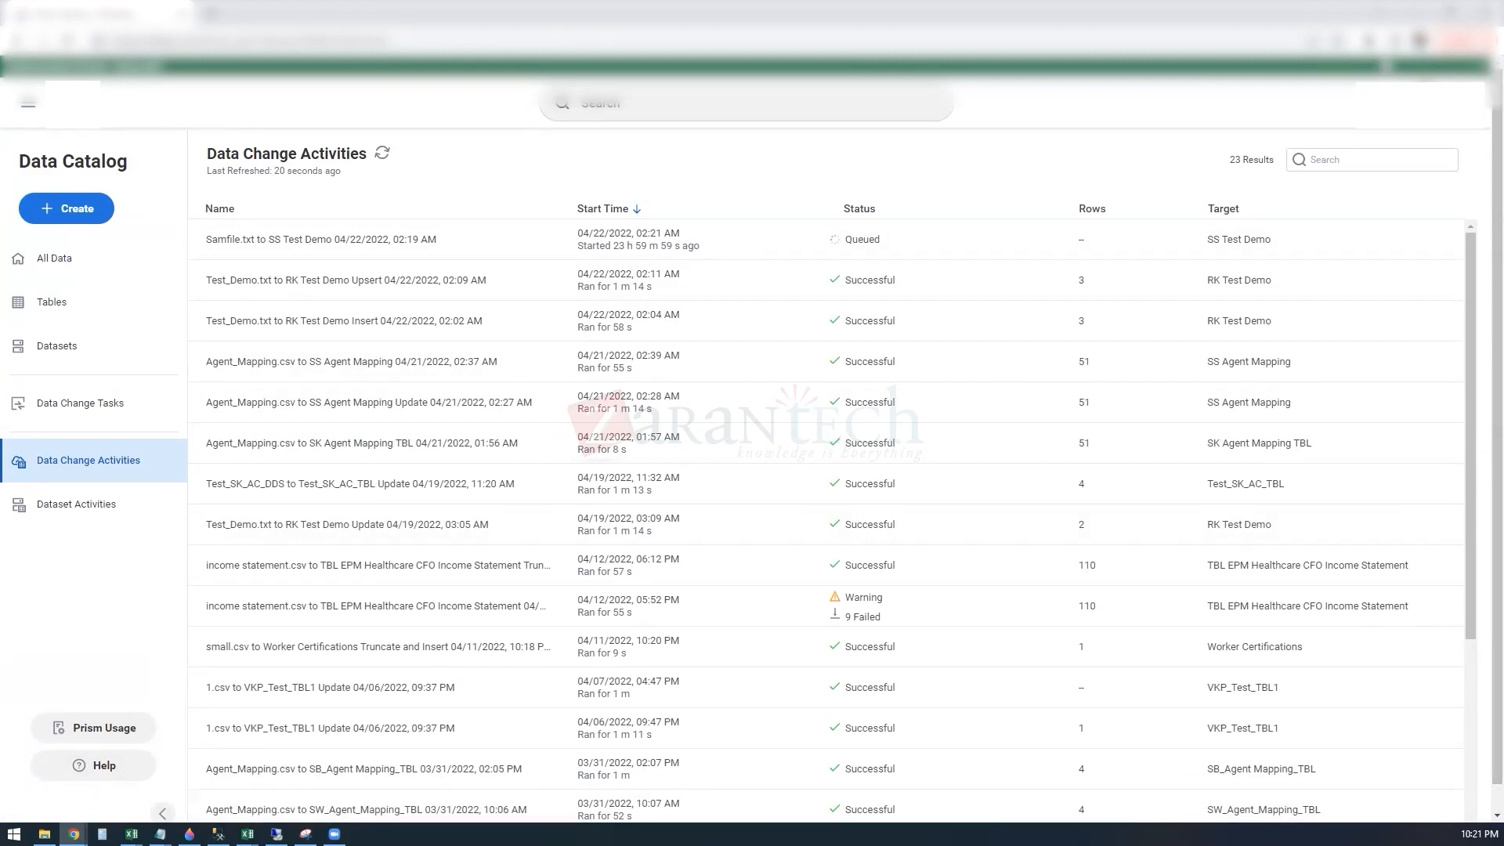
Step: Refresh the data change activities, then open the SS Test Demo table and display its sample rows in a grid
click(383, 154)
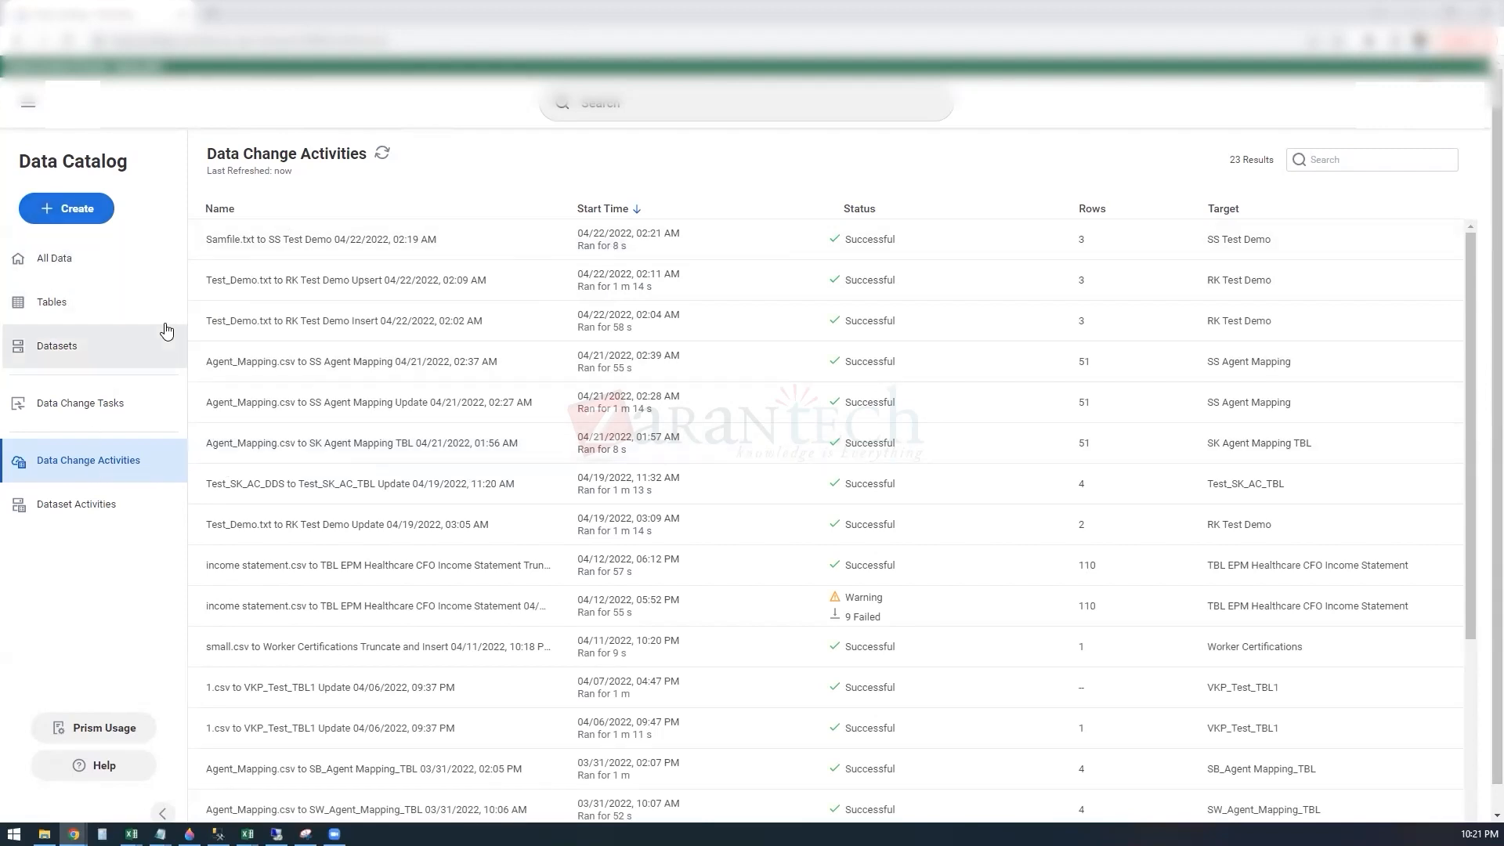
click(59, 303)
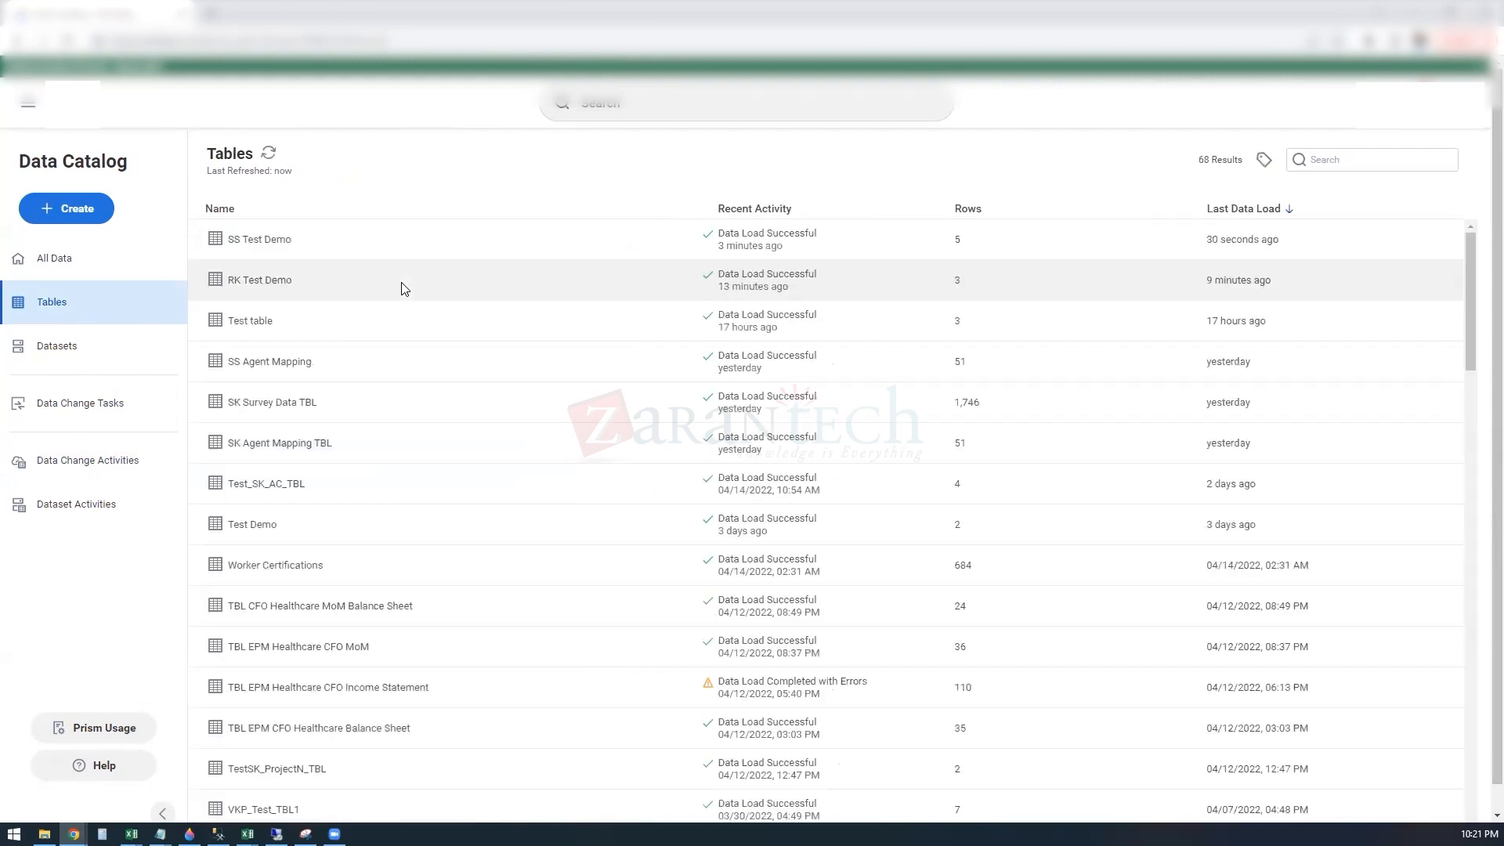
click(264, 240)
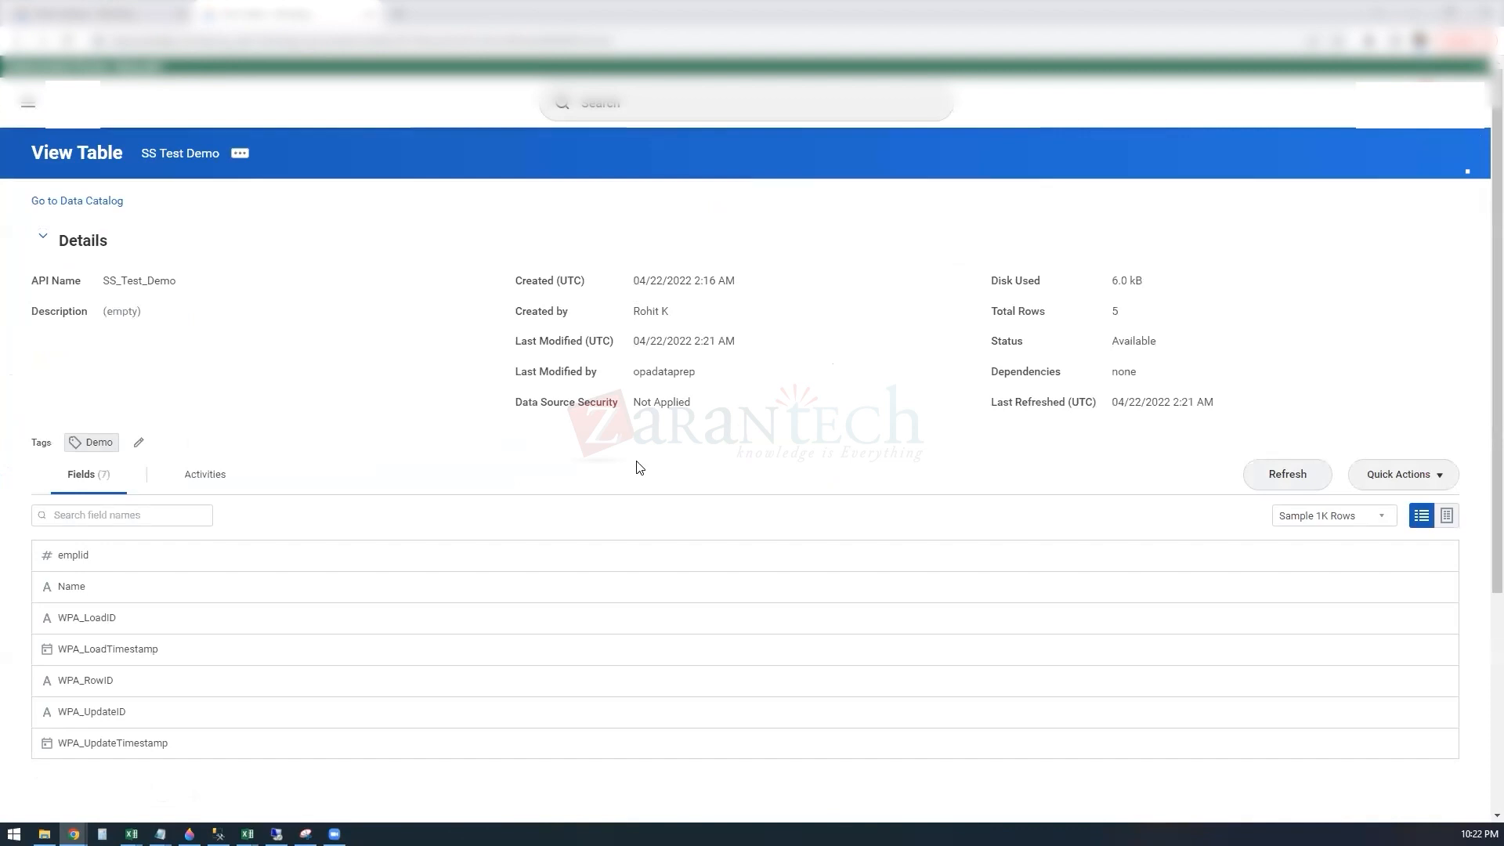
click(1446, 517)
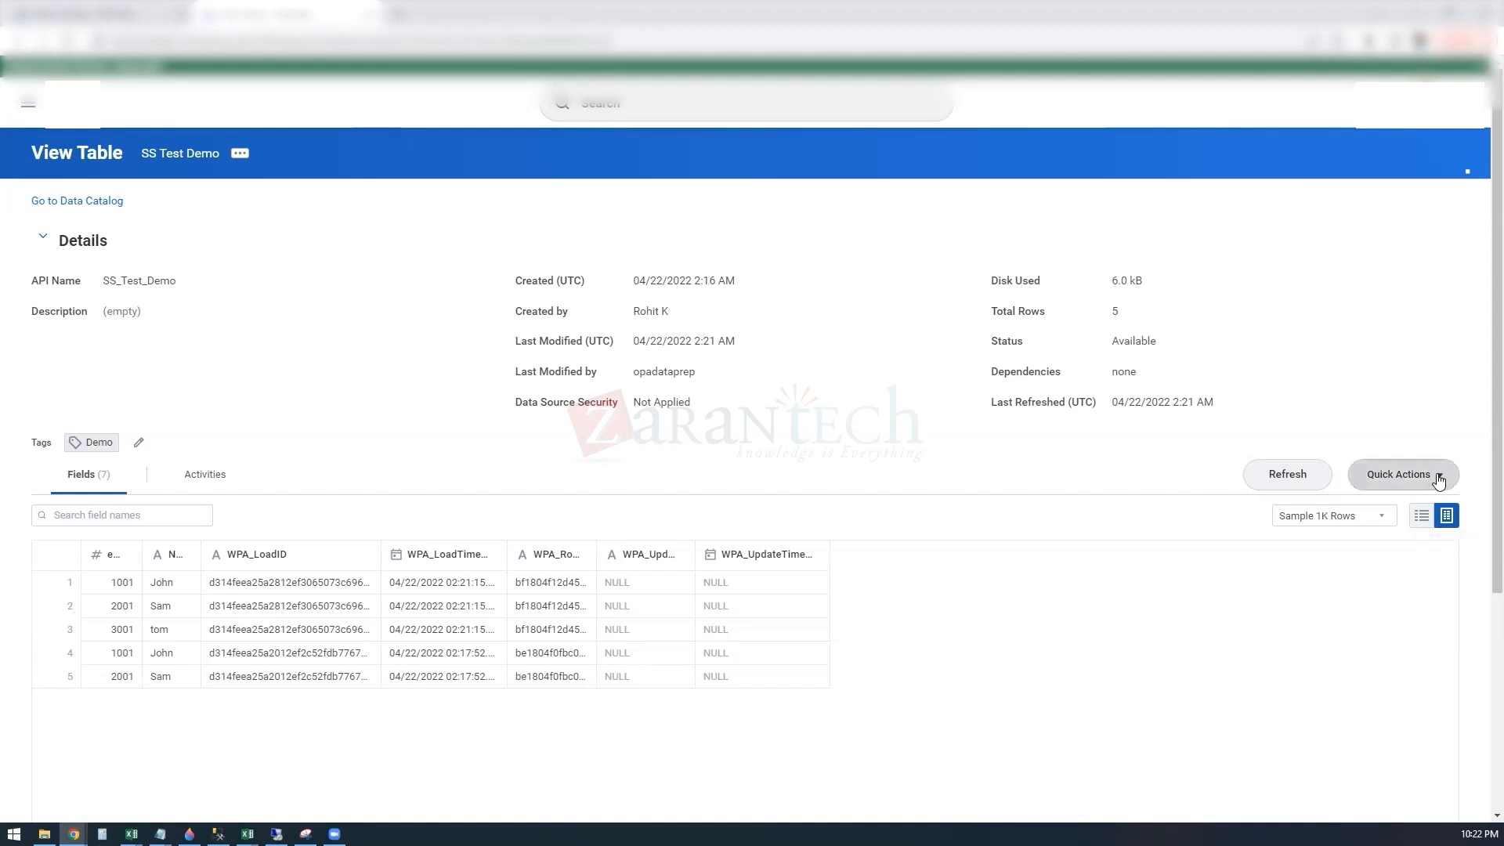
Step: Delete the rows of the SS Test Demo table that came from the previous insert load started at 02:21 AM
click(1435, 474)
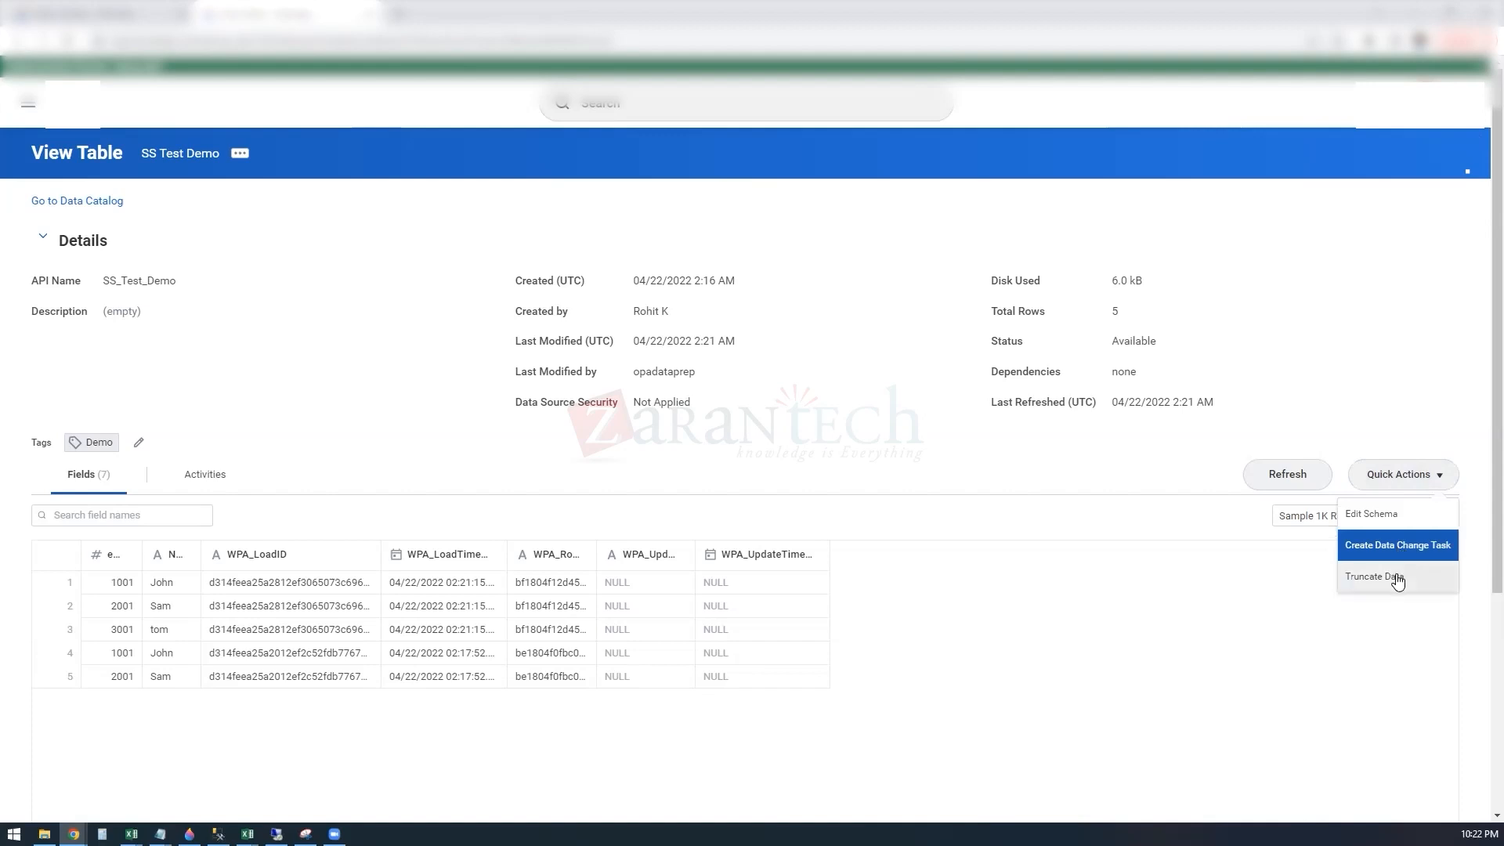
click(1258, 604)
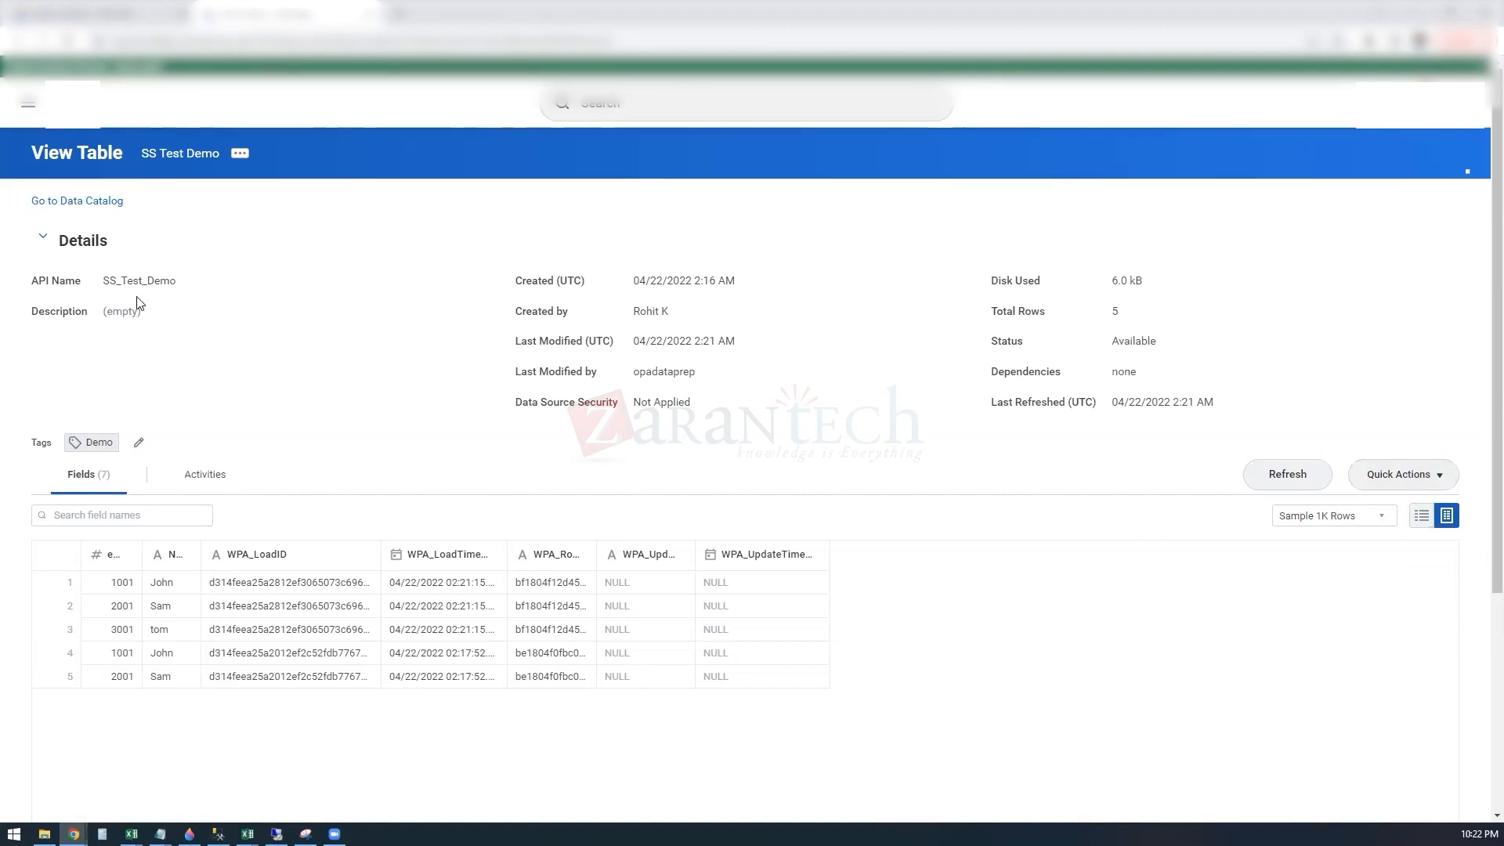
click(238, 153)
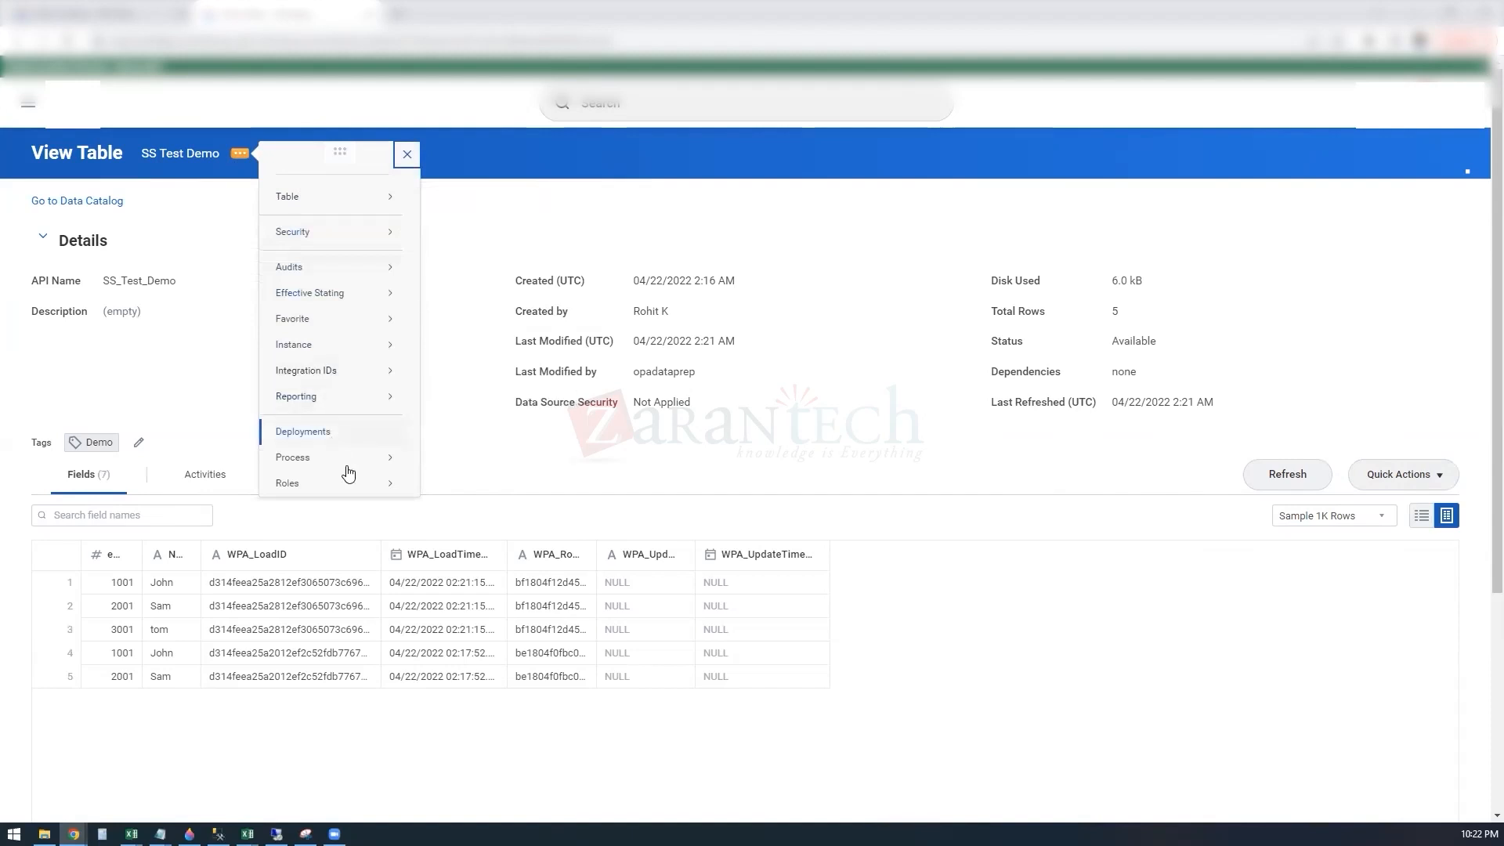
mouse_move(369, 196)
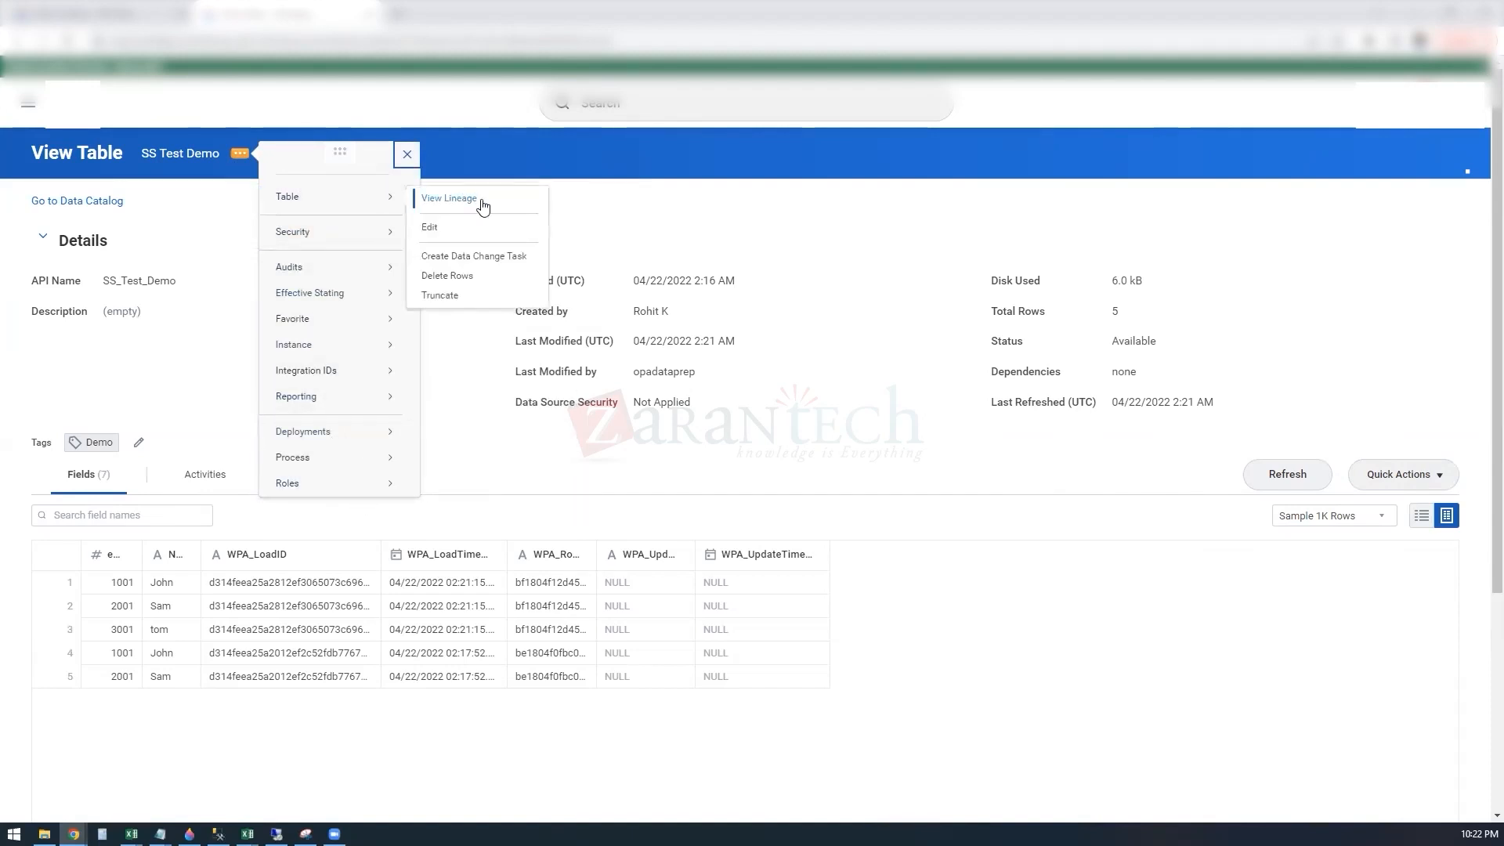
click(448, 275)
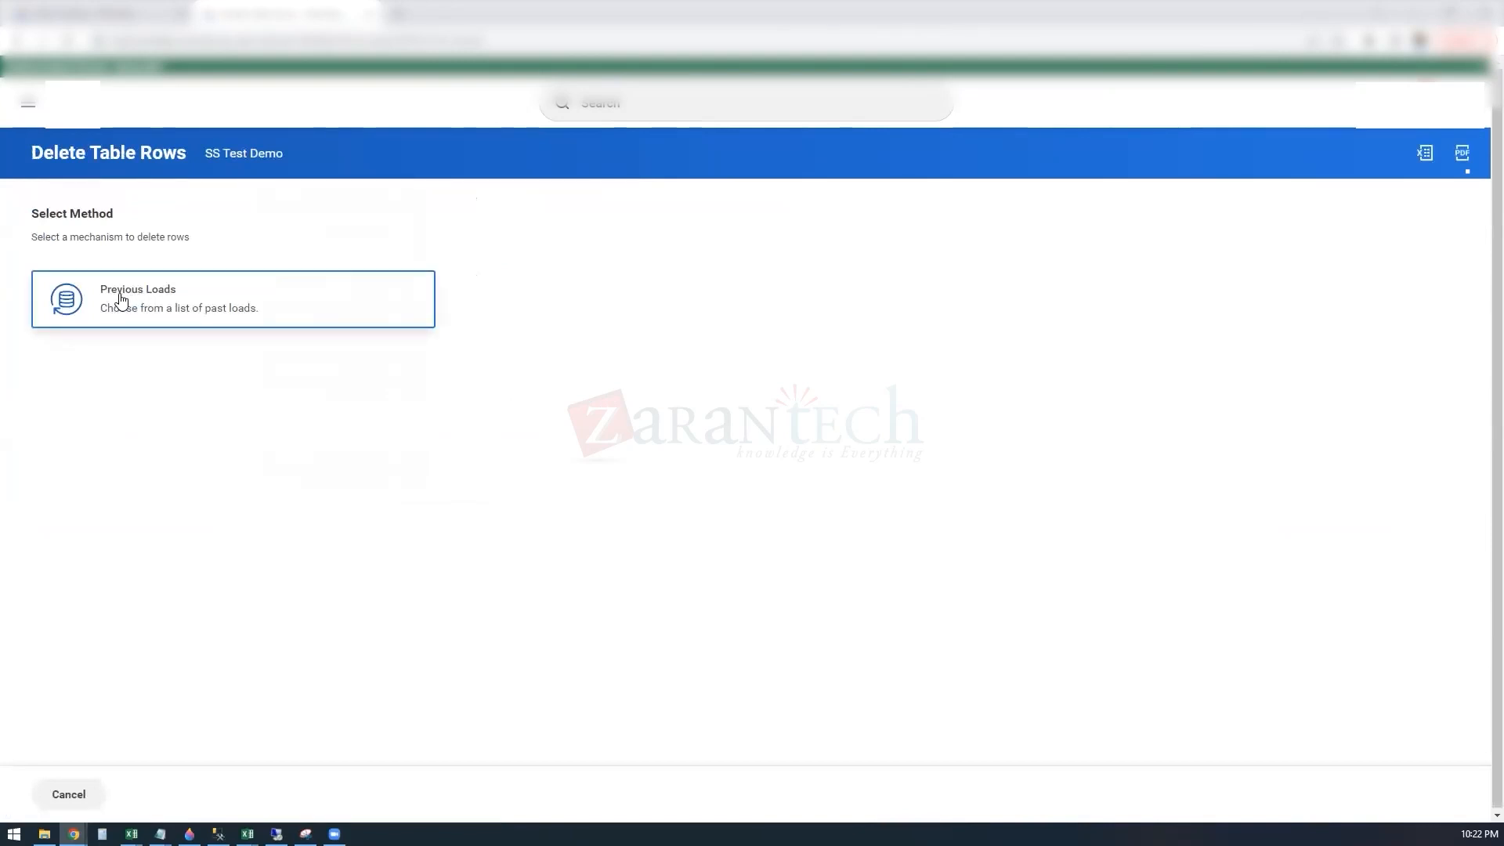
click(122, 299)
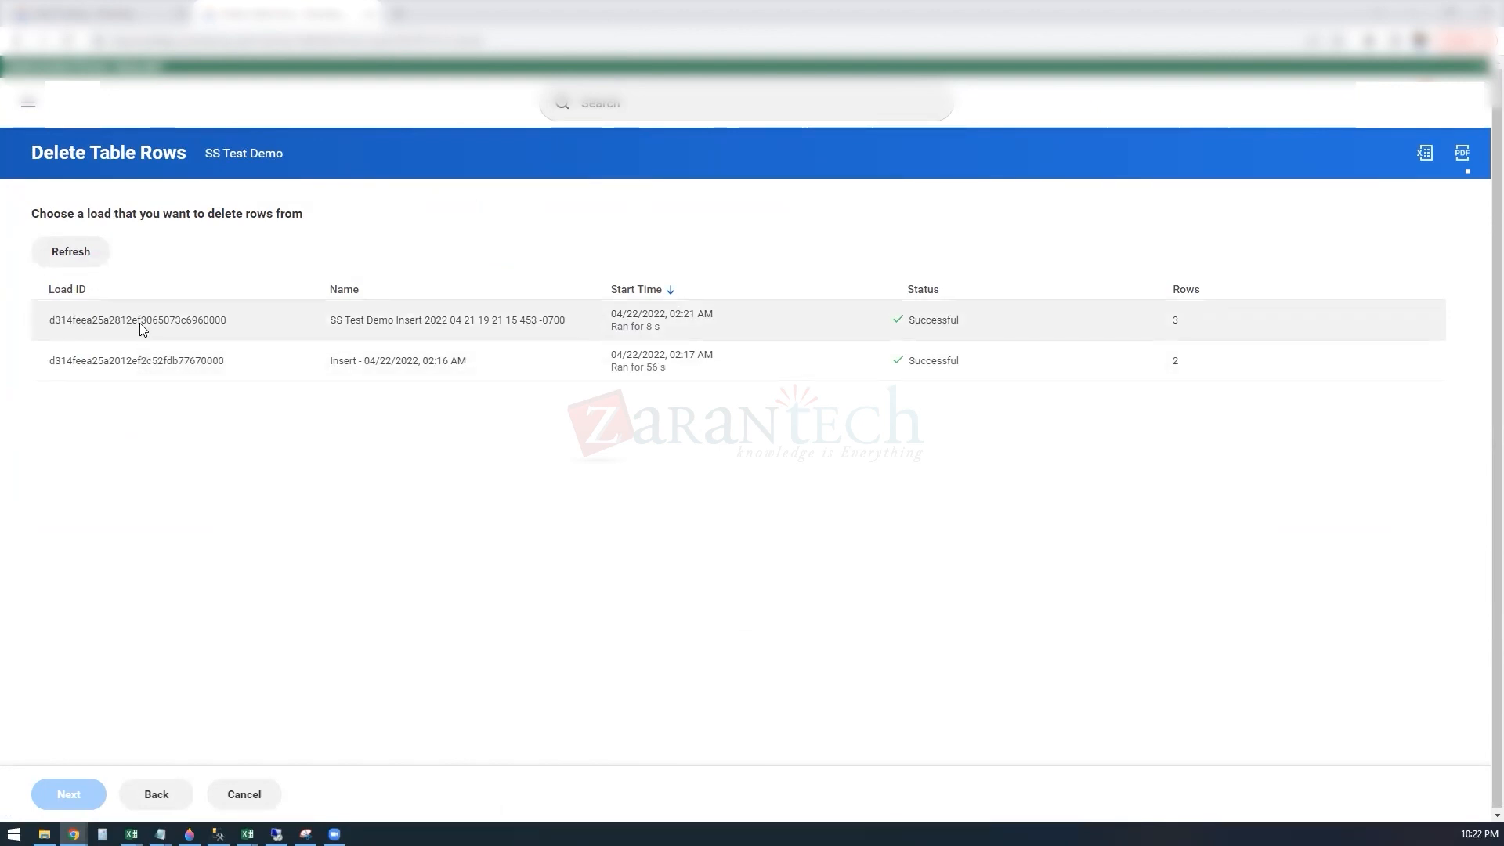
click(170, 319)
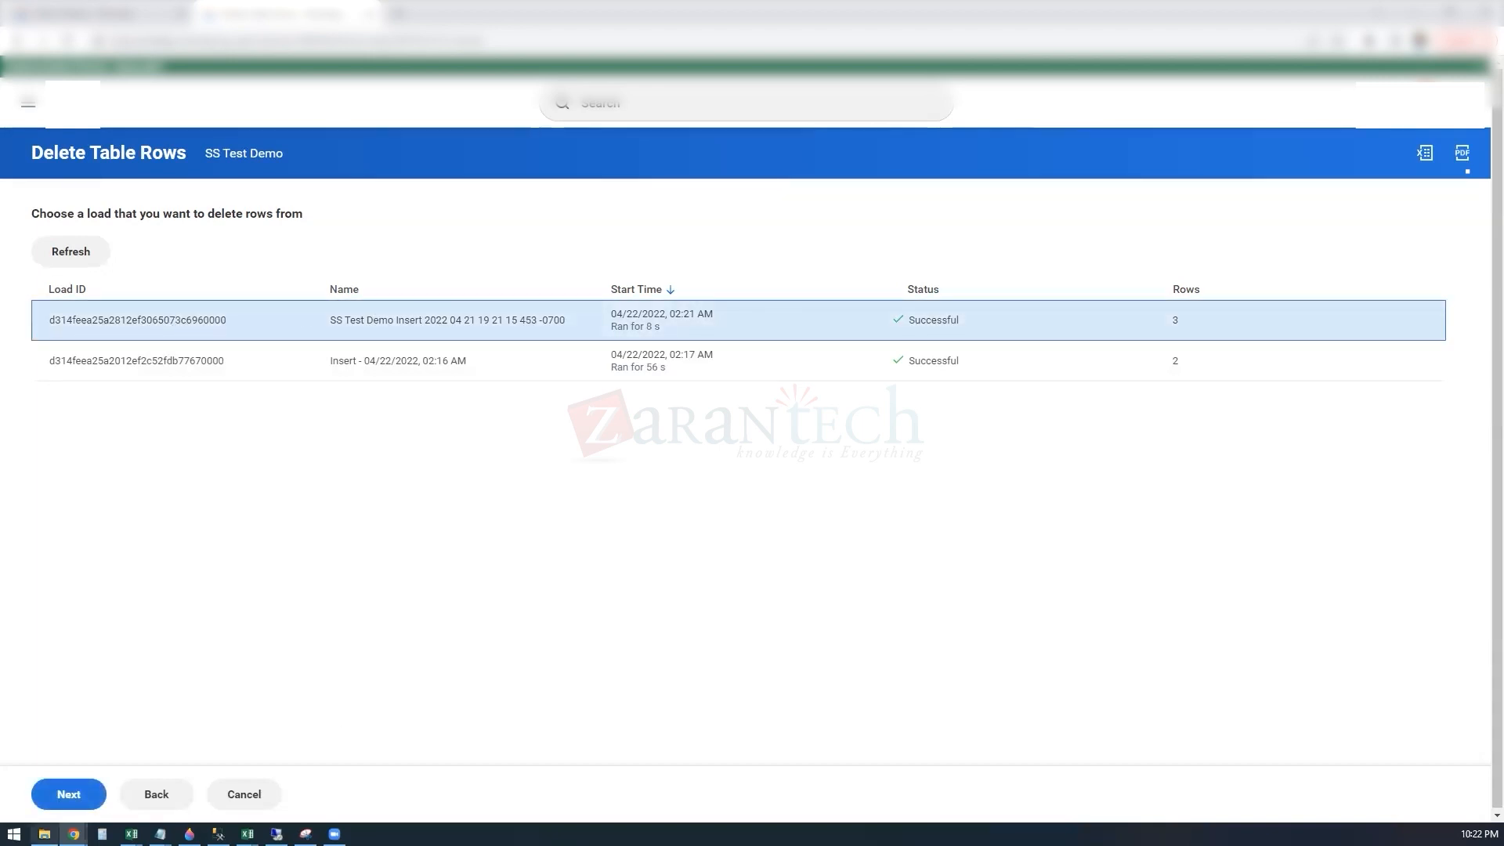
click(68, 796)
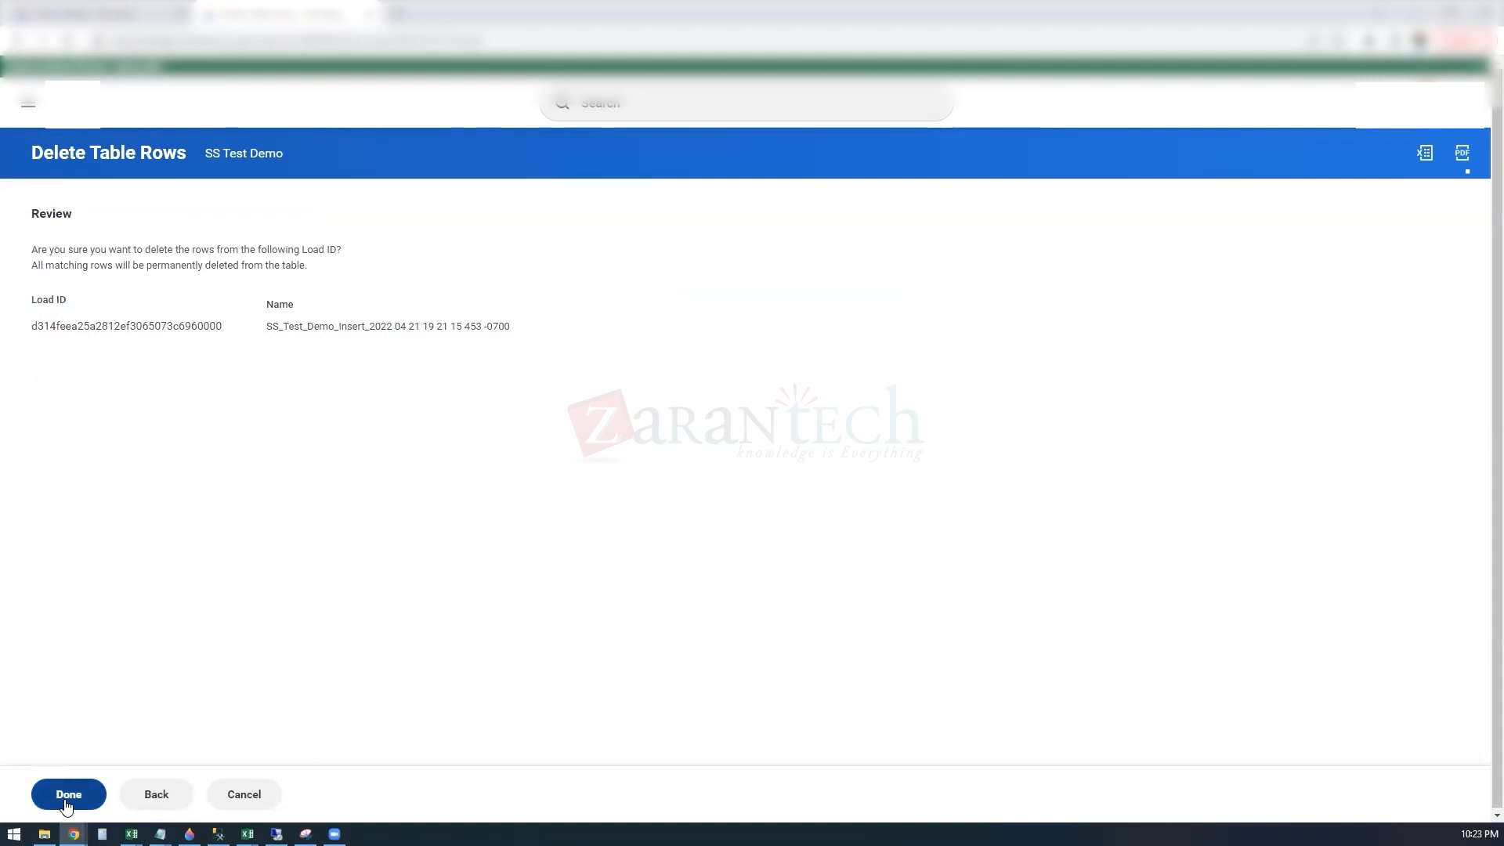
click(66, 802)
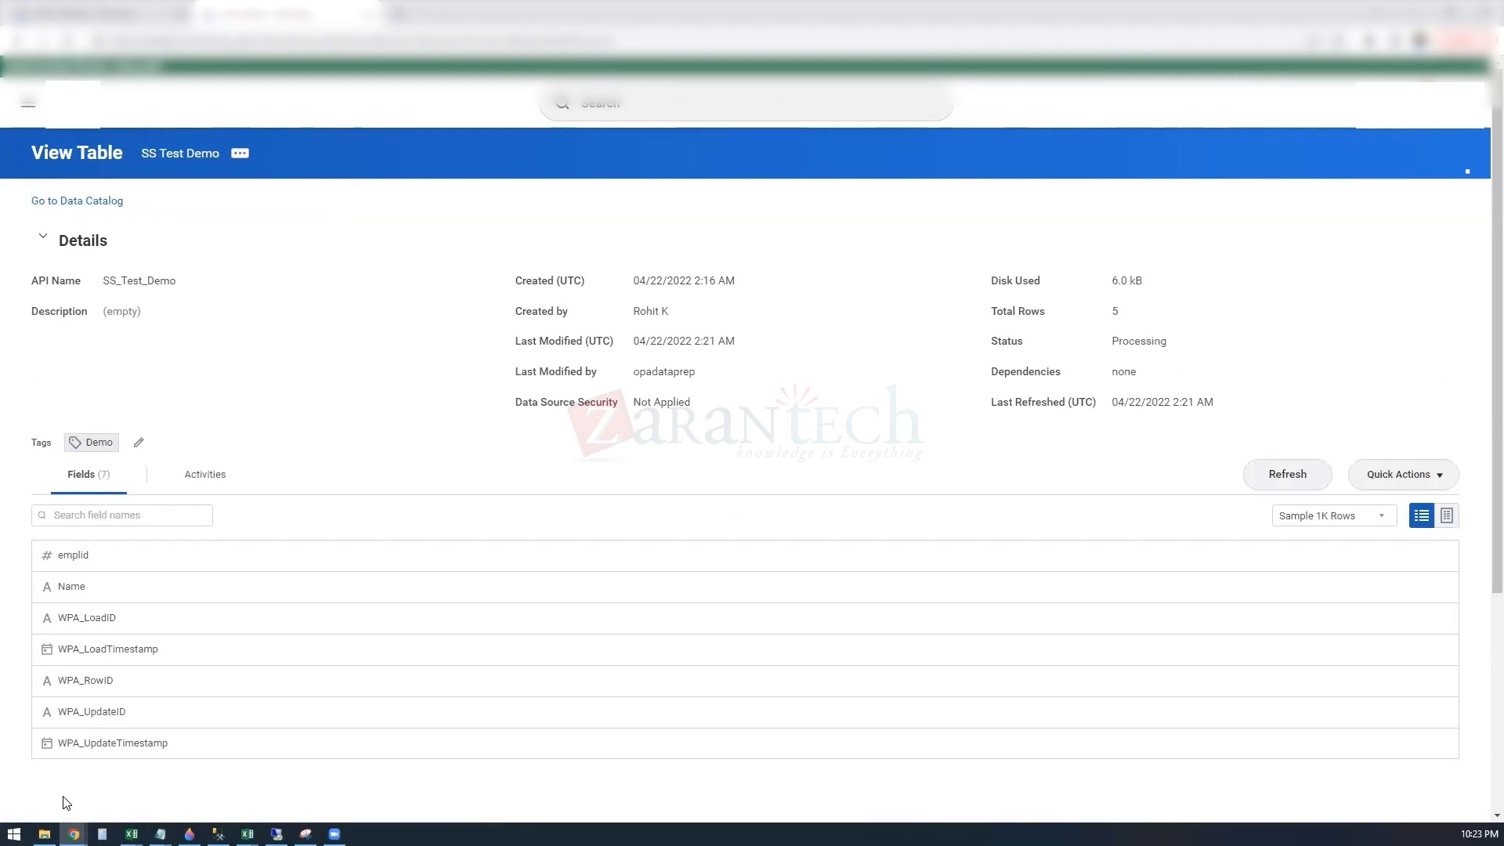
Step: Check the sample rows, refresh the table's activities repeatedly to follow the delete load, and return to the table's fields
click(1446, 517)
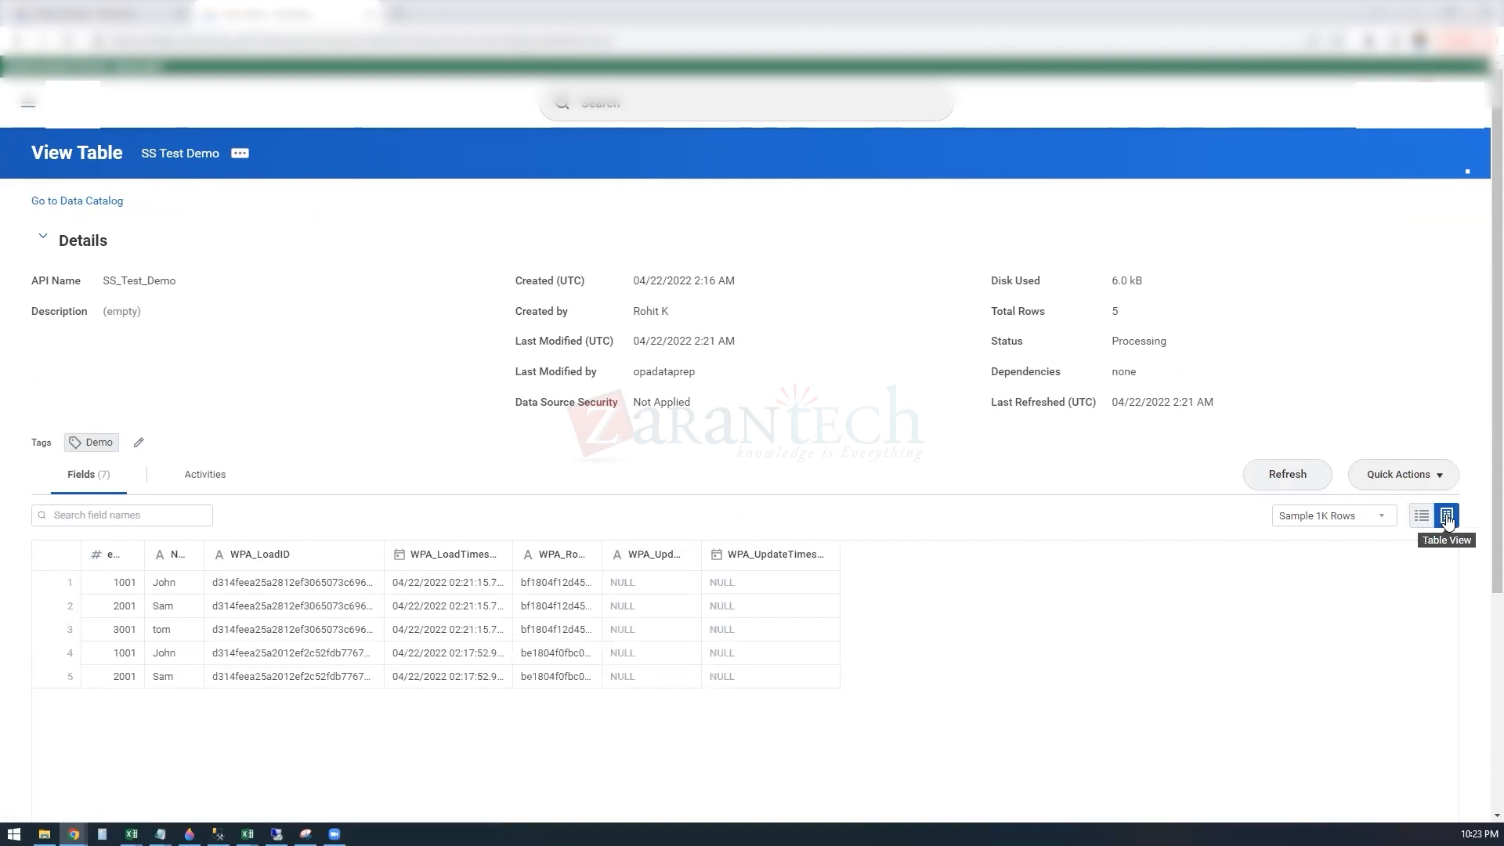
click(1300, 484)
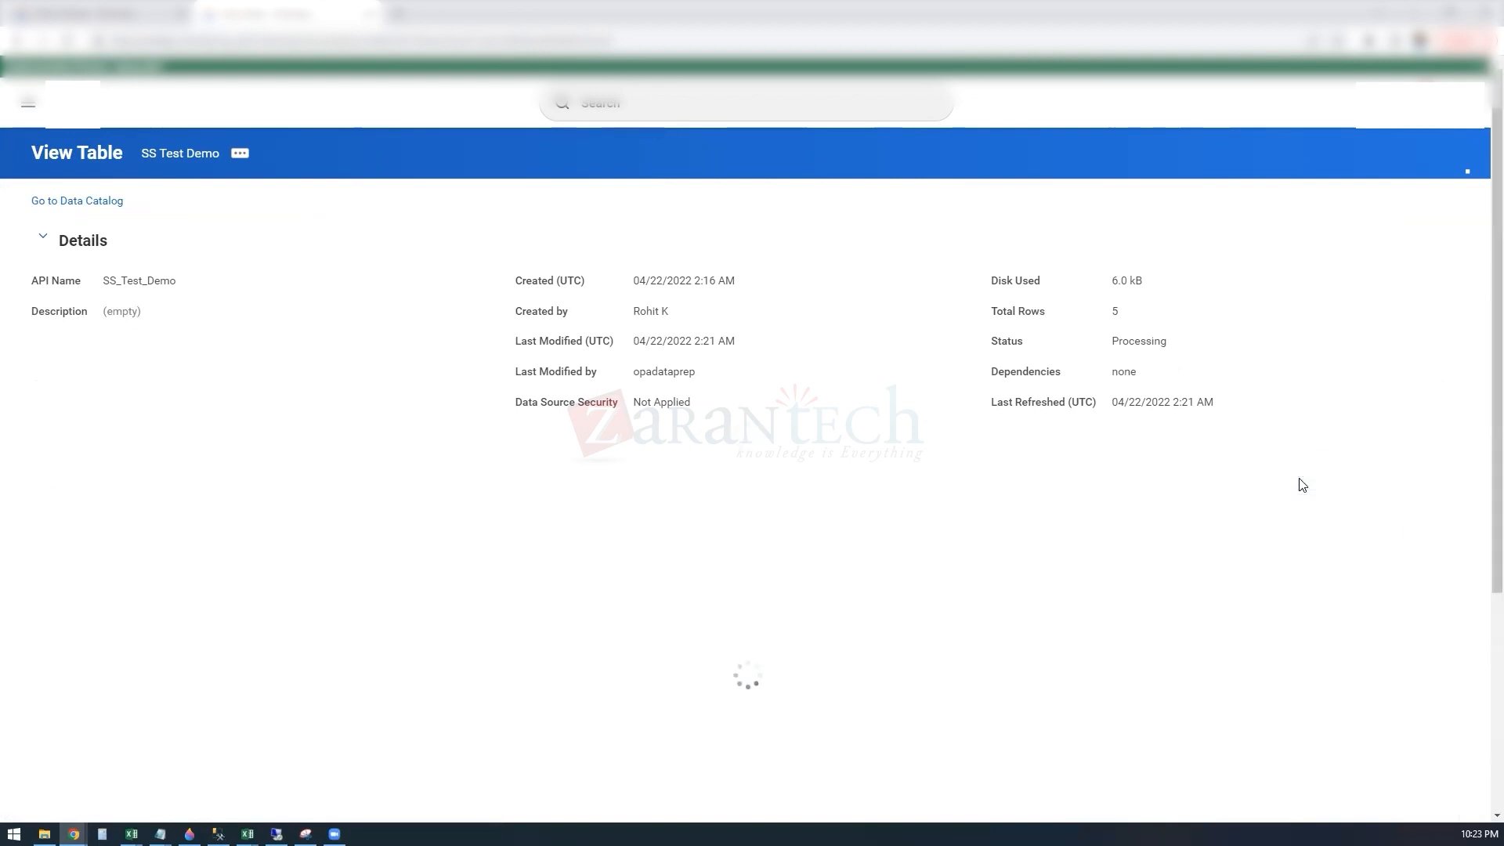
click(208, 484)
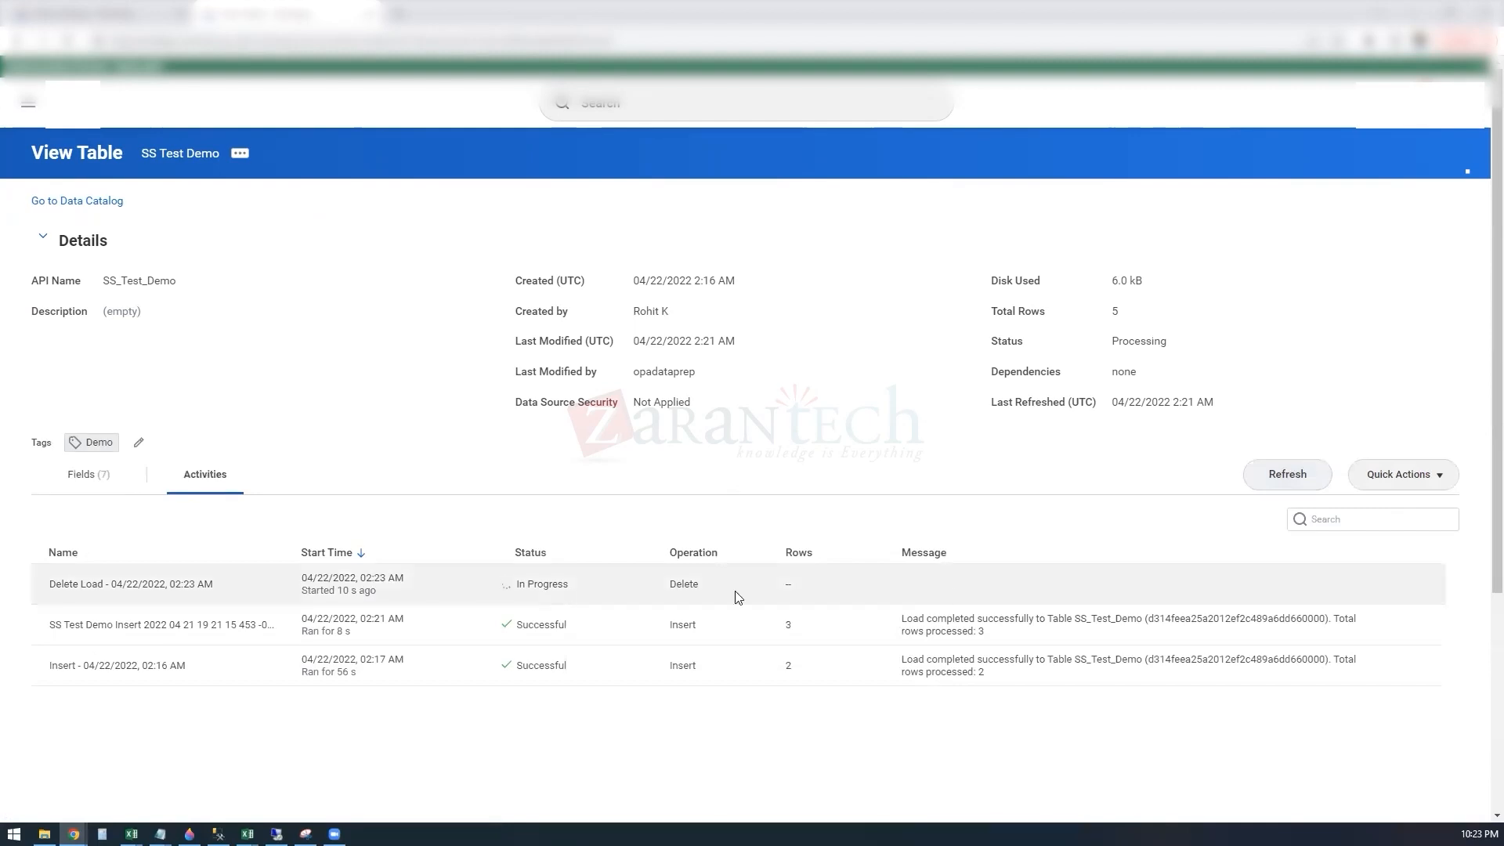
click(1292, 479)
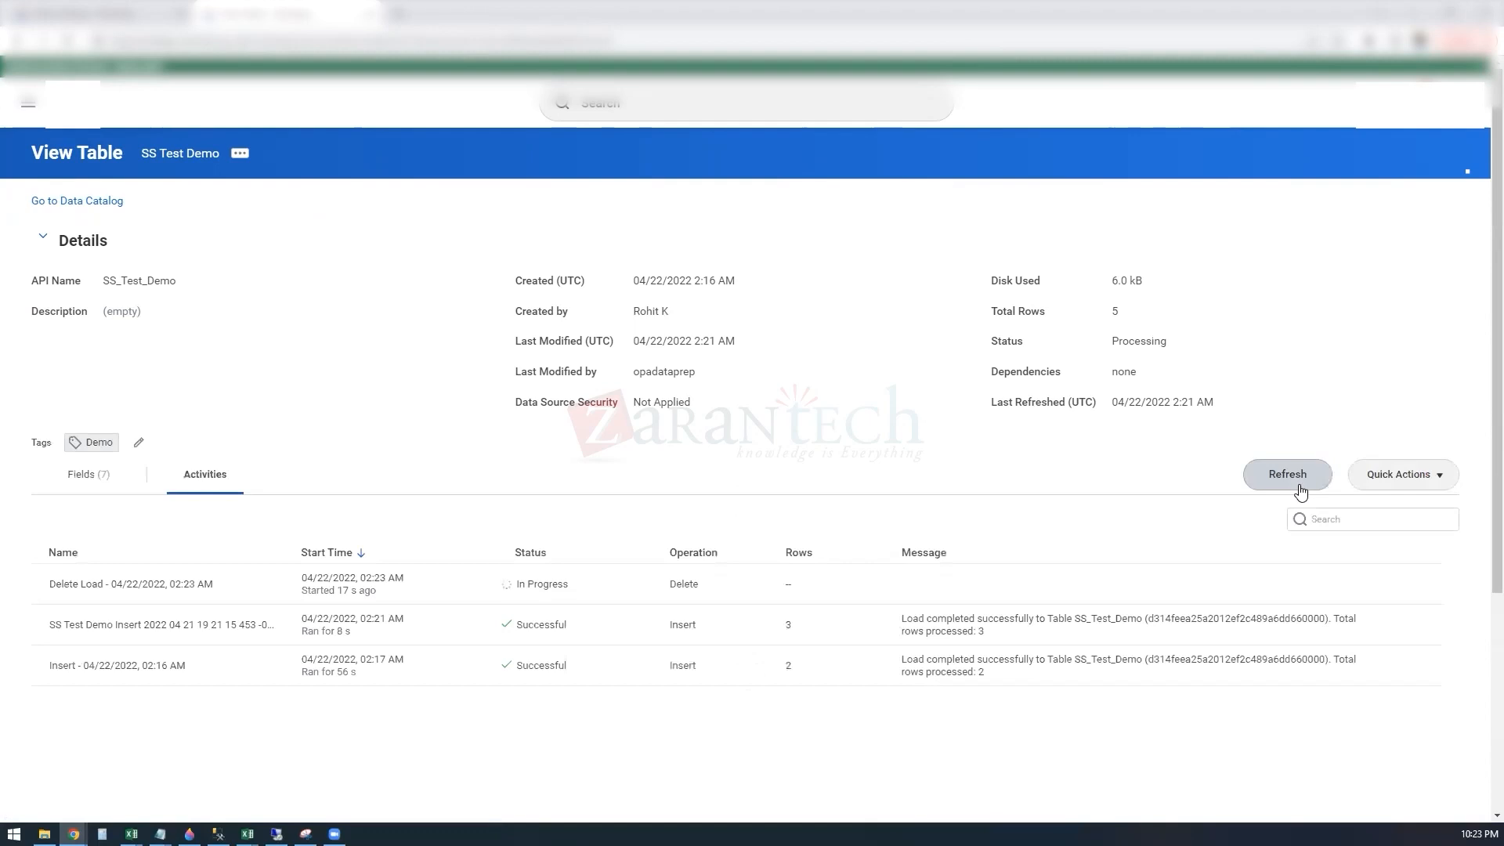
click(1298, 481)
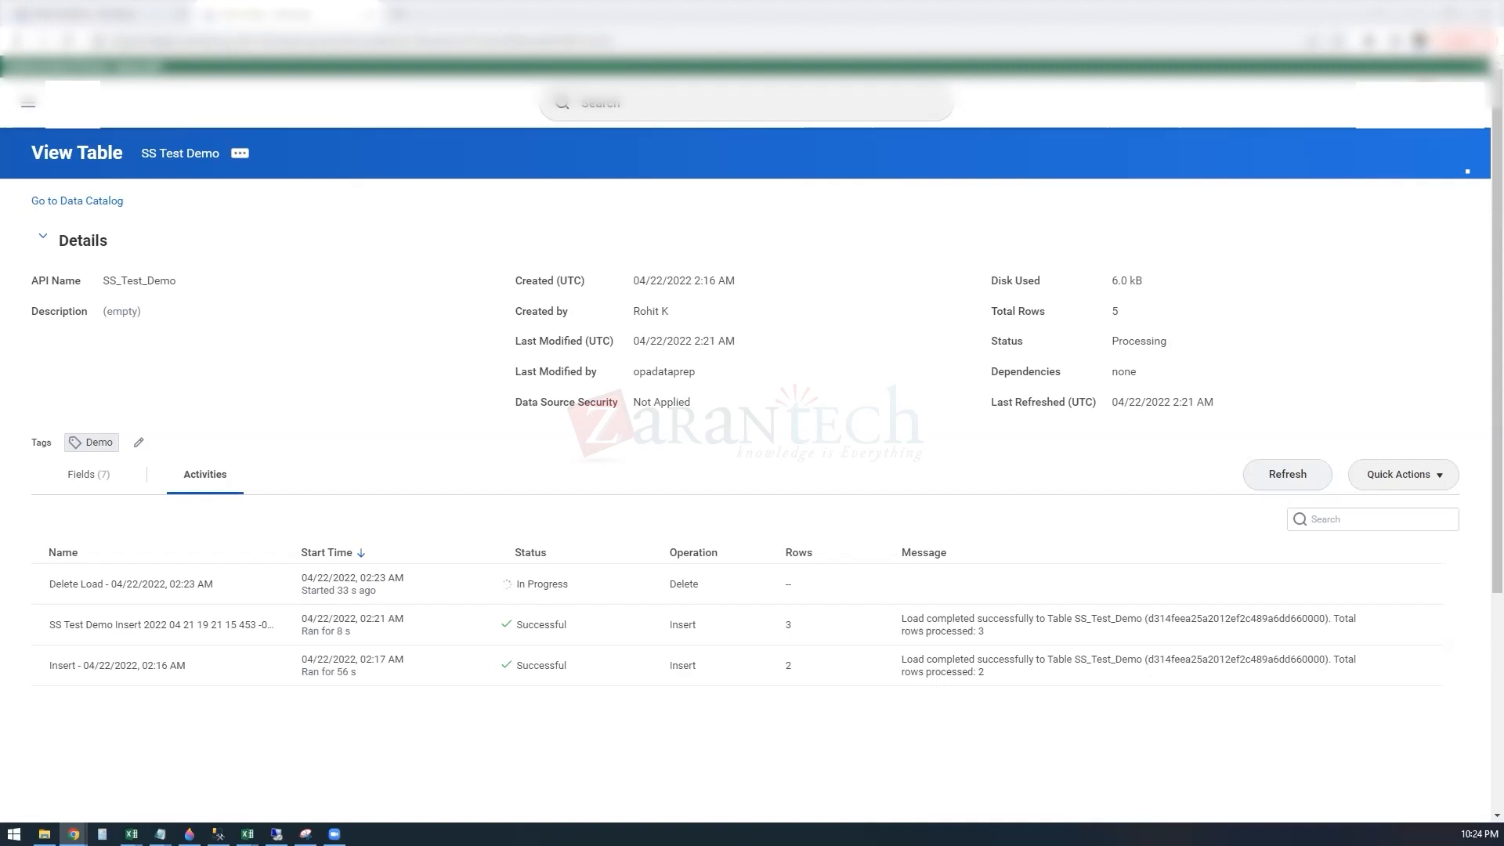
click(1285, 474)
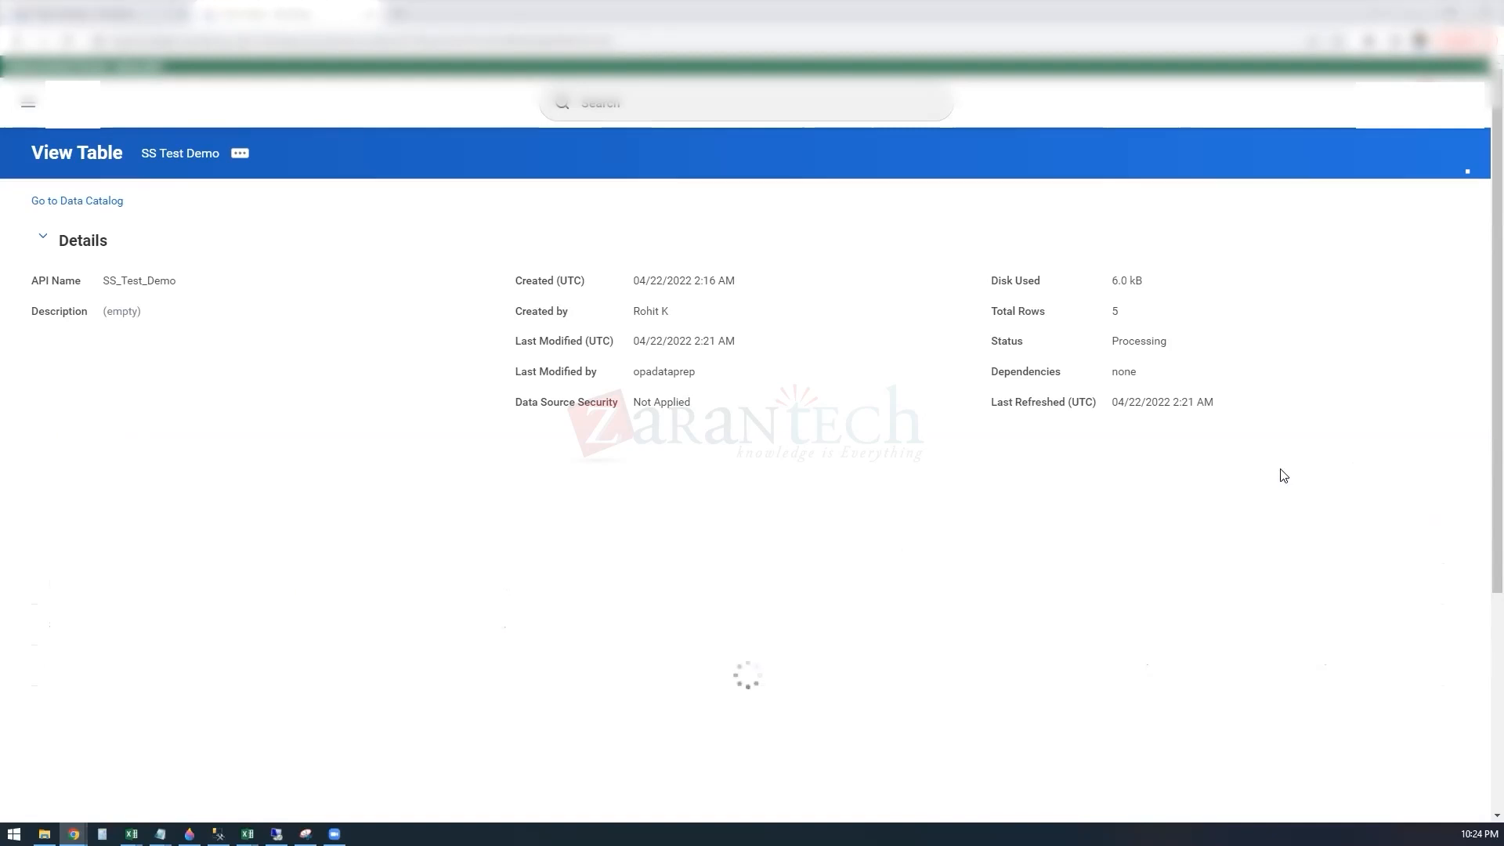
click(1282, 477)
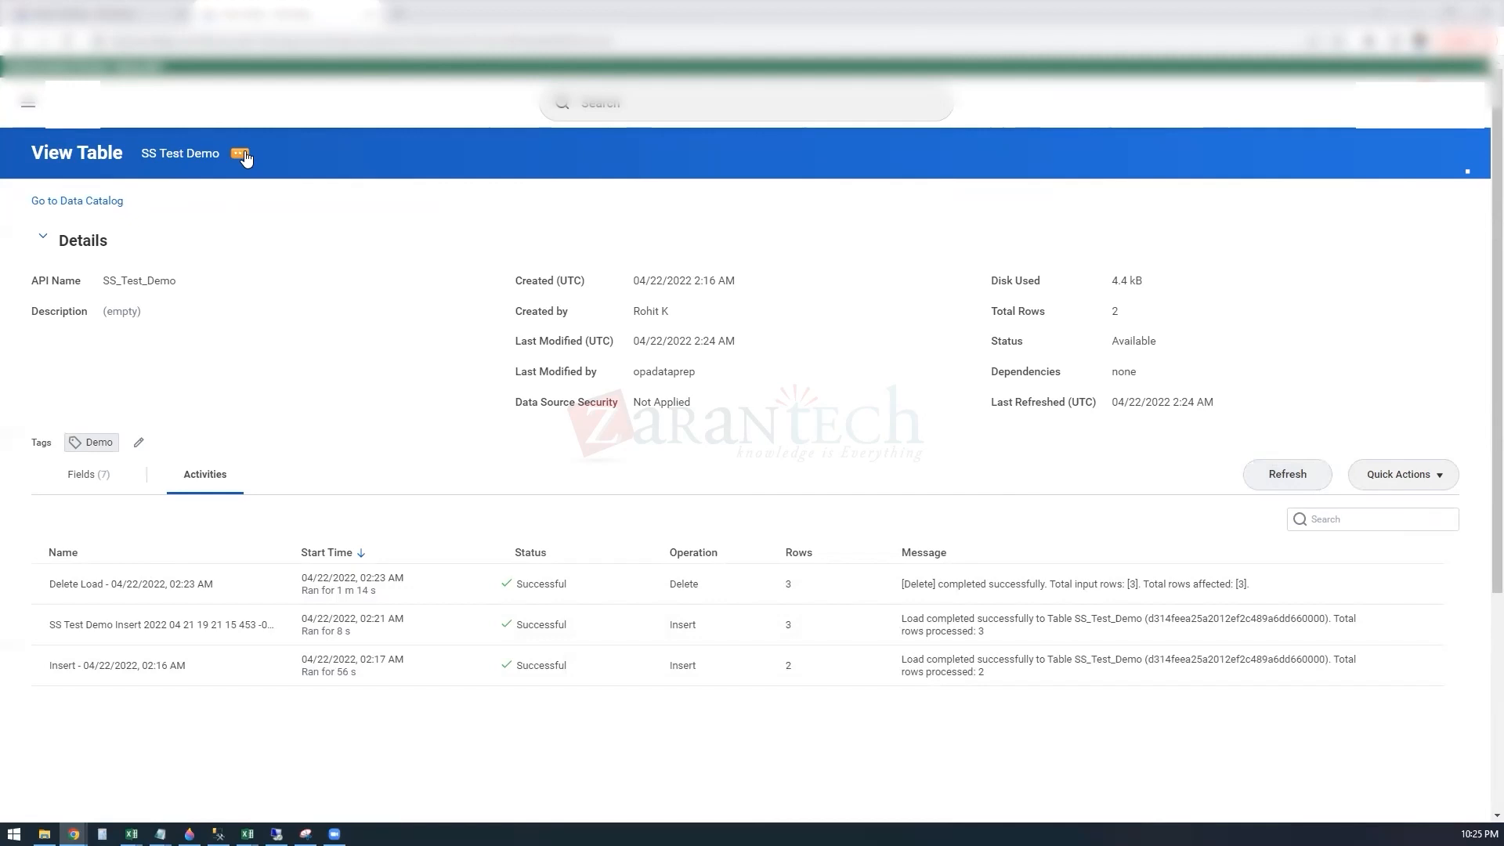
click(103, 481)
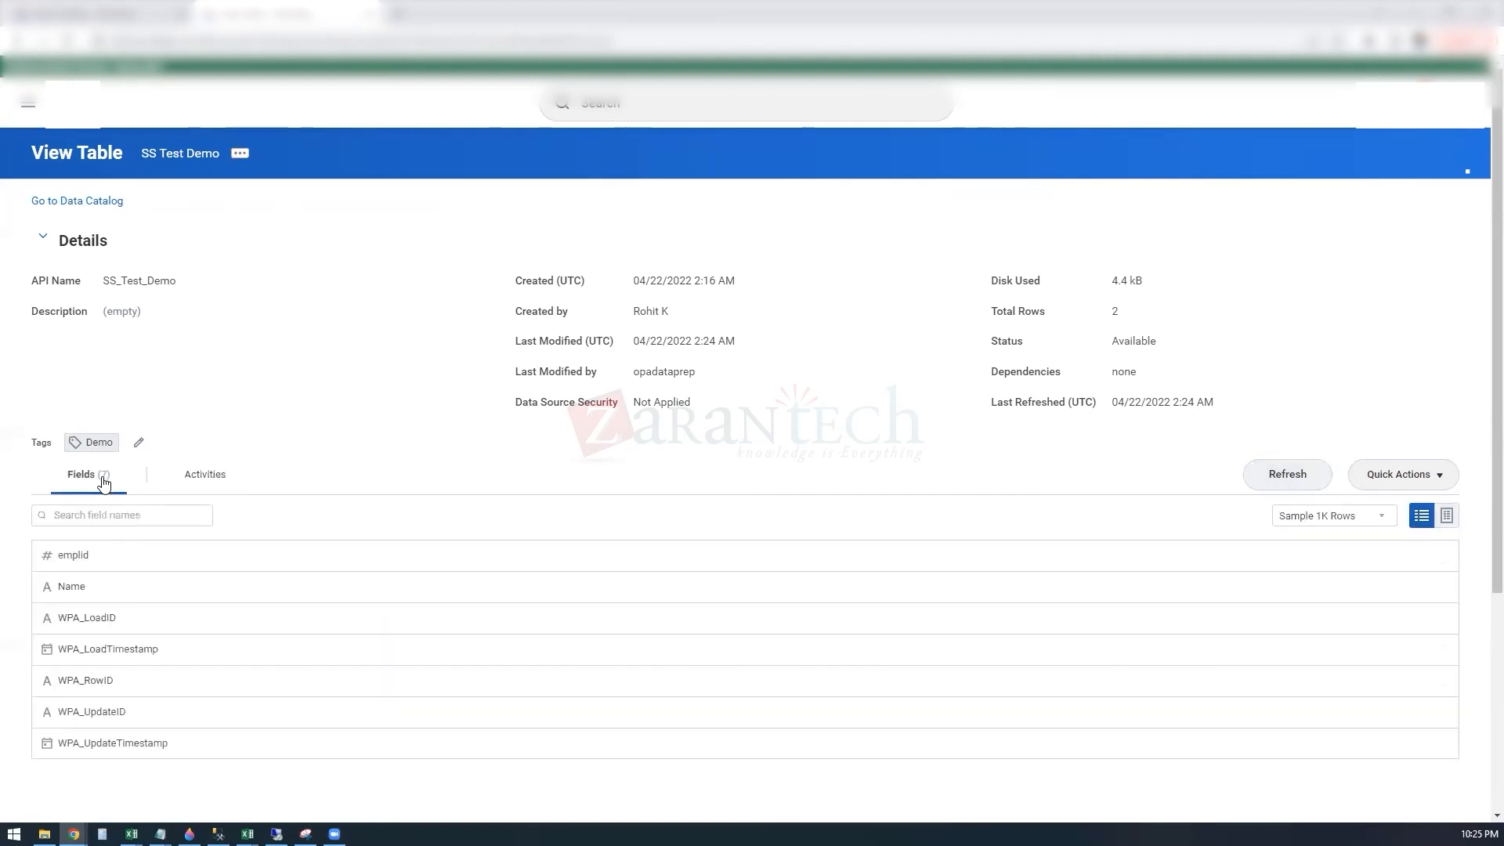
Step: Display the SS Test Demo sample rows in a grid, then start a new data change task for the table
click(1447, 517)
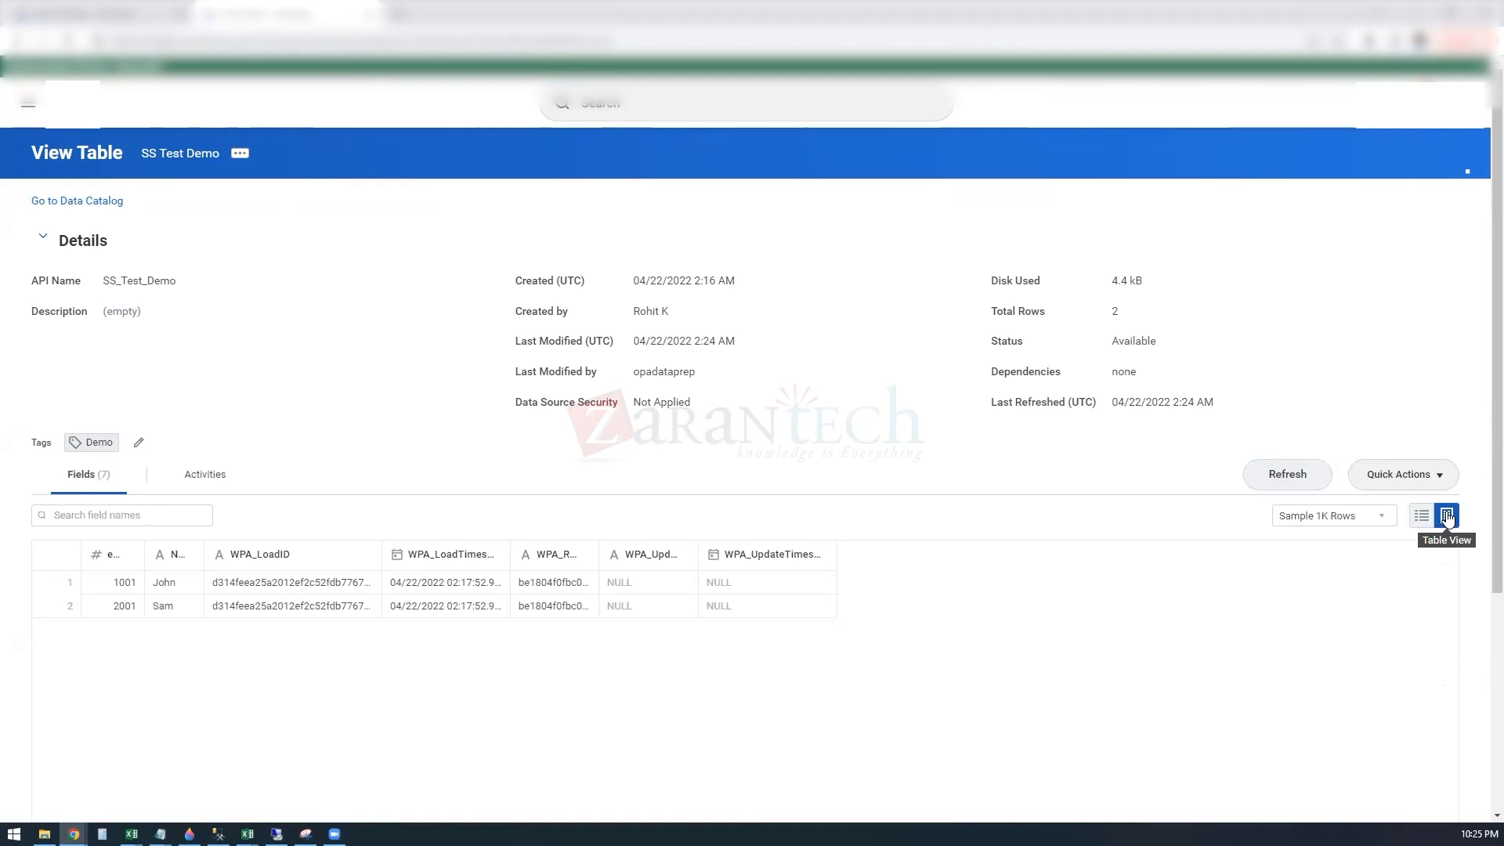
click(1440, 479)
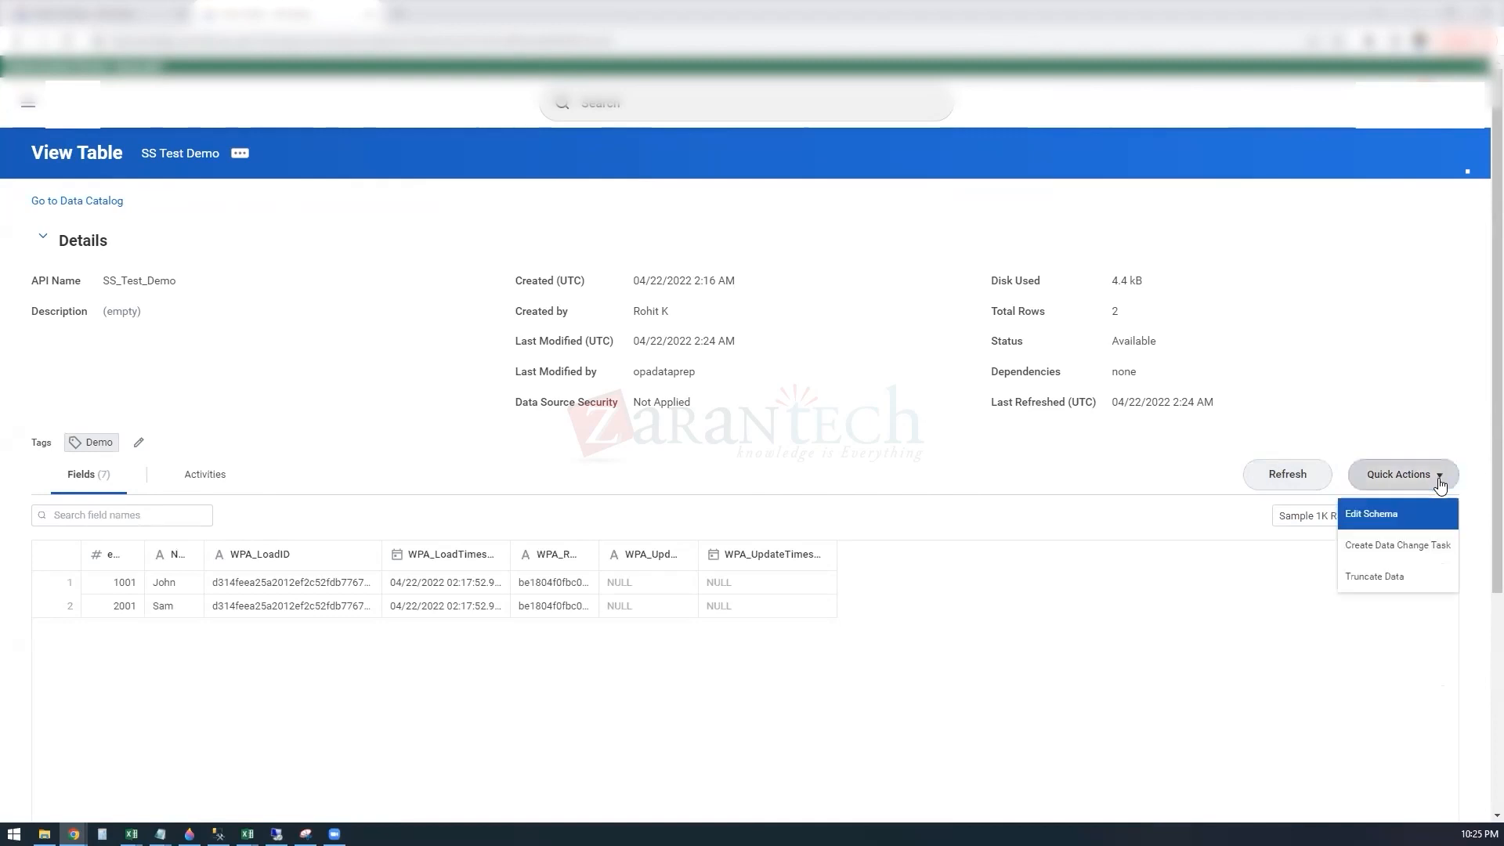
click(1418, 546)
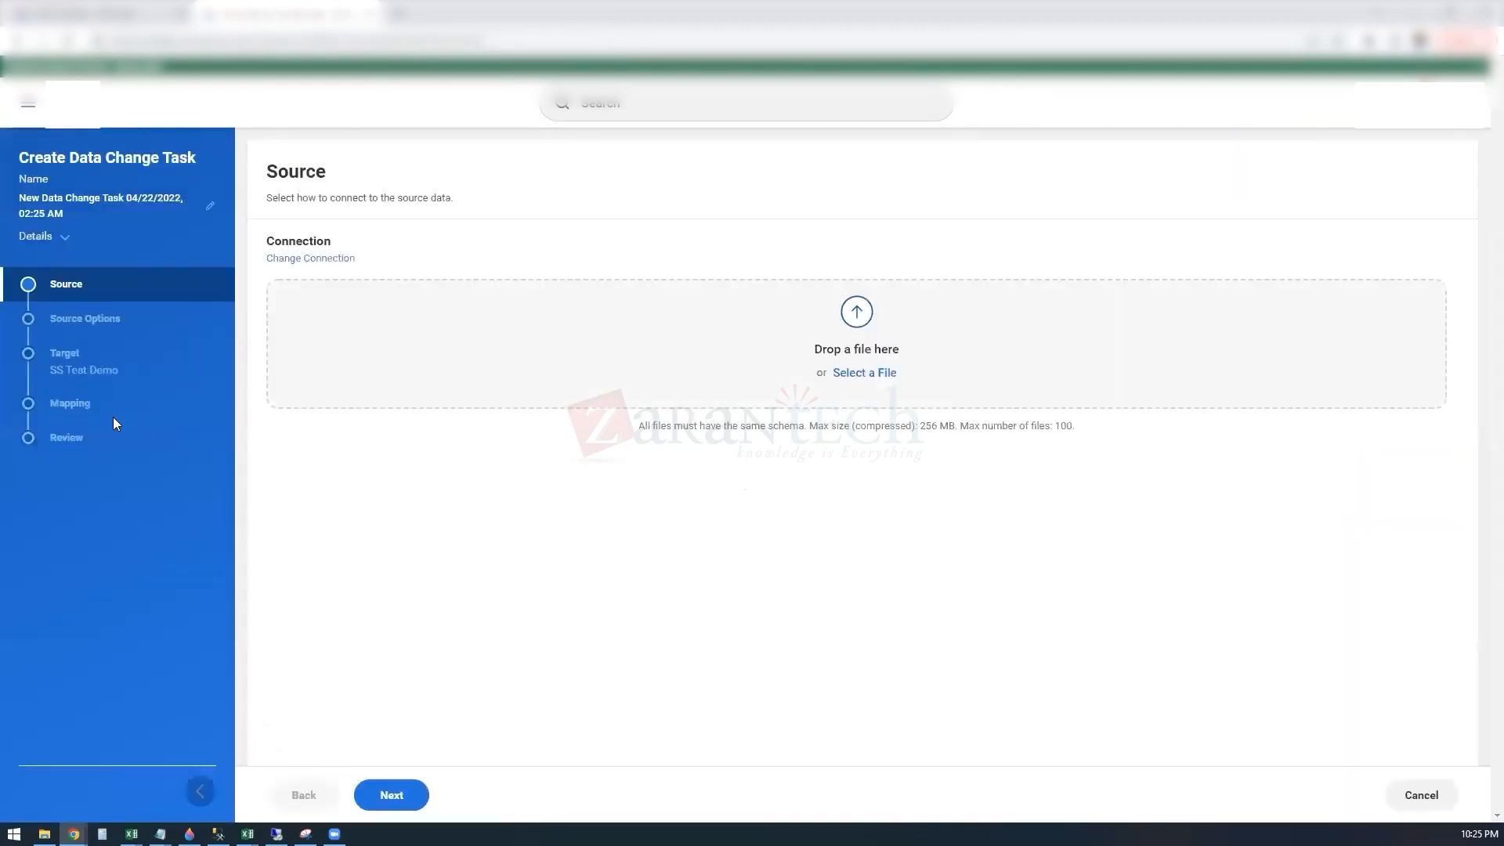
click(889, 379)
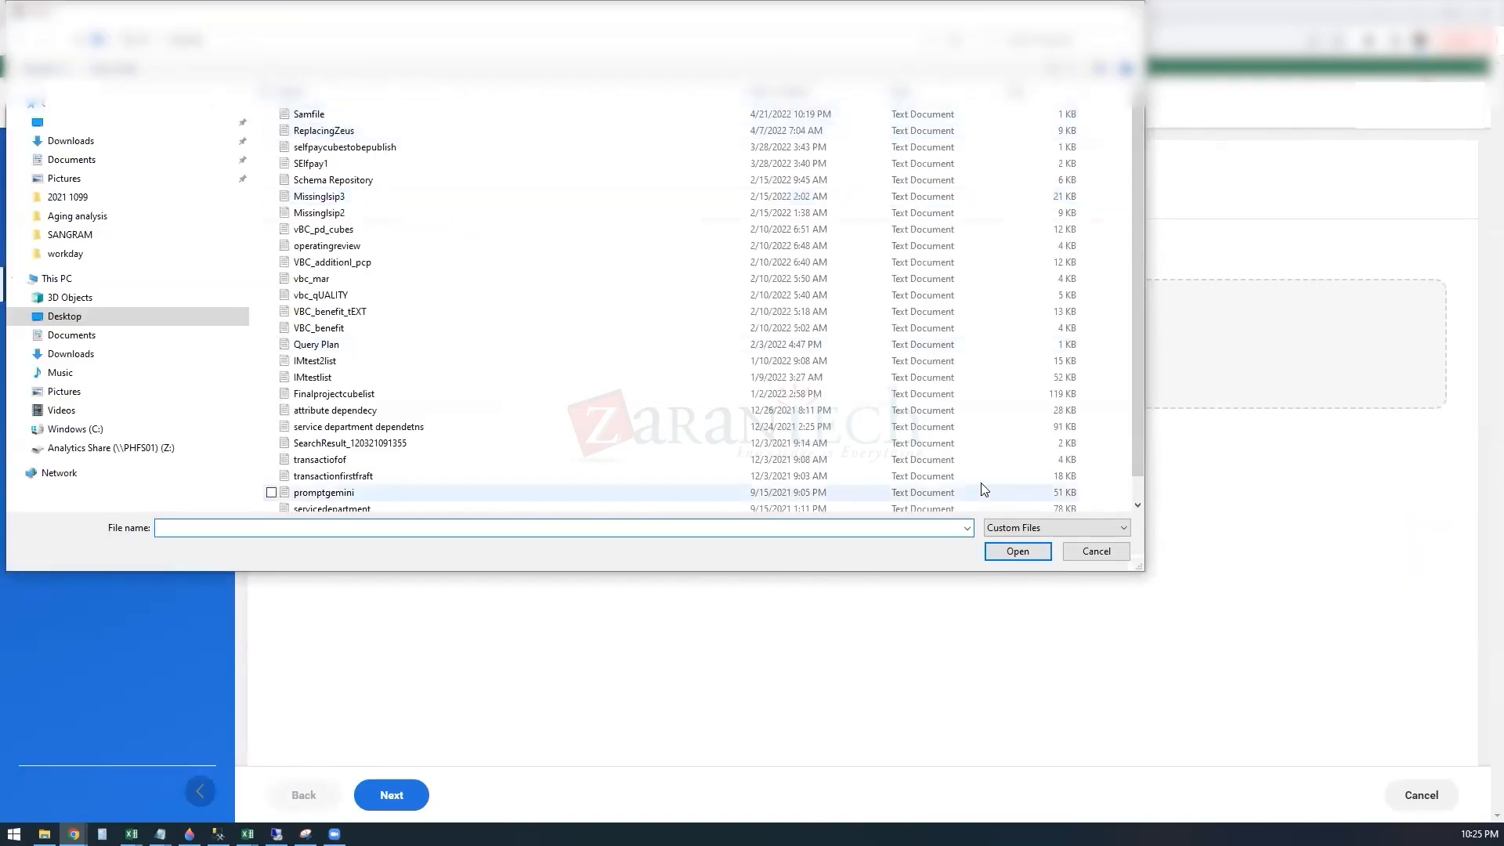
click(1096, 551)
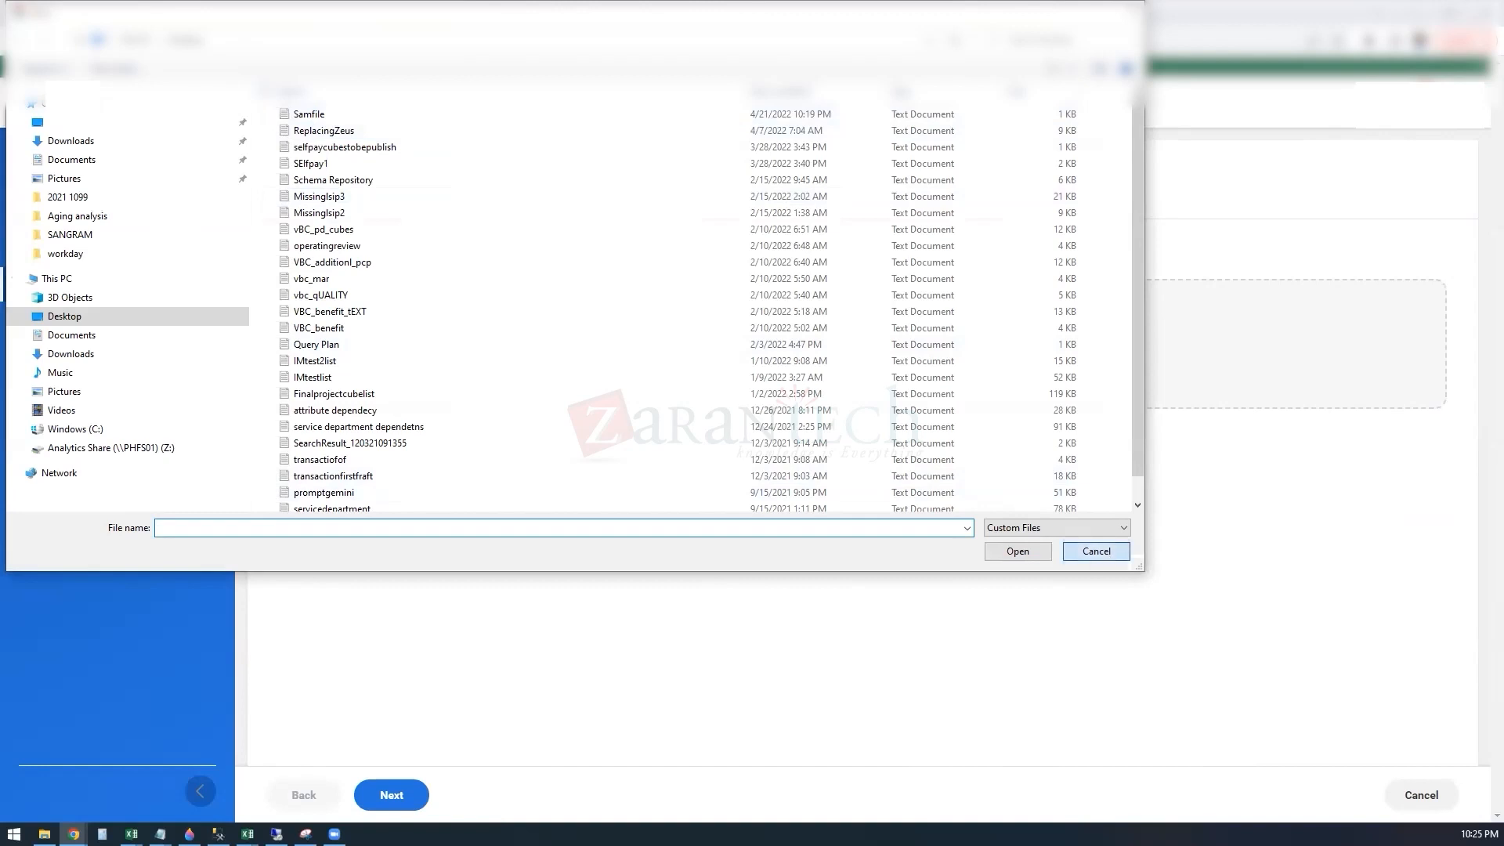
Step: Switch to Samfile in Notepad, replace the name in the 1001 row with a different first name, and save the file
mouse_move(160, 834)
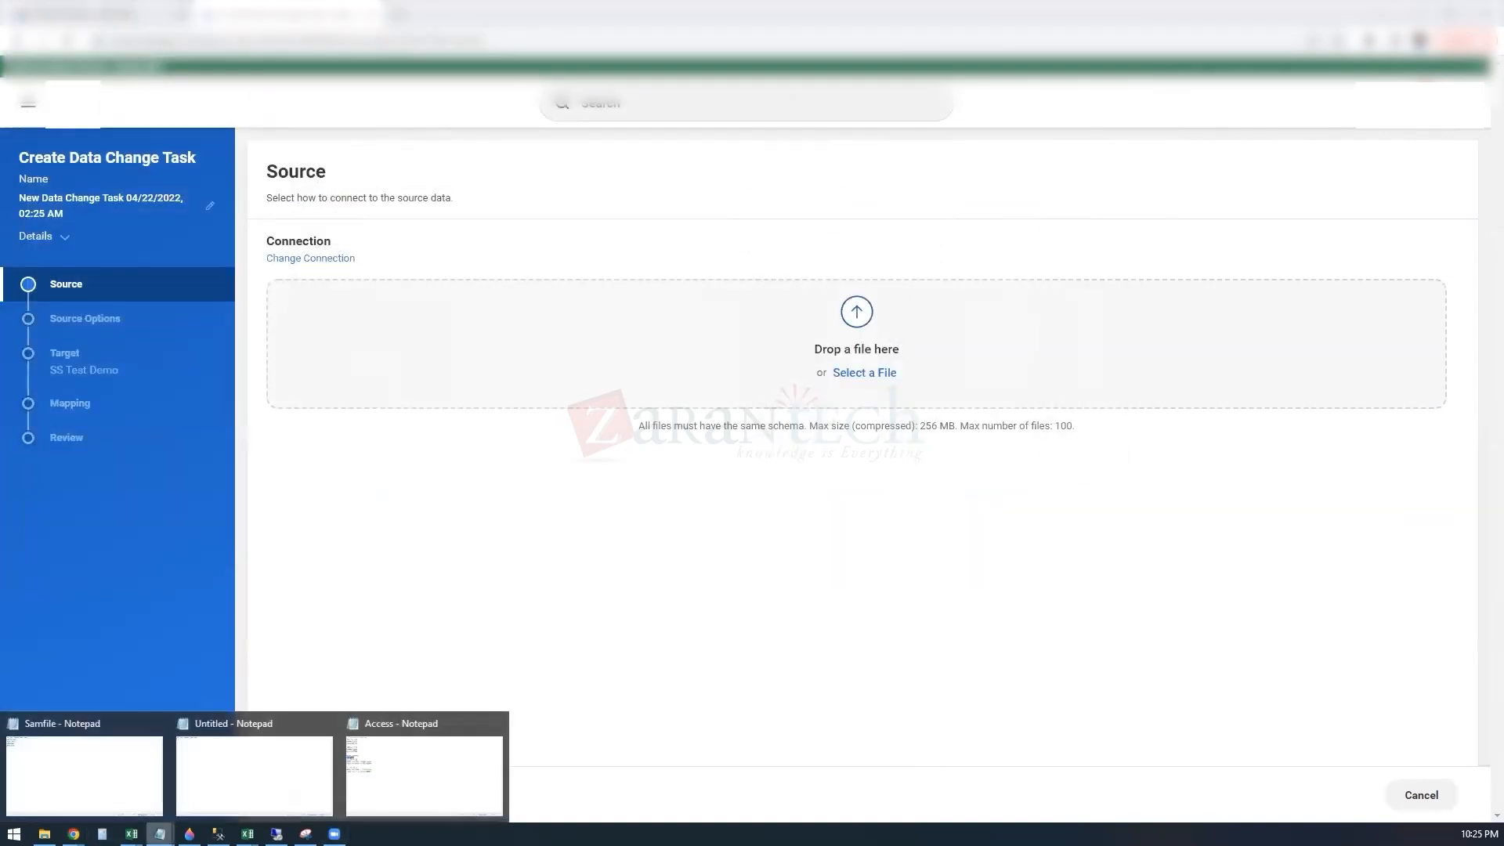
click(88, 793)
drag(110, 249, 29, 249)
click(111, 222)
key(BackSpace)
key(BackSpace)
key(BackSpace)
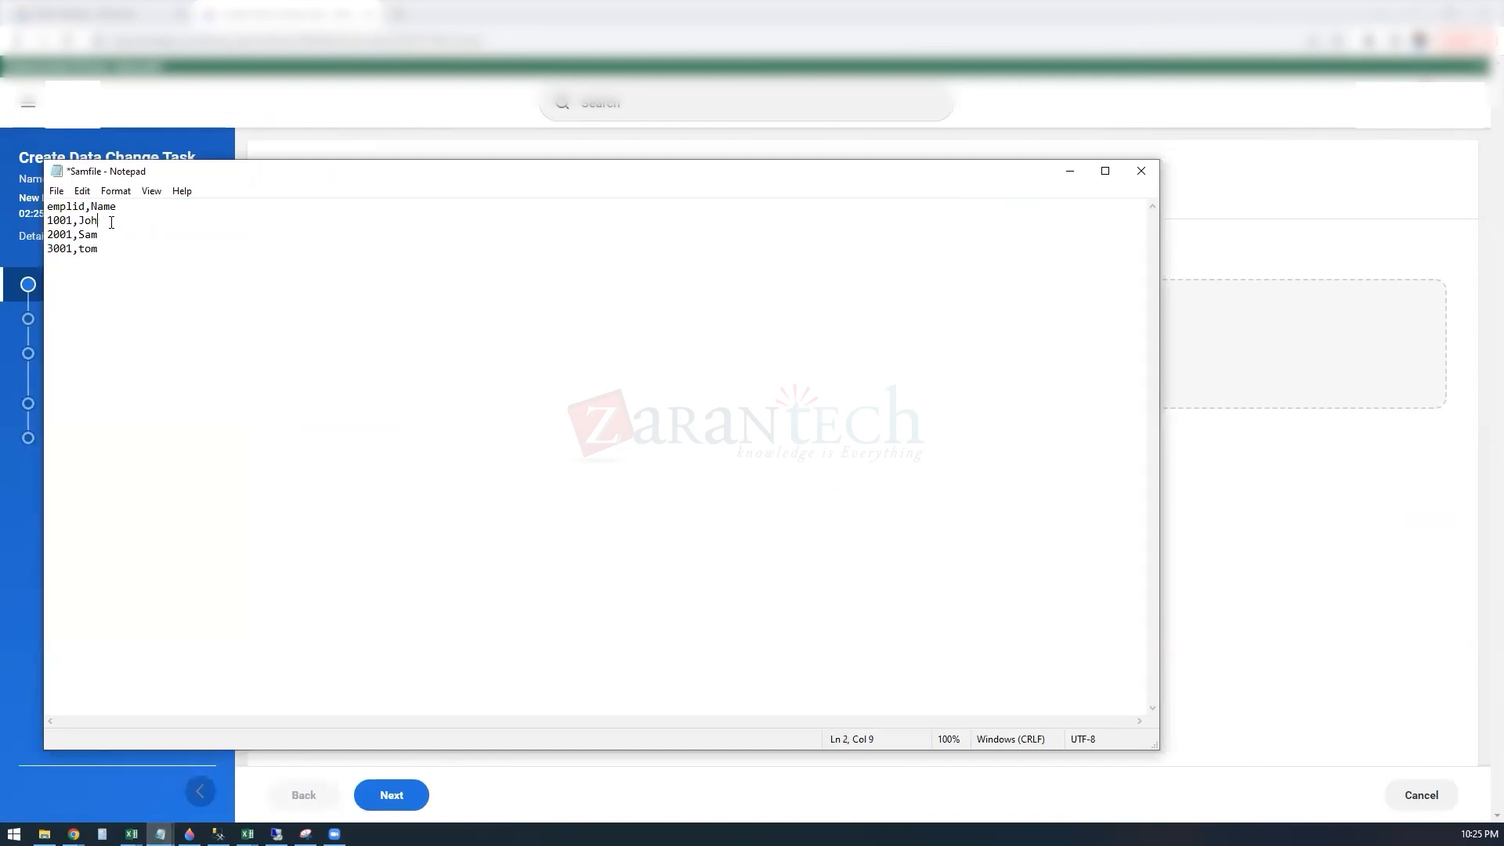
key(BackSpace)
text(george)
click(56, 191)
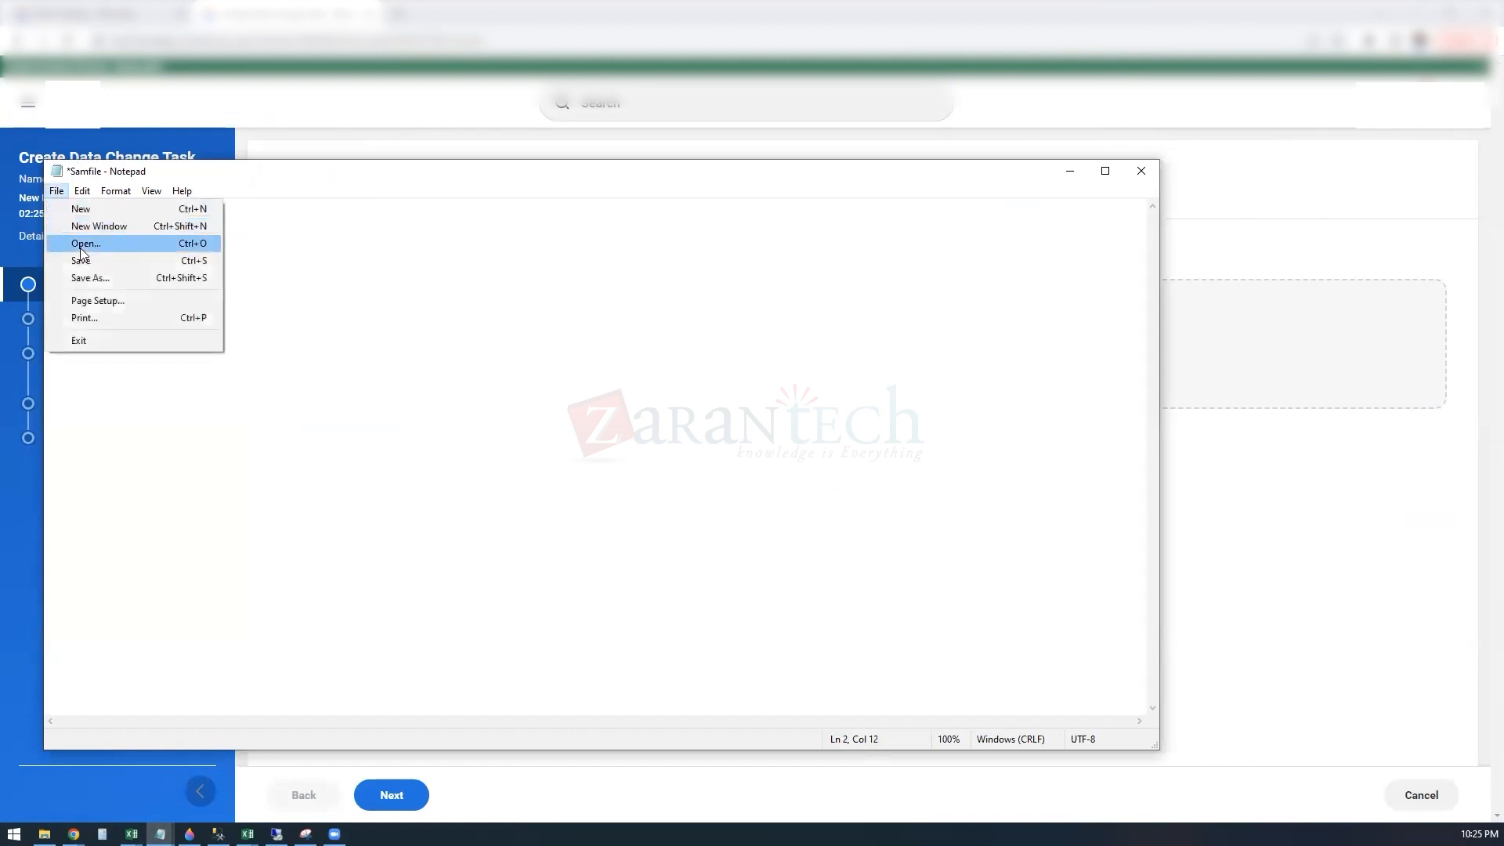
click(80, 261)
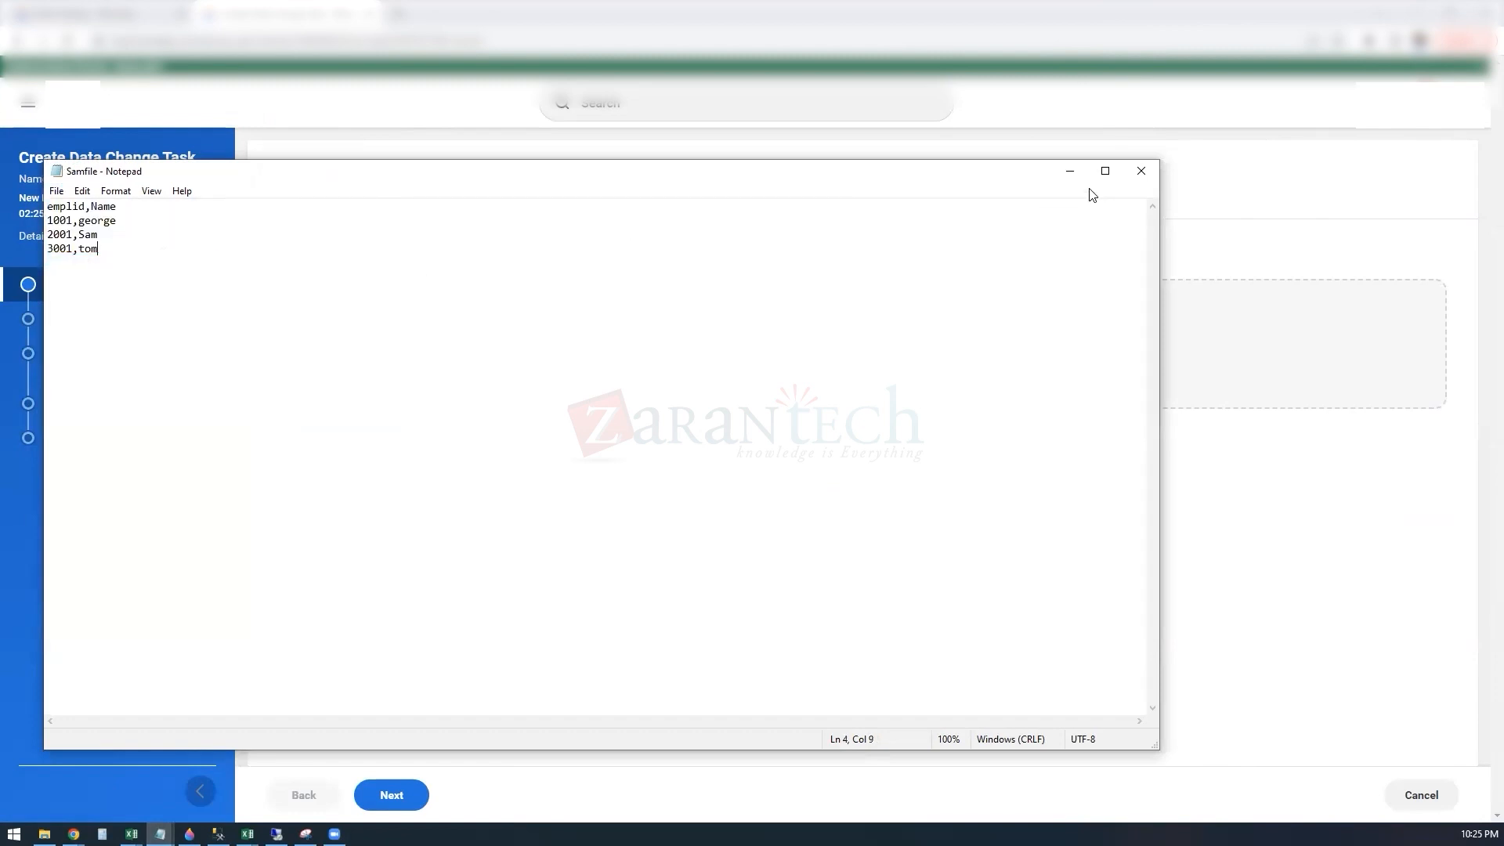
click(1070, 172)
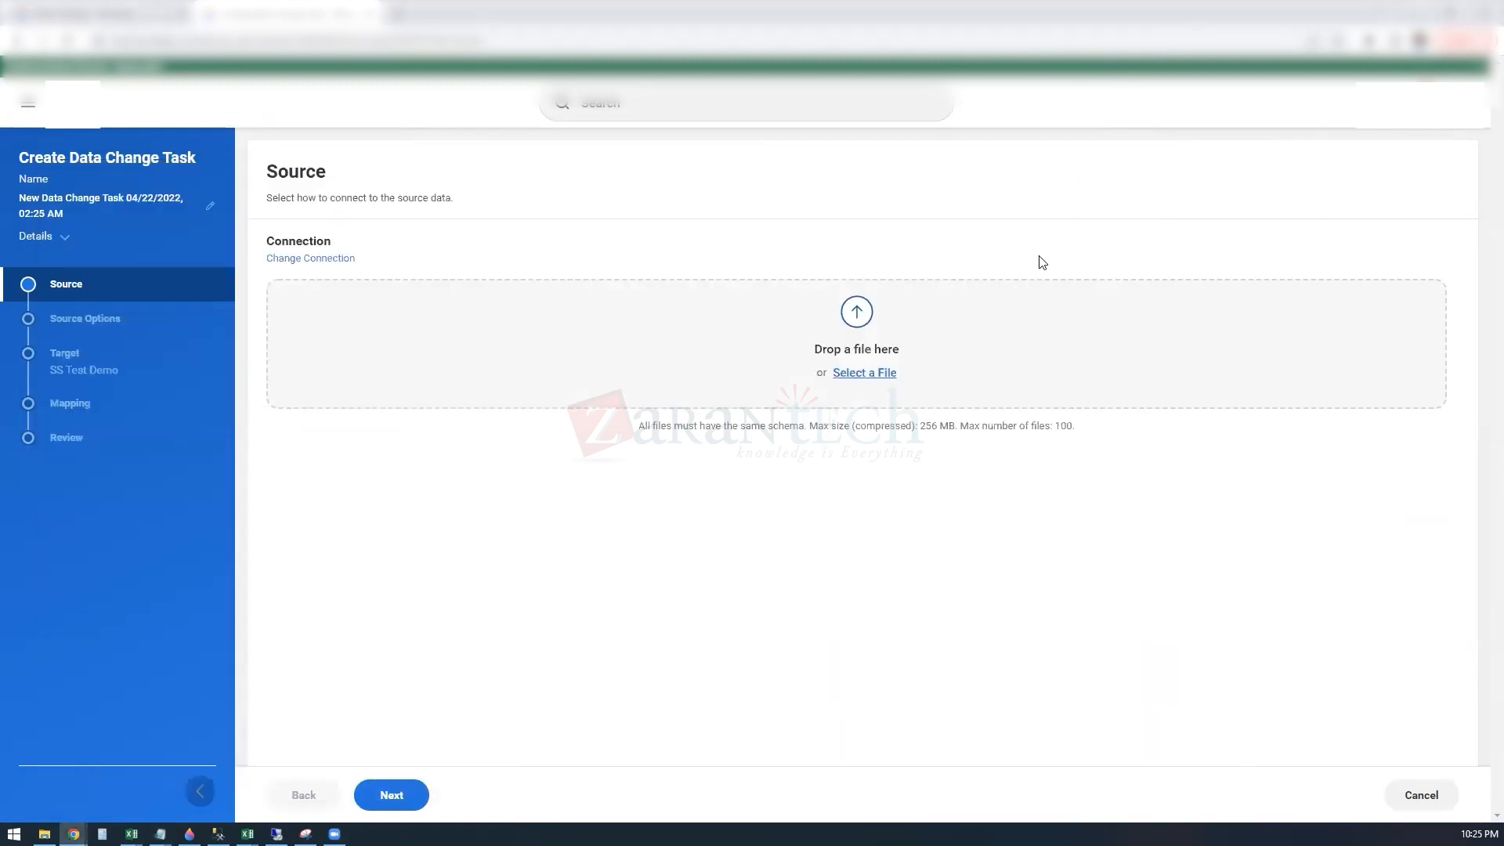
Step: Upload the edited Samfile as the task's source and accept the default parsing options
click(865, 374)
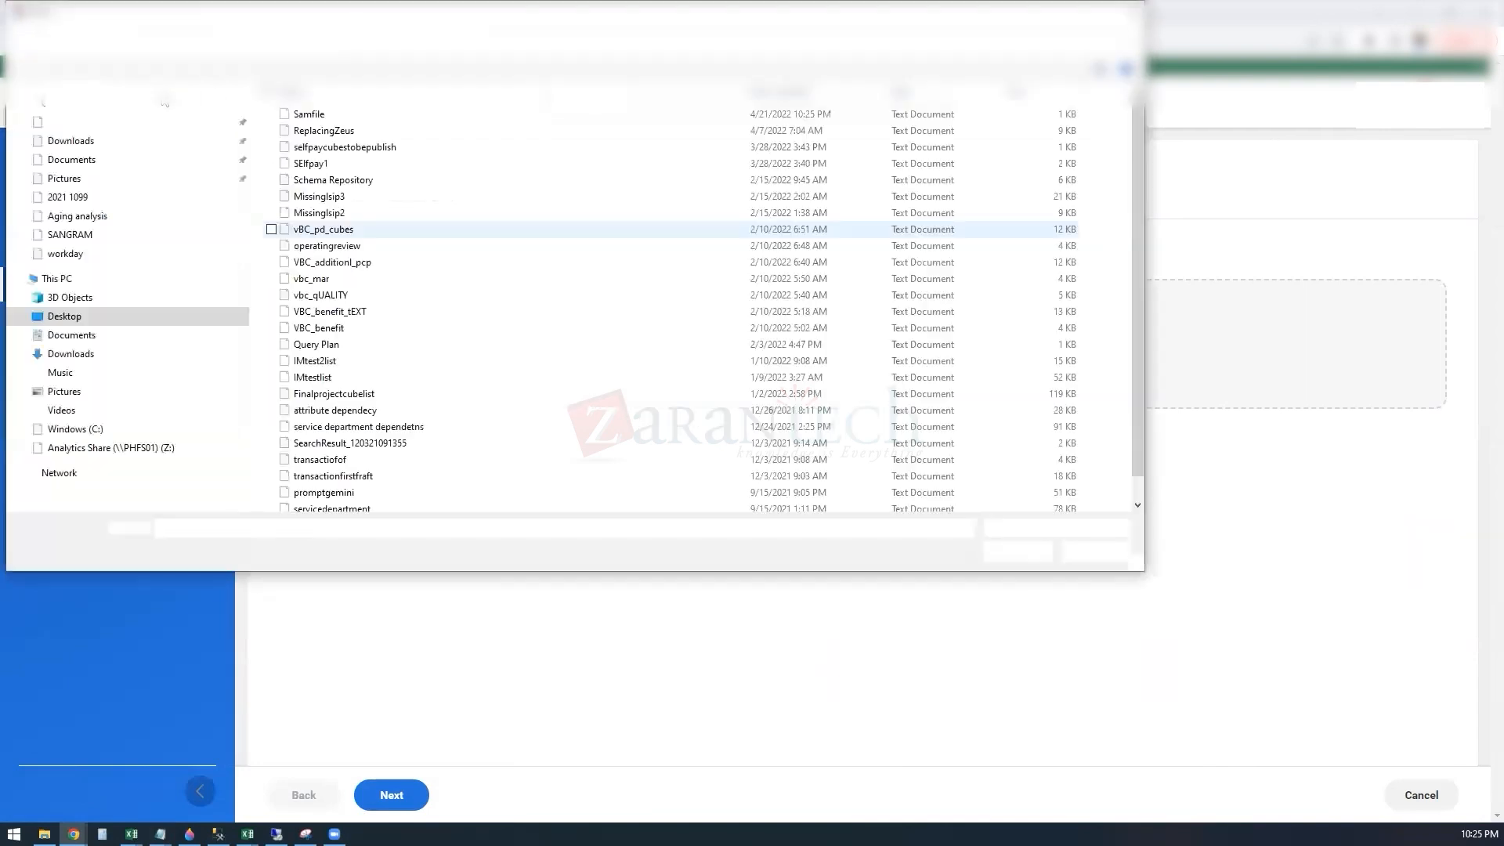
click(291, 117)
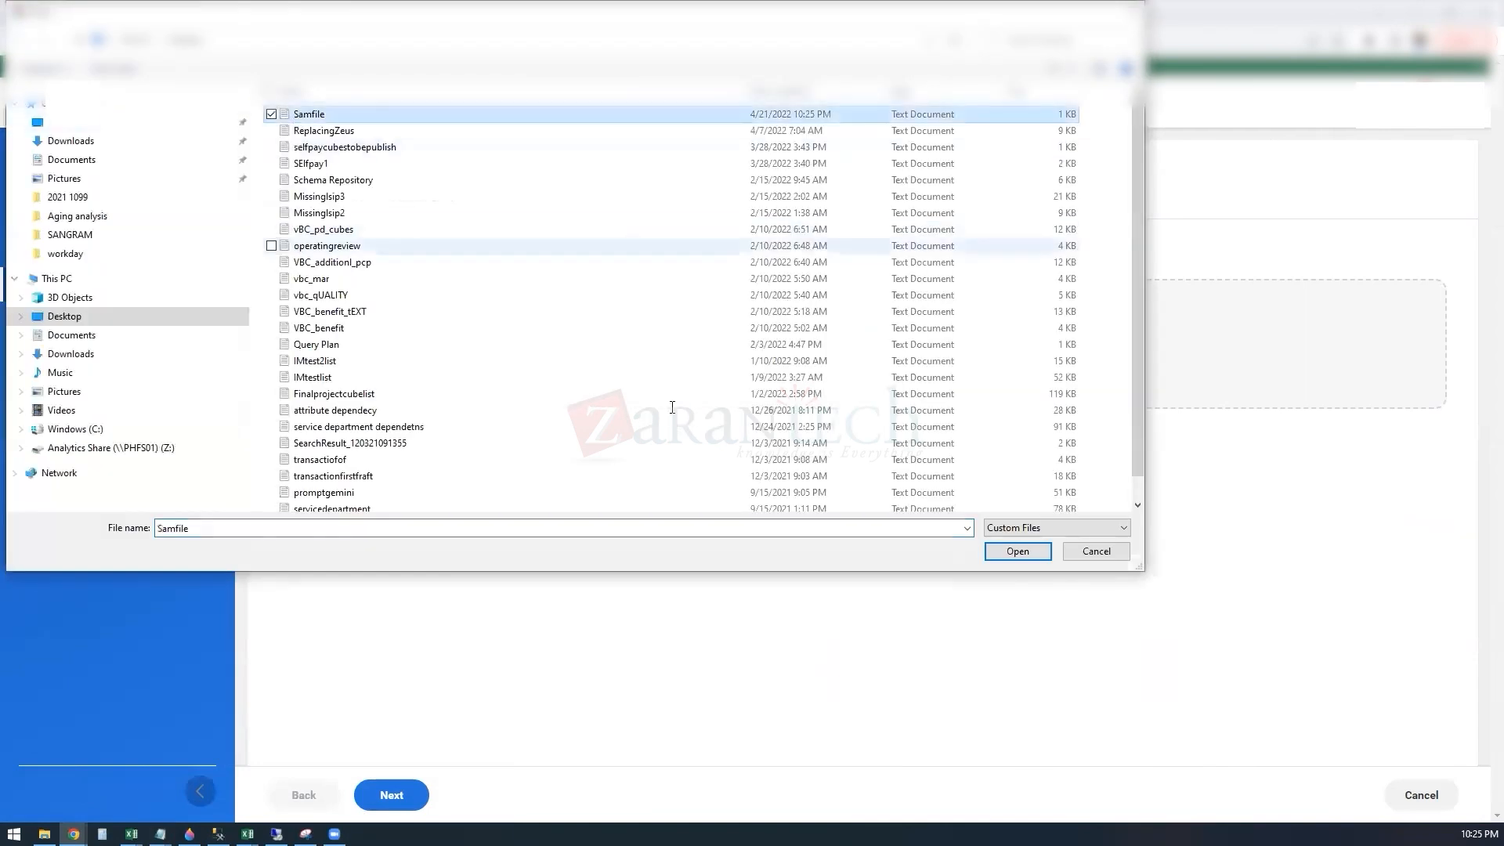
click(1017, 551)
click(395, 802)
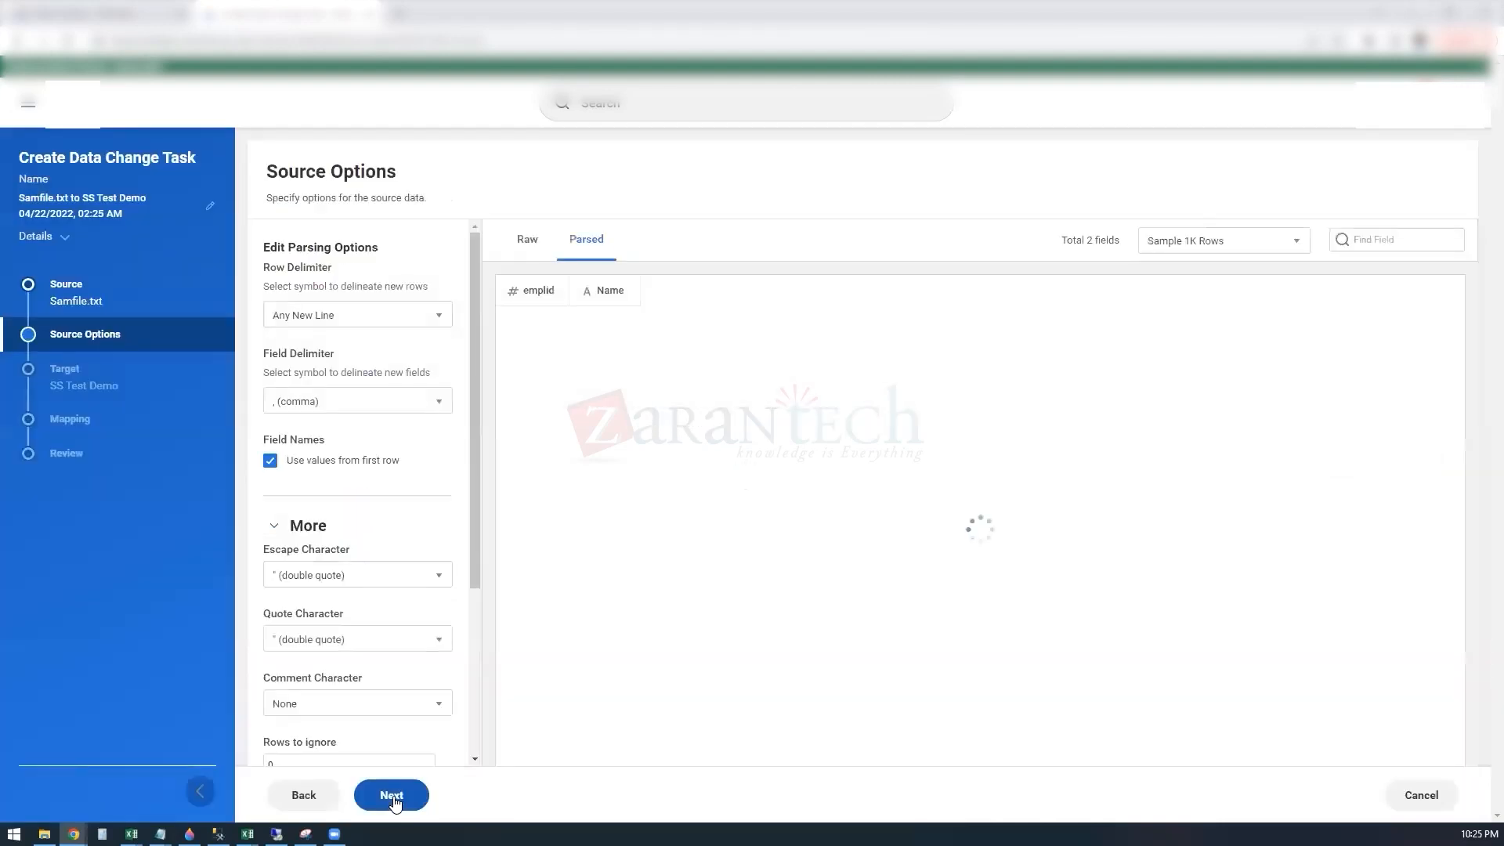
click(392, 795)
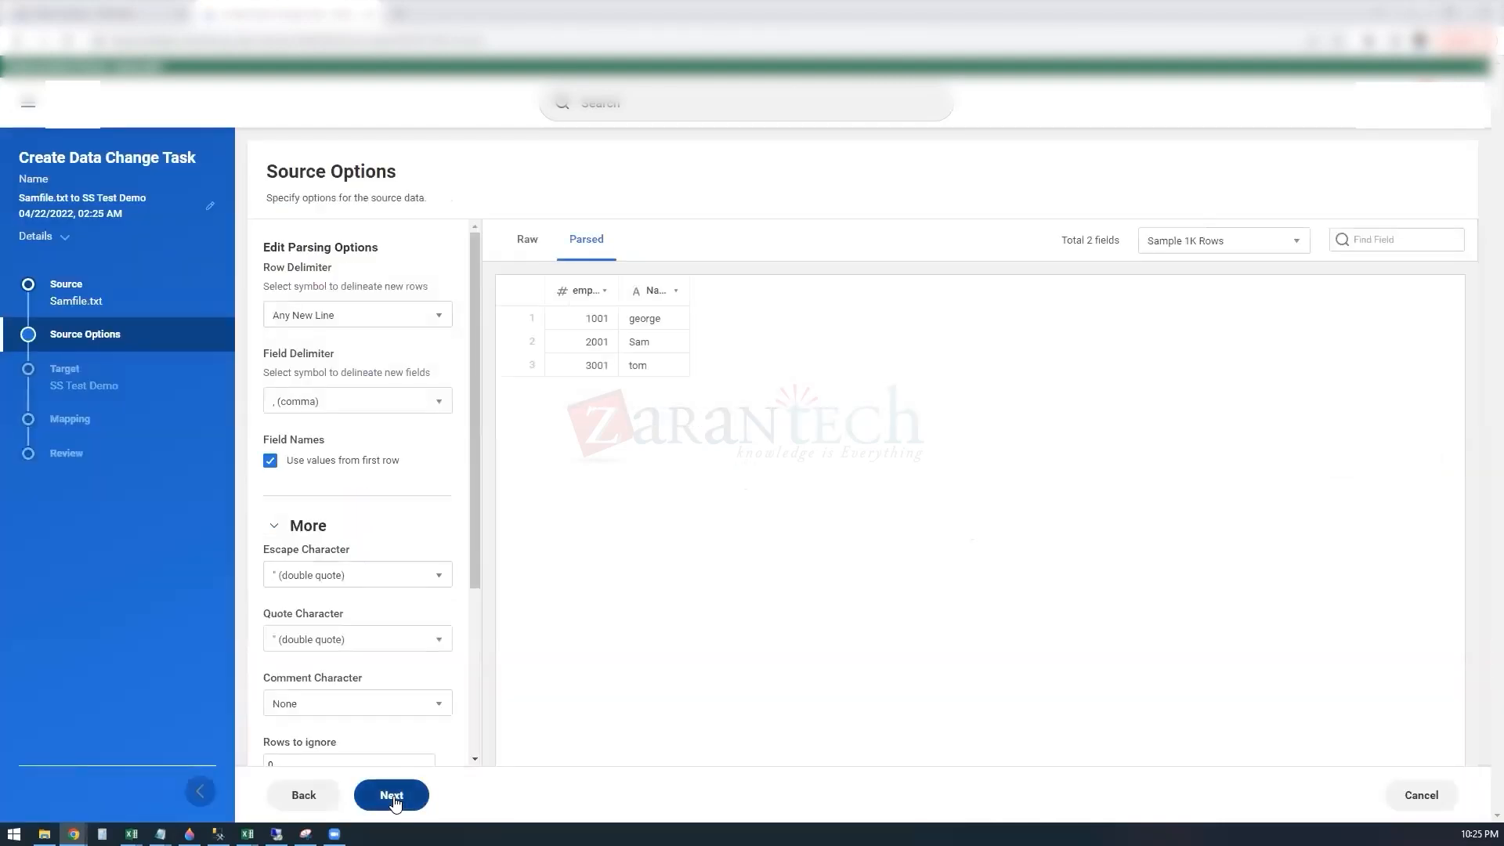
Step: Set the target operation to Upsert and choose emplid as the upsert key, keeping the default field mapping
click(577, 359)
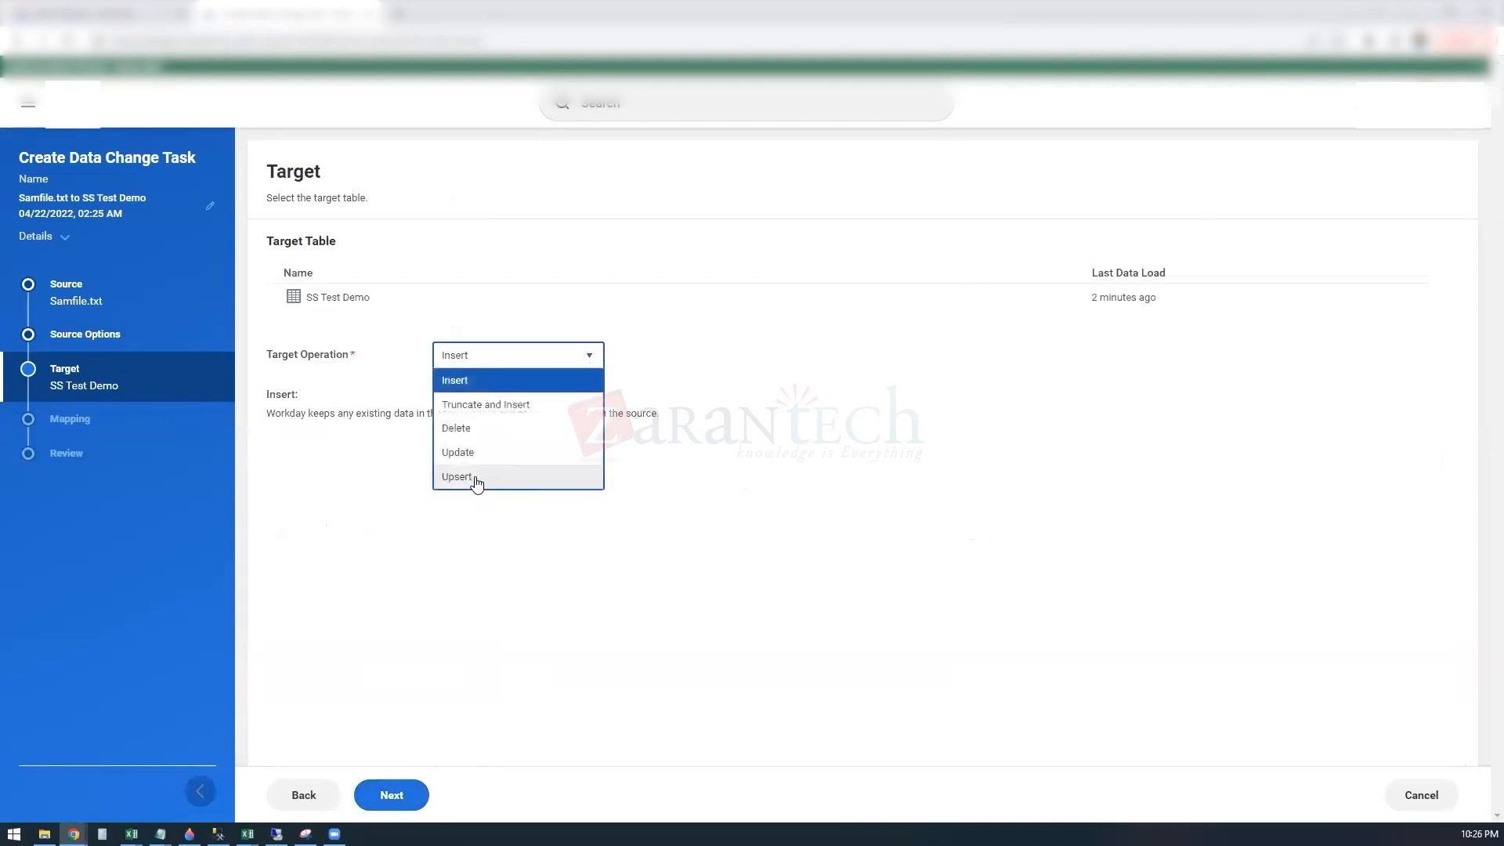
click(475, 479)
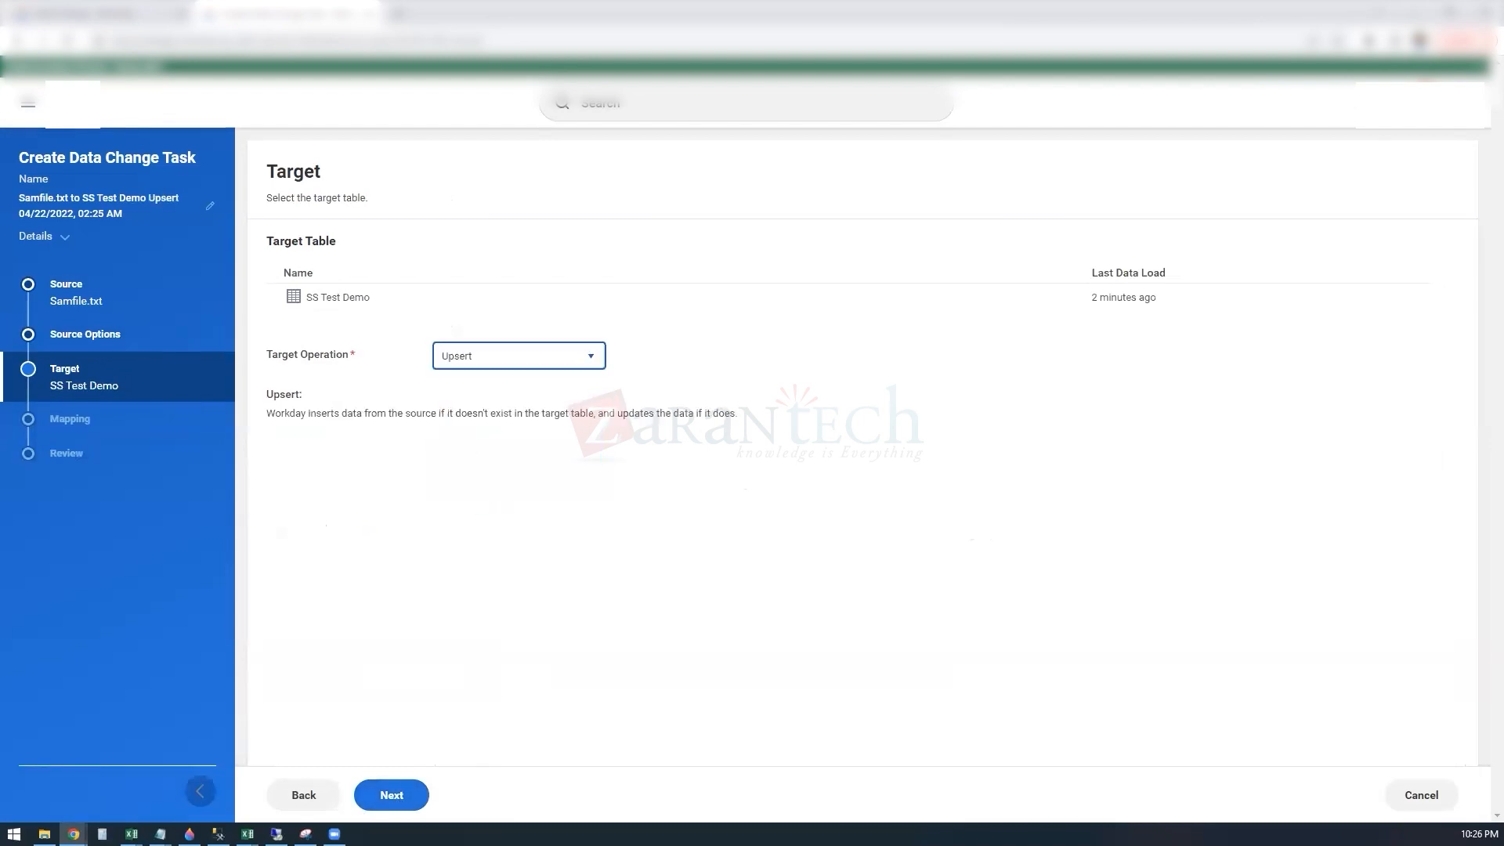
click(391, 795)
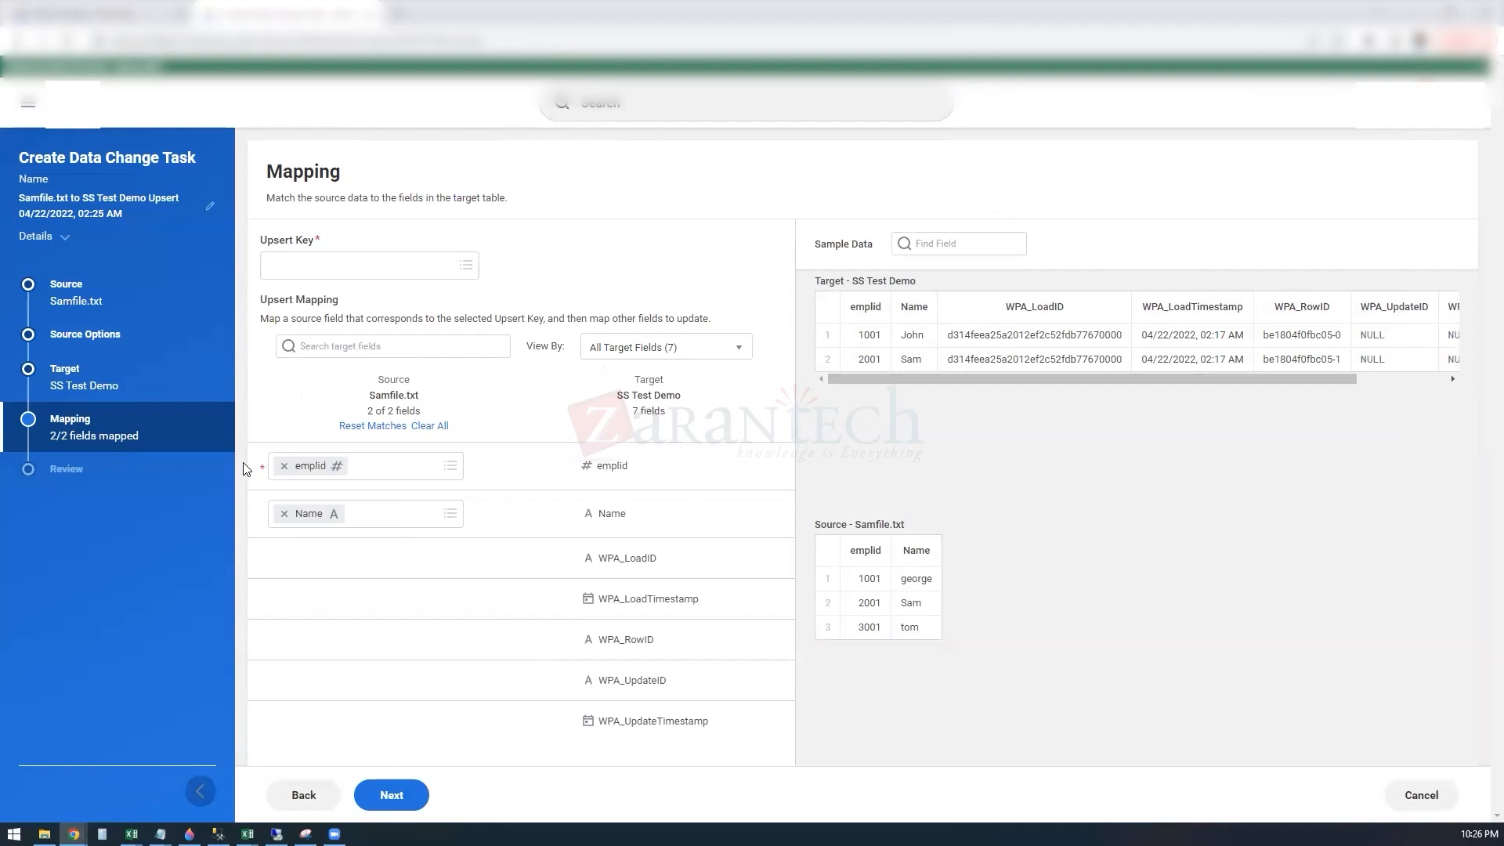
click(384, 801)
click(327, 264)
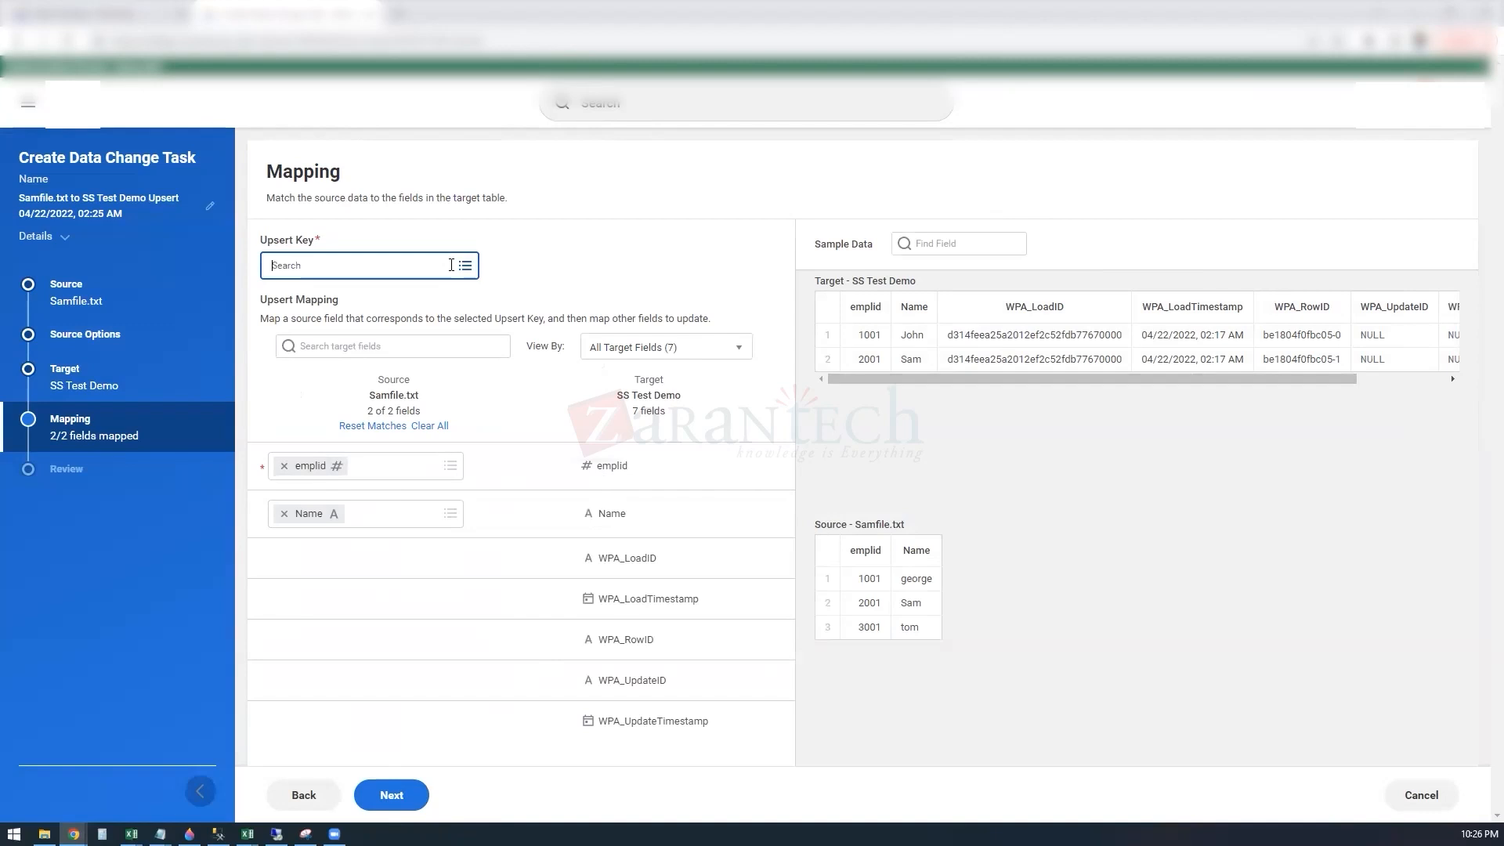
click(391, 305)
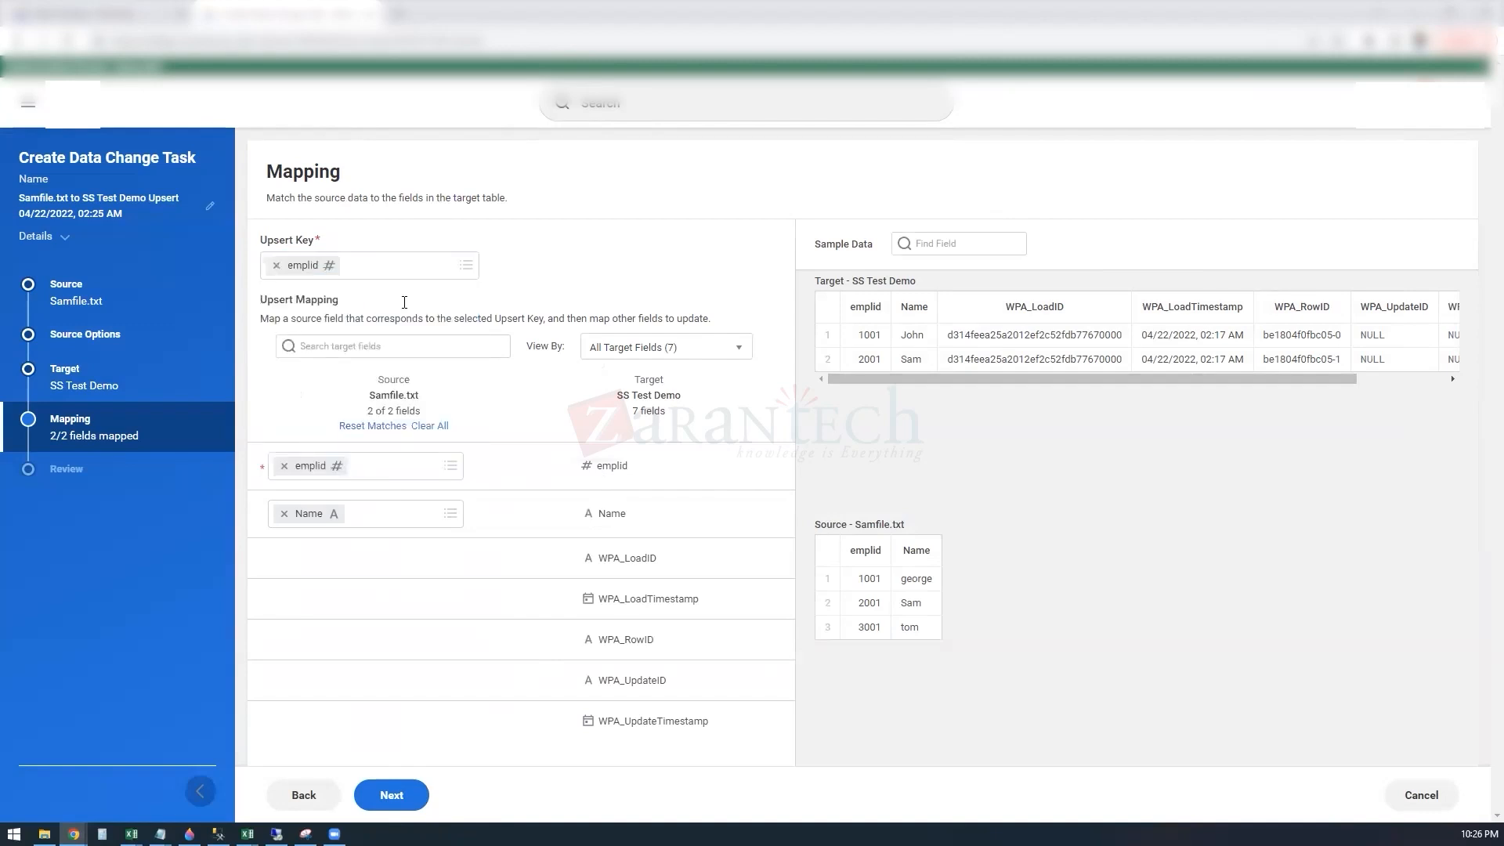
click(408, 807)
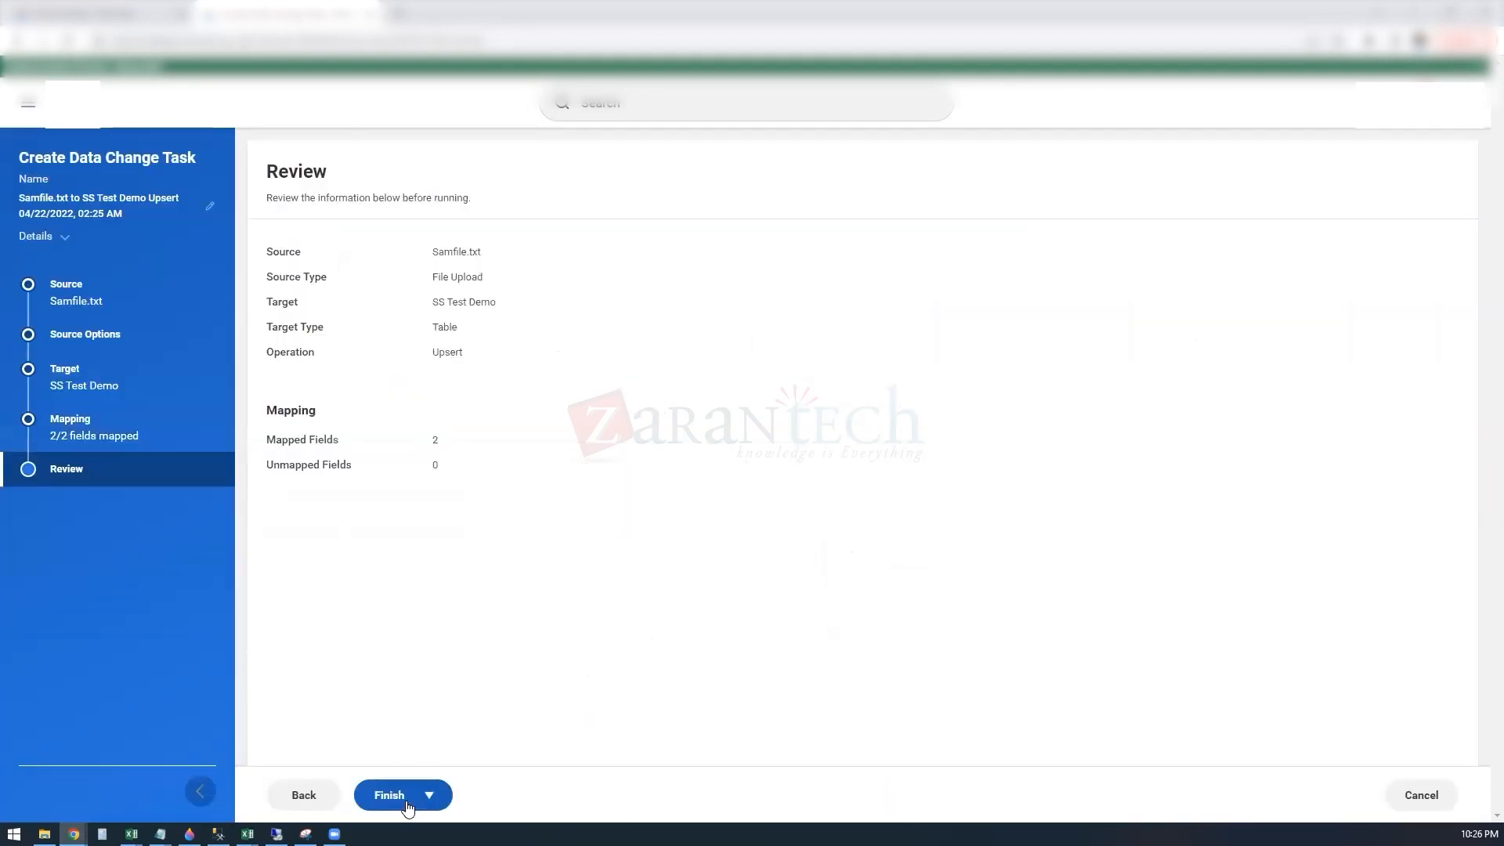
Step: Save the upsert task and run it immediately, then refresh the data change activities to follow the load
click(406, 805)
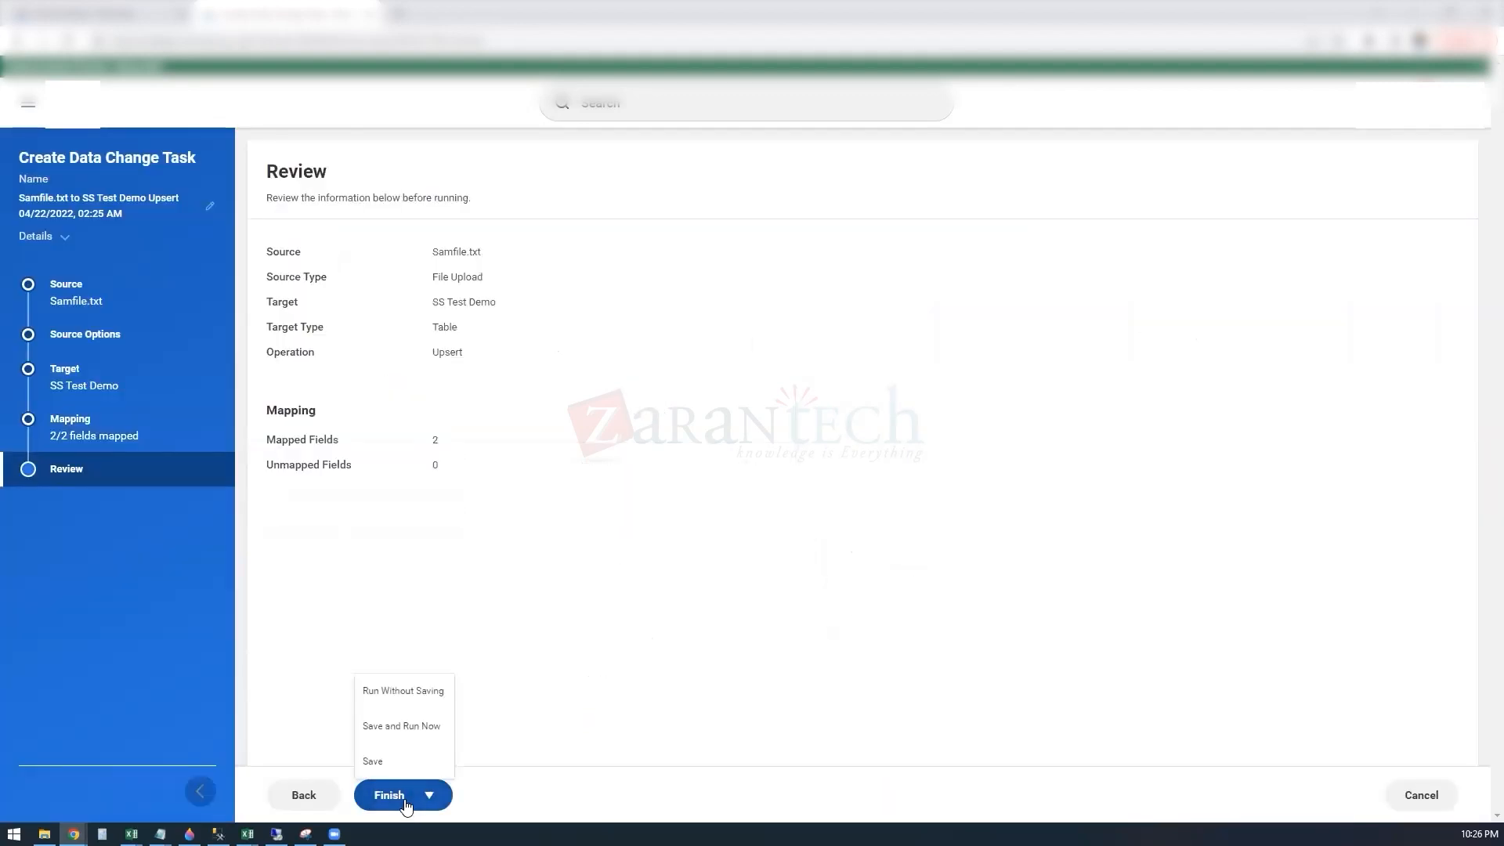
click(403, 726)
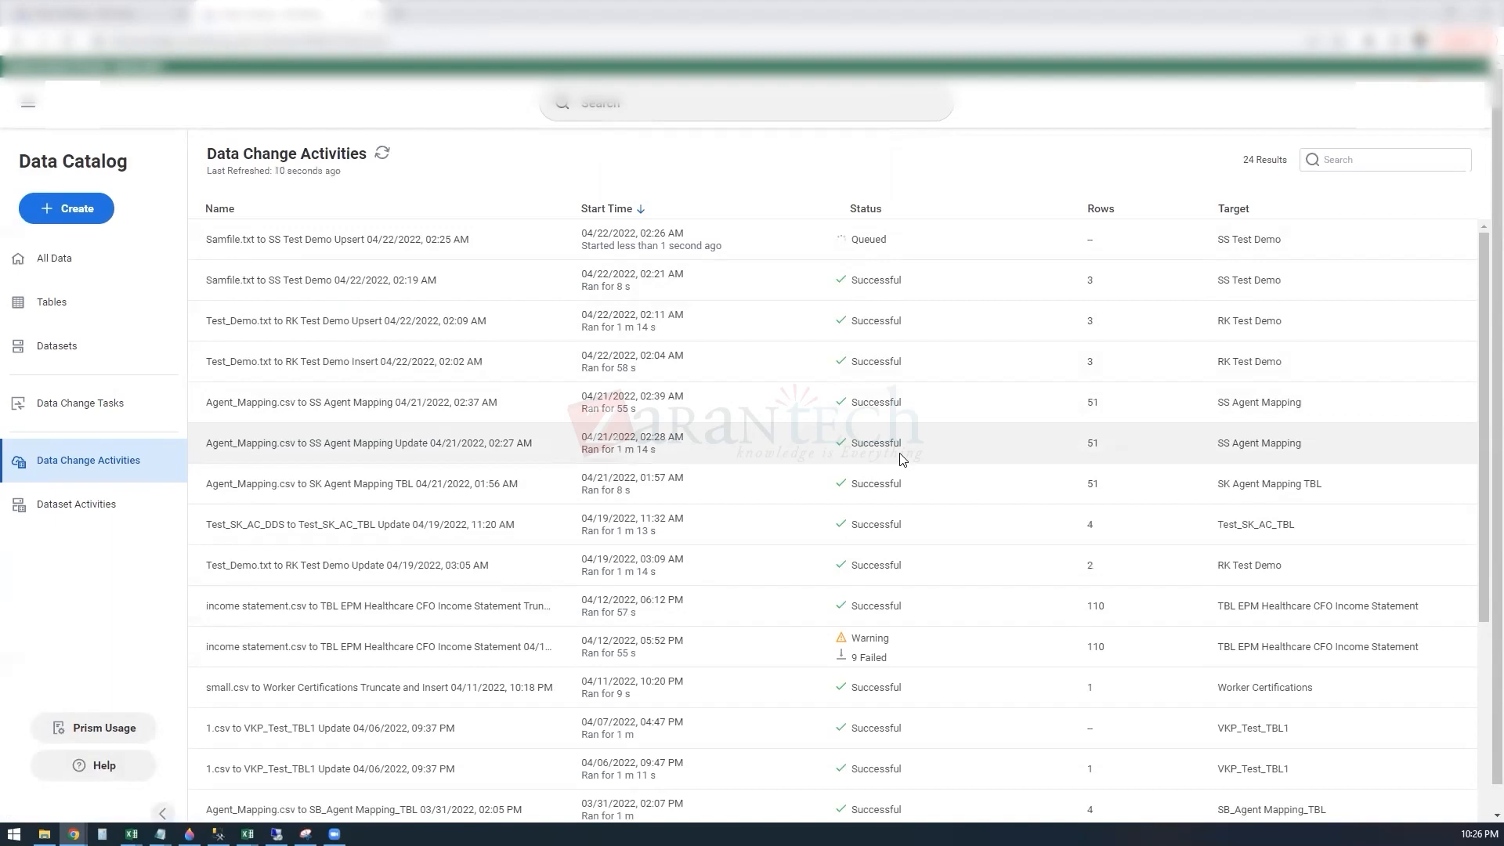
click(381, 154)
click(382, 153)
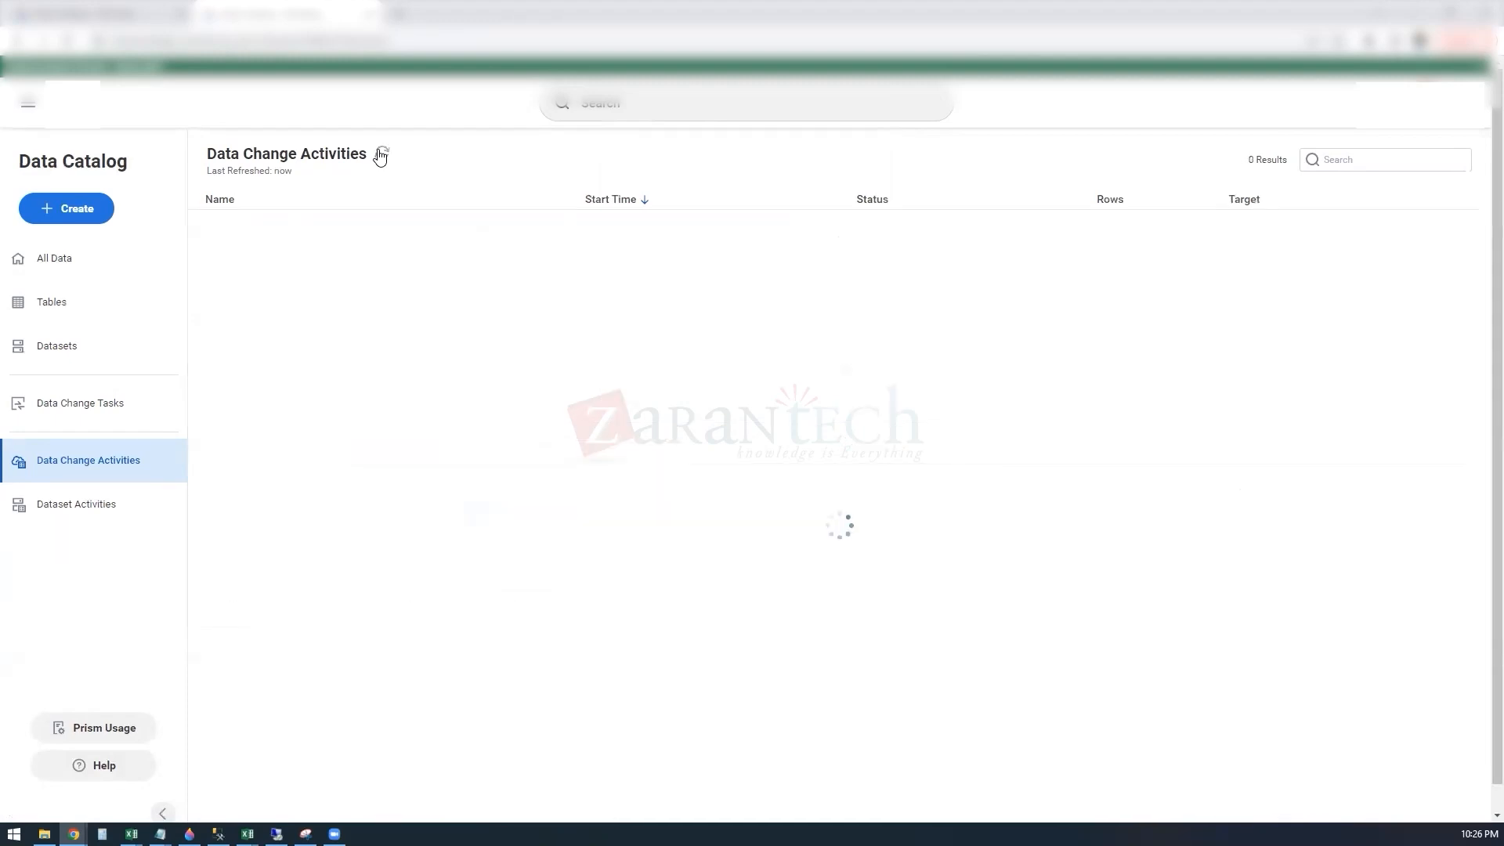
click(381, 154)
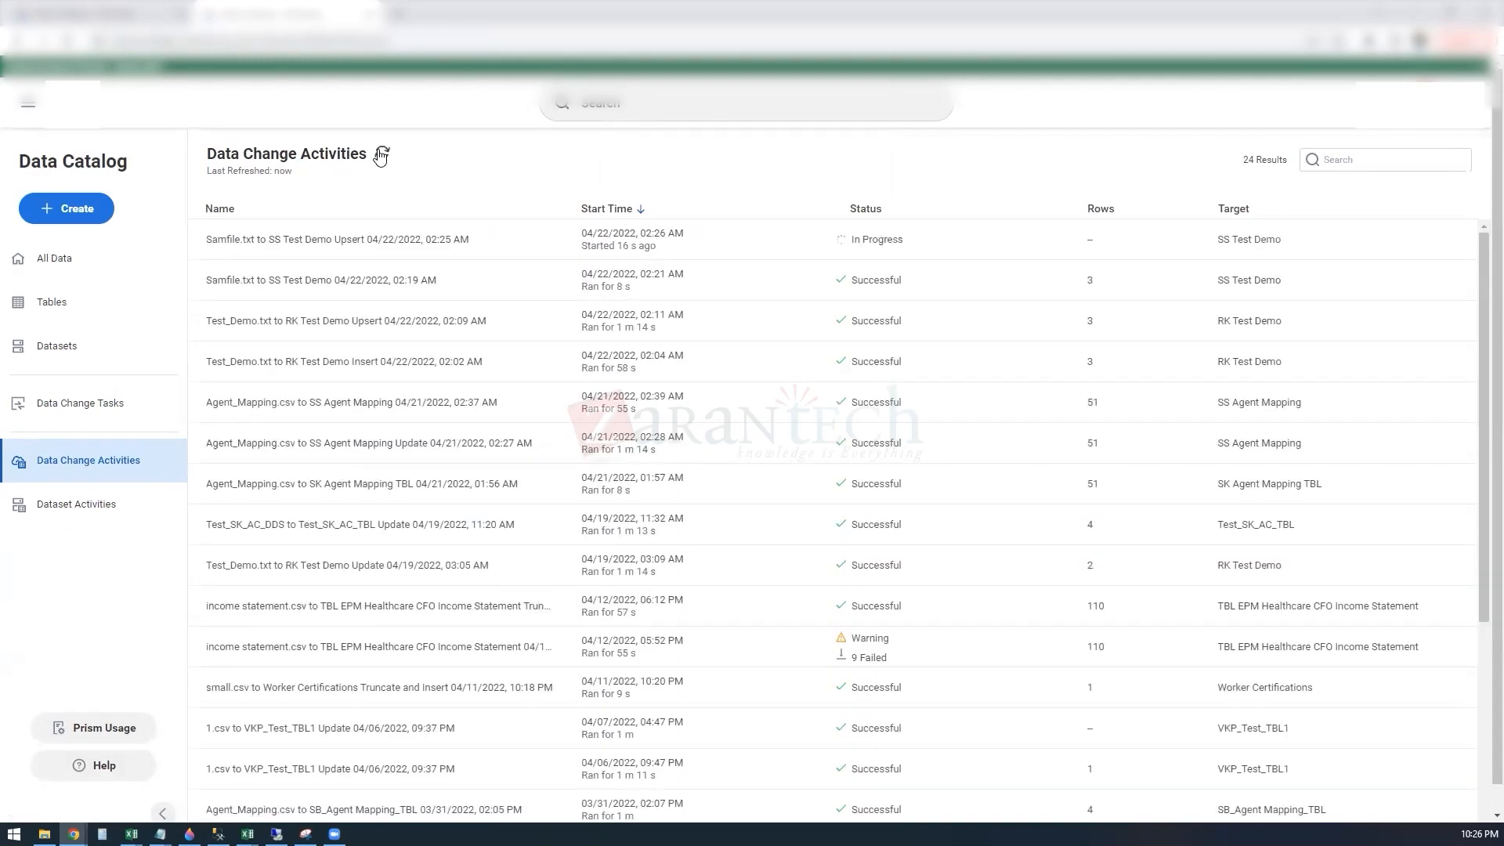
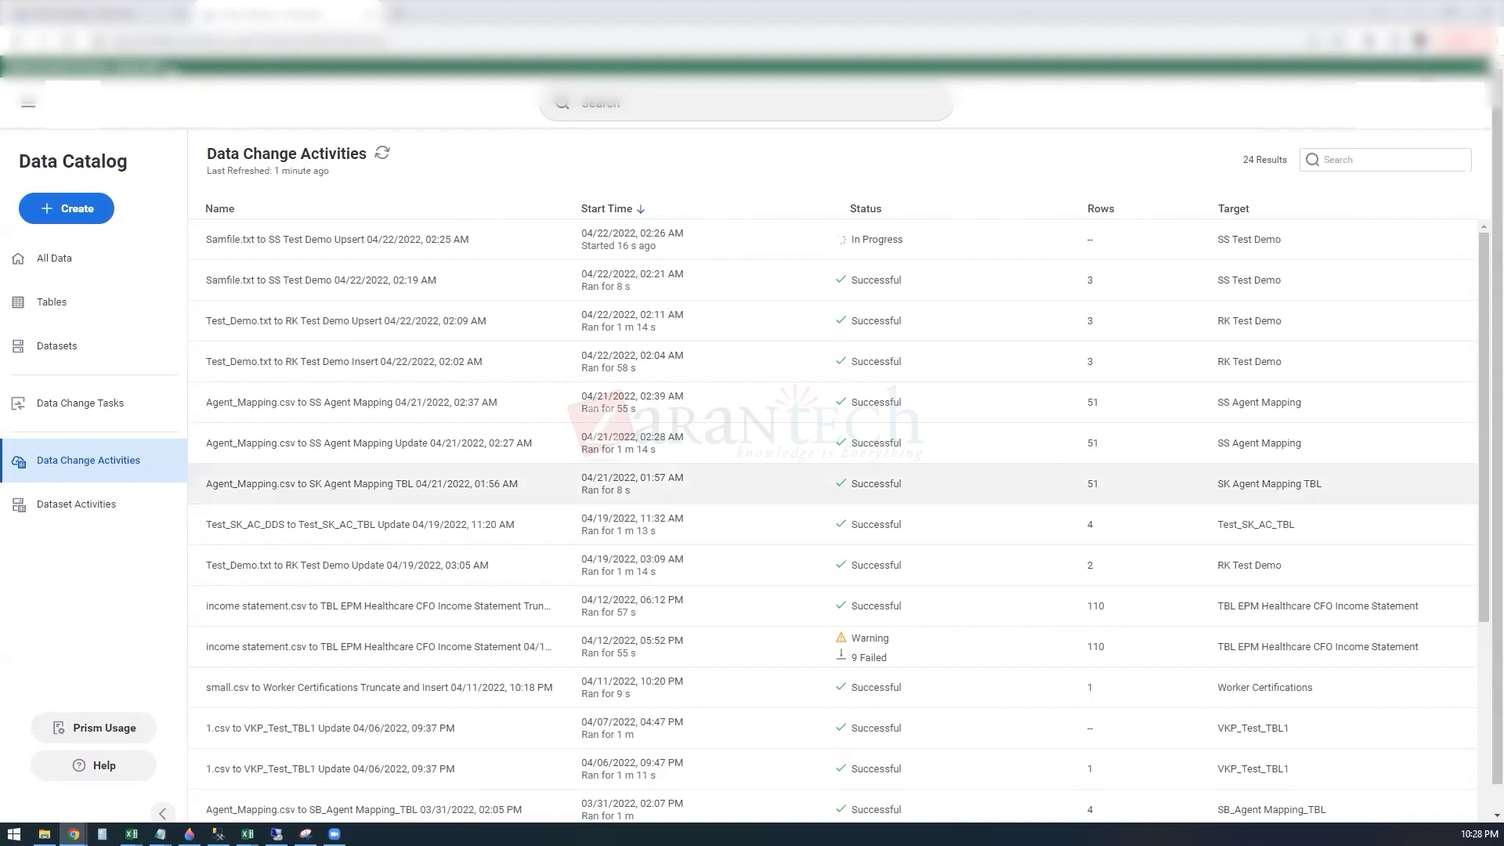
Step: Refresh the data change activities, open the SS Test Demo table for viewing, and display its records in table view
click(382, 152)
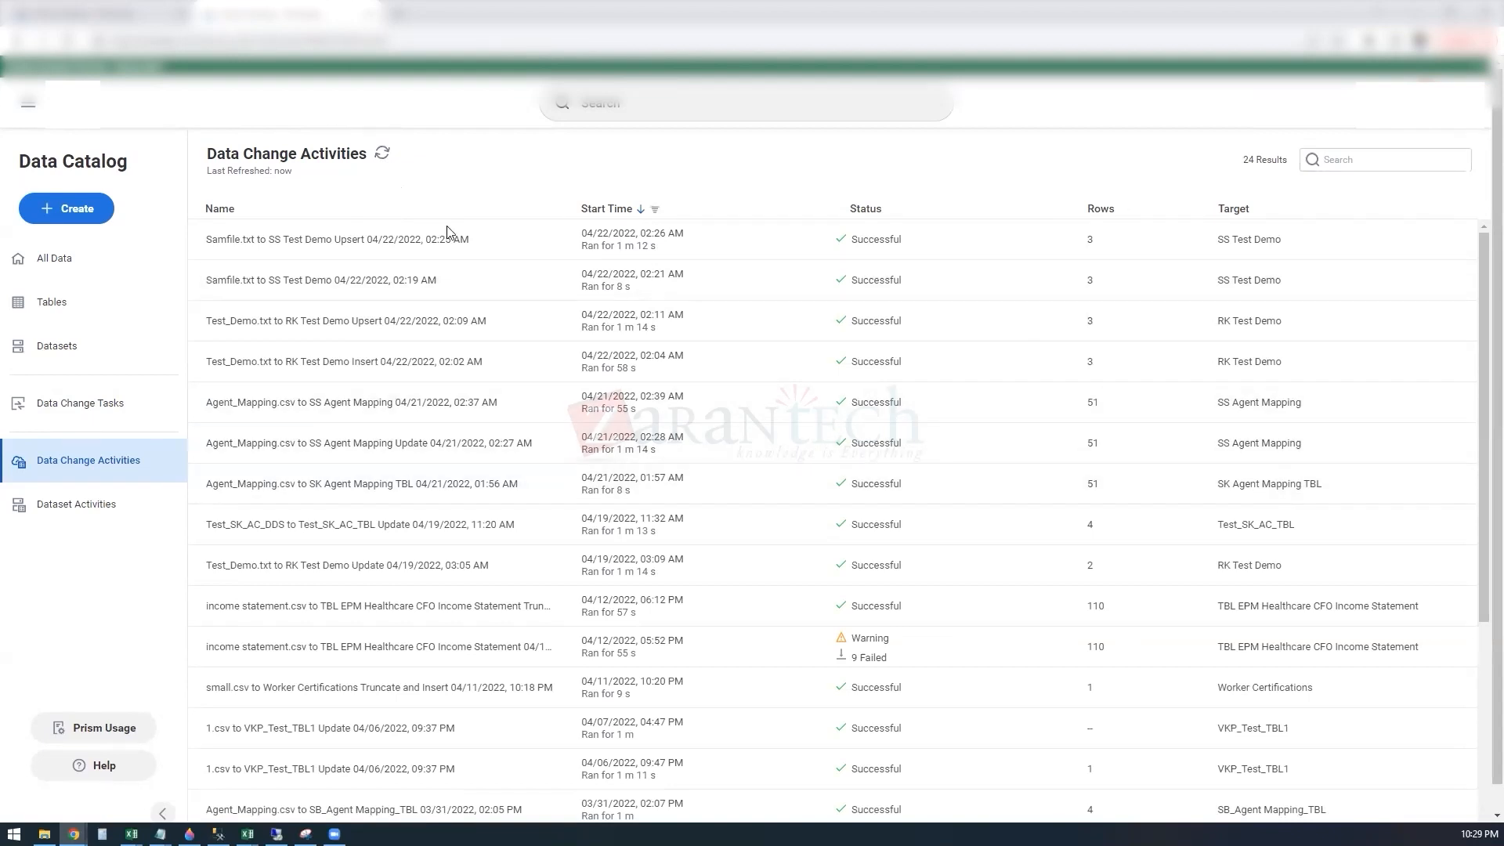
click(66, 300)
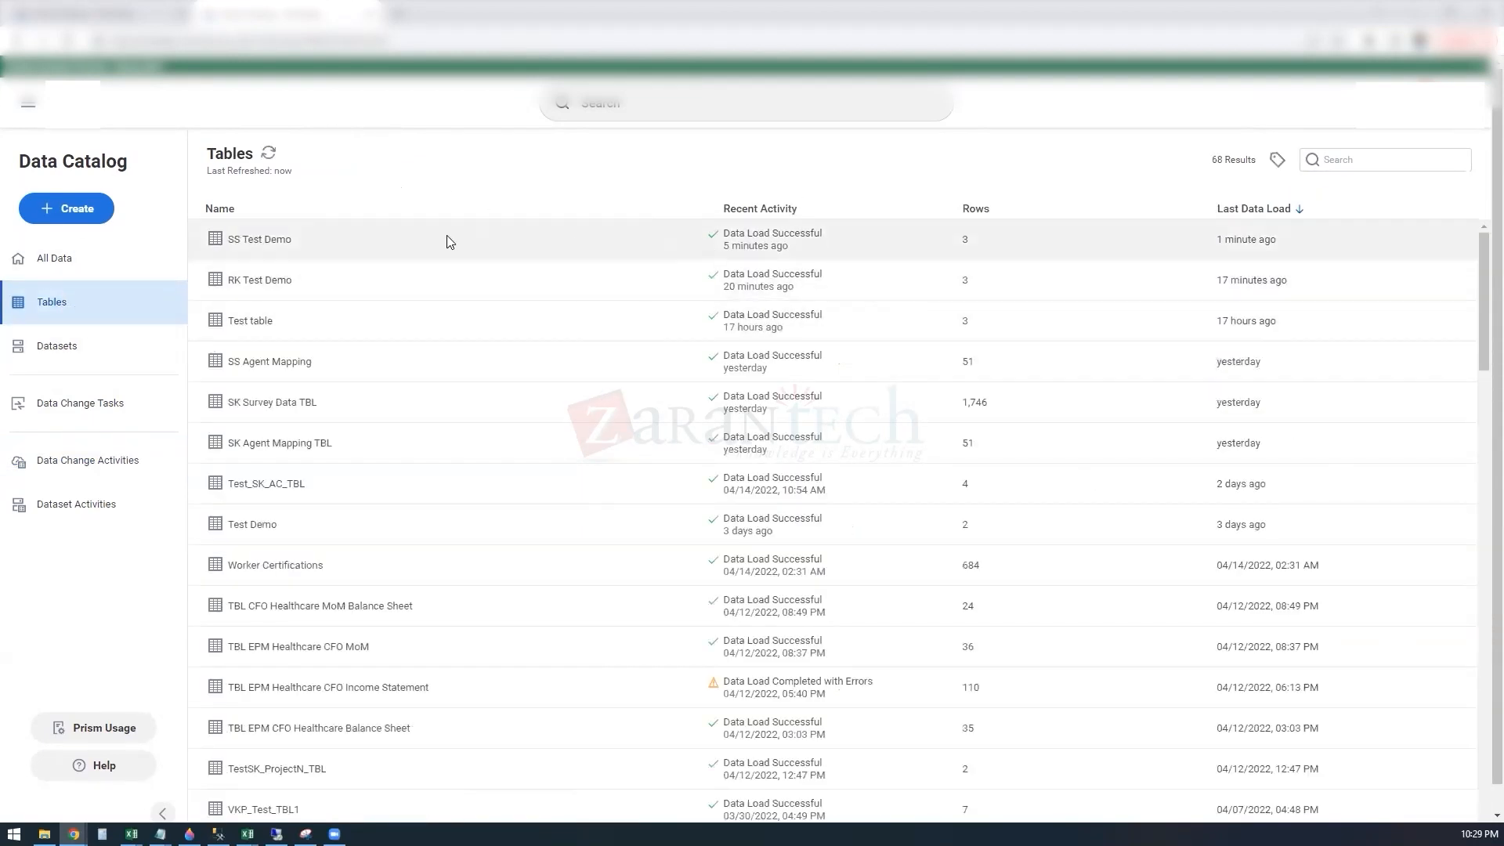
click(275, 241)
right_click(275, 242)
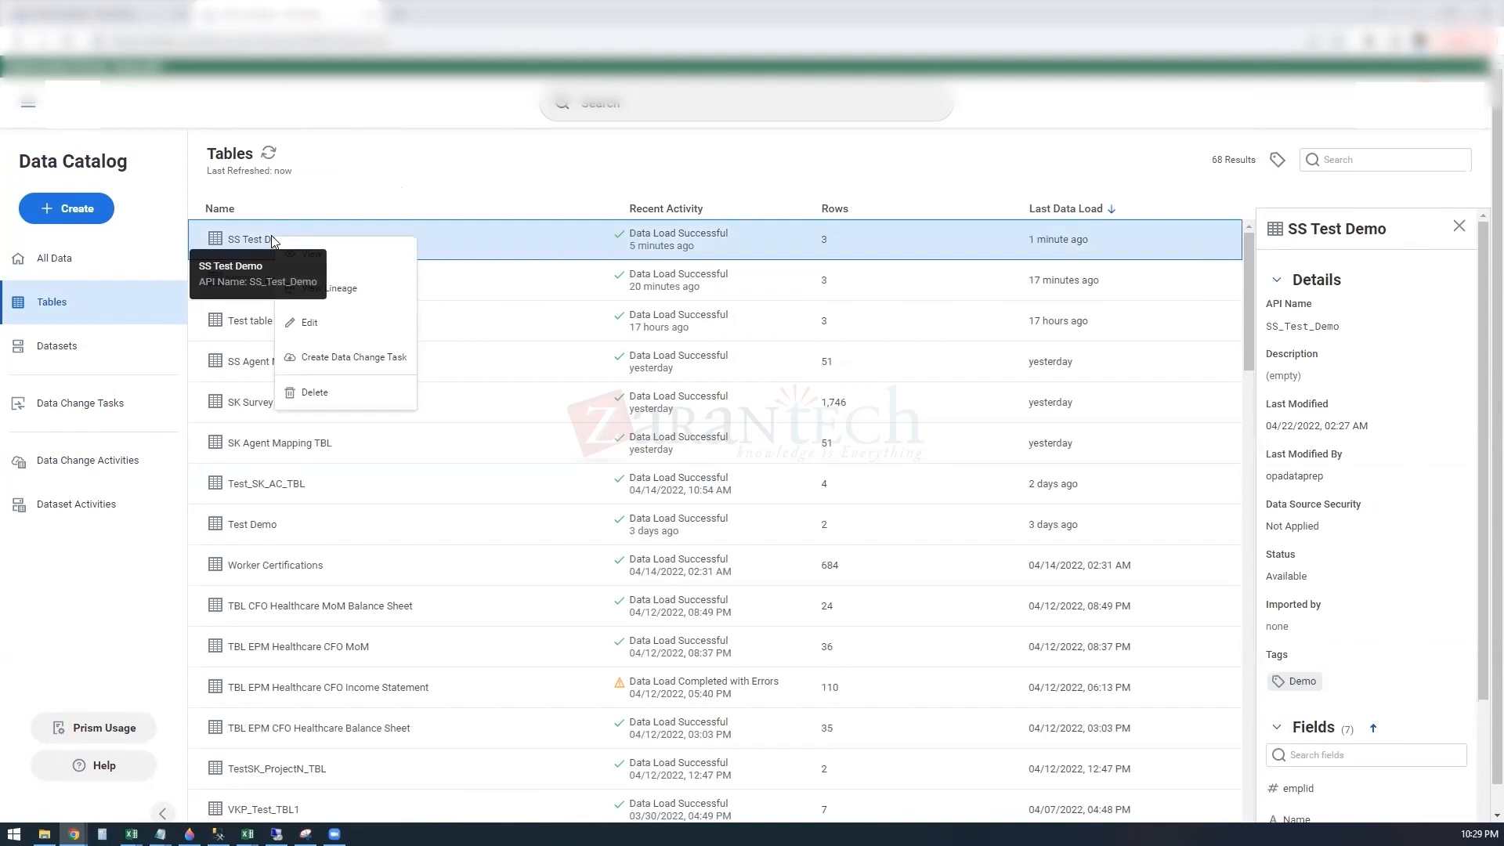
click(319, 260)
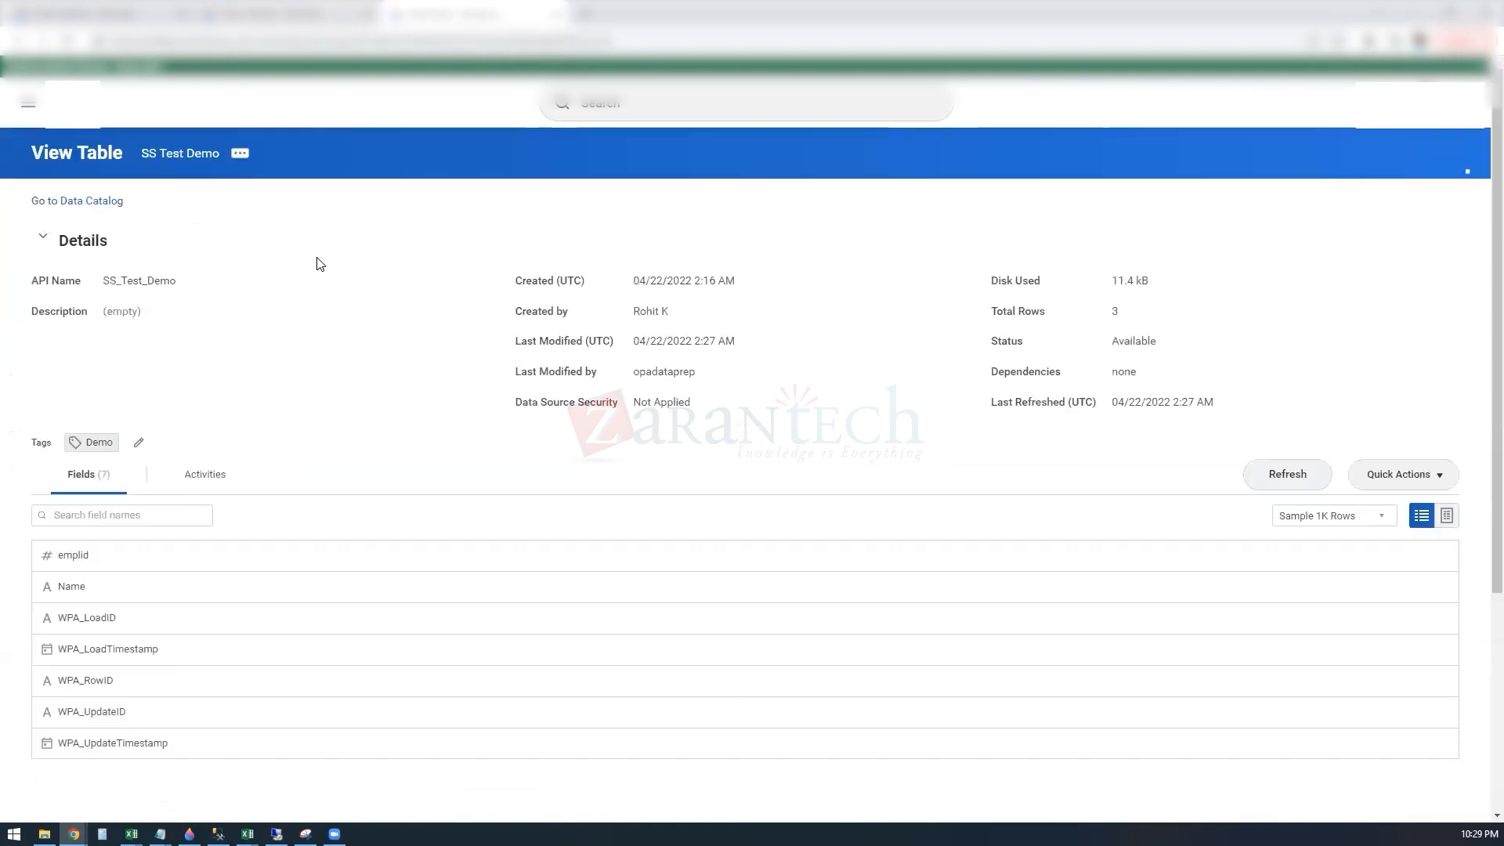
click(1447, 515)
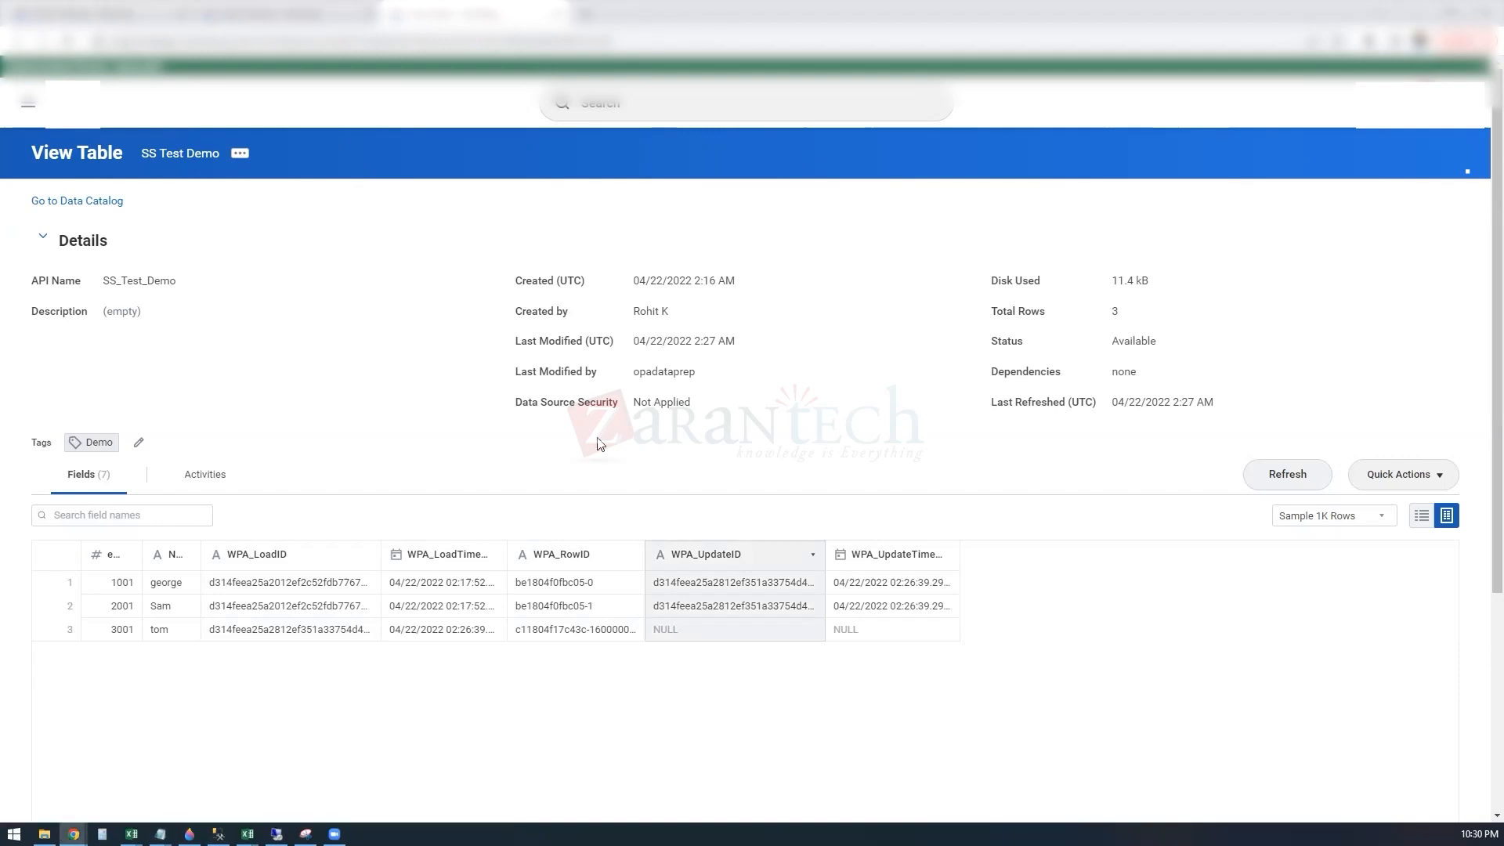
click(620, 107)
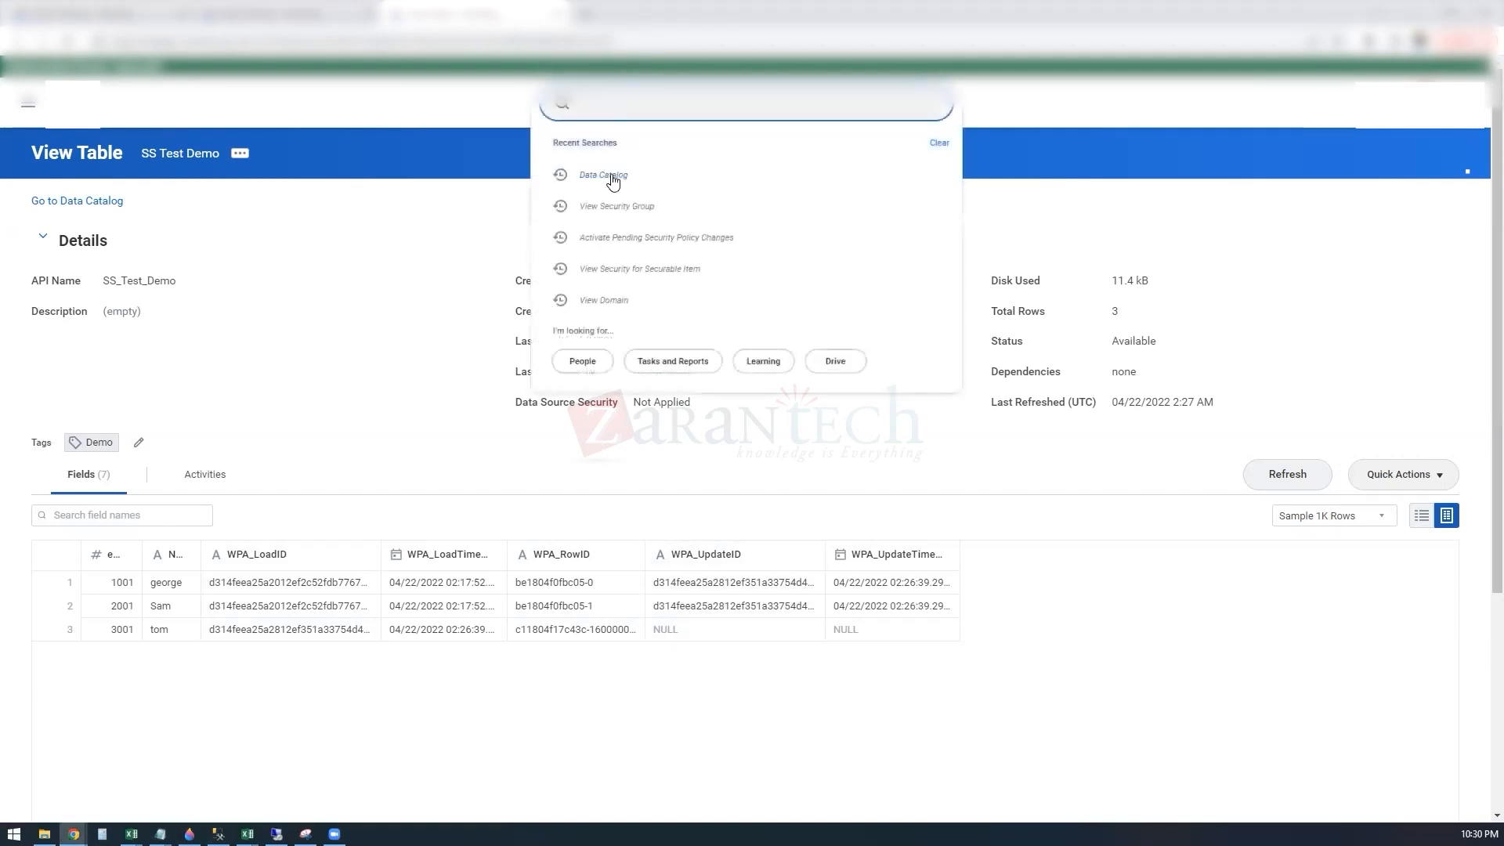
drag(612, 179, 276, 332)
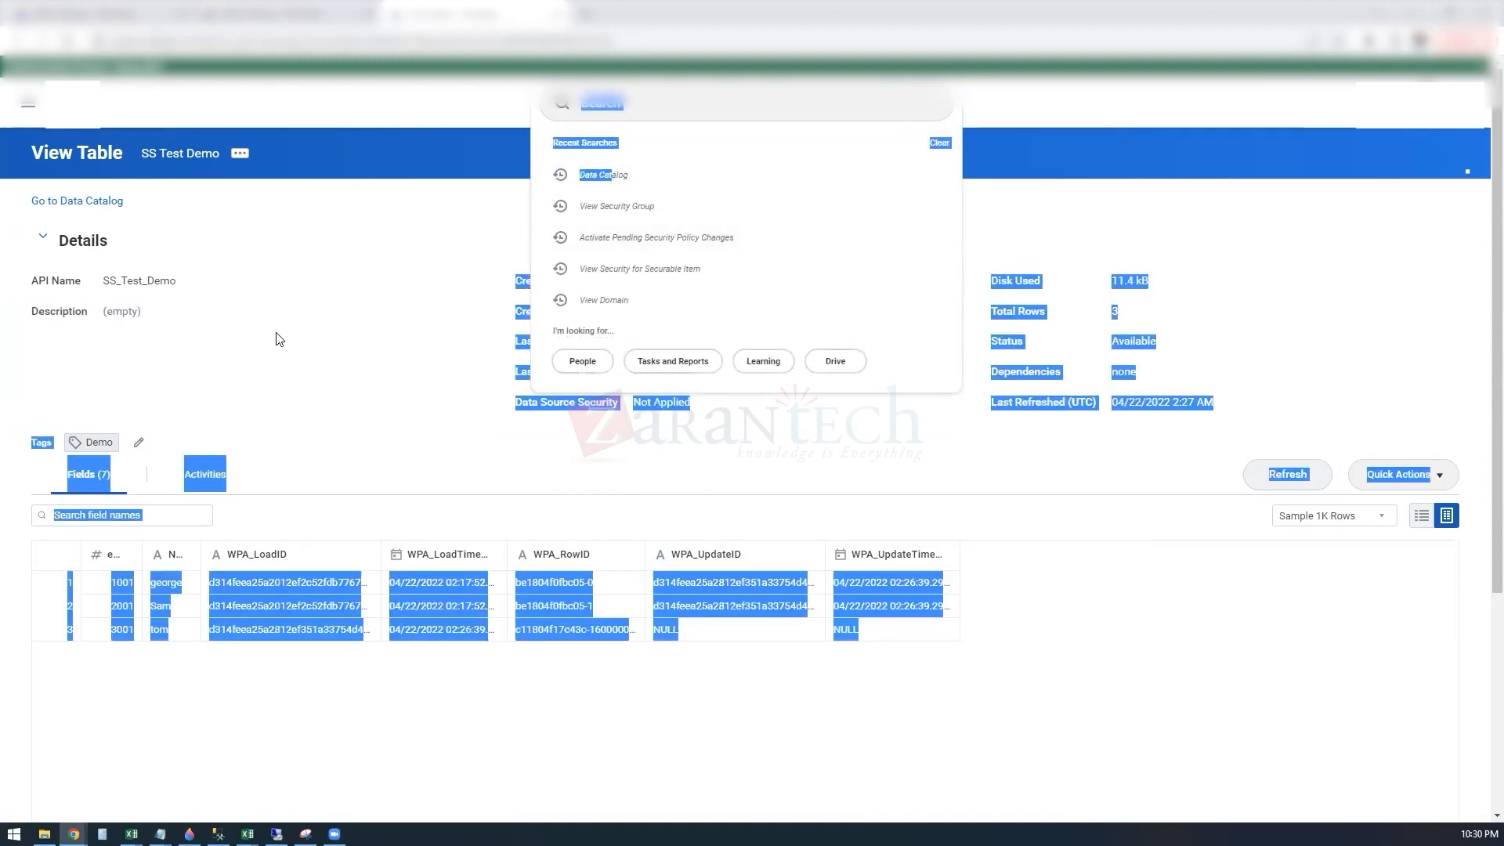
click(298, 335)
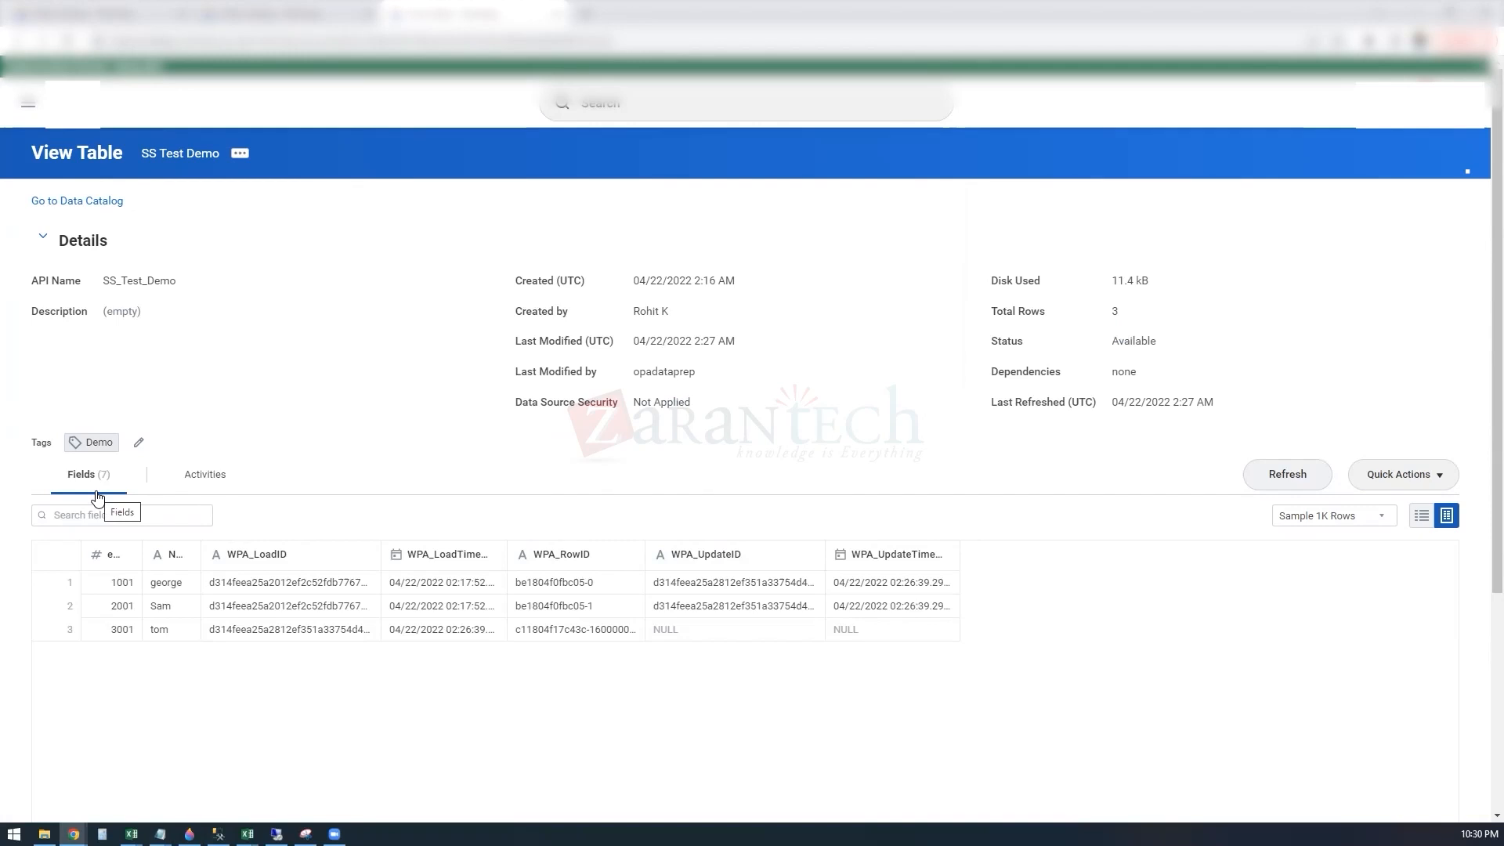
Step: Return to the Data Catalog and search all data for "survey"
click(74, 201)
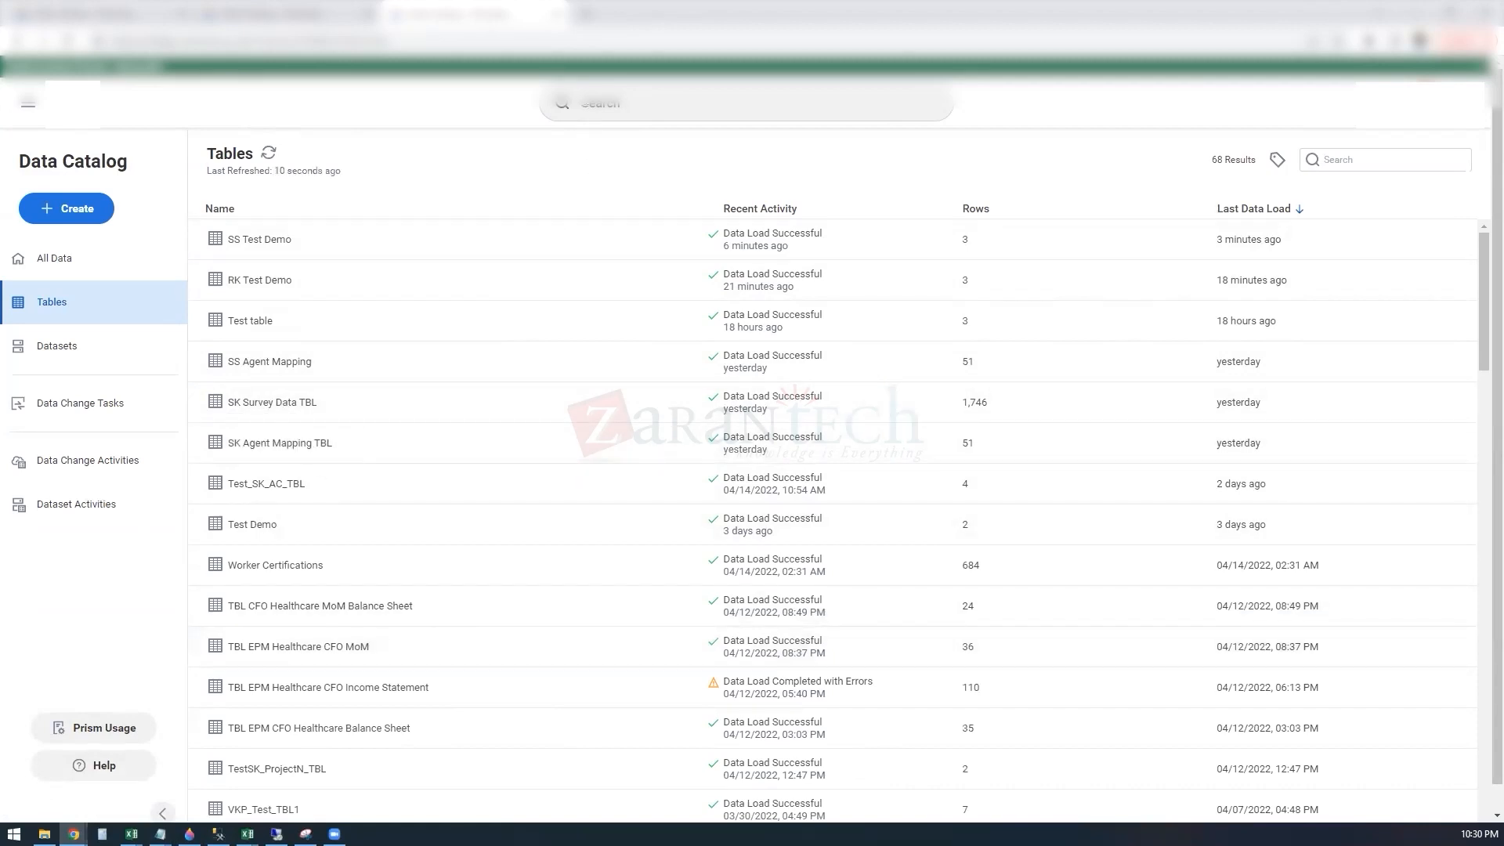
click(93, 263)
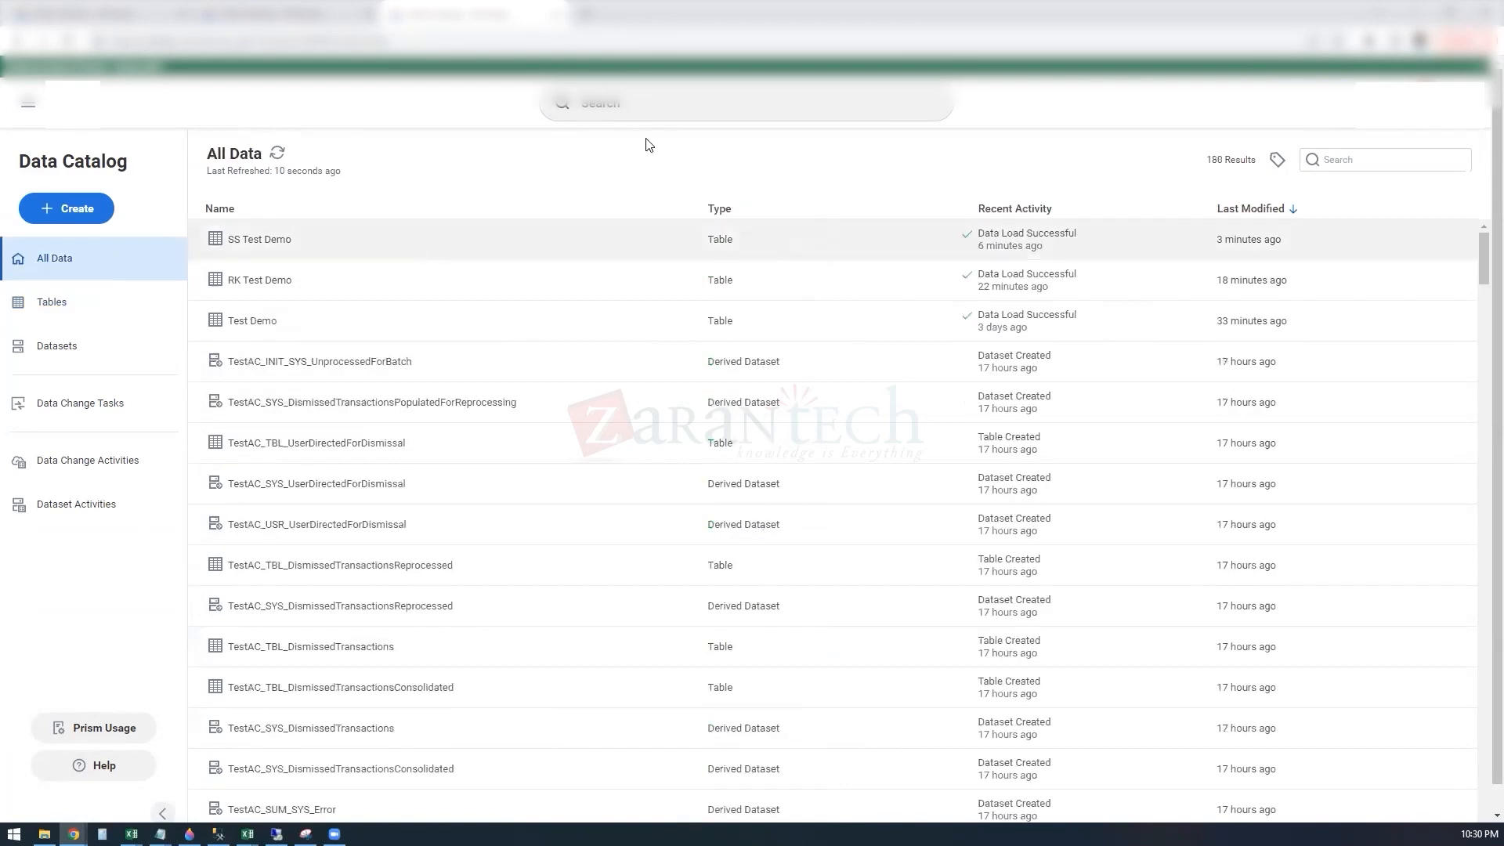
click(629, 109)
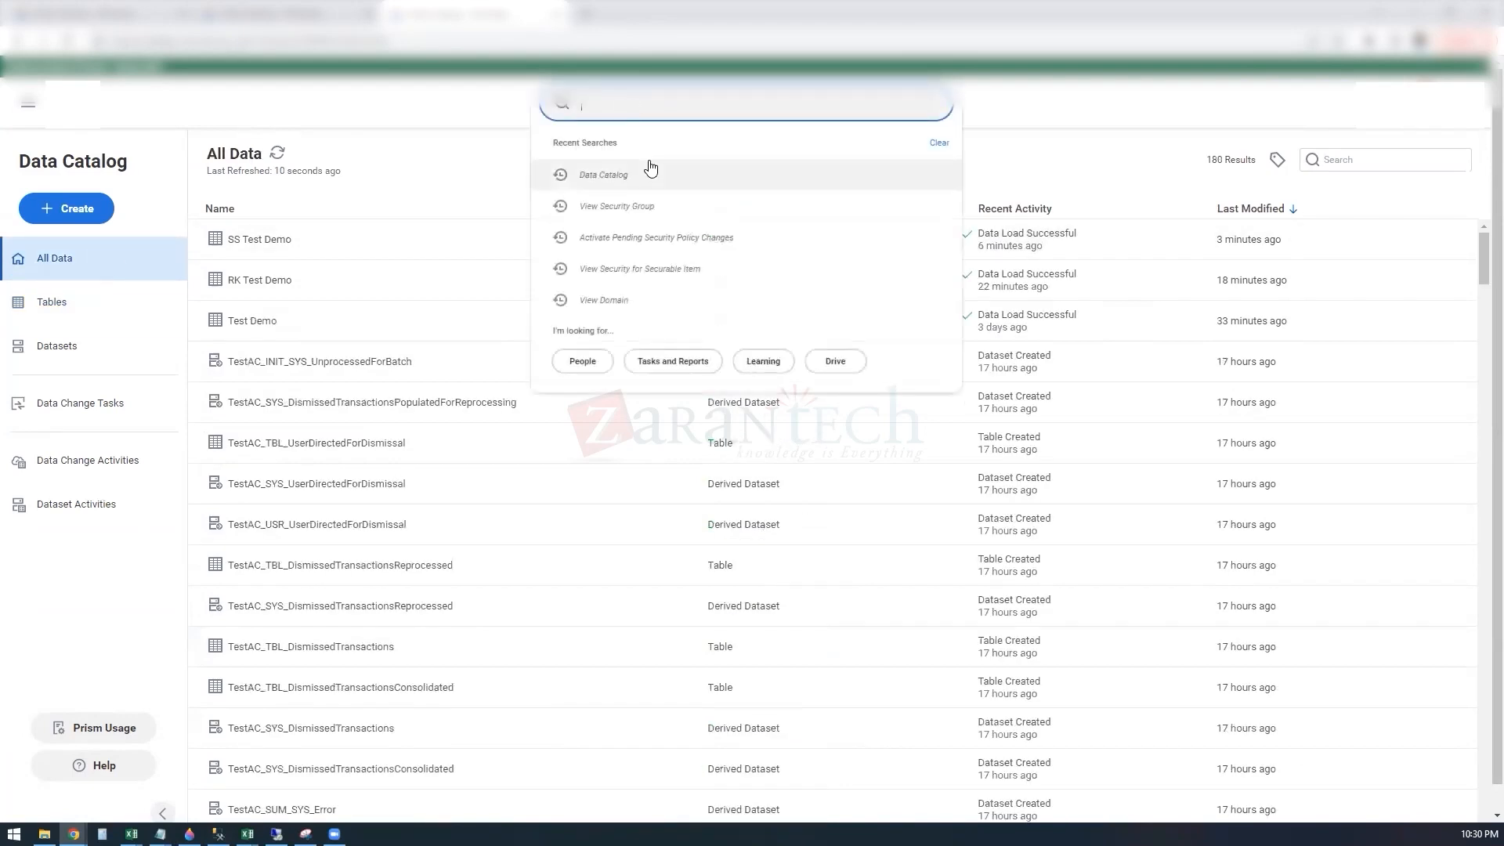
click(441, 188)
click(1348, 160)
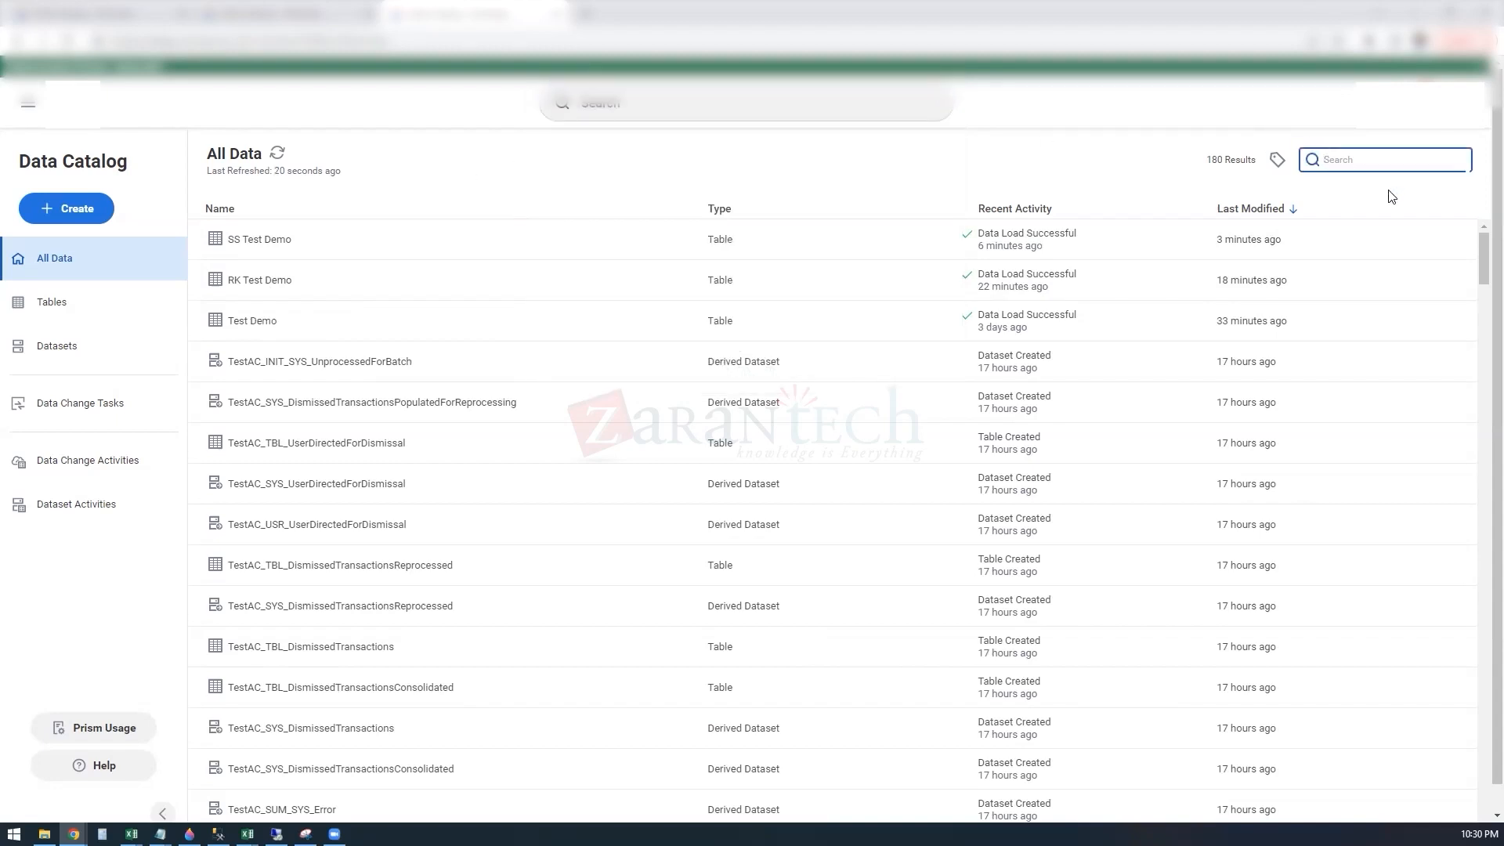
text(survey)
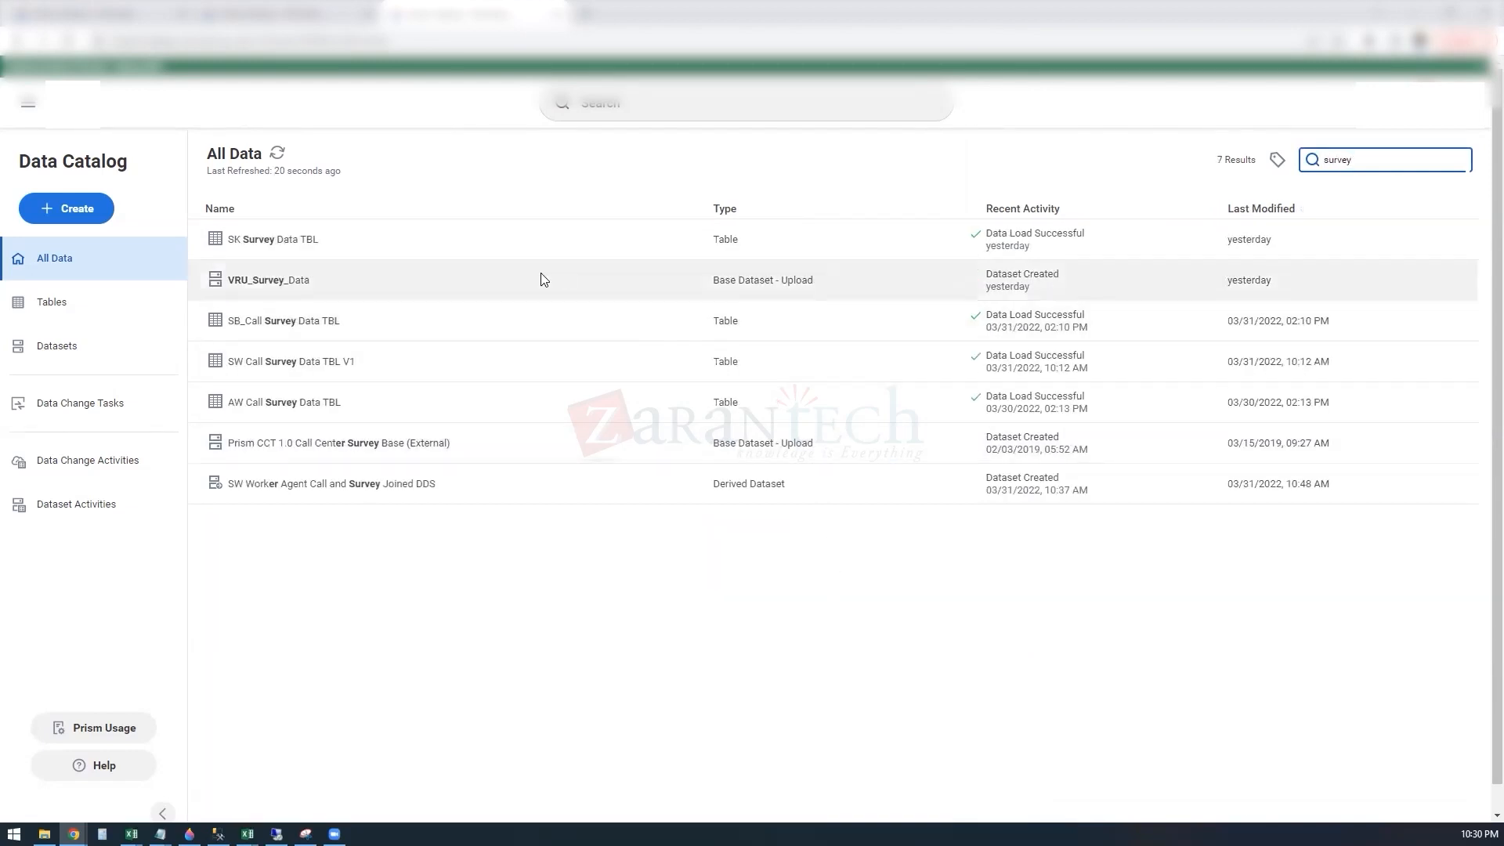
Step: Open the VRU_Survey_Data dataset for editing its transformations, then download its rows as a CSV file and open it in Excel
click(310, 285)
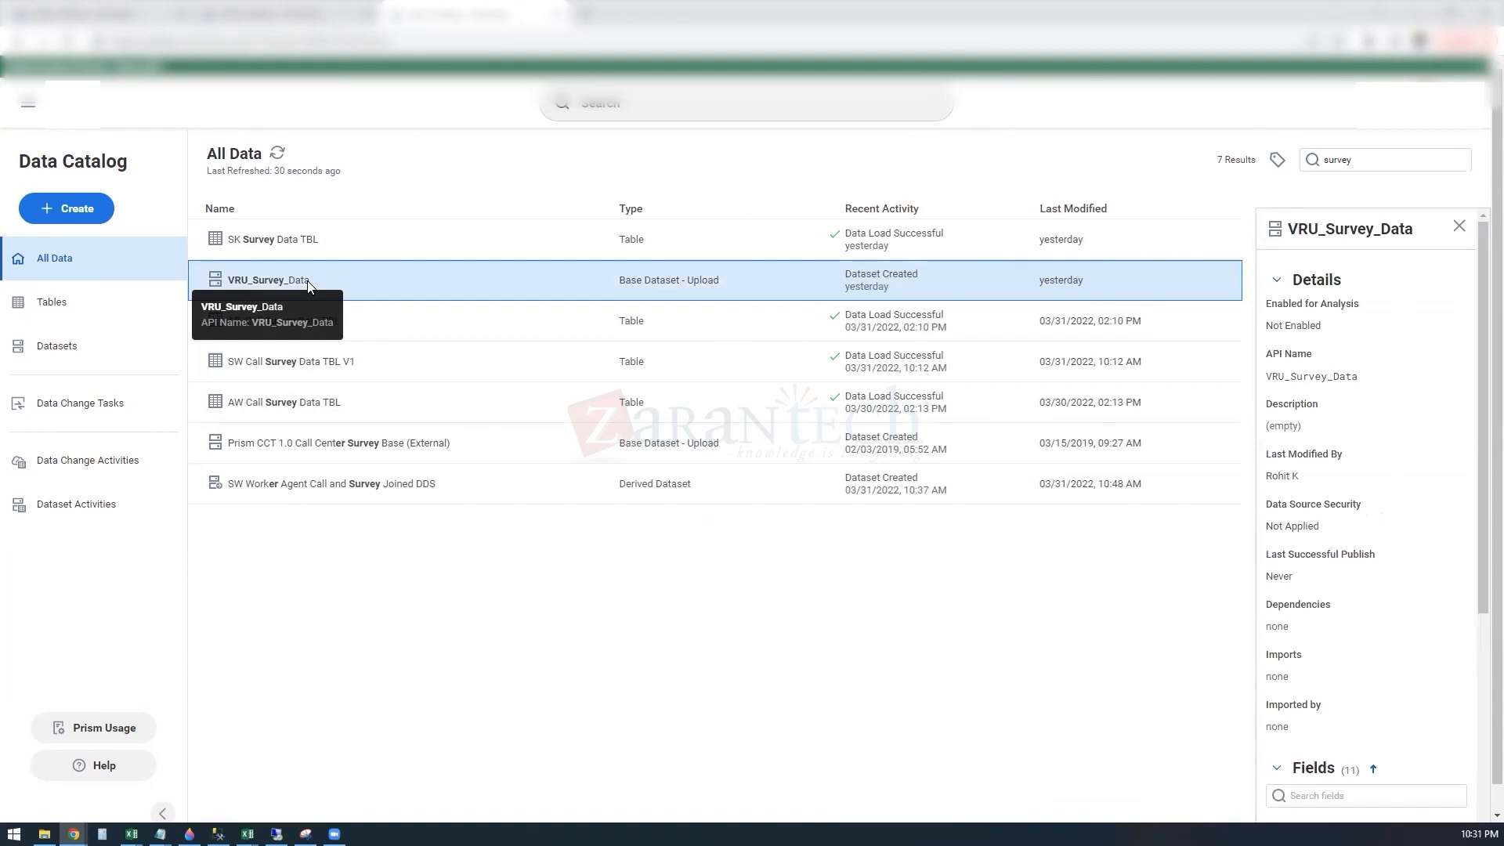
right_click(309, 285)
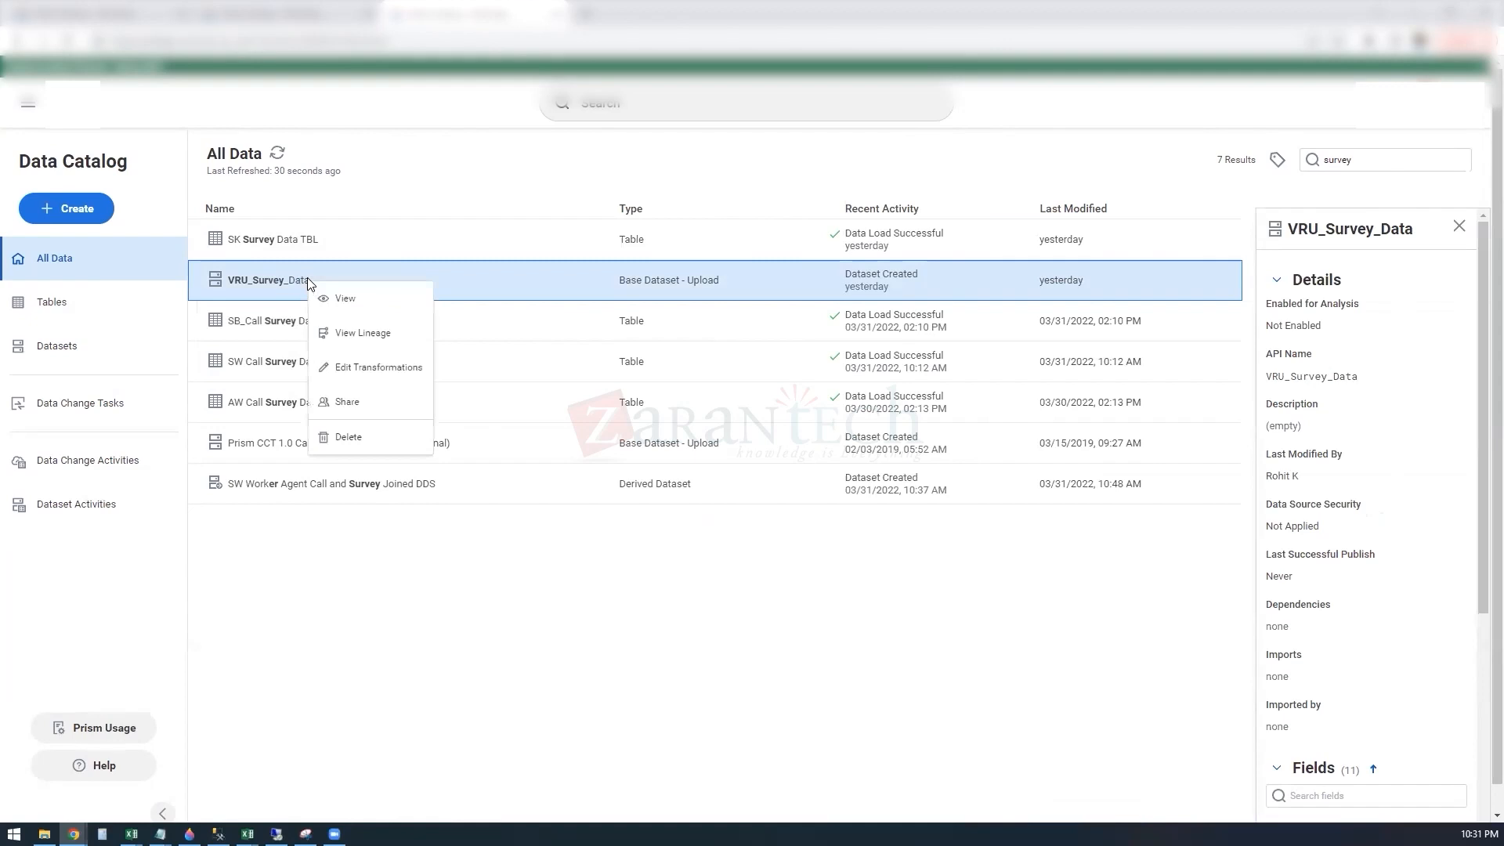
click(374, 370)
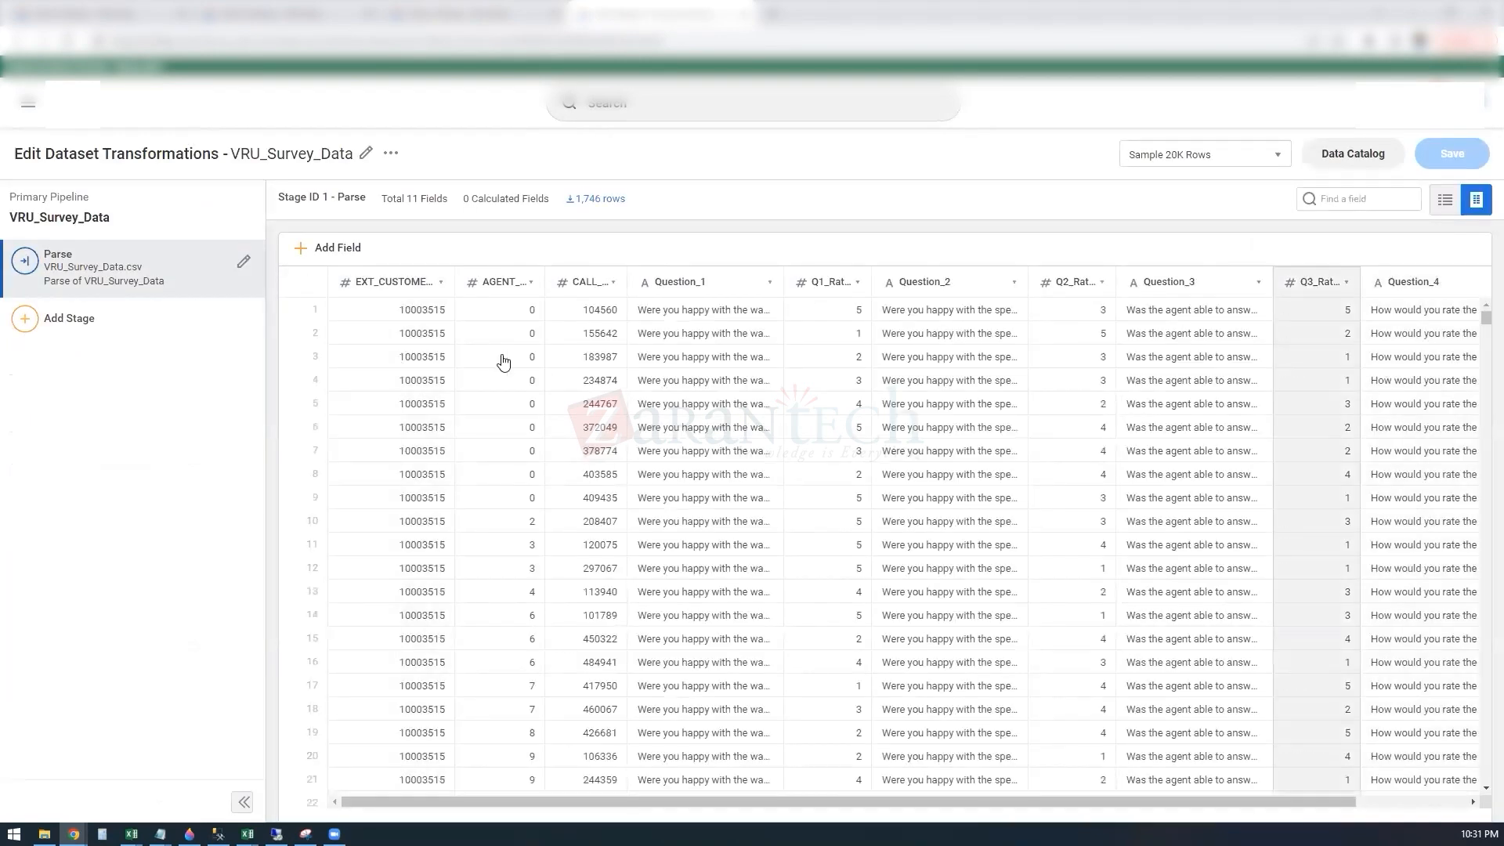
click(596, 200)
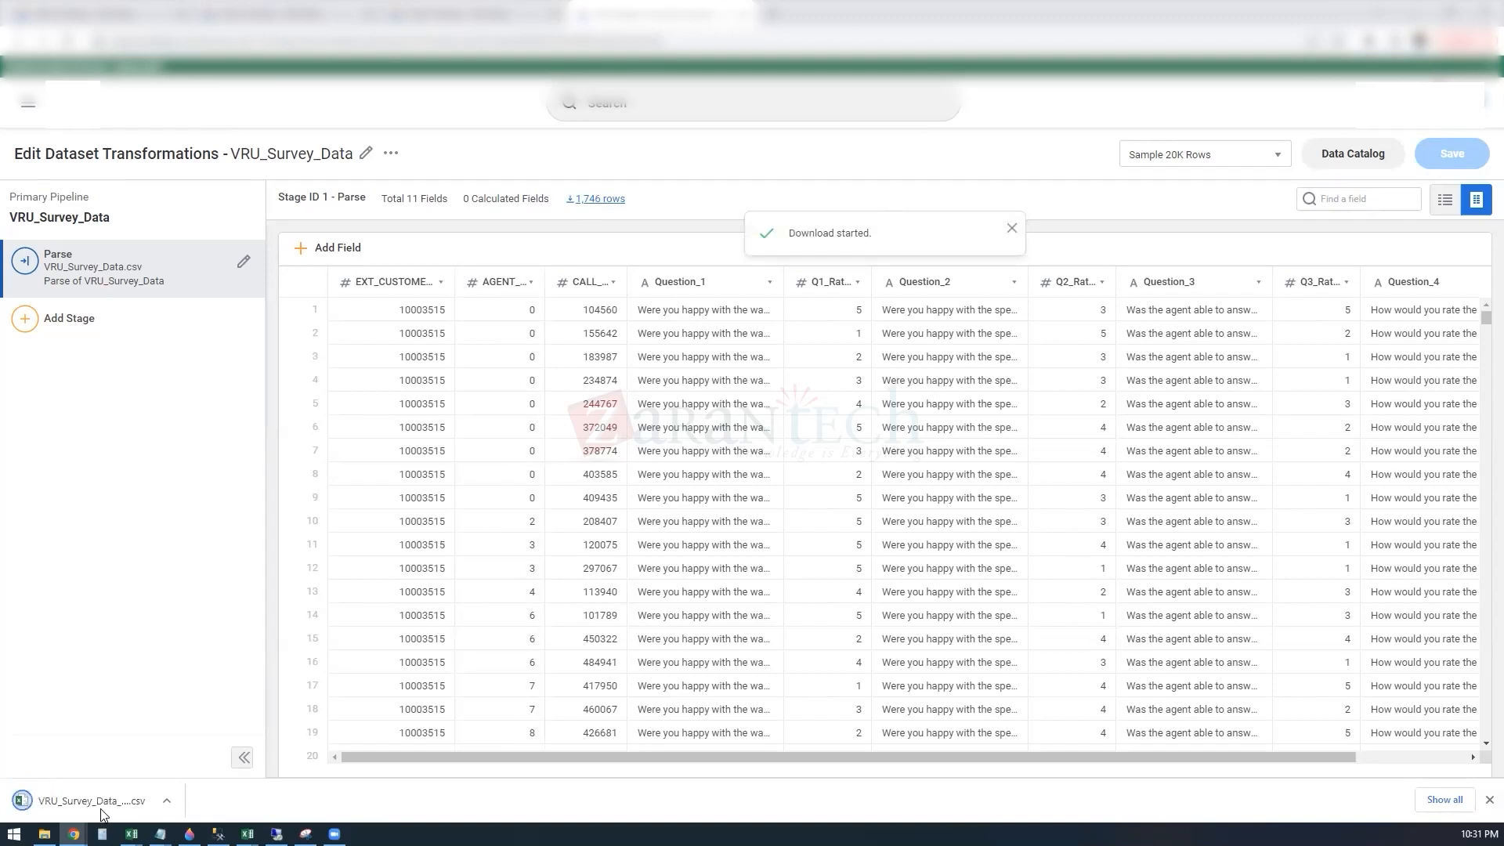
click(99, 800)
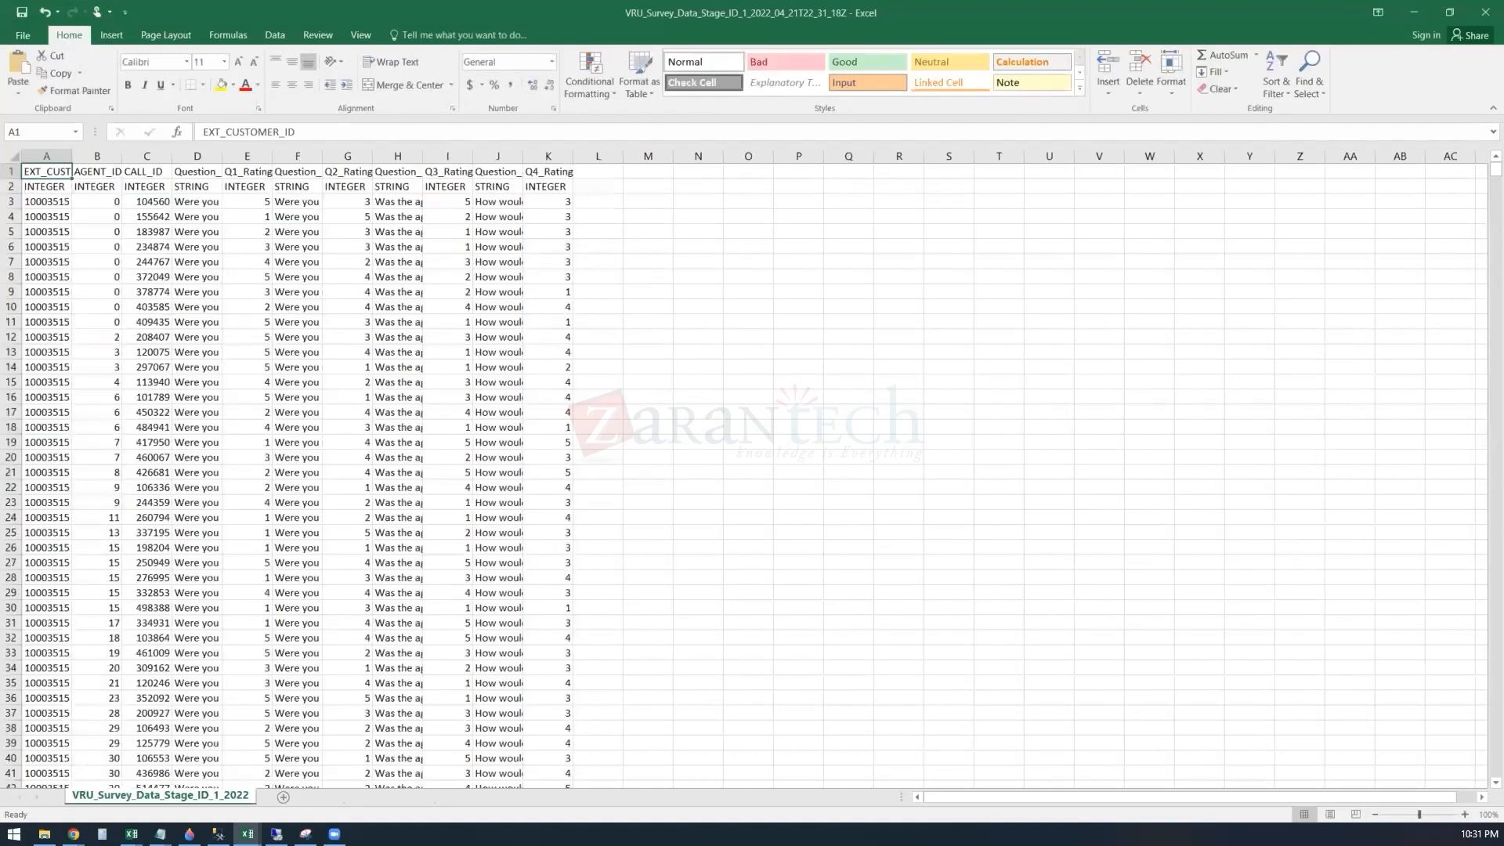
Step: Delete row 2, which holds the field data types, from the downloaded survey sheet
click(11, 187)
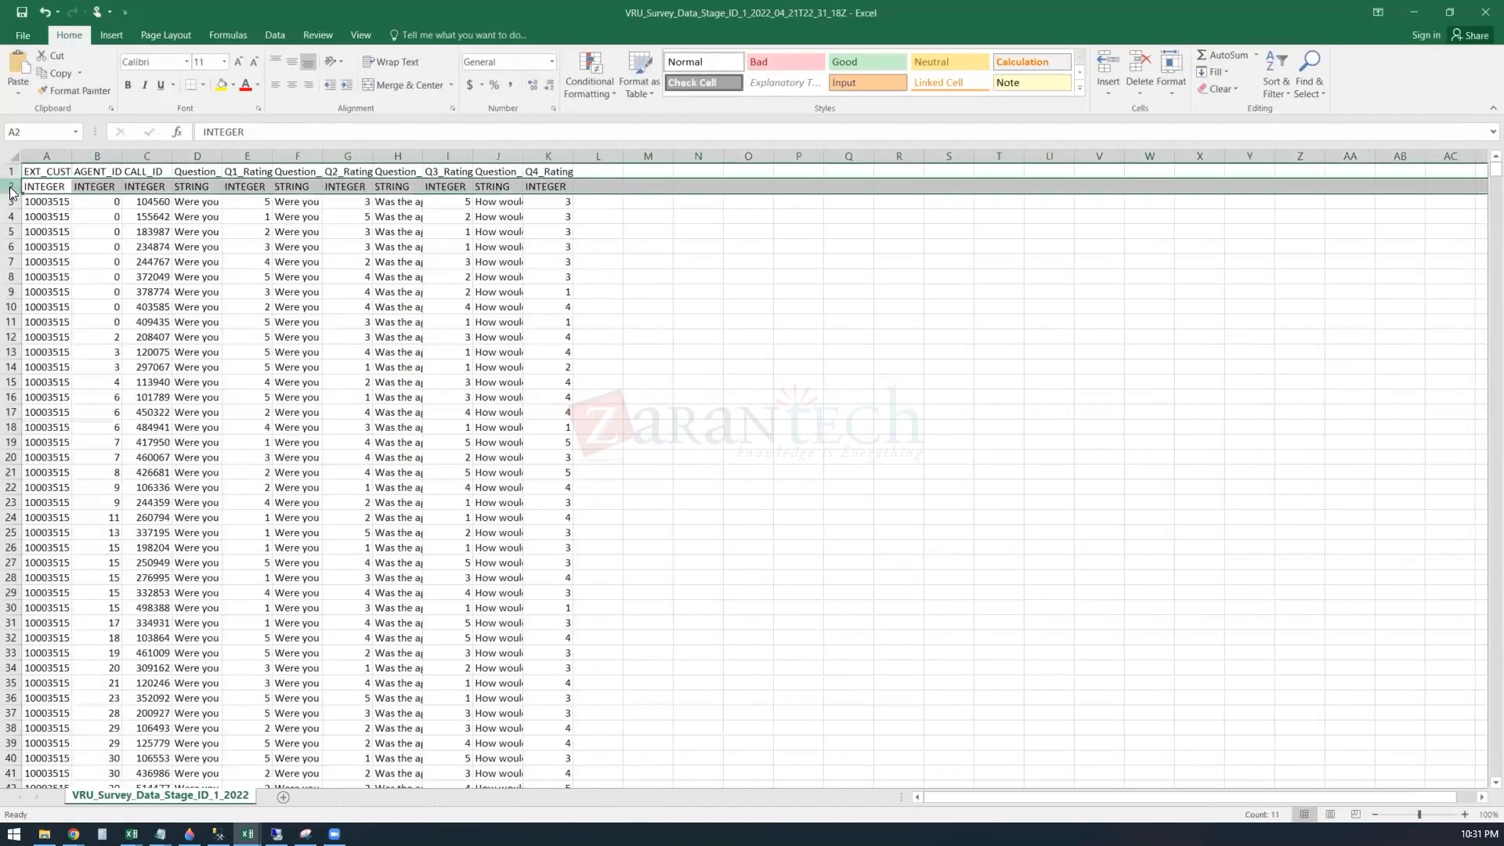
right_click(11, 190)
click(53, 313)
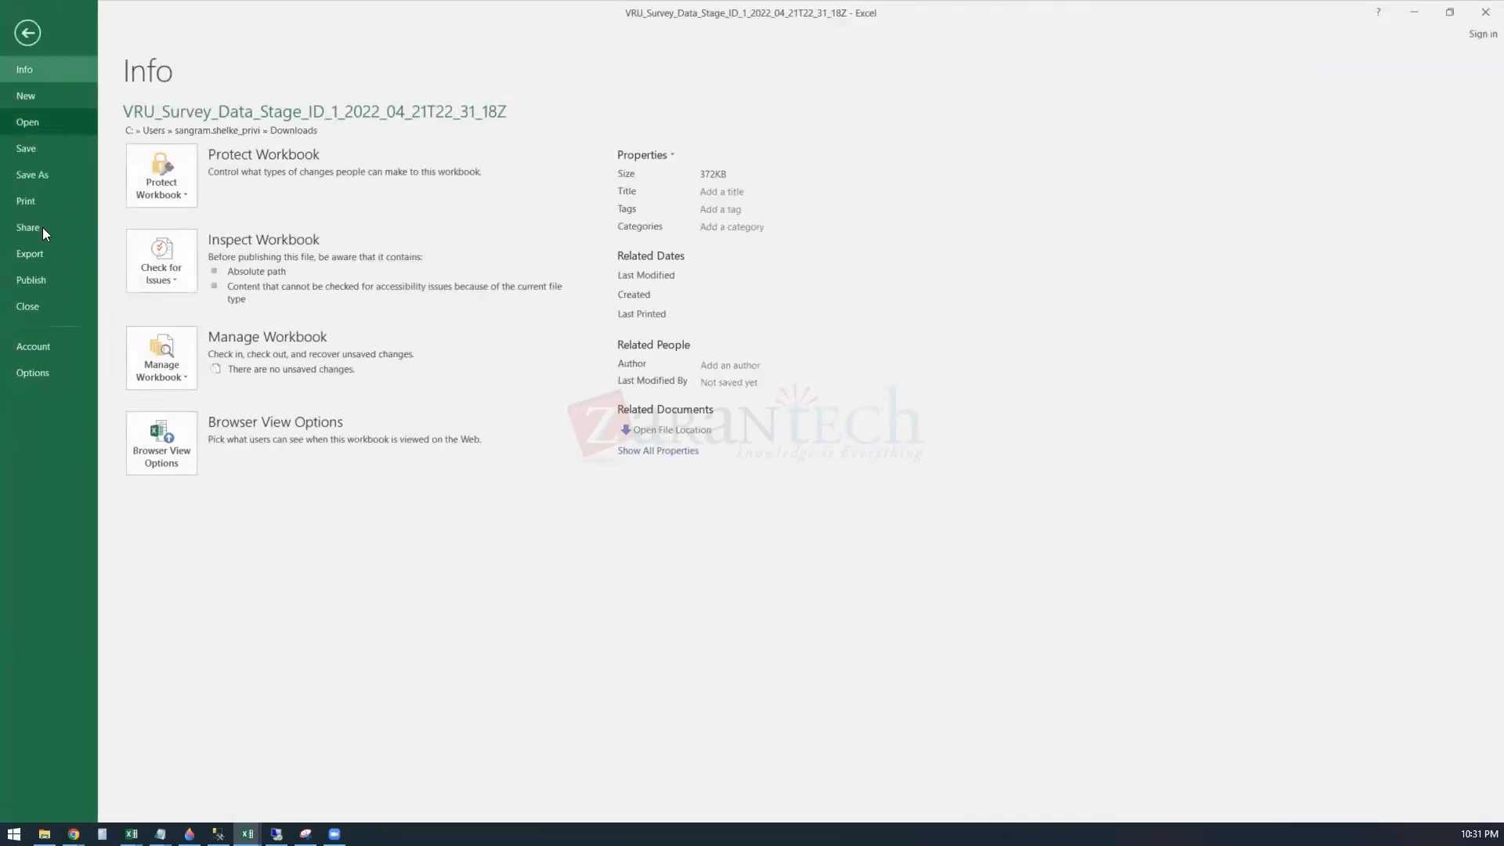
Step: Start saving the survey sheet under a new location and browse to the workday folder on the C: drive
click(42, 175)
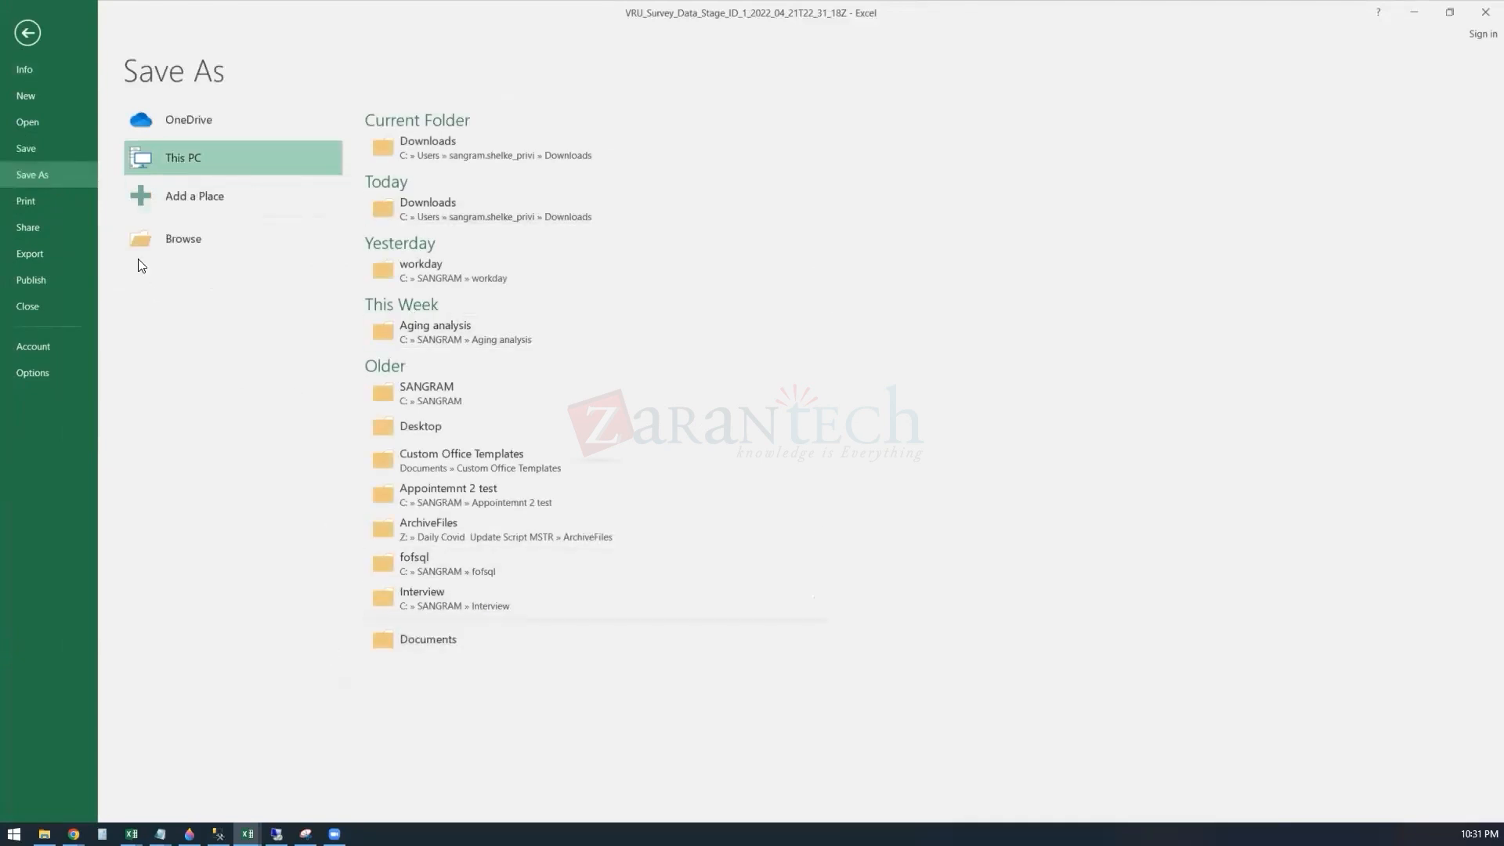
click(196, 239)
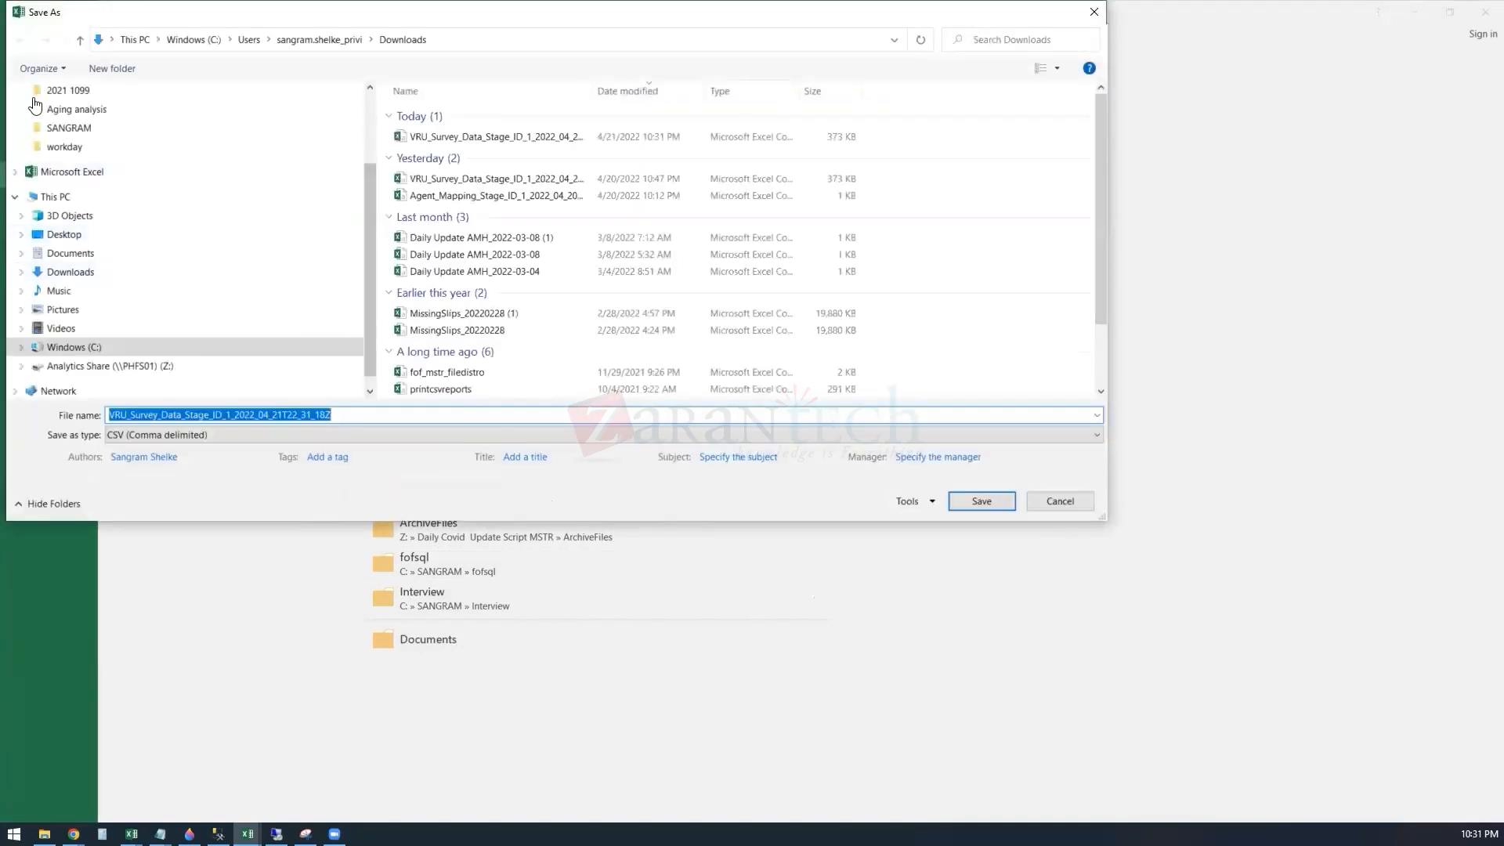
click(103, 347)
click(432, 286)
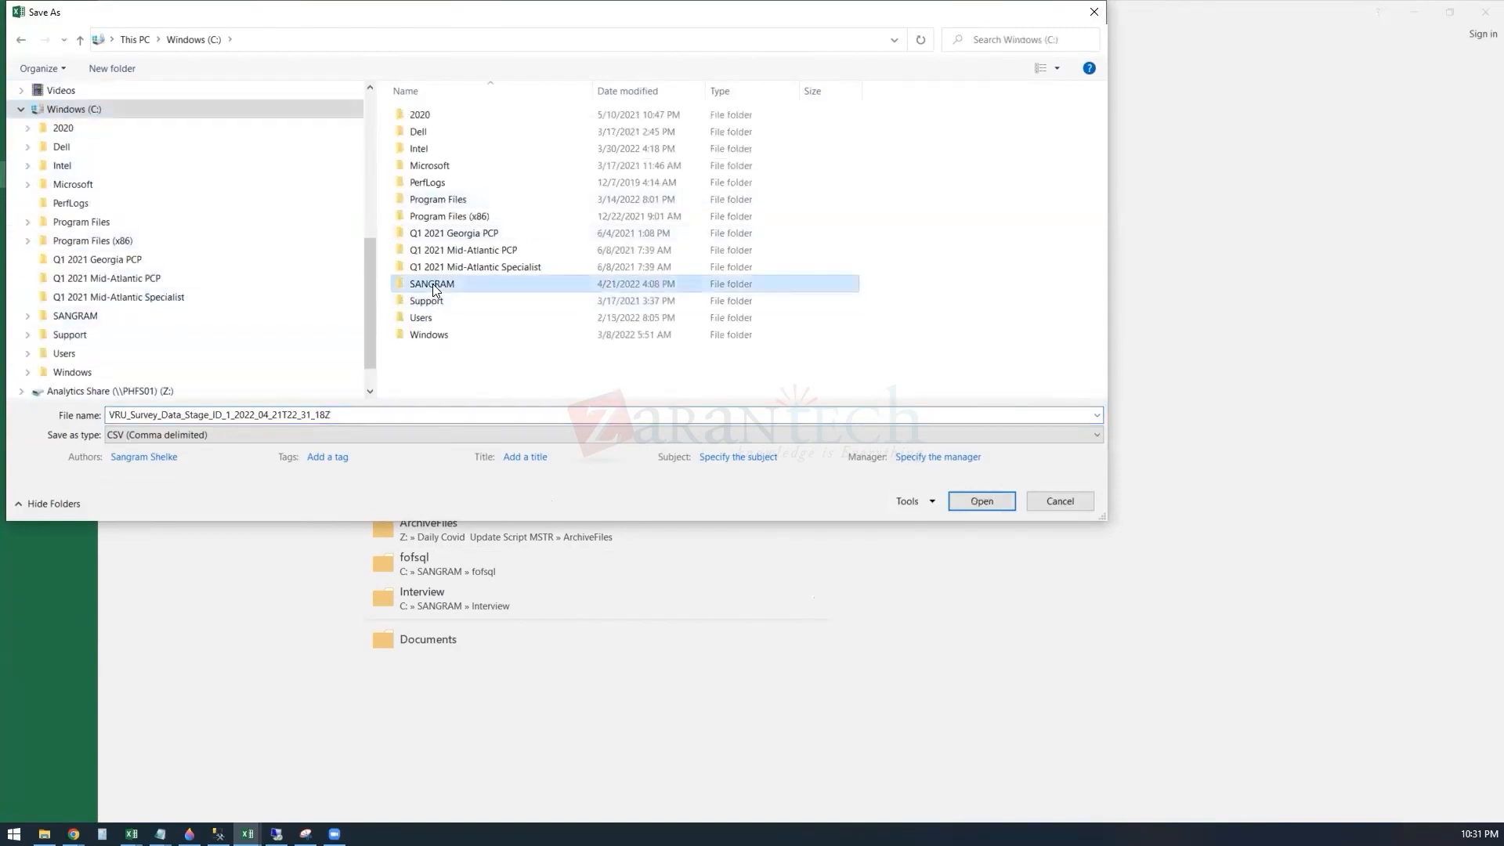
double_click(433, 284)
scroll(462, 325, down, 3)
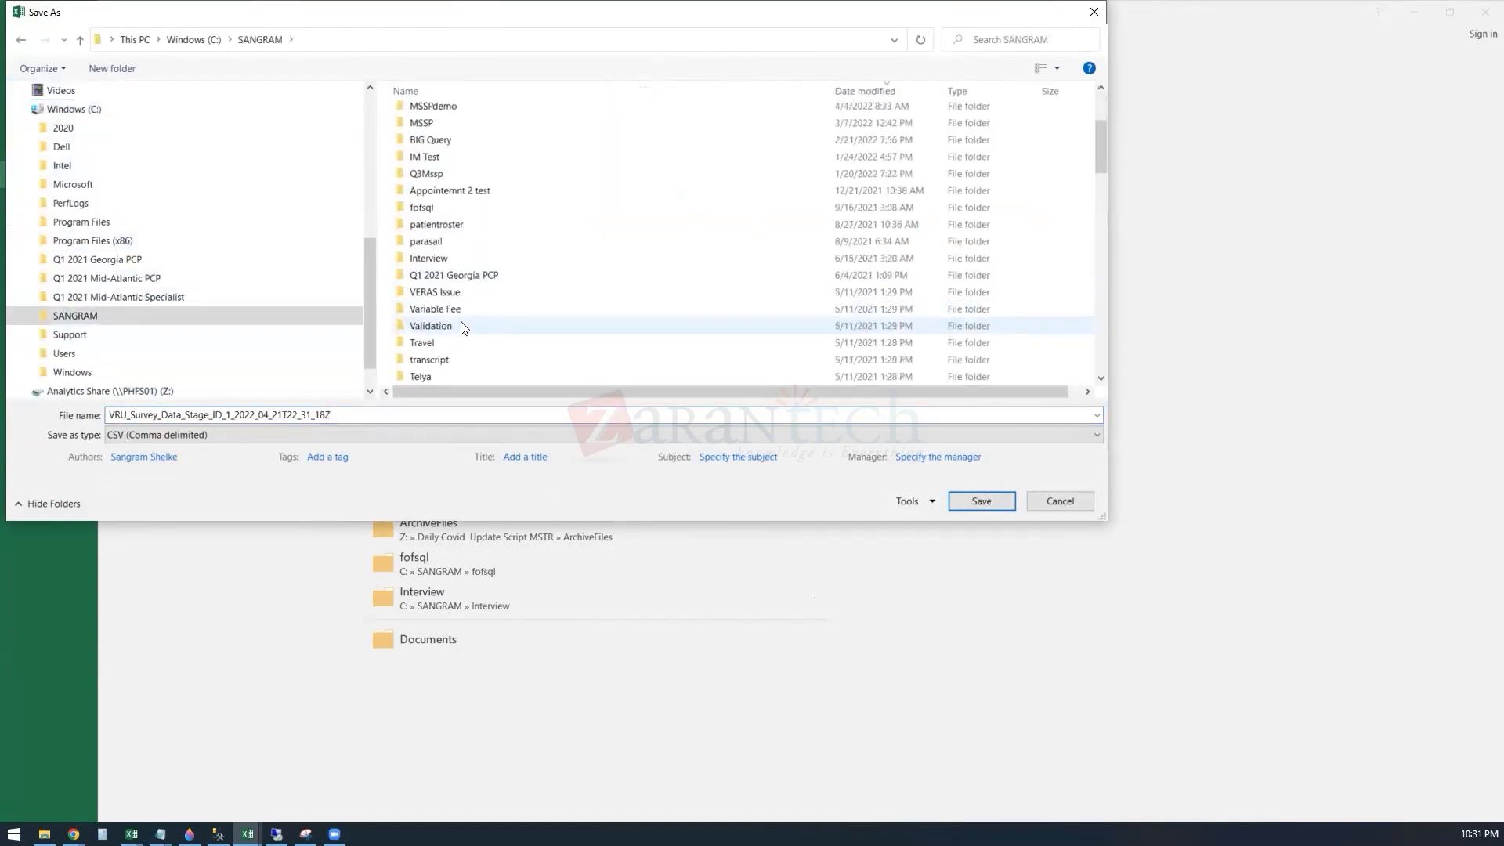
scroll(462, 353, down, 3)
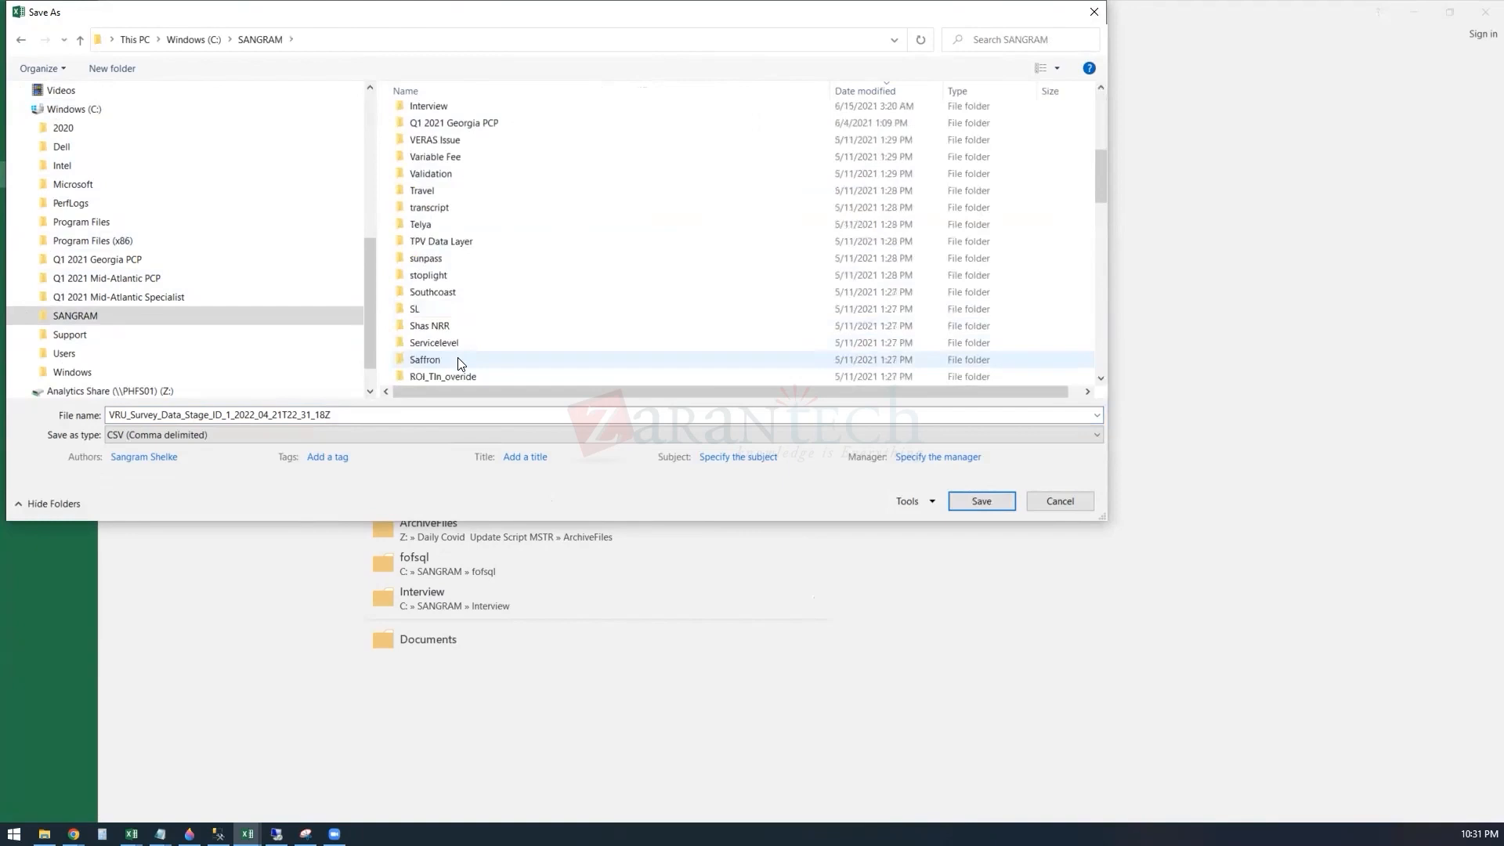
scroll(460, 362, up, 5)
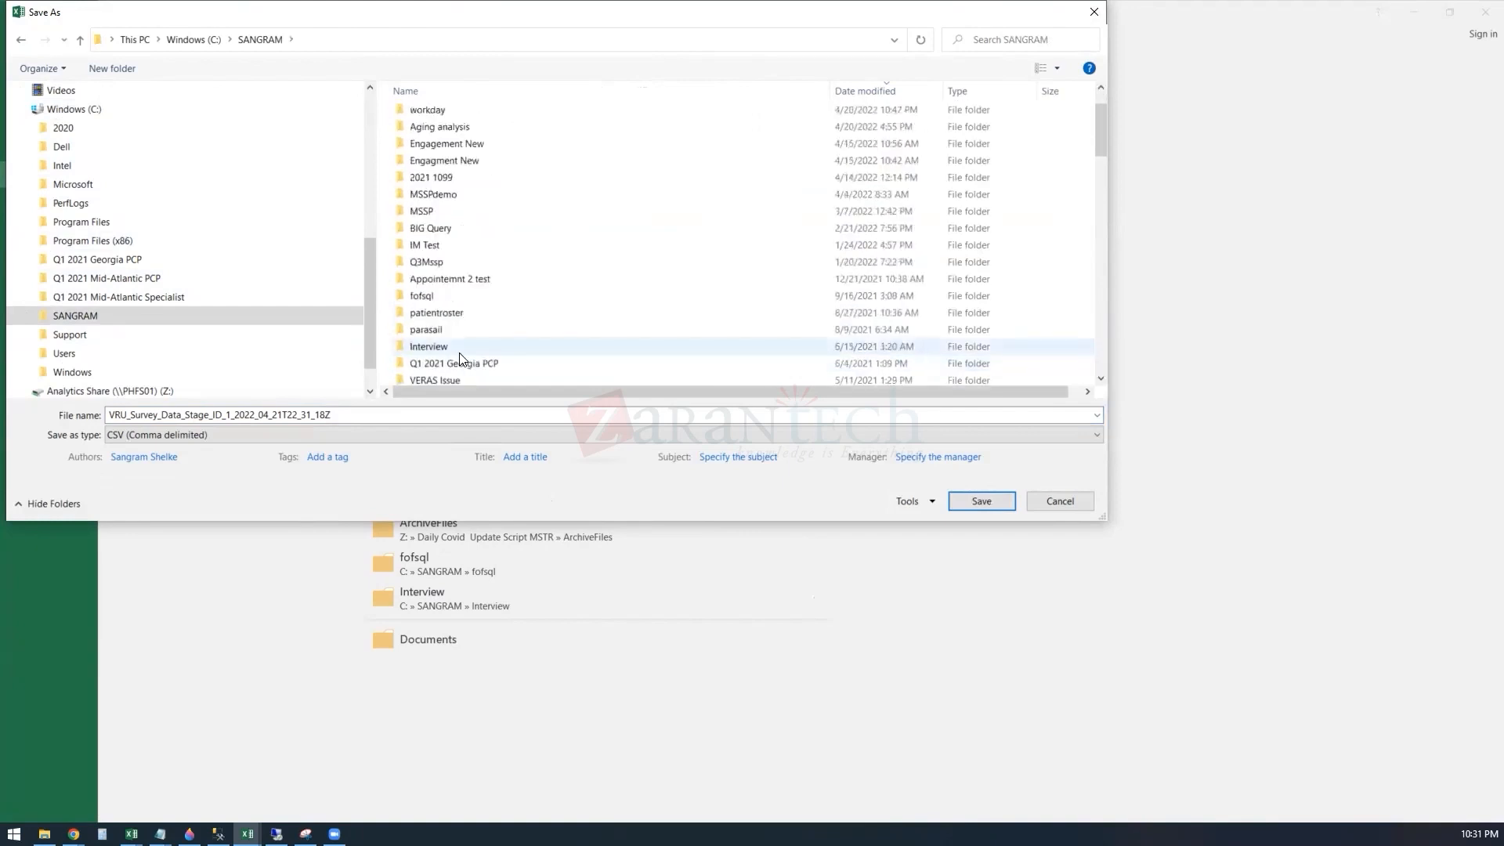
double_click(423, 109)
Step: Try to save the sheet over the existing VRU_Survey_Data file in the workday folder
click(456, 134)
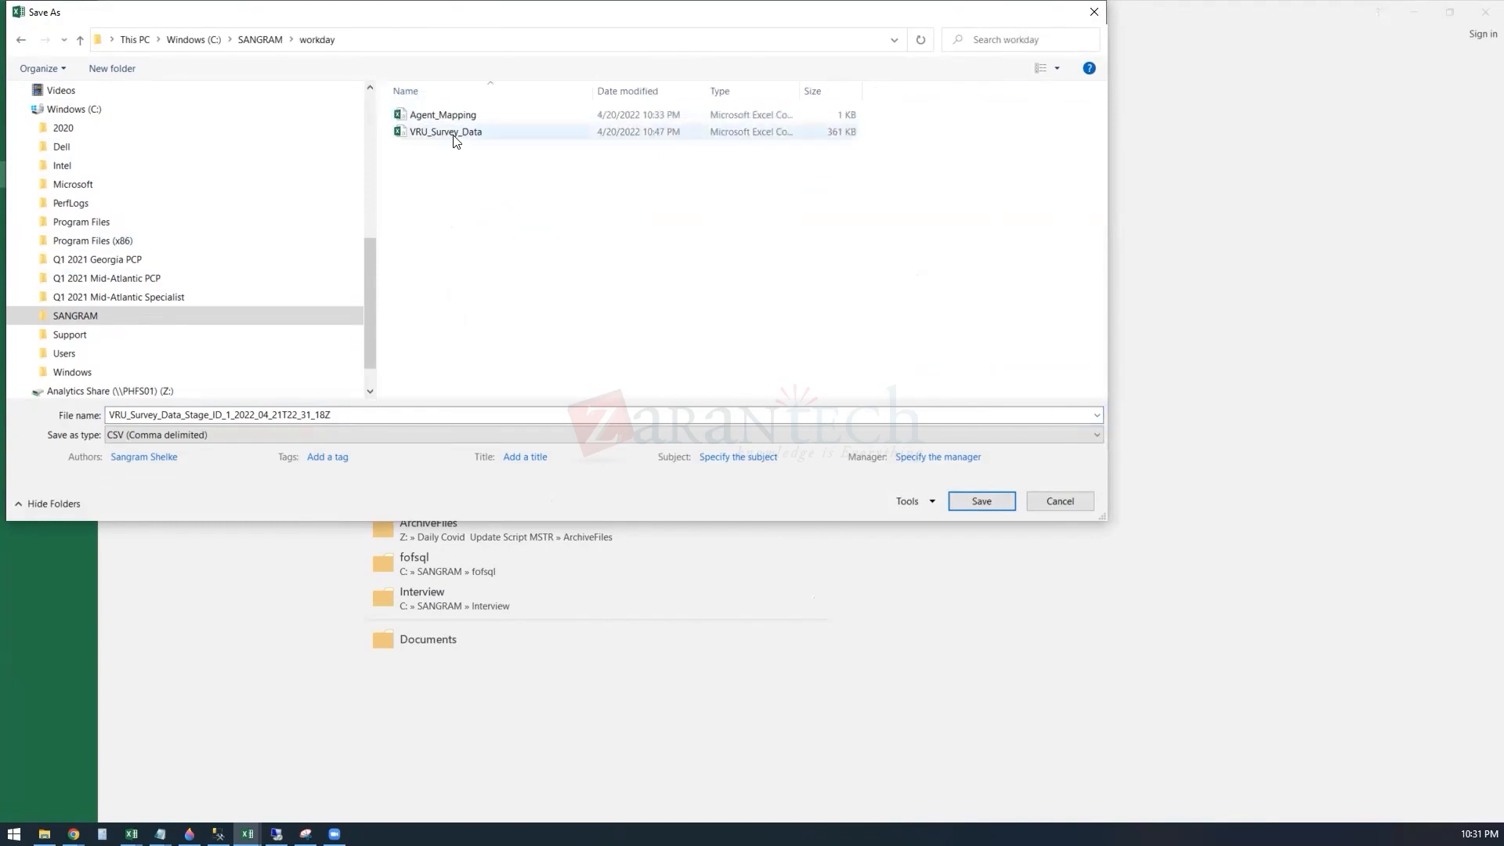
click(993, 508)
click(790, 422)
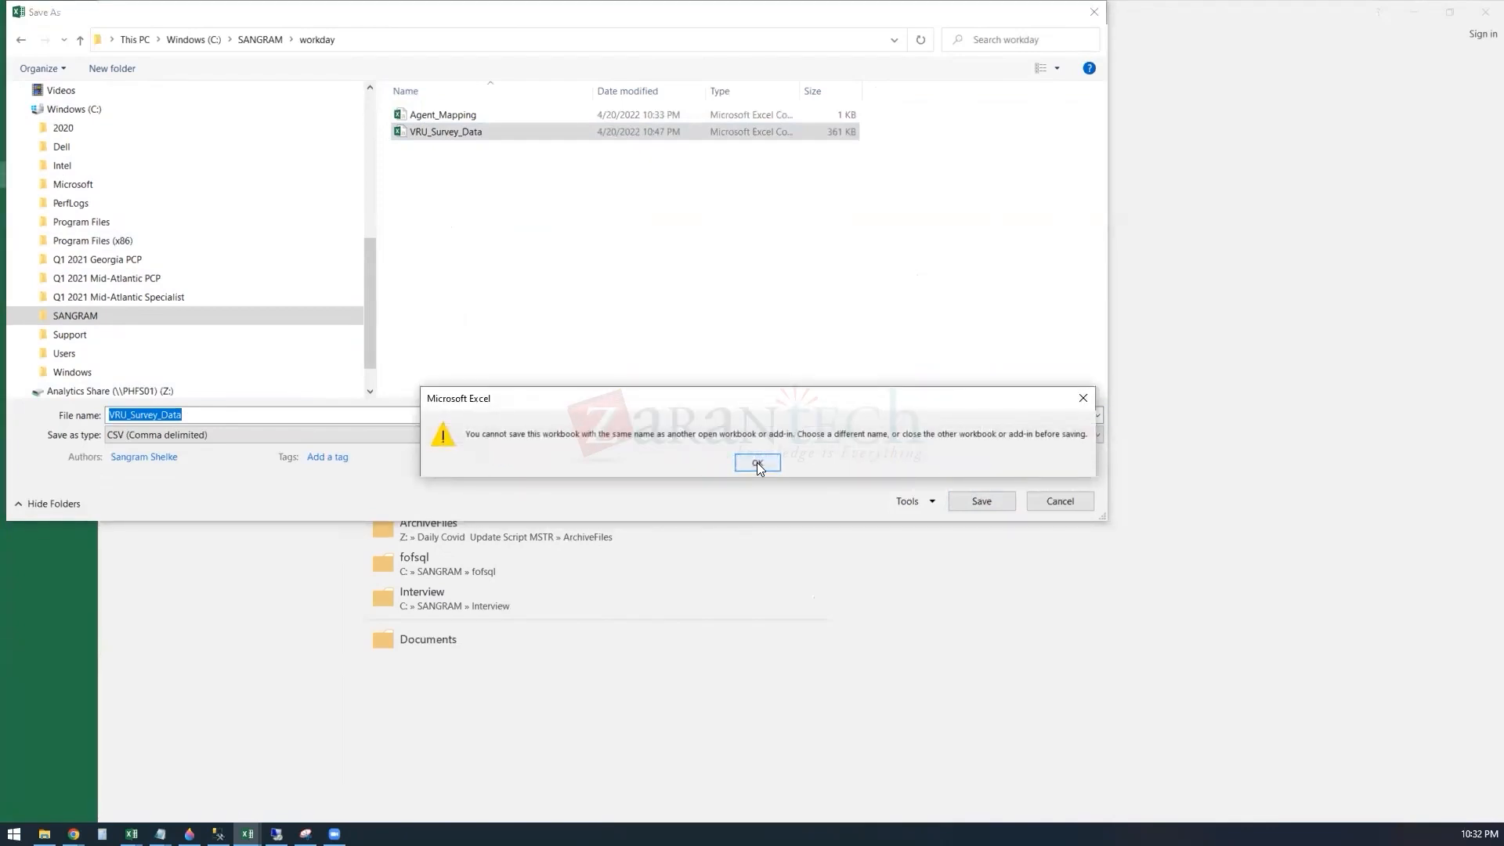
click(757, 463)
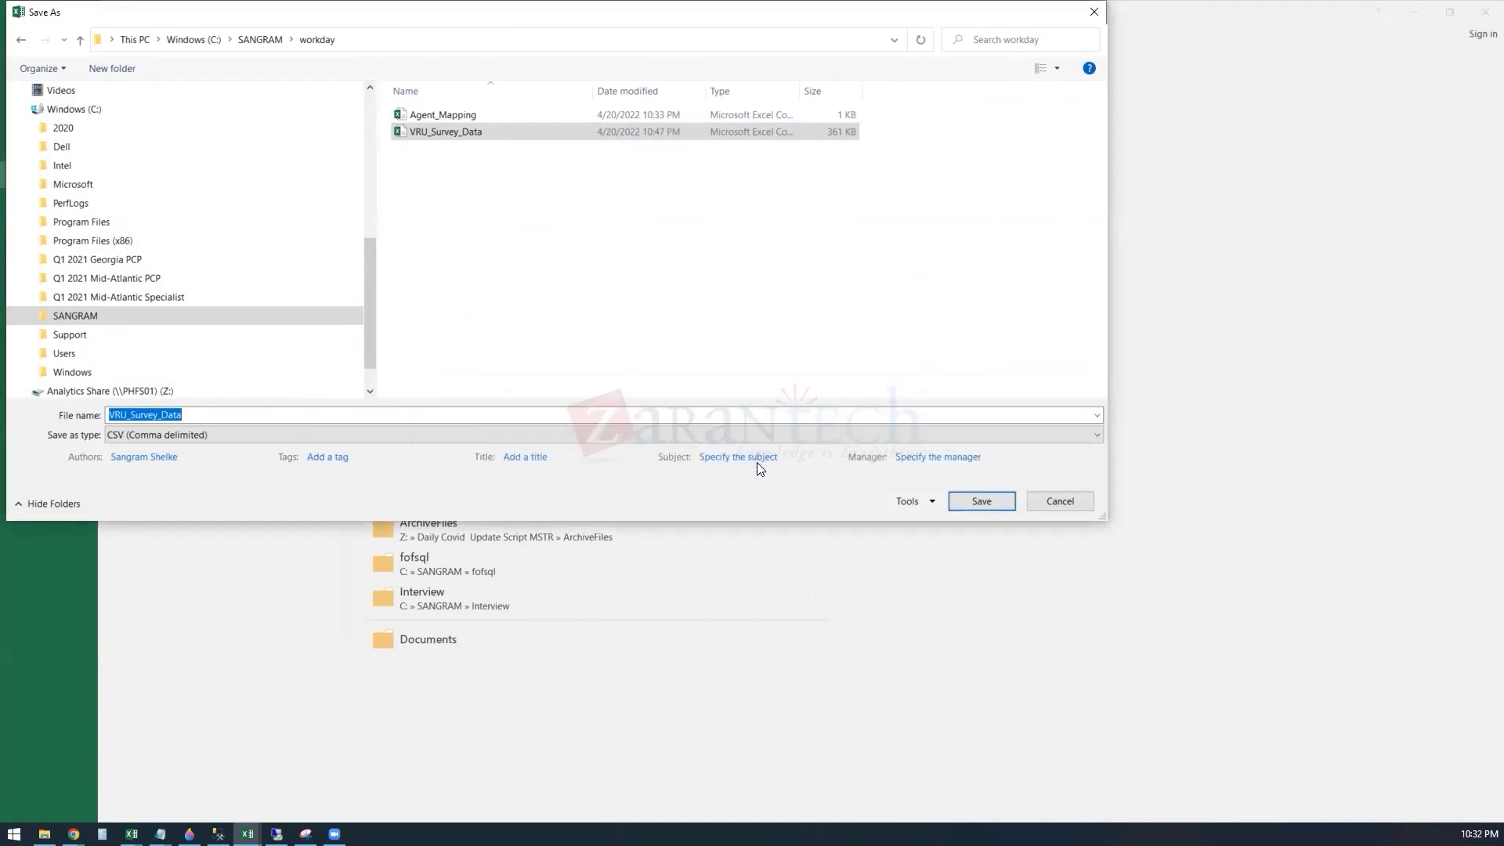
Step: Save the sheet as VRU_Survey_Data2 in comma-delimited CSV format, keeping that format
click(196, 416)
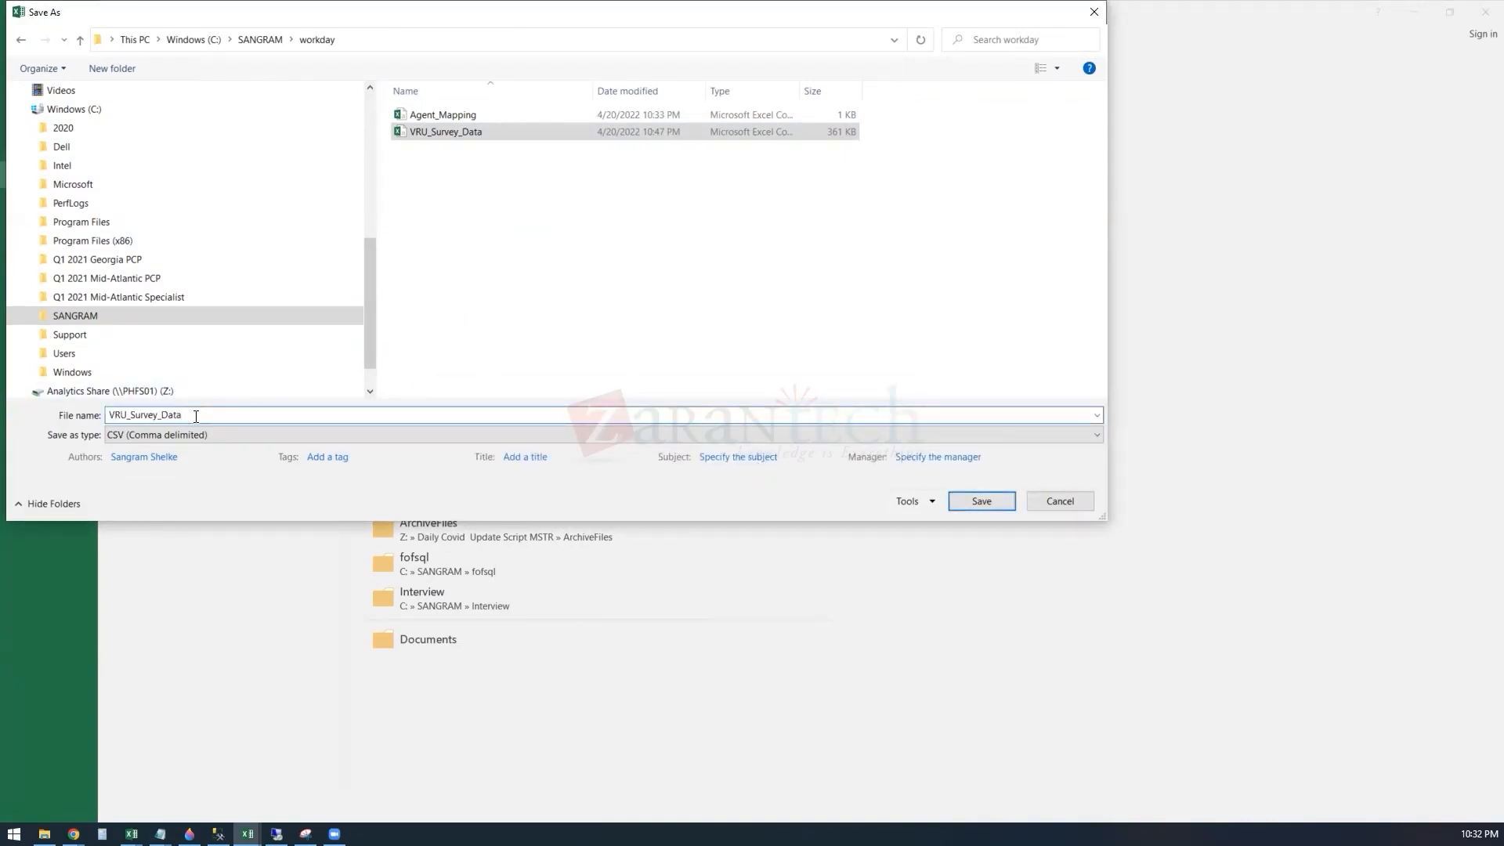
text(2)
click(979, 504)
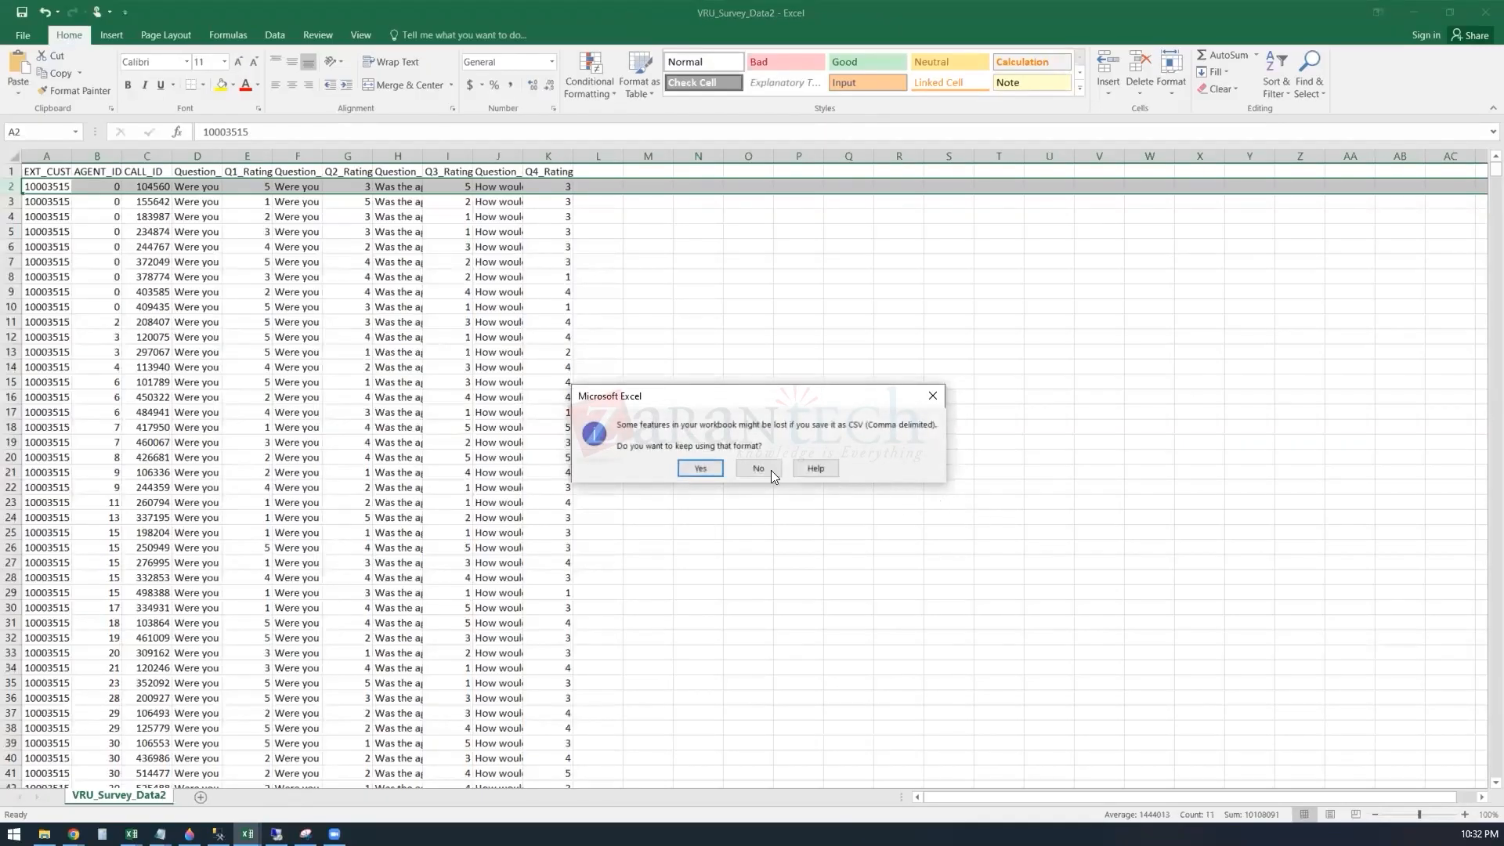
click(700, 468)
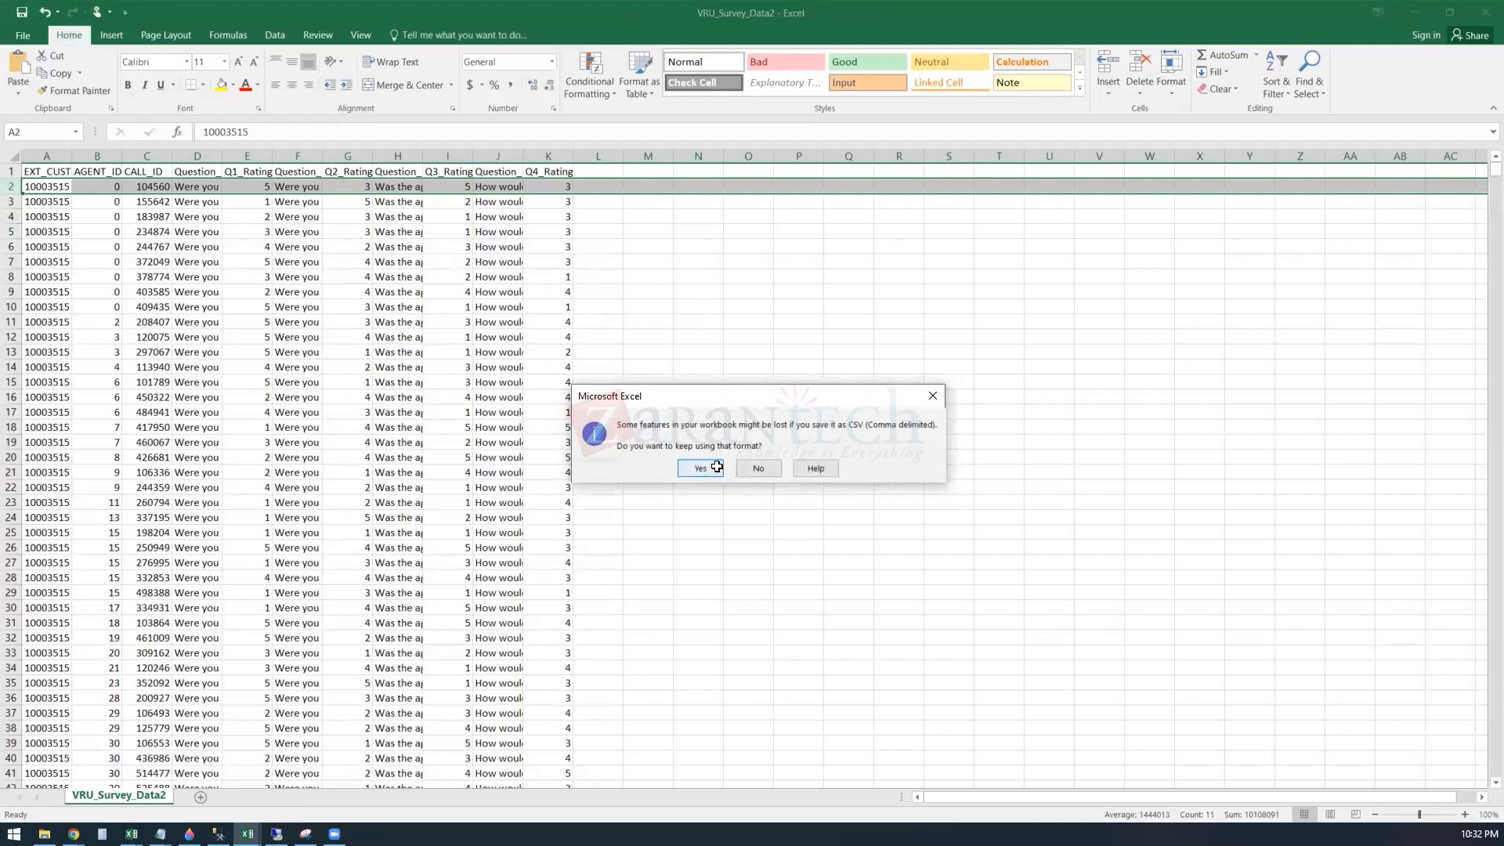
Step: Close the VRU_Survey_Data2 workbook, saving its changes in comma-delimited CSV format, and switch back to the Prism Data Catalog in the browser
click(1481, 19)
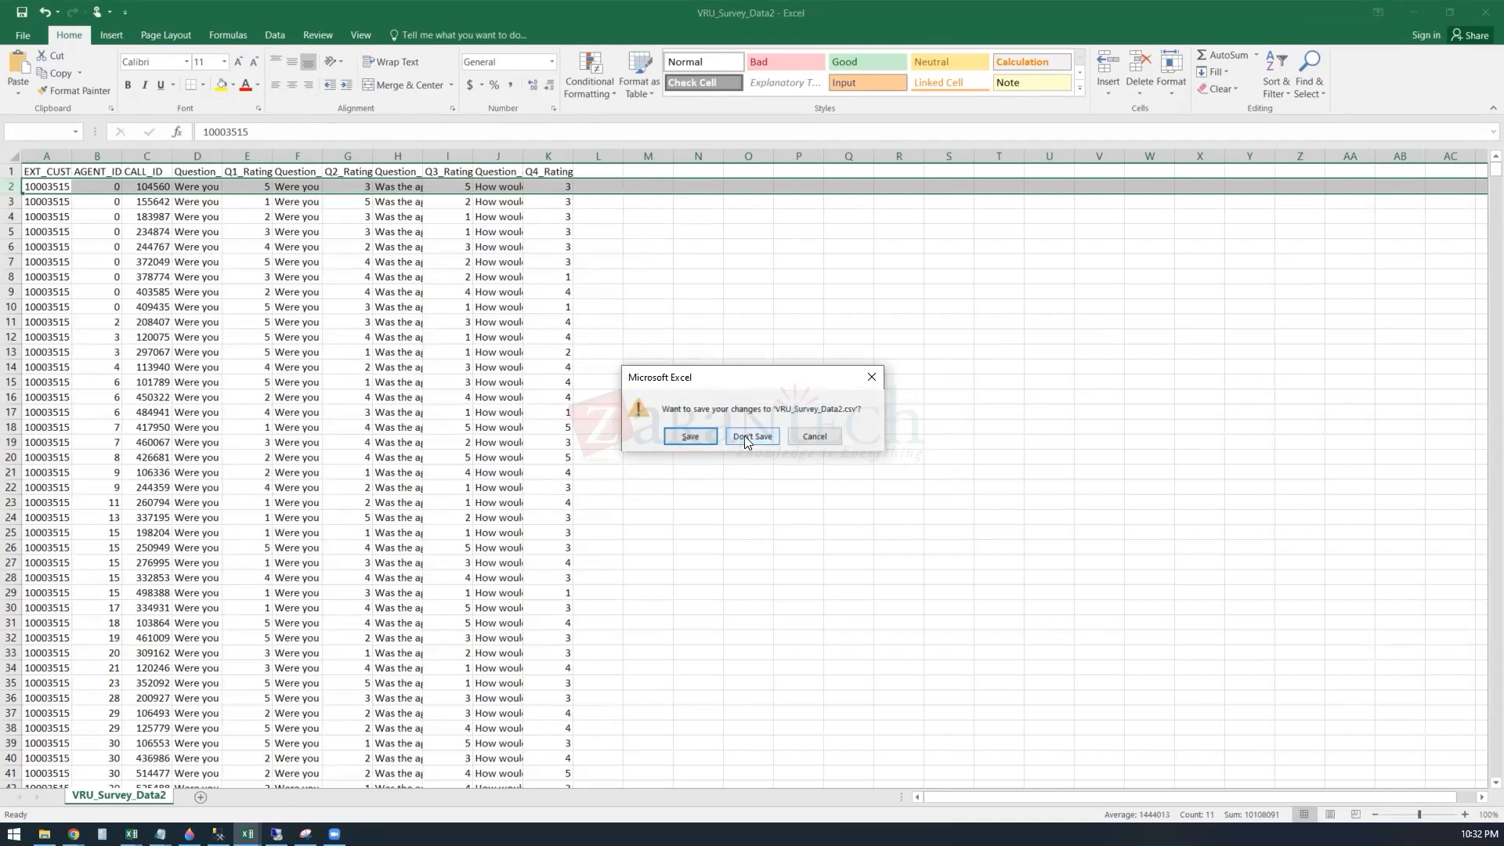
click(702, 438)
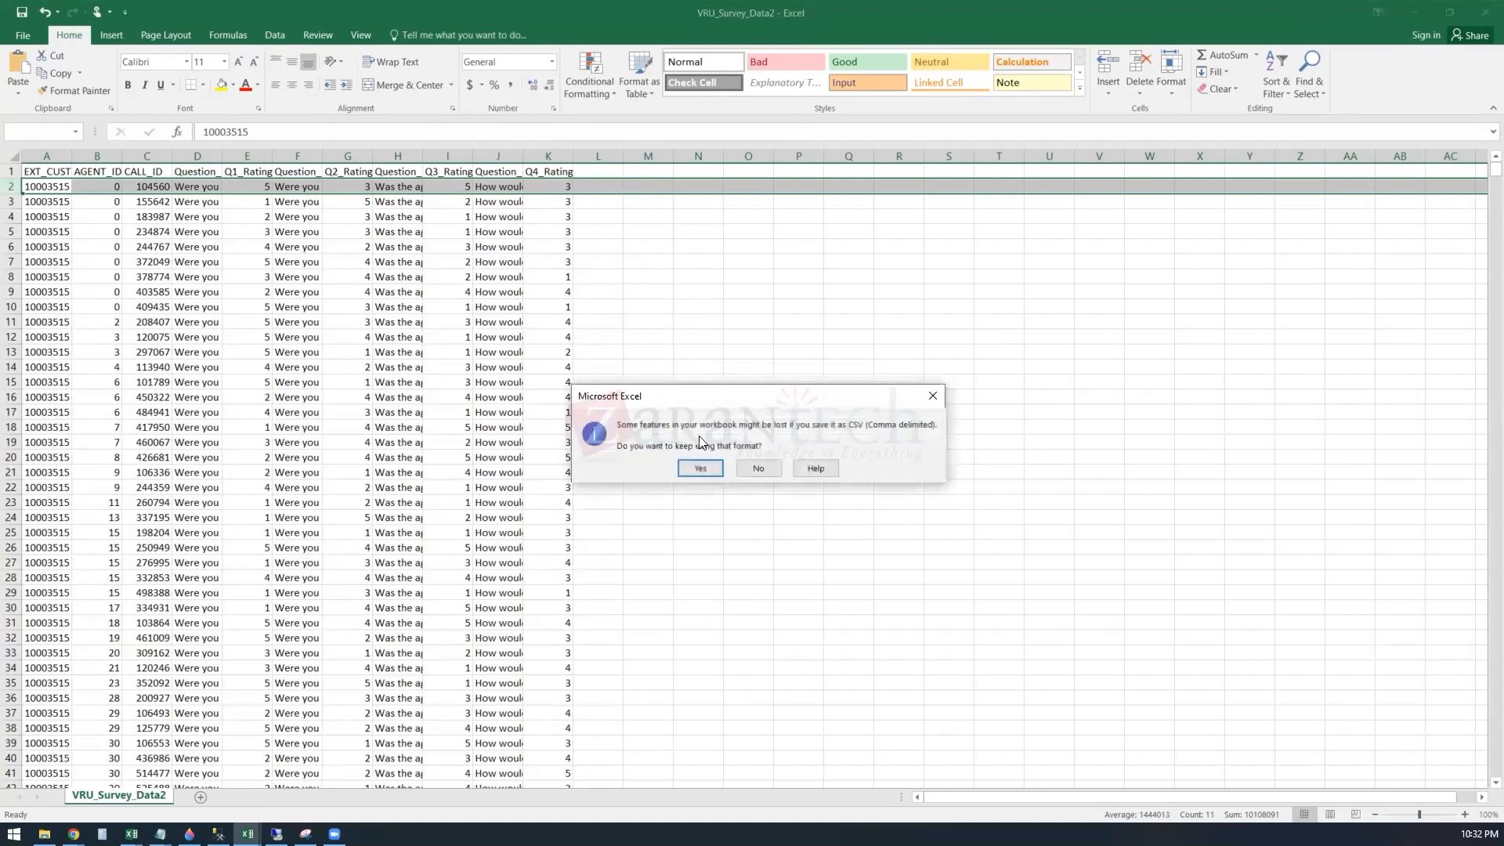
click(765, 468)
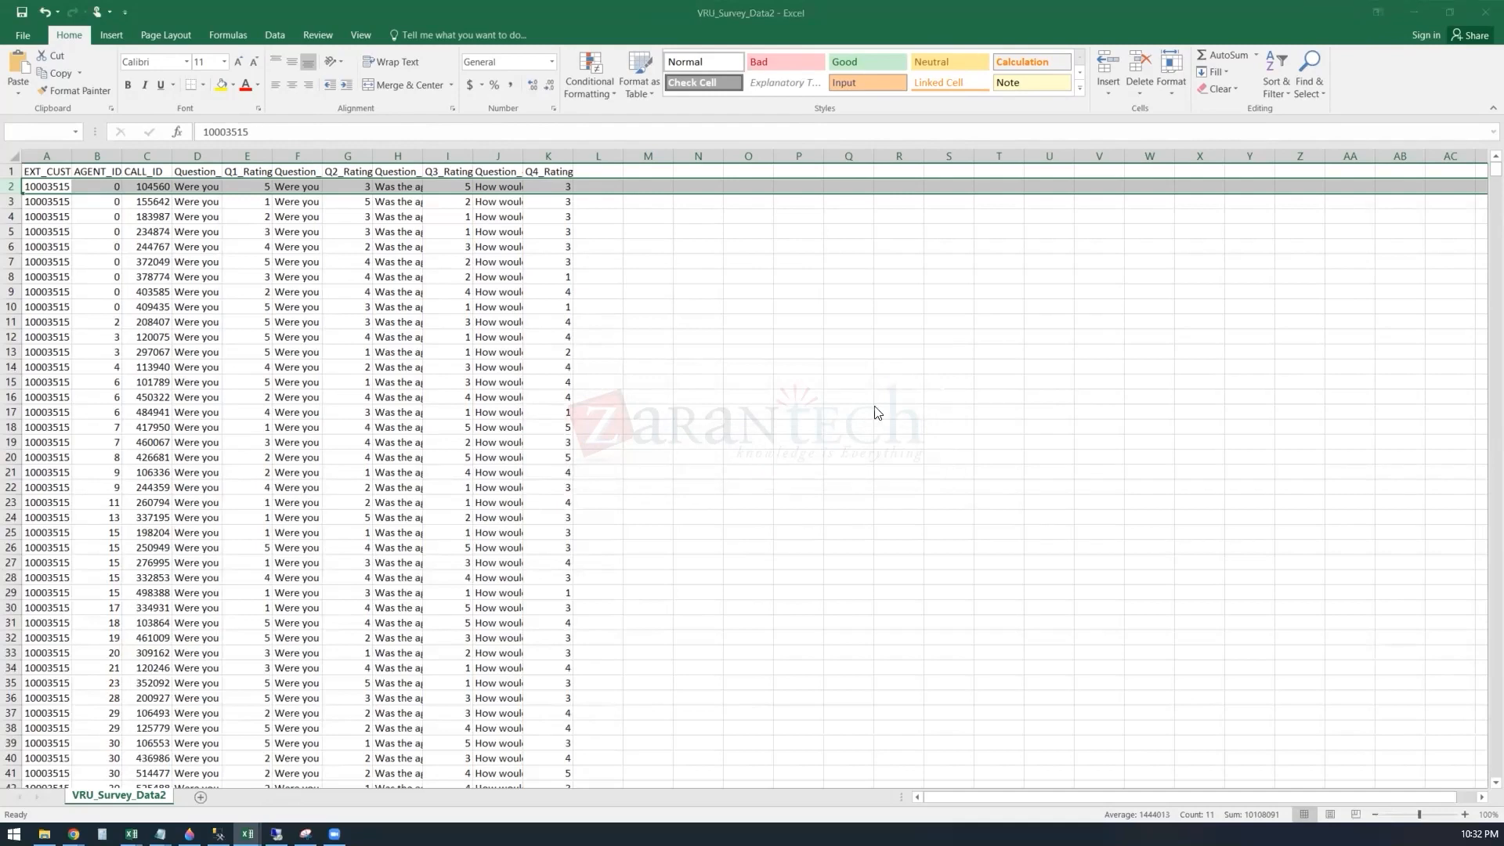
click(1095, 17)
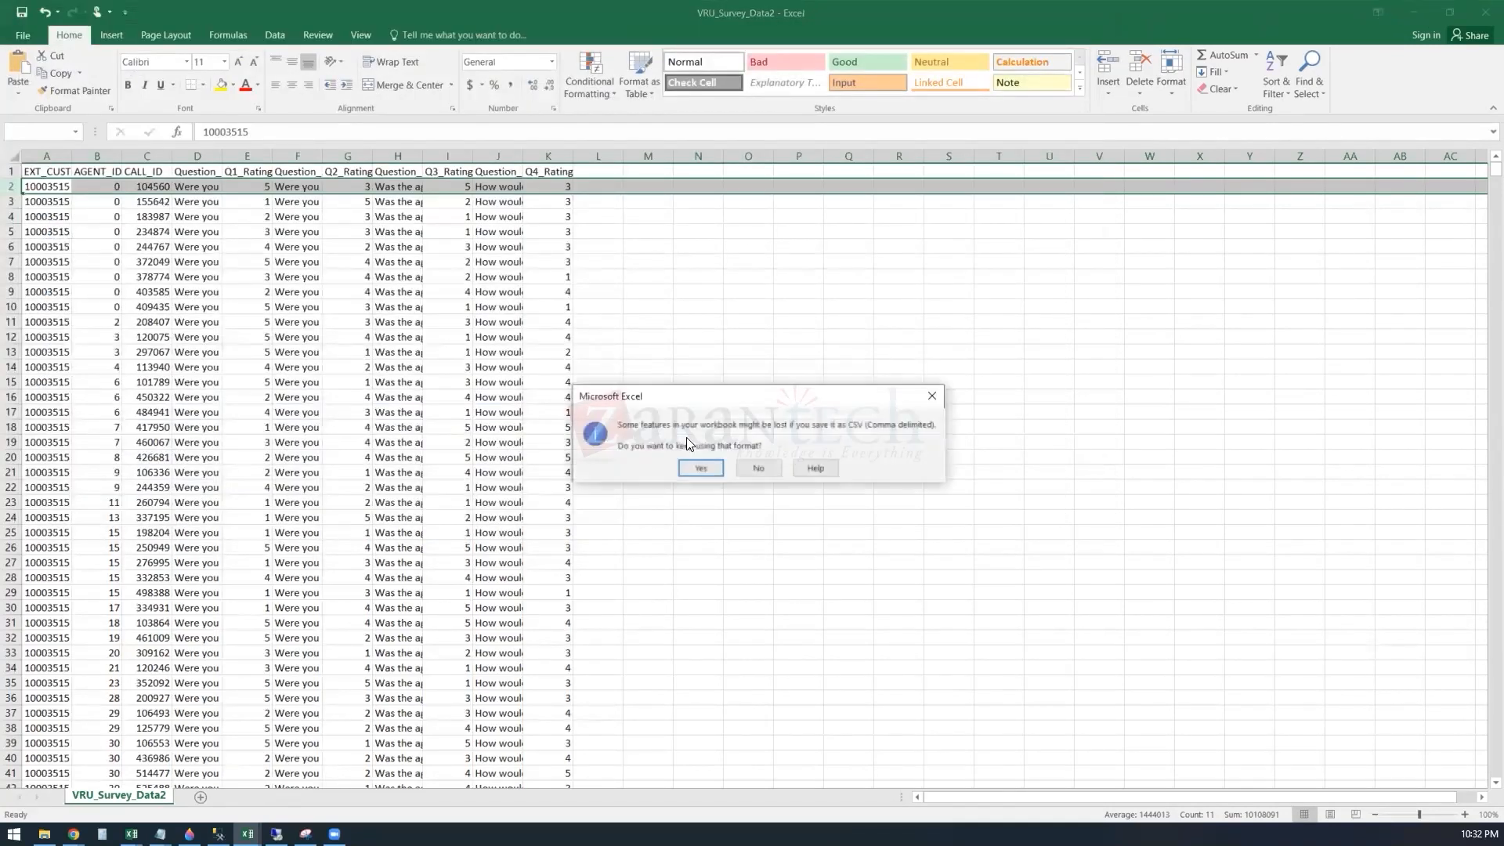
click(701, 469)
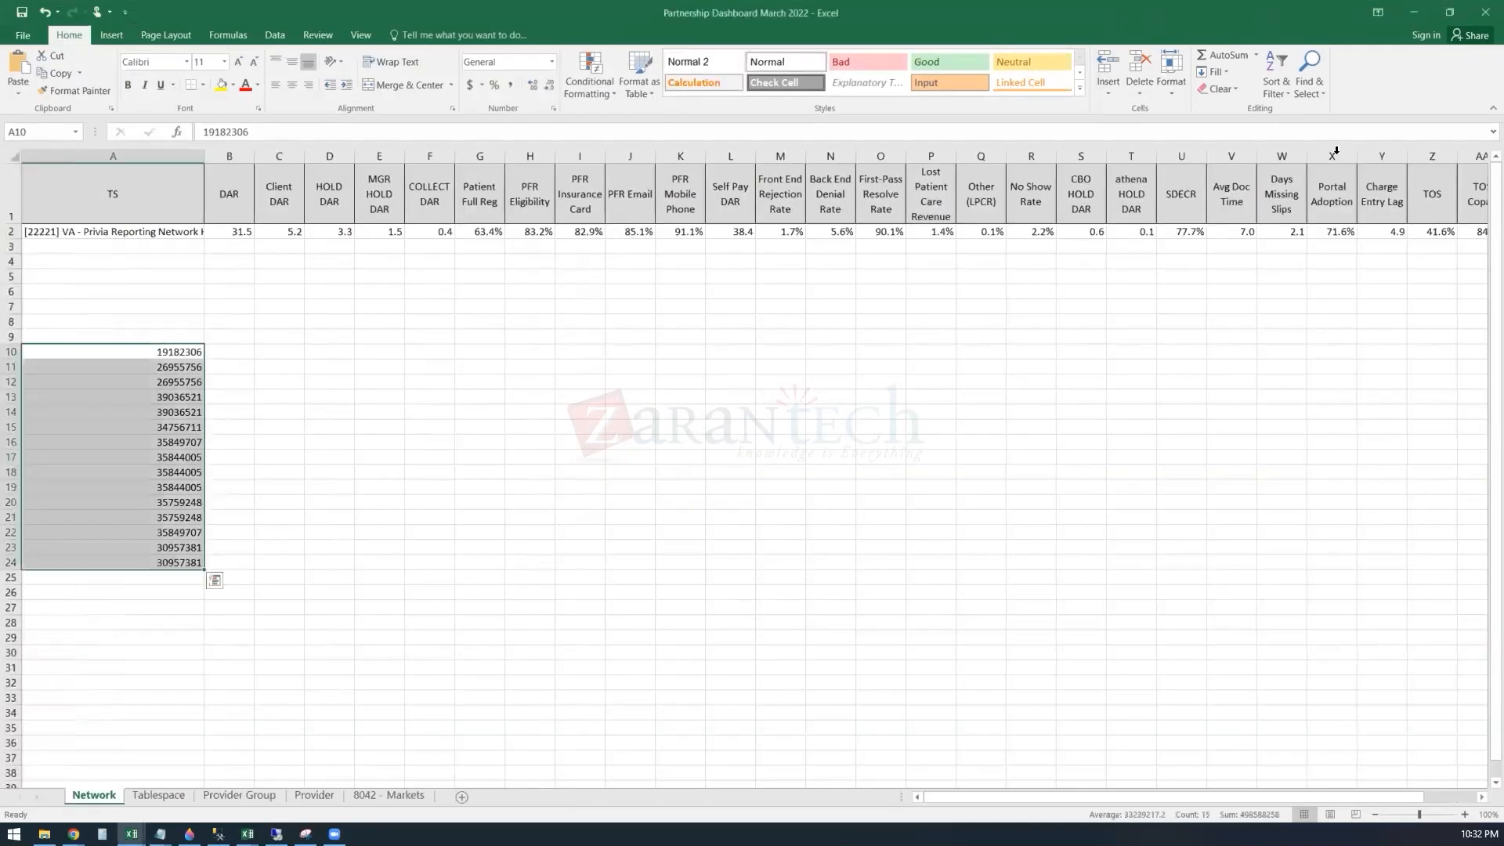
click(1419, 11)
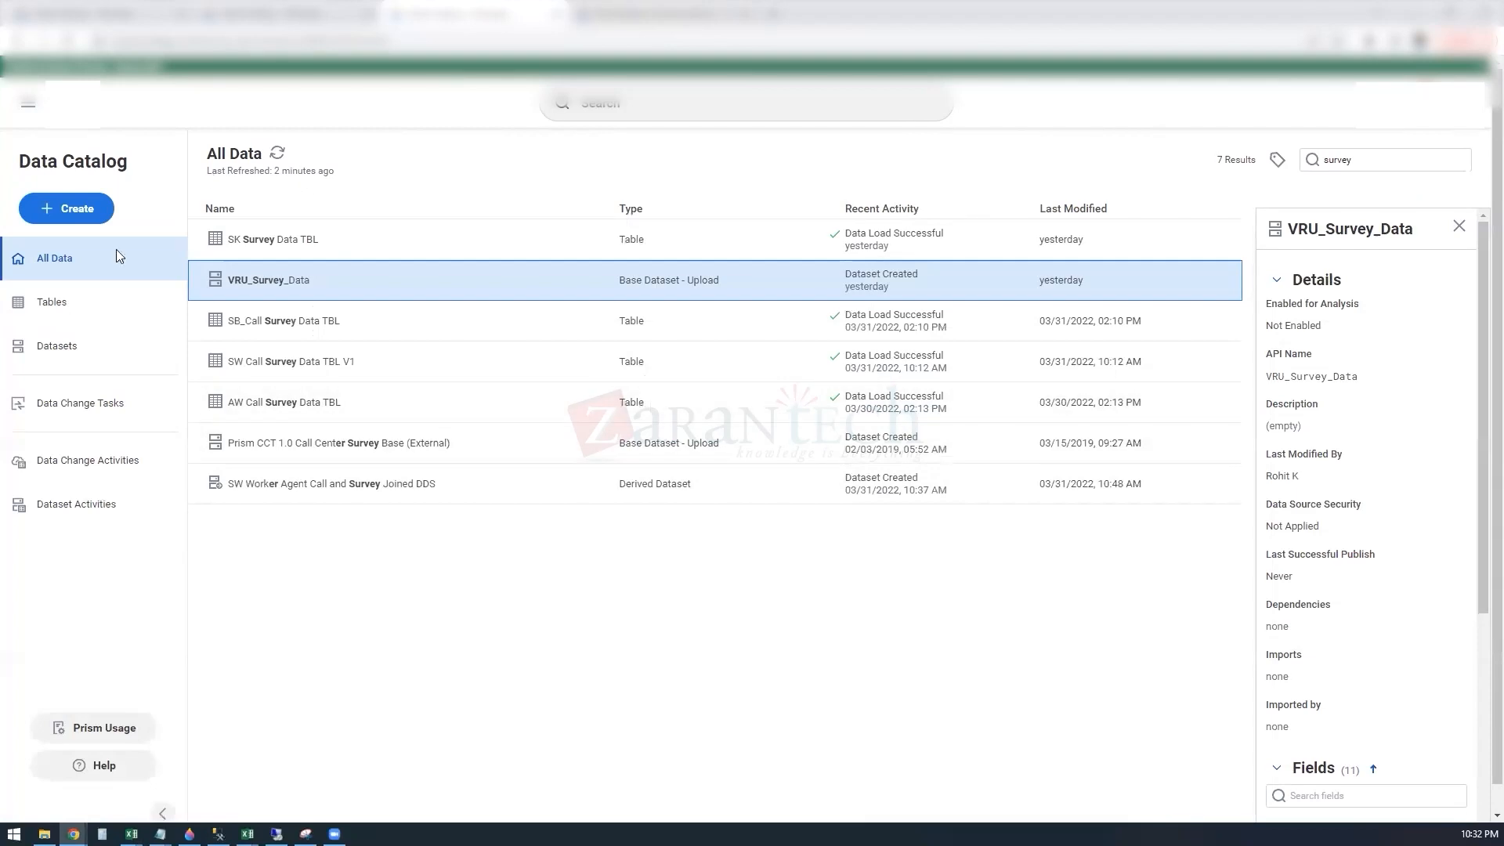
Step: Create a new table named SS Survey Data from the Data Catalog and tag it Demo
click(54, 307)
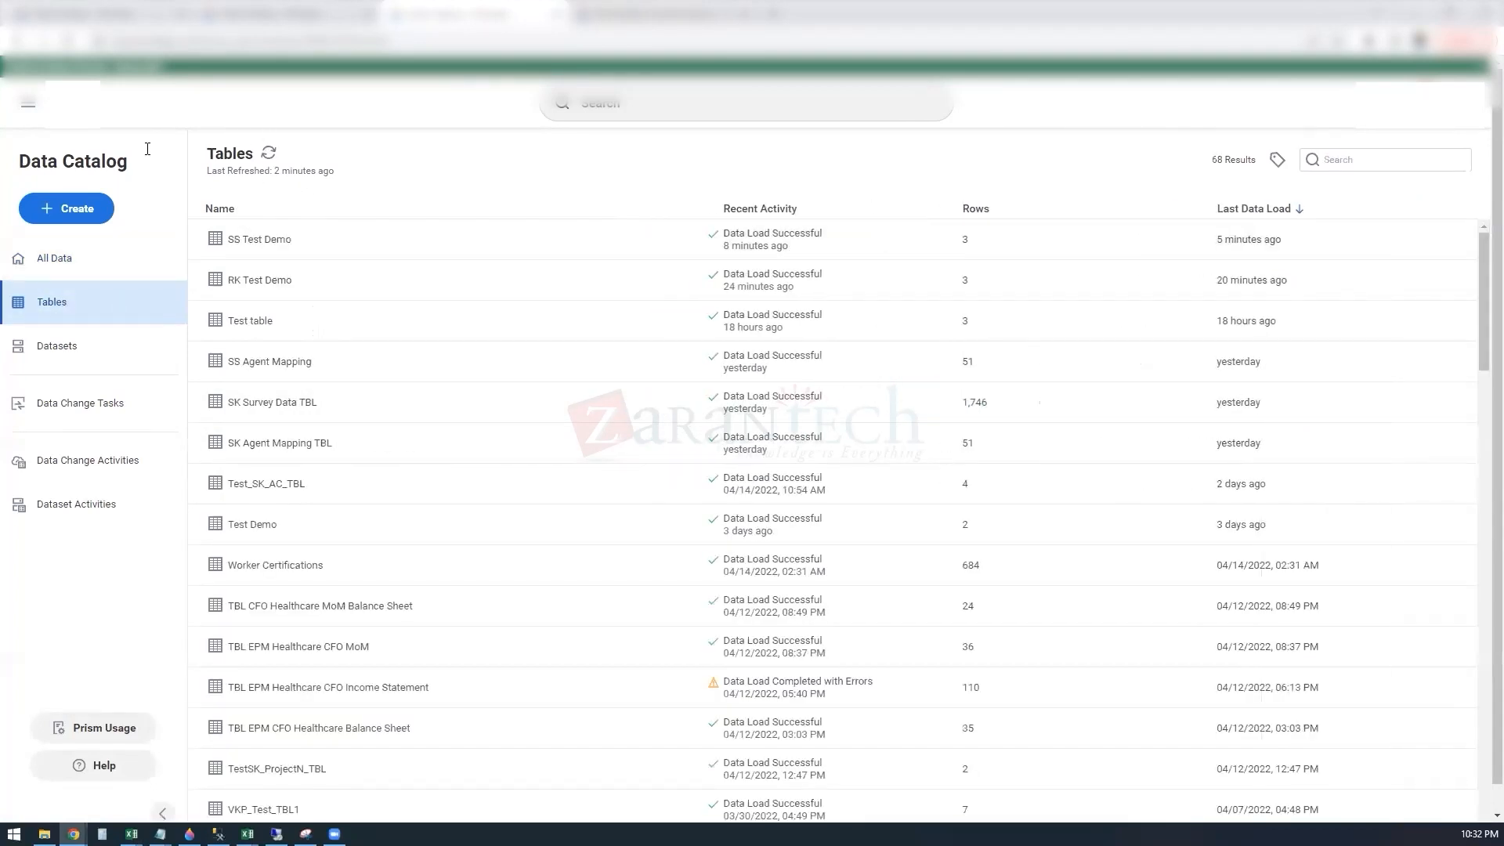
click(72, 208)
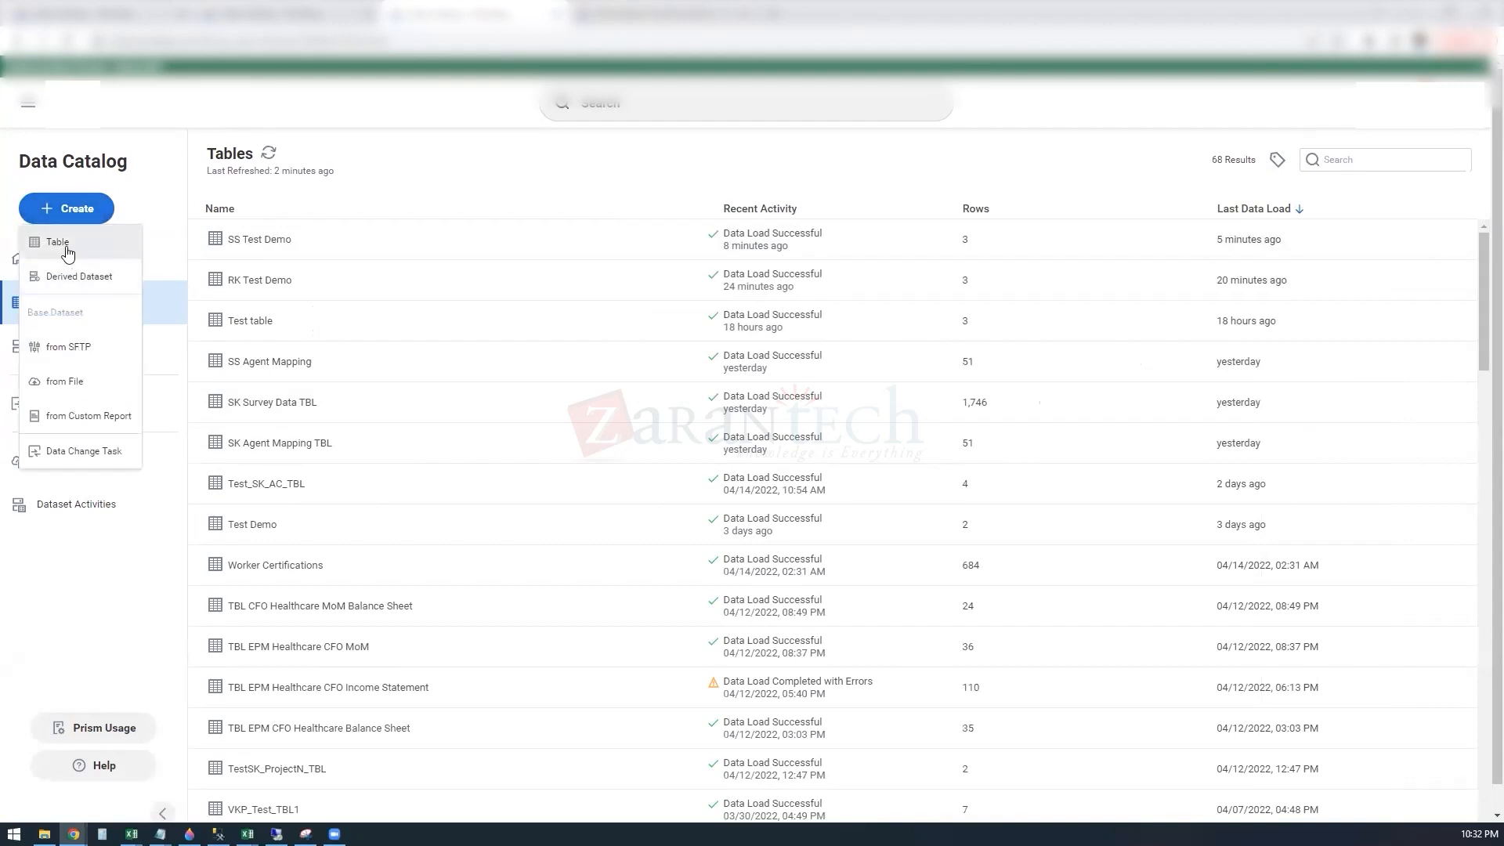
click(68, 251)
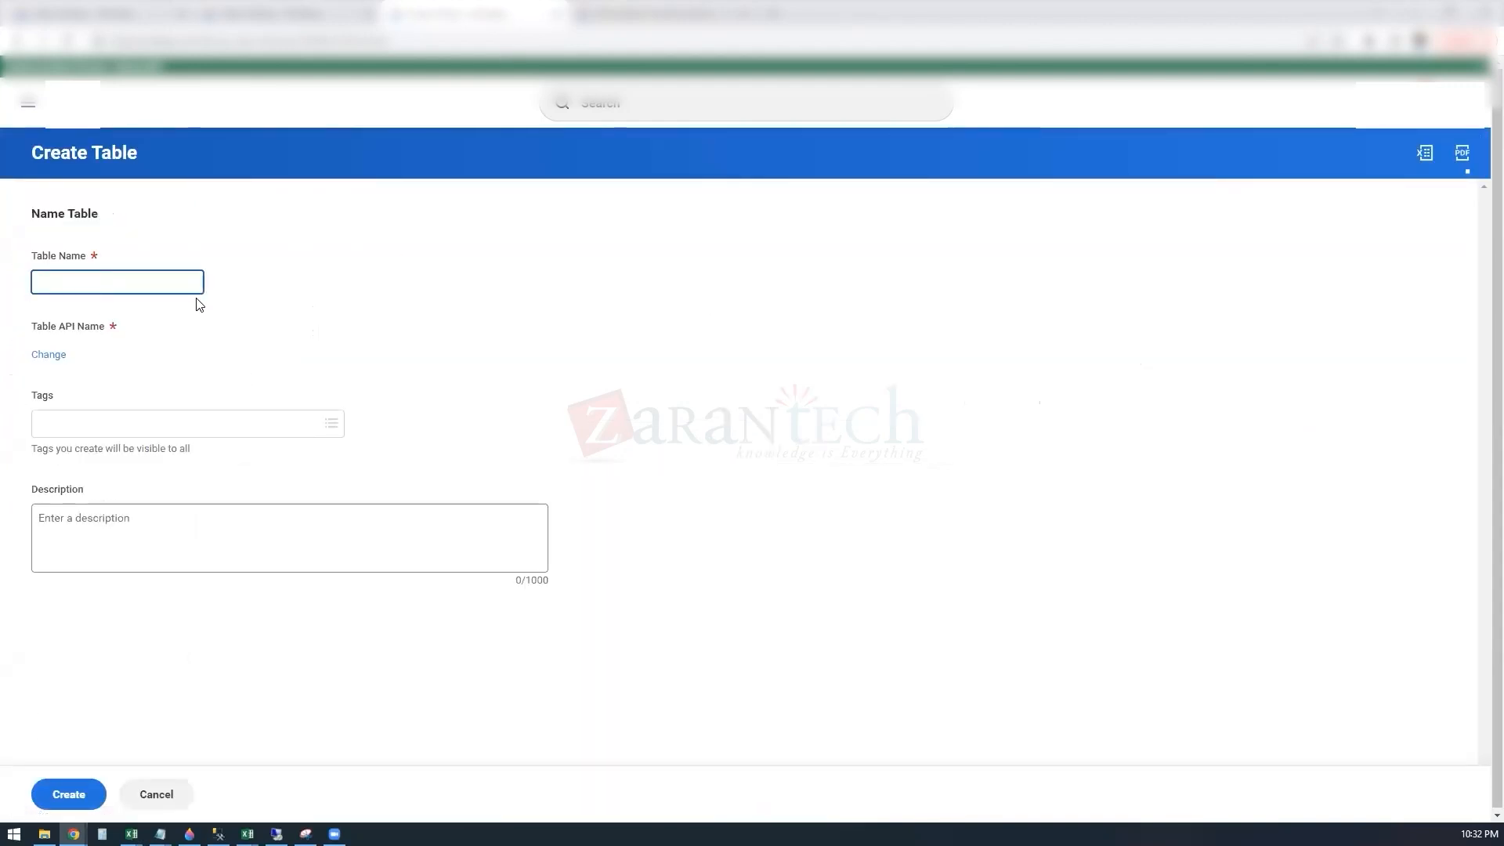
text(SS S)
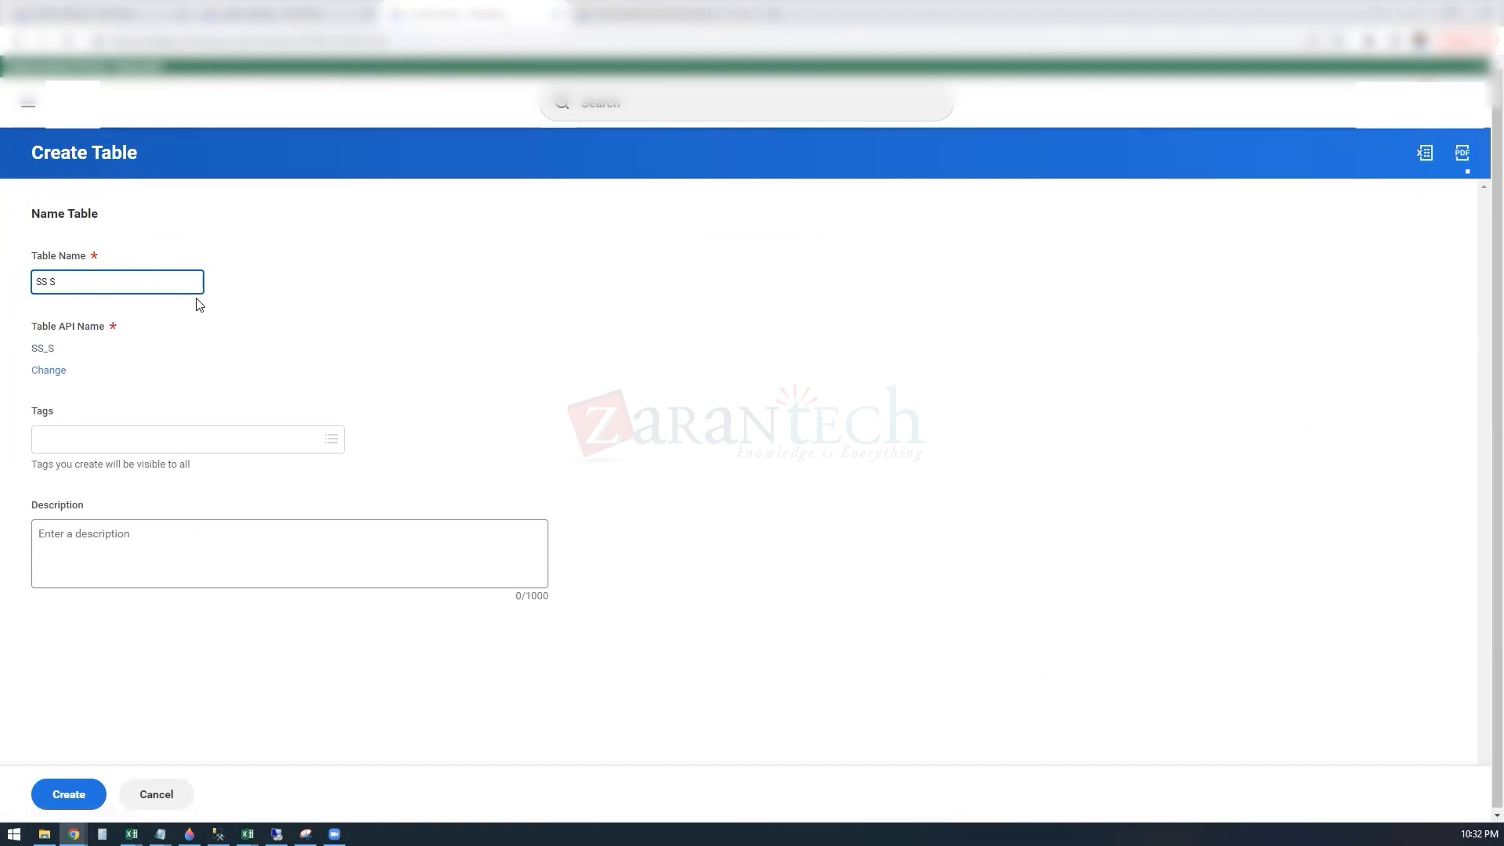
text(urvey Data)
click(73, 437)
click(73, 313)
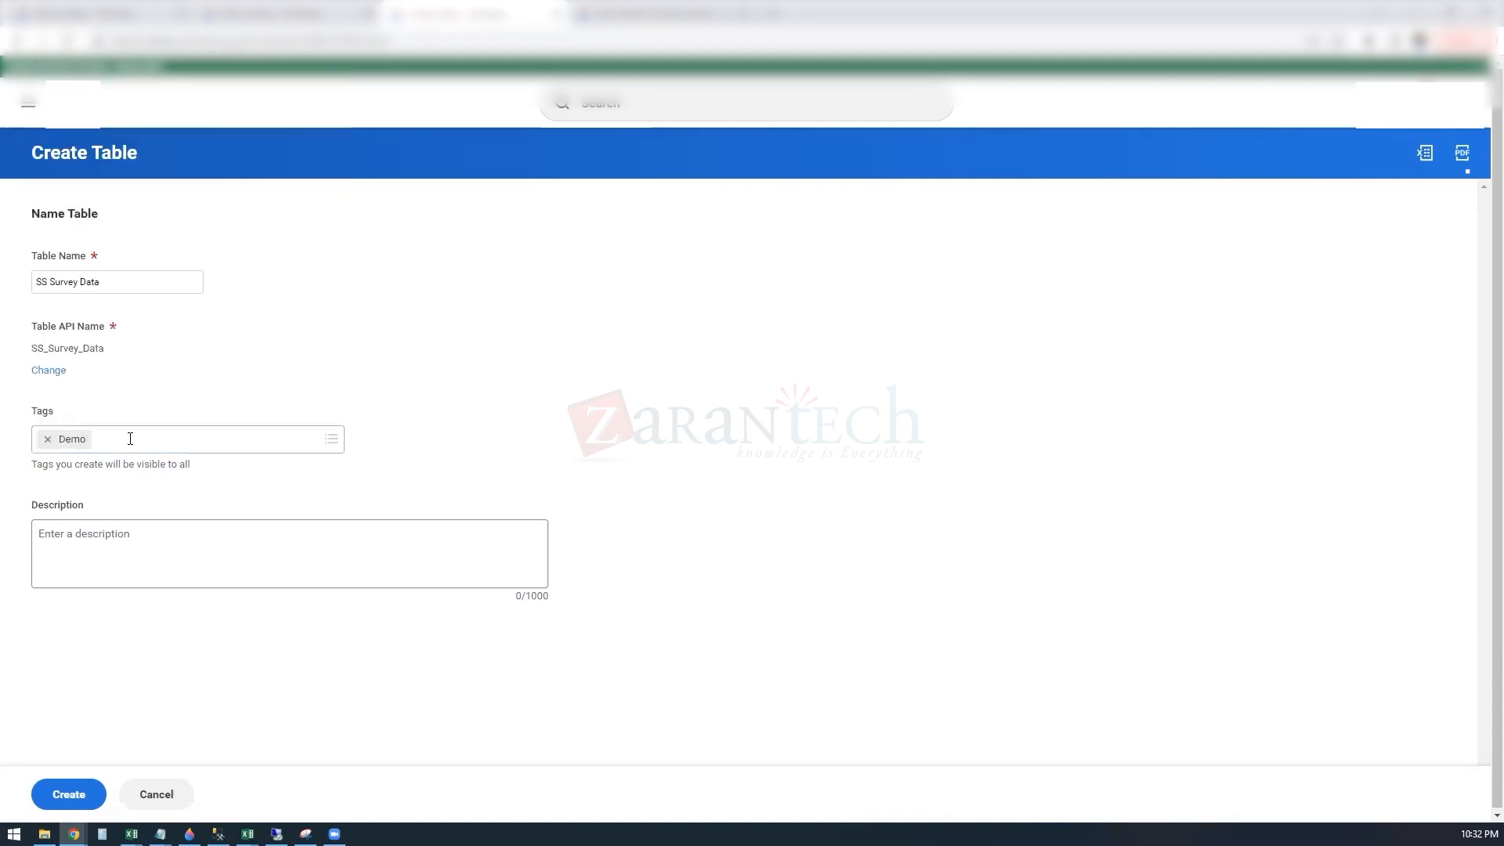
click(69, 794)
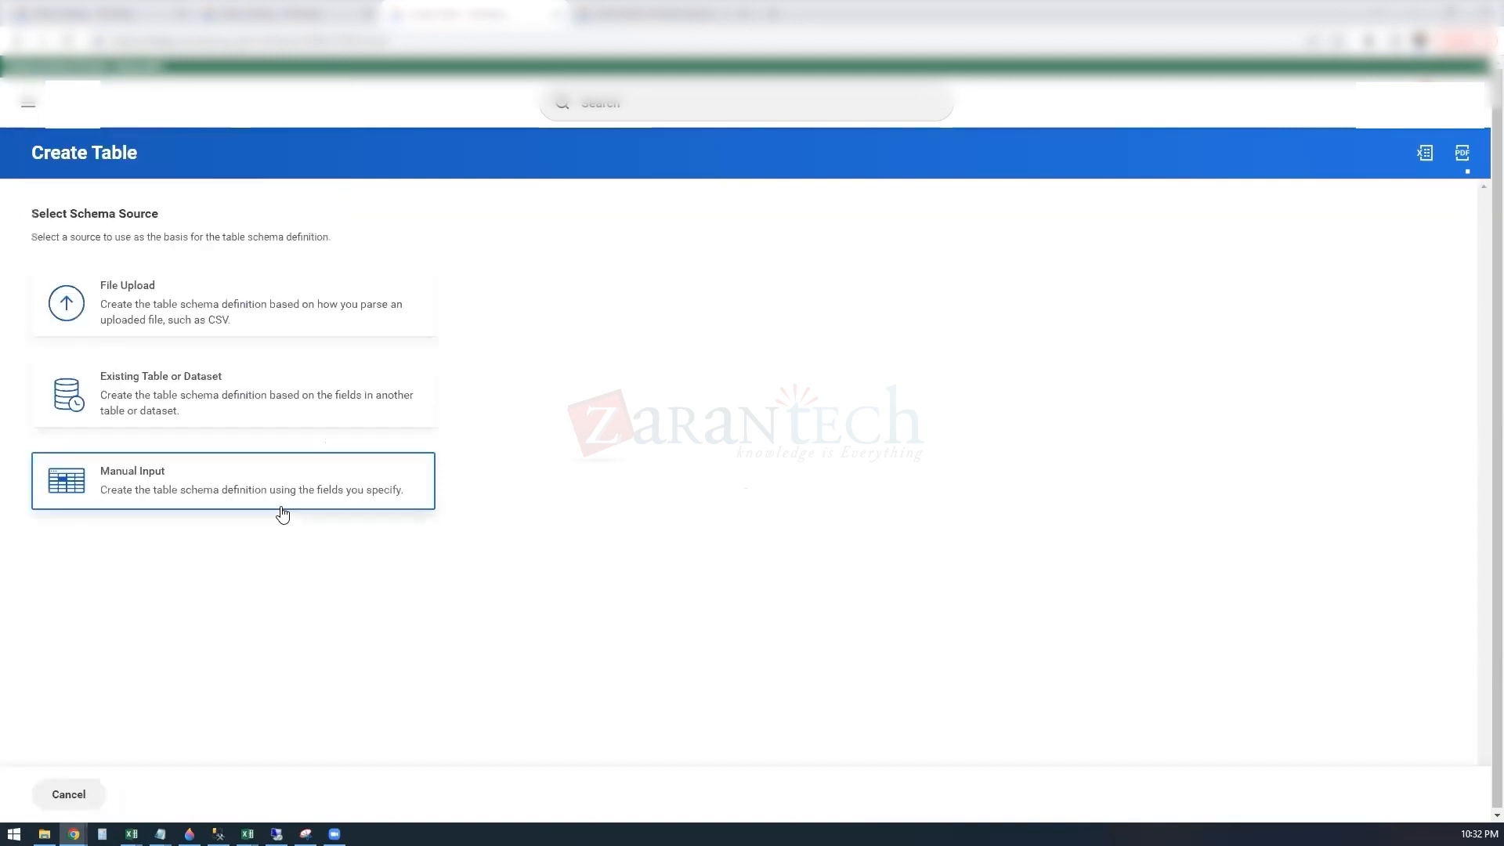
Step: Base the table schema on a file upload and select VRU_Survey_Data2 from the workday folder on the C: drive
click(104, 289)
click(769, 308)
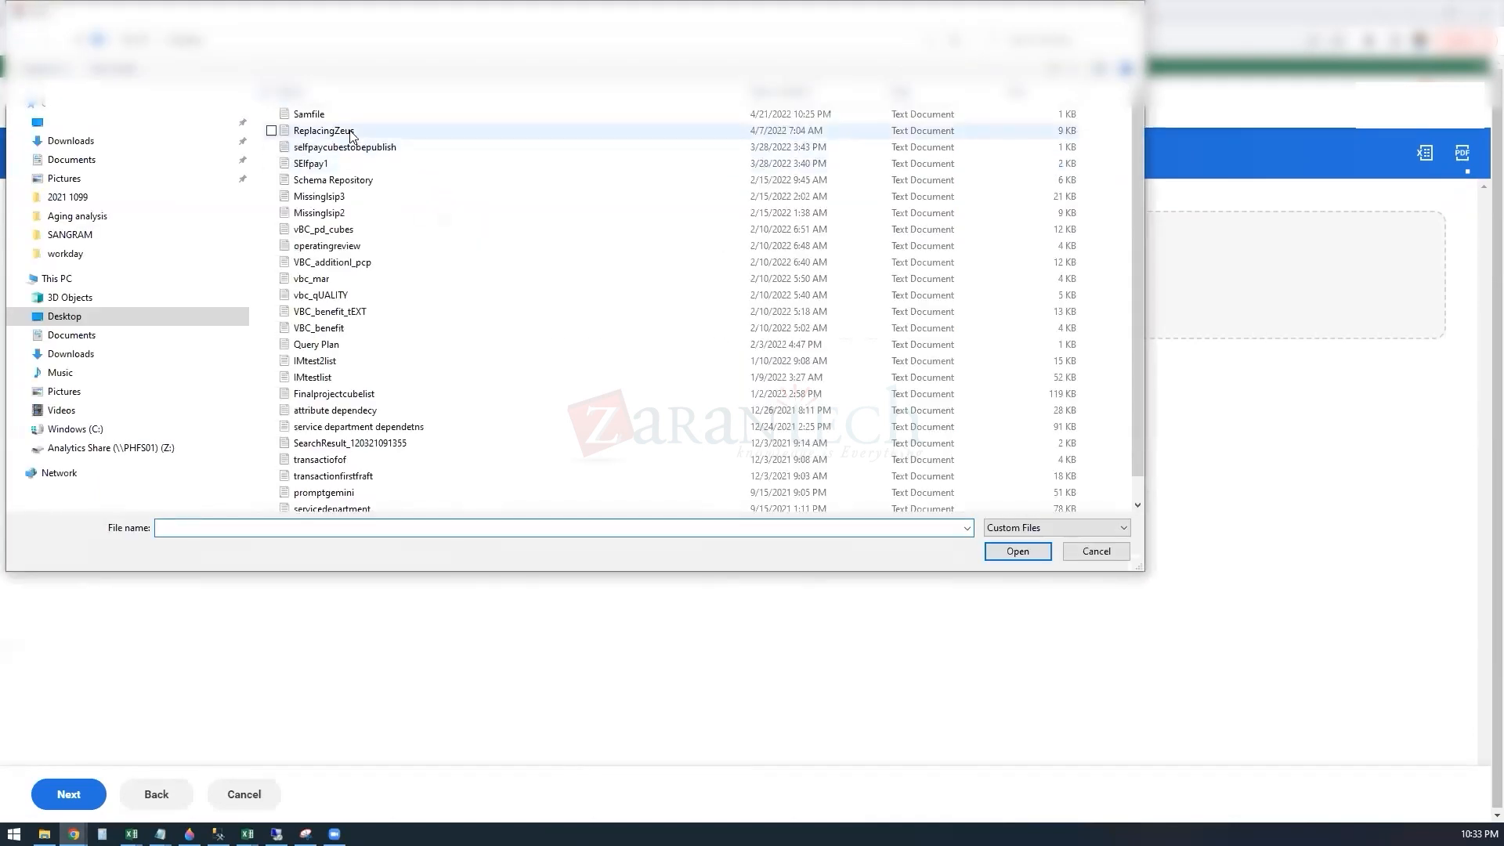
click(82, 429)
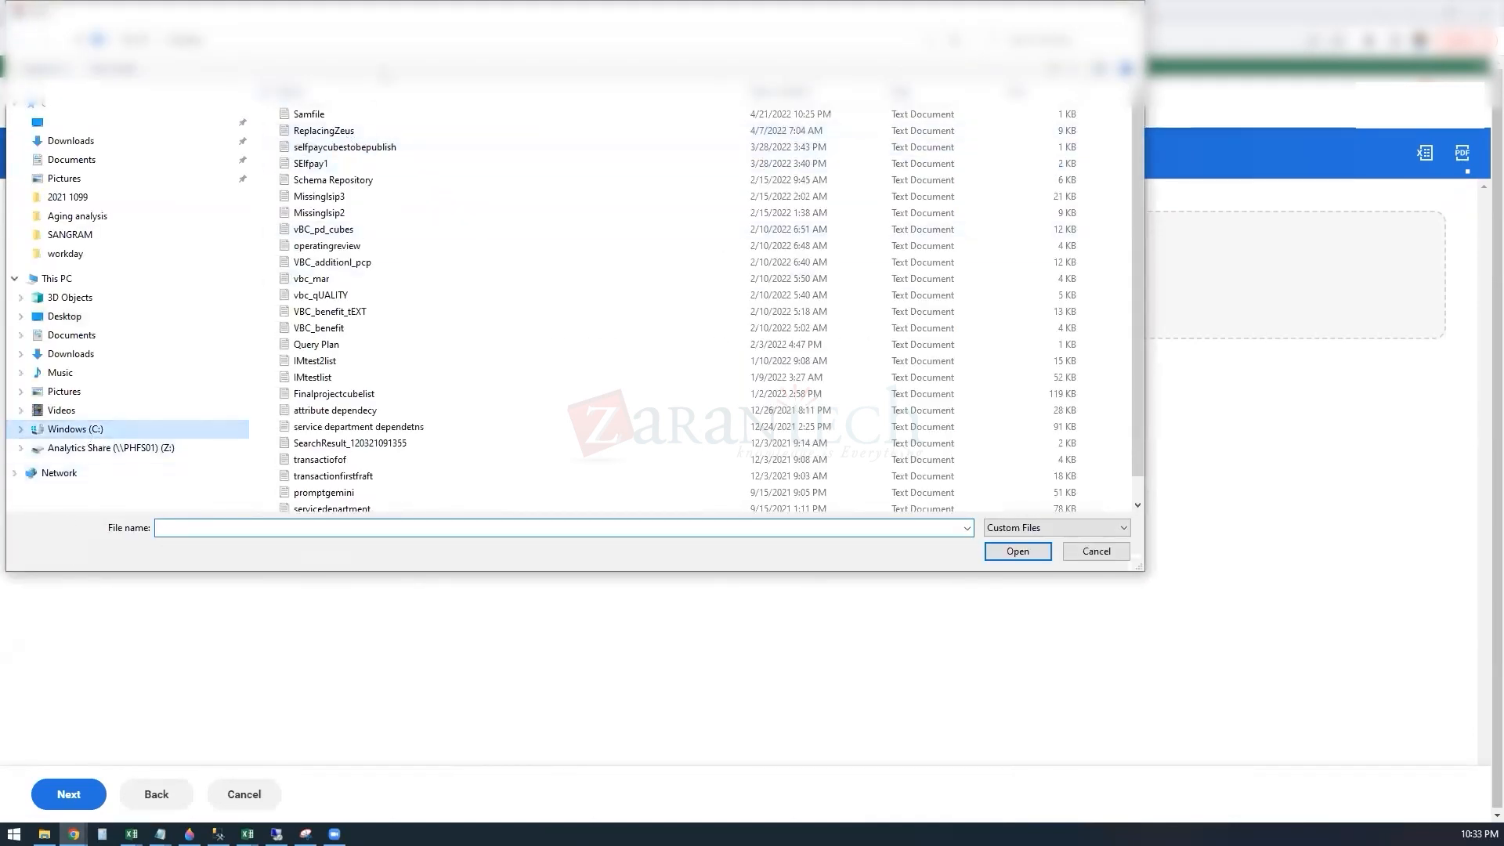
double_click(329, 280)
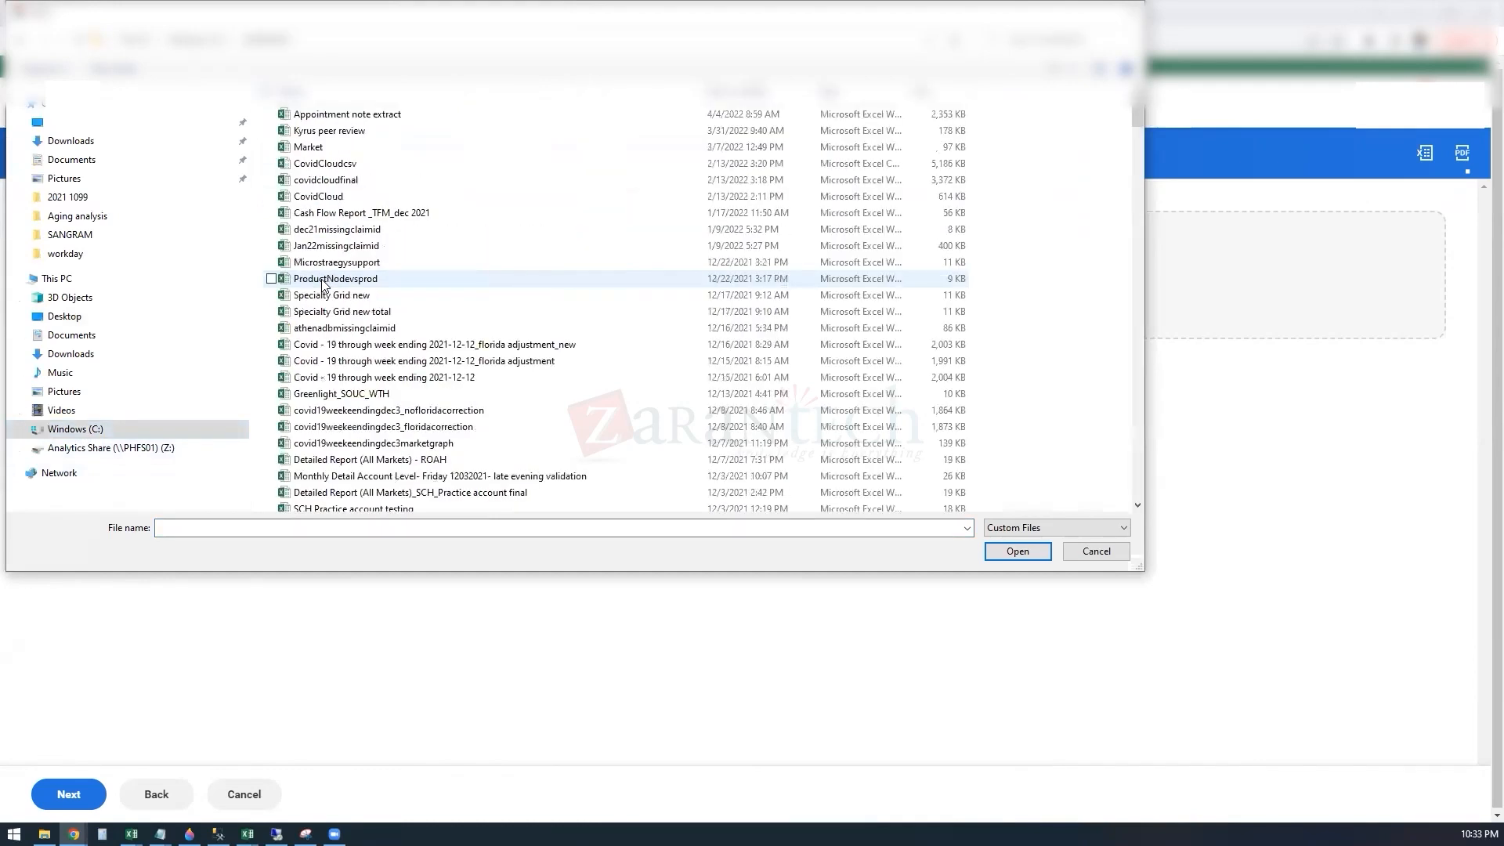
key(w)
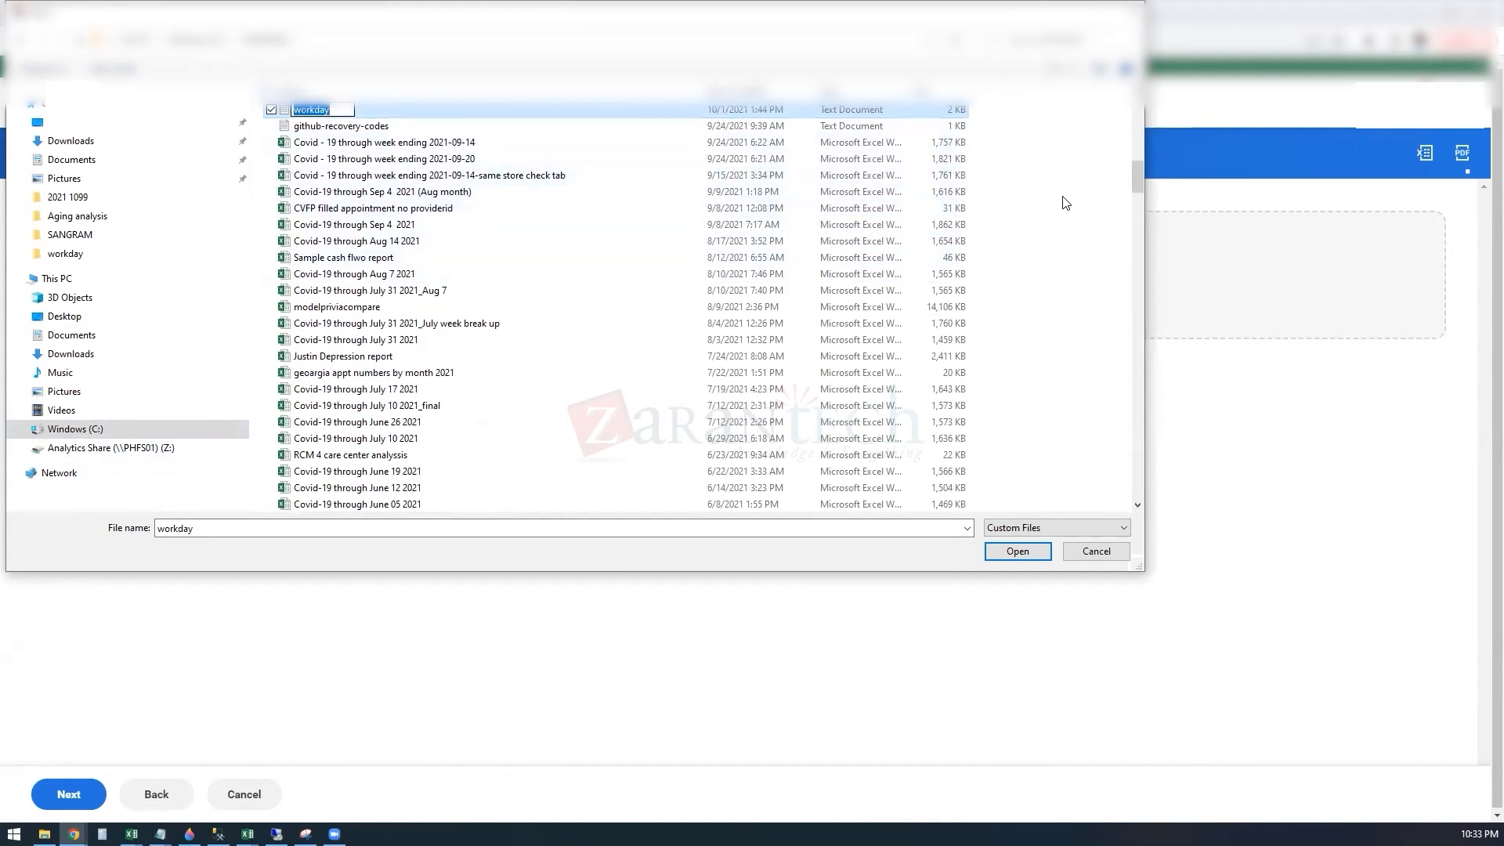
drag(1137, 192, 1084, 436)
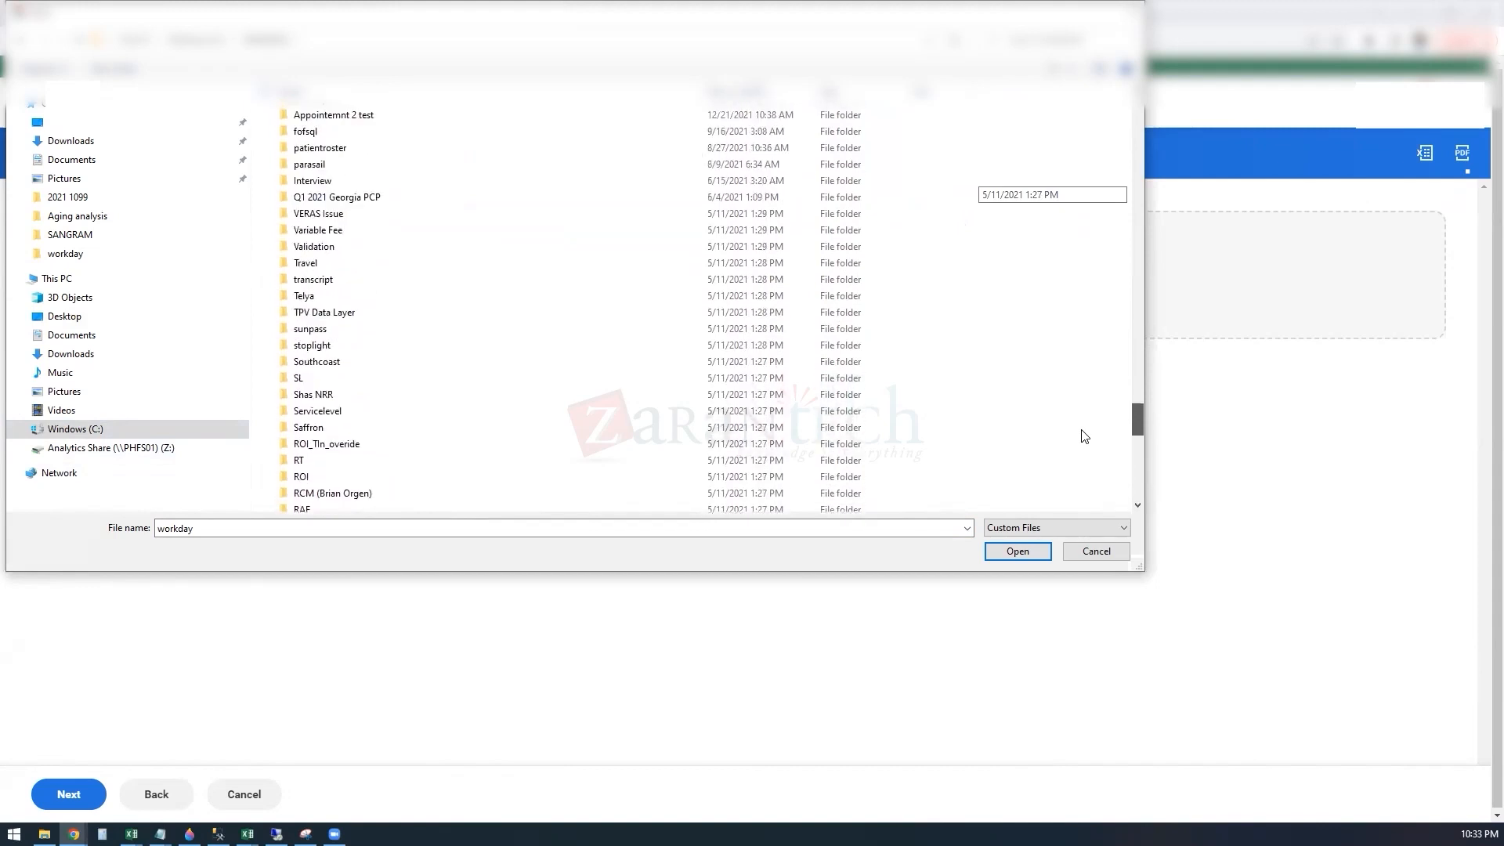
drag(1084, 436, 1081, 413)
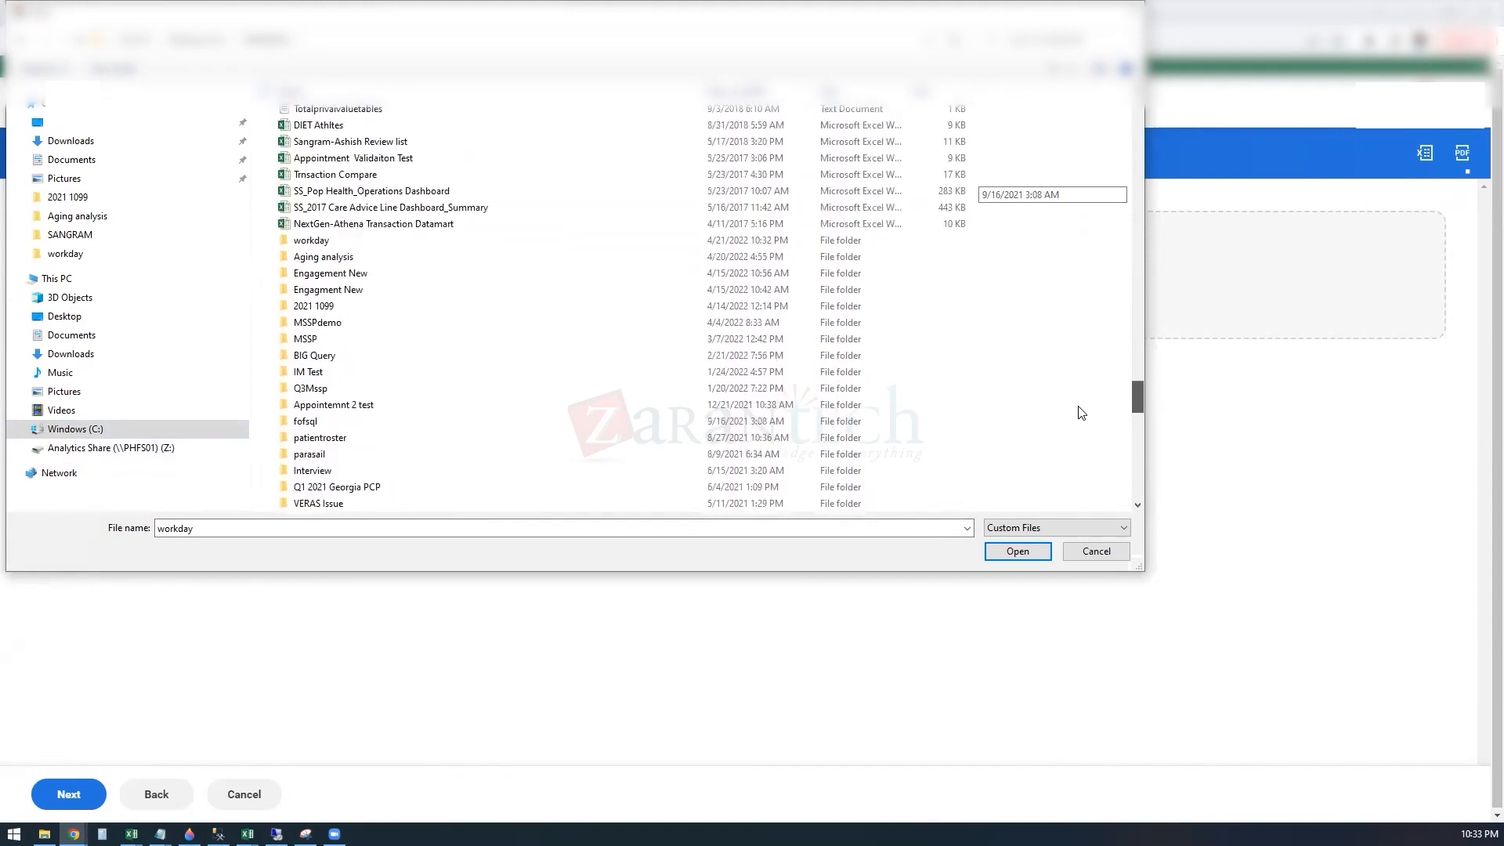
double_click(329, 242)
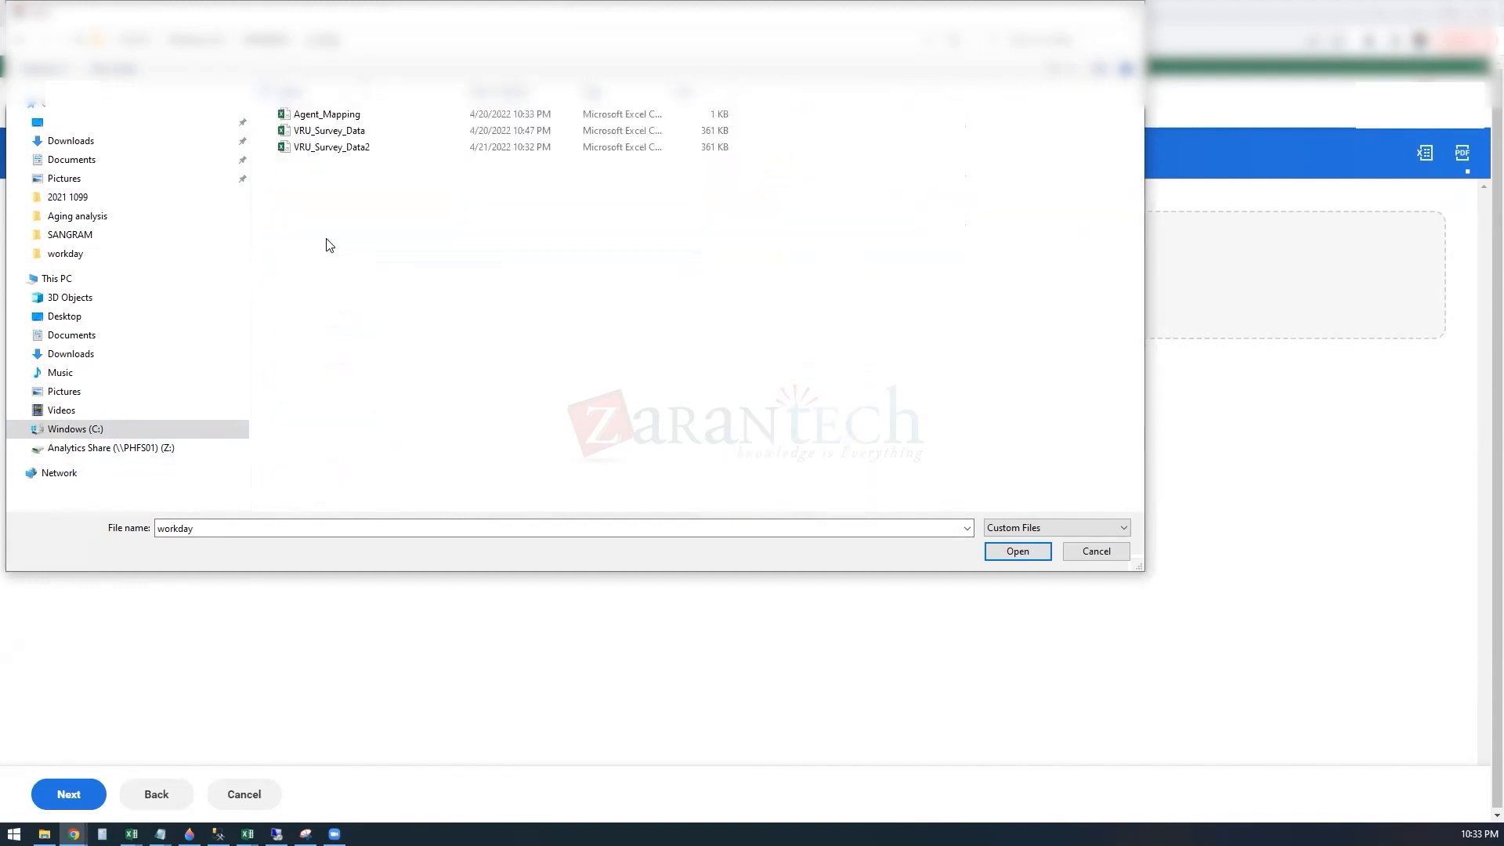
click(329, 147)
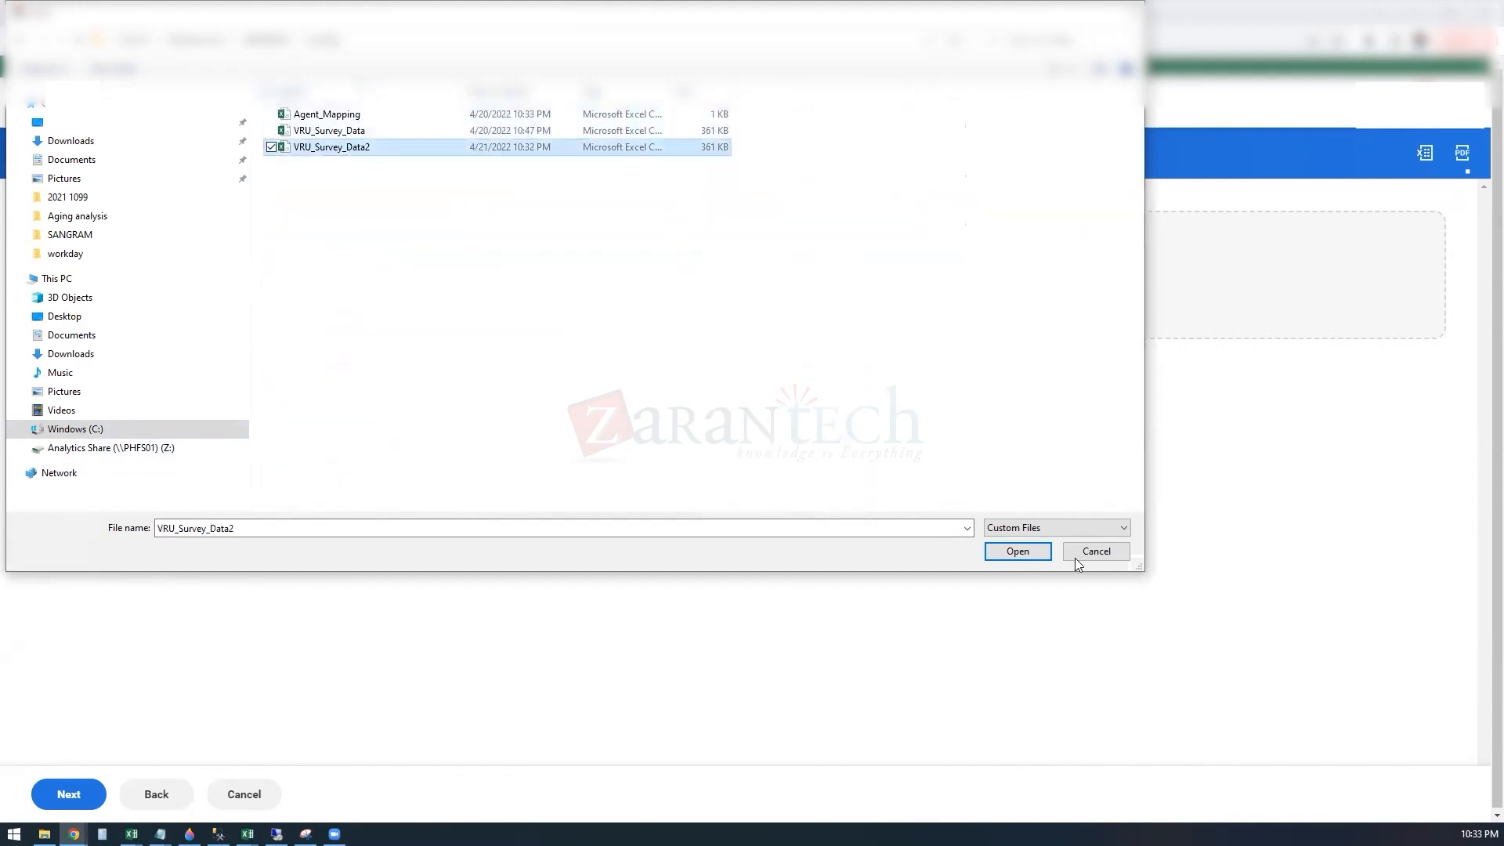
click(1016, 552)
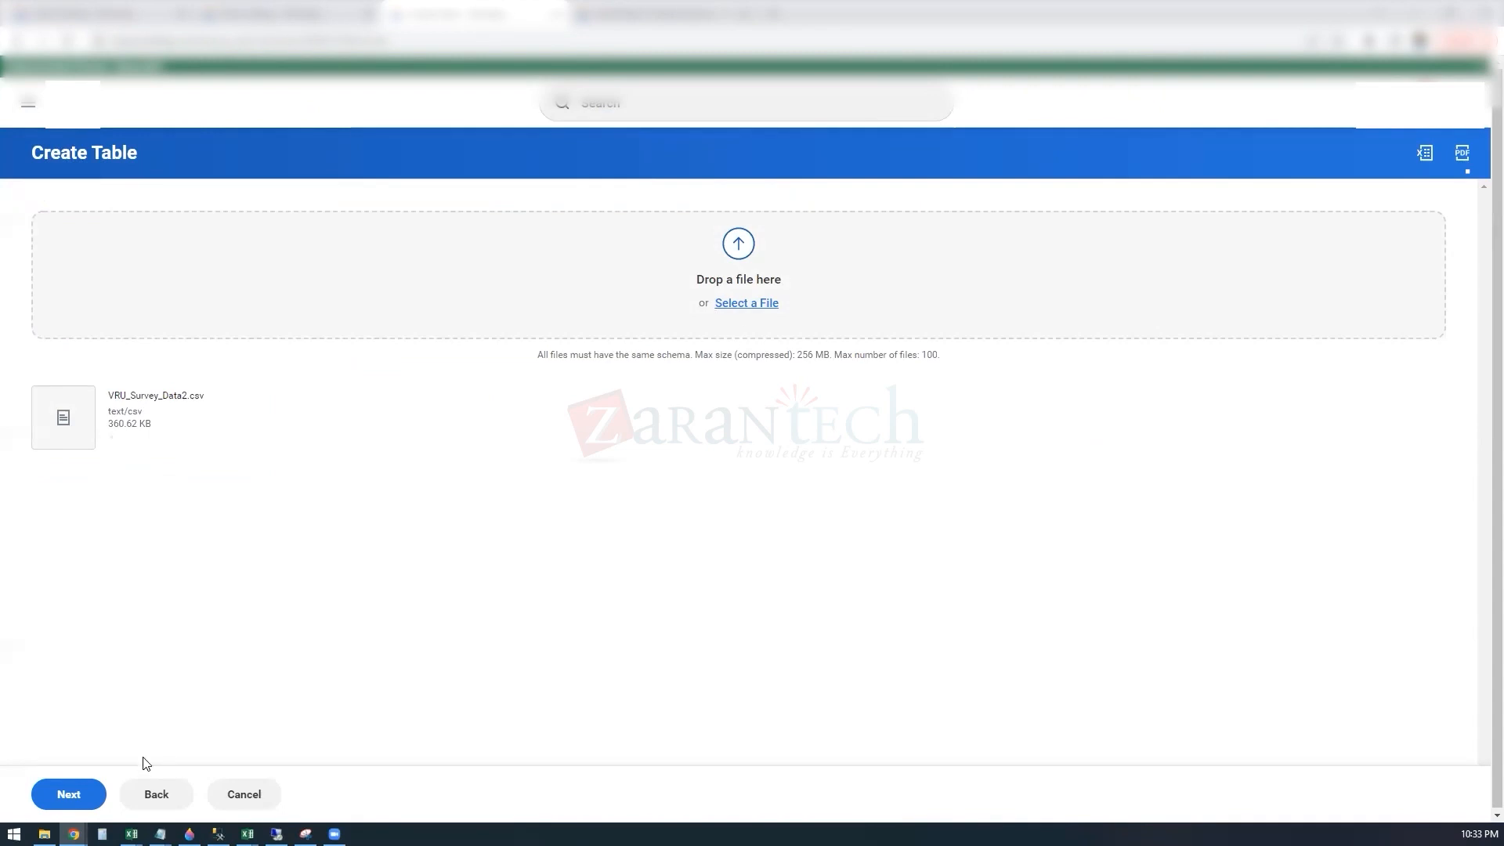
Step: Accept the comma-delimited parsing with field names from the first row and continue to the schema editor
click(69, 794)
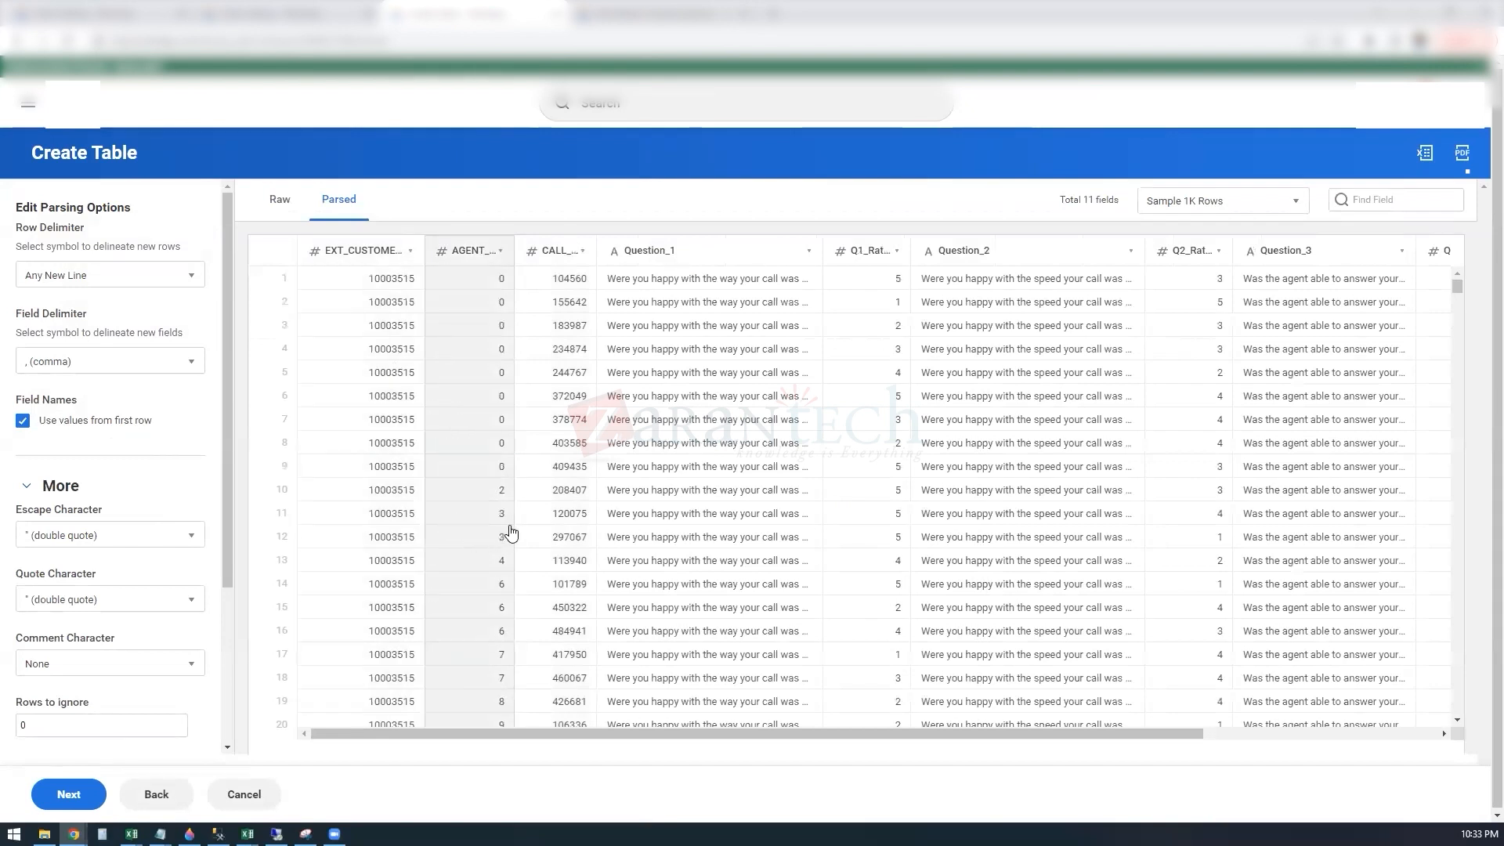
click(388, 252)
click(82, 797)
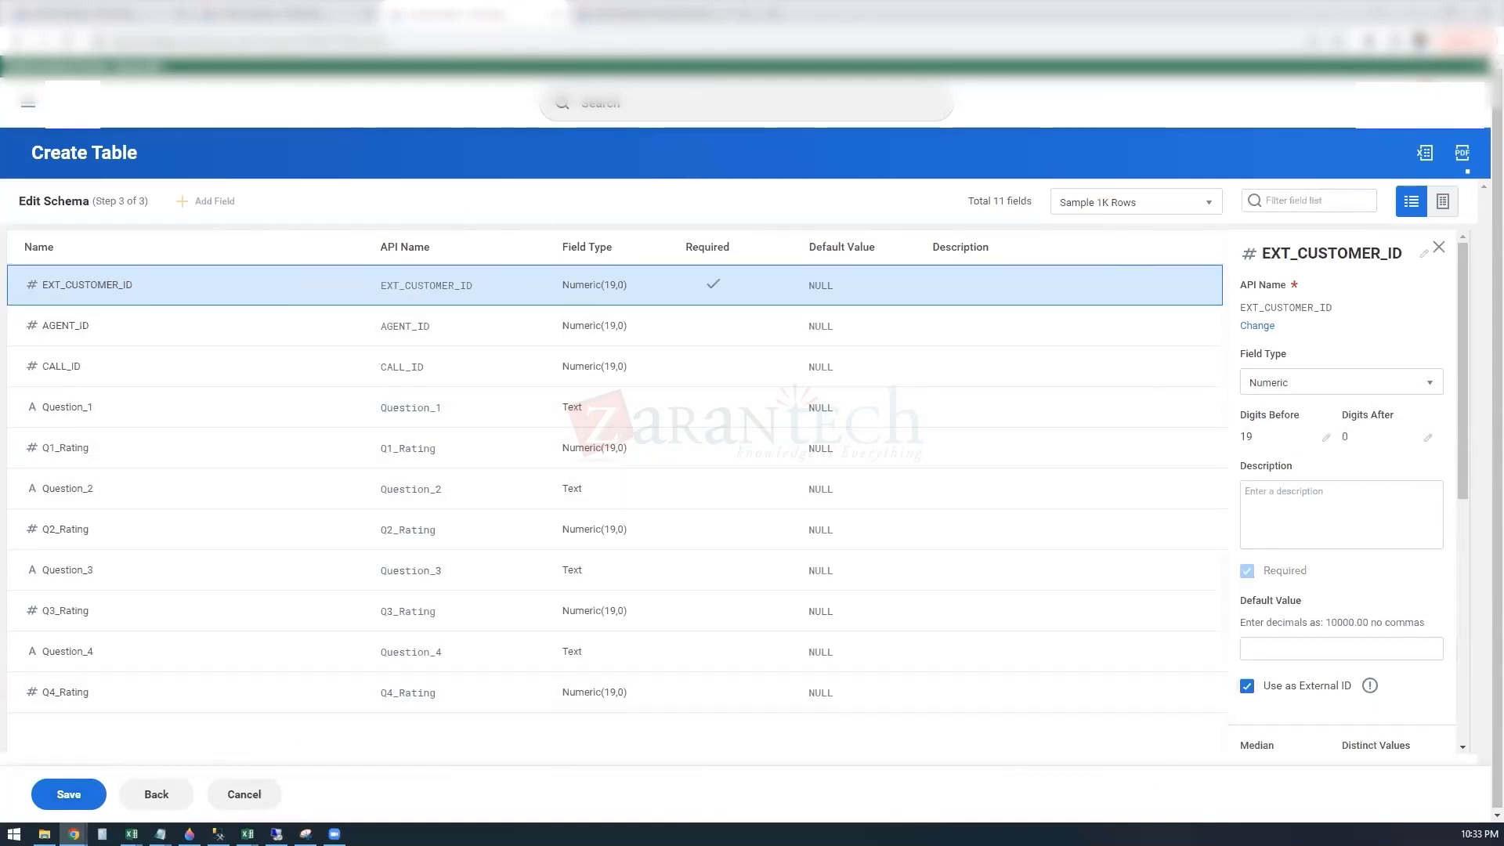
Step: Mark CALL_ID as an external ID alongside EXT_CUSTOMER_ID in the schema and save the table
click(81, 374)
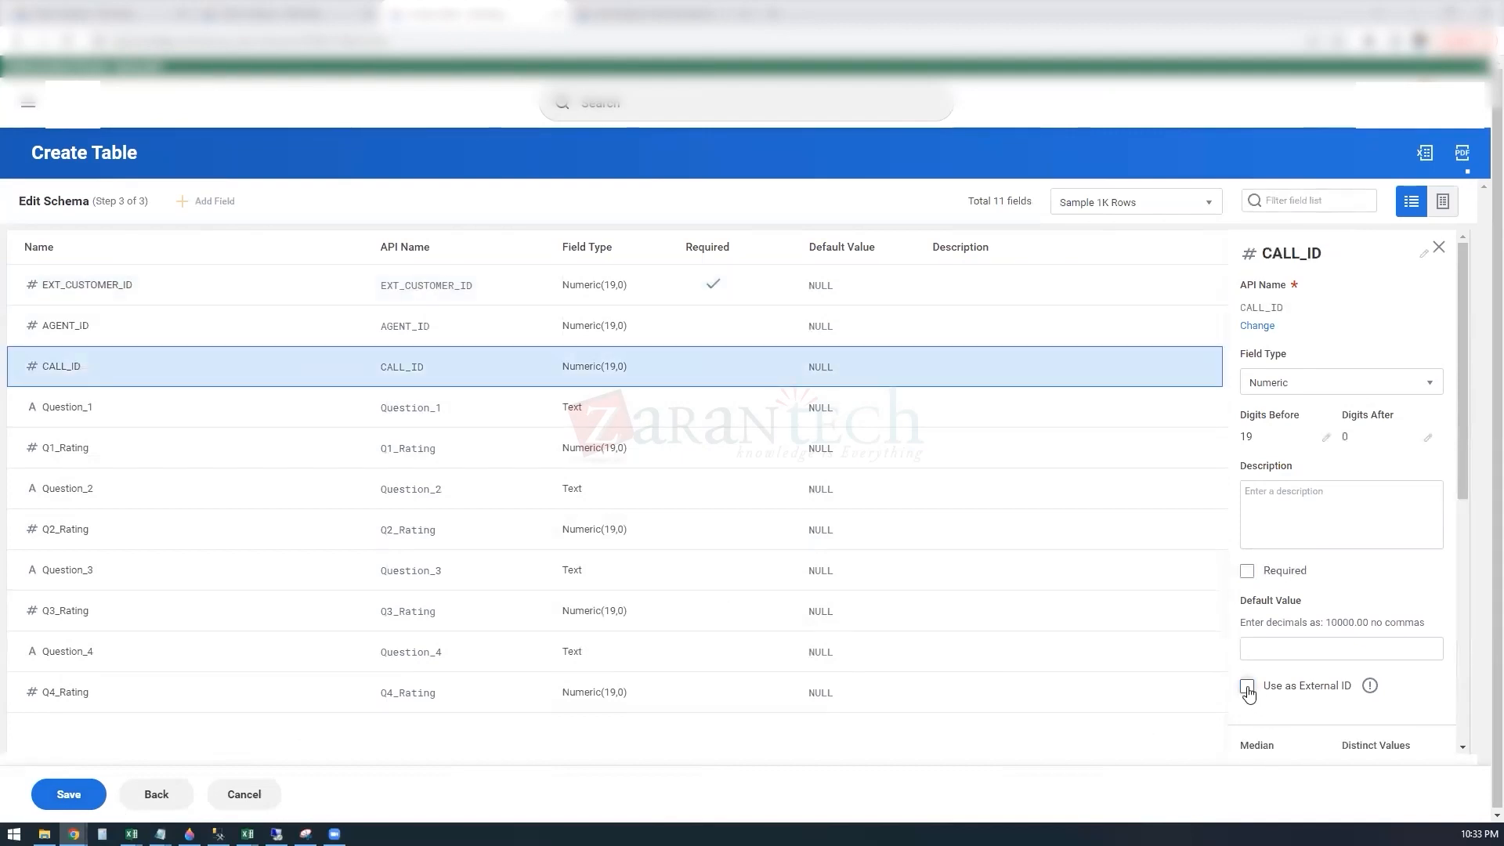
click(97, 280)
click(1246, 686)
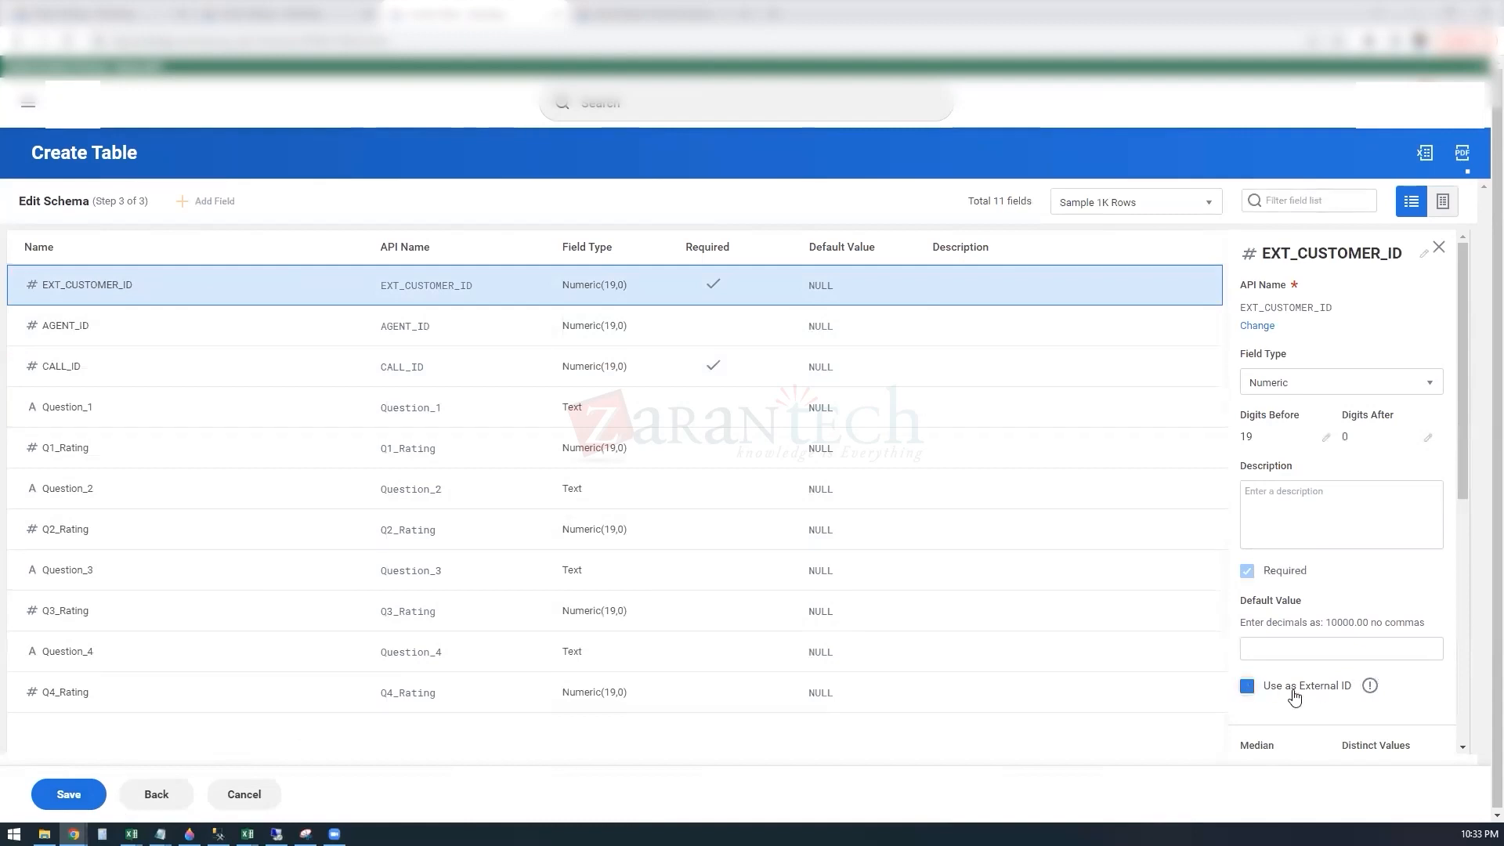
click(155, 370)
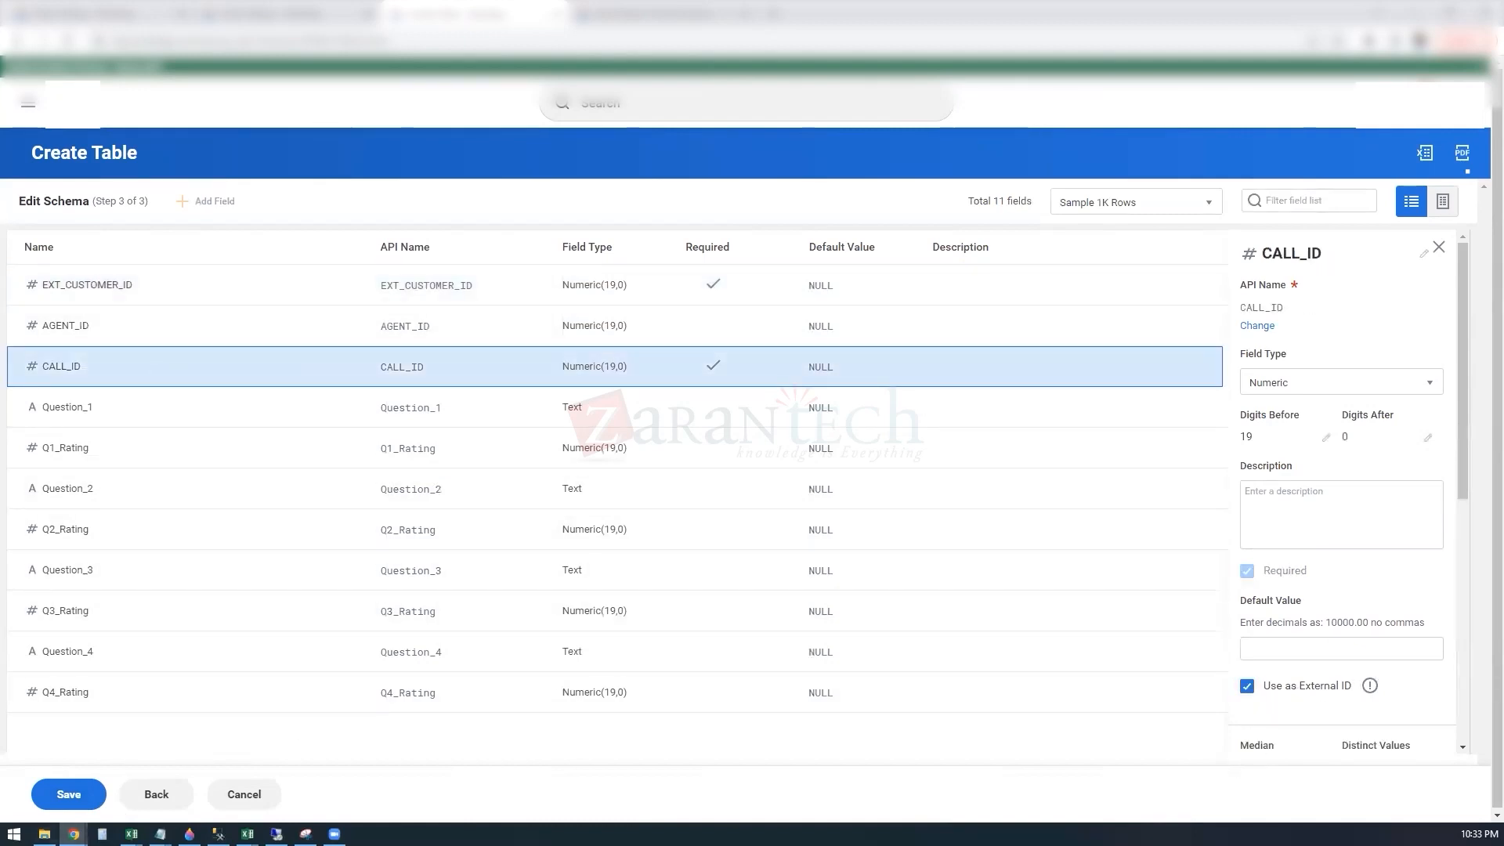
click(76, 798)
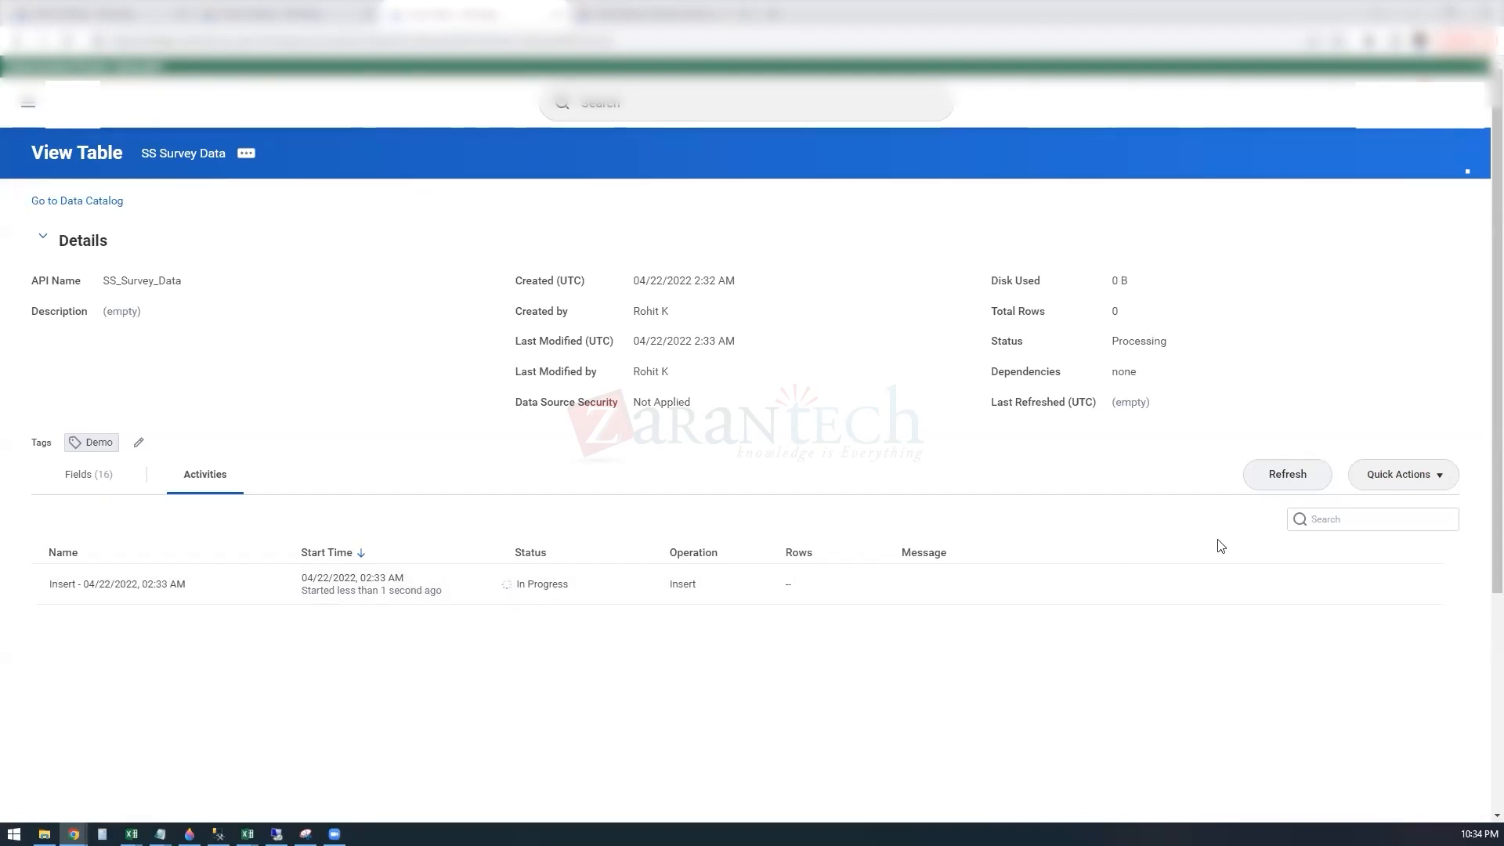
Step: Check the new table's fields and load activity, refreshing the status until the insert finishes
click(90, 477)
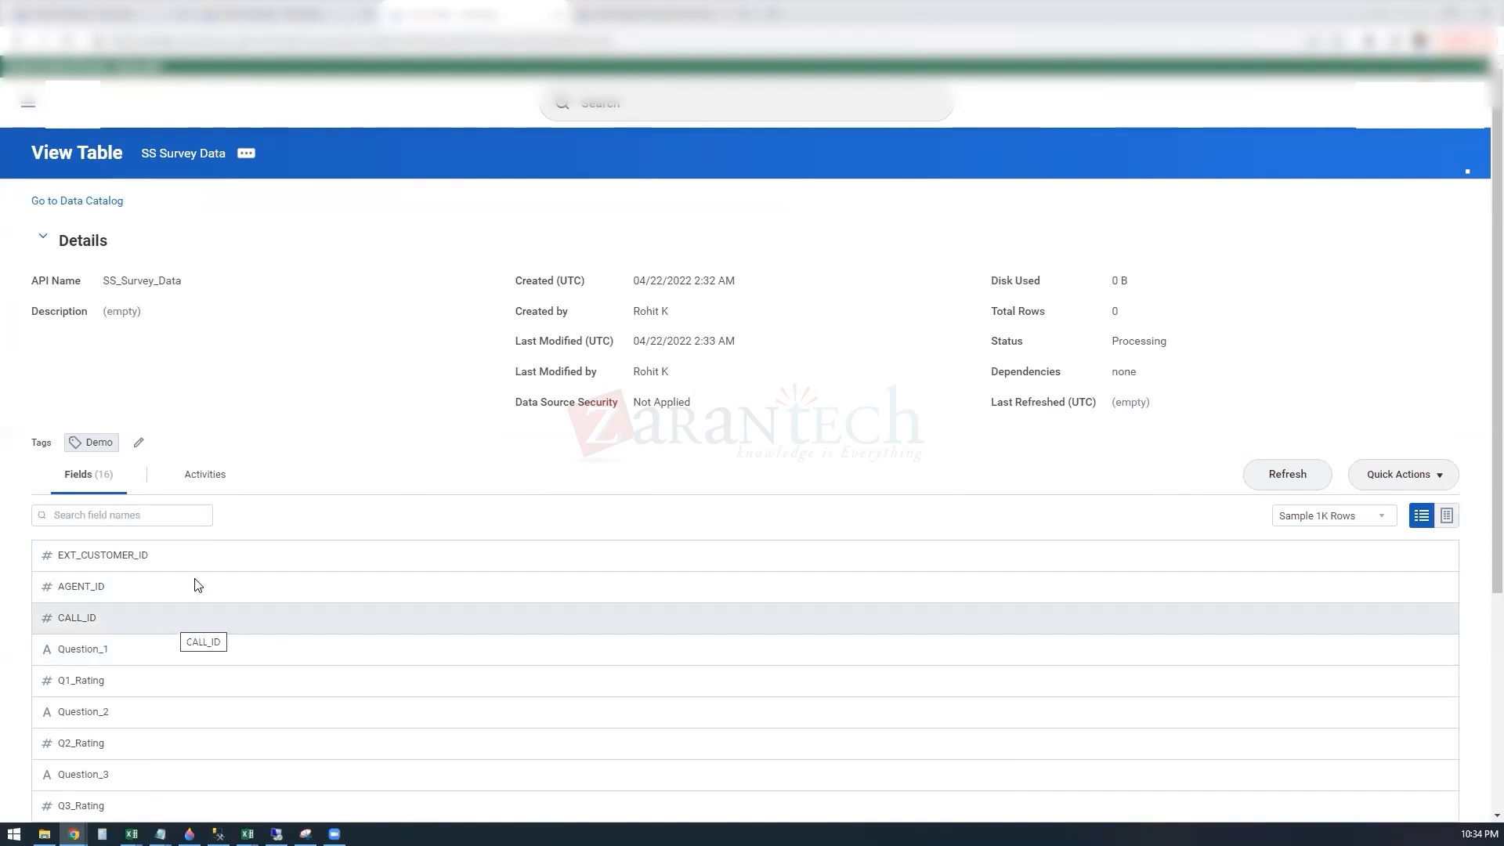
click(203, 474)
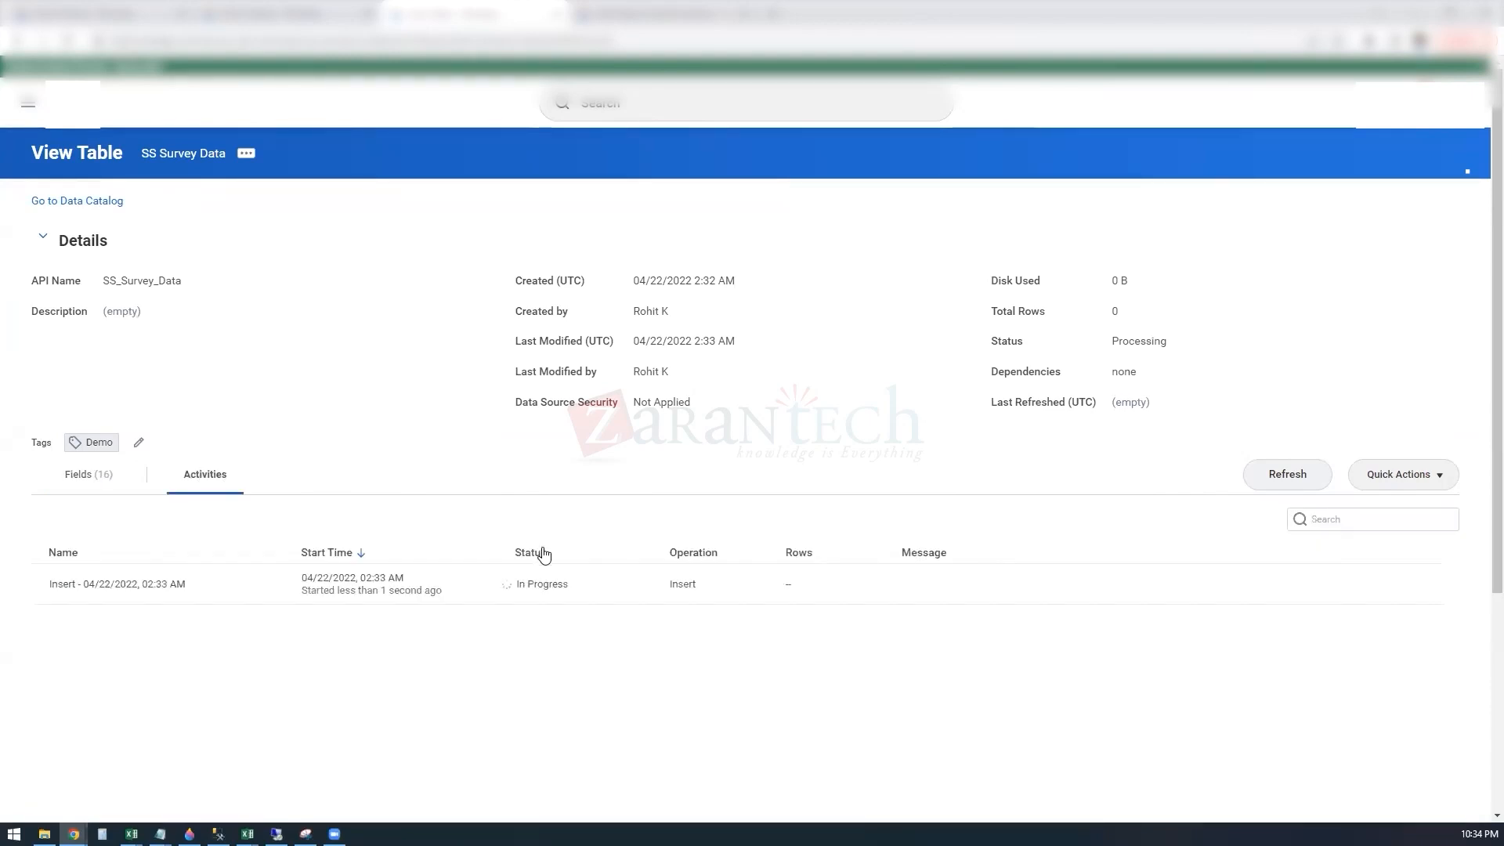
click(1288, 476)
click(1286, 474)
click(1287, 476)
click(1287, 477)
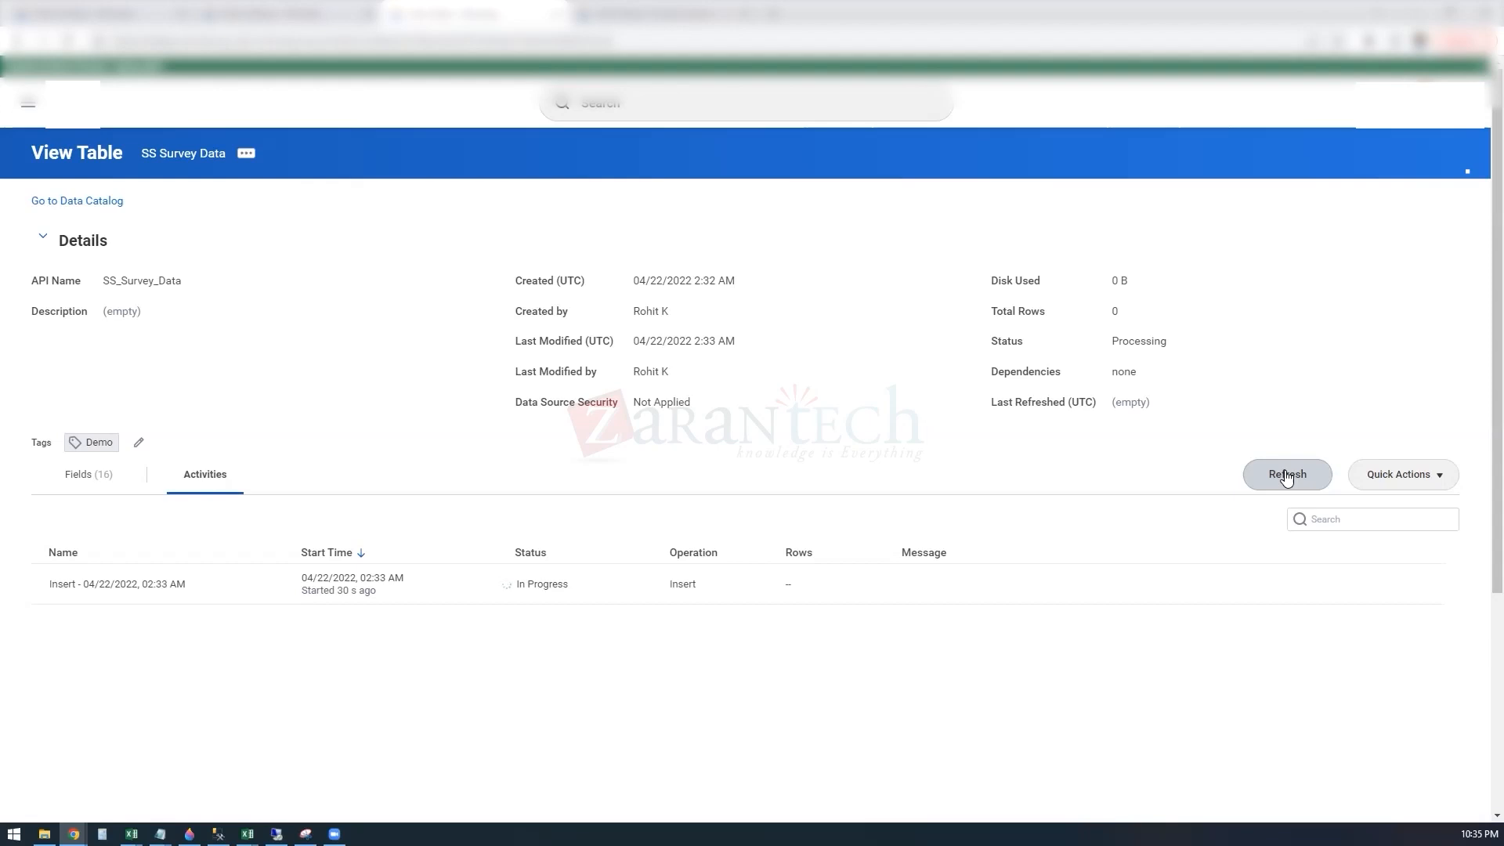
click(1286, 475)
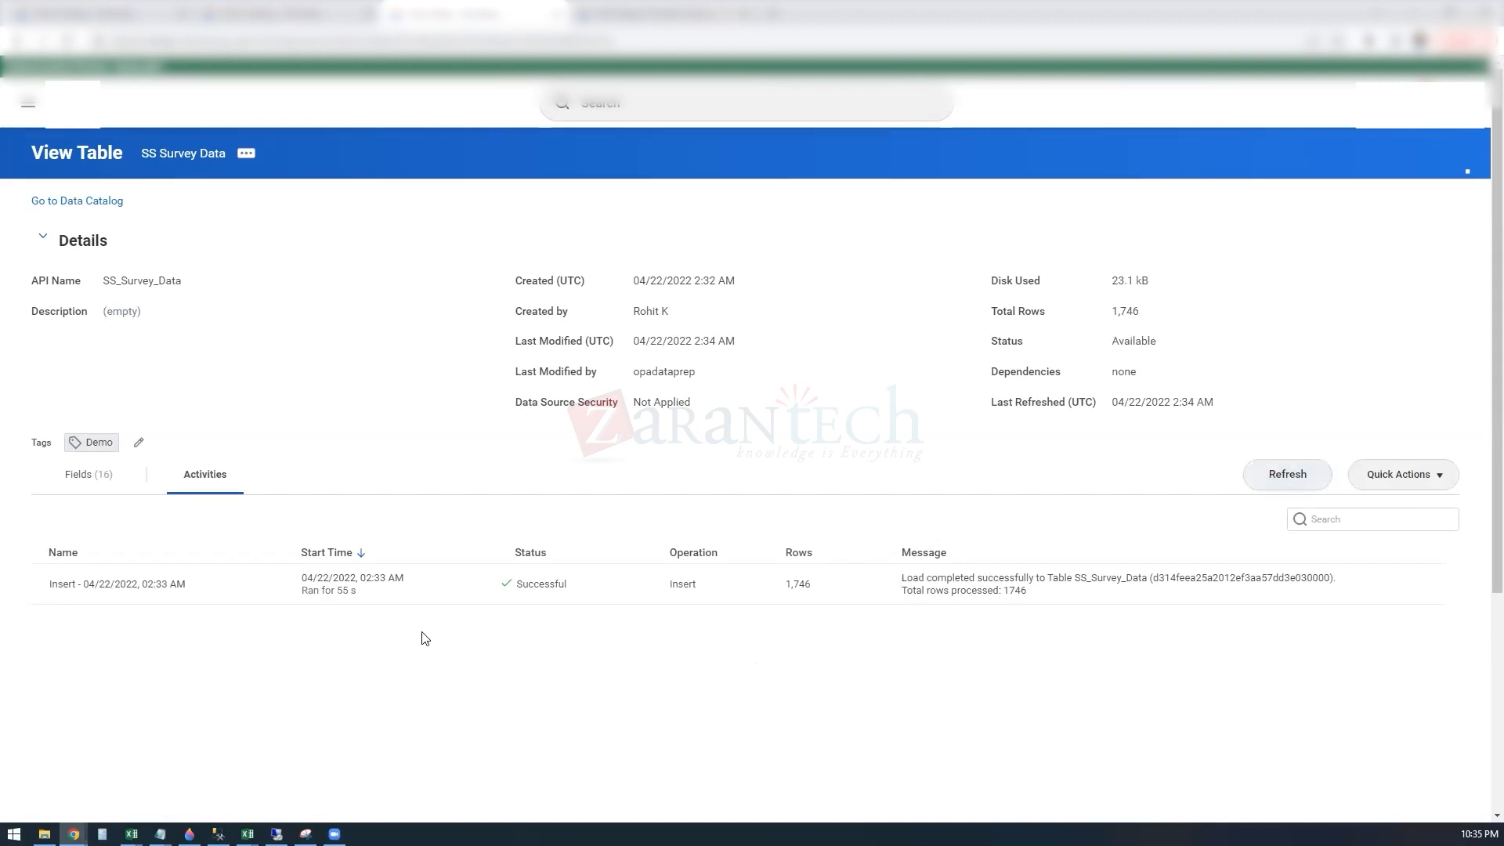
Step: Review the full field list of SS Survey Data, including the WPA system fields, and switch the fields to table view
click(87, 479)
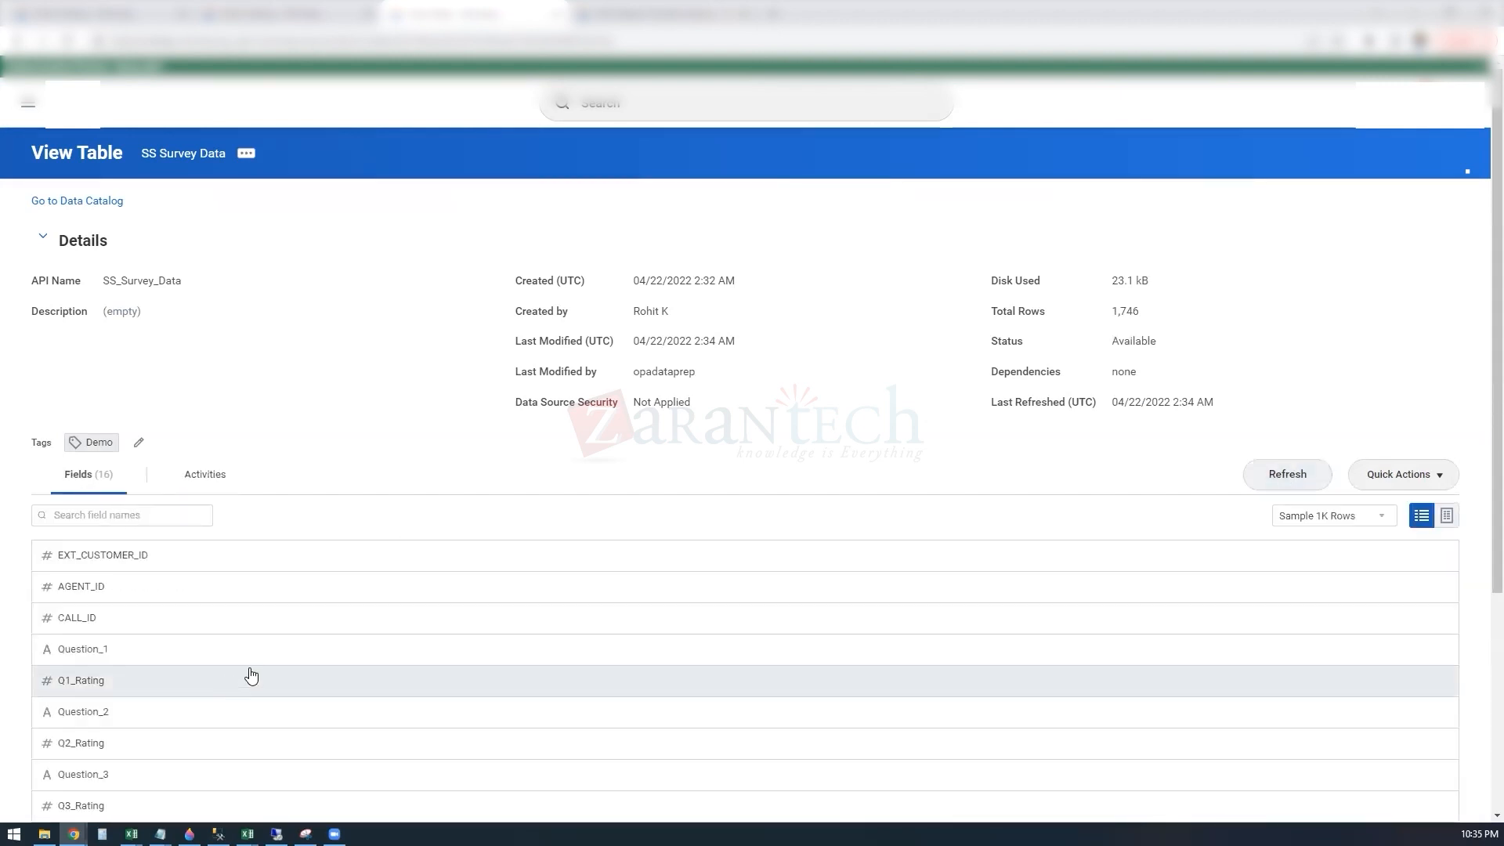
scroll(265, 713, down, 4)
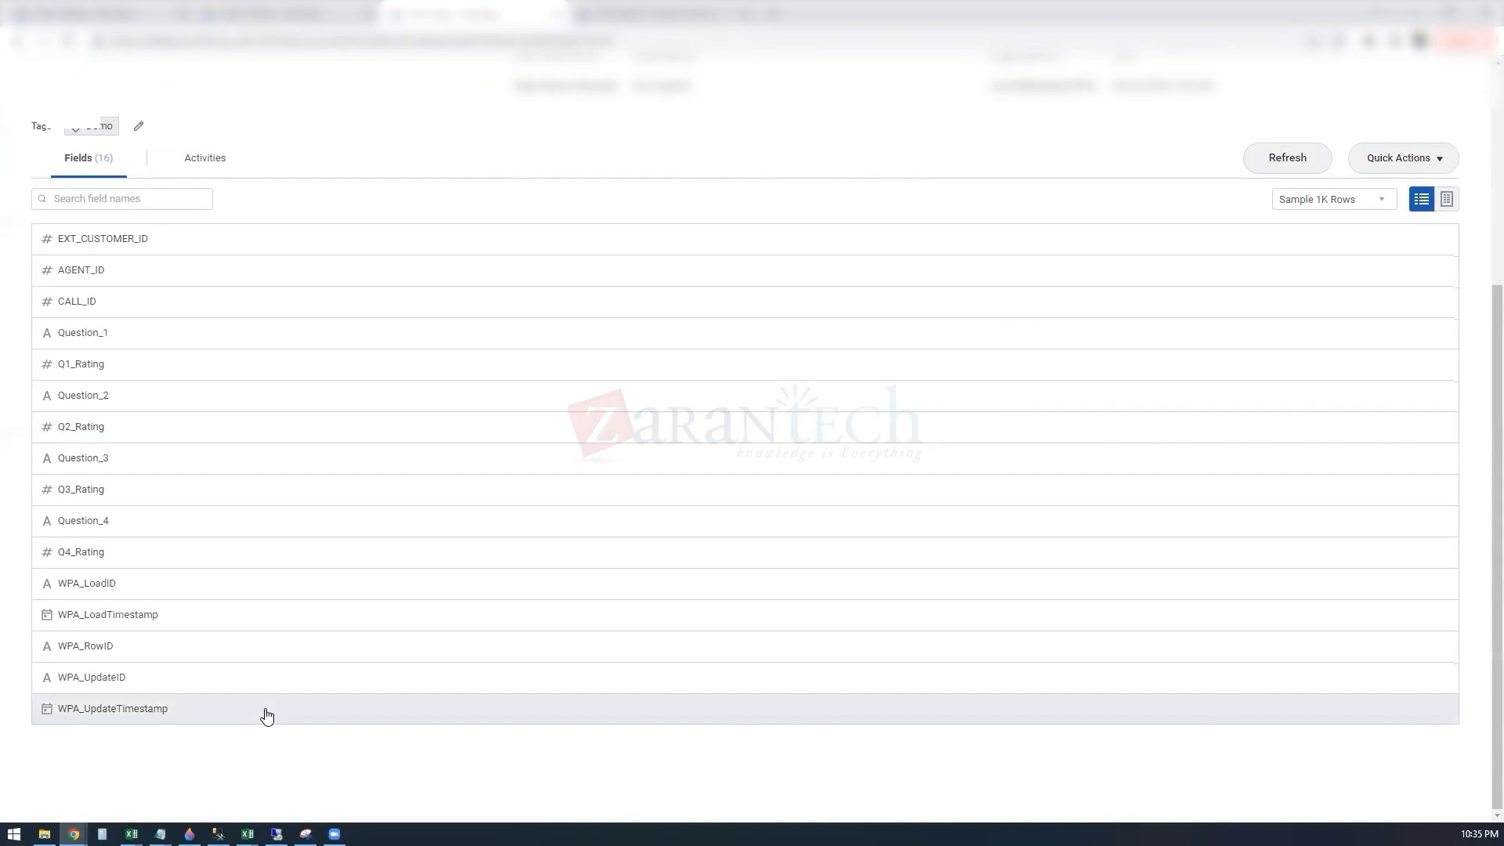
scroll(266, 714, up, 4)
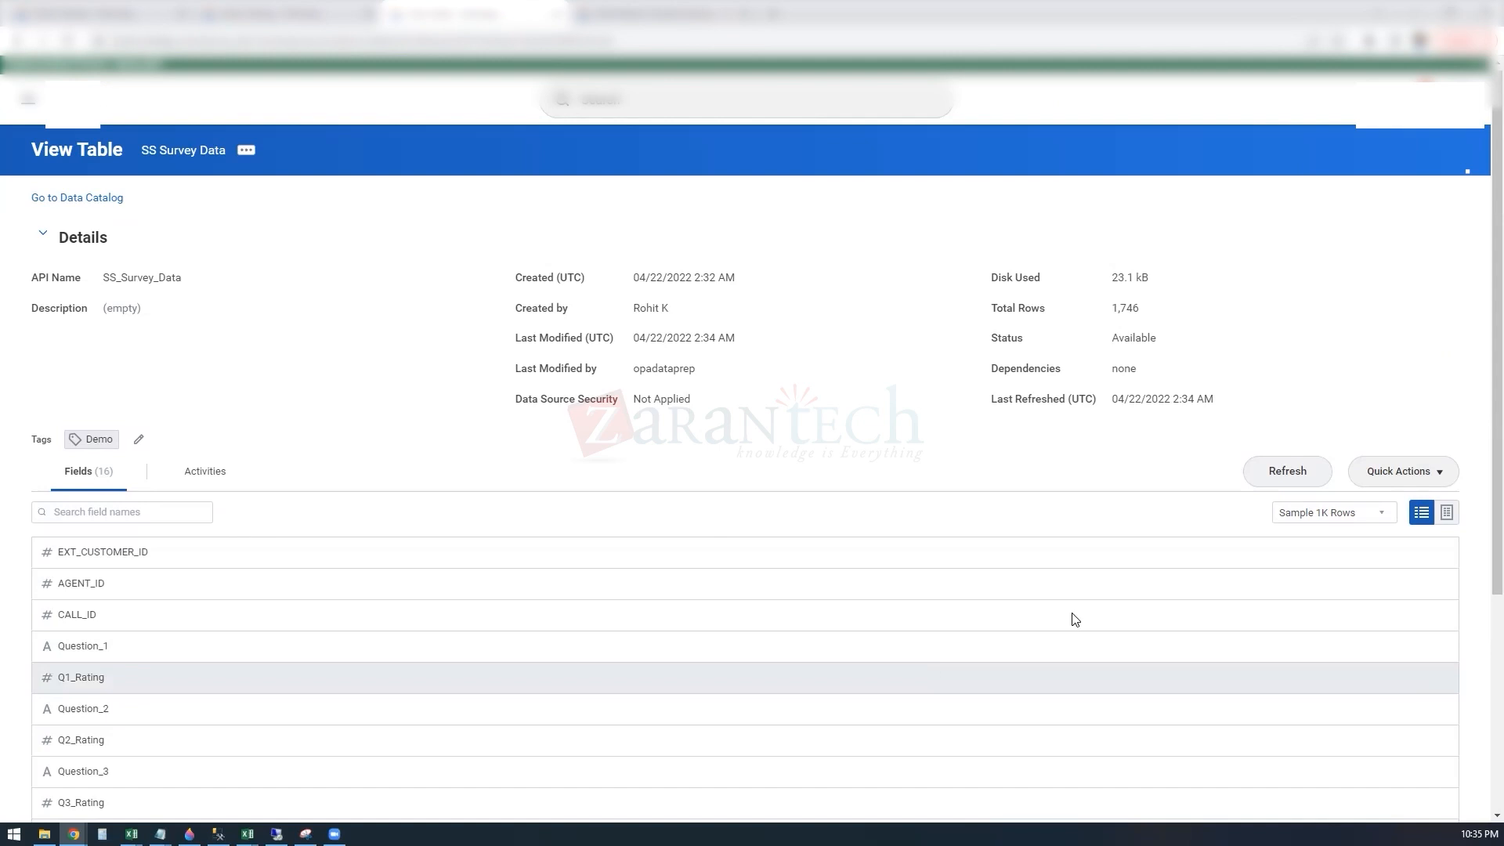
click(1447, 513)
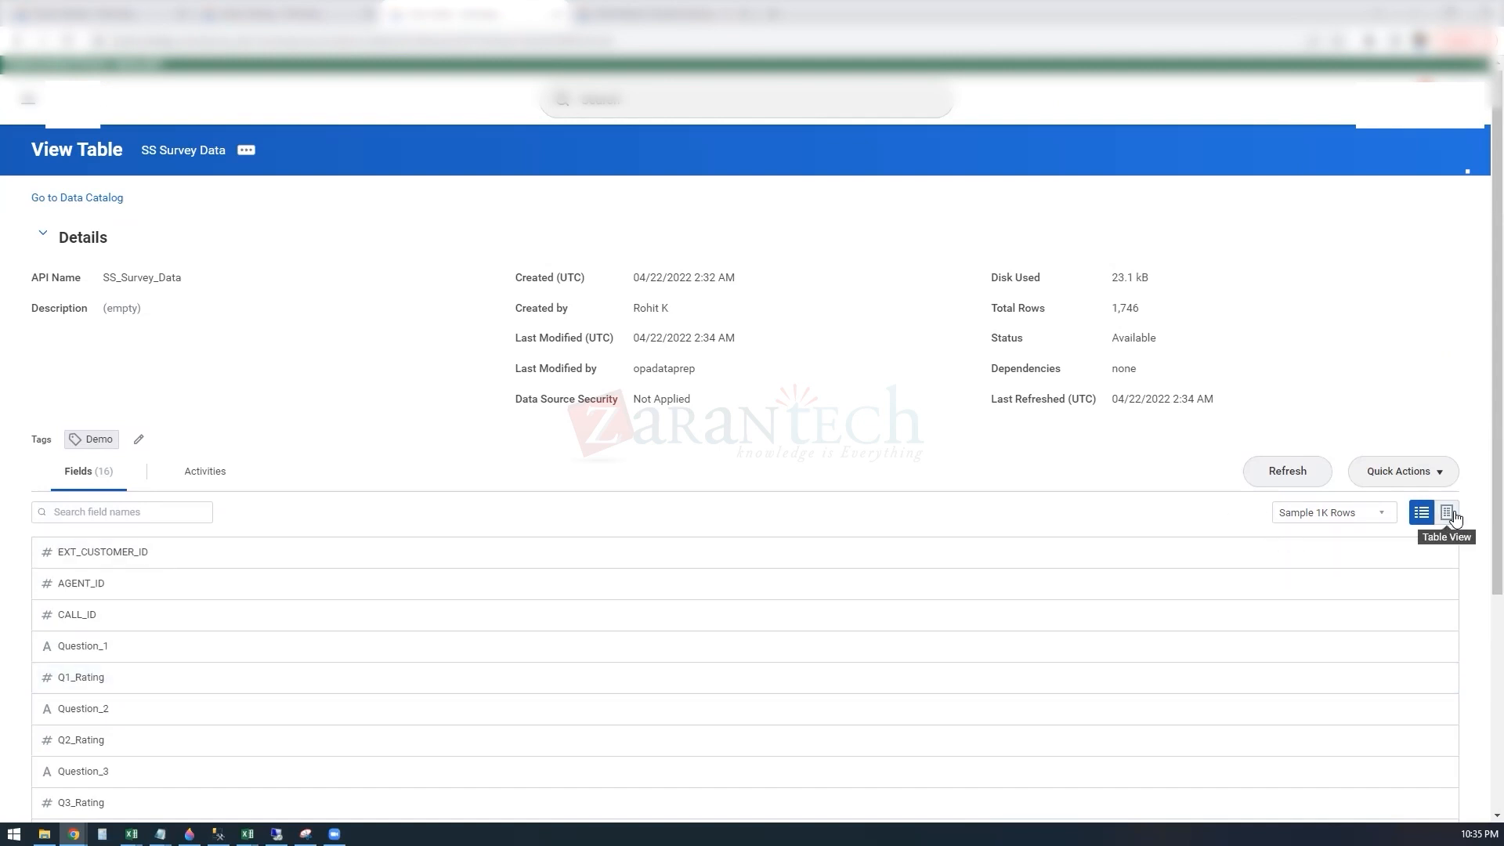
Step: Examine the sample rows of SS Survey Data in table view, covering the customer, agent, call ID, question and rating columns
scroll(321, 710, down, 18)
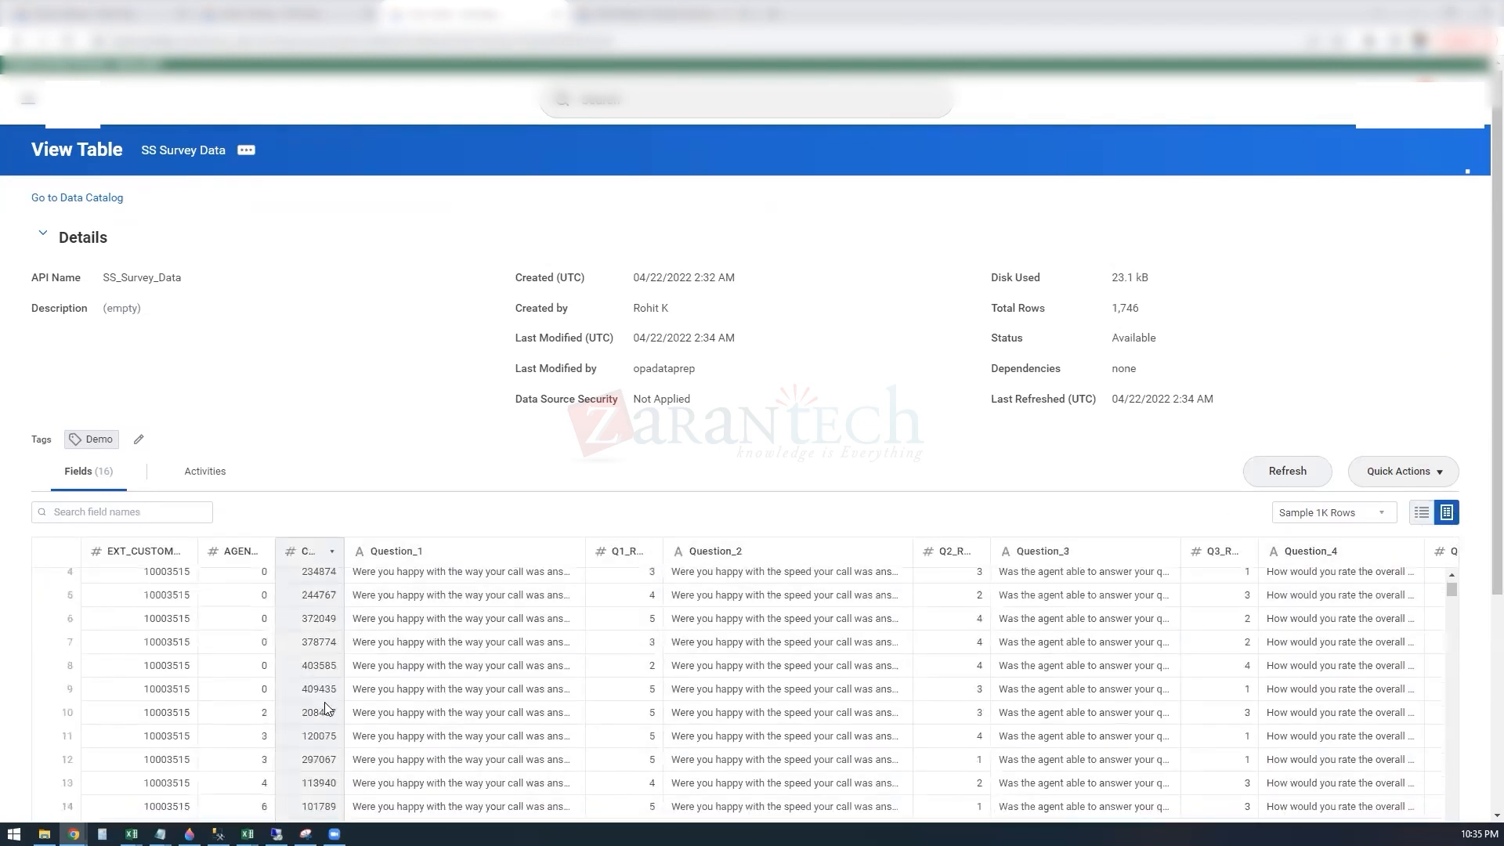
scroll(325, 711, down, 18)
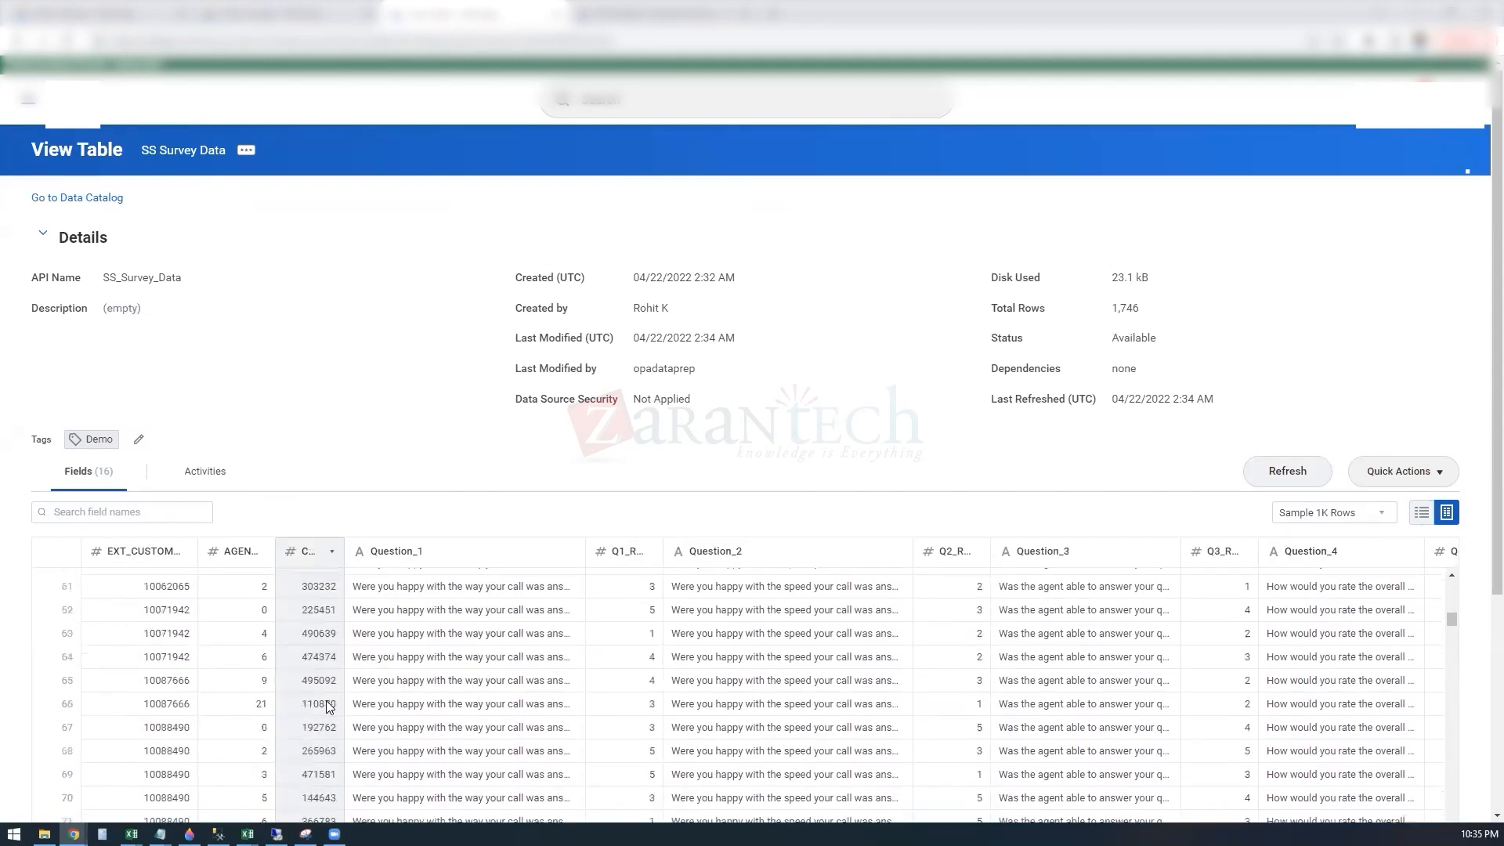
scroll(326, 703, down, 20)
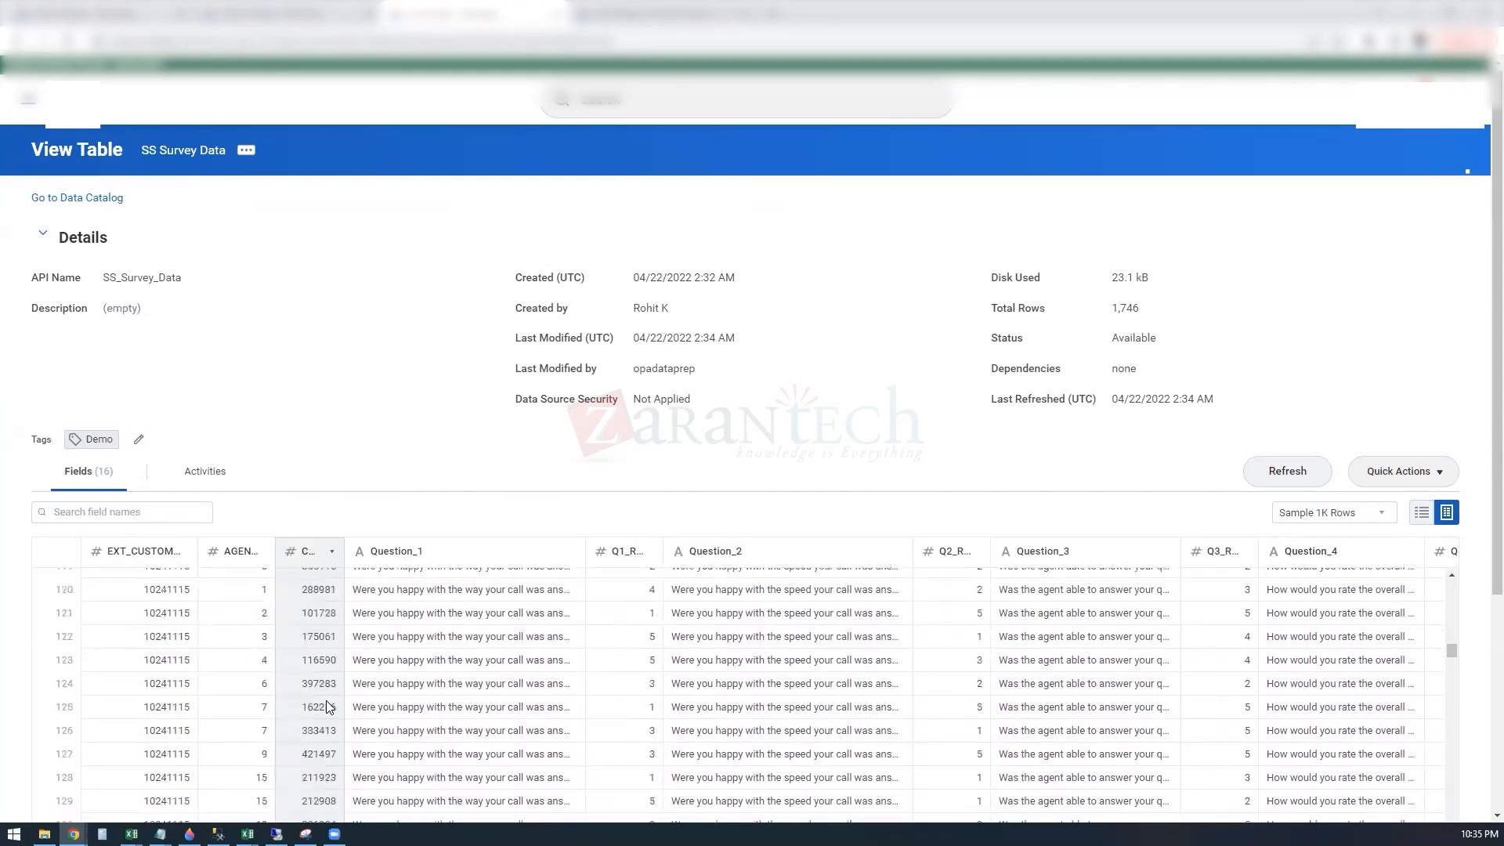
scroll(326, 700, down, 20)
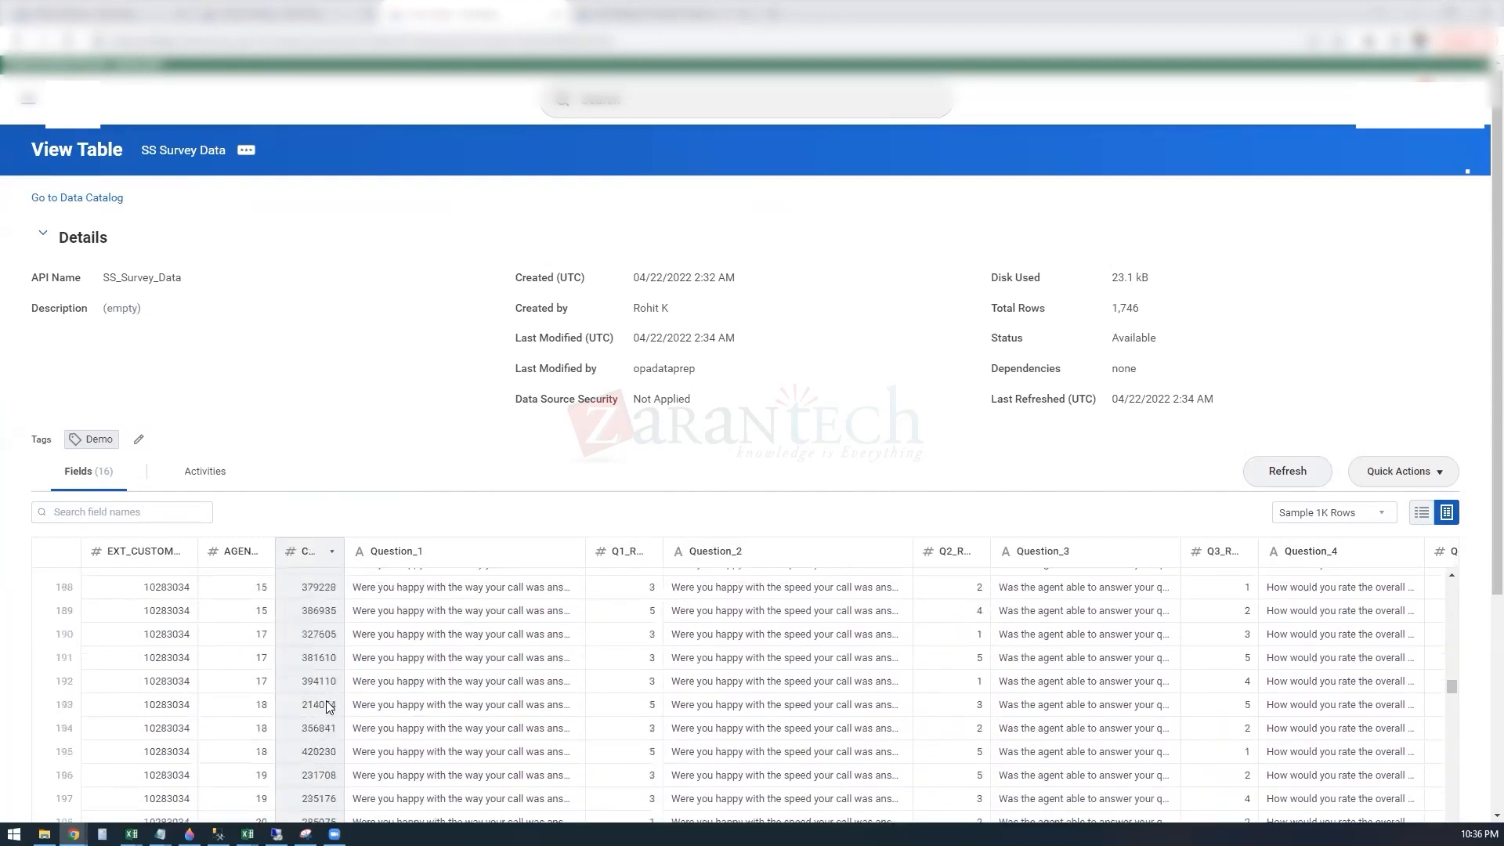
scroll(326, 700, down, 20)
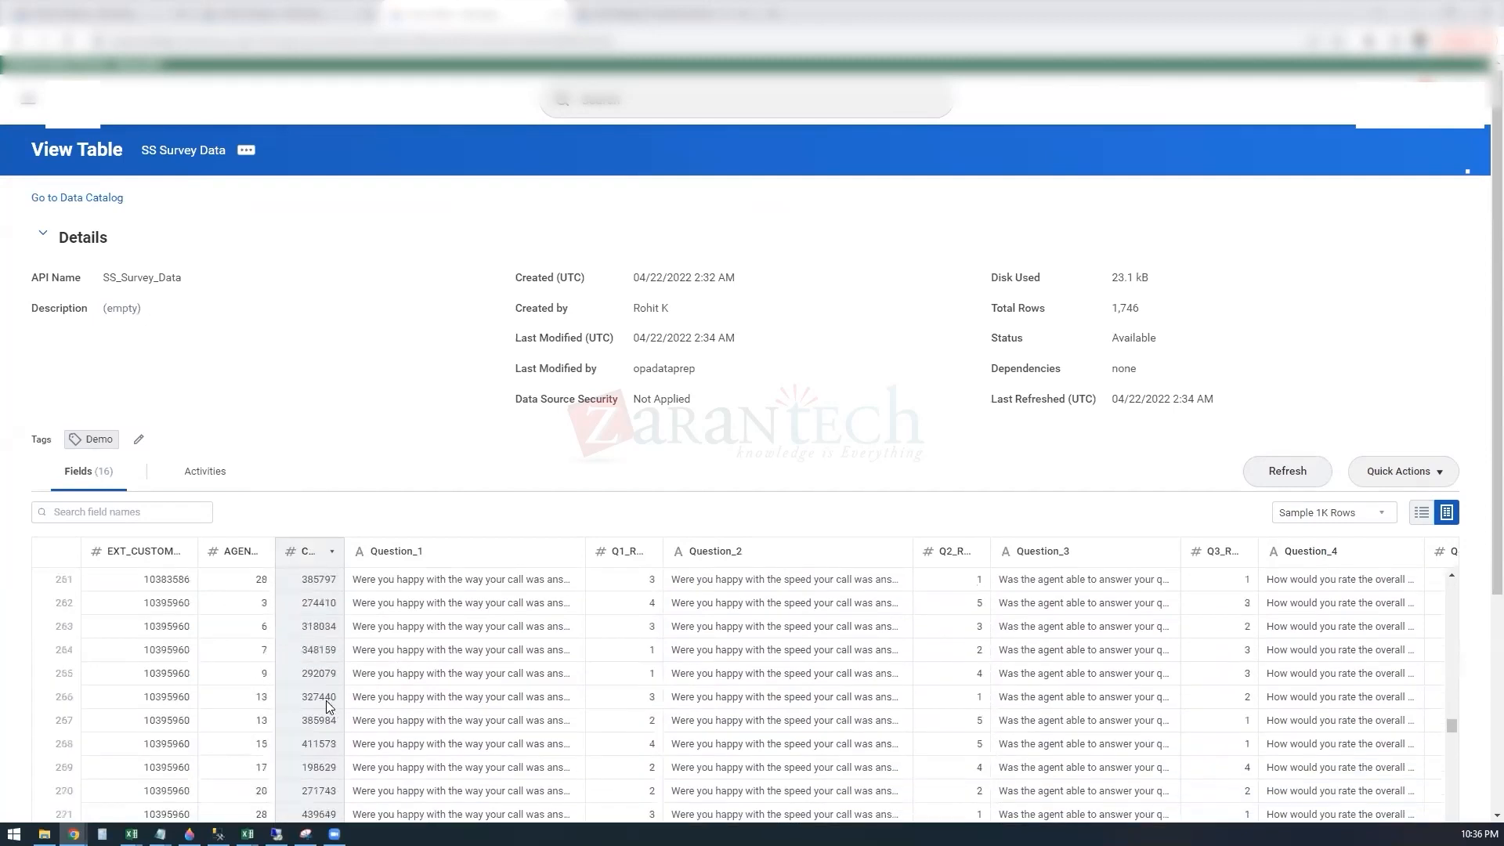
scroll(322, 702, down, 20)
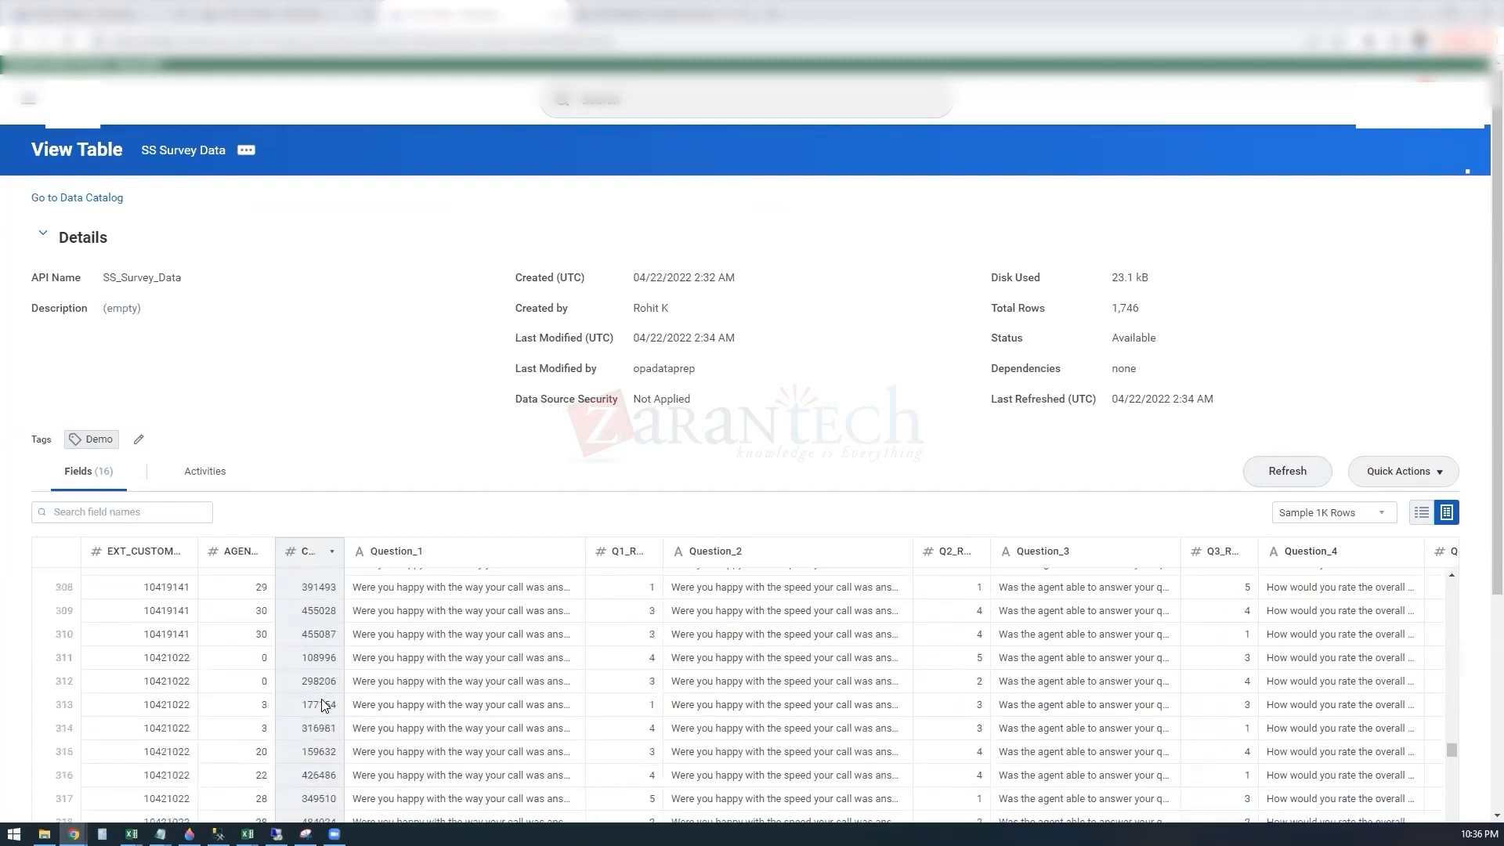
scroll(321, 703, down, 20)
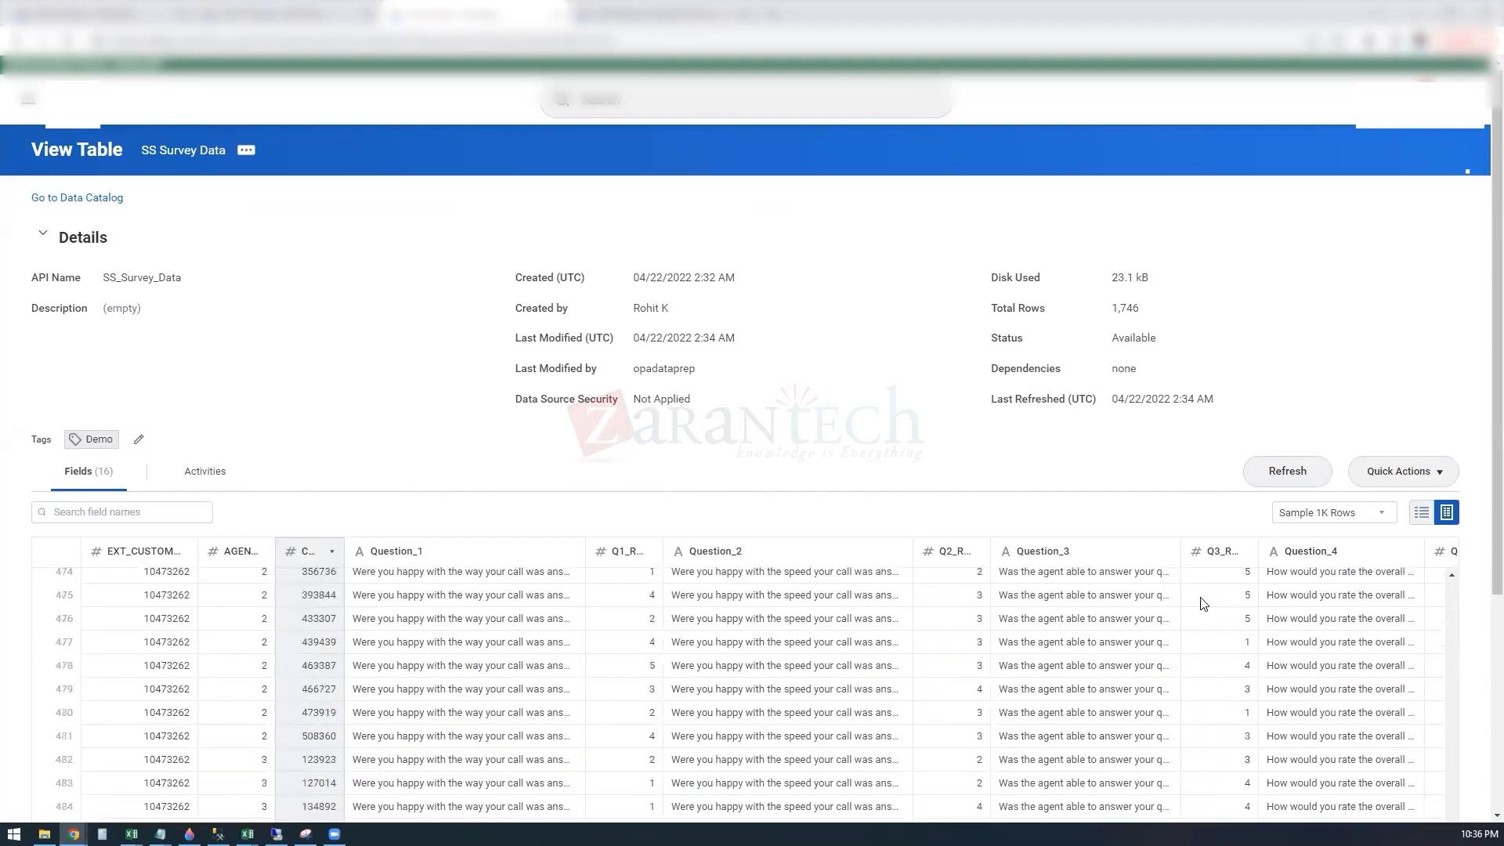
scroll(1294, 641, down, 16)
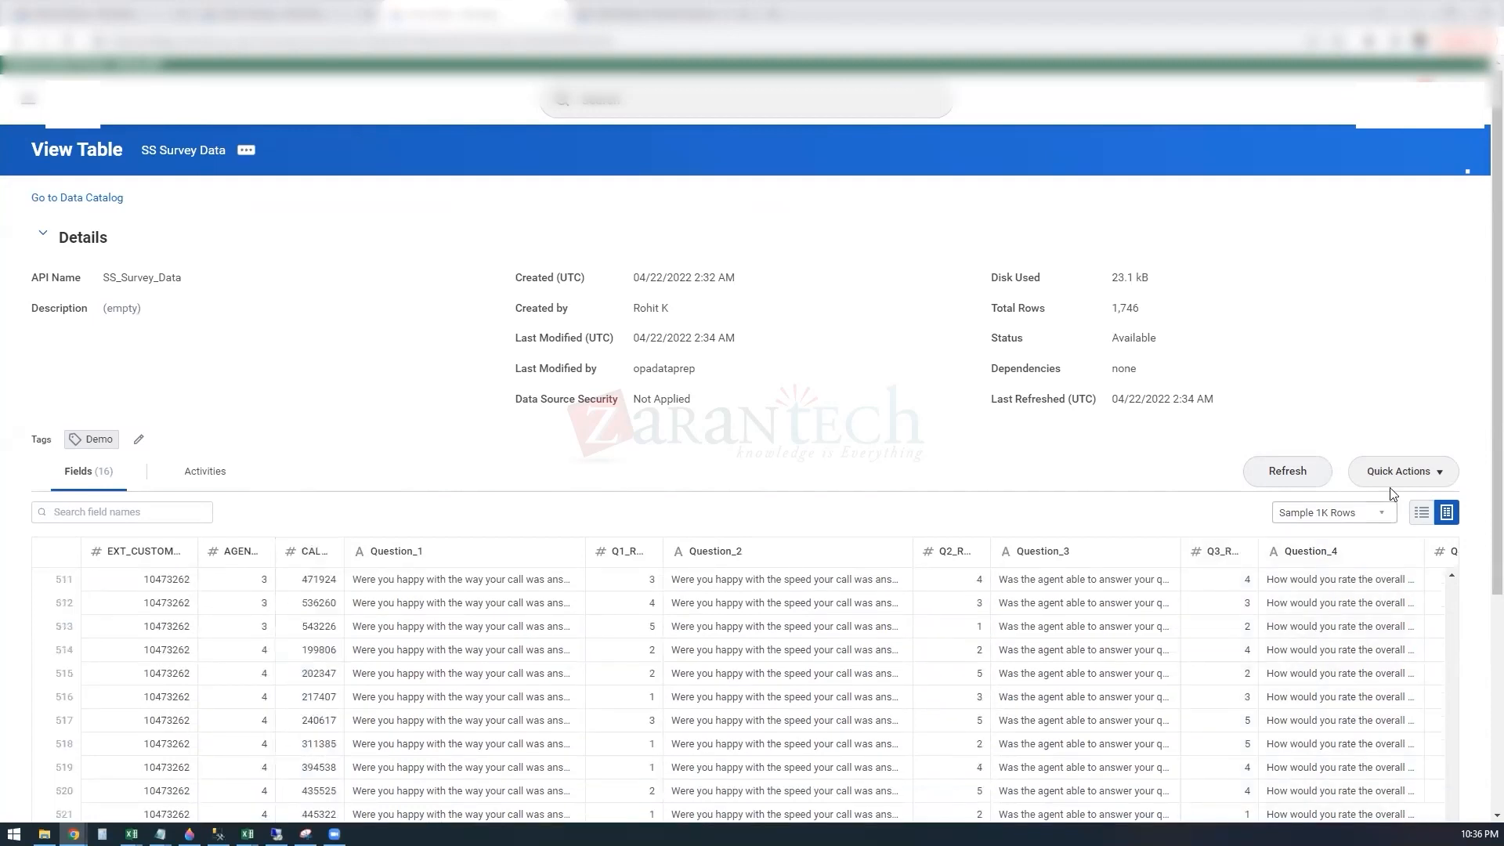
Step: Return the SS Survey Data fields to list view and check the list through to the WPA system fields
click(1420, 511)
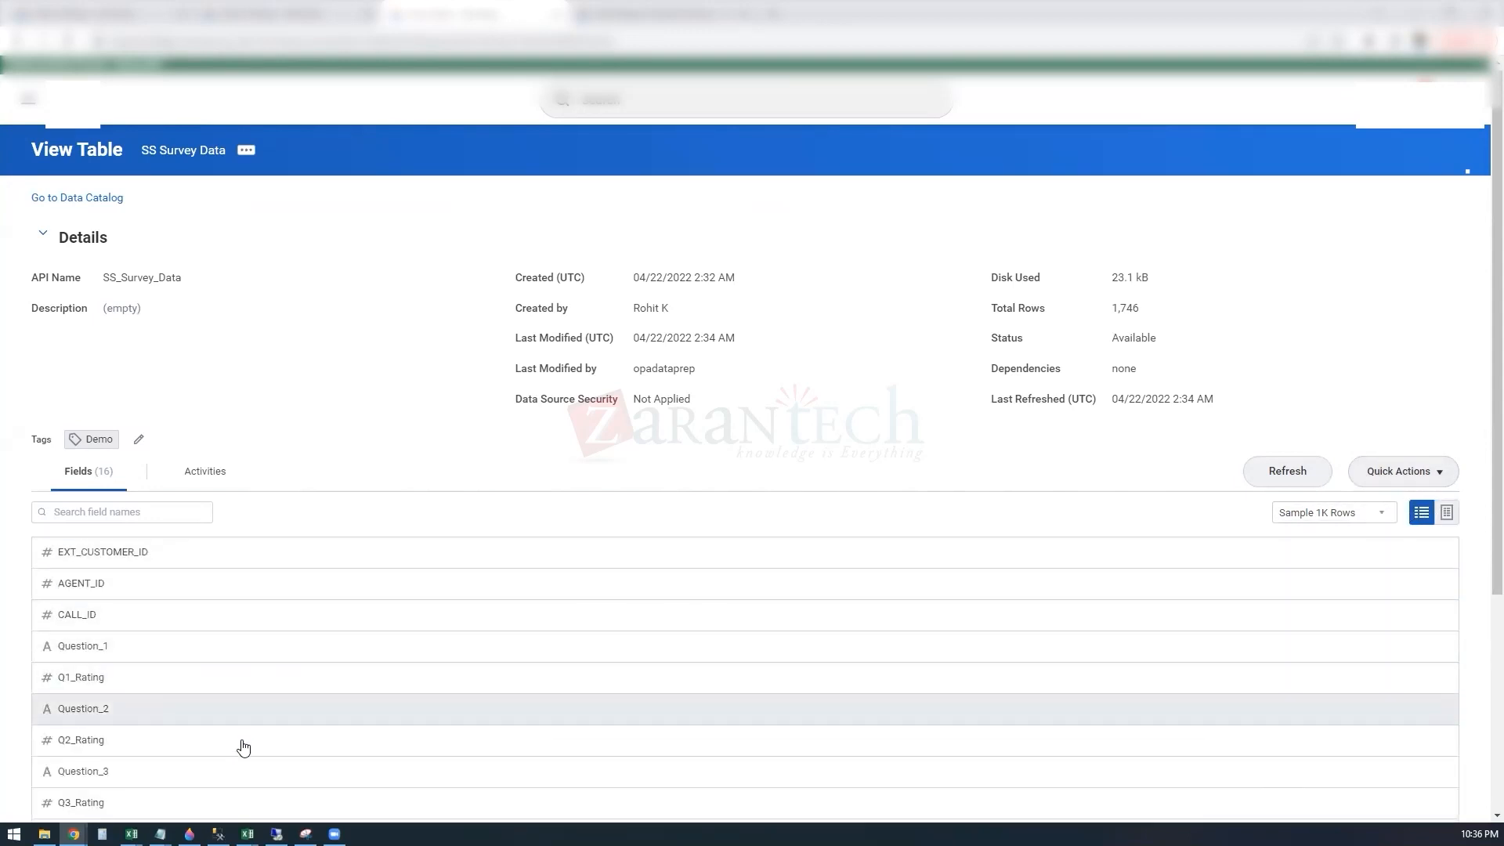
scroll(246, 764, down, 4)
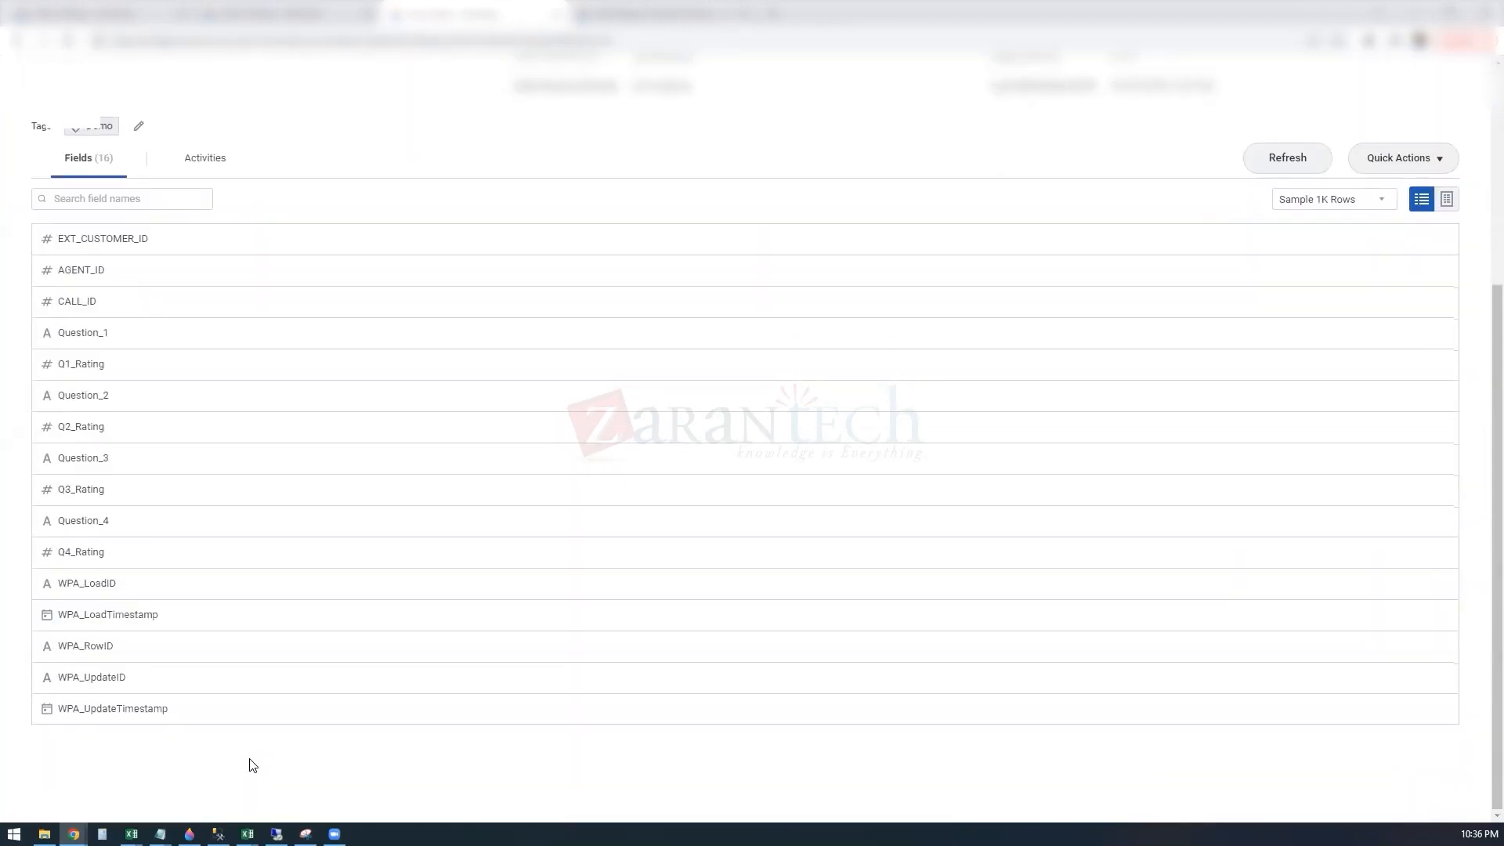
scroll(252, 766, up, 4)
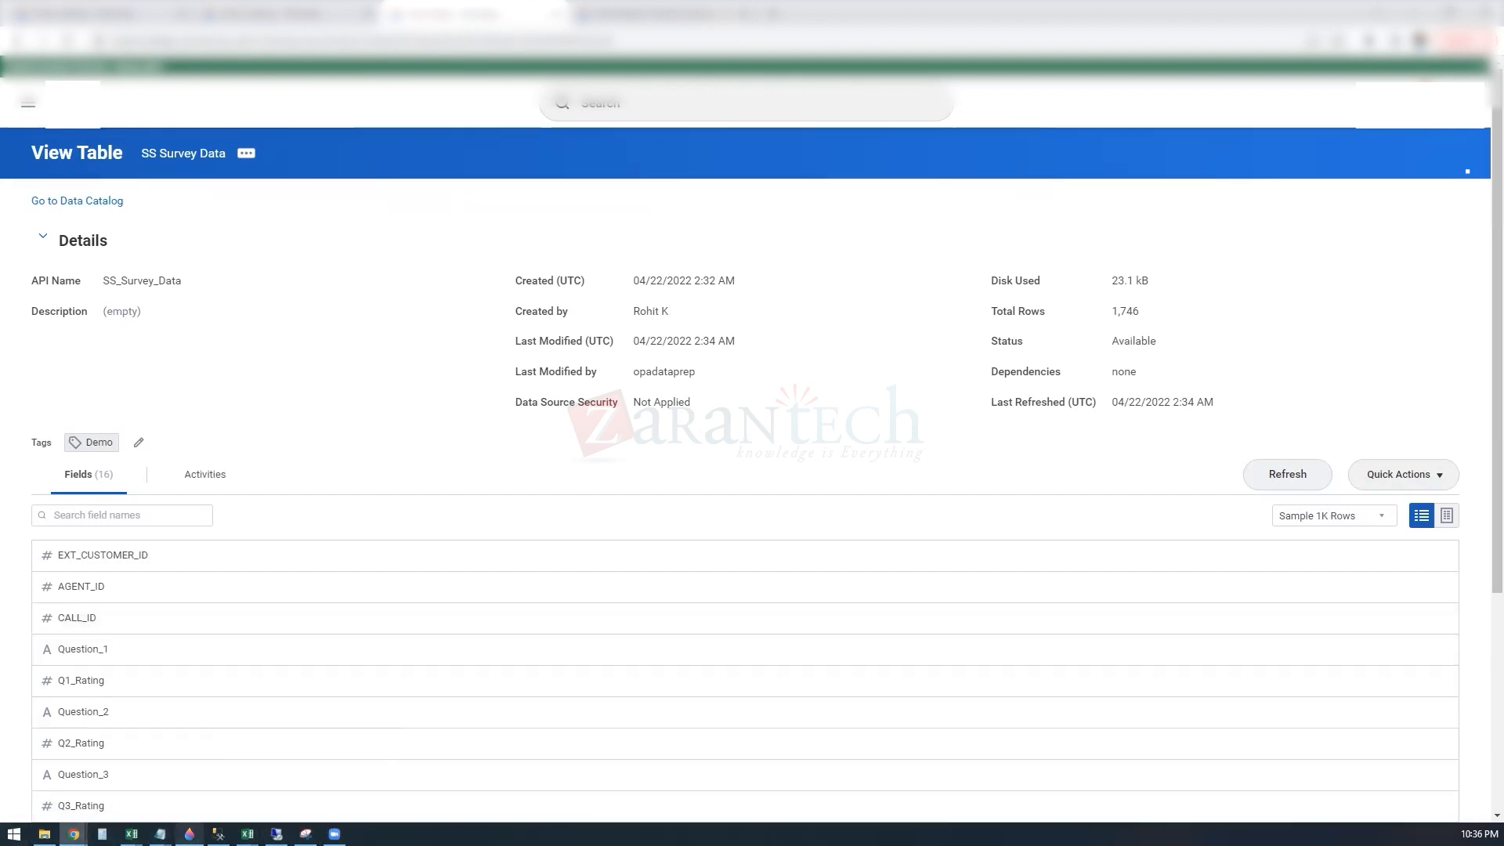
Step: Refresh the Tables list in the Data Catalog to load the recently created tables
mouse_move(188, 833)
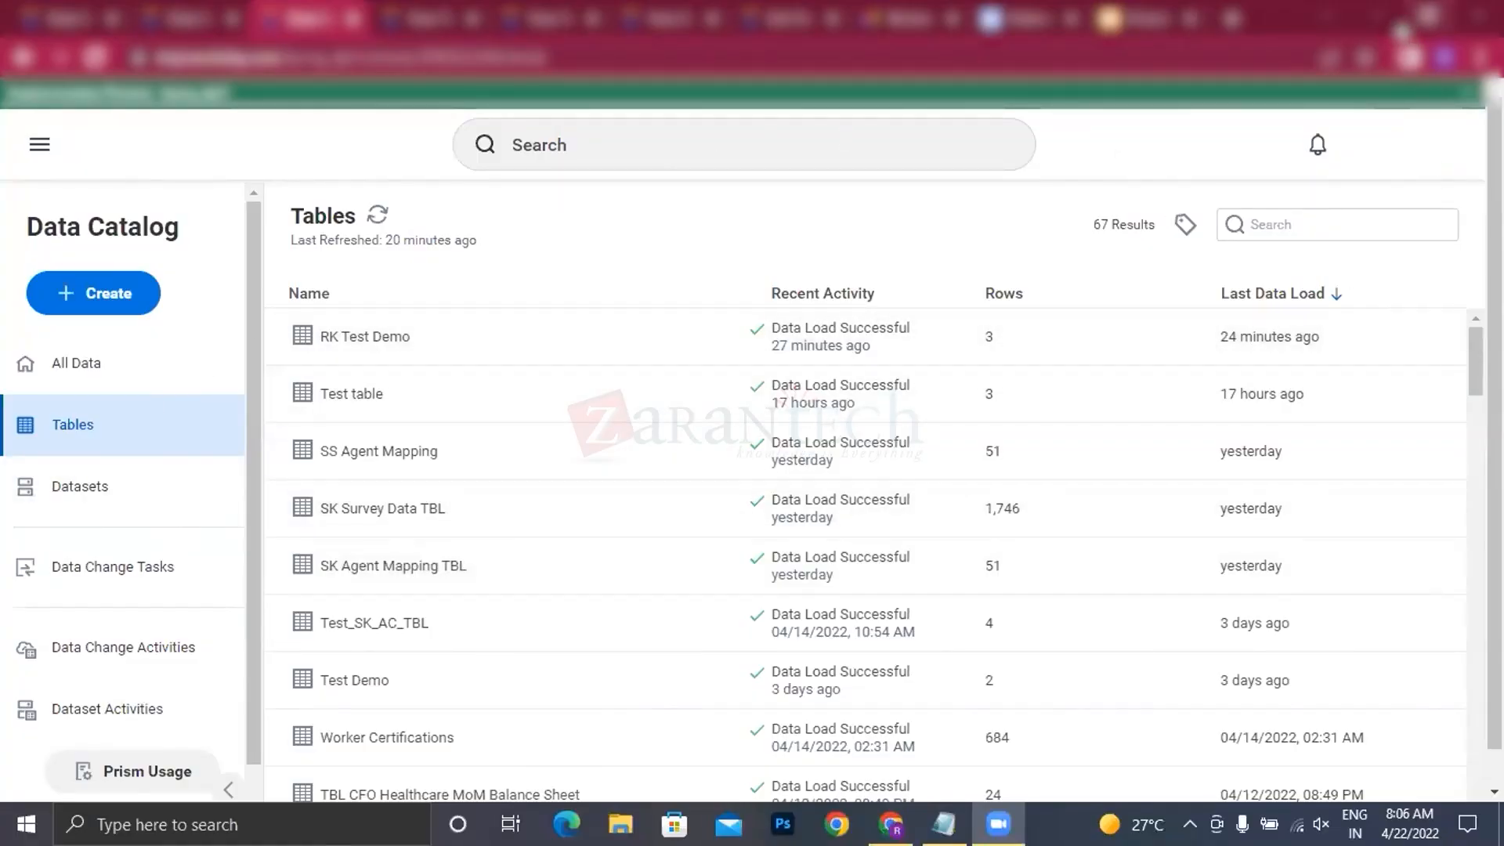
click(1275, 29)
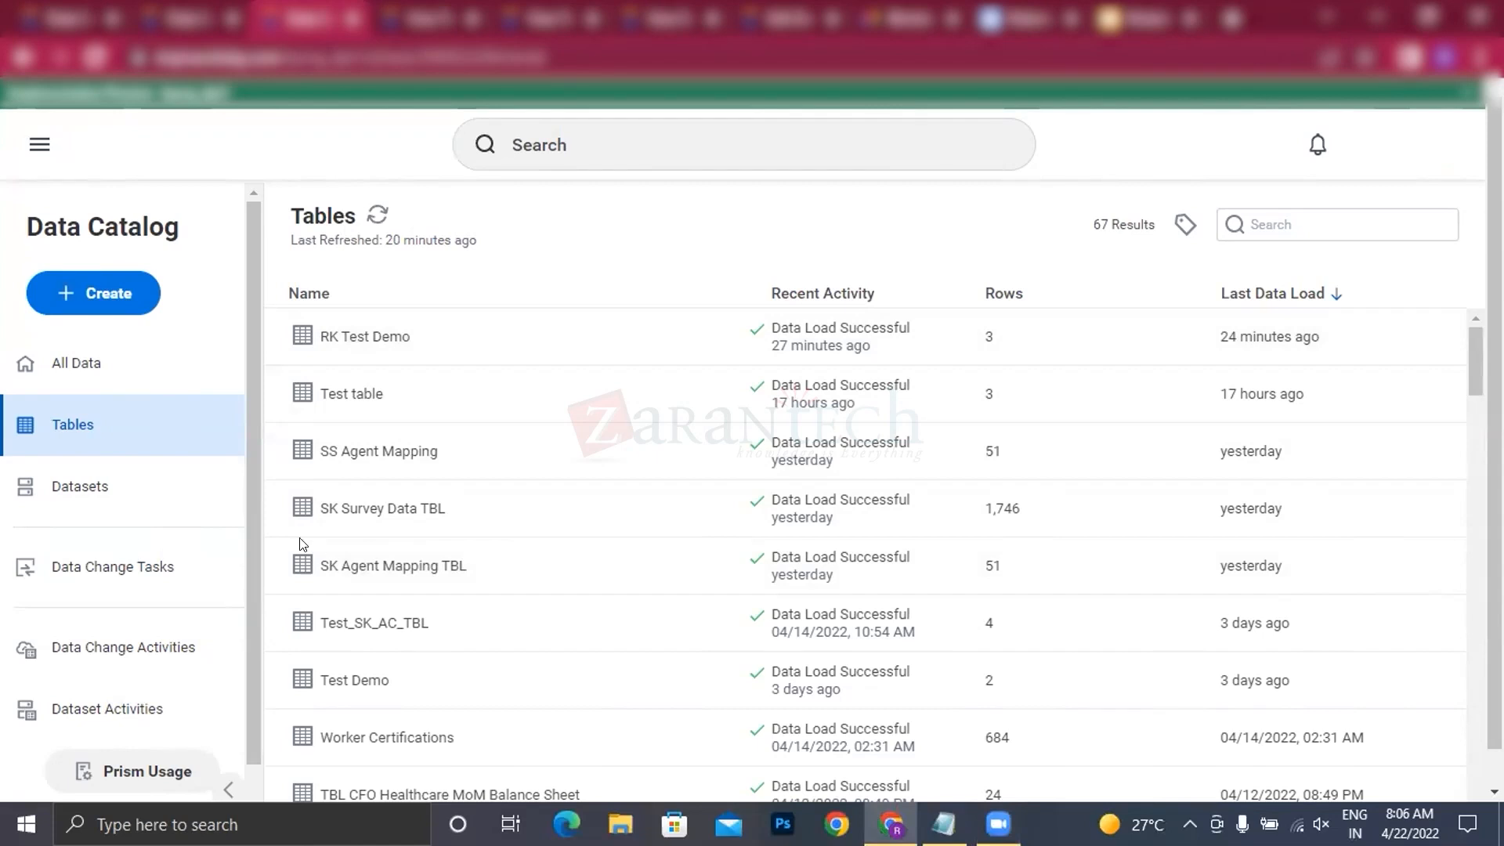
click(378, 221)
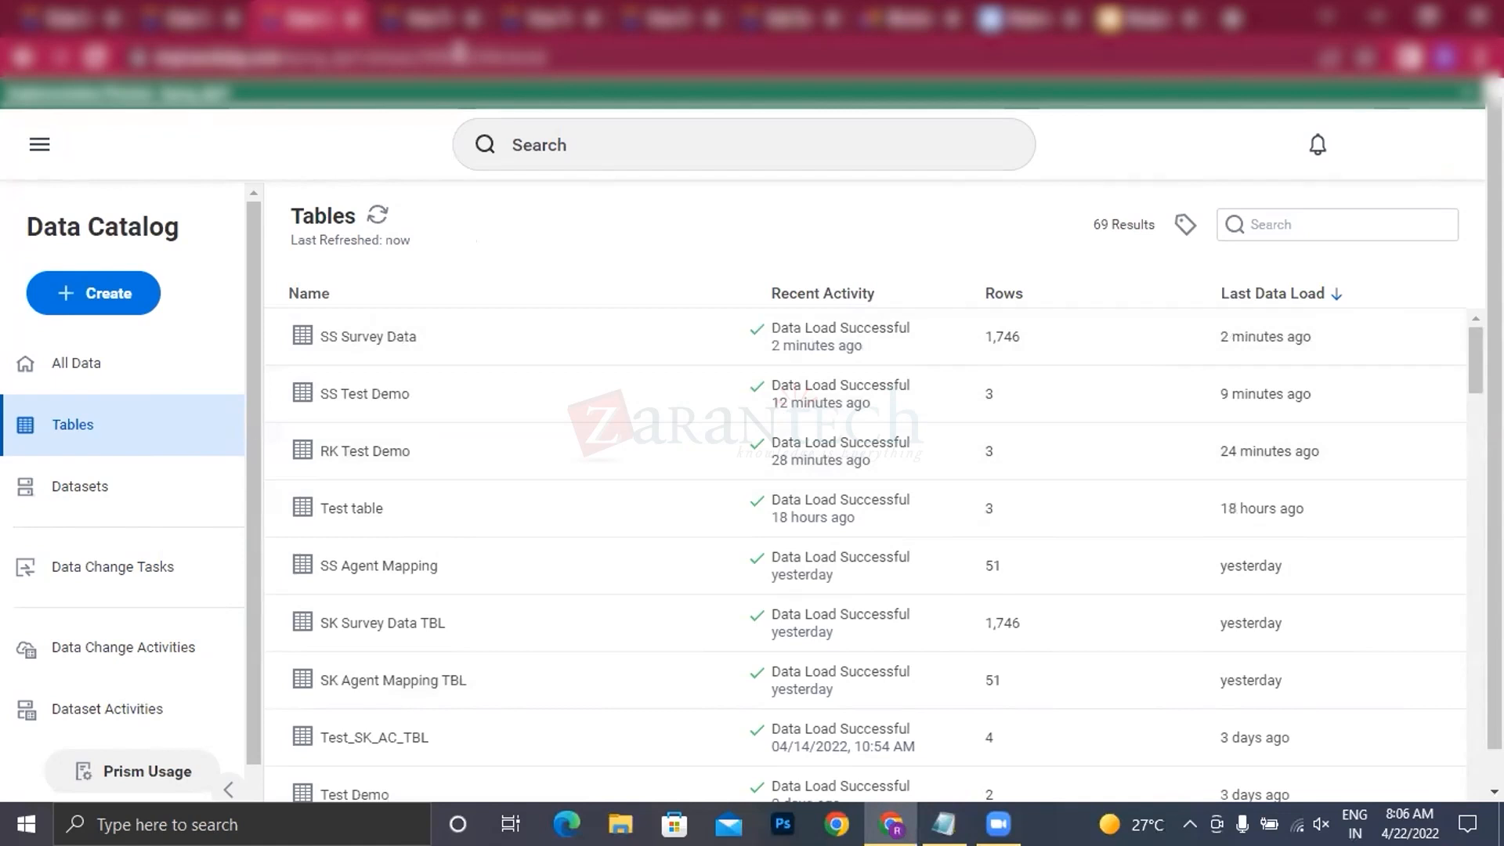
Step: Switch from the Data Catalog to the last open browser tab
click(1054, 36)
key(ctrl+Tab)
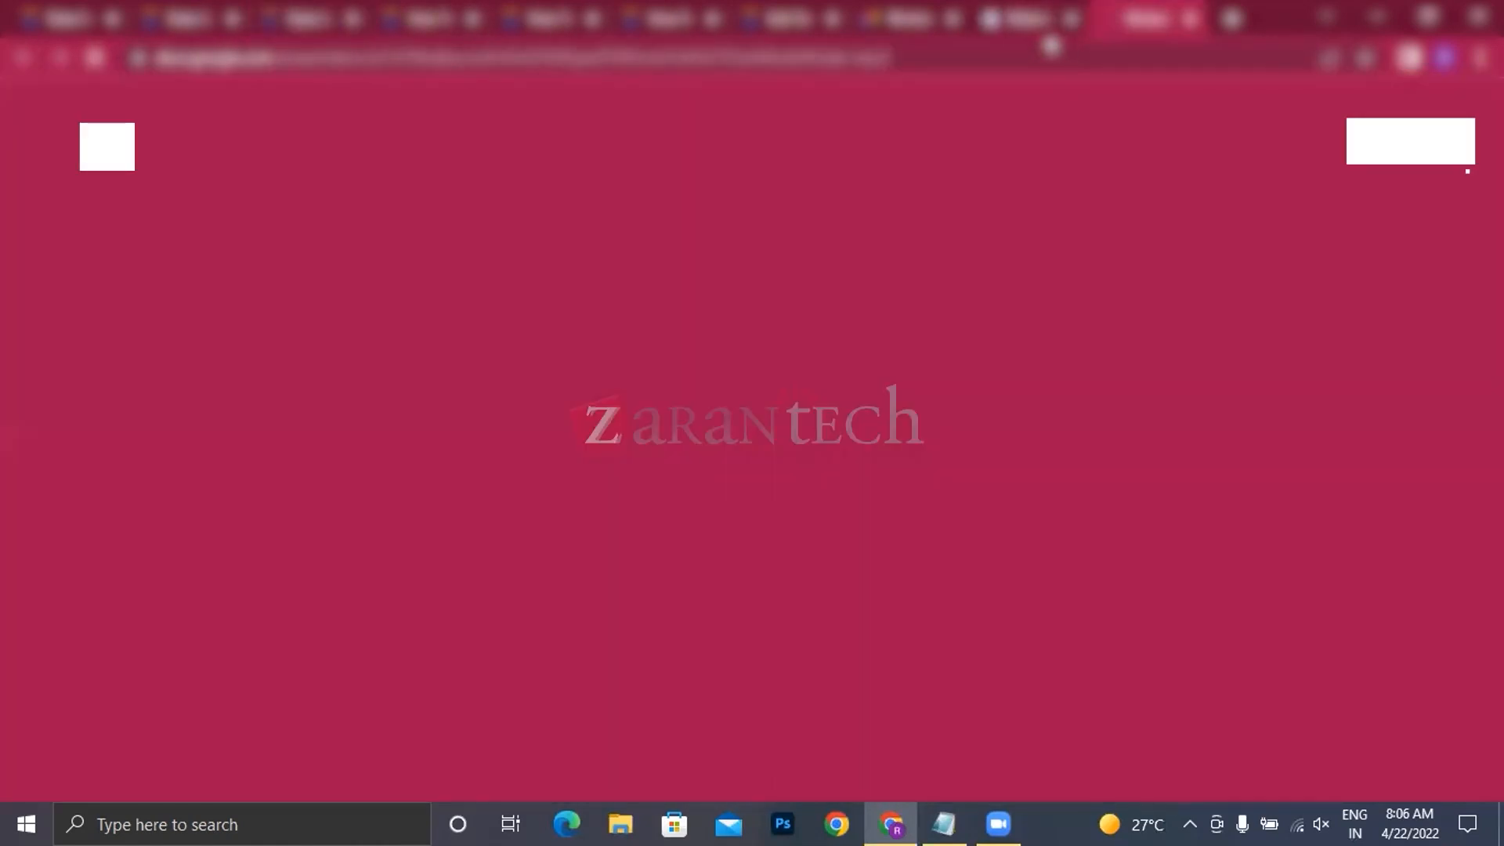
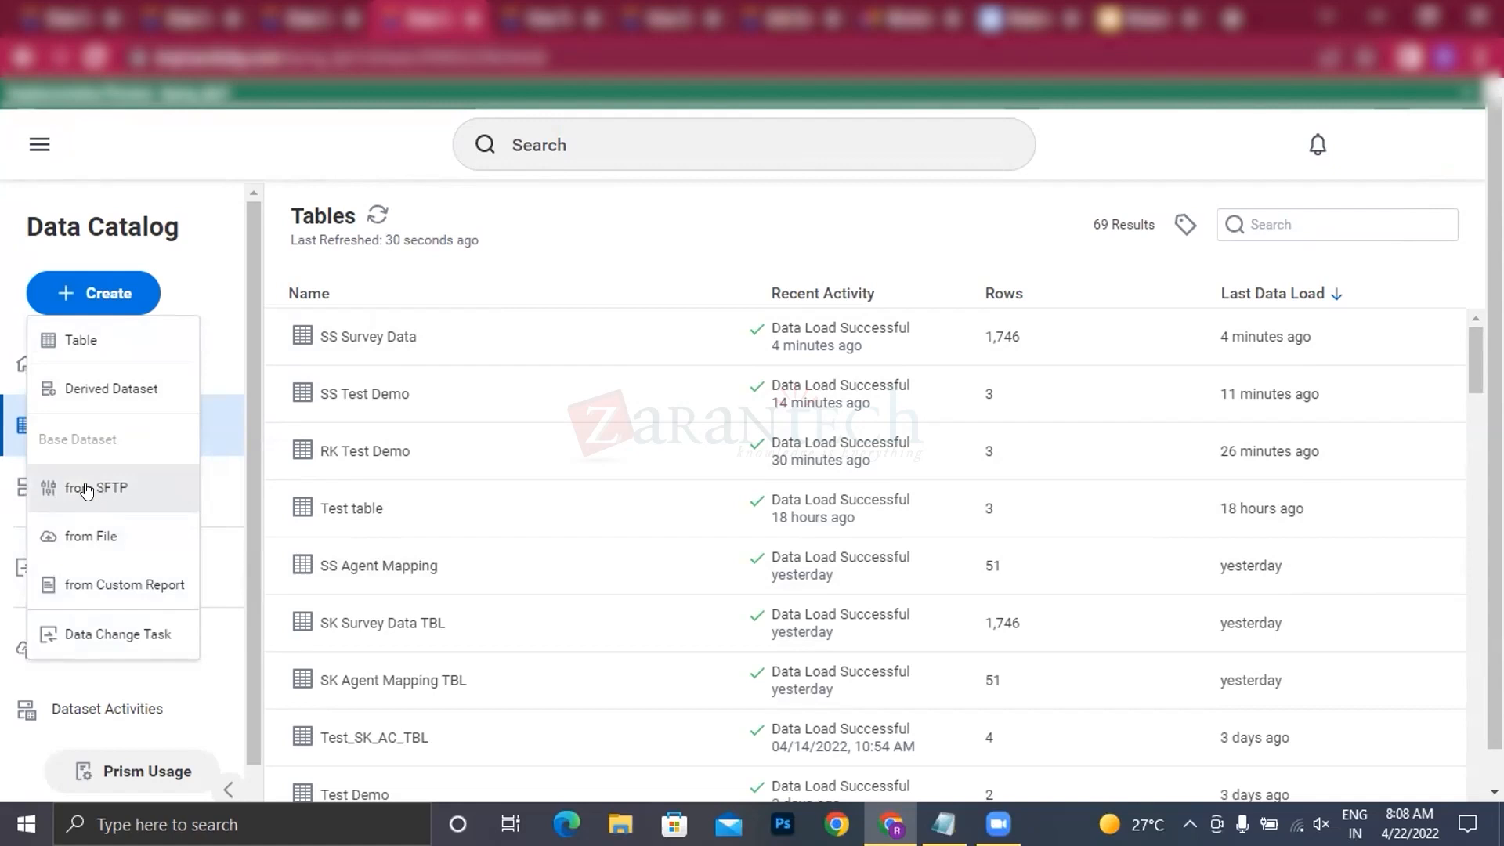
Step: Start a base dataset from SFTP and examine its file, transport, authentication, file utilities and environment restriction settings
click(107, 495)
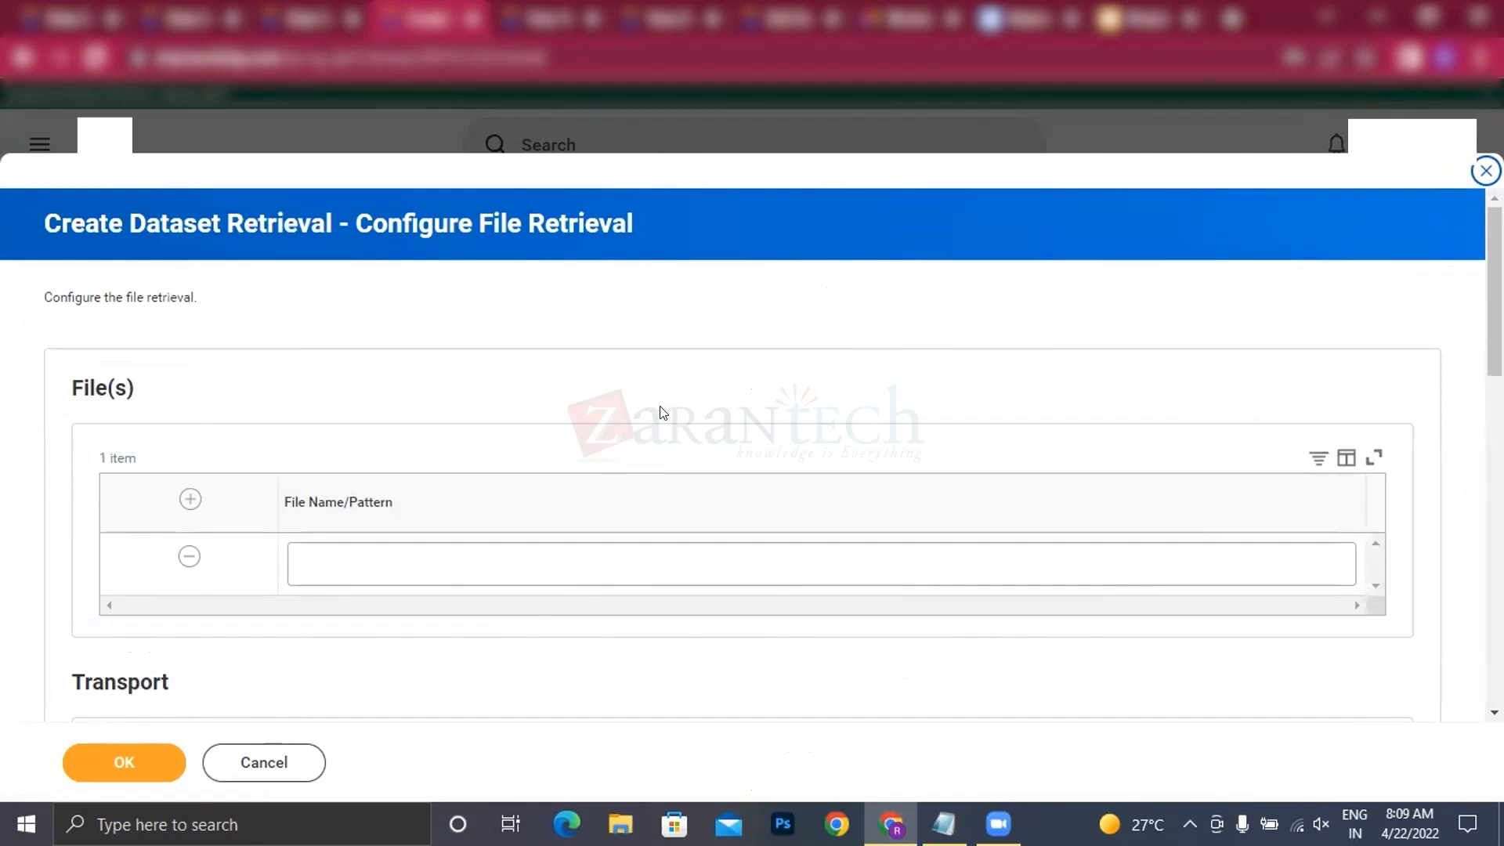
scroll(540, 445, down, 2)
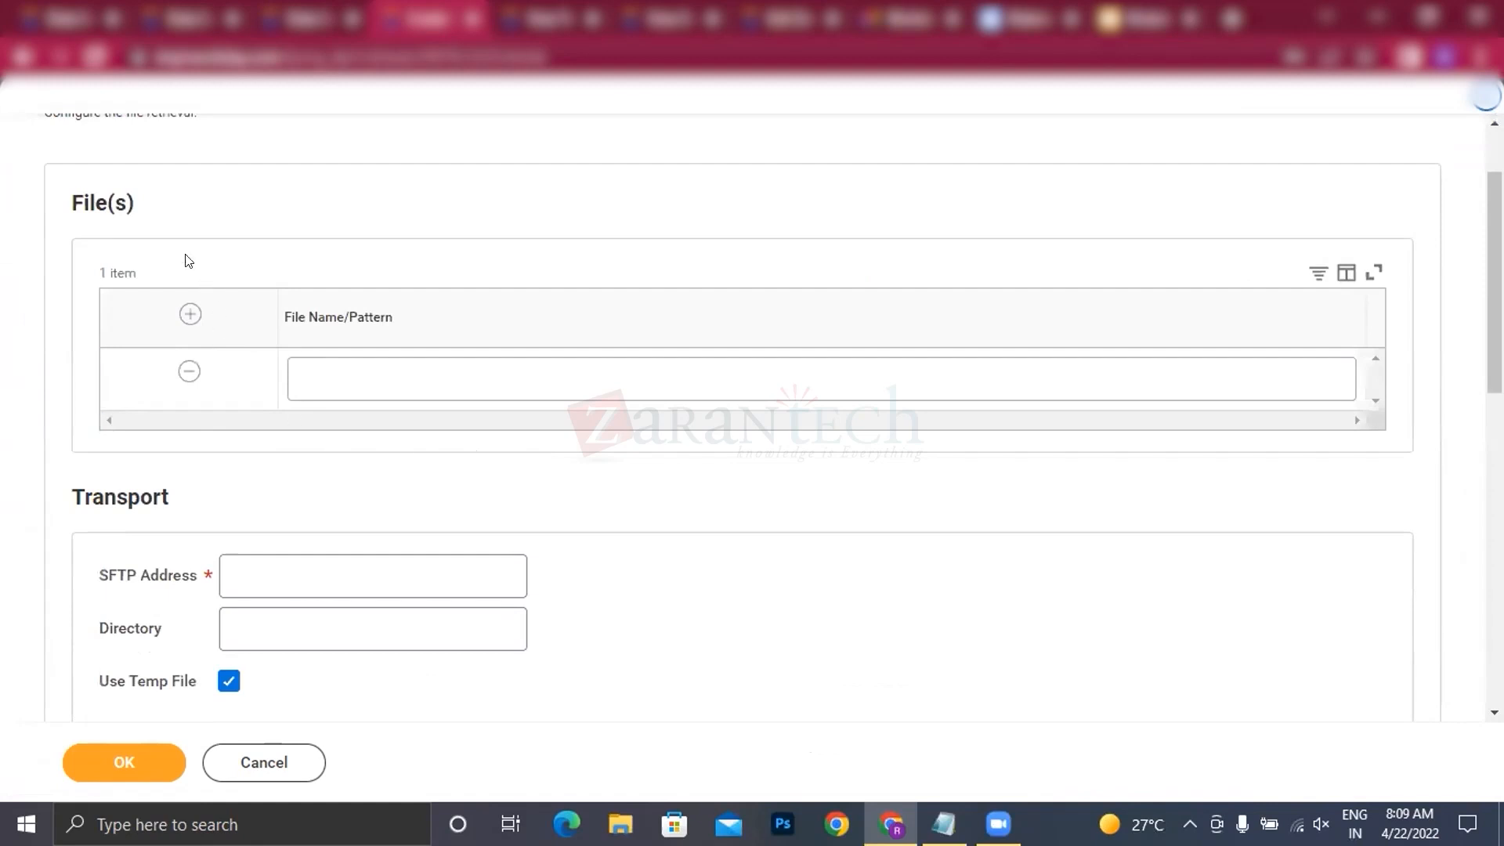
scroll(577, 295, up, 2)
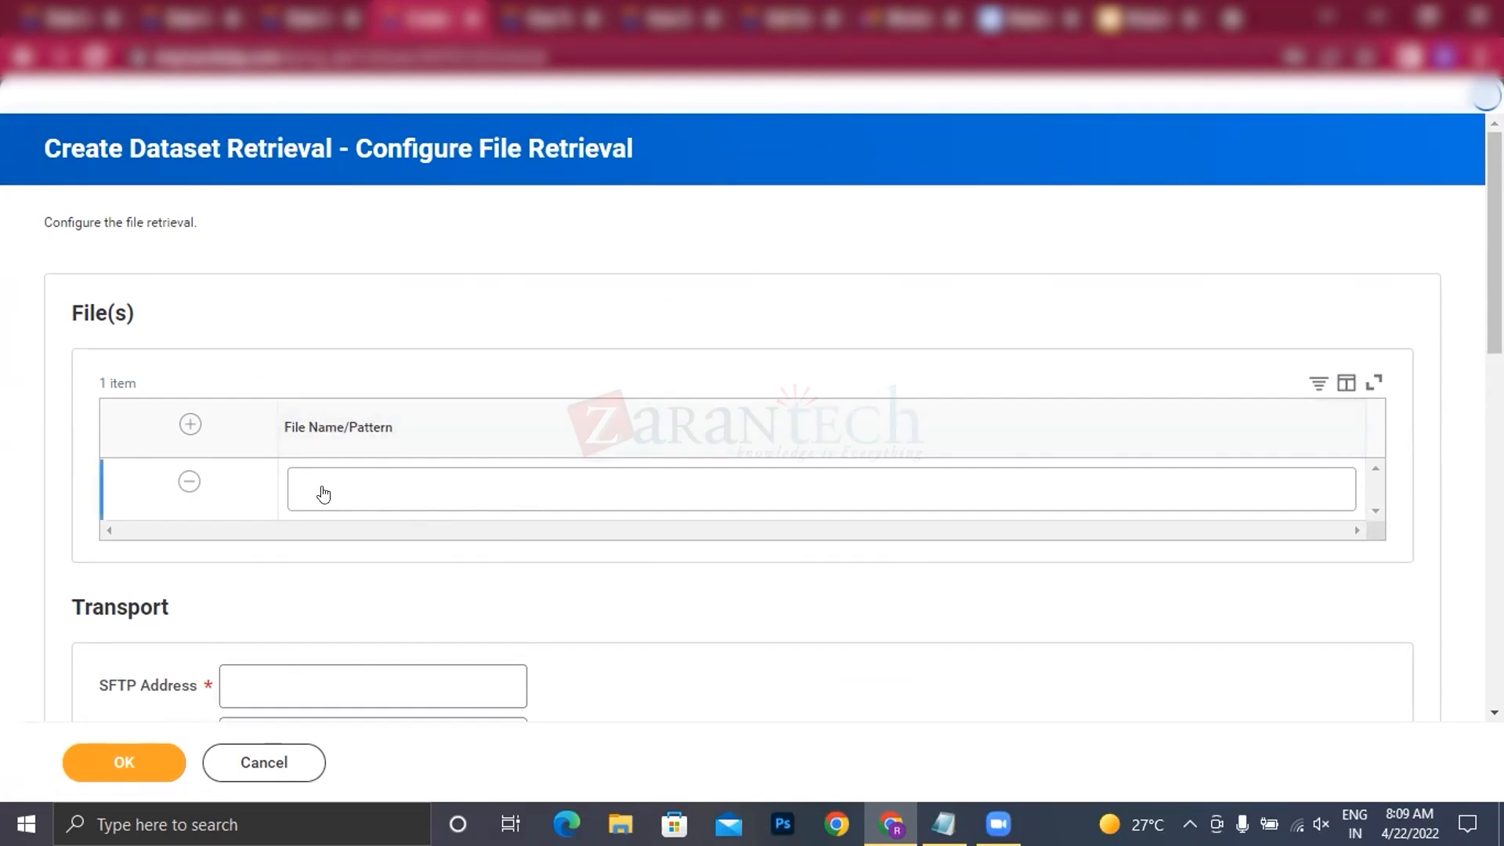
scroll(323, 492, down, 2)
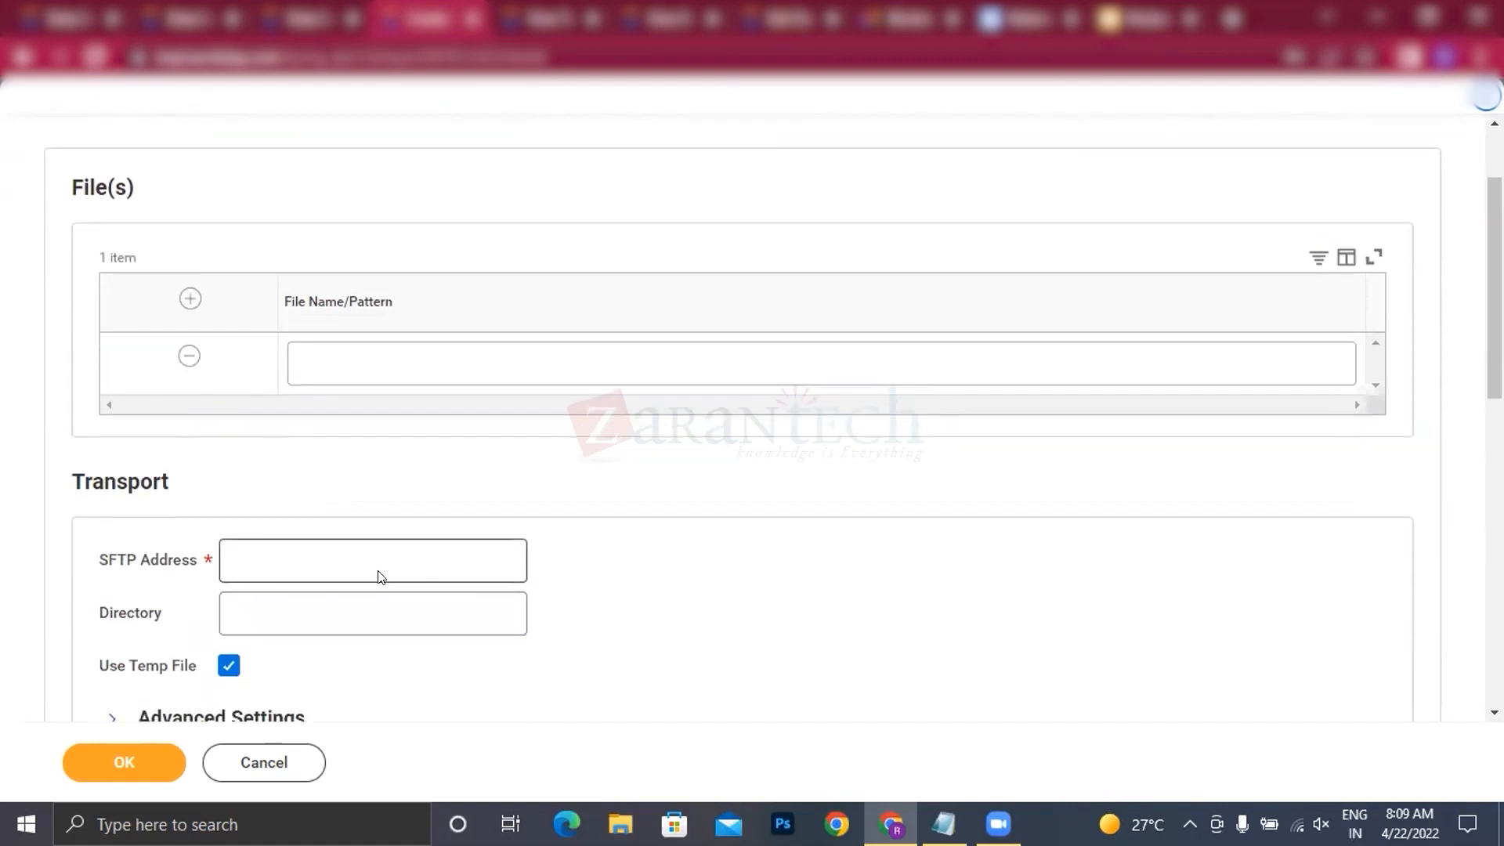
scroll(261, 403, down, 9)
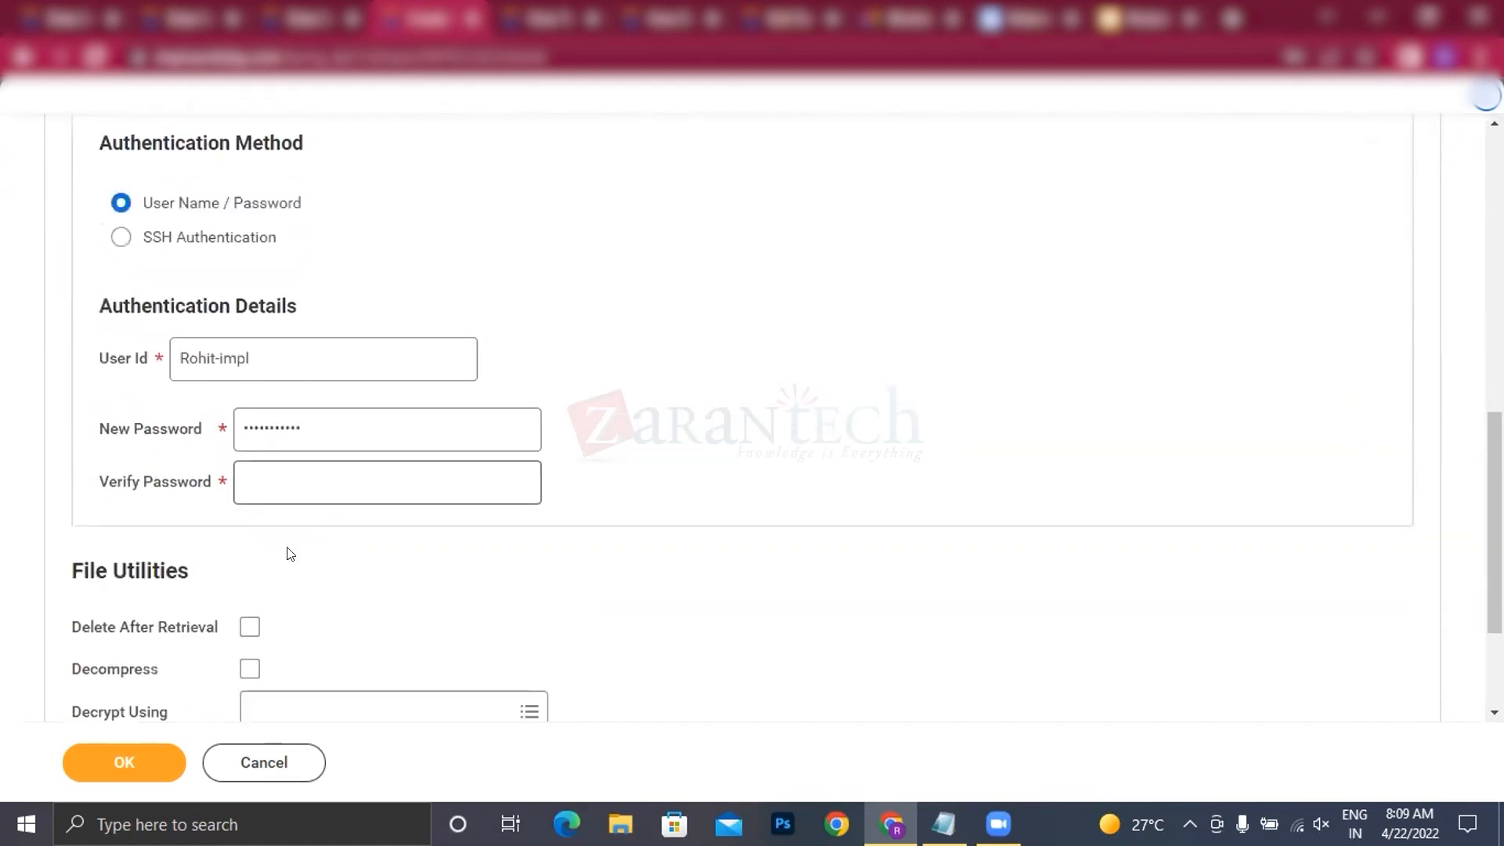
scroll(343, 577, down, 3)
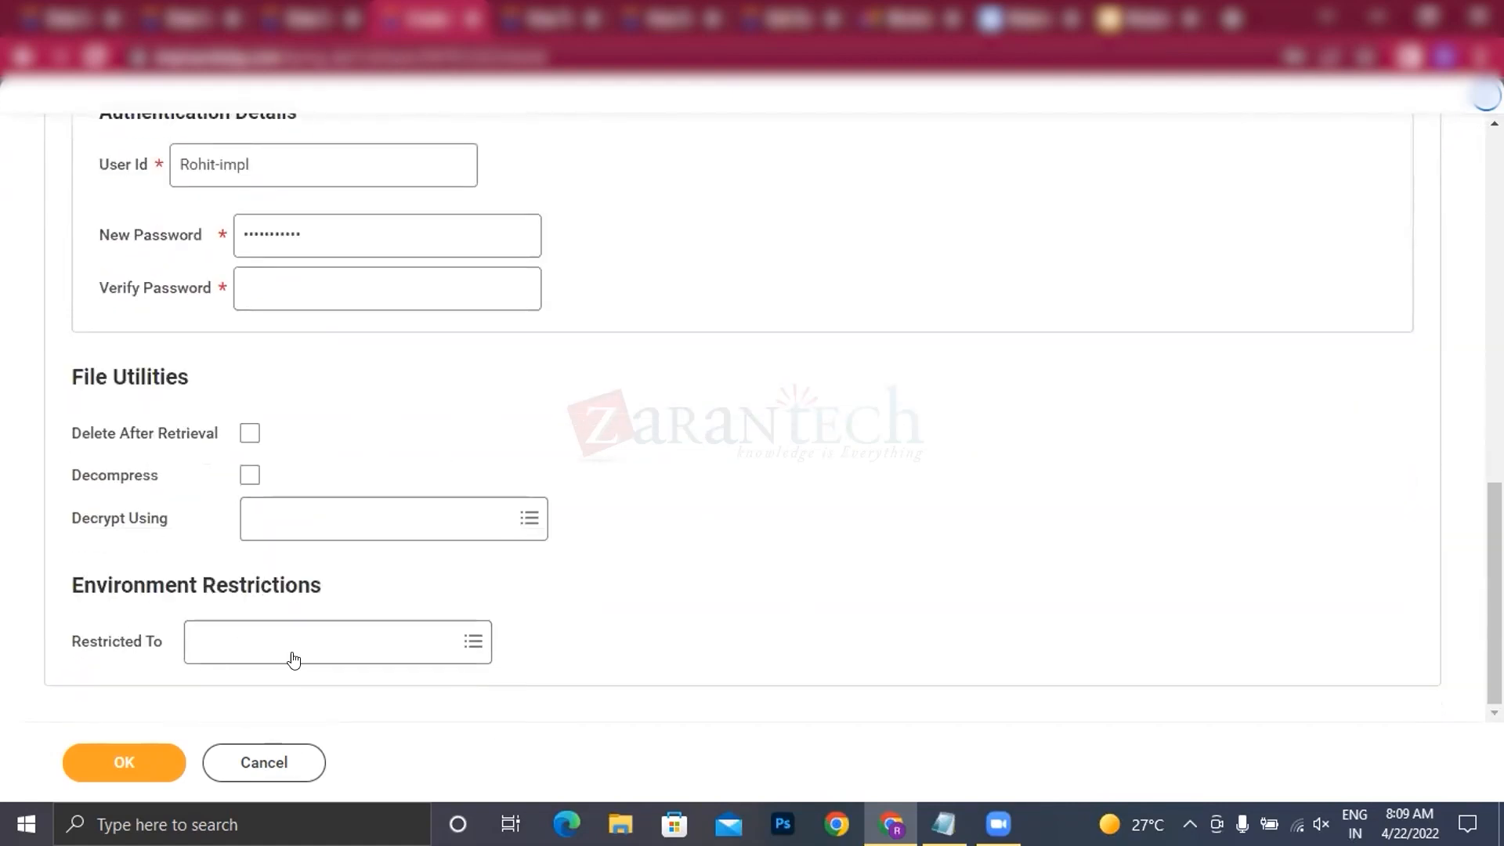
scroll(269, 423, up, 7)
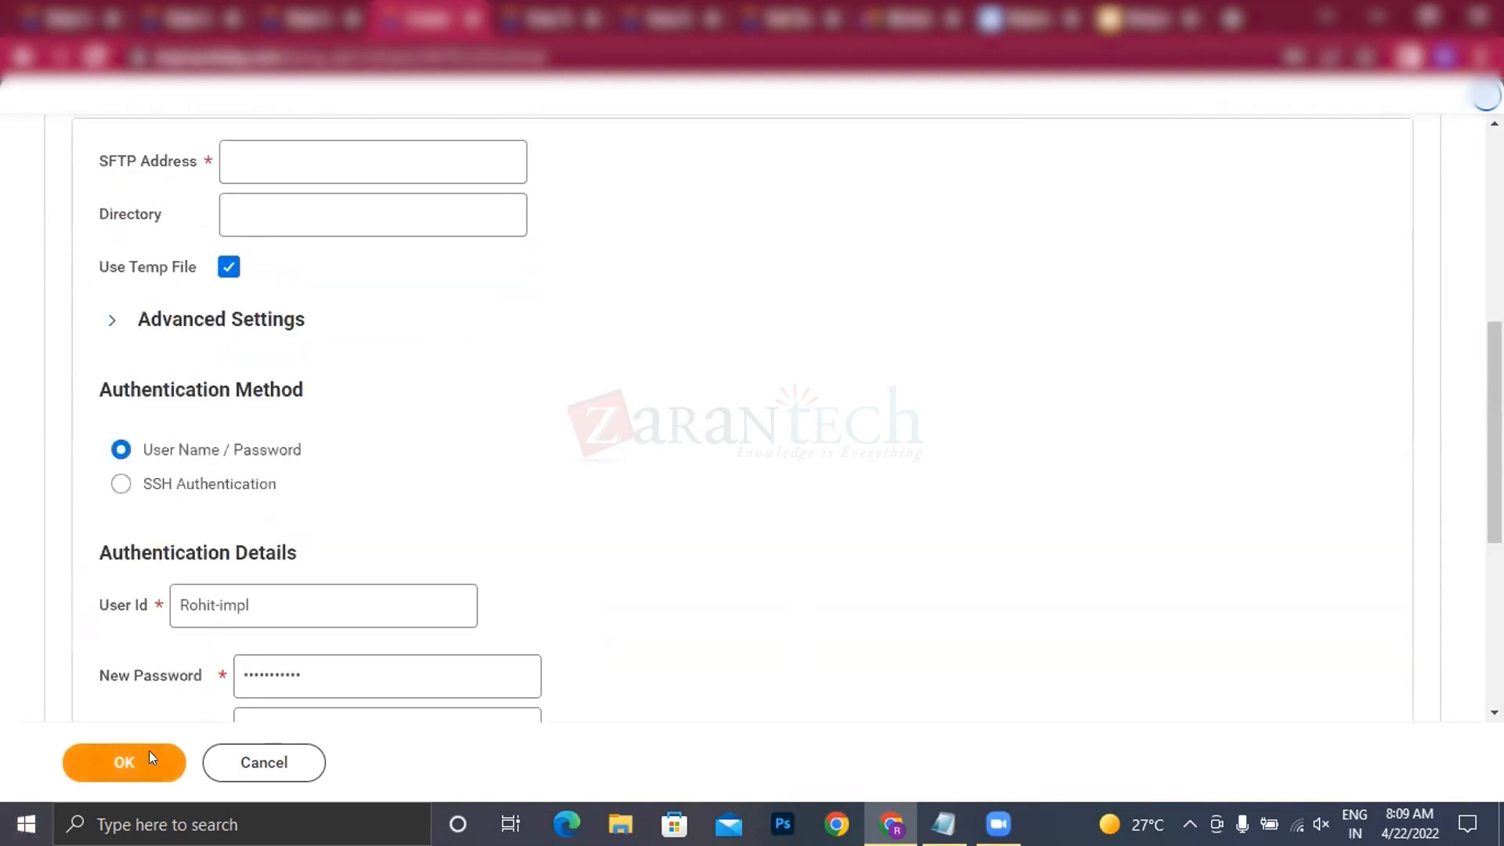
scroll(573, 387, up, 8)
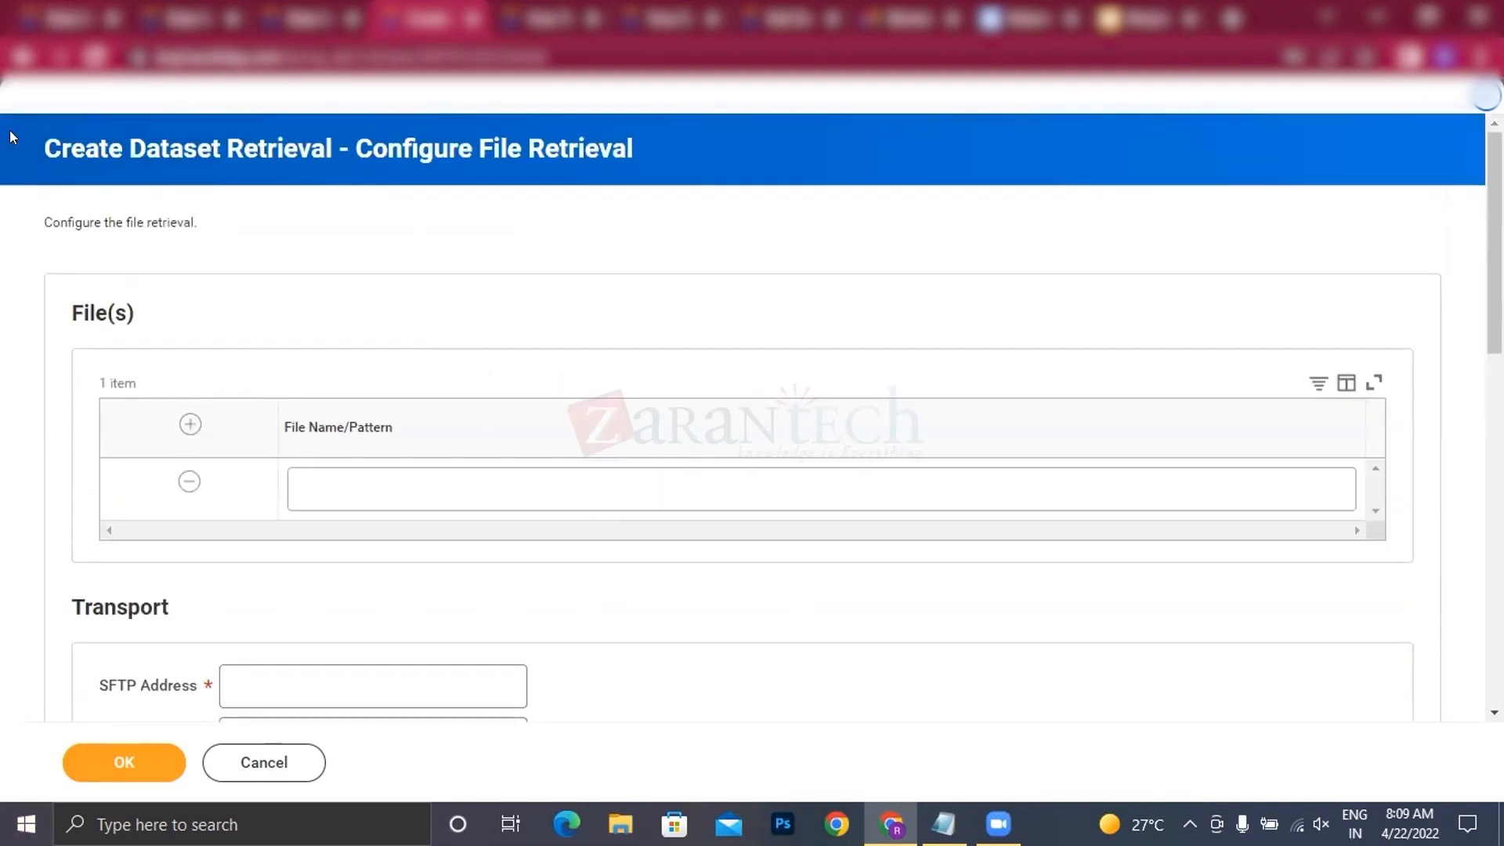
scroll(353, 623, down, 3)
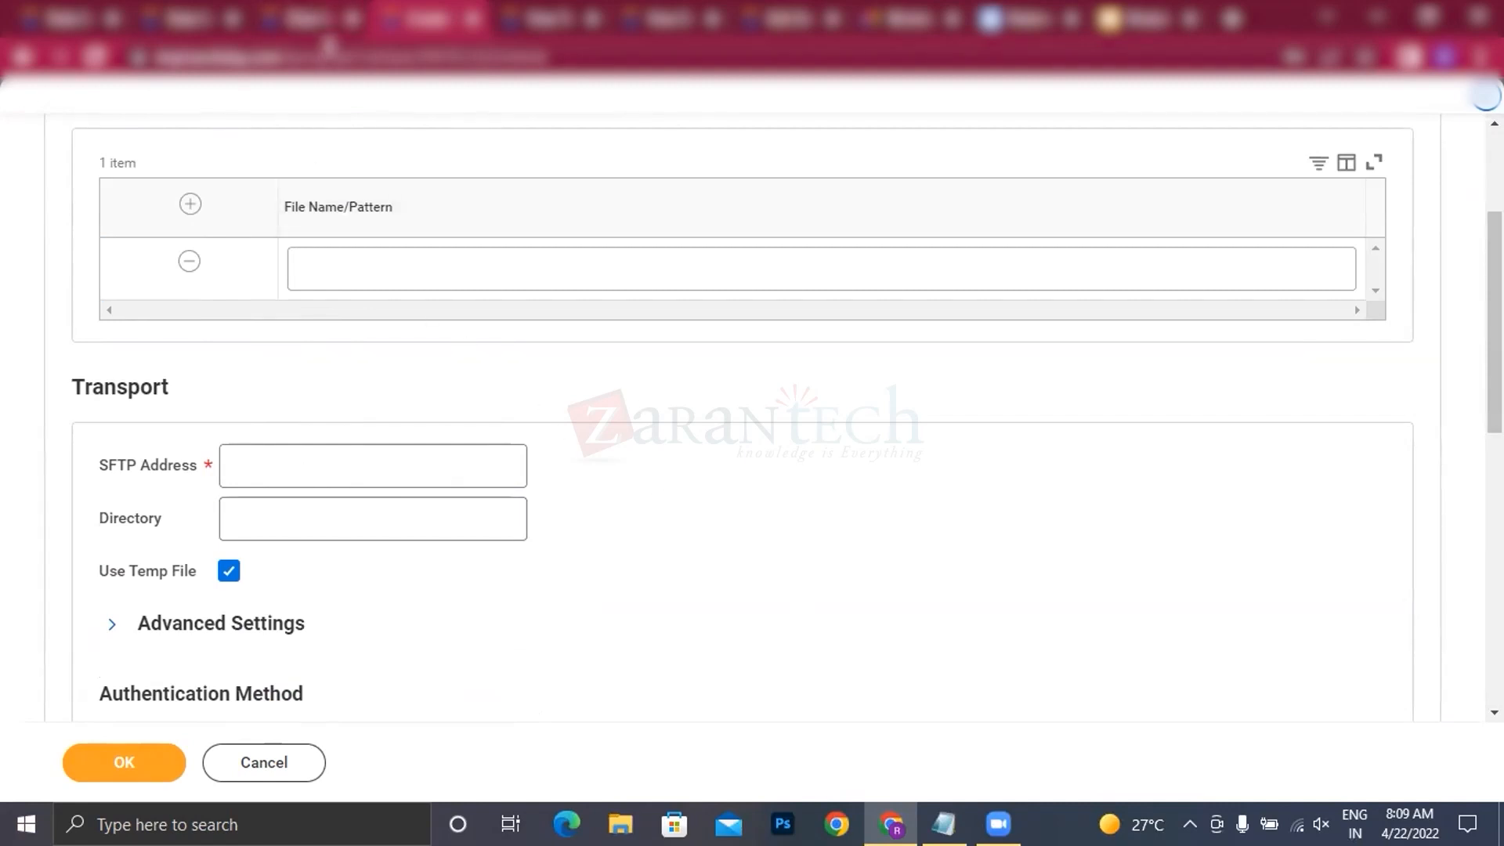
click(312, 22)
click(415, 32)
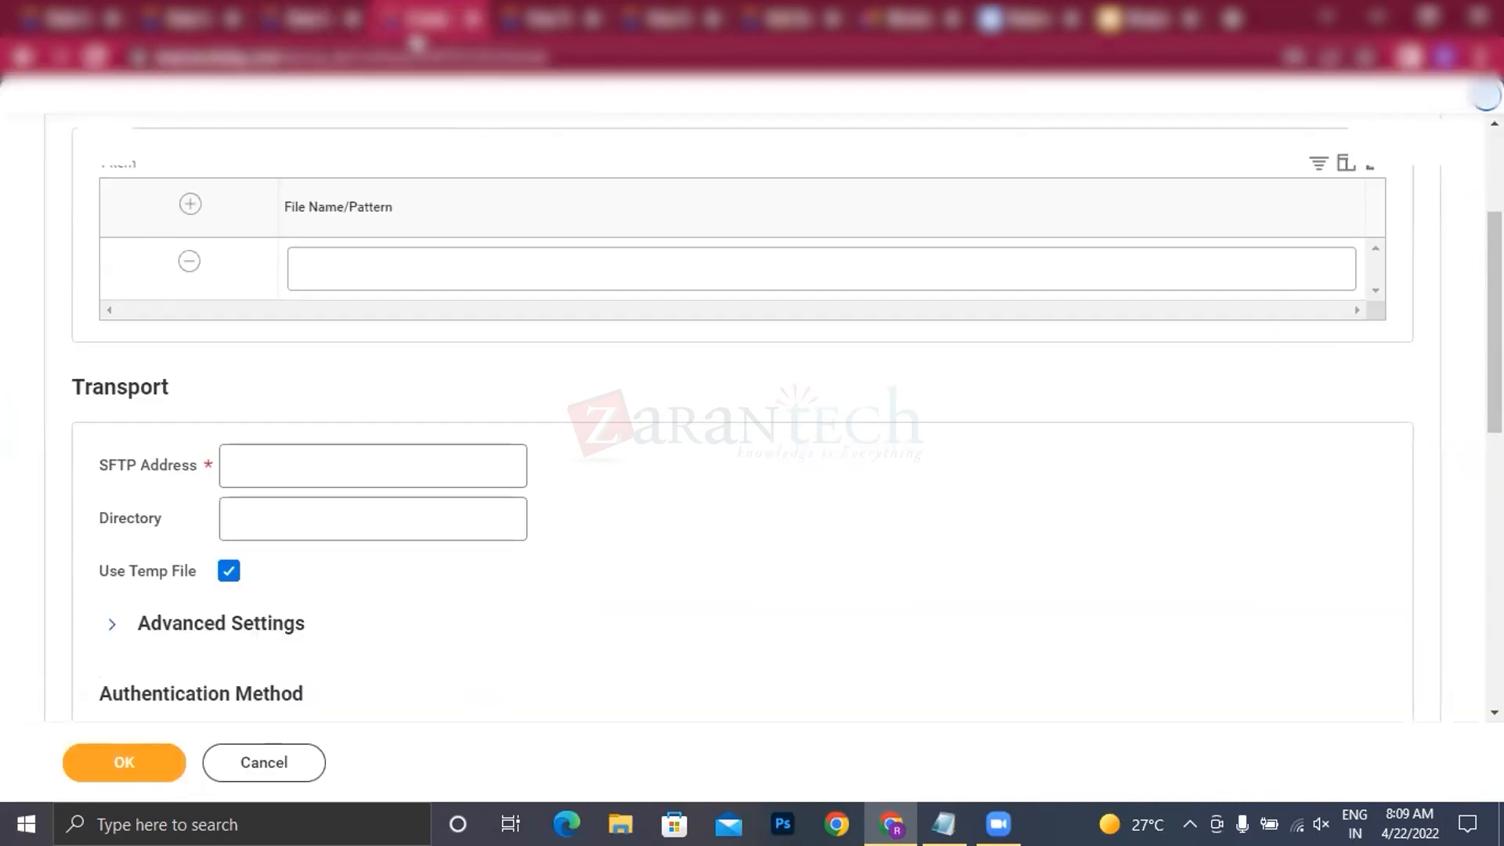
scroll(419, 262, up, 3)
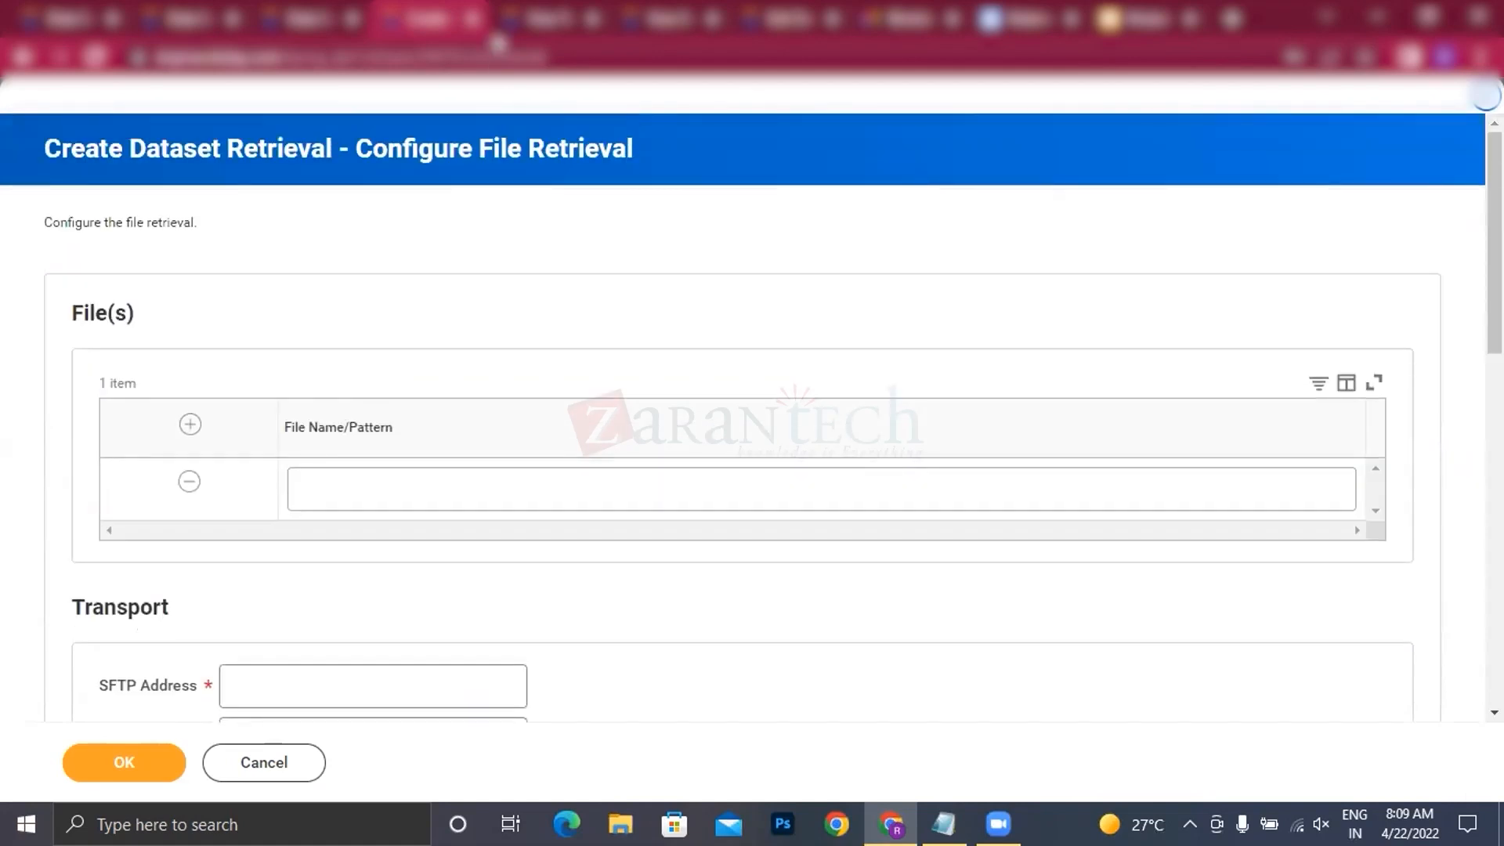
Step: Close the browser tab with the SFTP retrieval form and show the creation options in the remaining Data Catalog tab
click(472, 20)
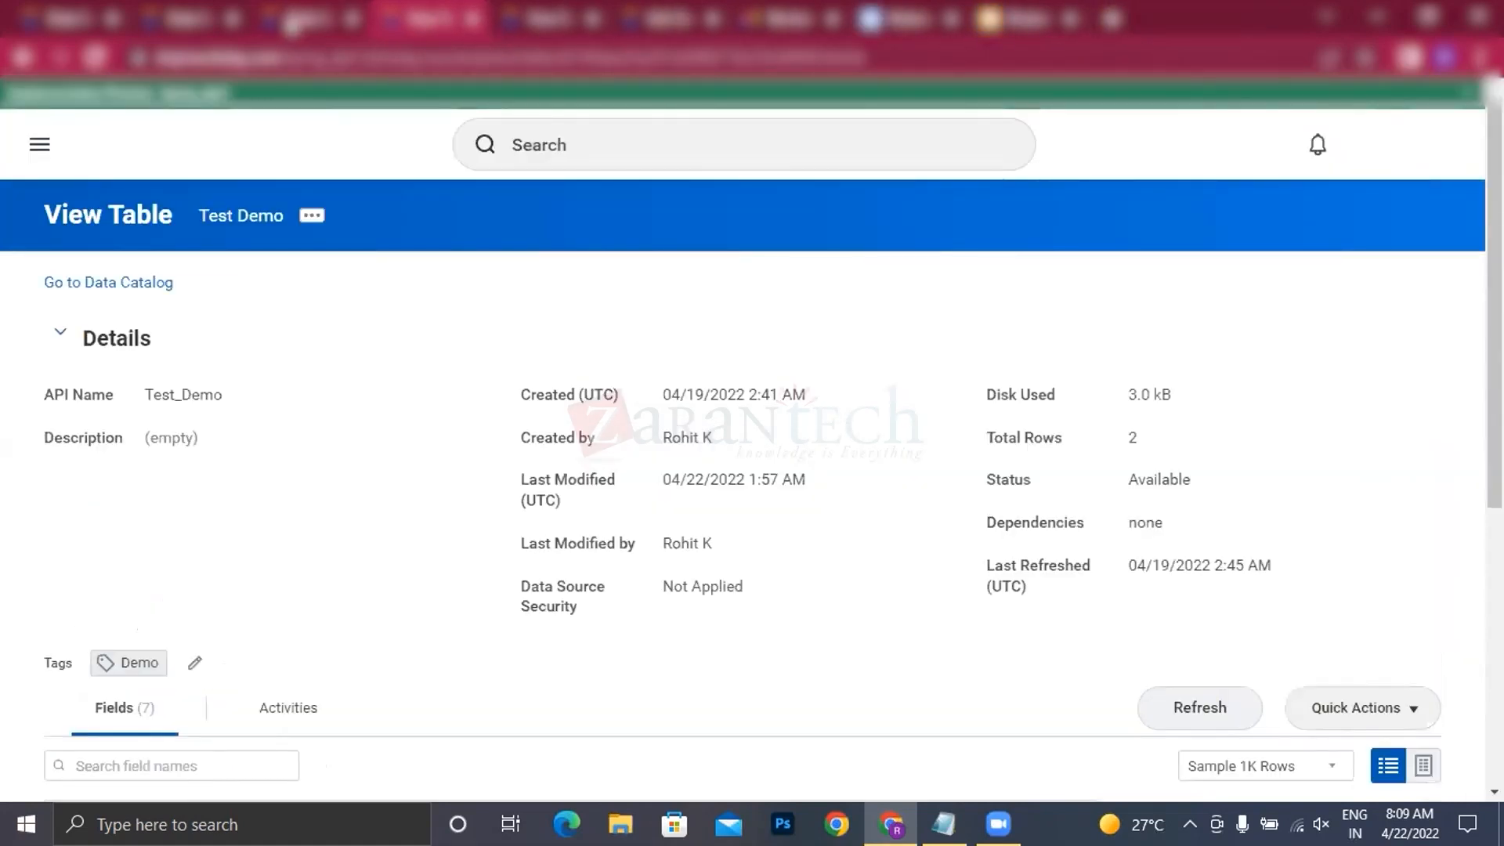
click(473, 20)
click(87, 301)
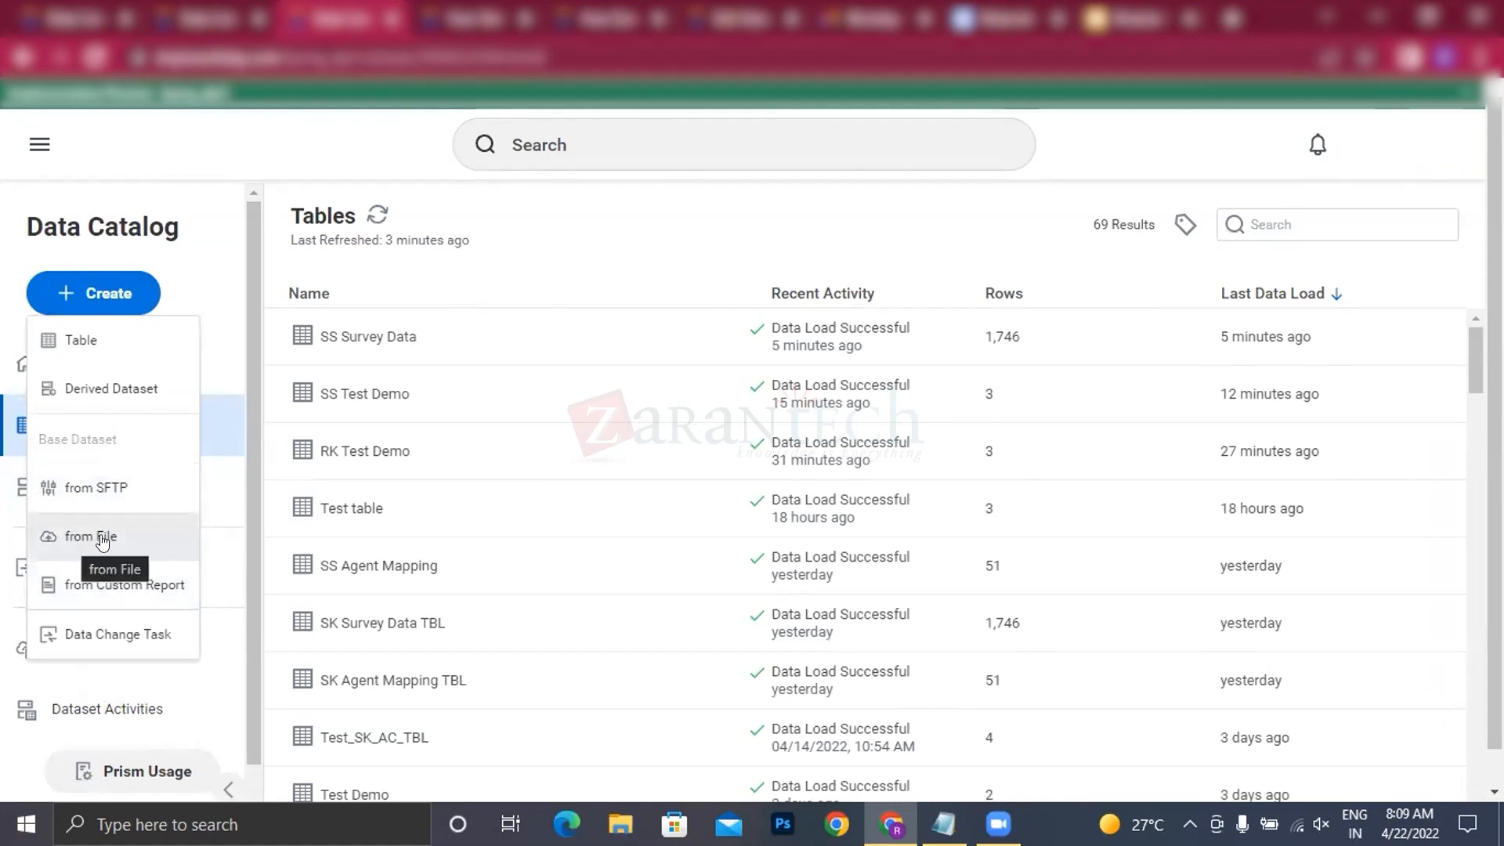
Step: Switch to the Module 3 - Data Acquisition slides and compare slide 5, Datasets & File Uploads, with the Data Catalog creation options
click(1117, 20)
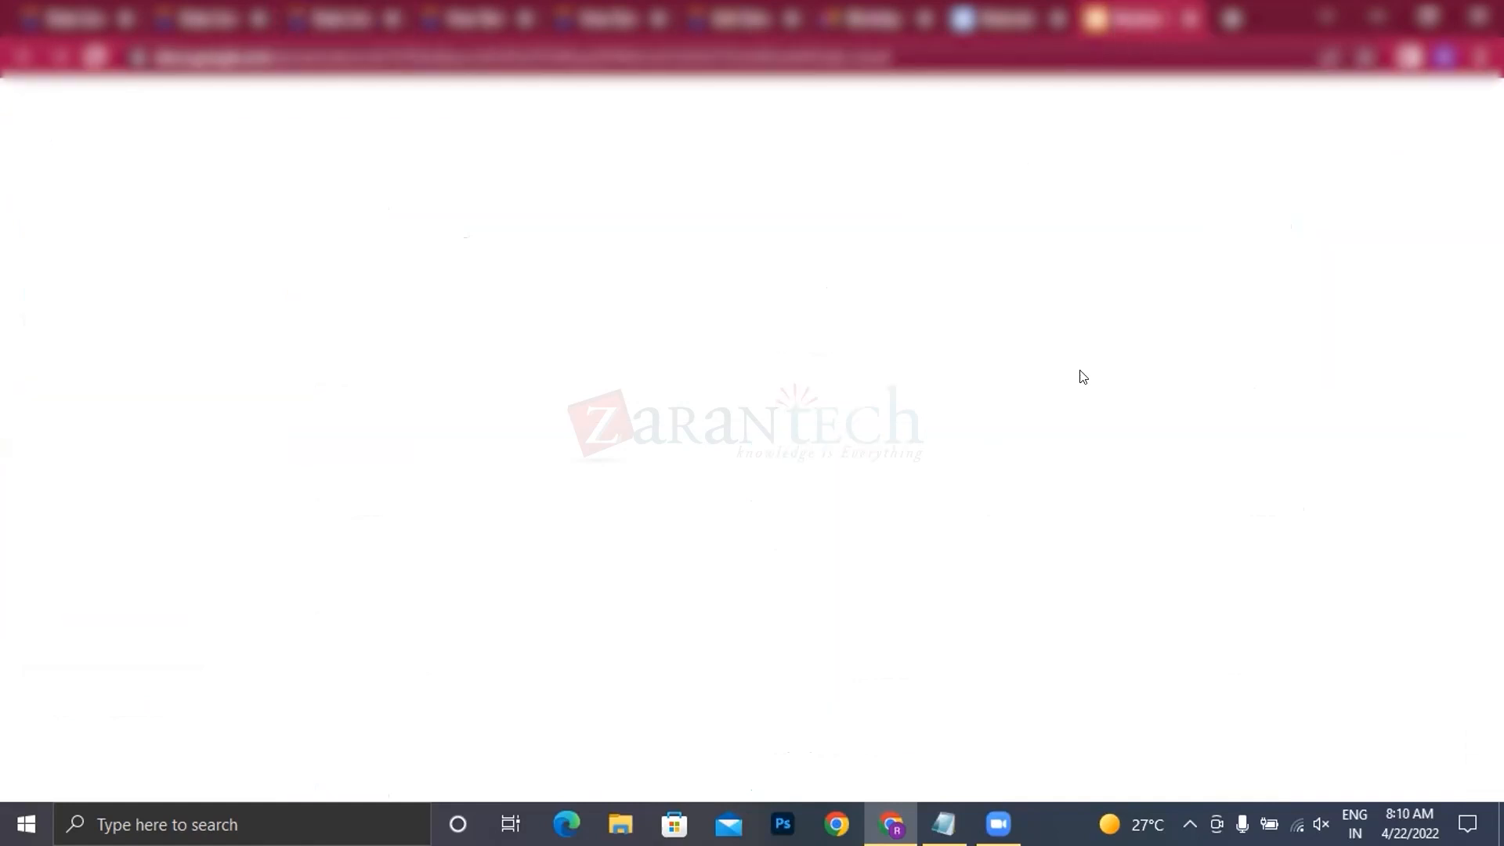
click(166, 585)
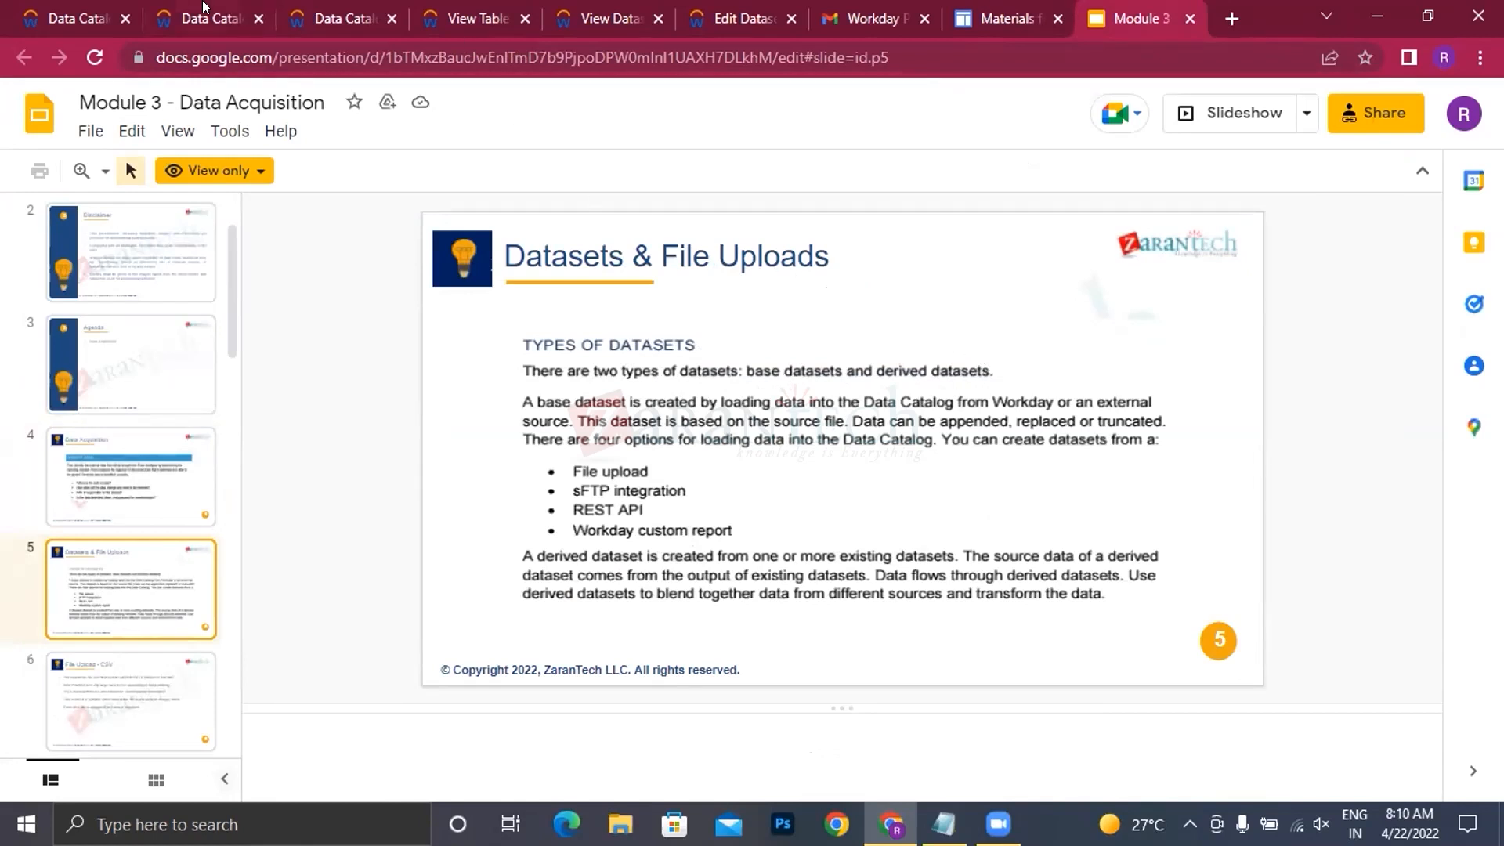
click(301, 22)
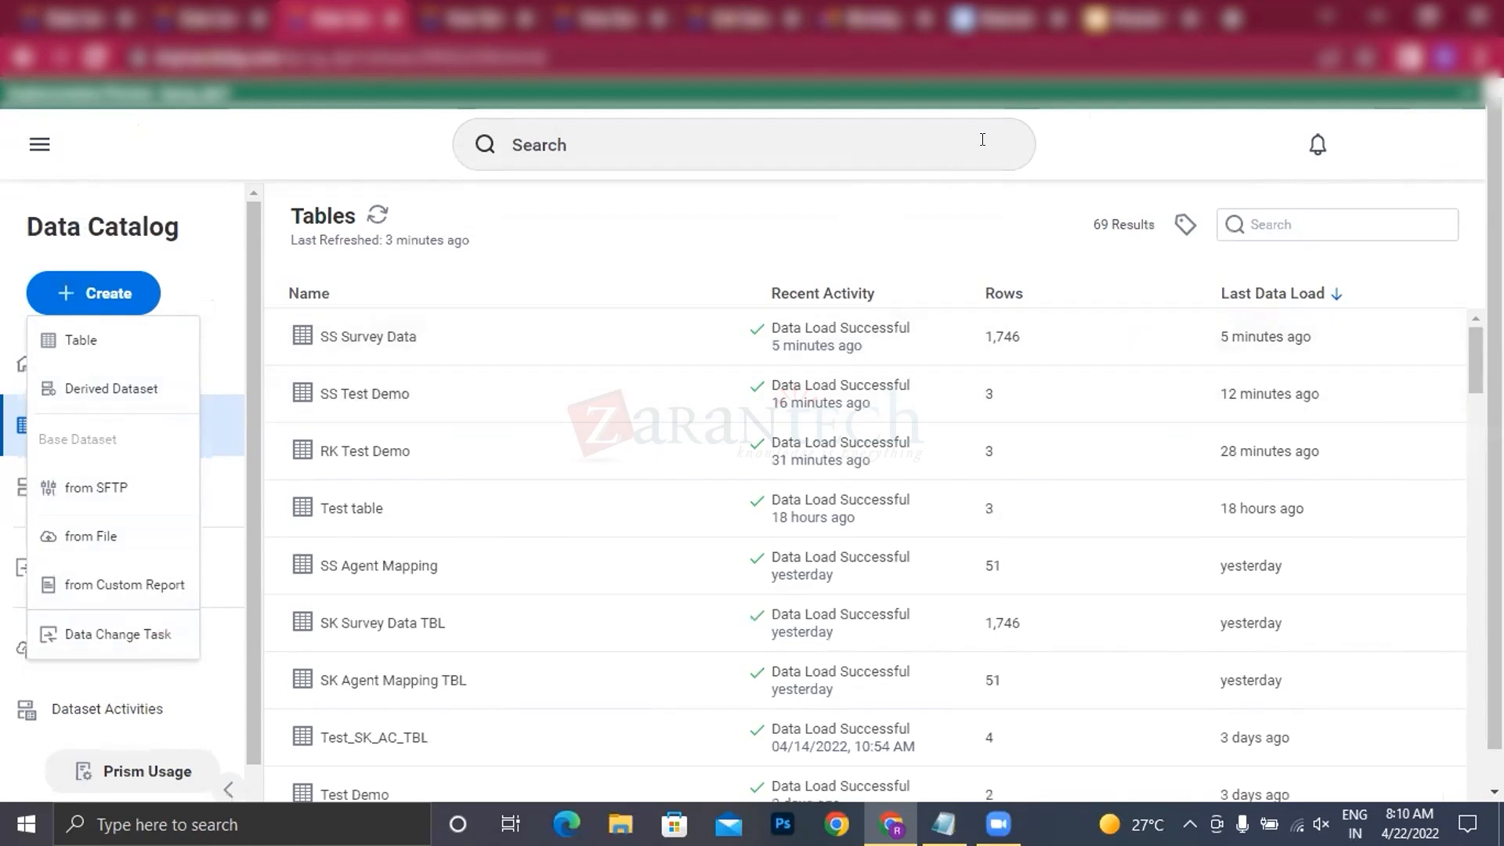
click(1131, 31)
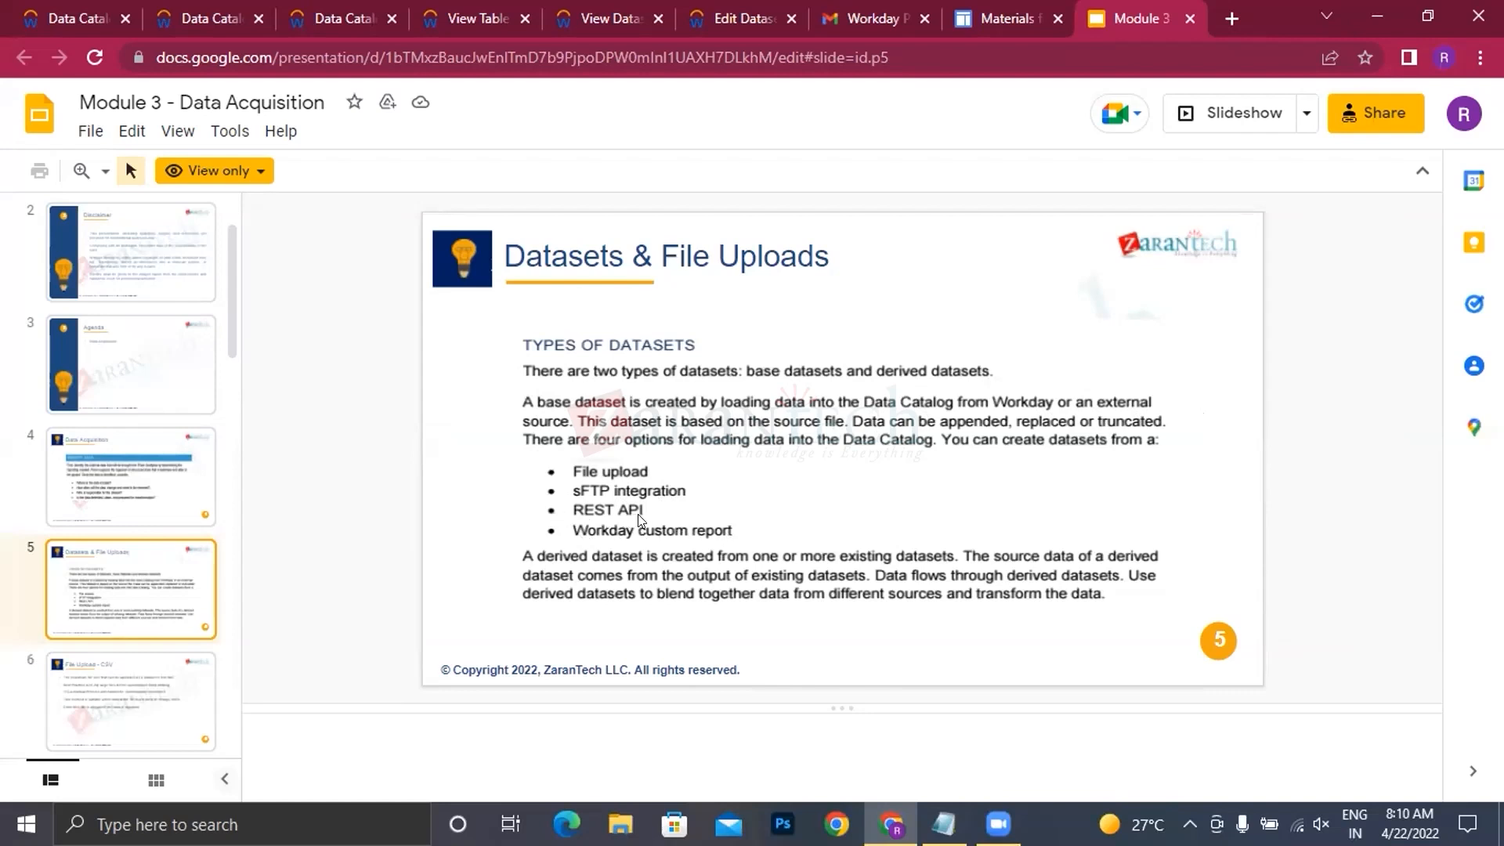
scroll(637, 509, down, 1)
scroll(563, 507, up, 1)
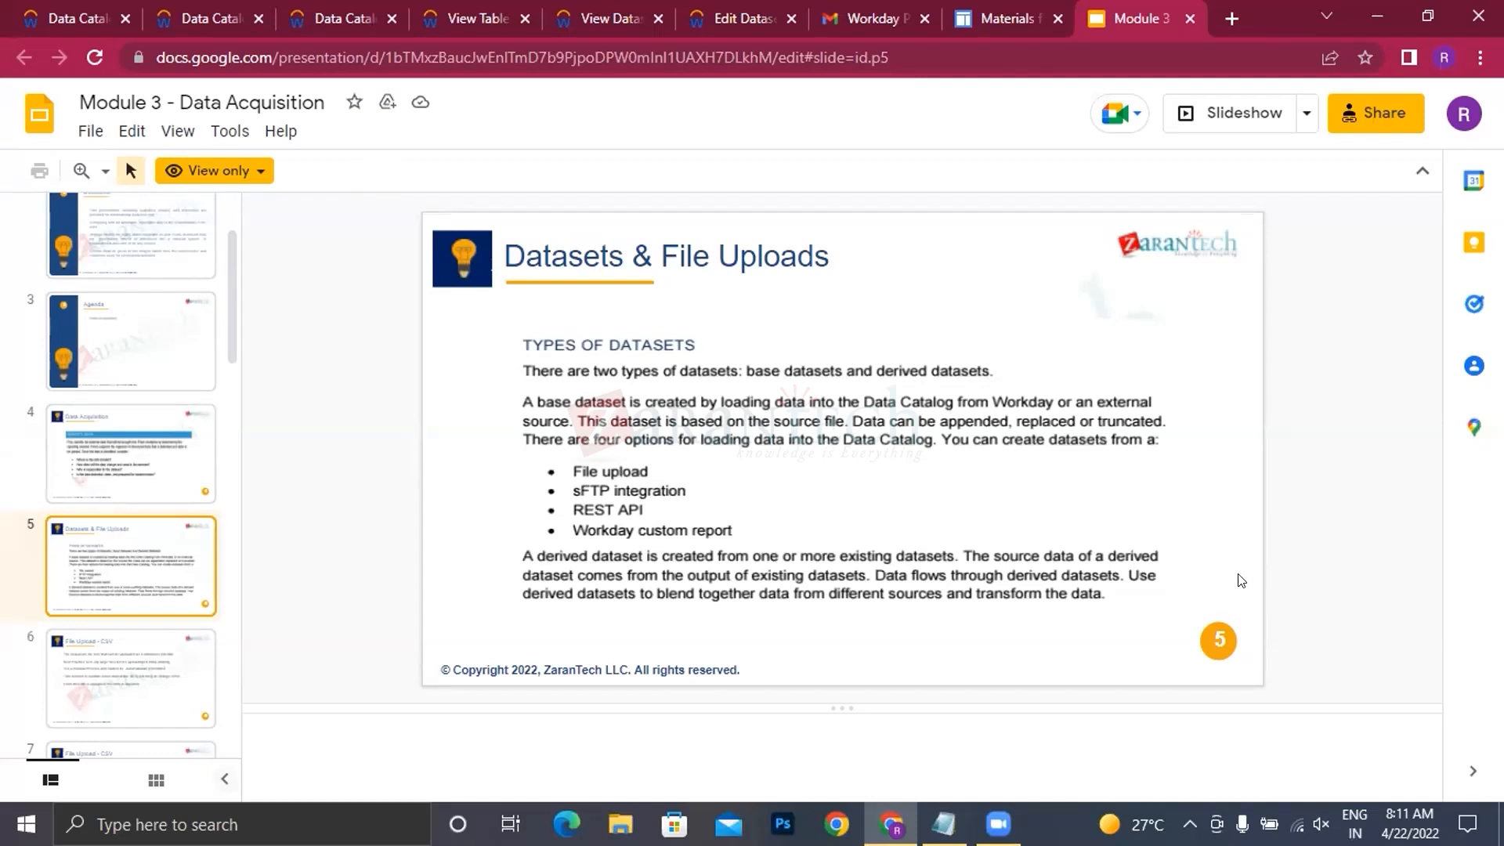
Step: Check the base dataset creation options in the Data Catalog tab listing RK Test Demo, and return to the slides
click(210, 19)
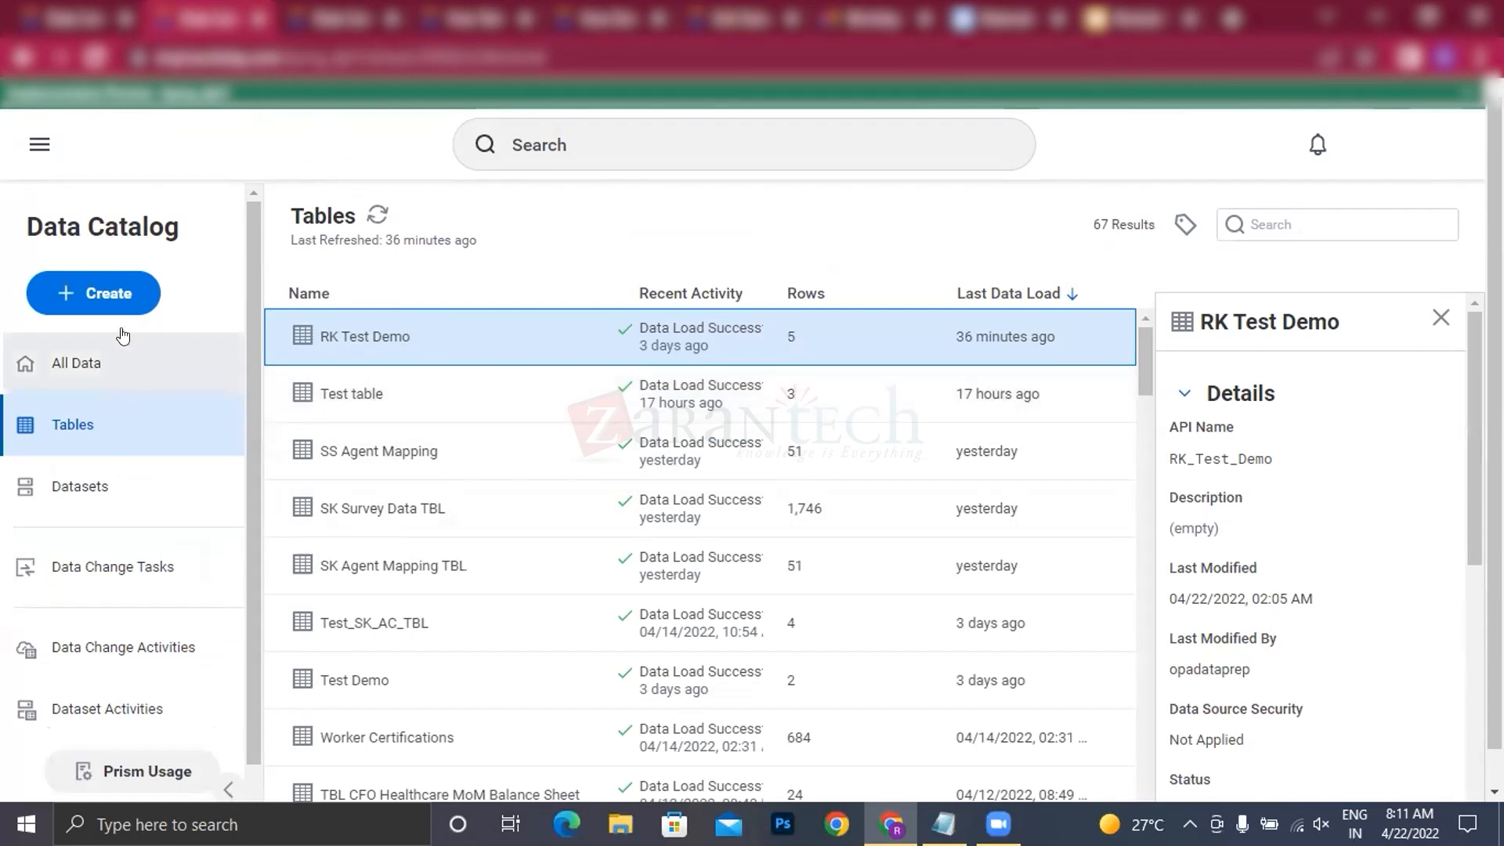
click(113, 299)
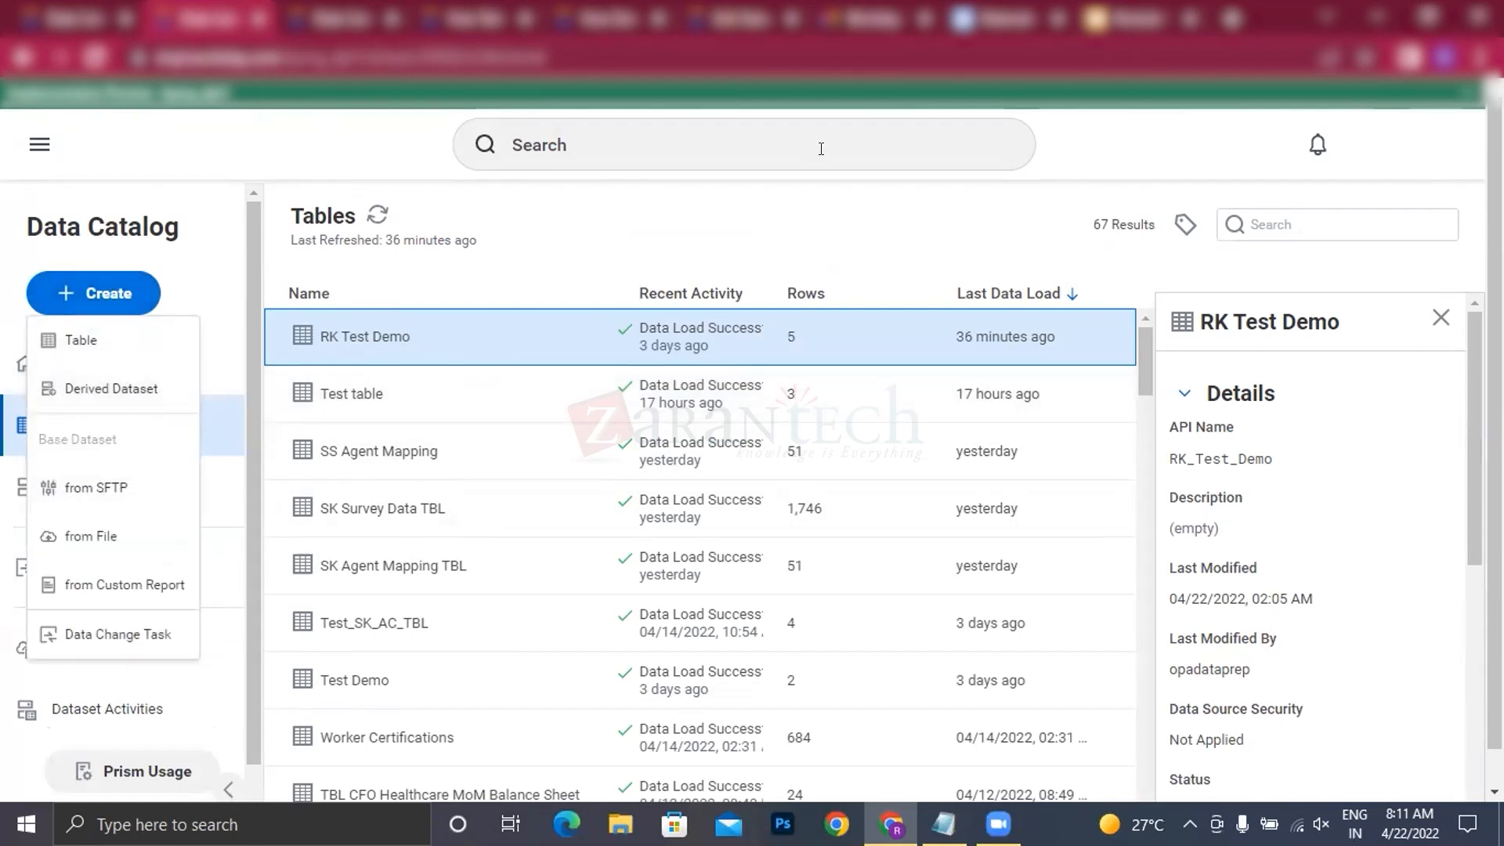
click(1128, 19)
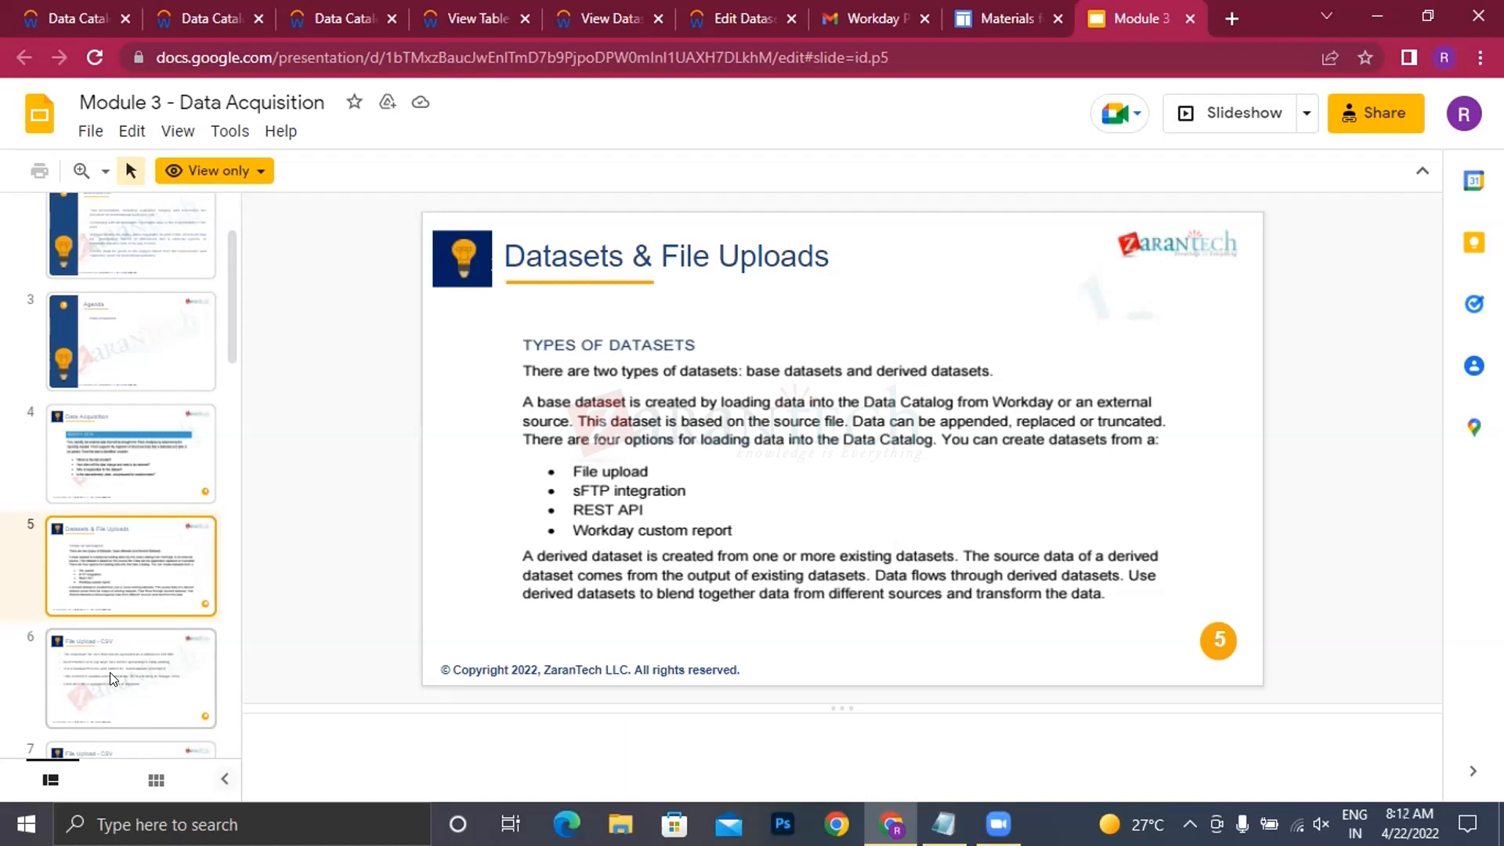
Step: Open slide 6, File Upload - CSV, and highlight the bullet about the manual process that cannot be automatically scheduled
scroll(144, 613, down, 1)
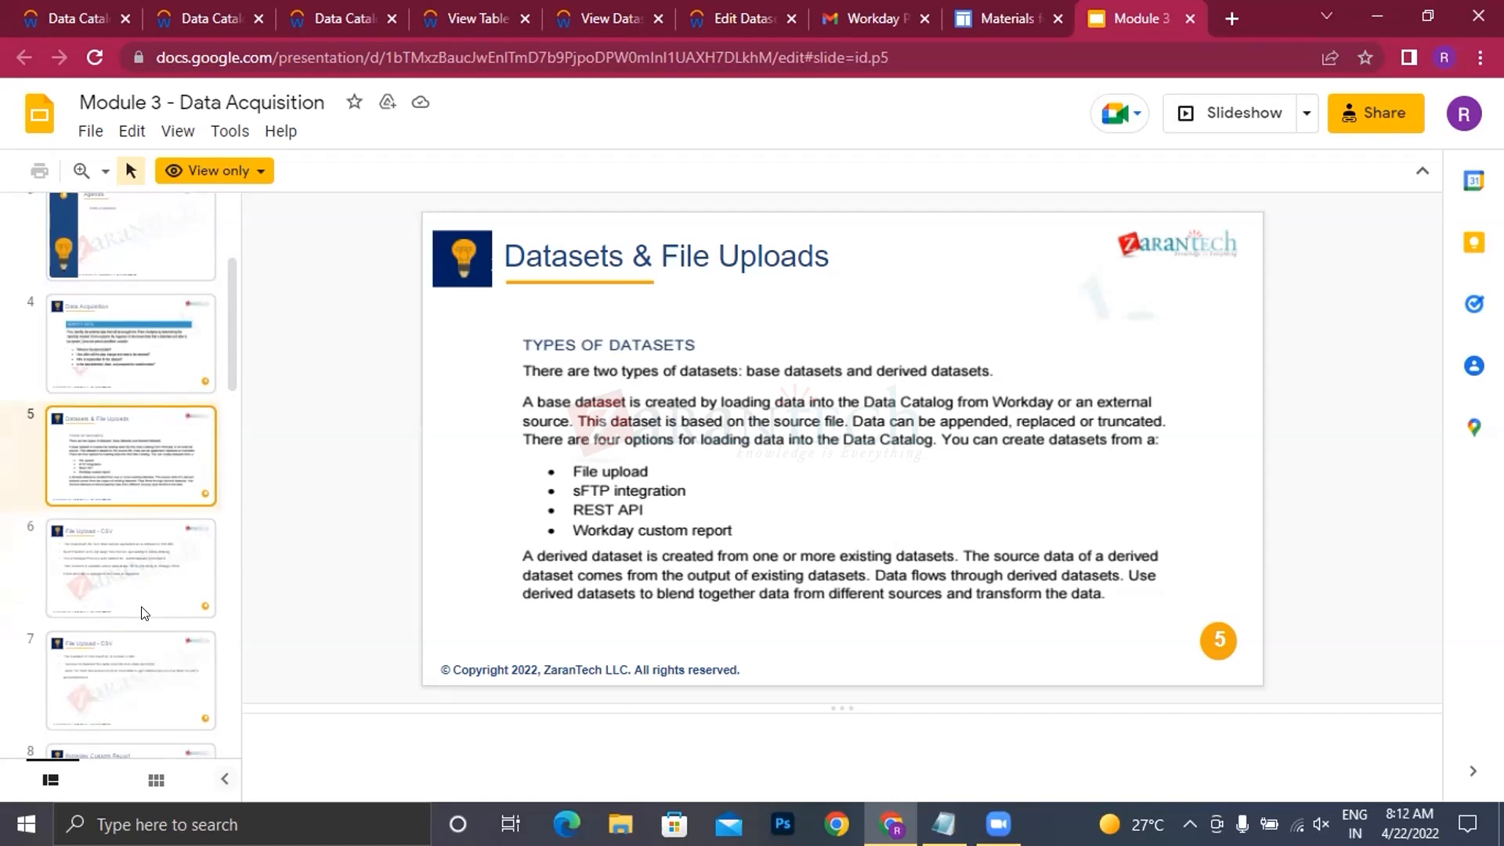
click(111, 578)
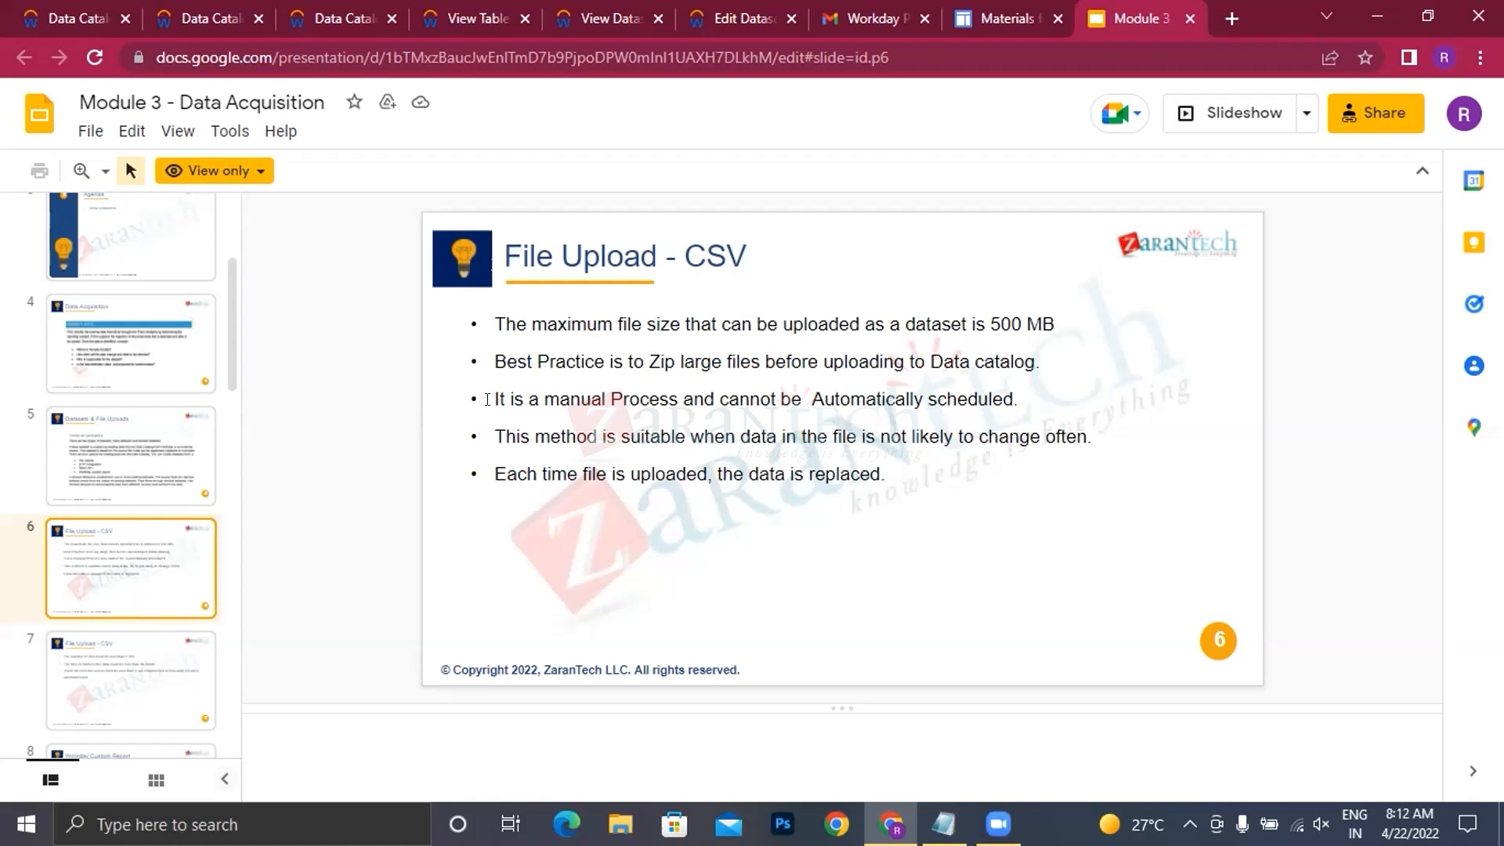
drag(487, 399, 1051, 402)
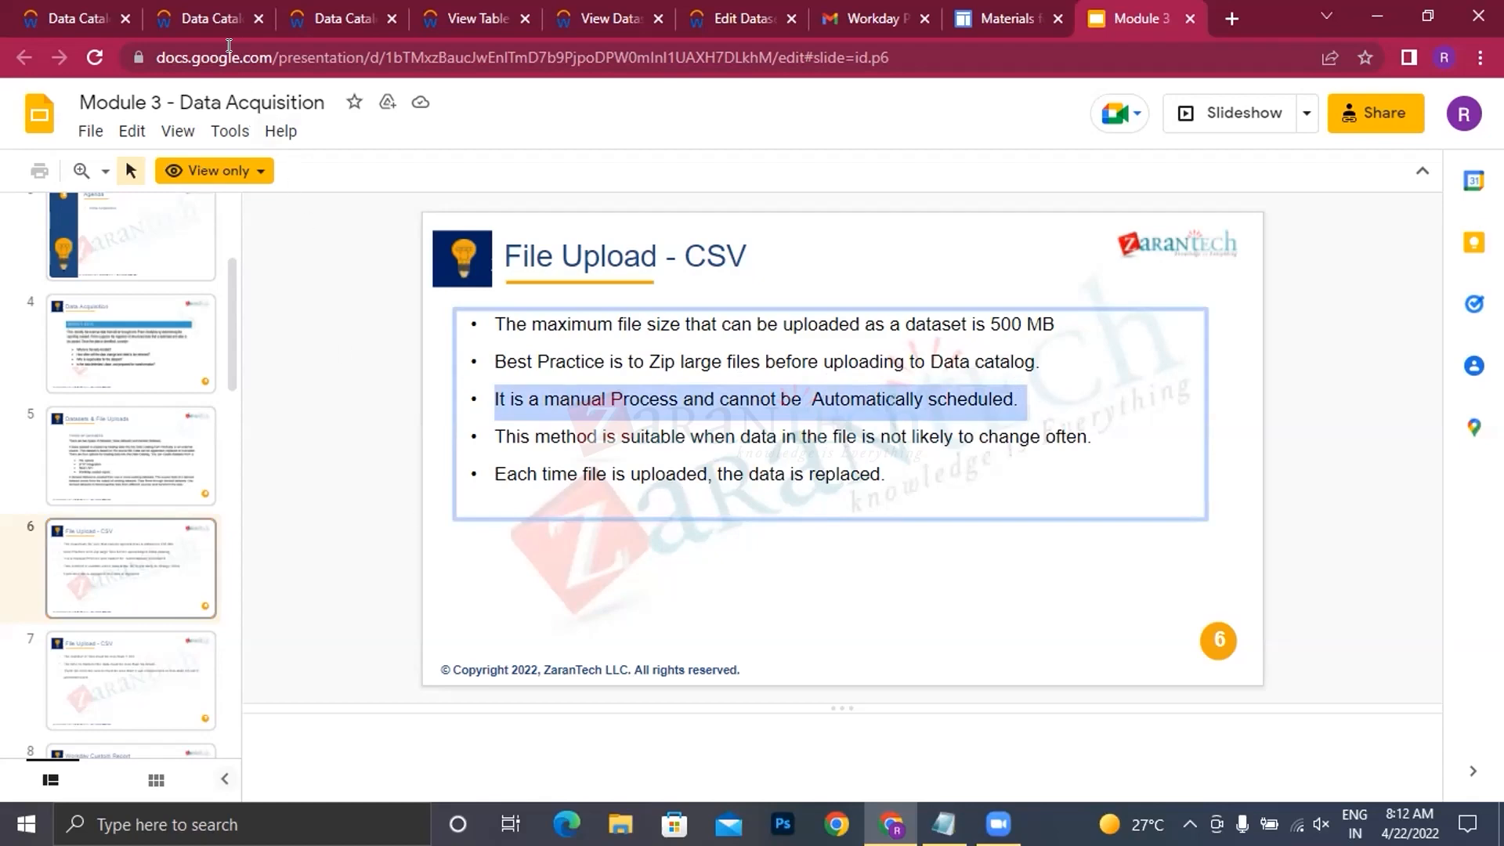
Step: Switch to the Data Catalog to review the from File option, and go back to the File Upload - CSV slide
click(202, 26)
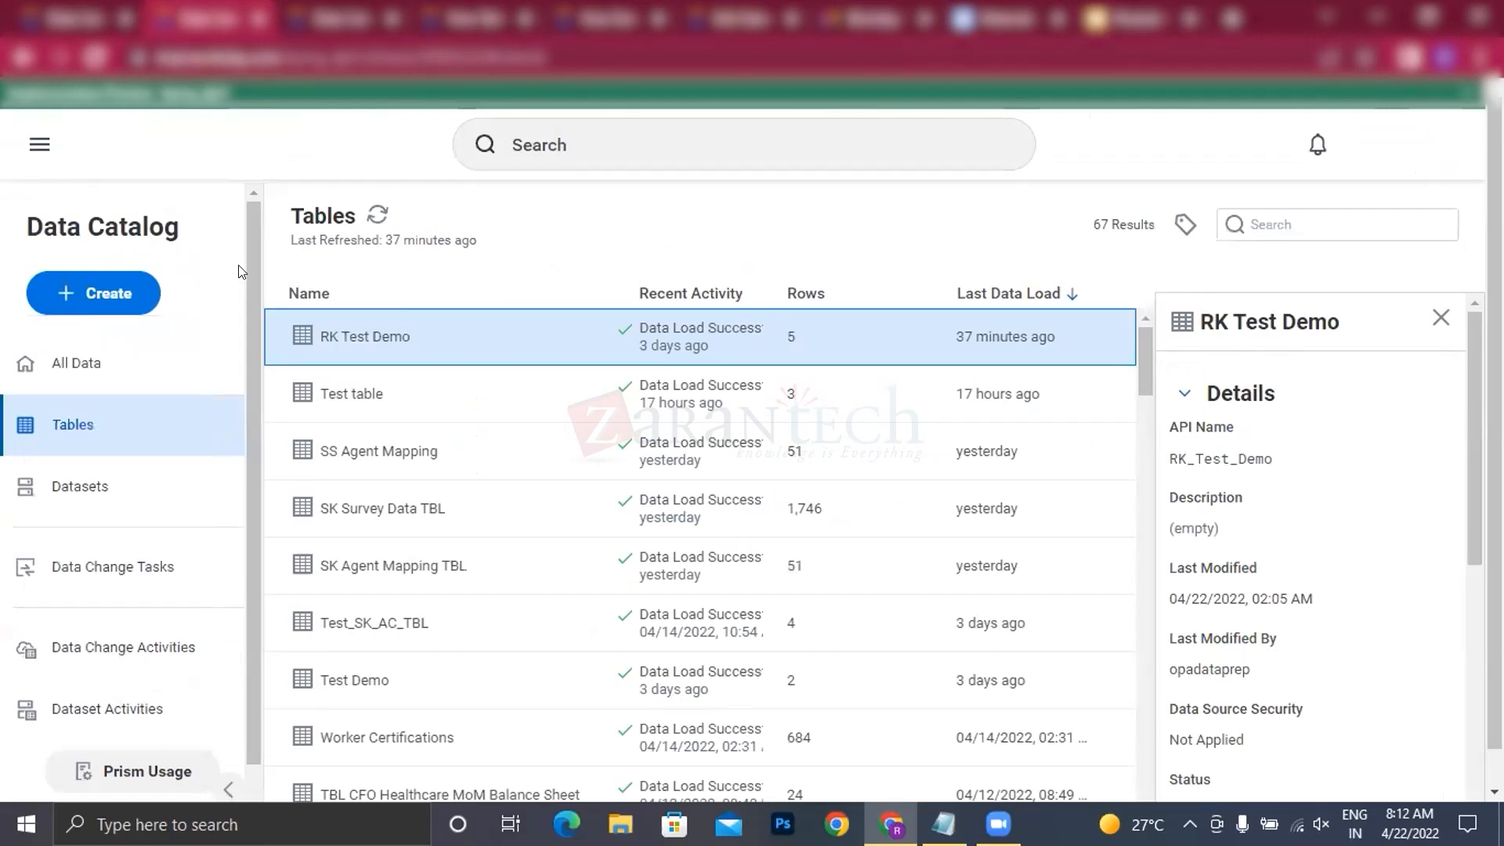
click(106, 317)
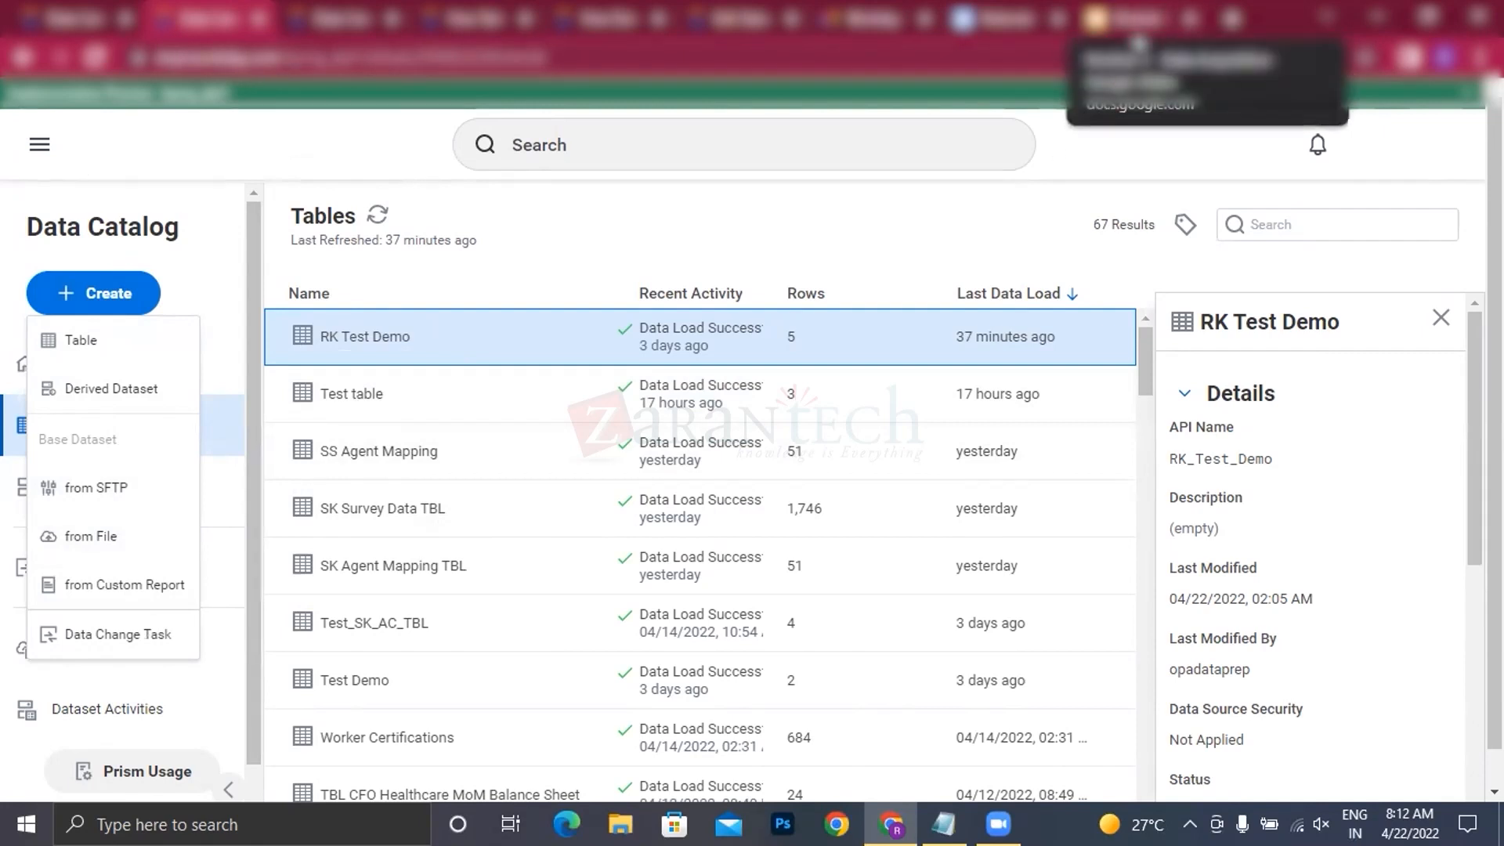
click(1140, 19)
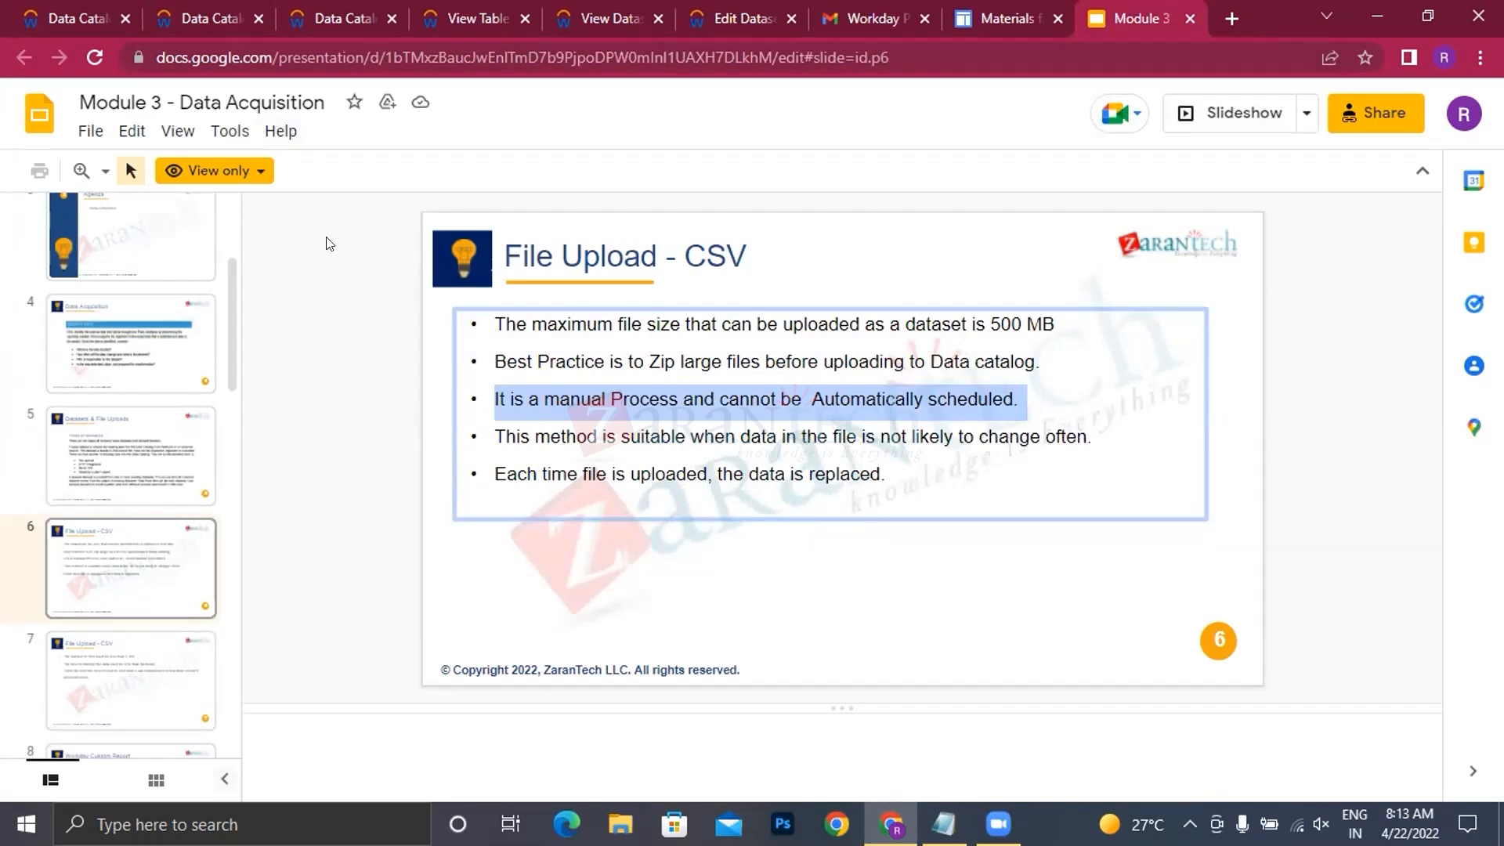
Step: Start a base dataset from SFTP in the Data Catalog and set the file name pattern to "test"
click(217, 26)
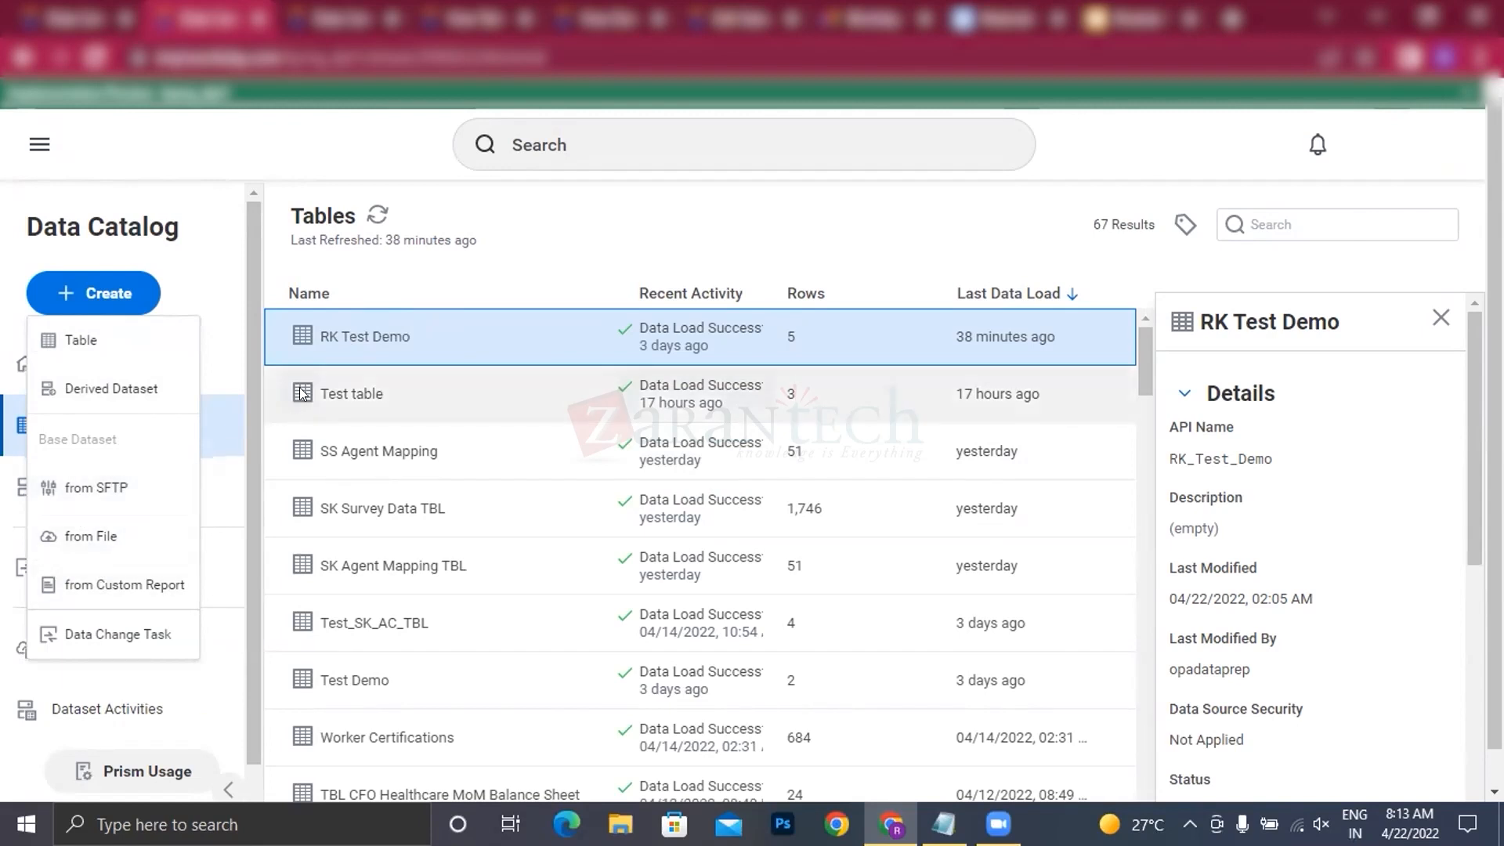
click(131, 493)
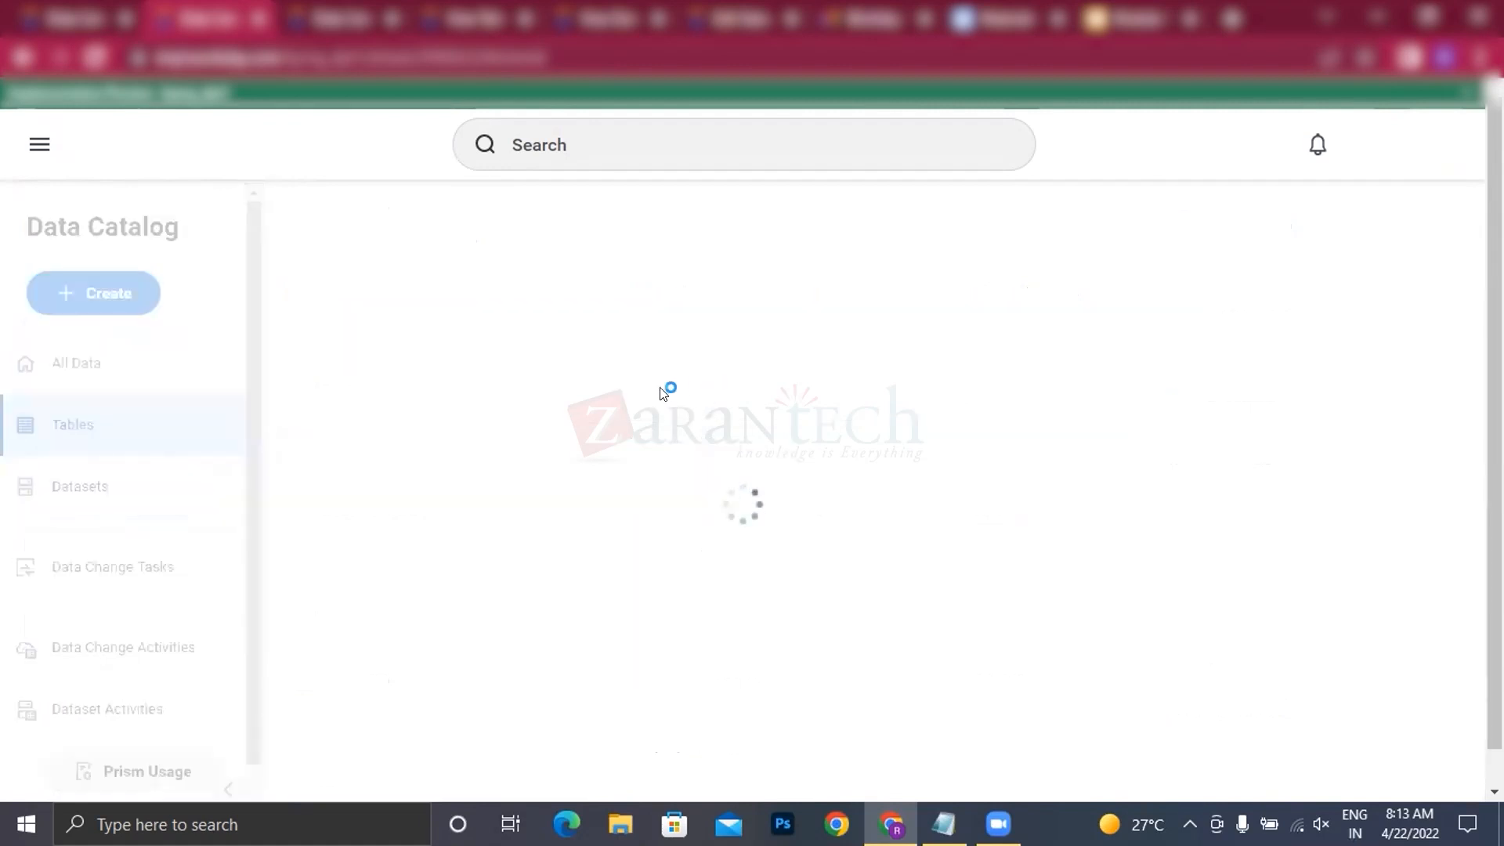
scroll(658, 411, down, 8)
scroll(376, 279, up, 4)
click(377, 273)
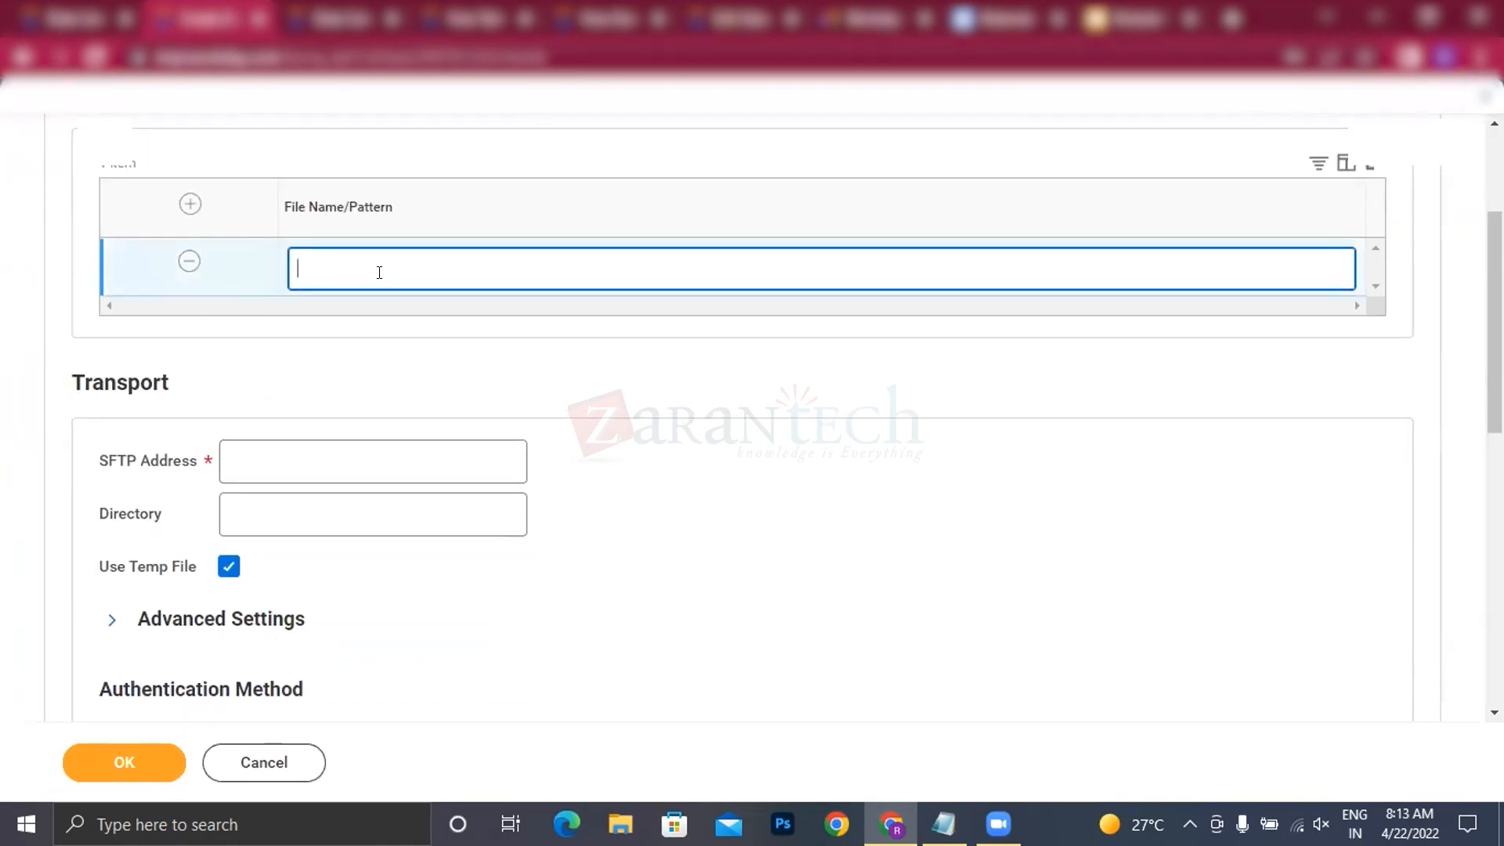
text(test)
Step: Enter "sftp://test.dummy,.com" as the SFTP address of the file retrieval
click(257, 472)
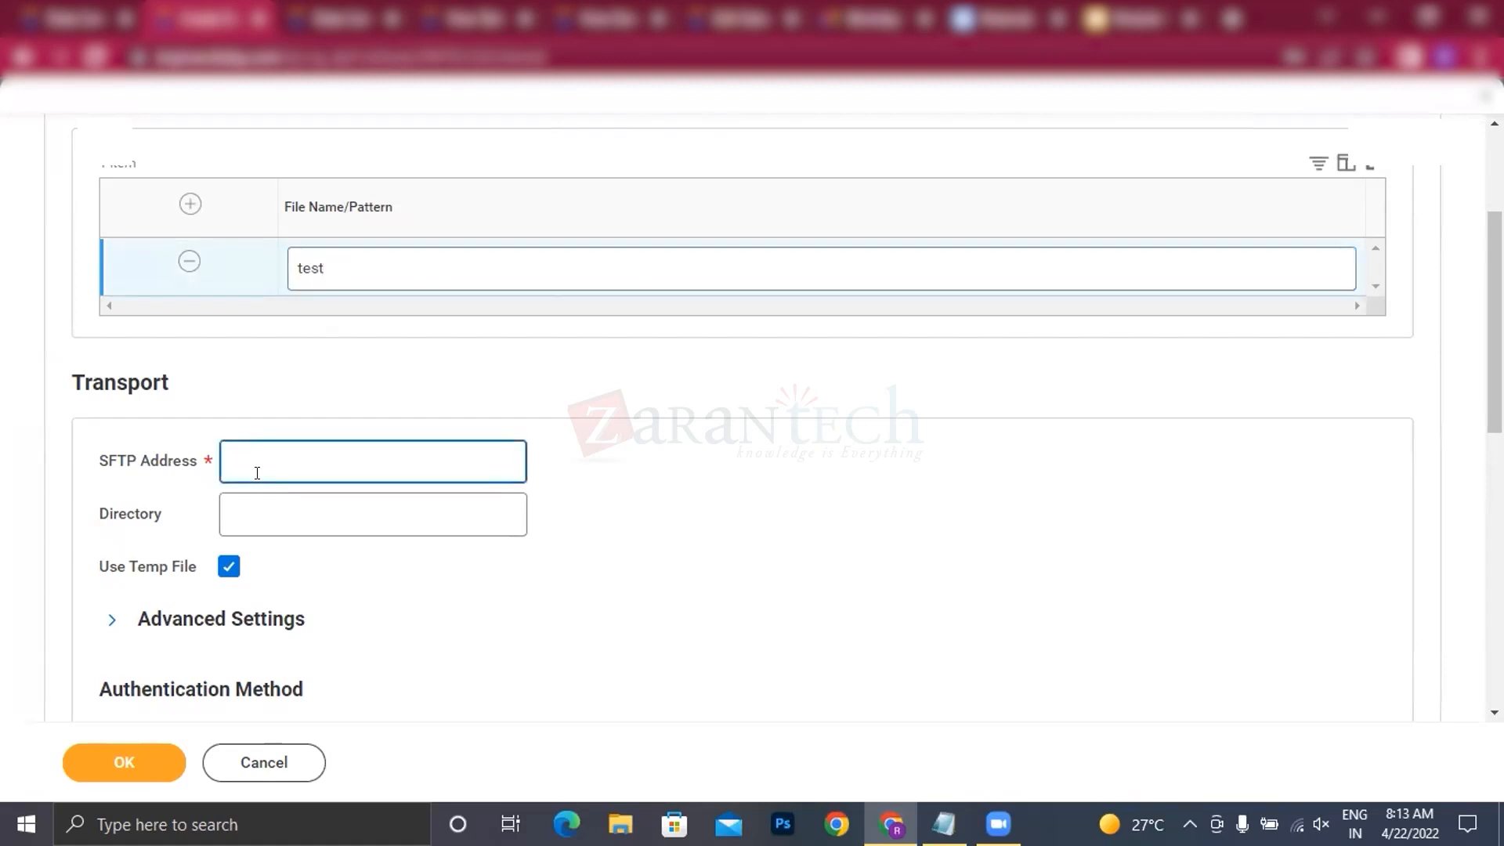
text(test.dummy,.cpm)
key(BackSpace)
key(BackSpace)
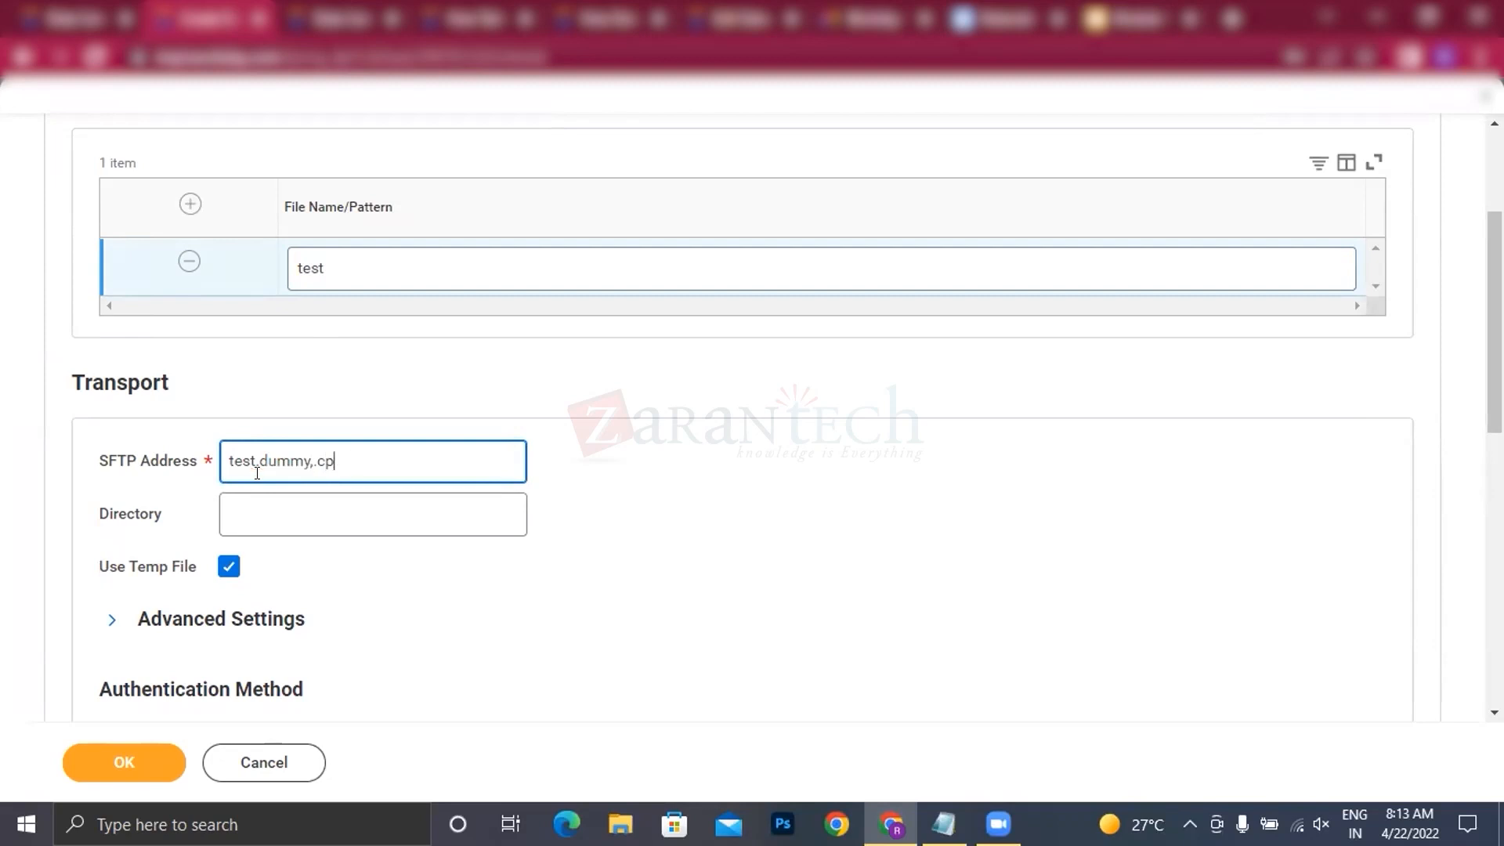
text(om)
text(sftp)
text(://)
click(275, 518)
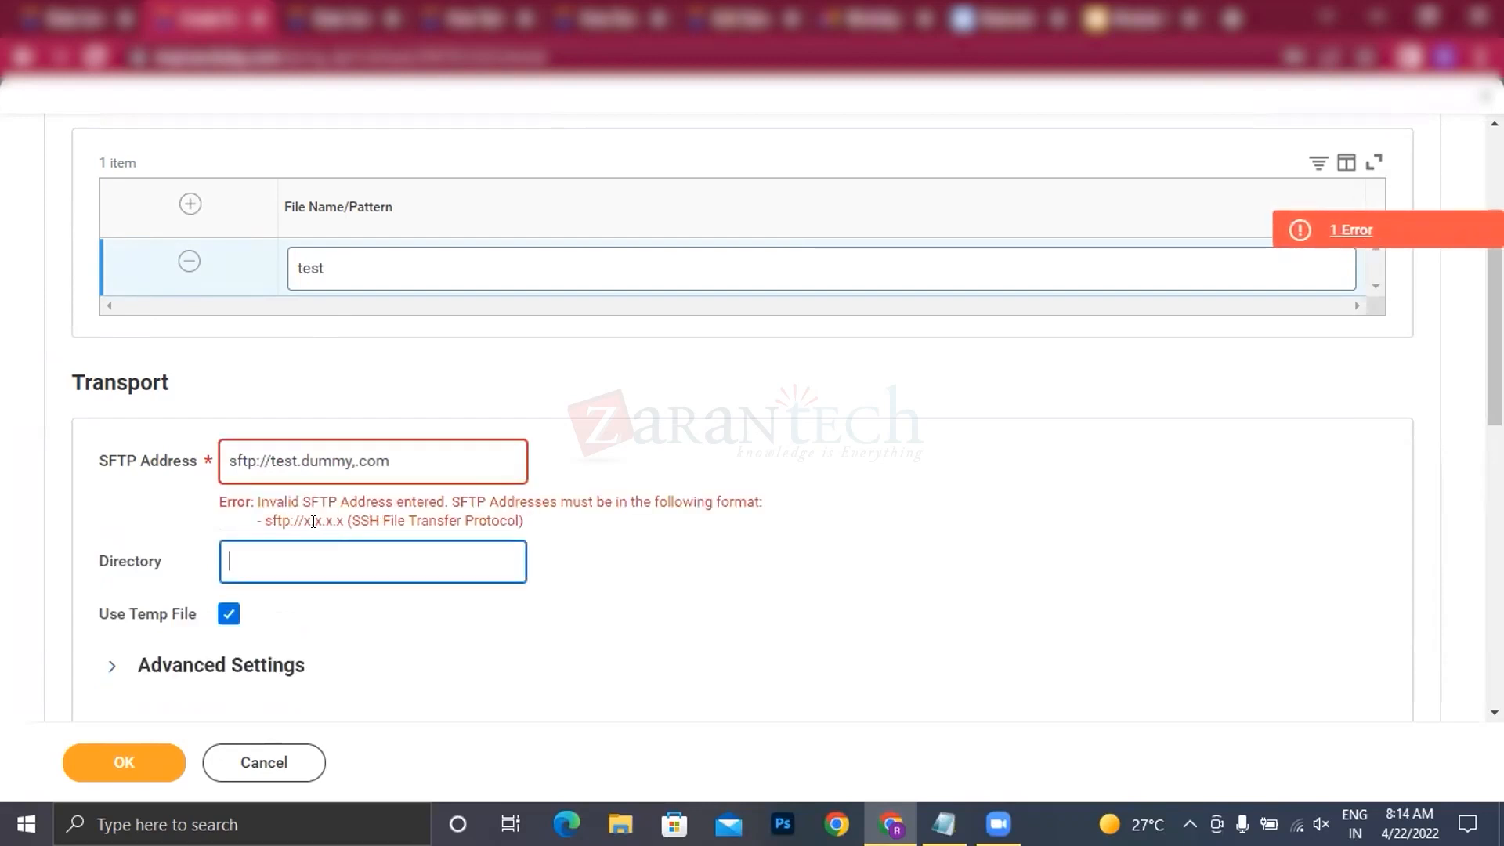
Step: Remove the "test." part so that the SFTP address reads "sftp://dummy,.com"
click(295, 455)
key(BackSpace)
key(BackSpace)
key(BackSpace)
key(BackSpace)
key(BackSpace)
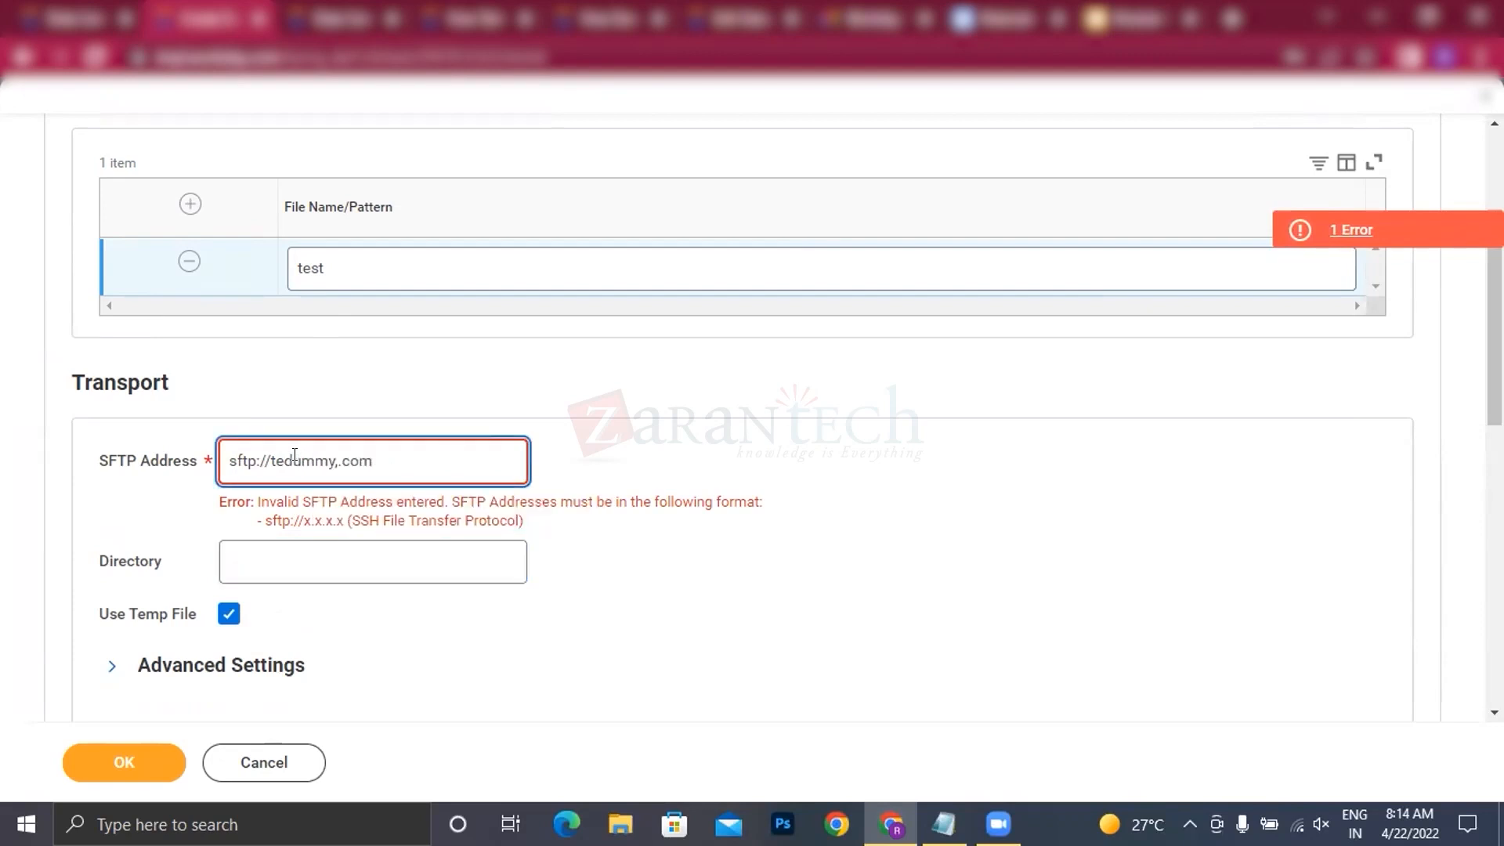
click(365, 589)
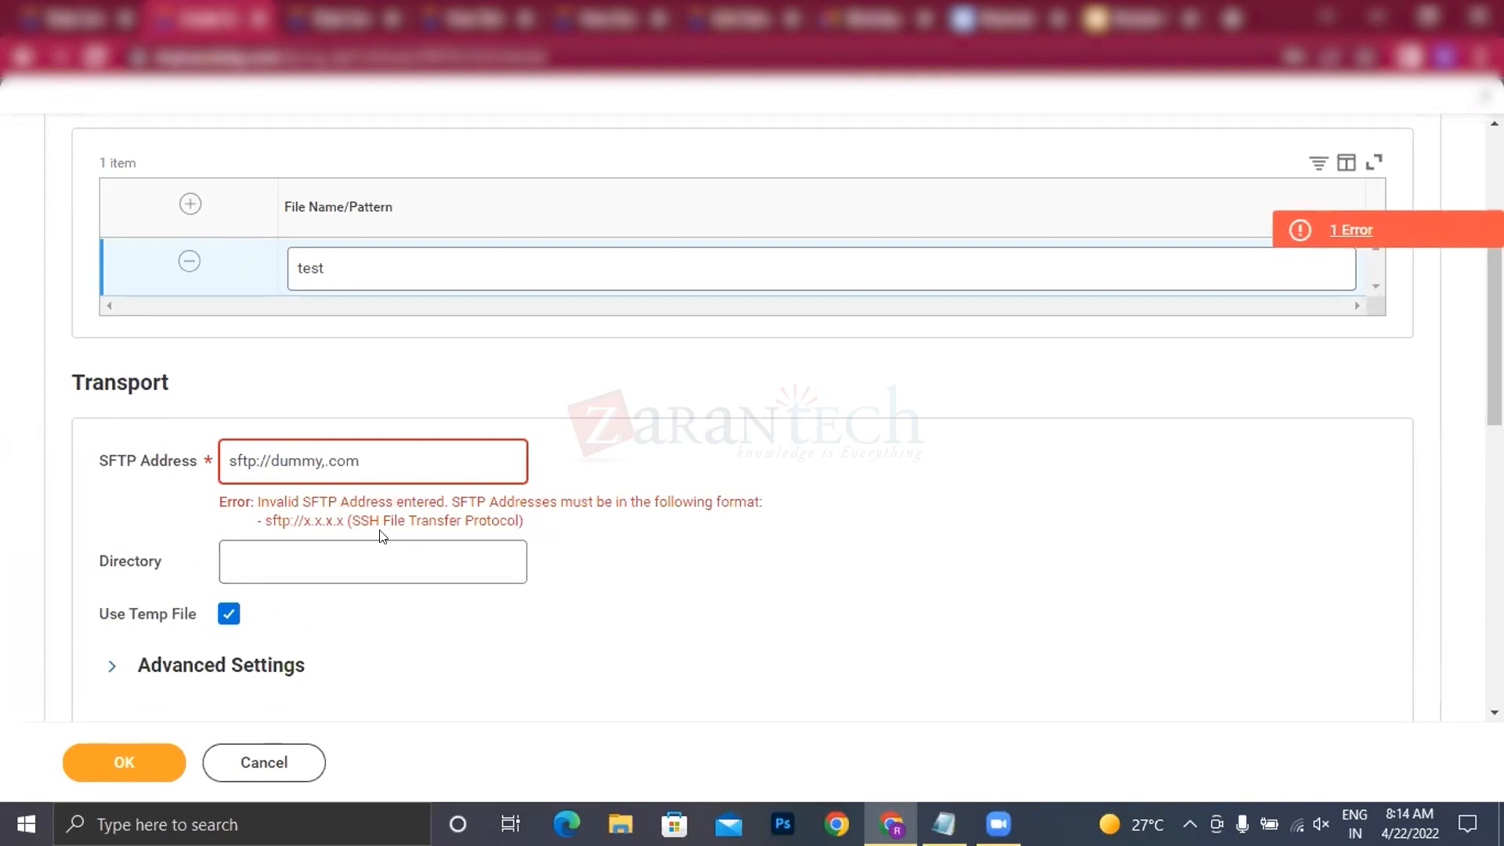
Step: Correct the SFTP address to "sftp://dummy.com" and set the retrieval directory to "a/b/c"
click(326, 460)
key(BackSpace)
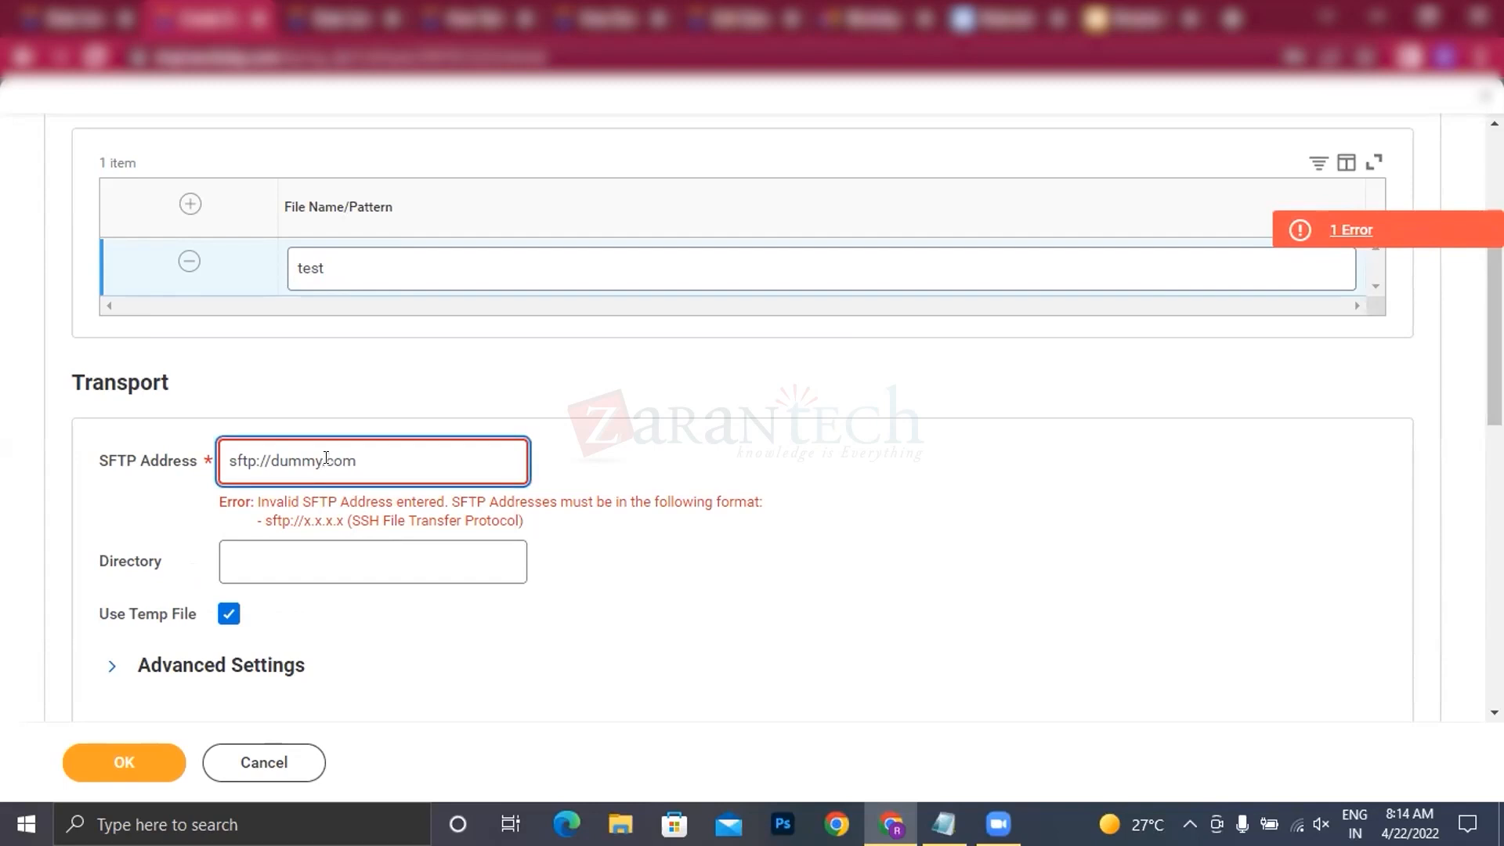
click(320, 542)
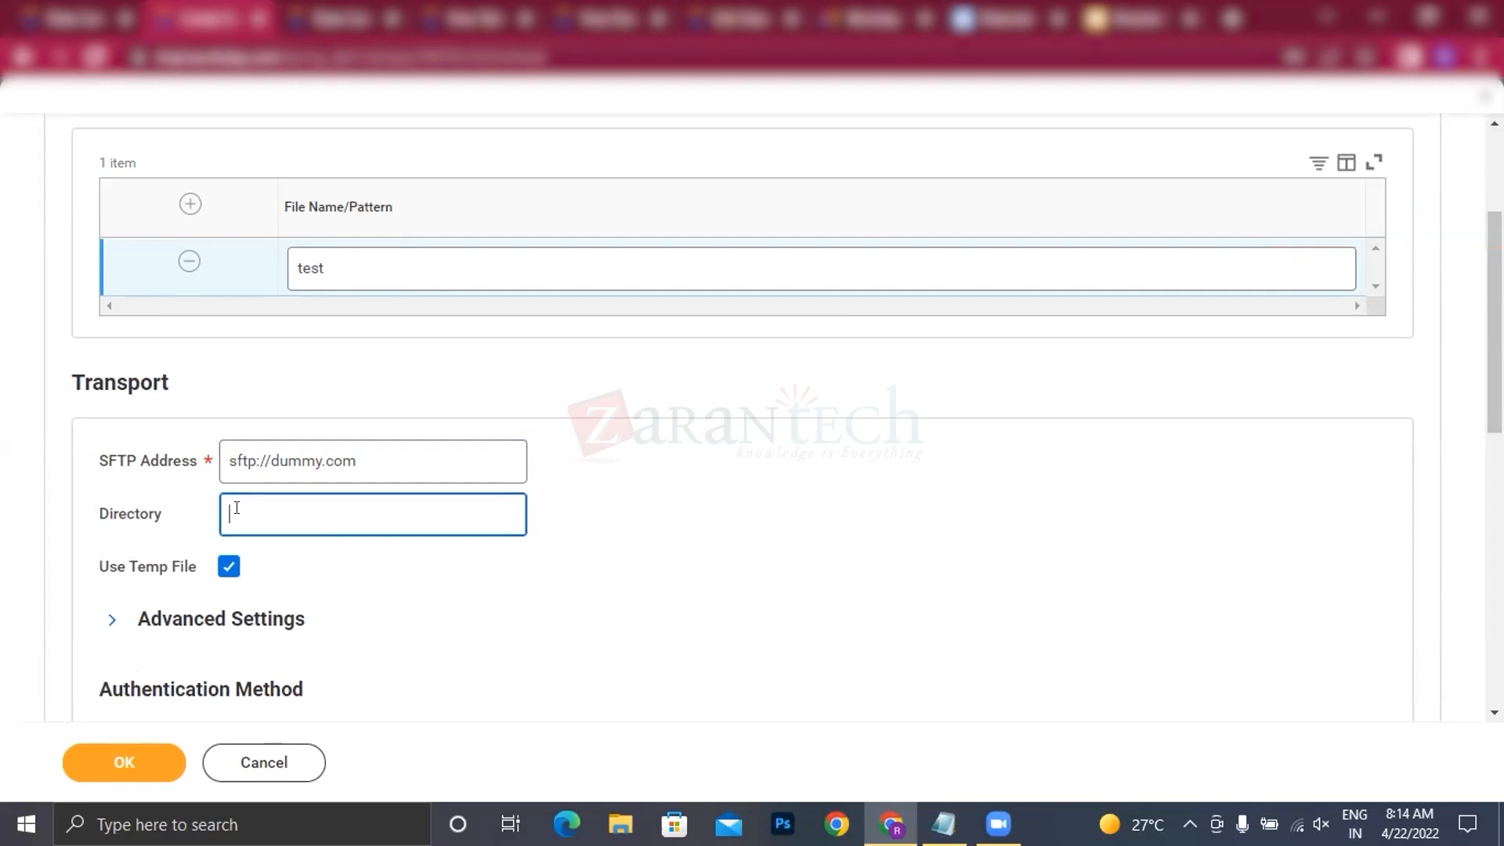
text(a/b/c)
Step: Enter a new password and its verification in the authentication details, and submit the dataset retrieval settings
scroll(313, 576, down, 3)
scroll(314, 576, down, 3)
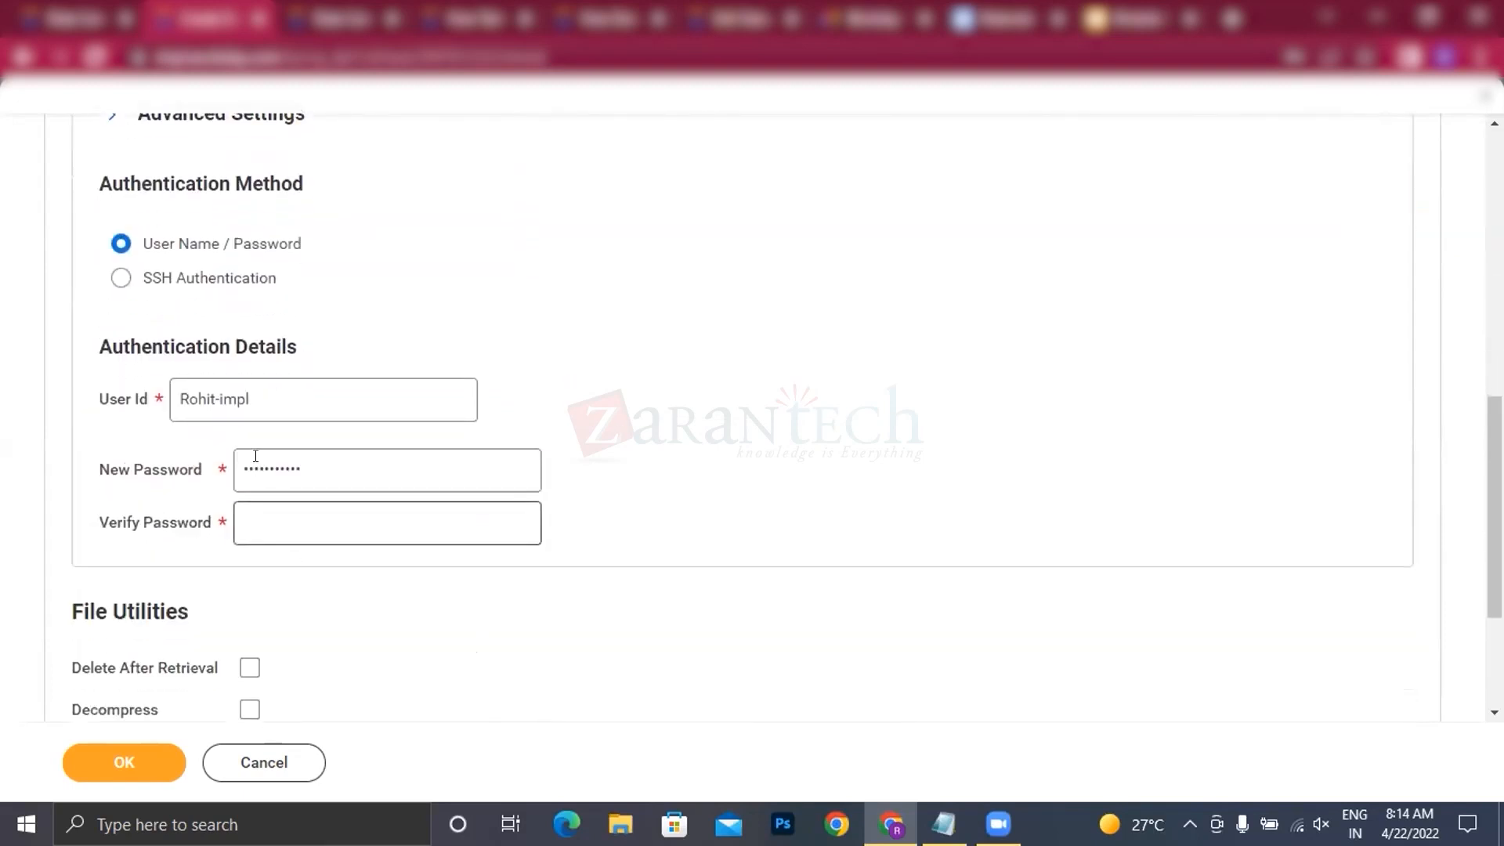
scroll(319, 591, down, 3)
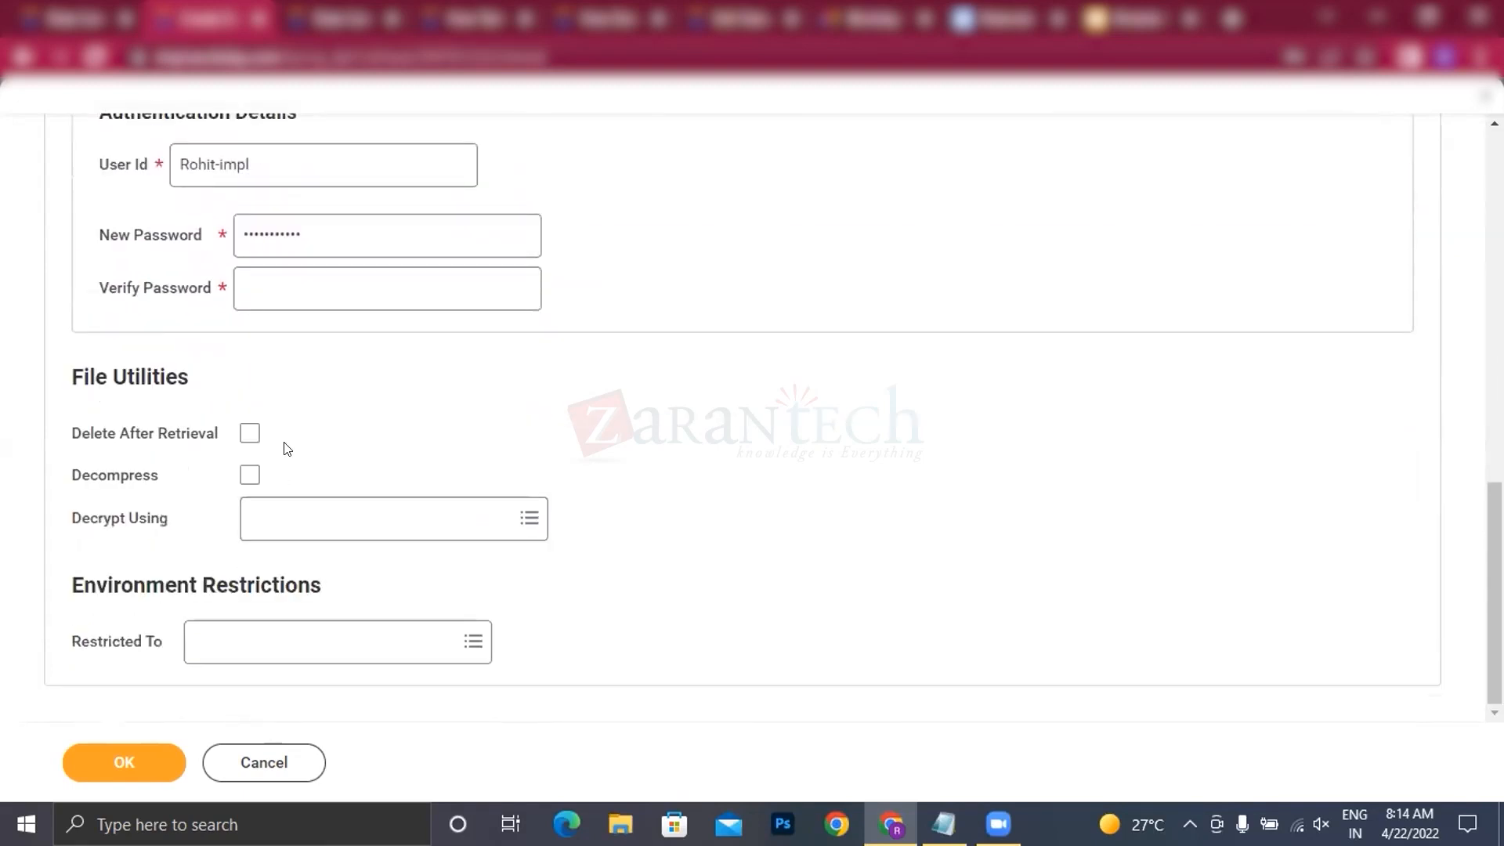
click(120, 785)
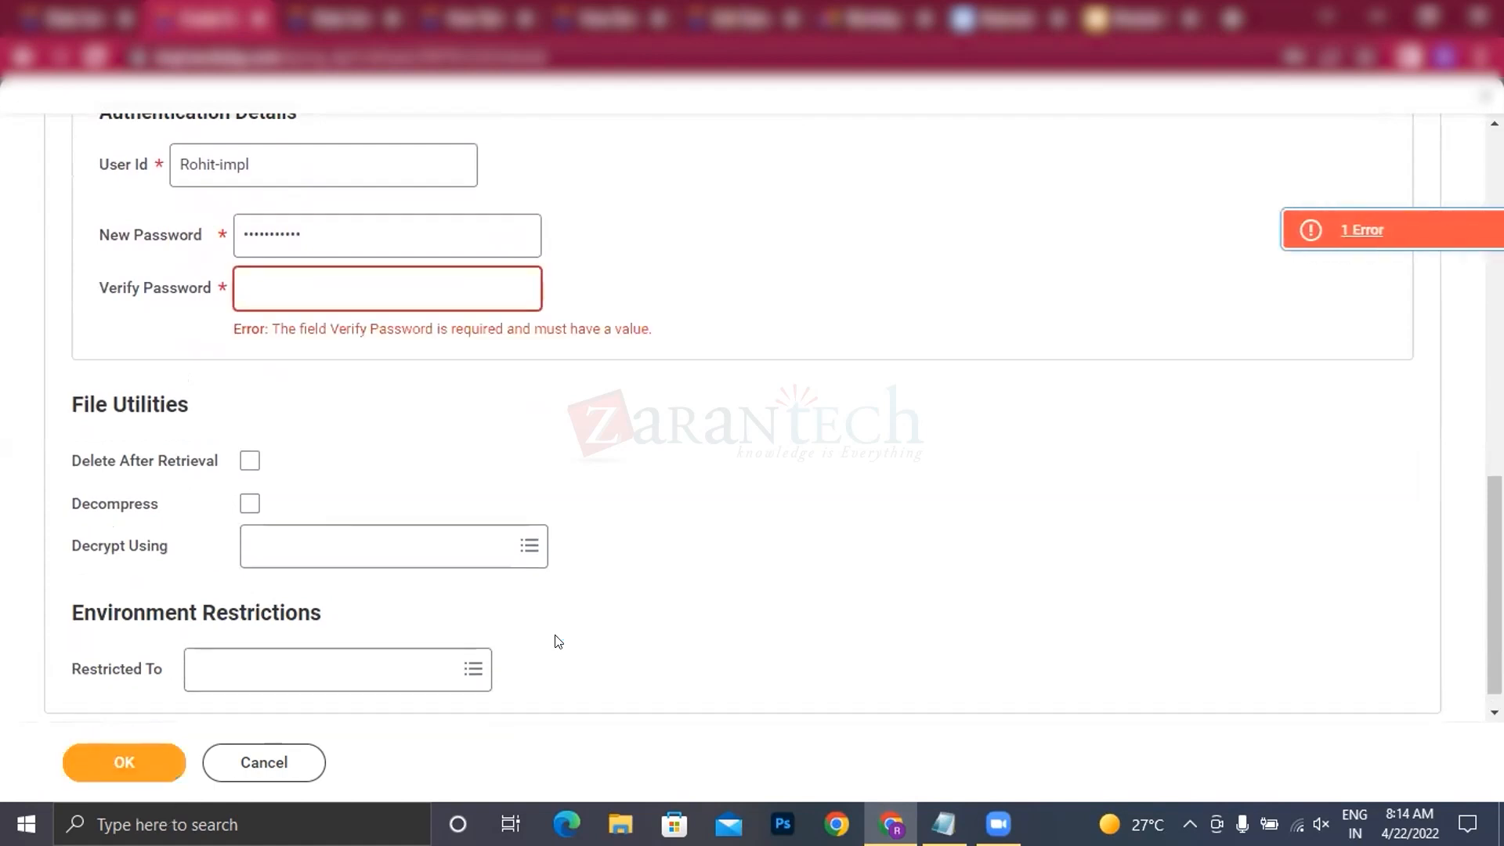
click(344, 293)
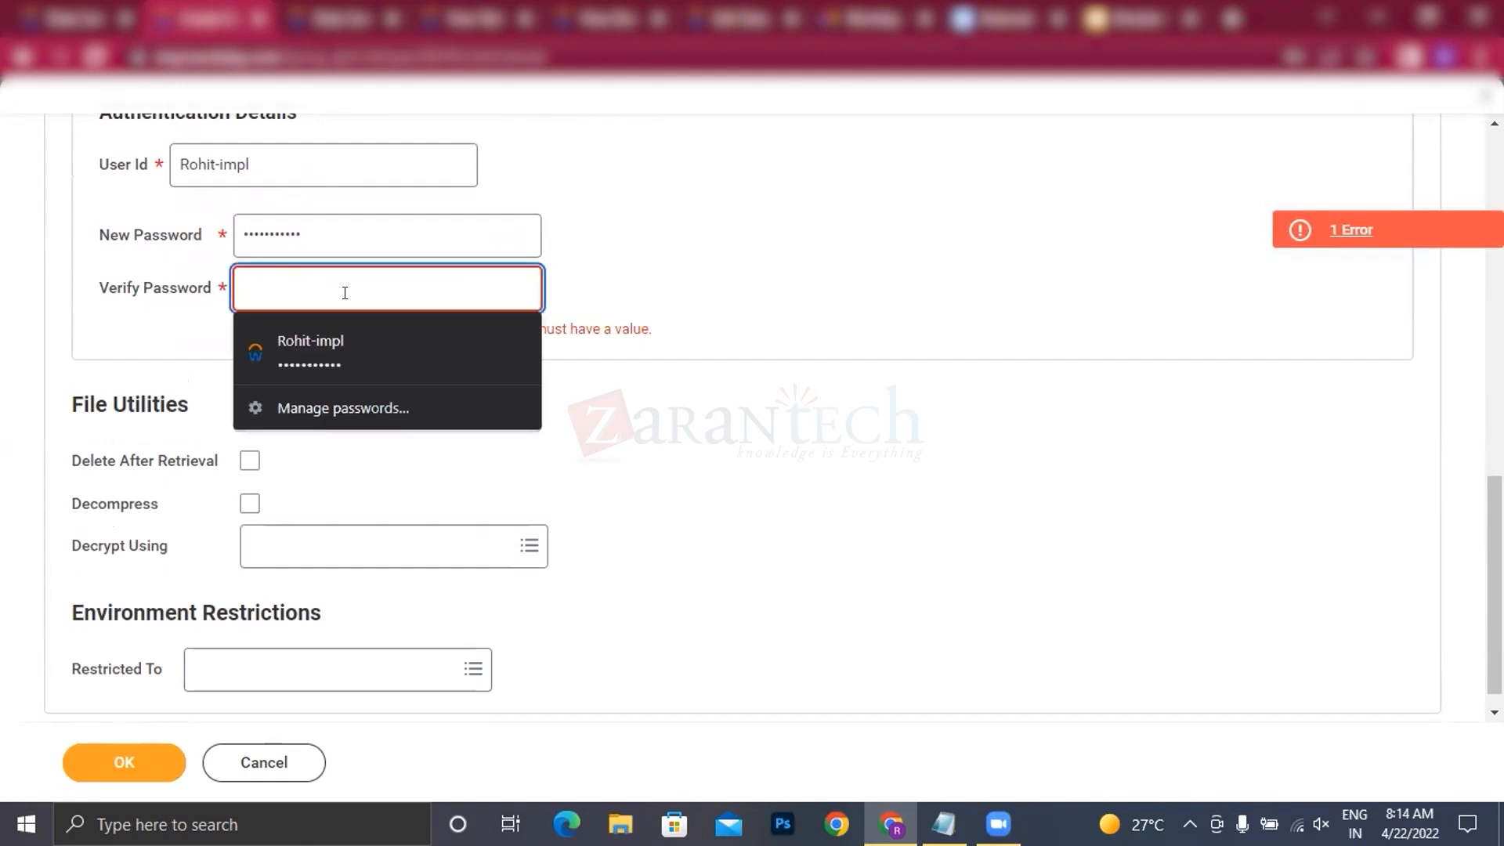
double_click(333, 212)
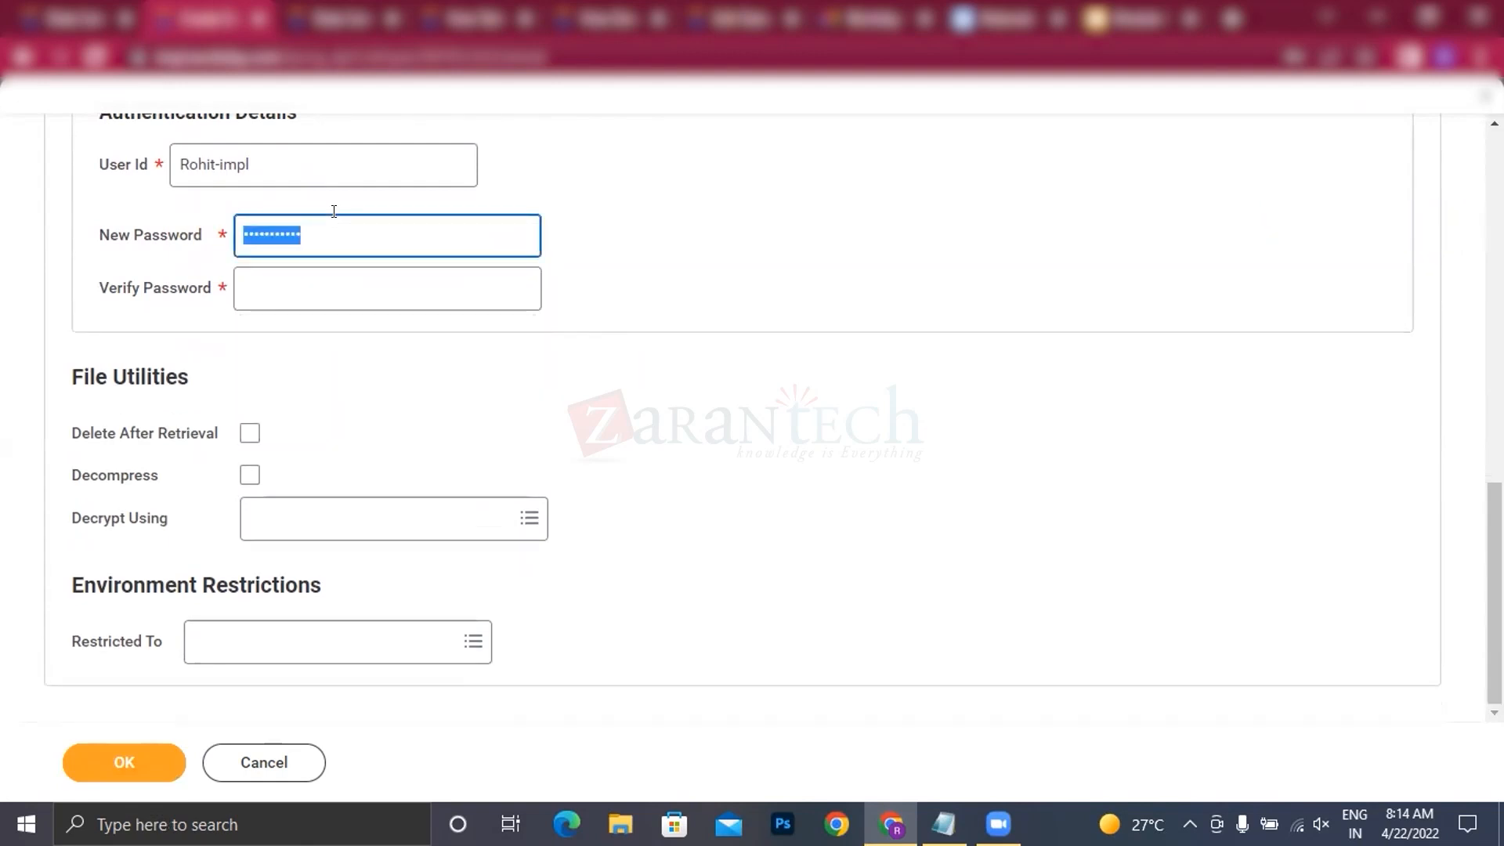
key(BackSpace)
text(abc)
key(Tab)
text(abc)
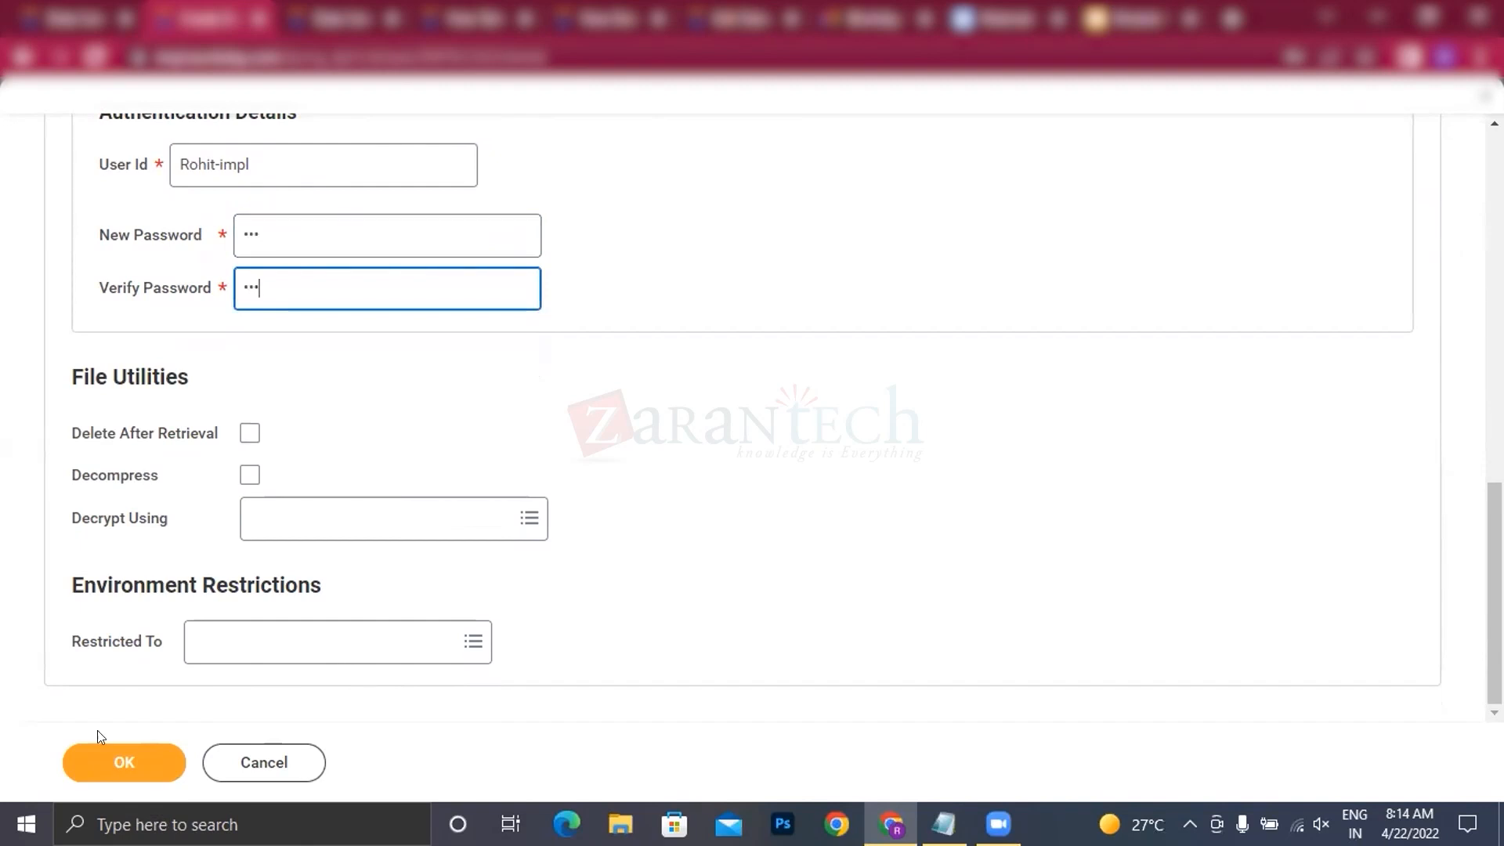
click(86, 784)
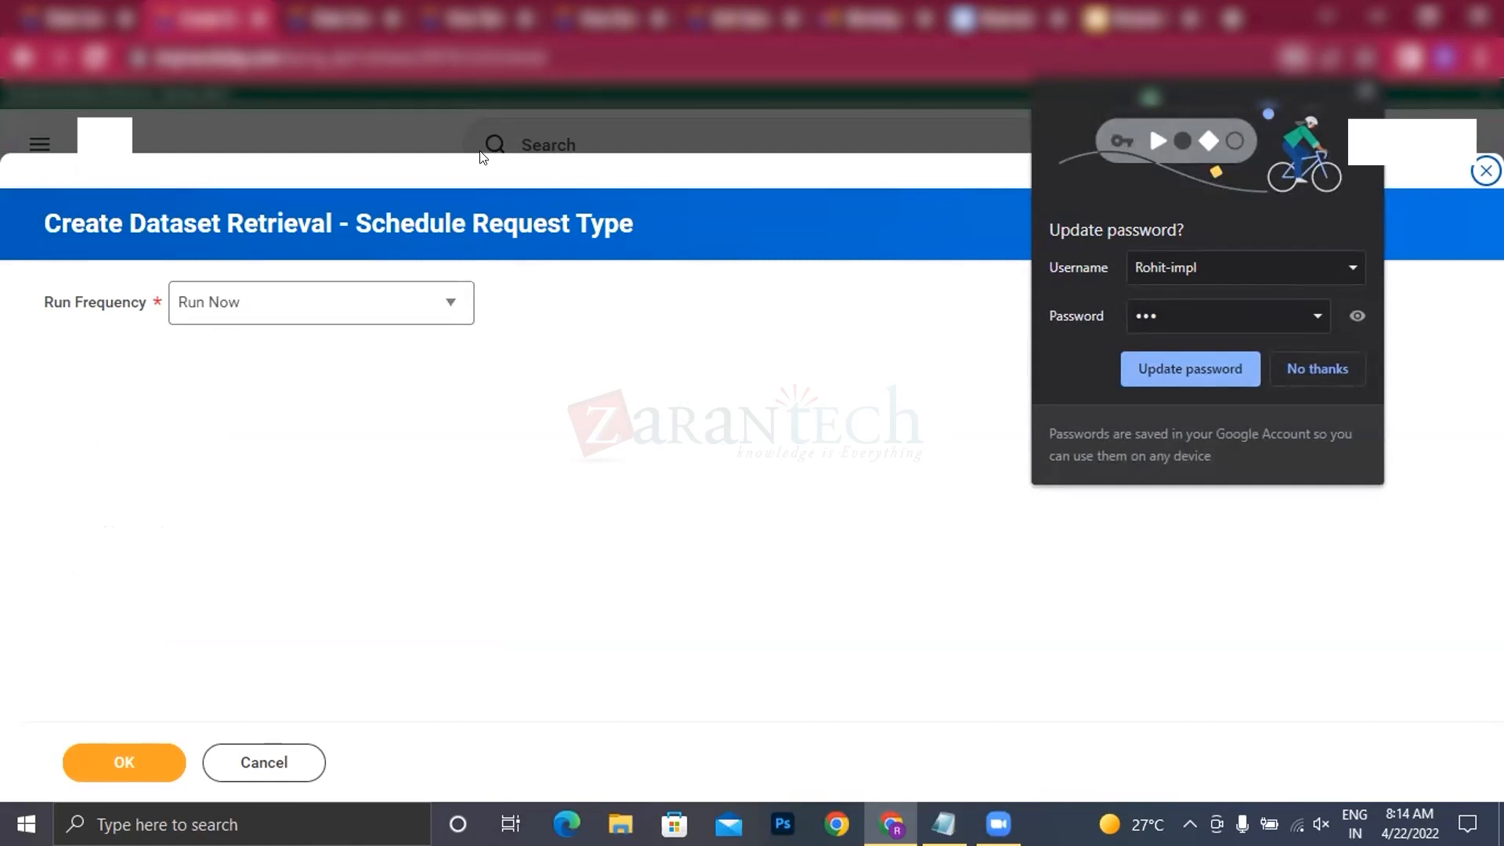
Step: List the run frequency options of the dataset retrieval and dismiss the browser's offer to update the saved password
click(222, 312)
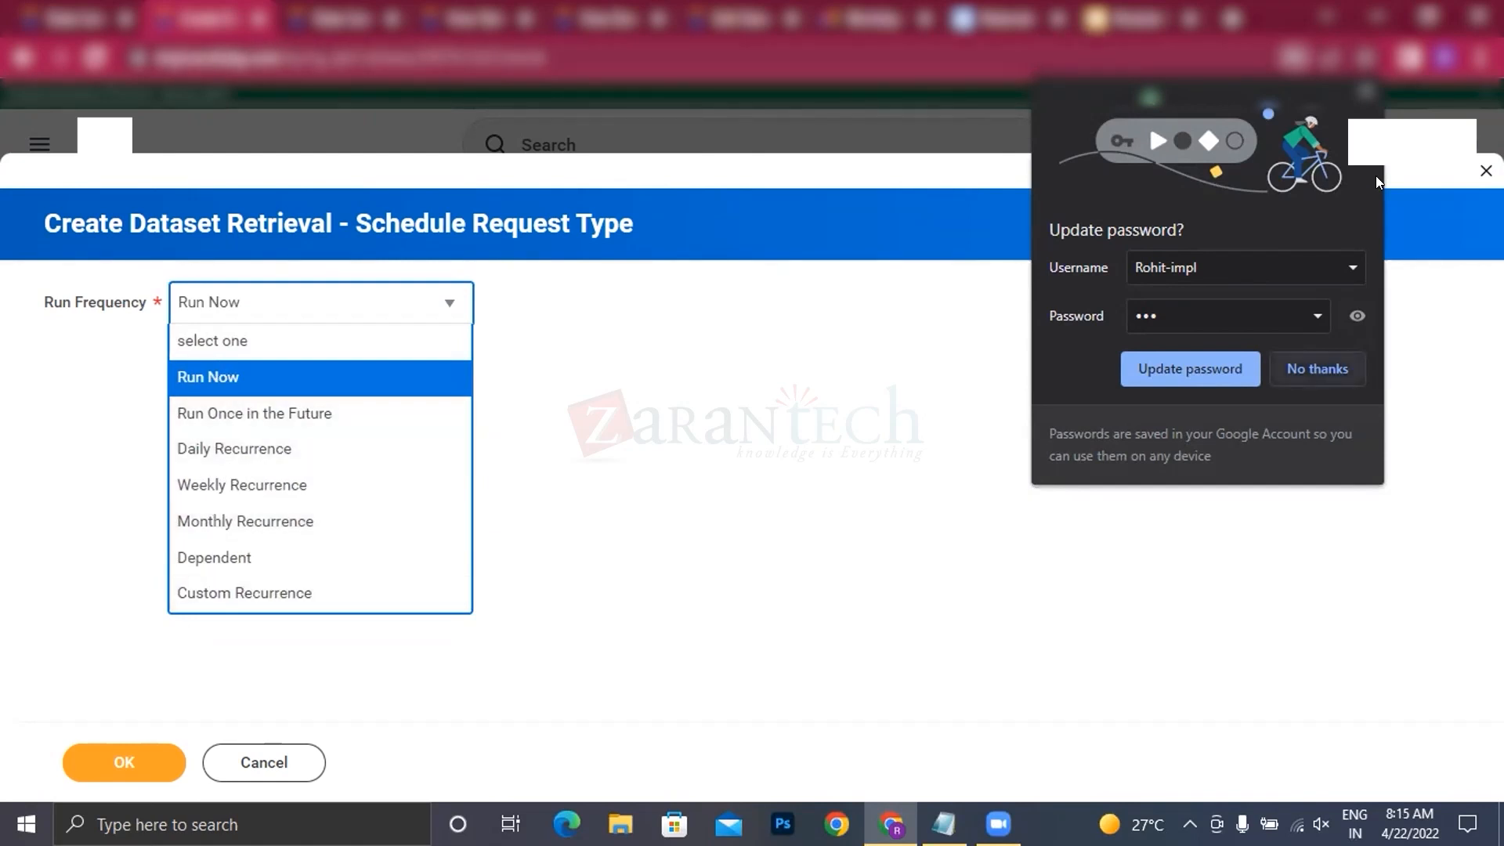
click(1368, 87)
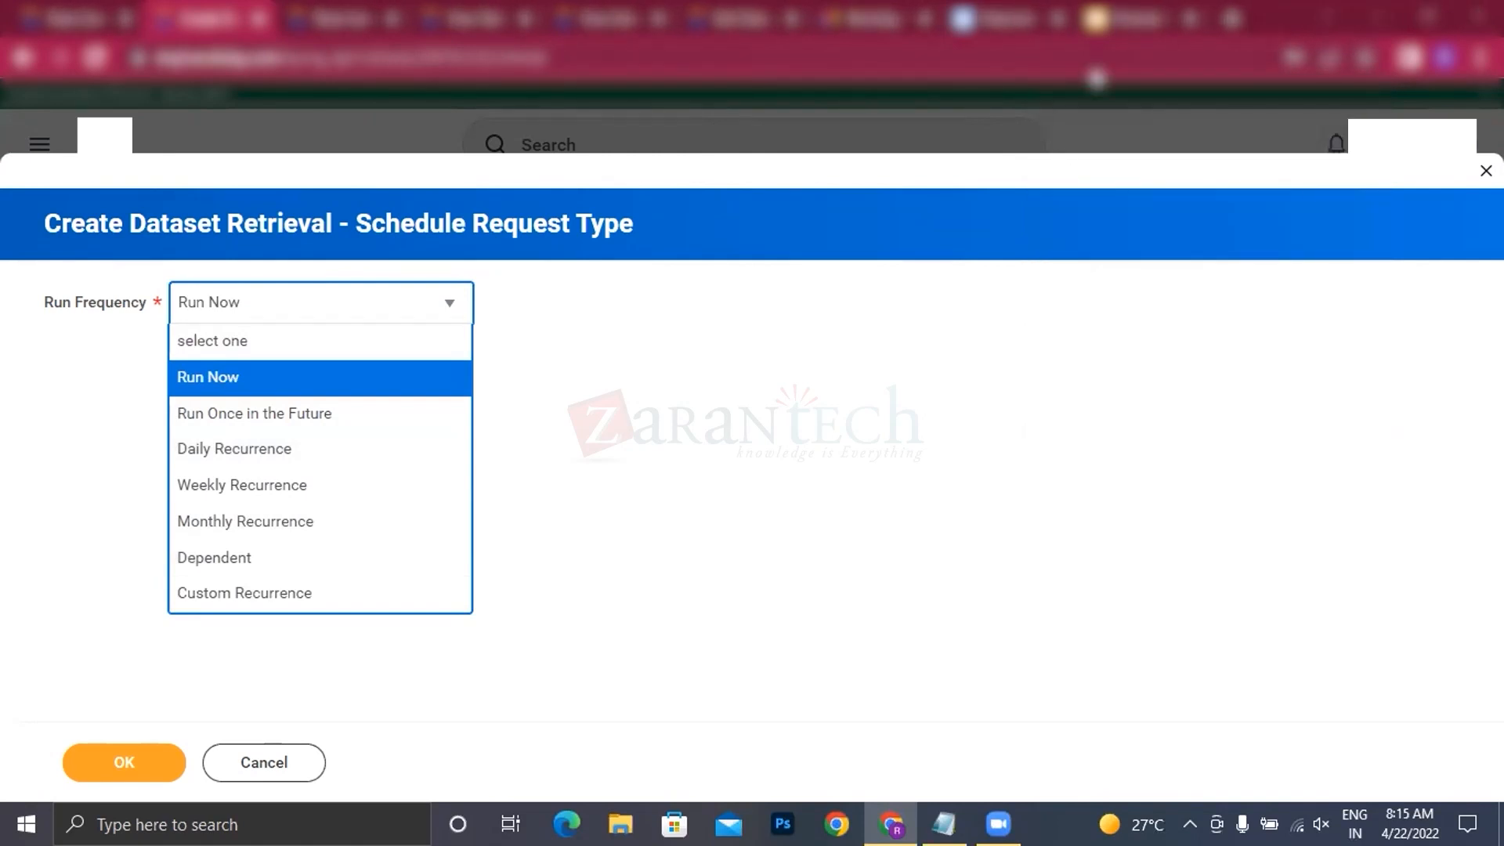
Step: Compare the File Upload - CSV slide and the base dataset creation options with the retrieval's run frequency options, and cancel the retrieval
click(1126, 18)
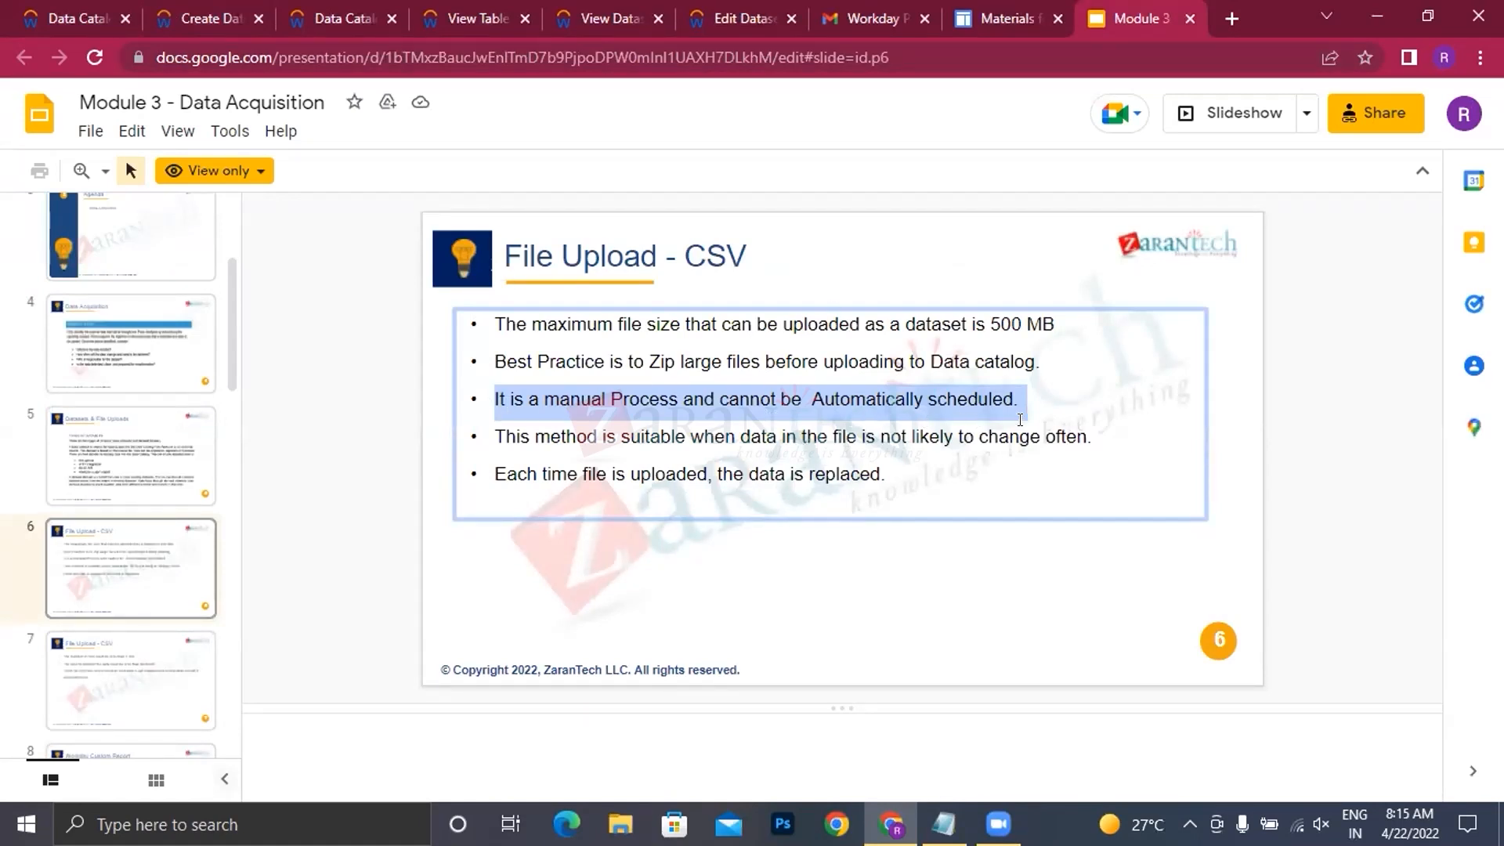
click(186, 23)
click(77, 24)
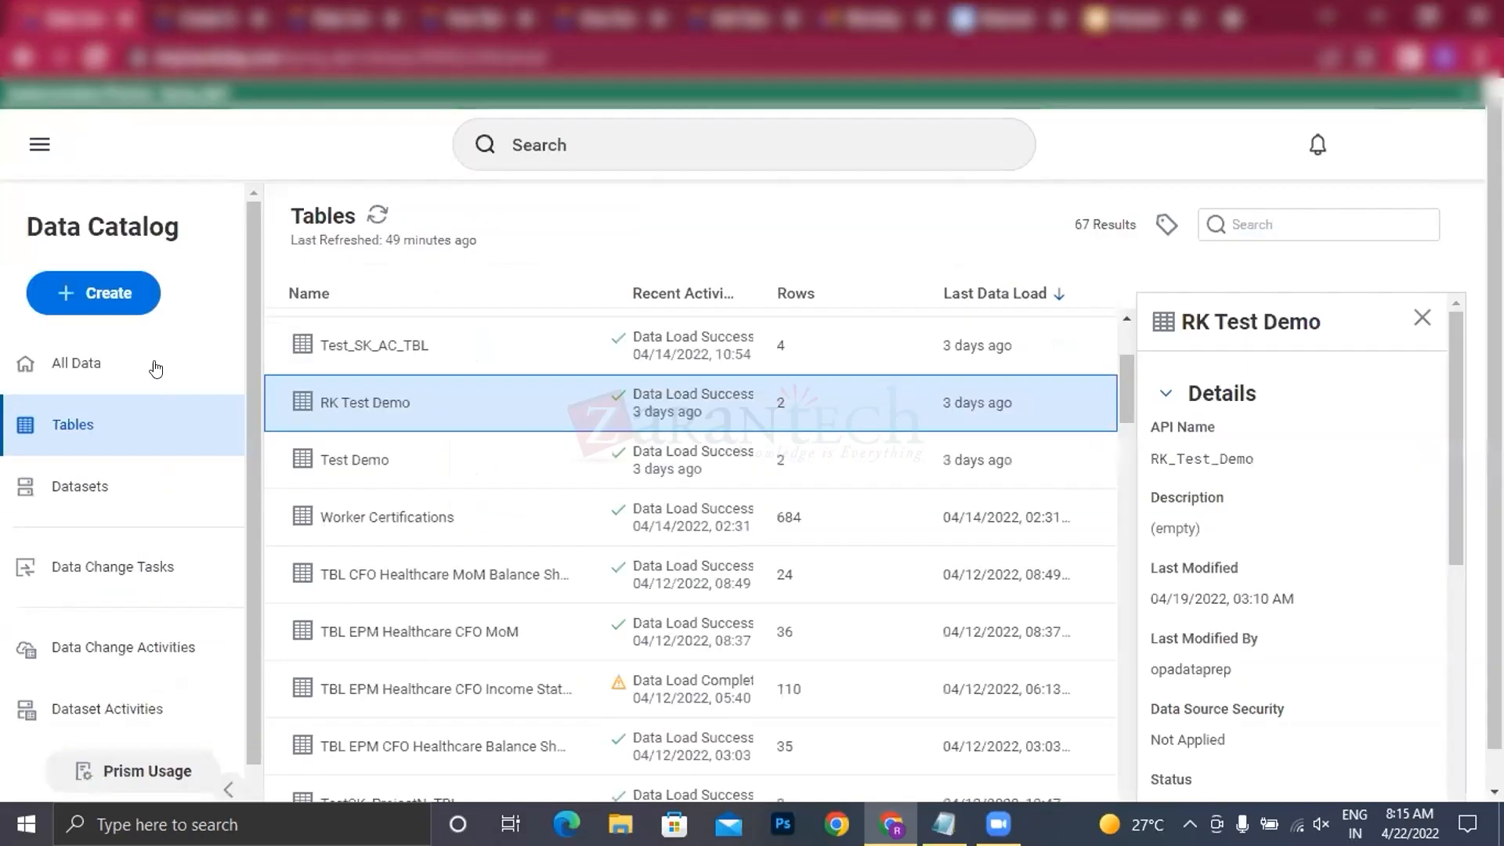
click(95, 292)
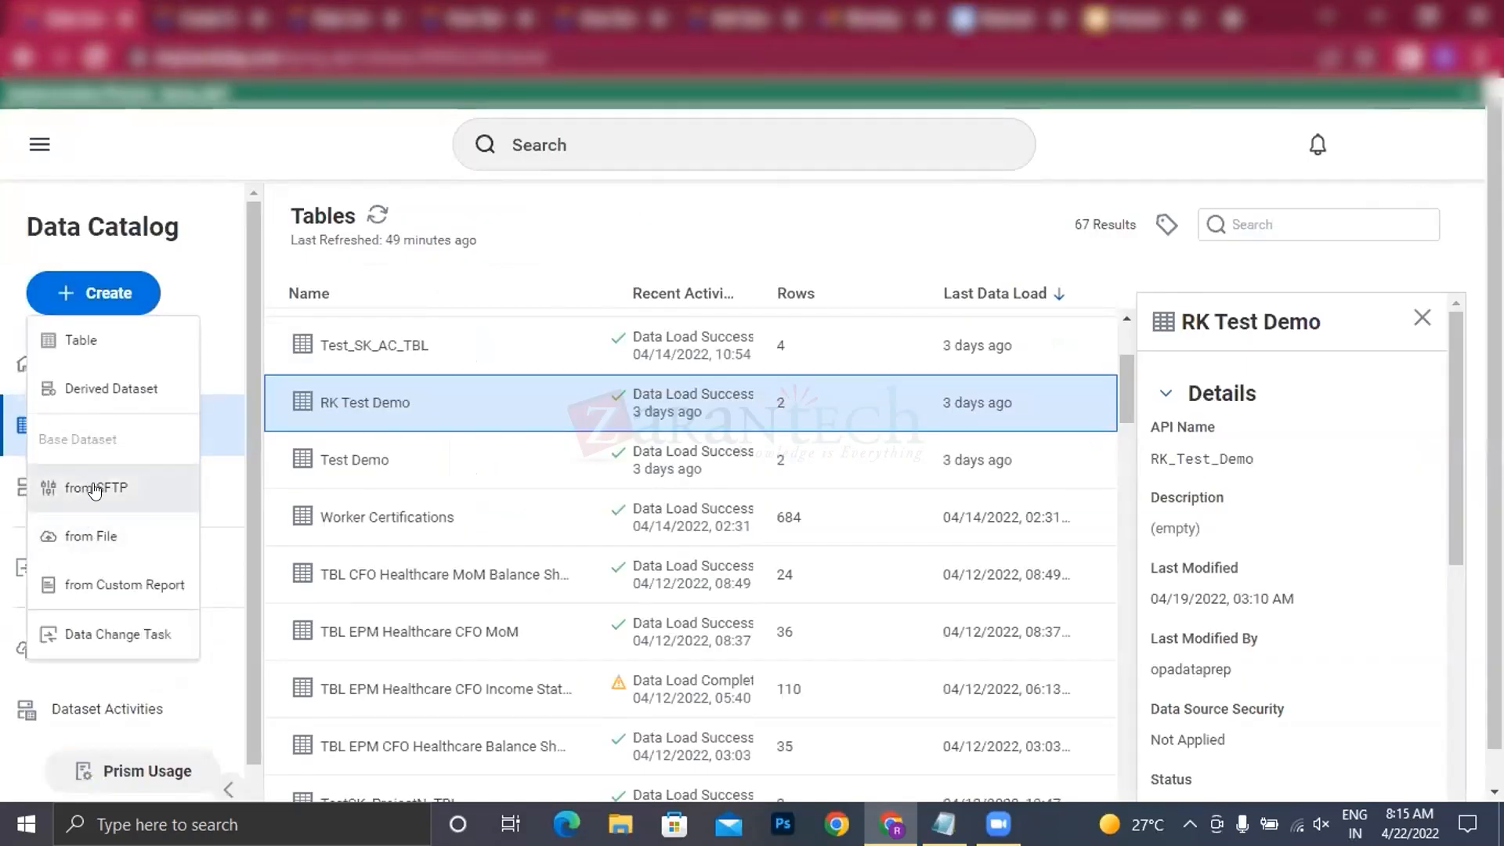
click(195, 22)
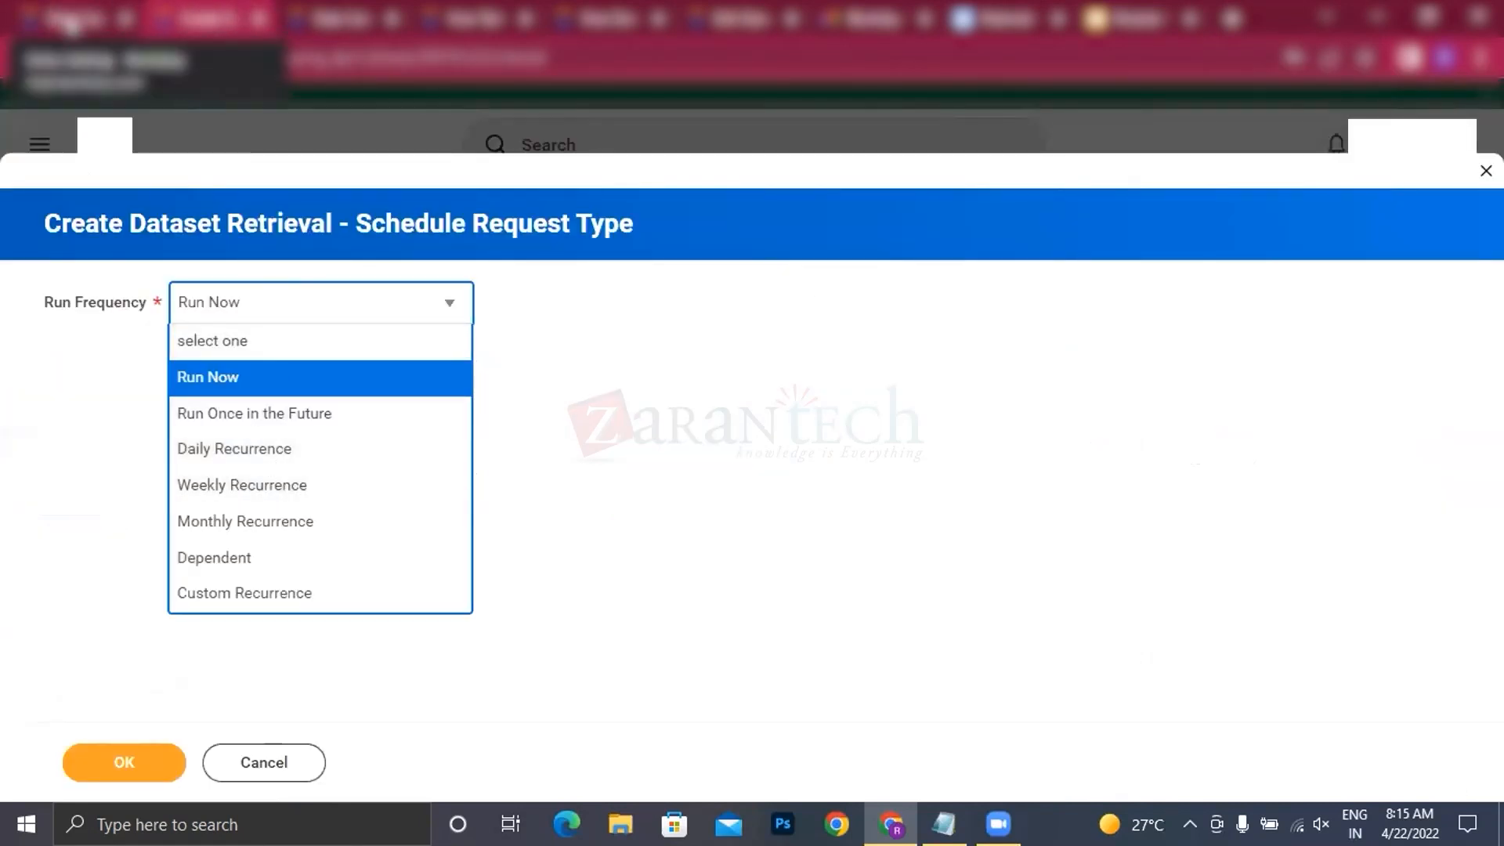
click(74, 17)
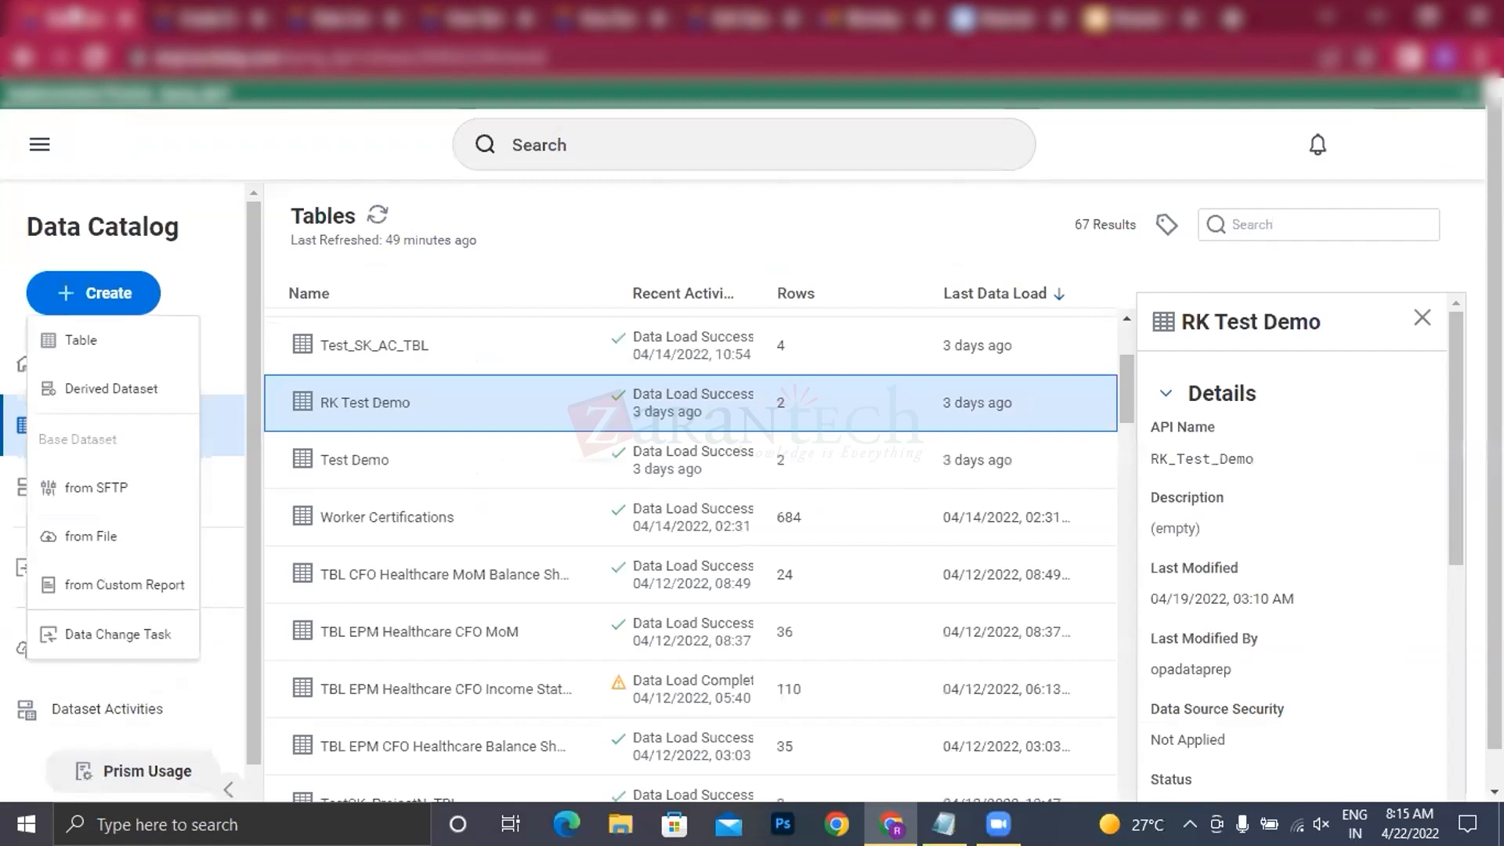
click(205, 17)
click(264, 758)
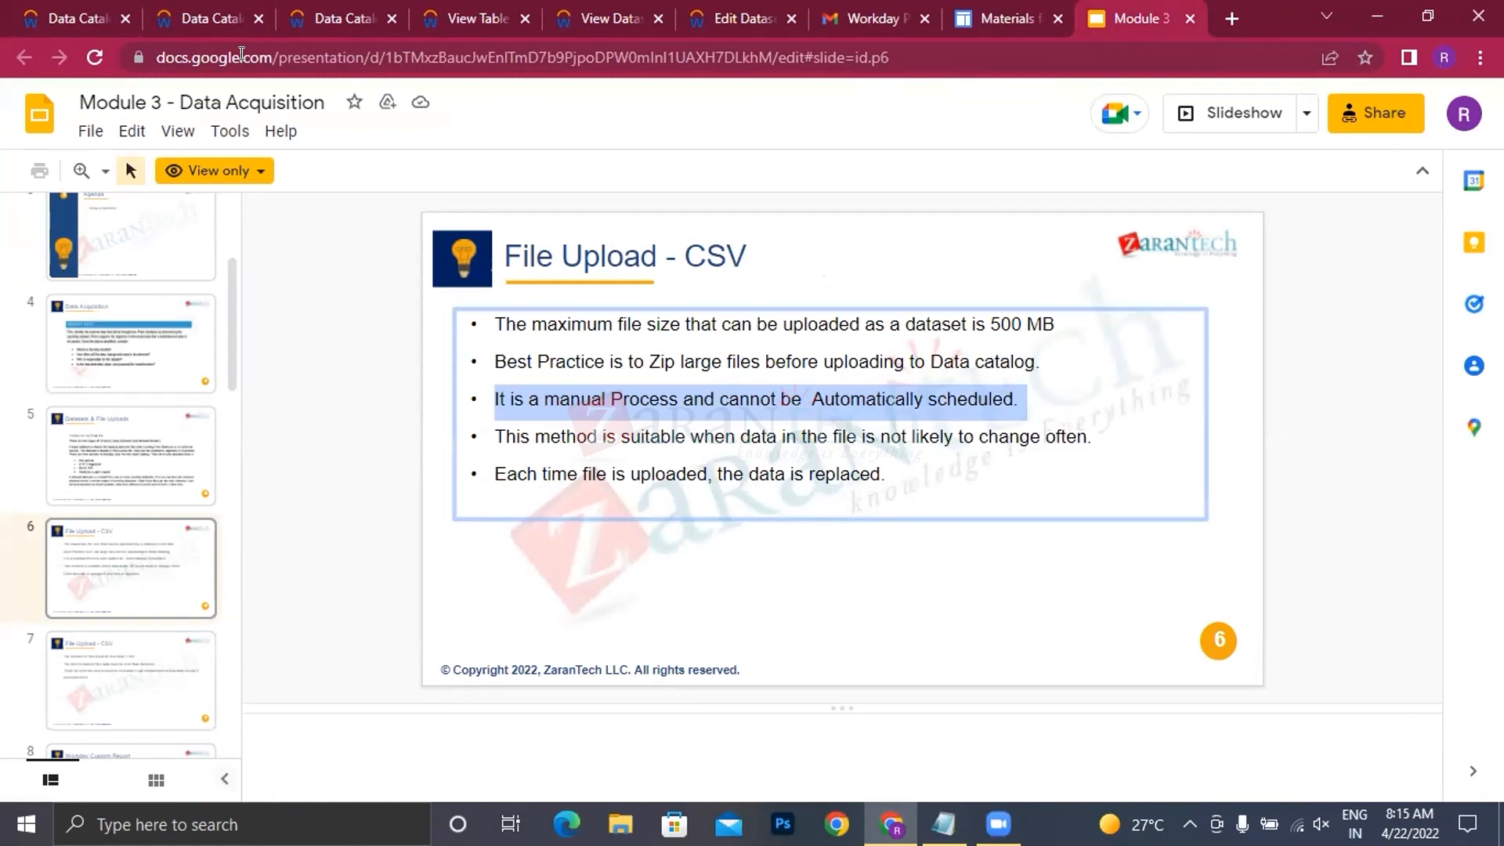
Step: Examine the SS Survey Data table's details and available actions in the Data Catalog
click(204, 13)
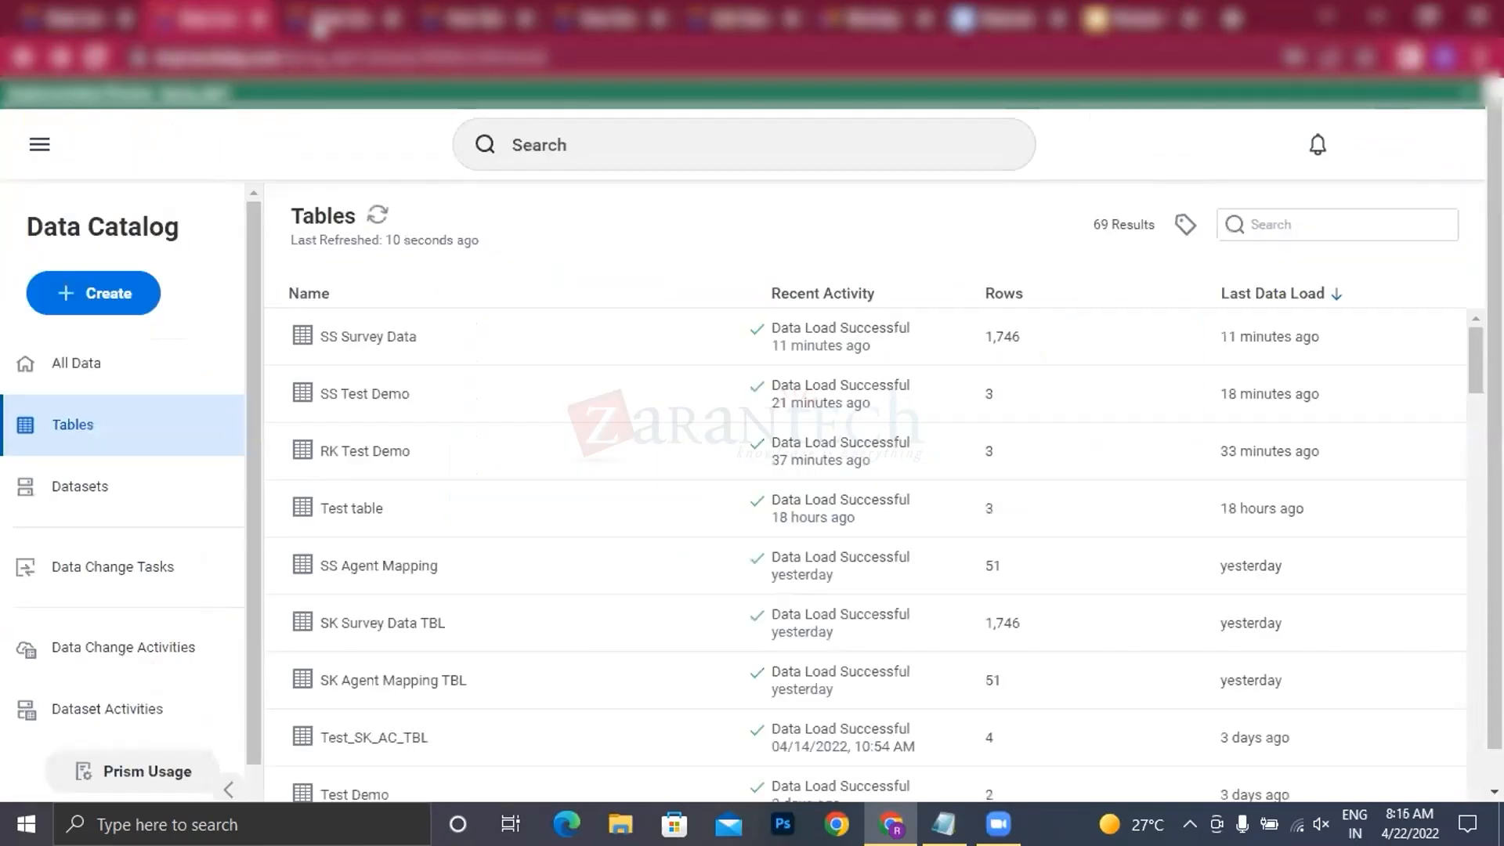
click(329, 18)
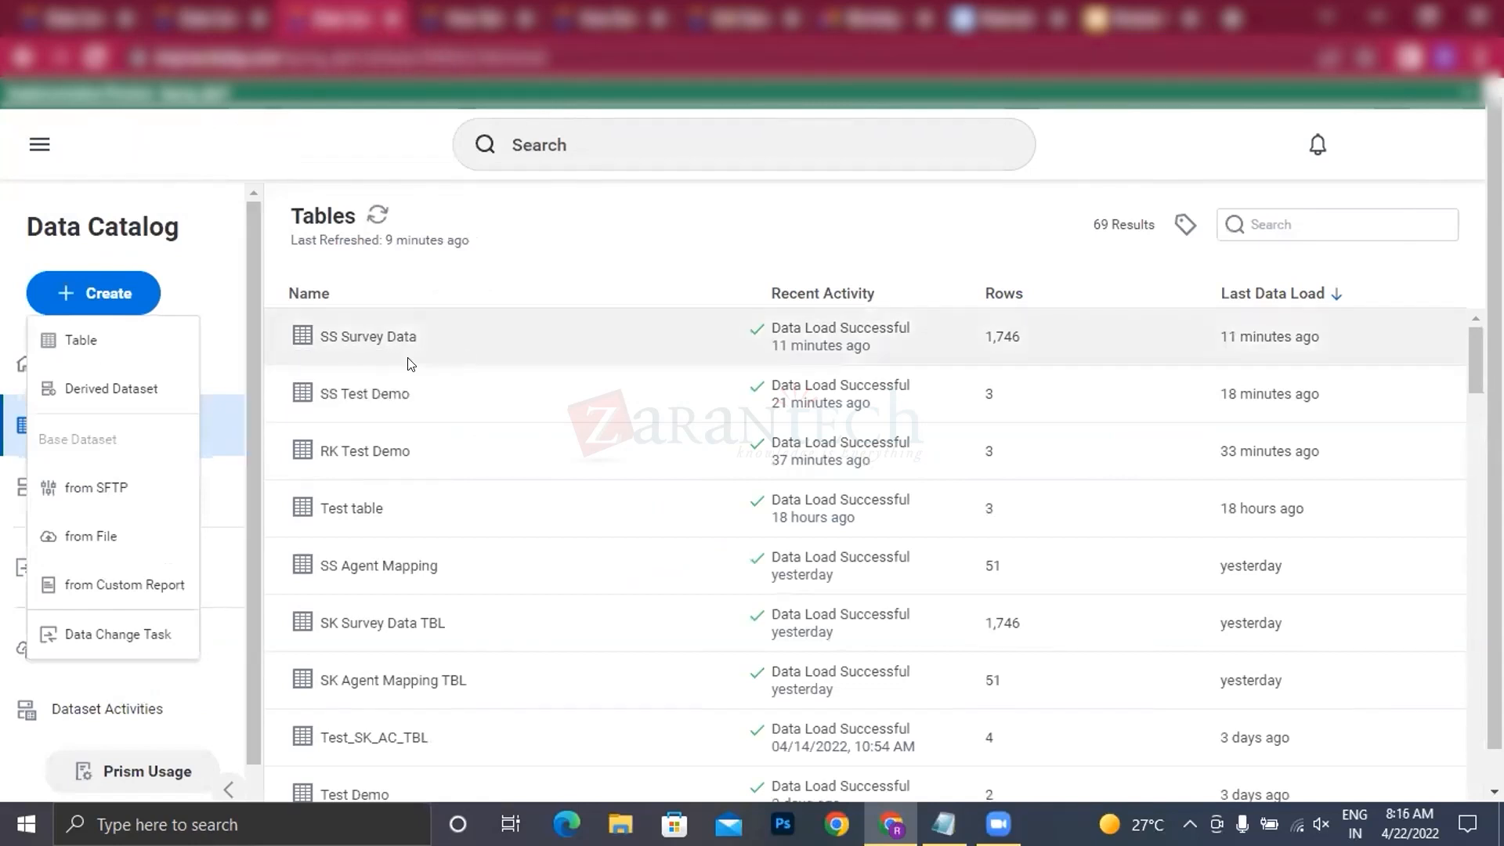
click(374, 337)
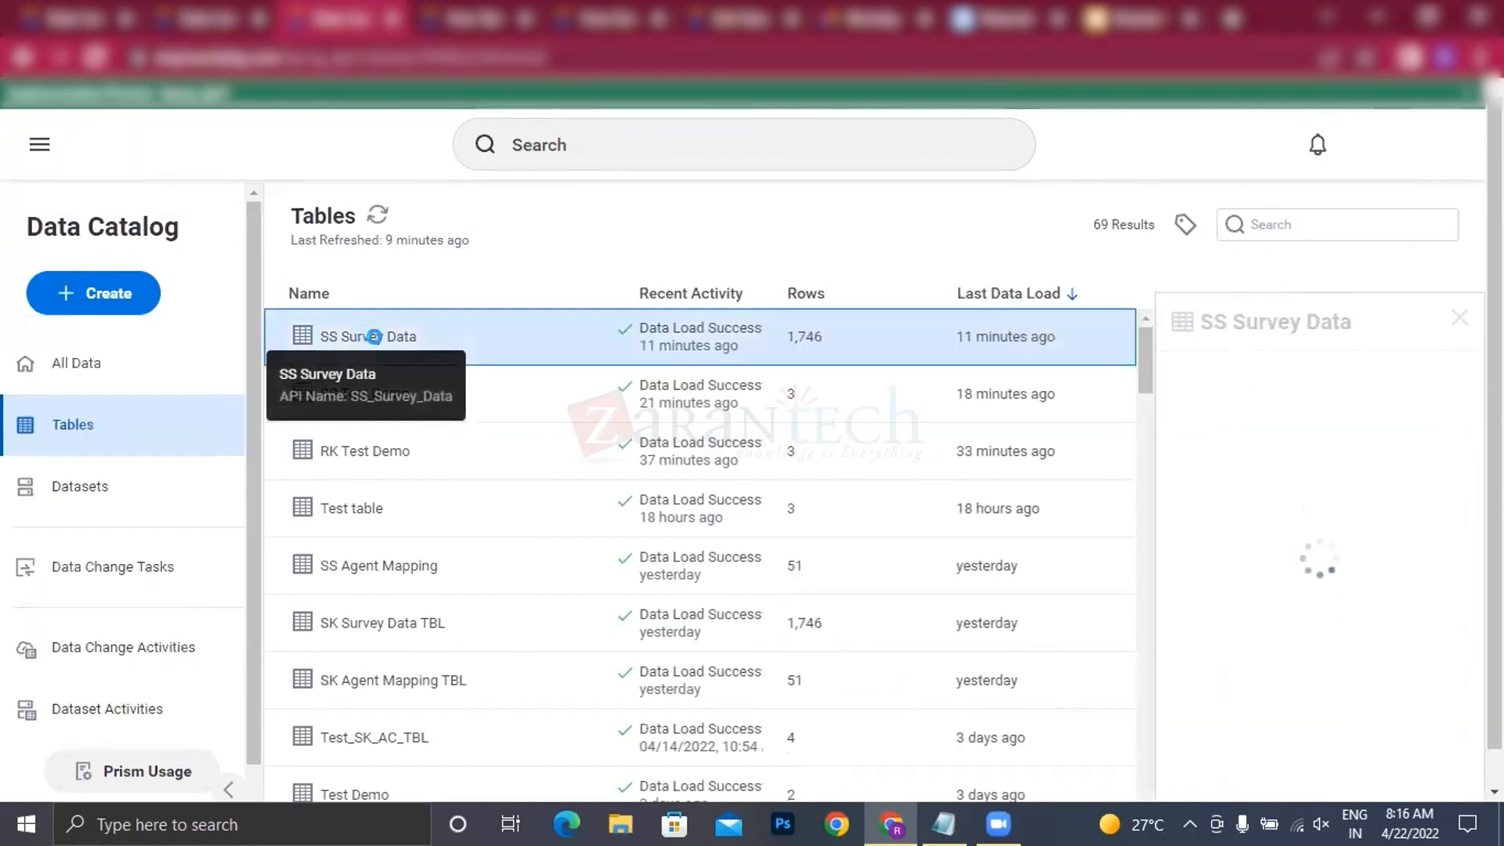
right_click(375, 337)
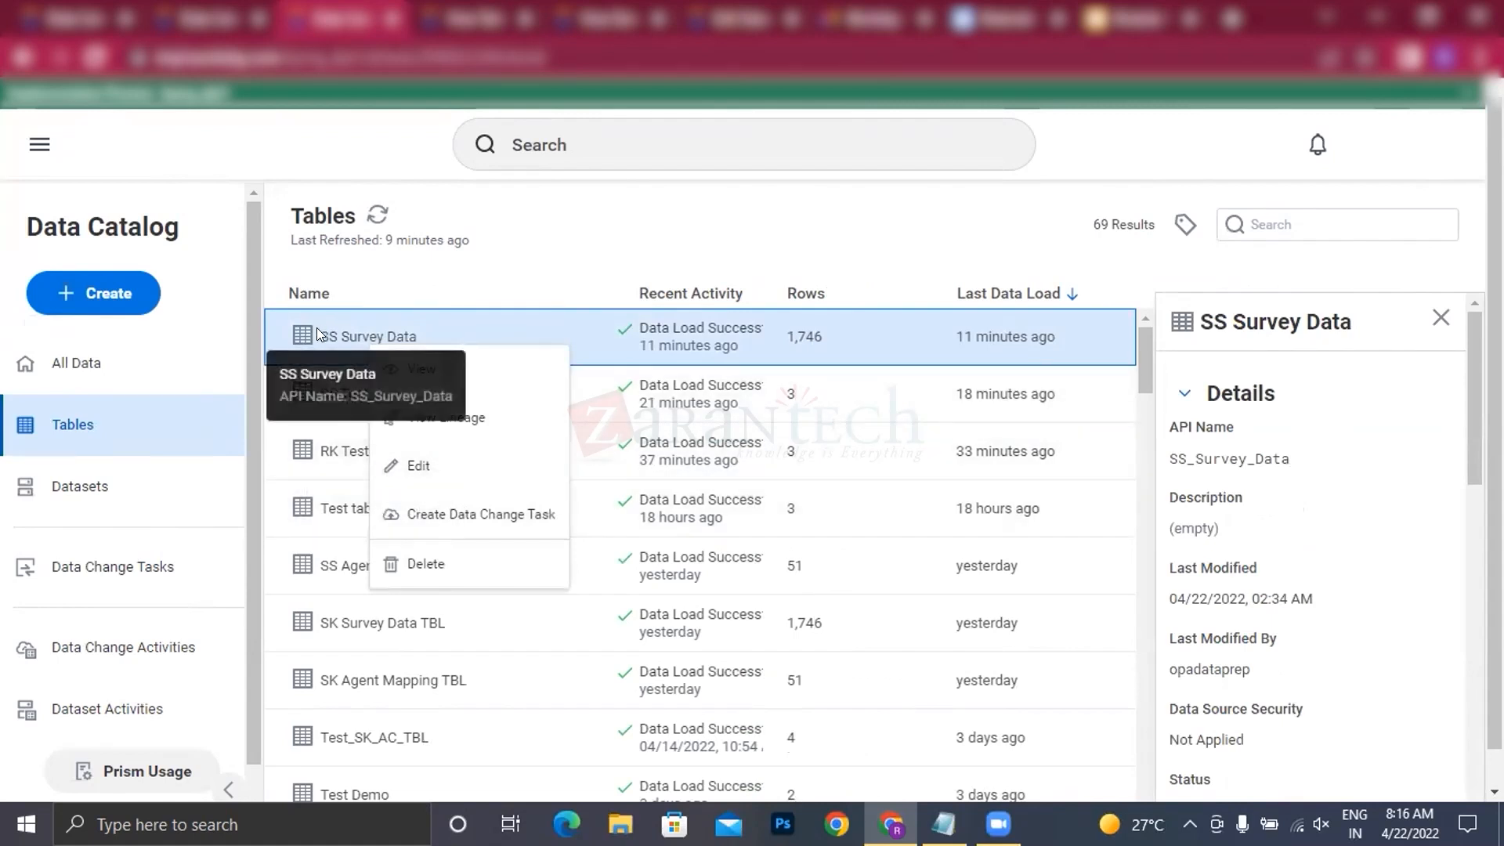
Step: Create a base dataset from the file VRU_Call_Detail.csv in the Activity Files 2021R2 (1) folder
click(93, 293)
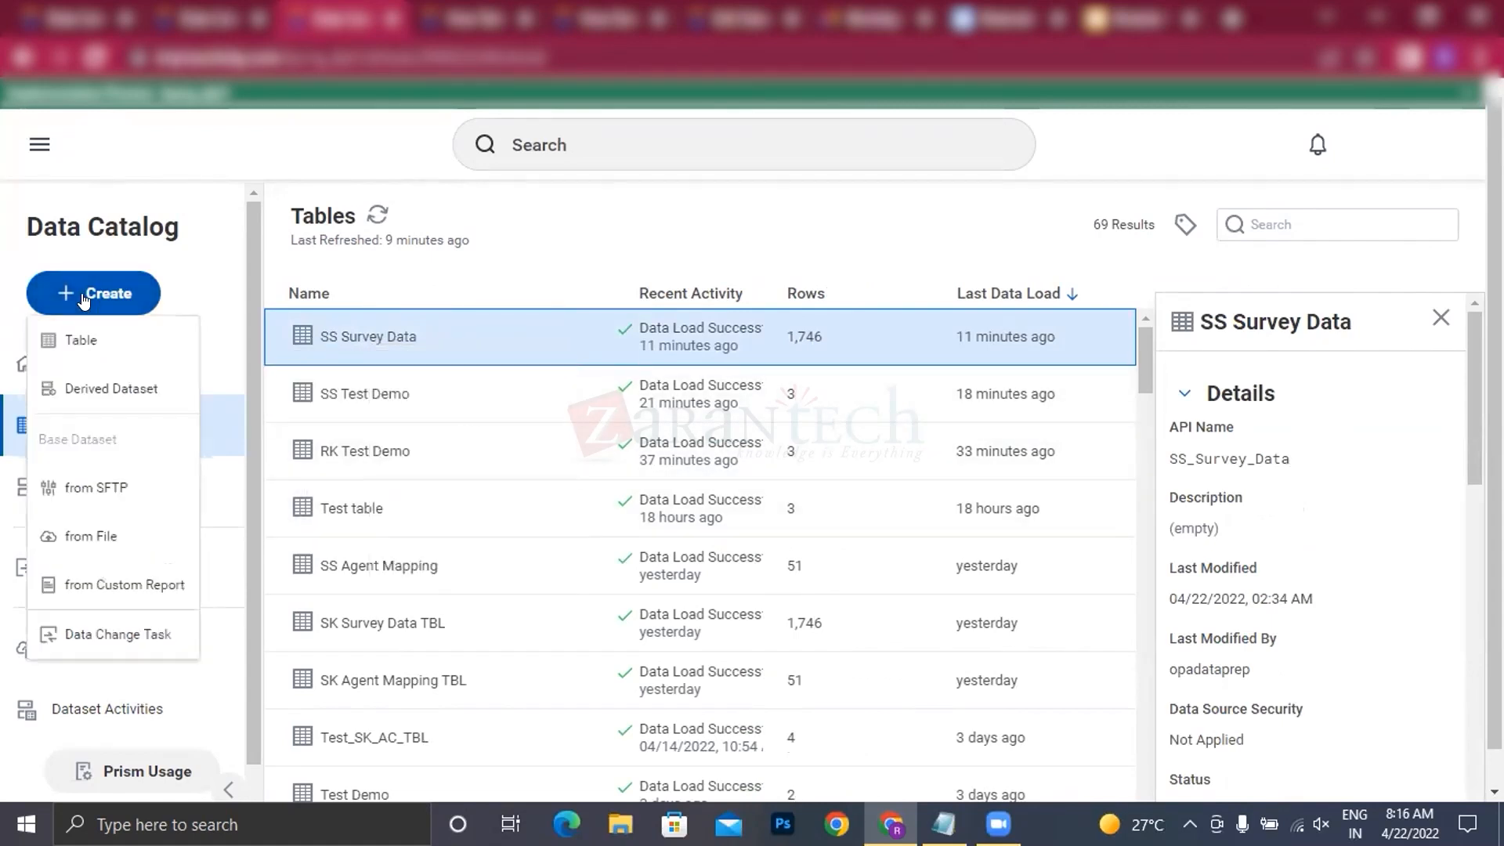
click(80, 536)
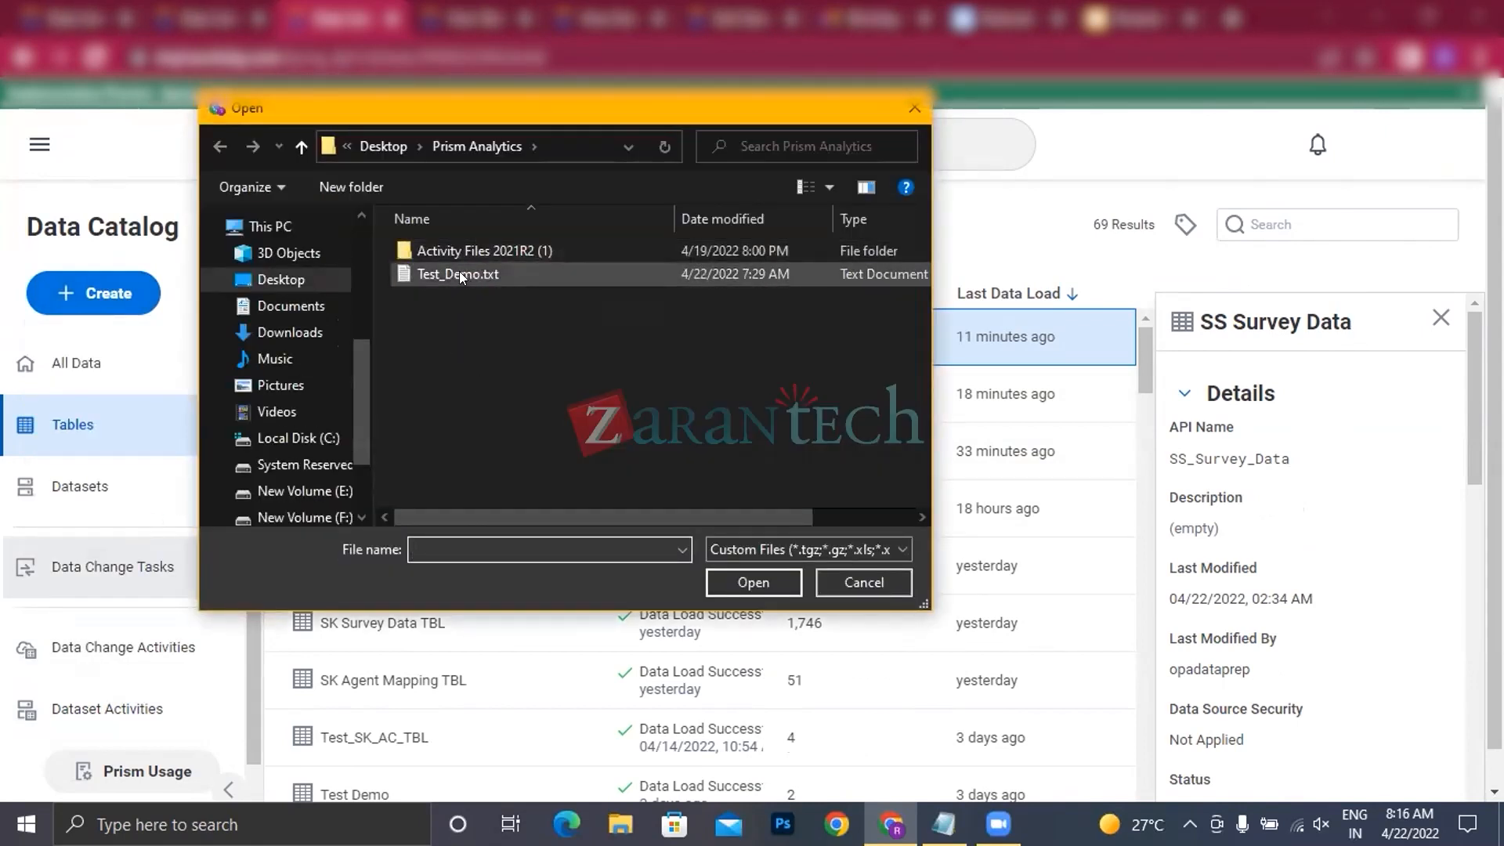
click(459, 272)
click(482, 390)
double_click(503, 254)
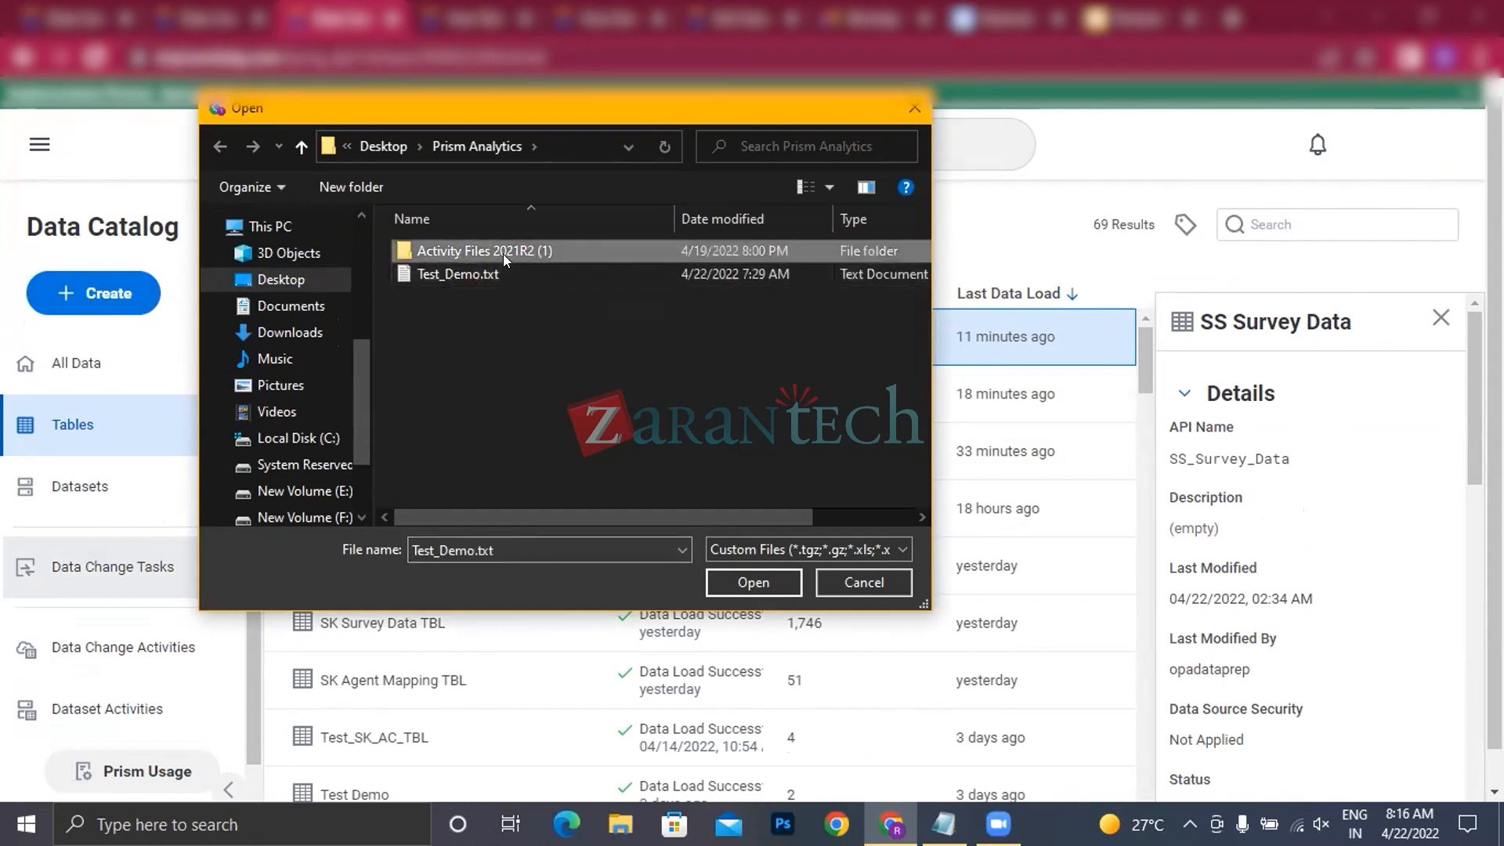
scroll(527, 373, down, 2)
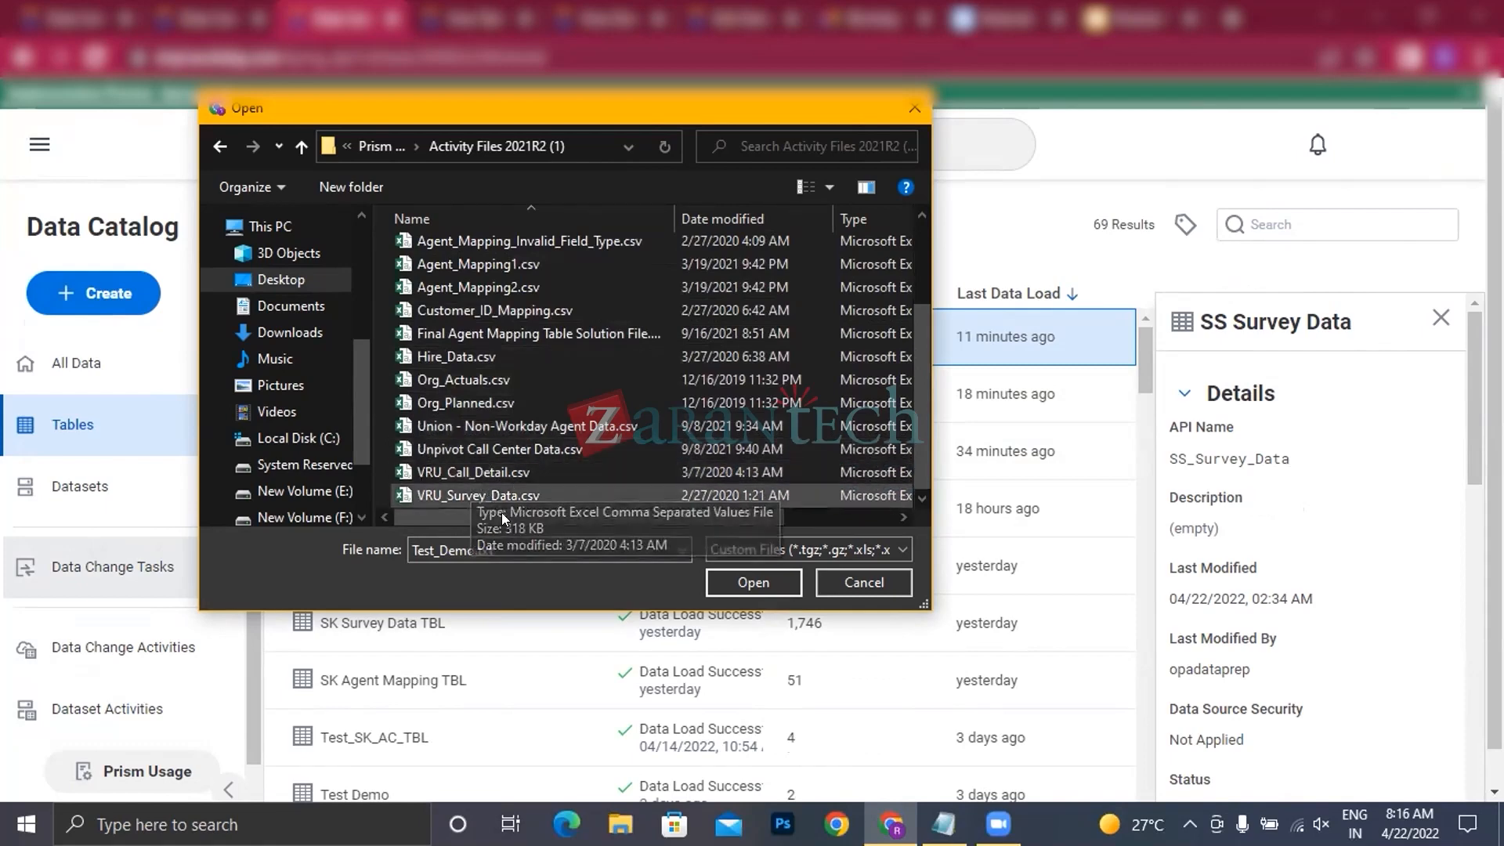
click(484, 473)
click(762, 575)
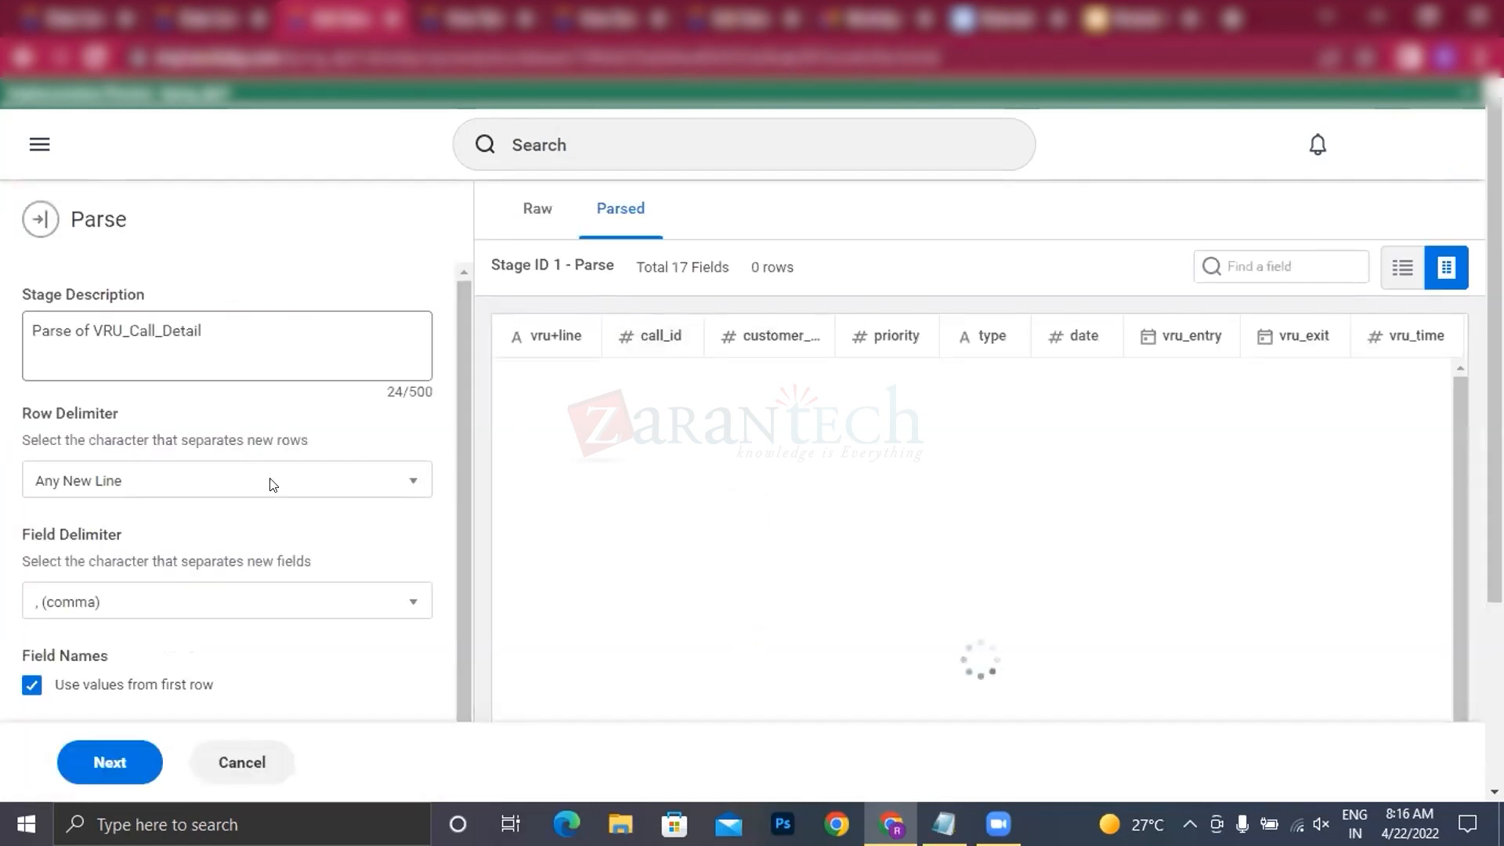
Step: Review the delimiter, field name and escape settings for parsing VRU_Call_Detail, and check the base dataset options in the Data Catalog
scroll(356, 561, down, 4)
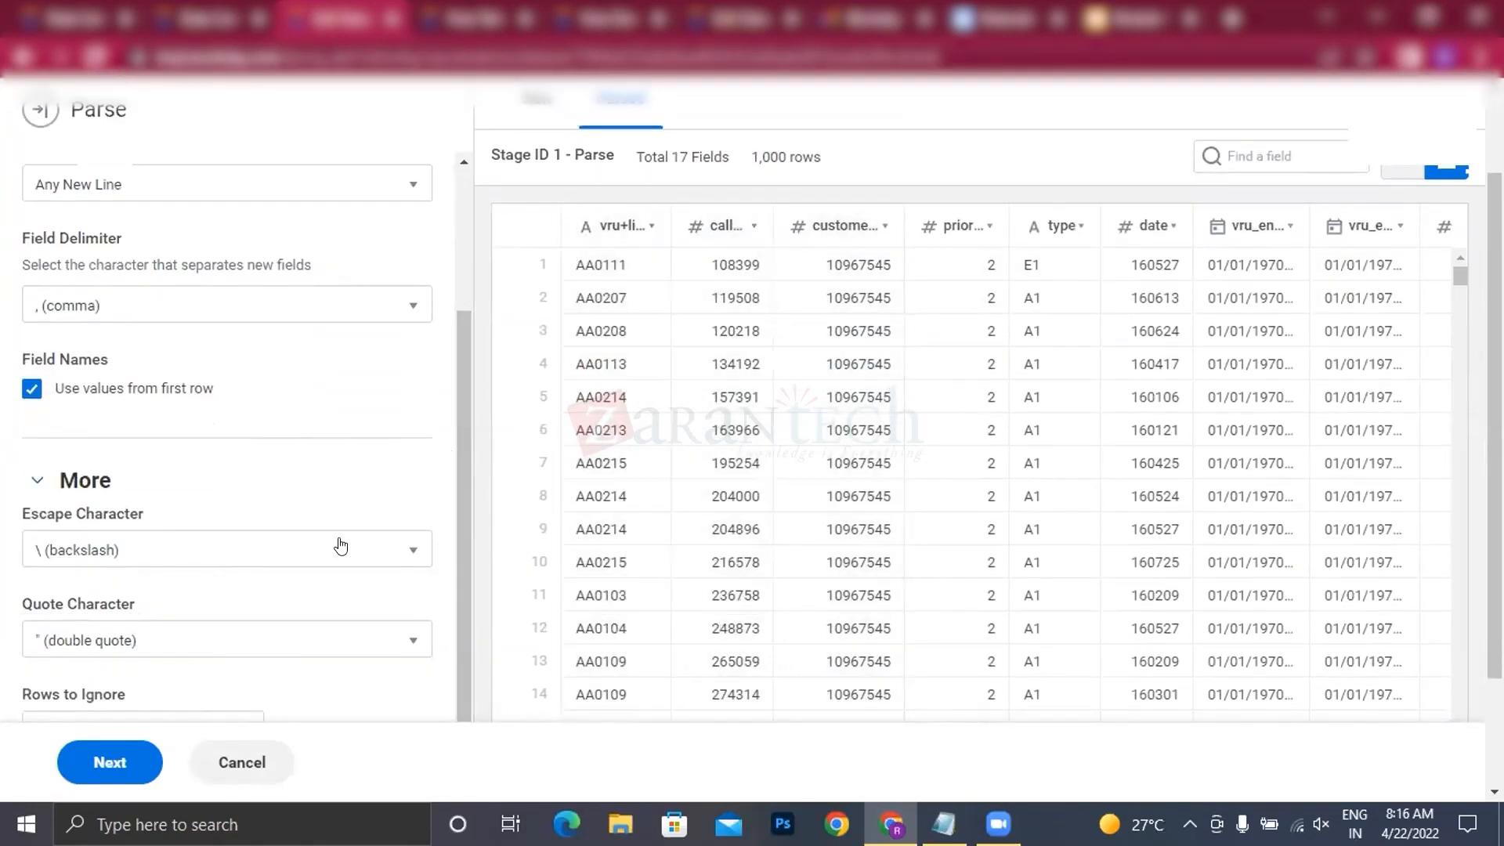
scroll(364, 418, up, 5)
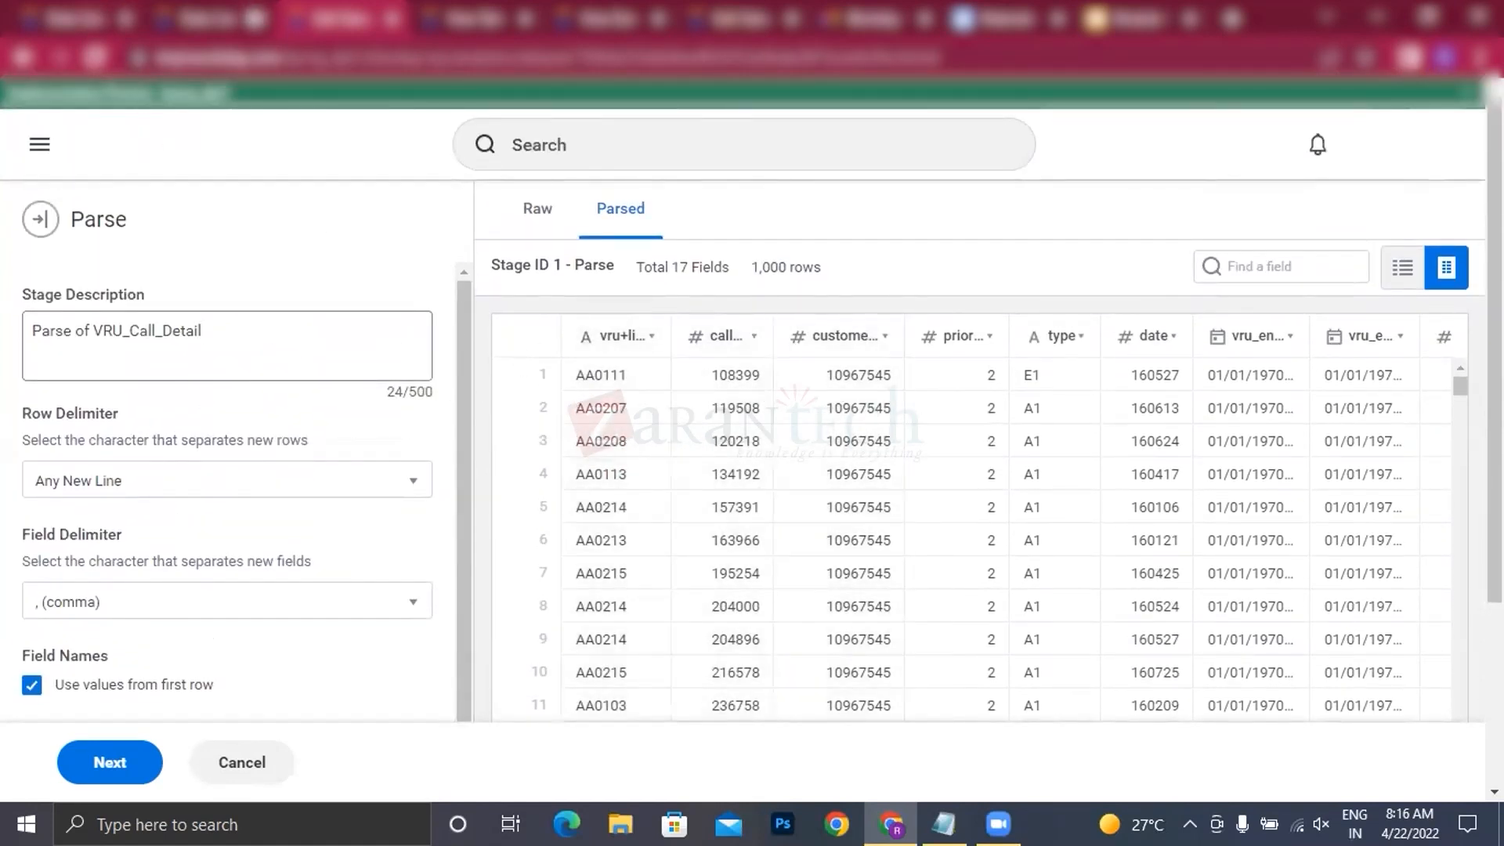
click(184, 27)
click(88, 302)
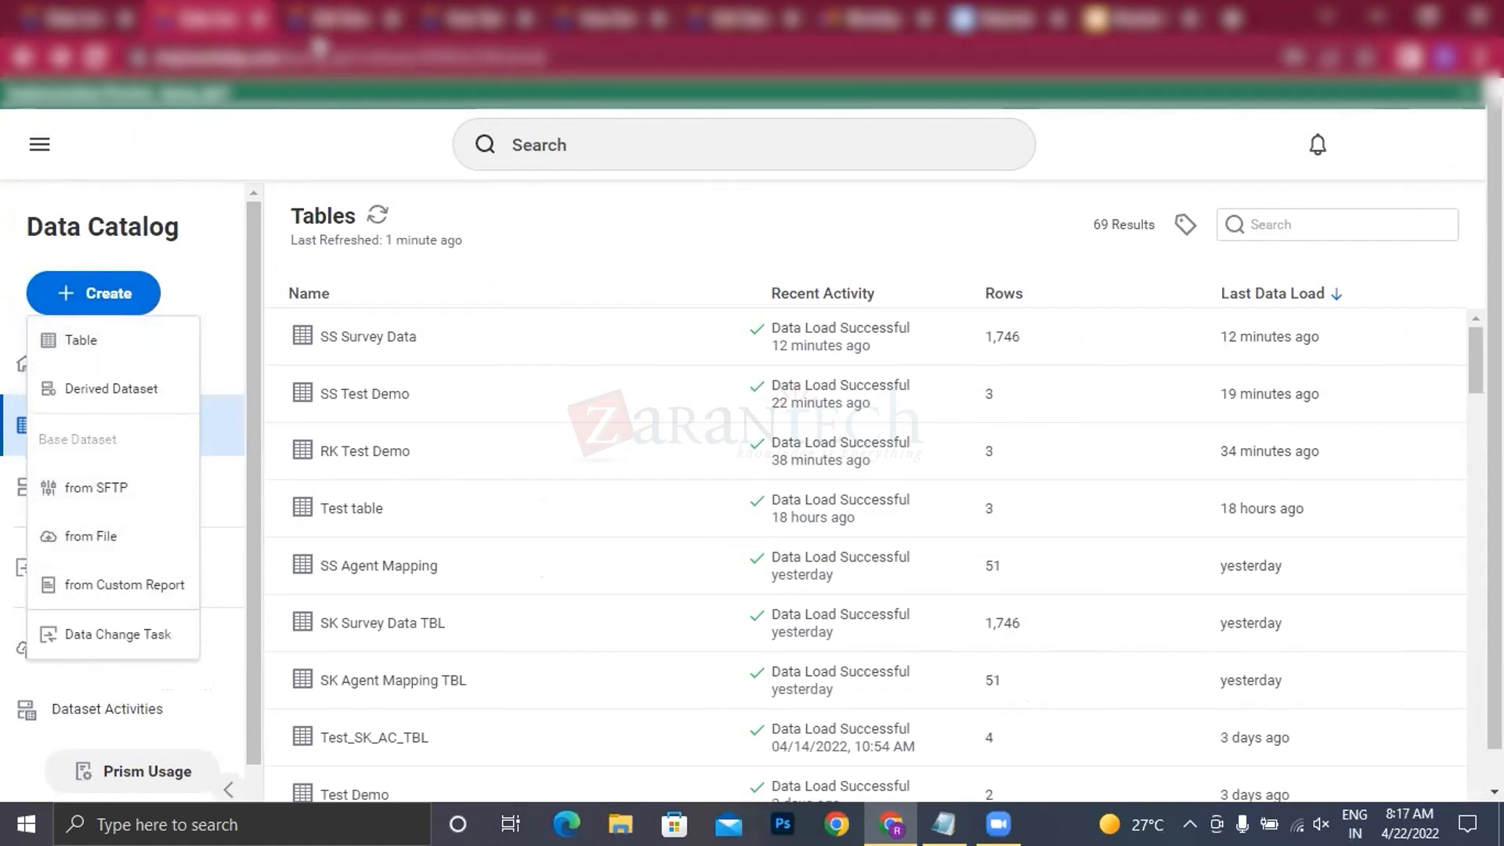
click(341, 19)
scroll(329, 441, down, 2)
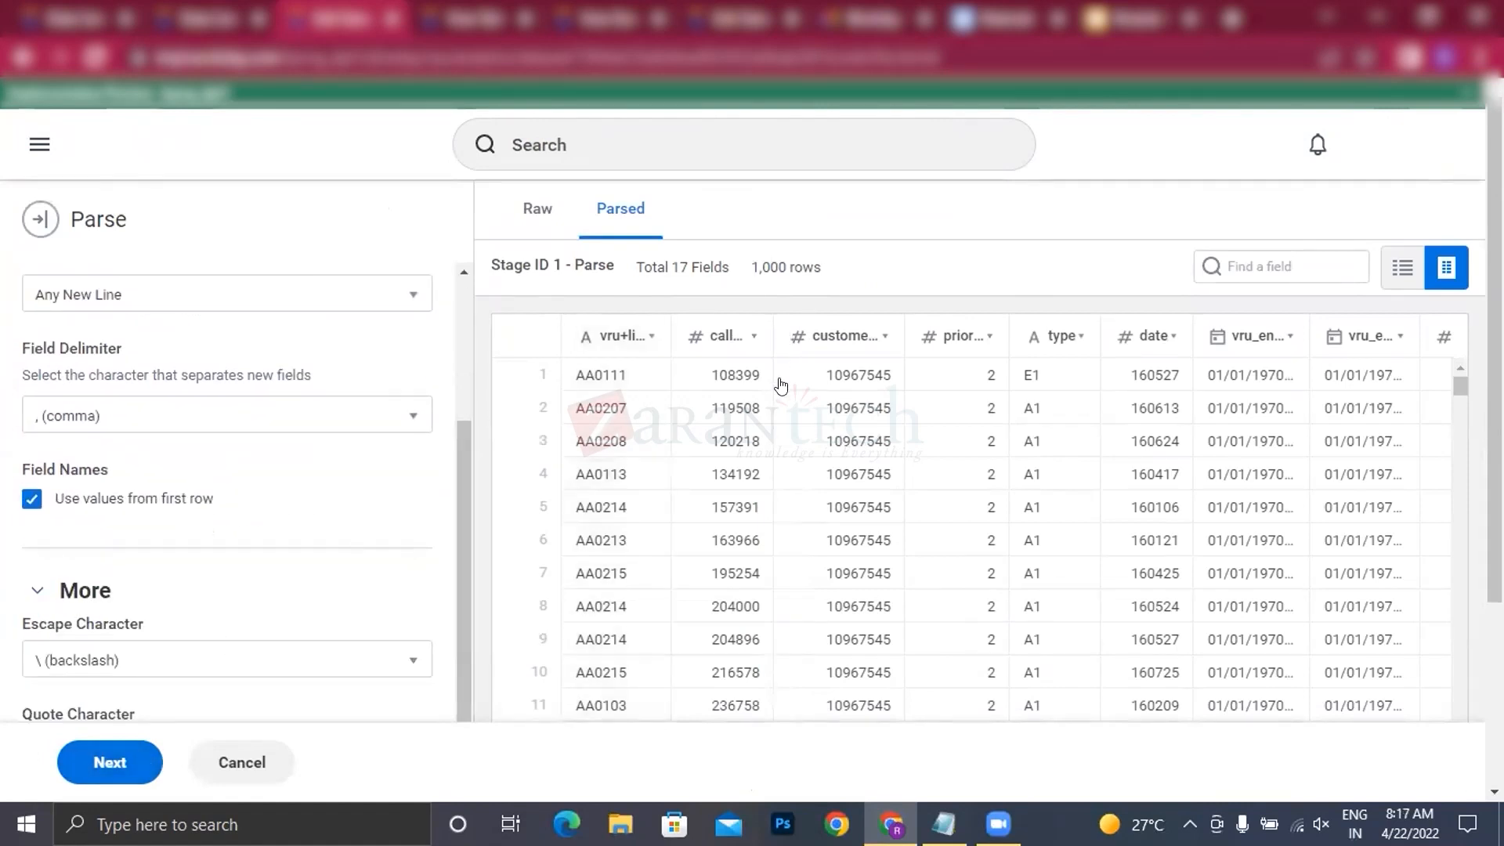
Step: Accept the parse settings, name the dataset "VRU_Call_Detail BDS" and save it
click(100, 763)
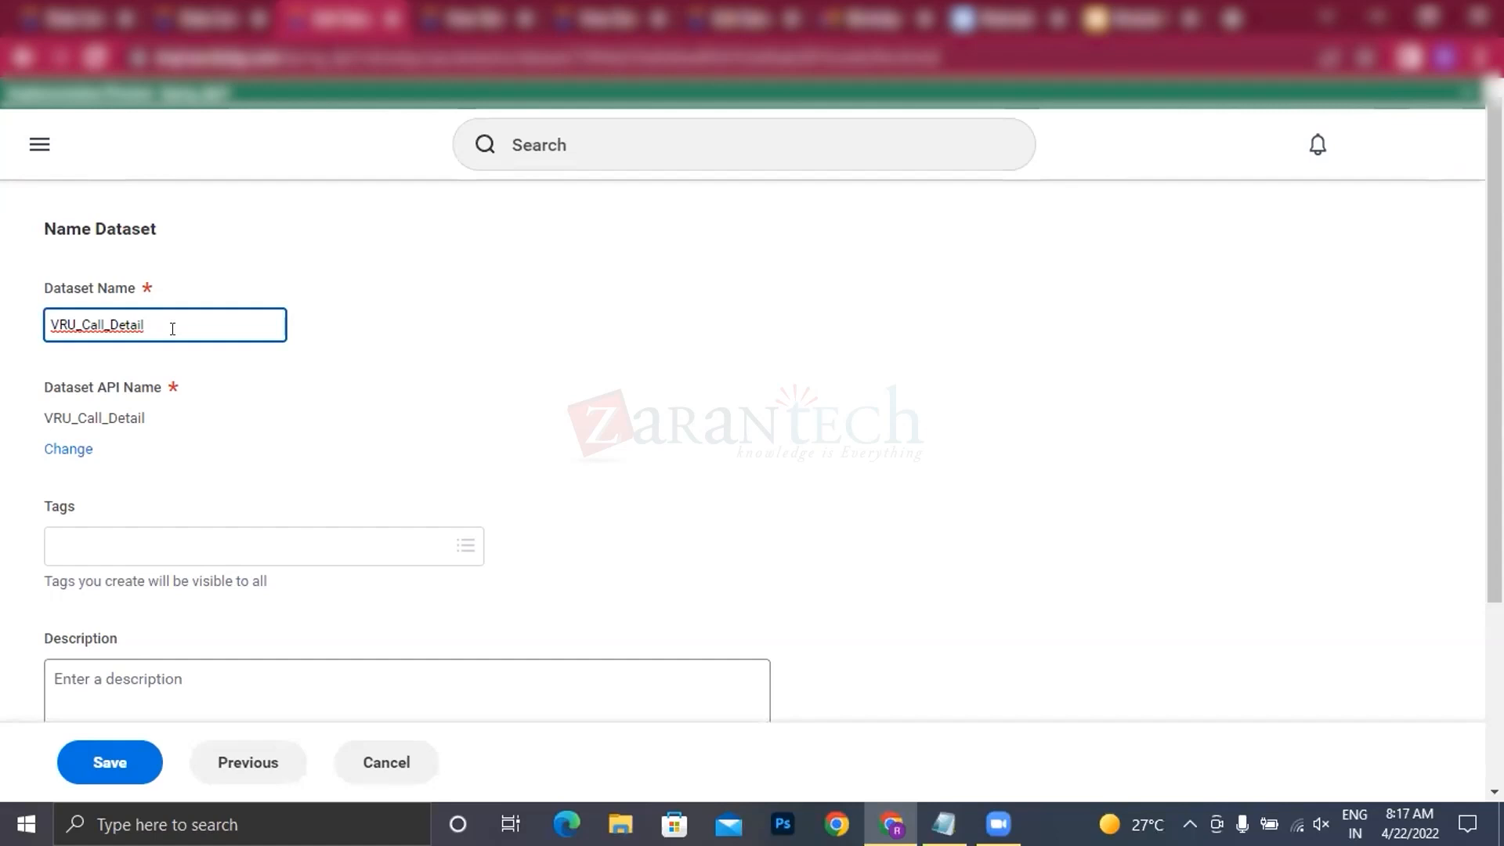
text(BDS)
scroll(306, 436, down, 3)
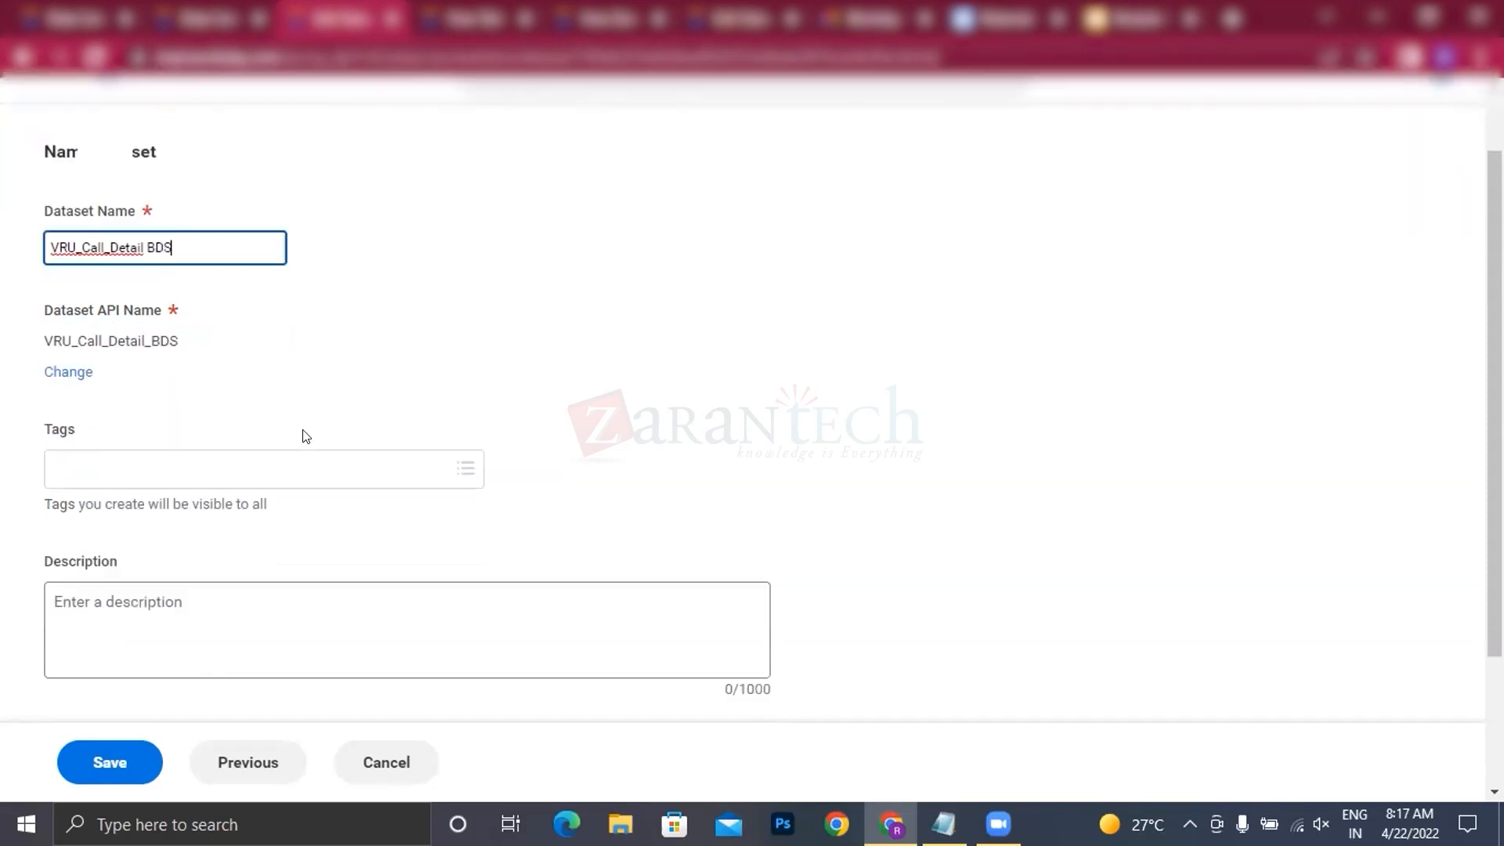
click(86, 783)
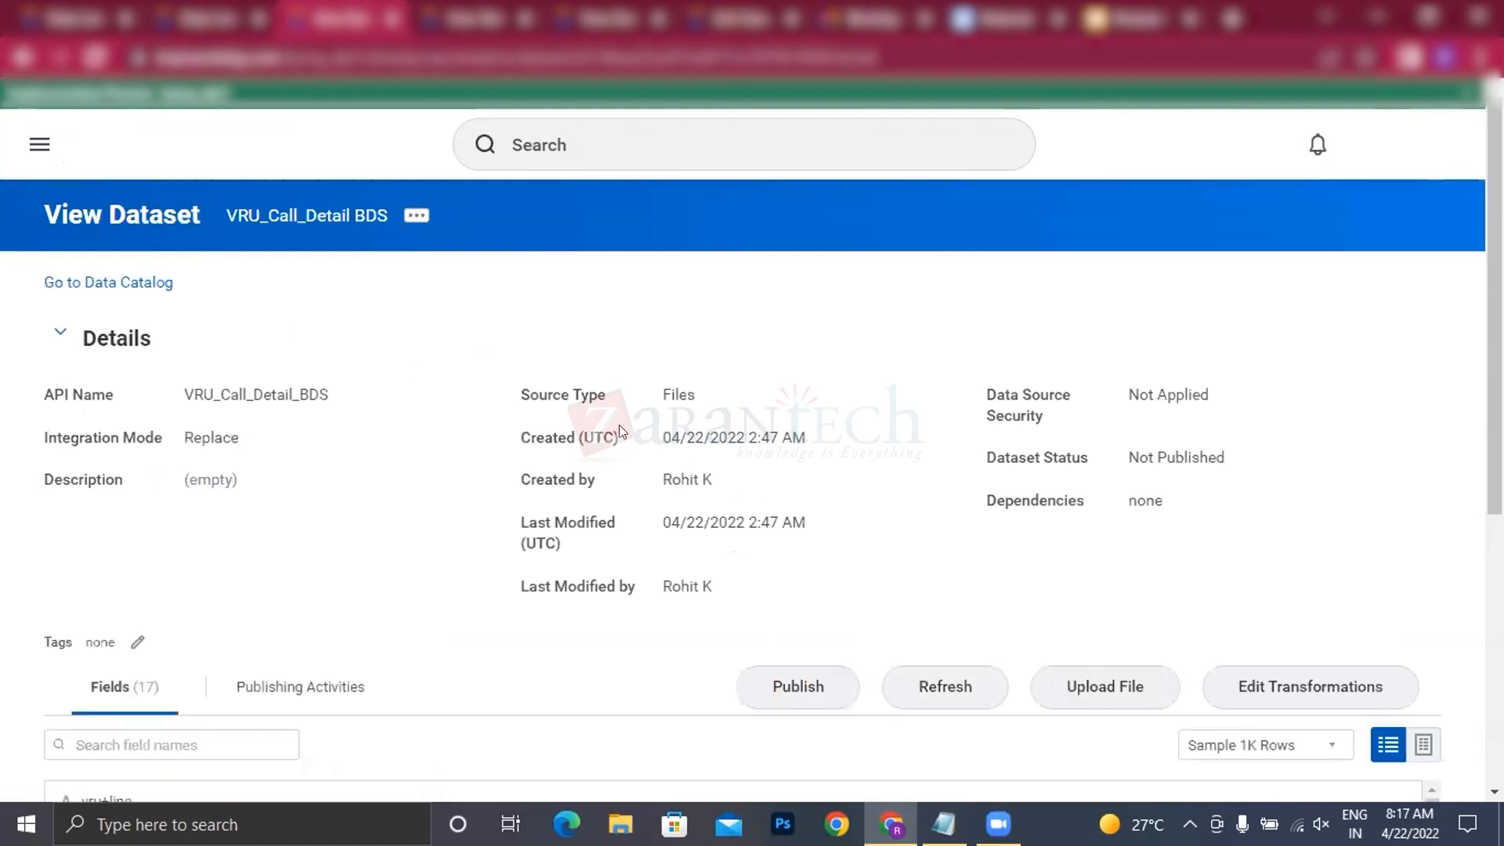
Step: Review the details, fields and related actions of the VRU_Call_Detail BDS dataset
scroll(671, 441, down, 2)
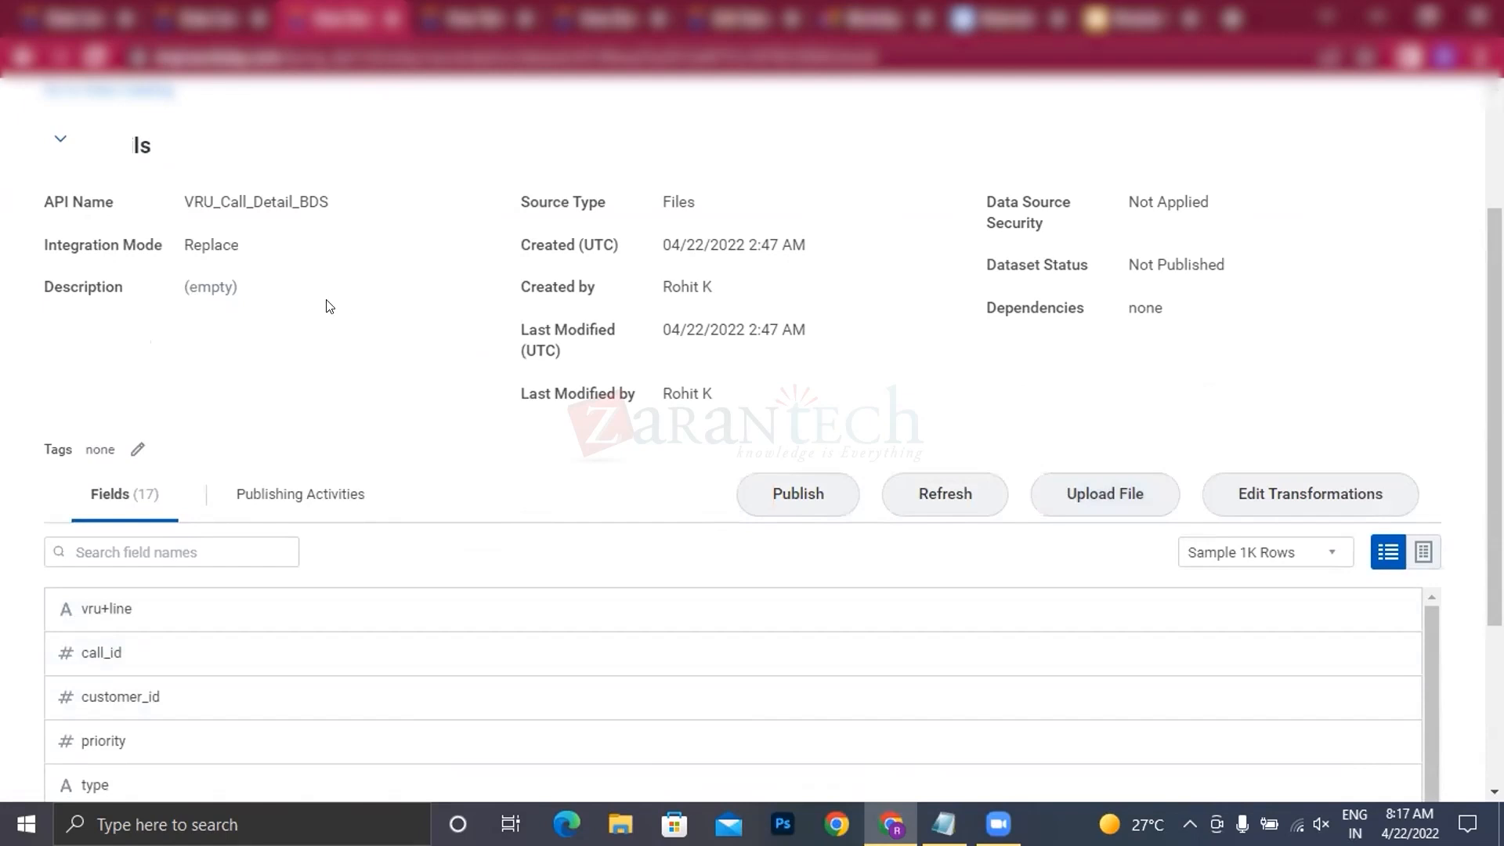
scroll(329, 301, up, 2)
click(413, 217)
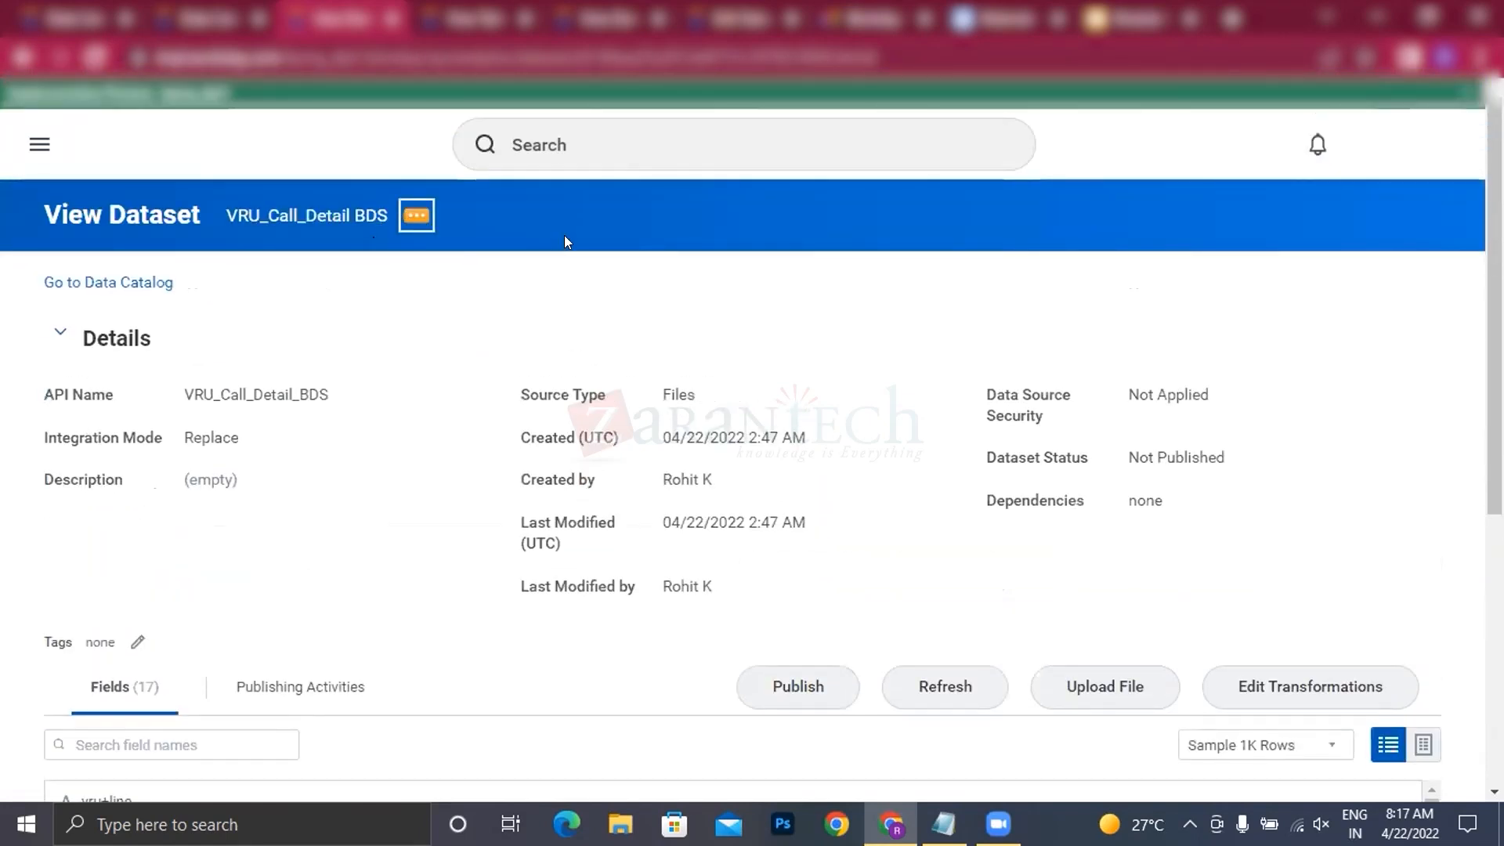
mouse_move(628, 275)
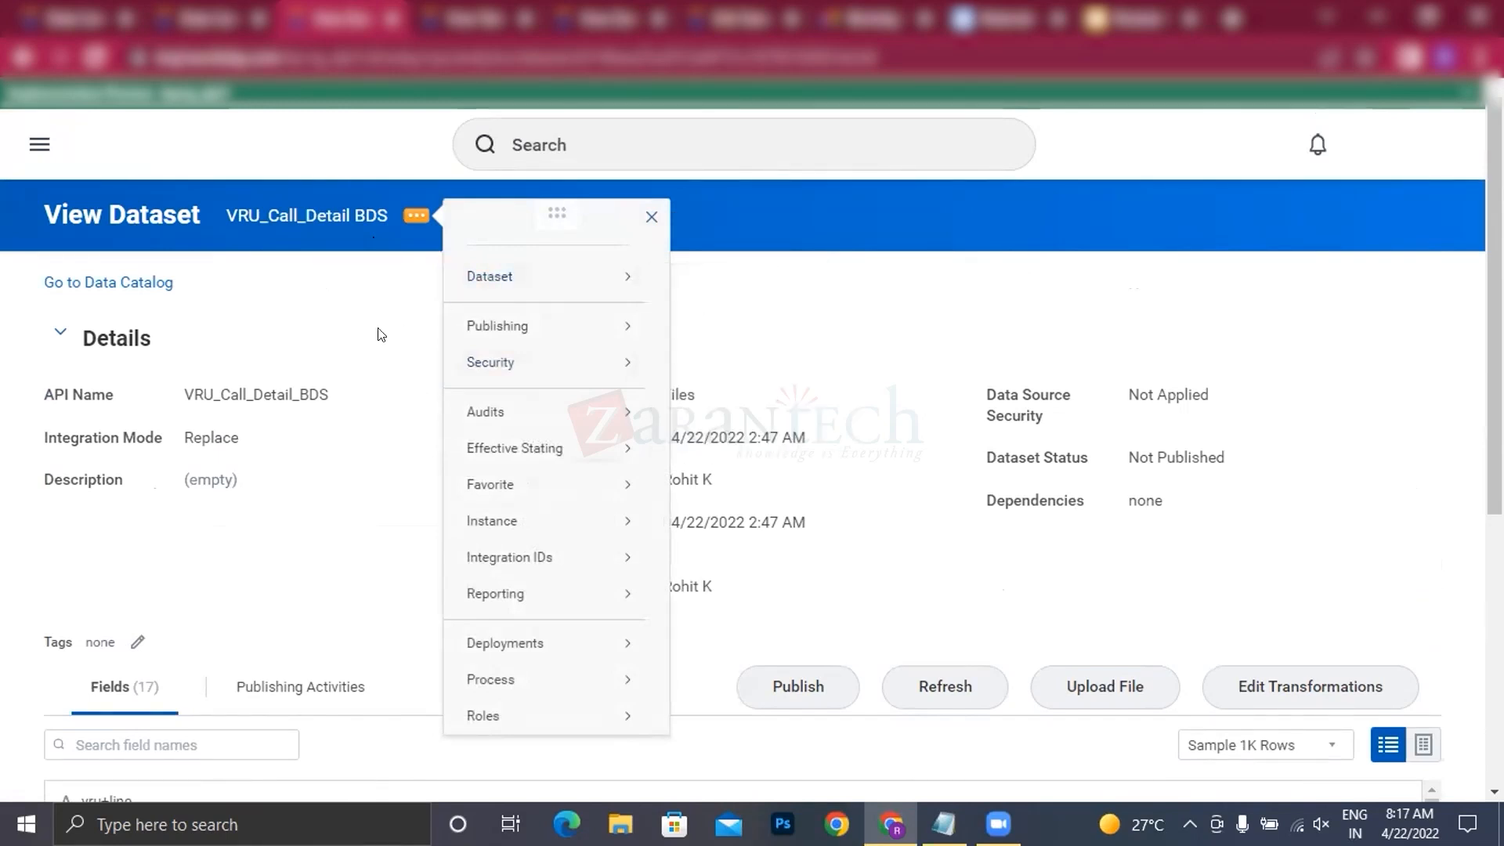
click(391, 342)
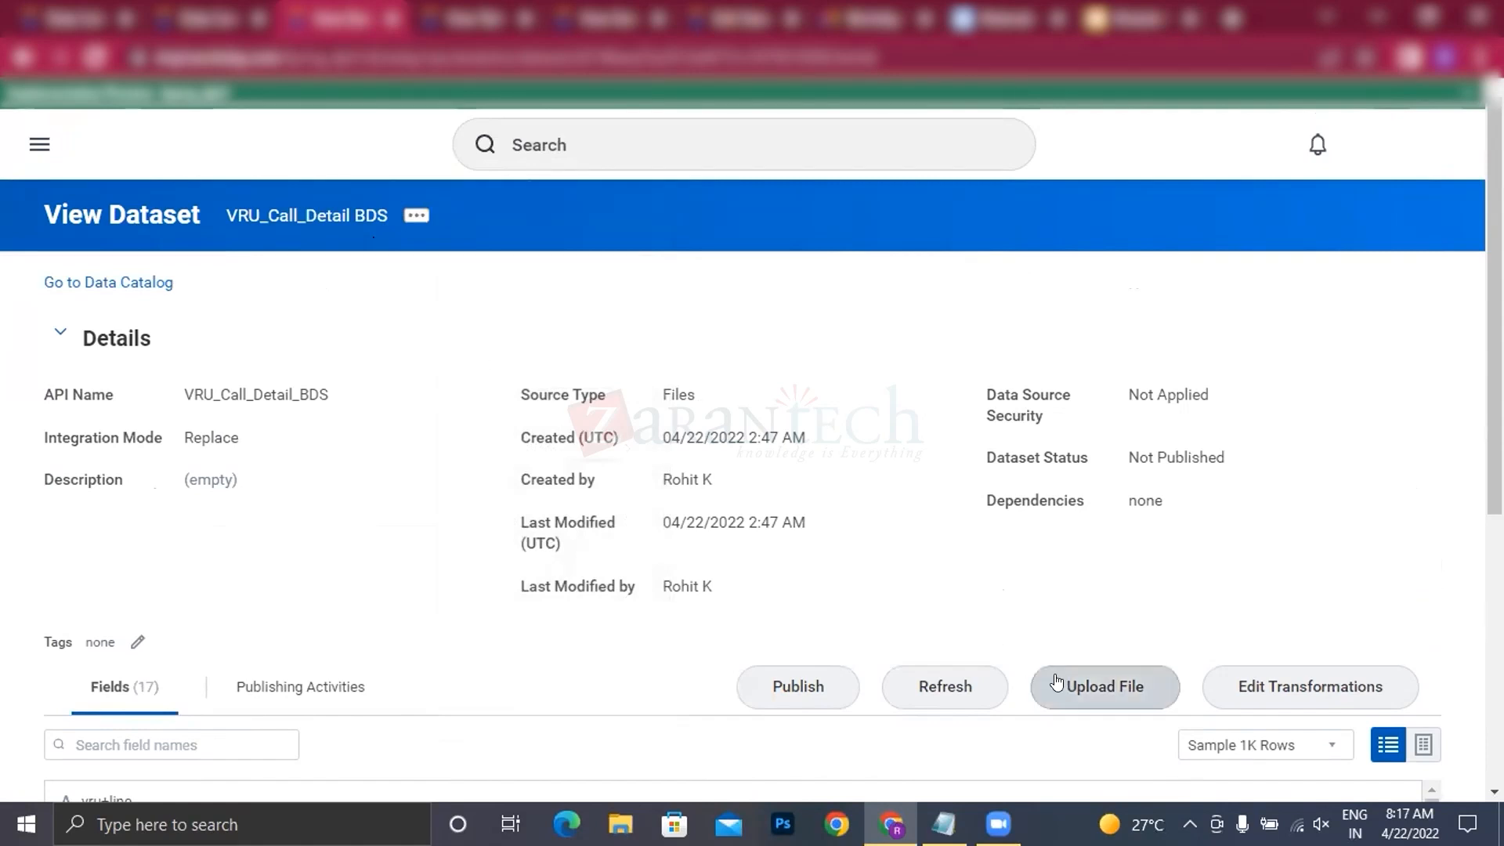
Step: Check the notice for replacing the dataset's data by file upload, and back out without uploading a file
click(1116, 689)
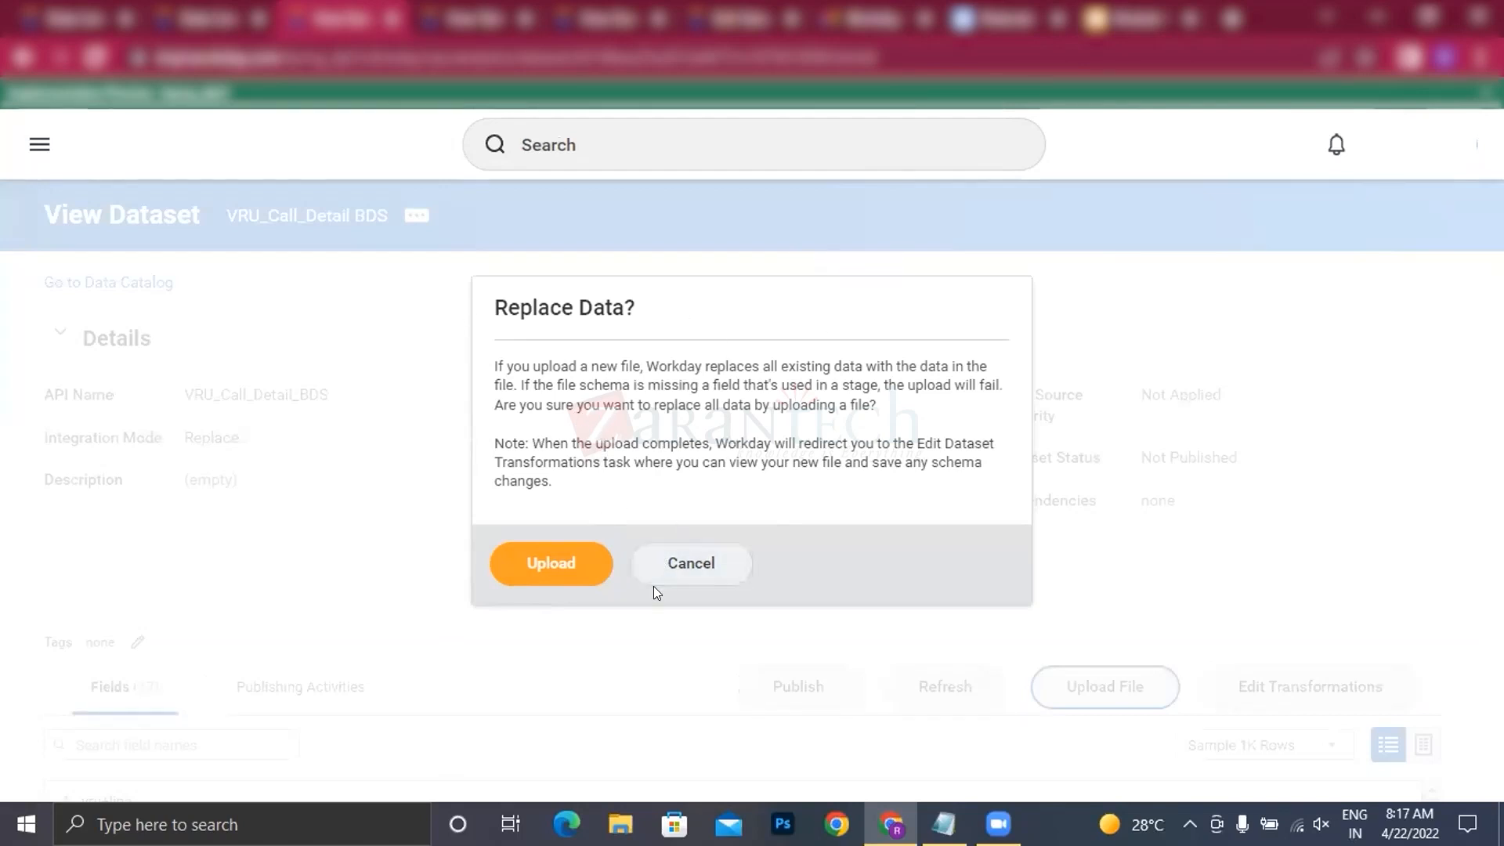
click(674, 570)
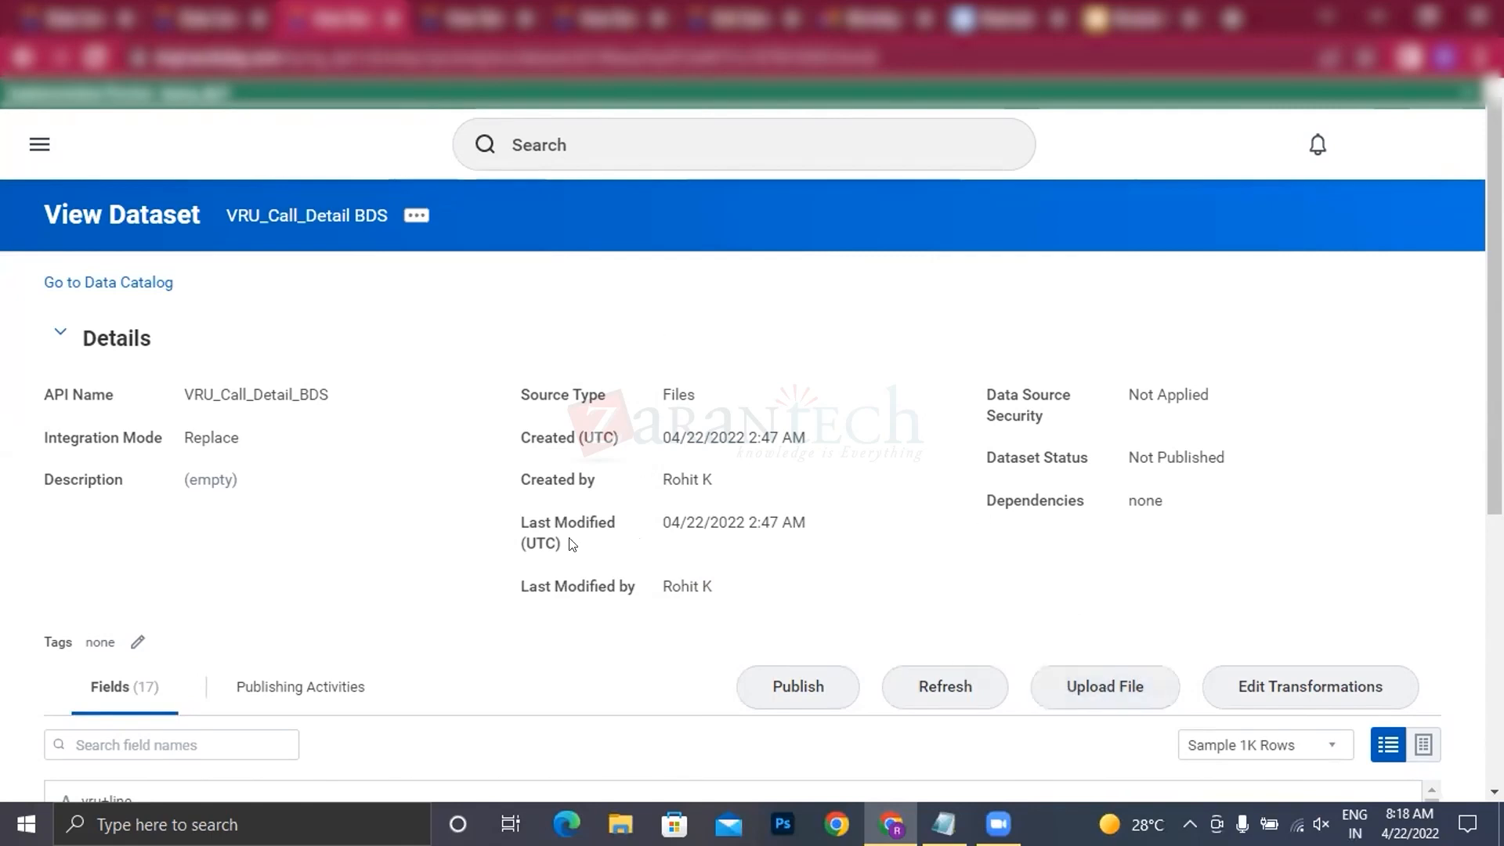
scroll(608, 531, down, 4)
scroll(1040, 213, up, 4)
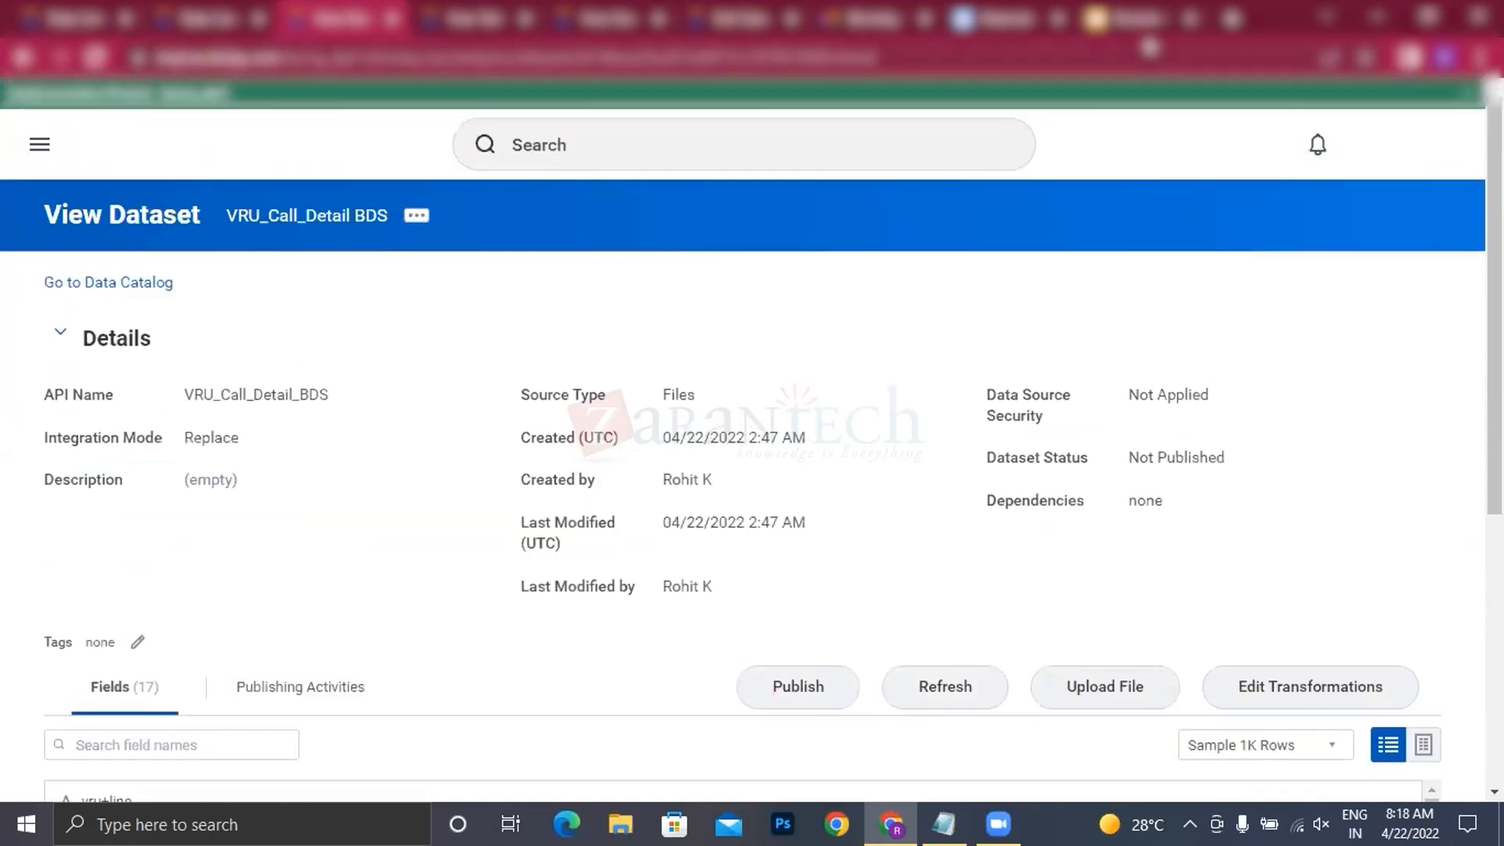
Step: Switch to the Module 3 - Data Acquisition presentation in Google Slides and show slide 7 on CSV file upload
click(1142, 32)
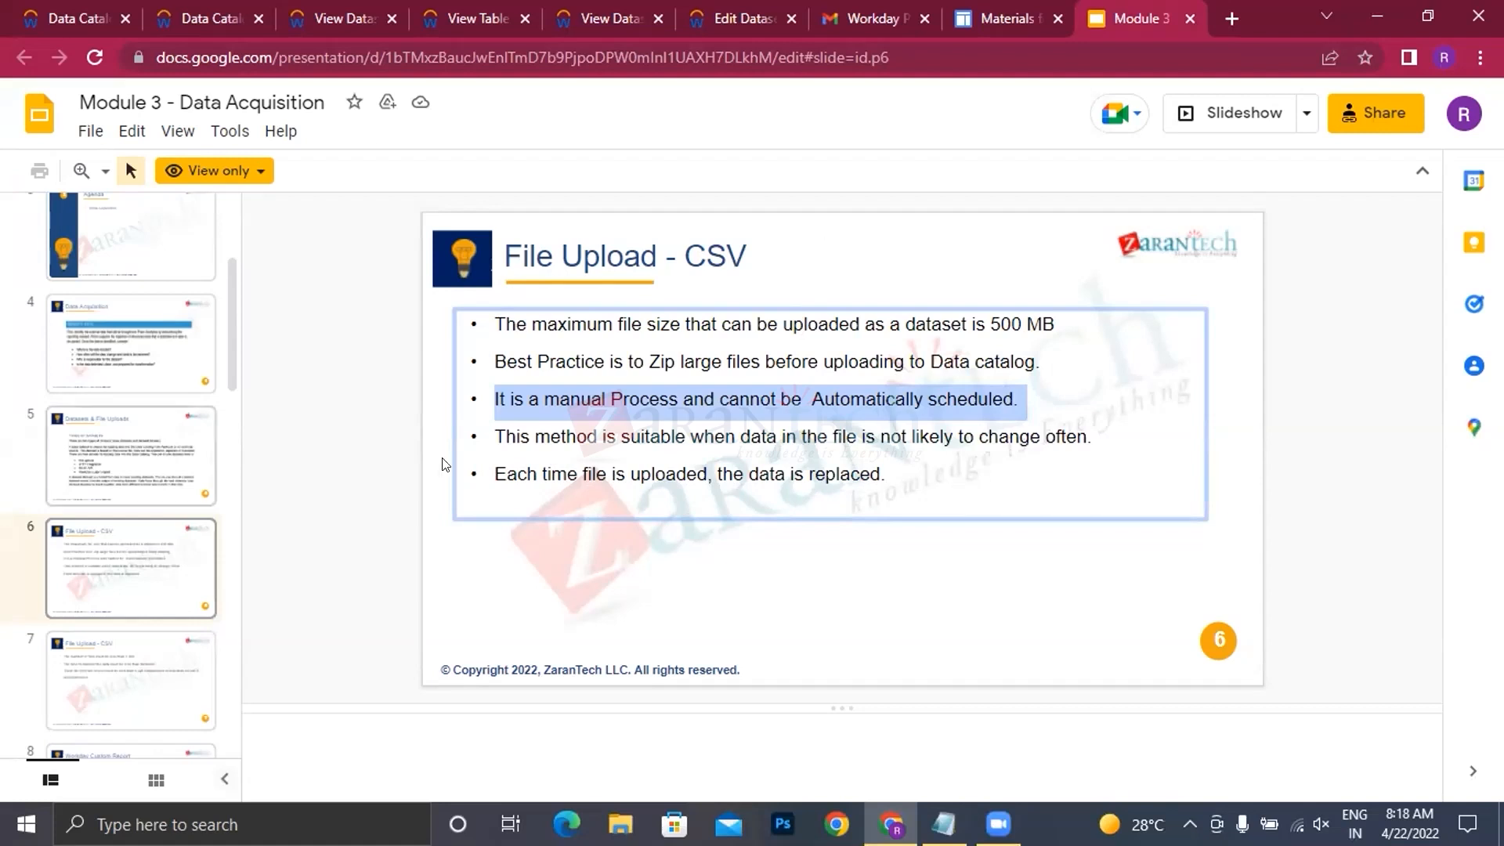
scroll(143, 598, down, 2)
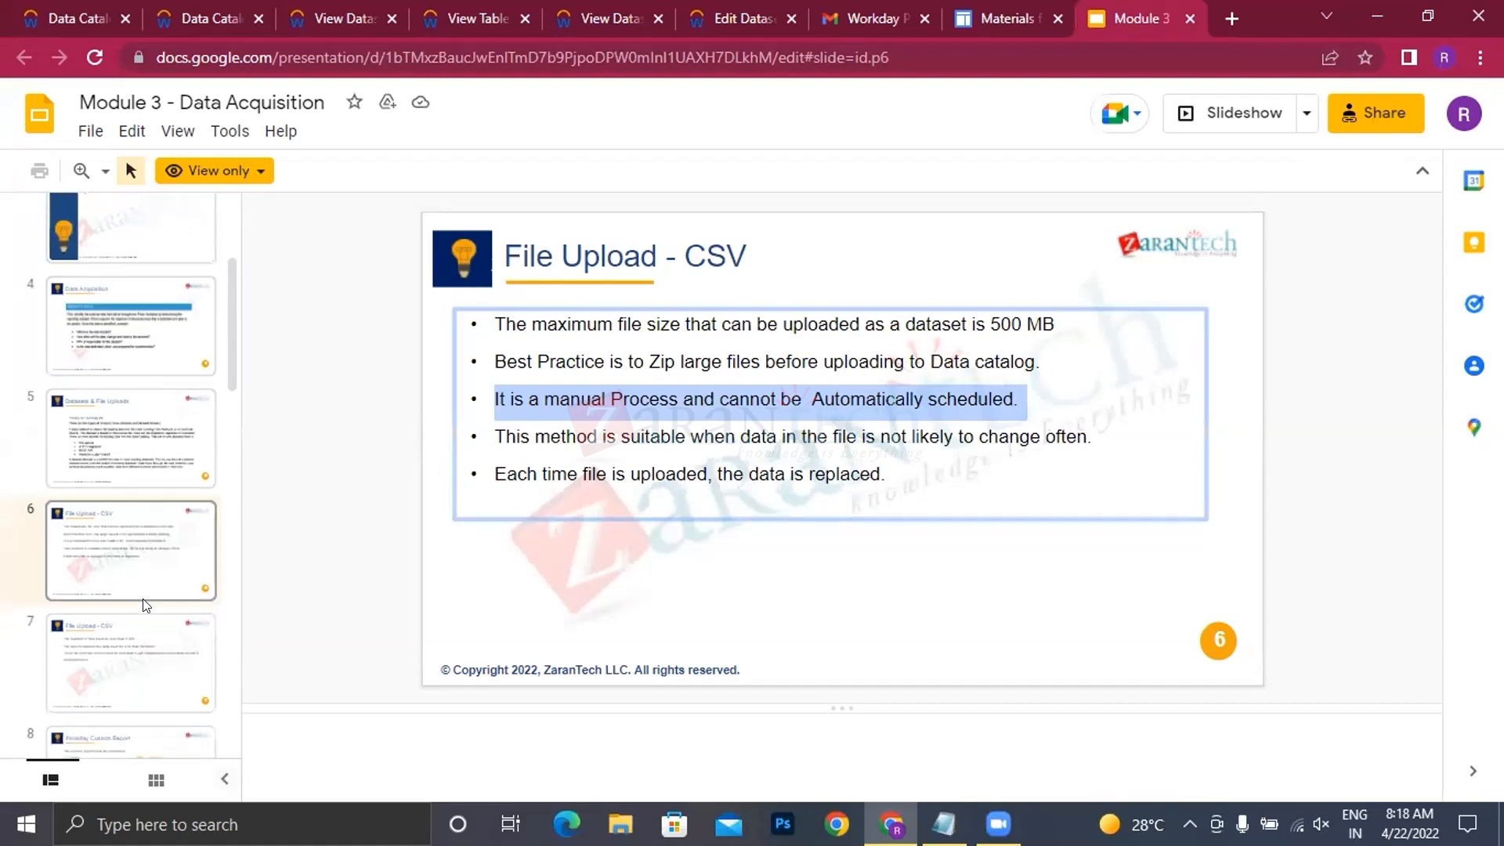
click(130, 556)
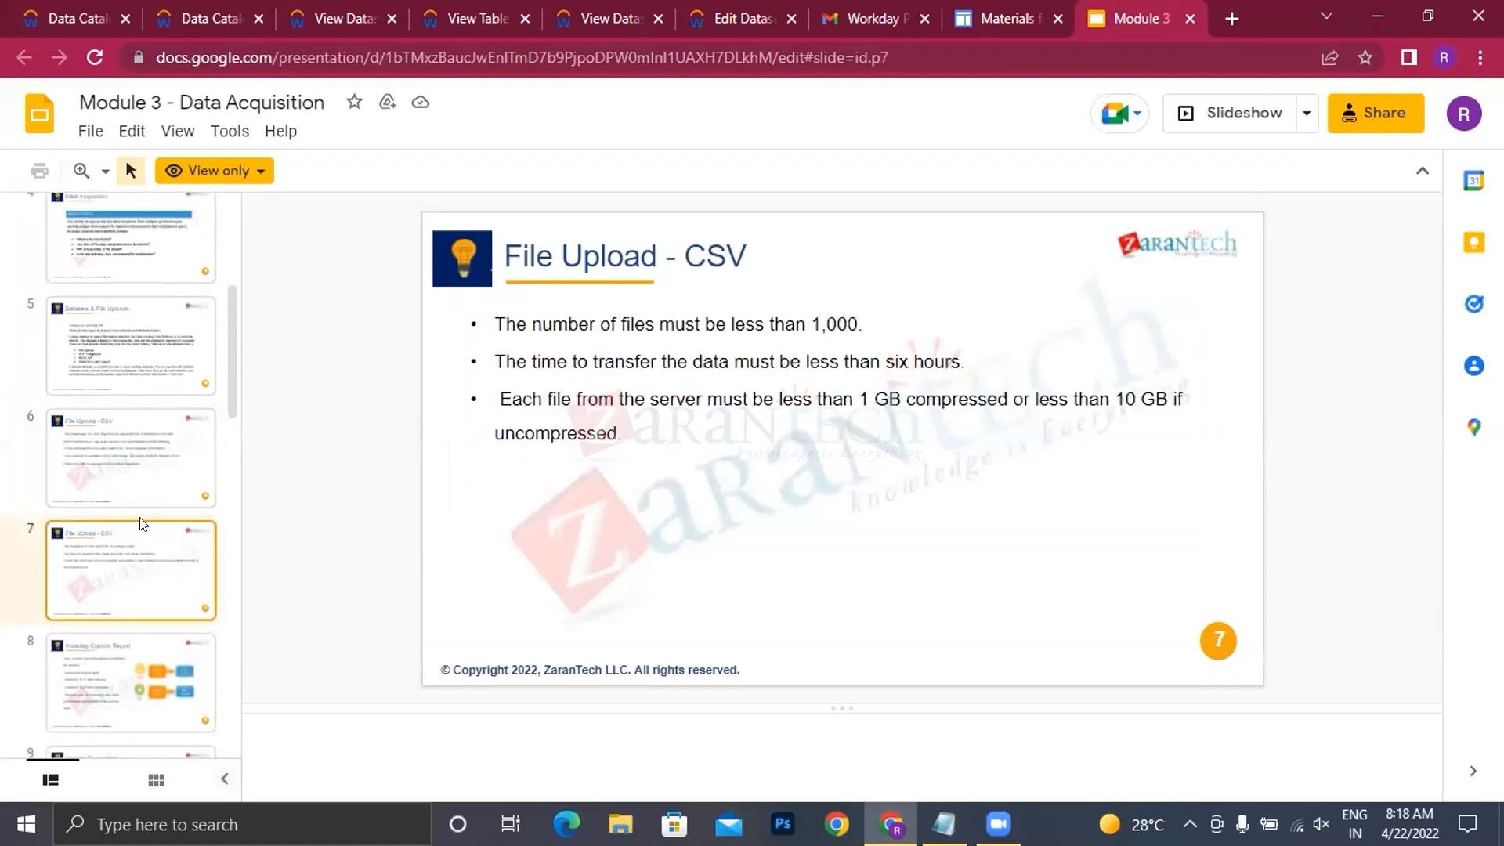
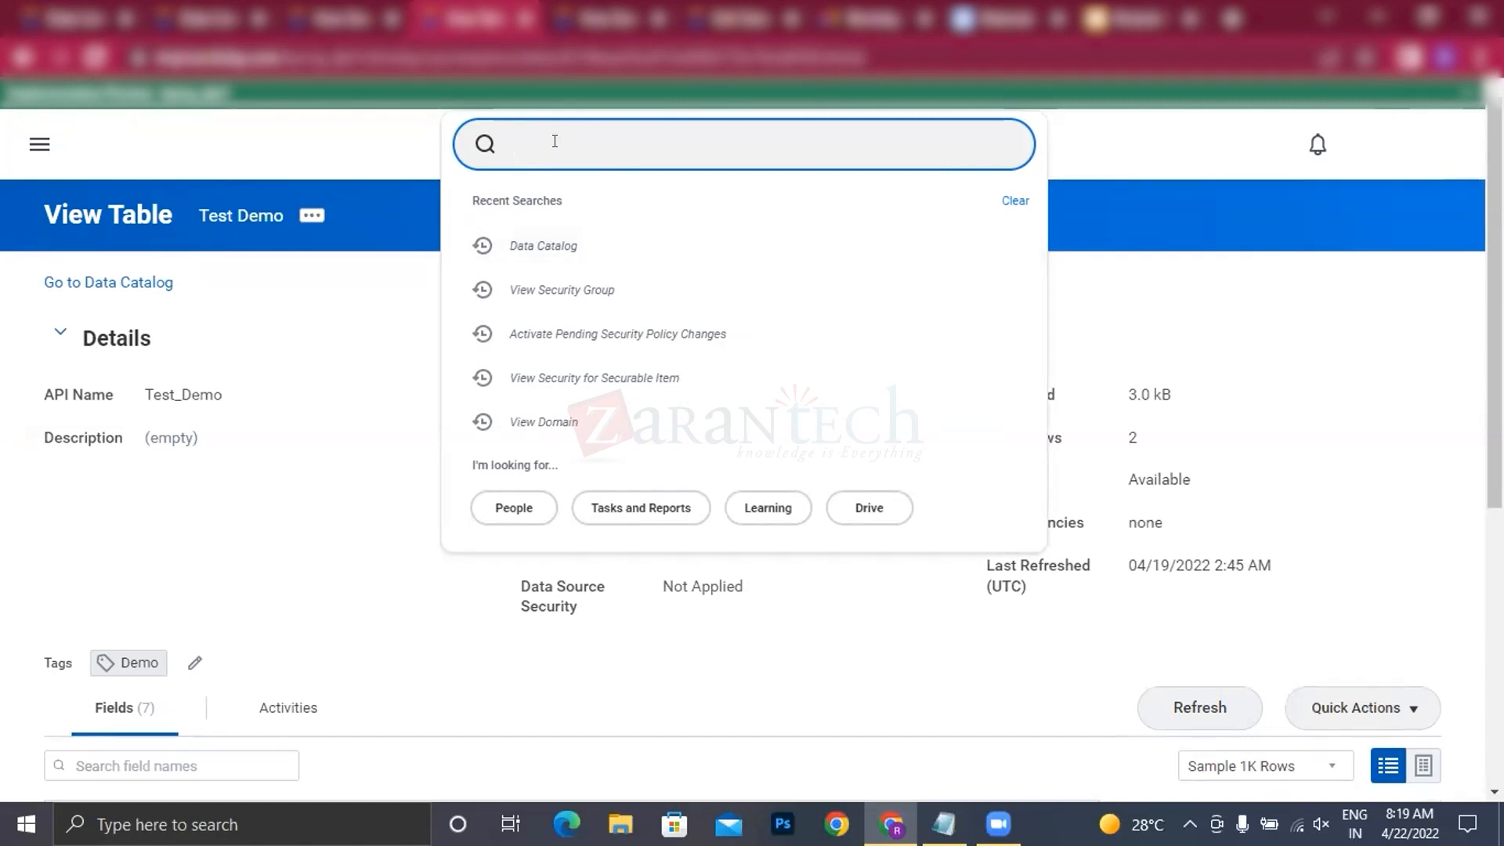
Step: Search for "create custom report" and open the Create Custom Report task
text(create custom)
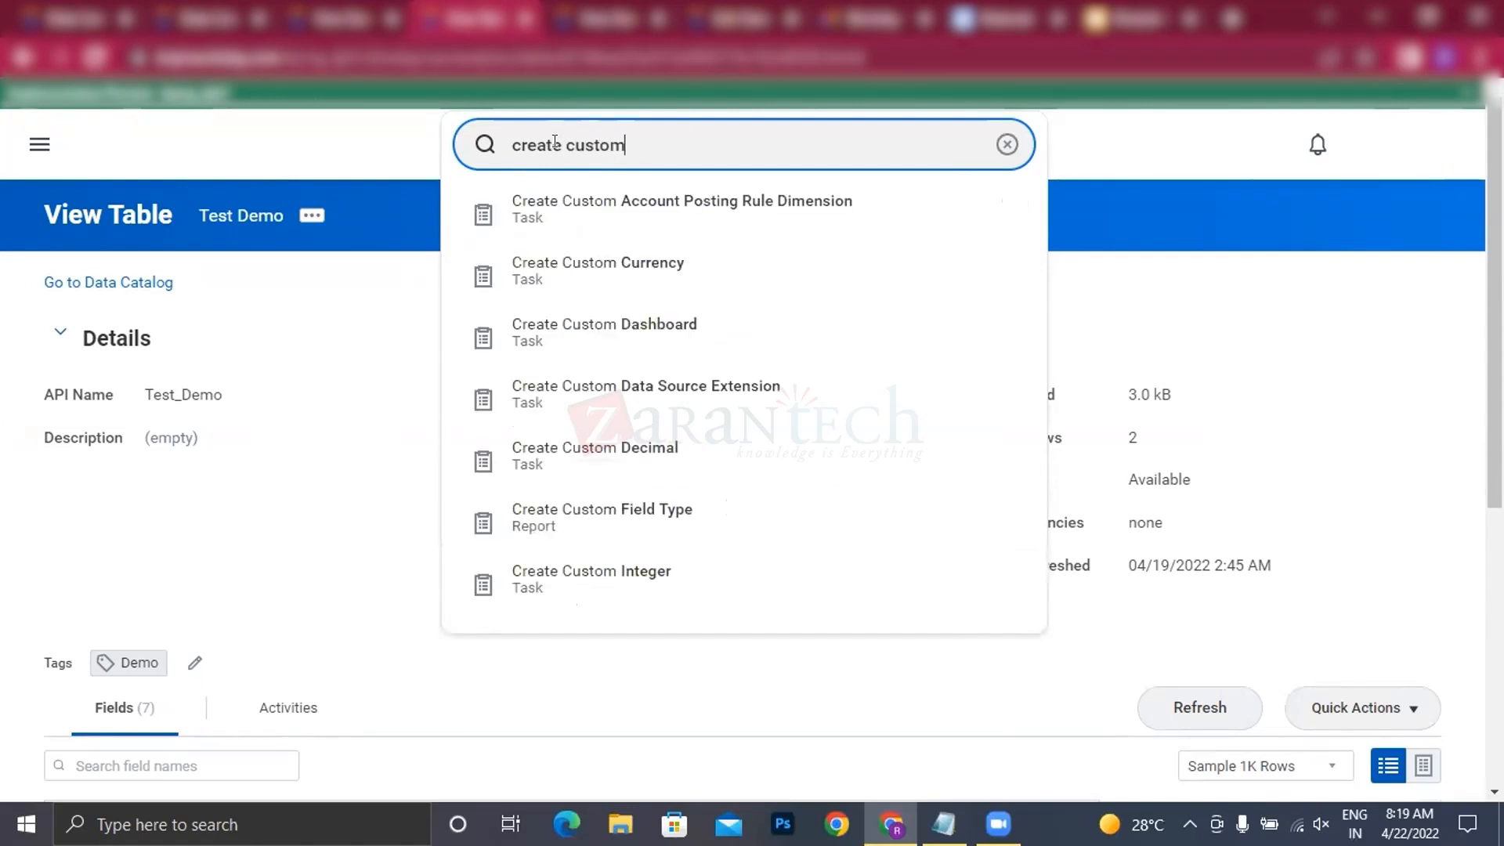
text(port)
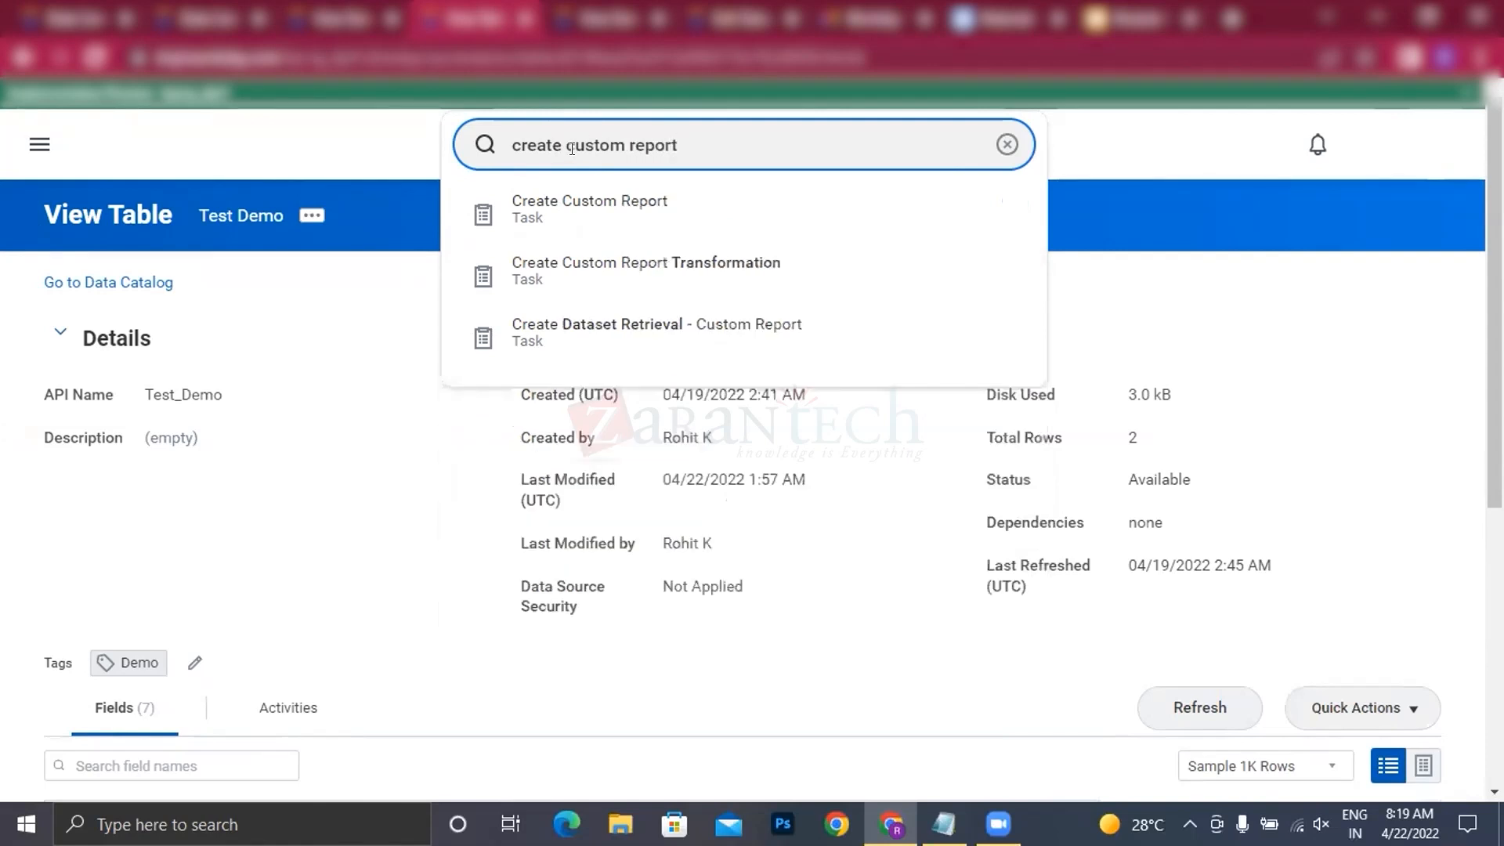
click(579, 202)
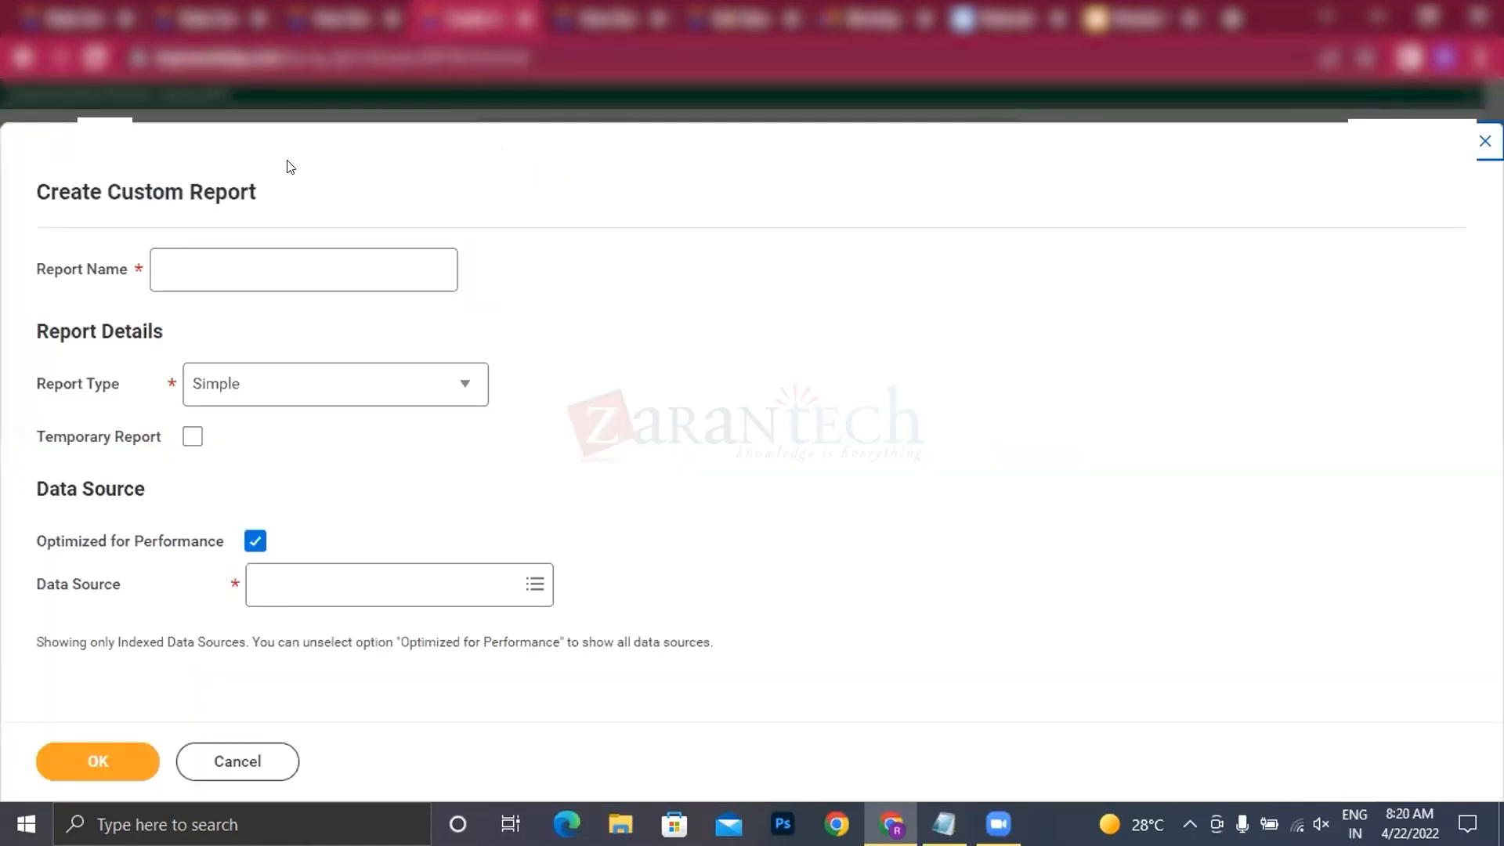
Step: Name the new custom report "RK Workday worker BDS"
click(211, 263)
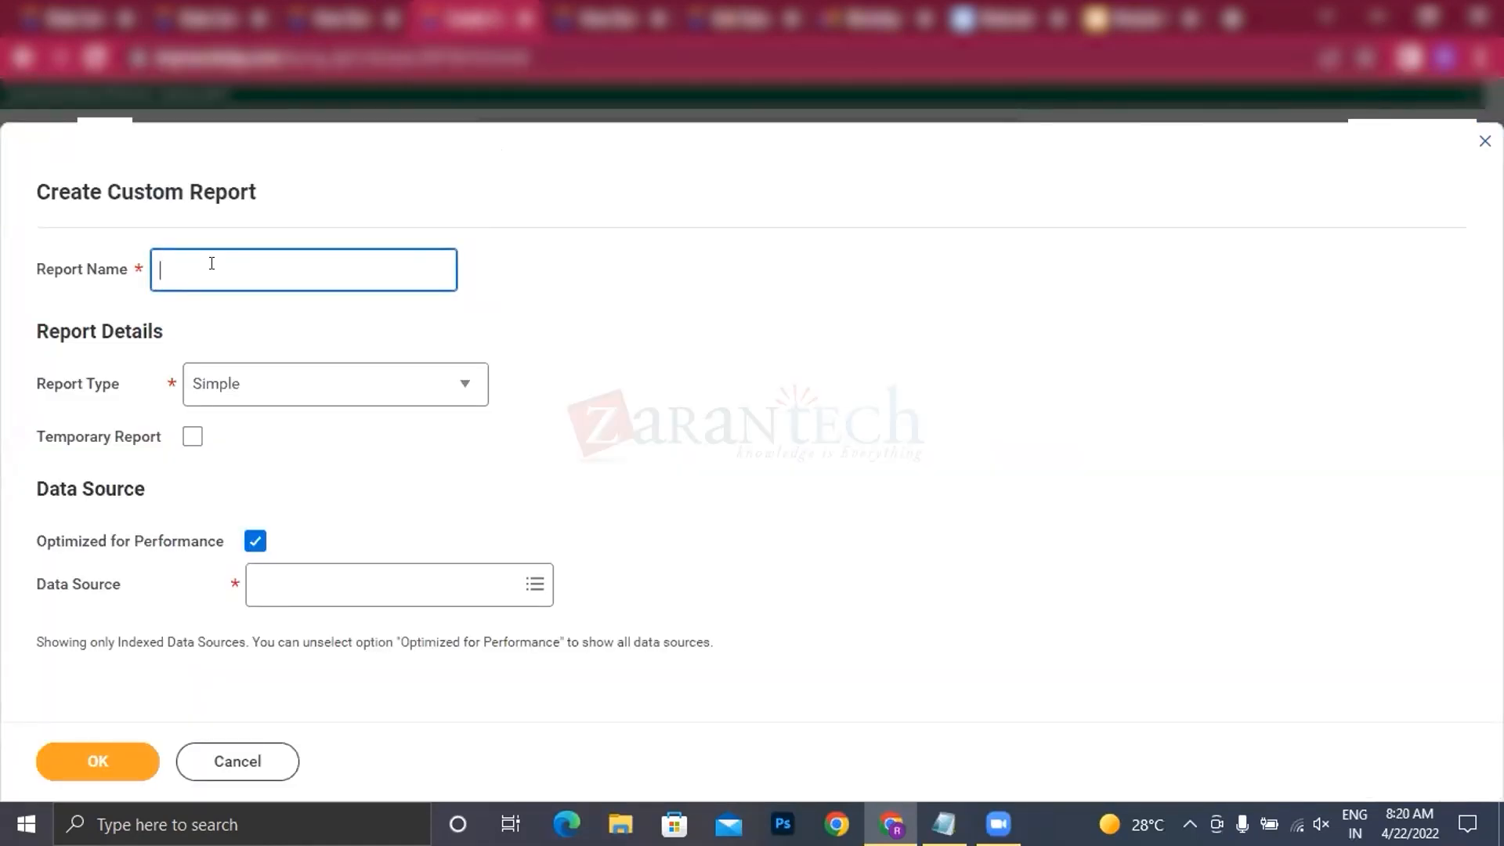
text(RK Workday worker BDS)
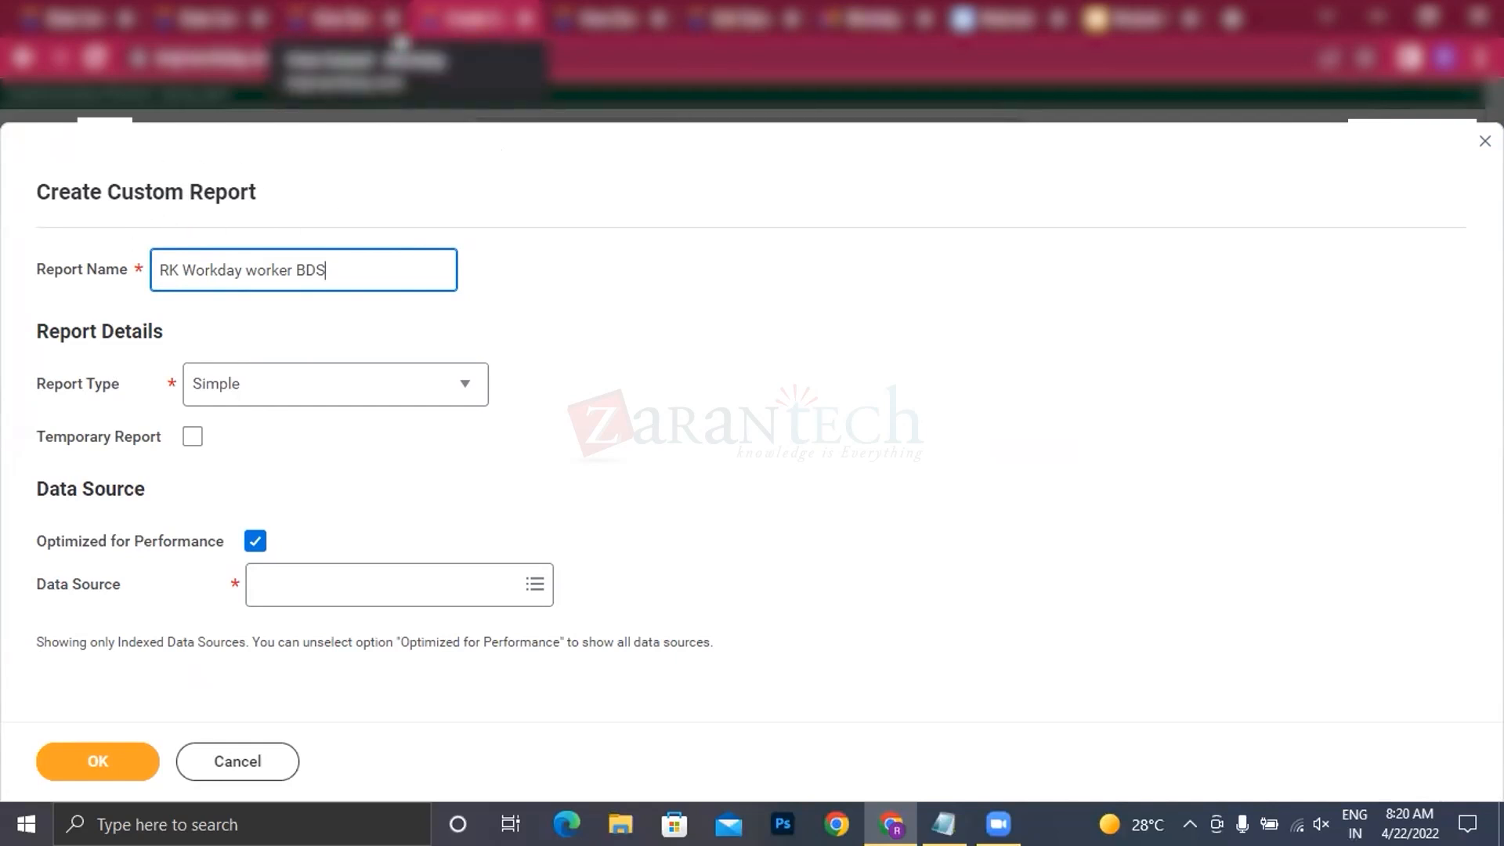
Step: Check the base dataset creation options in the Data Catalog and return to the custom report form
click(397, 35)
click(162, 8)
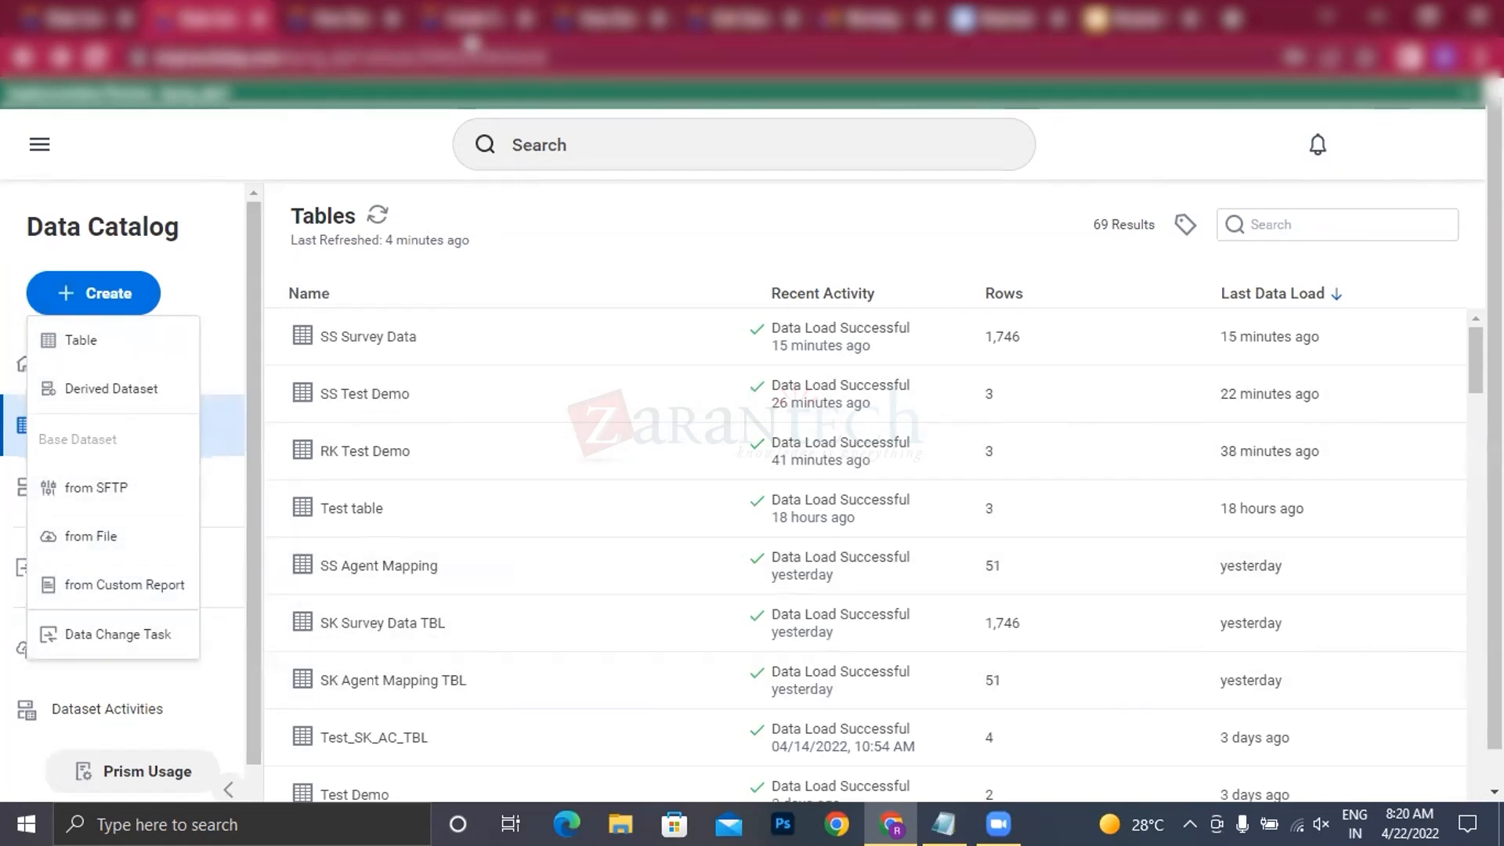
click(470, 33)
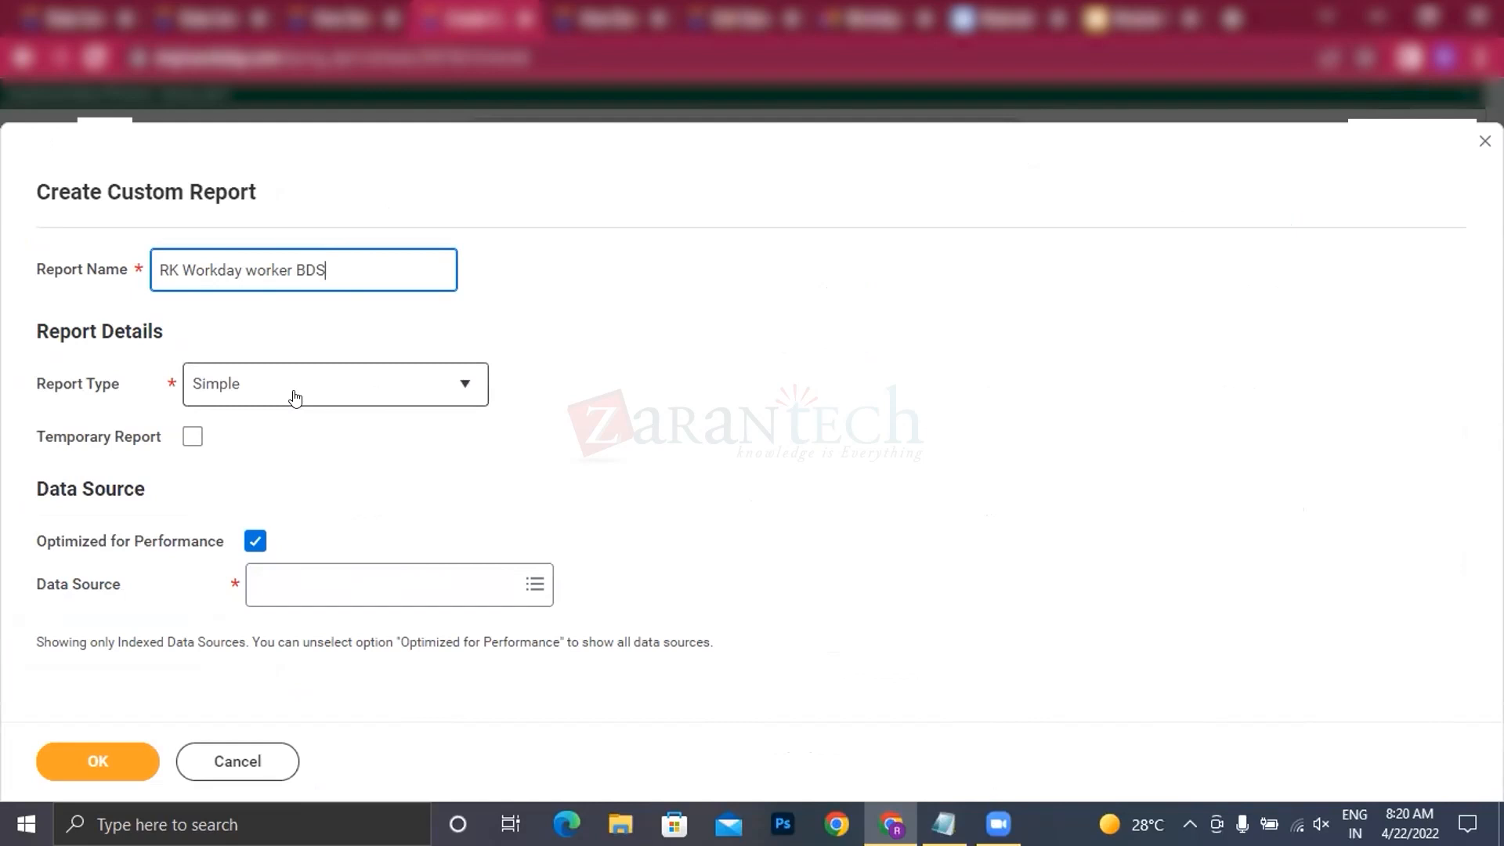
Step: Set the report type to Advanced and enable the report as a web service
click(368, 387)
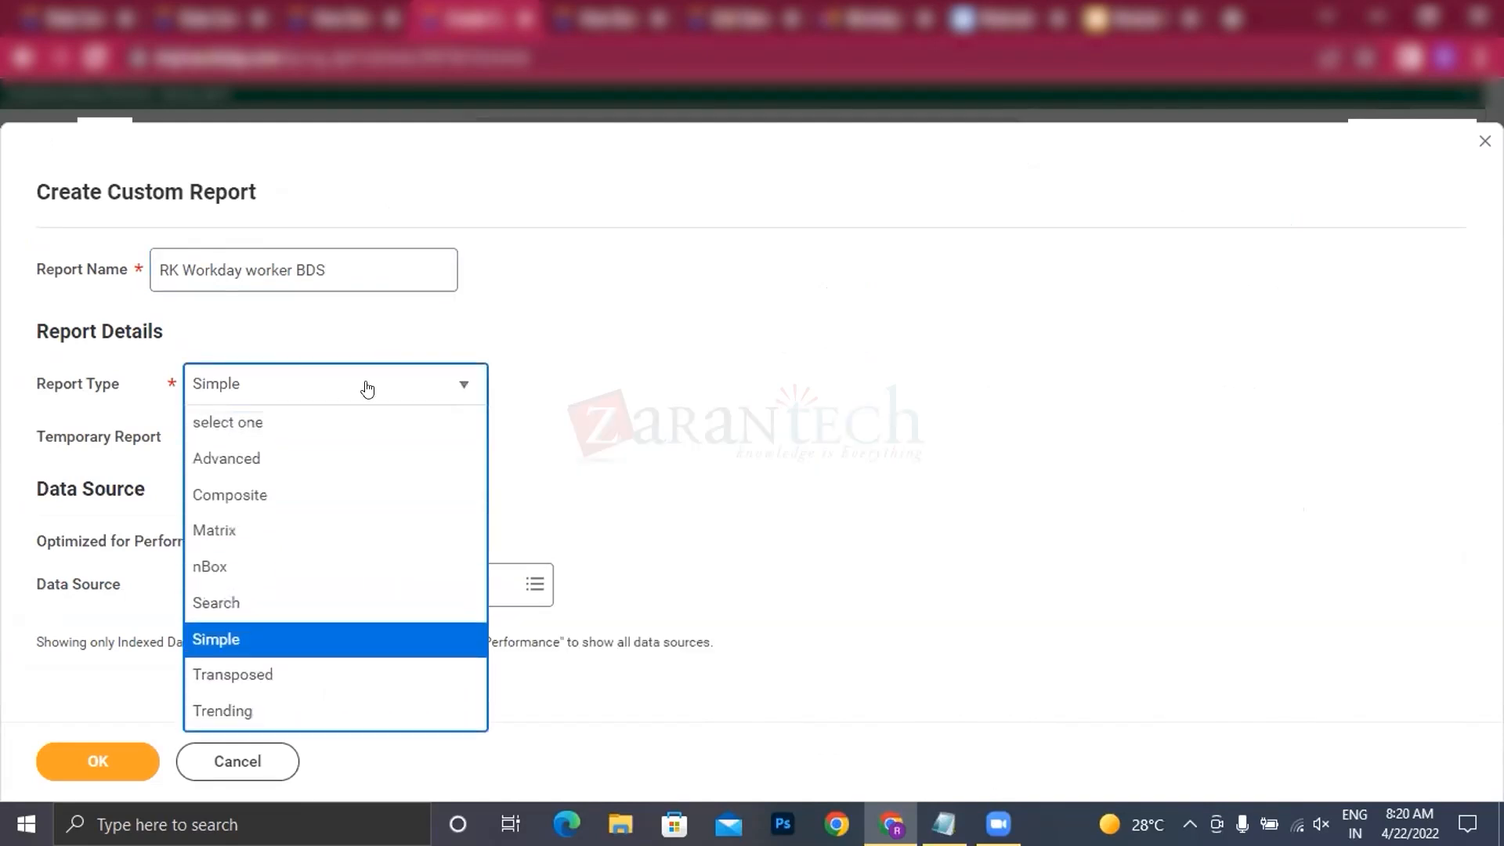
click(256, 467)
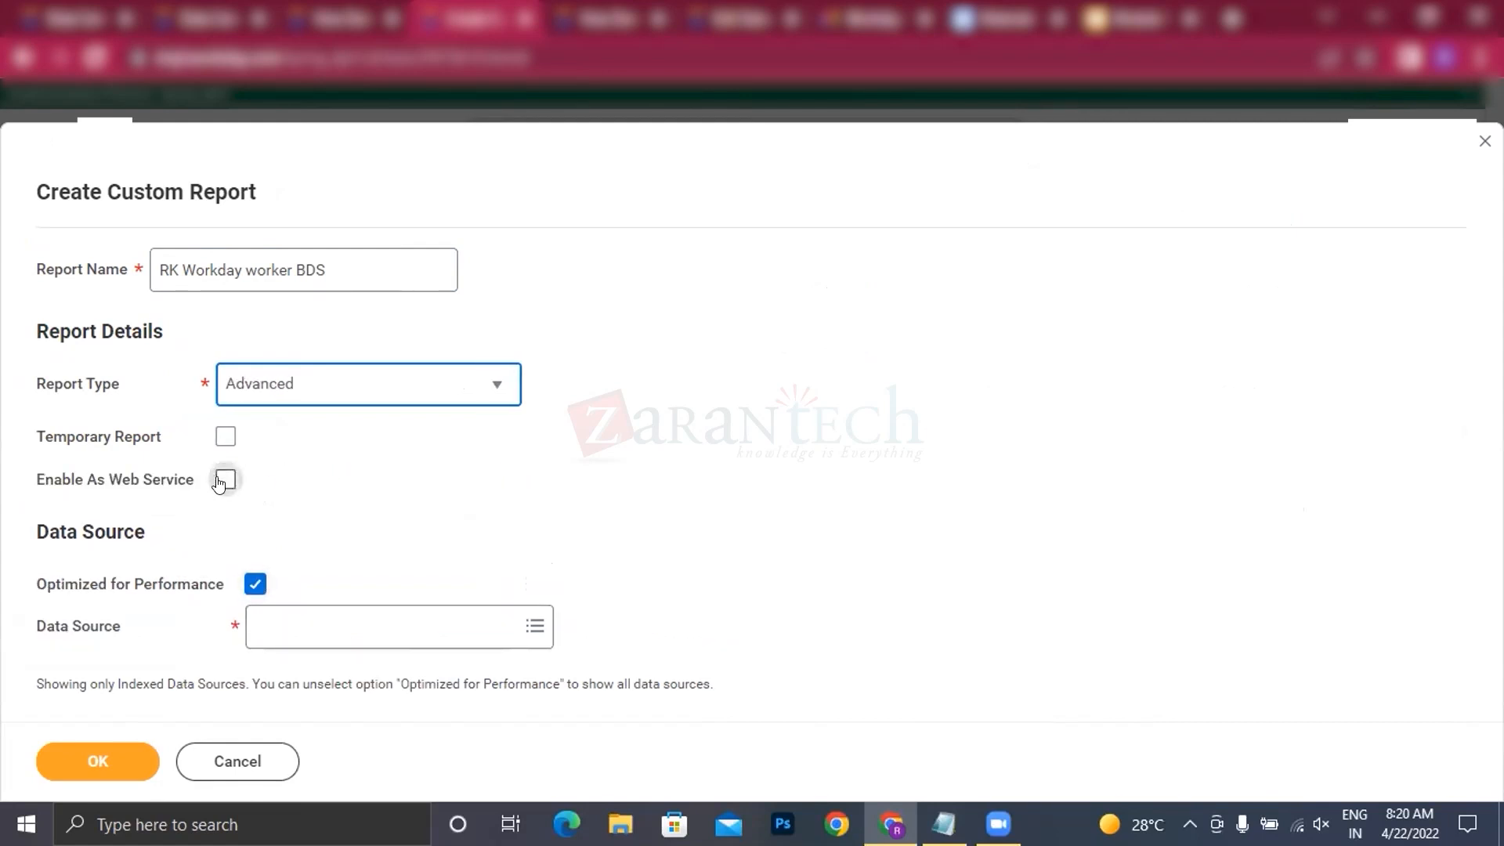
click(225, 477)
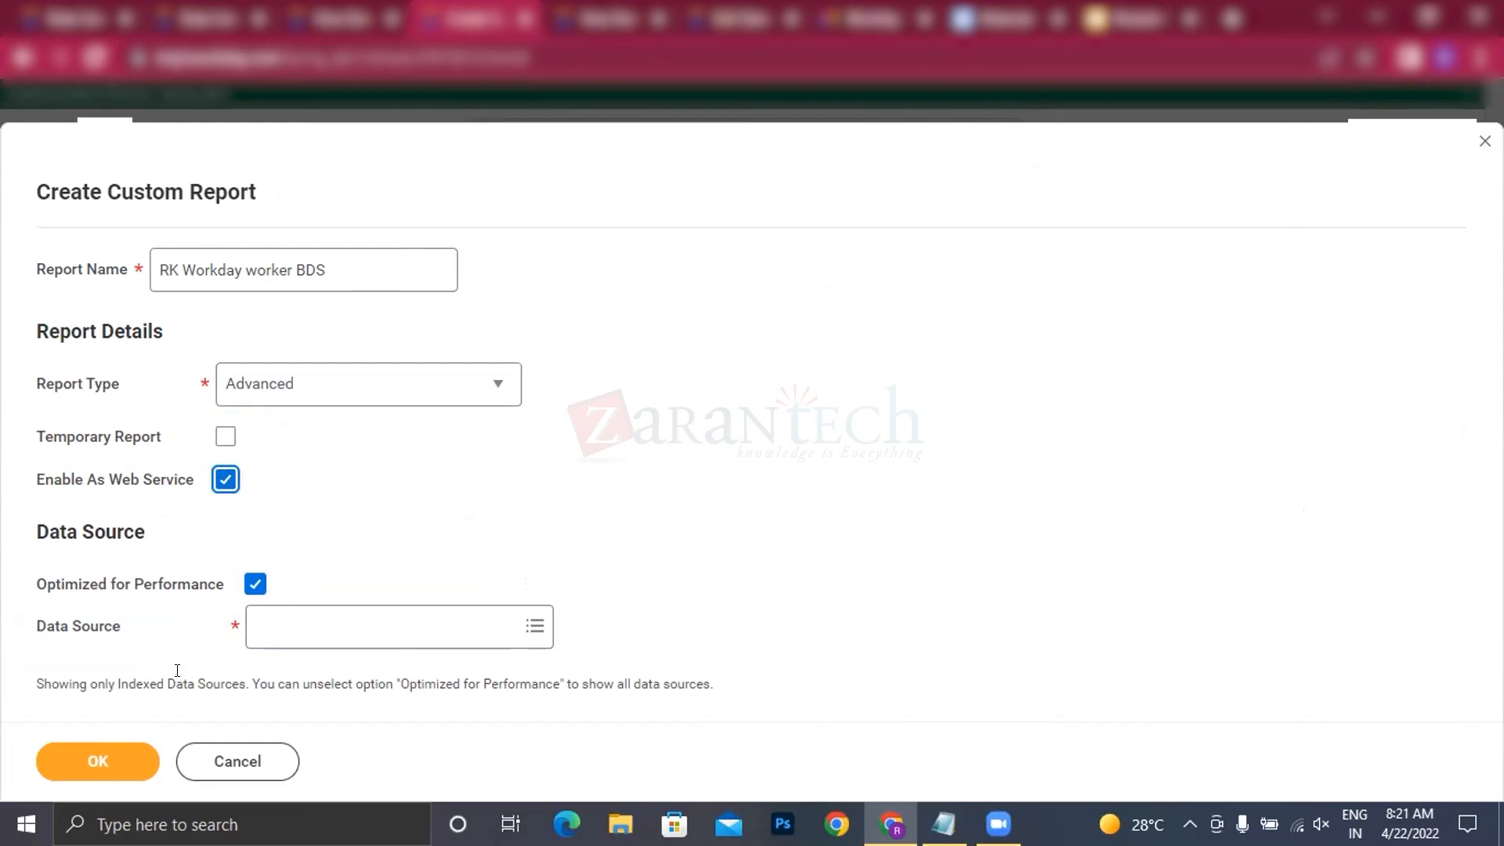
Step: Choose Workers for HCM Reporting as the data source and create the report definition
click(298, 633)
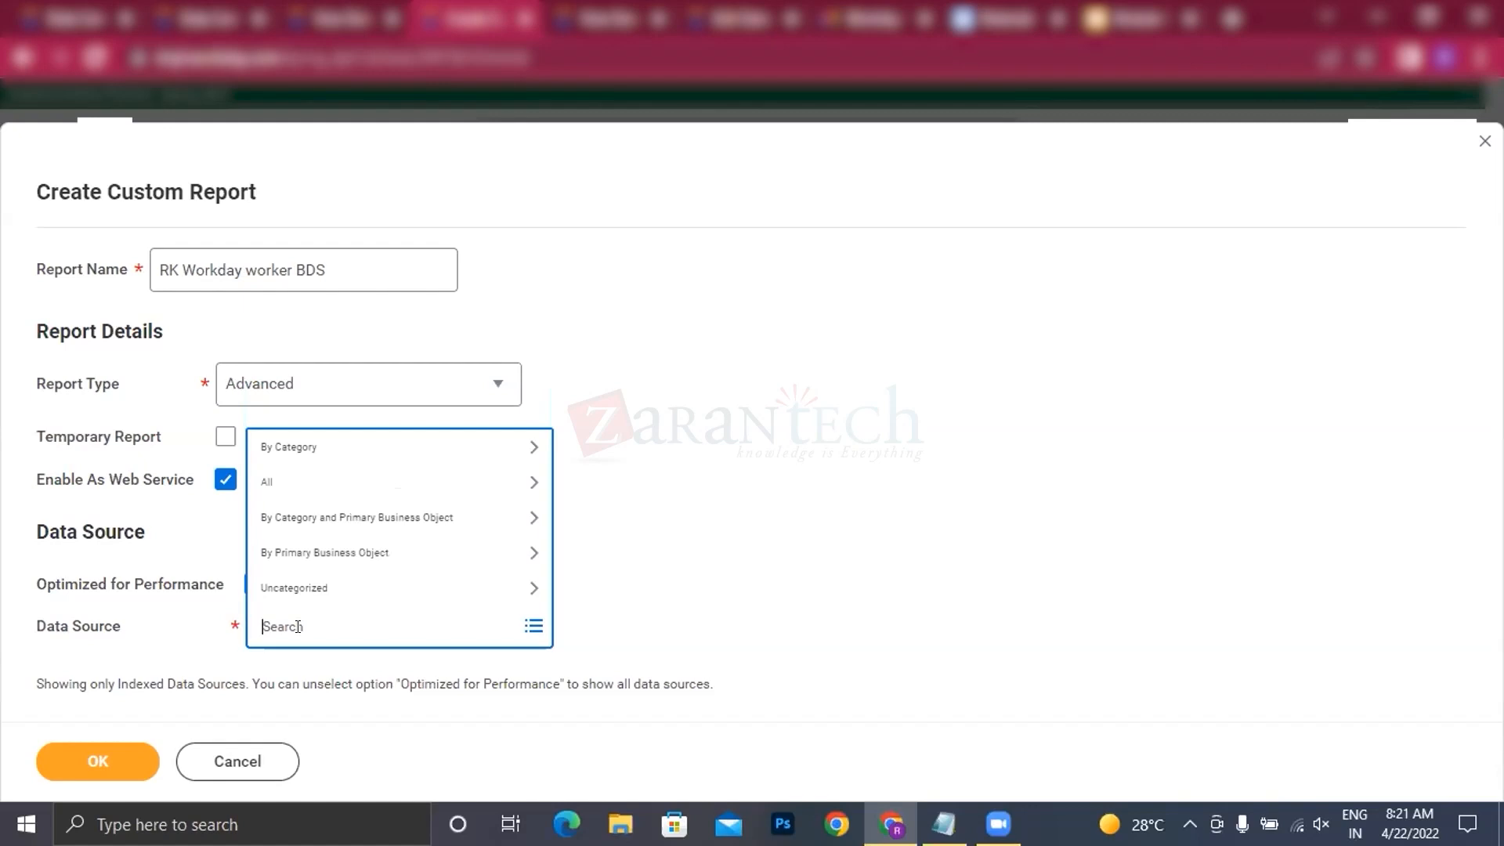
text(wor)
text(kers for hcm)
key(Return)
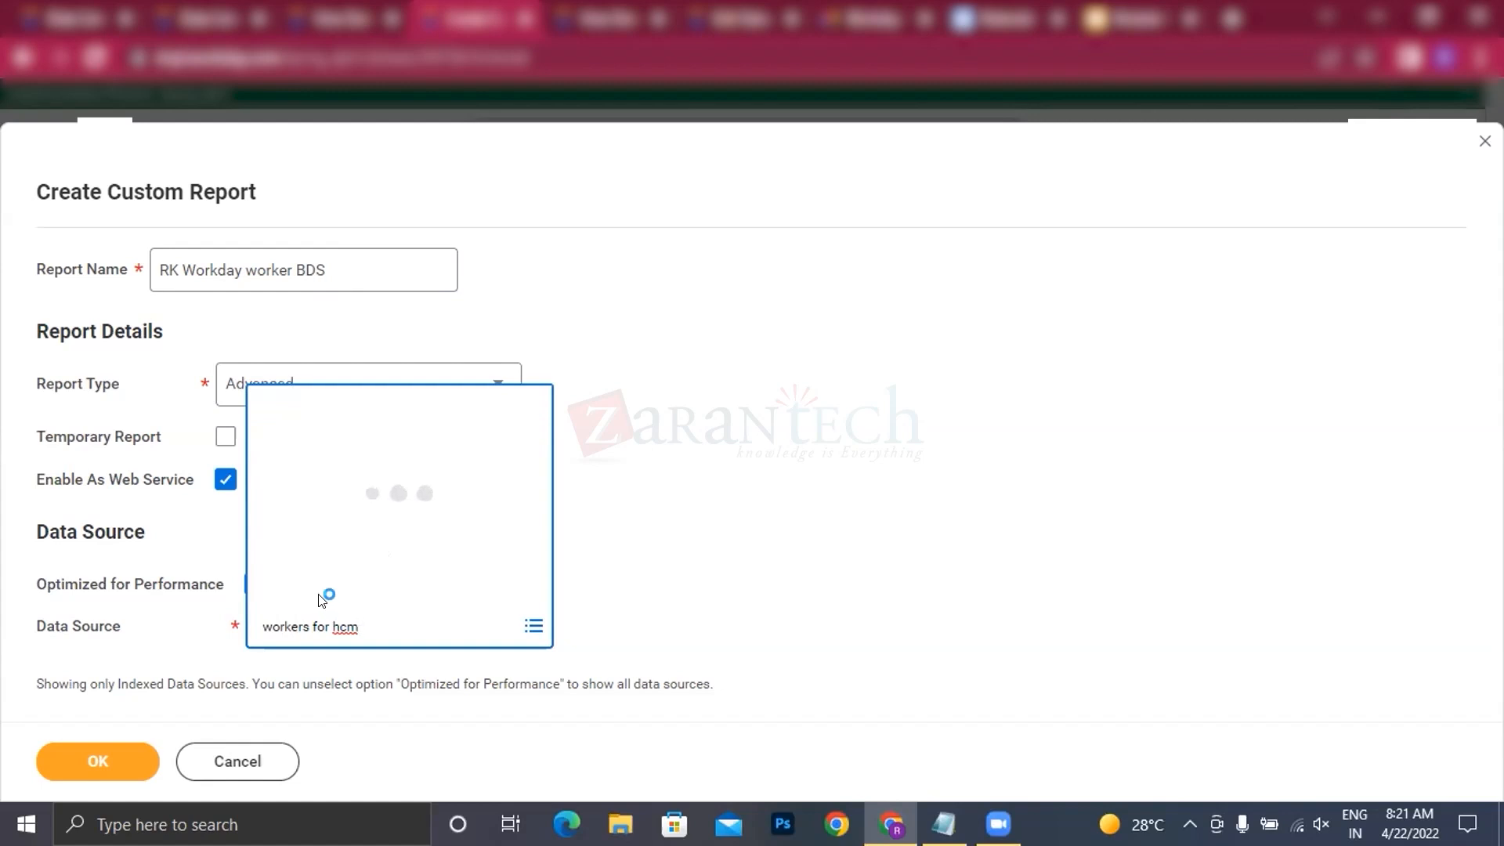
click(95, 756)
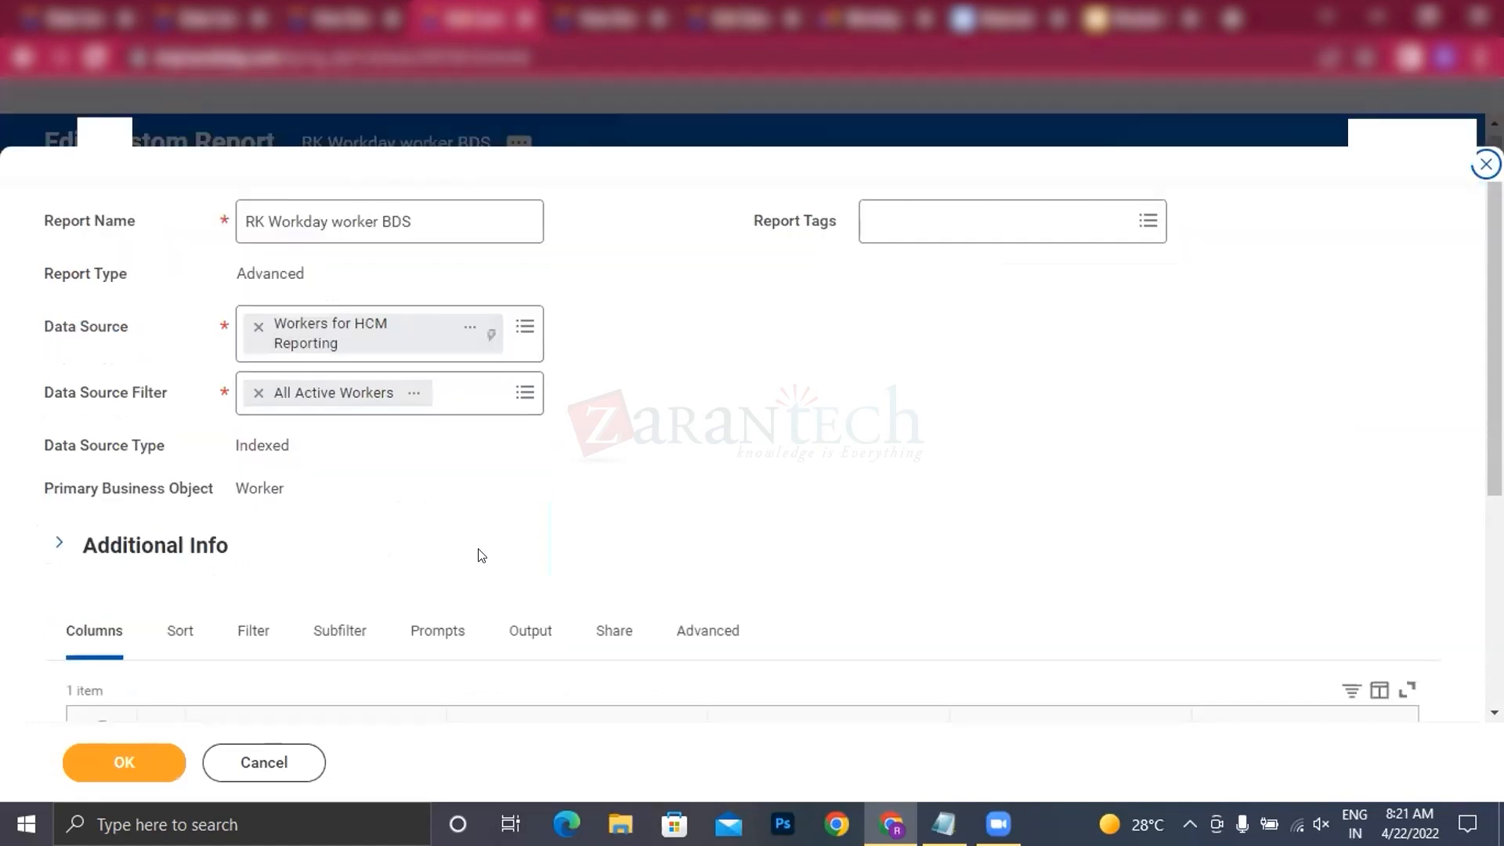
Step: Set the first report column to the Worker field of the Worker business object
scroll(481, 555, down, 3)
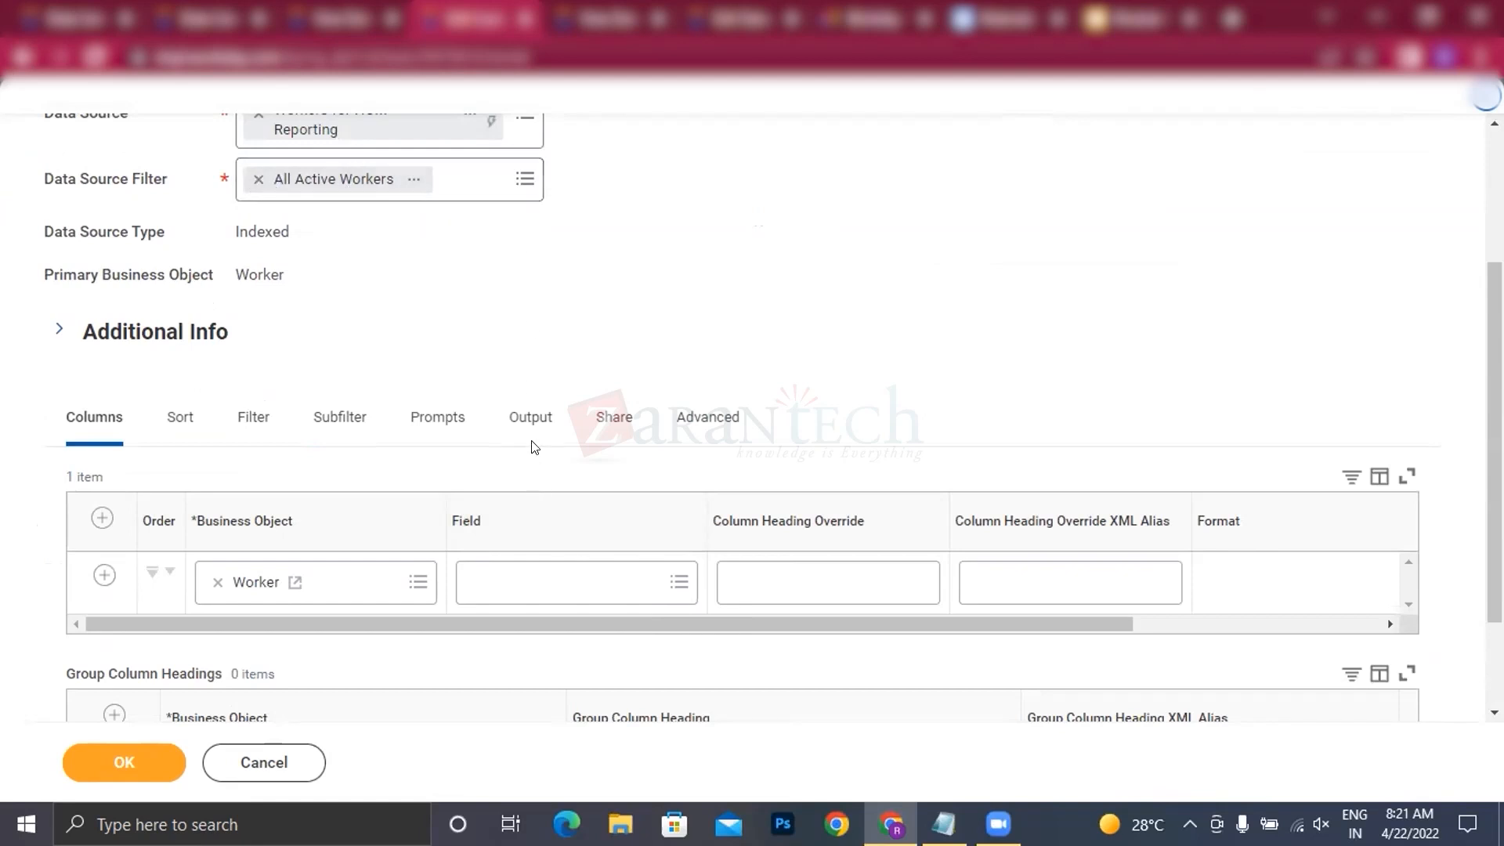
scroll(549, 439, down, 2)
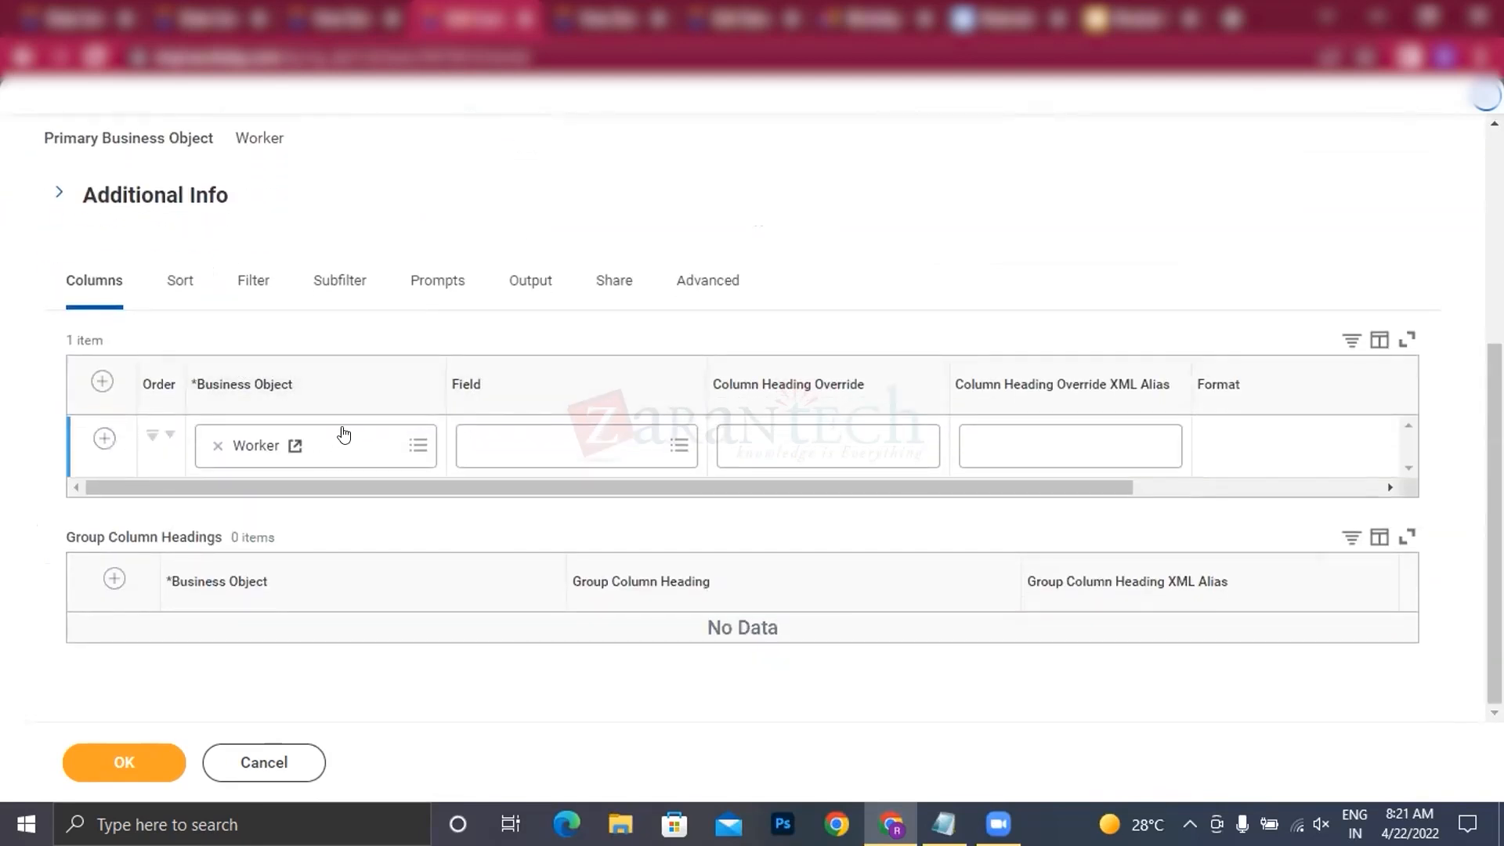
click(513, 440)
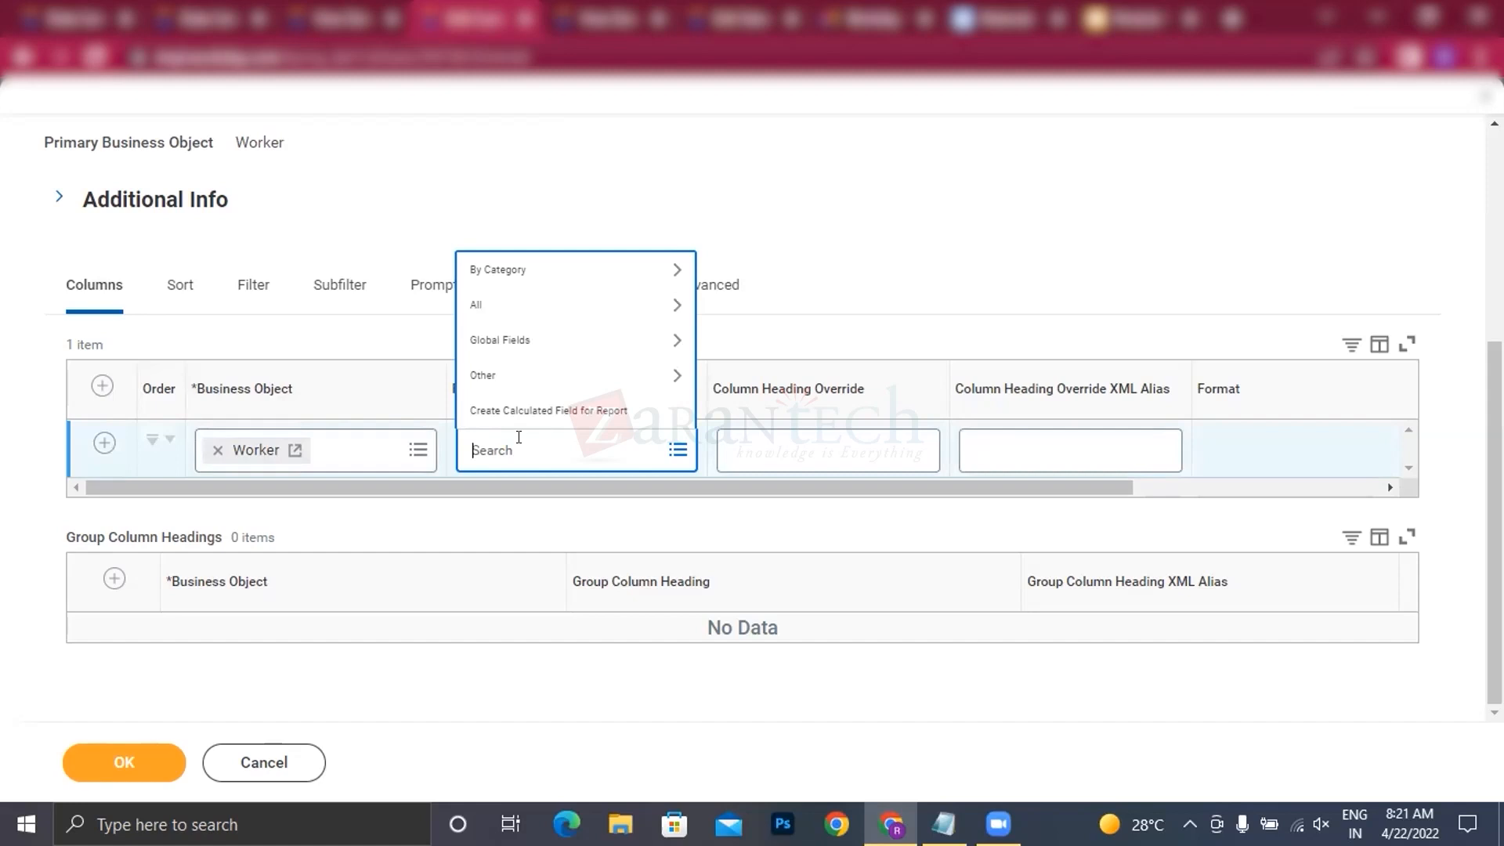
text(worker)
key(Return)
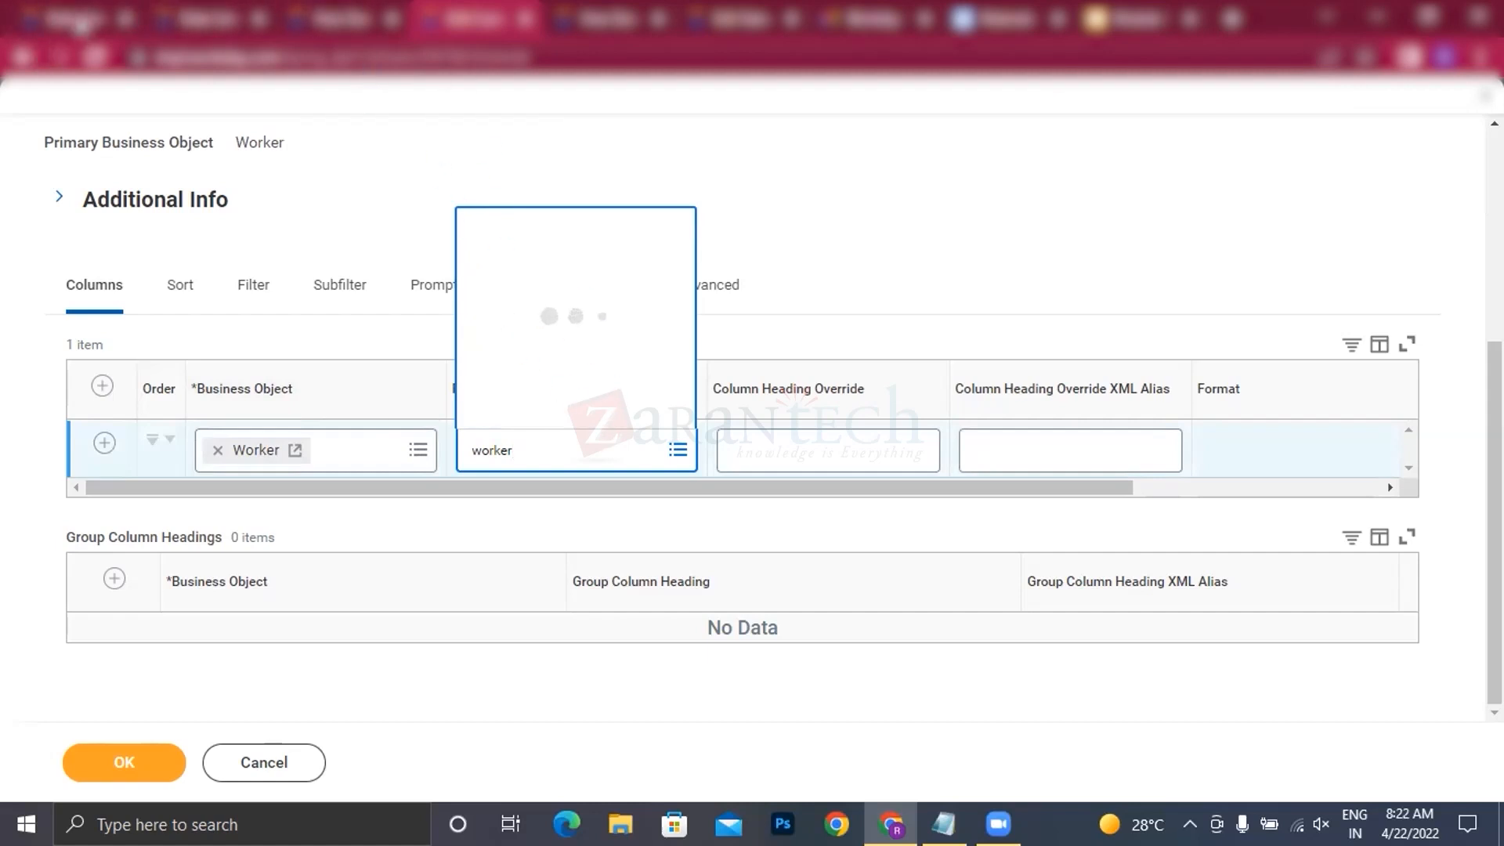
click(507, 190)
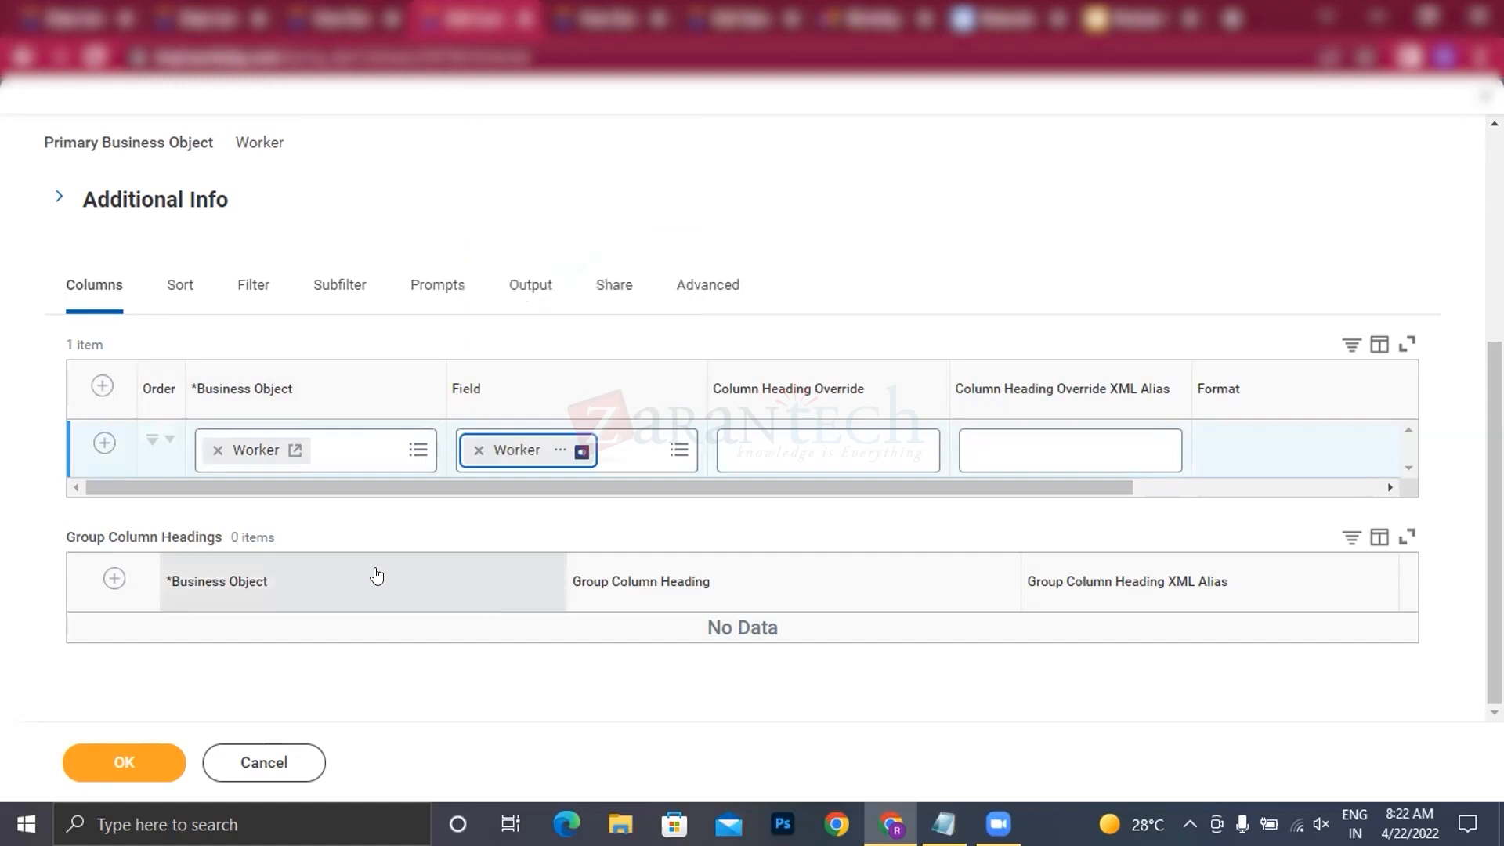
Step: Add a second report column with the Employee ID field
click(102, 443)
click(538, 507)
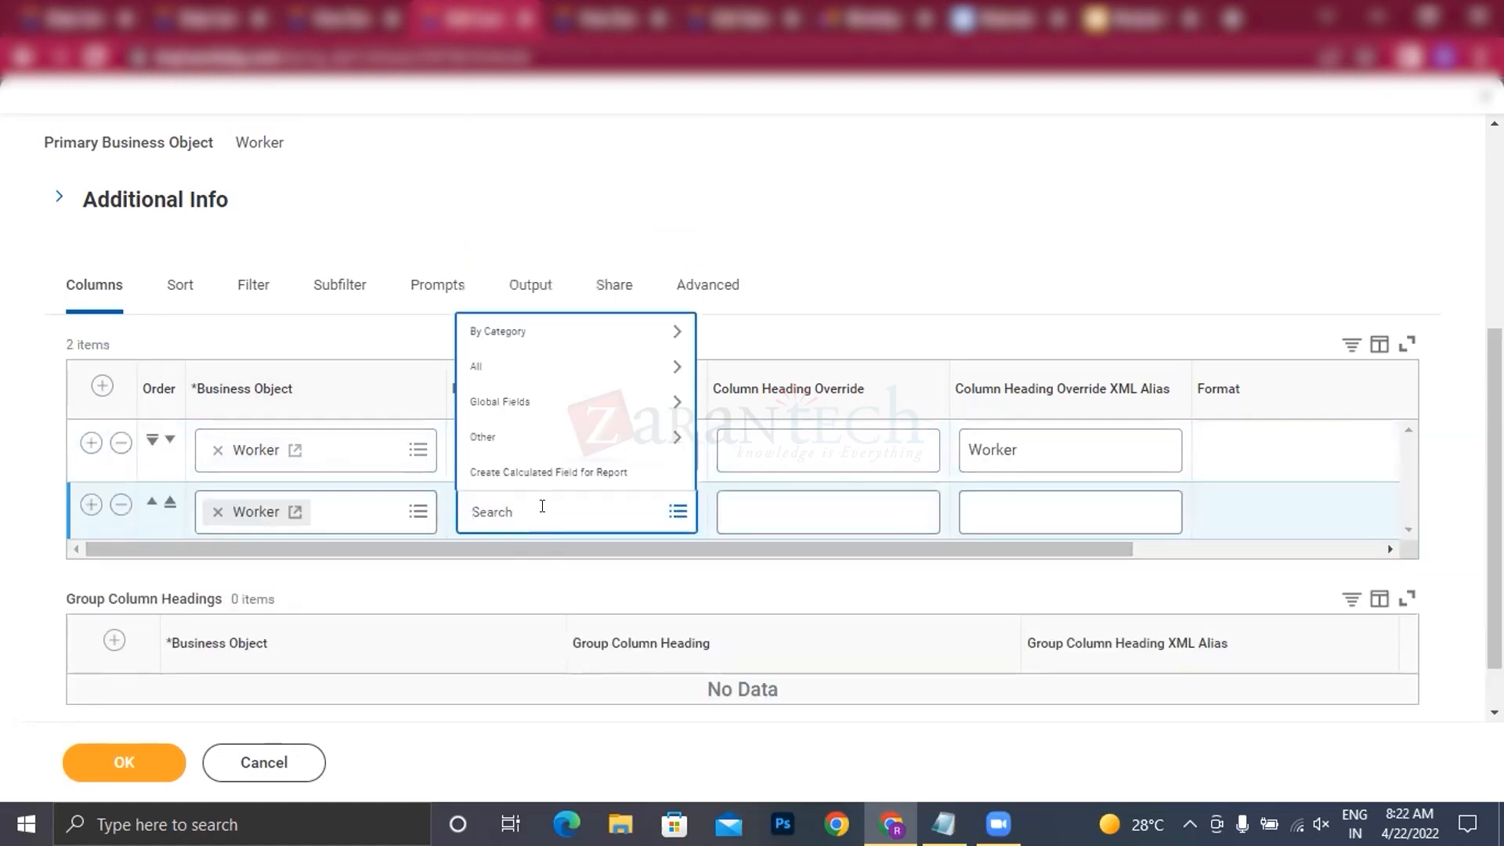
text(employee  id)
key(Return)
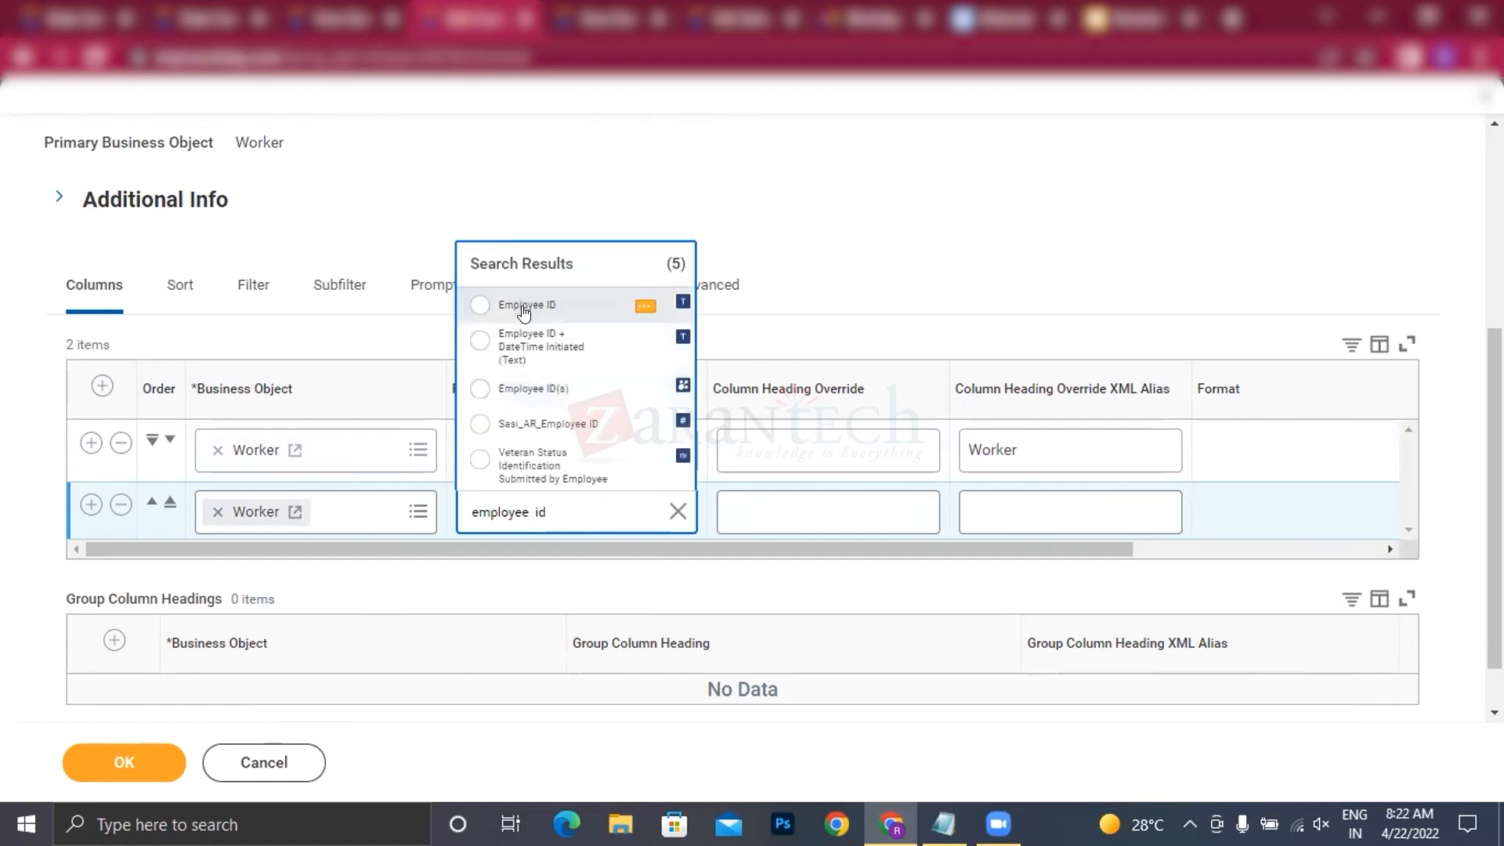
click(523, 310)
Step: Add a third report column with the Hire Date field
click(92, 505)
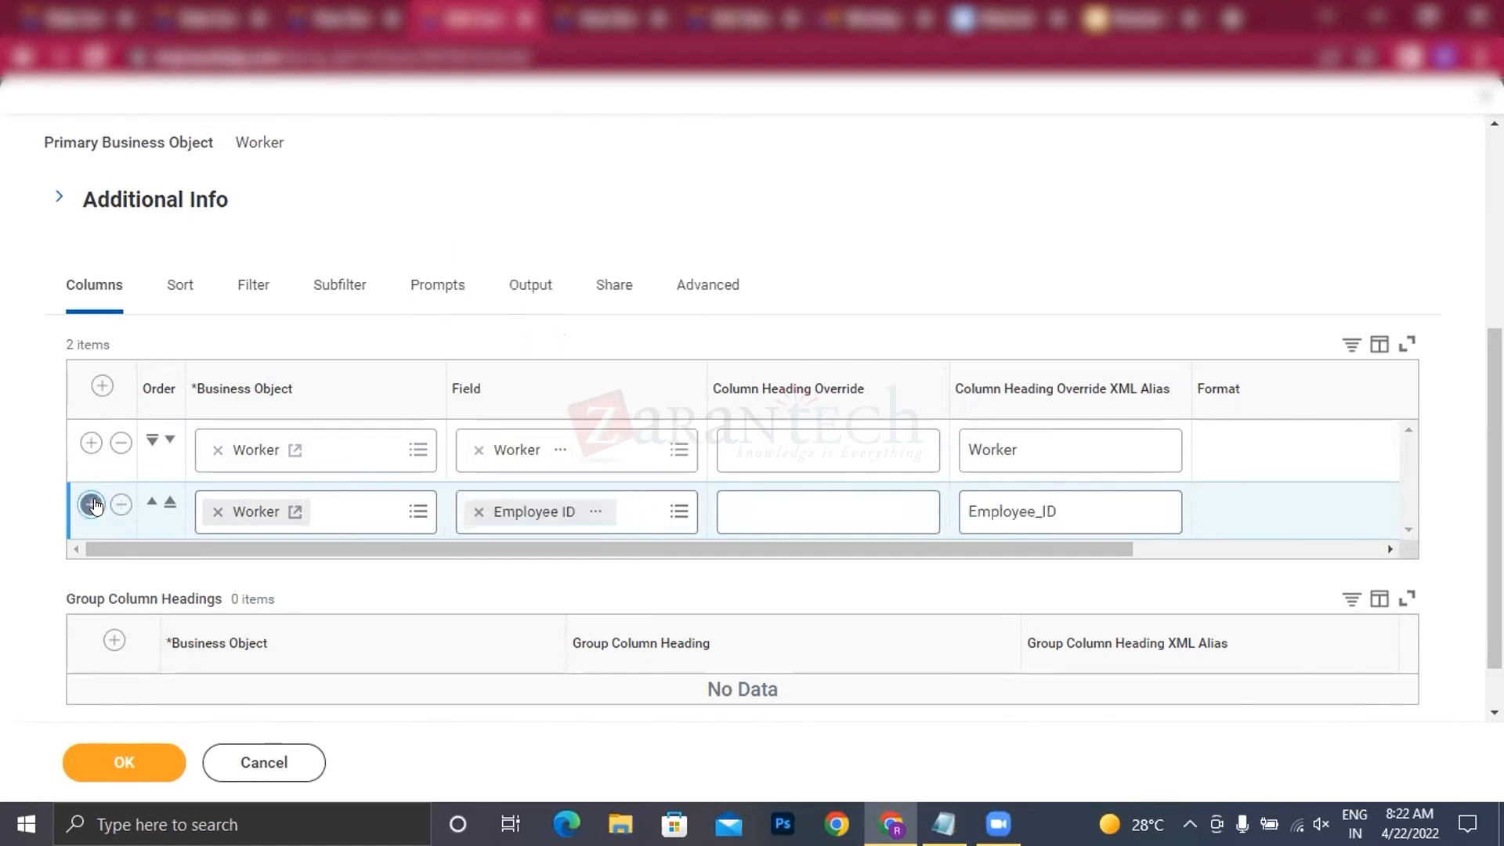
click(520, 576)
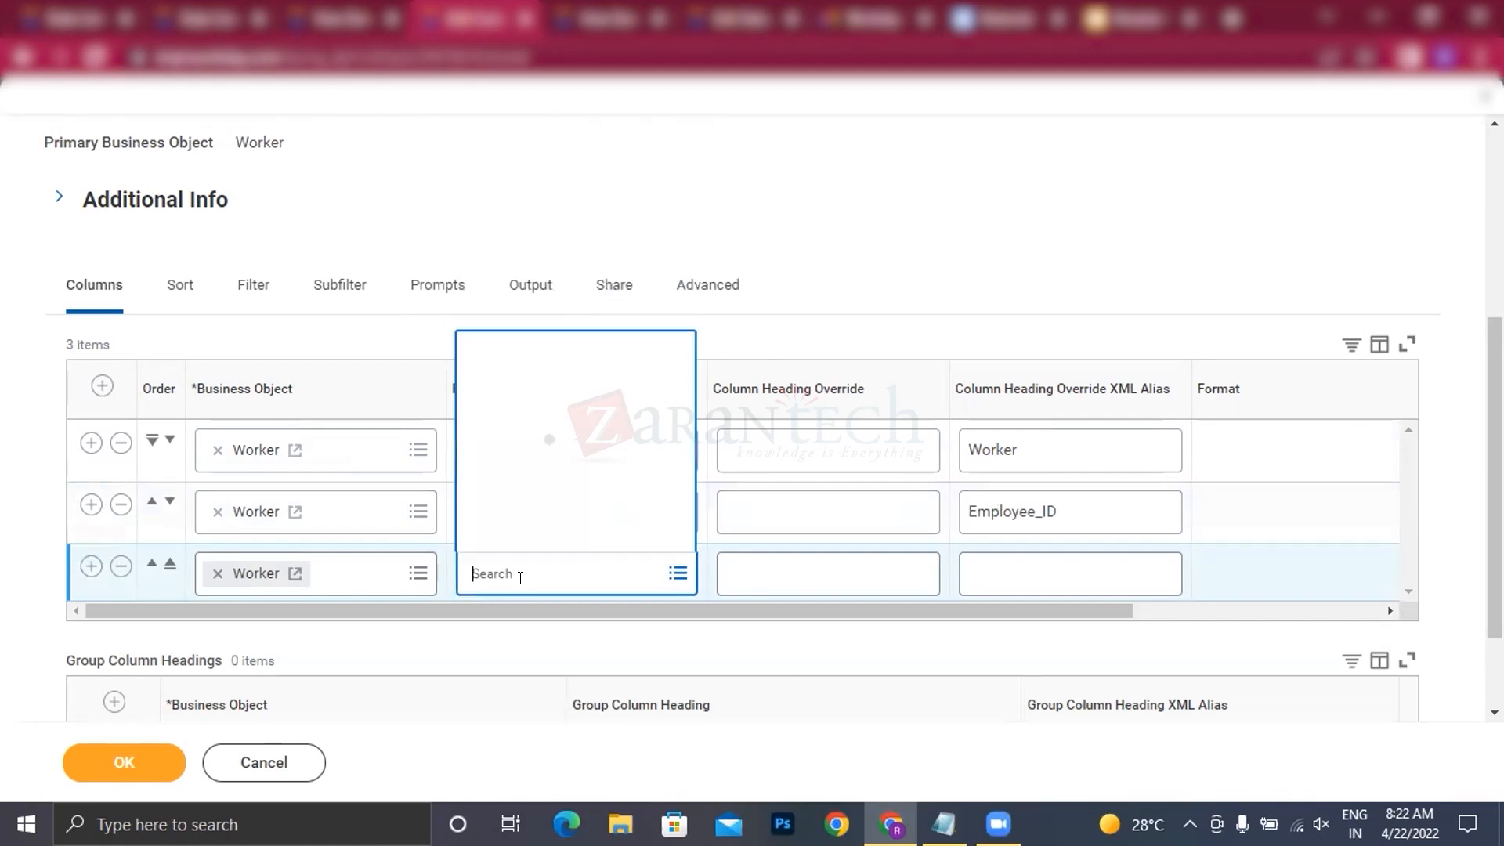
text(hire date)
click(547, 188)
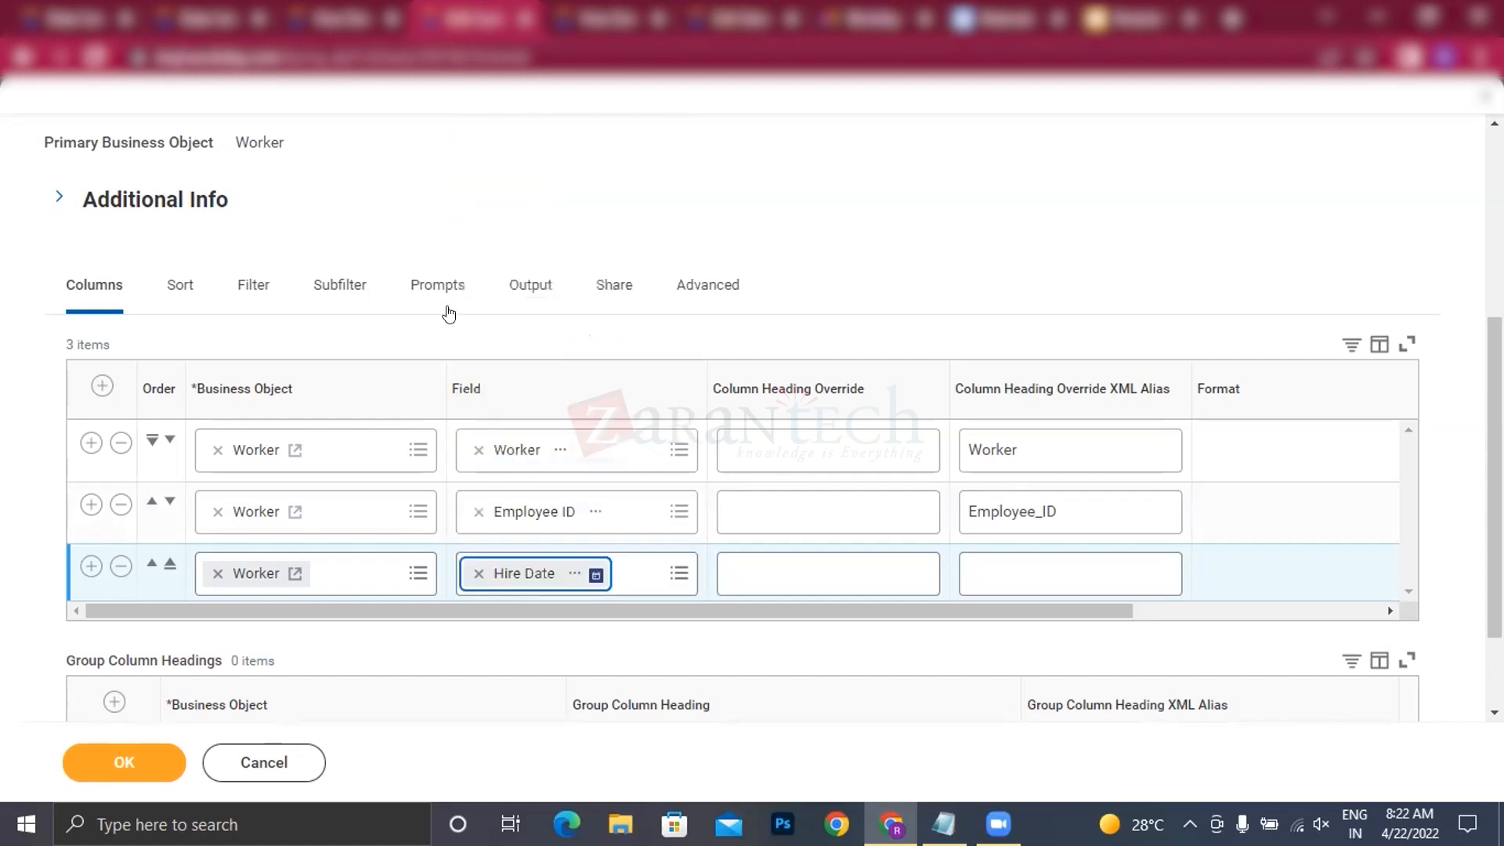
Step: Add a fourth report column row and look through the fields matching "sup org" for a supervisory organization field
click(91, 566)
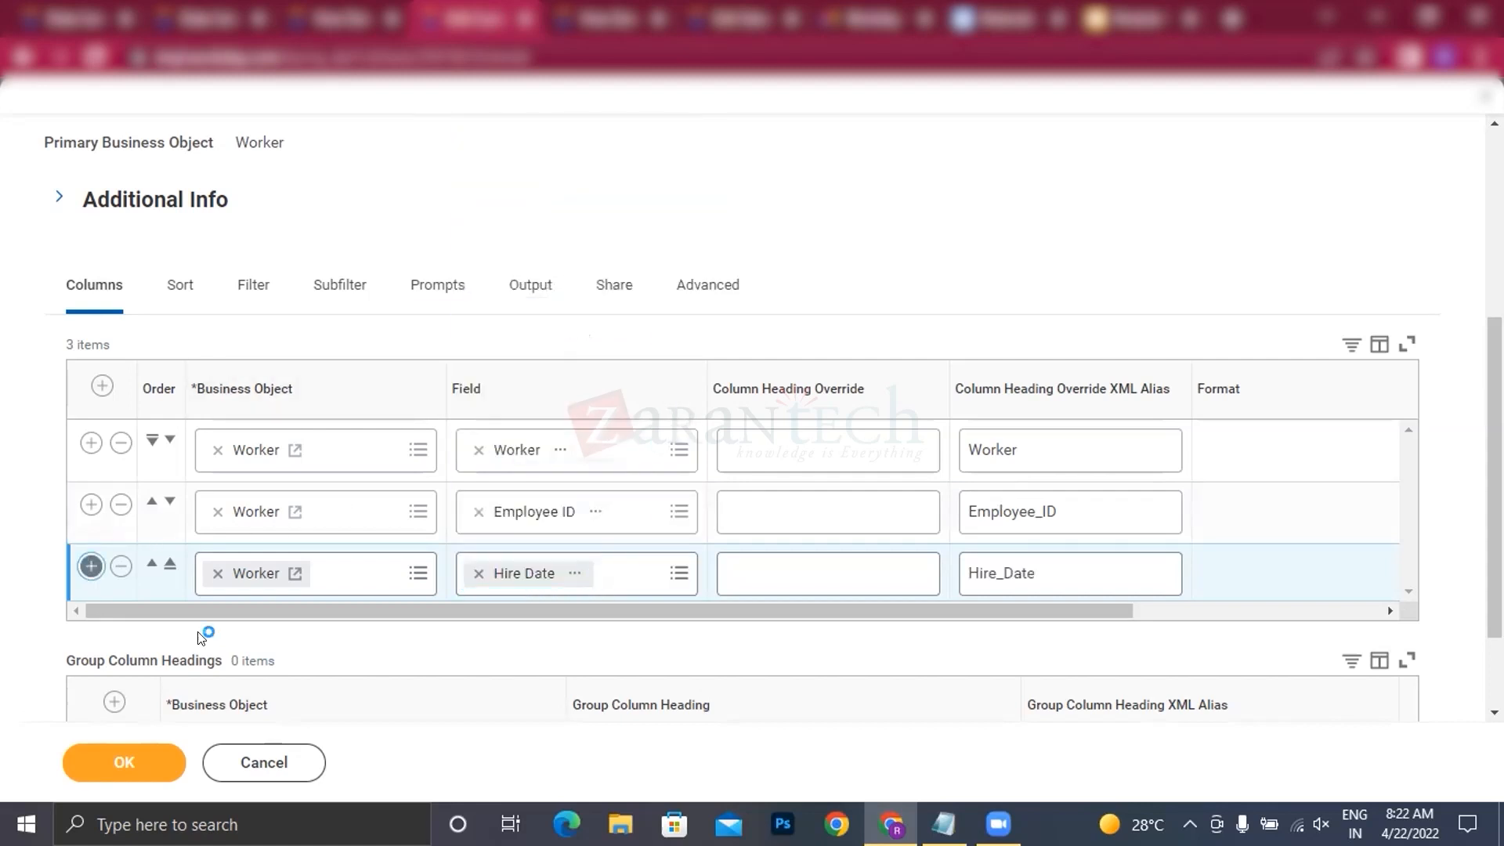
scroll(523, 470, down, 2)
click(523, 456)
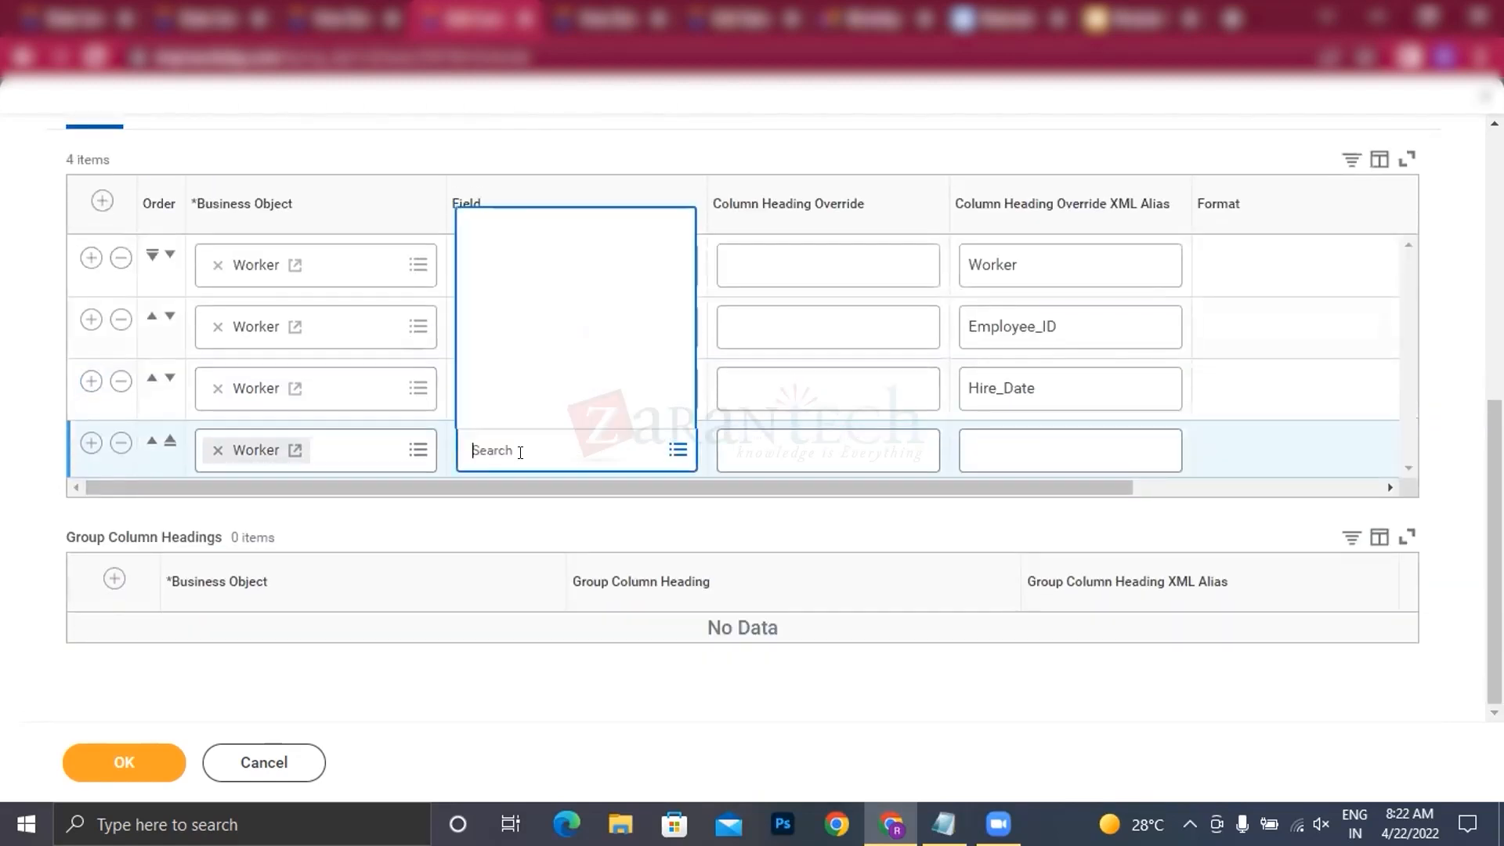
text(sup)
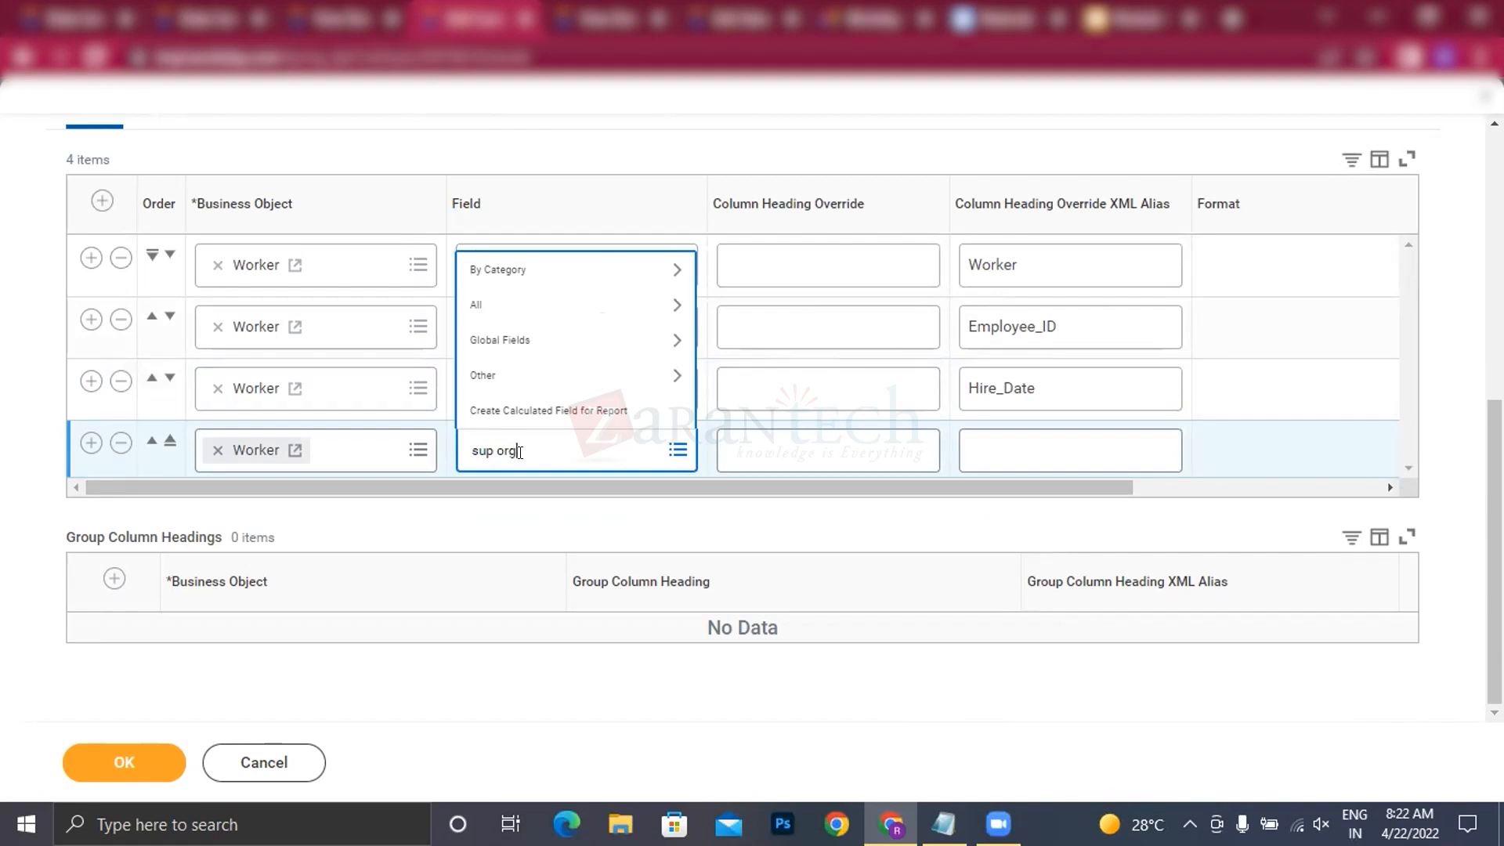
text( org)
key(Return)
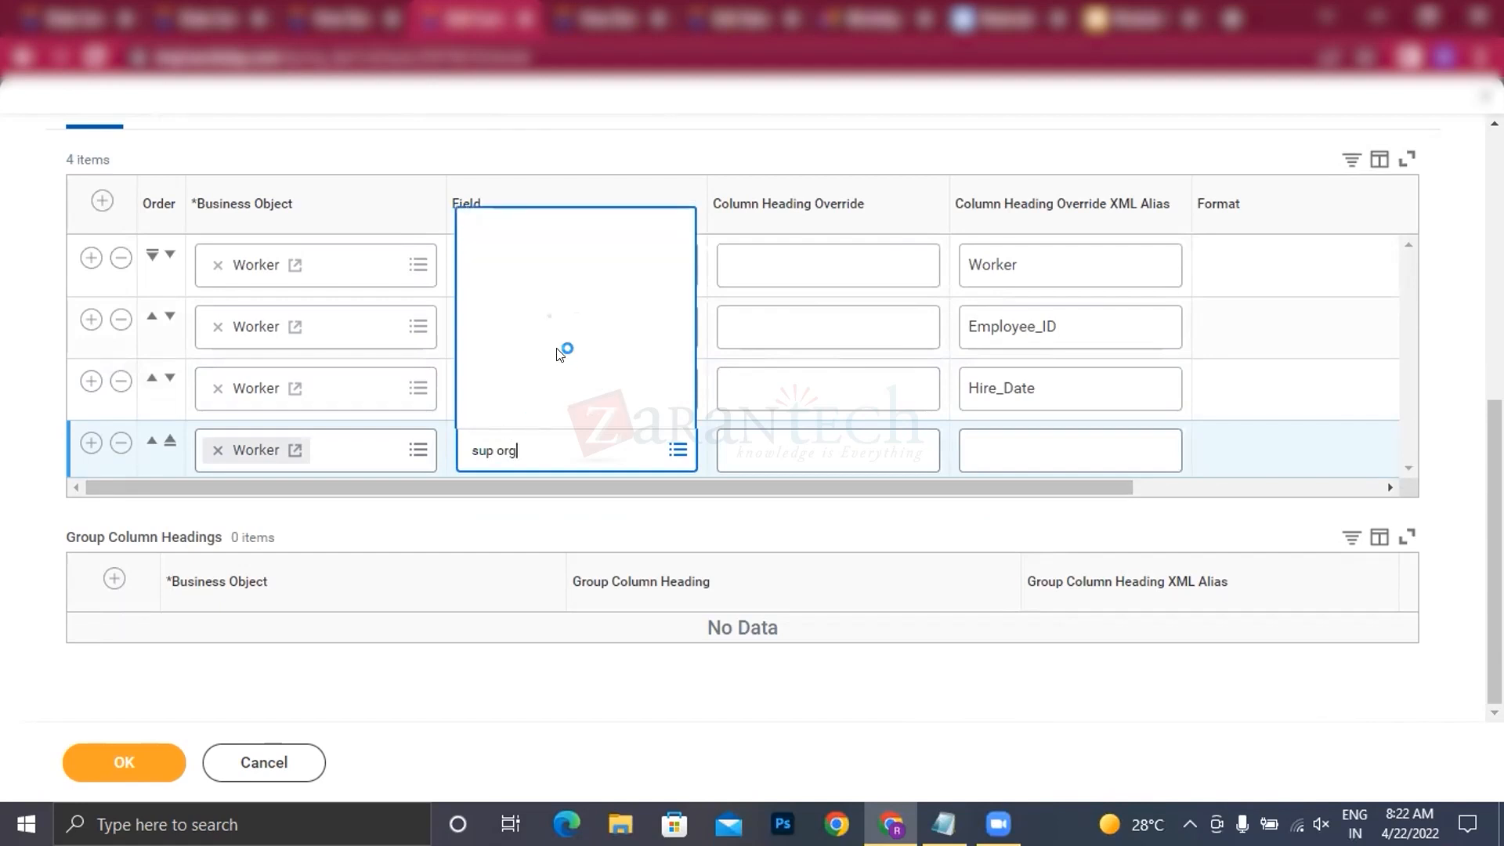
scroll(576, 278, down, 3)
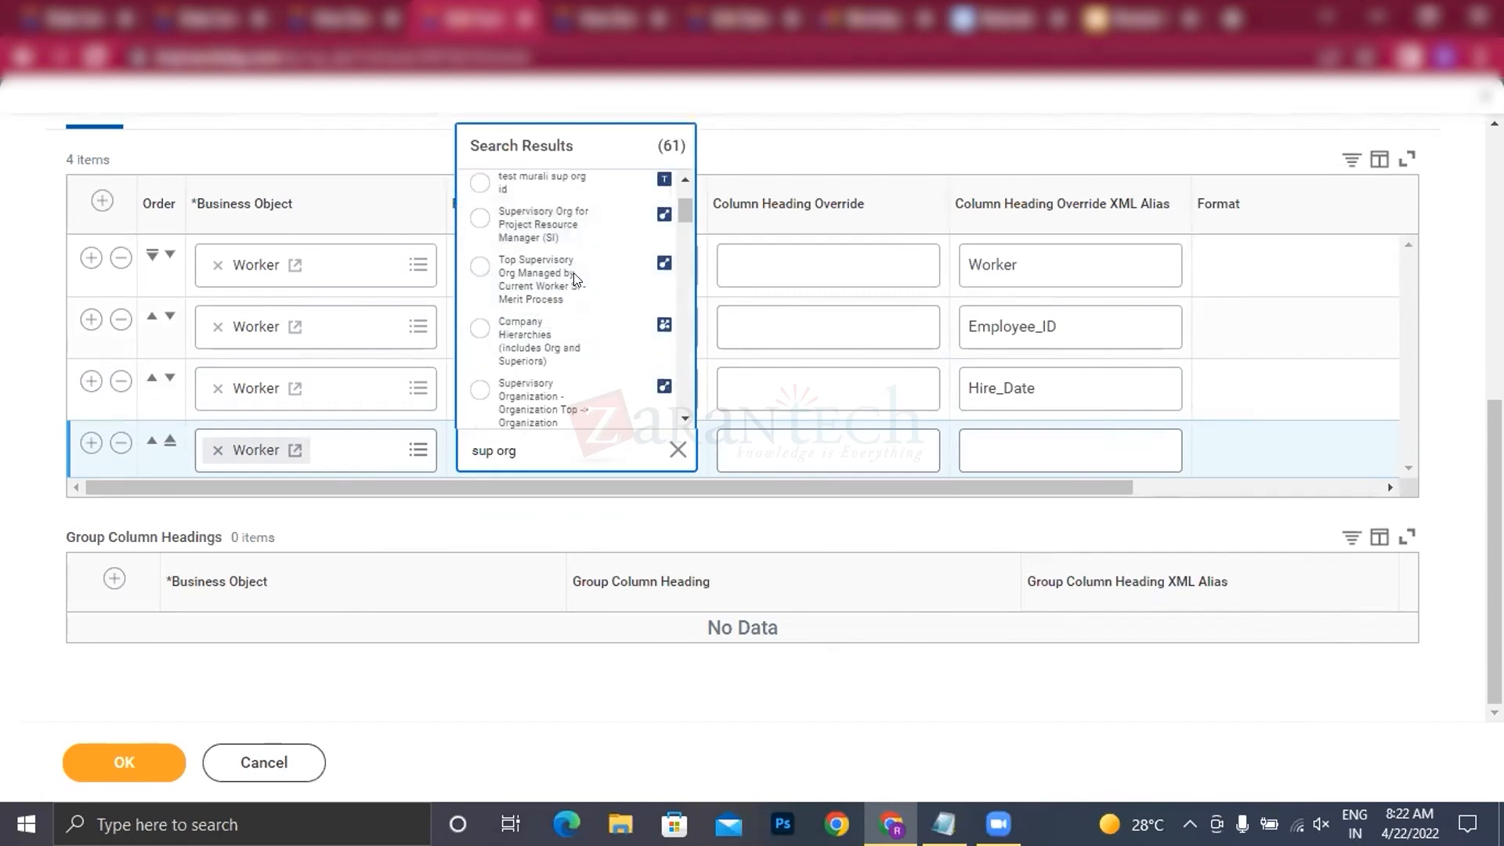
scroll(576, 278, down, 5)
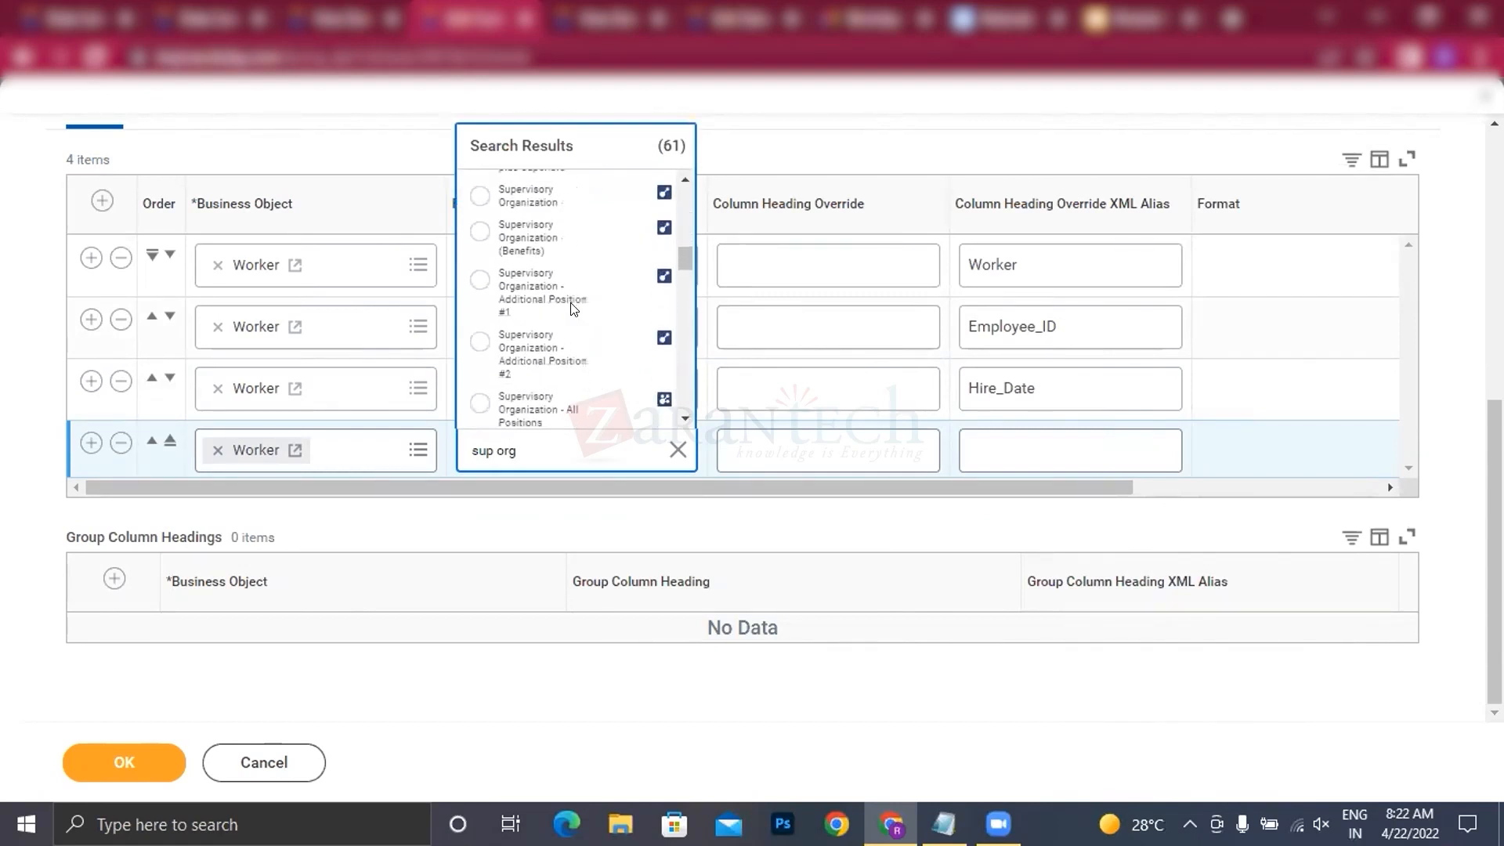
scroll(572, 311, down, 2)
scroll(572, 311, up, 3)
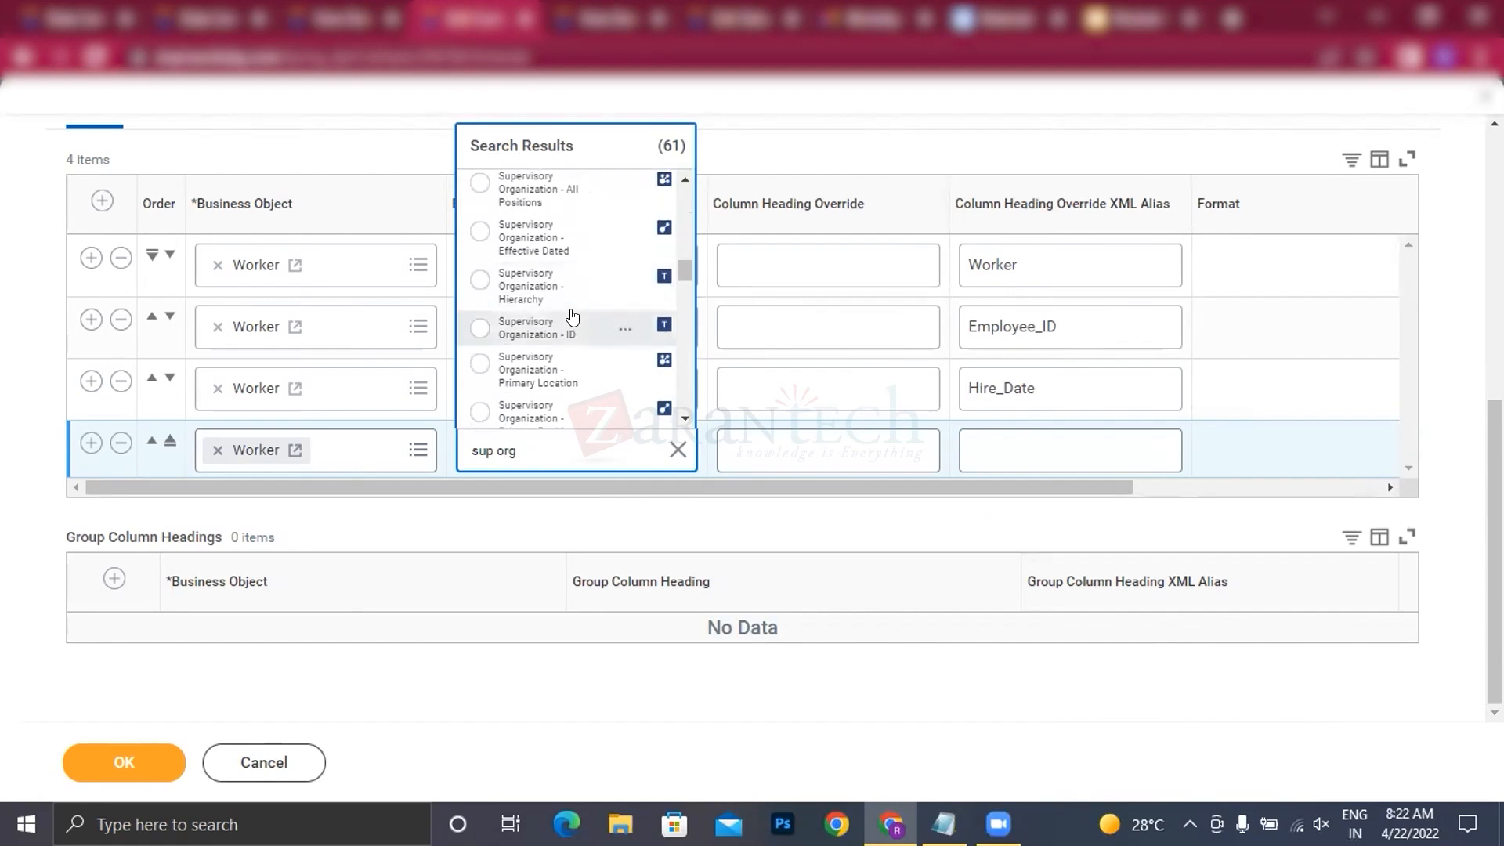
scroll(573, 317, down, 6)
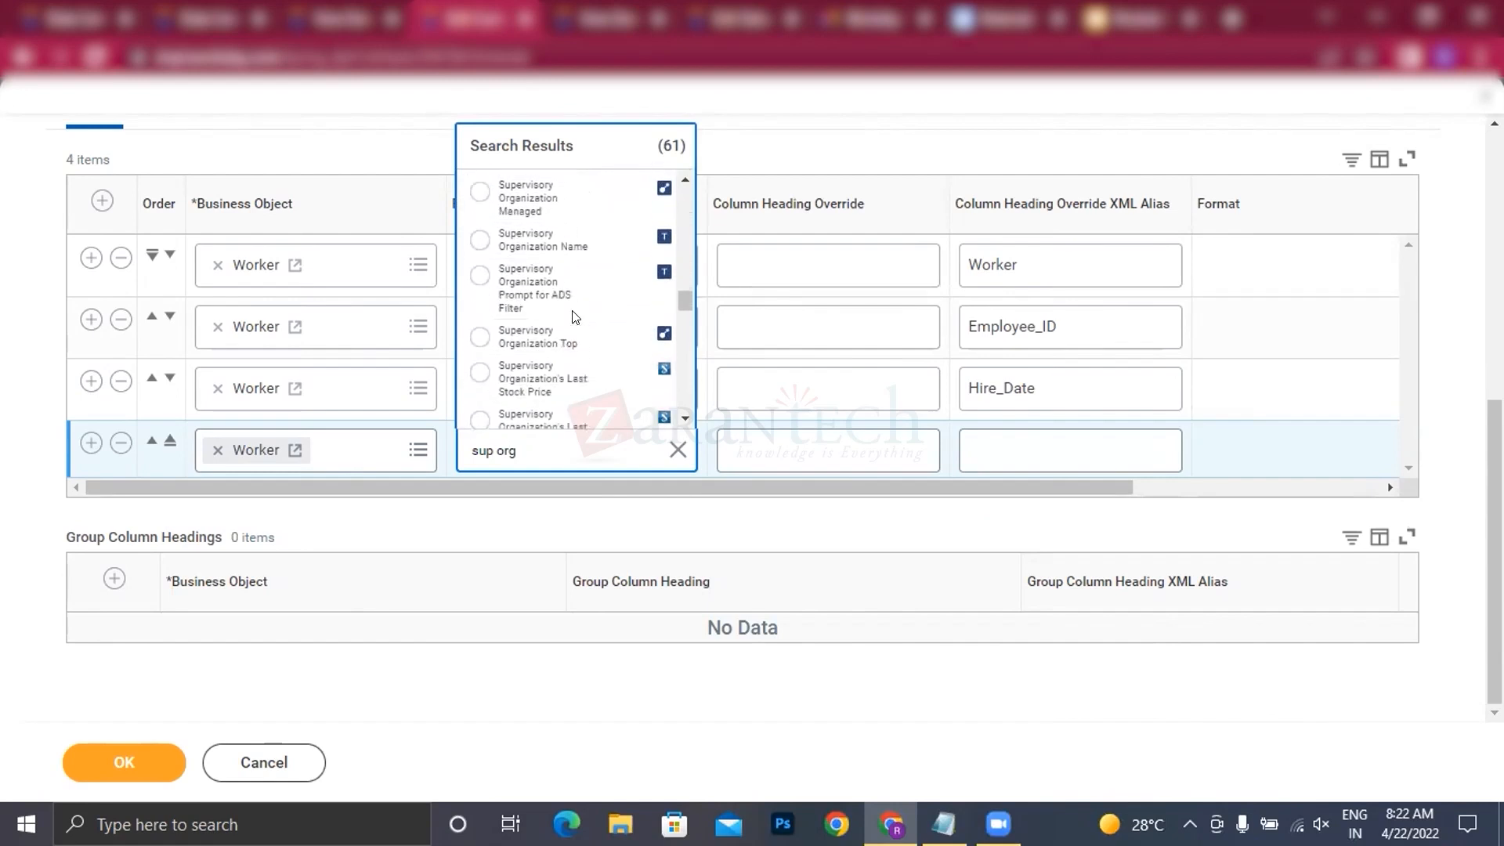
scroll(572, 315, down, 5)
scroll(571, 314, down, 1)
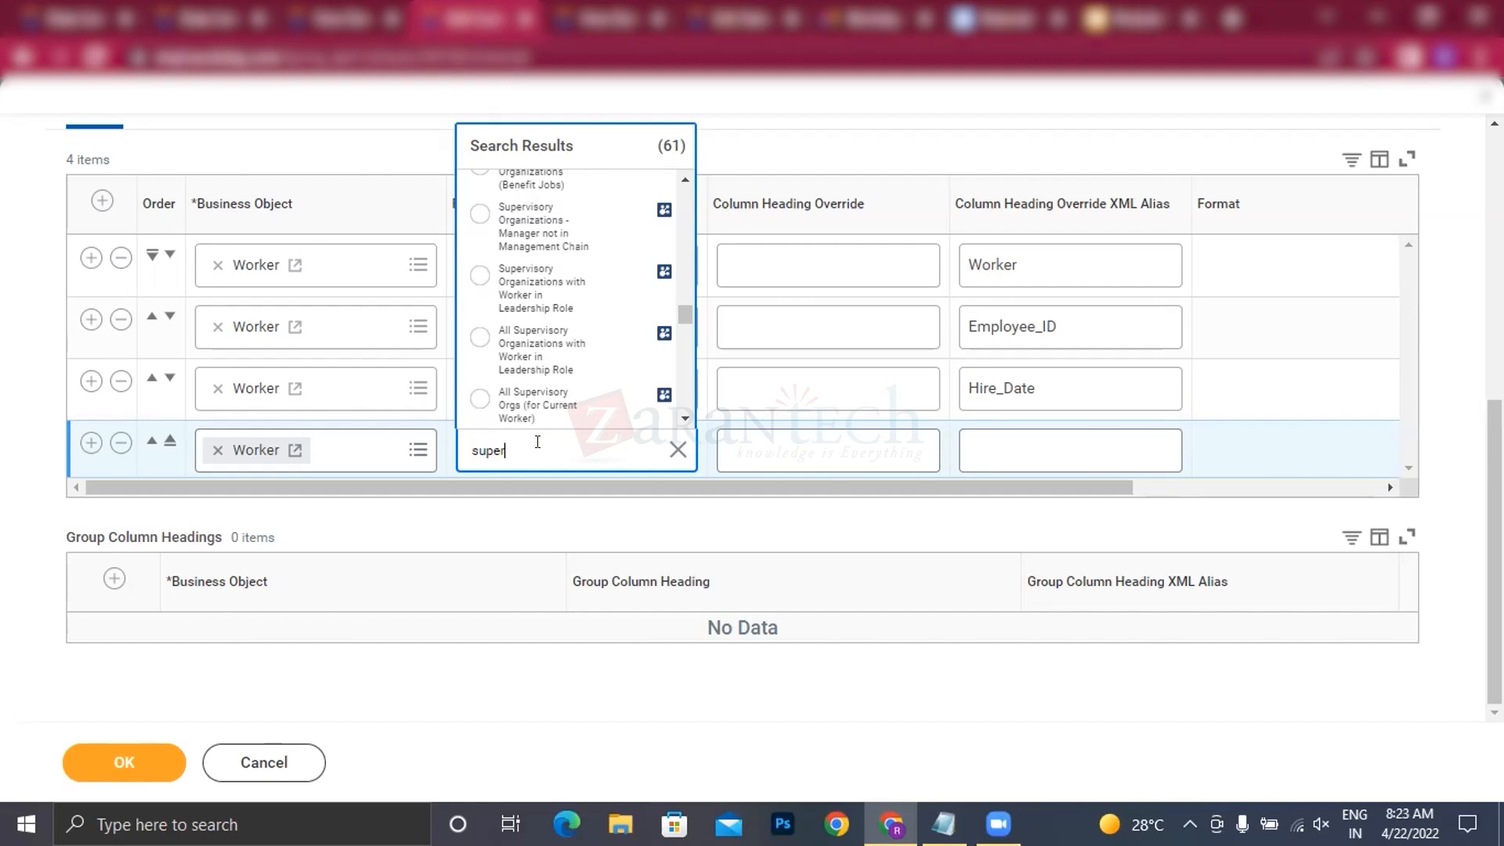
text(isory)
key(Return)
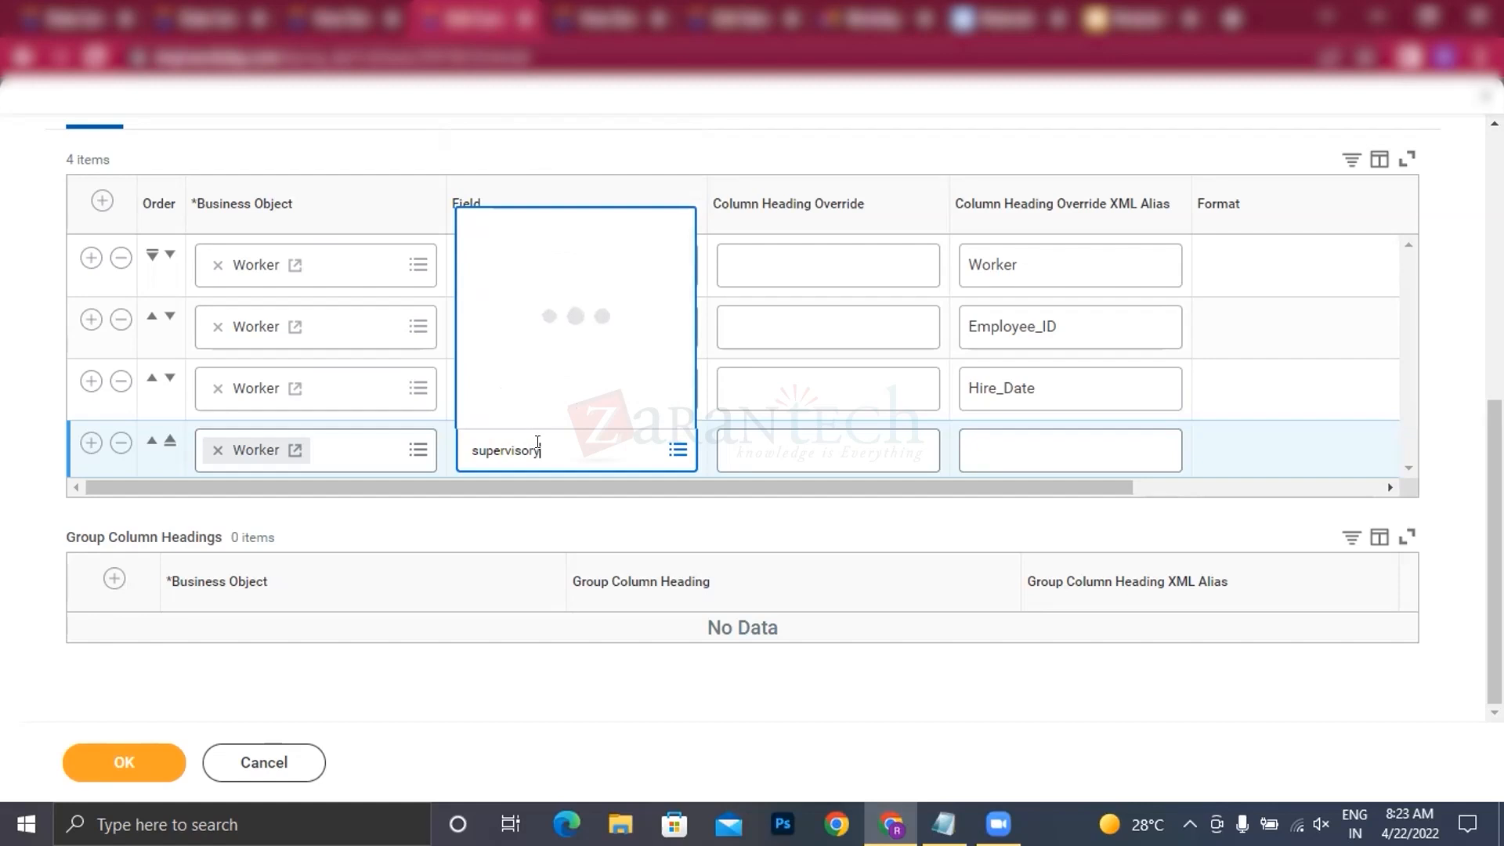
key(Return)
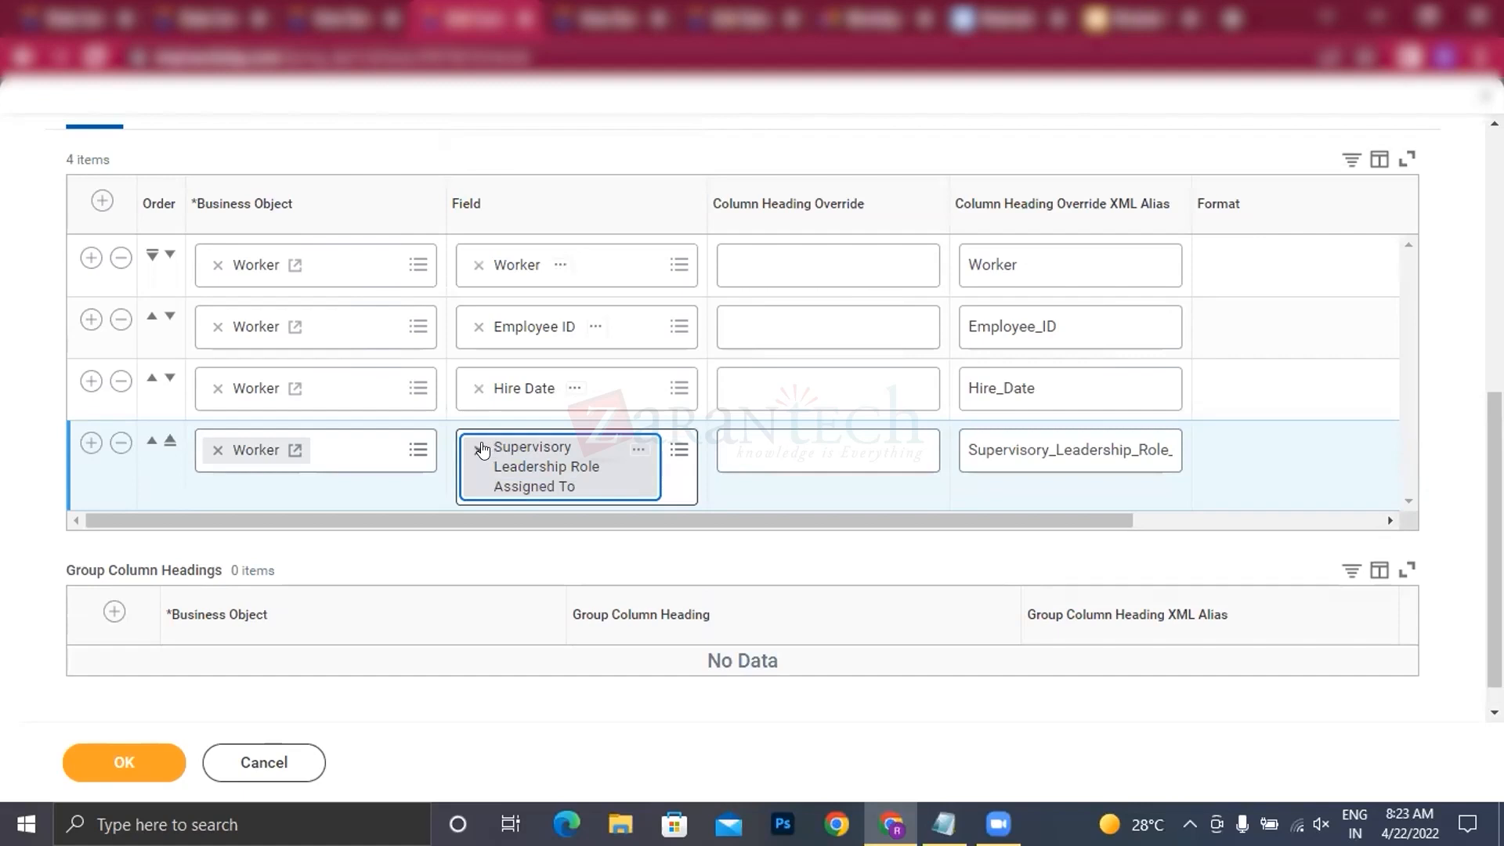
click(479, 449)
Step: Set the fourth report column's field to Supervisory Organization
click(504, 451)
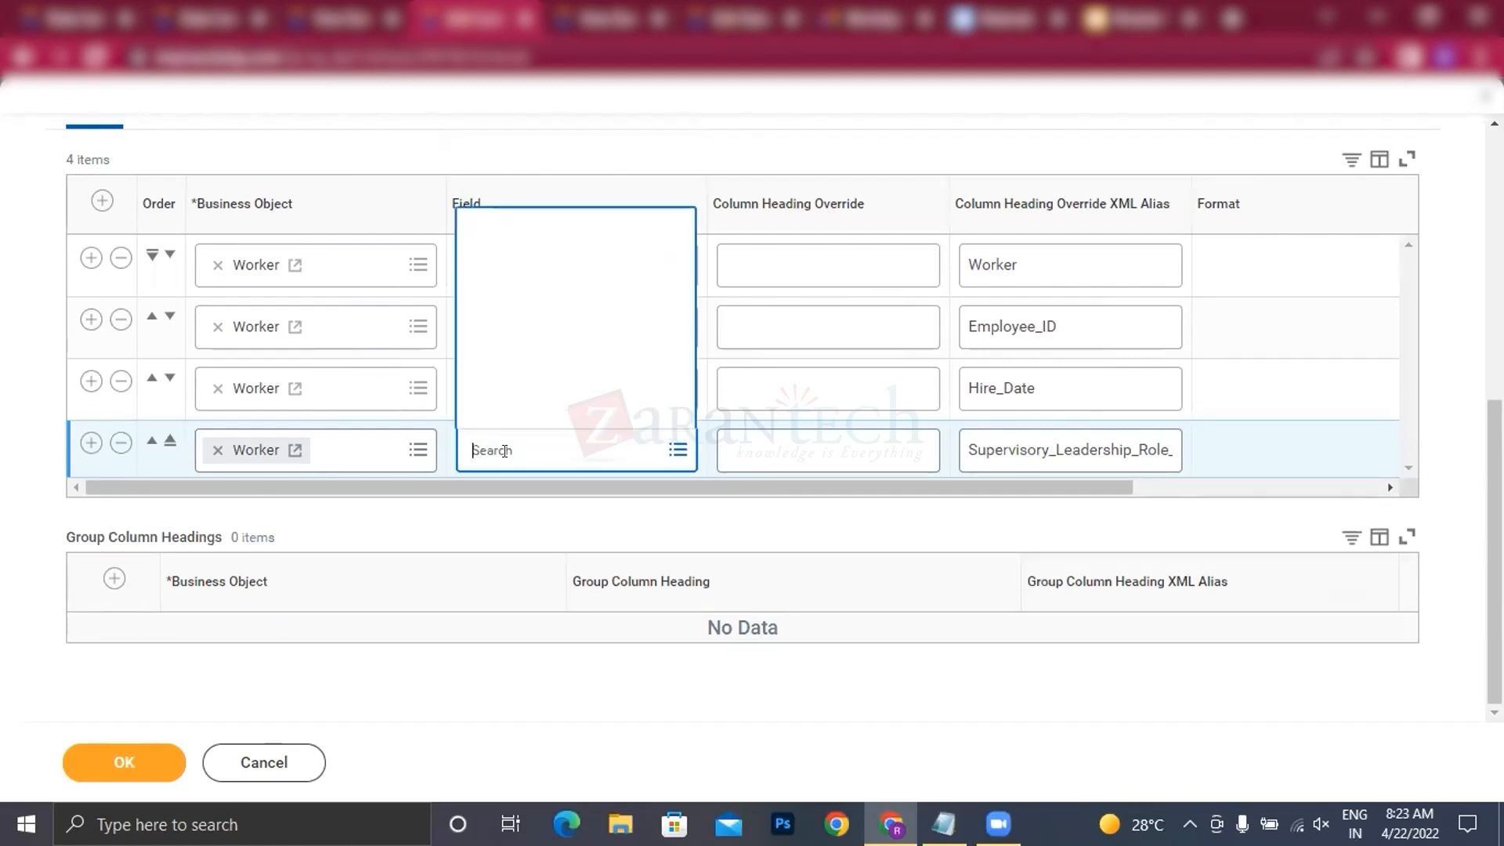
text(S)
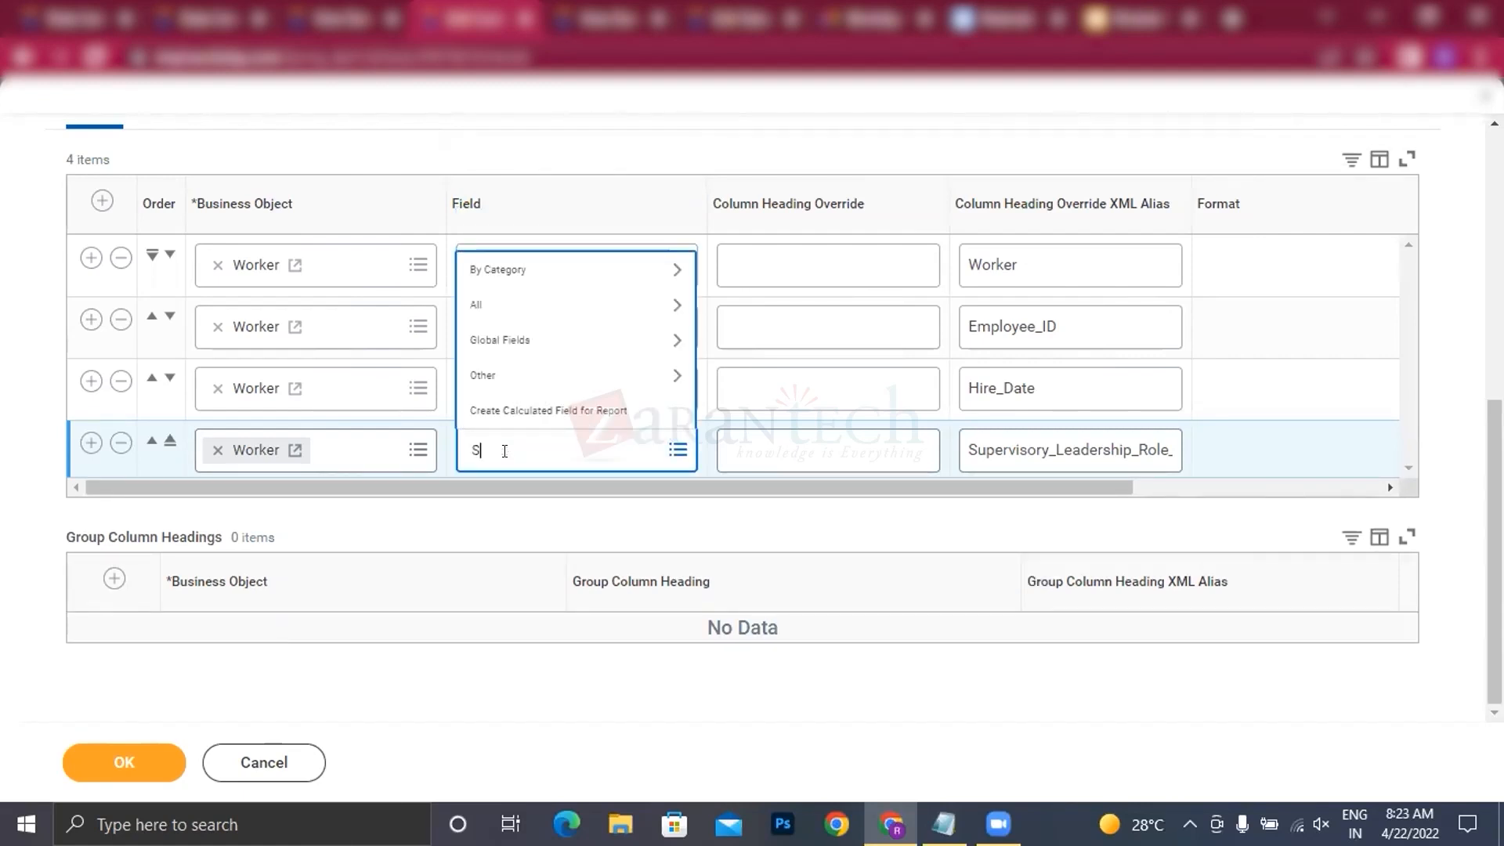
text(upr)
key(BackSpace)
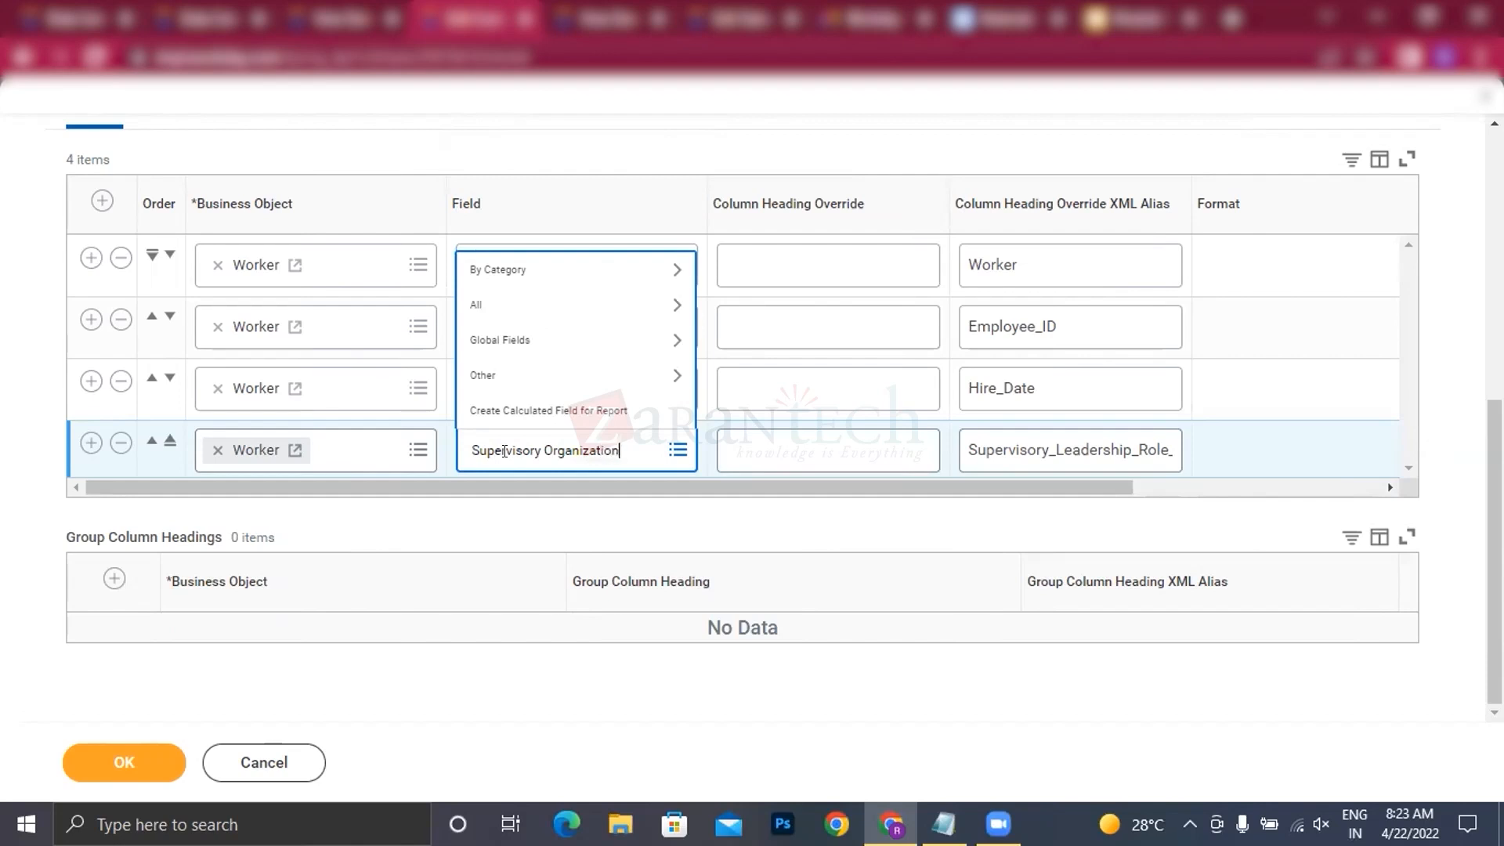
key(Return)
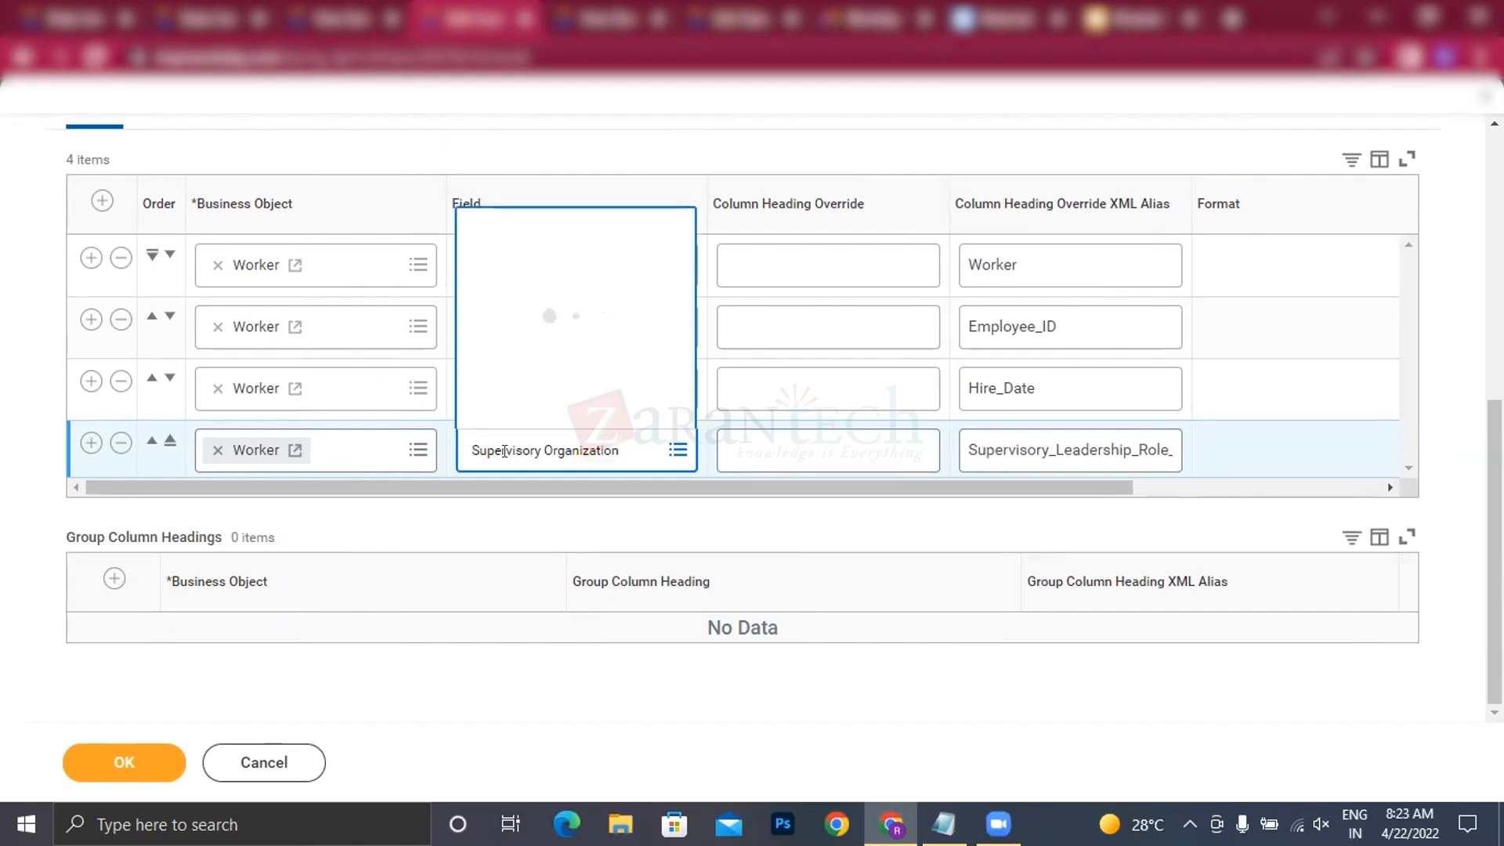
click(541, 192)
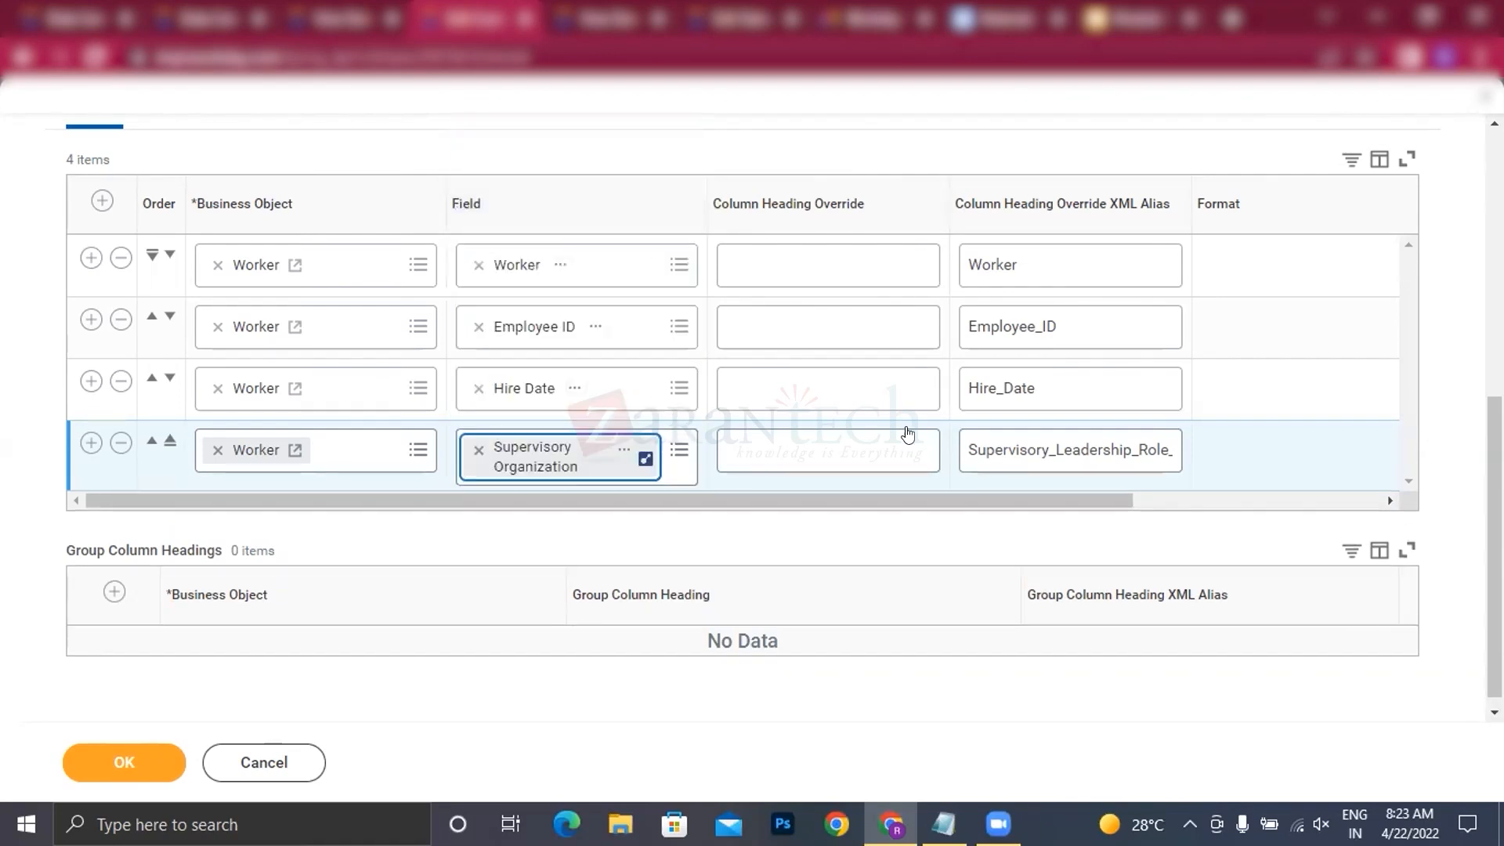
Step: Replace the fourth column's heading override XML alias with Supervisory_Organization
double_click(1031, 467)
key(BackSpace)
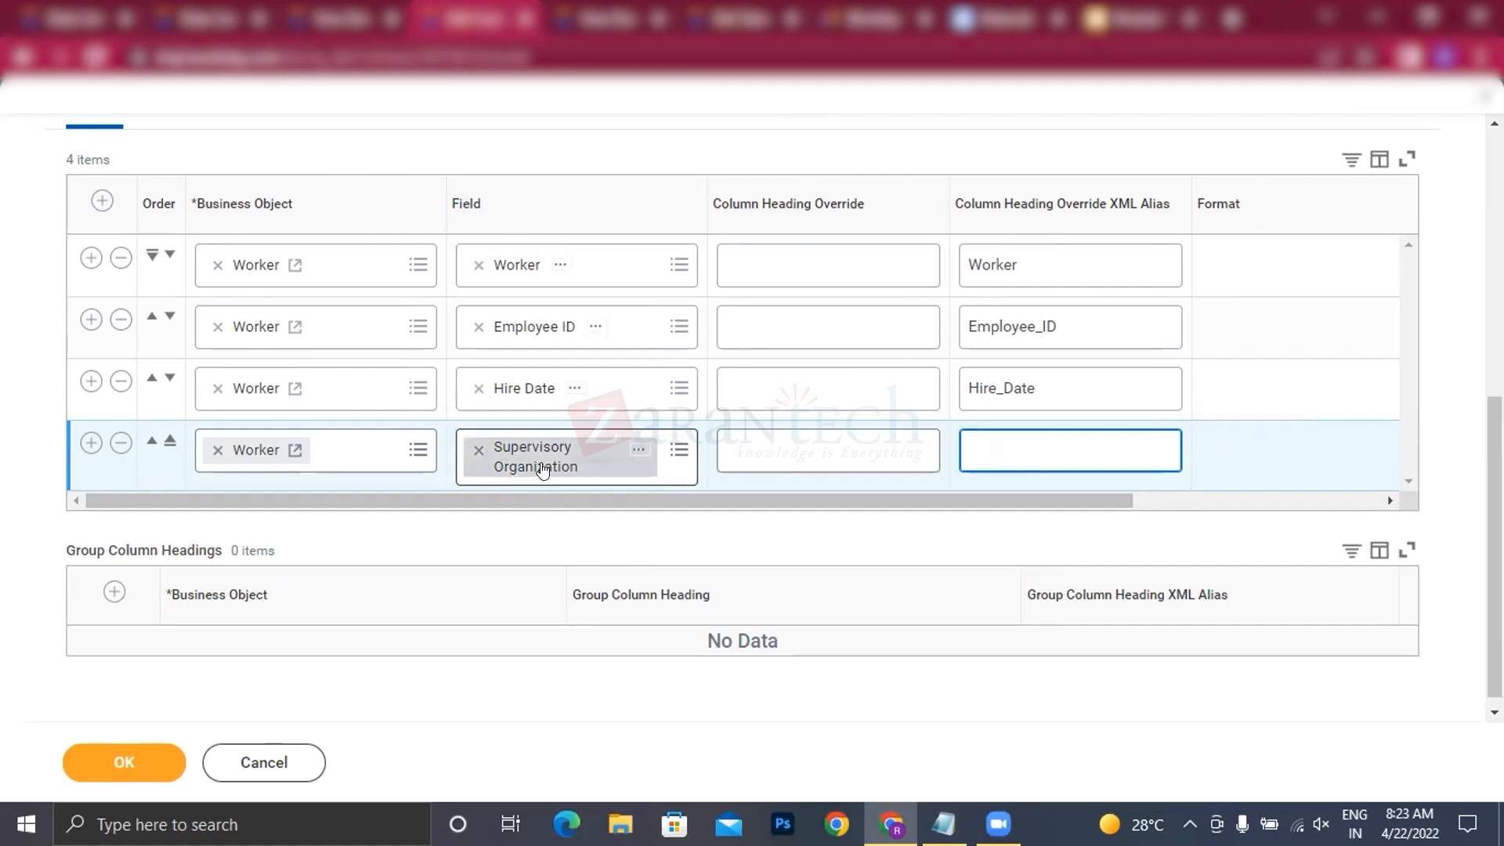
right_click(543, 468)
click(603, 552)
click(1051, 449)
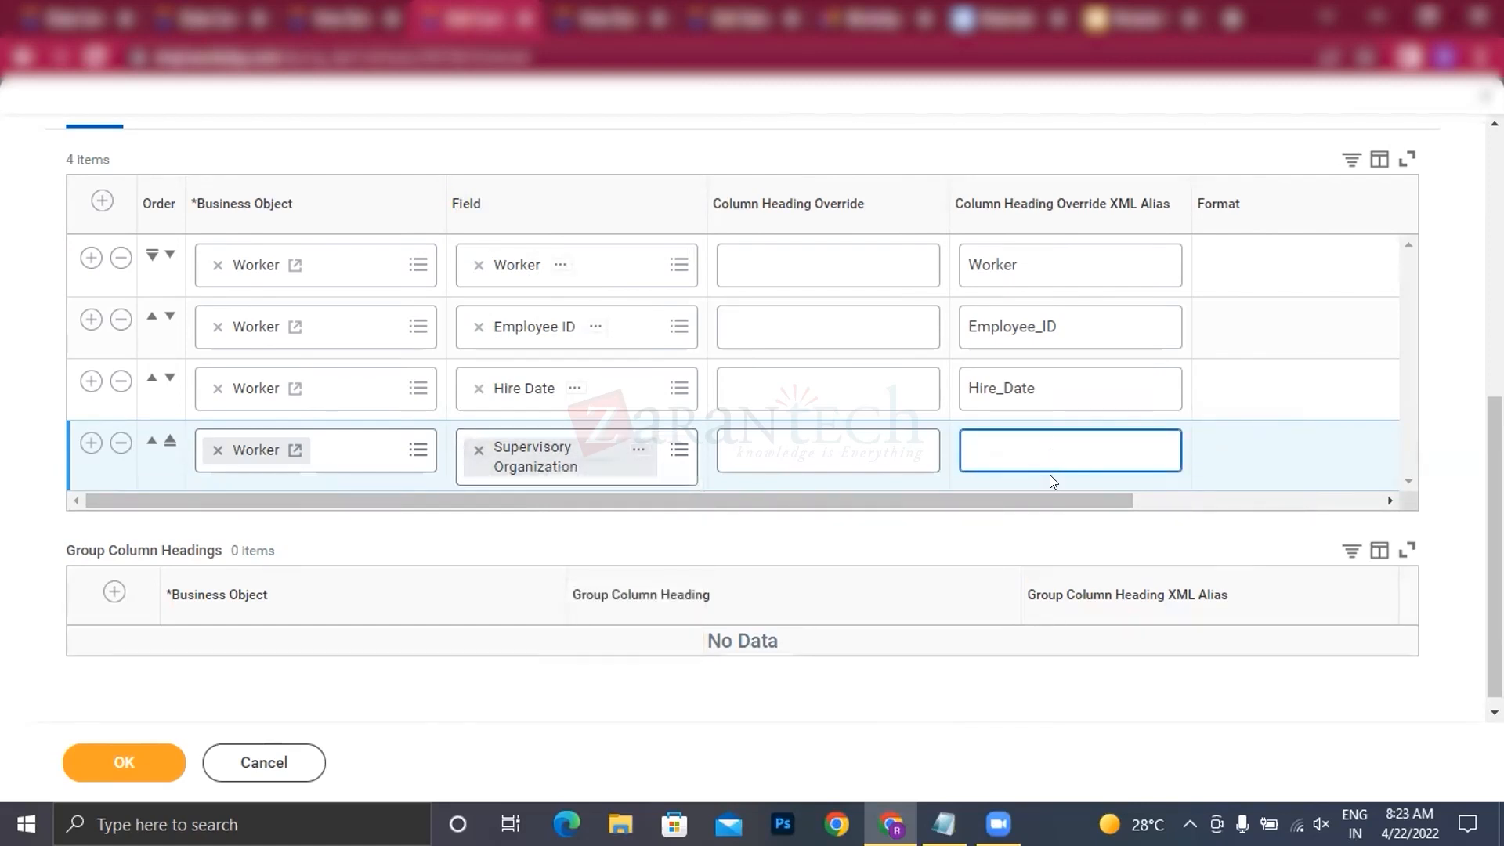
text(Supervisory Organization)
click(1052, 450)
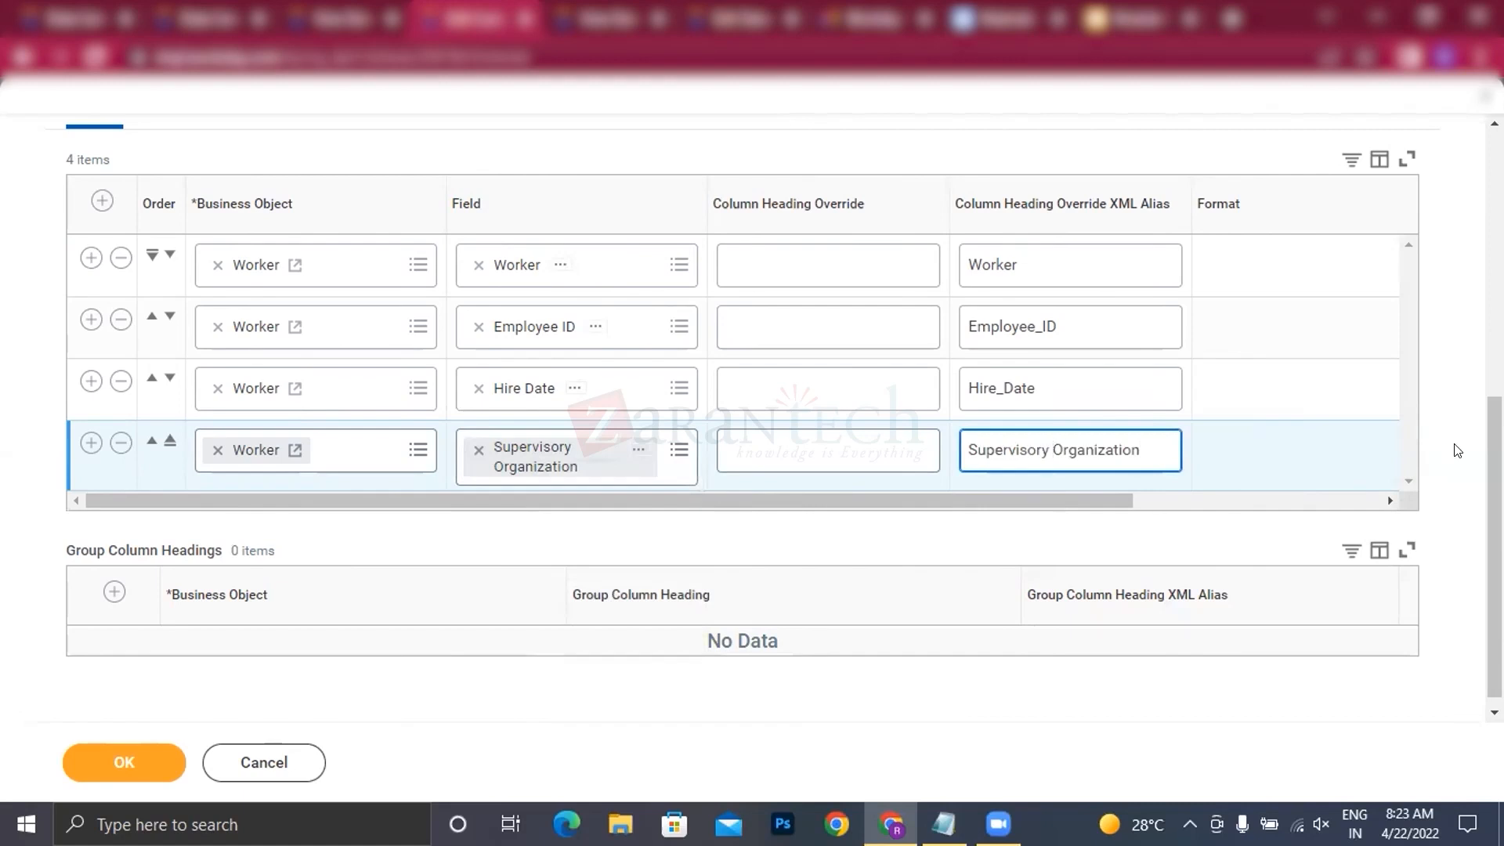
key(BackSpace)
text(_)
Step: Add a fifth report column row and set its business object to Supervisory Organization
click(89, 442)
scroll(332, 422, down, 1)
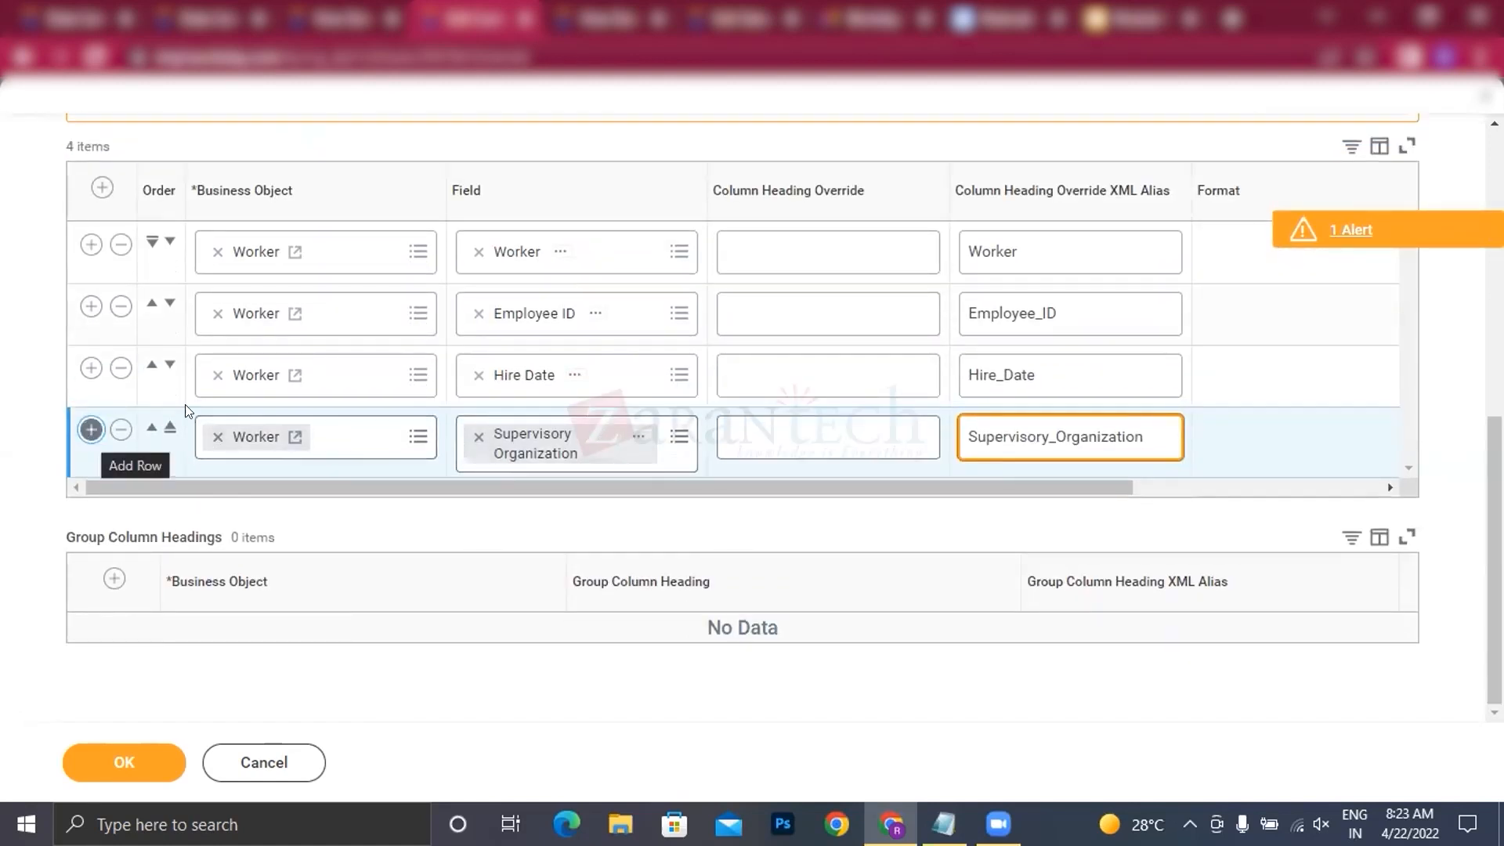
click(91, 433)
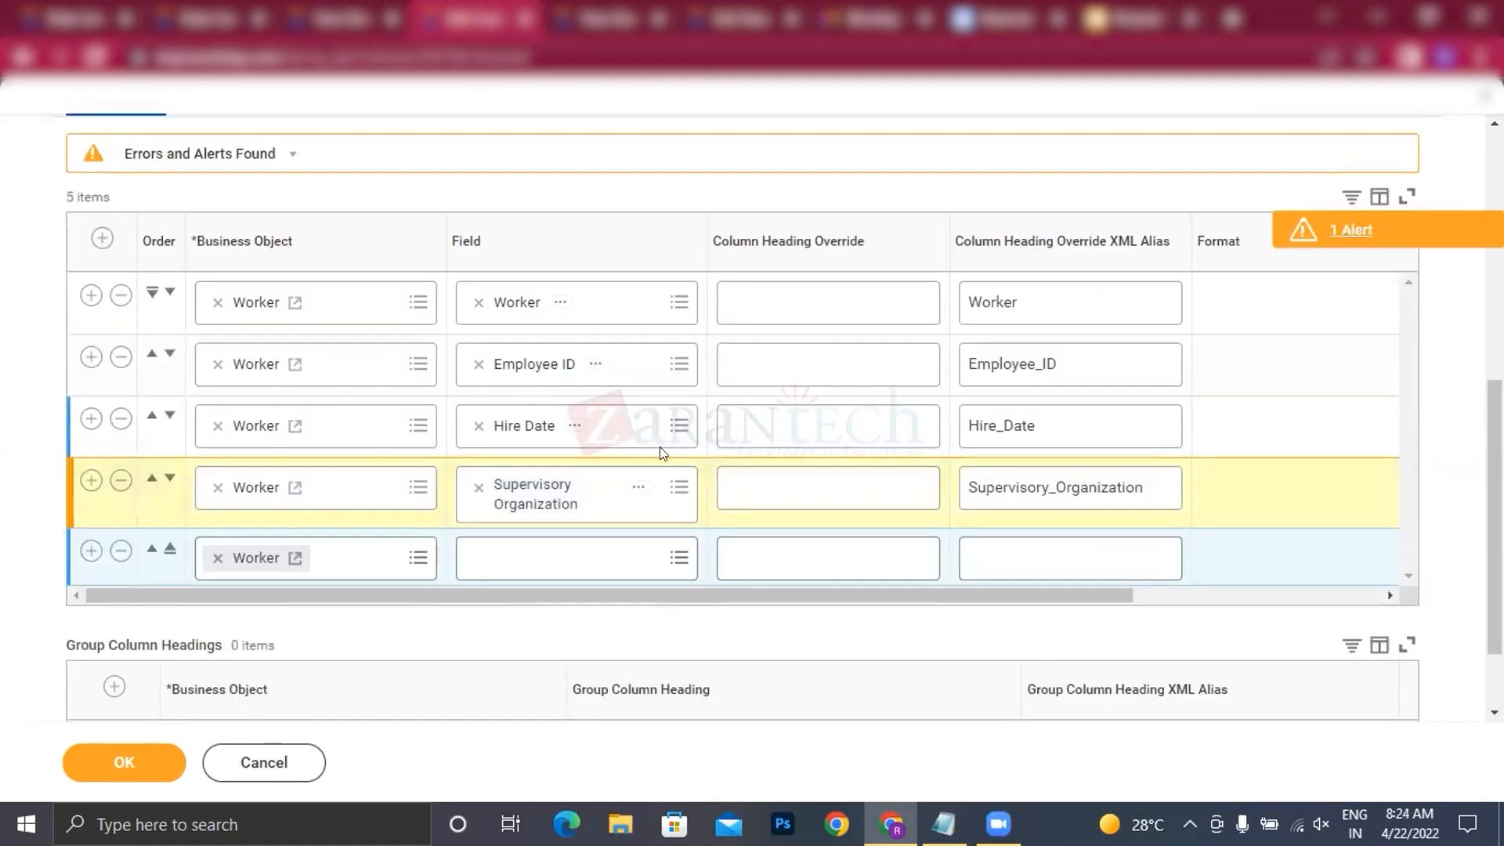
scroll(327, 467, down, 2)
click(557, 453)
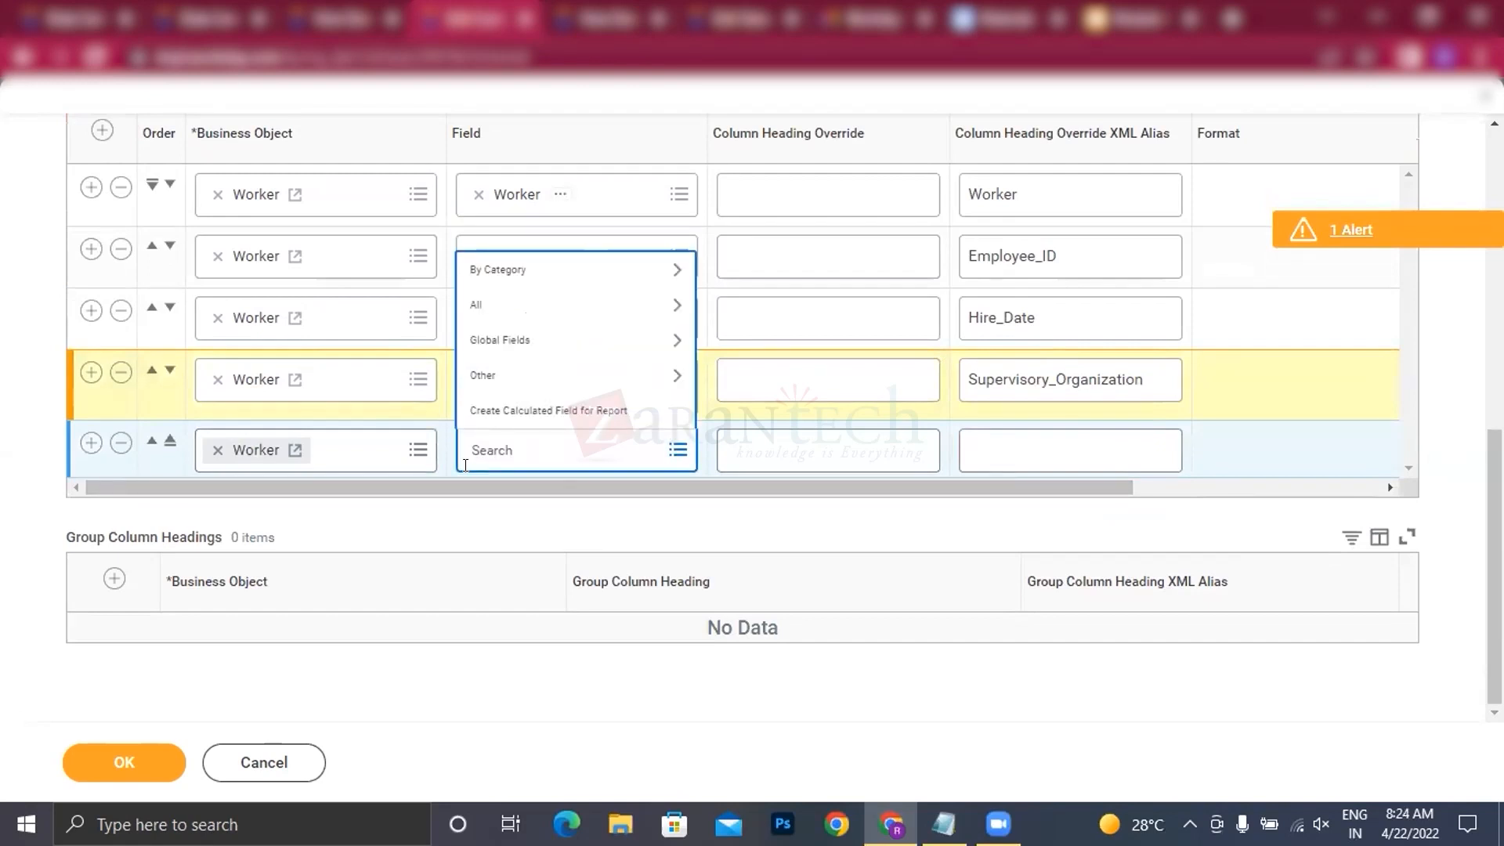
click(218, 450)
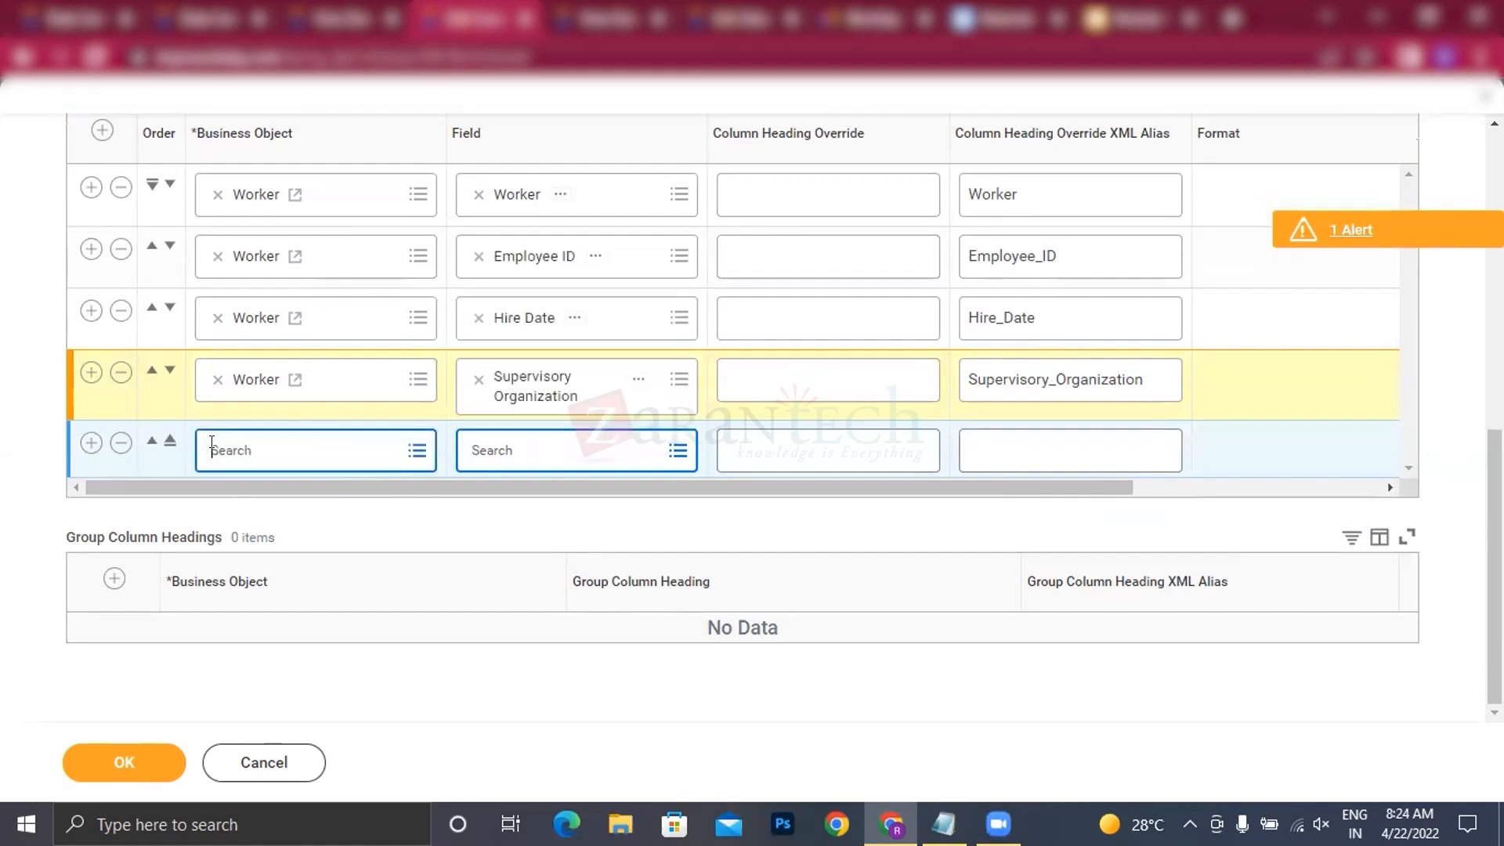
text(su)
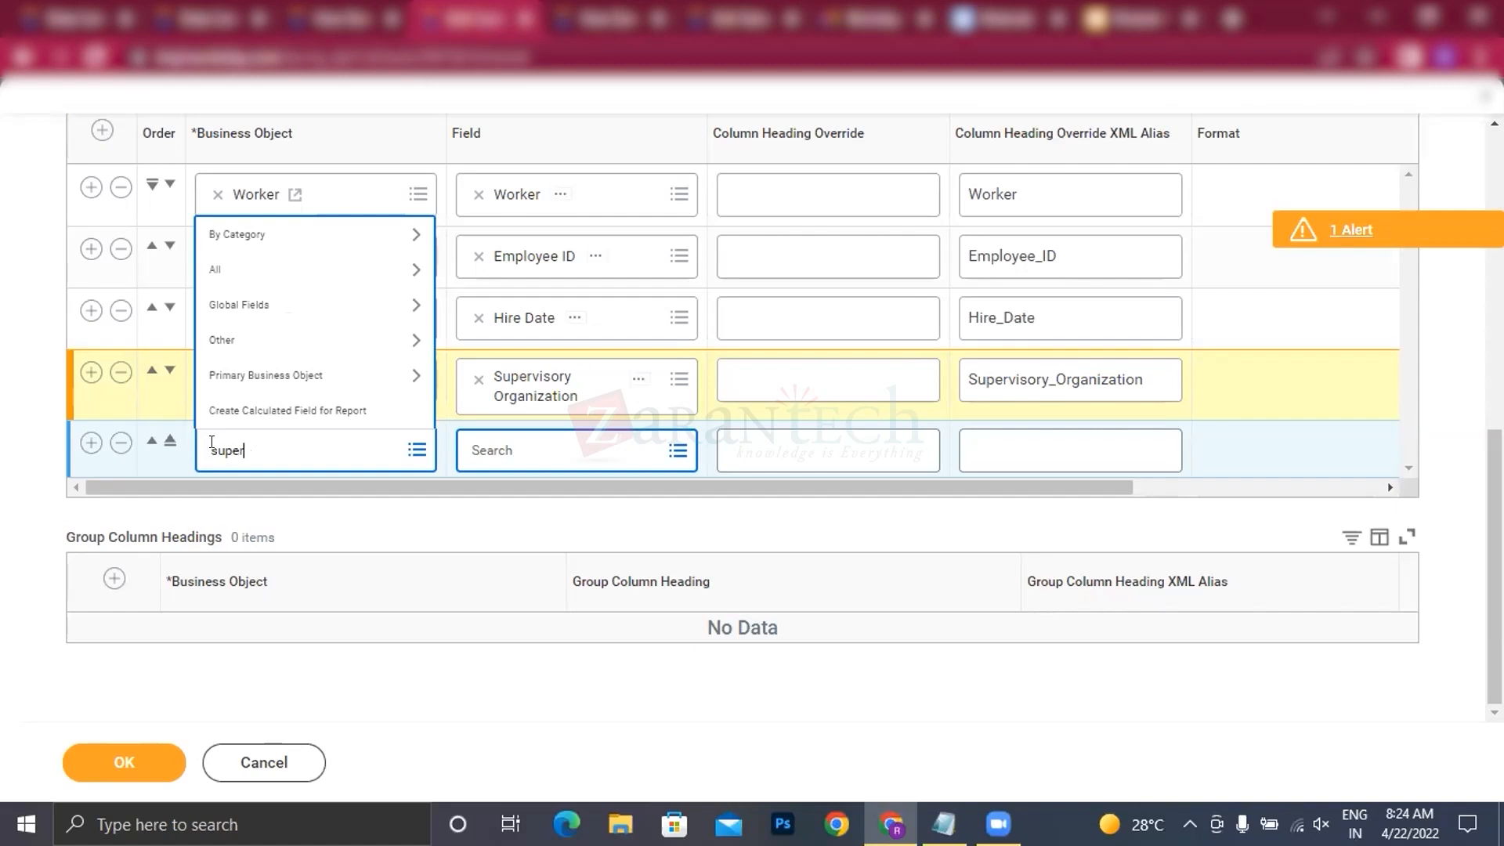
text(per)
right_click(529, 395)
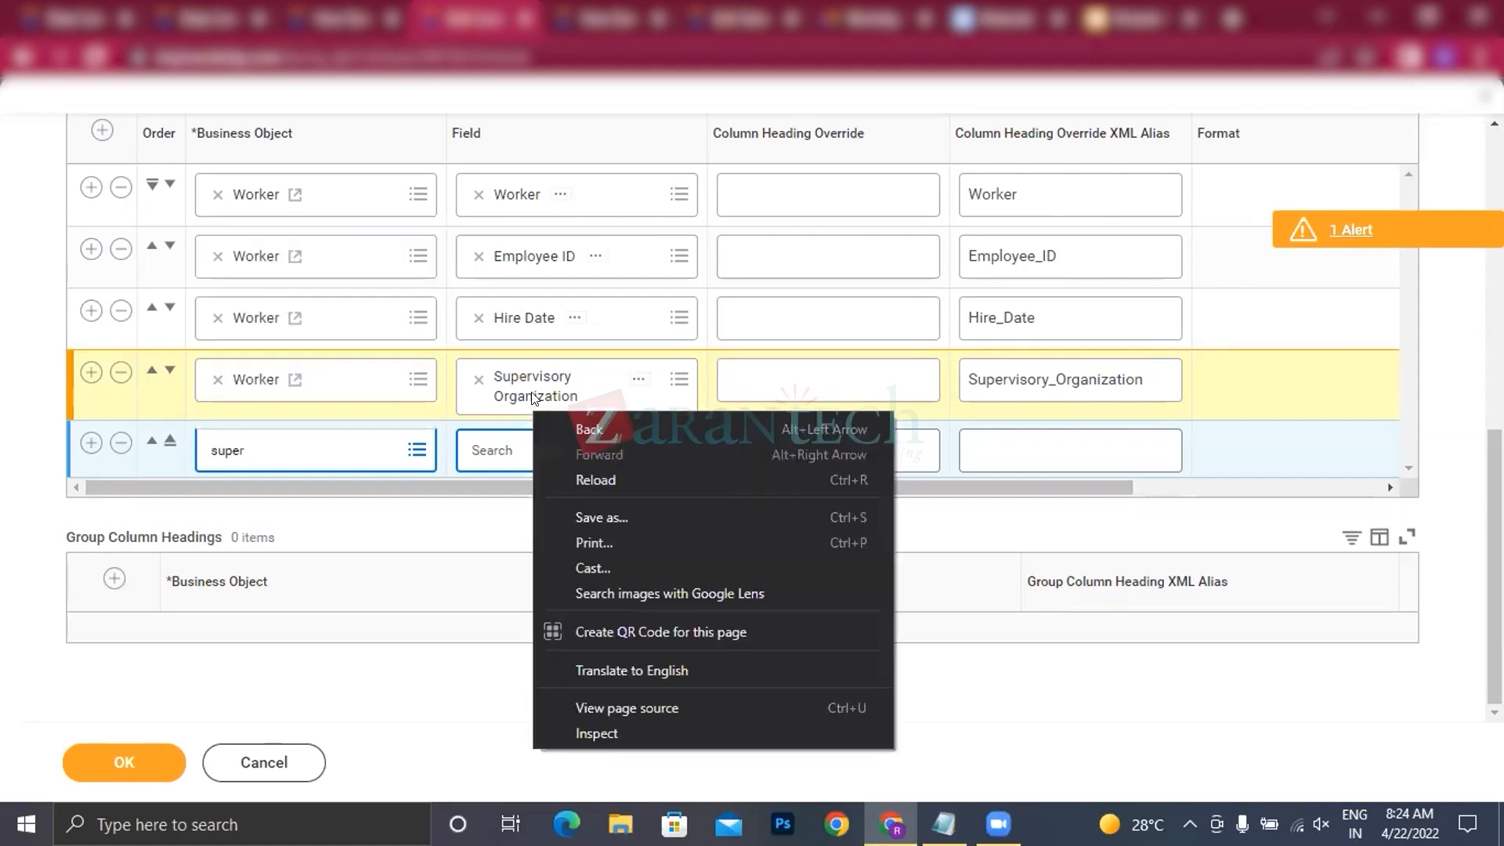
click(296, 440)
text(Supervisory Organization)
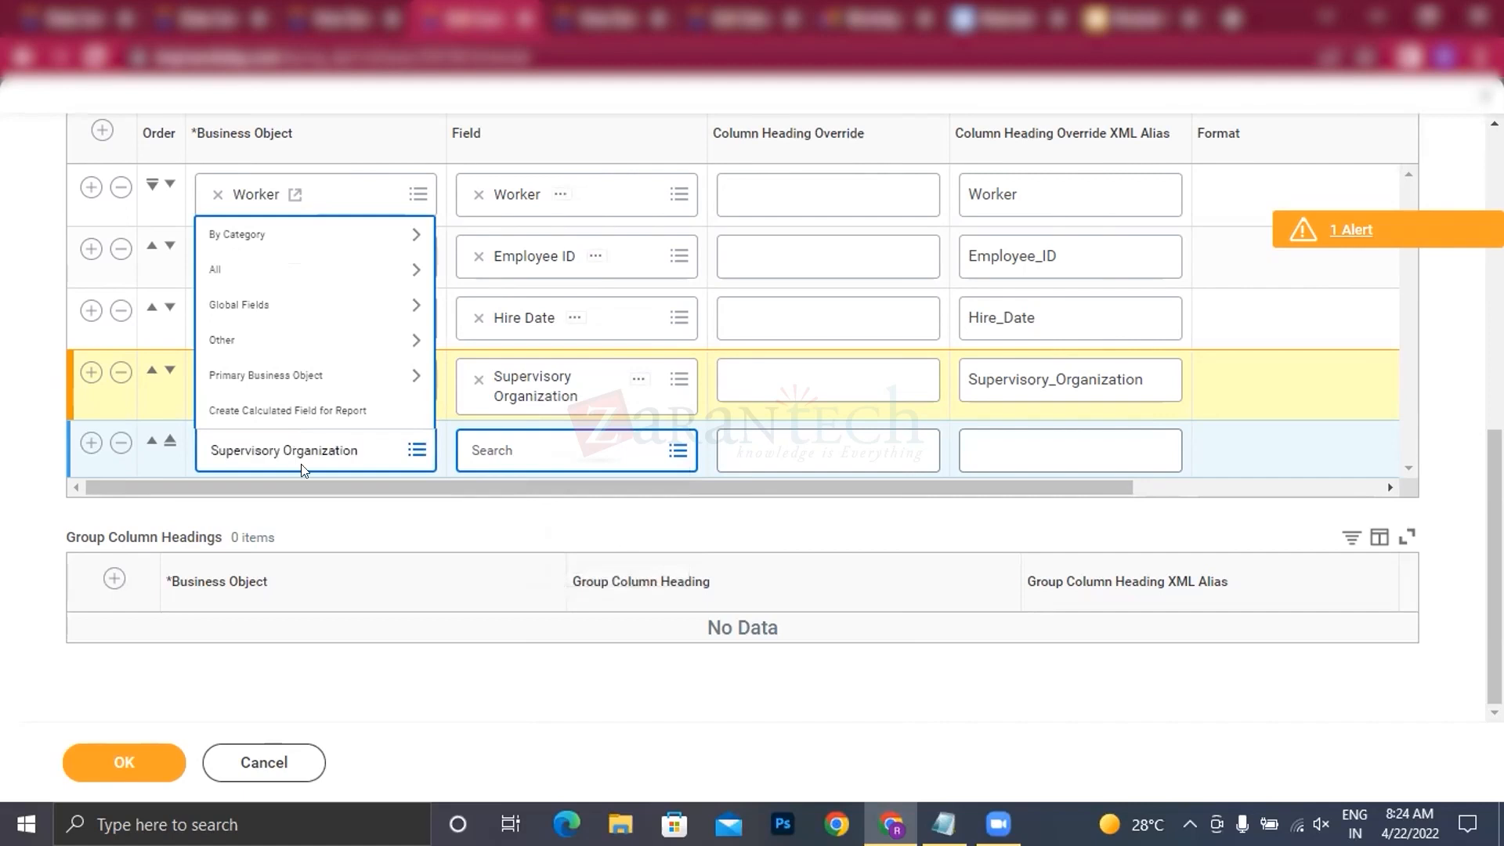
key(Return)
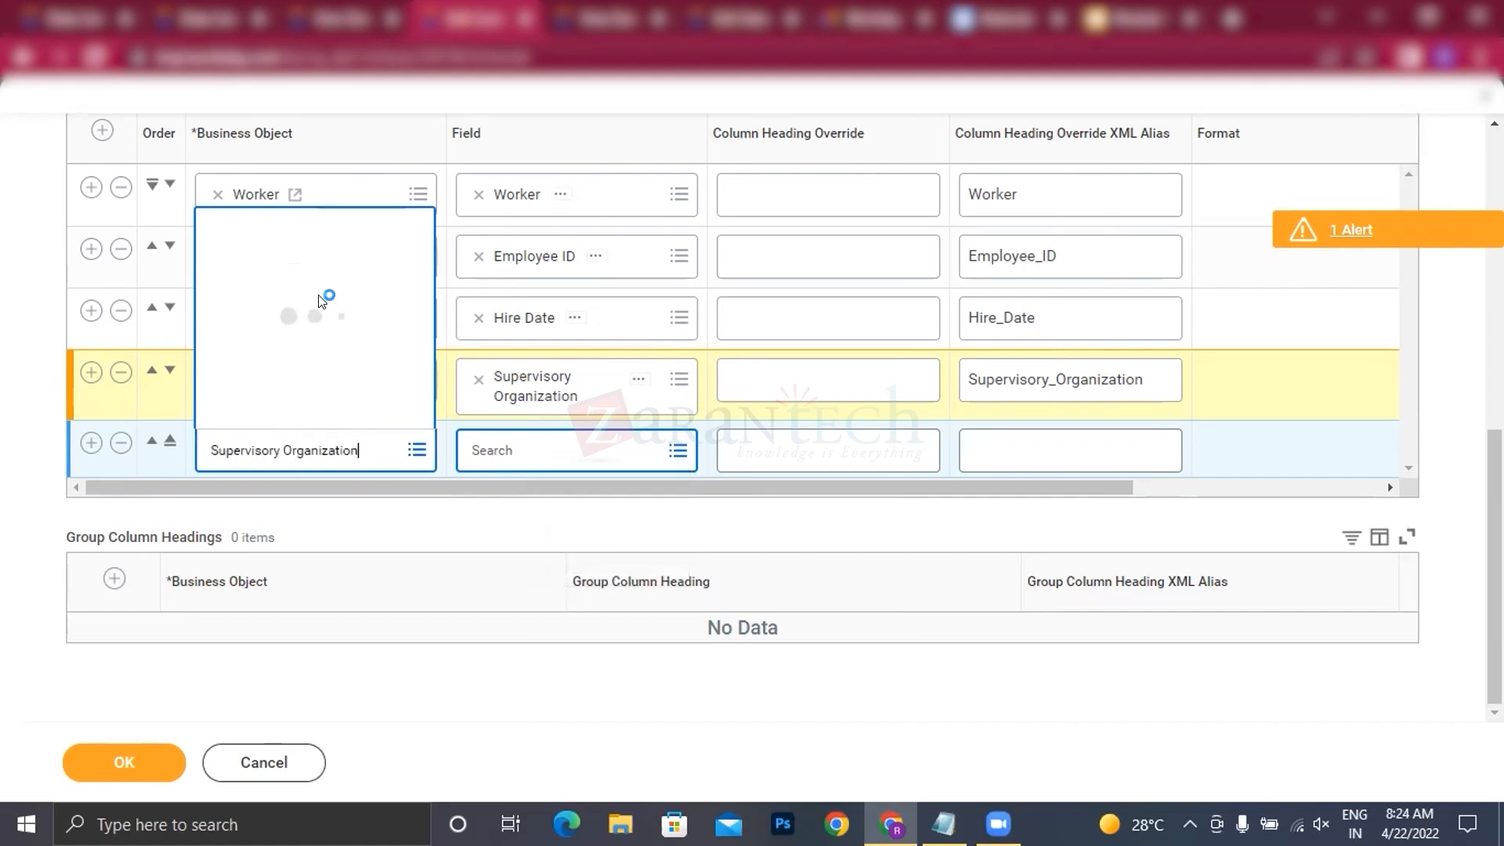
click(289, 200)
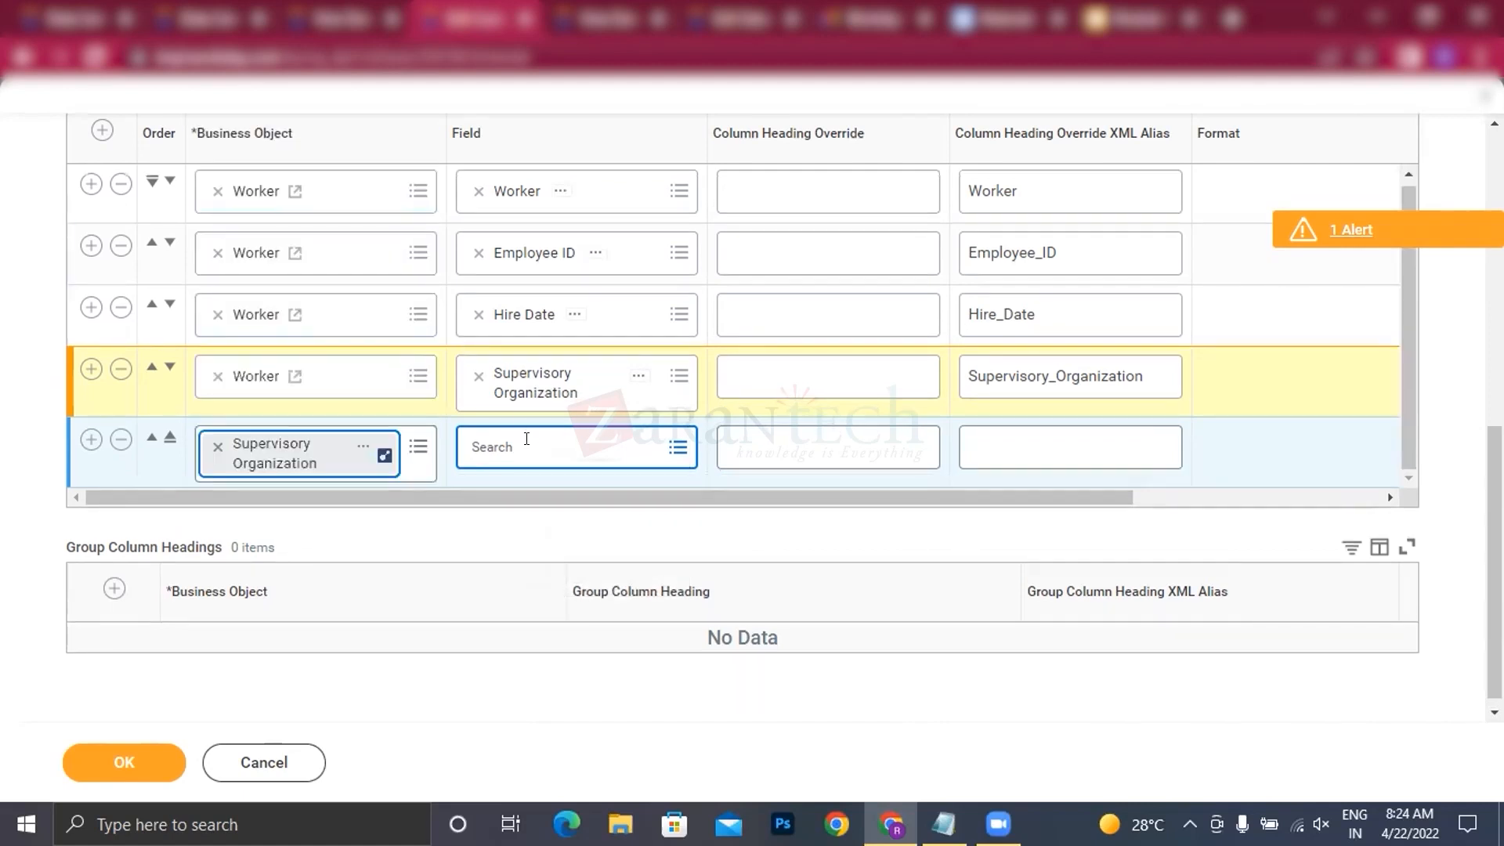
Step: Set the fifth report column's field to Name
click(527, 437)
text(name)
key(Return)
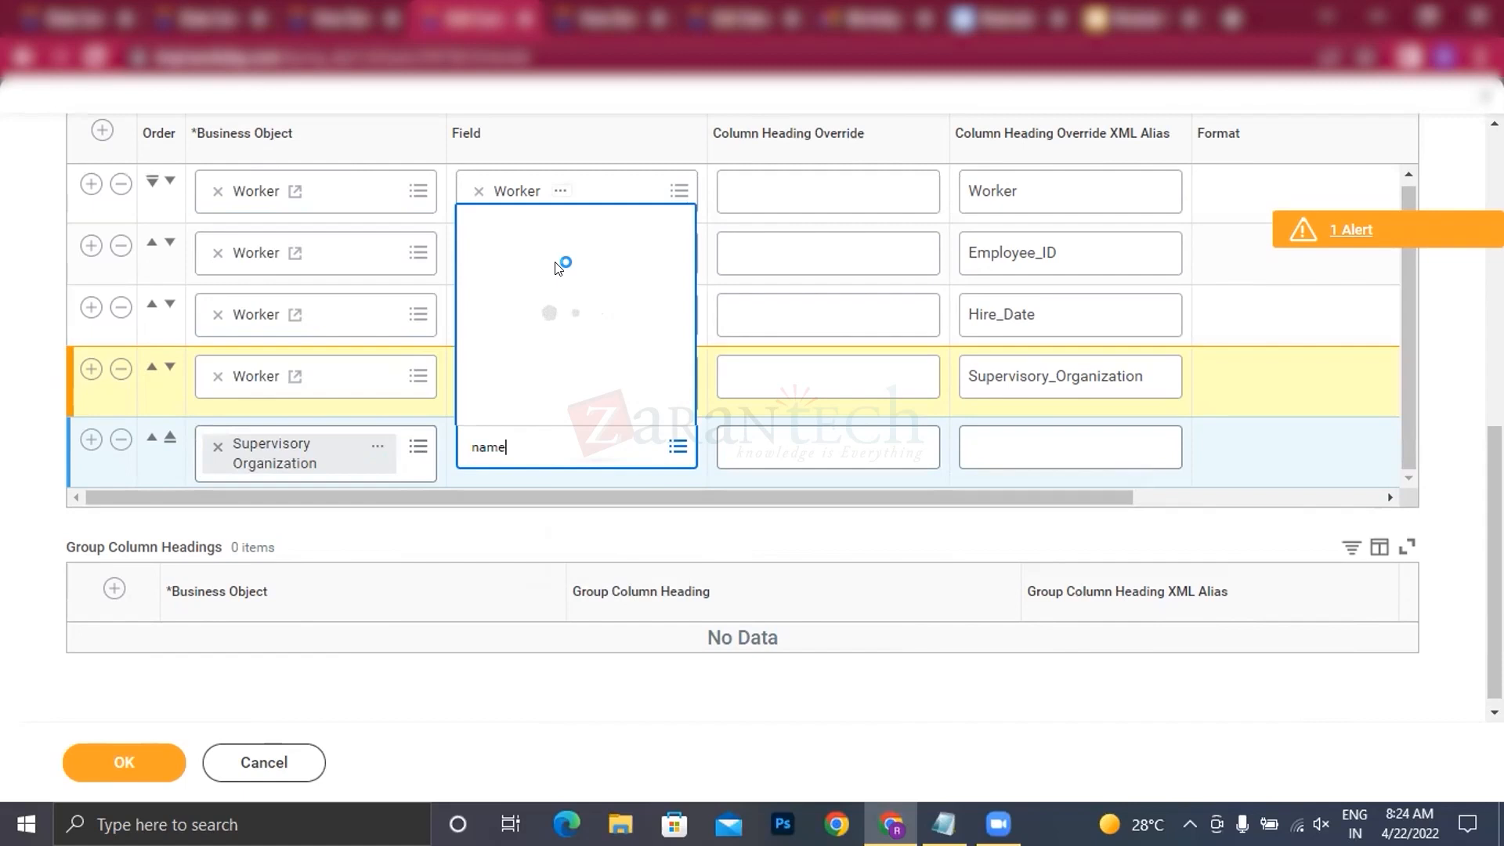
click(502, 185)
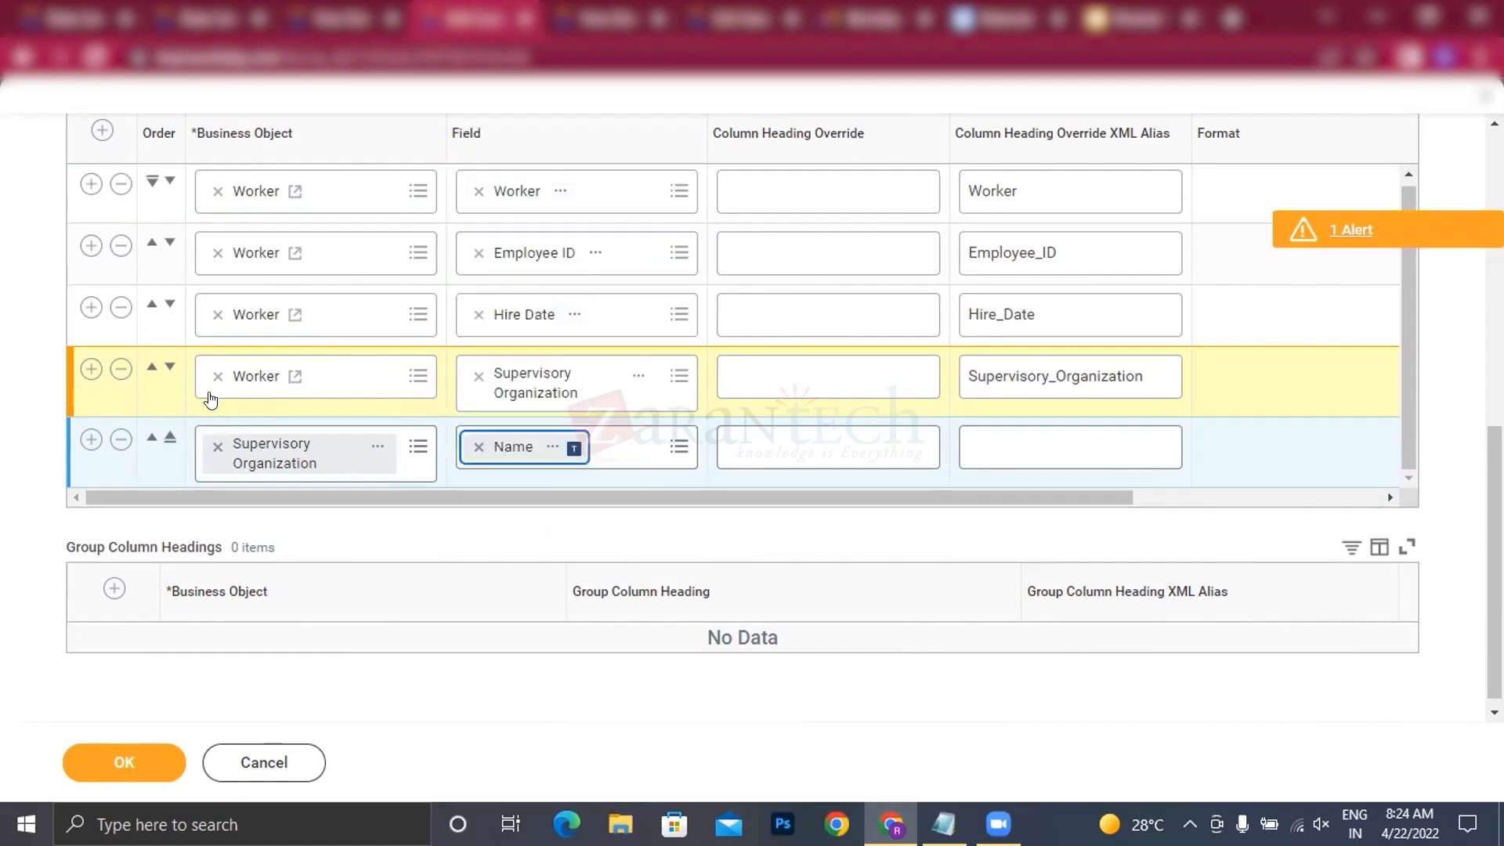
Step: Add a sixth report column with the Location field of the Worker business object
click(82, 440)
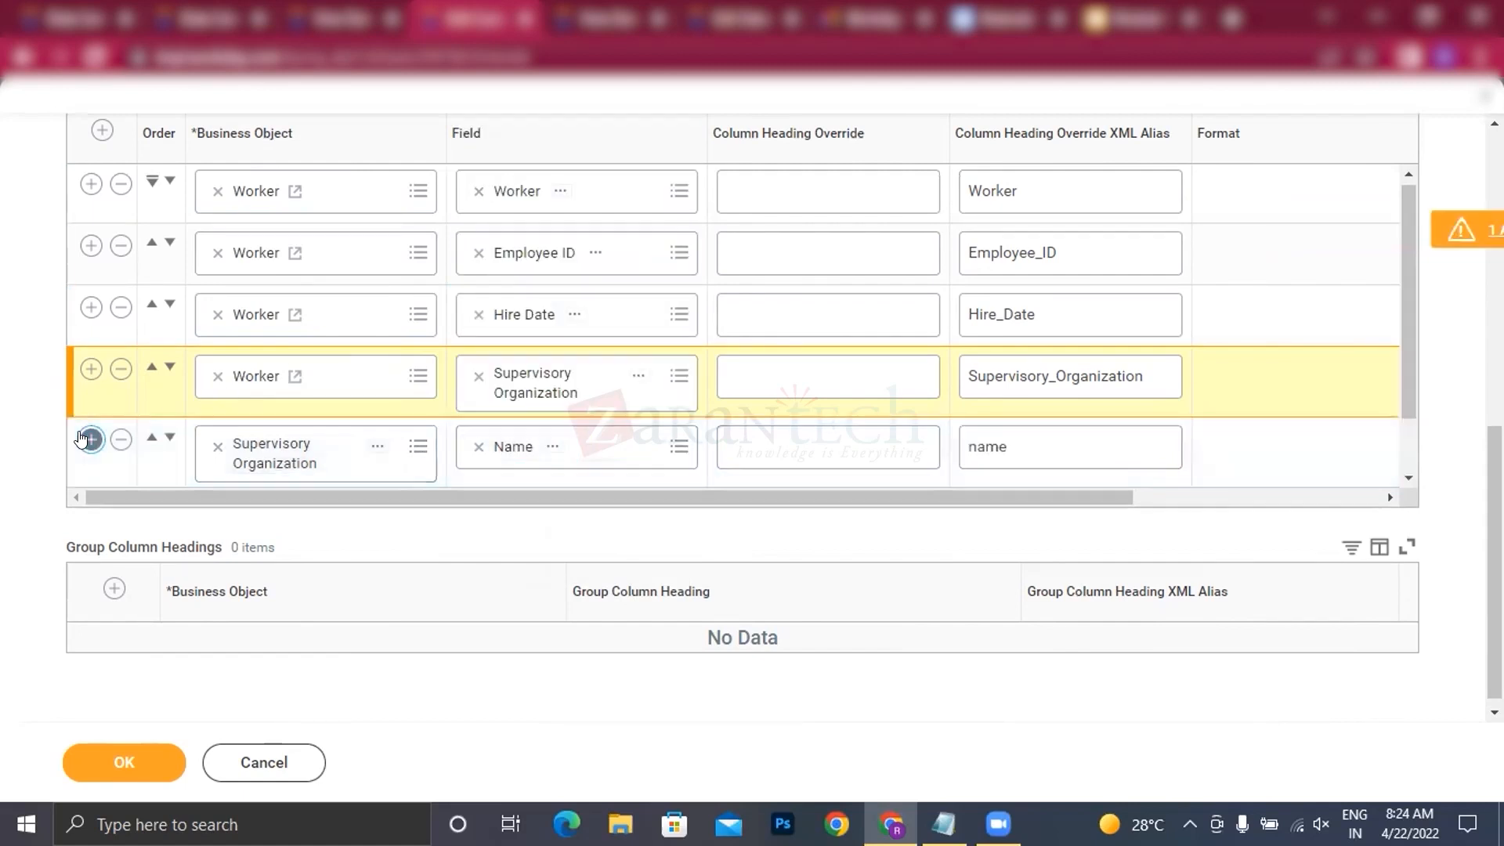
click(81, 440)
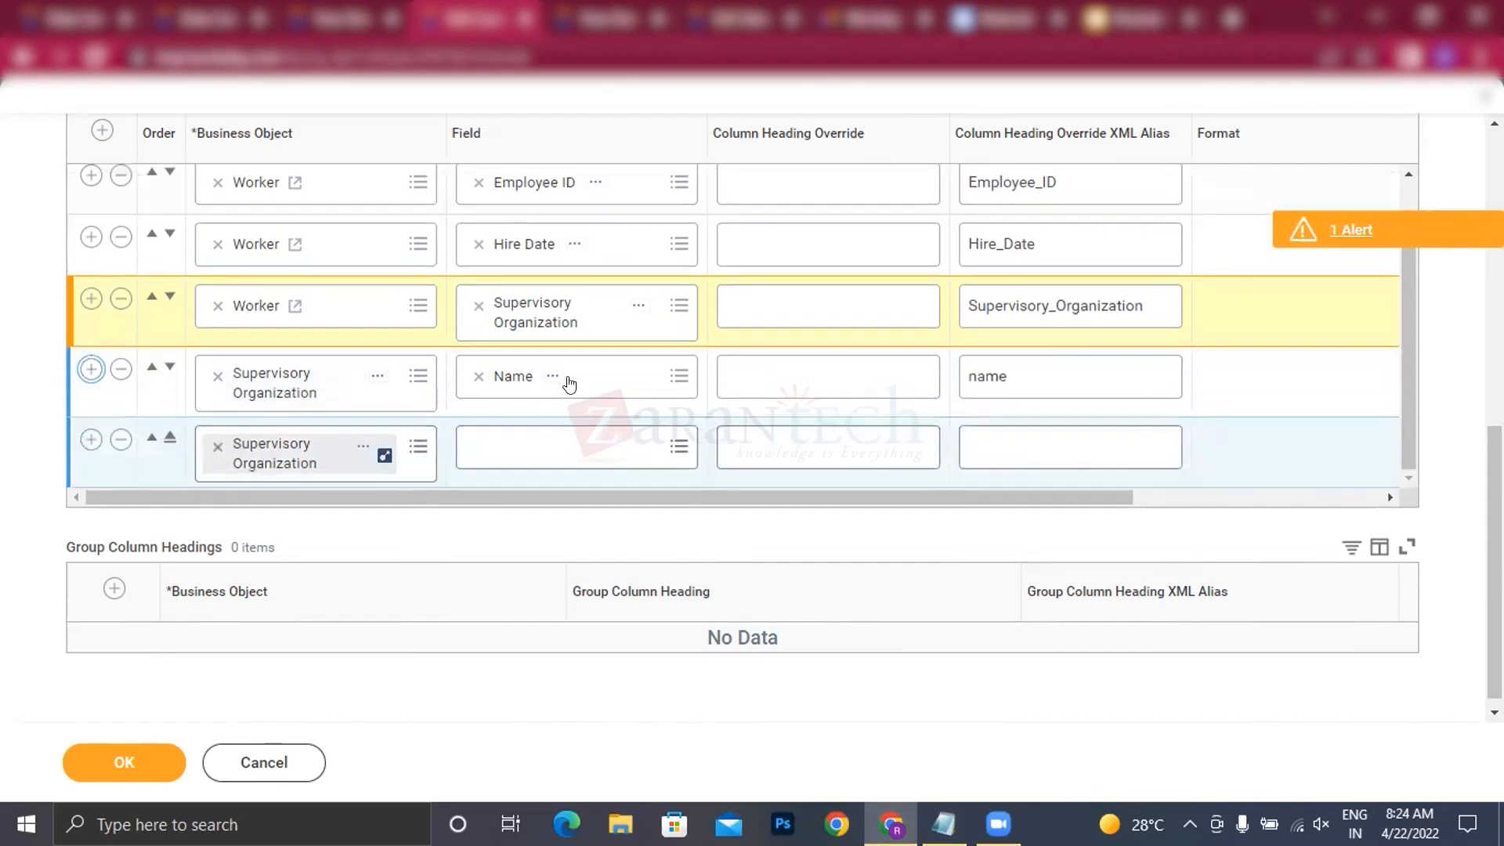
click(210, 437)
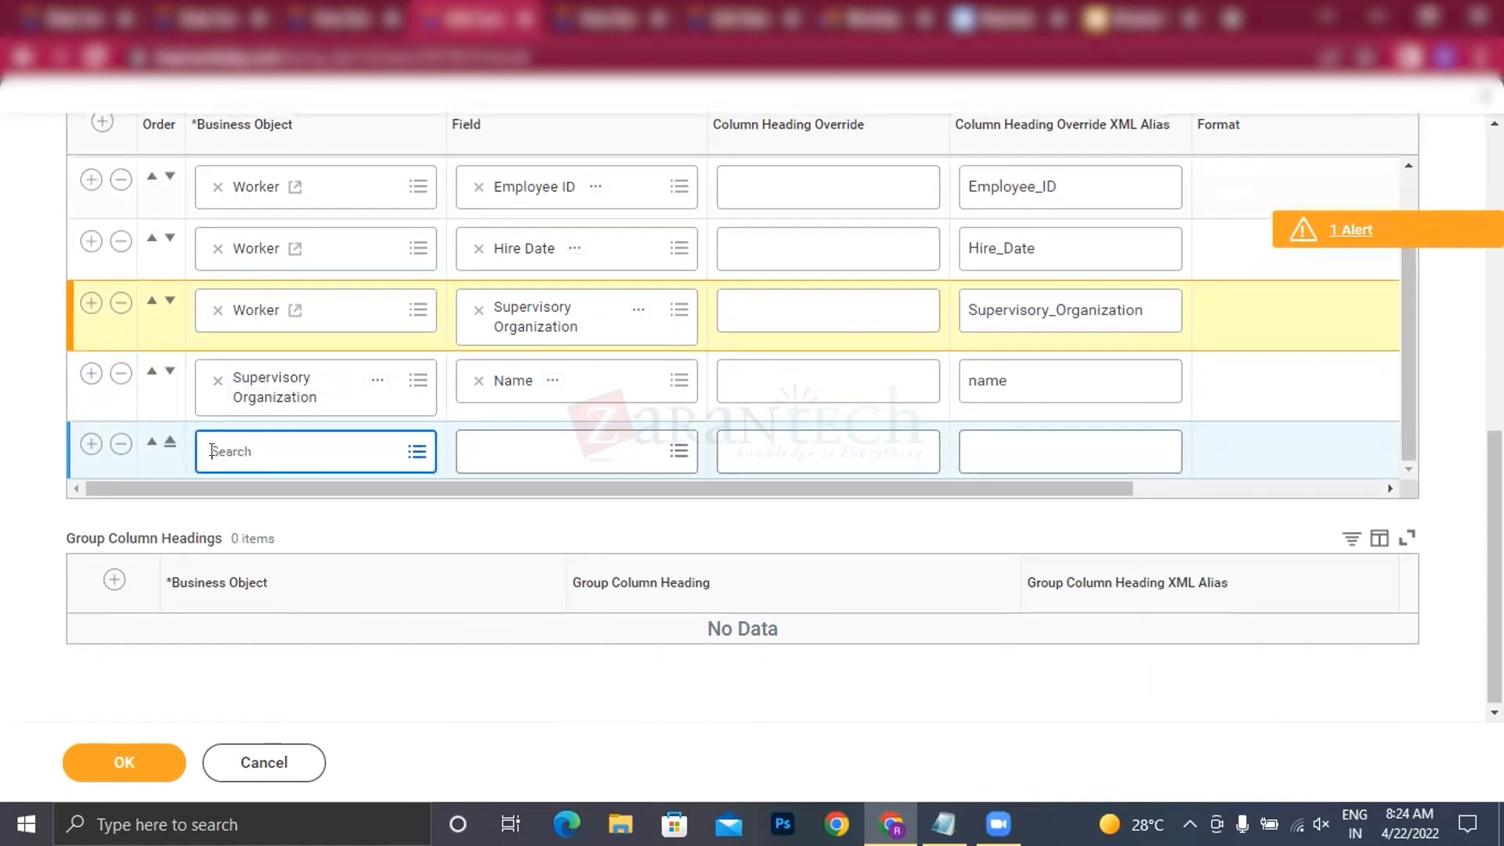
text(worker)
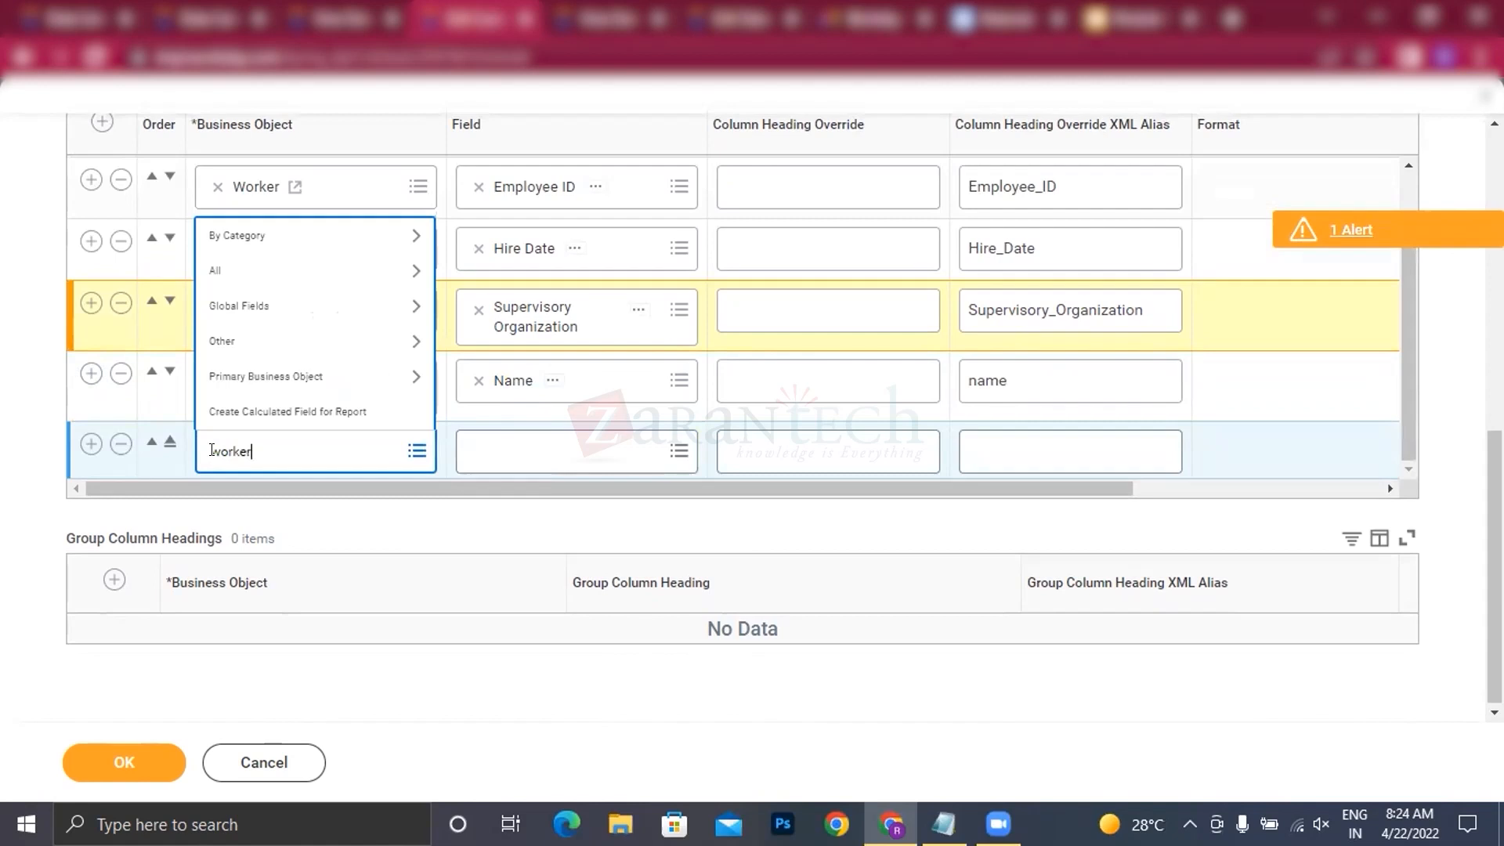
key(Return)
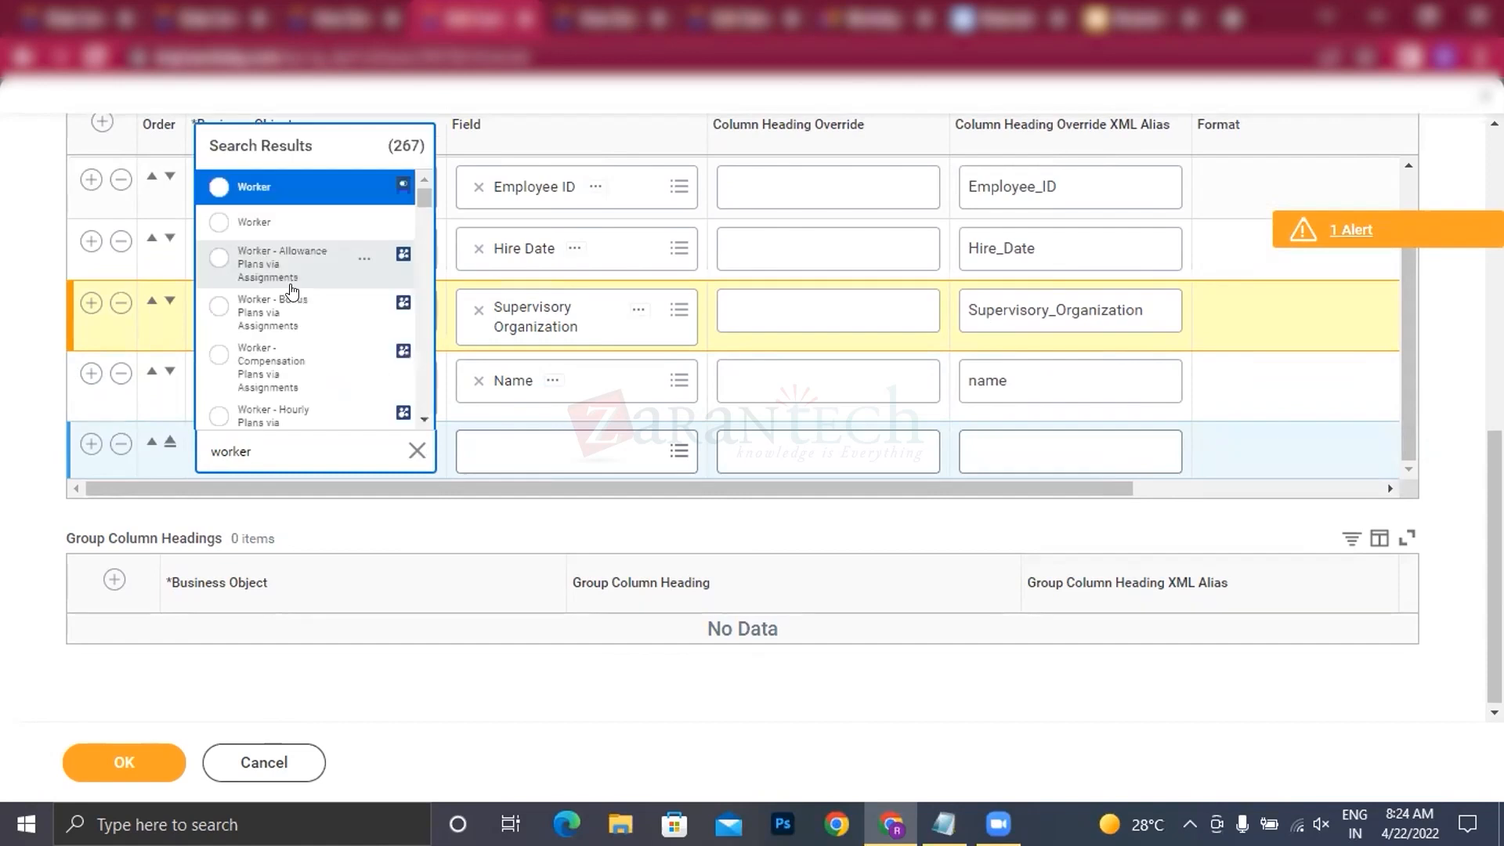
click(276, 212)
click(545, 442)
text(location)
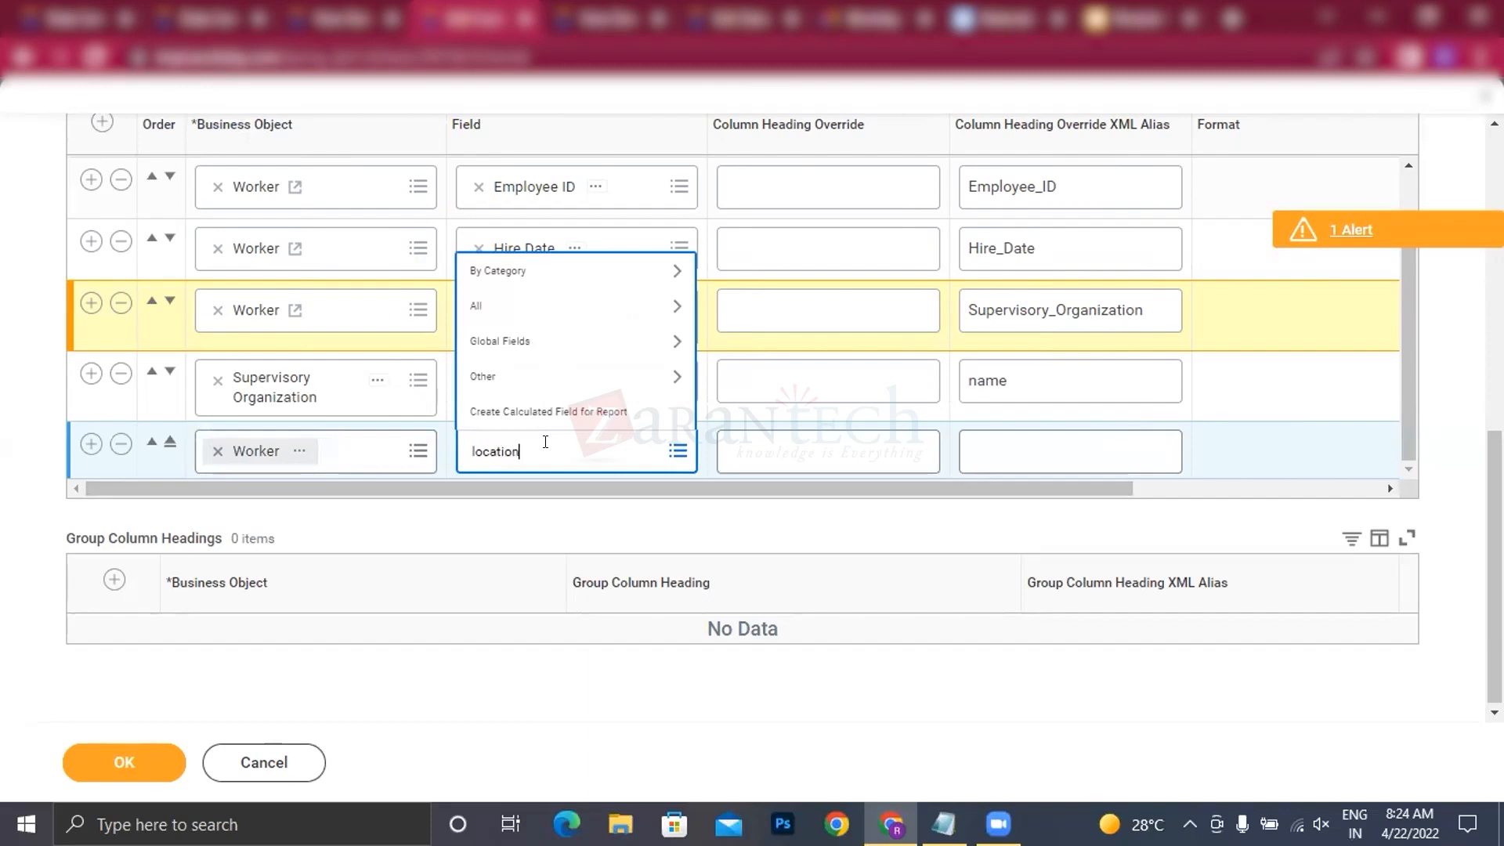
key(Return)
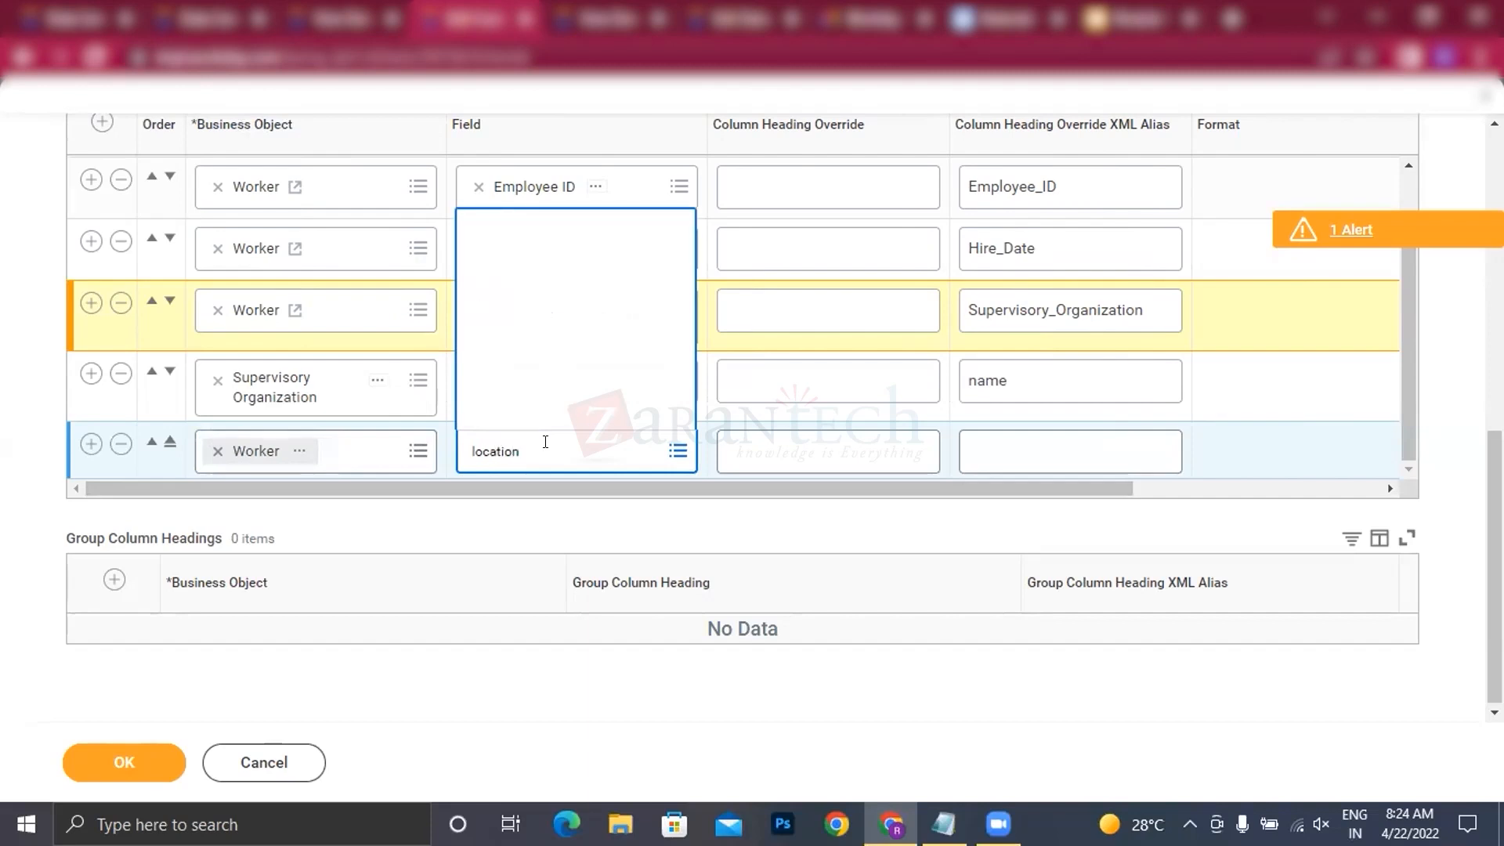
click(527, 188)
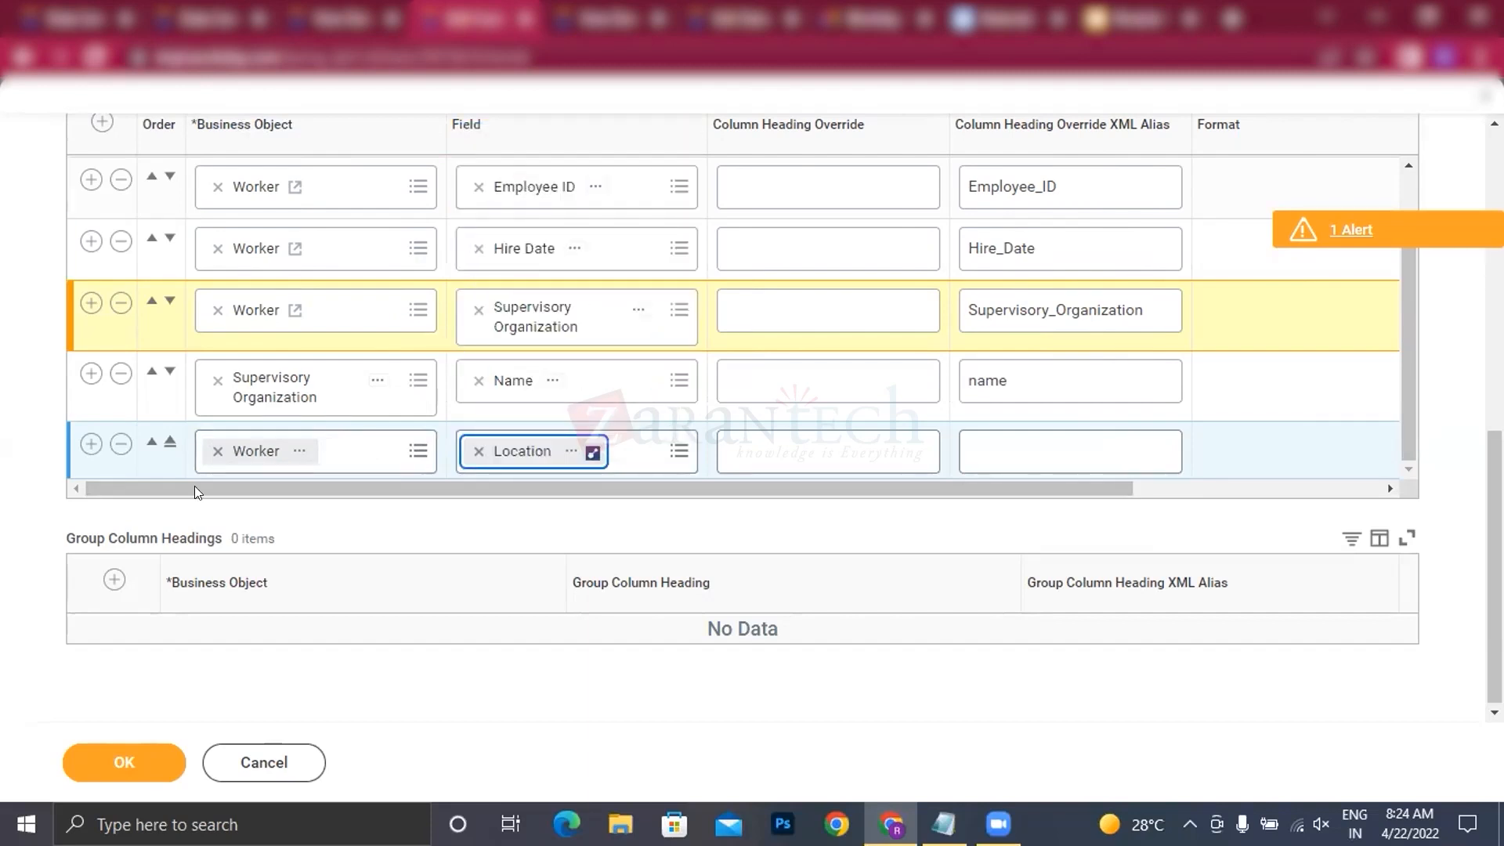
Step: Add a seventh report column with the Total Base Pay Annualized - Amount field of the Worker business object
click(86, 444)
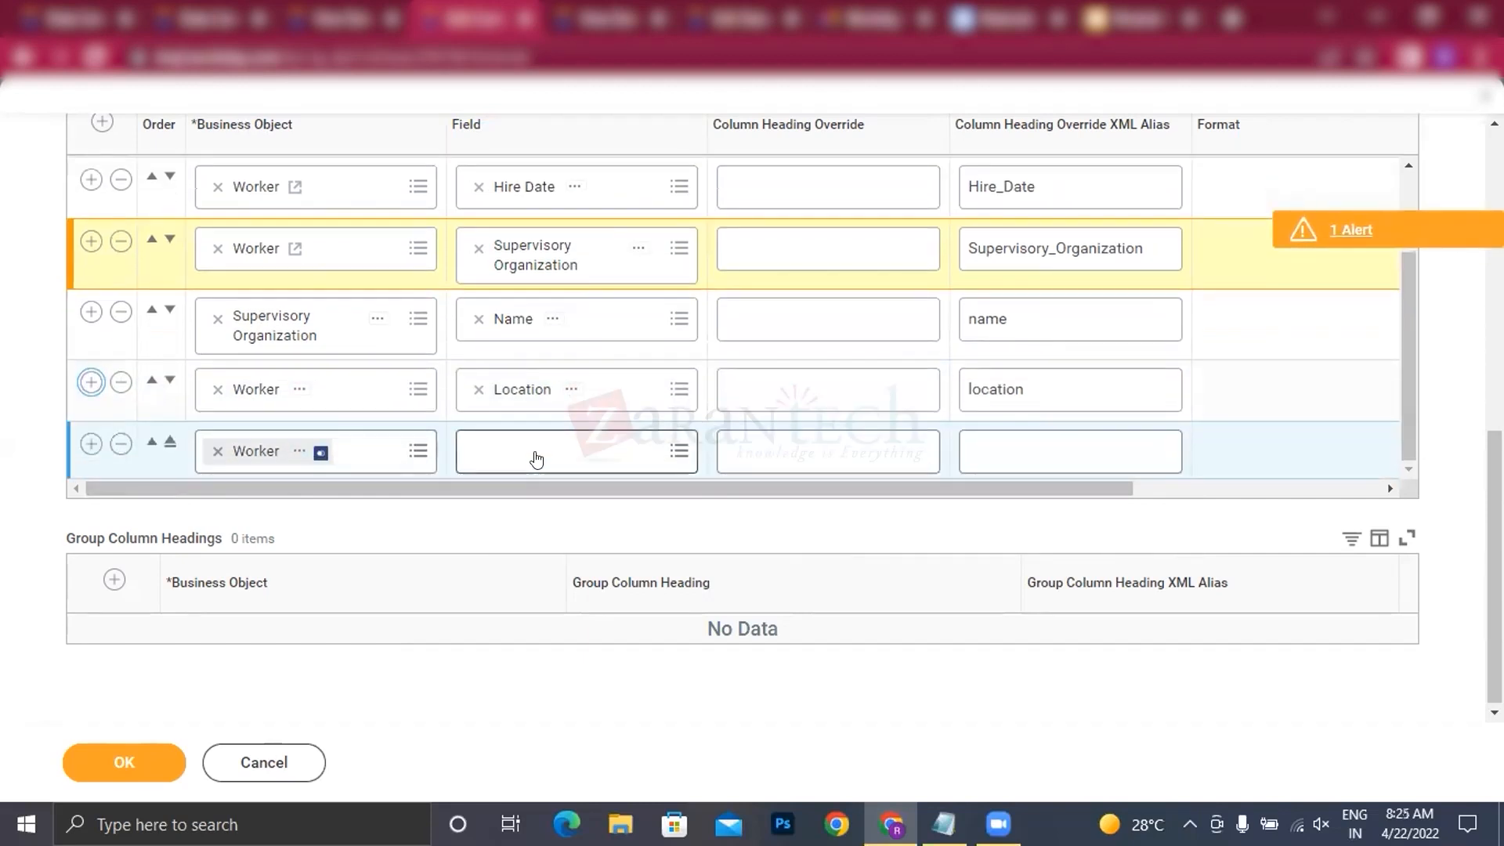
click(547, 451)
text(total base pay)
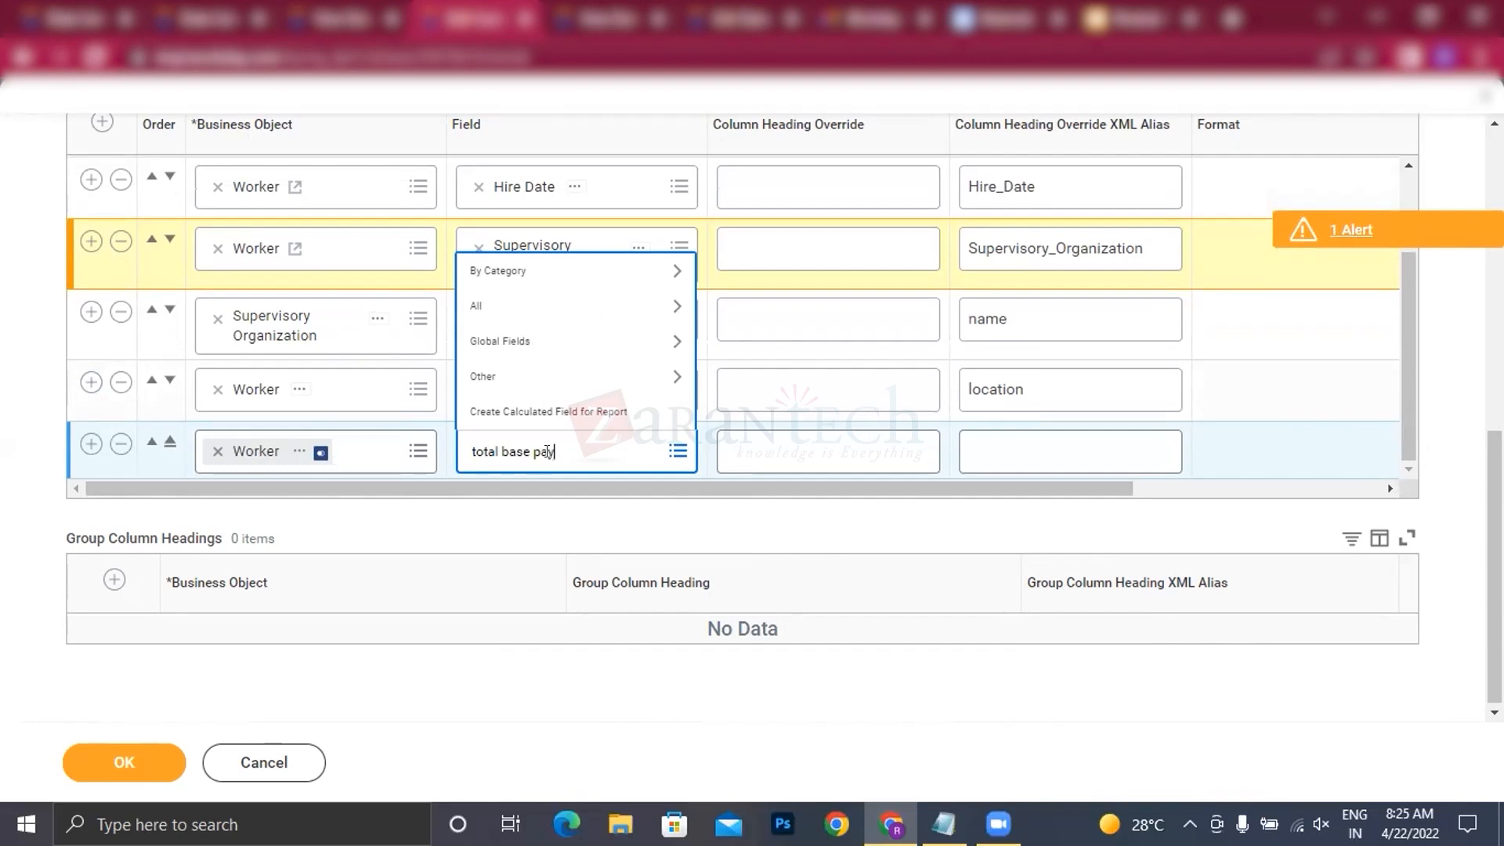
key(Return)
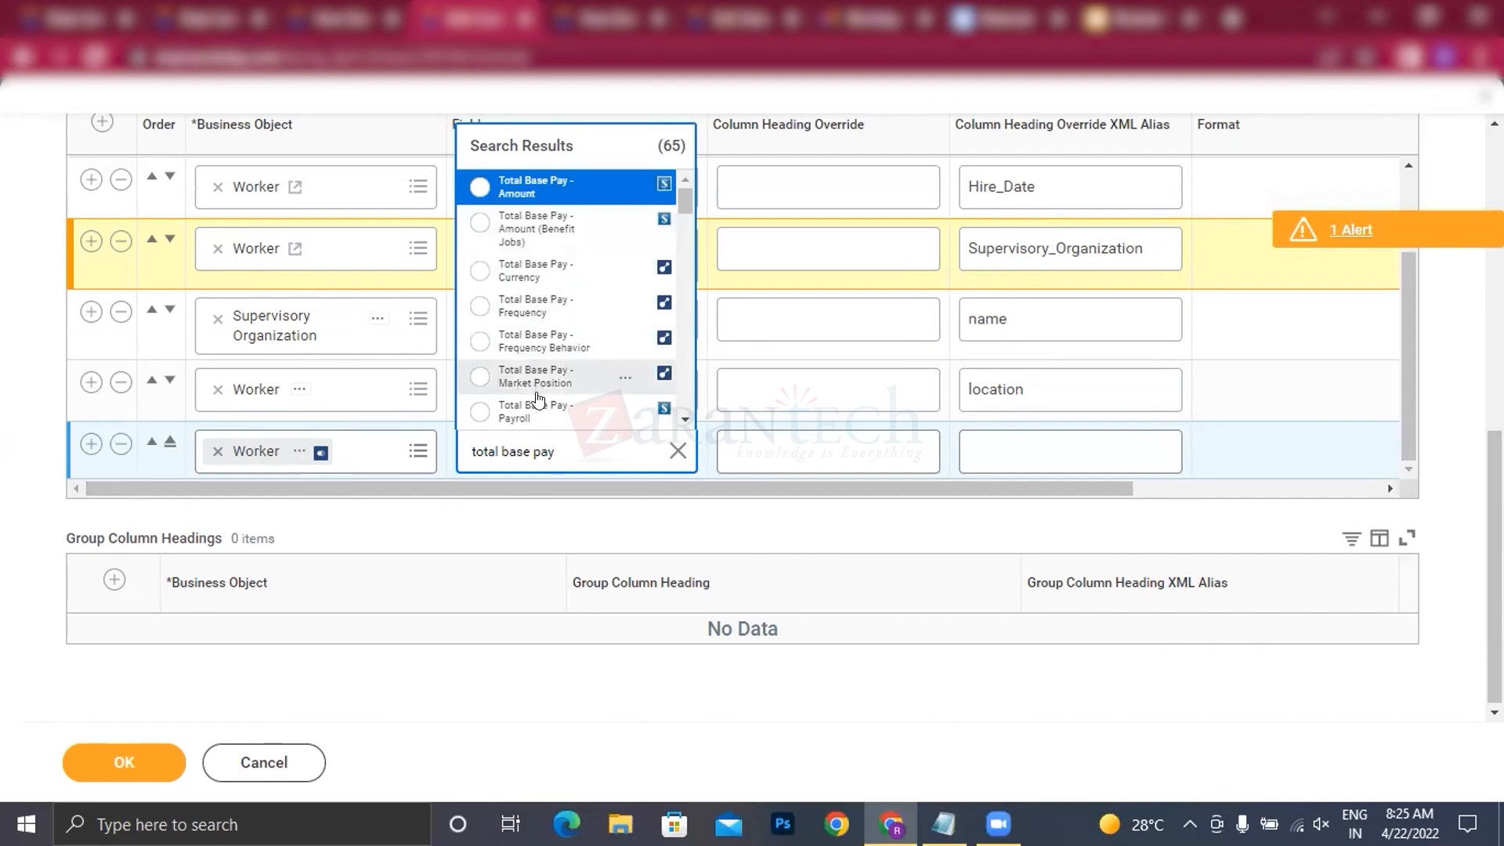
scroll(539, 398, down, 2)
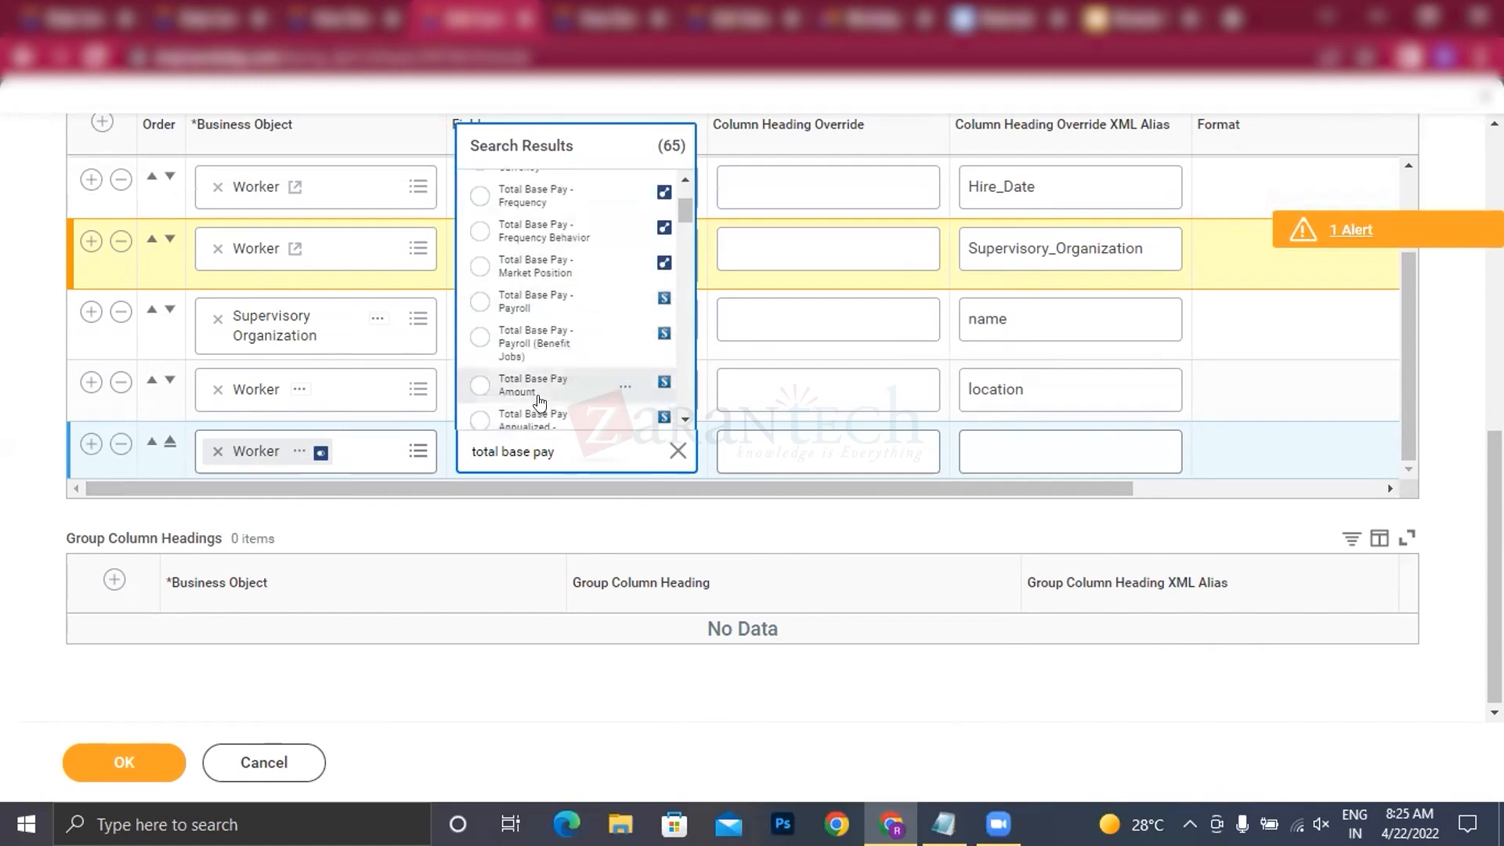
scroll(552, 368, down, 3)
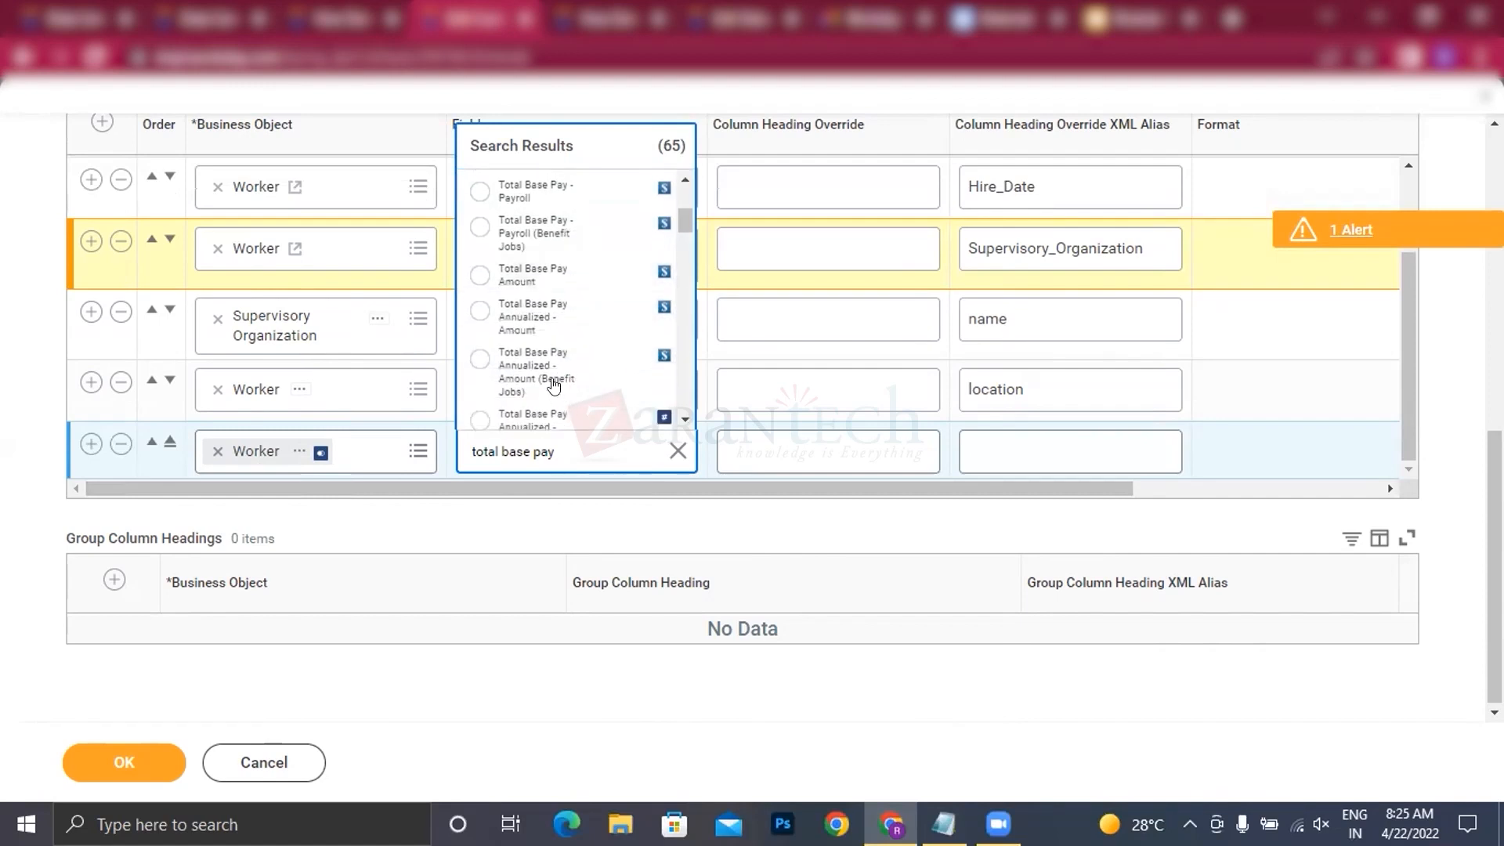
click(543, 329)
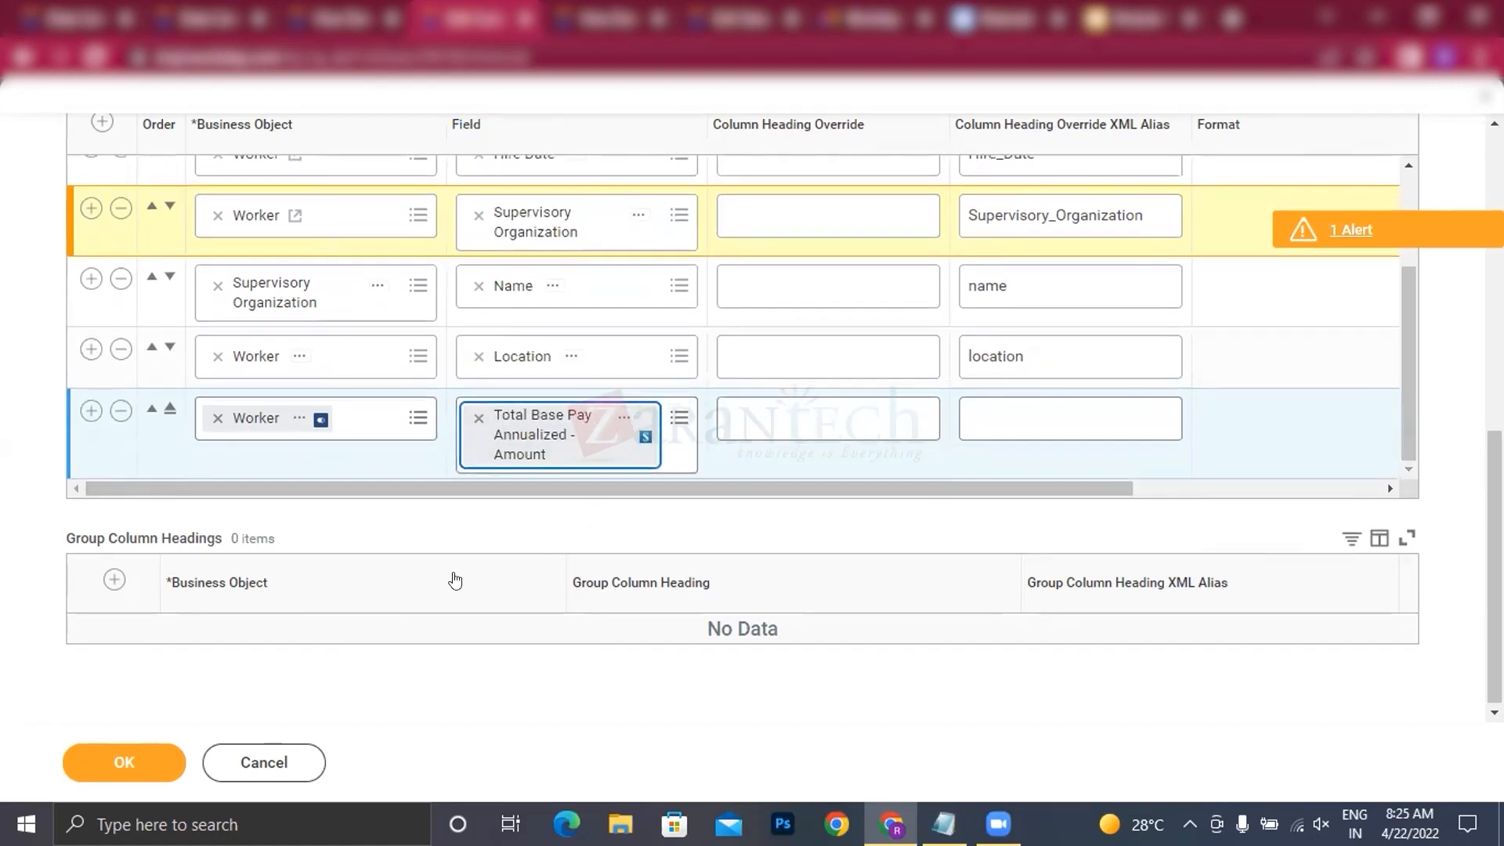
Step: Add a group column heading row with the Supervisory Organization business object
click(114, 581)
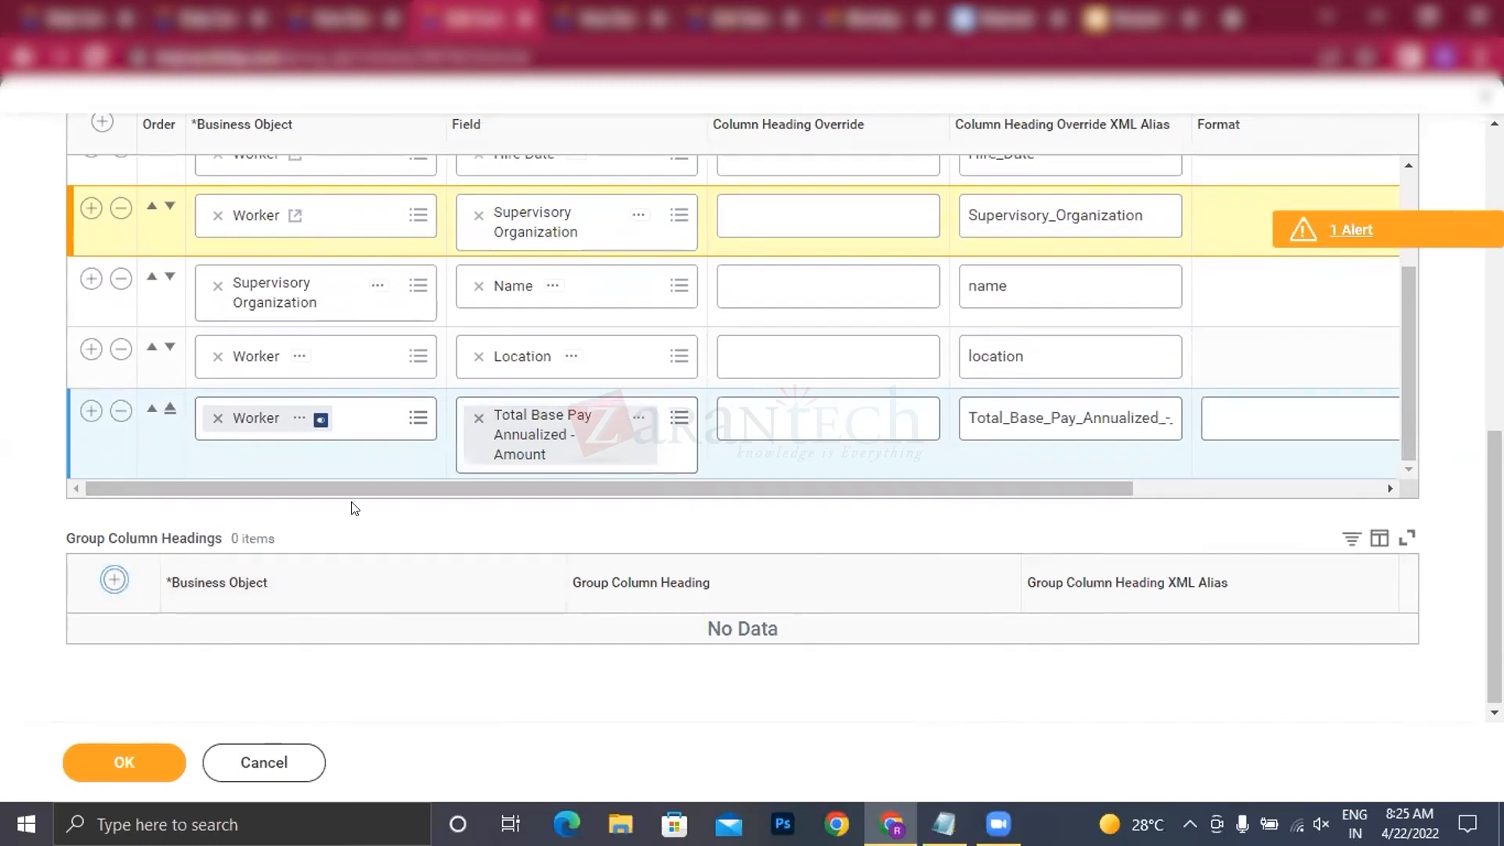
click(271, 648)
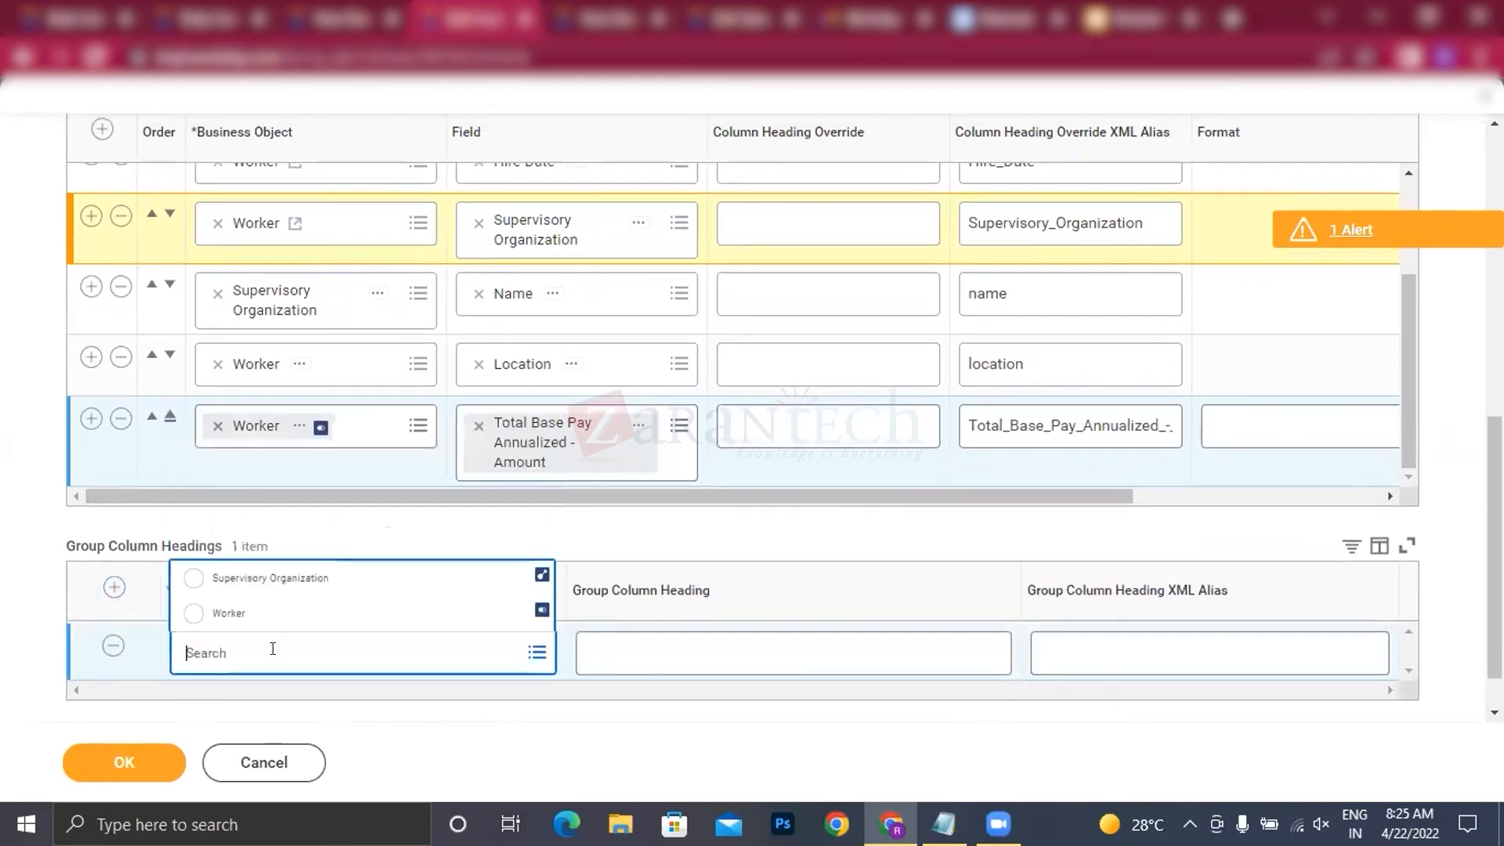
text(su)
click(259, 580)
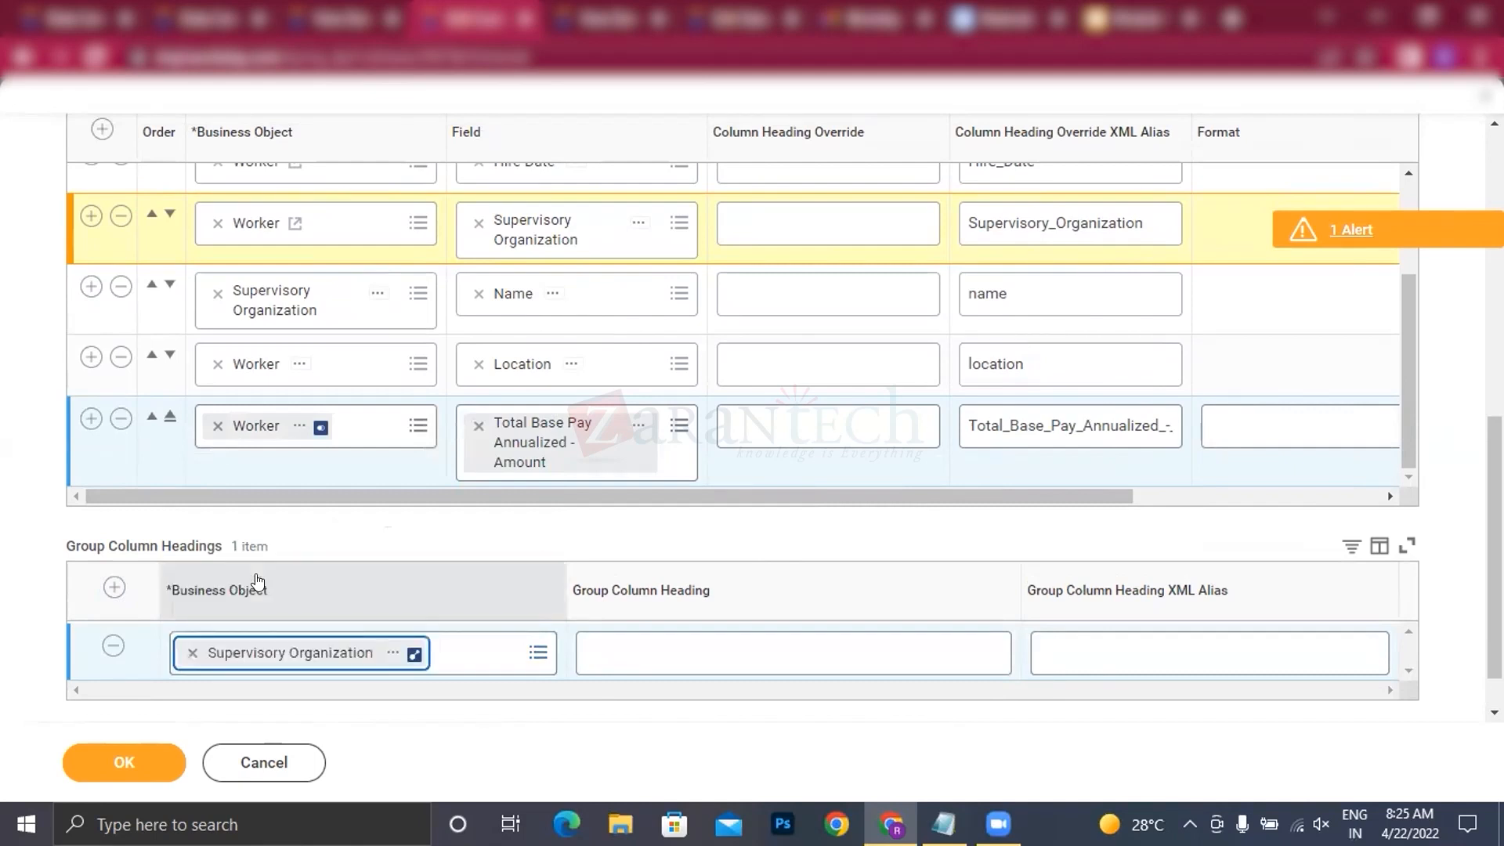
click(813, 534)
Step: Populate the undefined prompt defaults in the report's prompt settings
scroll(154, 539, up, 4)
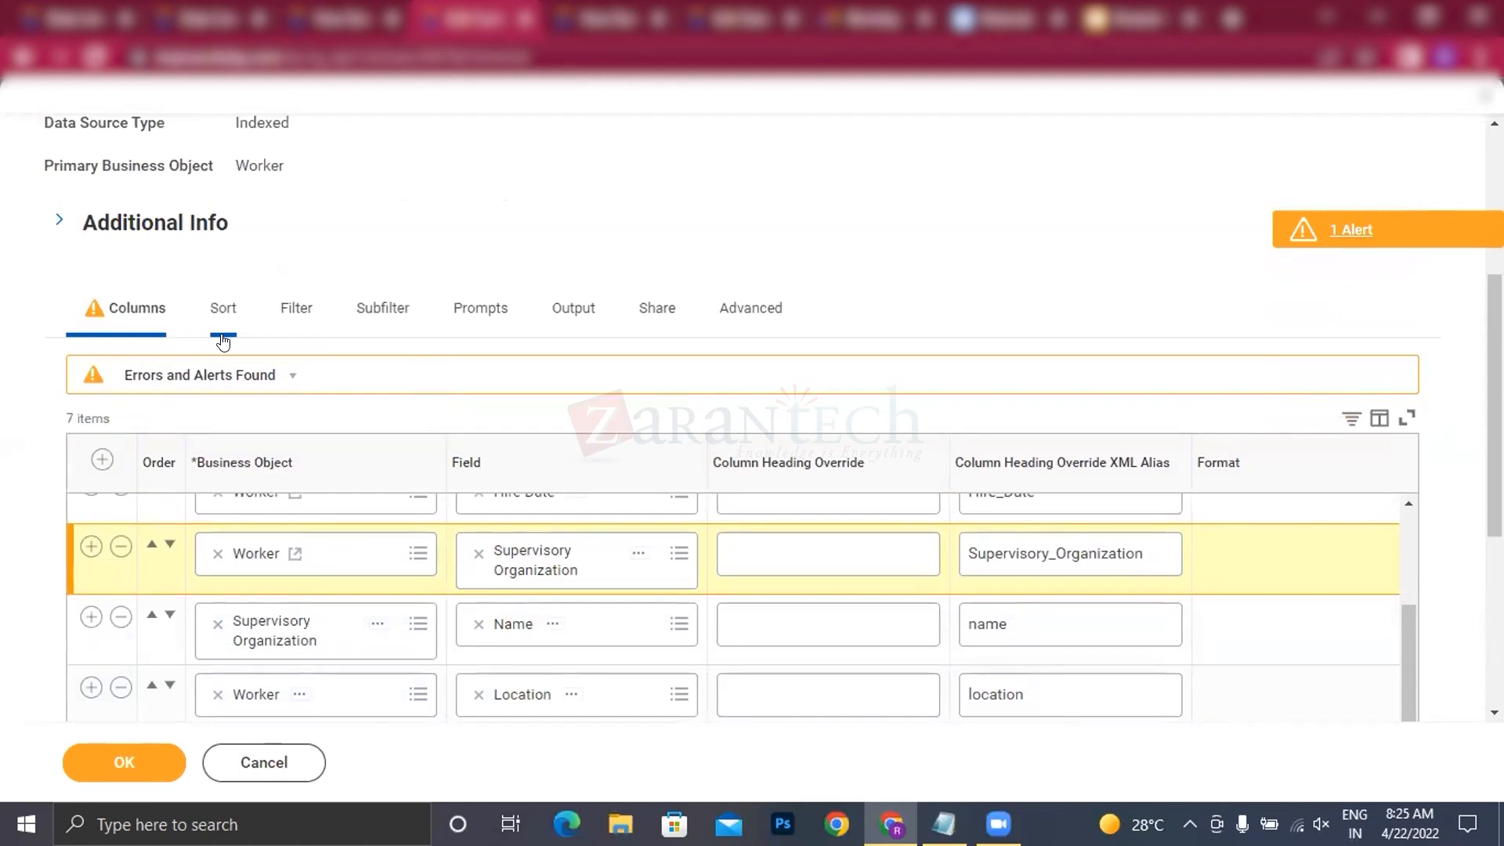
click(361, 325)
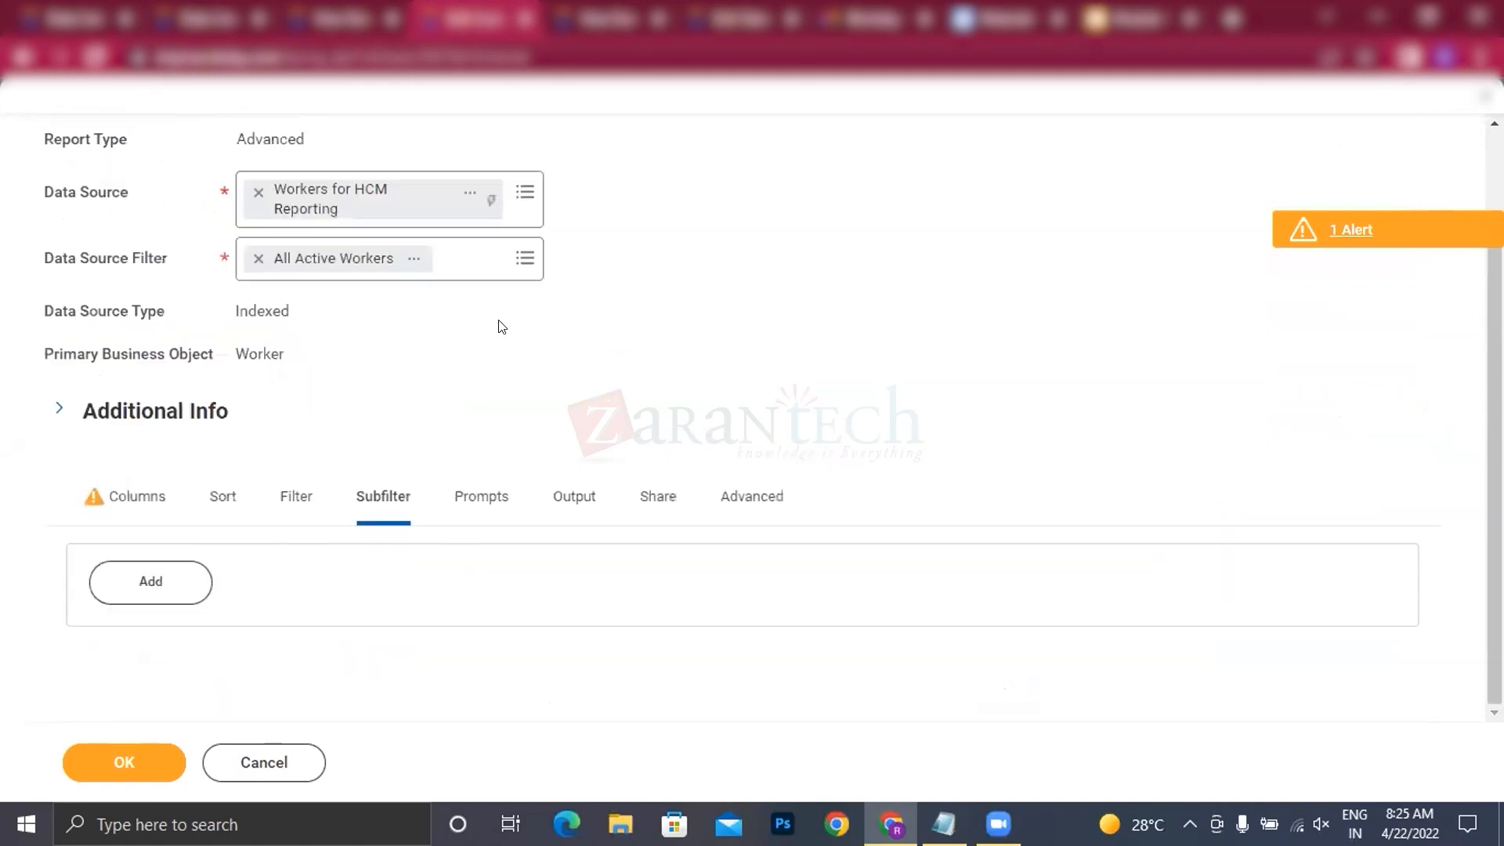
click(472, 505)
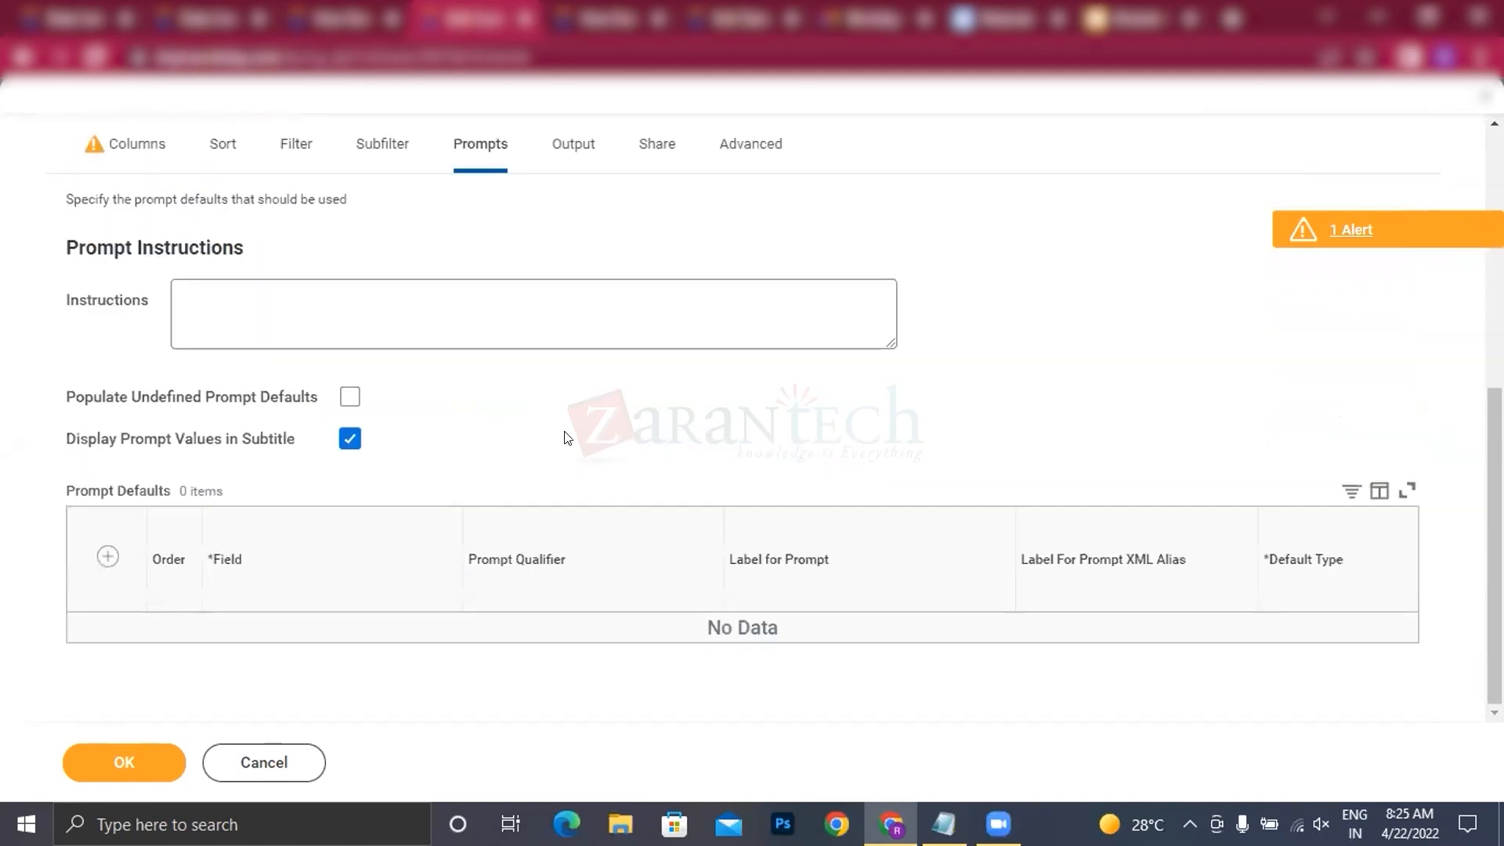
click(350, 396)
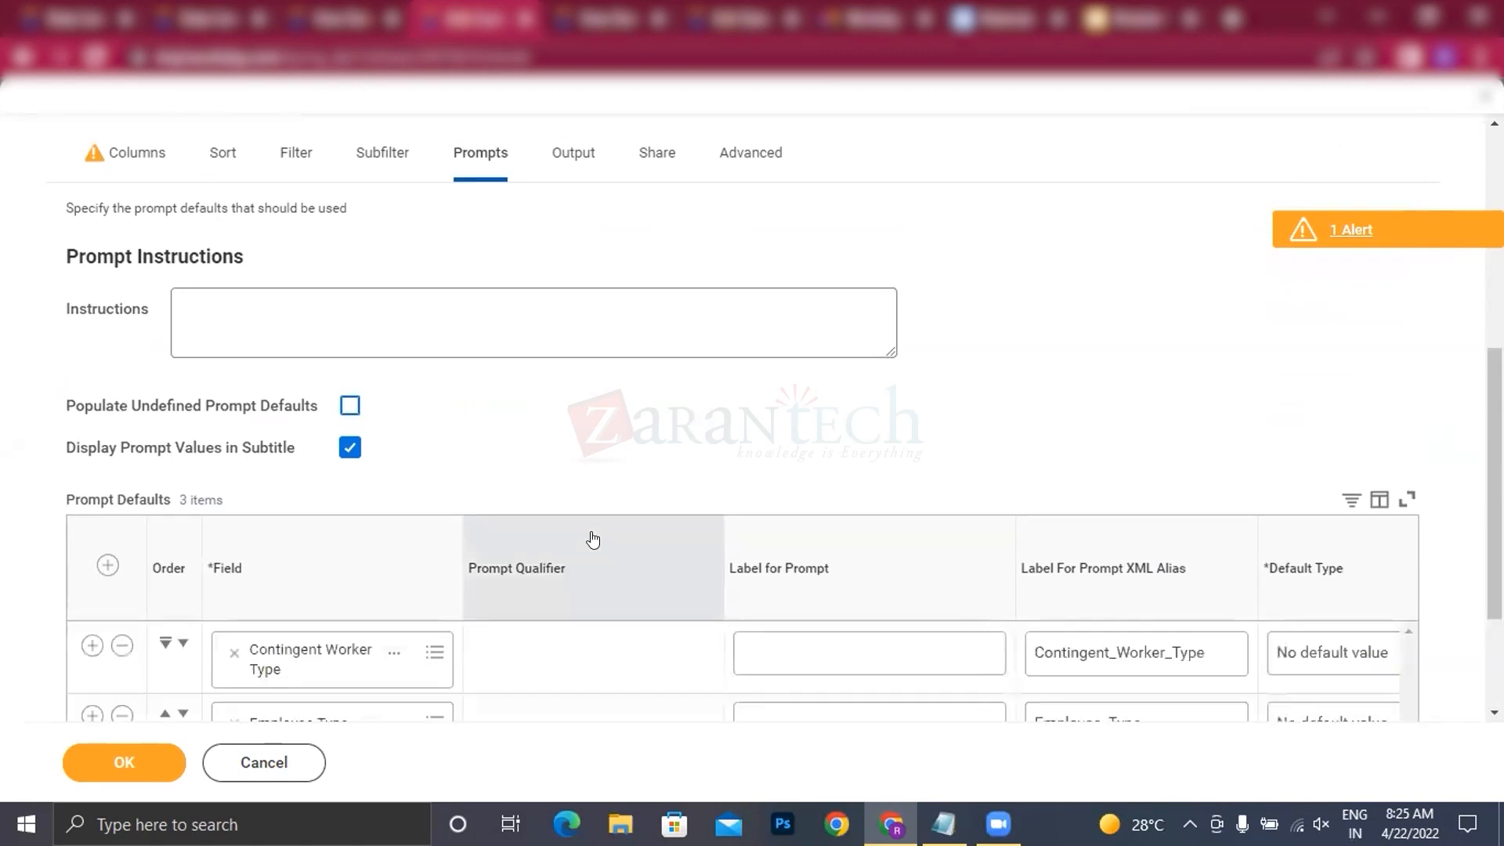
Step: Set the Contingent Worker Type, Employee Type and Worker Types prompts to Do Not Prompt at Runtime
scroll(713, 454, down, 3)
drag(598, 636, 1170, 666)
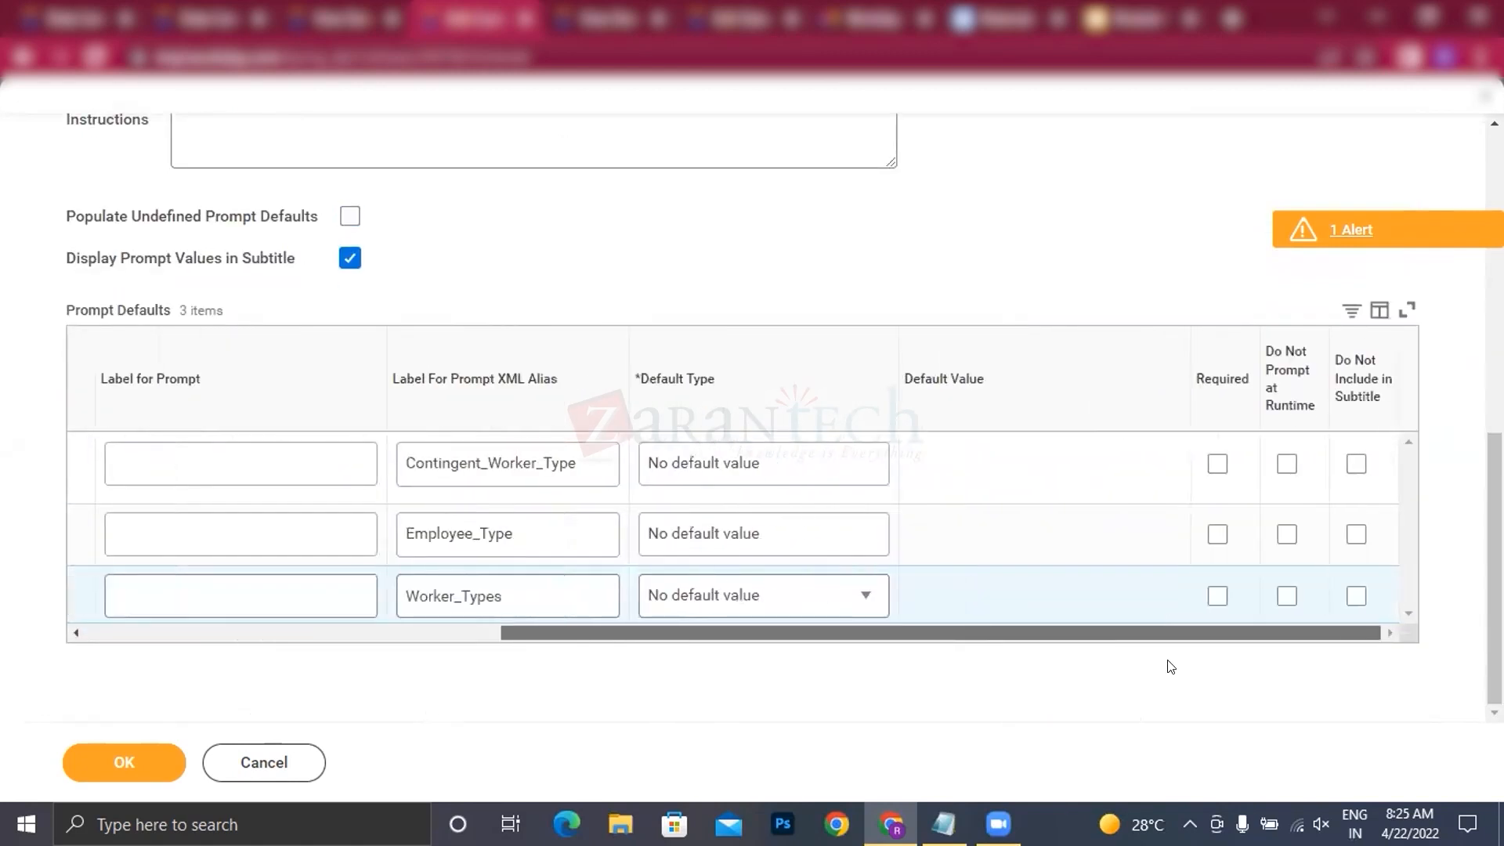
click(1287, 464)
click(1287, 534)
click(1287, 596)
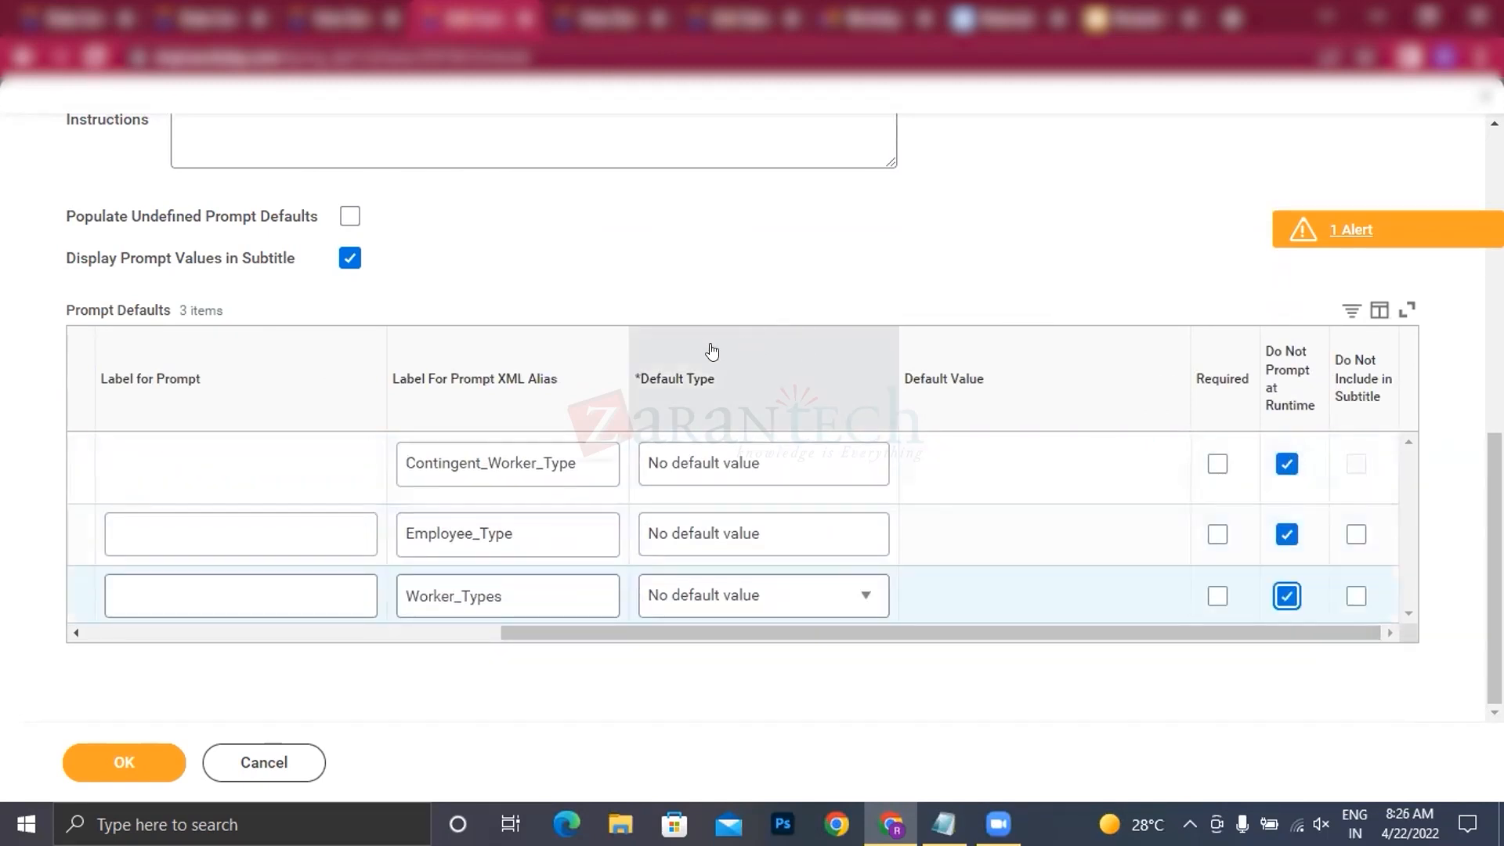
Step: Set the report definition's sharing option to Share with specific authorized groups and users
scroll(709, 349, up, 8)
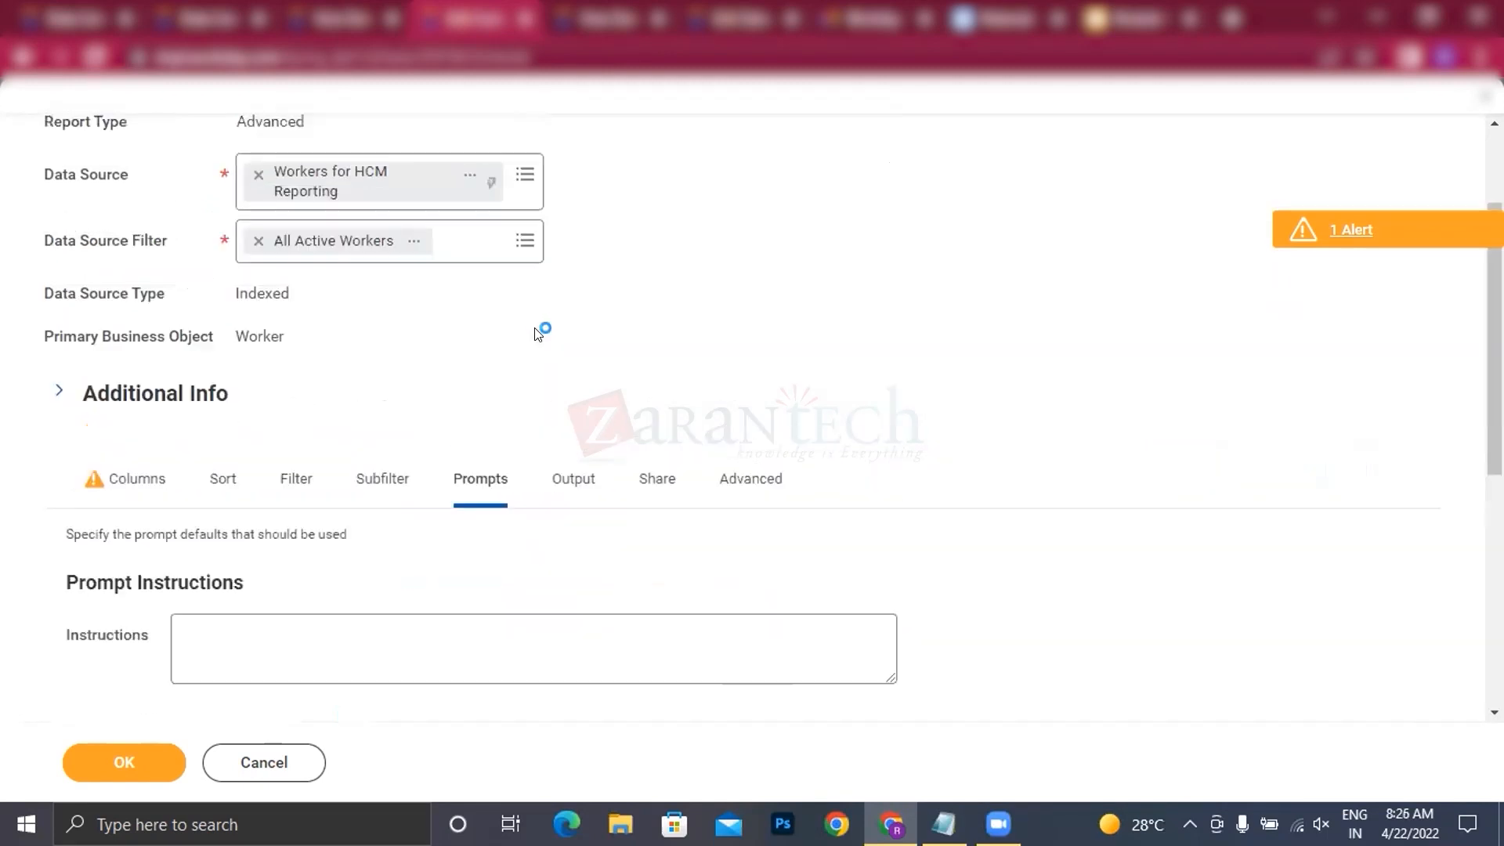
click(571, 518)
scroll(658, 486, down, 3)
click(648, 333)
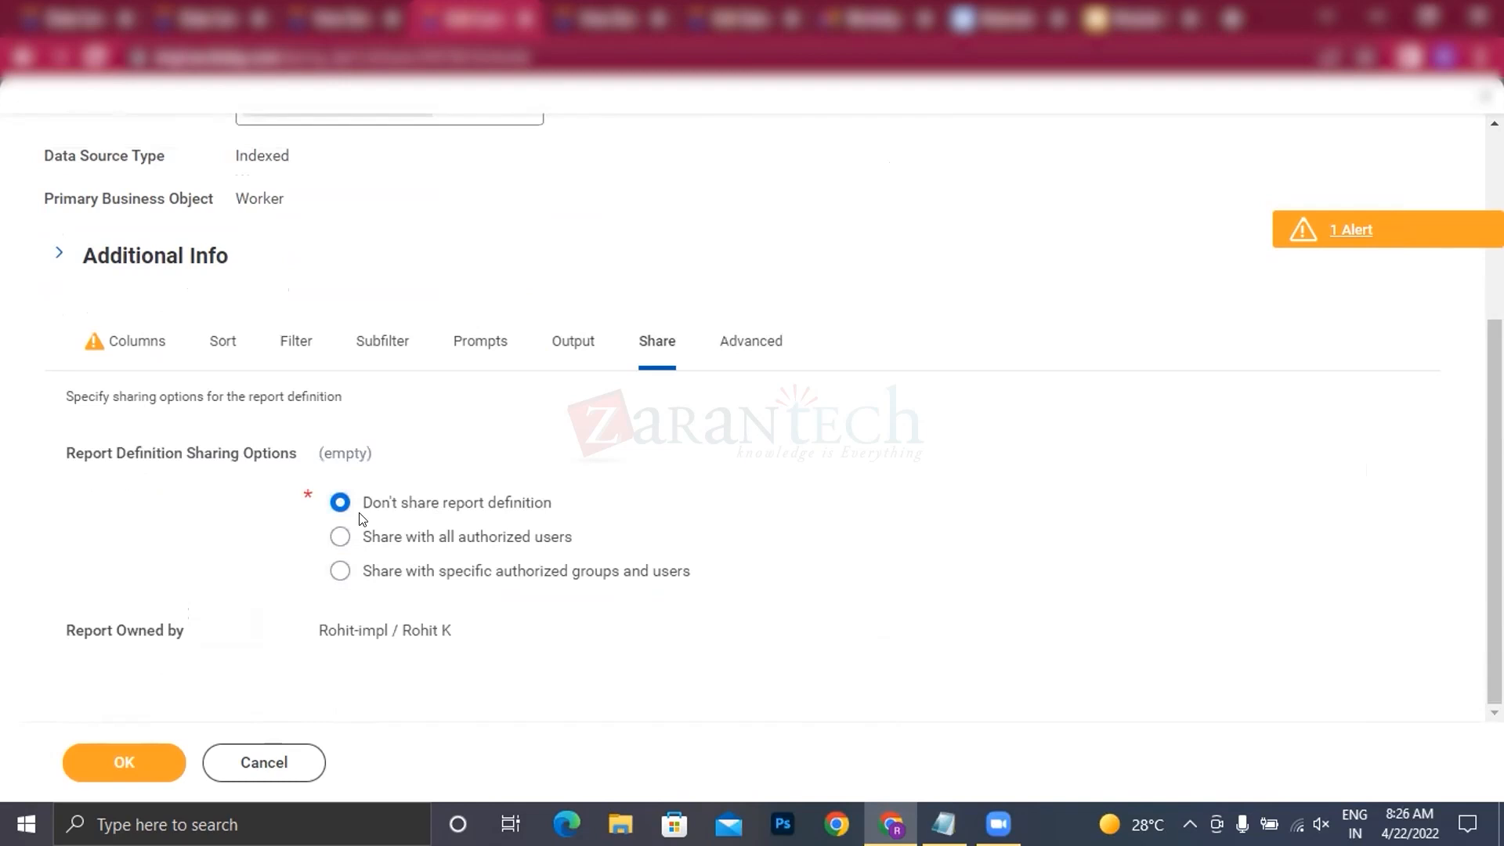
click(353, 572)
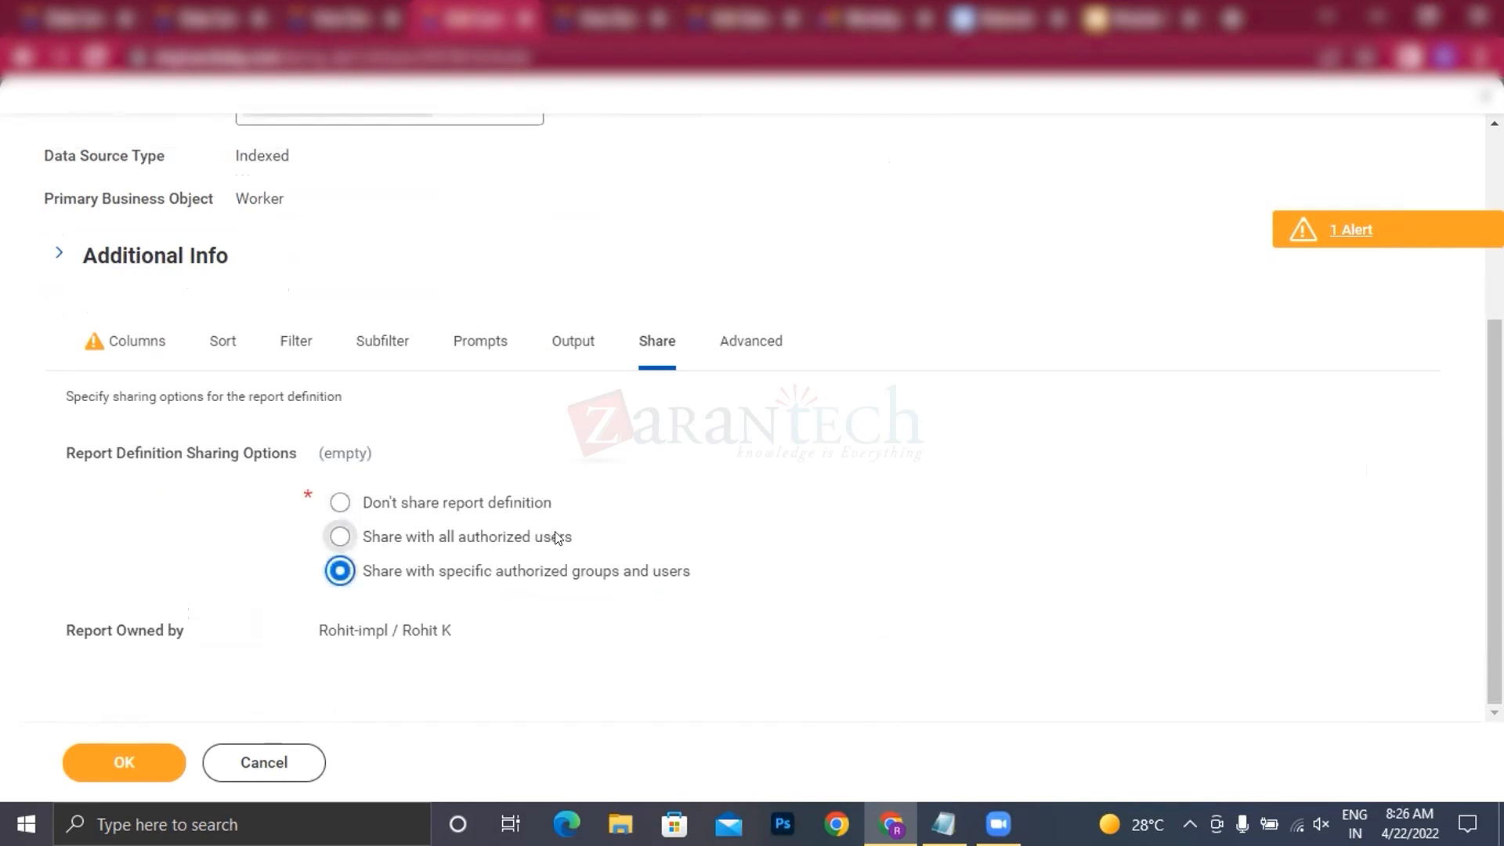
scroll(486, 598, down, 1)
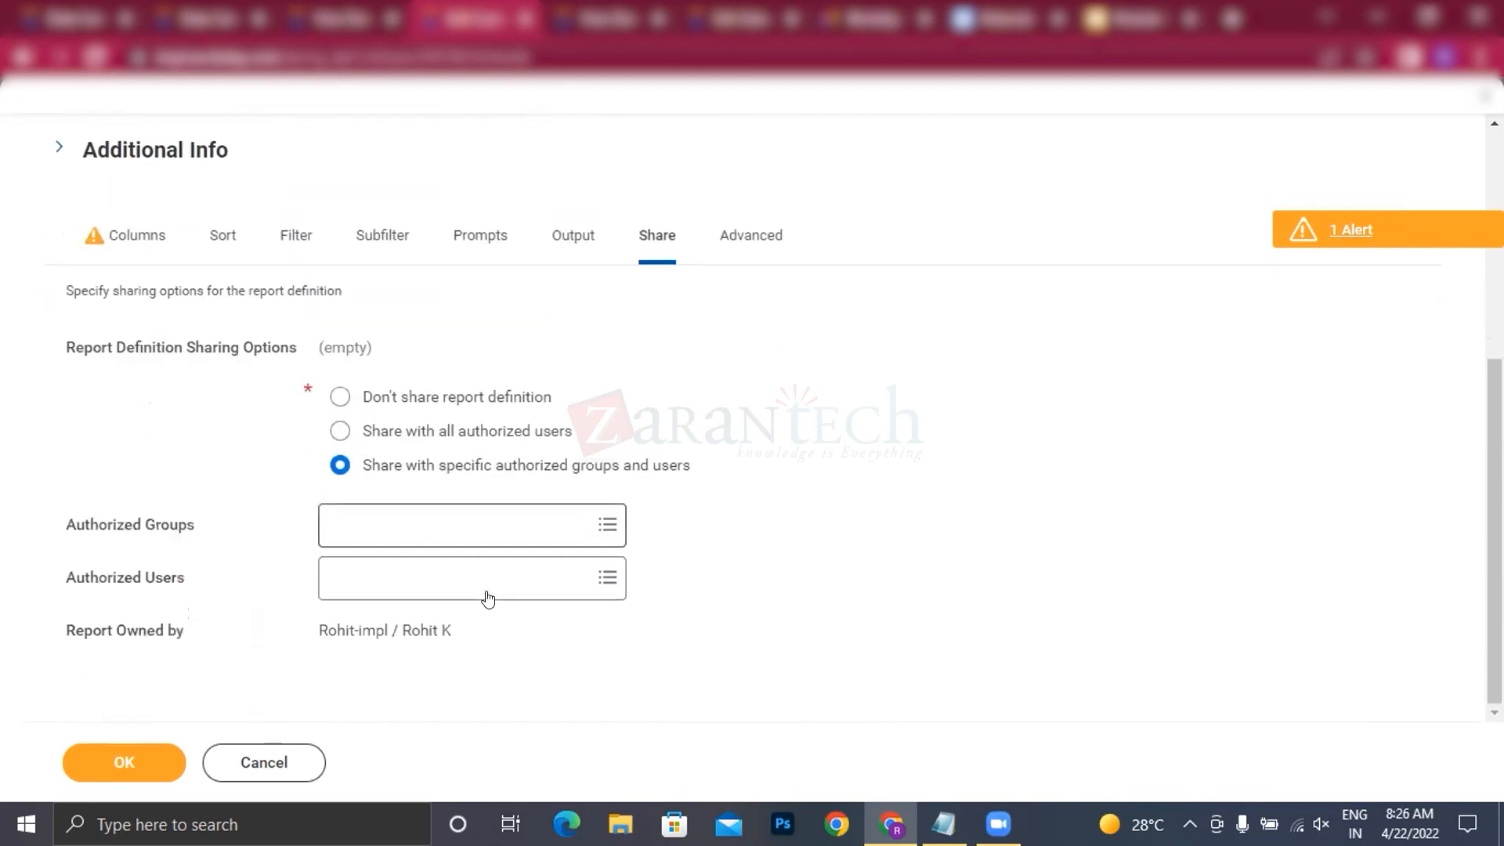
Step: Search the authorized groups for "report", "report writer" and "report admin", and look through the list of all groups
click(396, 527)
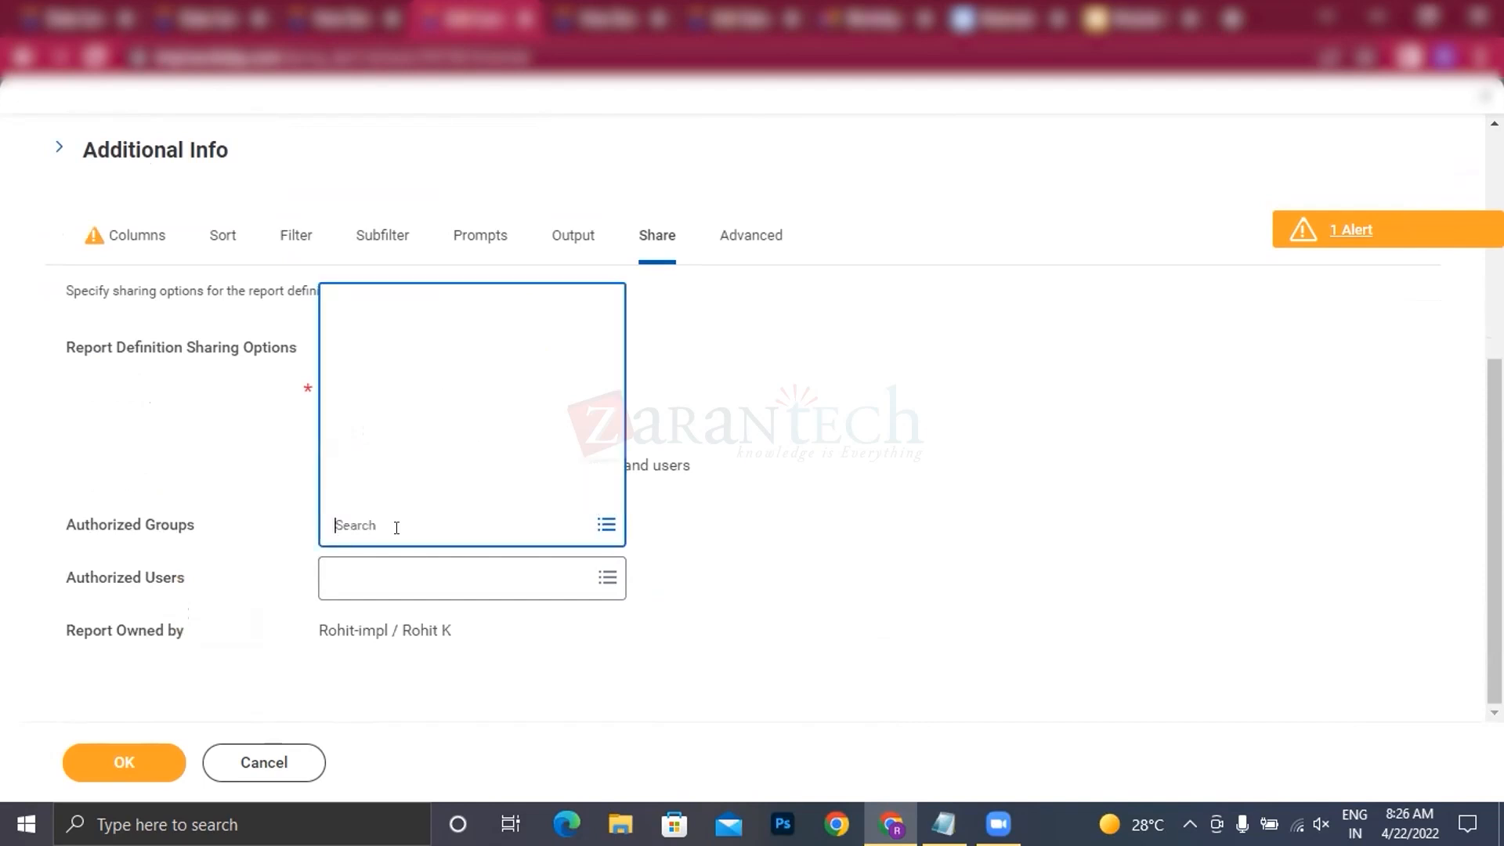
text(repo)
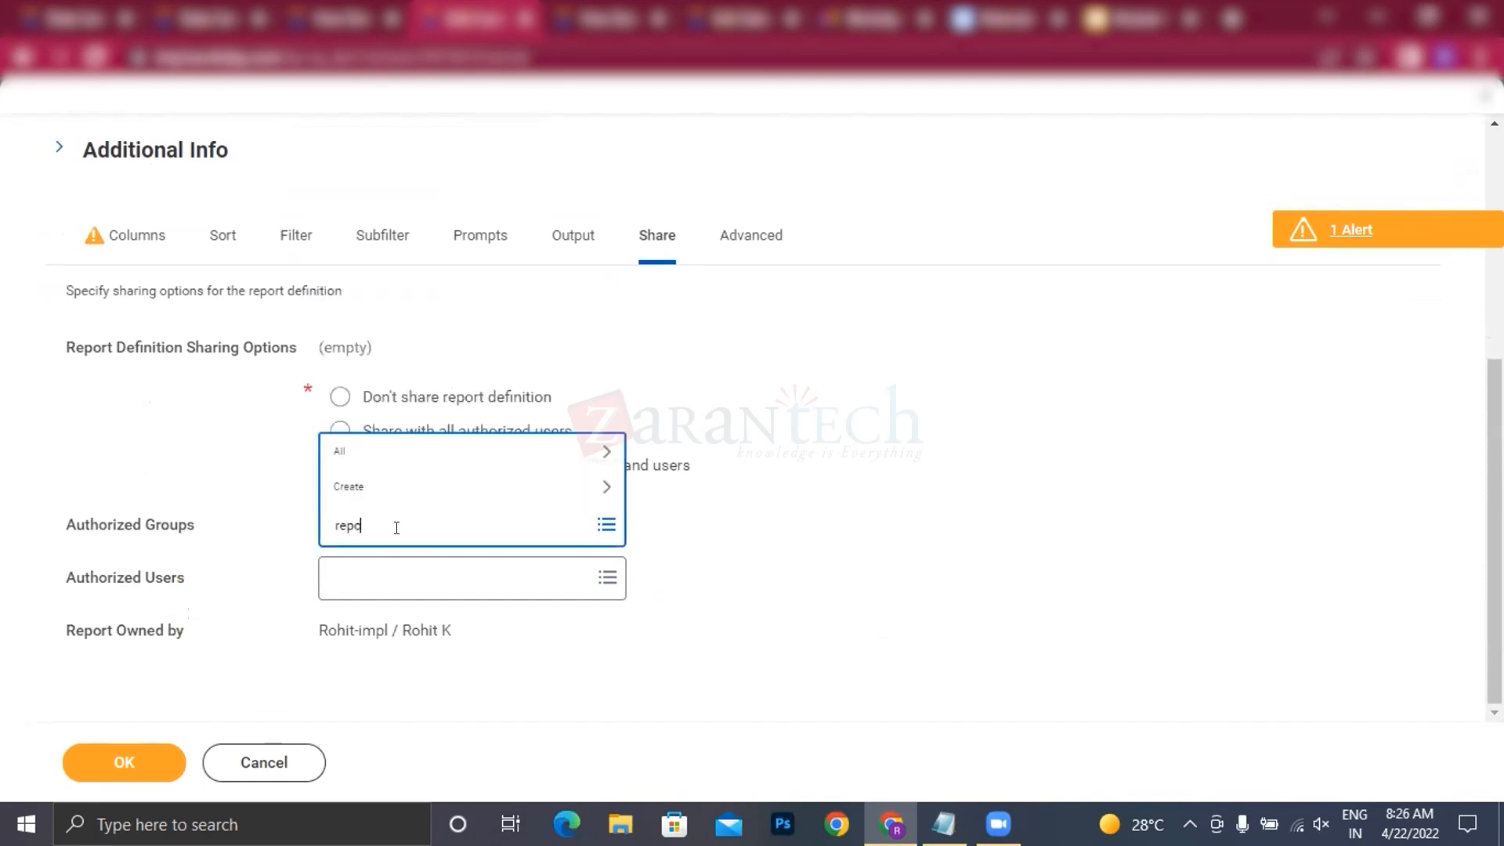
text(rt)
key(Return)
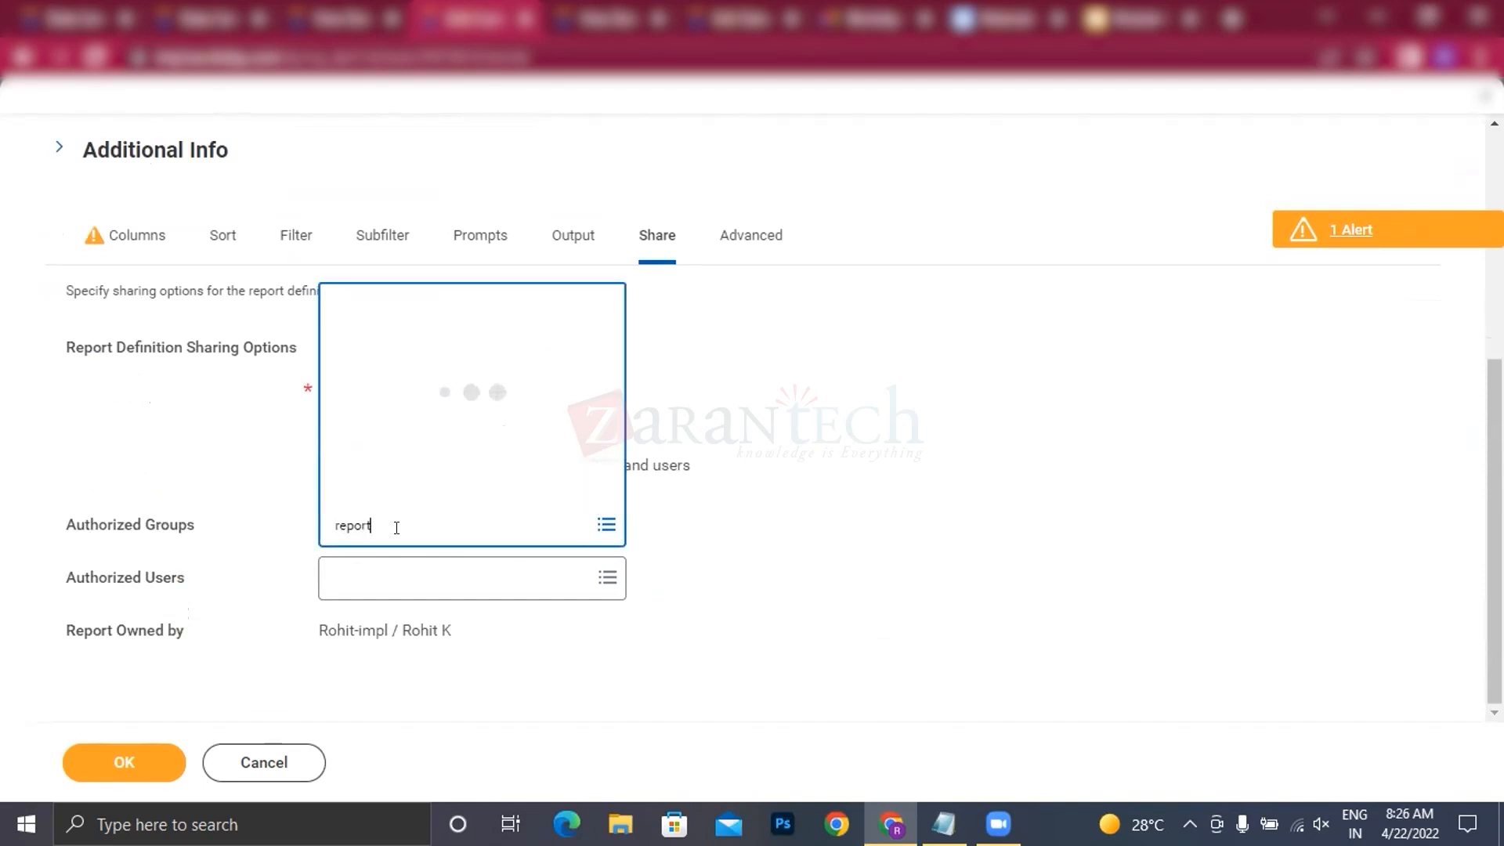
click(342, 565)
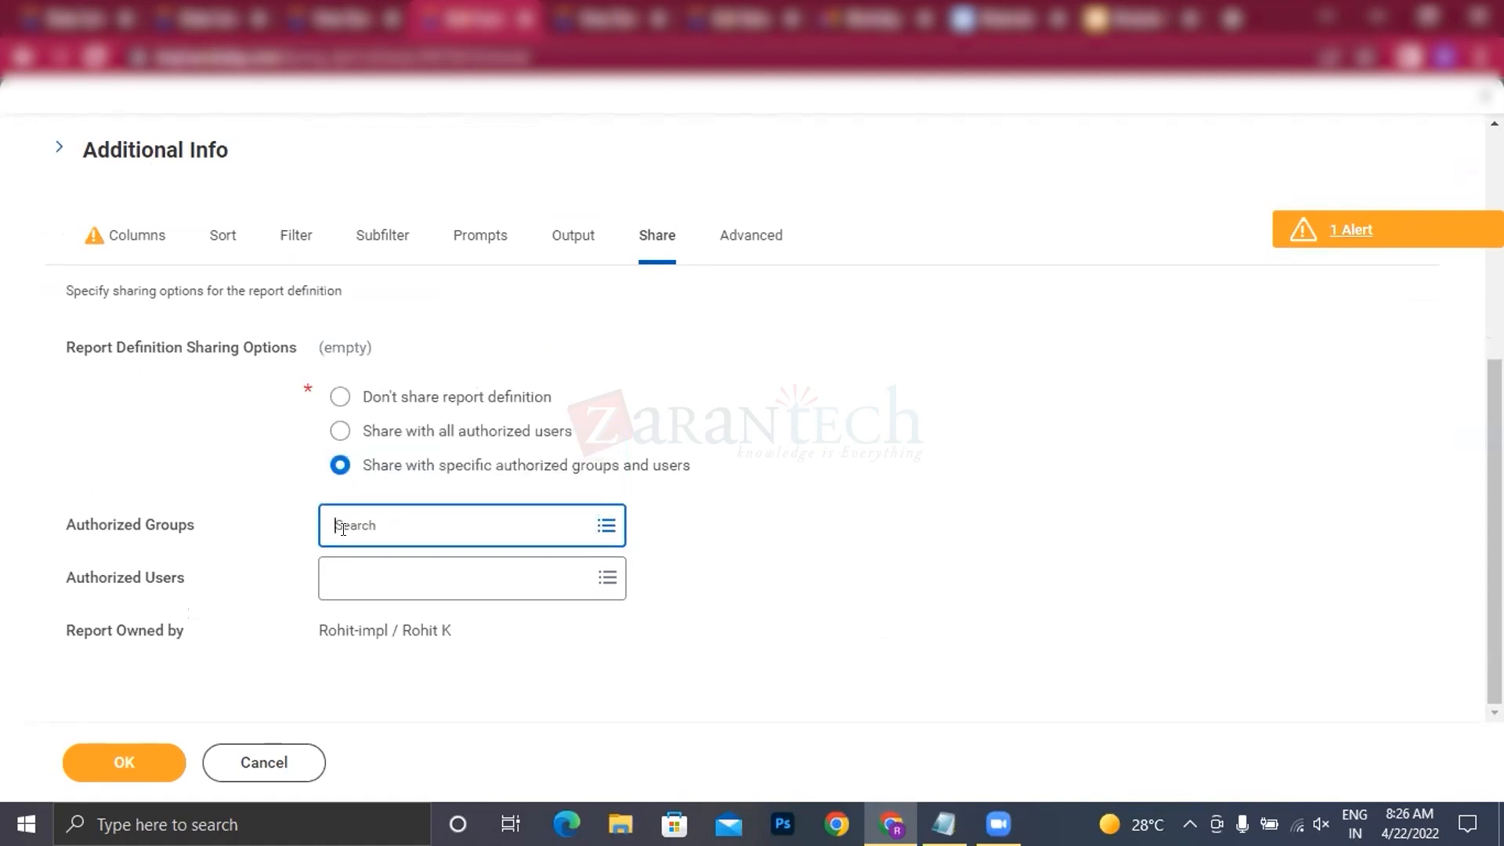
click(345, 526)
text(report writer)
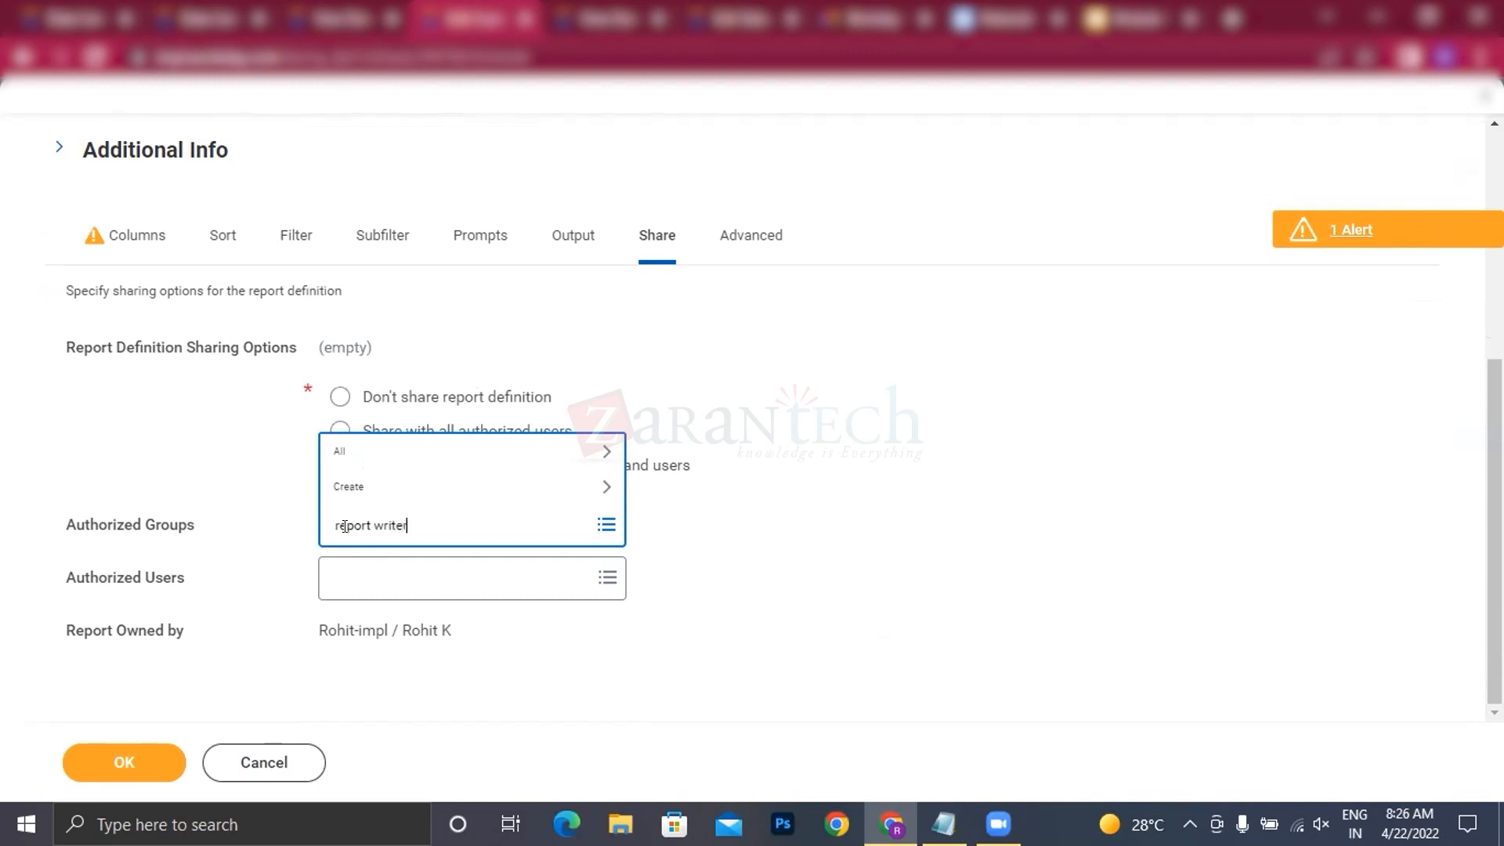
key(Return)
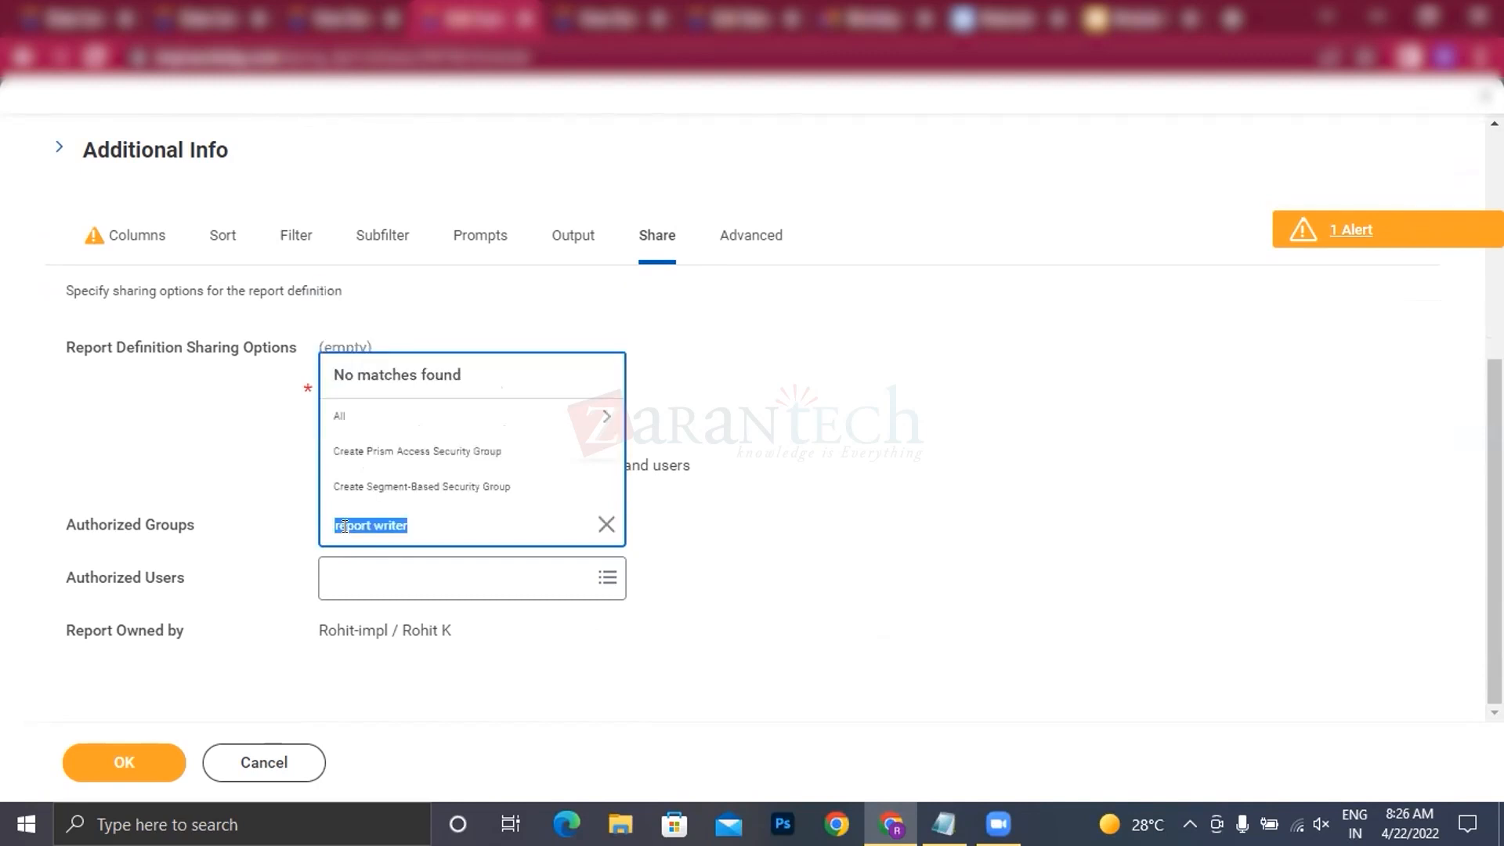
click(416, 525)
key(Return)
click(419, 523)
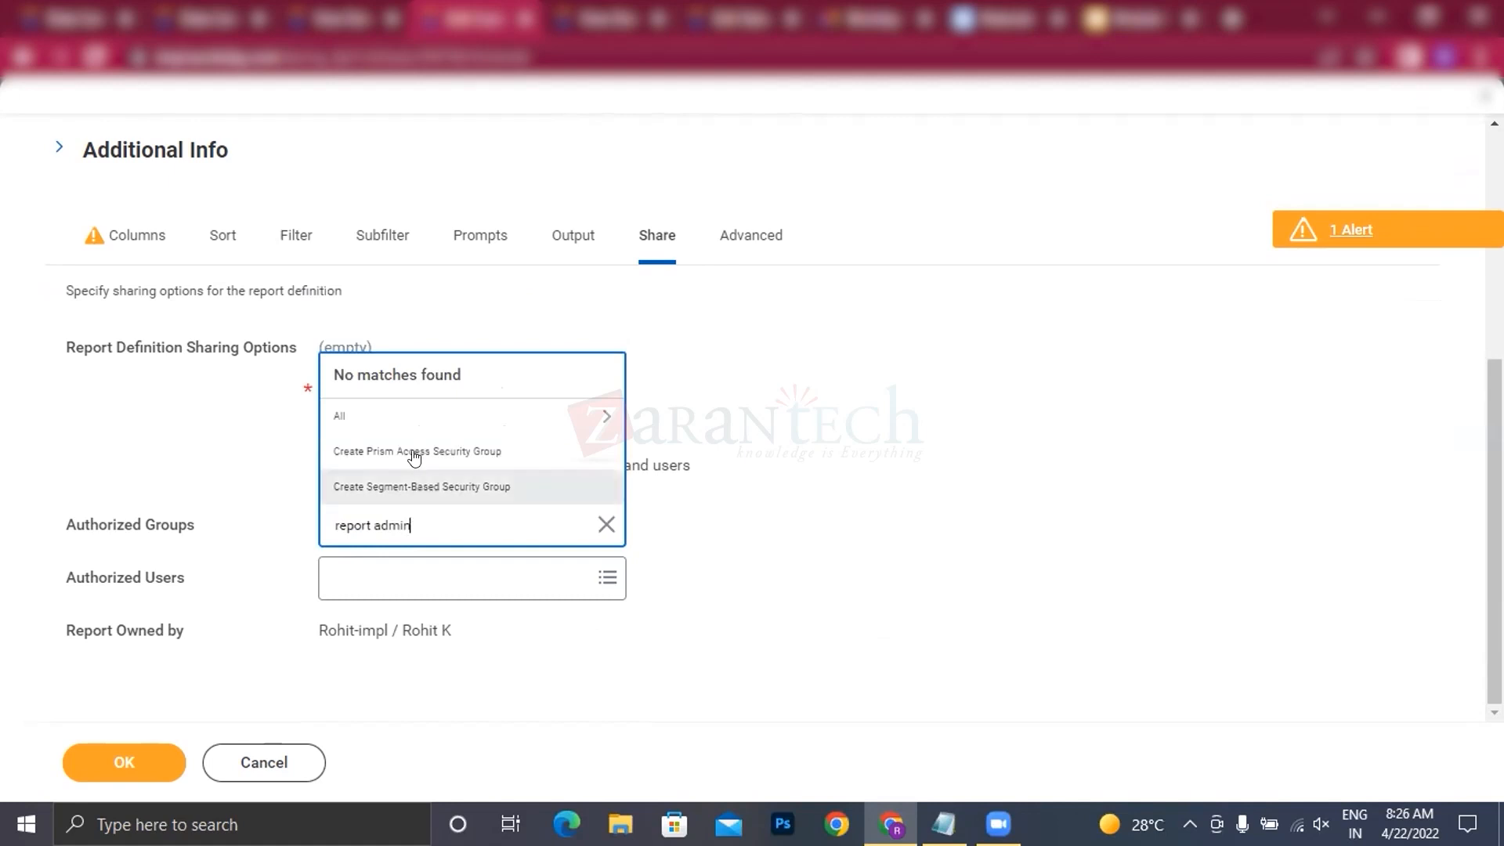
click(409, 418)
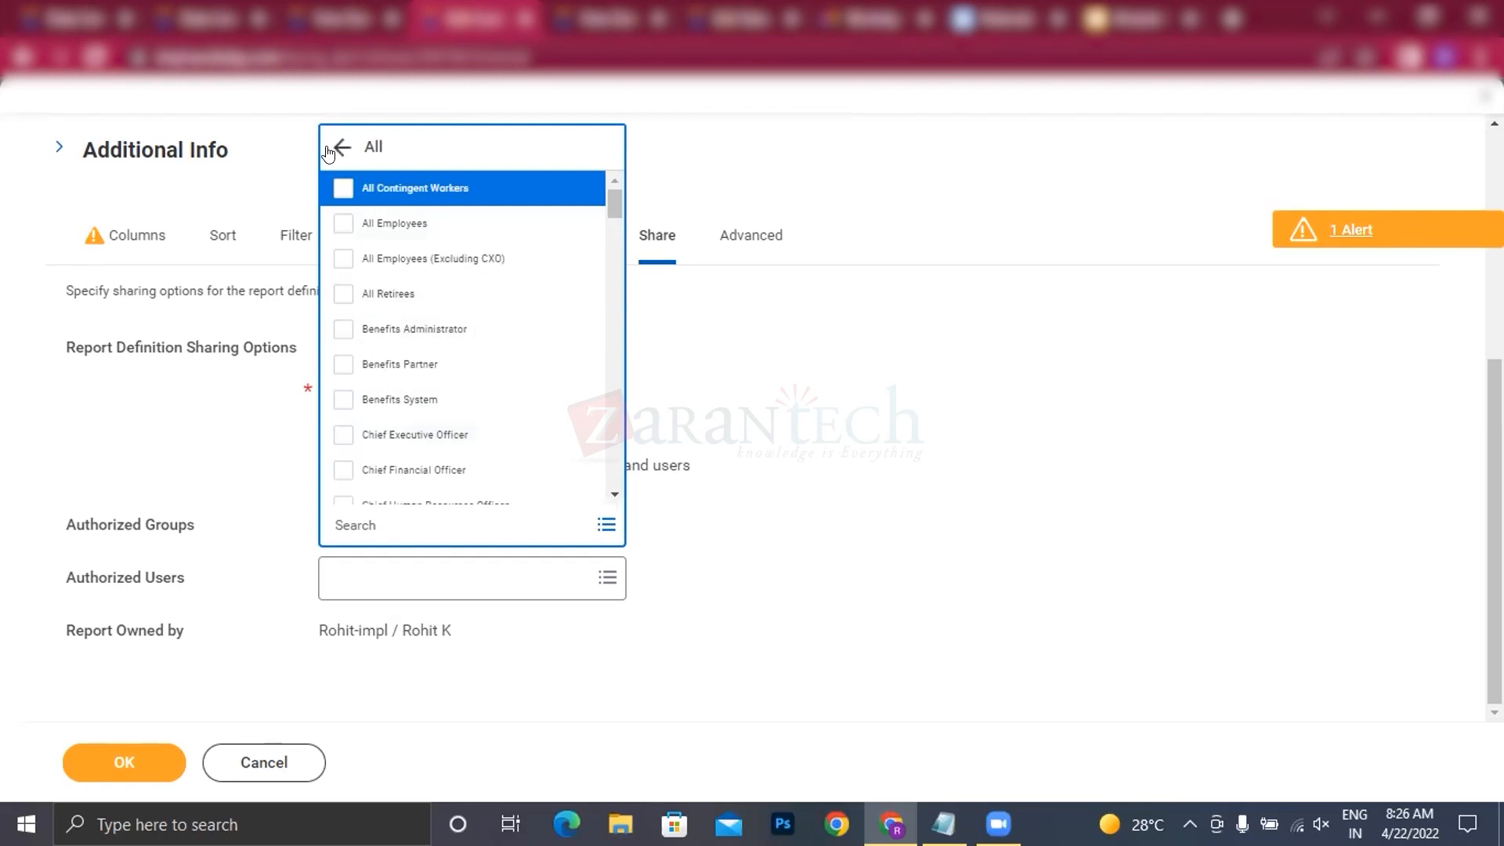
click(340, 146)
Step: Add Implementers and HR Administrator as the report's authorized groups
text(impl)
key(Return)
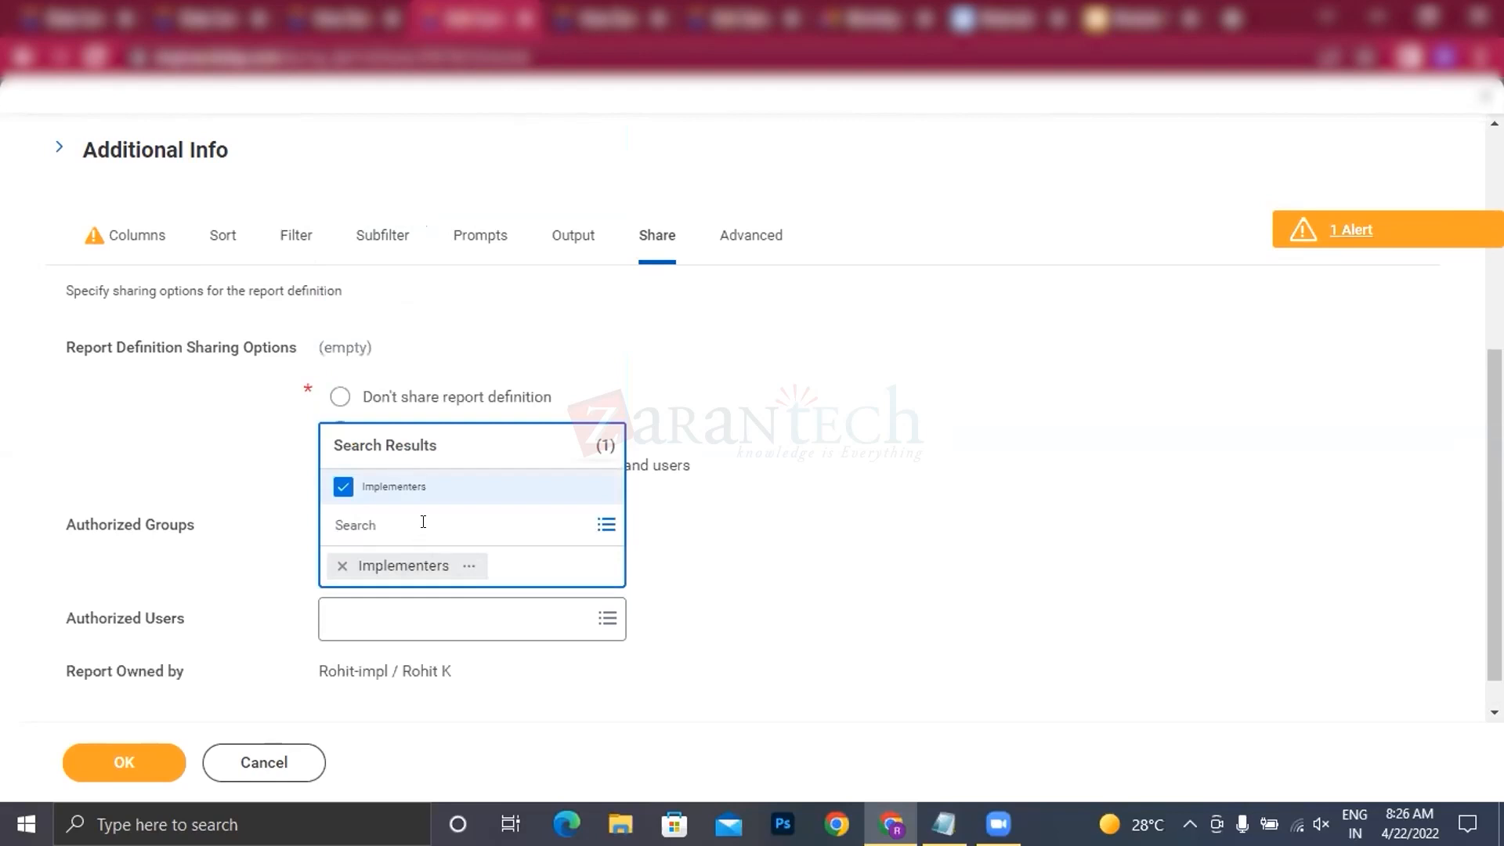
text(HR admin)
key(Return)
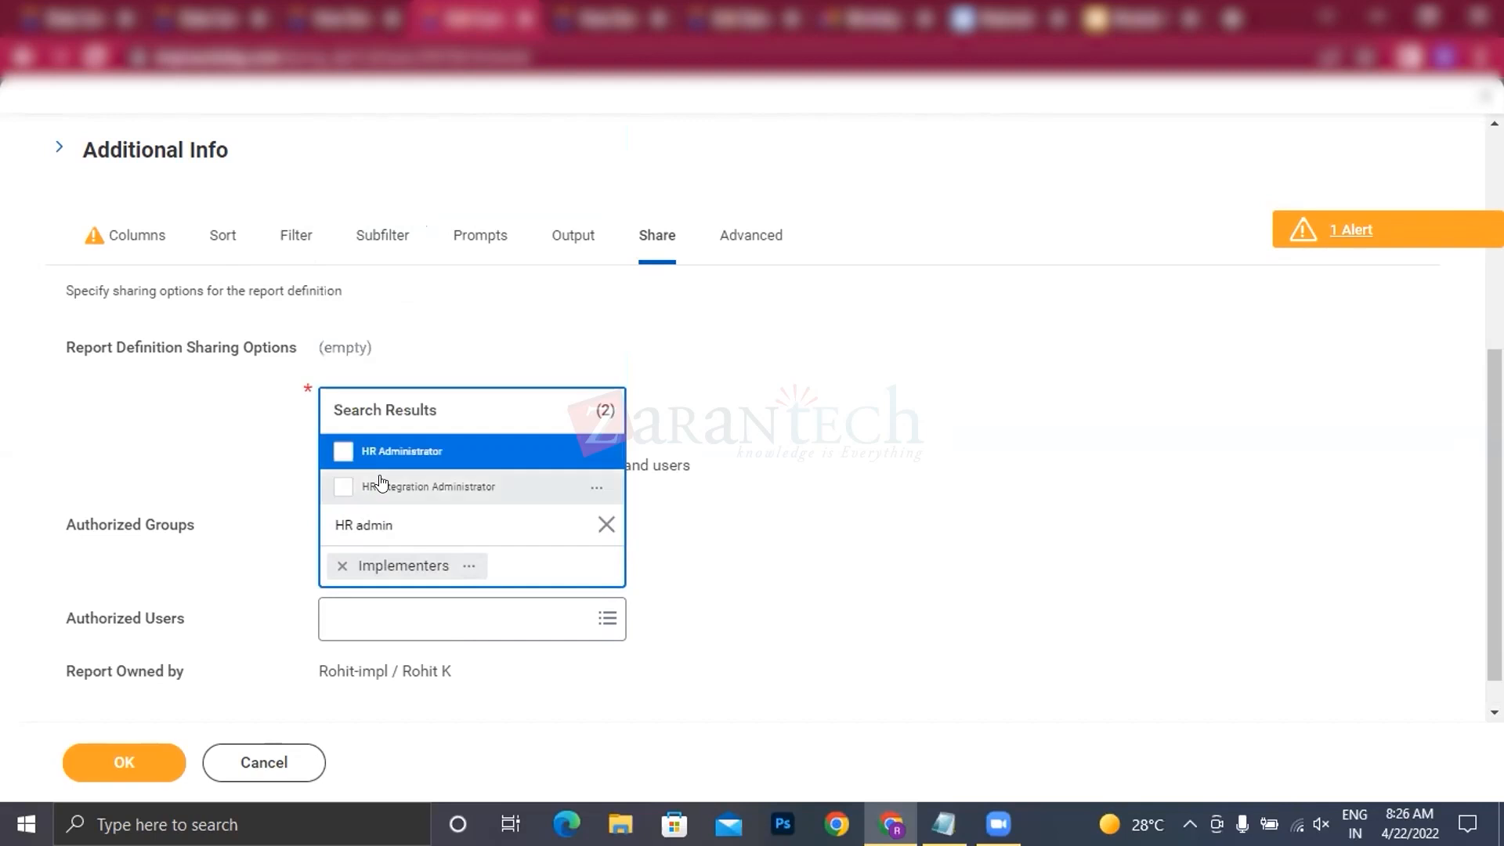
click(413, 450)
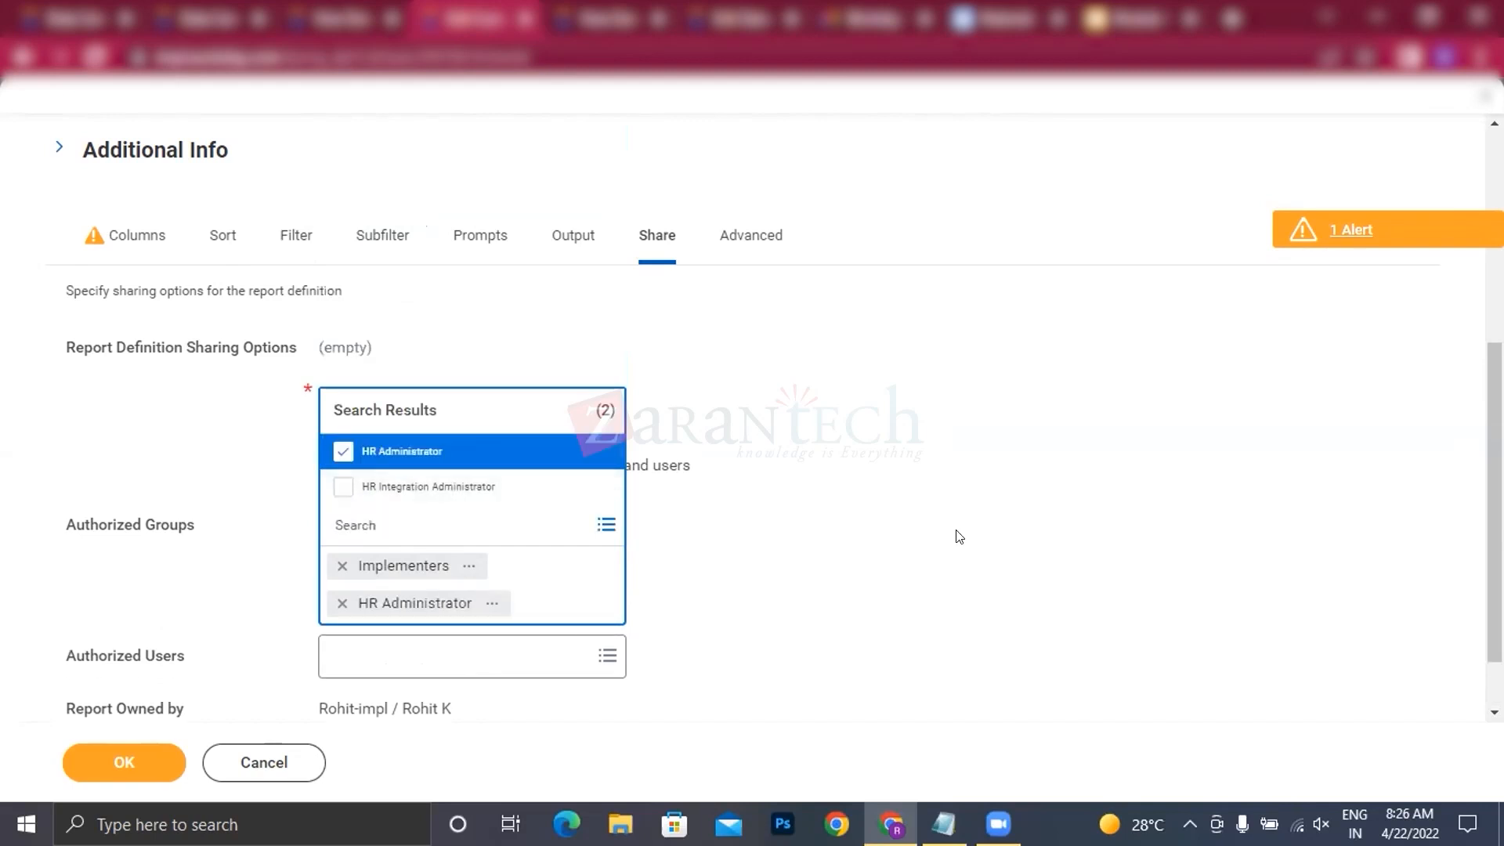
click(911, 563)
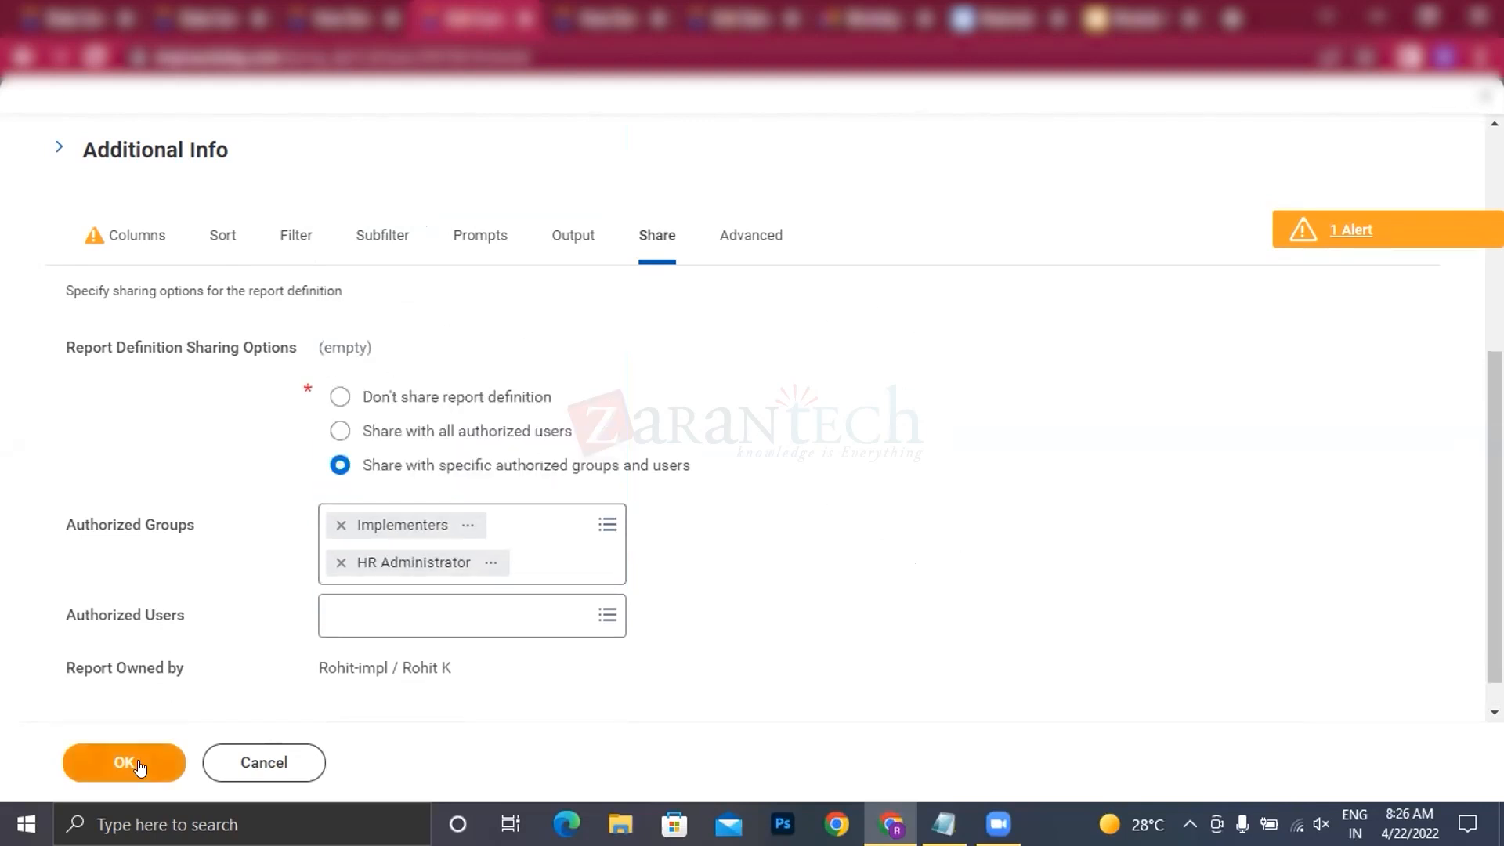
Step: Enable the report for Prism in its advanced options and submit the report definition
click(736, 235)
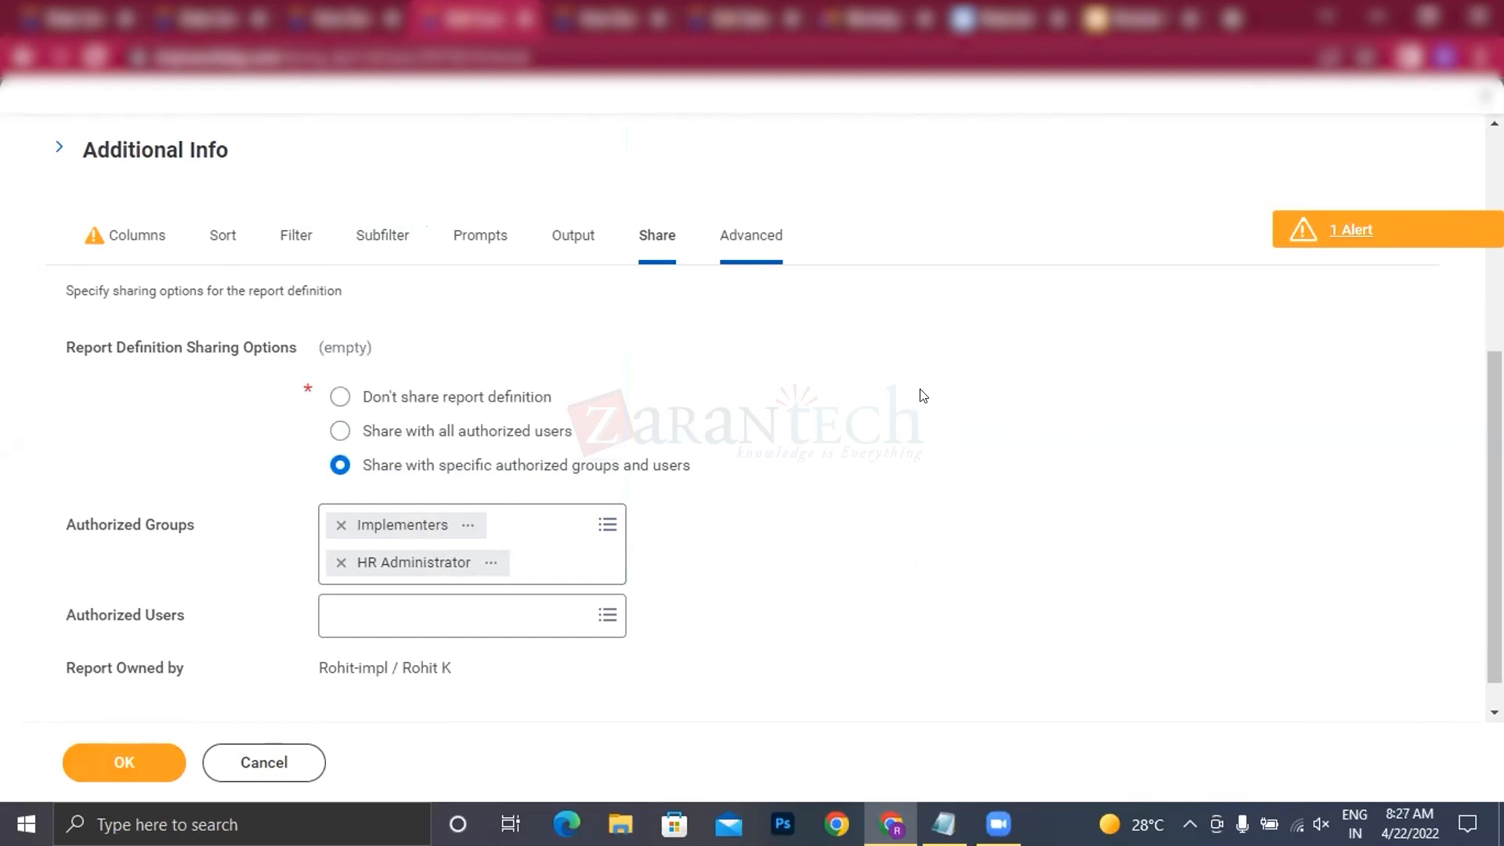
scroll(749, 480, down, 2)
scroll(830, 536, down, 2)
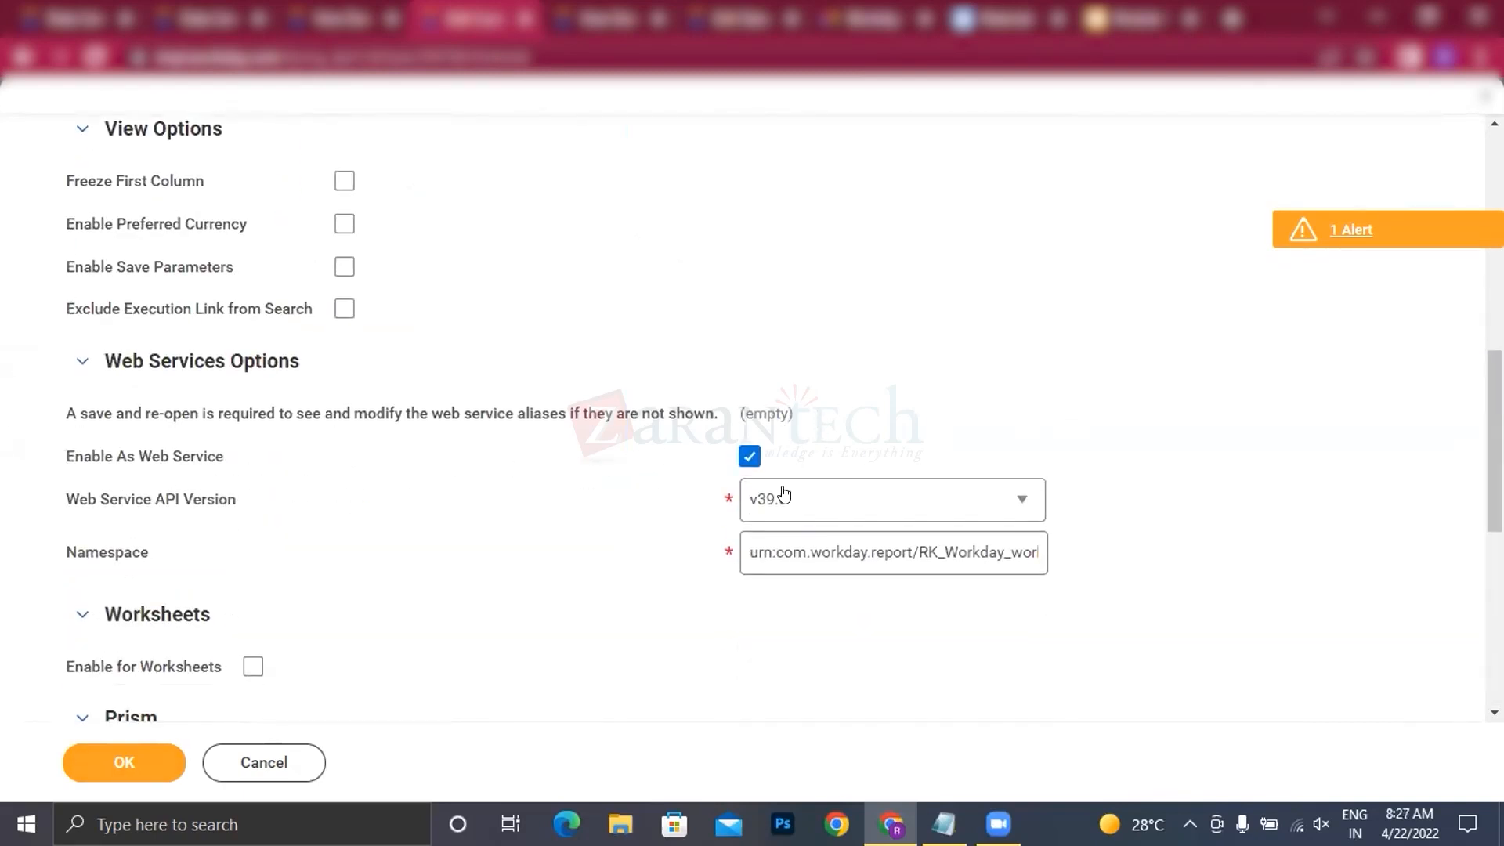
scroll(779, 491, down, 4)
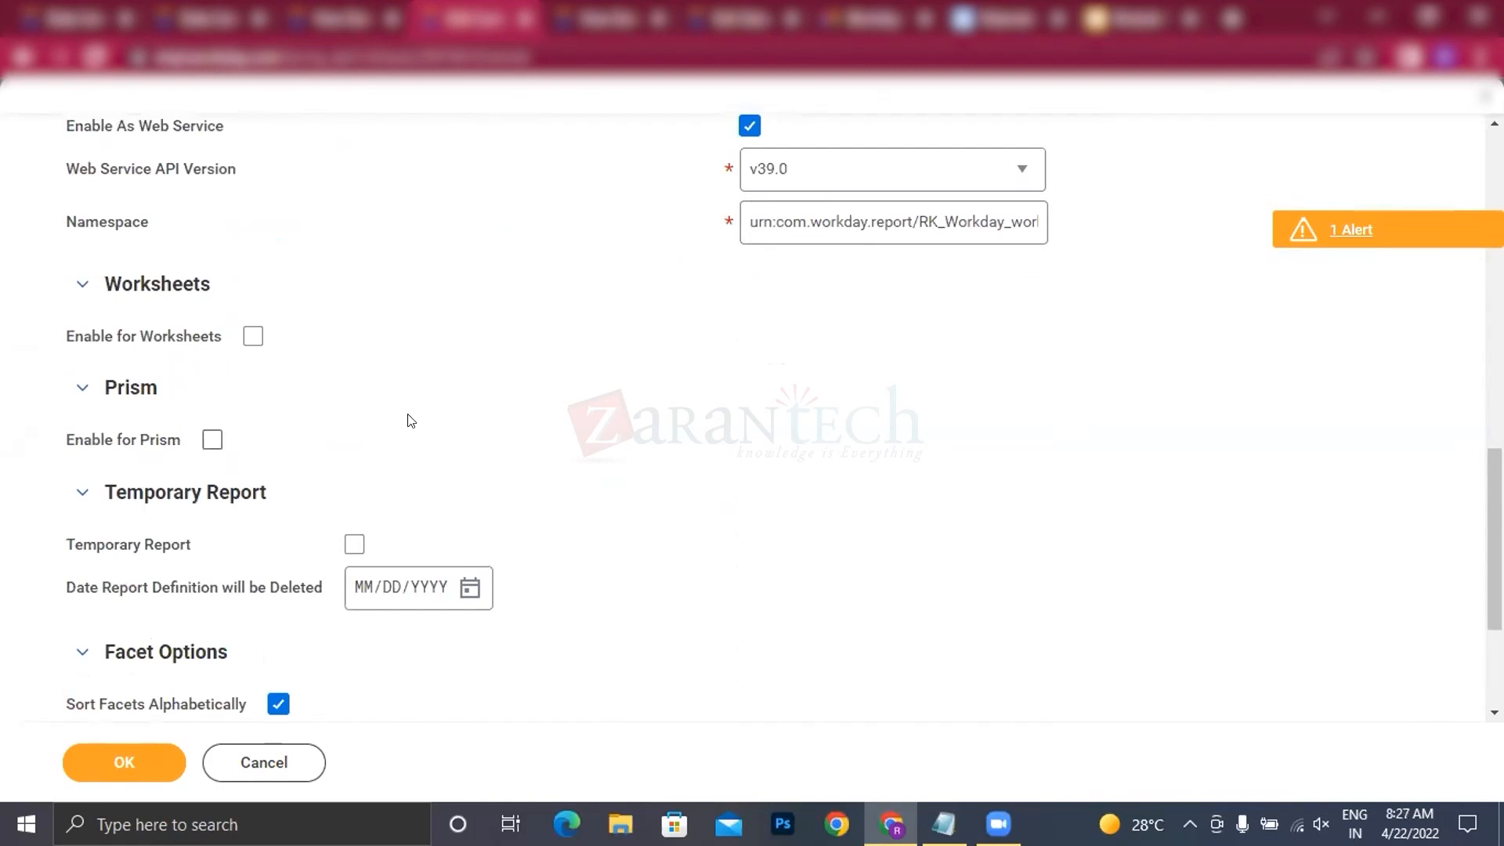
click(209, 448)
scroll(352, 548, down, 3)
click(124, 764)
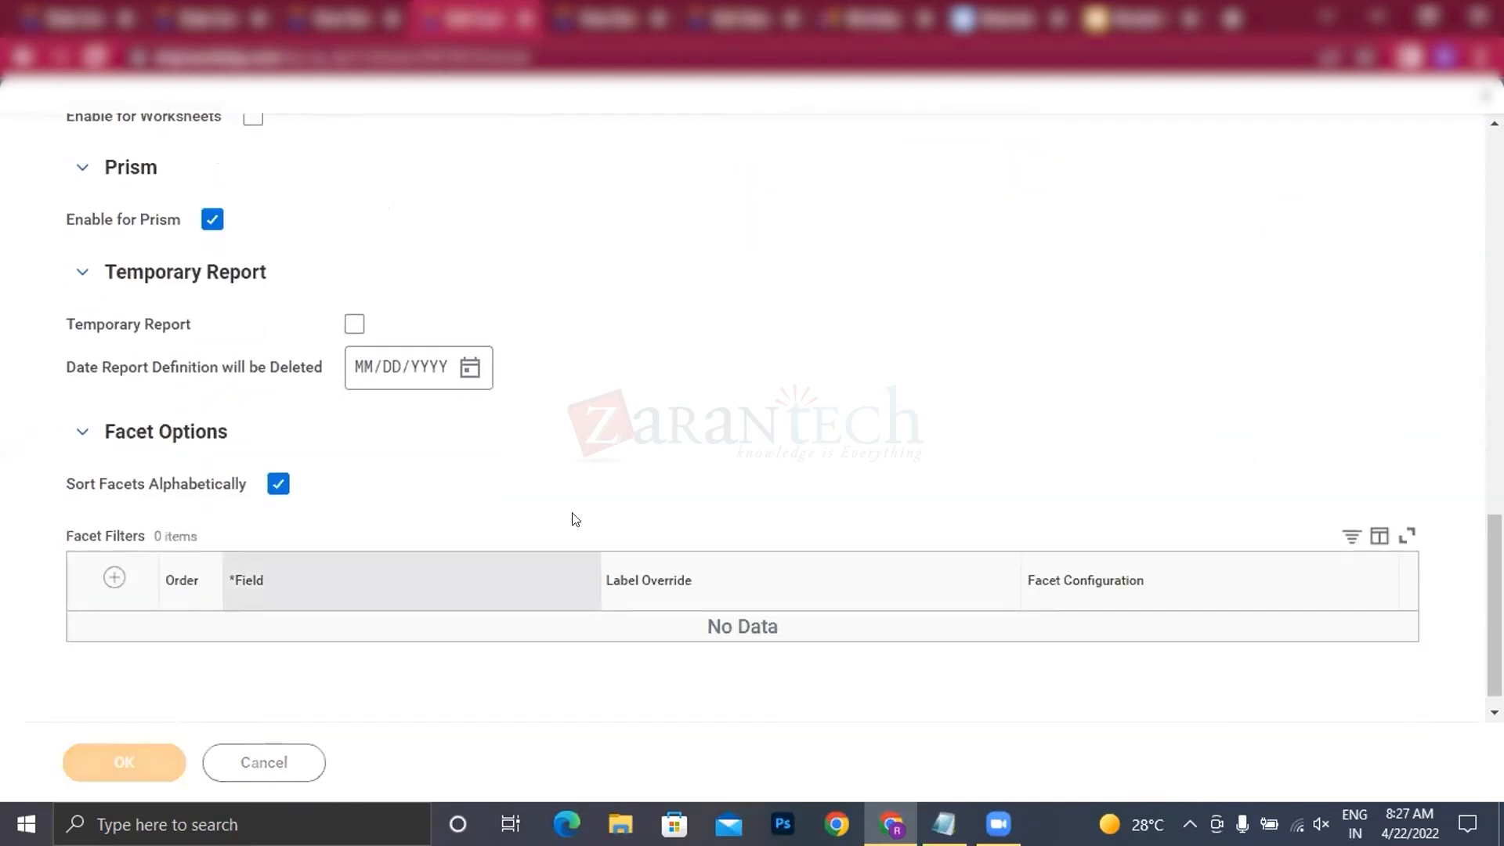
Step: Review the details of the report definition's error and alerts
scroll(650, 461, up, 3)
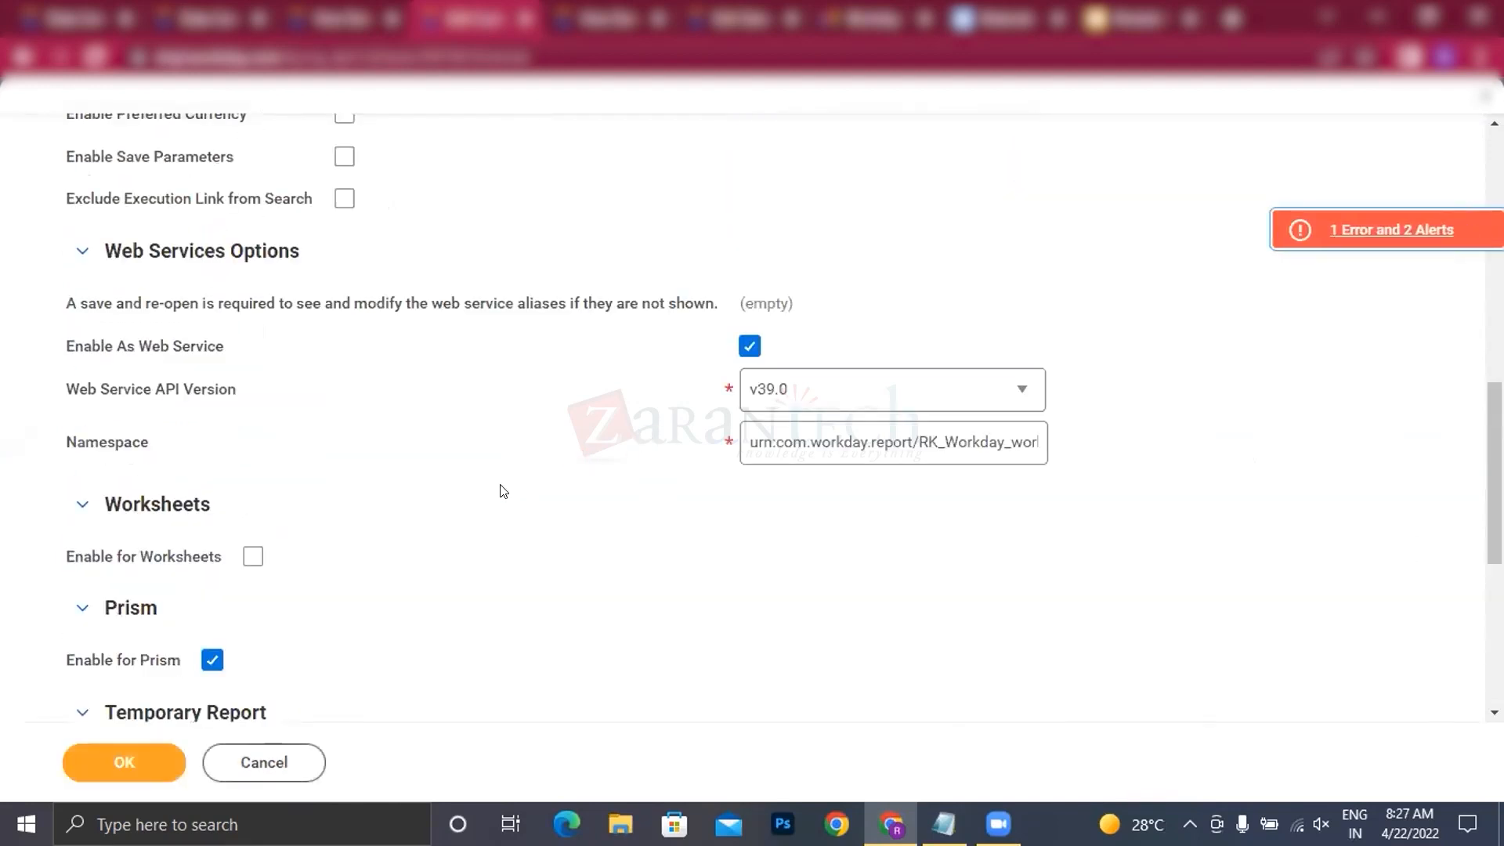
scroll(500, 490, up, 3)
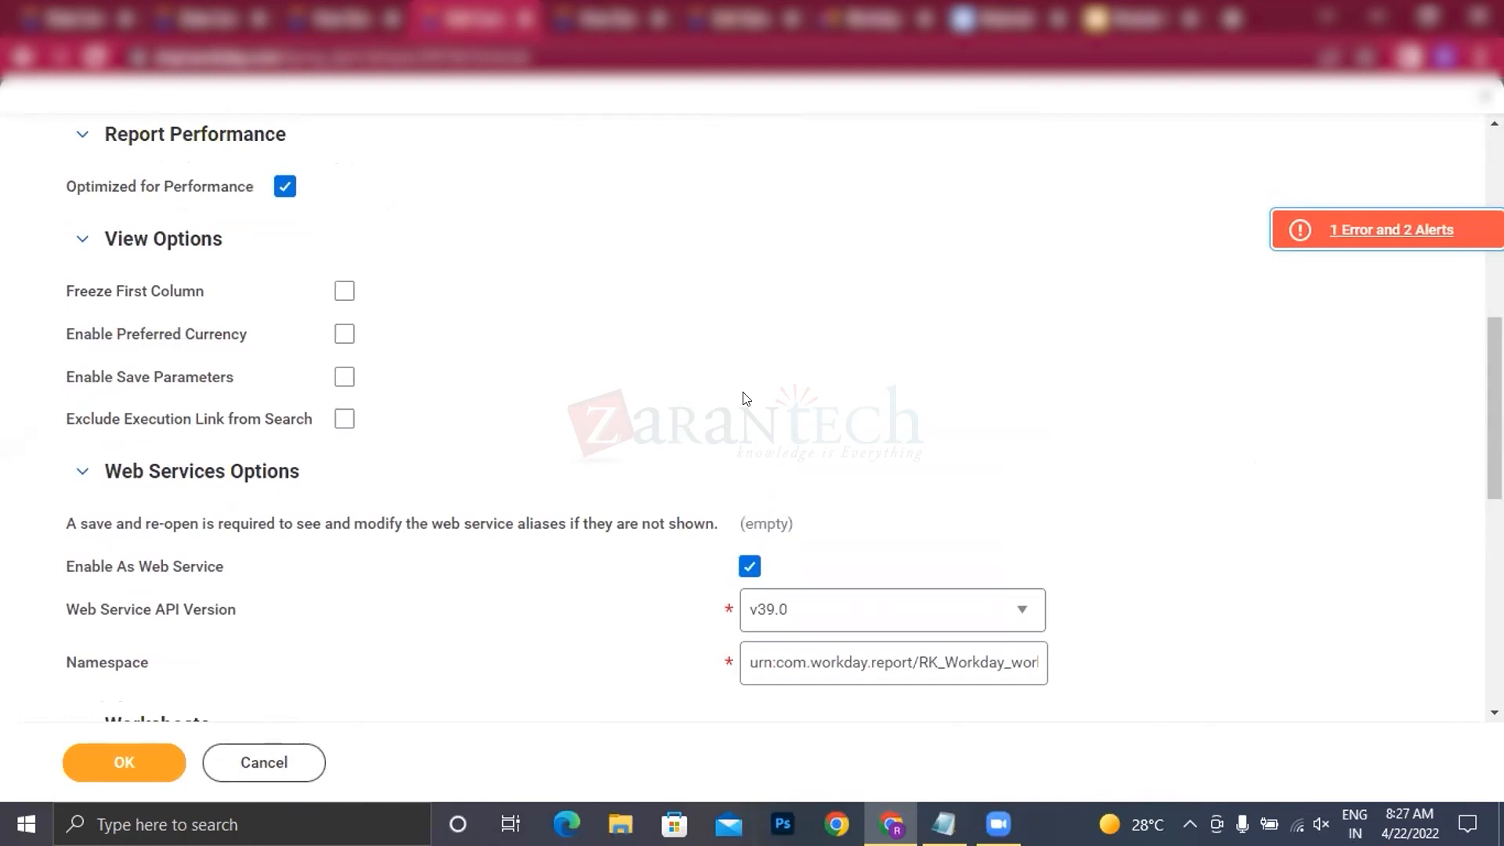
scroll(732, 398, up, 3)
click(1391, 230)
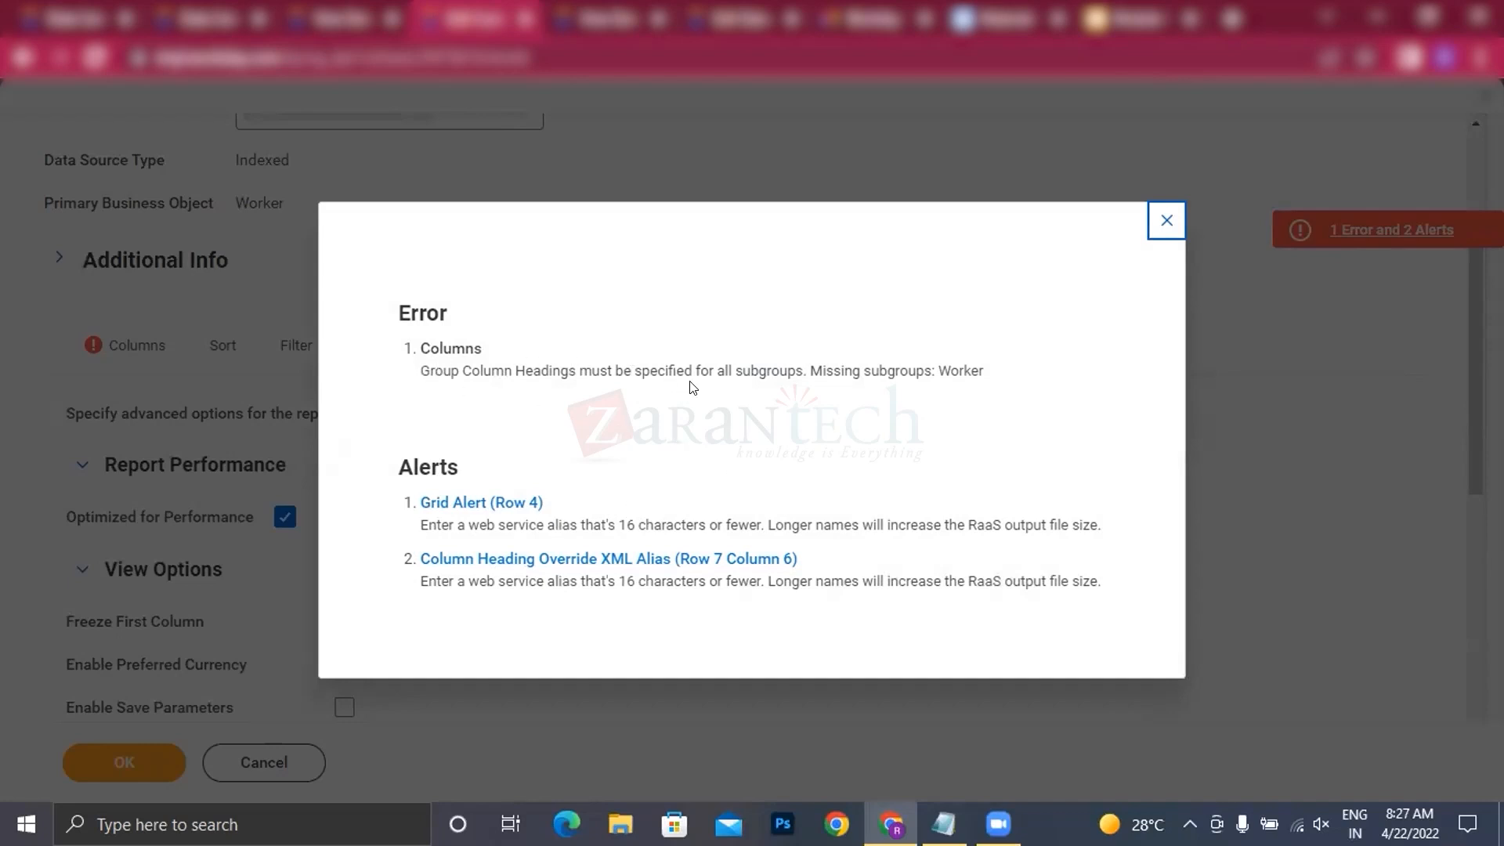
click(1163, 221)
Step: Add another group column heading row with the Worker business object
click(122, 346)
scroll(339, 394, up, 2)
scroll(340, 395, down, 2)
click(114, 532)
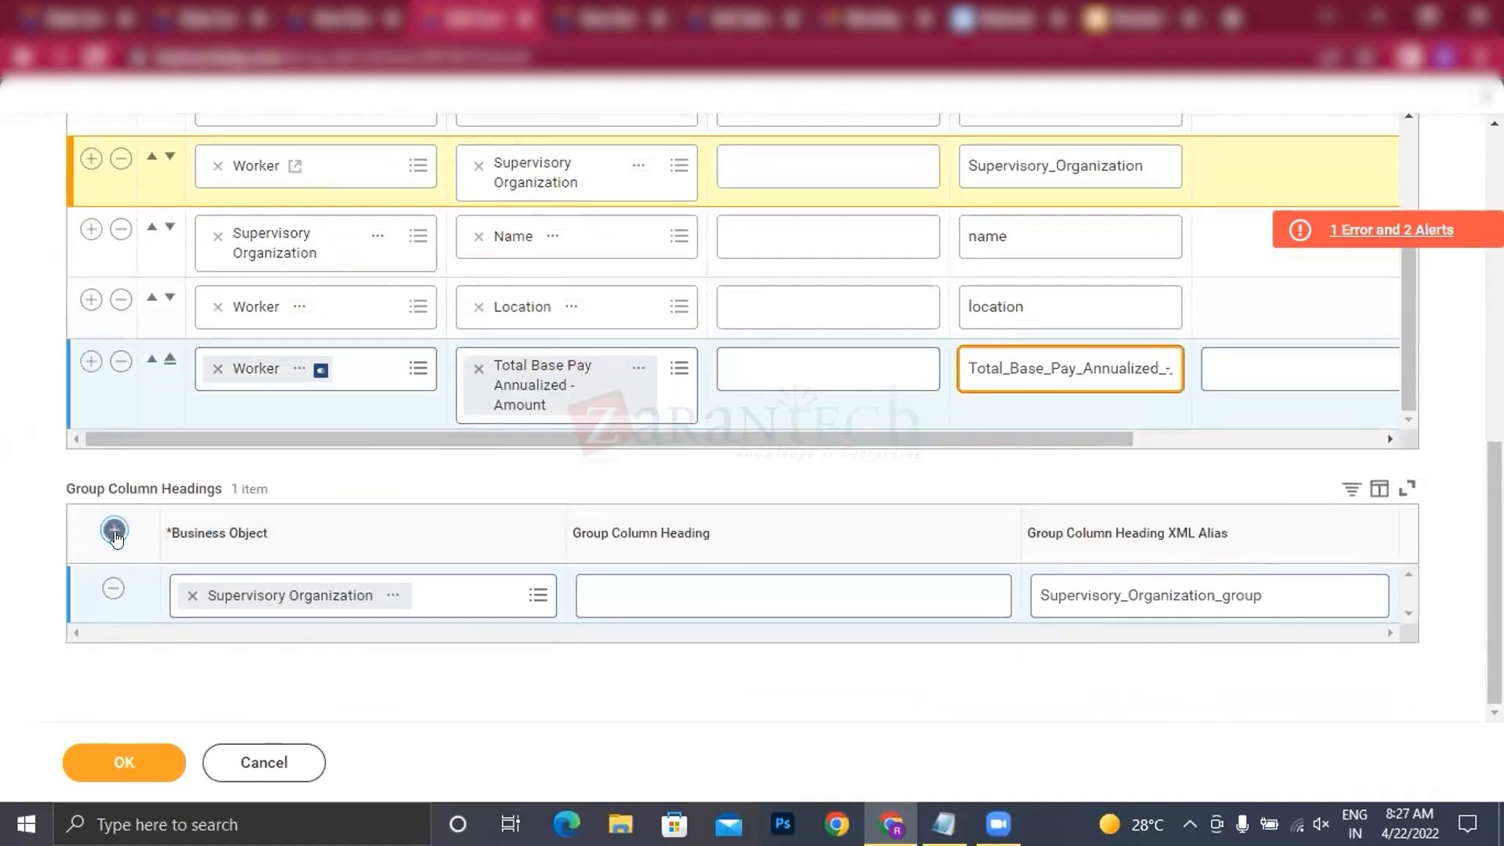
click(240, 612)
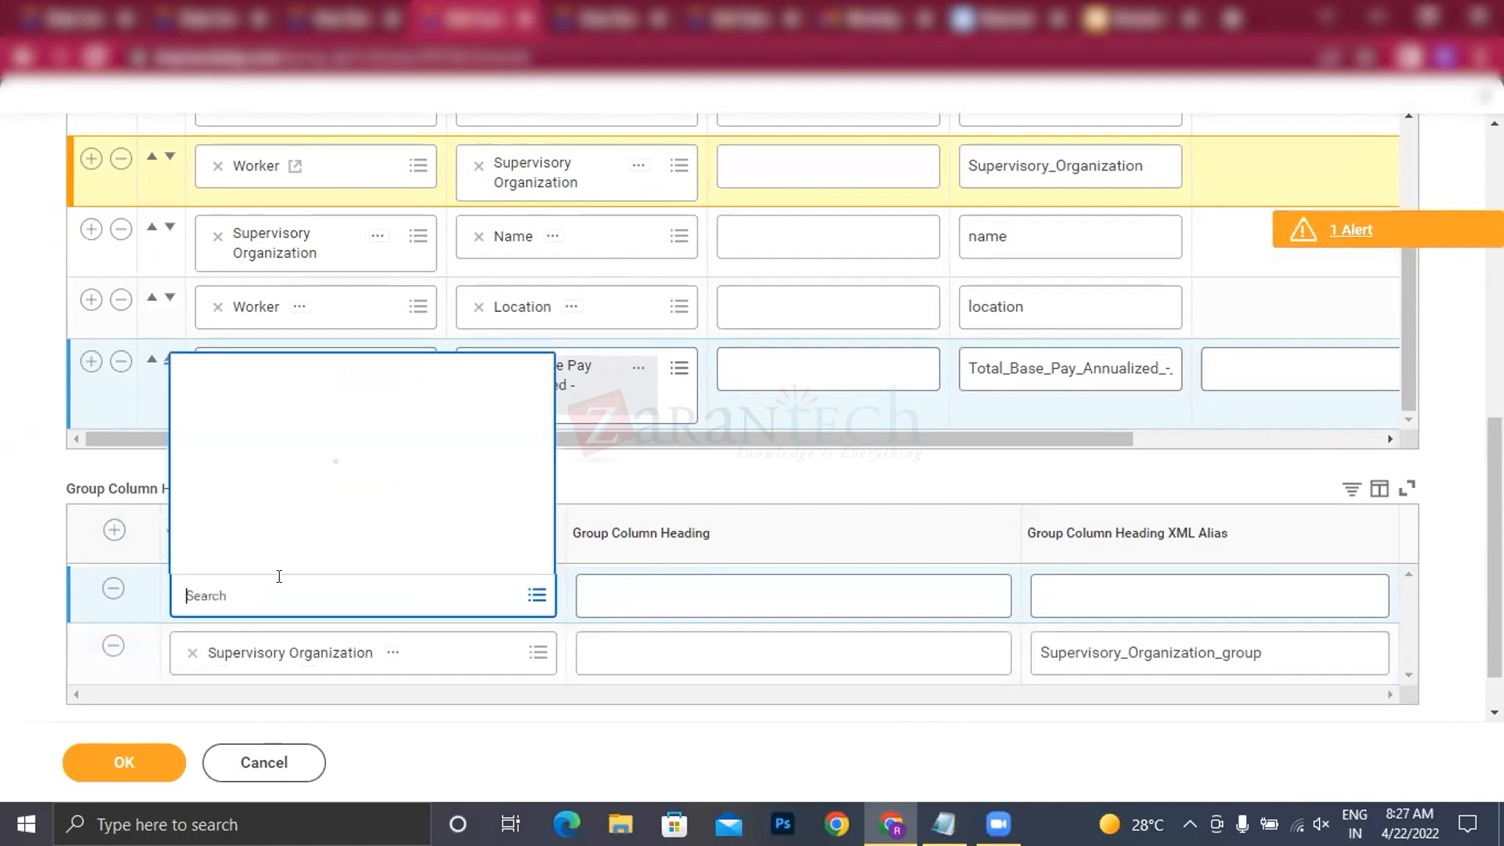
click(242, 554)
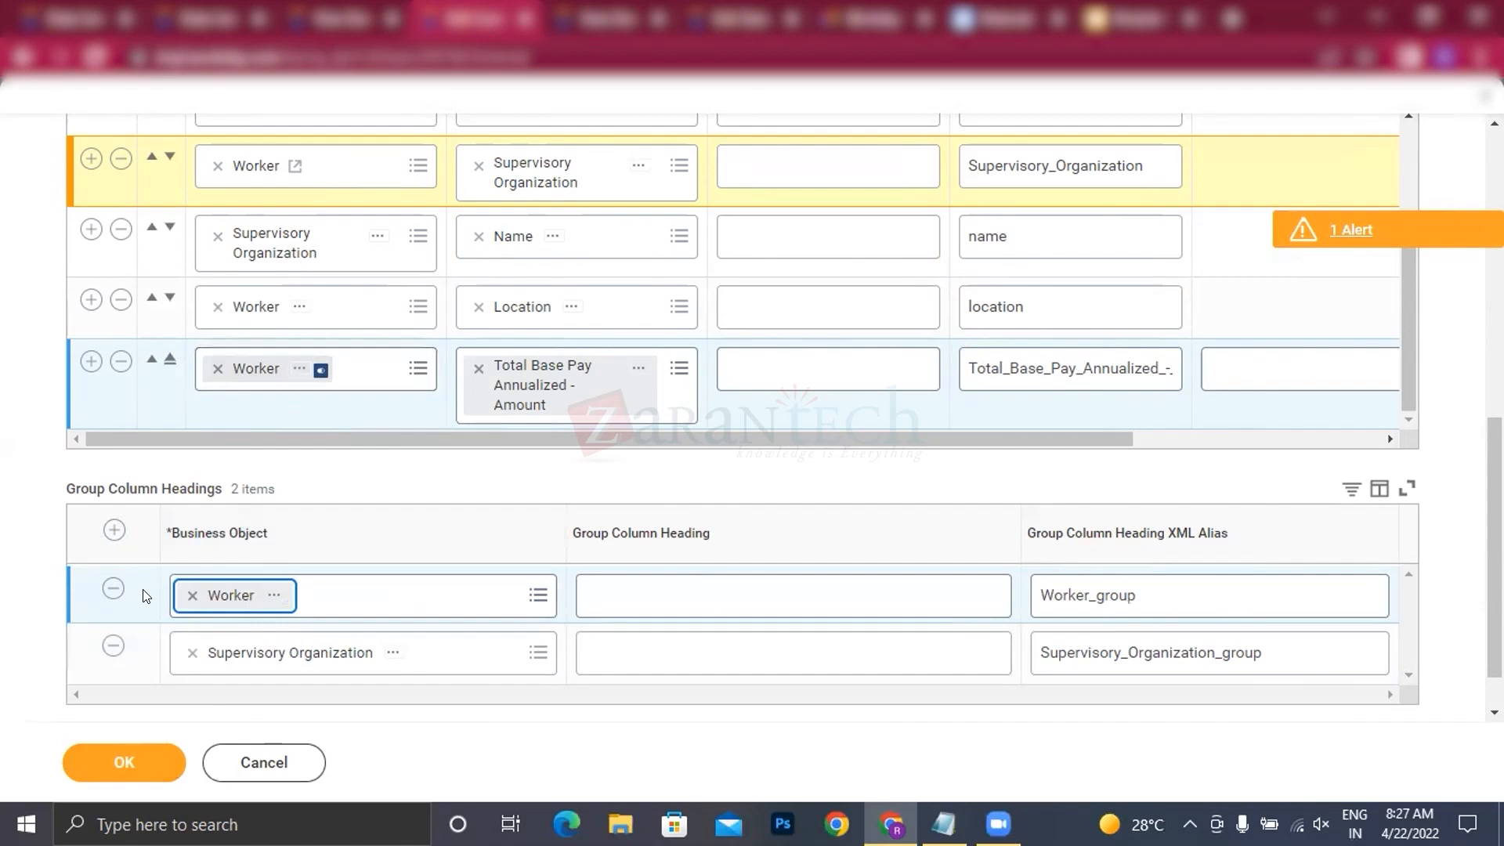
Step: Remove the Worker group column heading and the Total Base Pay Annualized - Amount column row from the report
click(115, 588)
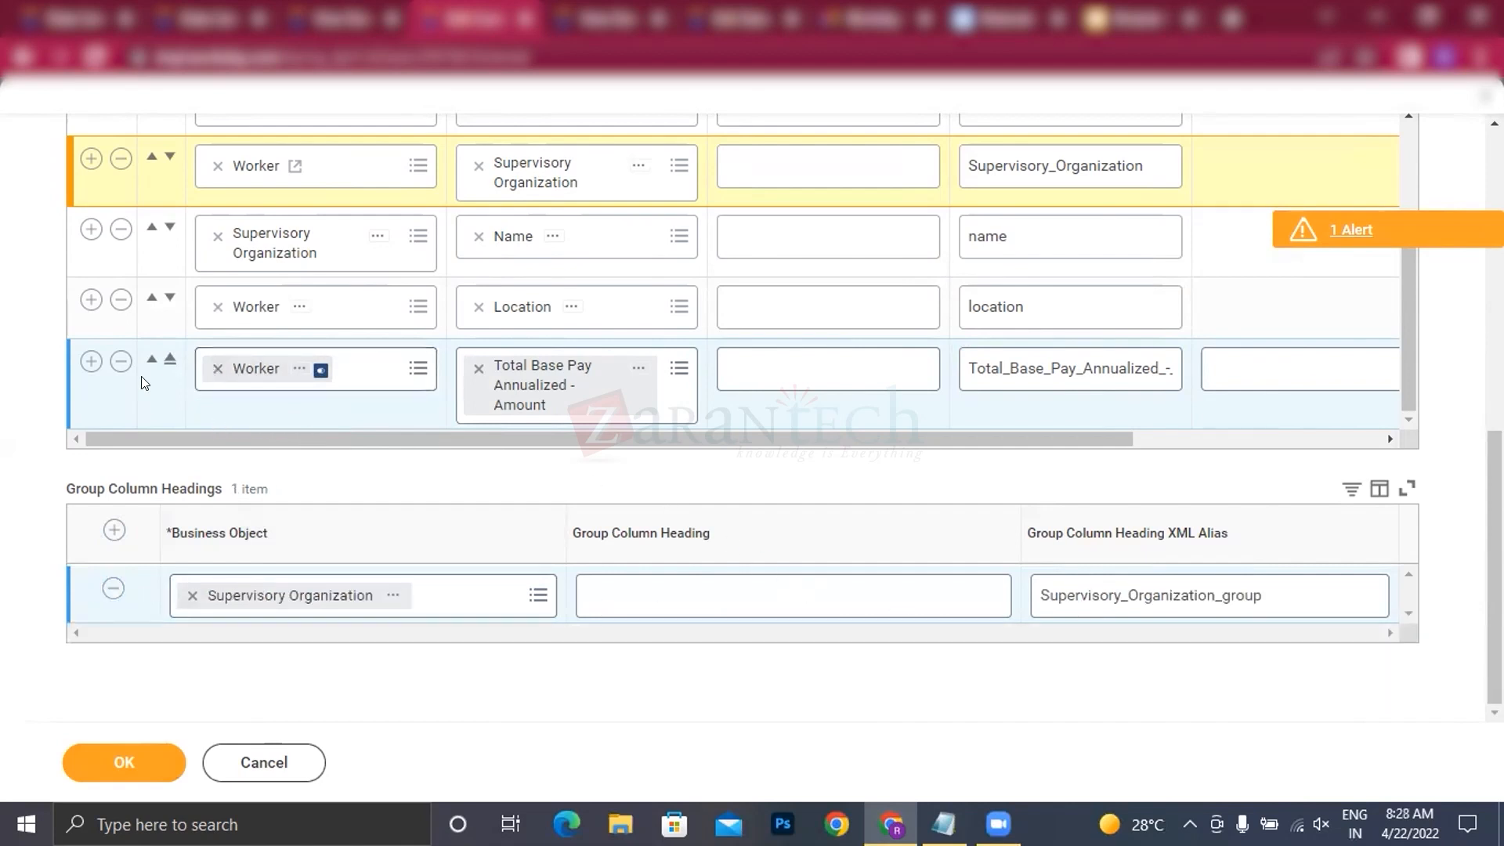
click(121, 361)
click(88, 395)
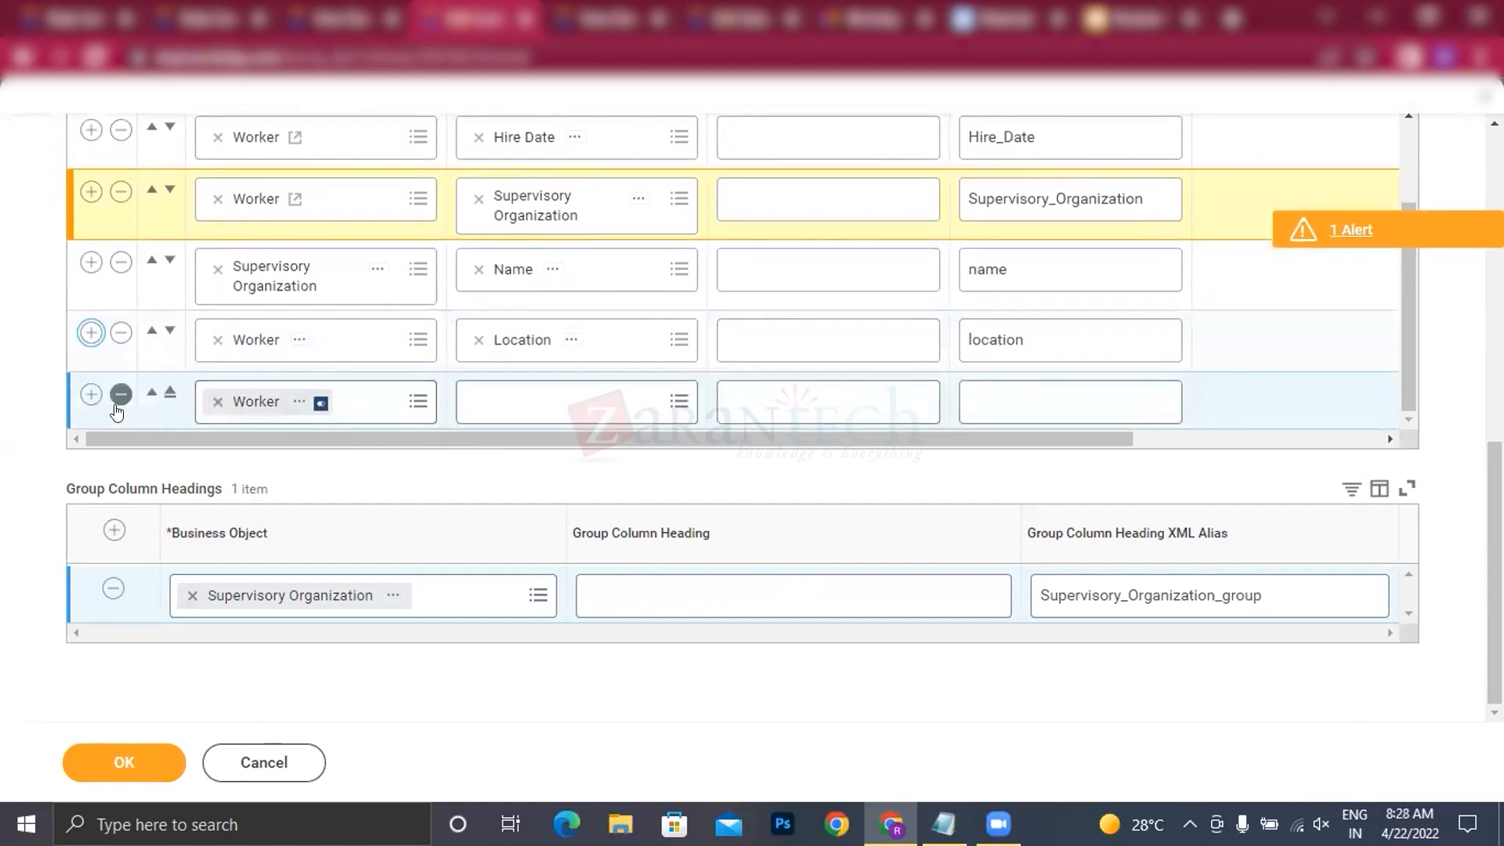
click(116, 398)
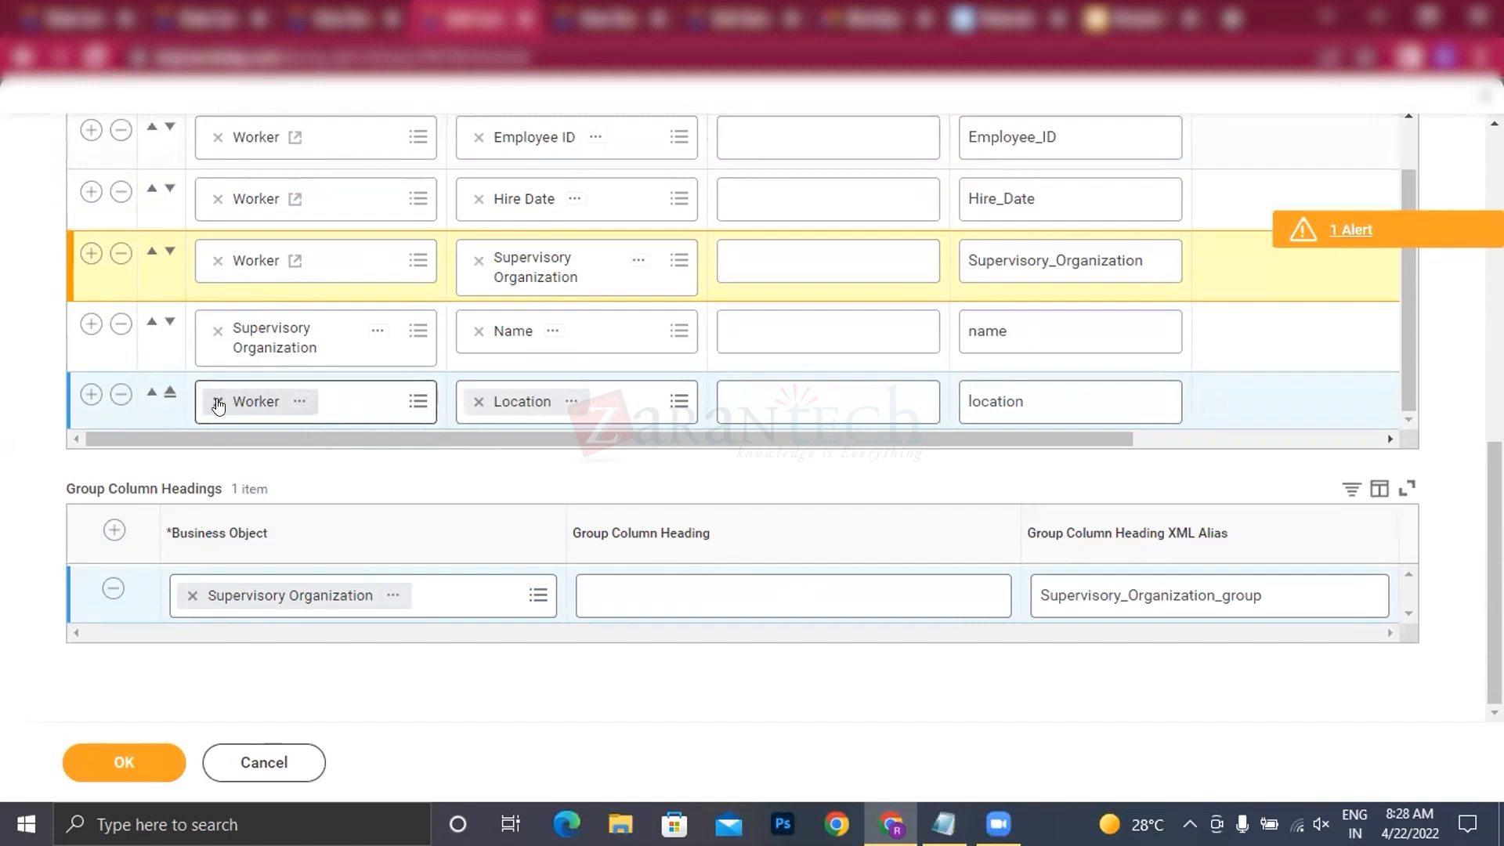
Step: Insert two blank Worker column rows below the Supervisory Organization Name row and remove the existing Location row
right_click(246, 261)
click(91, 253)
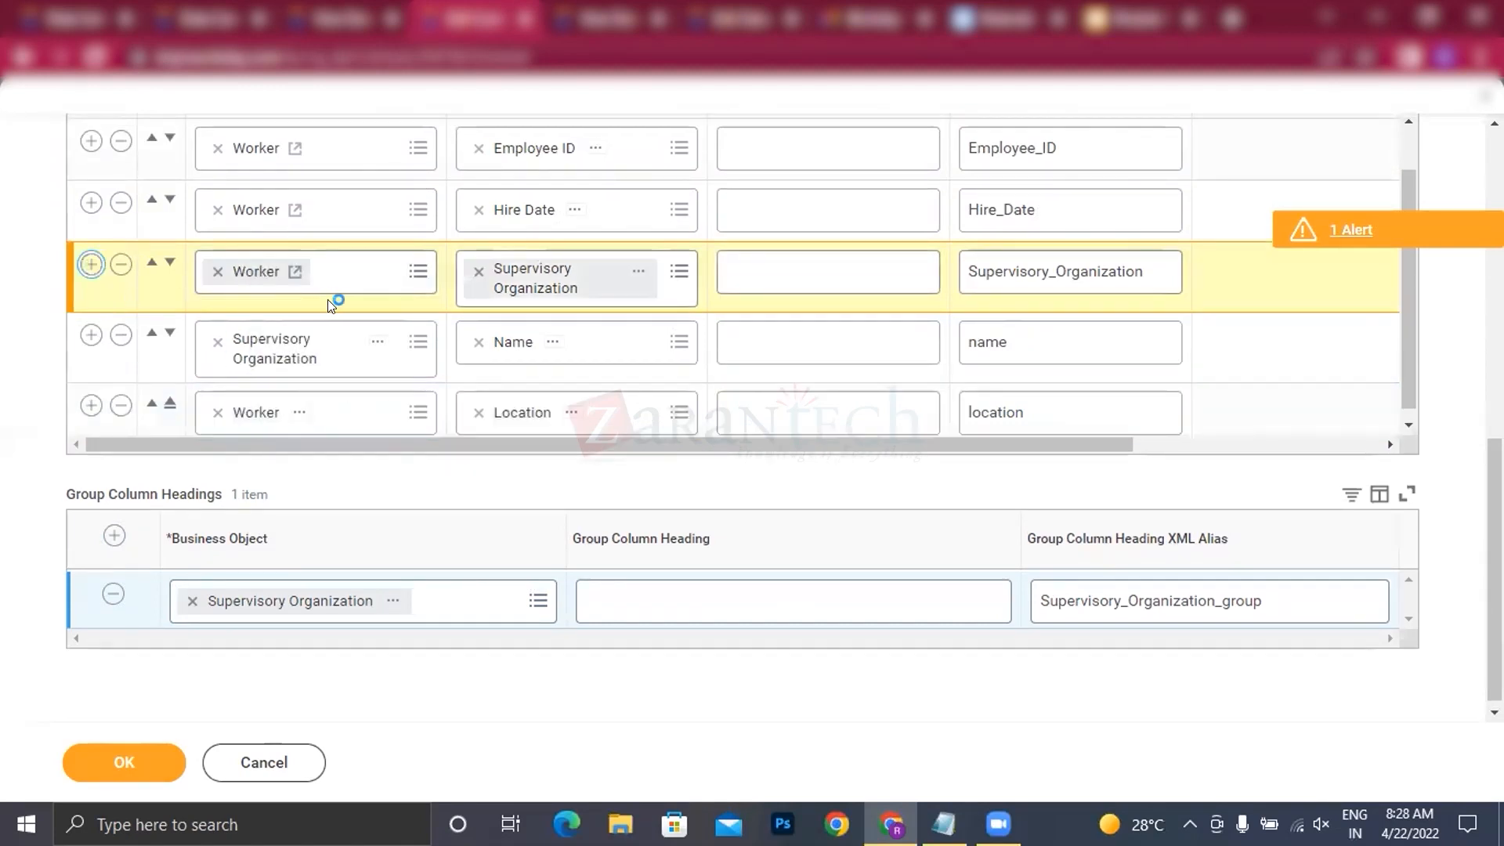
click(169, 260)
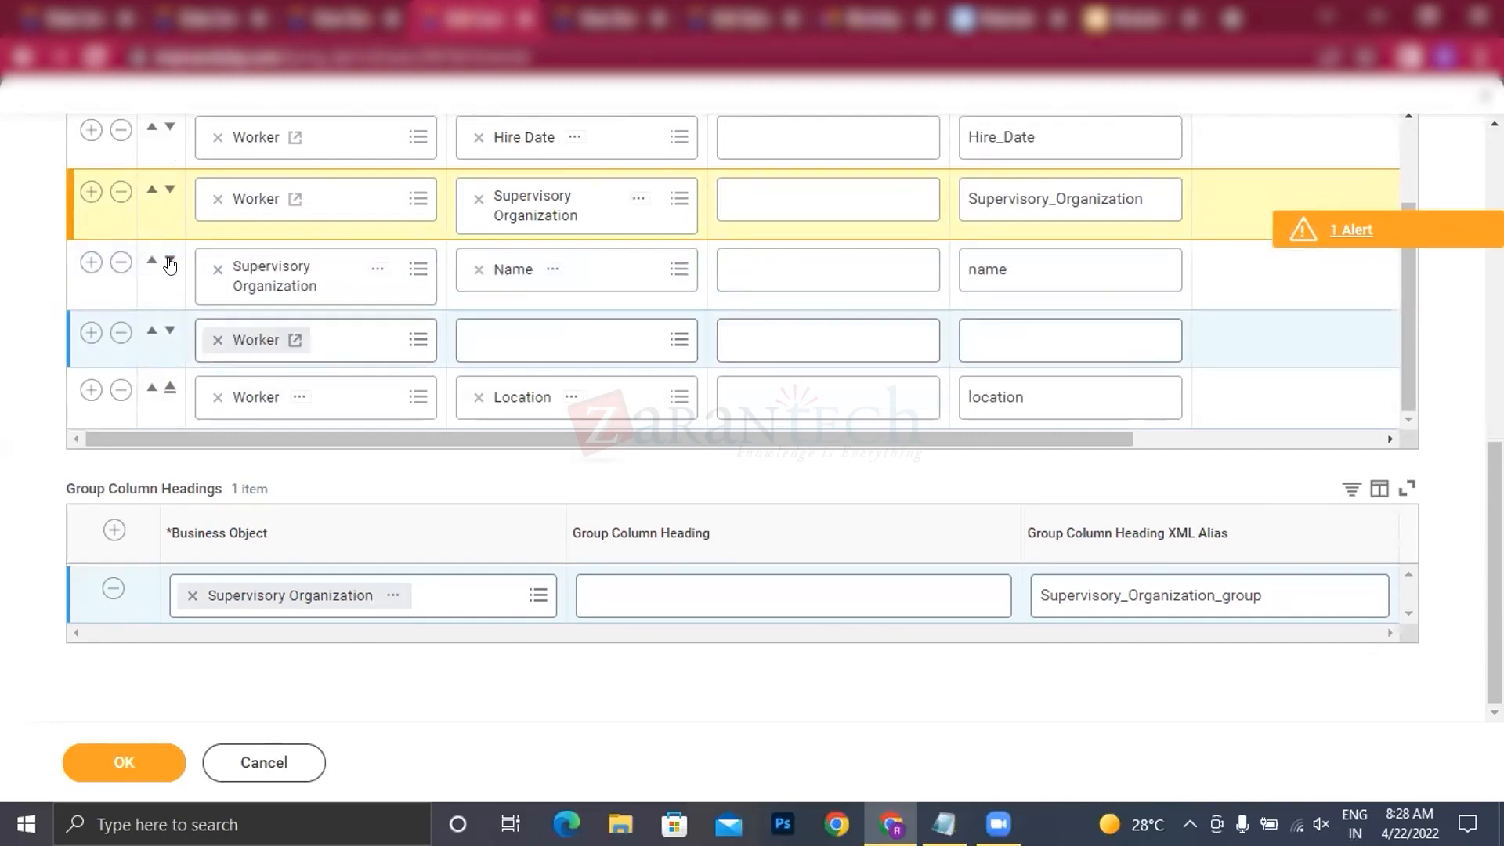
click(91, 332)
scroll(376, 359, down, 1)
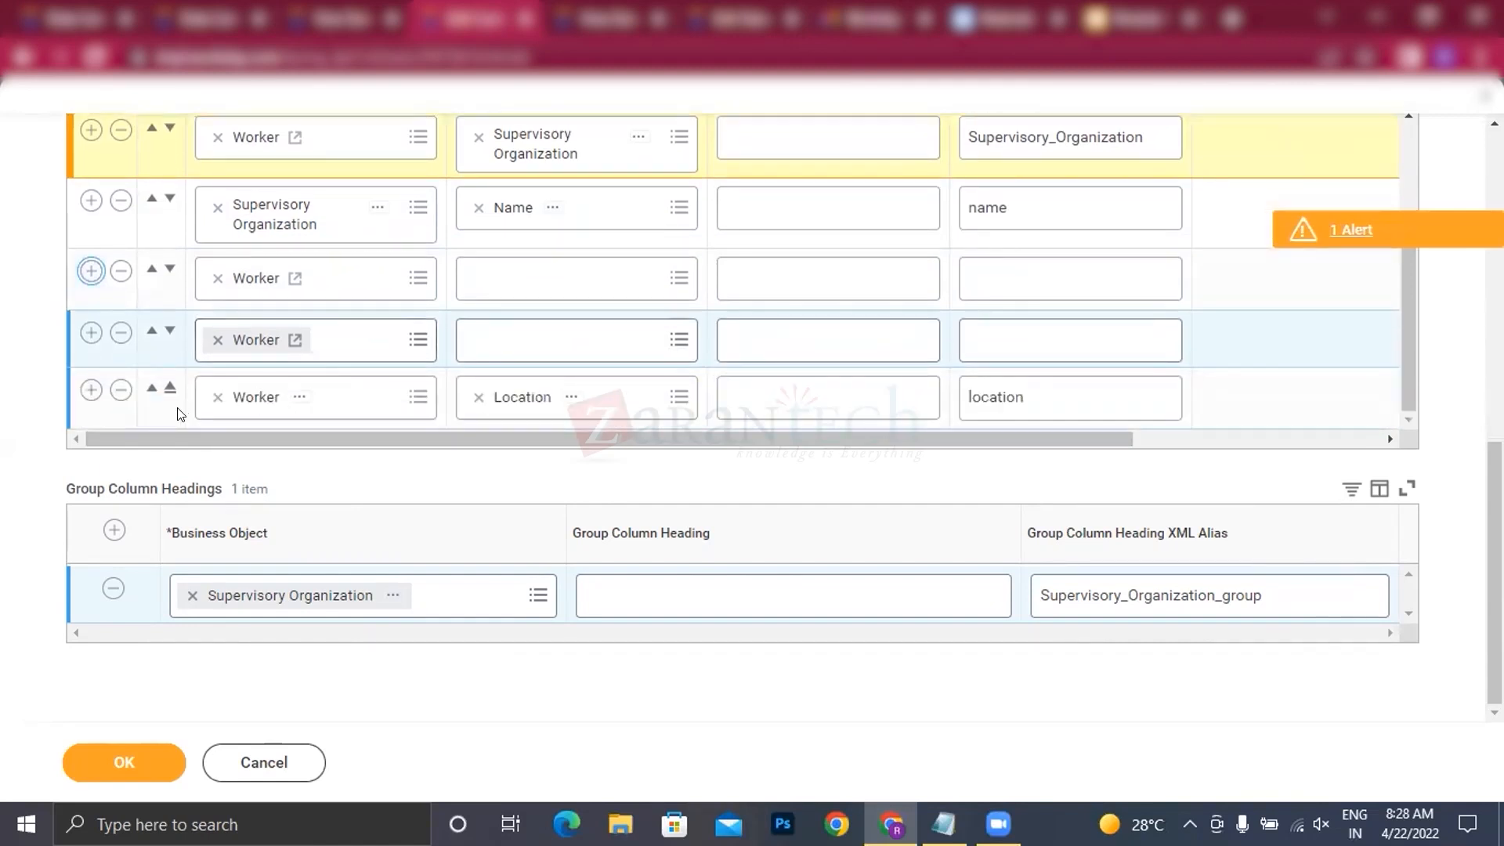
click(120, 394)
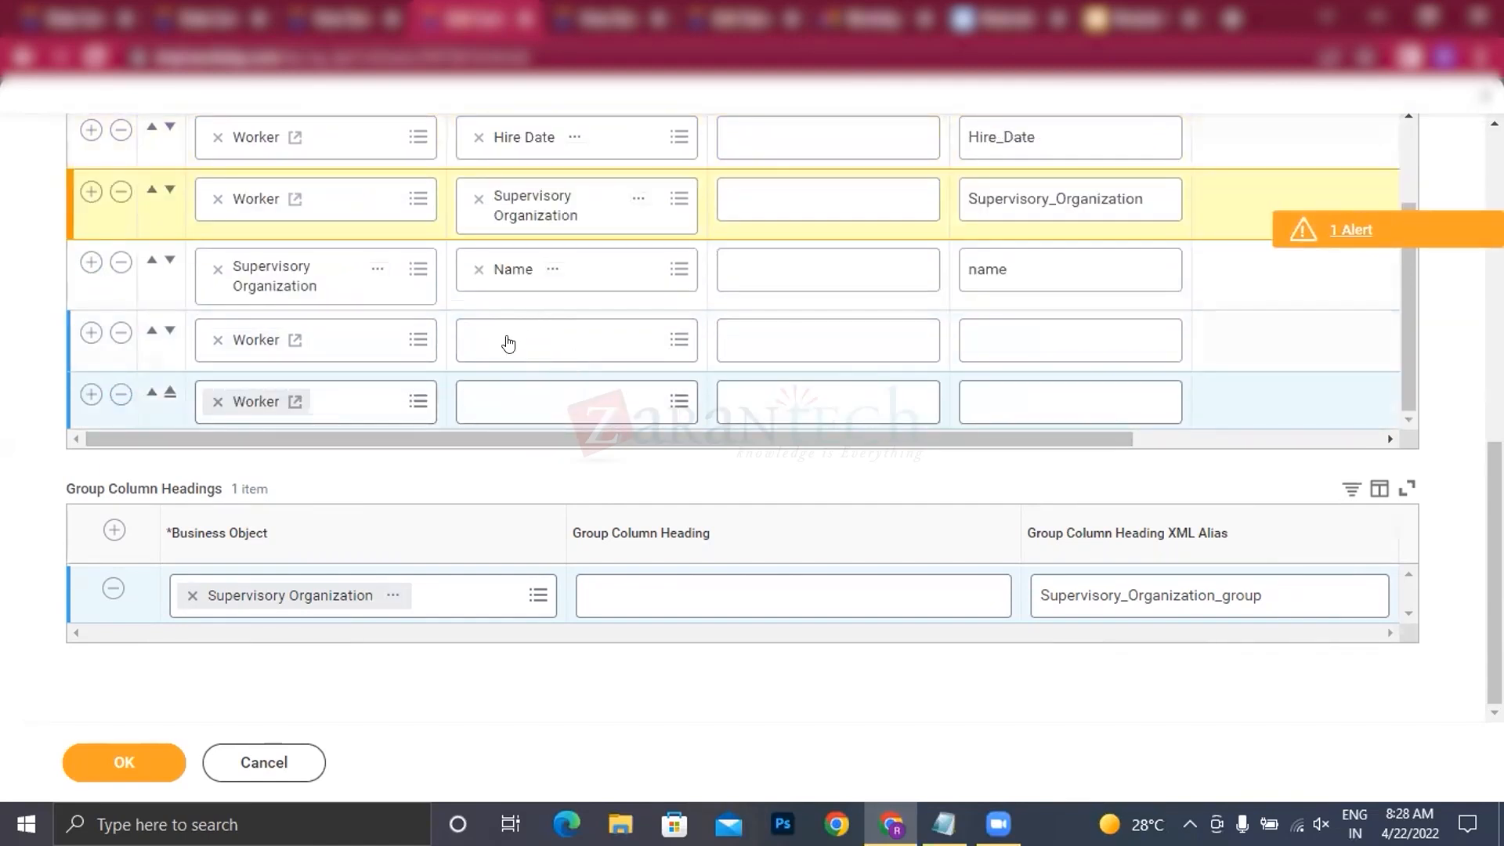
Step: Set the field of the first blank Worker column row to Location
click(508, 335)
text(loc)
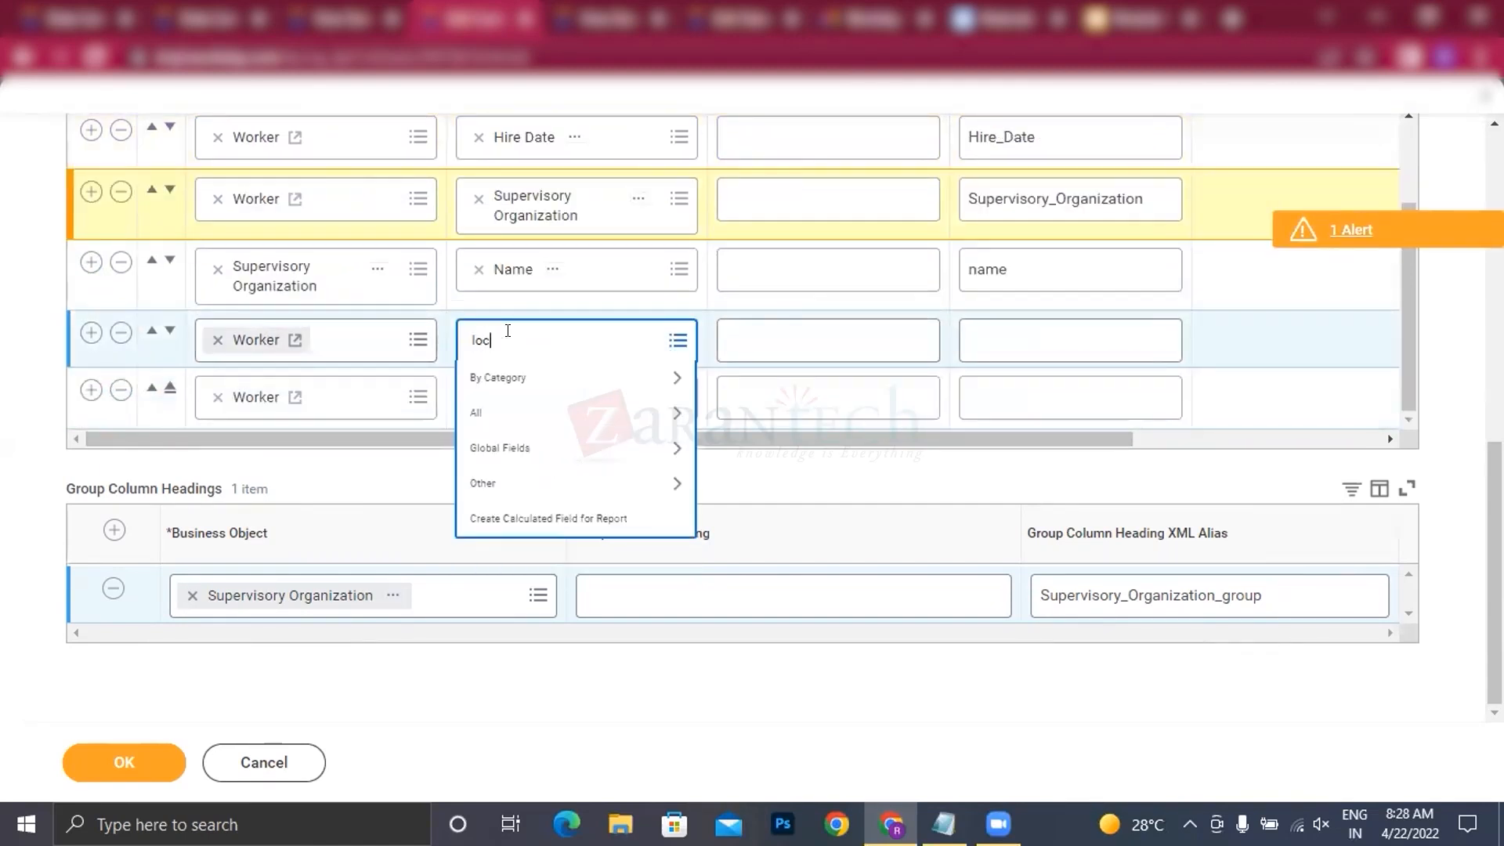
text(ation)
key(Return)
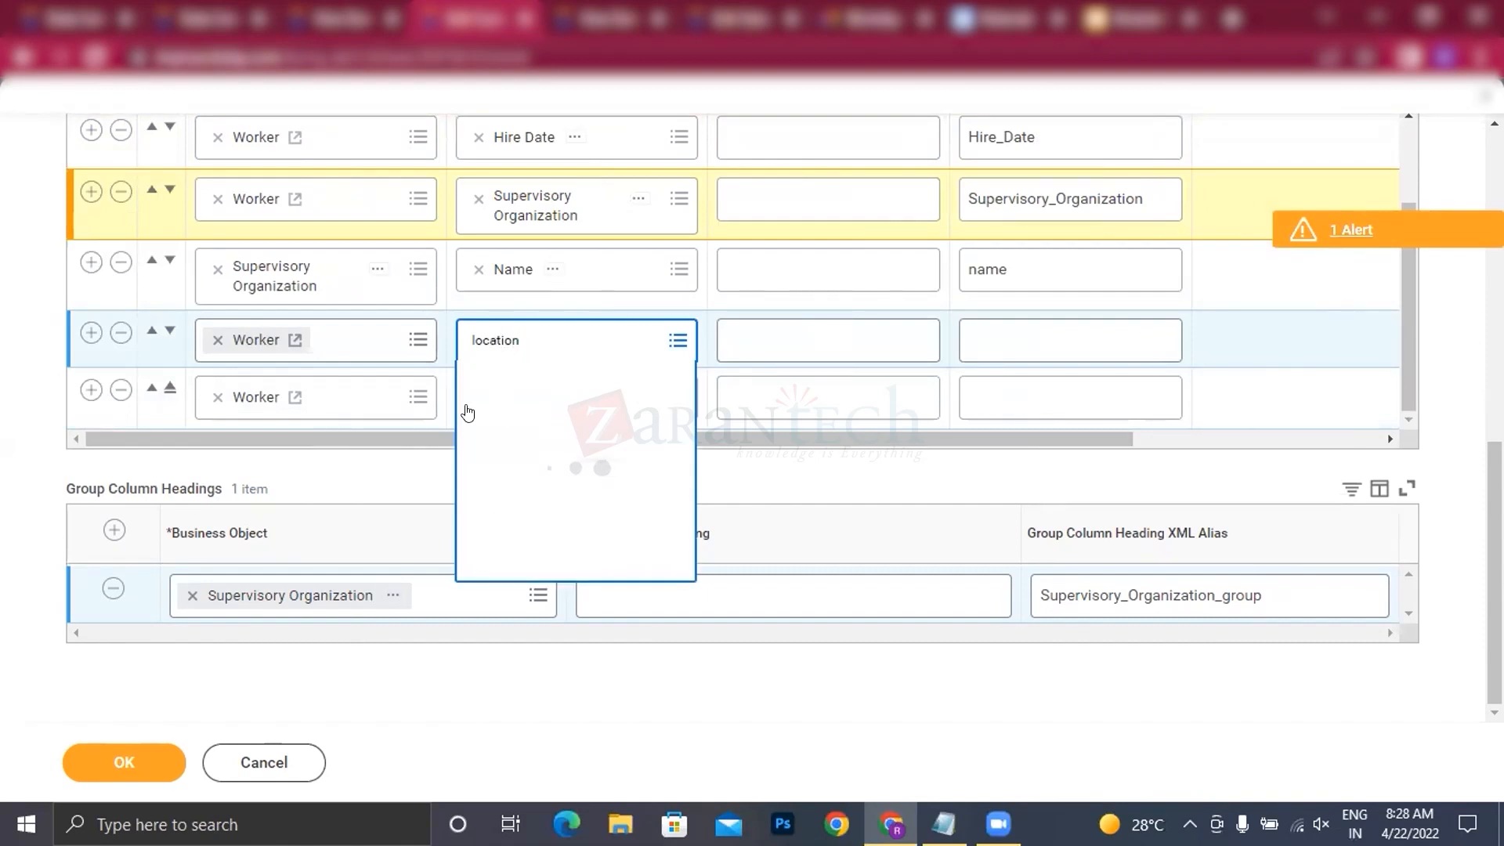
click(520, 423)
Step: Set the field of the last Worker column row to Total Base Pay Annualized - Amount
click(497, 395)
text(total base pay)
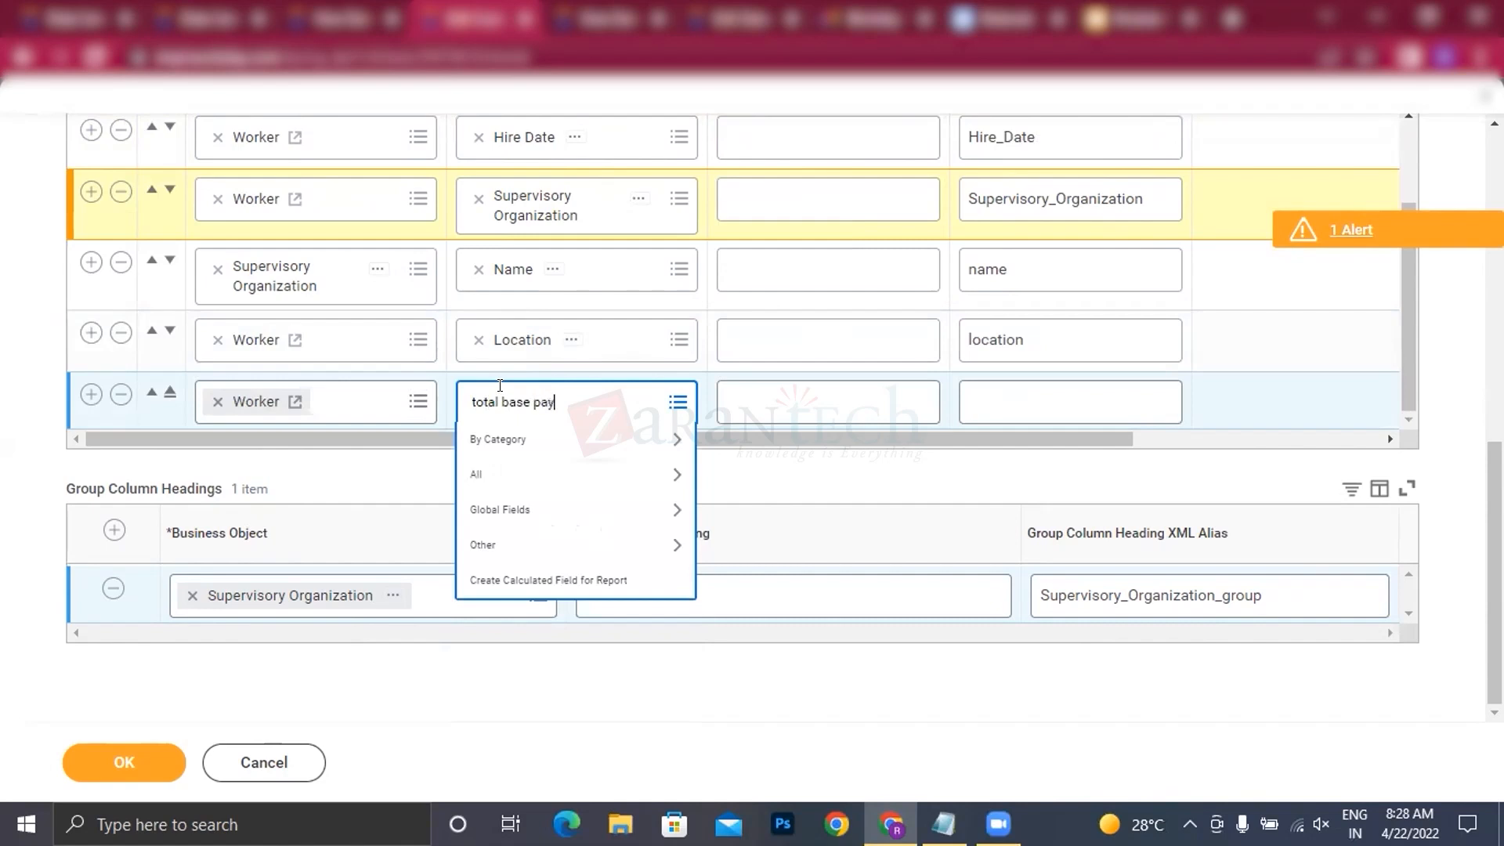
key(Return)
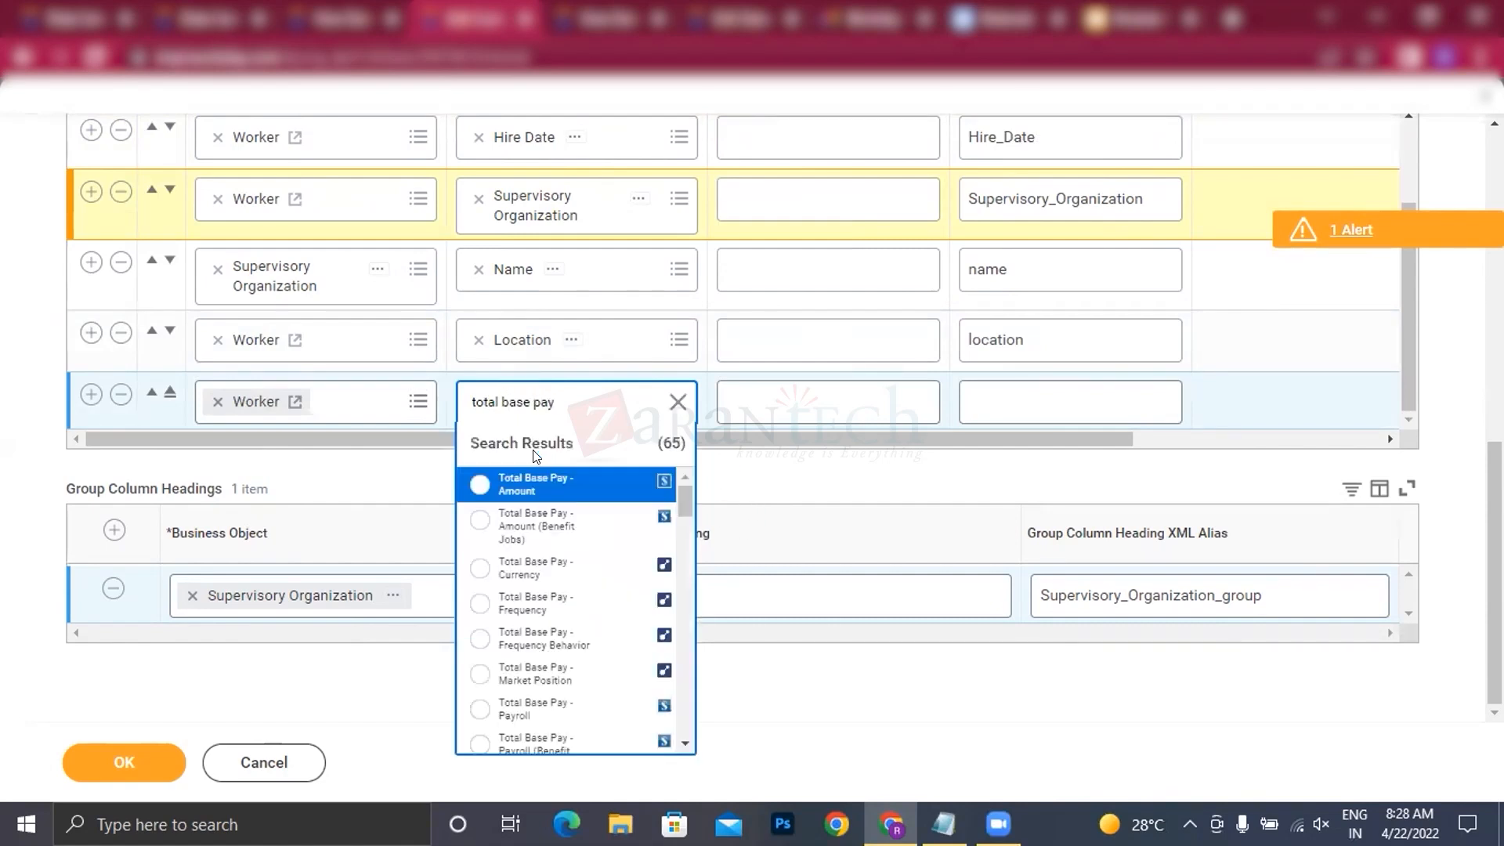
scroll(552, 605, down, 2)
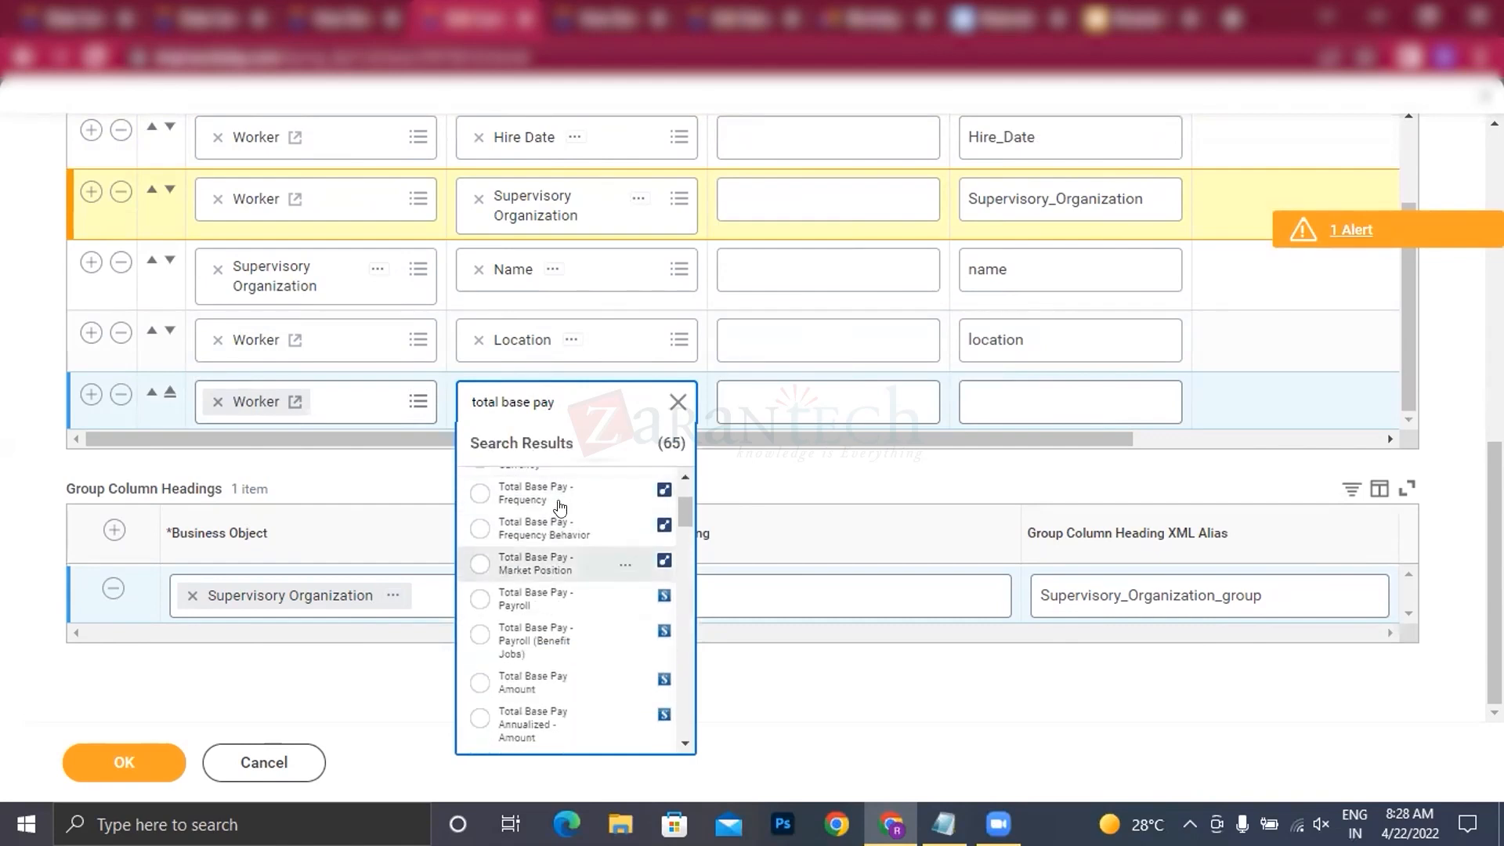
scroll(559, 629, down, 3)
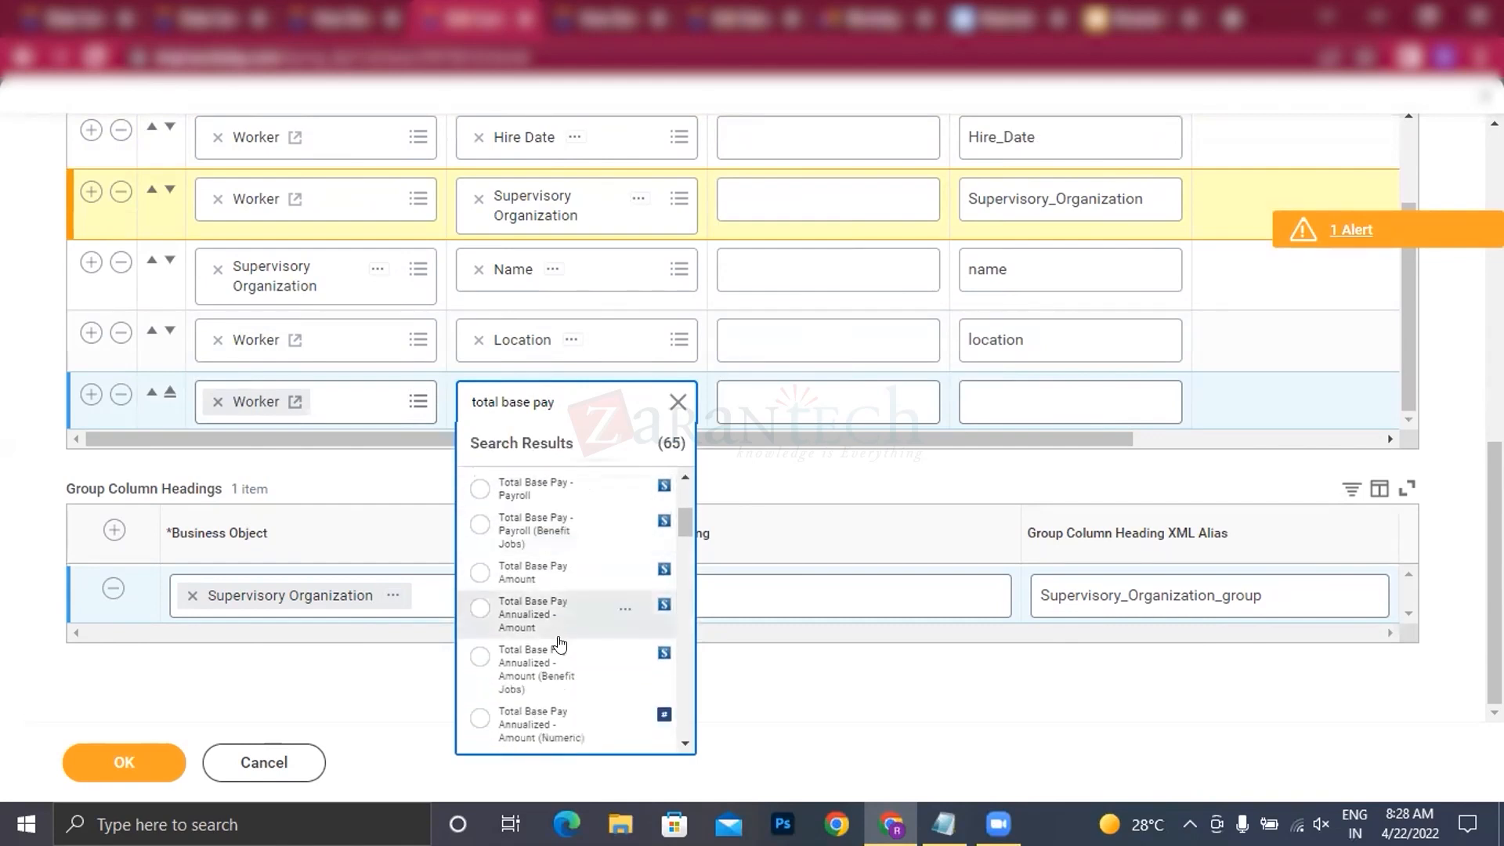
click(537, 615)
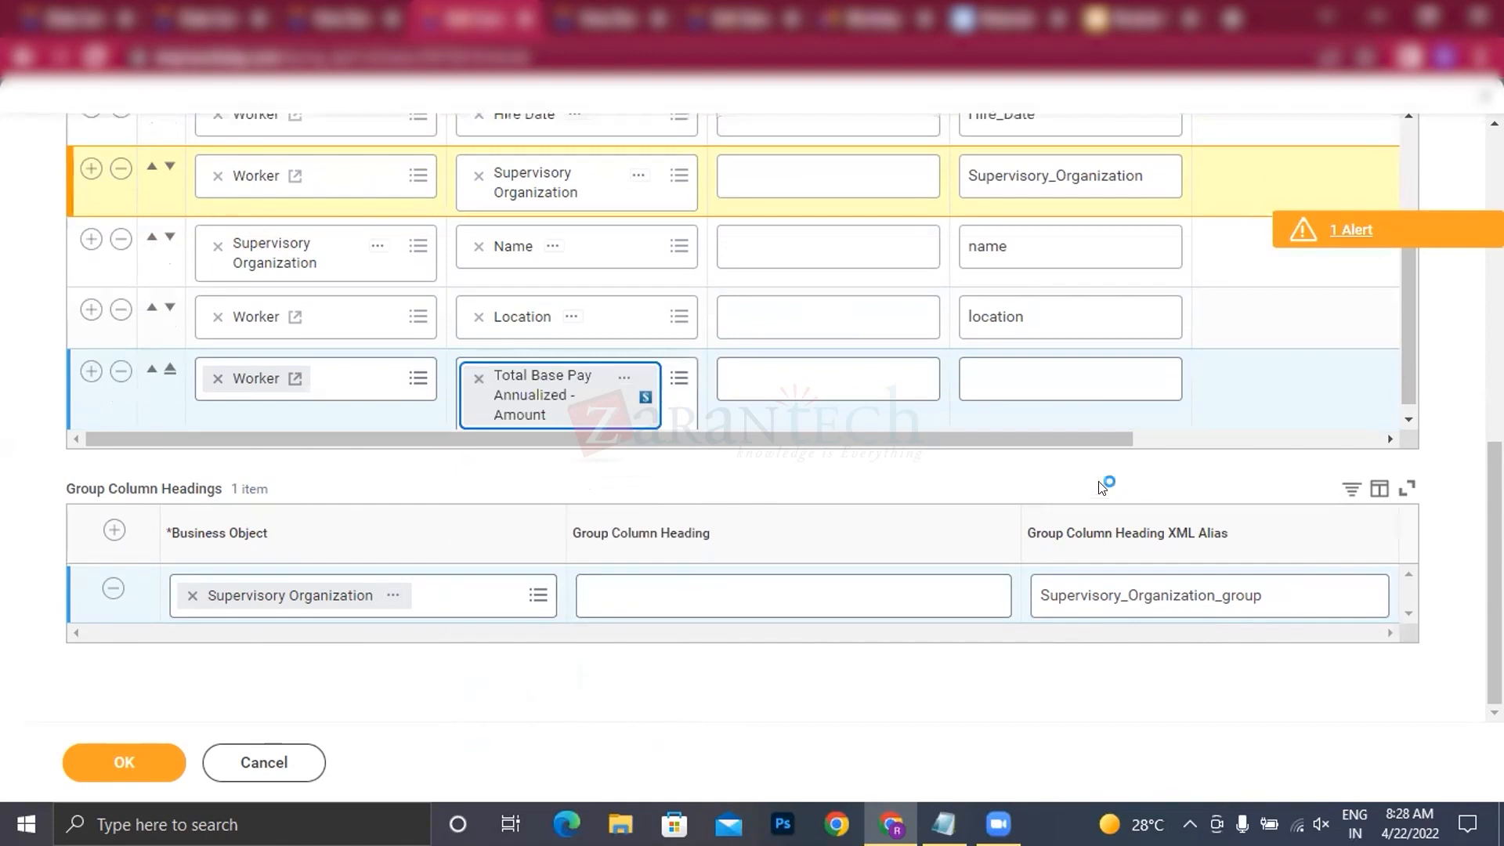
Step: Check the report's sharing and advanced Prism settings and submit the report definition
scroll(705, 553, up, 5)
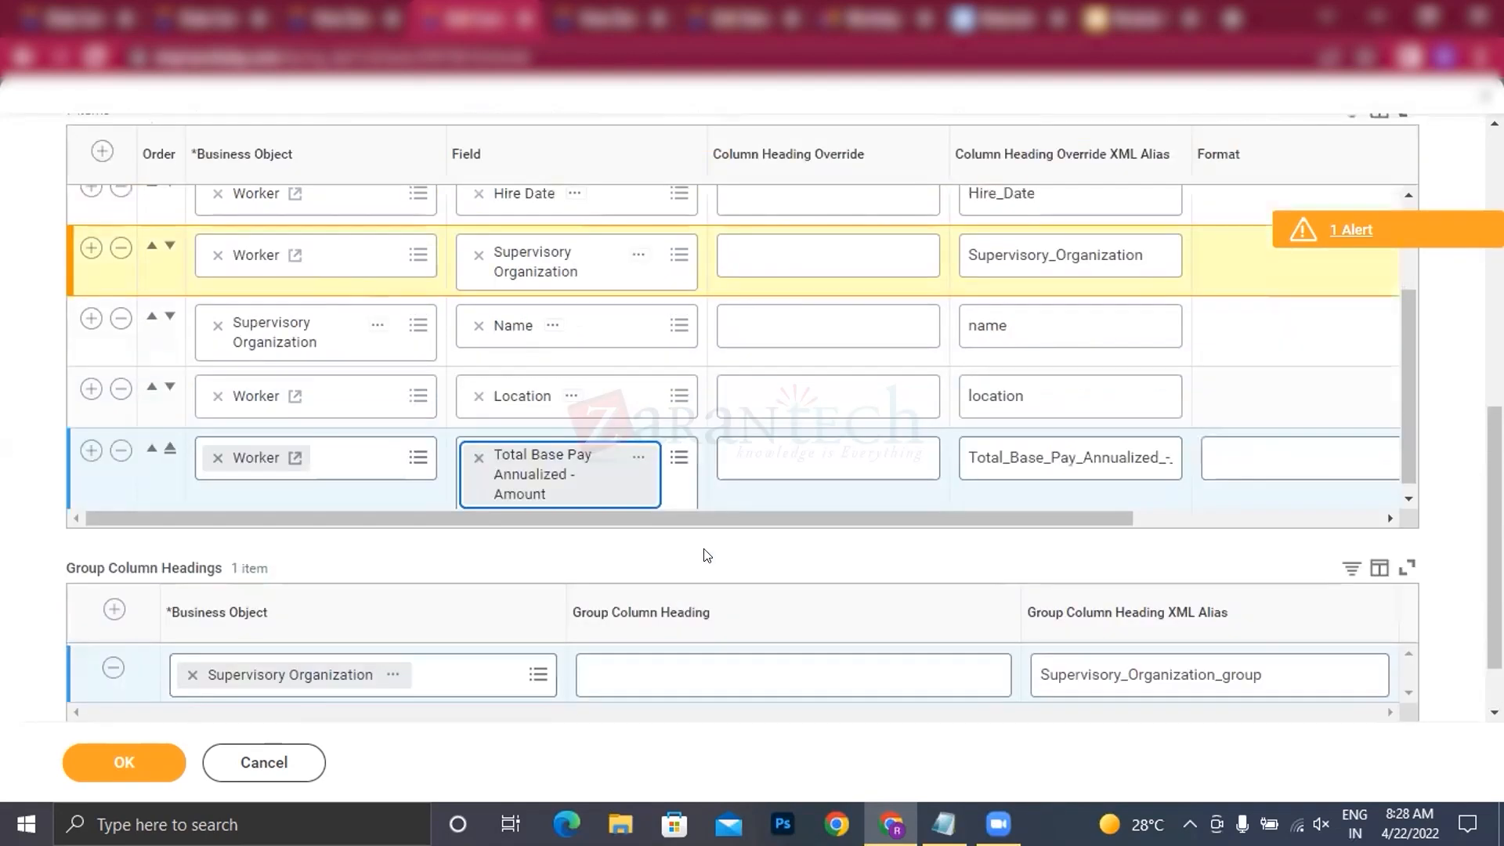
click(696, 249)
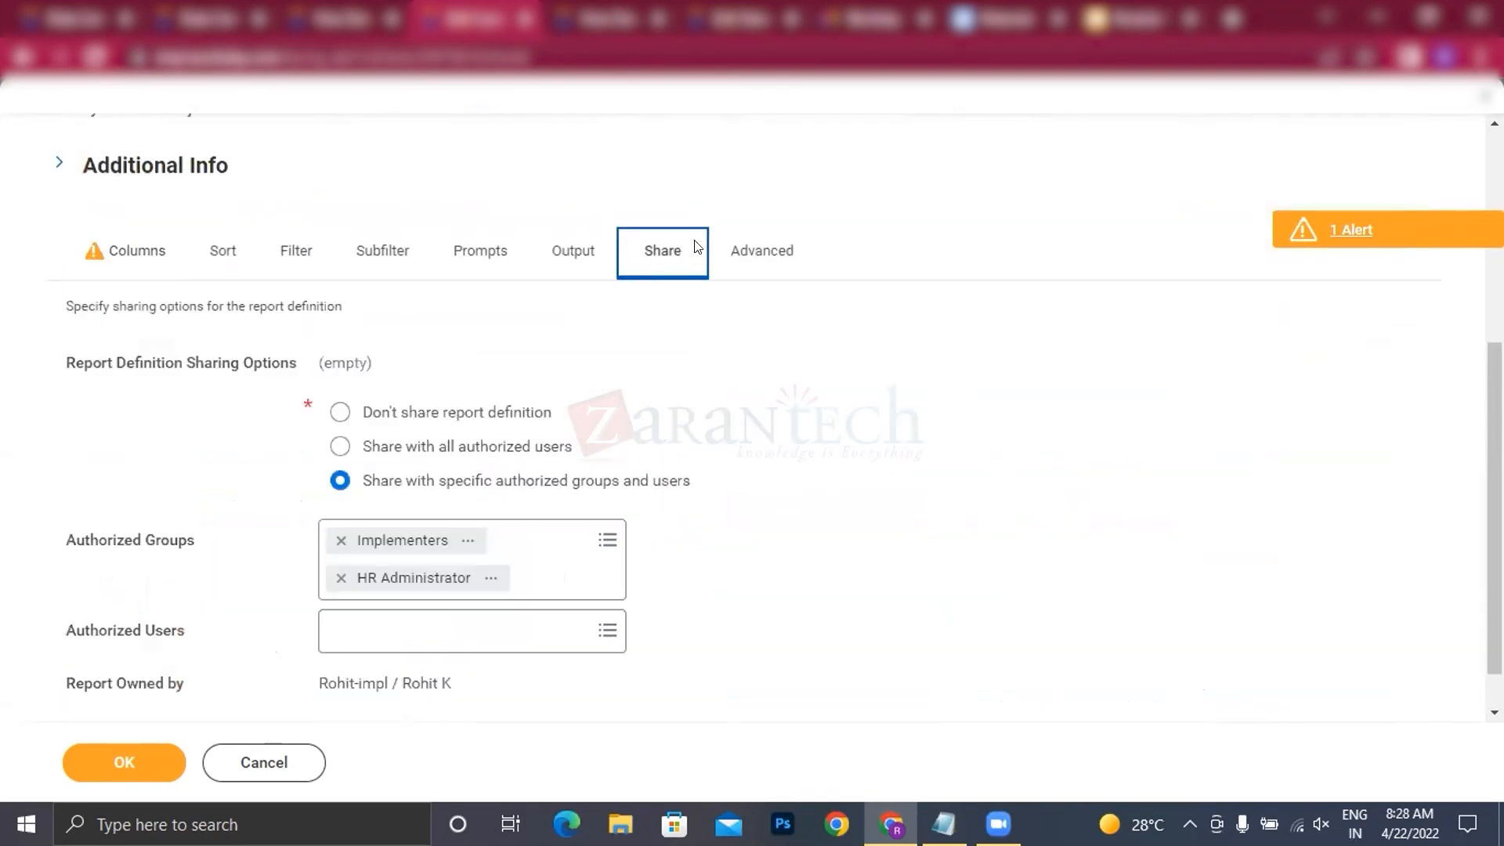
click(749, 262)
scroll(745, 329, down, 5)
scroll(481, 543, down, 5)
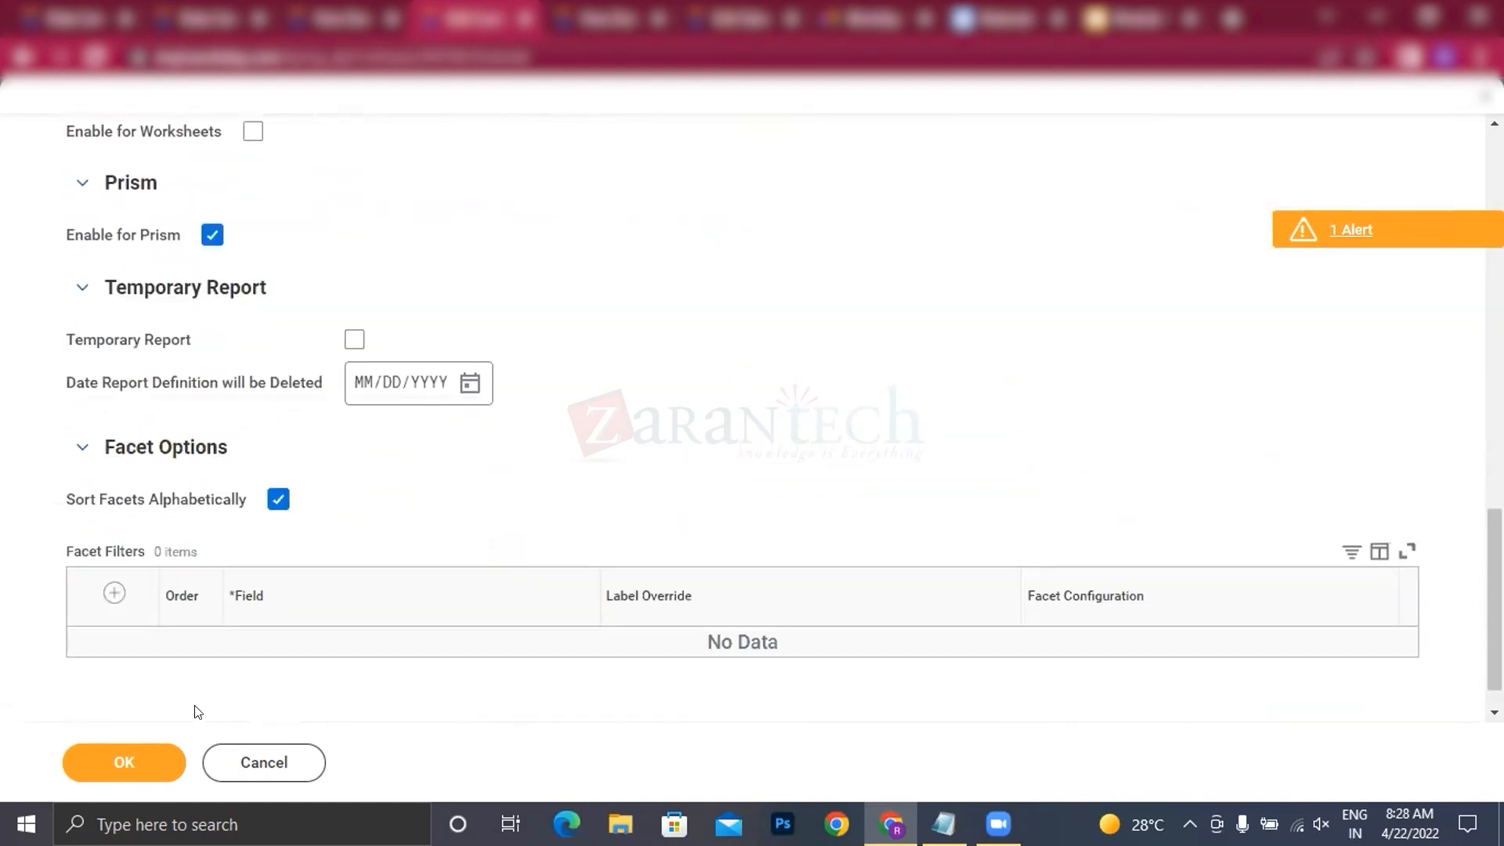
click(127, 764)
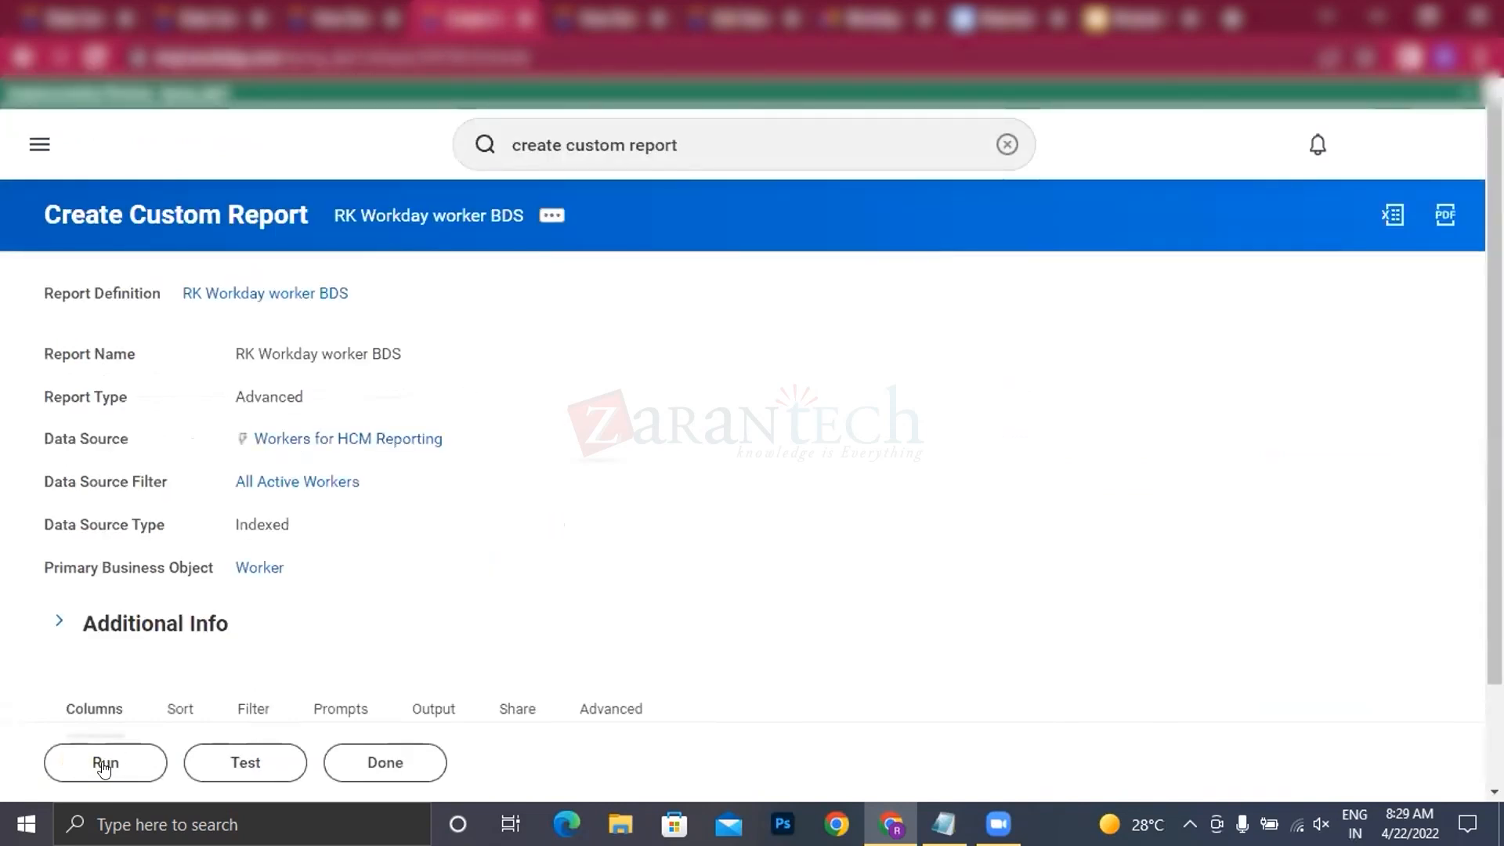
Step: Run the RK Workday worker BDS report and review its output rows and columns
click(102, 764)
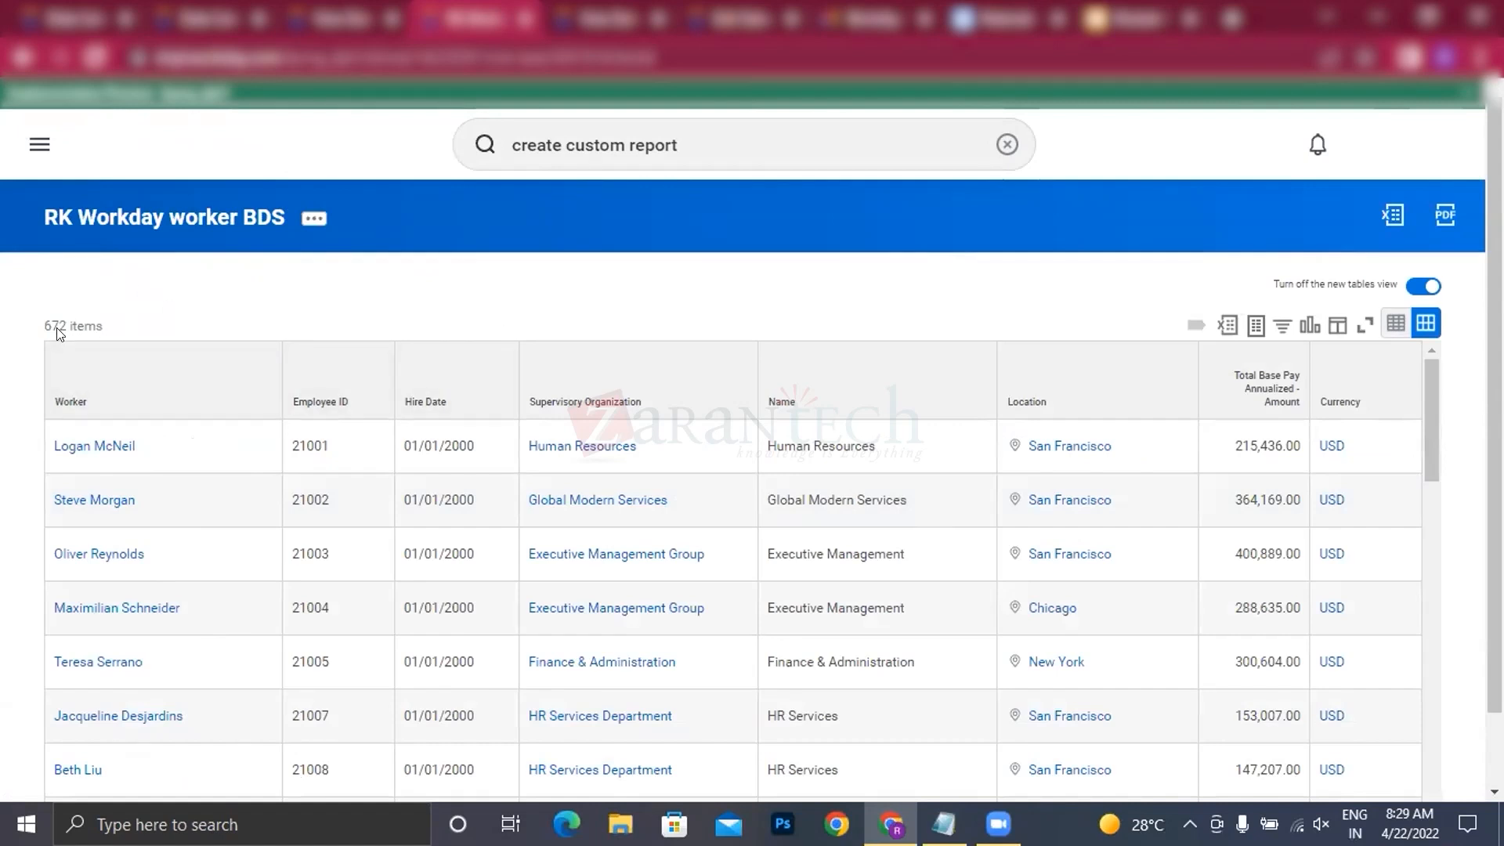
scroll(261, 295, down, 1)
scroll(497, 571, down, 2)
scroll(510, 571, up, 2)
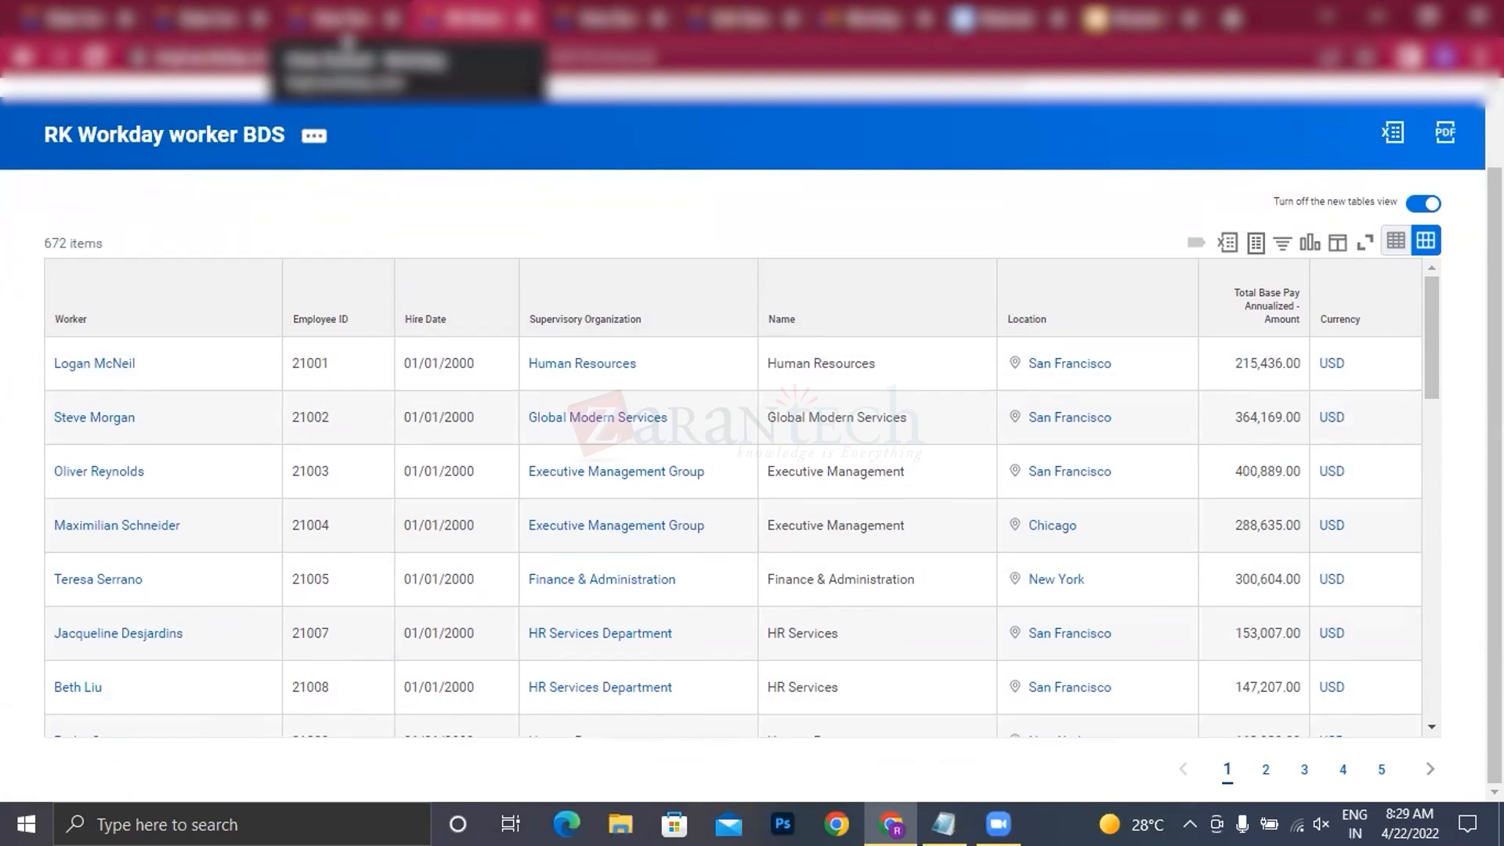
click(345, 24)
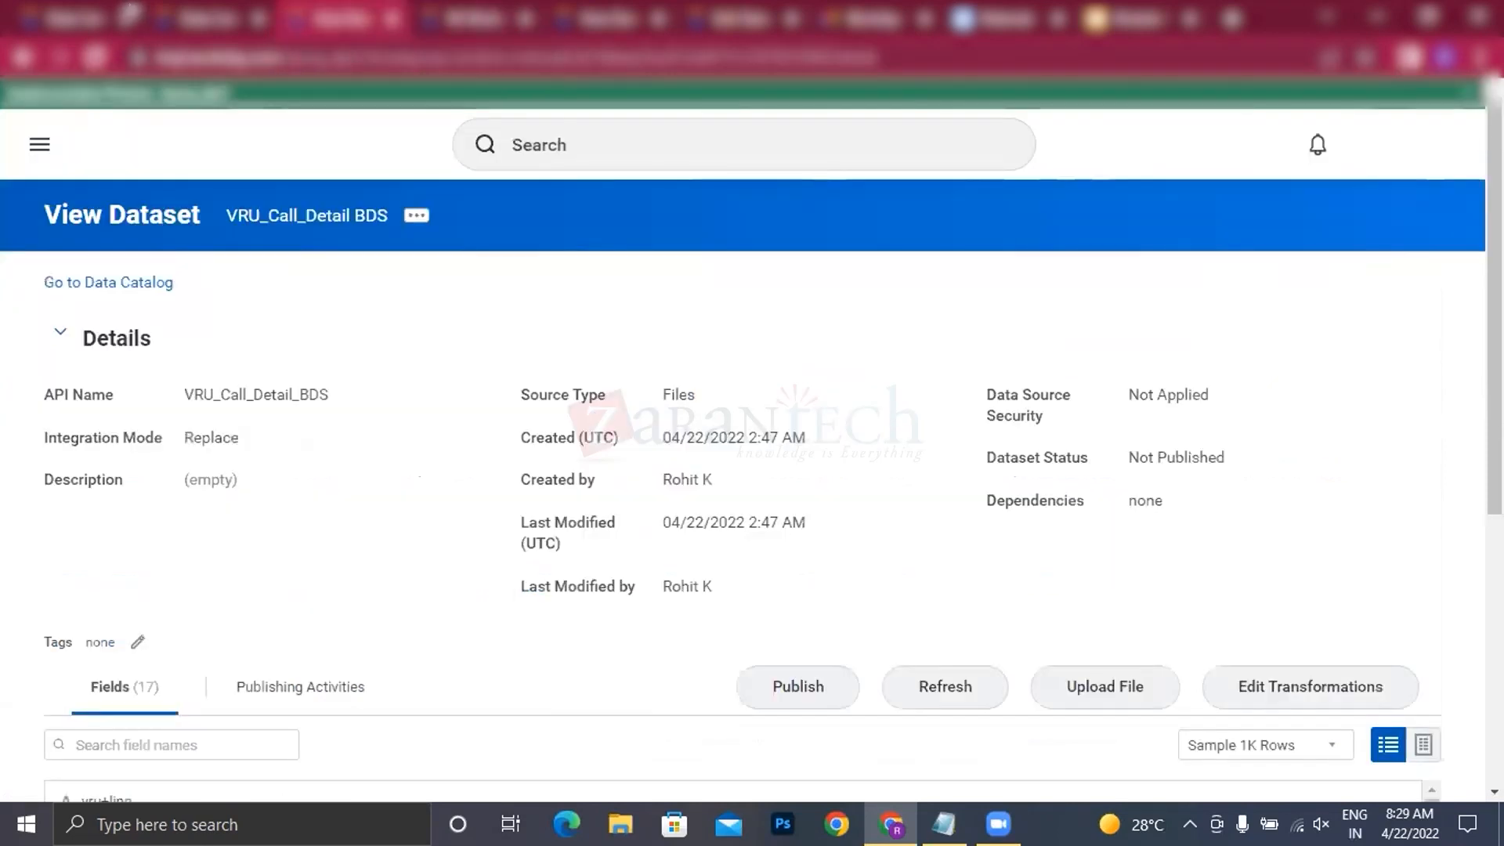
click(204, 18)
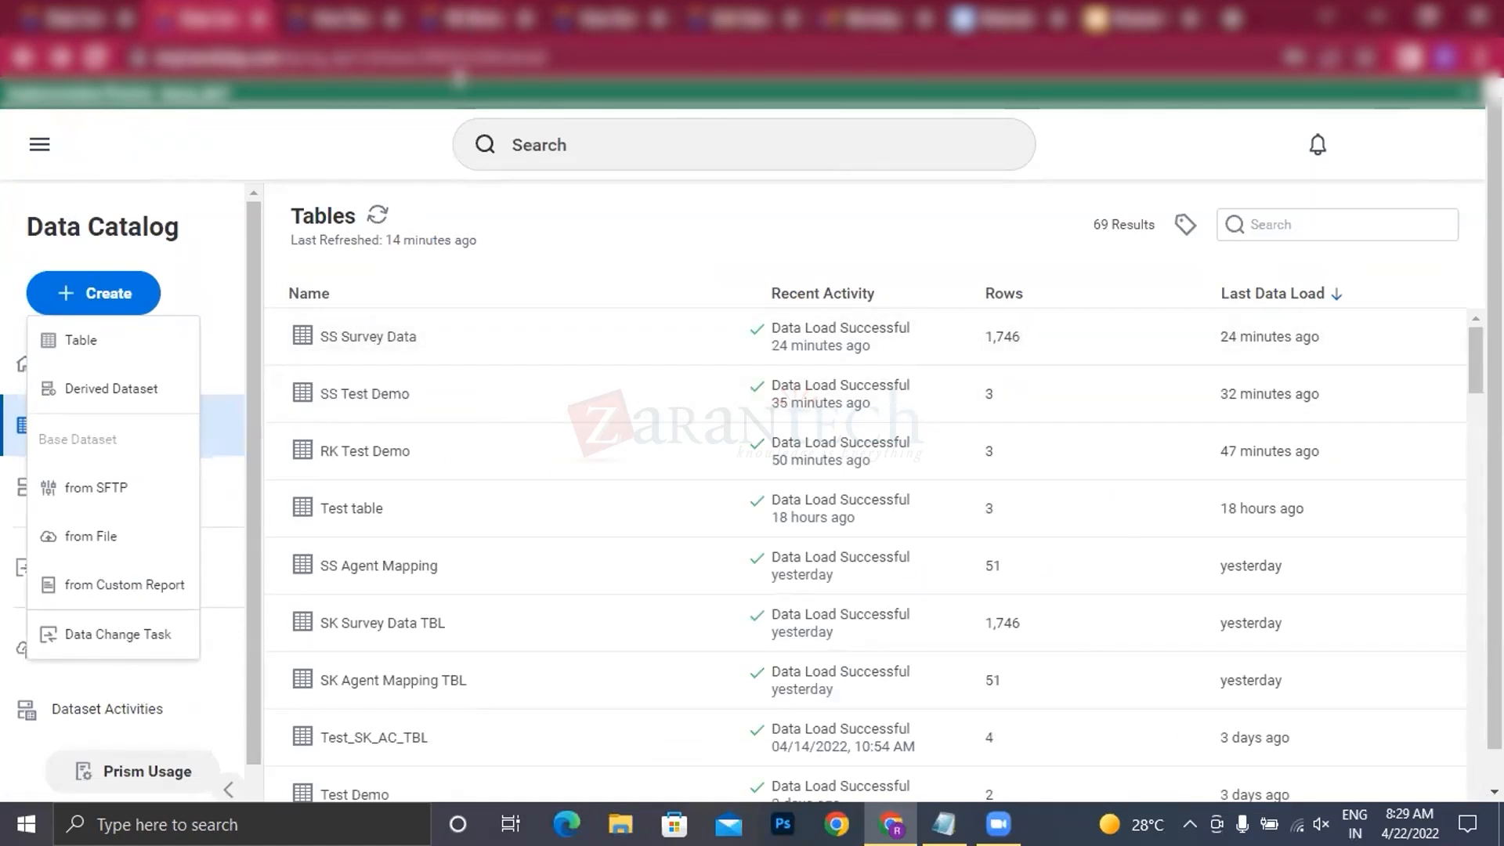
click(472, 19)
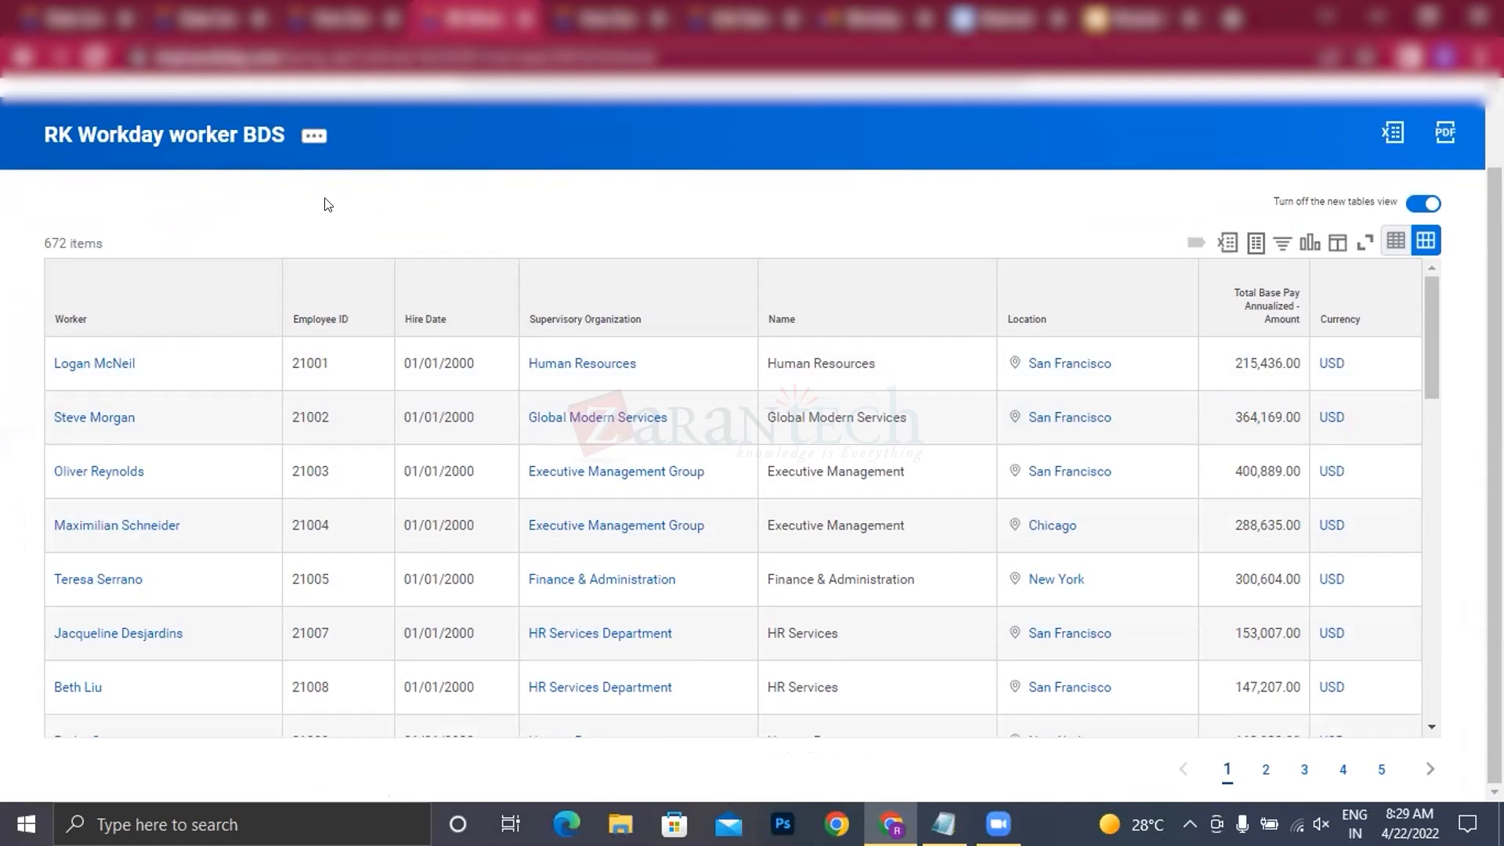
click(184, 22)
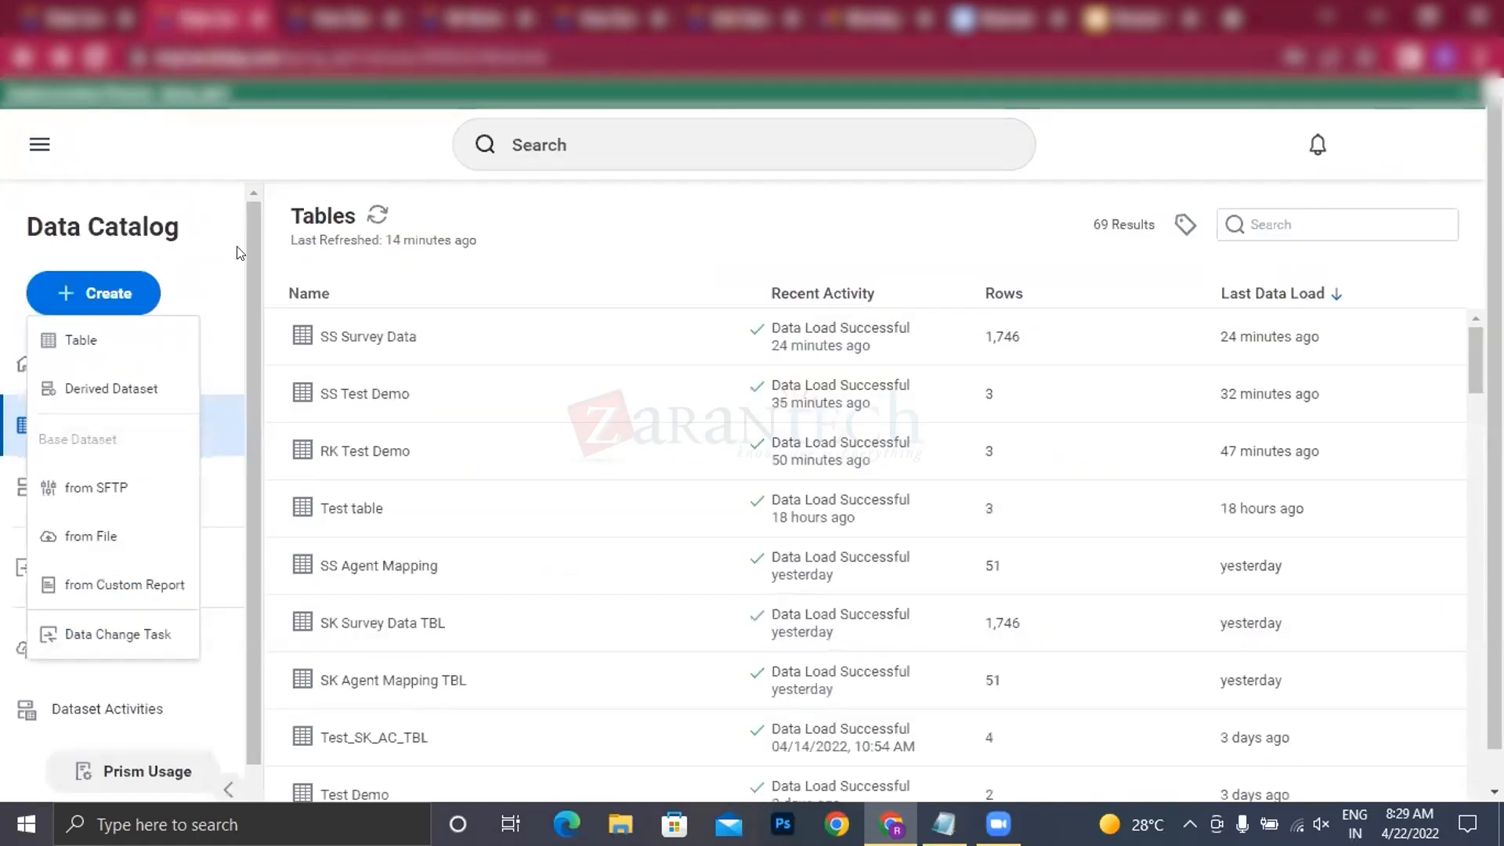
click(453, 19)
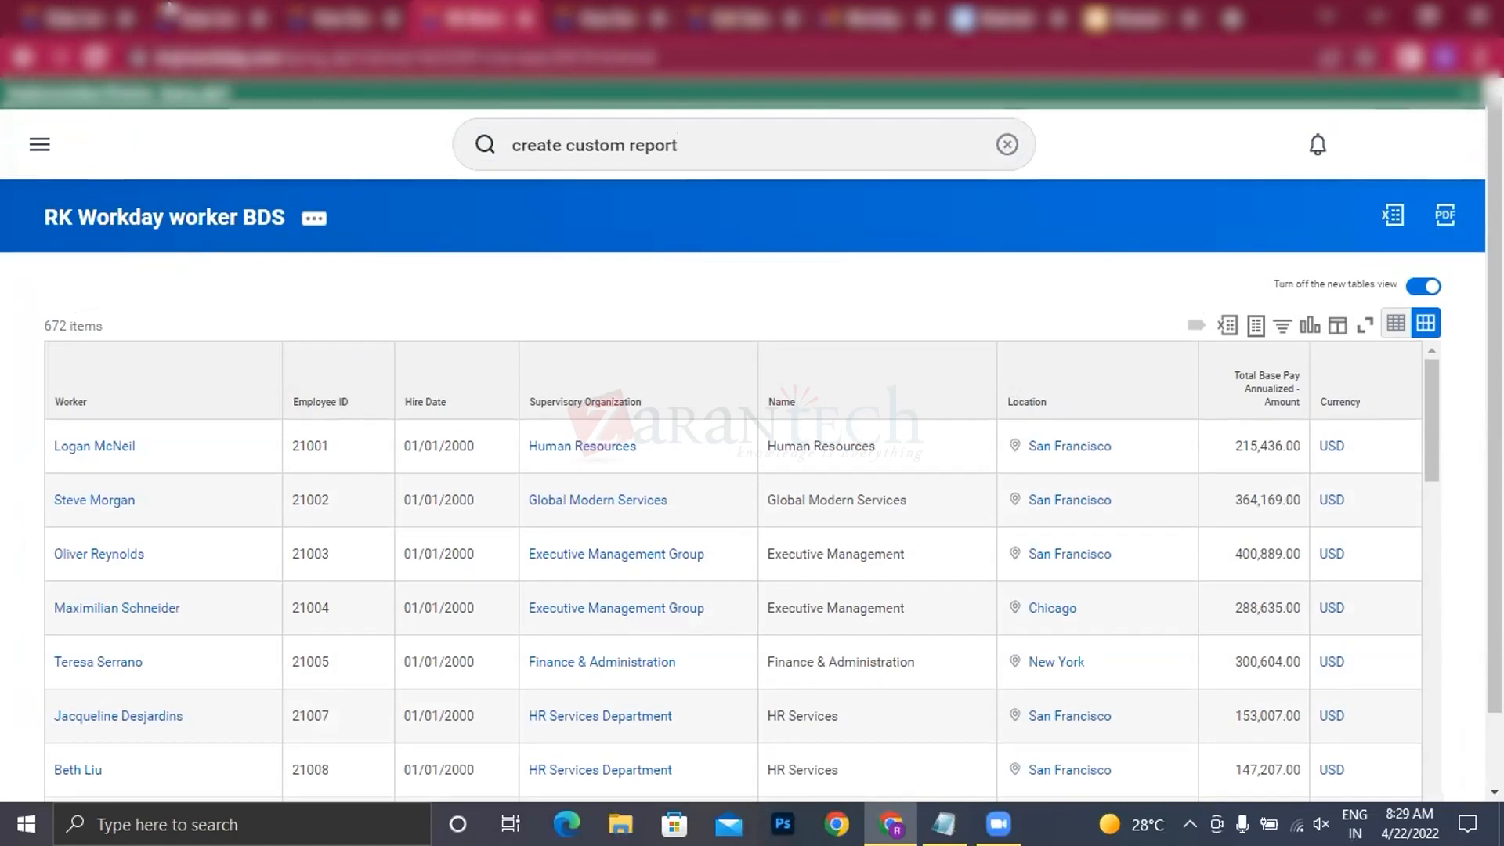
Step: Start creating a base dataset from a custom report in the Data Catalog
click(176, 16)
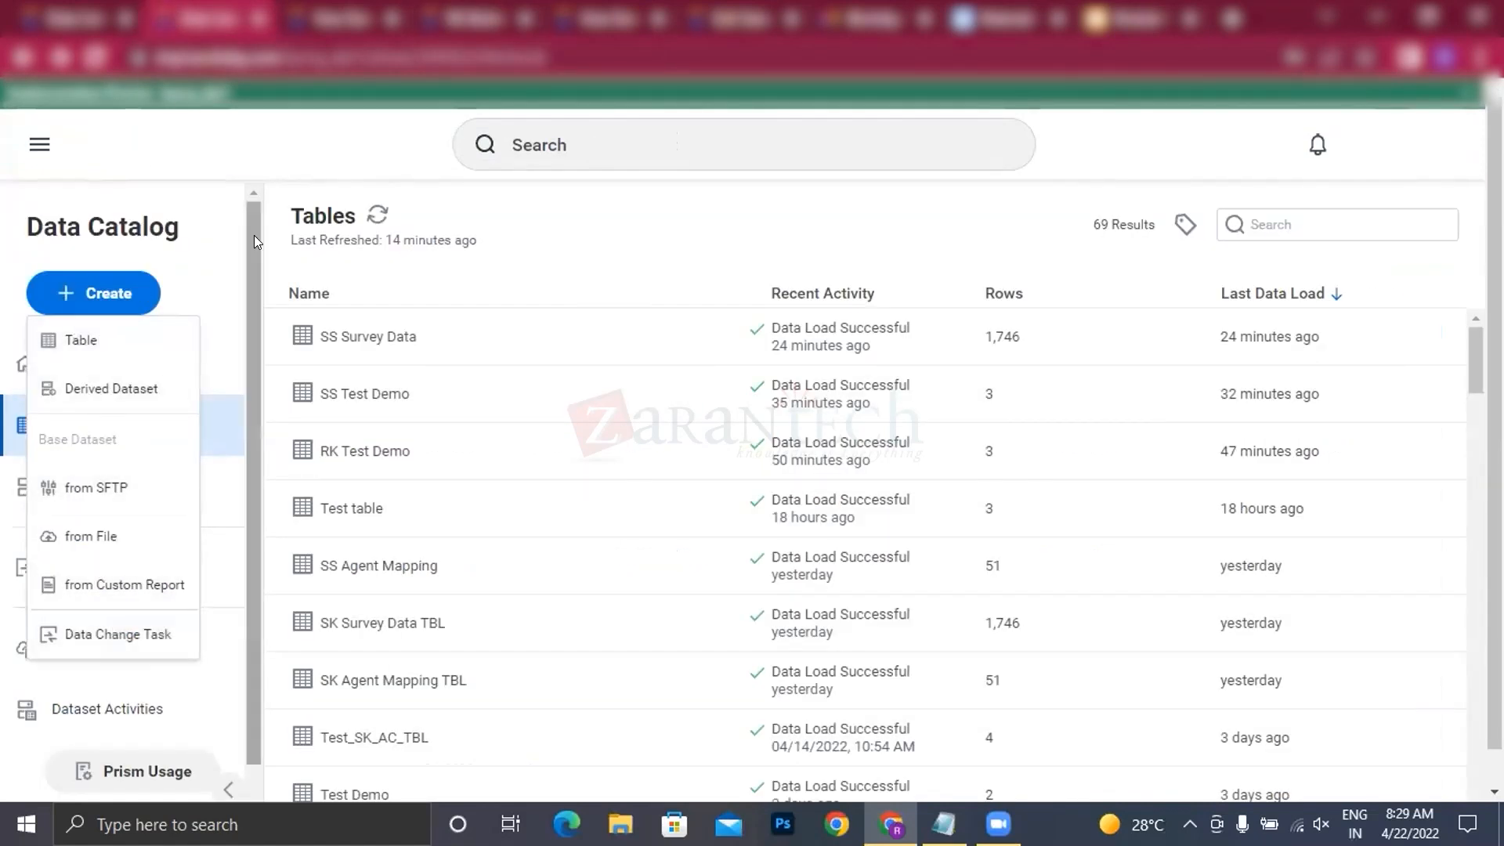
click(119, 291)
click(119, 291)
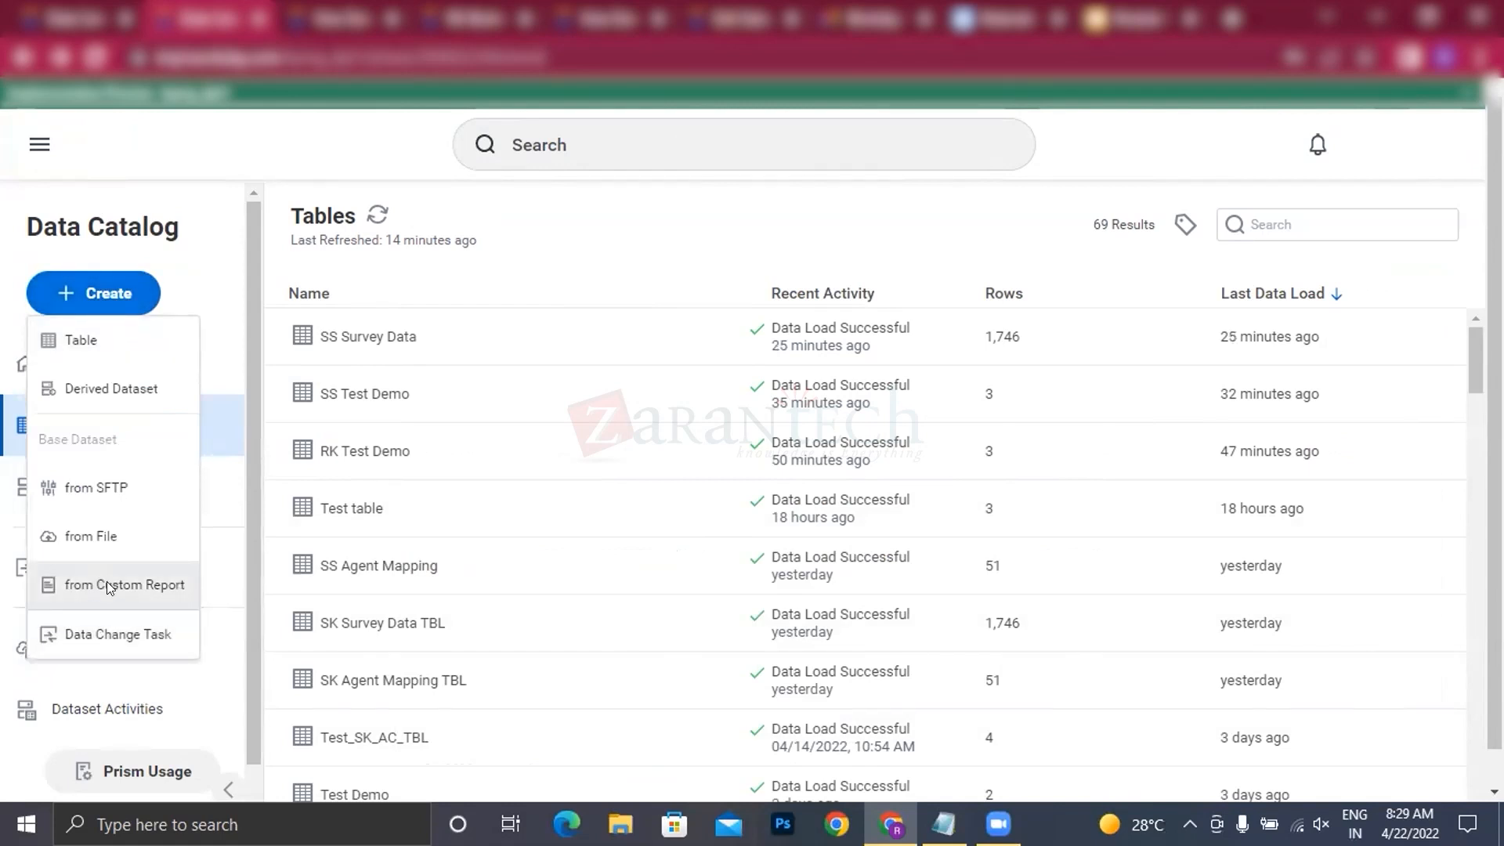
click(106, 583)
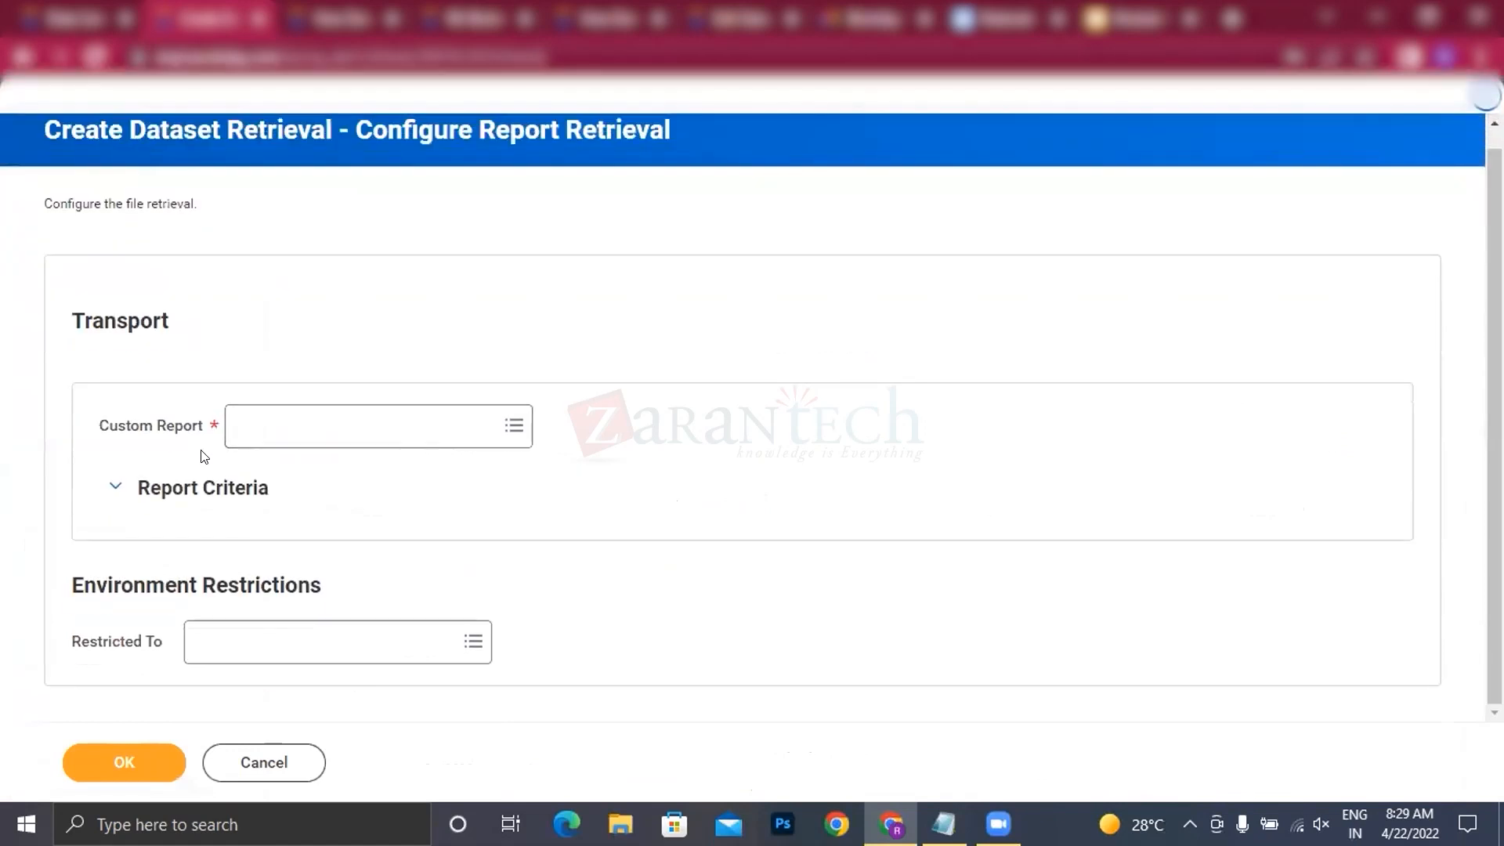
Step: Configure the dataset retrieval with the RK Workday worker BDS custom report and open its run frequency options
click(312, 416)
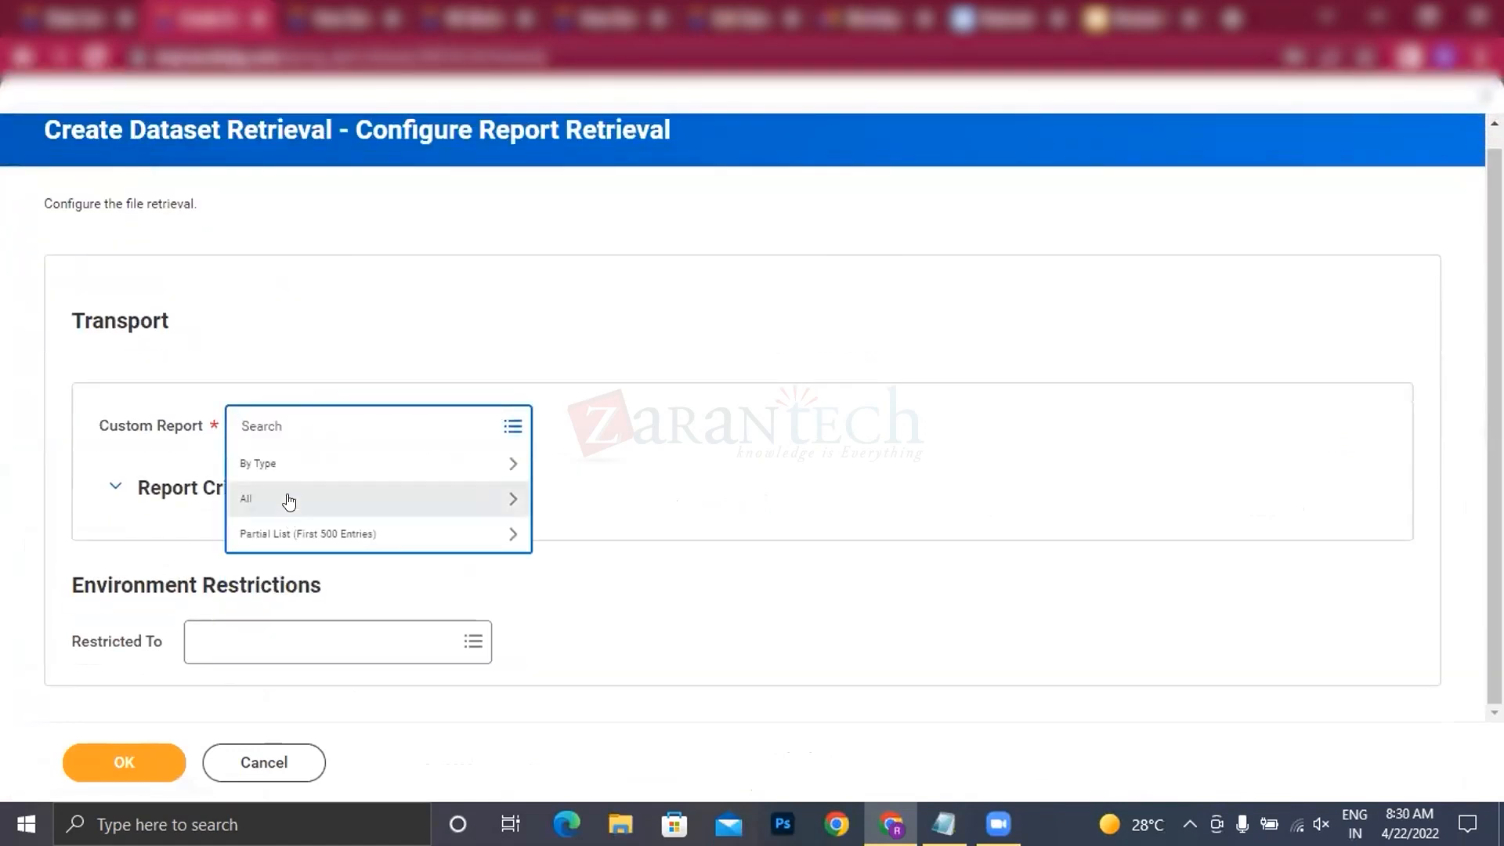
text(rk wd)
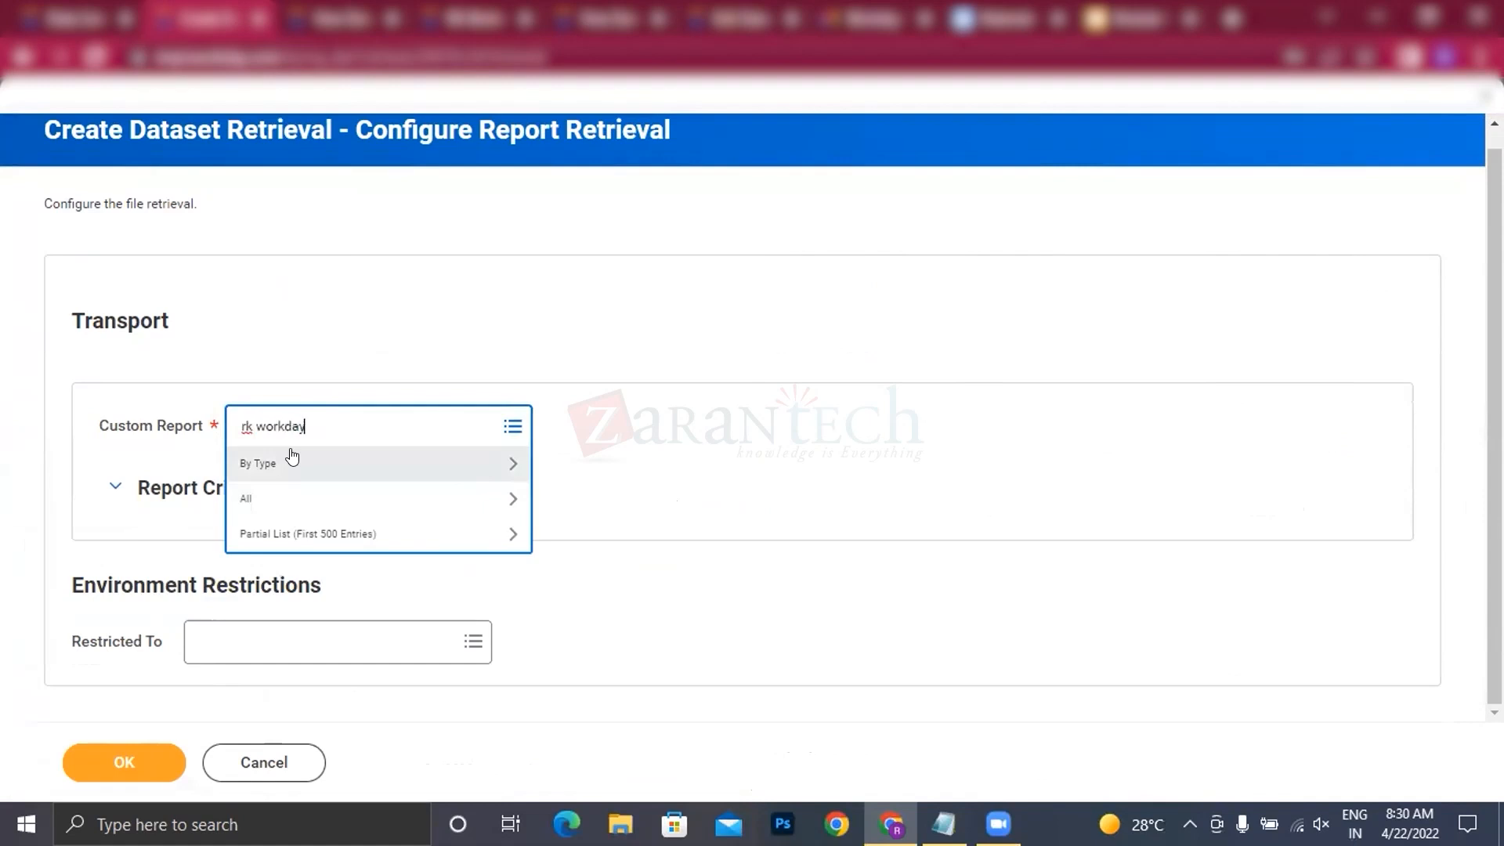
key(Return)
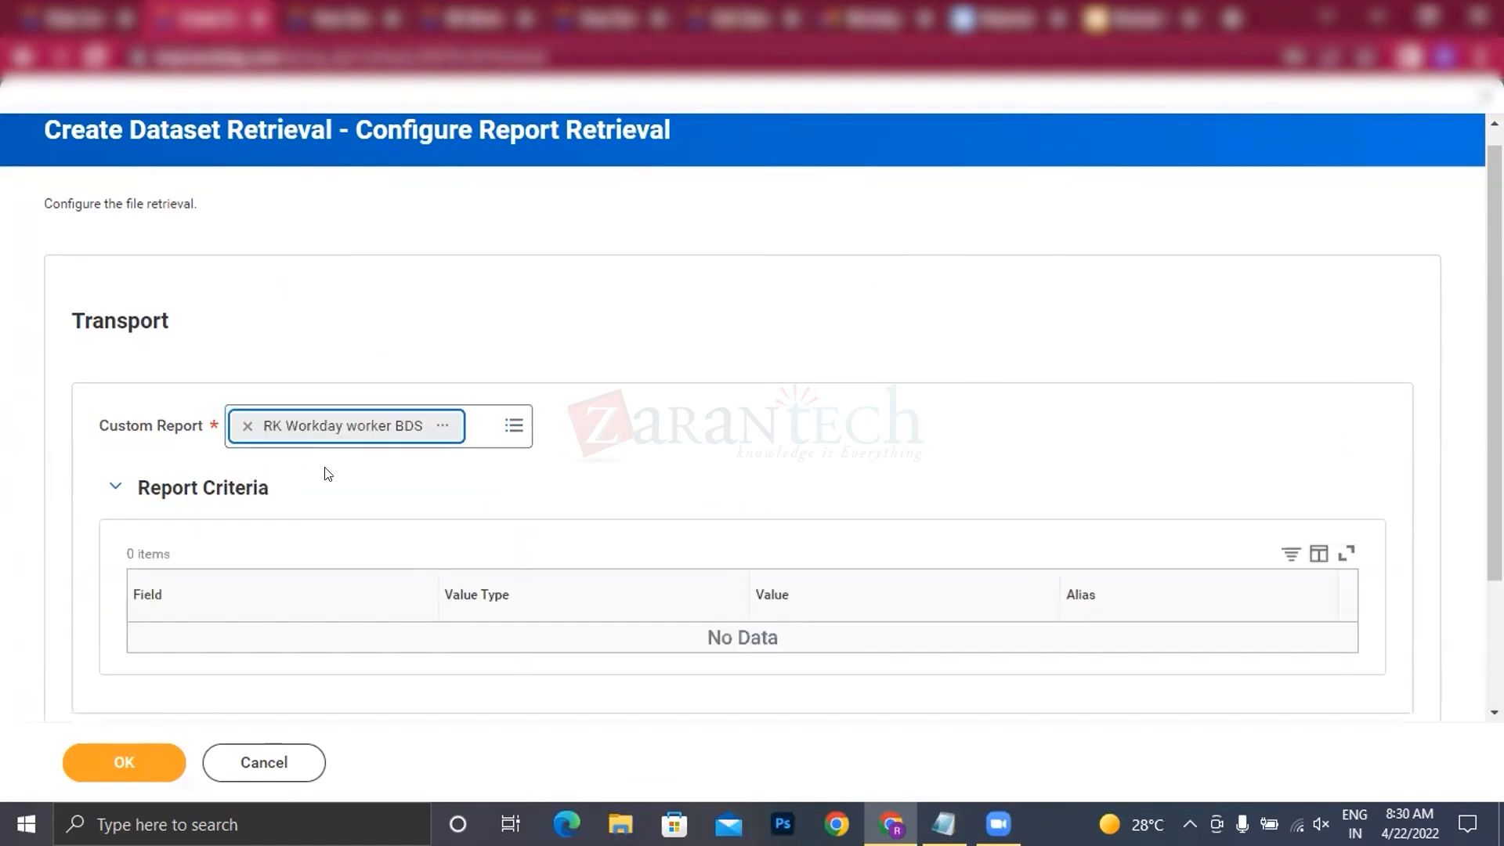
scroll(235, 541, down, 2)
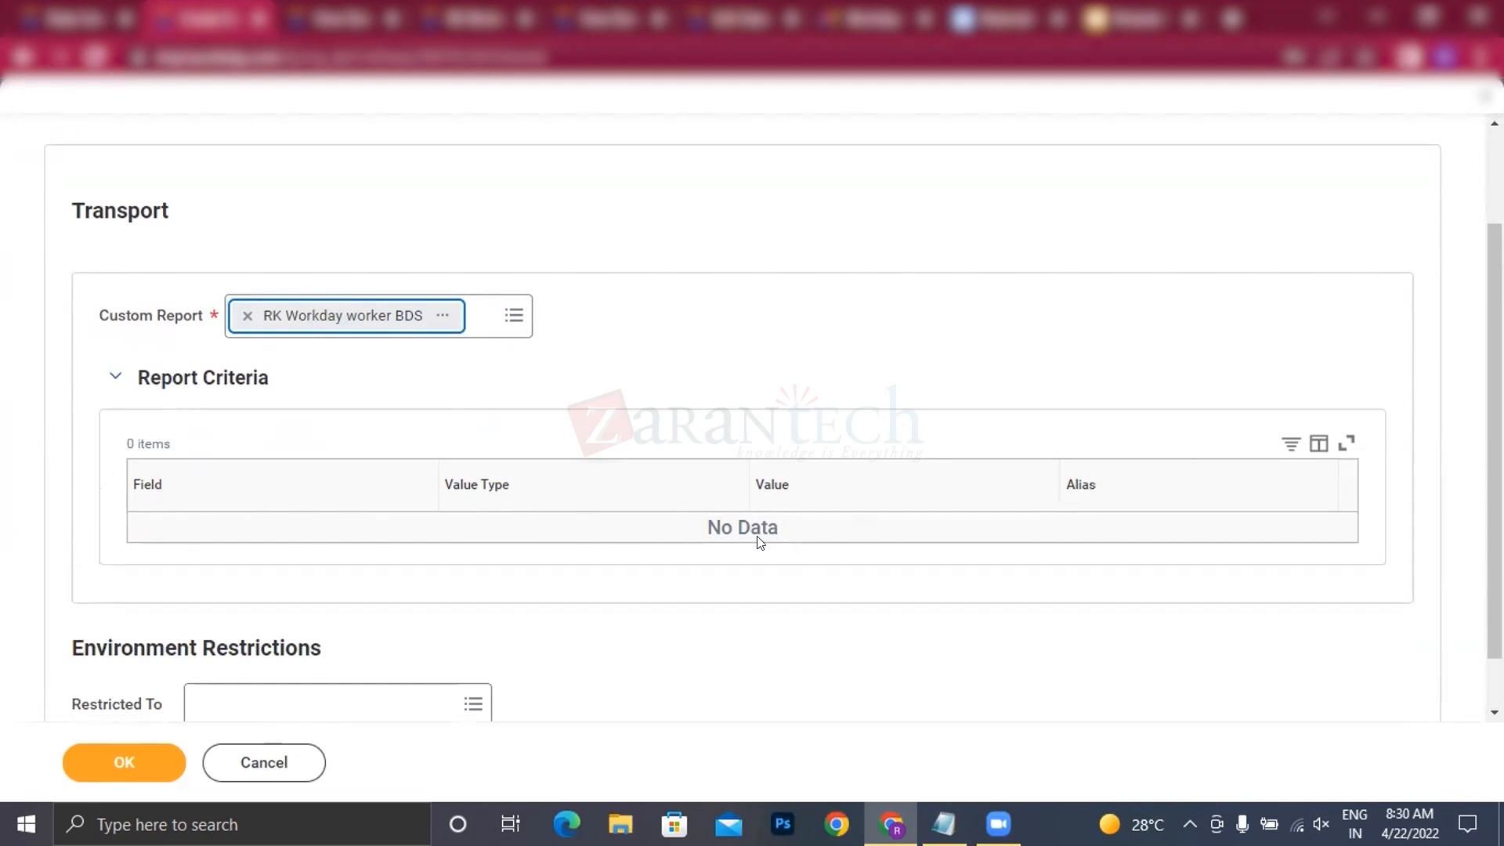
scroll(731, 588, down, 1)
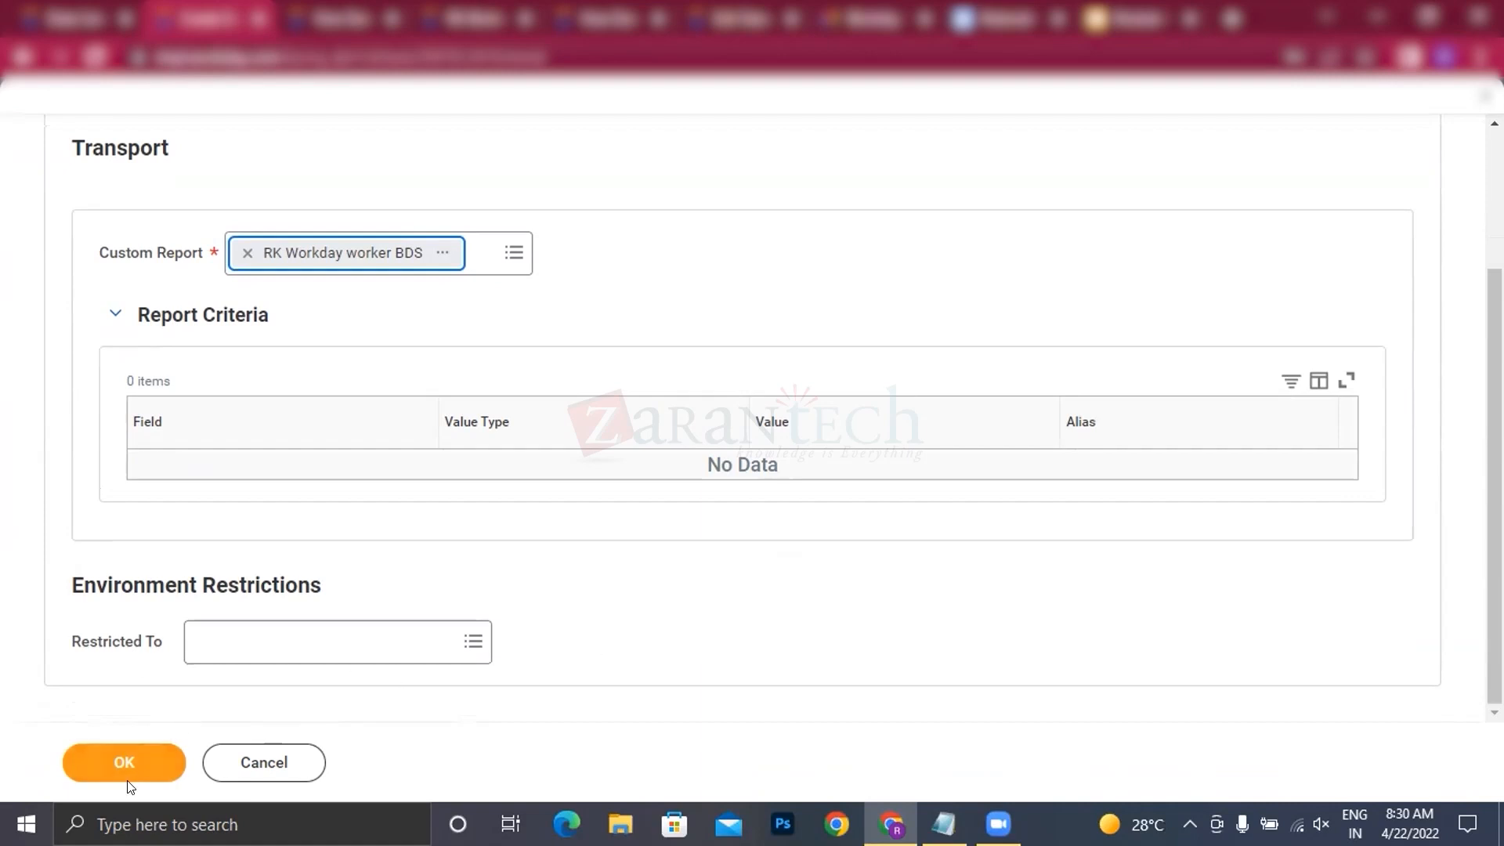
click(159, 762)
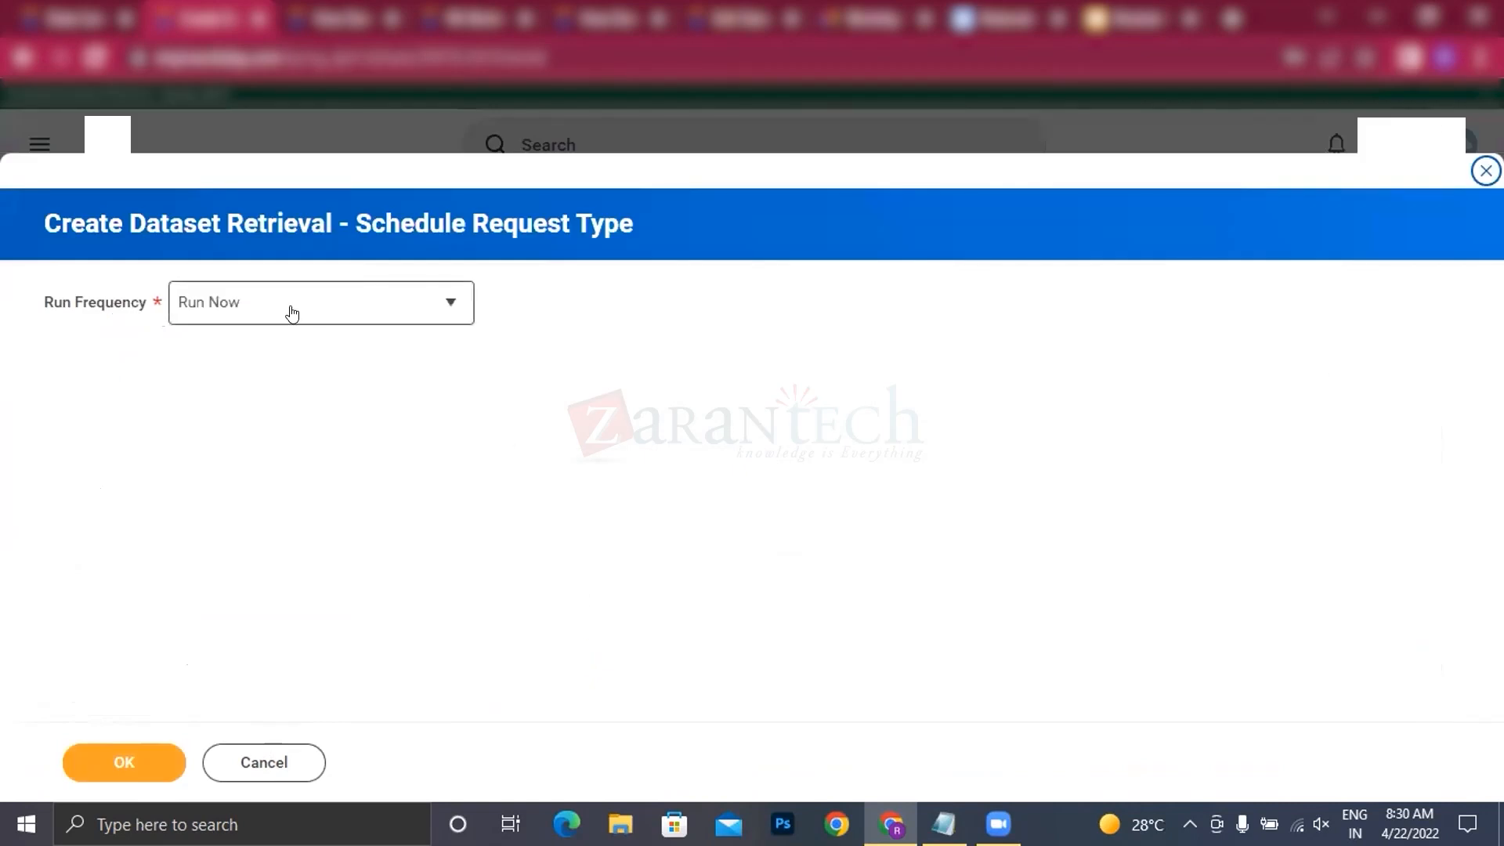
click(292, 313)
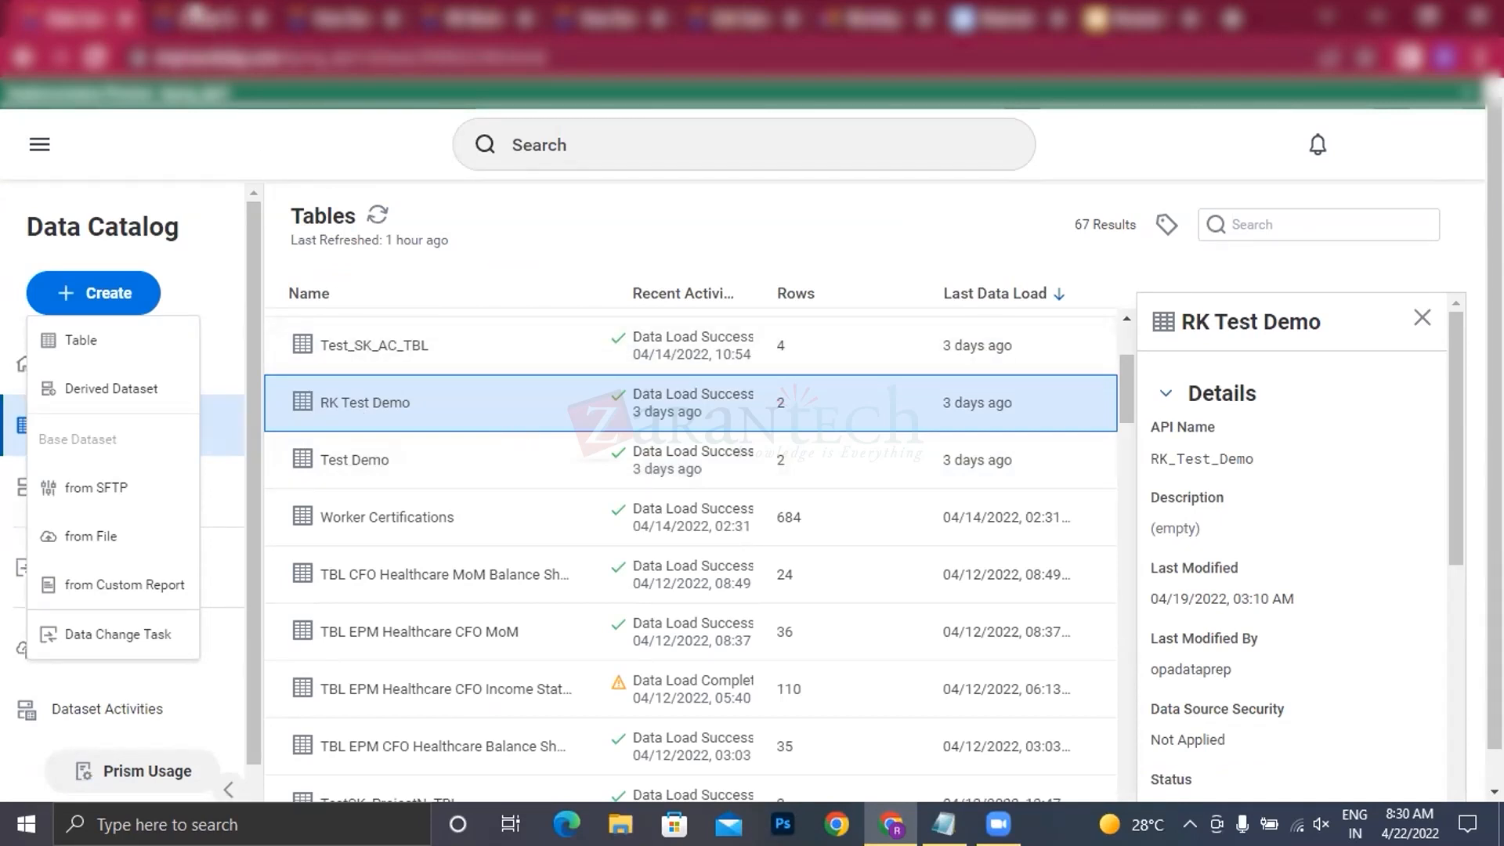
Step: Set the dataset retrieval's run frequency to Run Now and confirm it
click(202, 16)
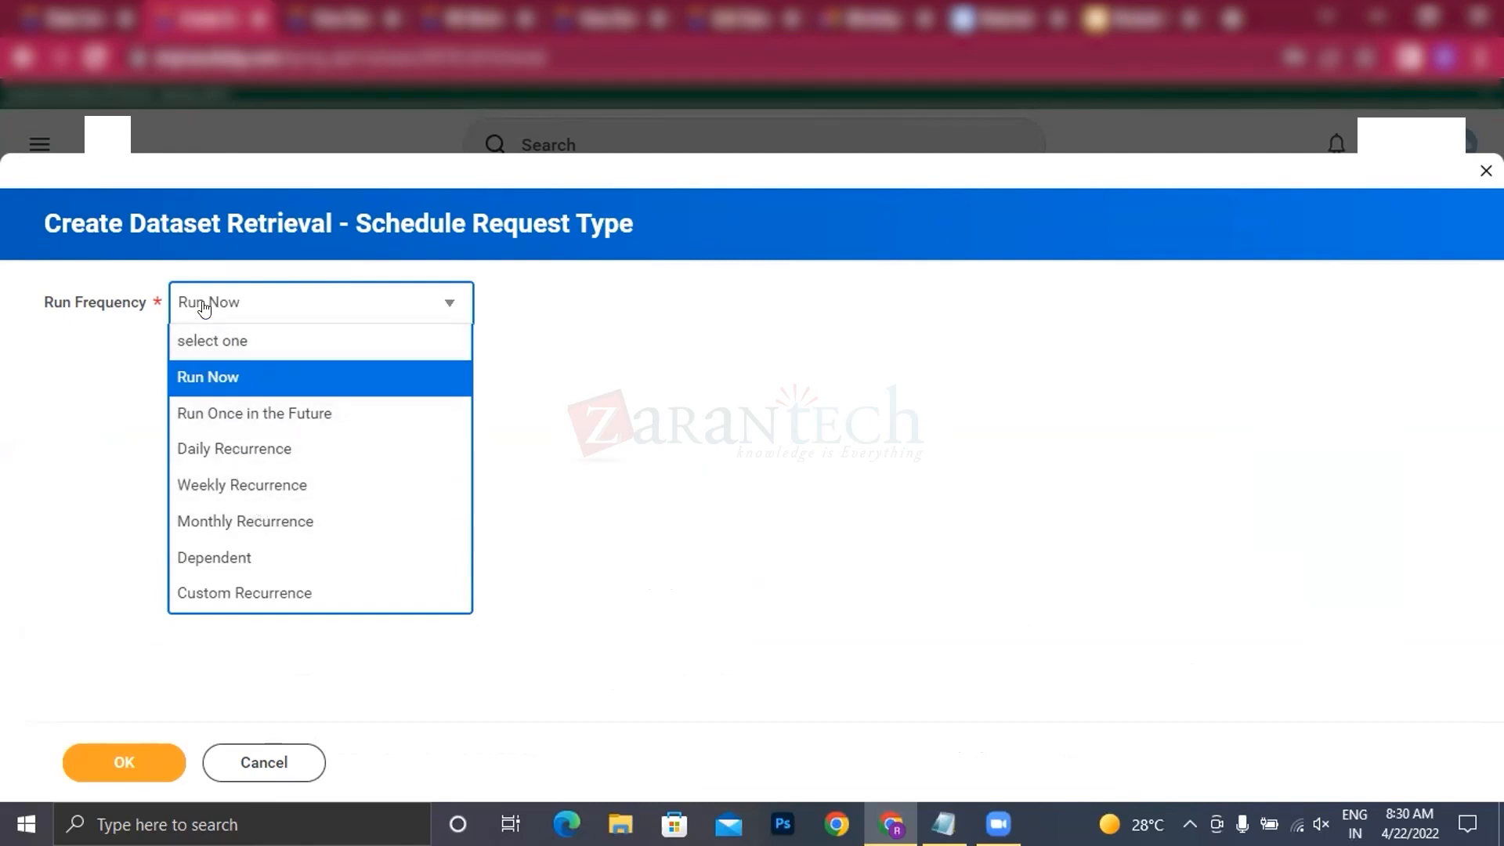
click(205, 380)
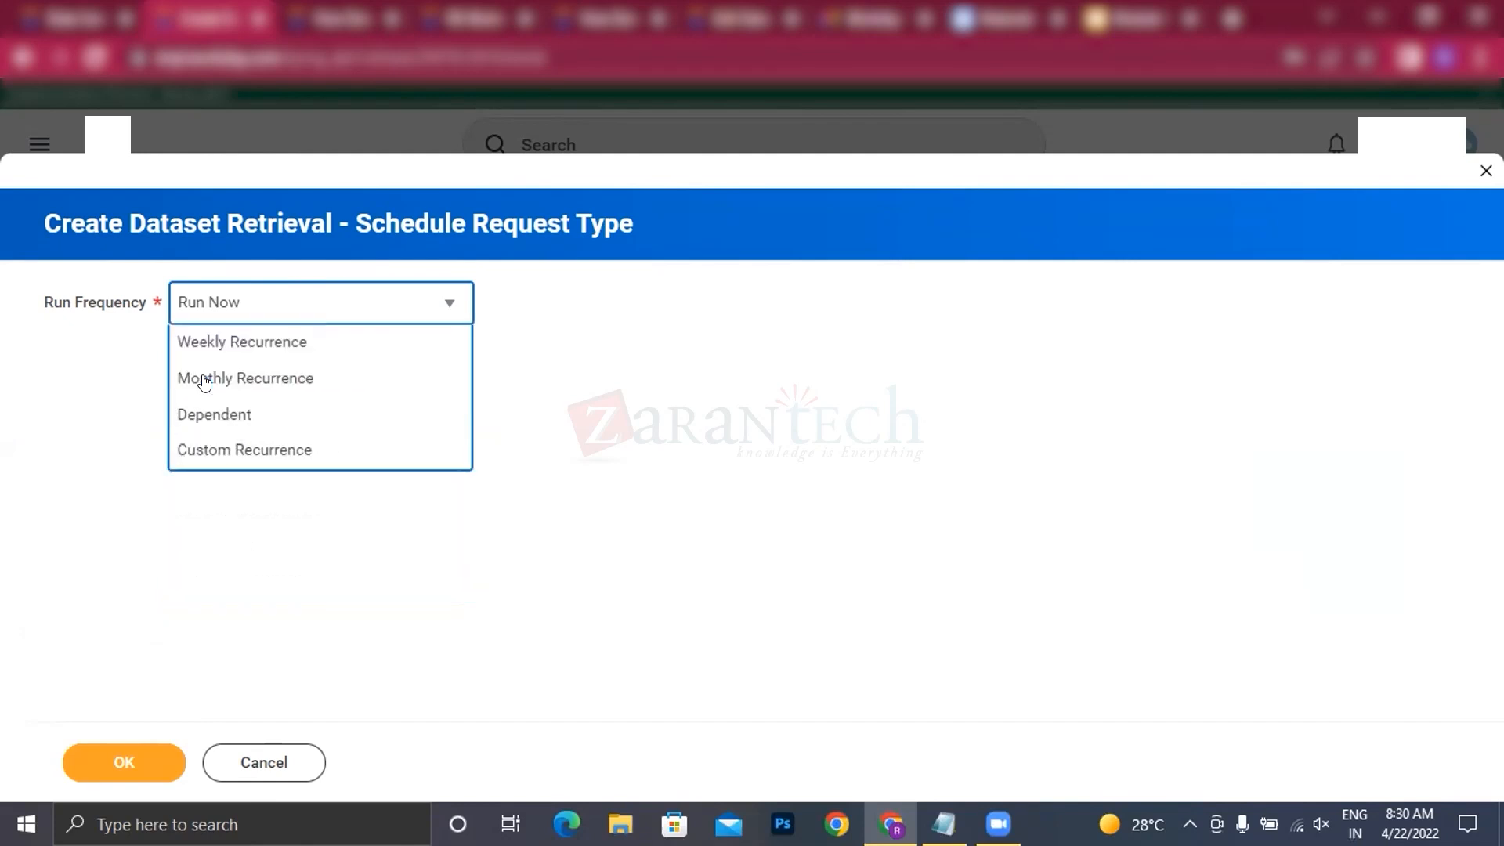
click(127, 763)
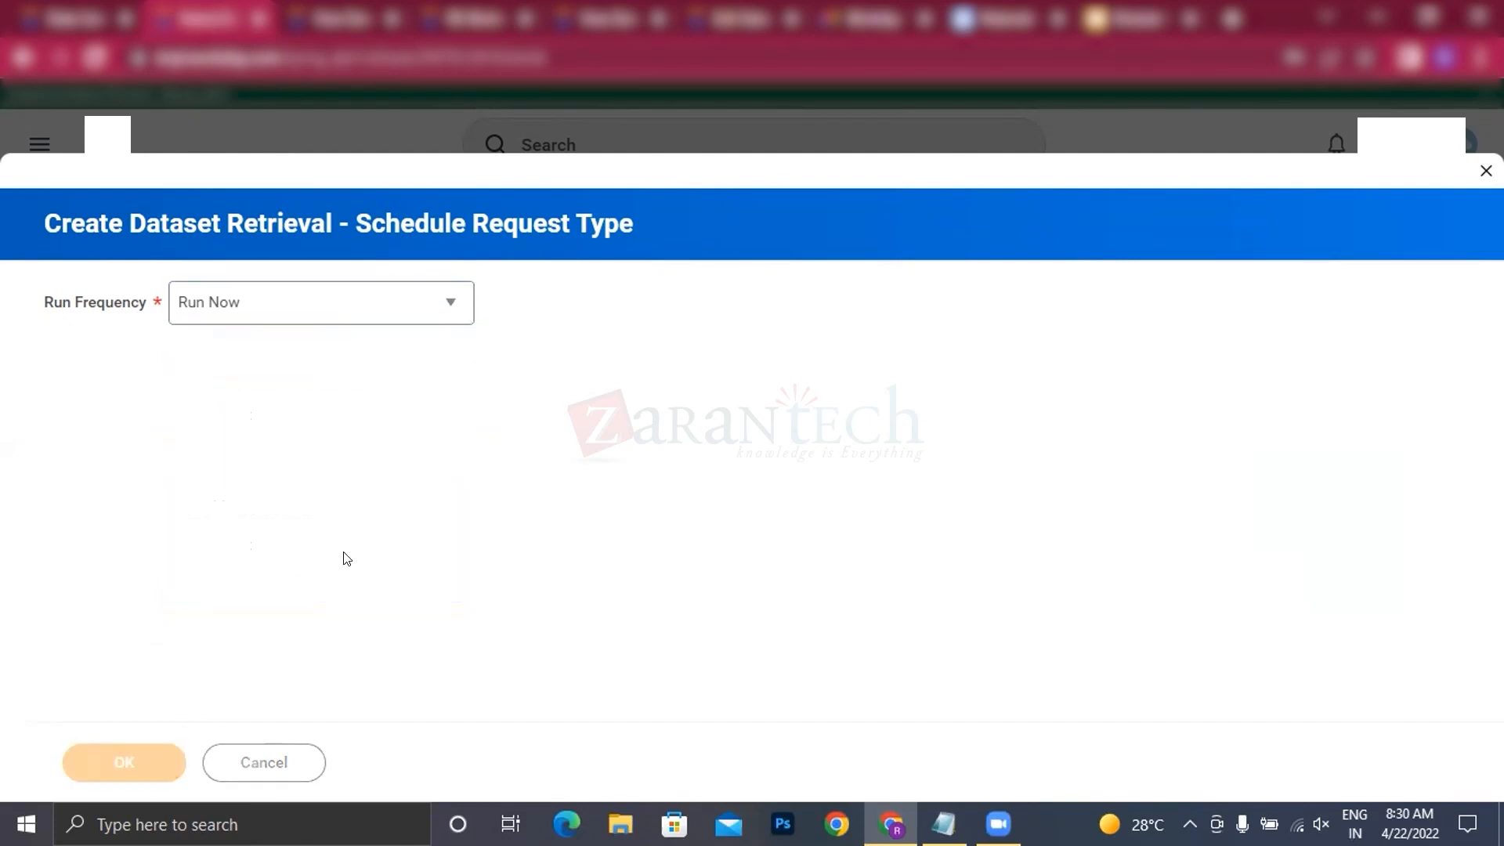
Step: Create the dataset with the name RK Workday worker BDS and the Replace update mode
click(221, 298)
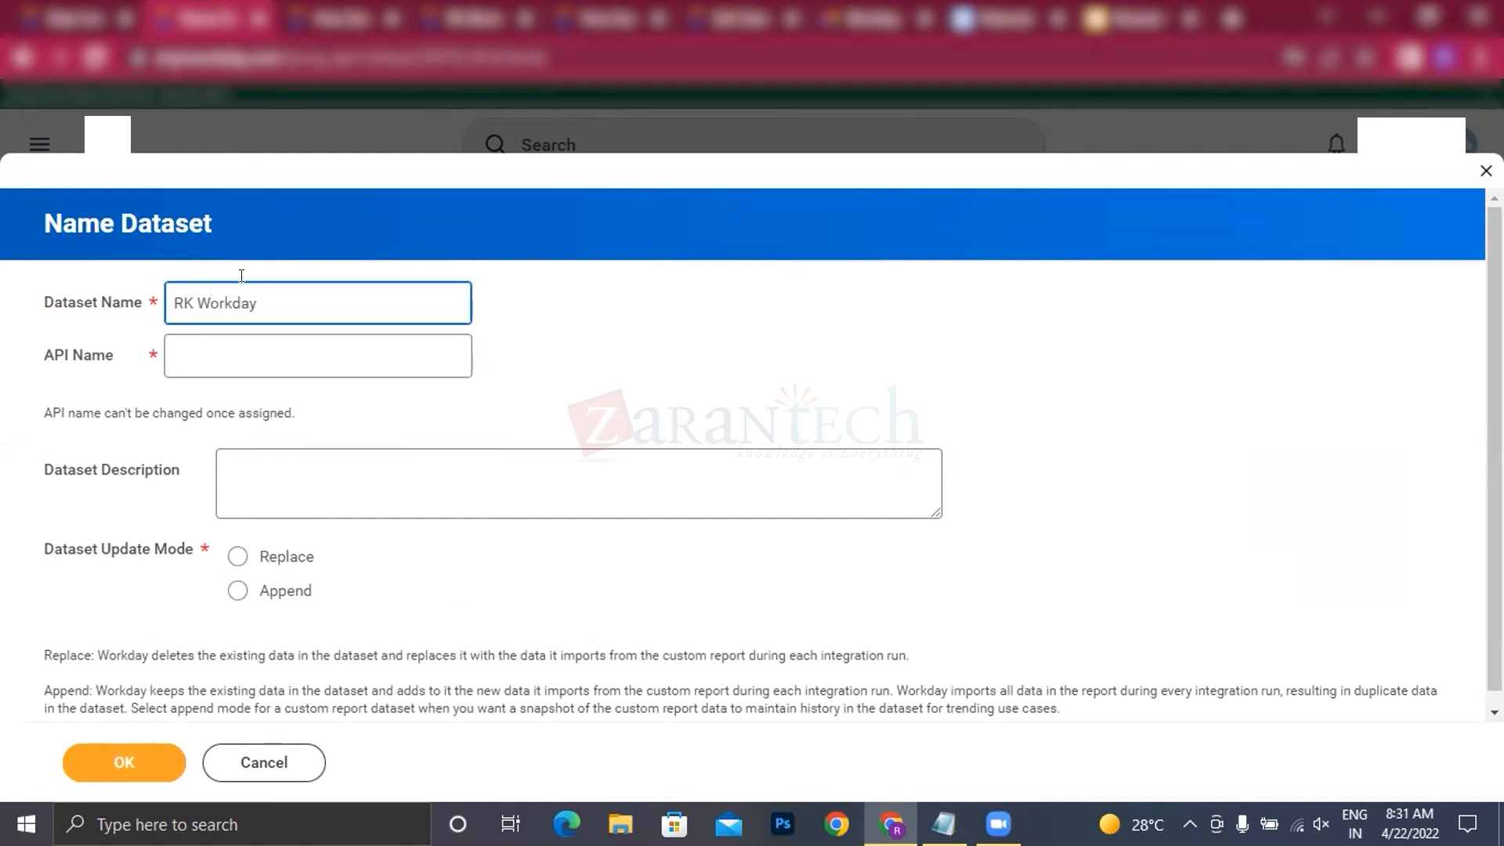
text(er BDS)
click(606, 378)
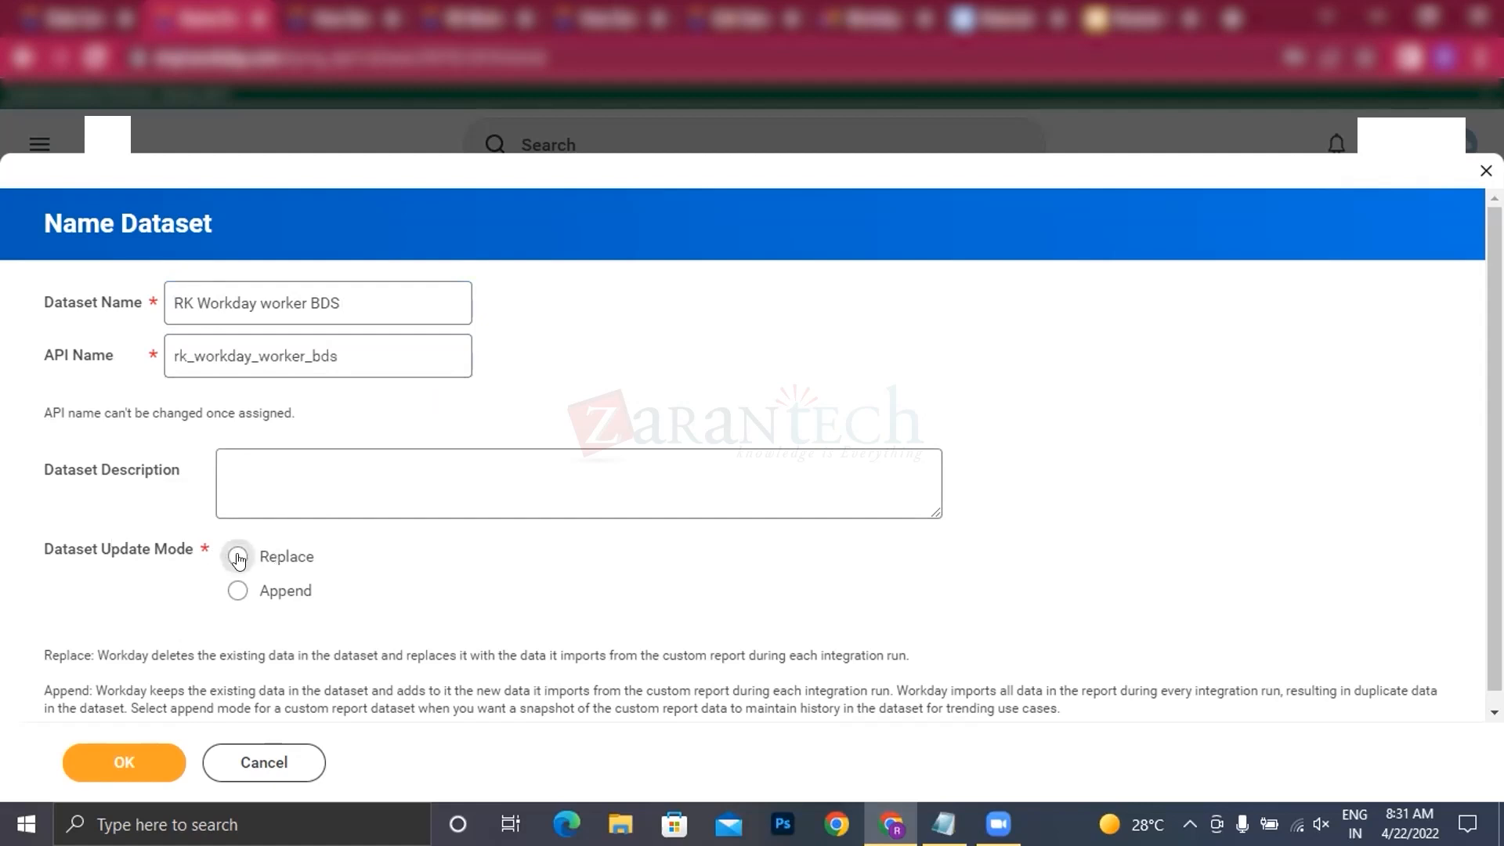
scroll(337, 564, down, 1)
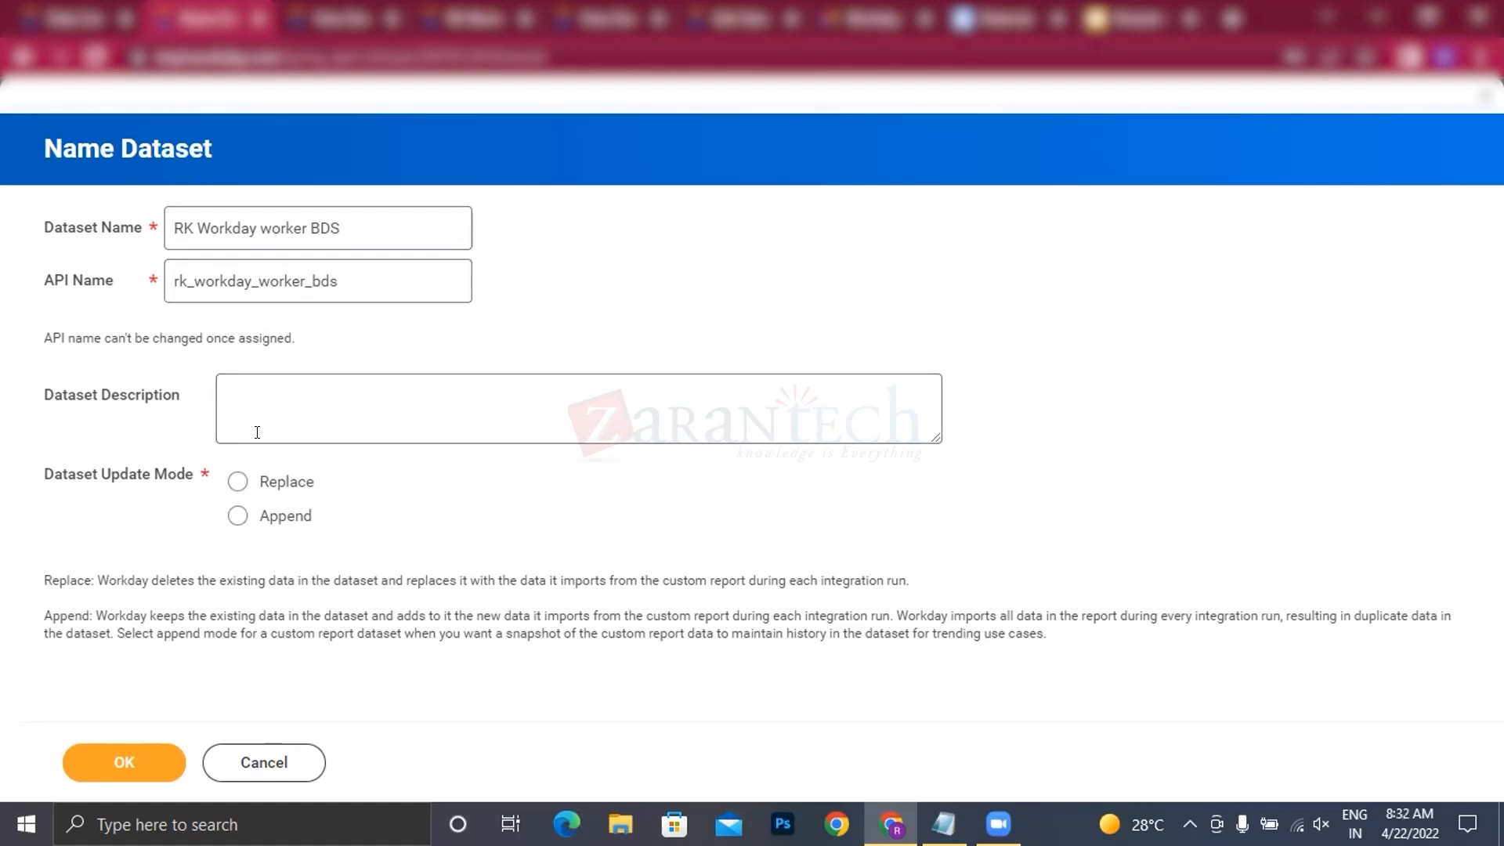
click(238, 483)
click(126, 764)
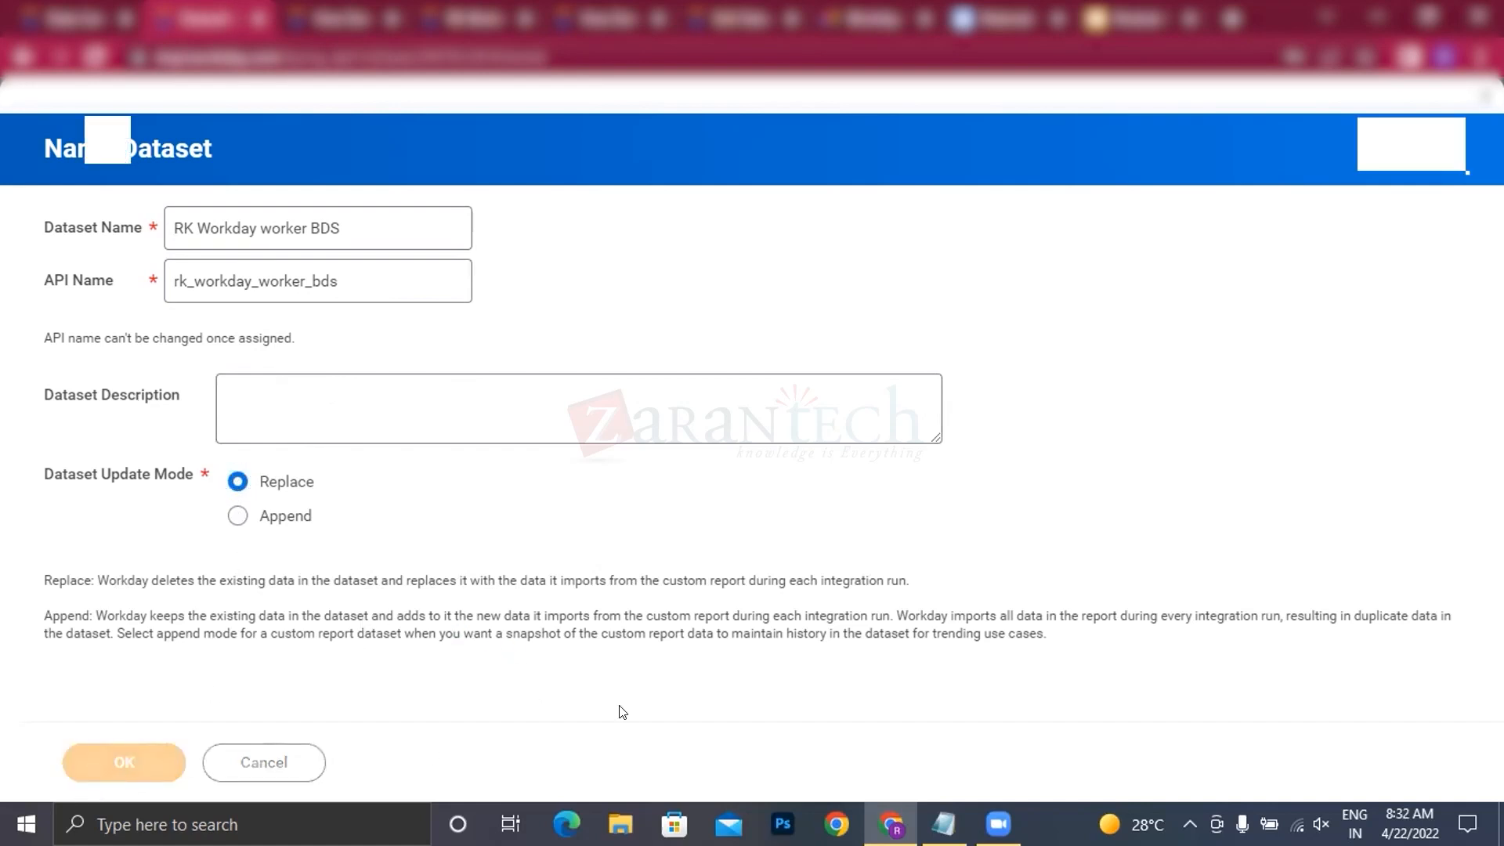
click(95, 763)
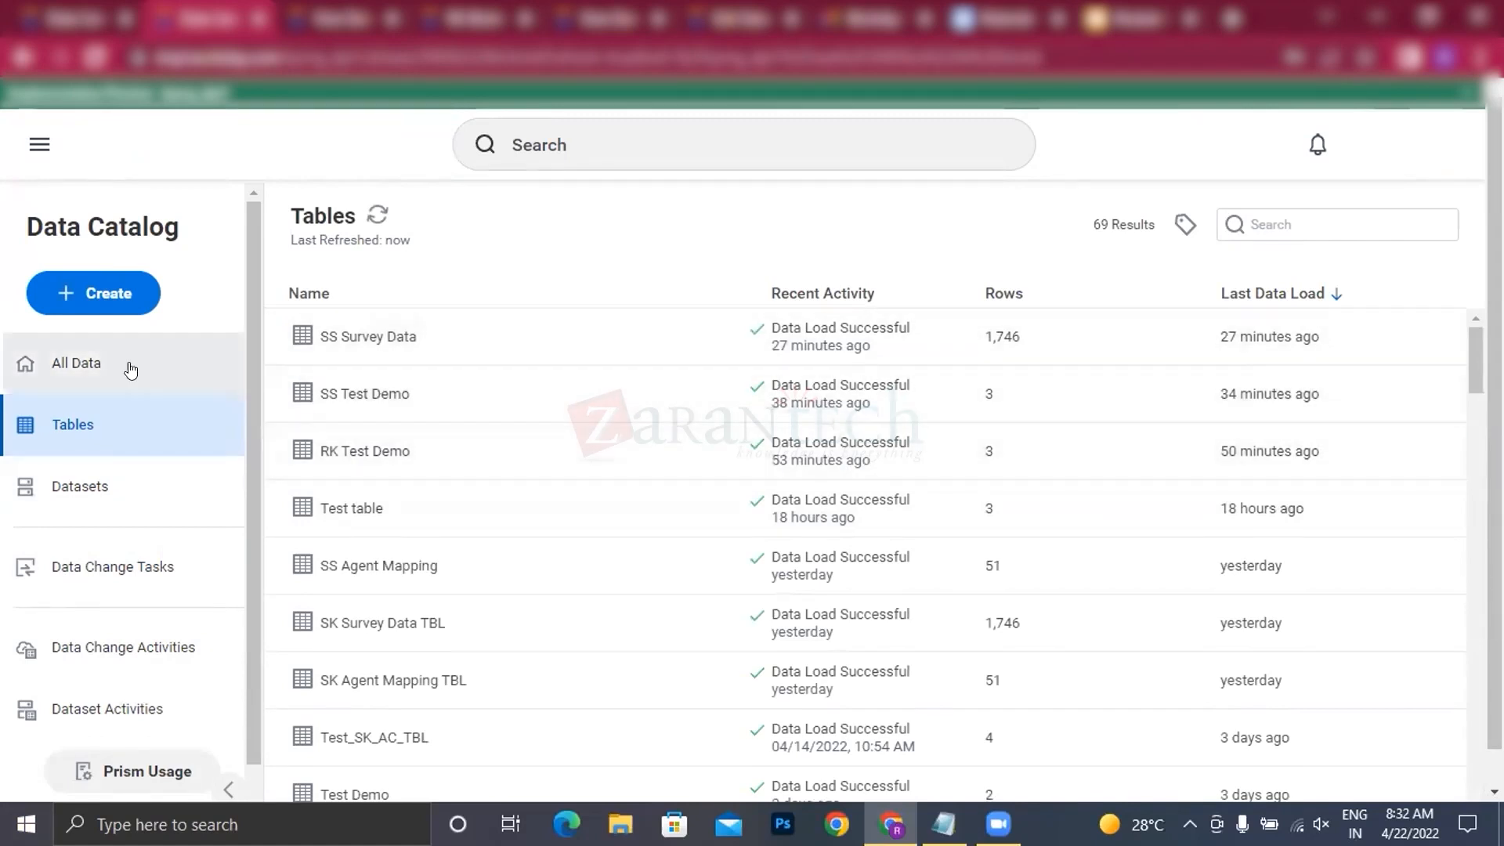
Step: List all data in the refreshed Data Catalog and select the RK Workday worker BDS dataset
click(376, 213)
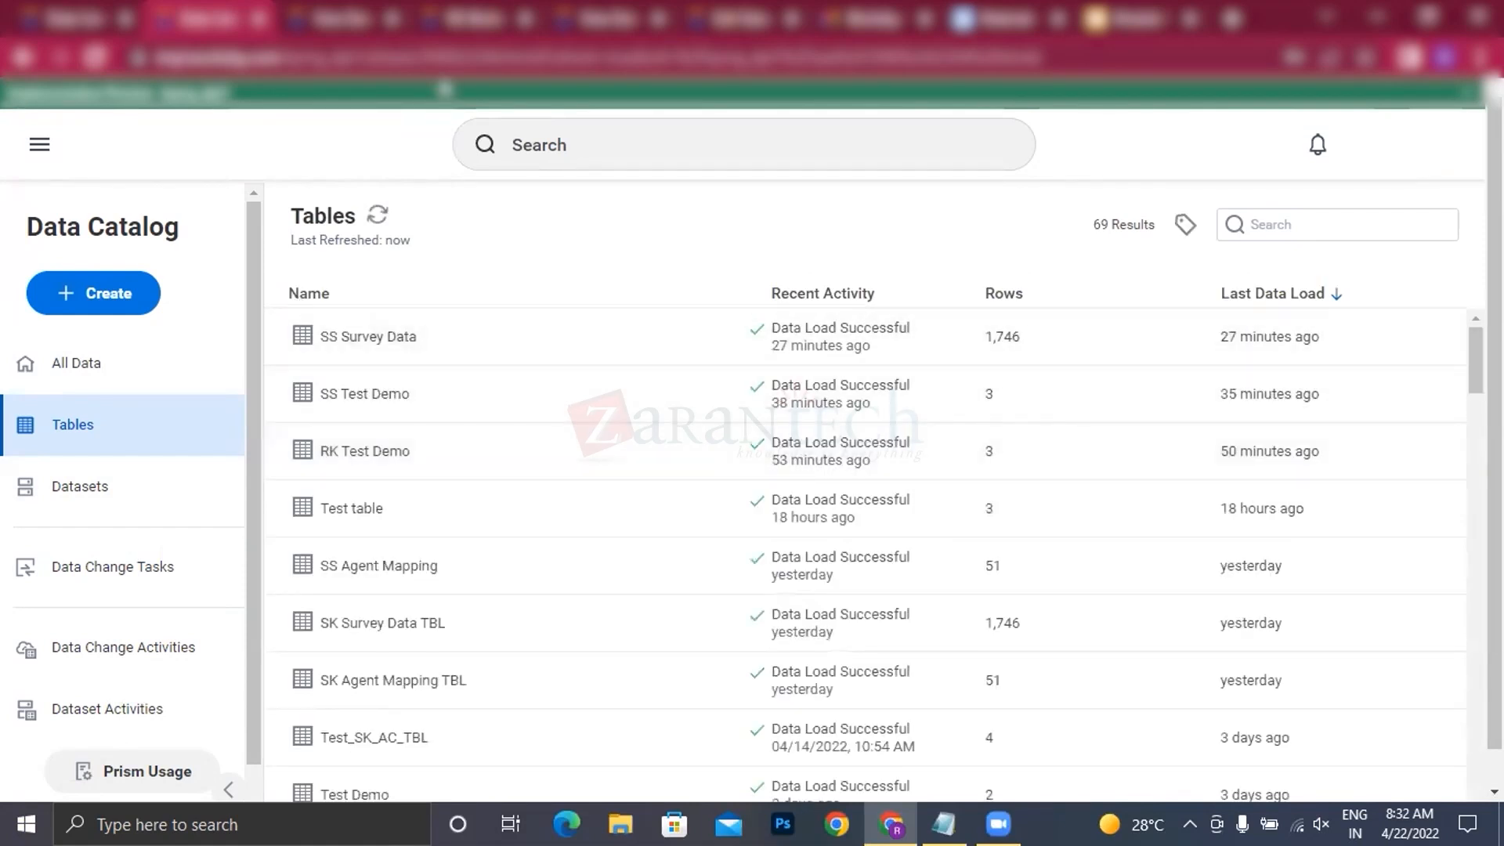
click(310, 25)
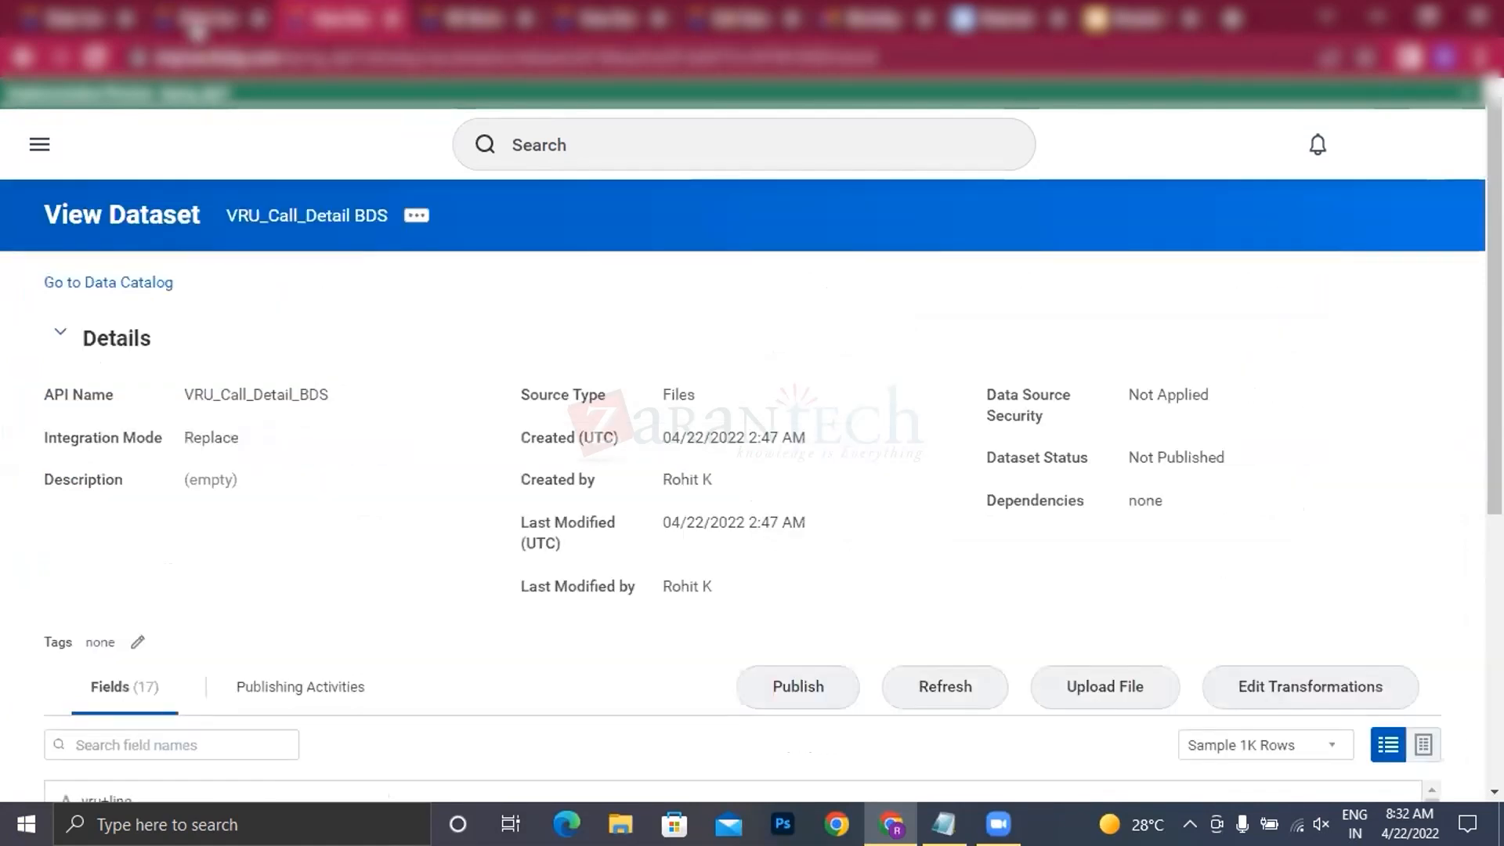
click(195, 27)
click(78, 17)
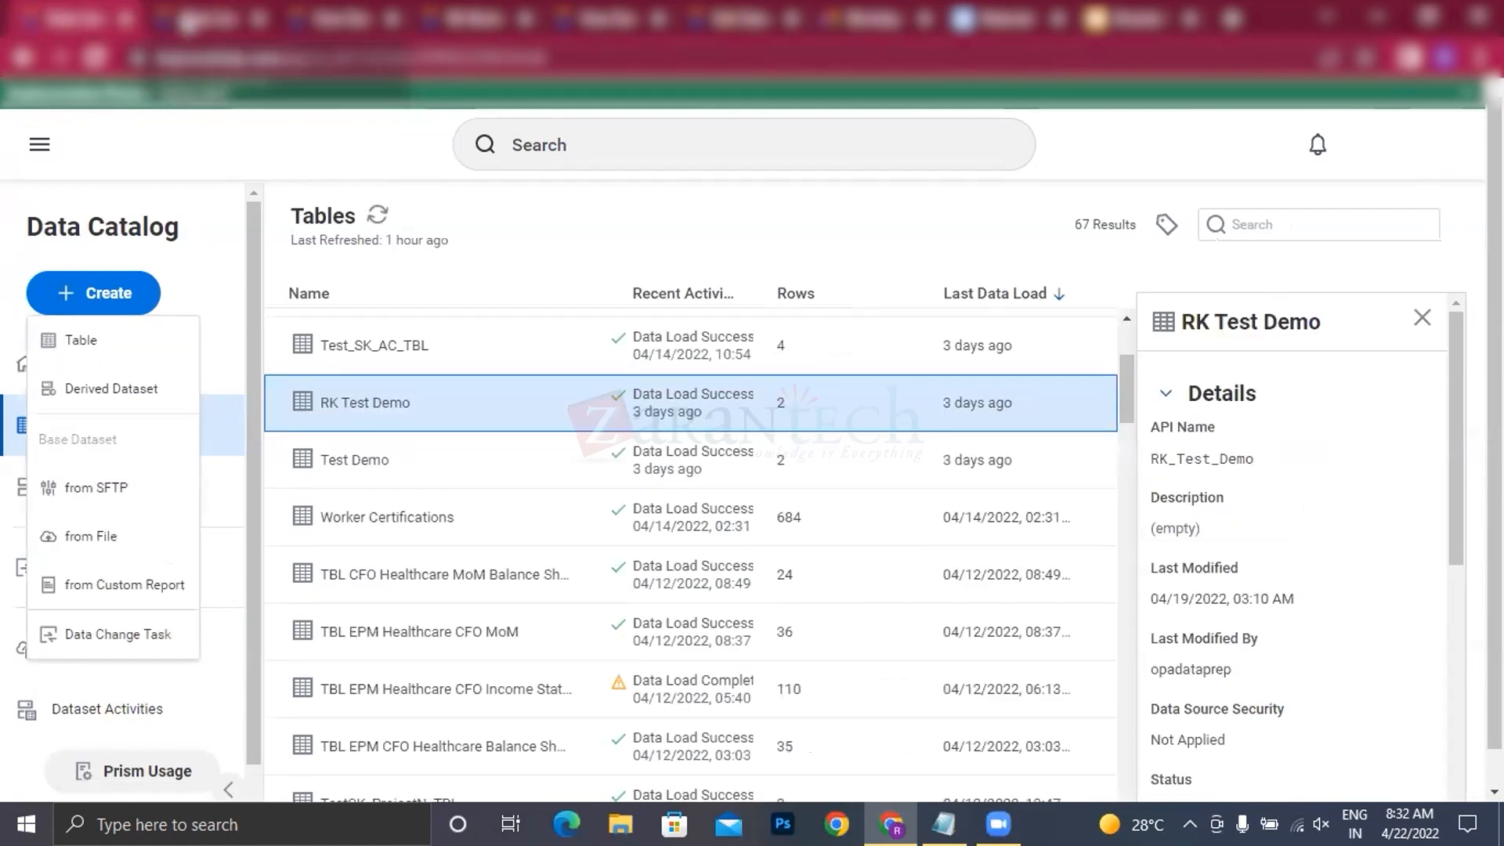
click(188, 24)
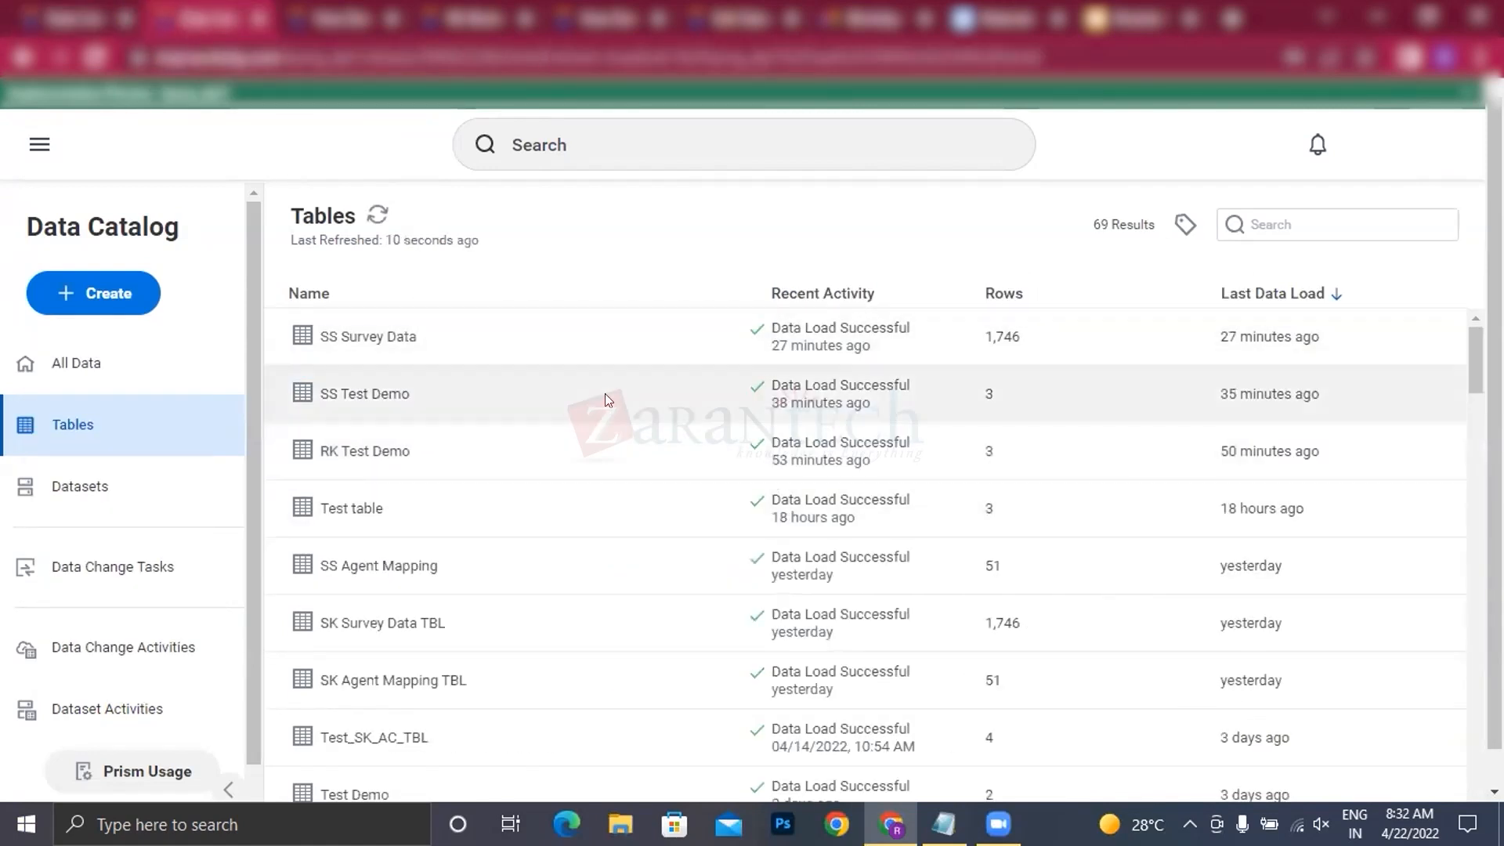
click(78, 363)
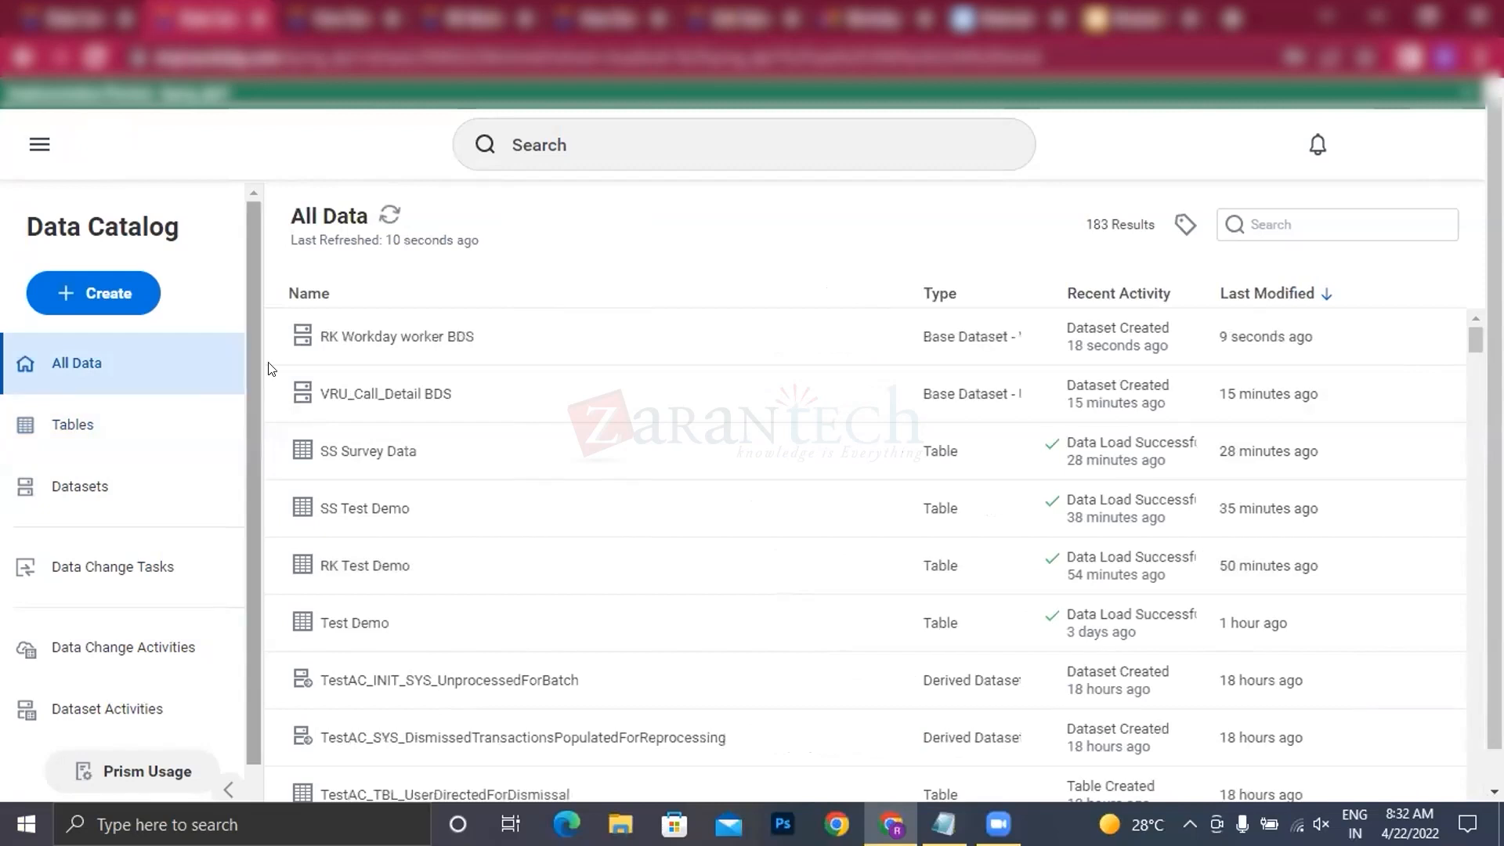
click(429, 335)
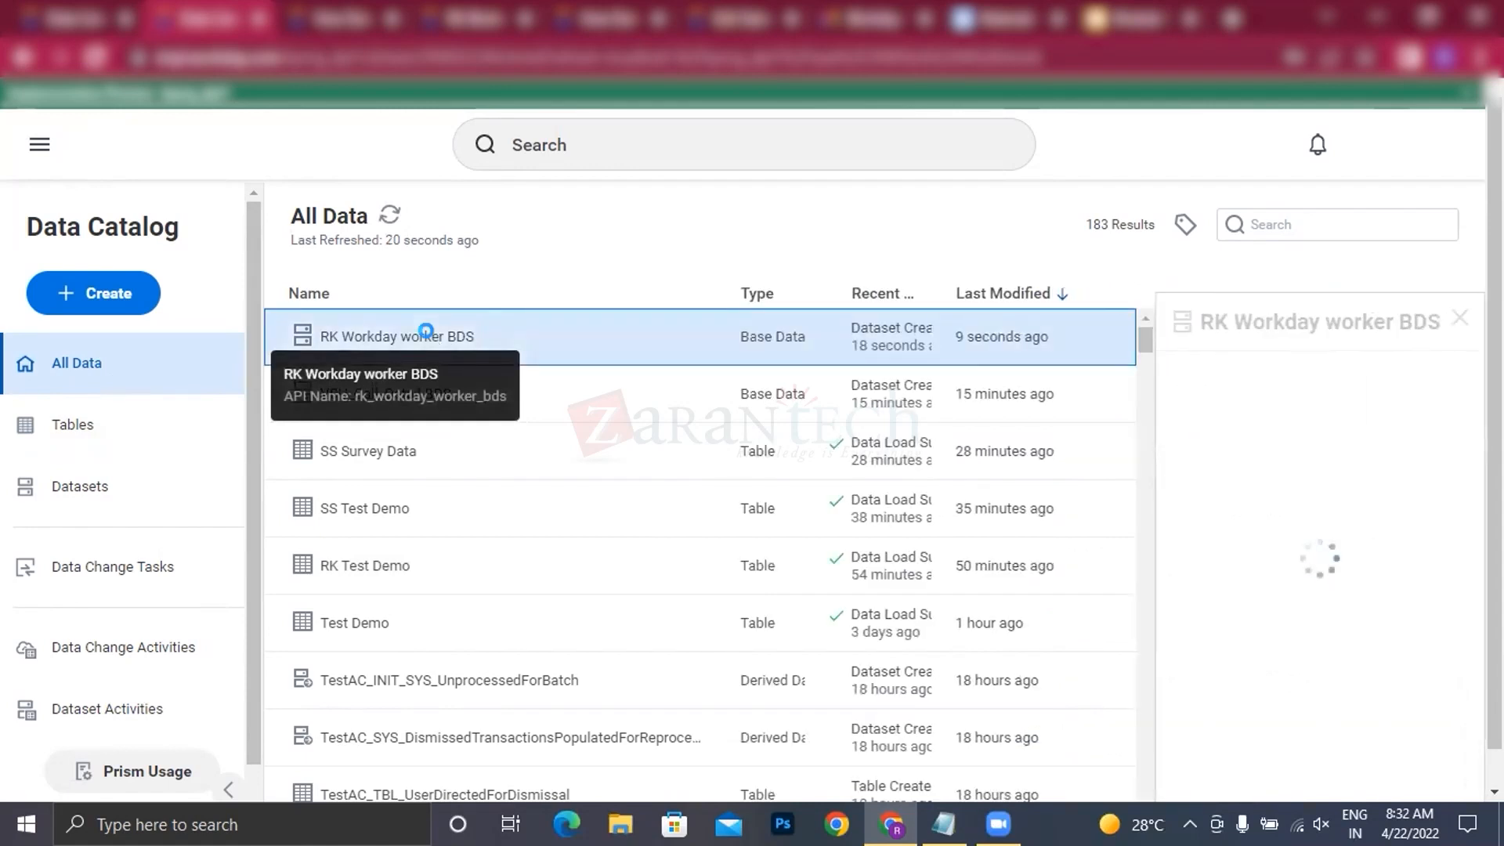
Step: Open the RK Workday worker BDS dataset's transformations and decline restoring the recovered session
right_click(431, 335)
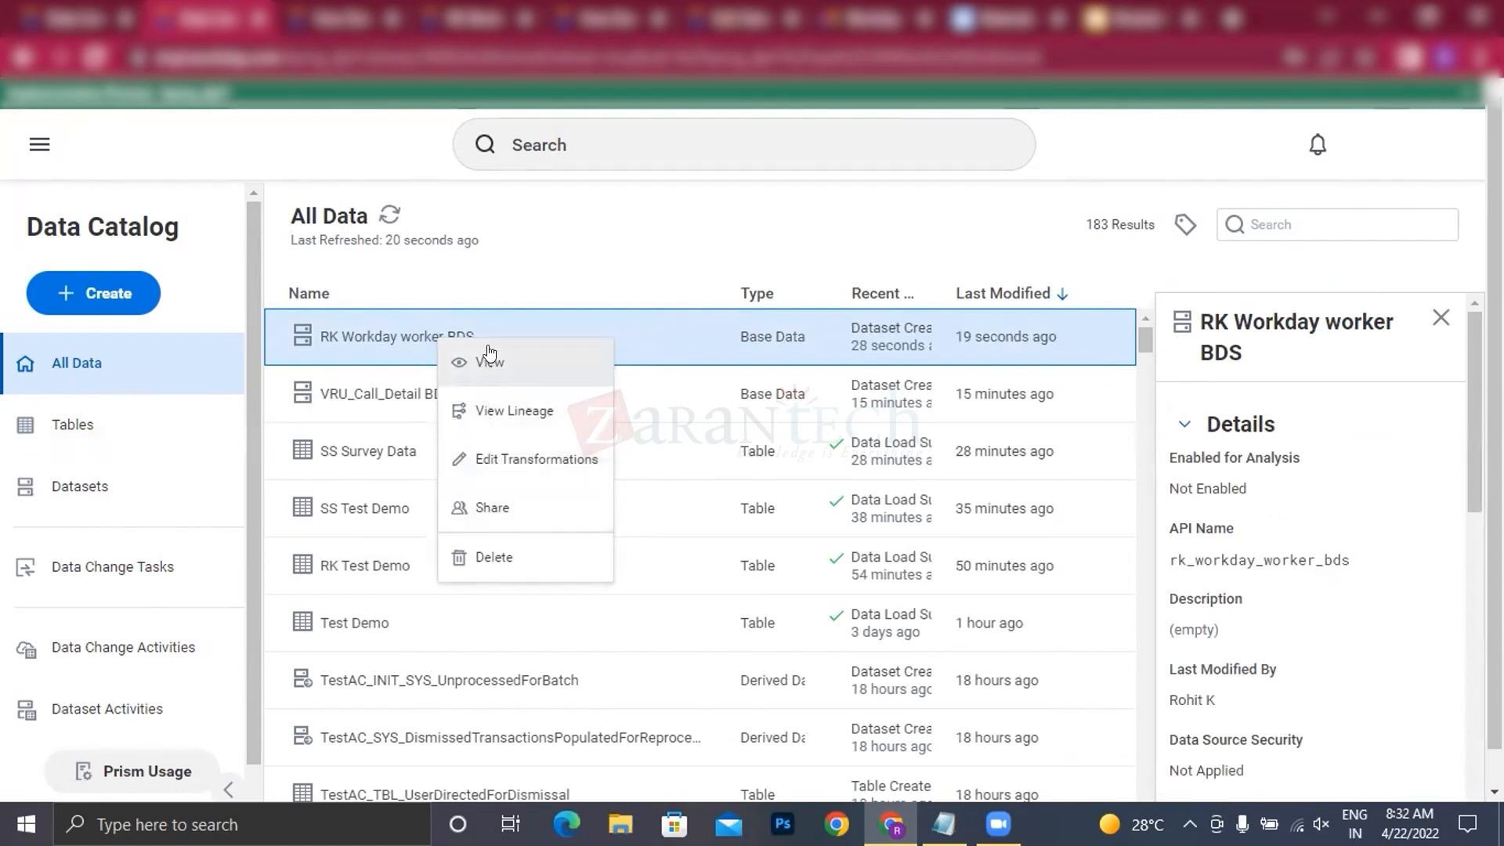
click(528, 460)
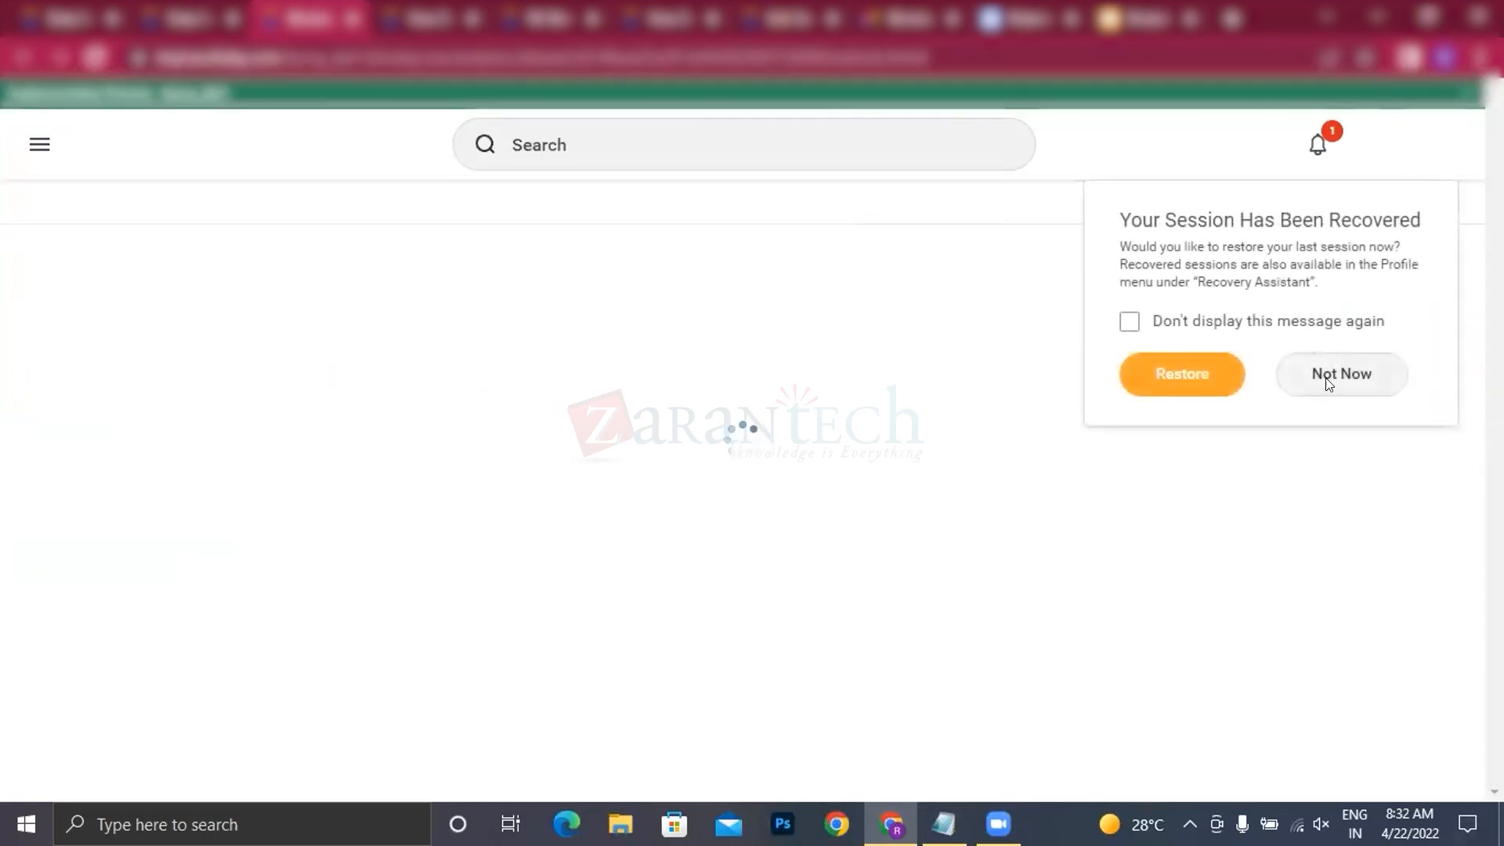
click(1333, 379)
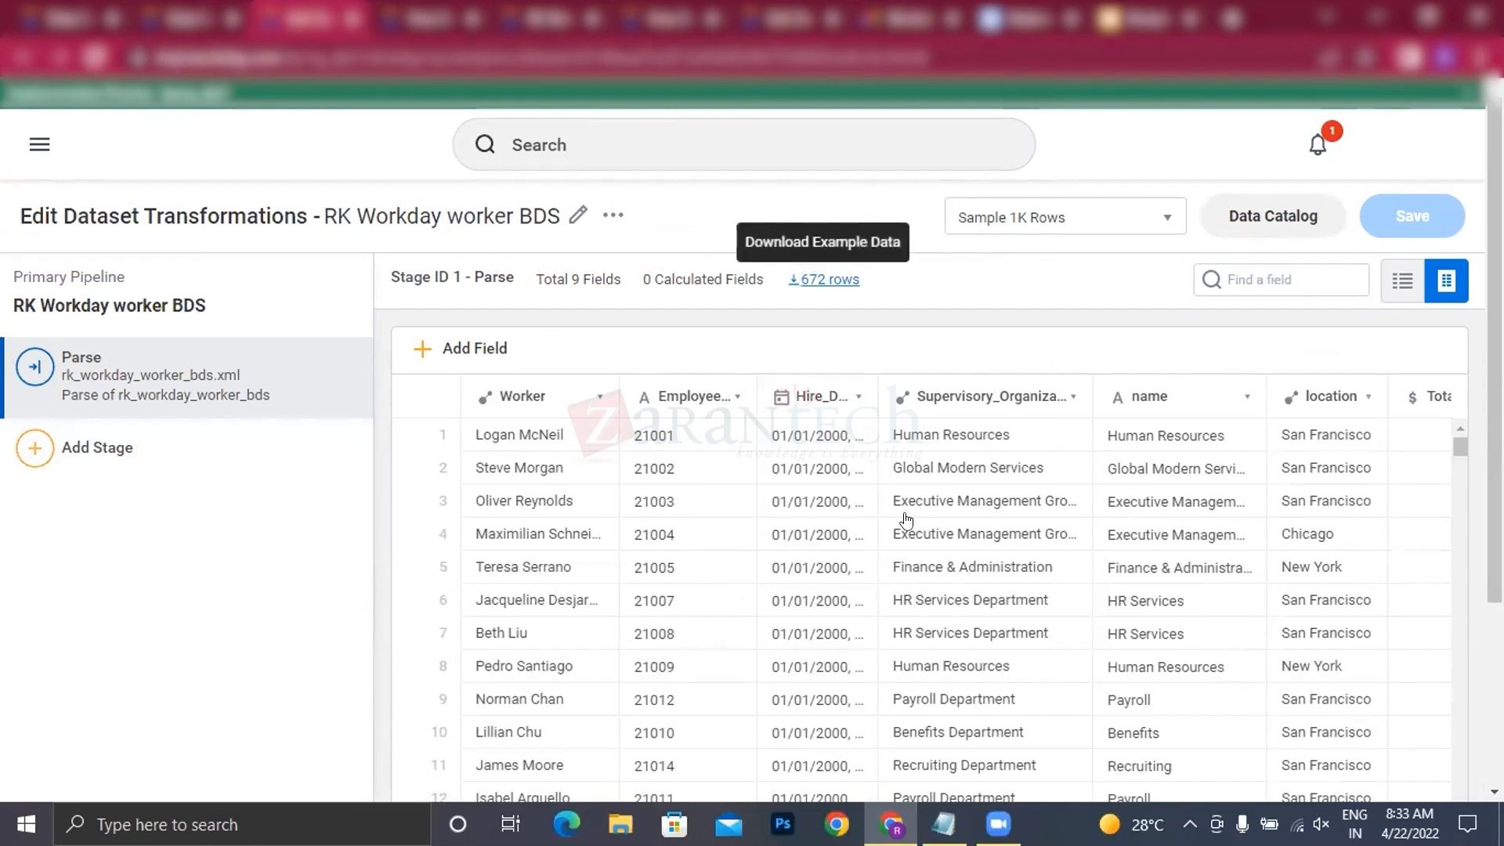
Step: Review the Parse stage's sample rows and inspect the details of the Worker and Supervisory_Organization fields
scroll(909, 532, down, 1)
scroll(918, 555, up, 1)
scroll(828, 310, down, 2)
scroll(828, 313, down, 1)
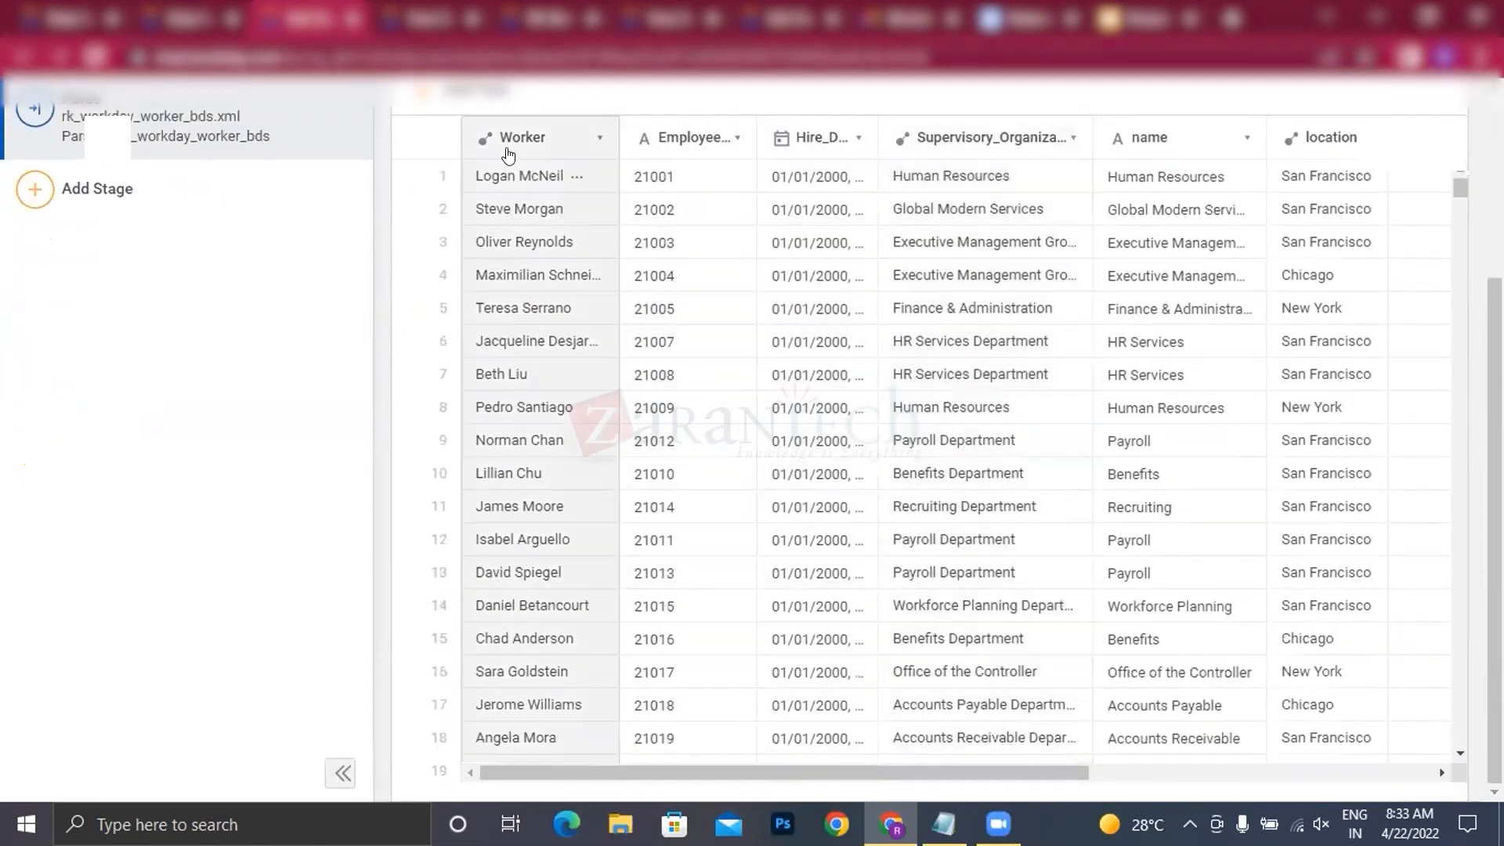
click(504, 150)
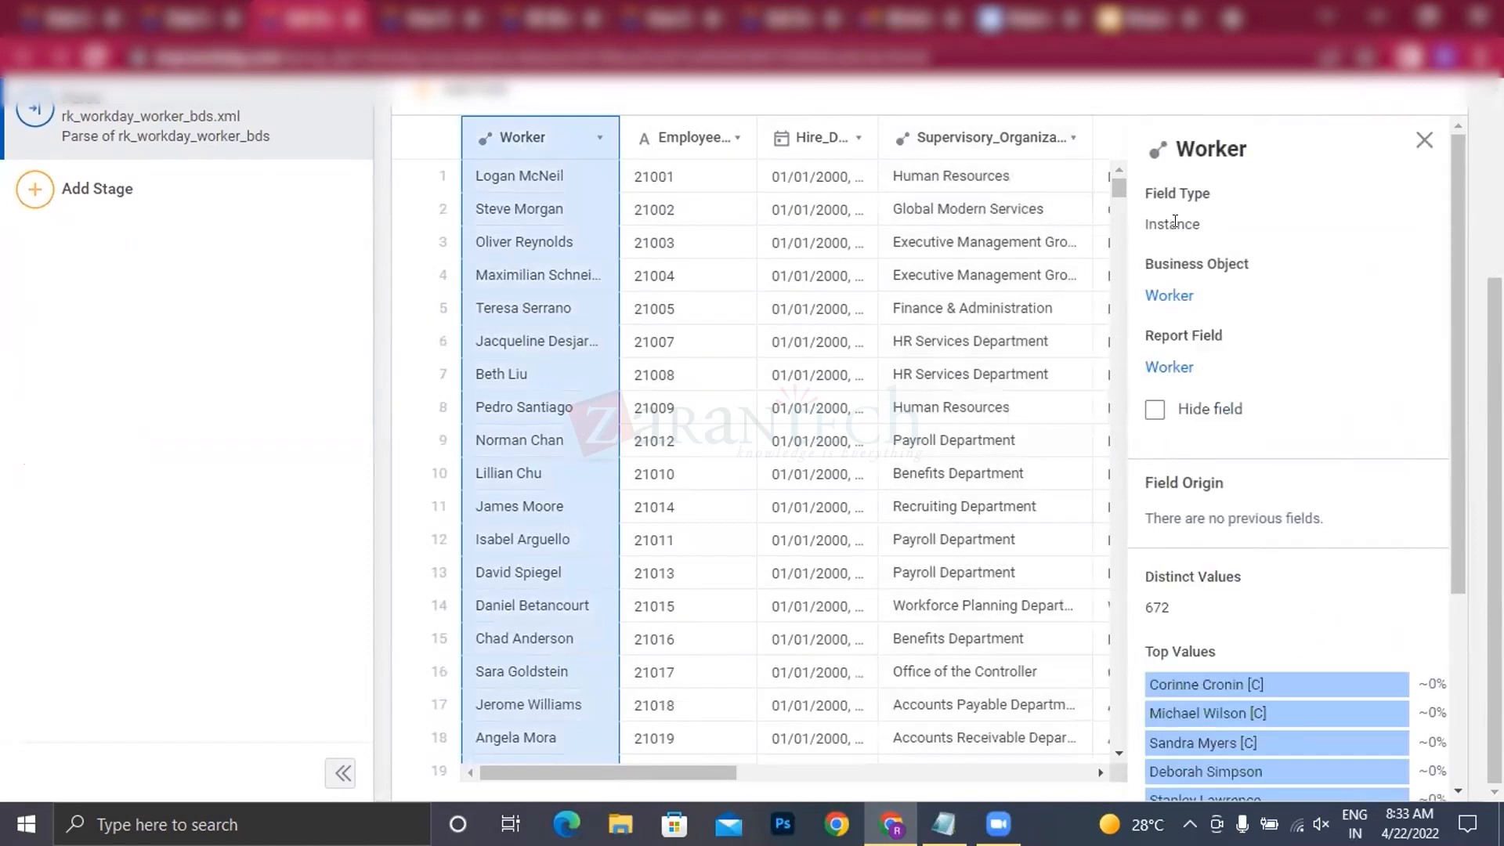
click(1009, 144)
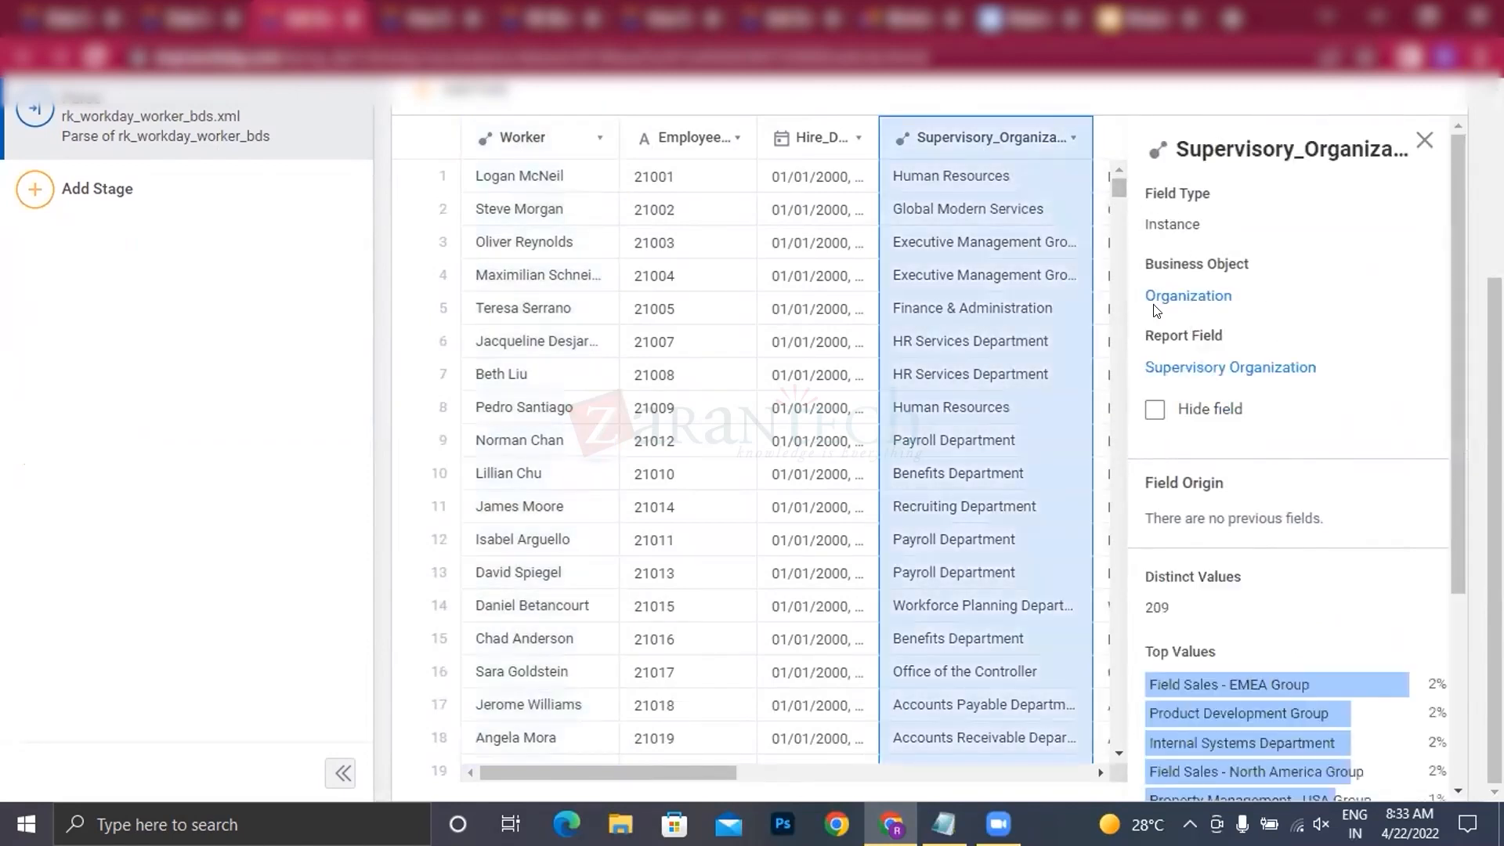
scroll(992, 150, up, 1)
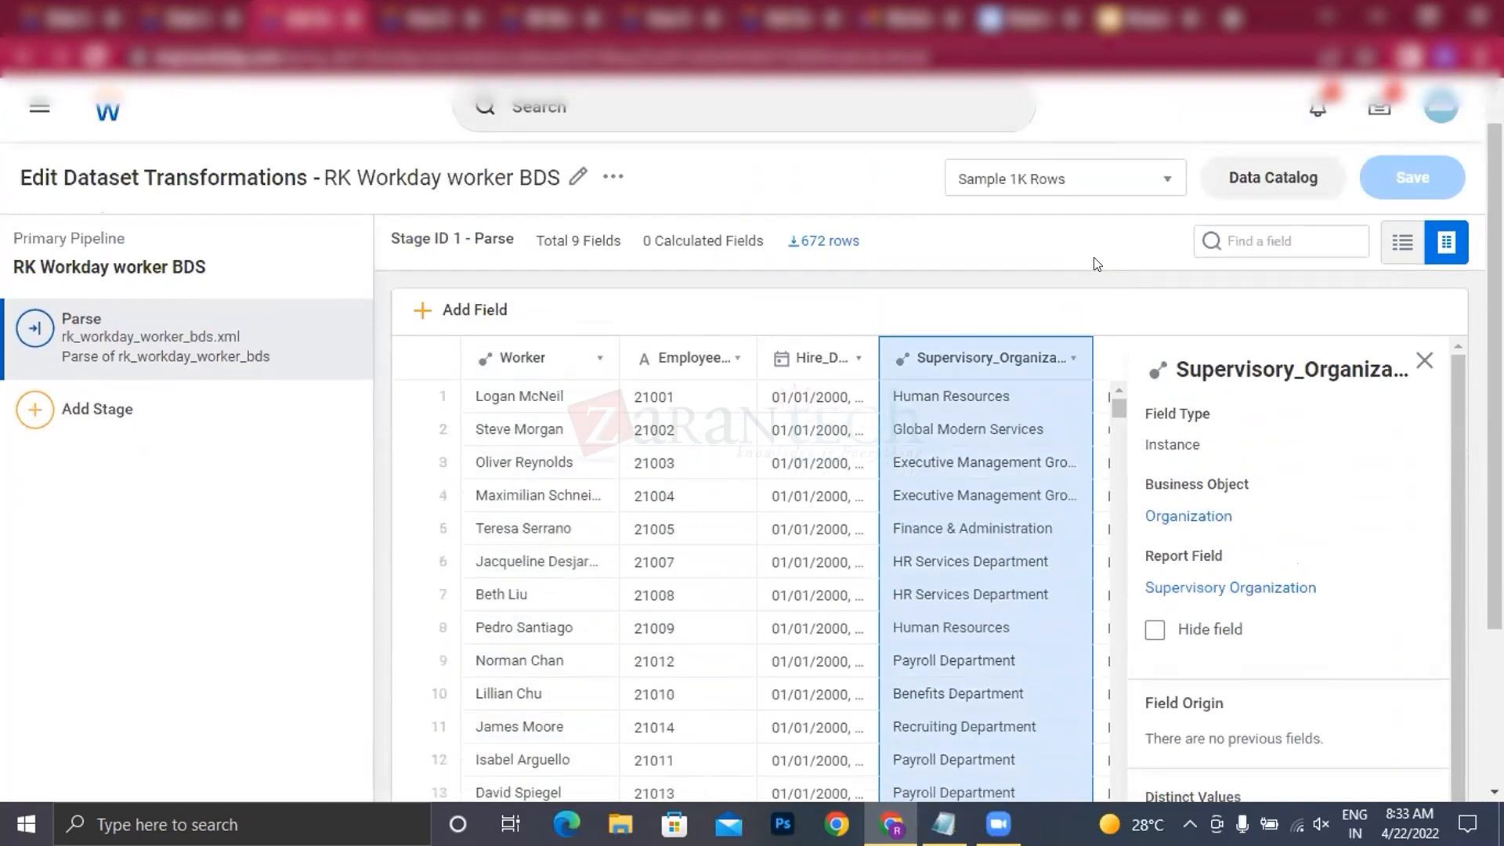
Step: Examine the remaining Parse stage columns through to the base pay and WPA load fields
scroll(1056, 551, down, 1)
click(1099, 774)
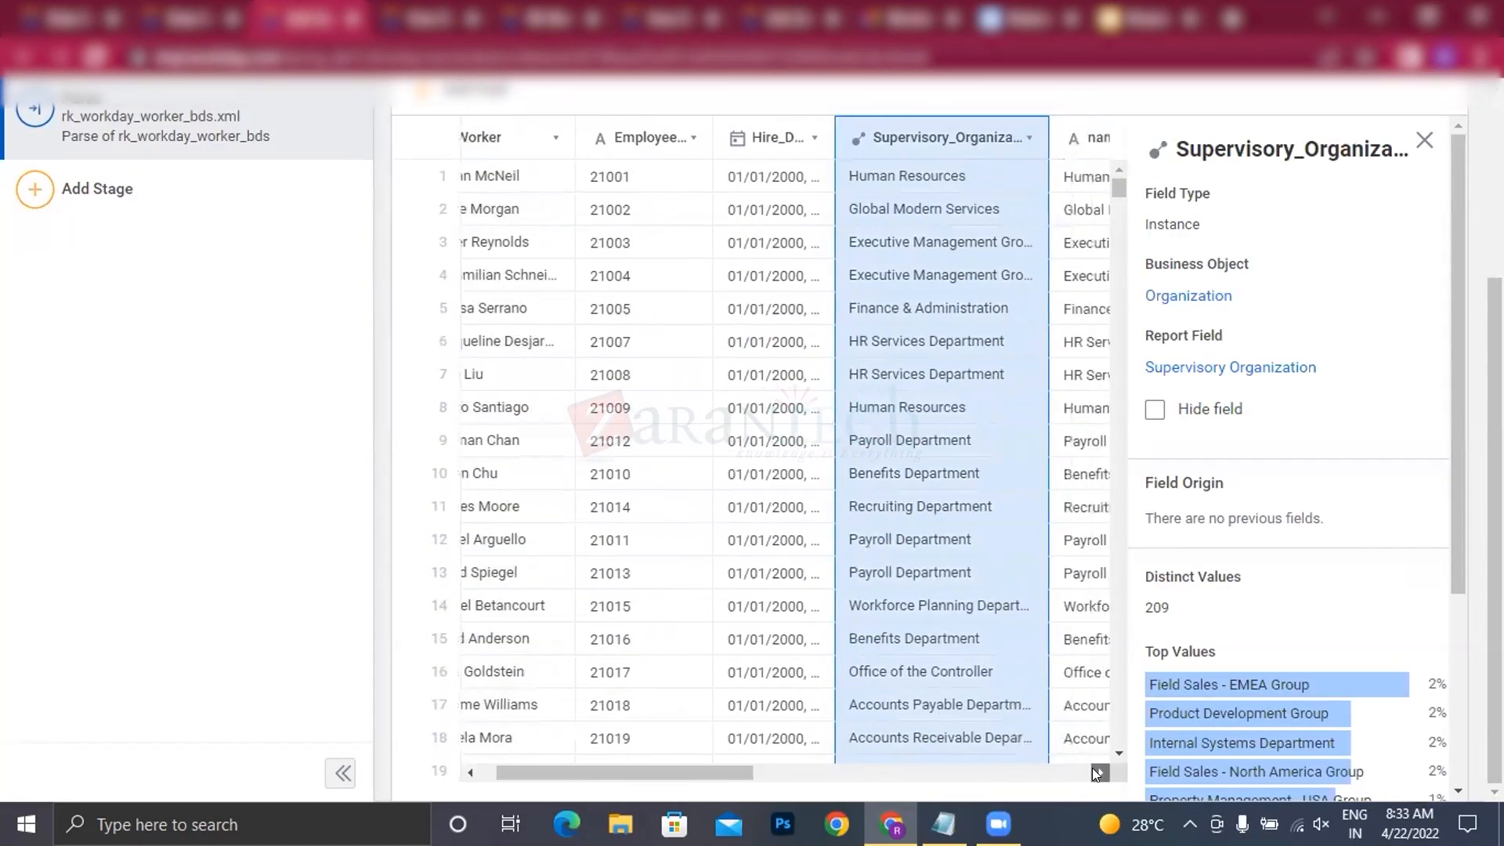
click(1099, 774)
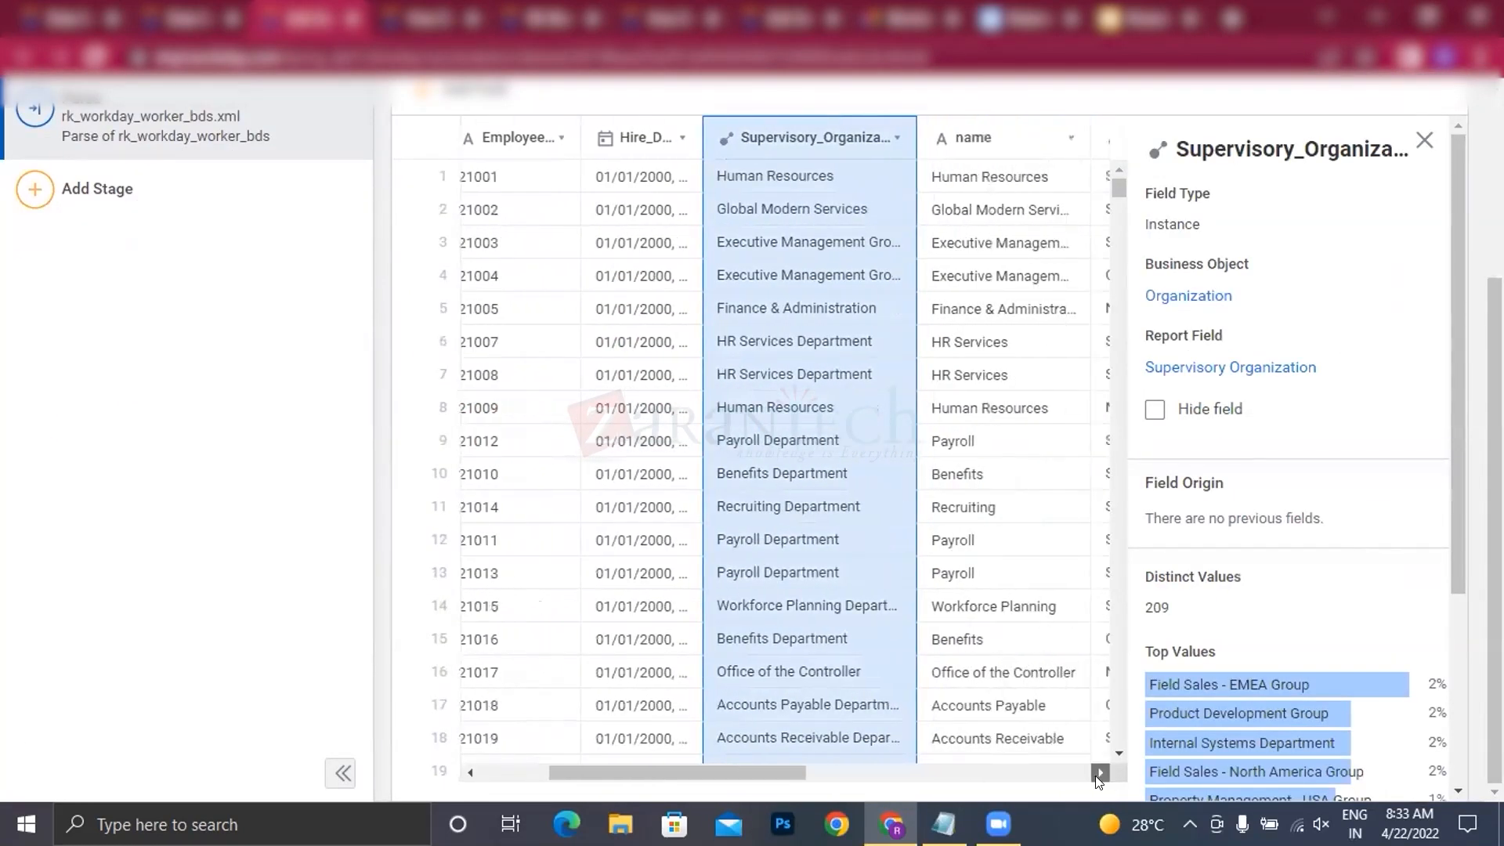
click(1098, 774)
drag(1099, 774, 1099, 774)
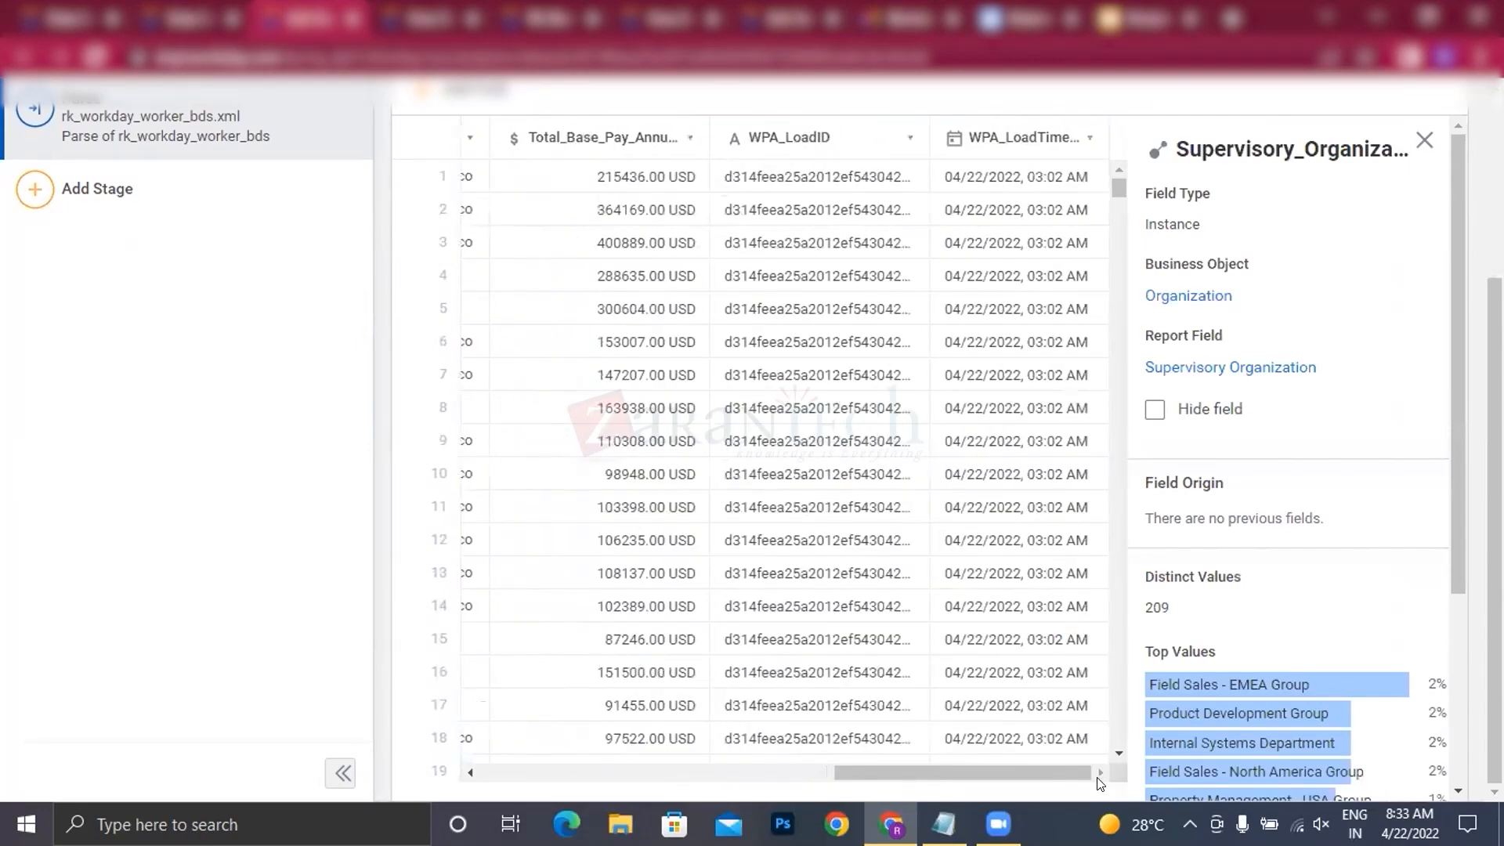
scroll(384, 321, up, 4)
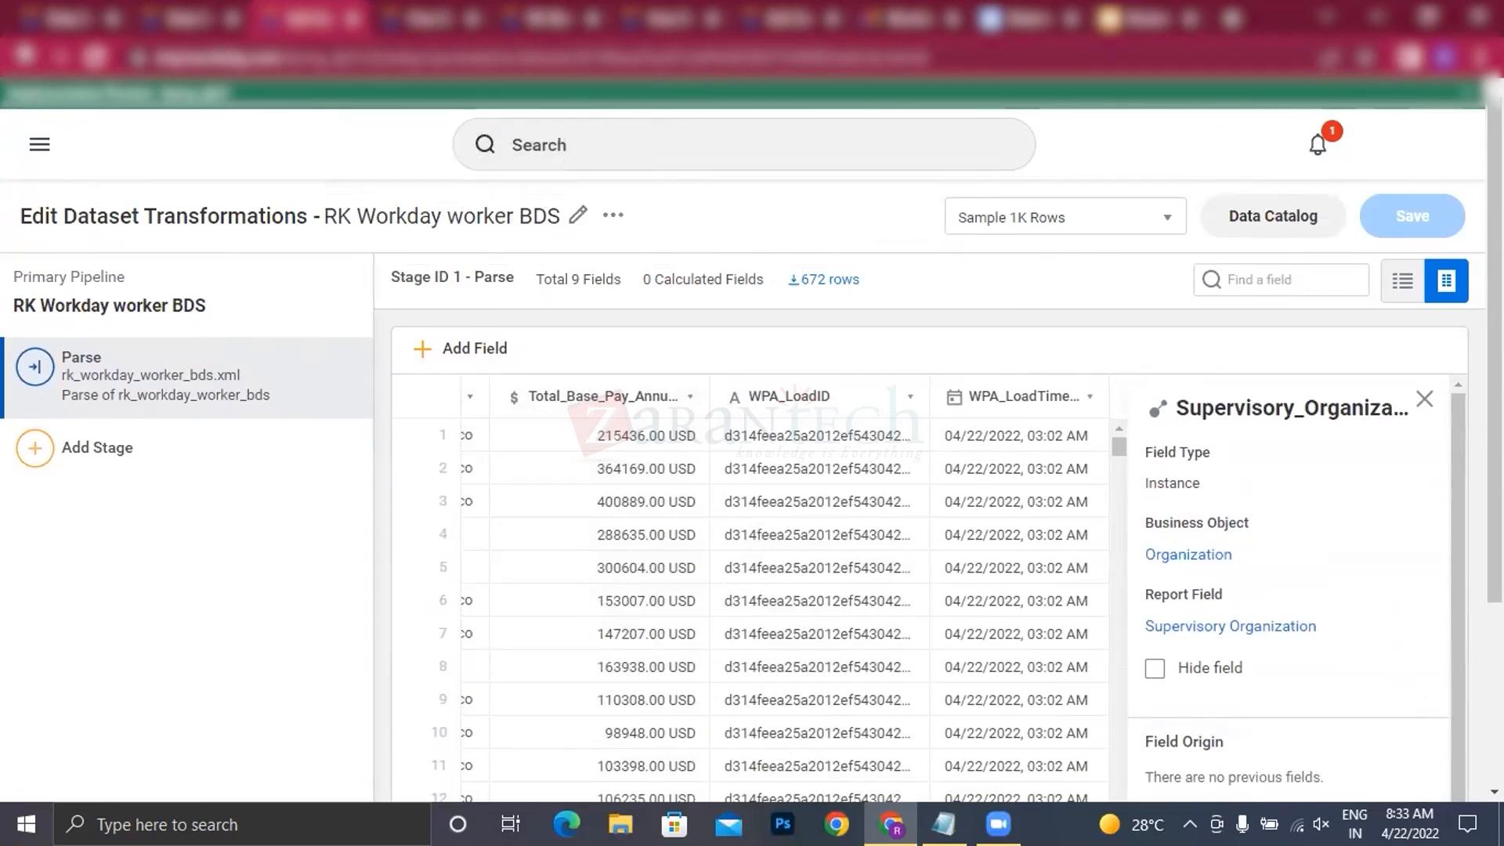
Step: Return to the Data Catalog, view the RK Workday worker BDS dataset, and review its details and field list
click(188, 17)
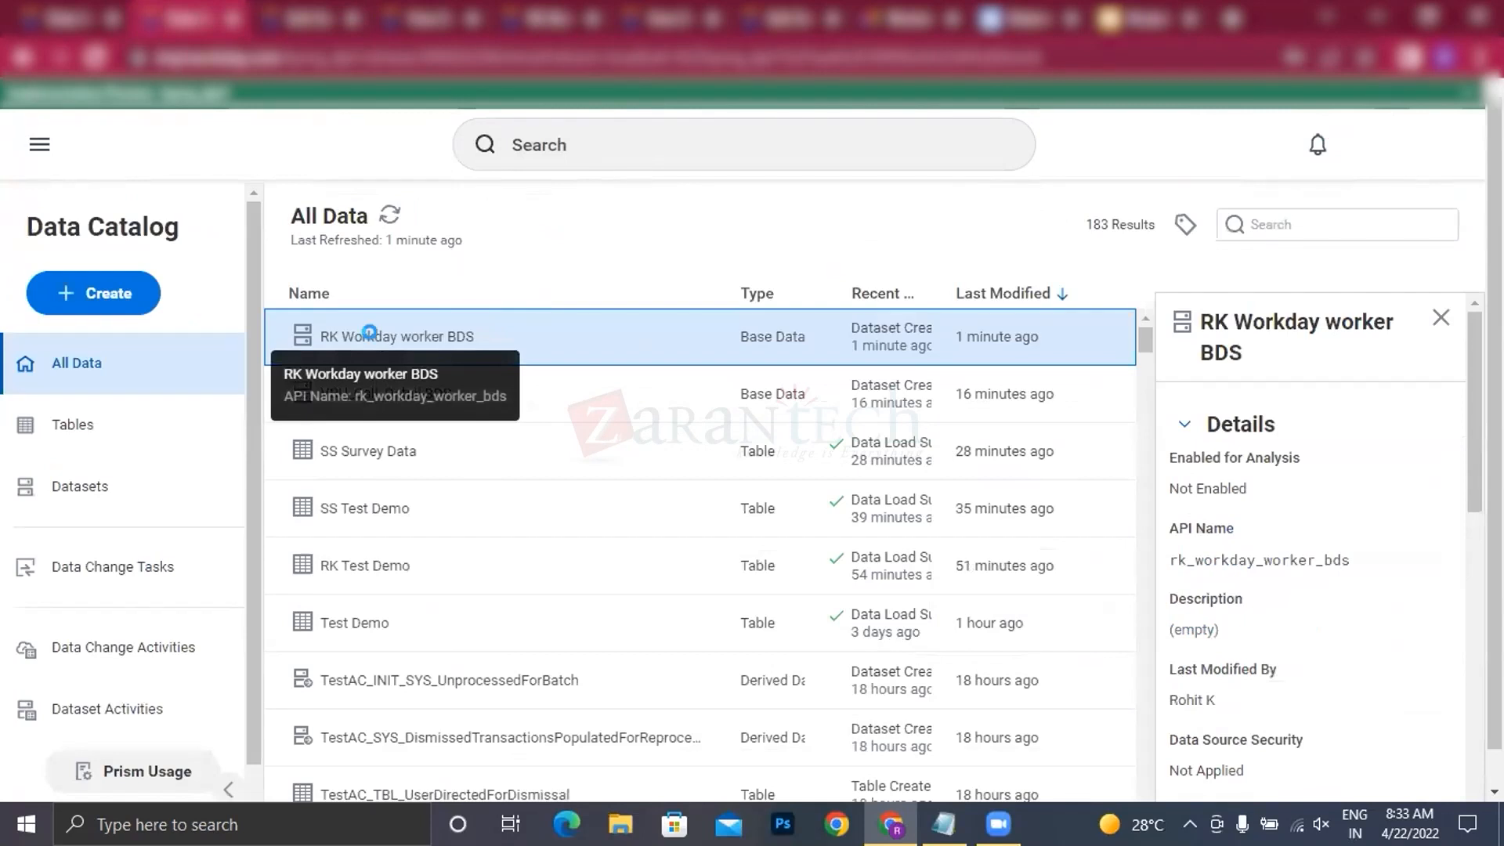
right_click(436, 348)
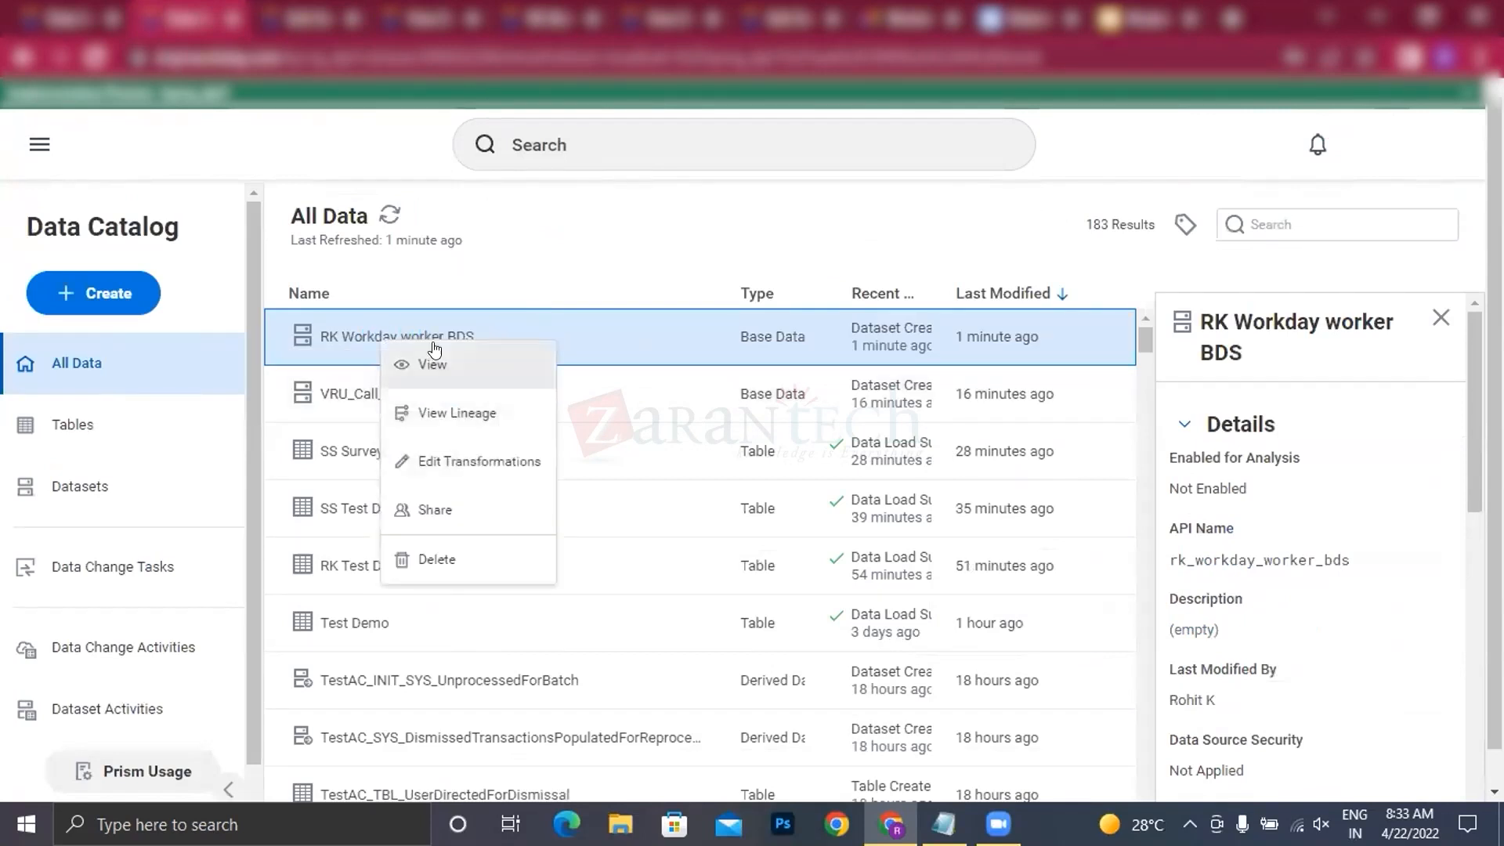
click(432, 362)
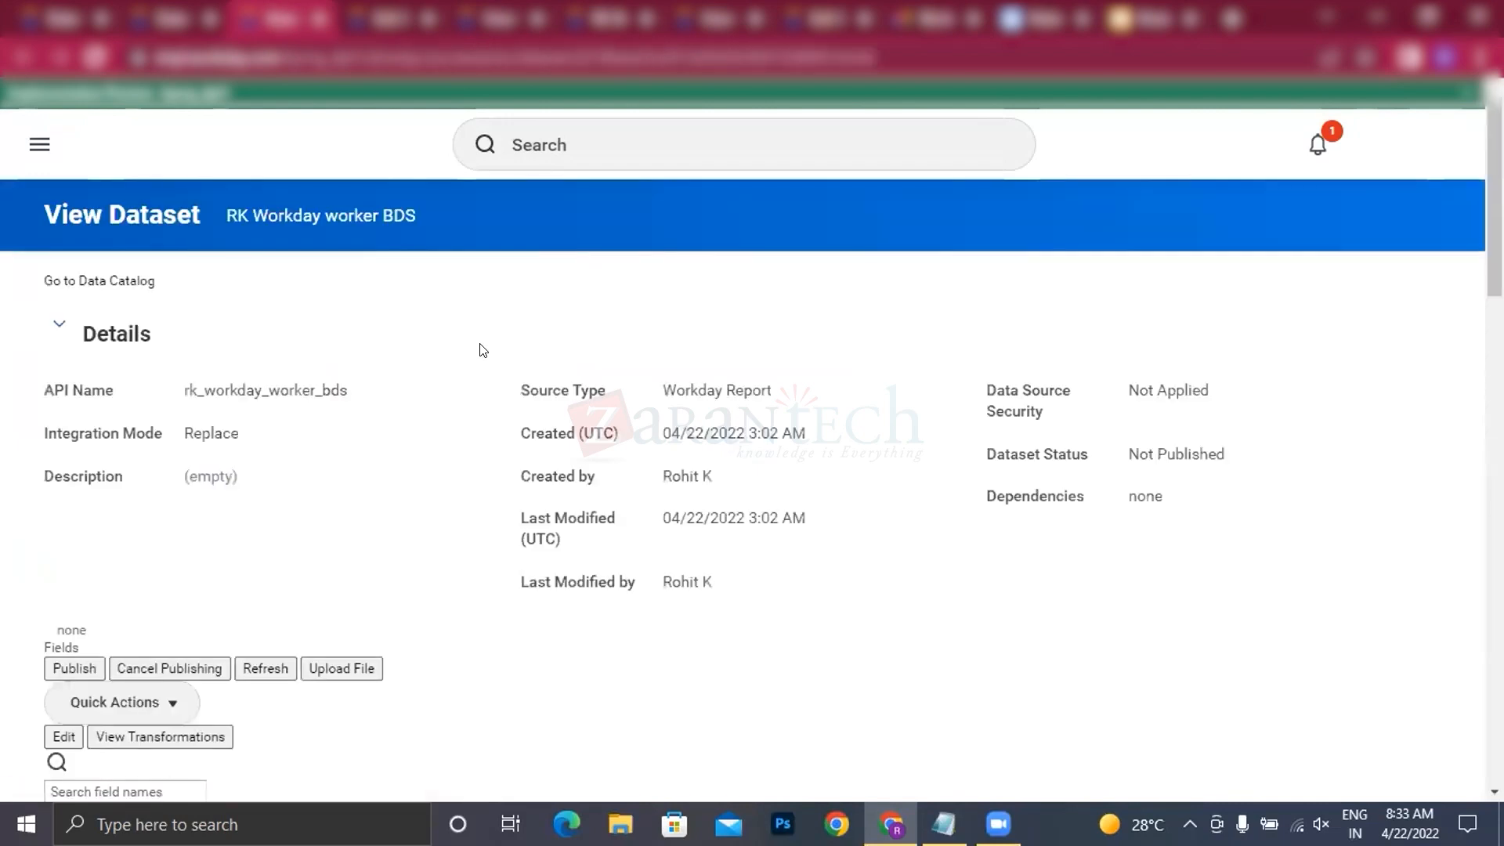
scroll(890, 467, down, 4)
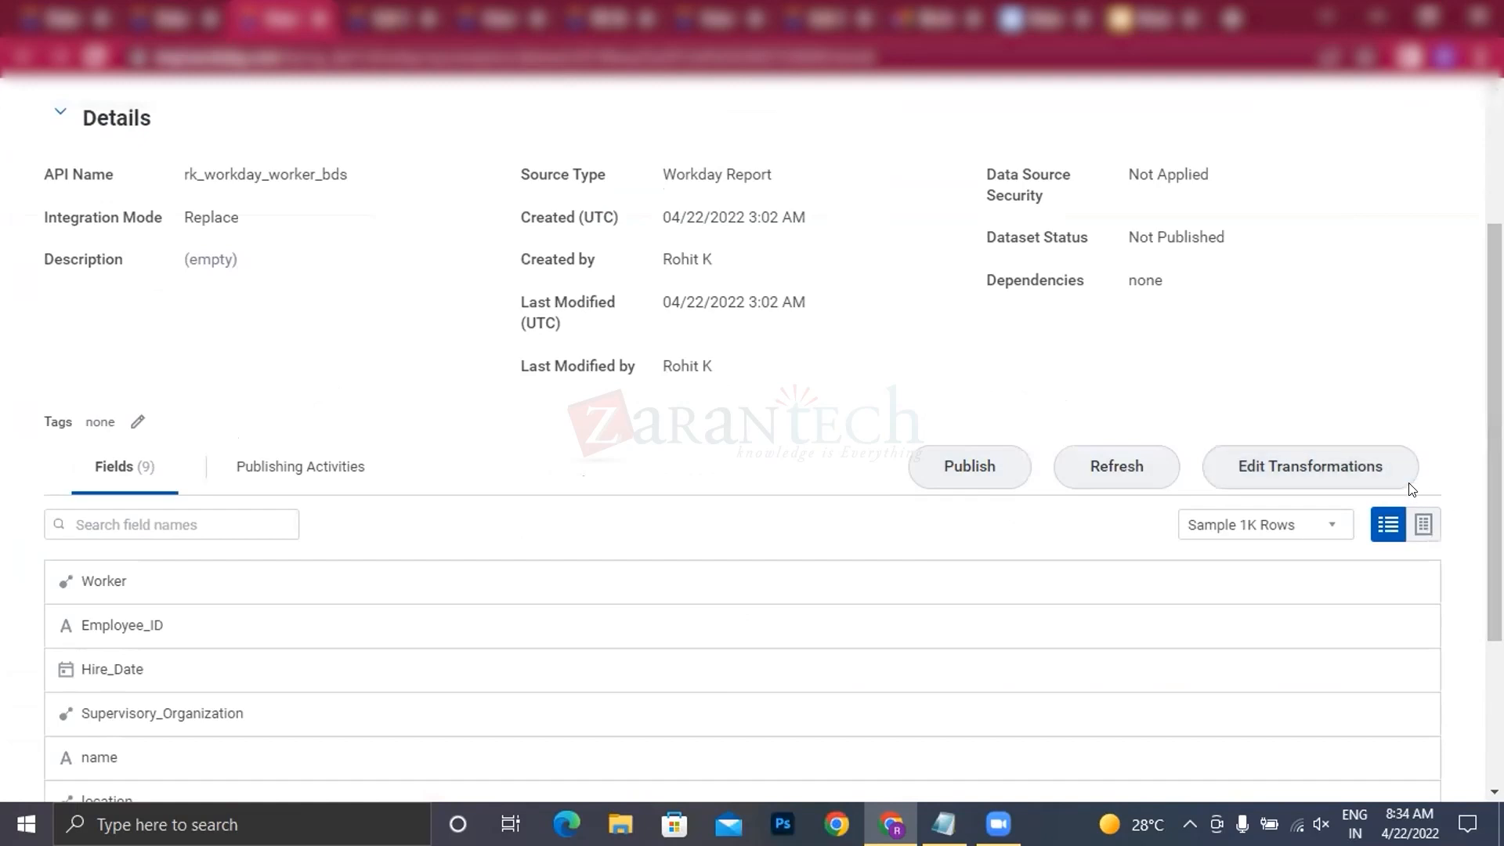
scroll(368, 360, up, 2)
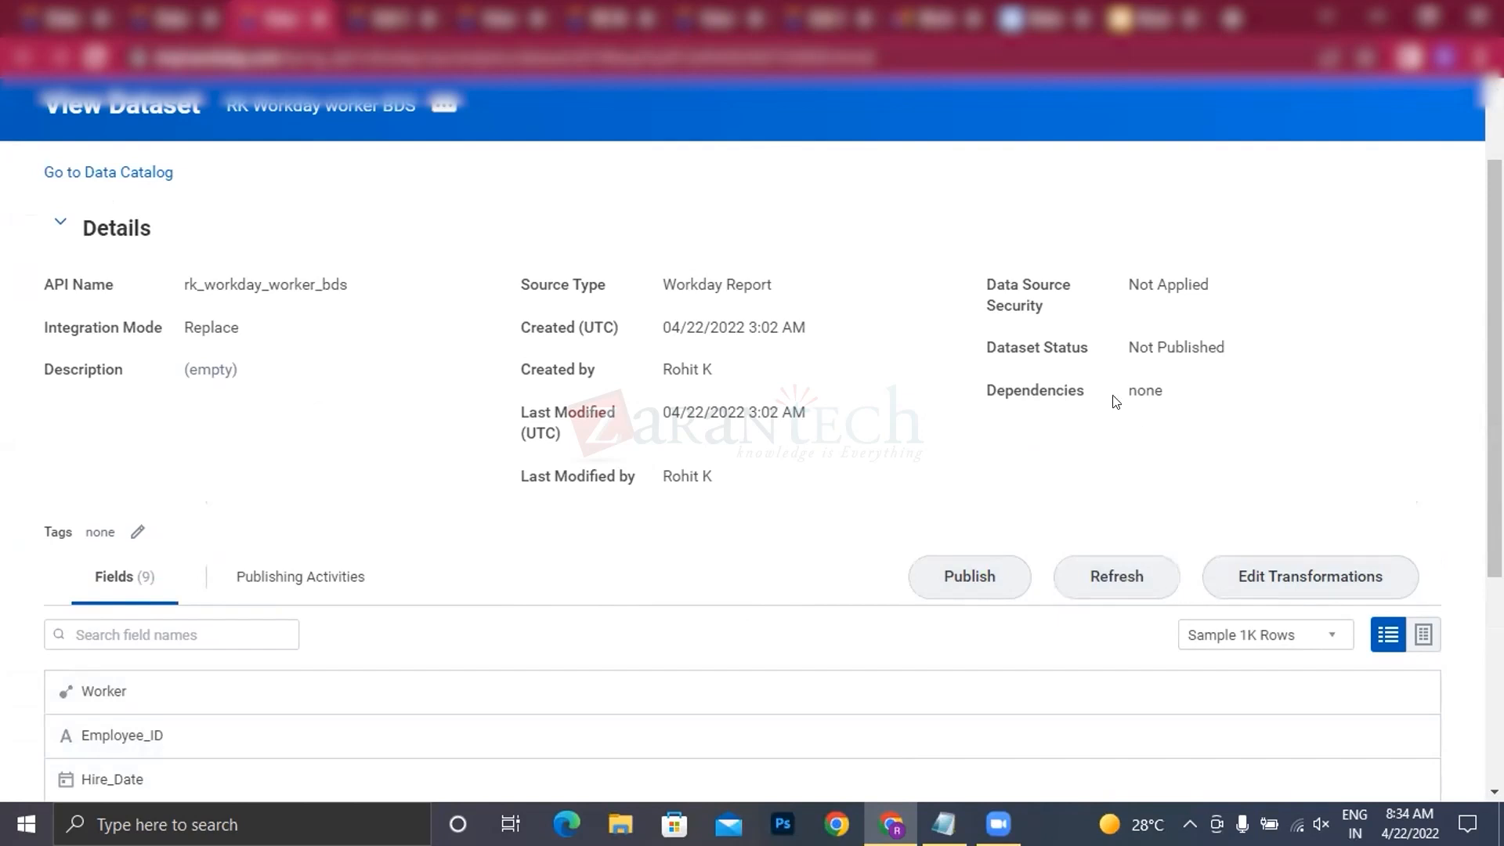
scroll(321, 572, down, 3)
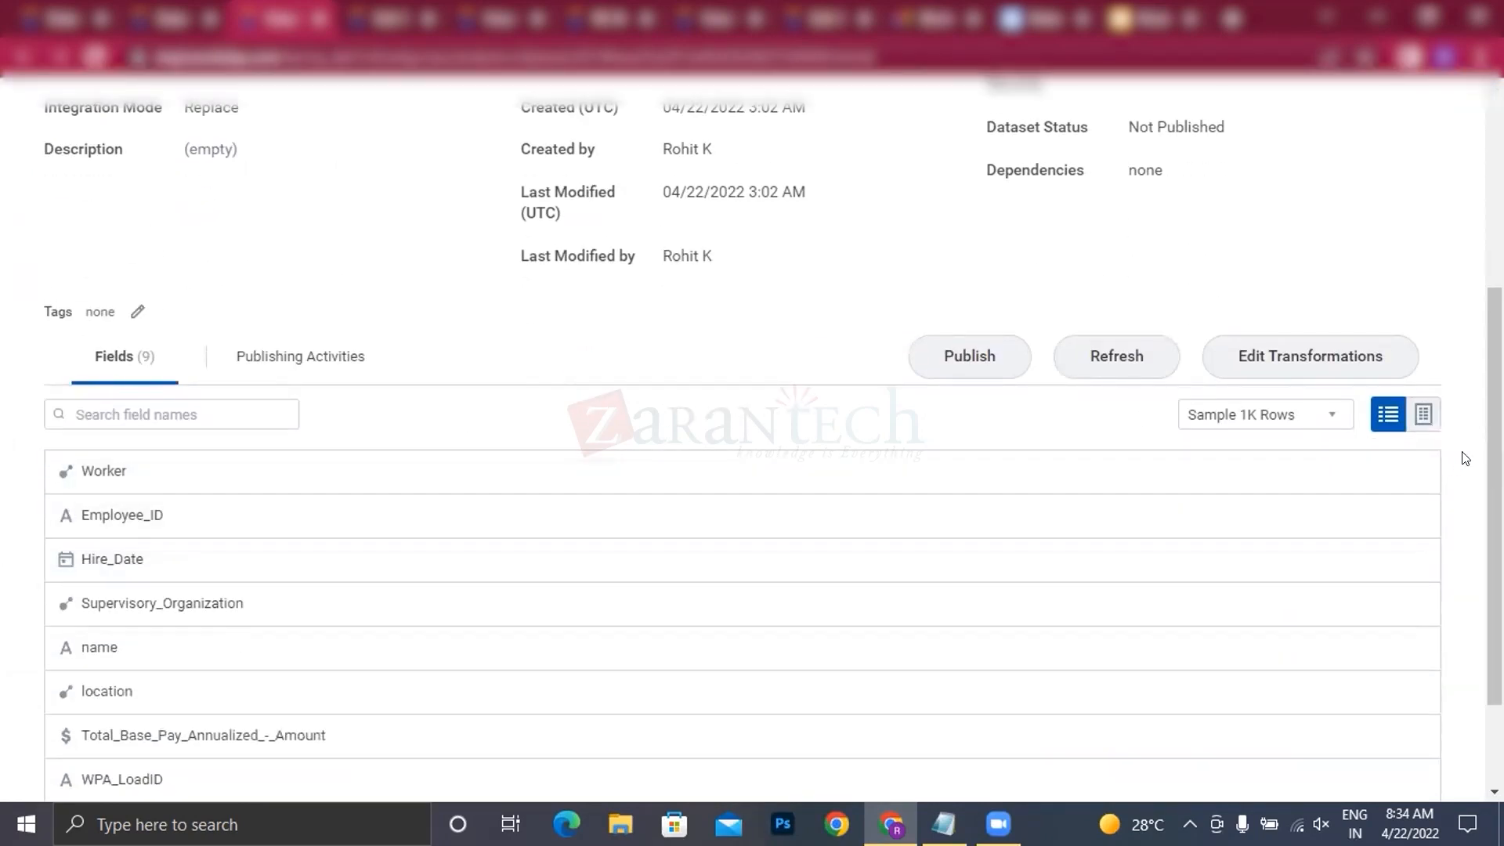
Step: Browse the dataset's sample rows in table view and check its publishing activities
click(1424, 415)
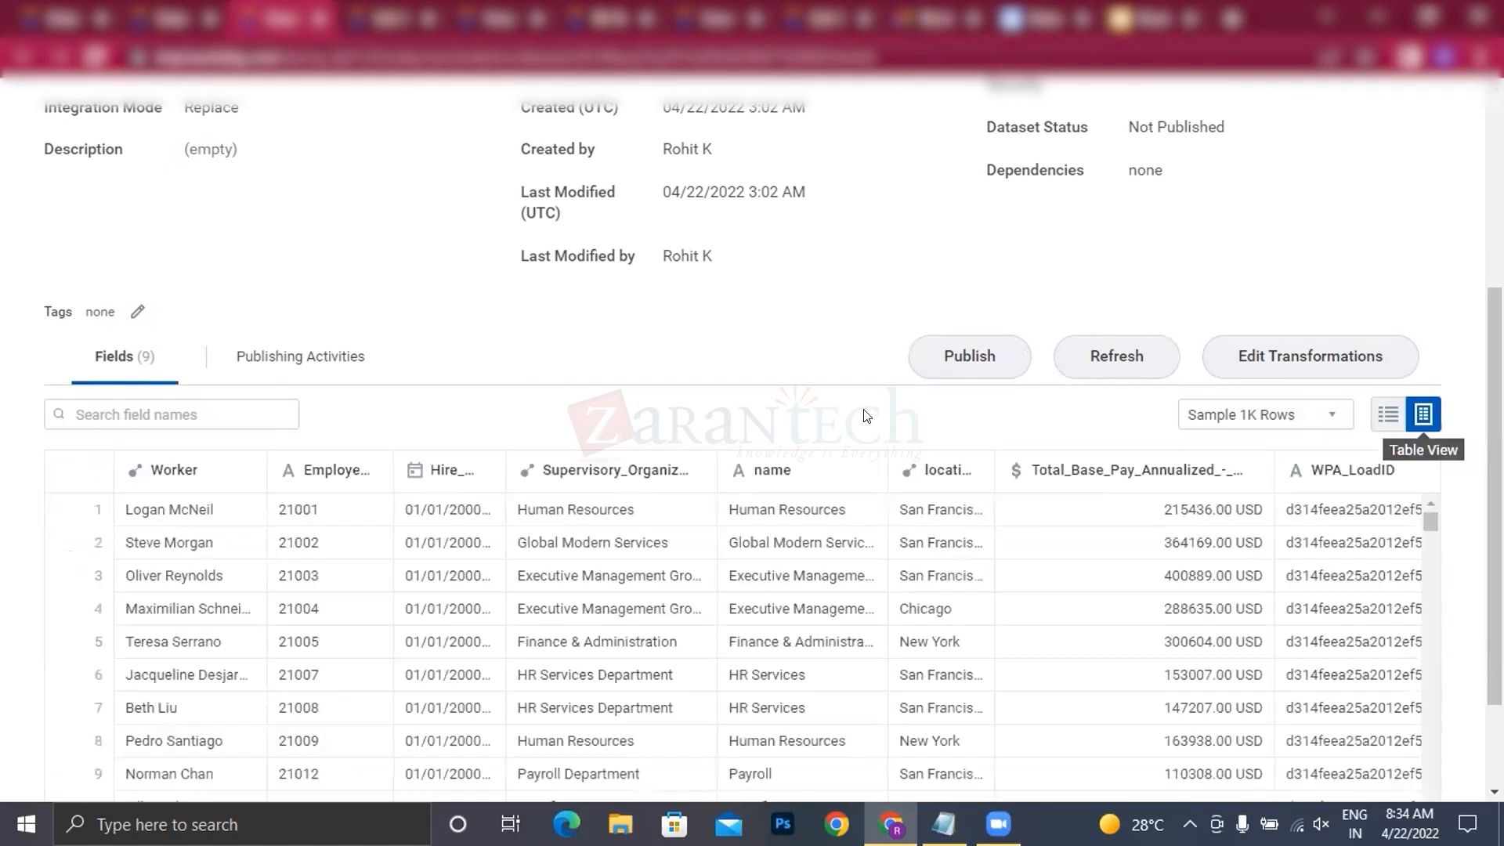
scroll(871, 438, down, 8)
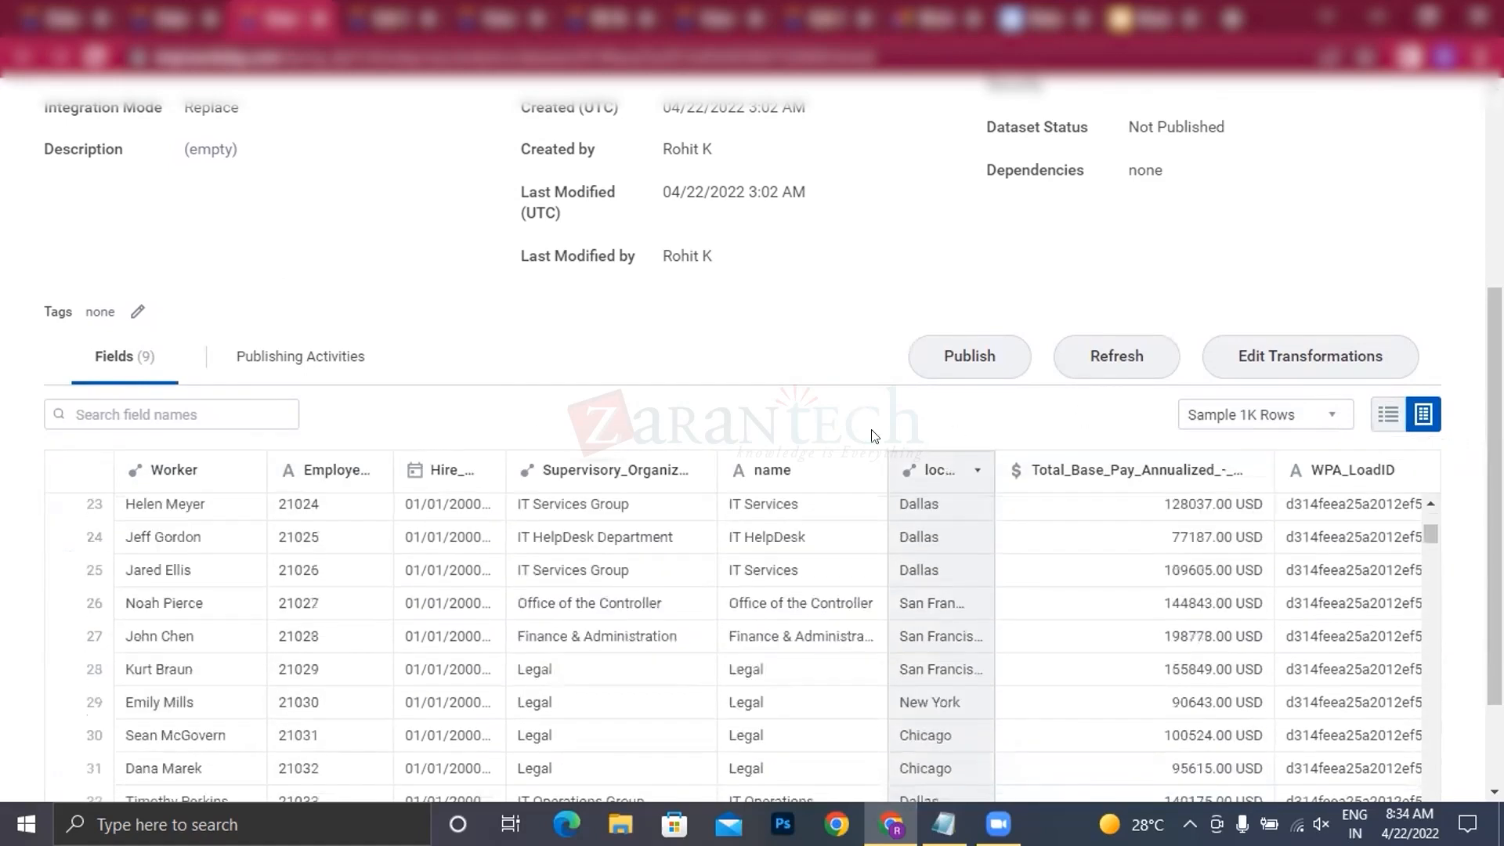
scroll(514, 430, up, 5)
click(309, 685)
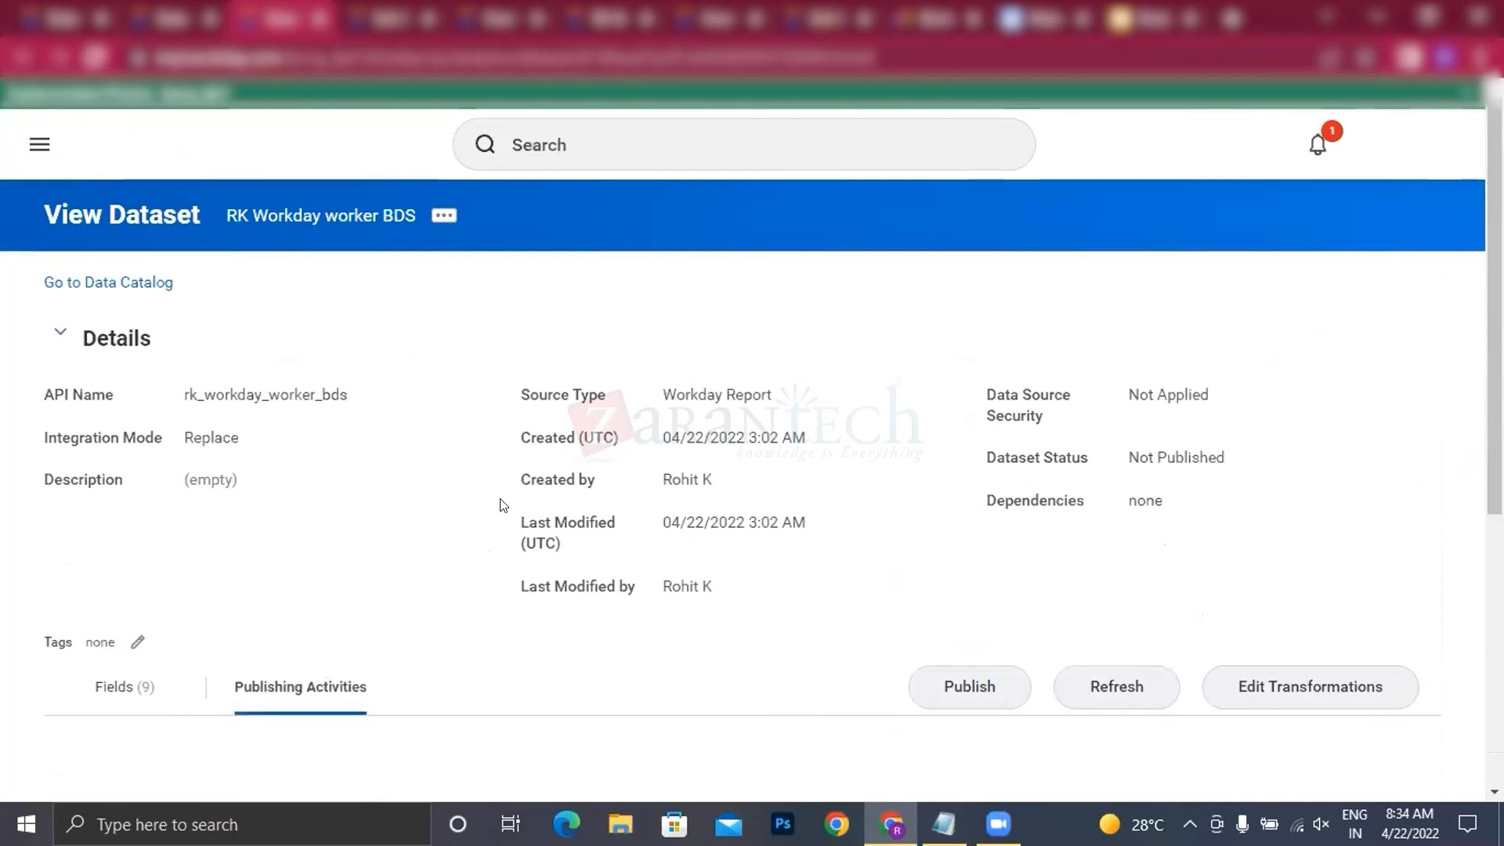
scroll(499, 506, down, 5)
scroll(503, 510, down, 1)
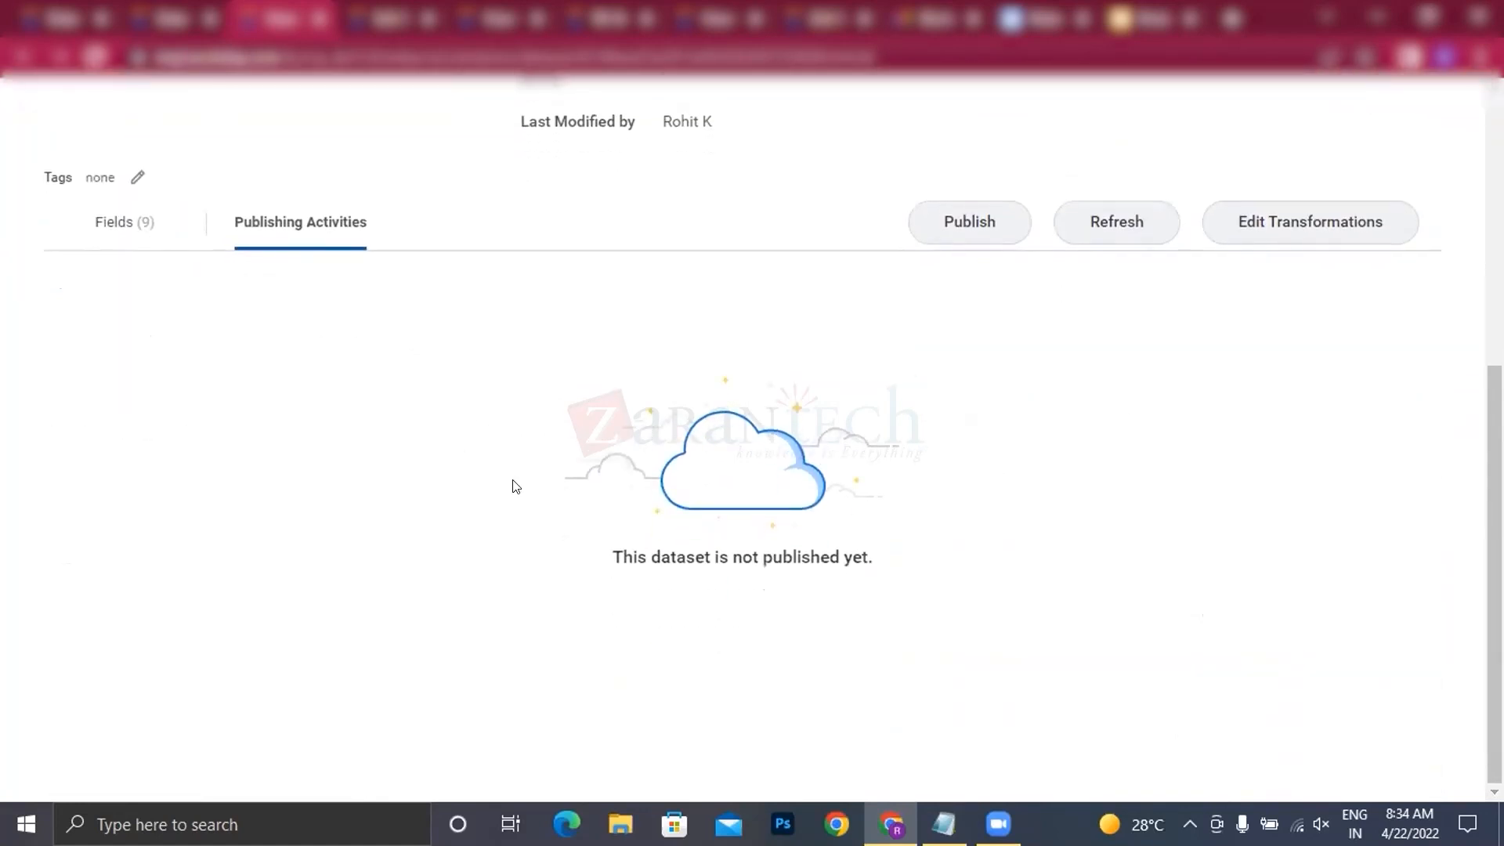
Step: Review the RK Workday worker BDS dataset, its Data Catalog entry, the VRU_Call_Detail BDS dataset and the source custom report
scroll(513, 486, up, 7)
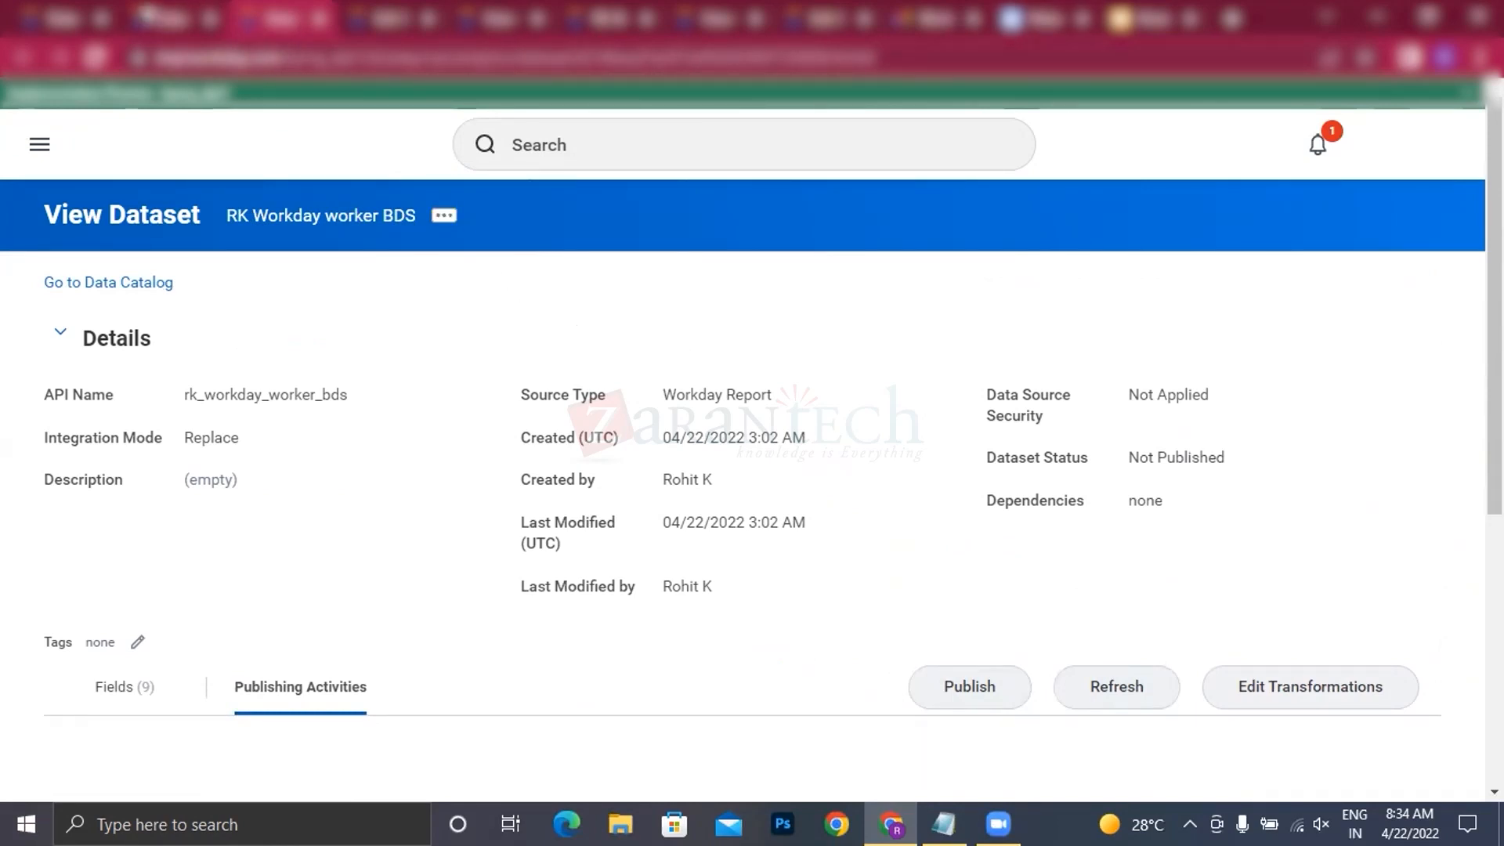
click(148, 15)
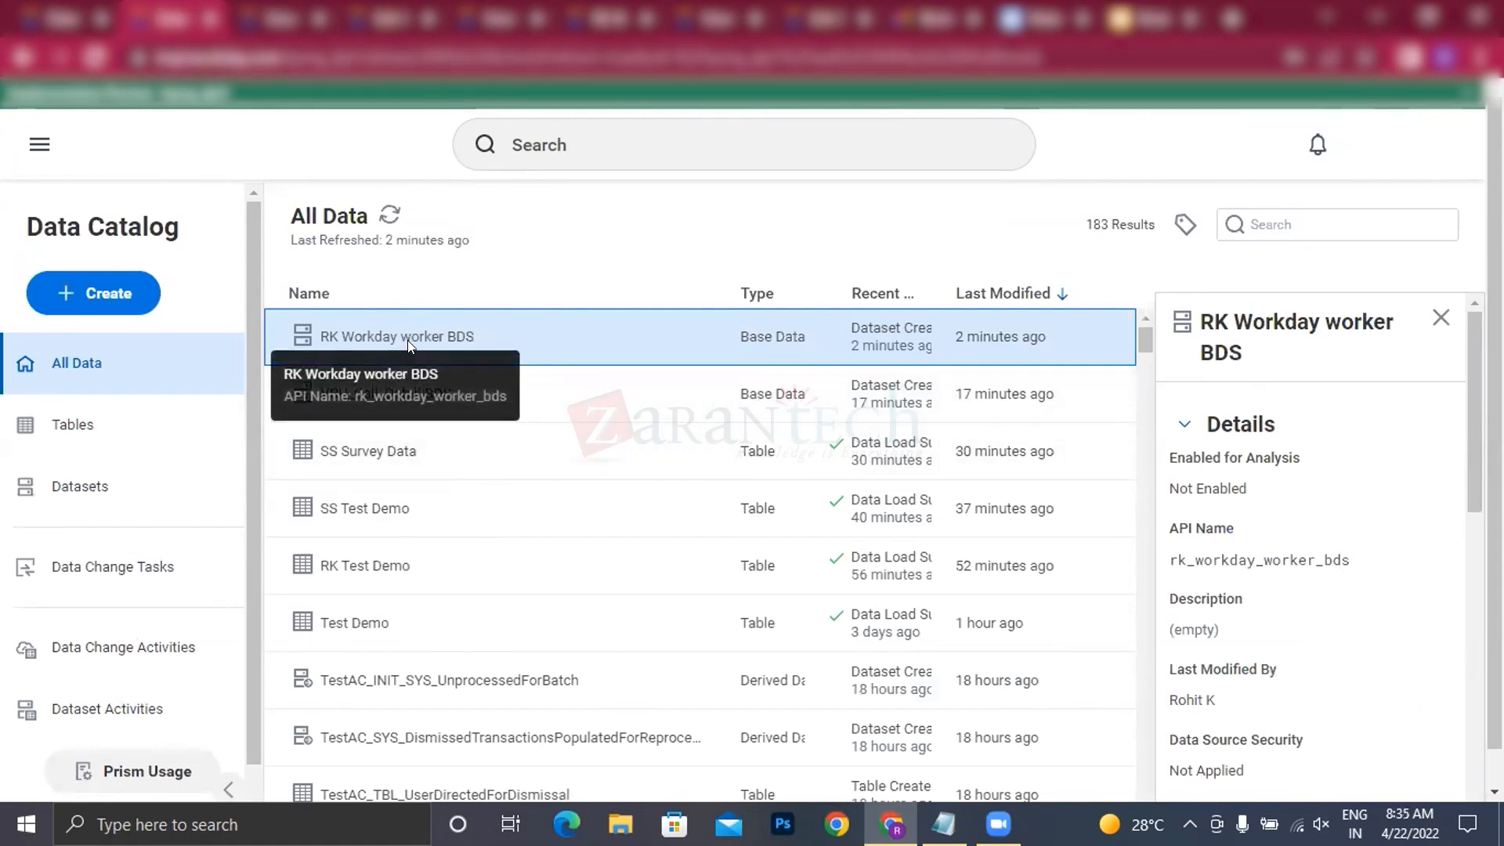
click(495, 17)
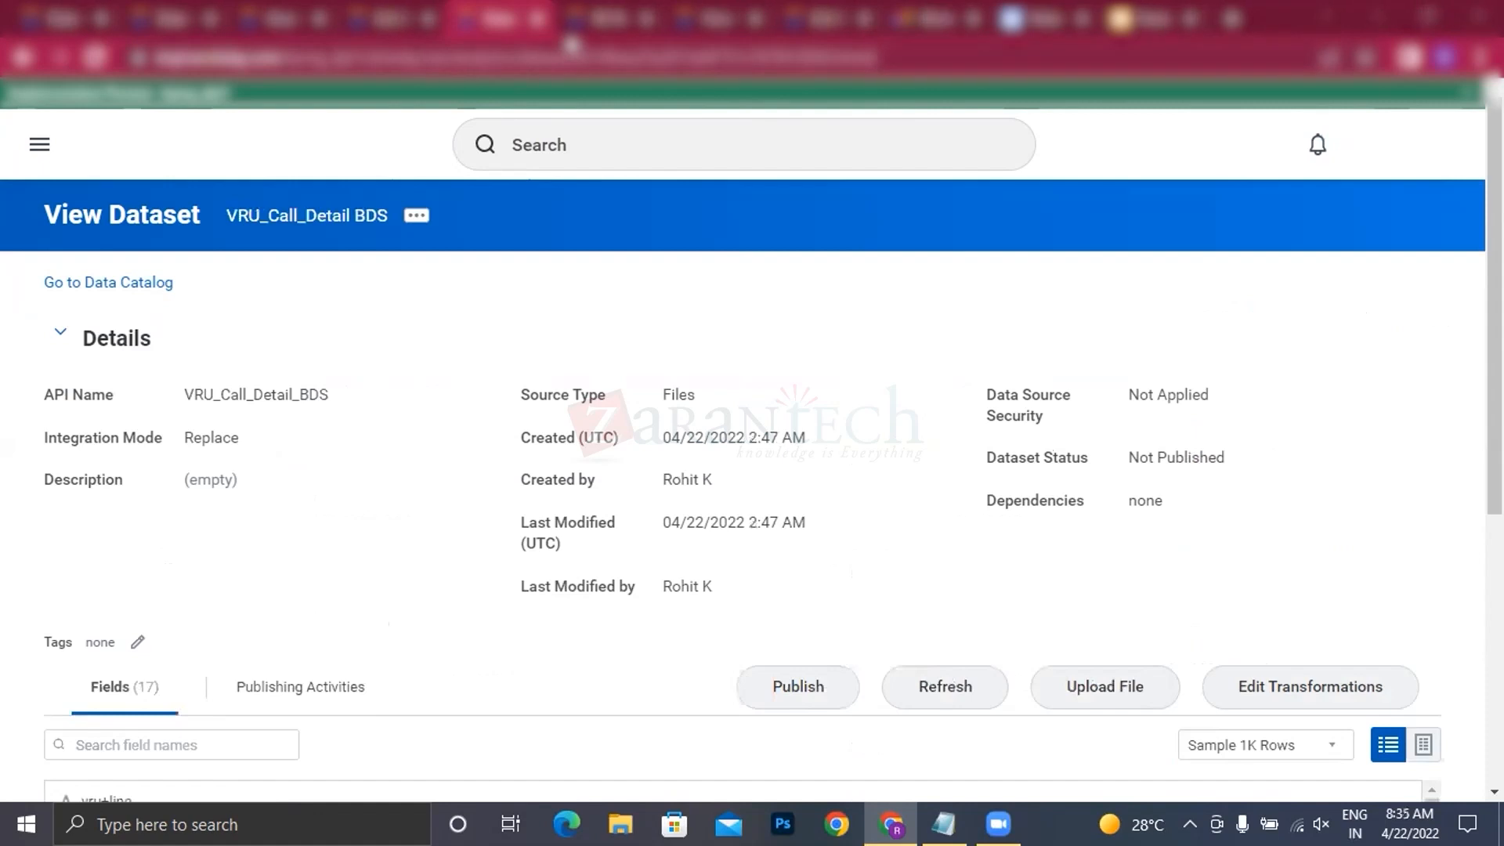
click(580, 20)
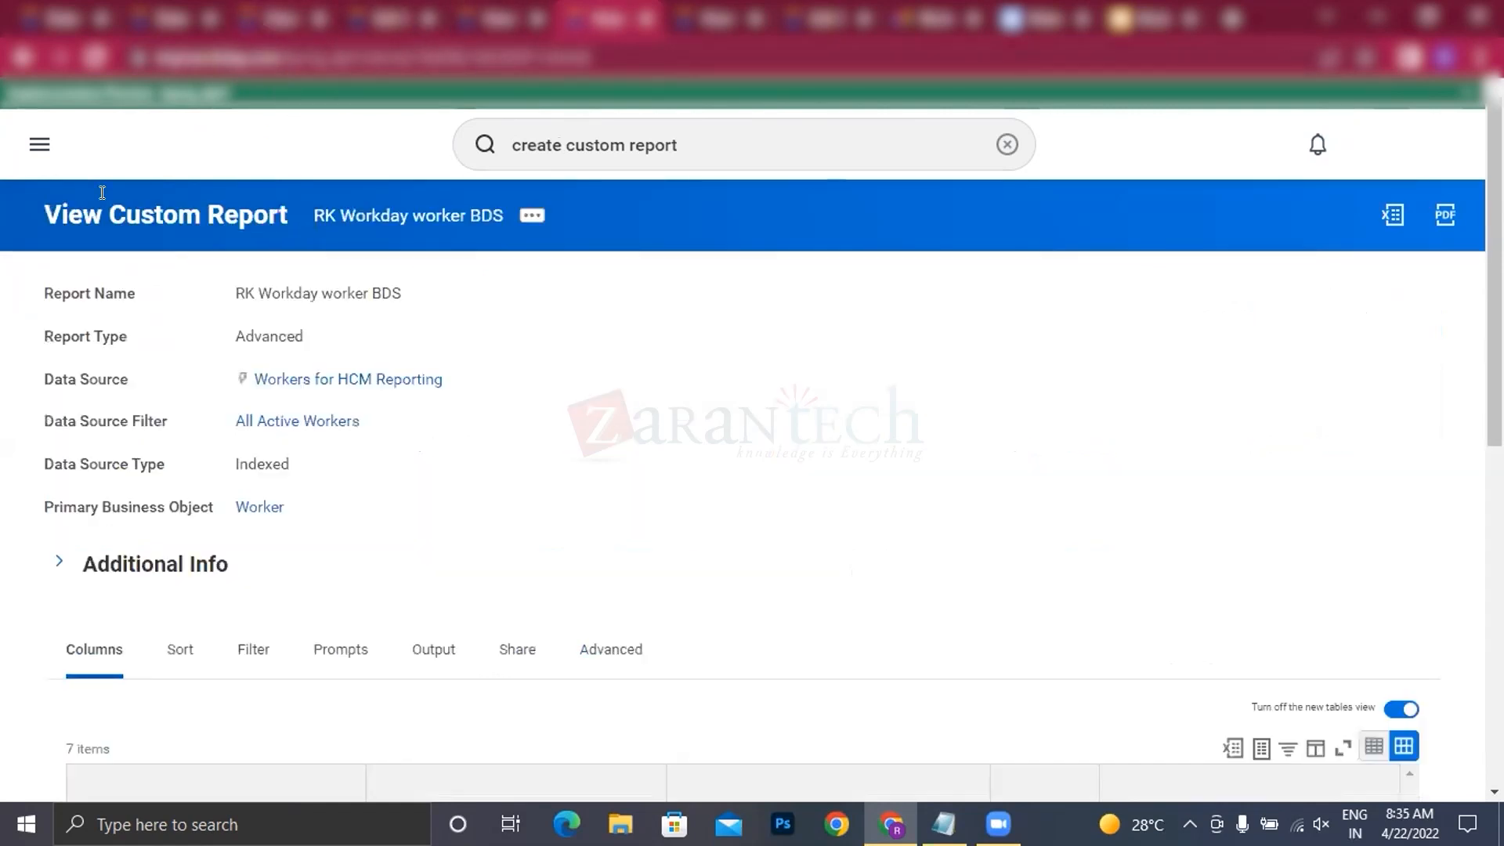
click(166, 20)
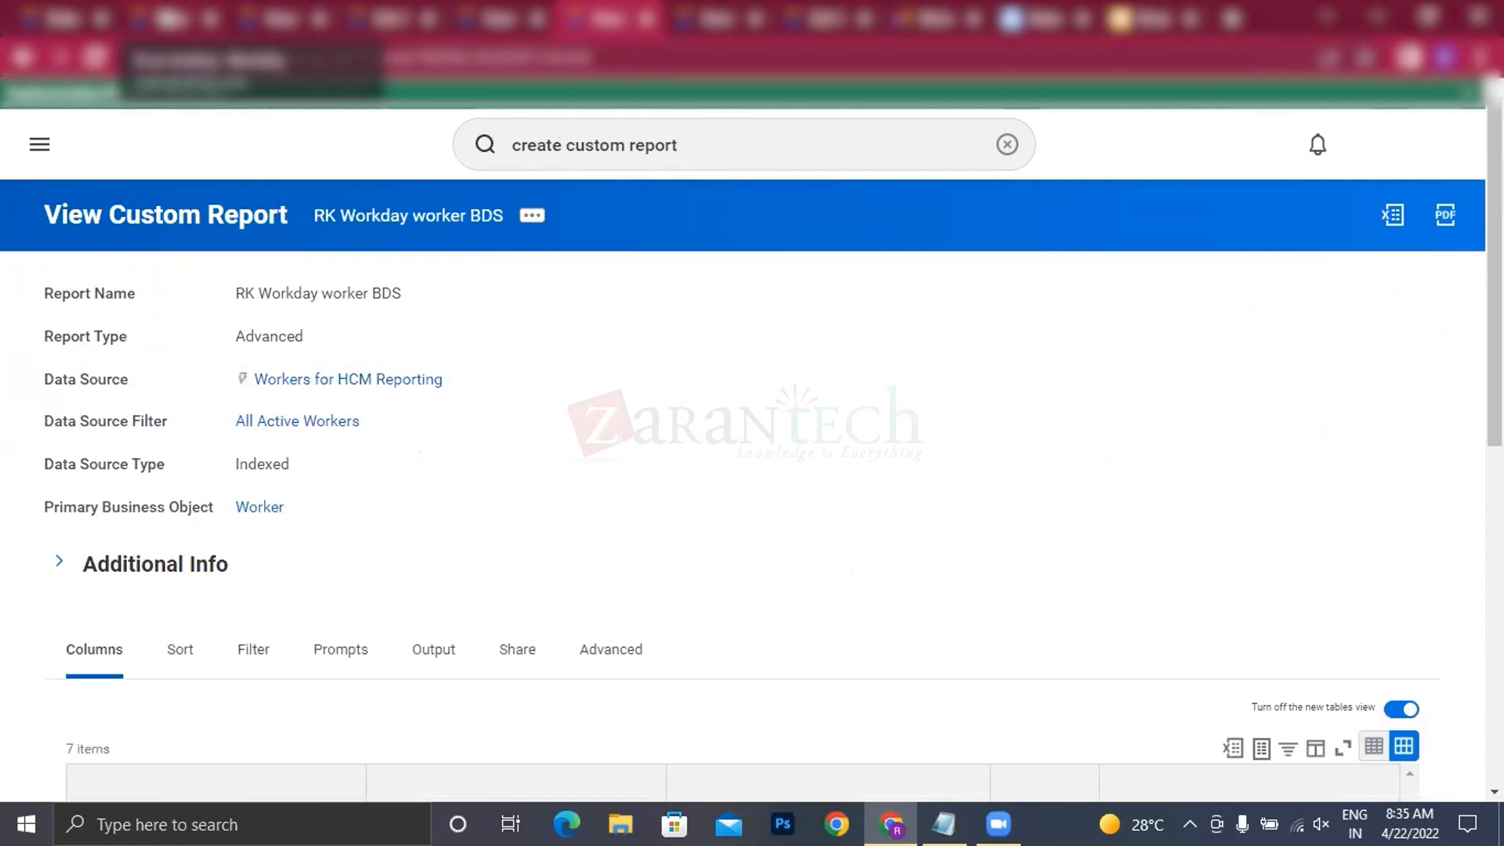
click(284, 23)
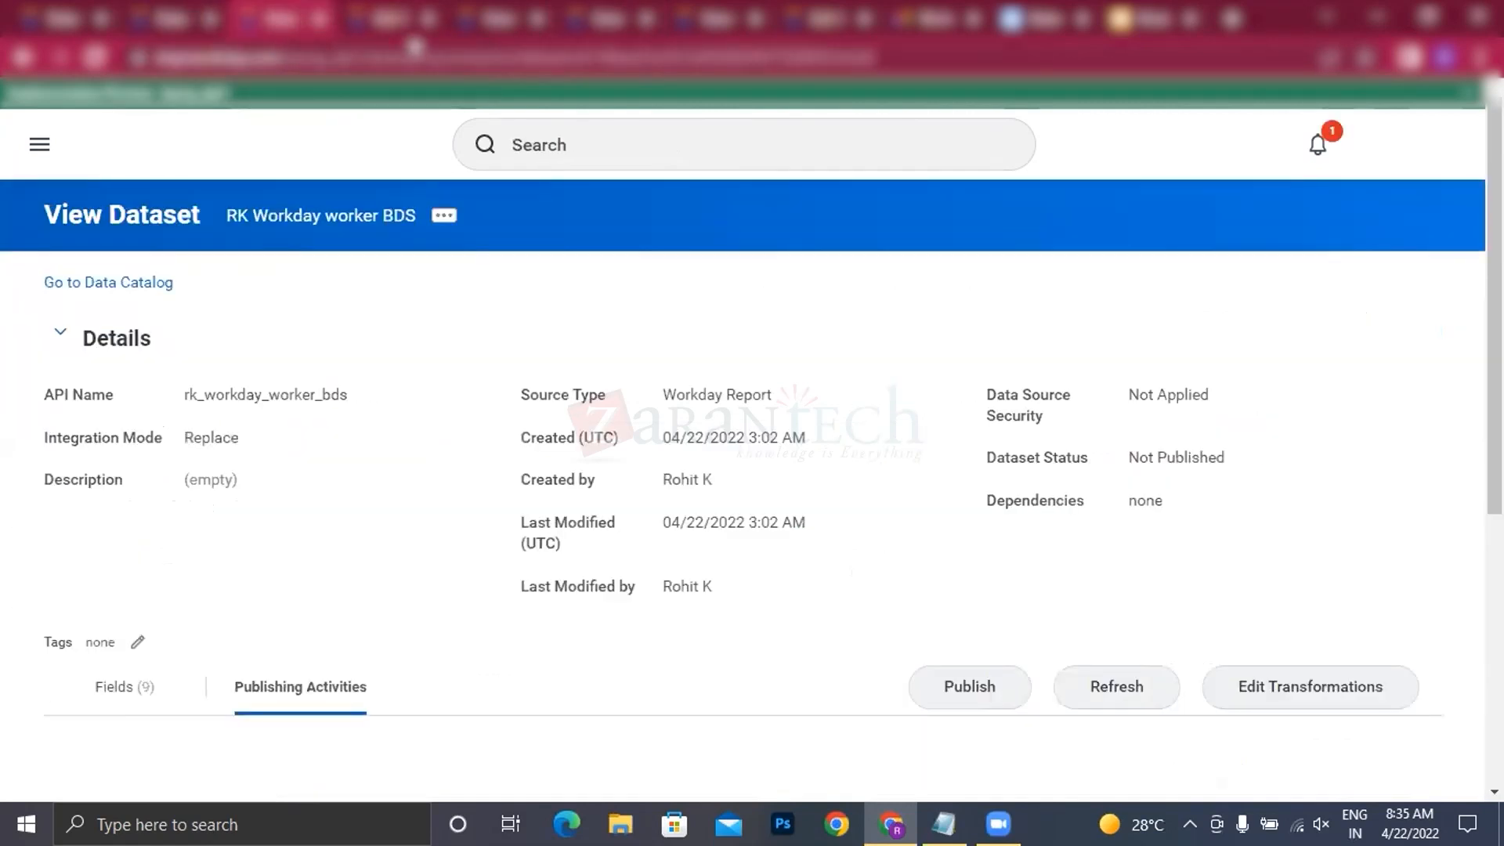
click(430, 35)
click(493, 25)
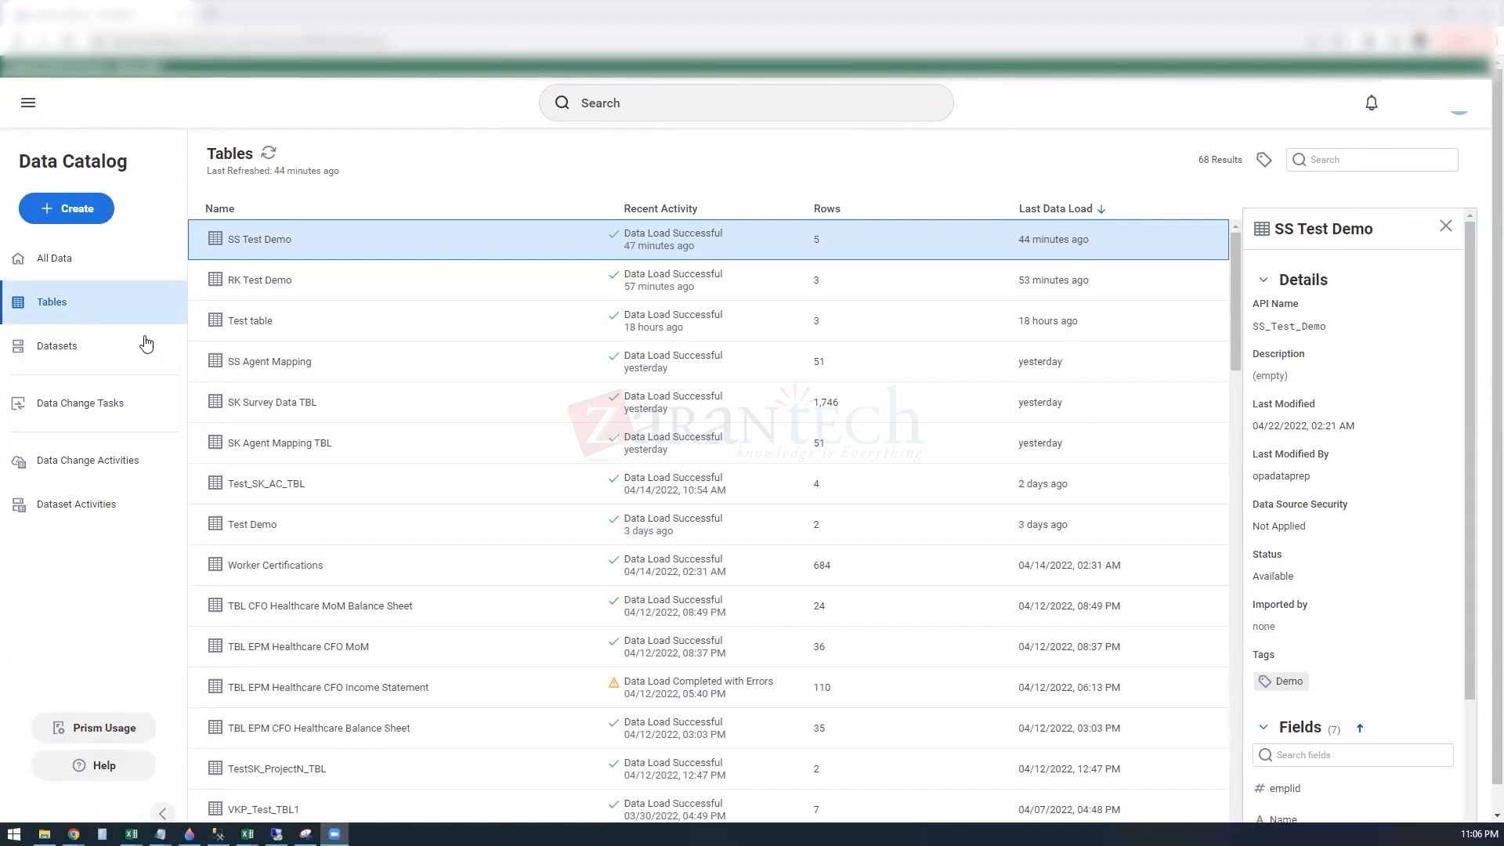
Step: Refresh the Data Catalog's list of all data, then check the datasets list and the available creation options
click(100, 261)
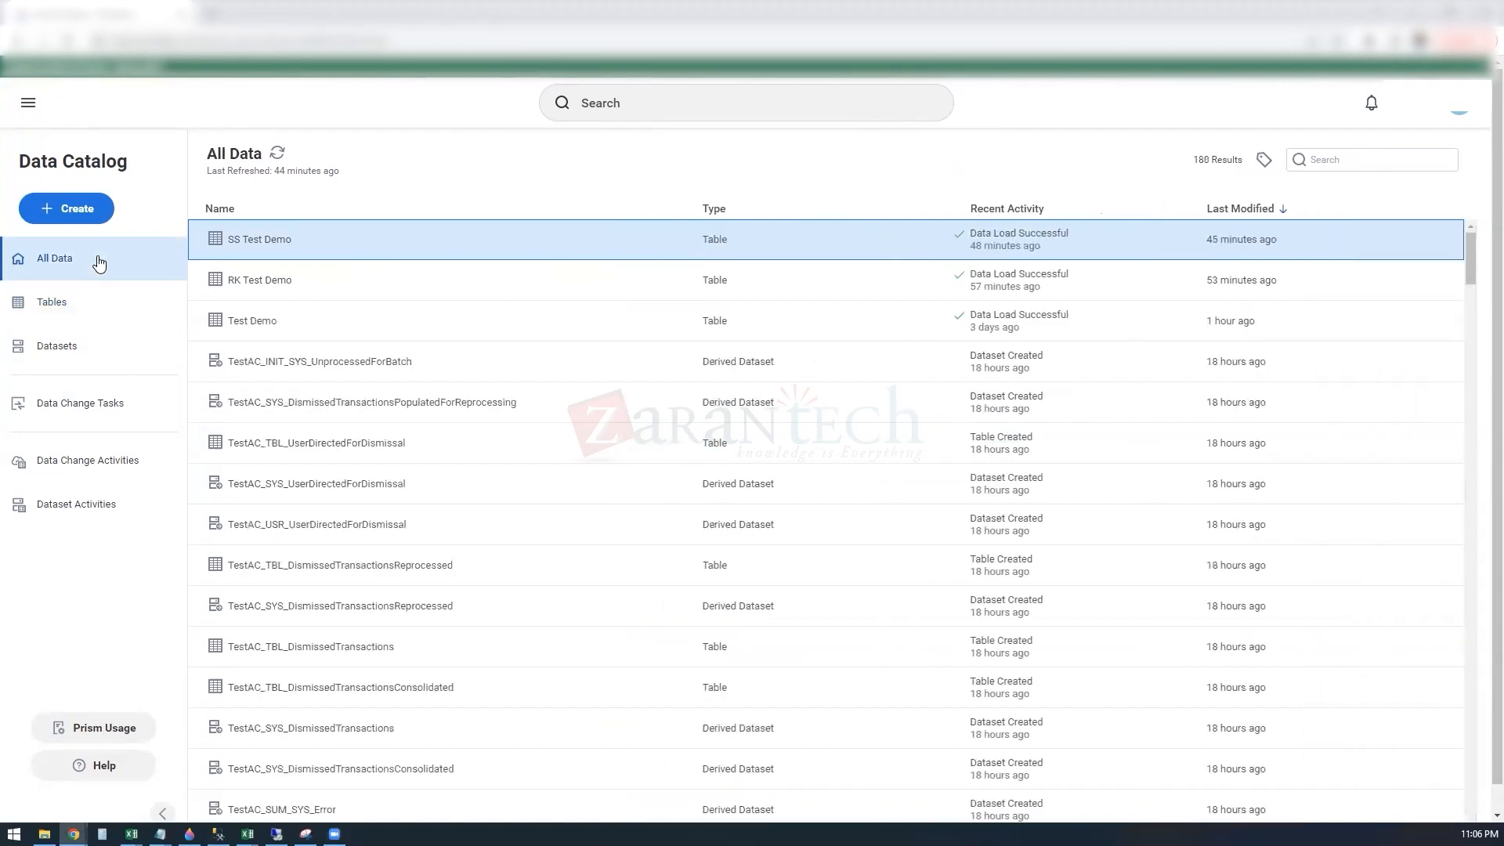
click(279, 156)
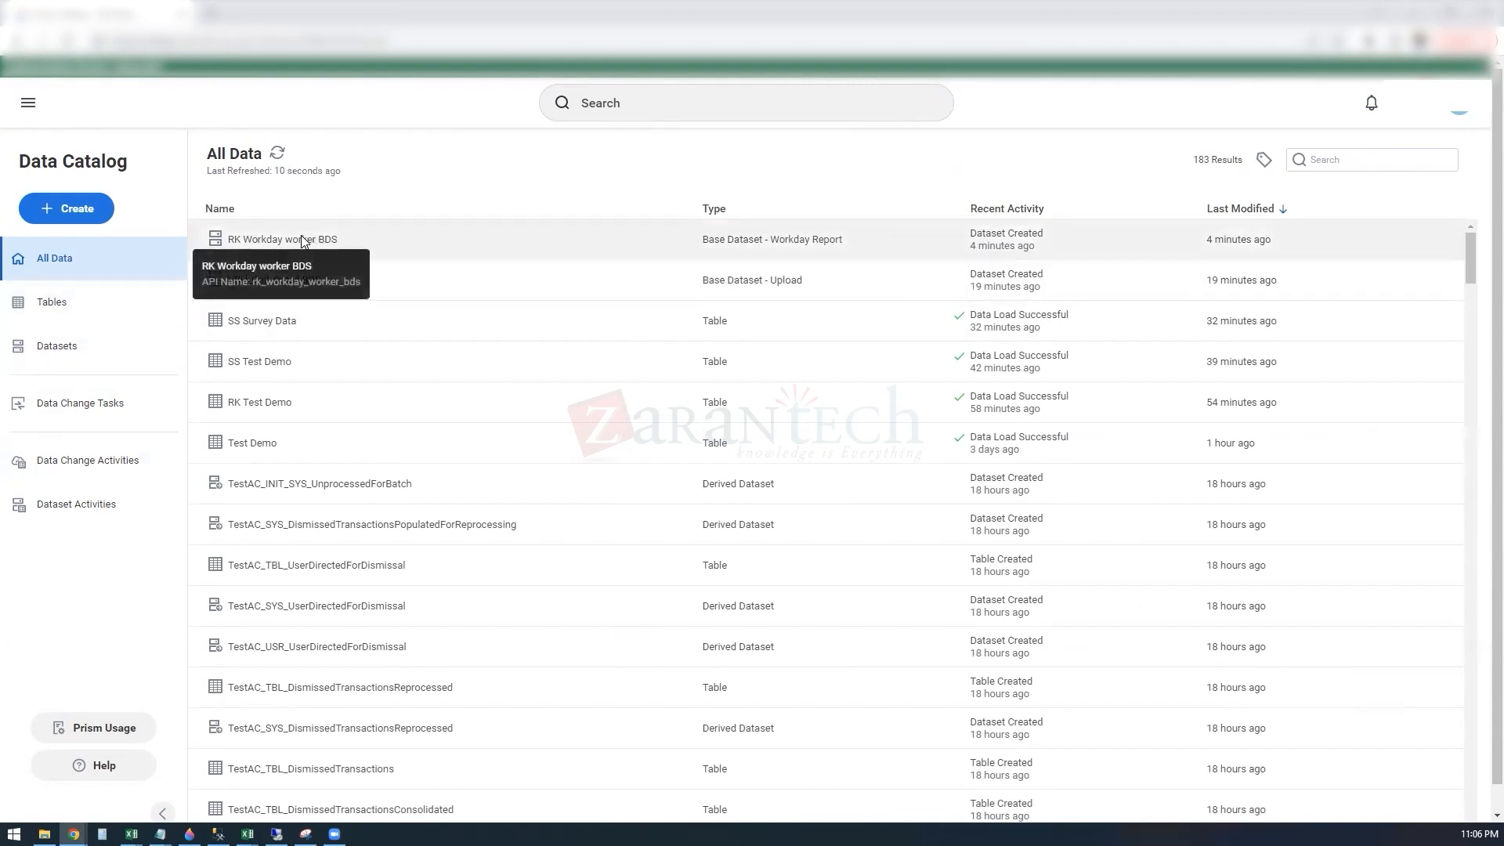
click(59, 355)
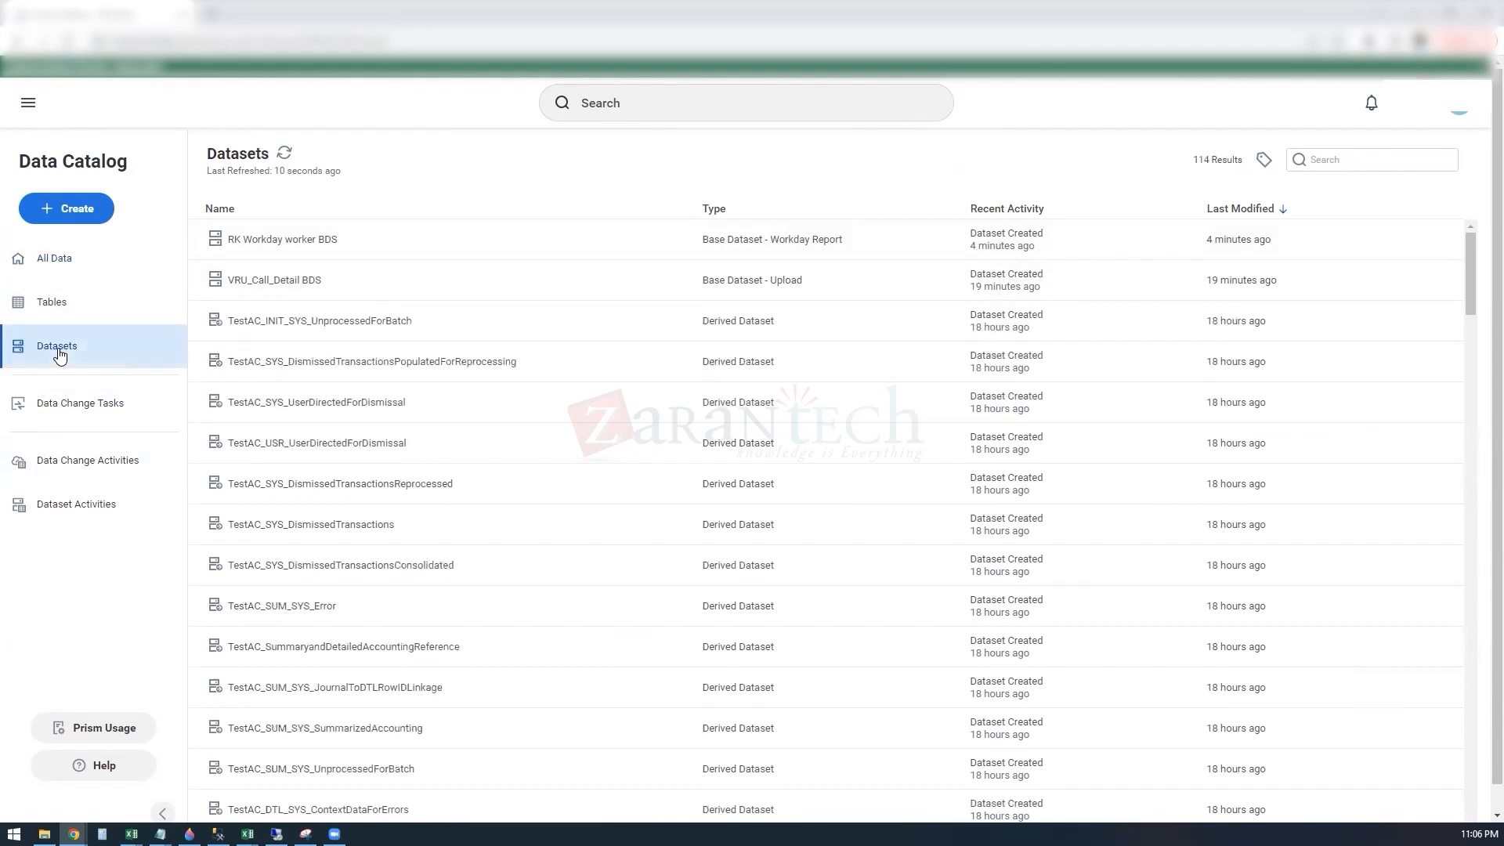
click(75, 264)
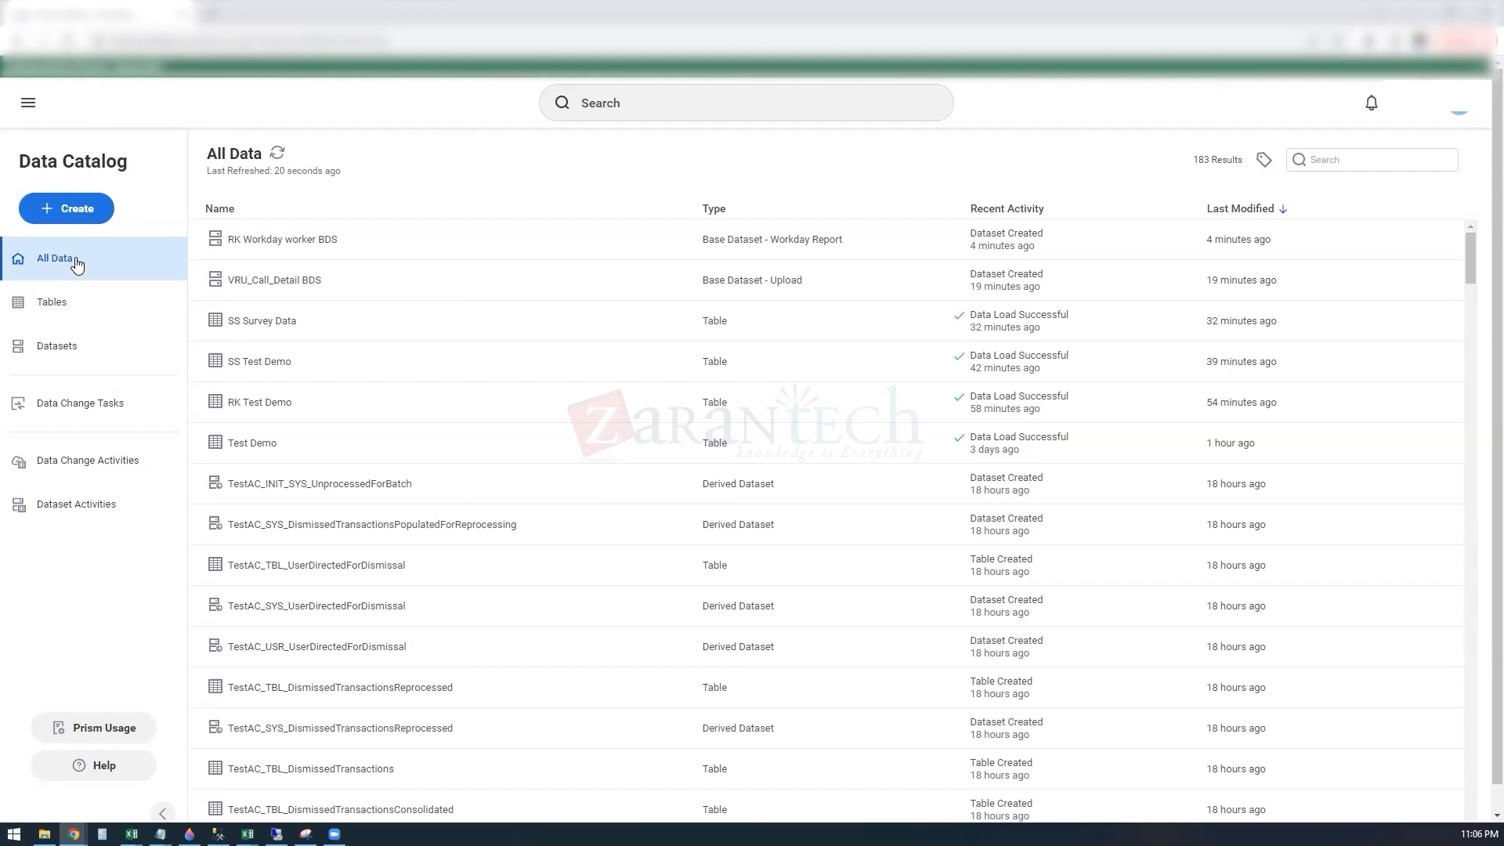
click(102, 214)
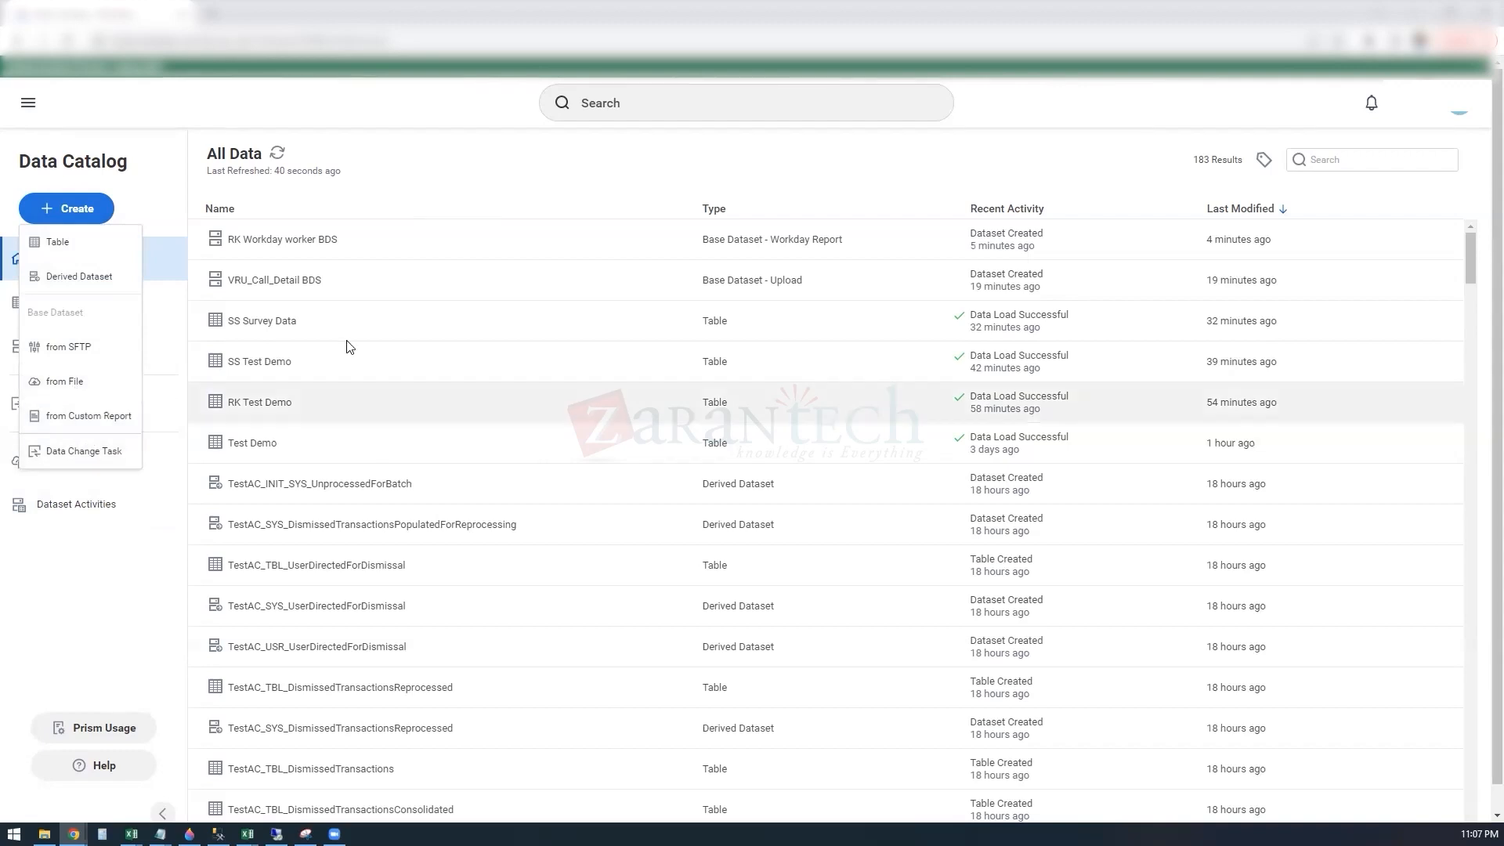
Step: Open the VRU_Call_Detail BDS dataset from the catalog for editing its transformations
click(296, 276)
right_click(296, 276)
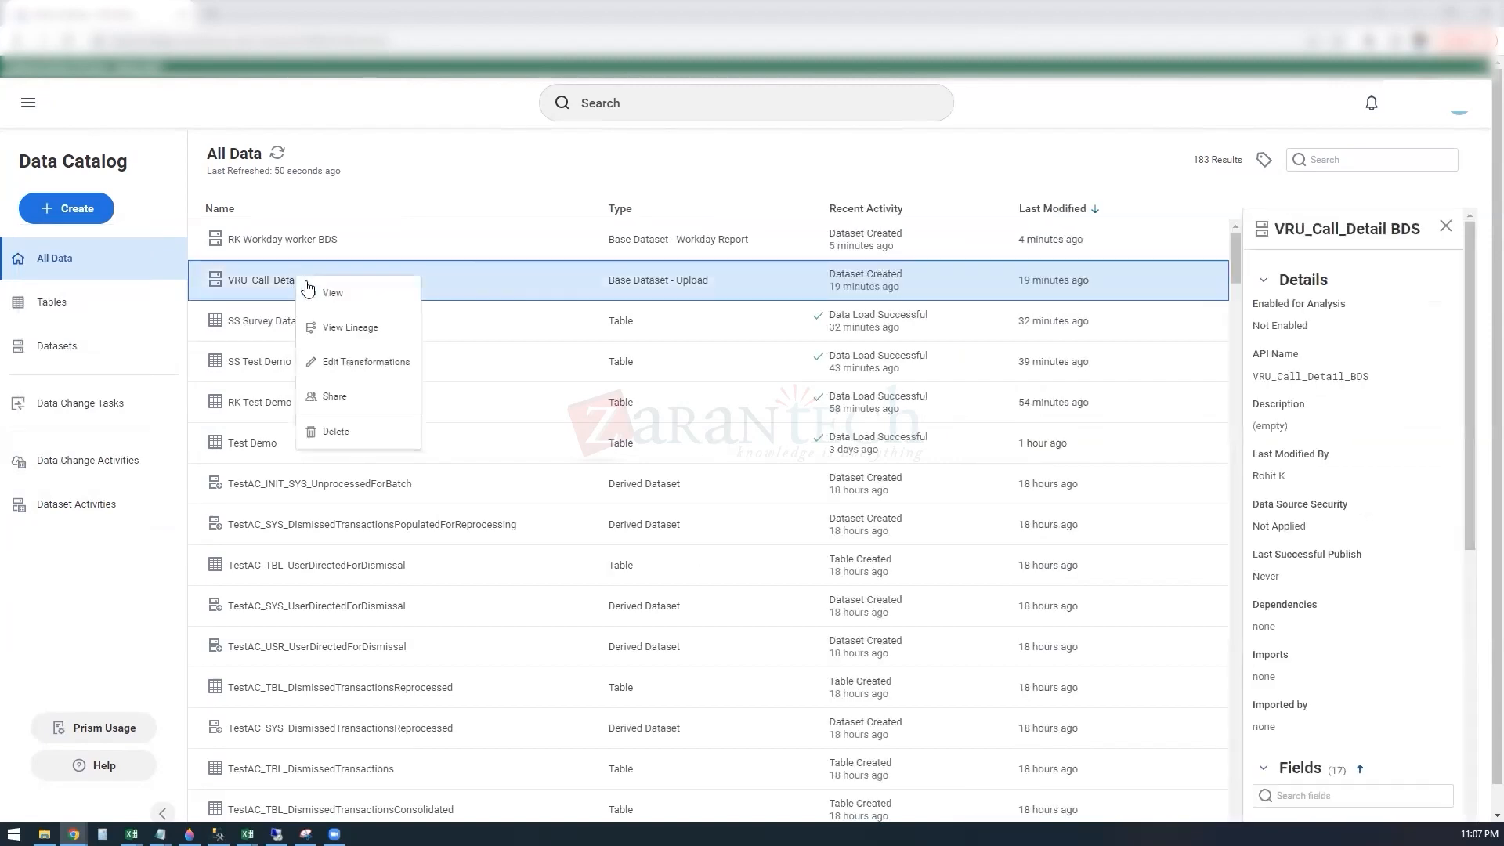
click(365, 360)
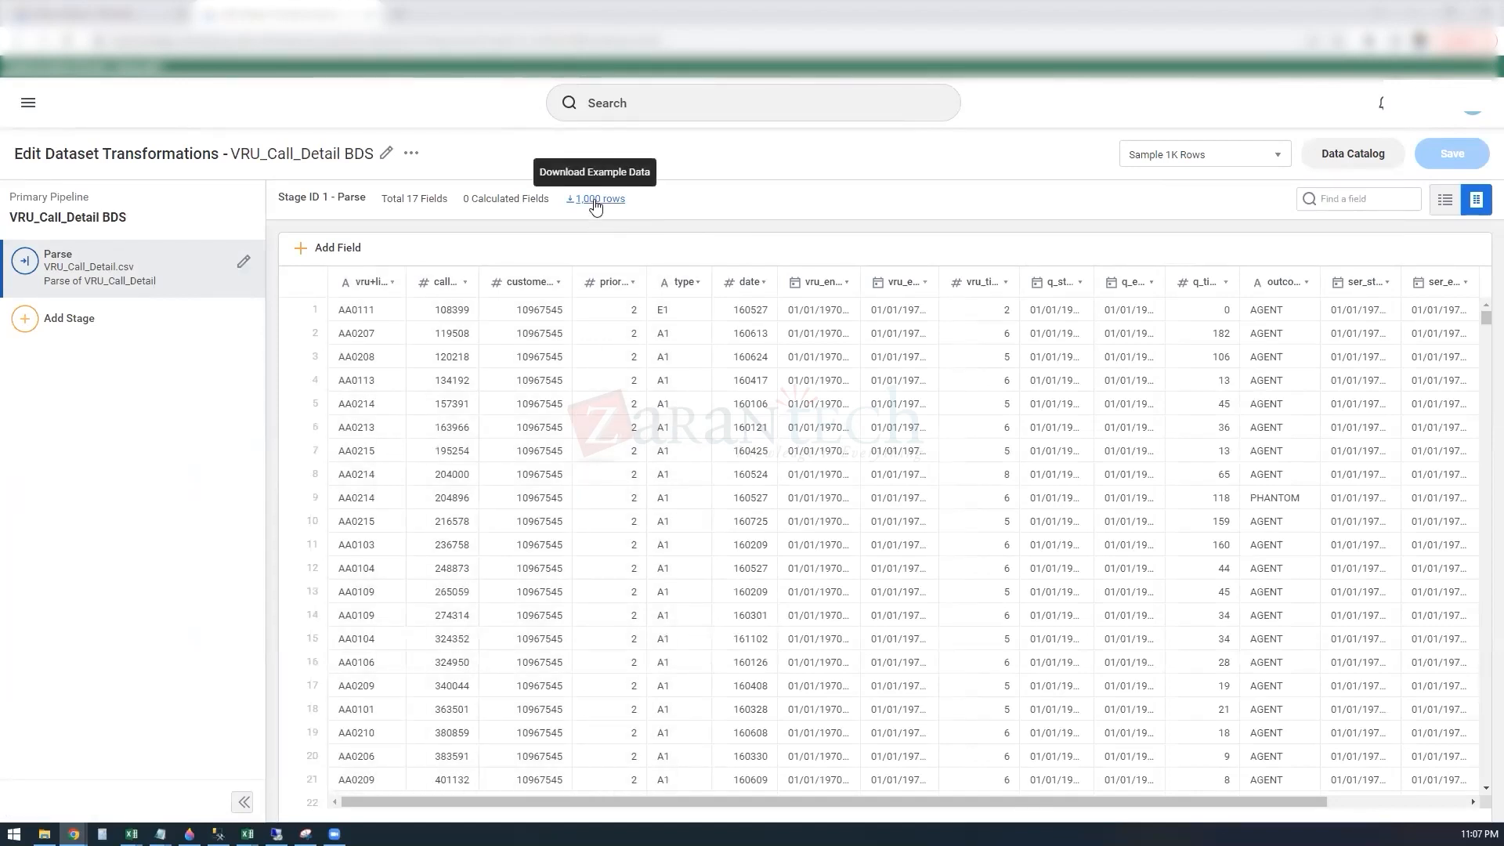
Step: Set the Parse stage sample to 20K rows, download the example data and open the file in Excel
click(1275, 163)
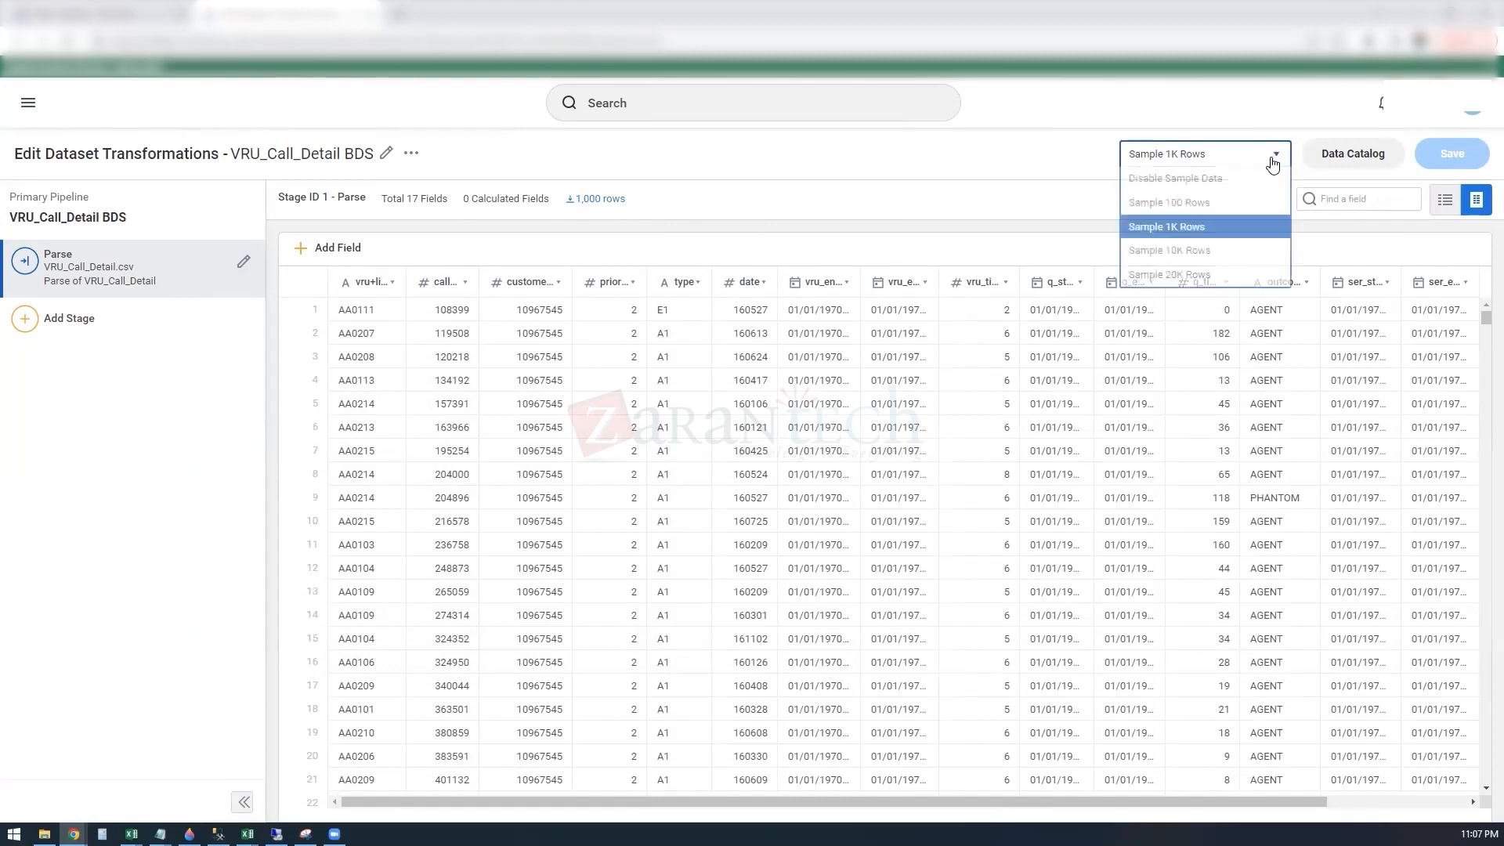
click(1227, 283)
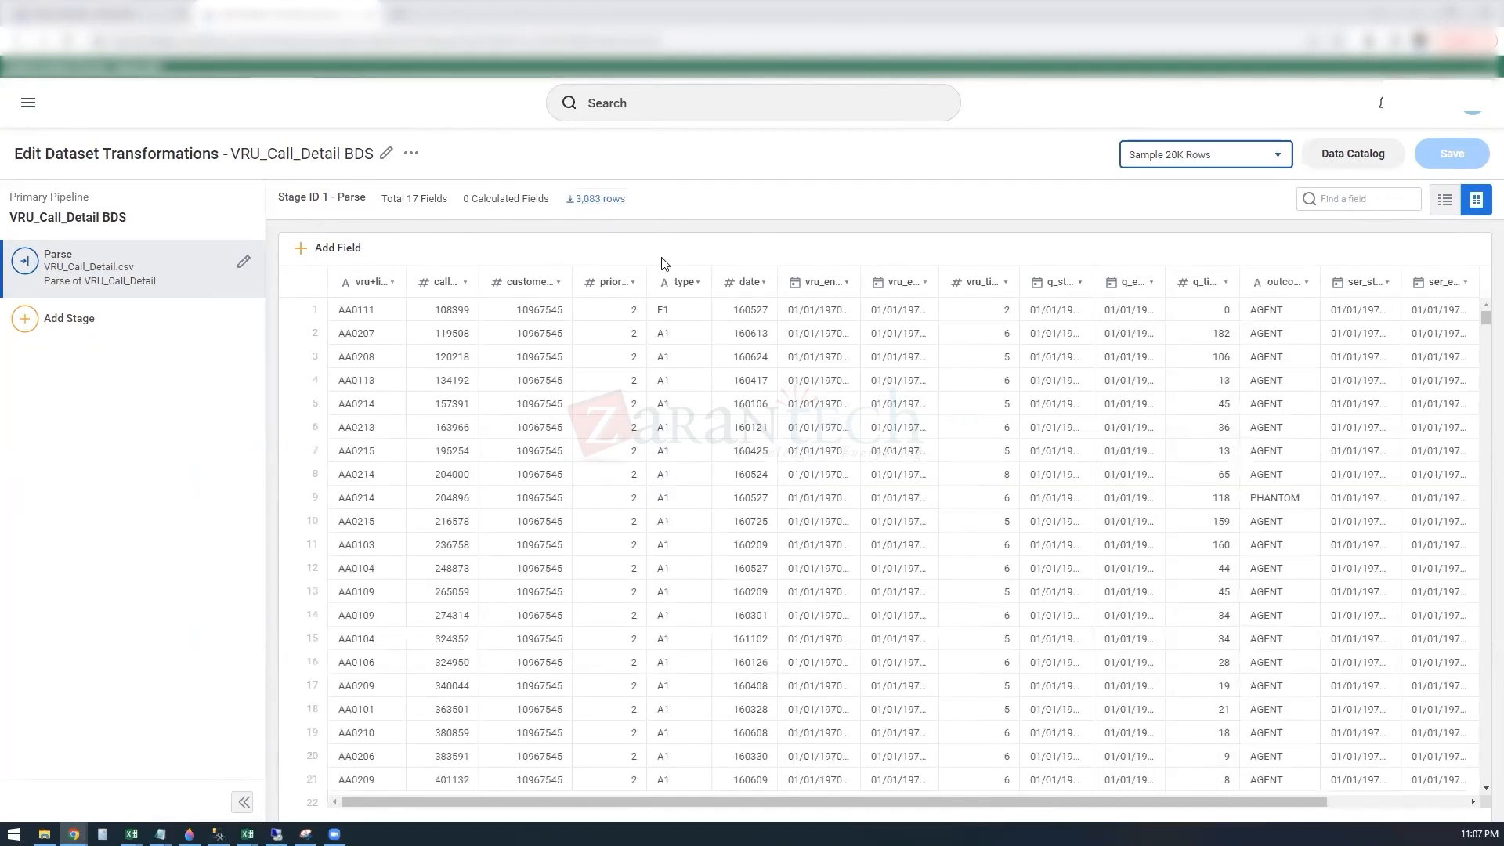
click(588, 202)
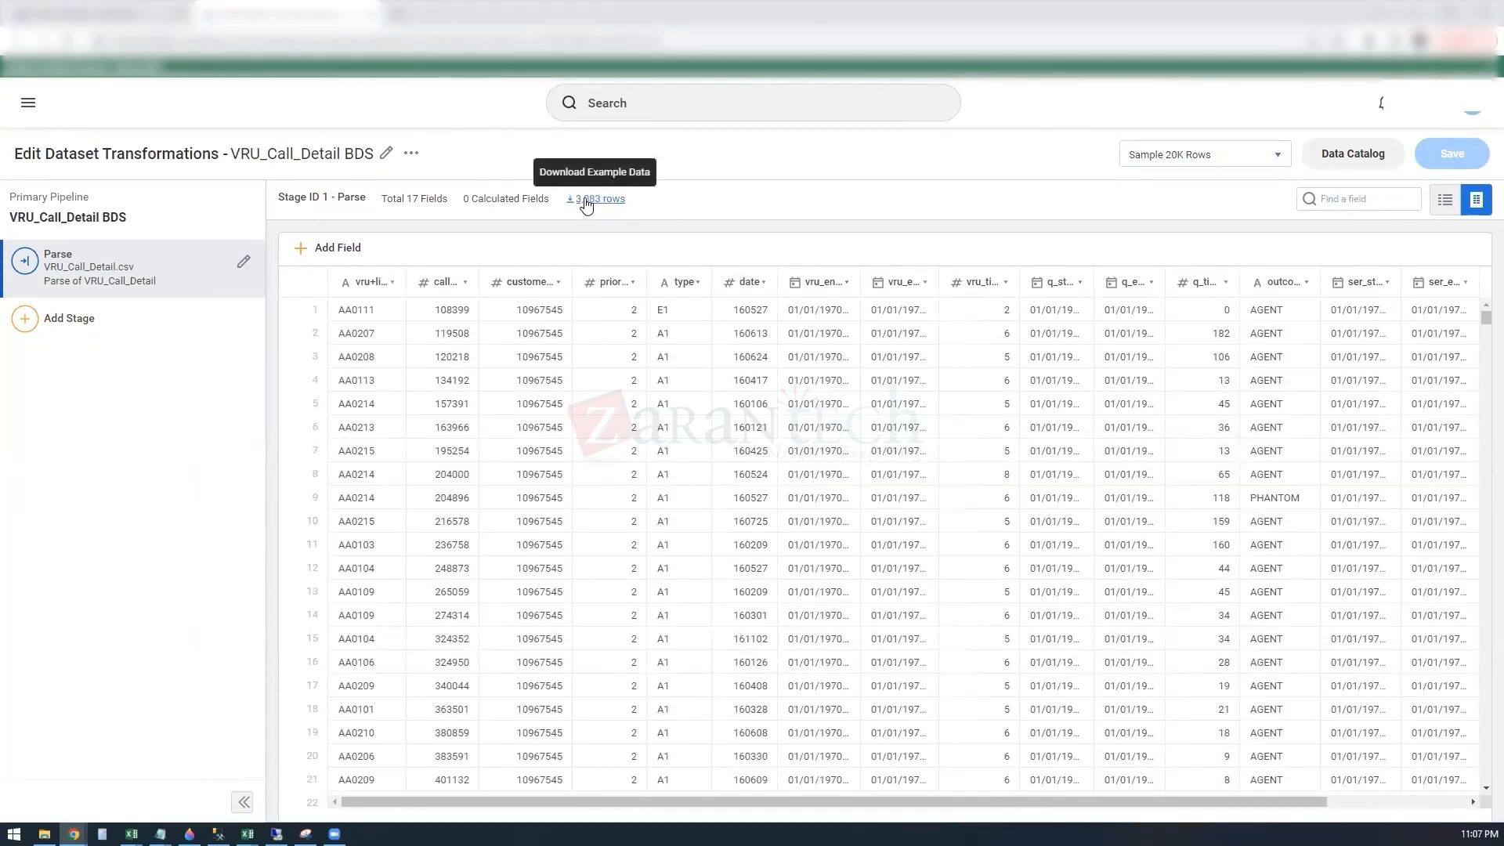
click(109, 802)
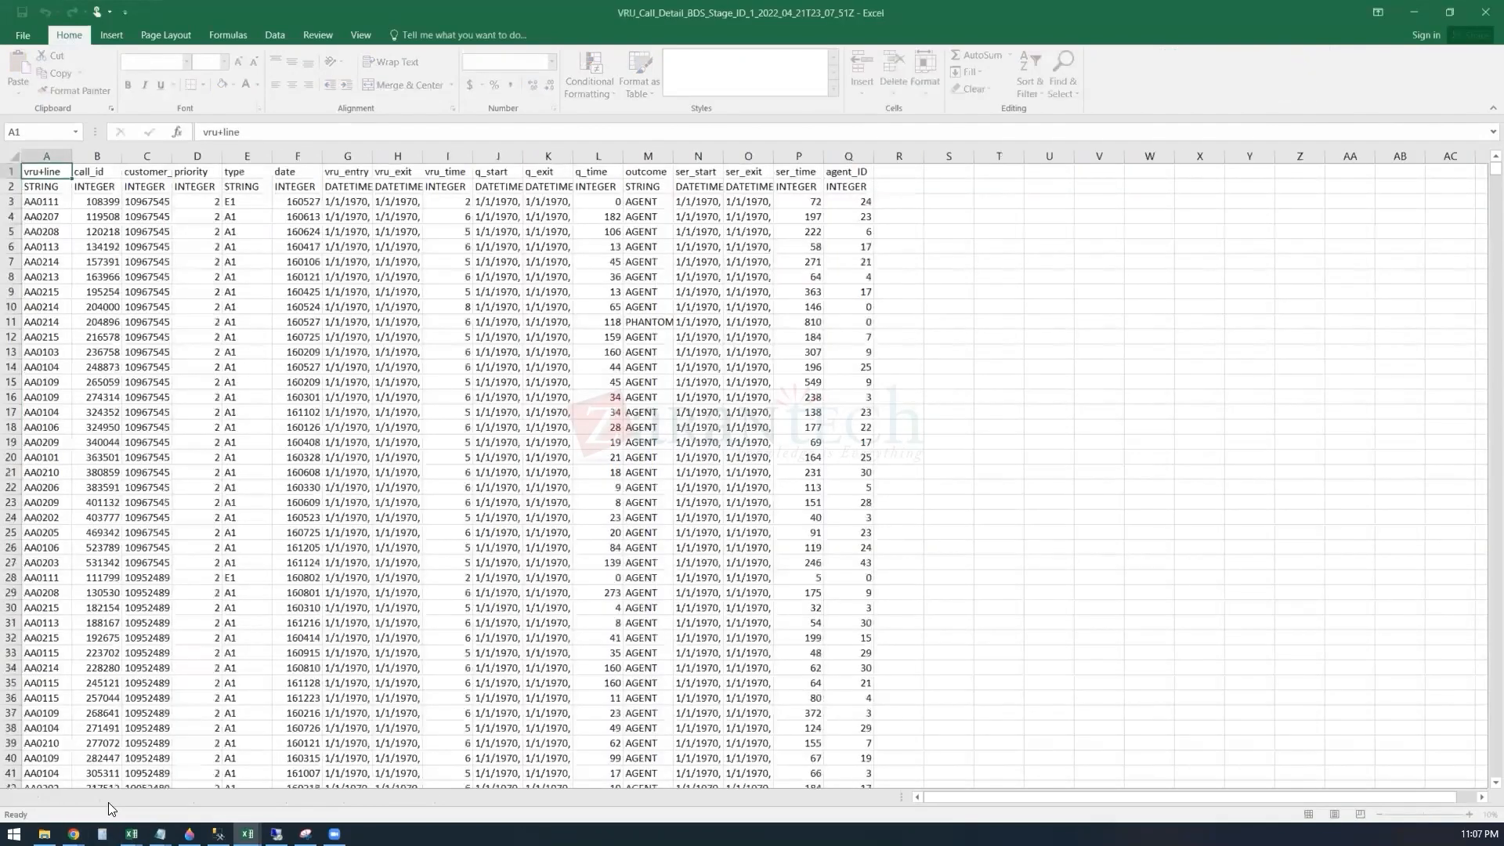
Step: Delete row 2, which holds the field data types, from the downloaded call detail sheet
click(11, 186)
right_click(12, 185)
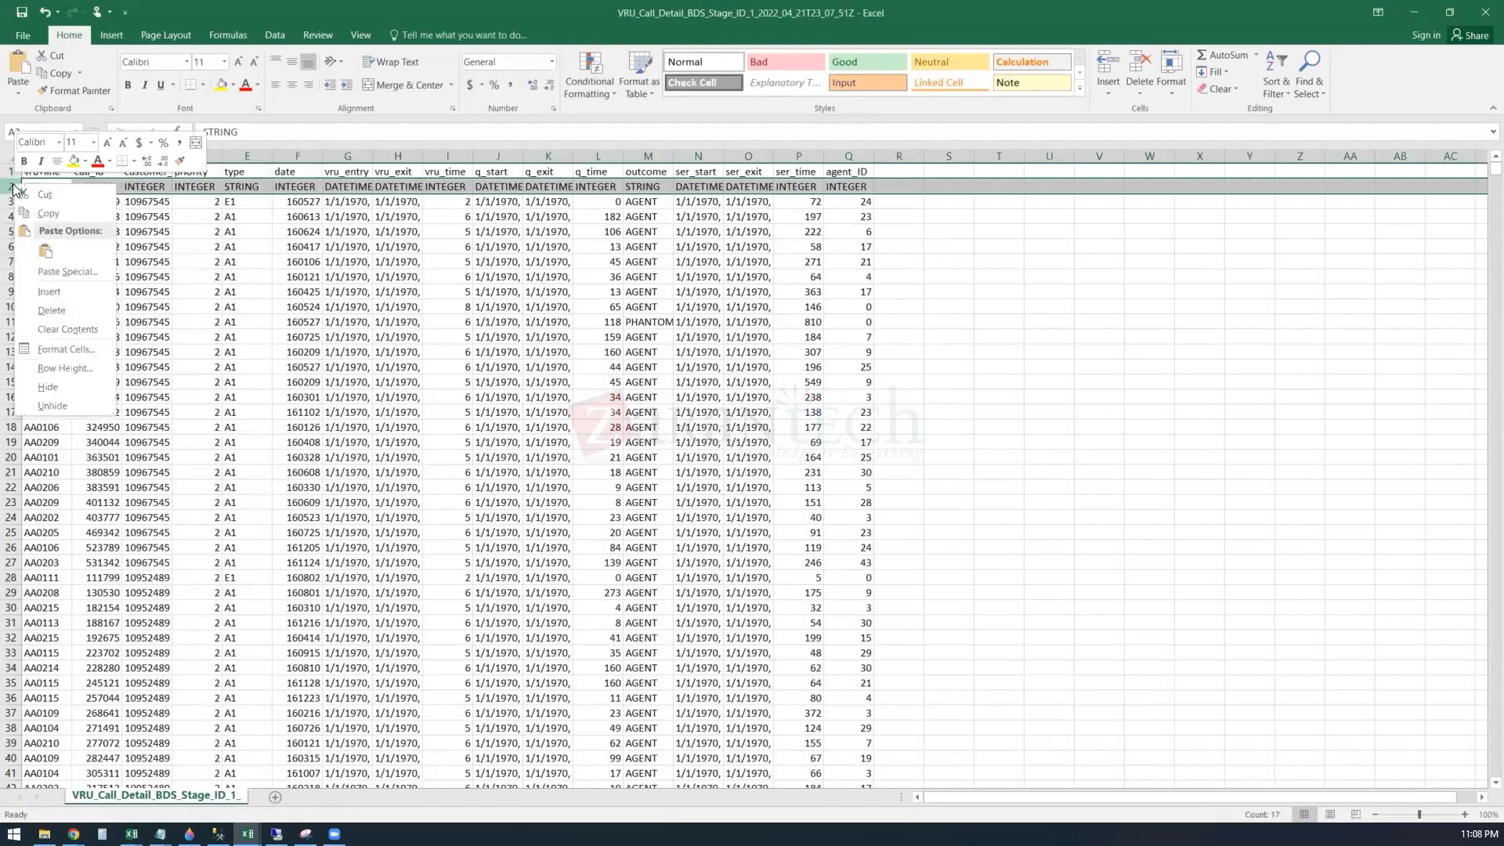
click(75, 305)
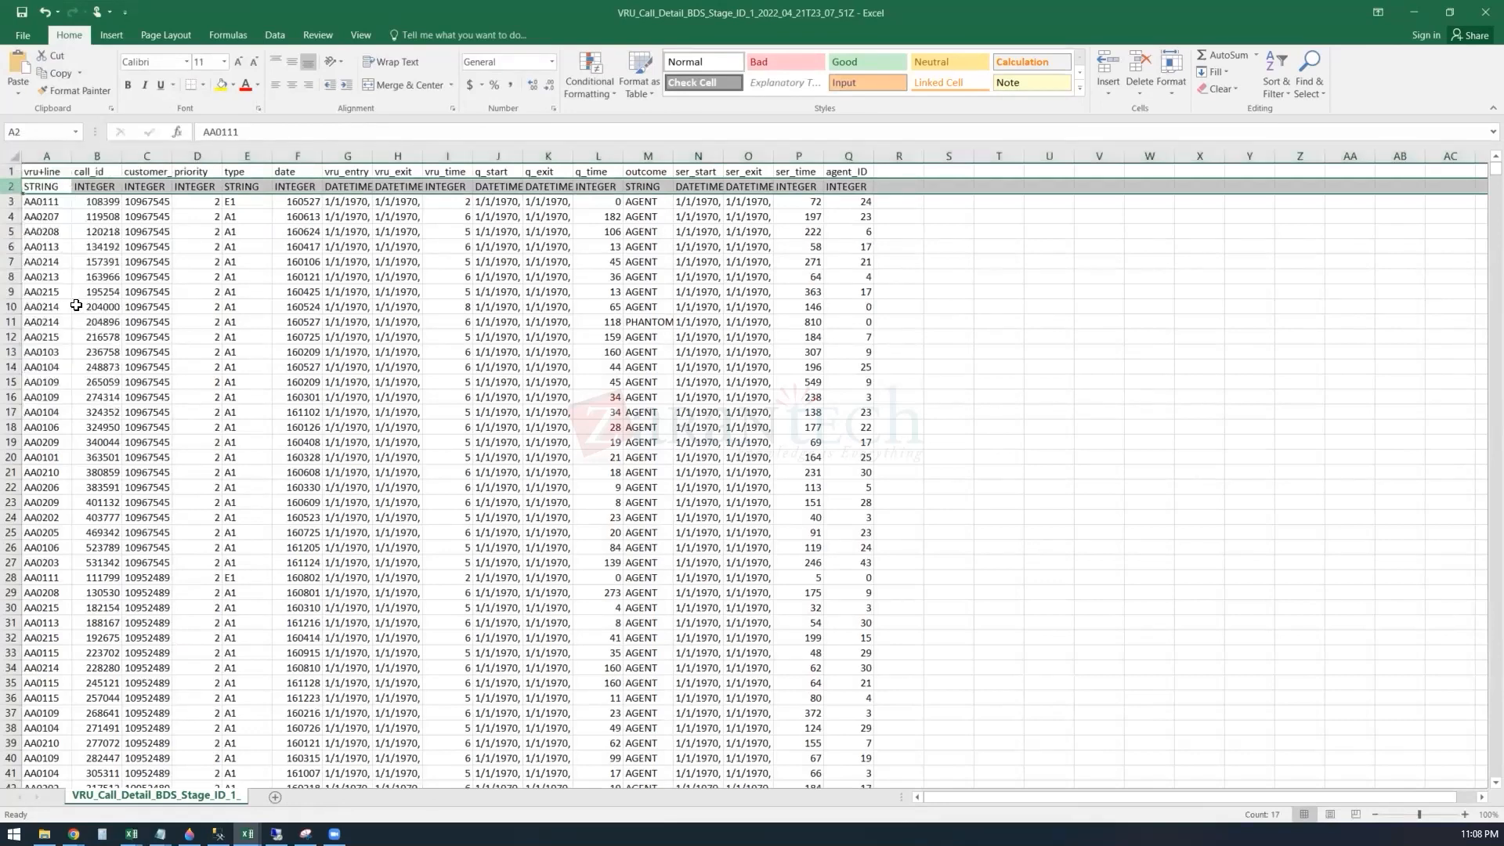
Step: Save the sheet as a comma-delimited CSV named VRU_Call_Detail_BDS in the workday folder and return to the browser
click(24, 36)
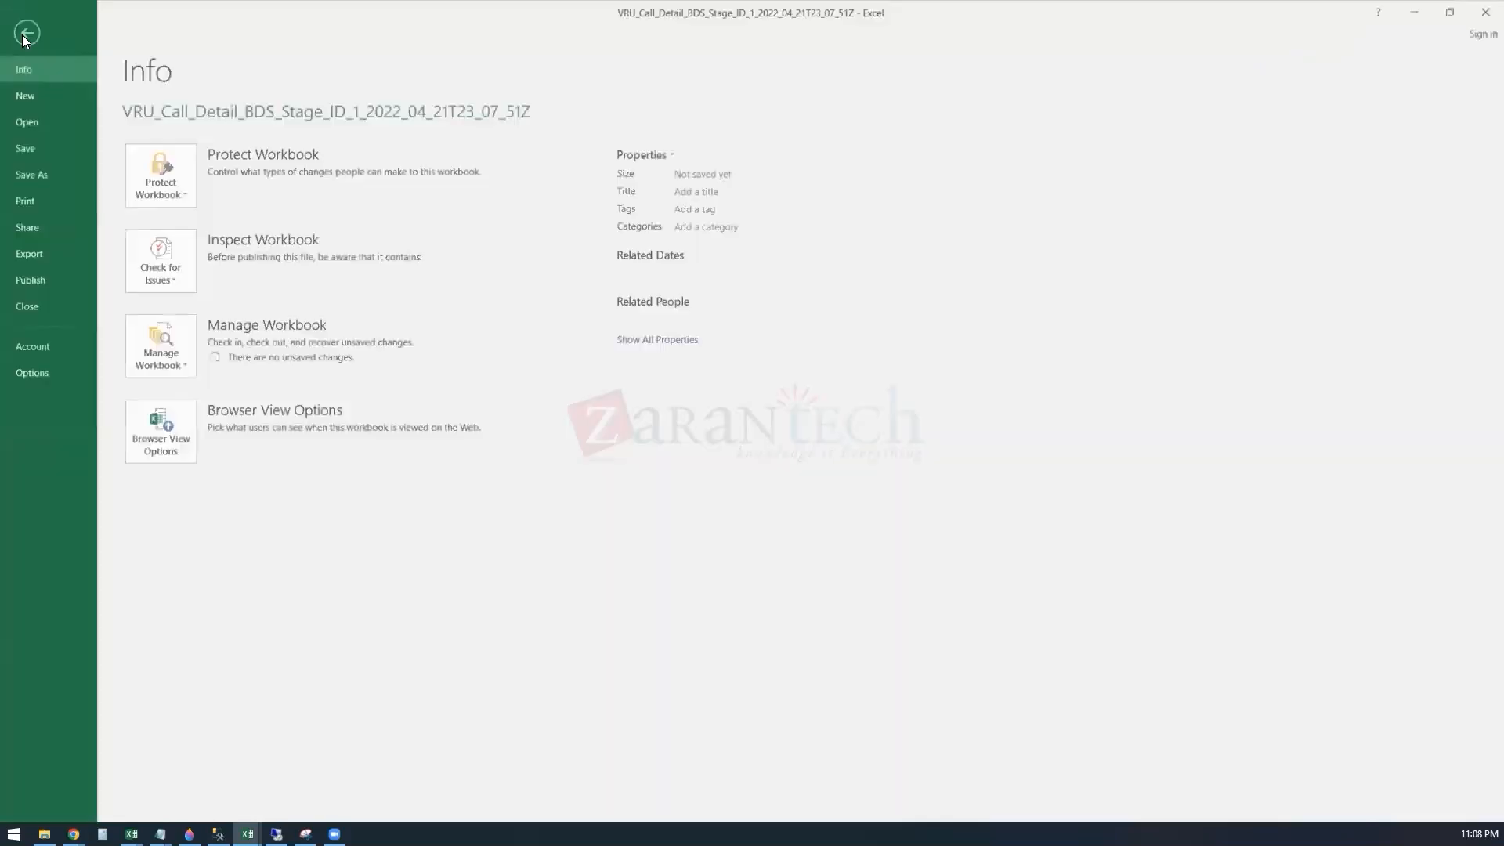
click(44, 173)
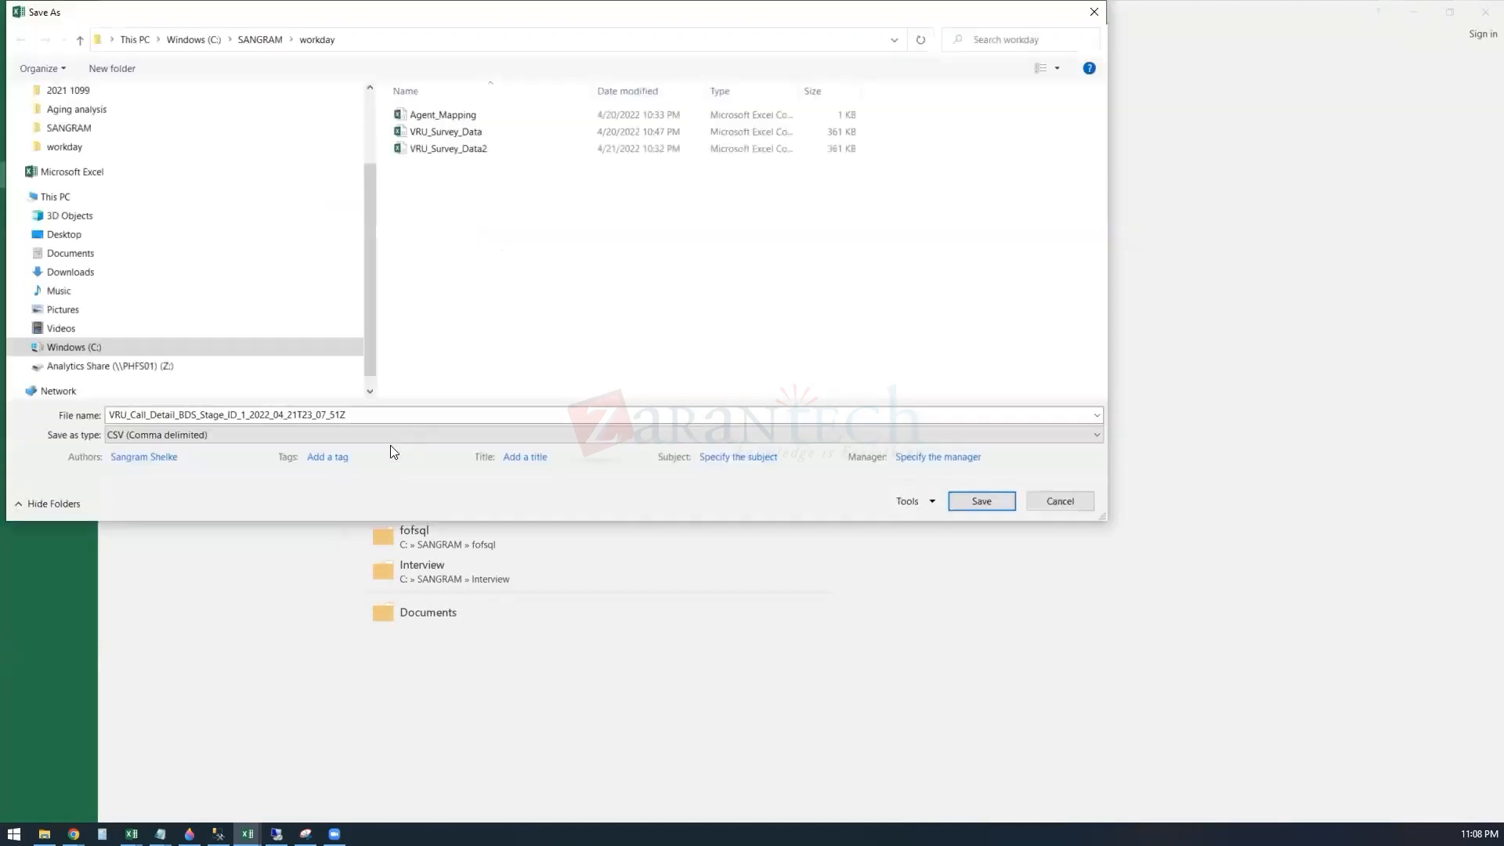
click(371, 416)
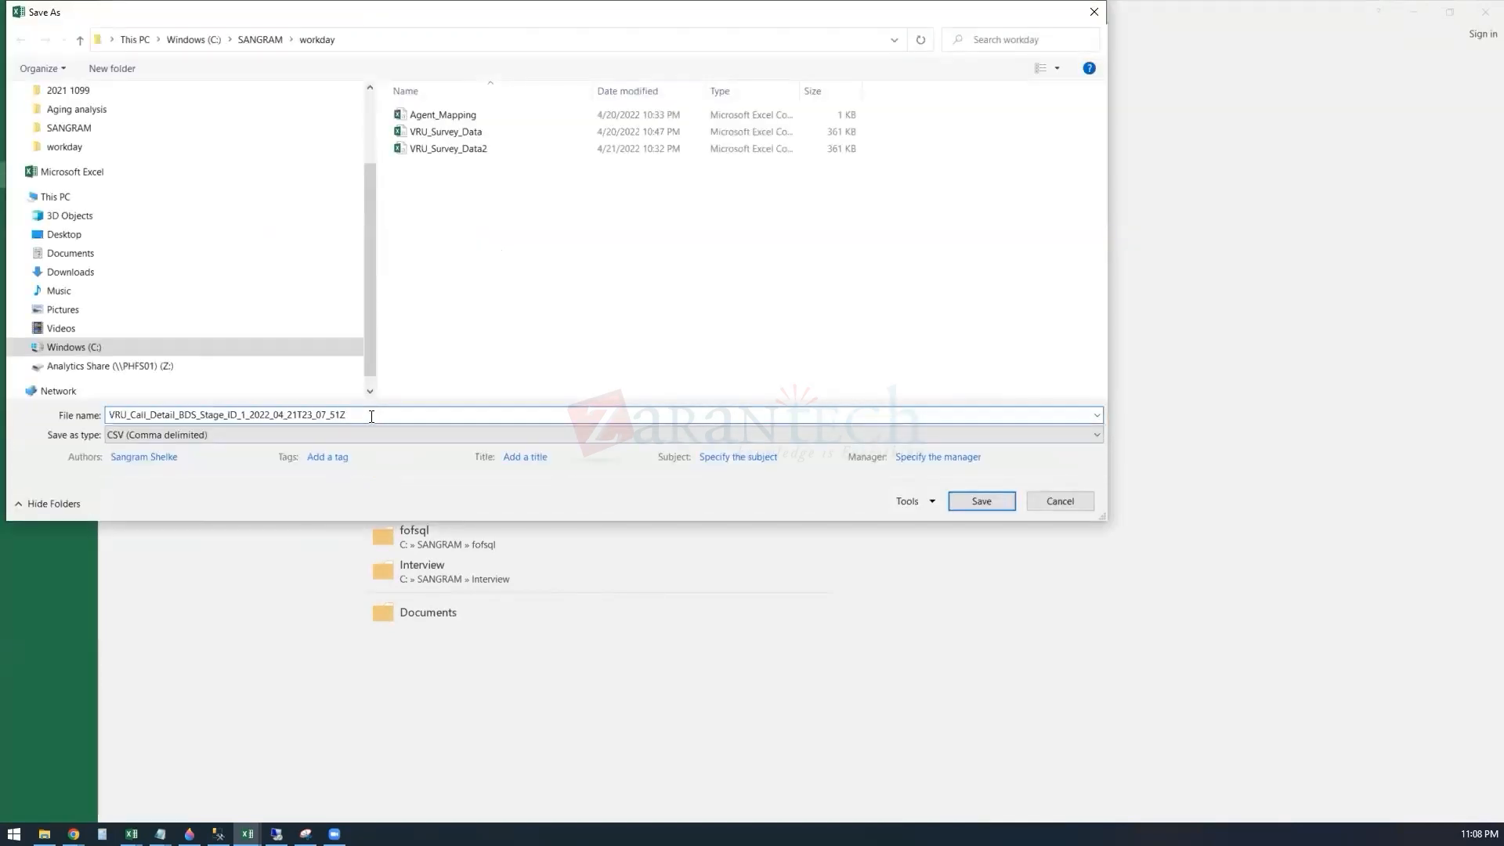
key(BackSpace)
key(BackSpace)
key(BackSpace)
key(BackSpace)
key(BackSpace)
key(BackSpace)
key(BackSpace)
key(BackSpace)
key(BackSpace)
key(BackSpace)
key(BackSpace)
key(BackSpace)
key(BackSpace)
key(BackSpace)
key(BackSpace)
key(BackSpace)
key(BackSpace)
key(BackSpace)
key(BackSpace)
key(BackSpace)
key(BackSpace)
key(BackSpace)
key(BackSpace)
key(BackSpace)
key(BackSpace)
key(BackSpace)
key(BackSpace)
click(989, 500)
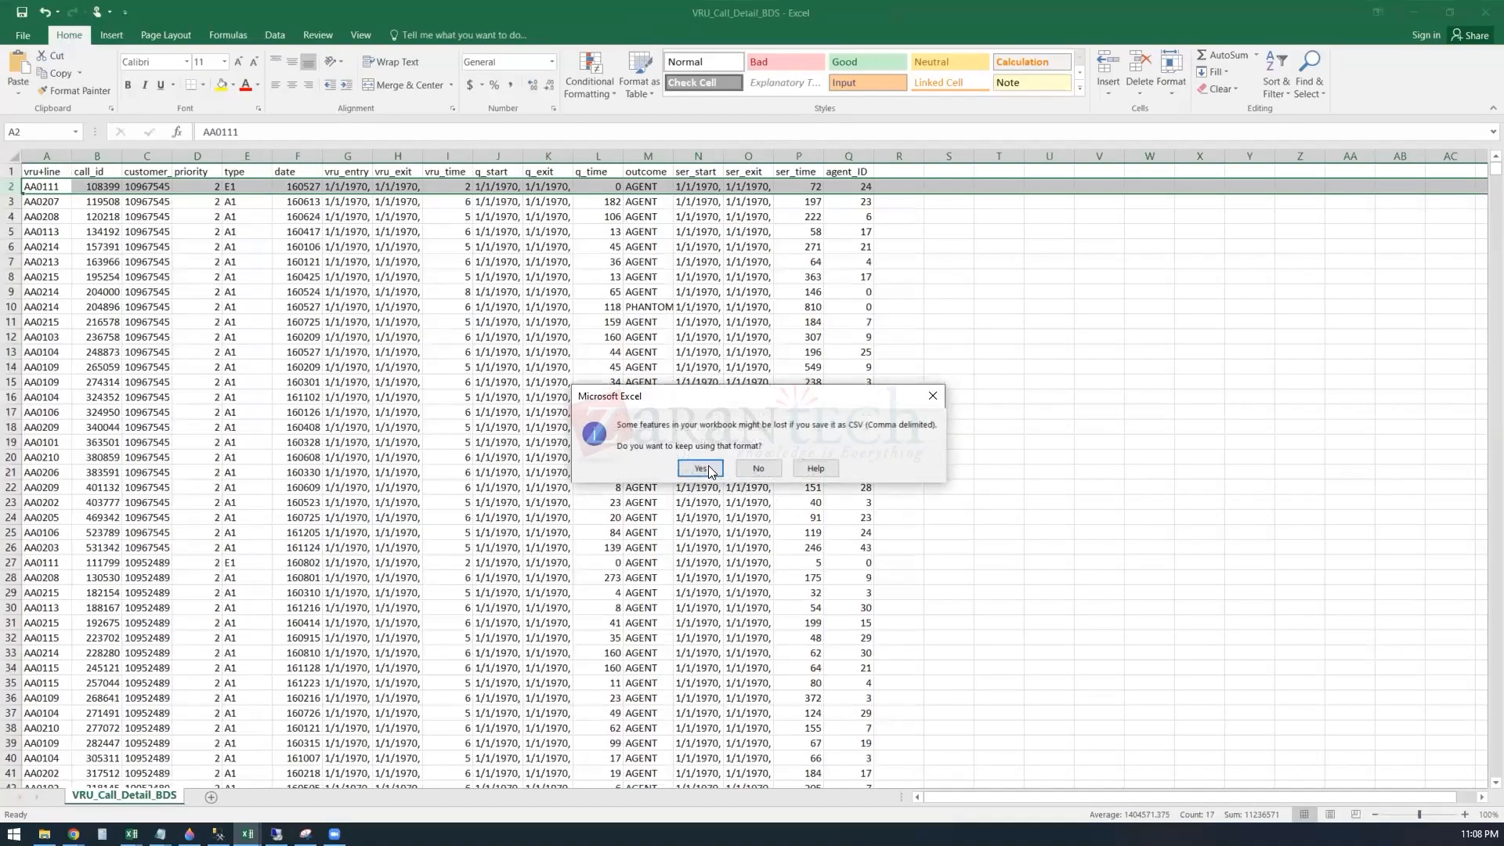
click(707, 465)
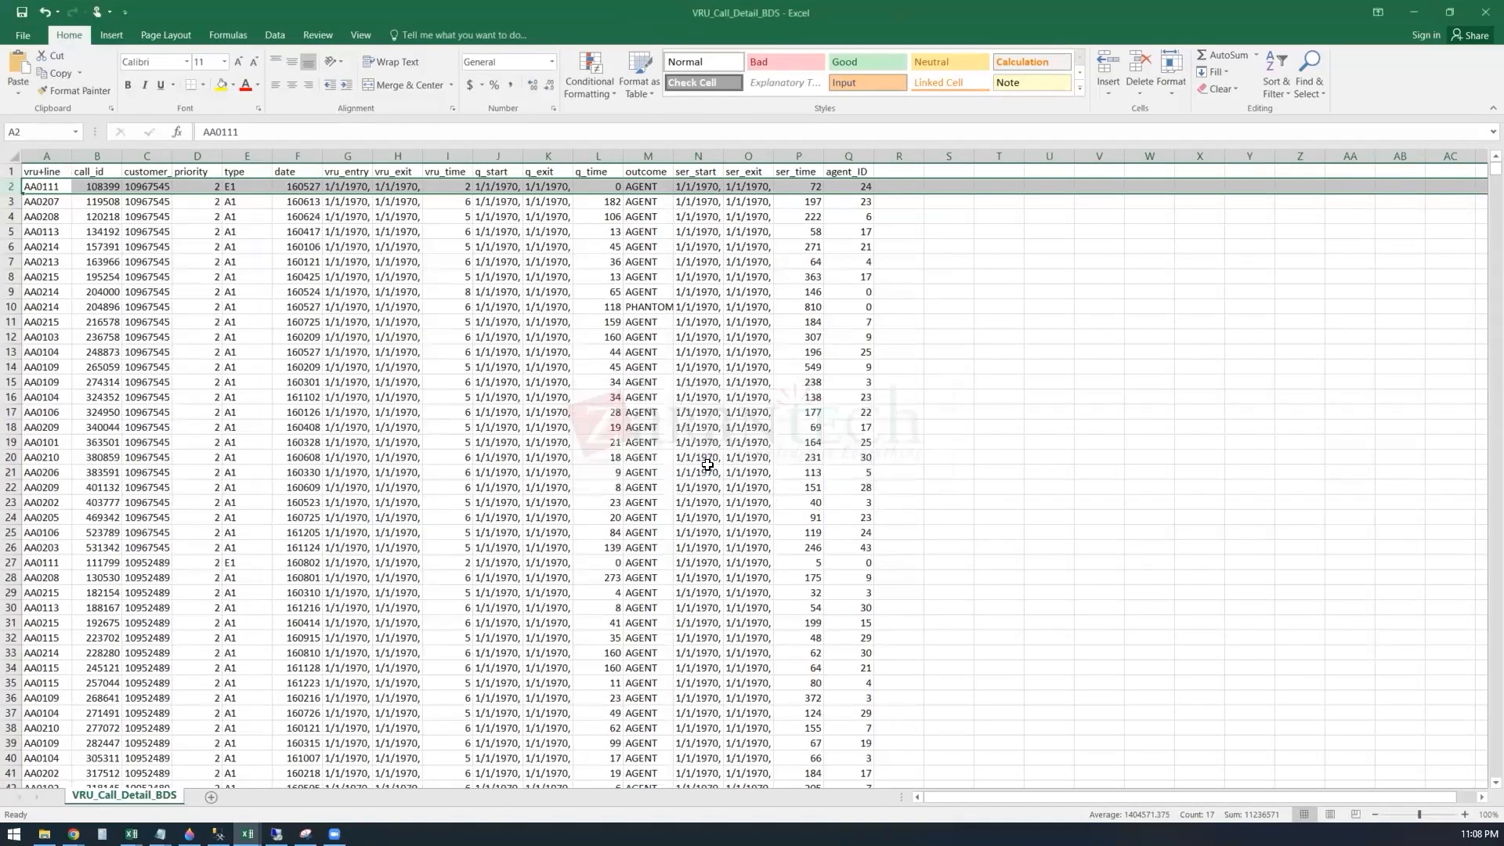
click(1395, 17)
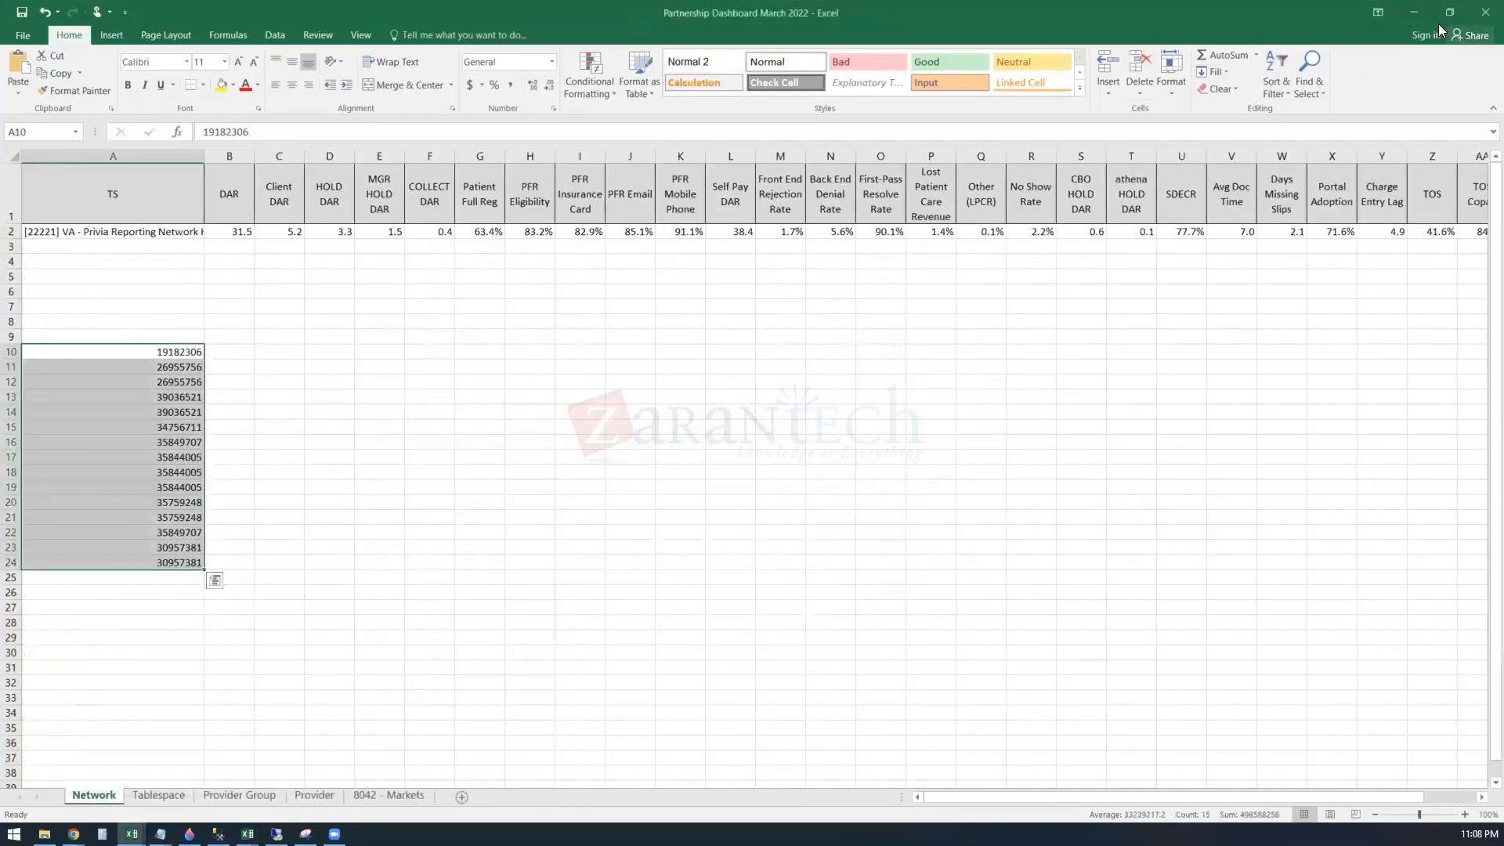
click(1413, 11)
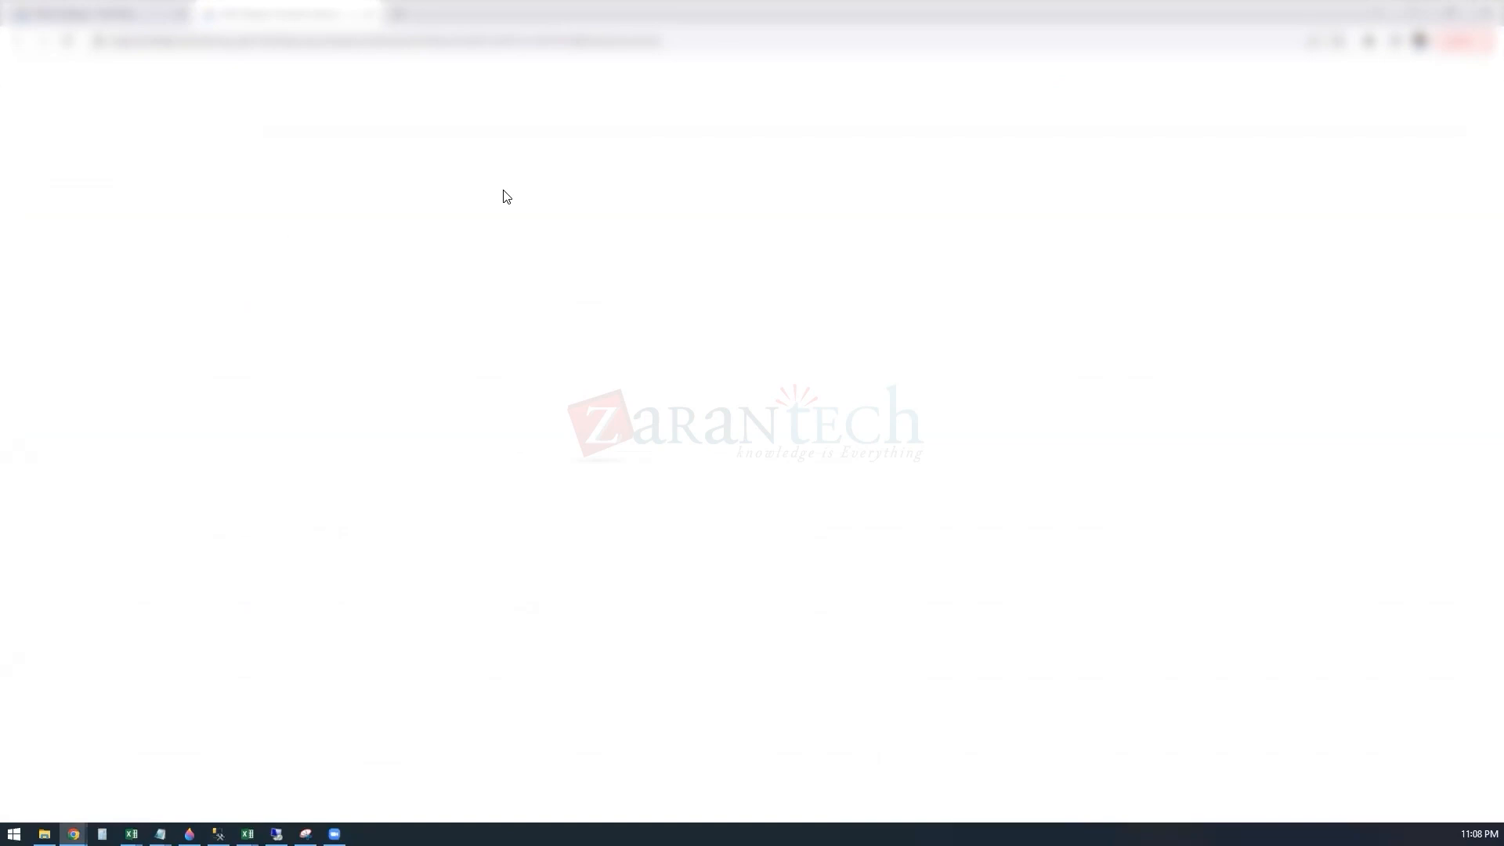
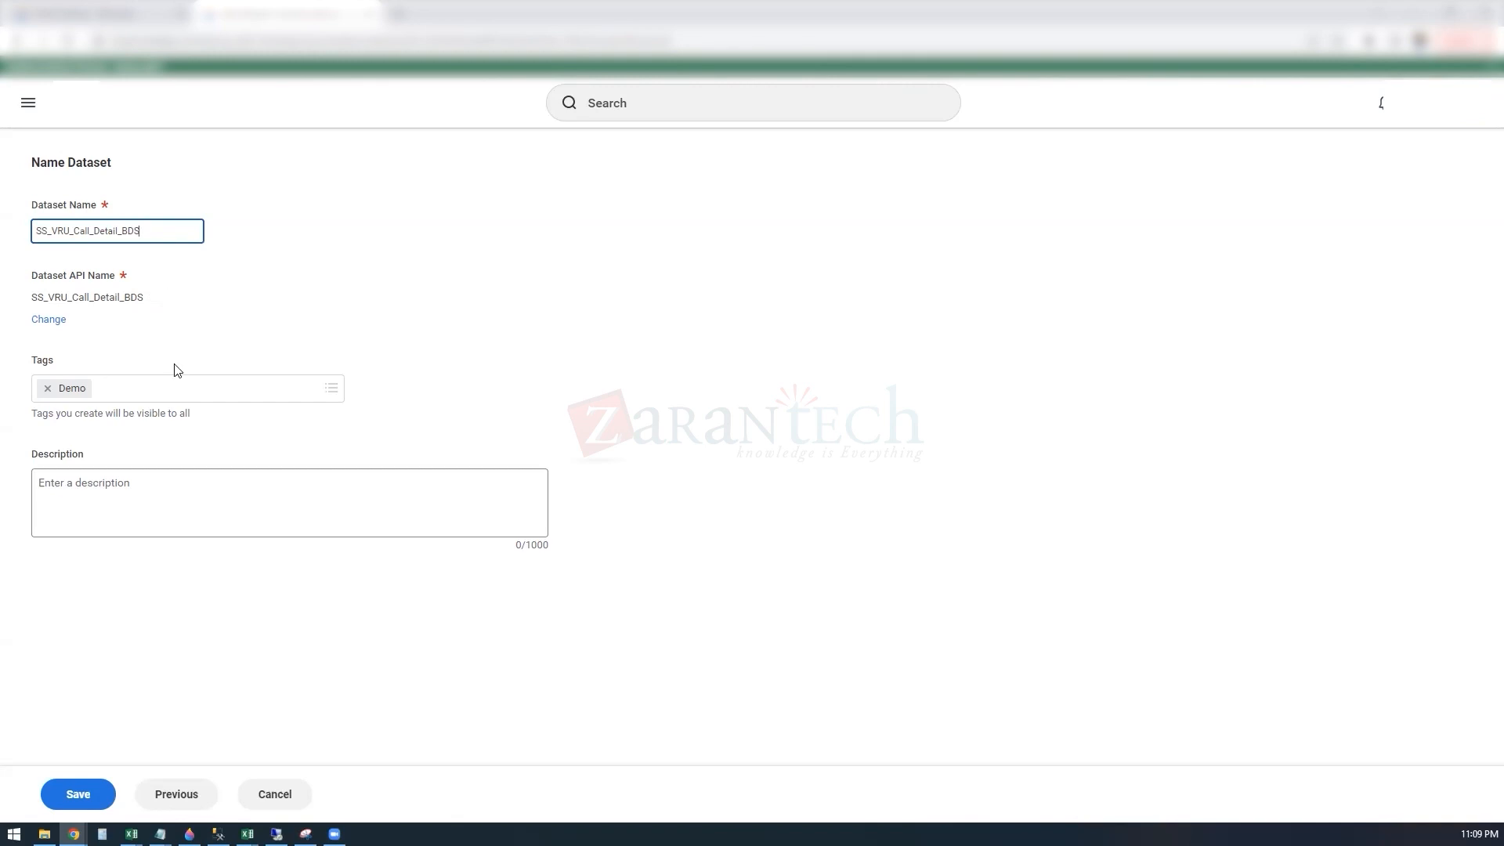
Step: Save the new base dataset SS_VRU_Call_Detail_BDS and display its sample rows as a table
click(101, 803)
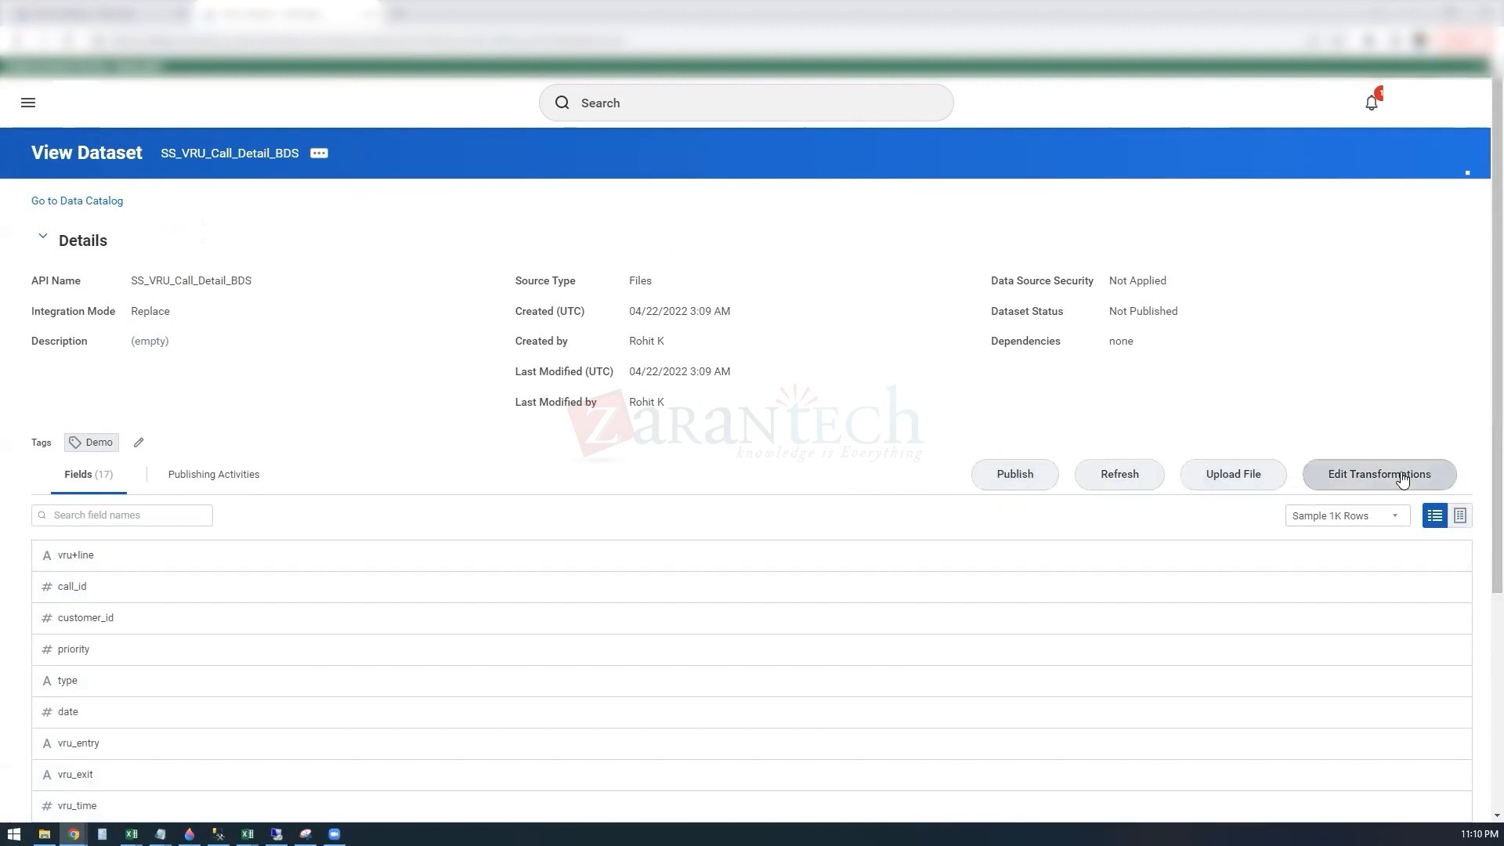
click(1397, 523)
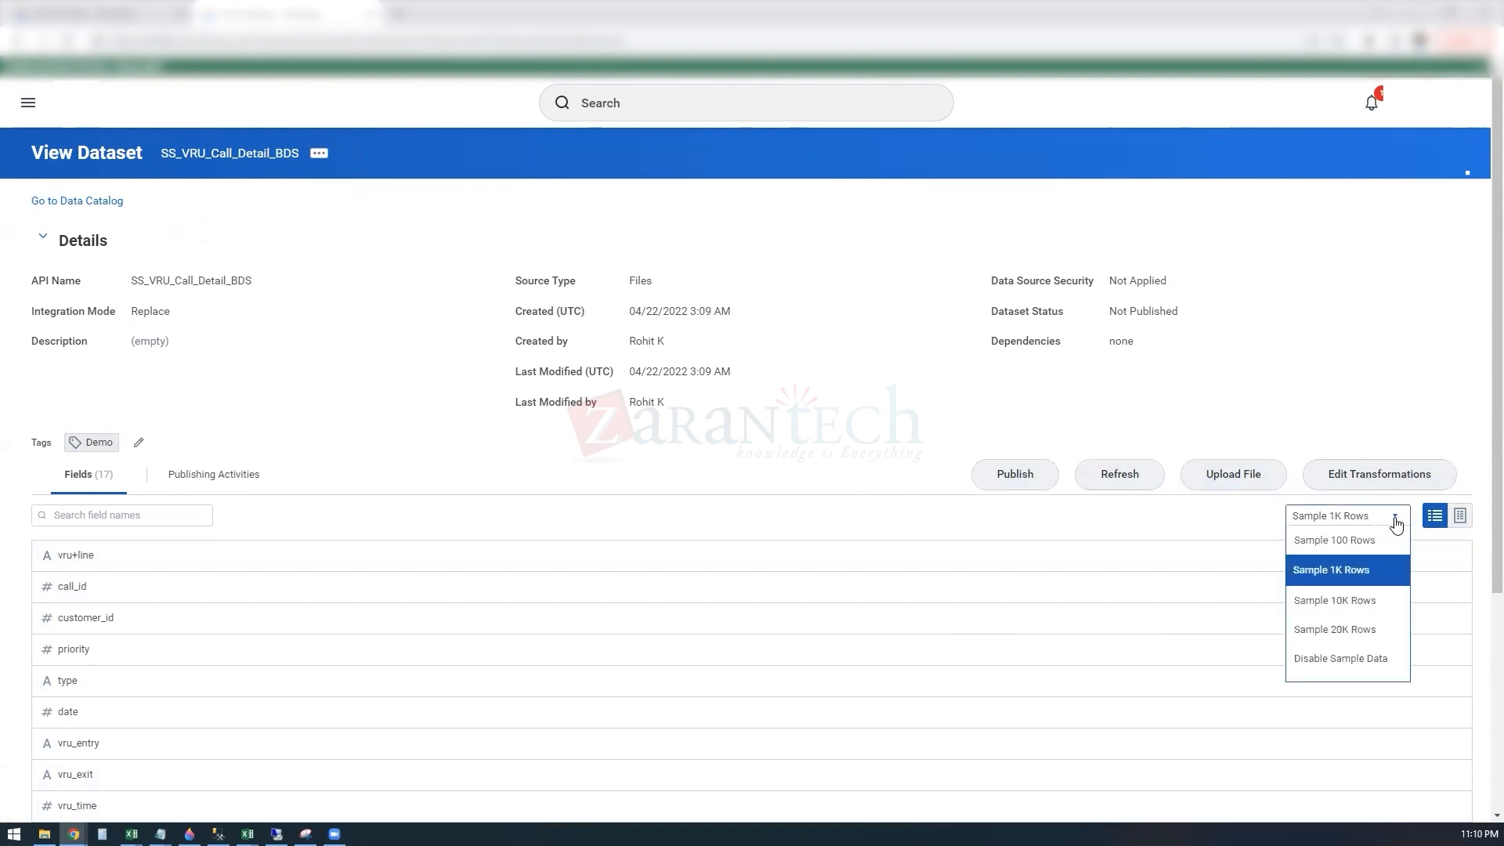
click(1397, 524)
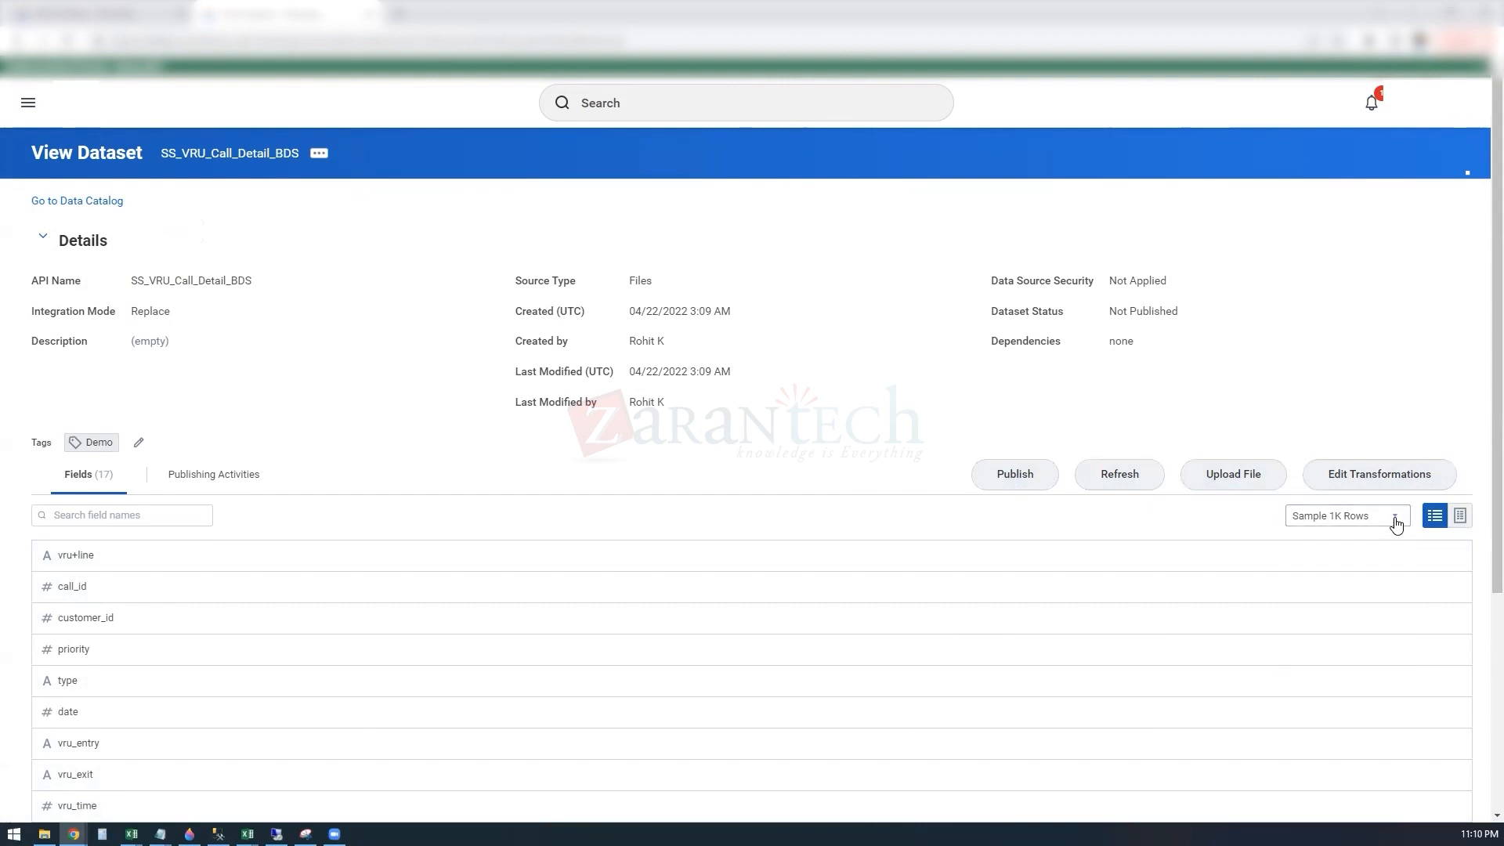
click(1459, 517)
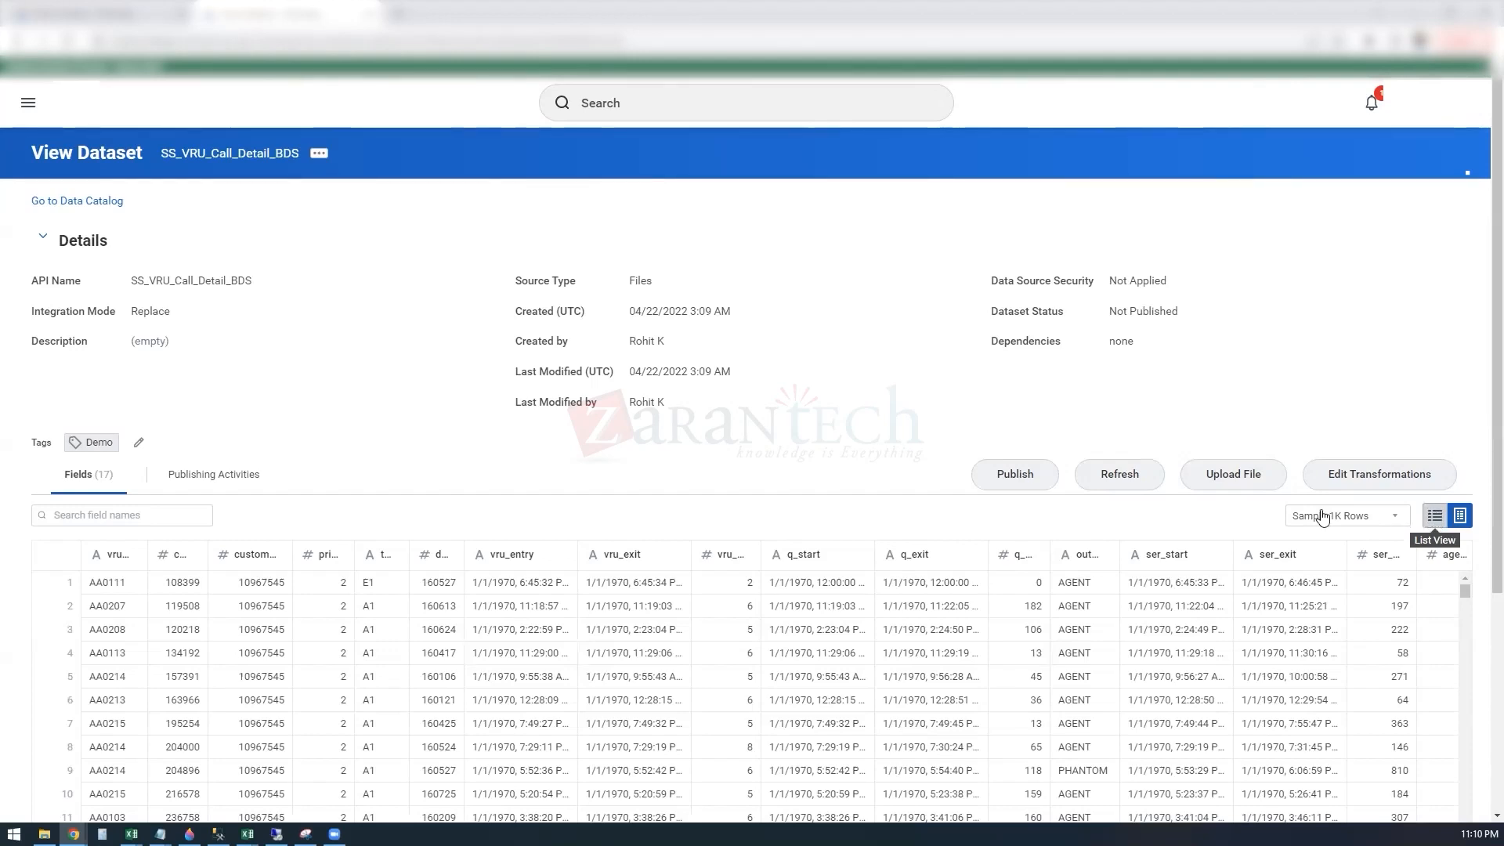
Step: Replace the dataset's data by uploading the VRU_Call_Detail_BDS file and continue to editing its transformations
click(1240, 480)
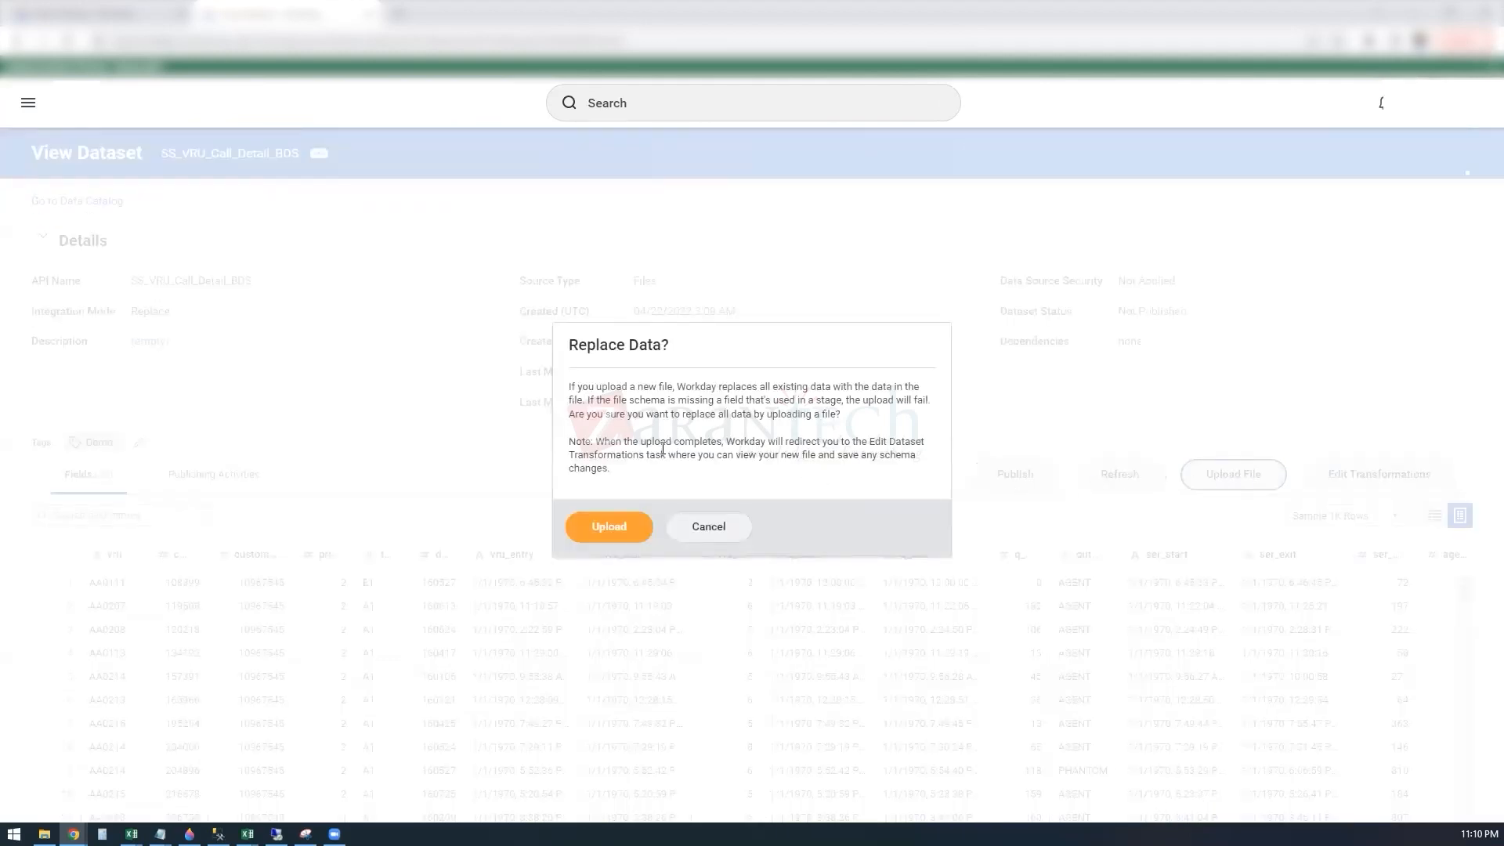
click(615, 535)
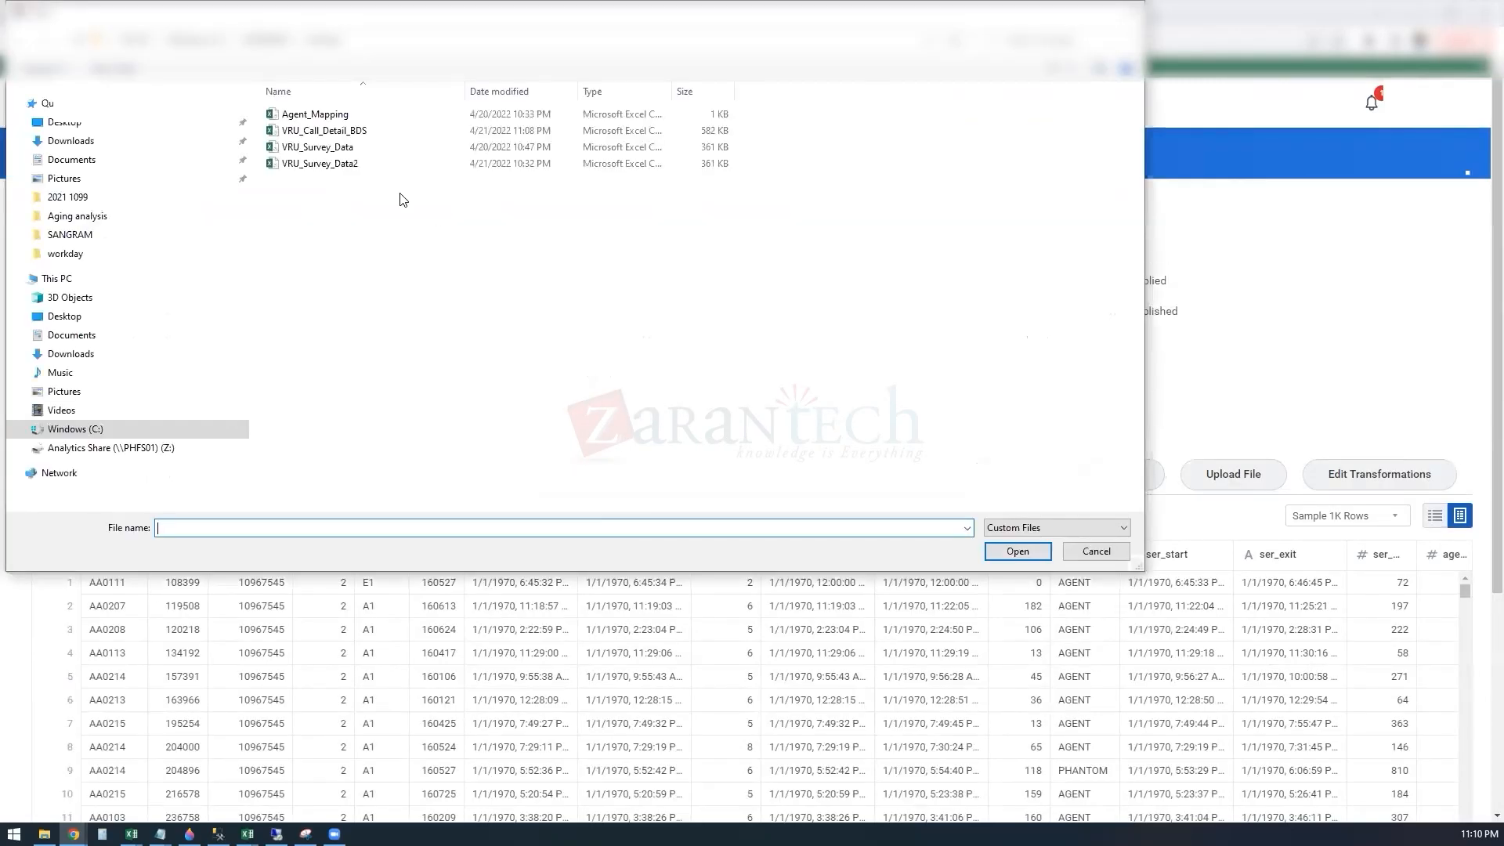
click(356, 132)
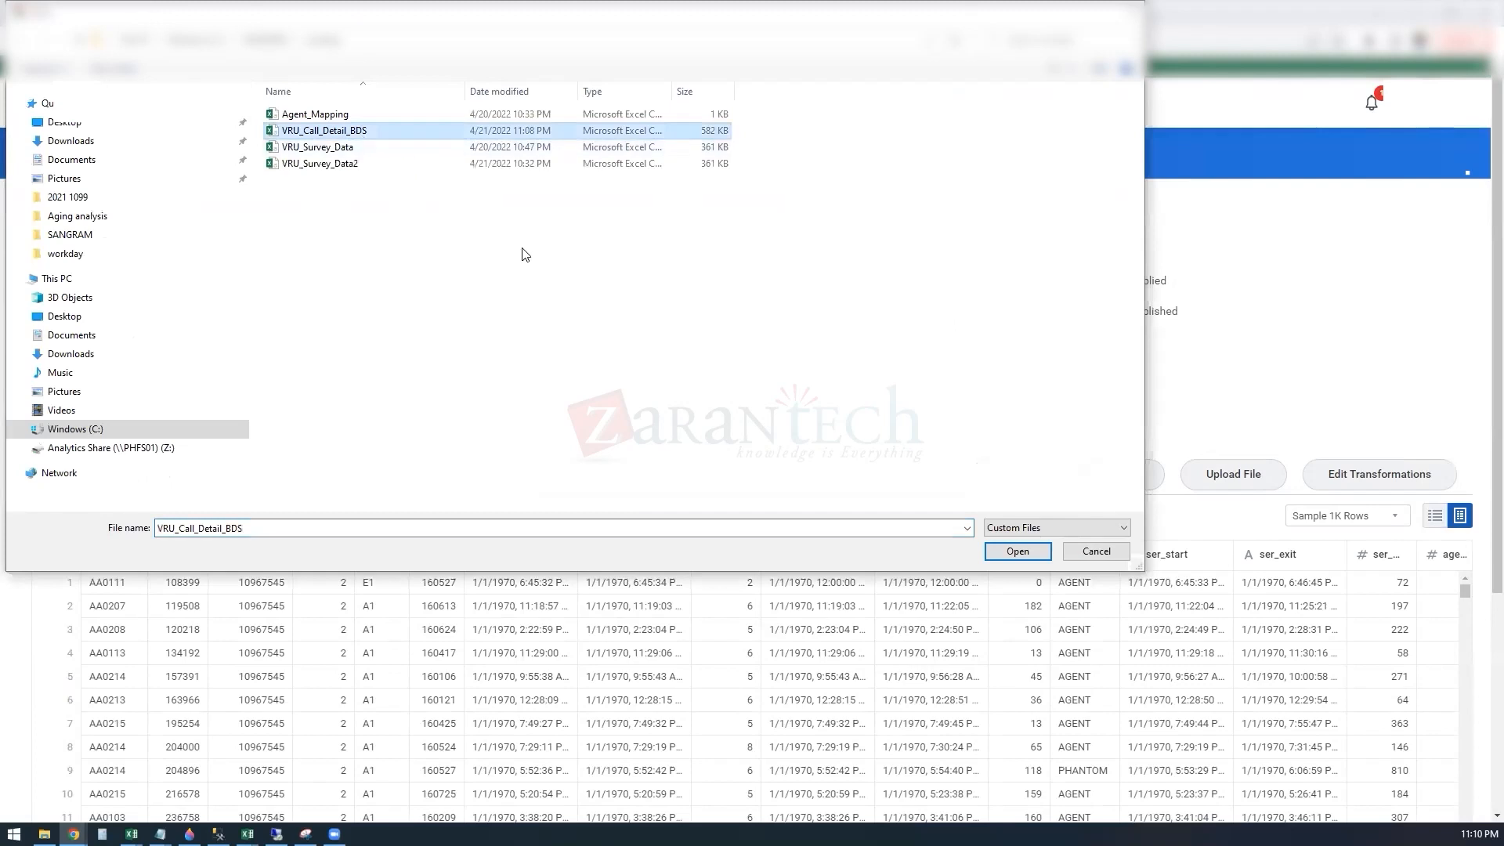
click(1017, 552)
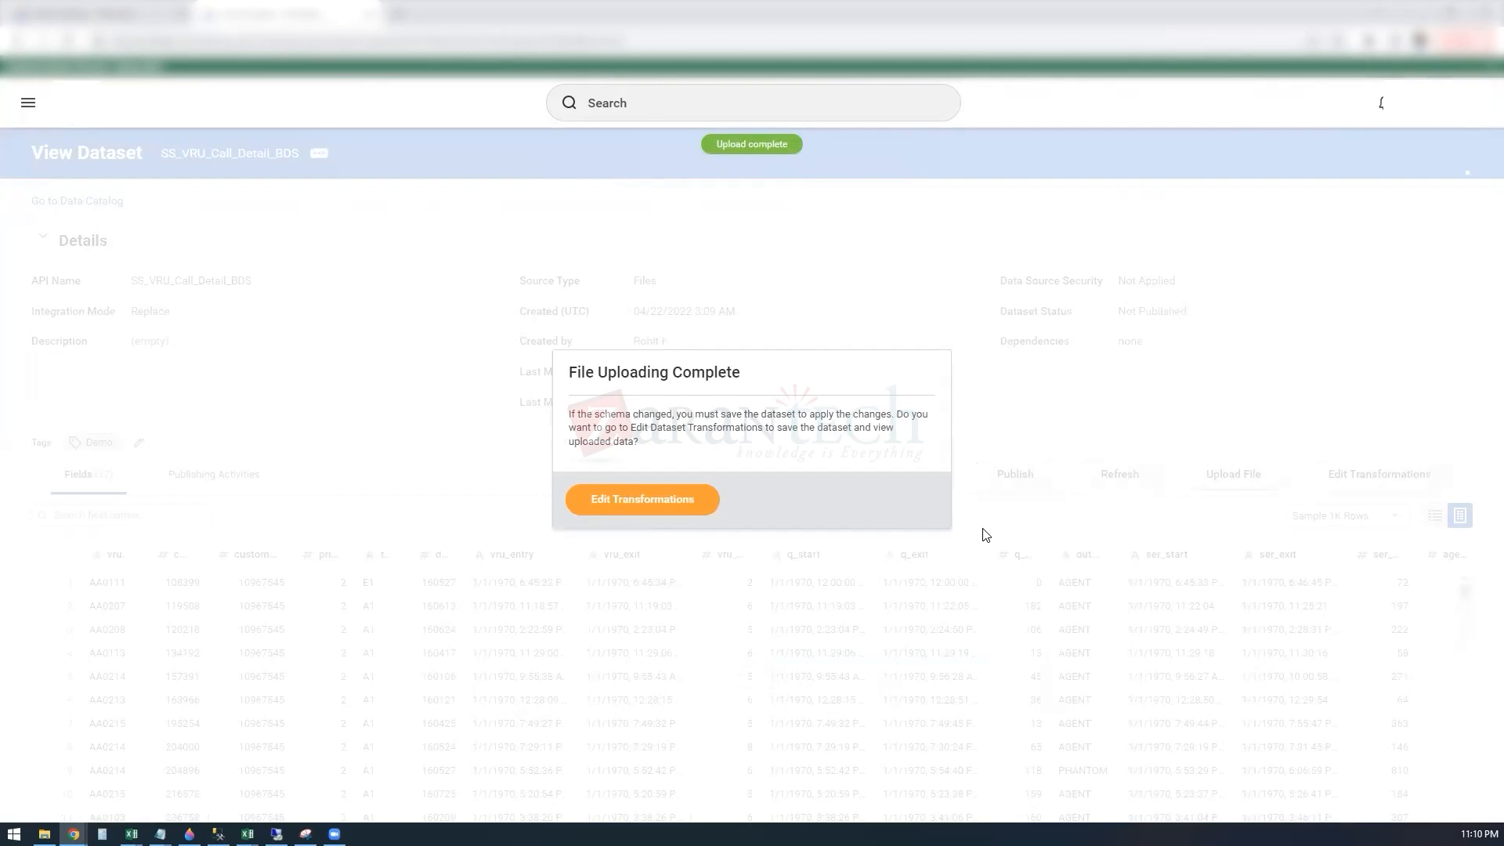
click(690, 505)
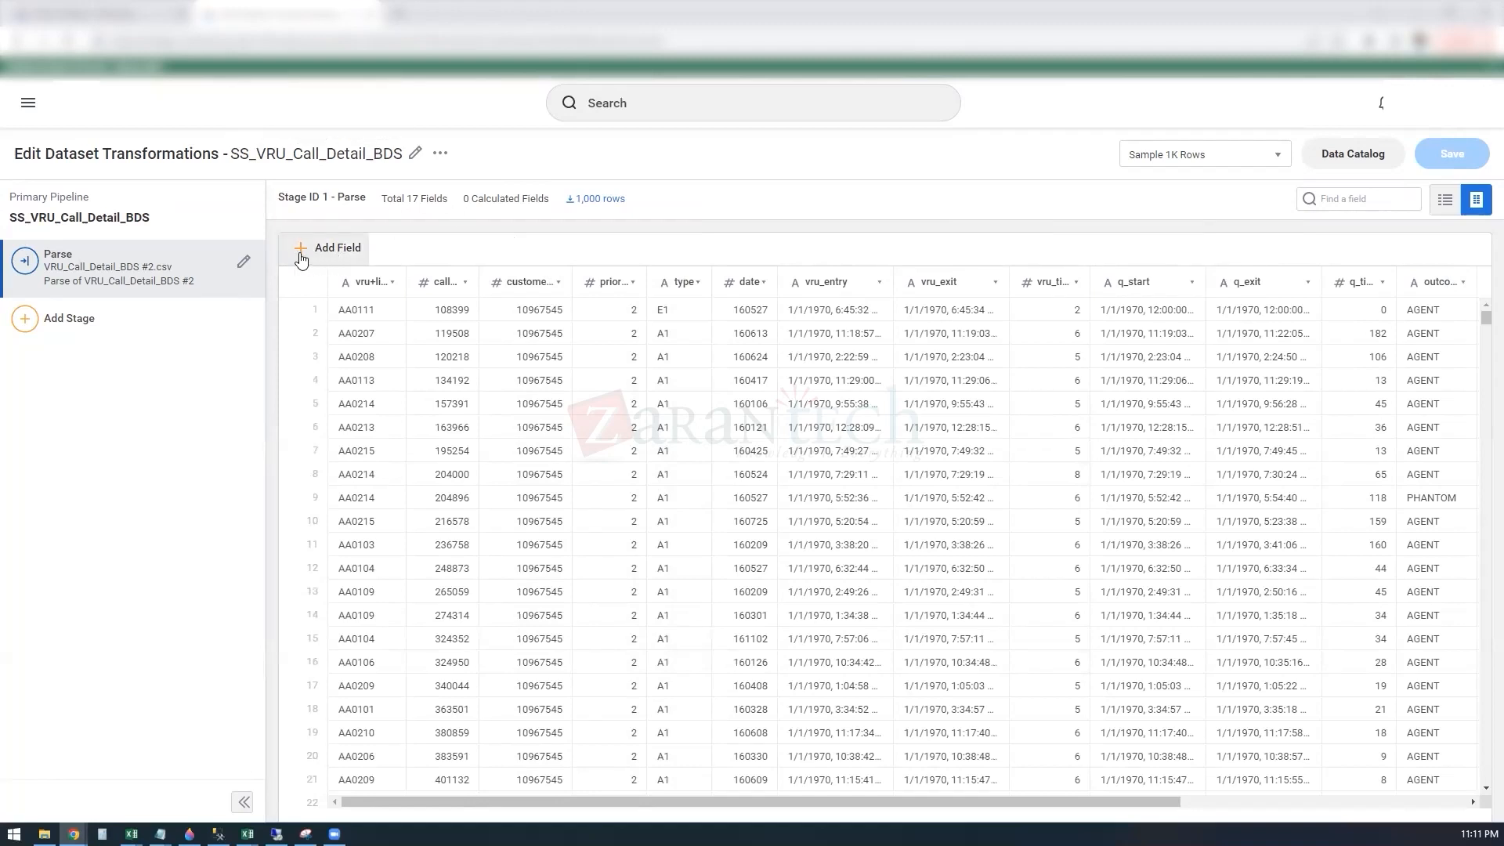
Step: Add a Manage Fields stage after the Parse stage of SS_VRU_Call_Detail_BDS
click(49, 321)
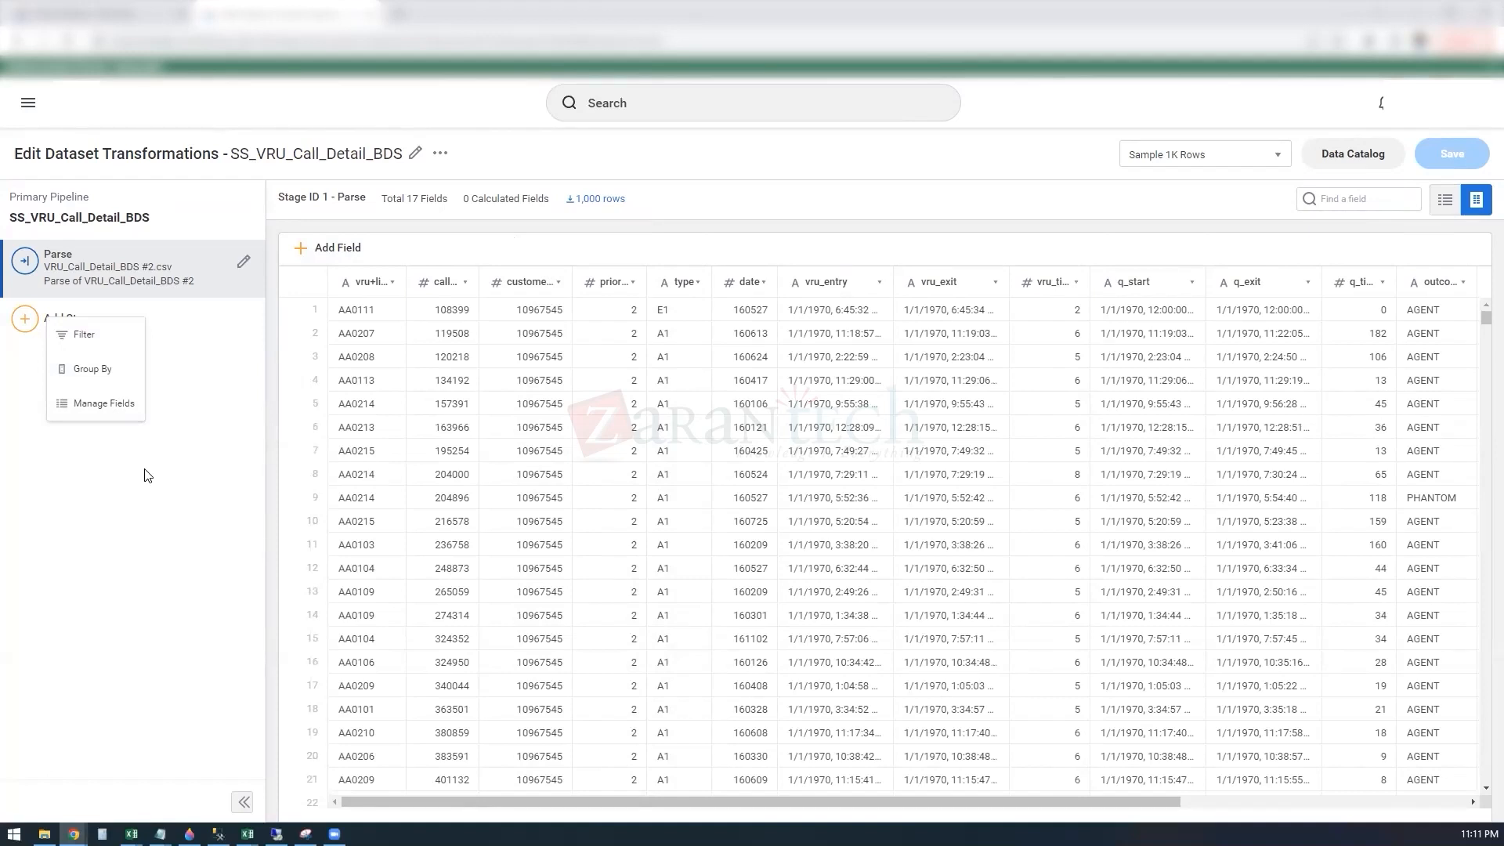
click(105, 404)
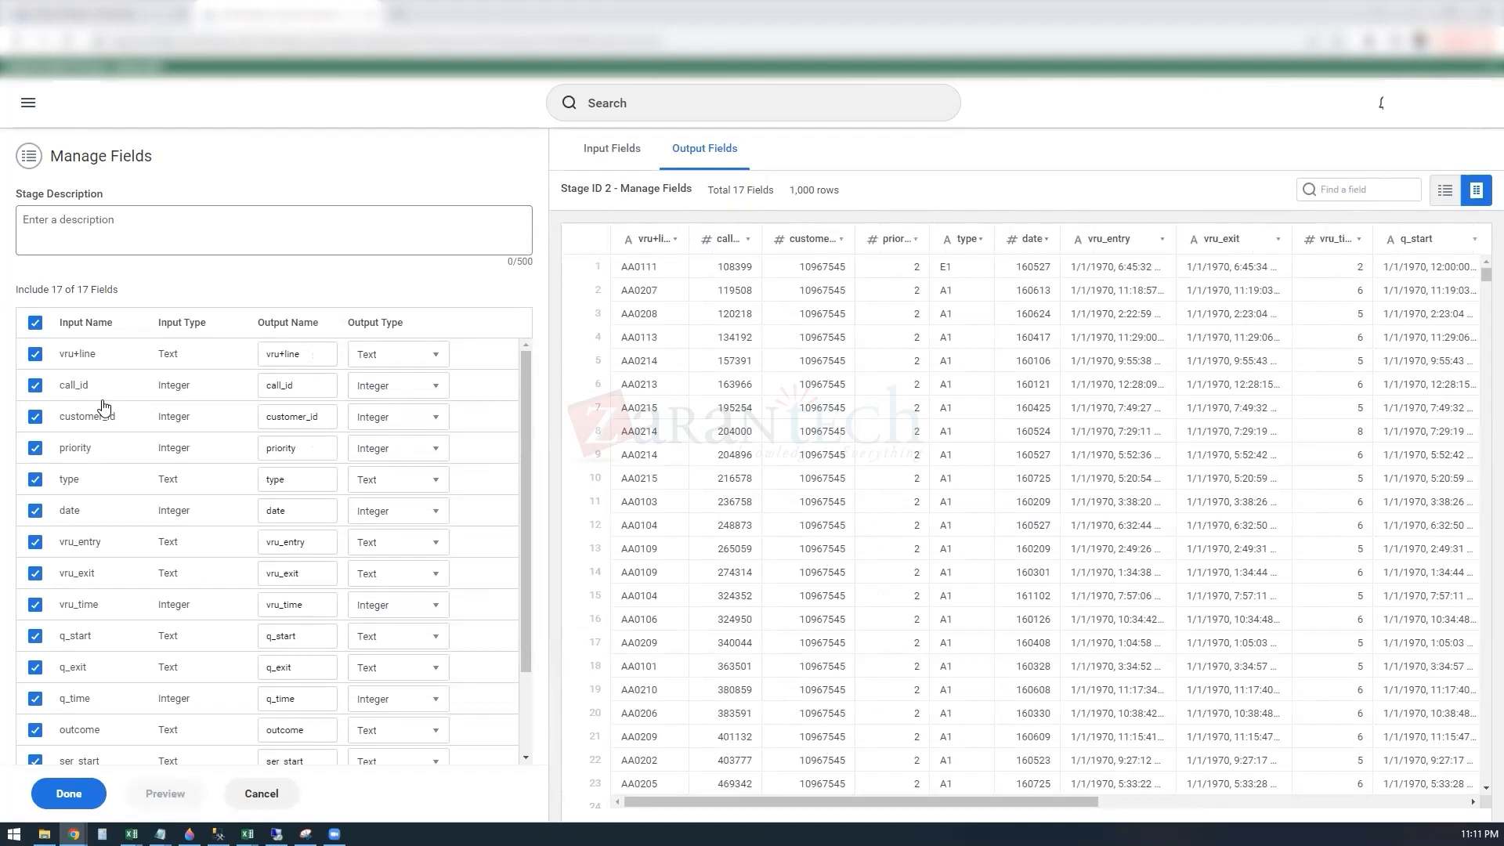
Step: Try the Numeric output type with 2 digits after the decimal for call_id, and return the field to Integer
click(437, 389)
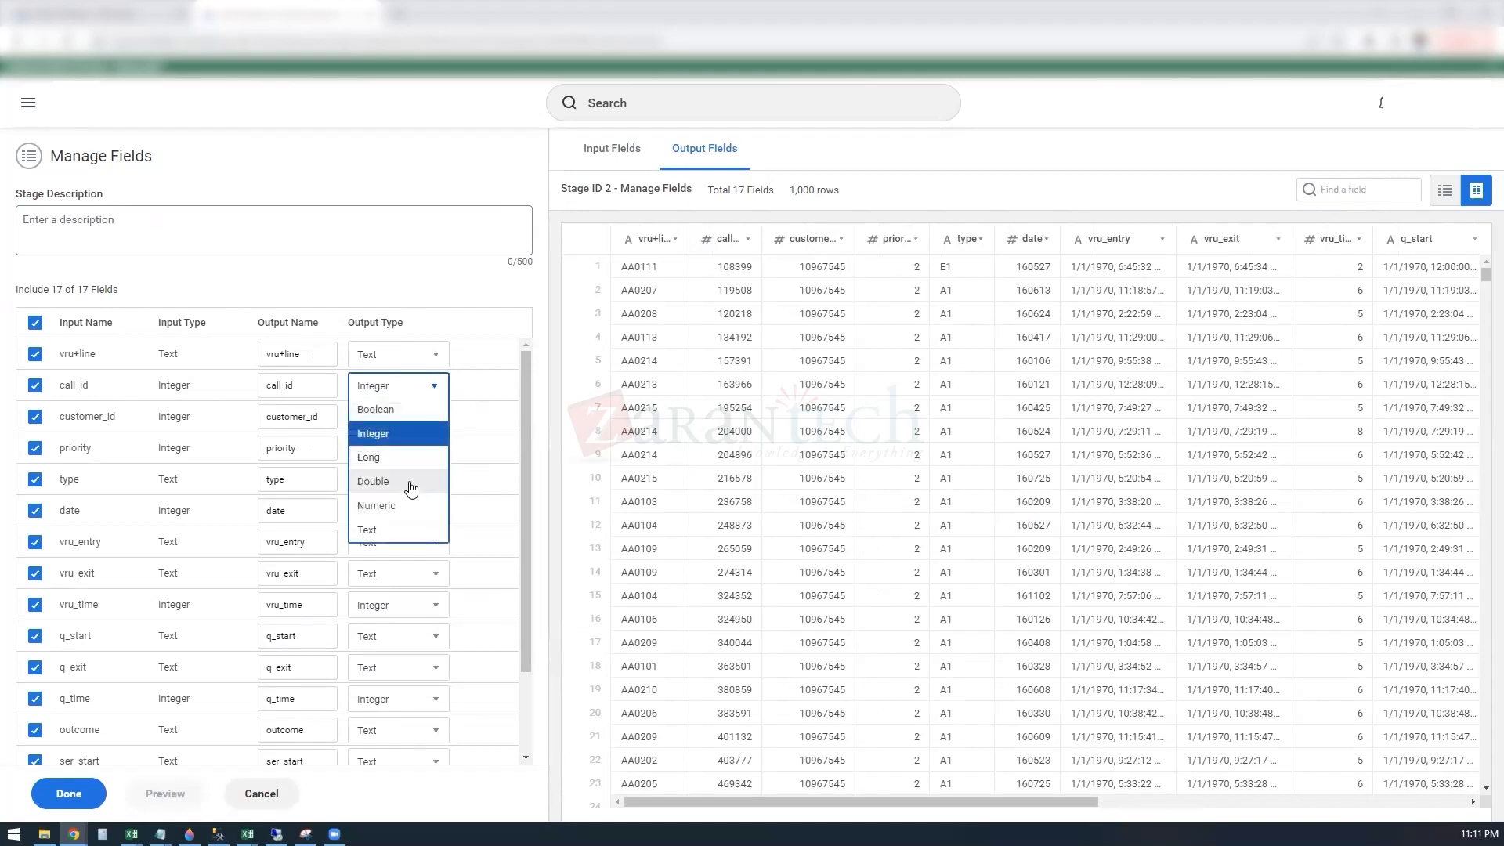
click(404, 510)
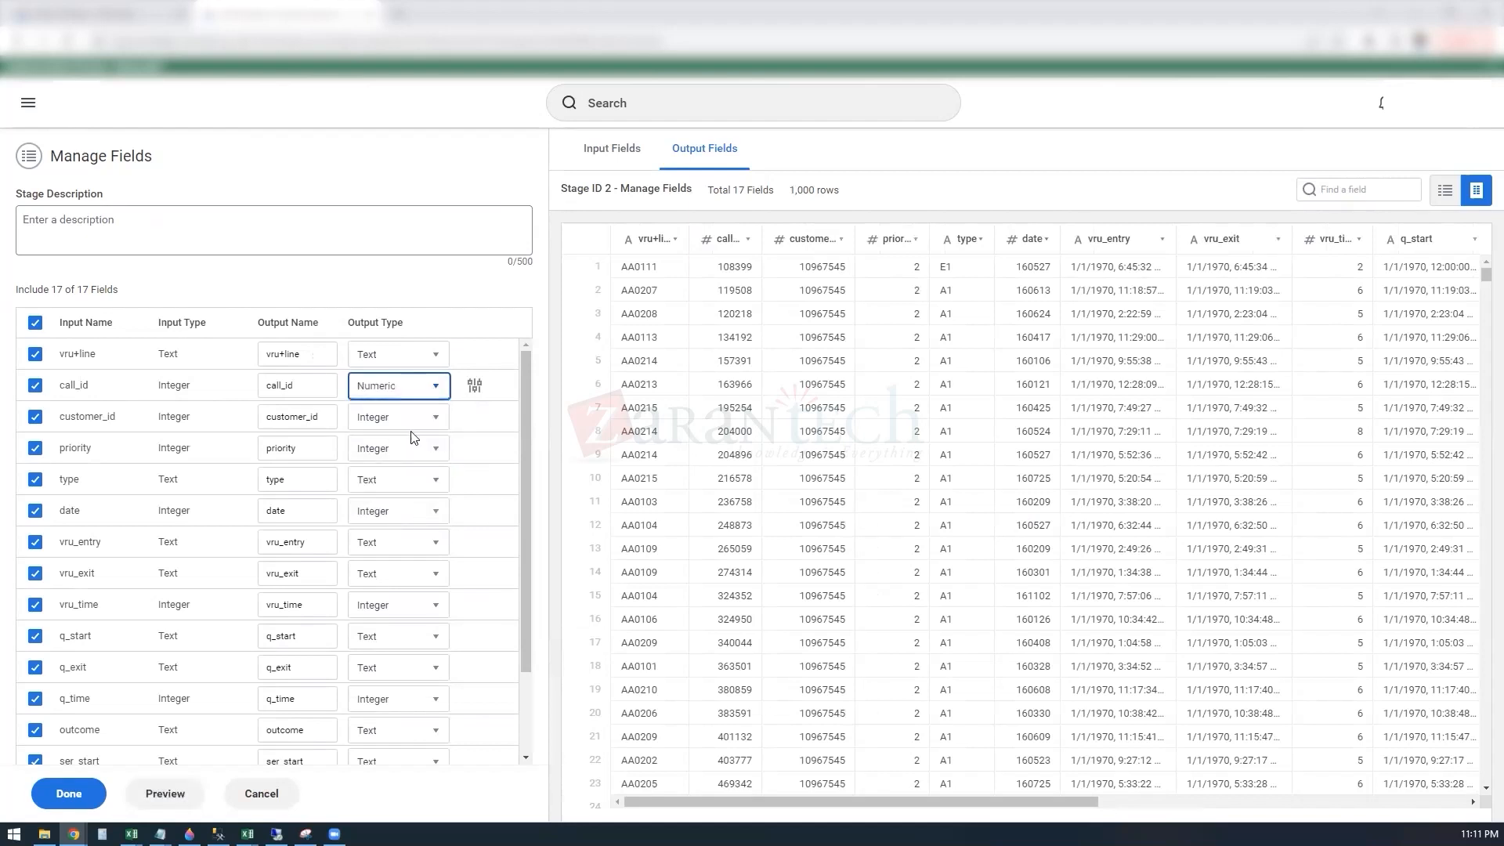
click(439, 391)
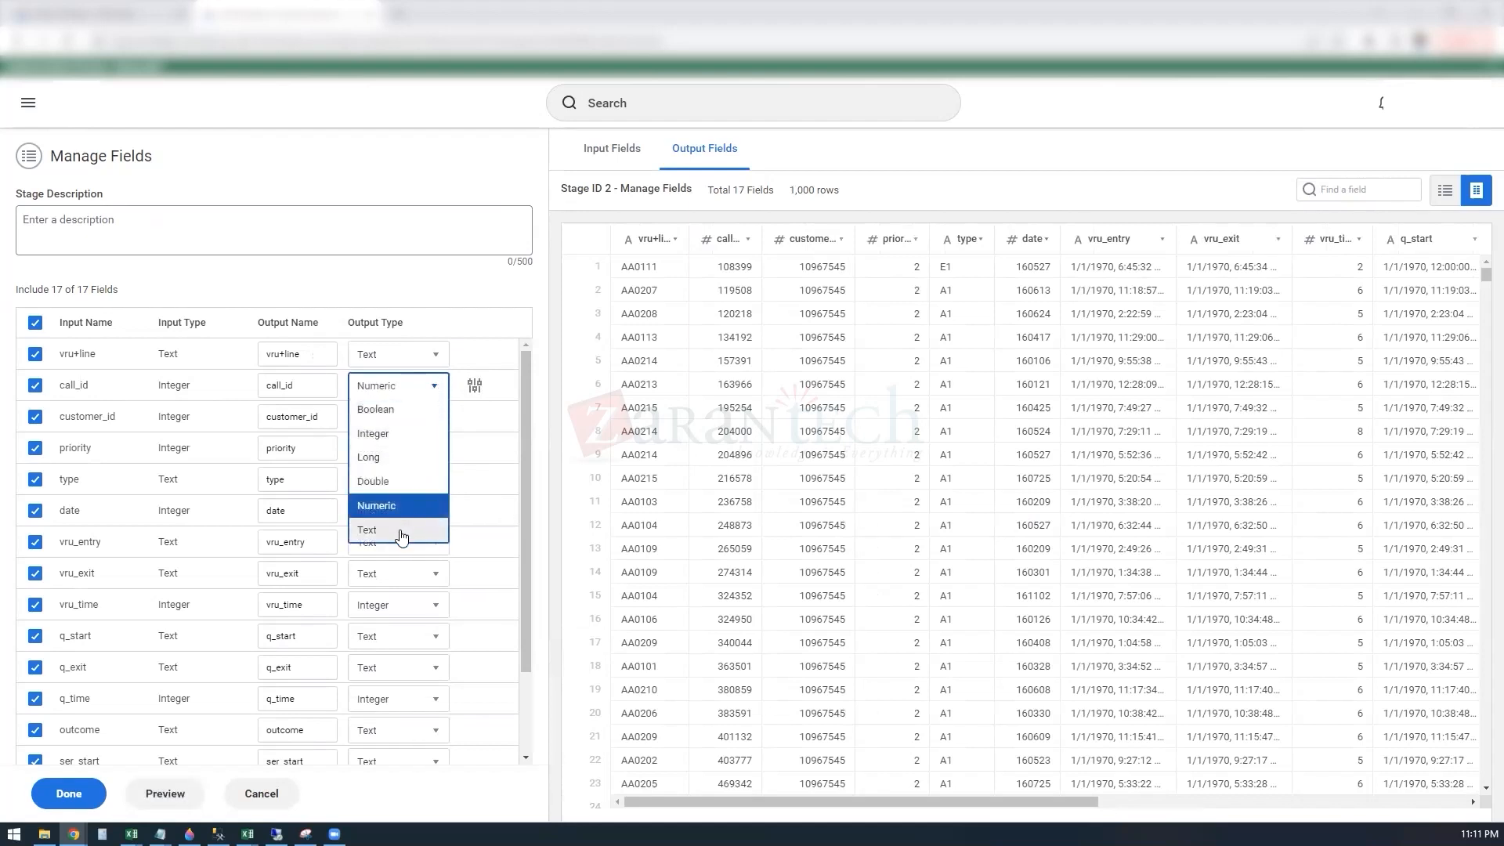
click(402, 506)
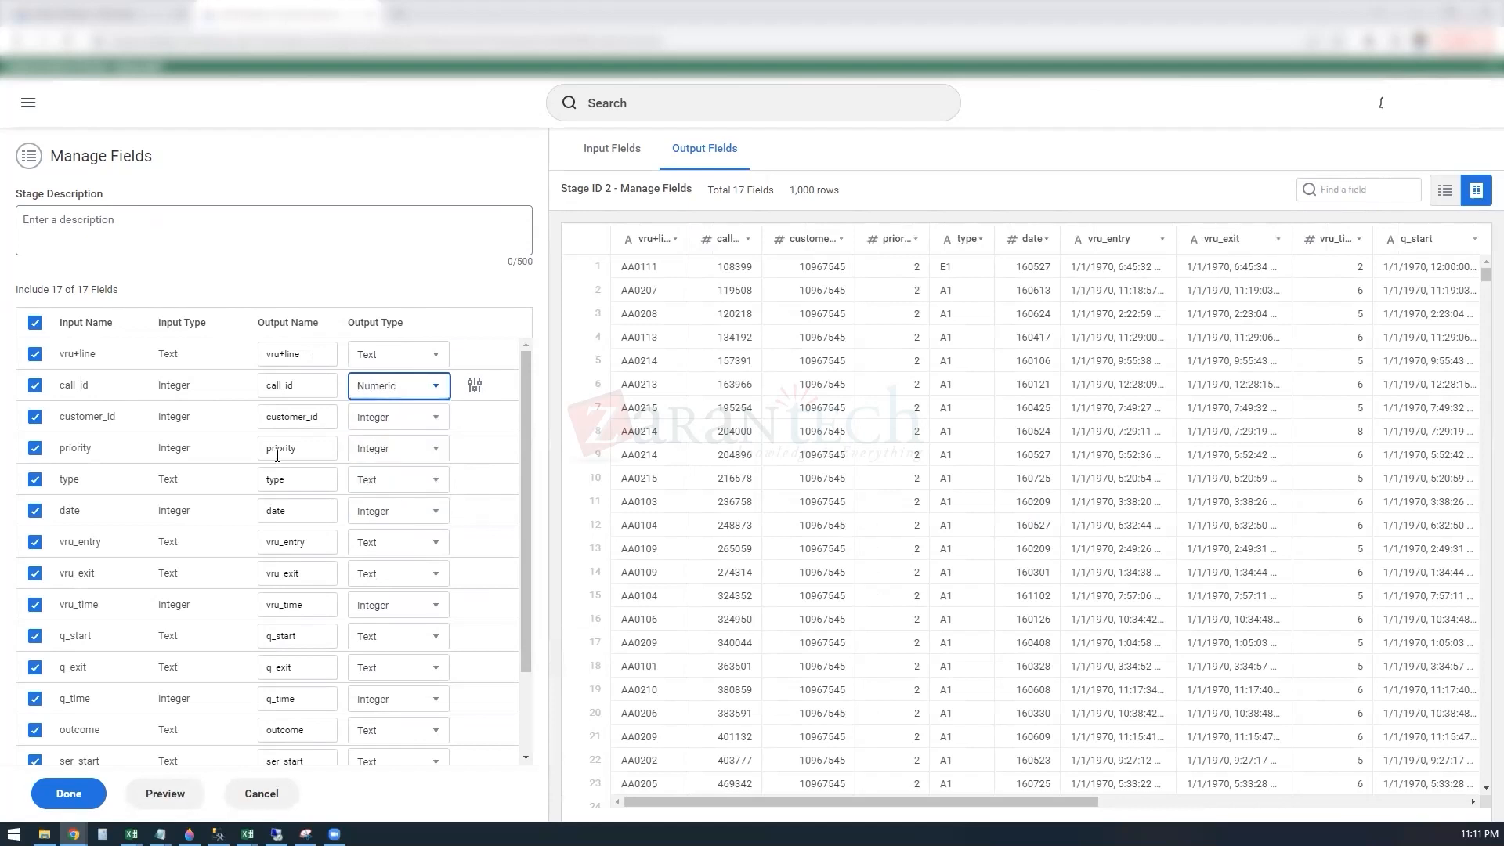
click(475, 387)
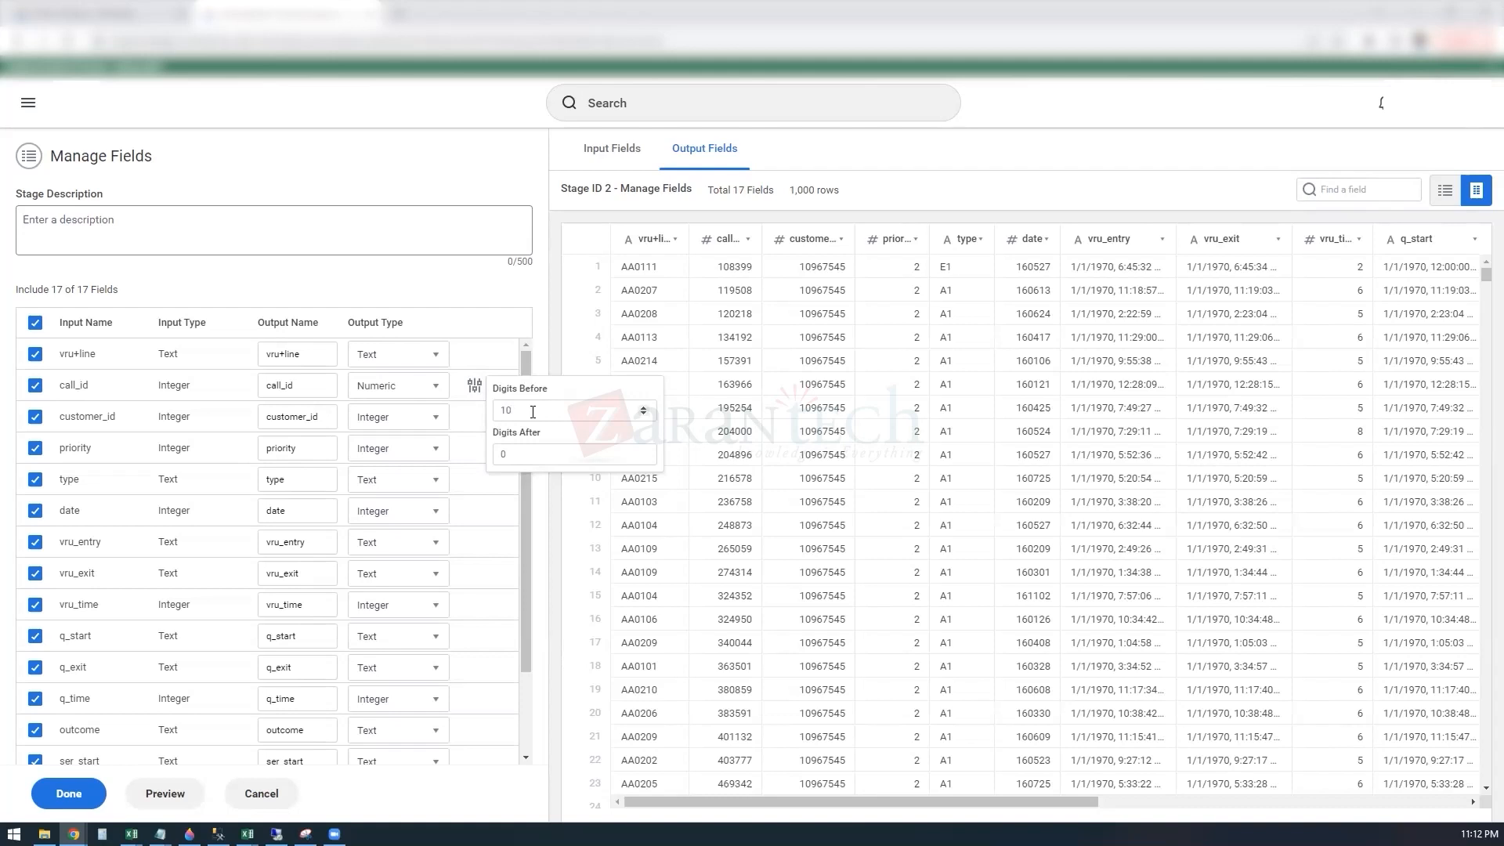
key(Tab)
text(2)
click(553, 498)
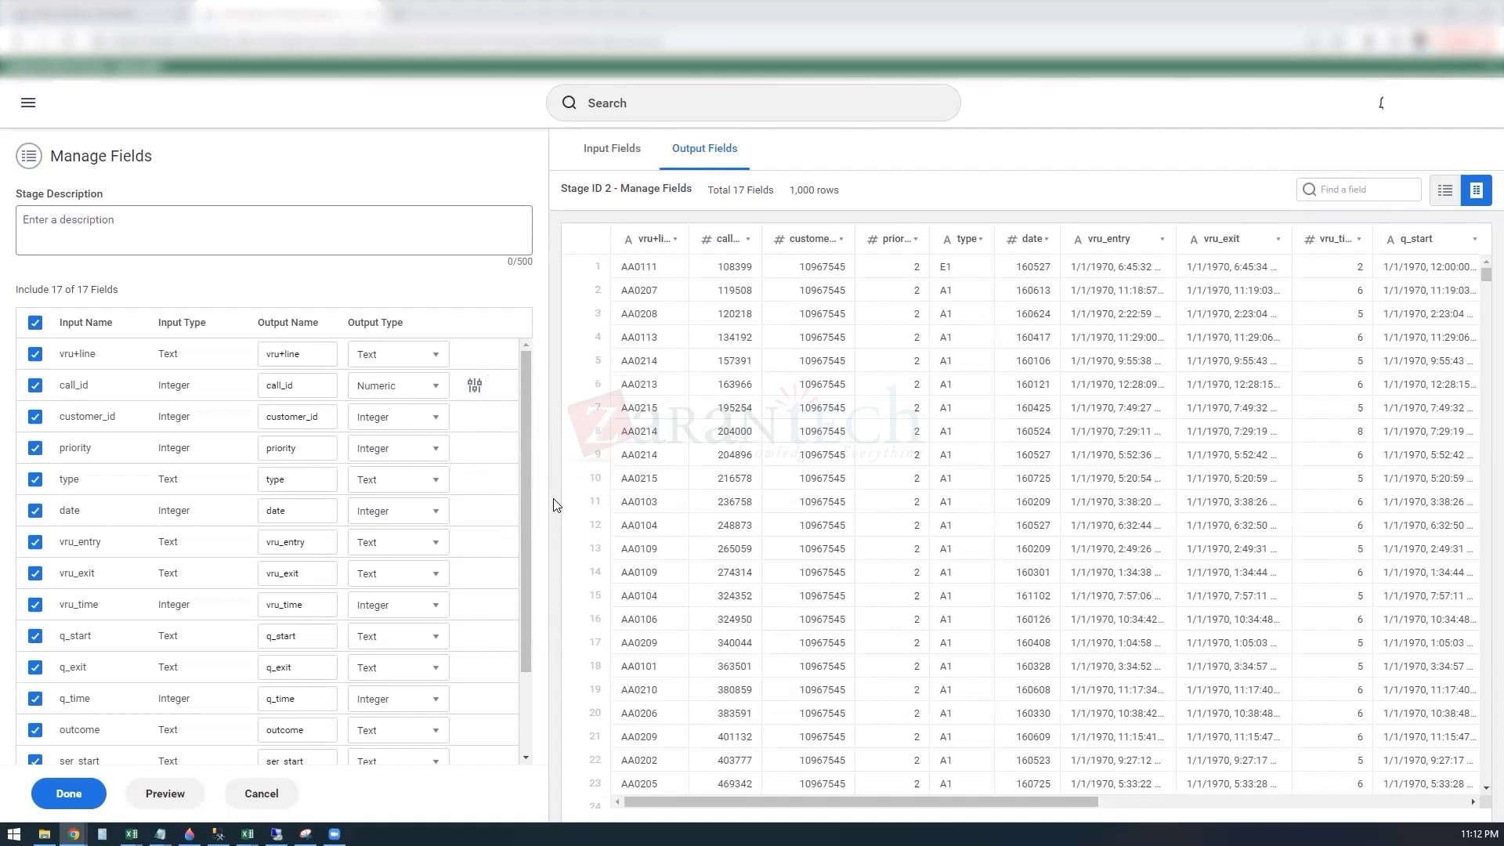
click(433, 386)
click(380, 435)
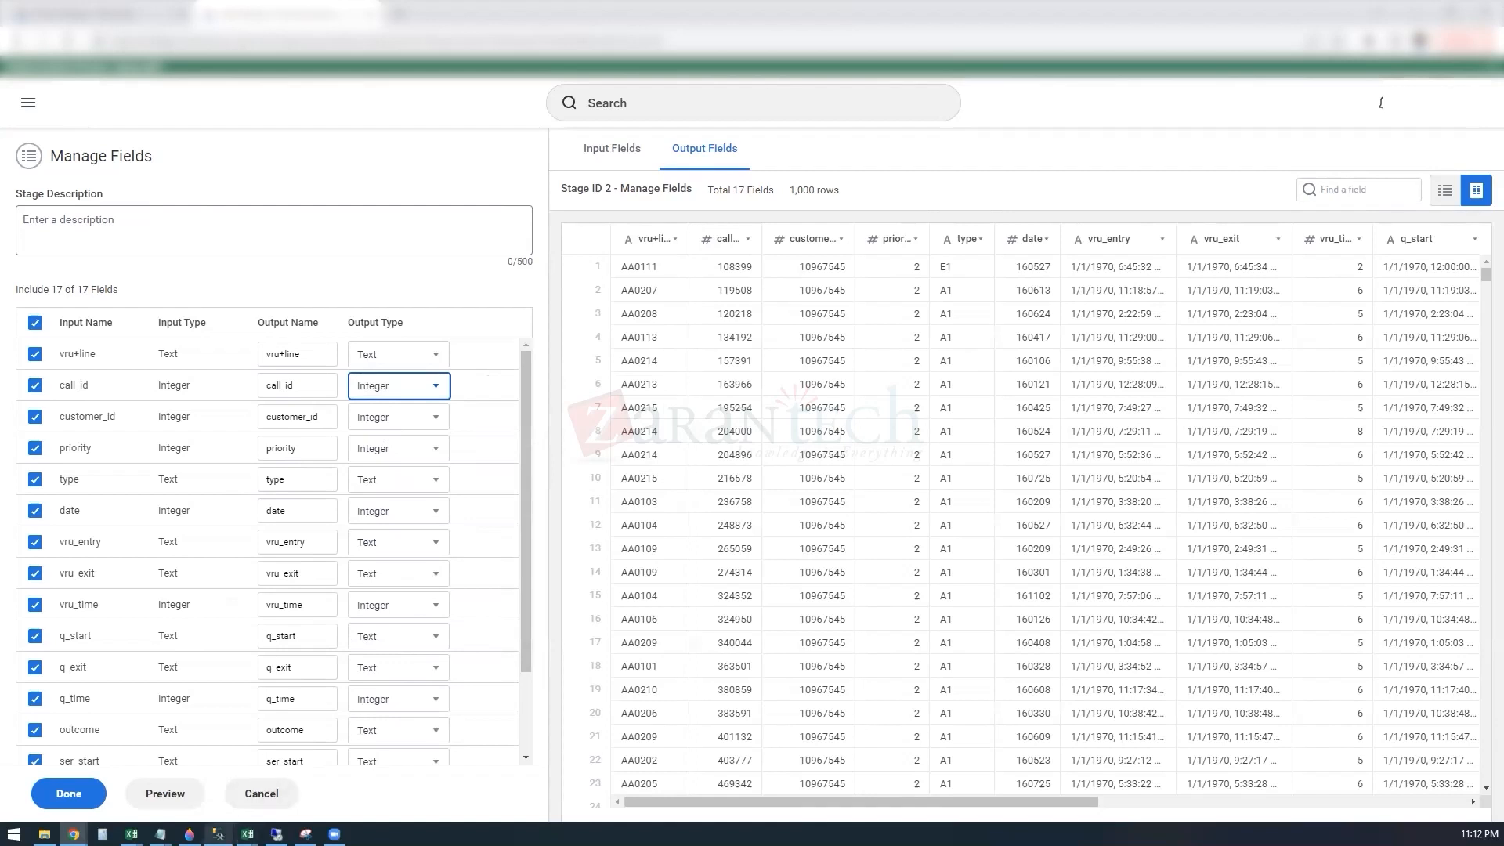
Step: Complete the Manage Fields stage and save the dataset's transformations
click(57, 800)
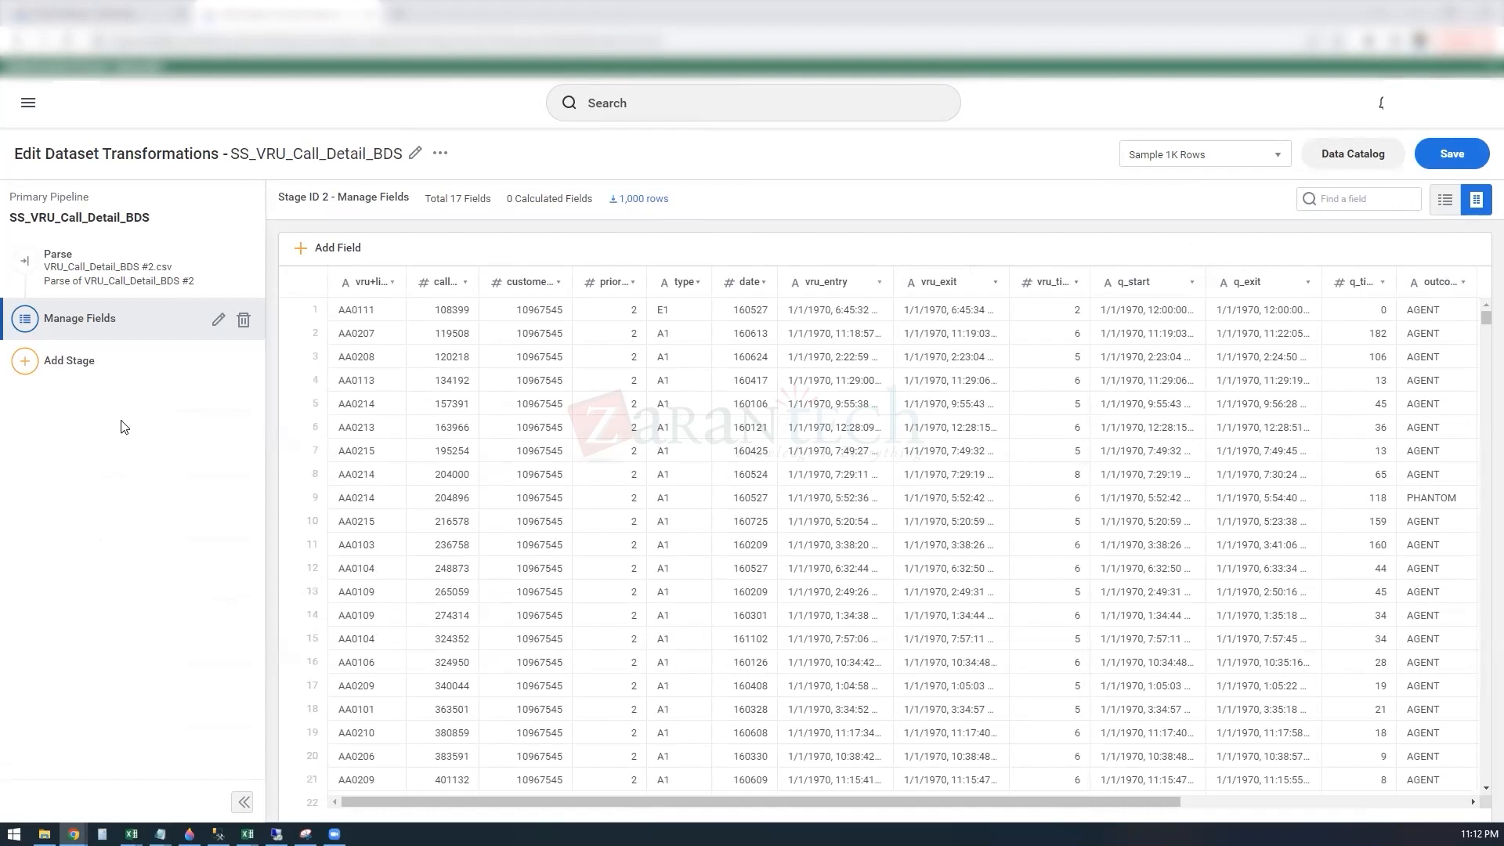
click(1435, 156)
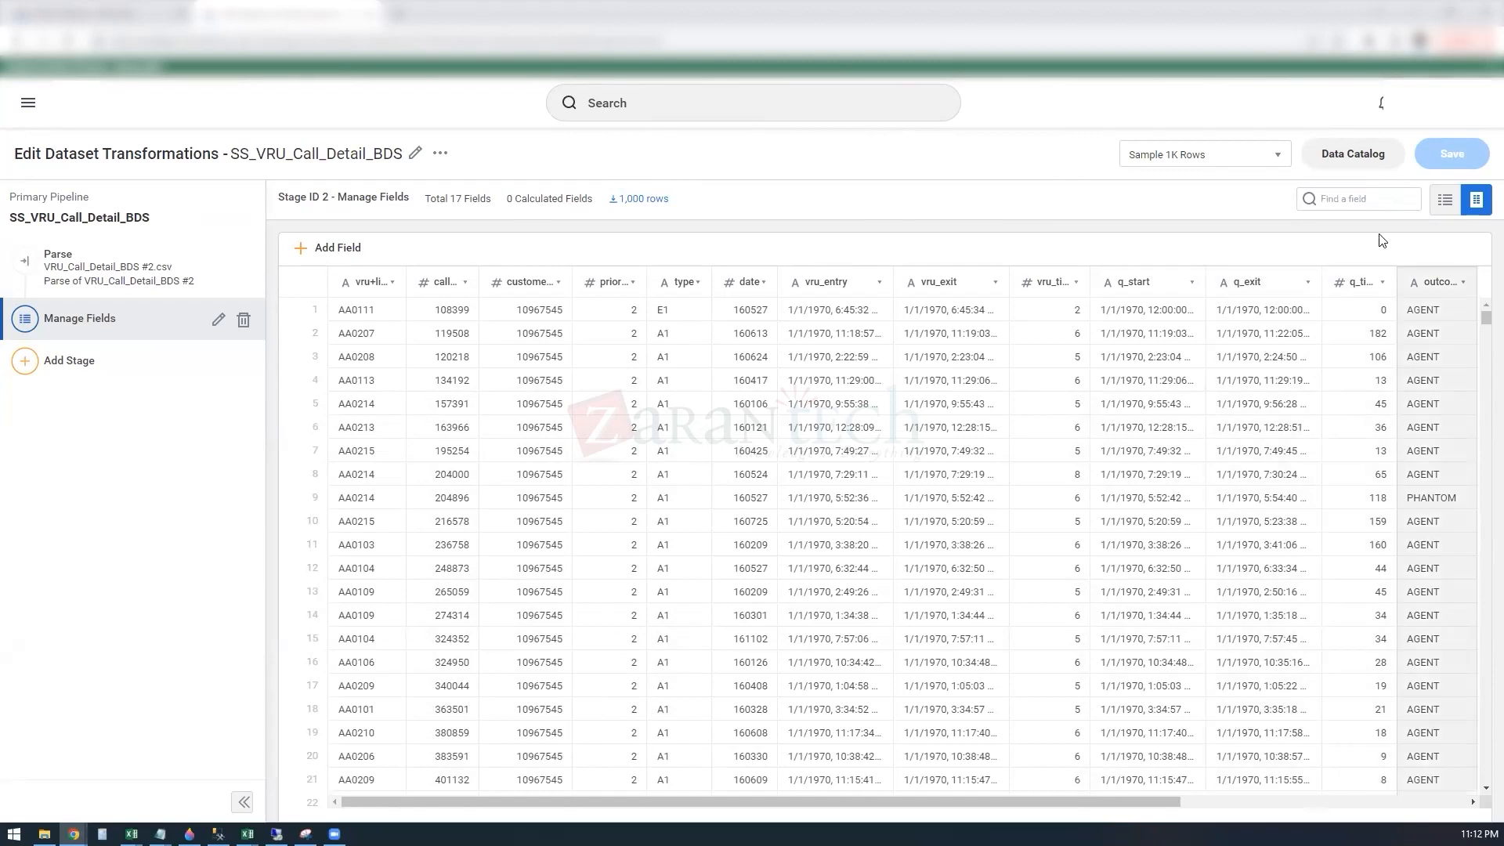
Step: Return to the data catalog and review its creation options and the actions available for SS_VRU_Call_Detail_BDS
click(1331, 154)
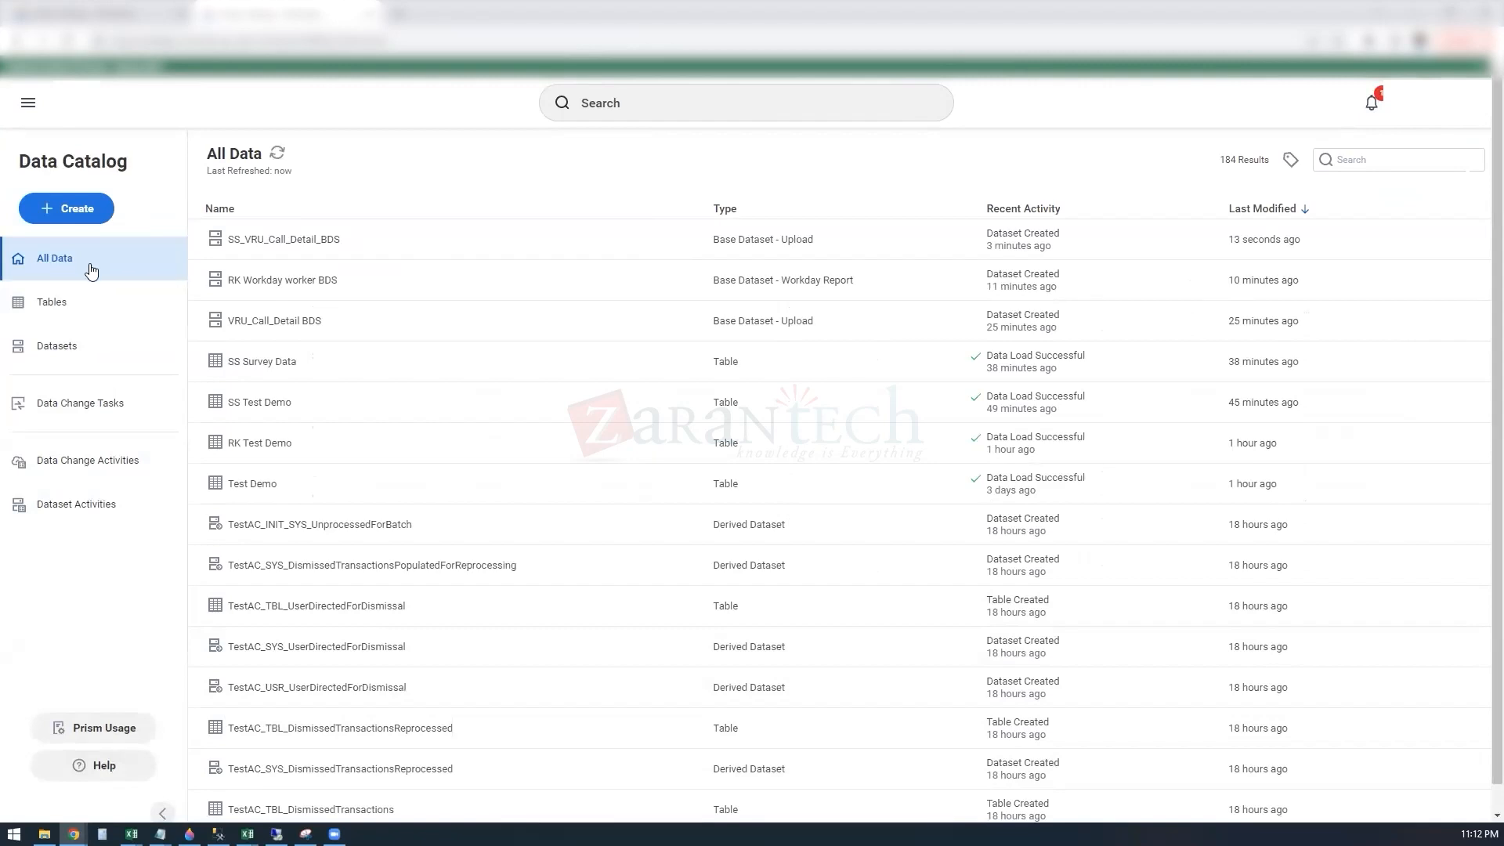
click(94, 207)
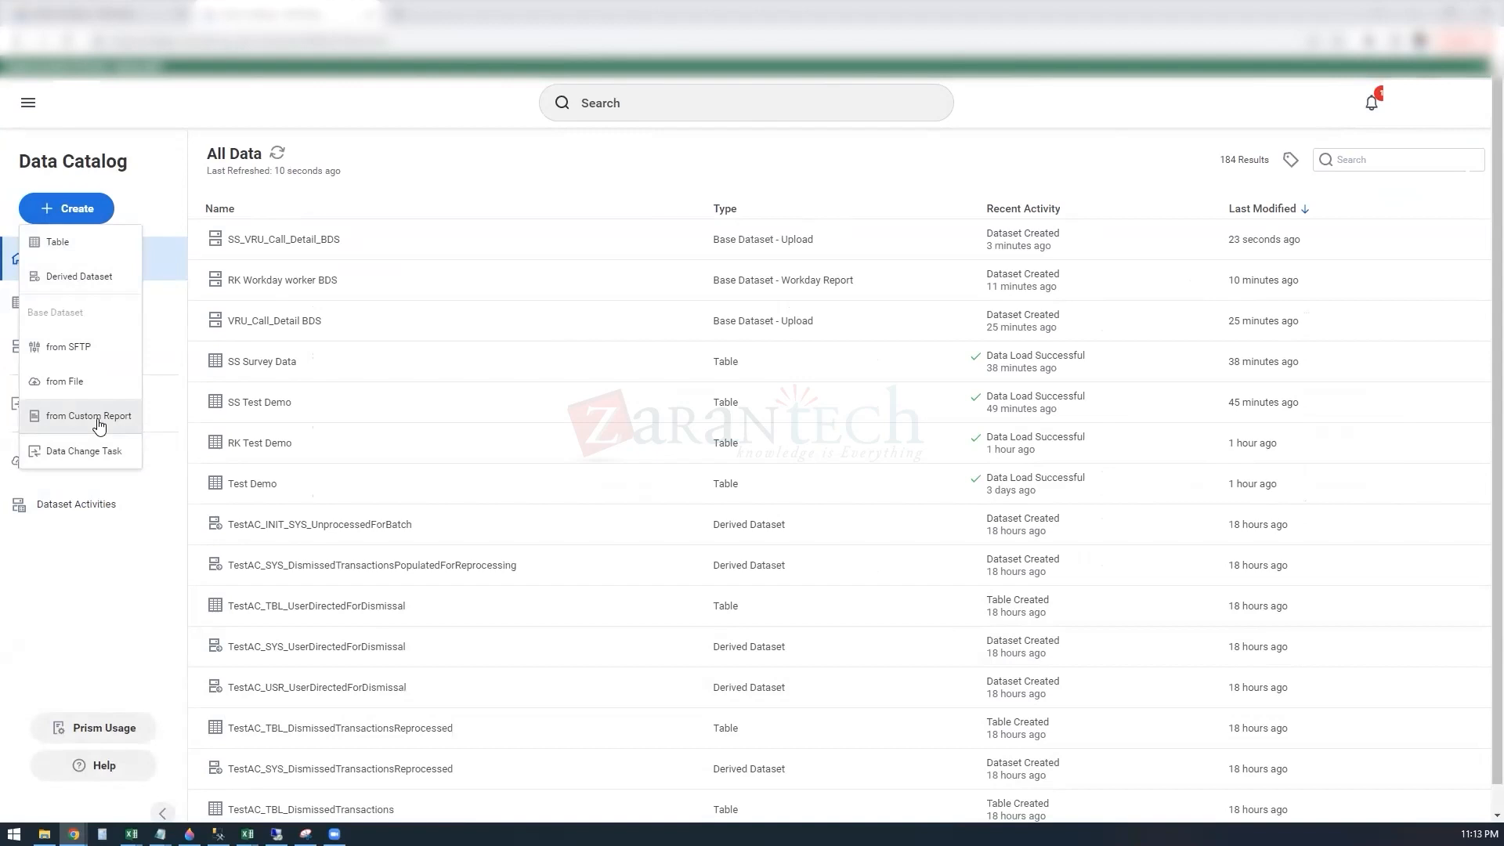
click(126, 579)
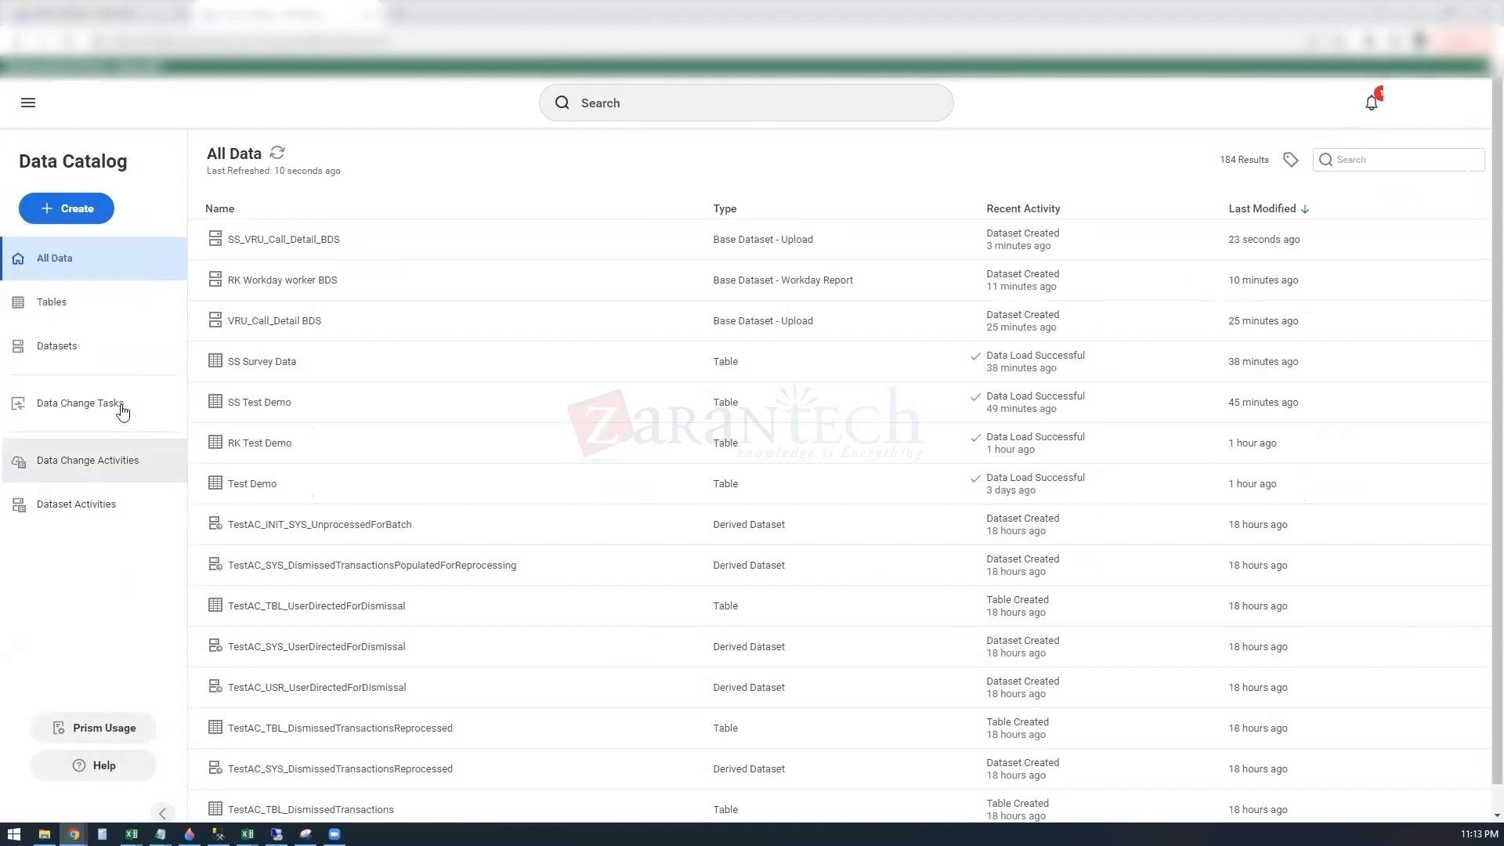
right_click(290, 241)
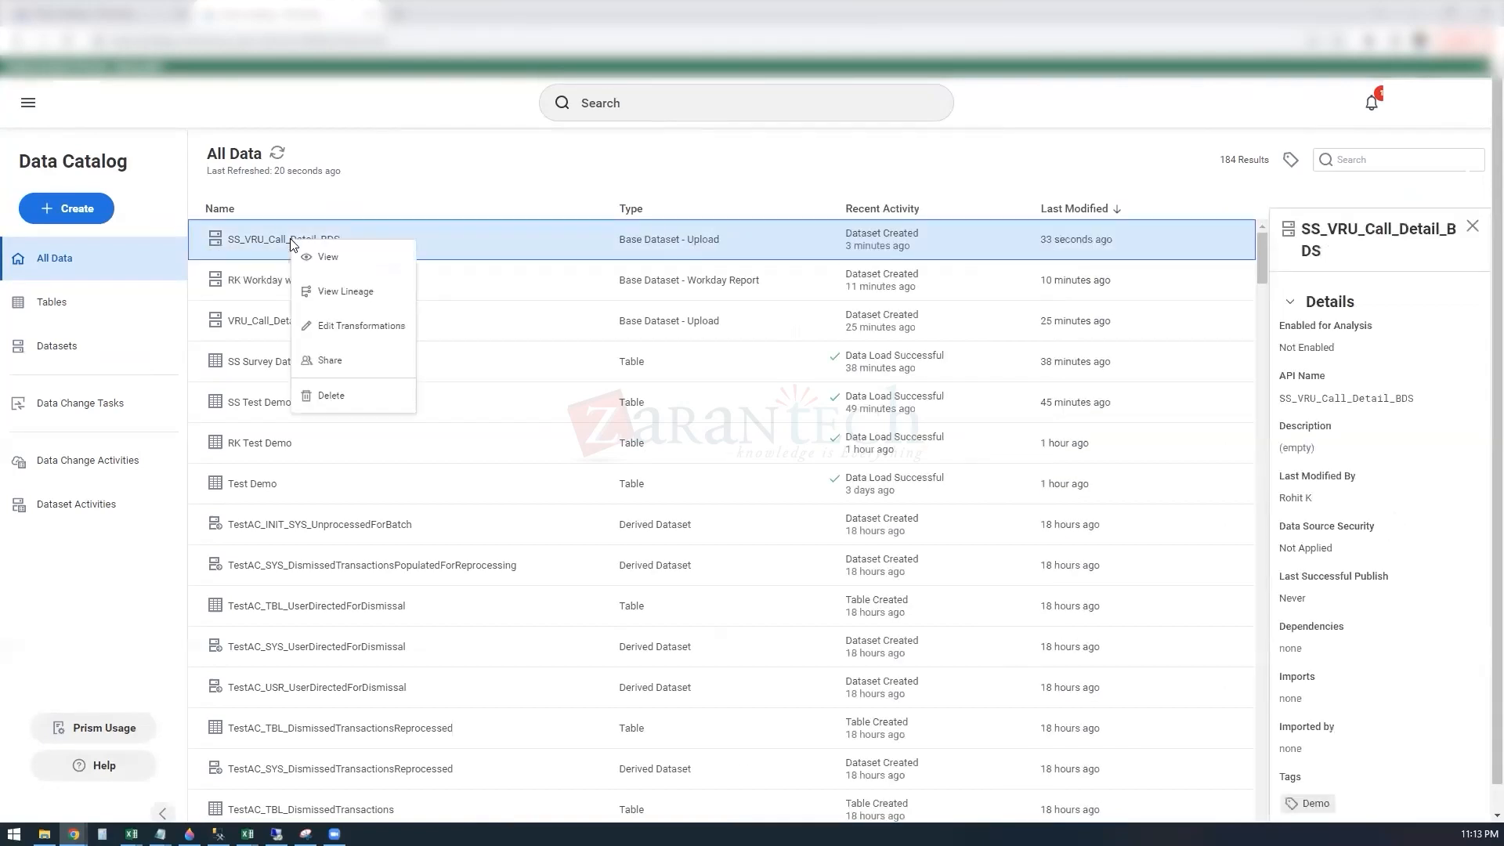
click(536, 194)
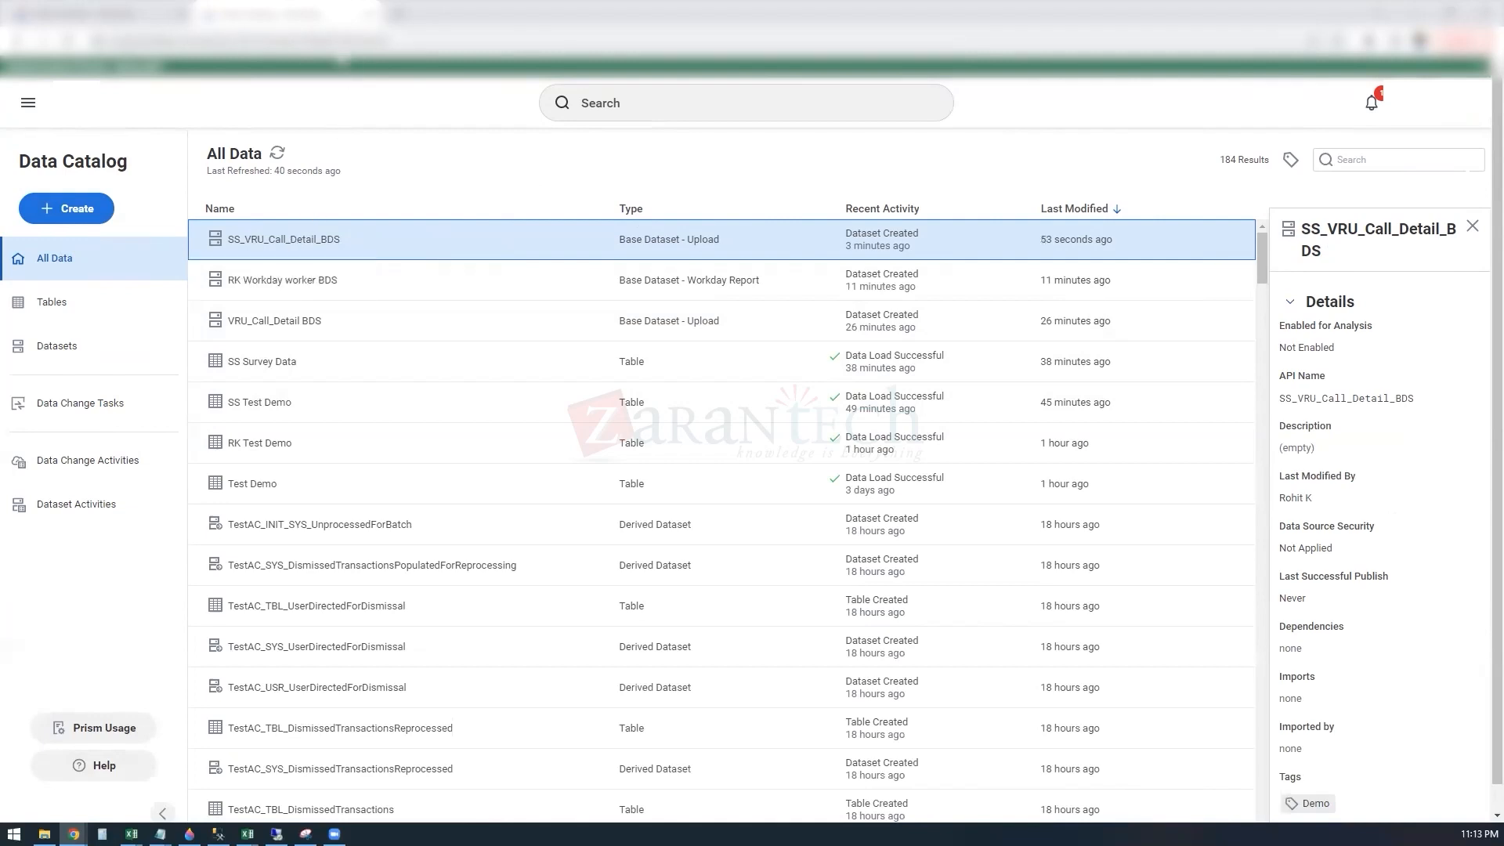
Step: Copy the data catalog's web address and open it in a new browser tab
click(329, 40)
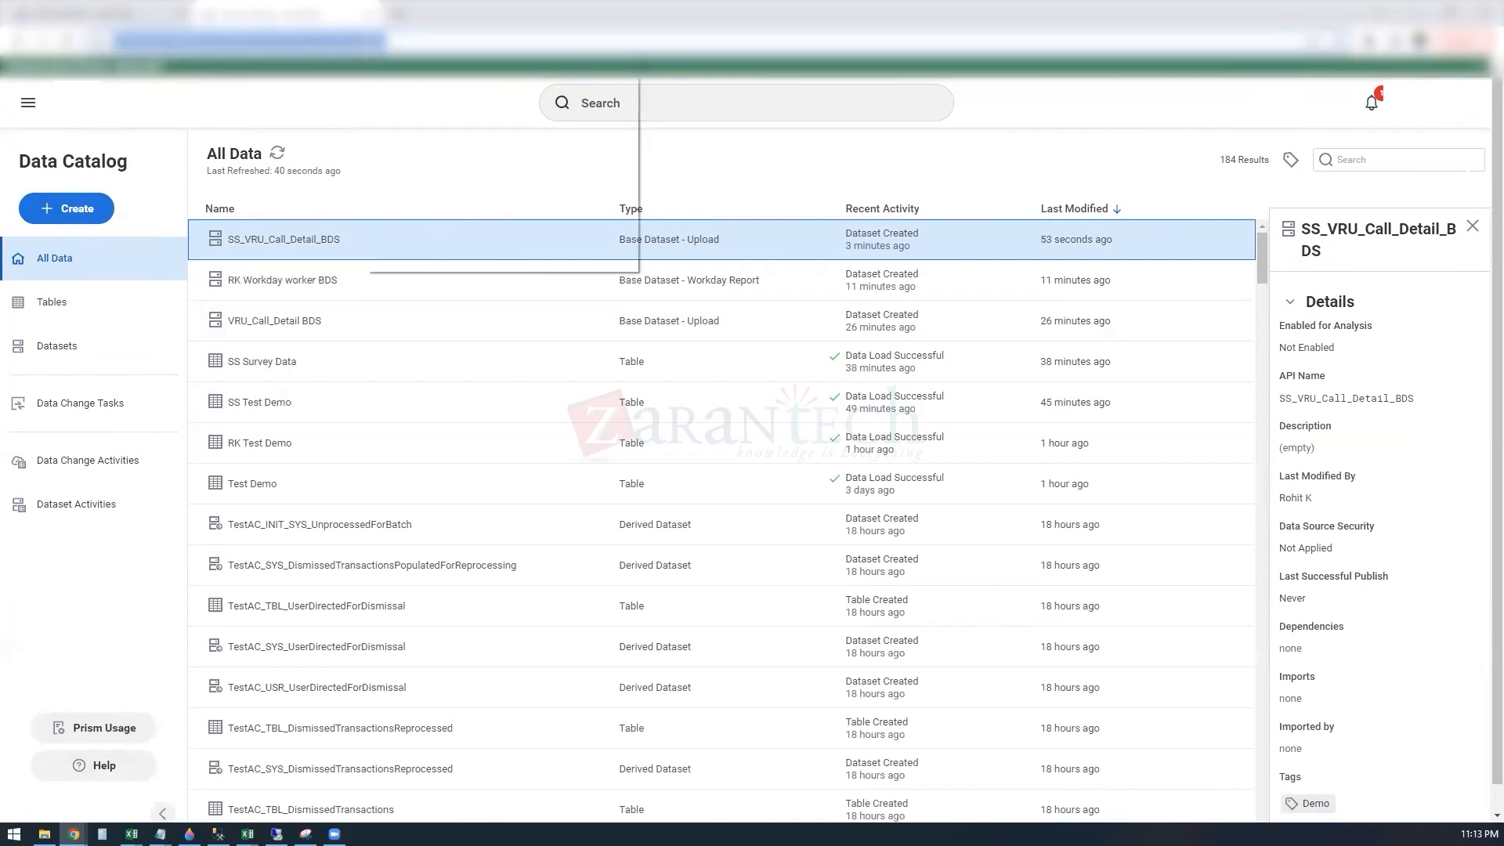
right_click(362, 43)
click(414, 125)
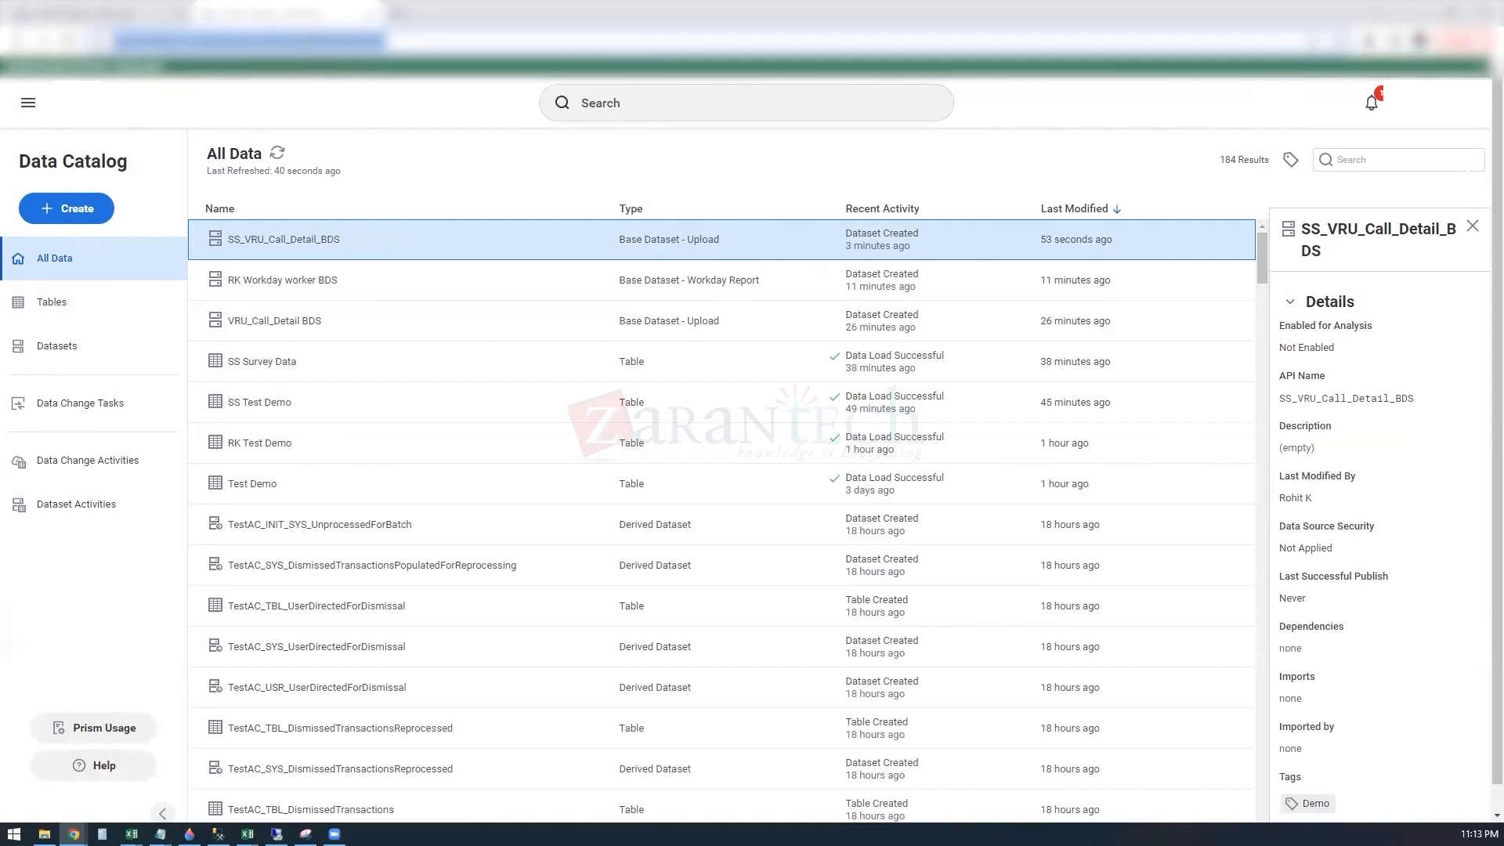
click(399, 14)
right_click(208, 43)
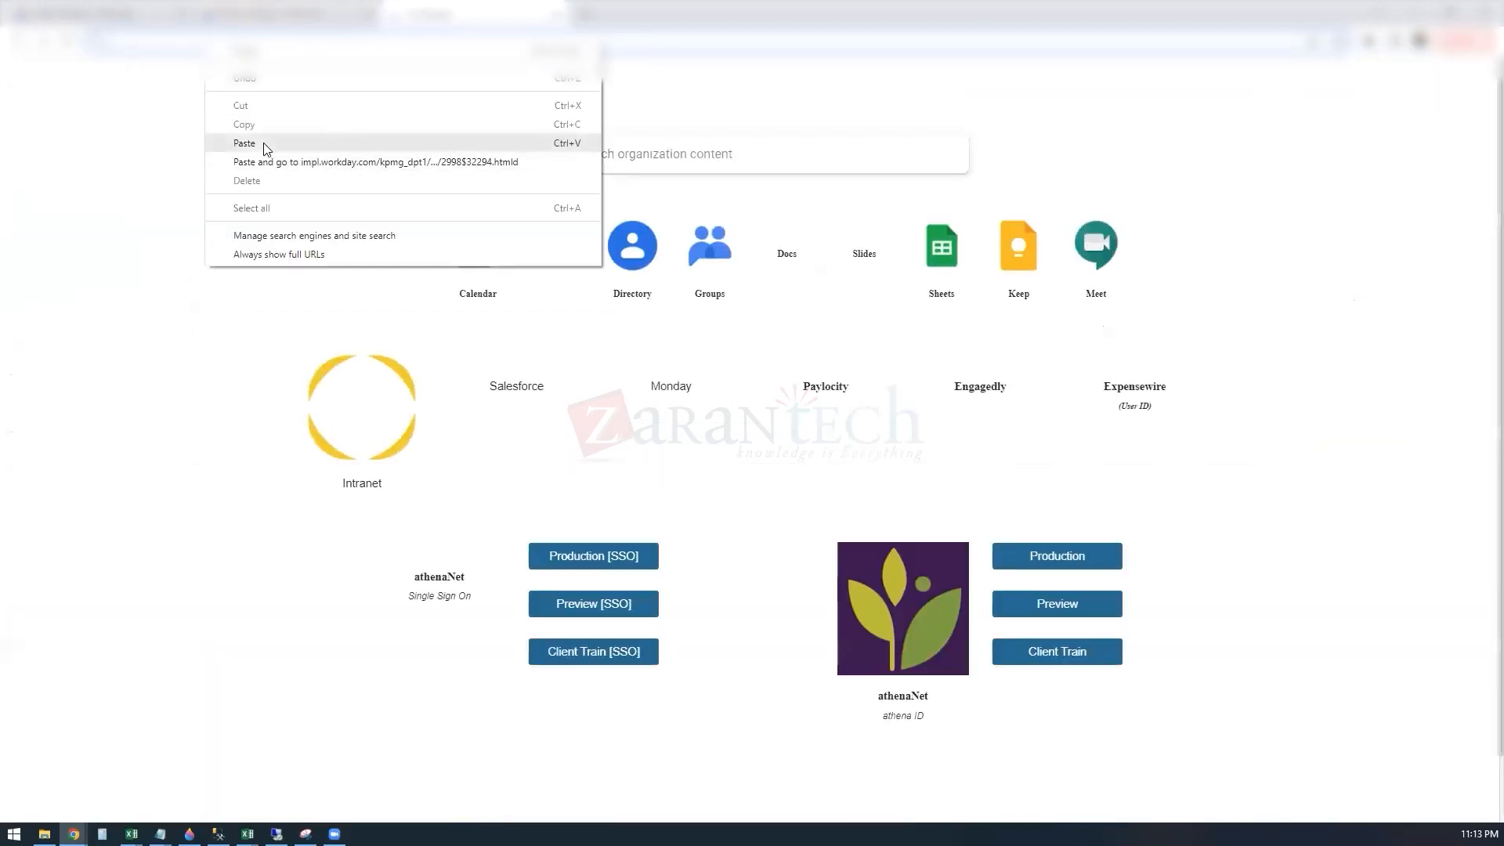
click(245, 143)
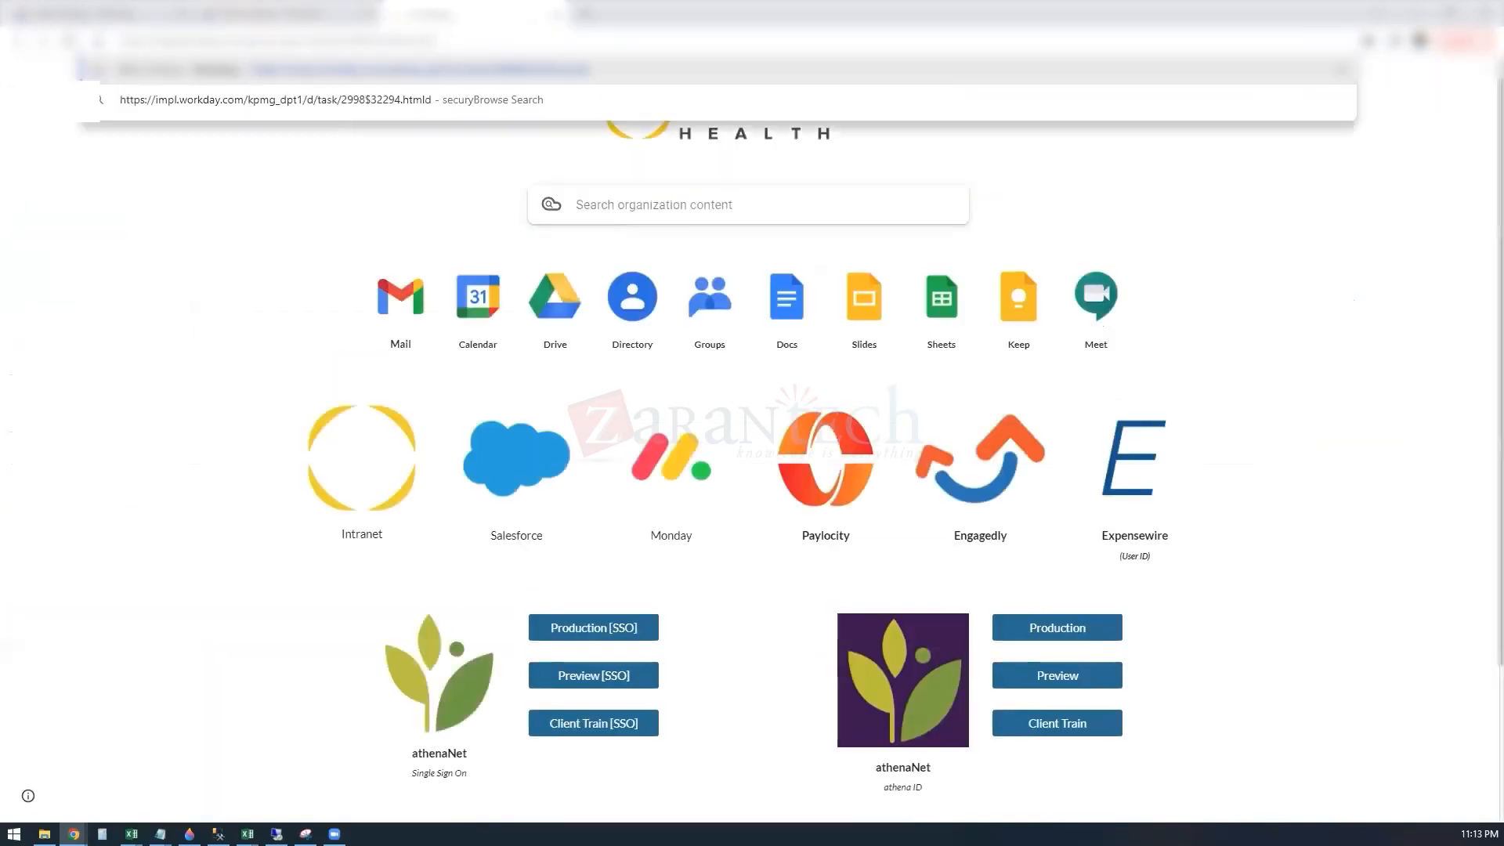
key(Return)
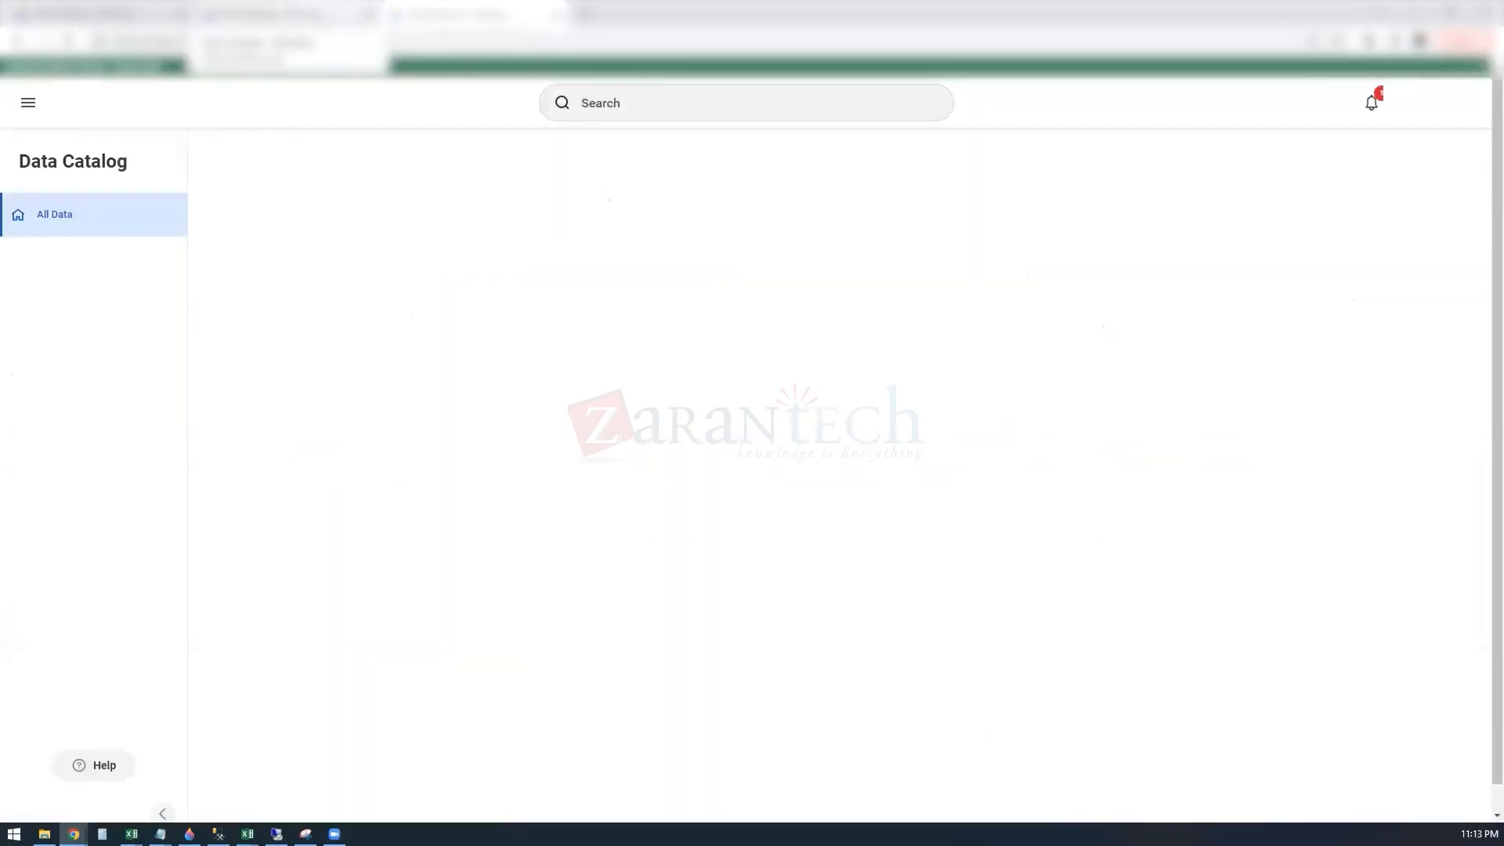
right_click(322, 15)
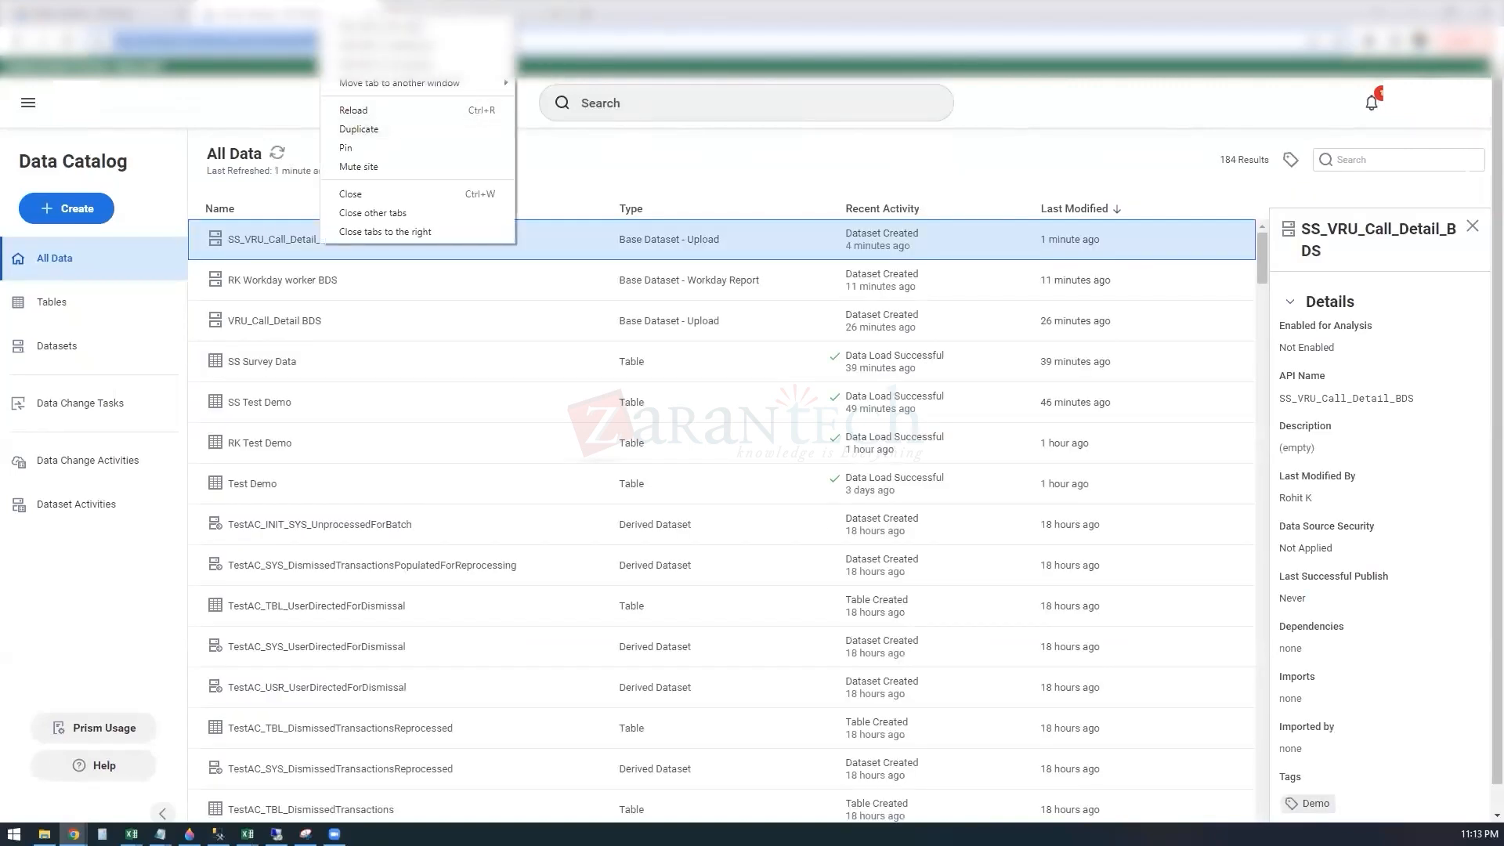
click(382, 132)
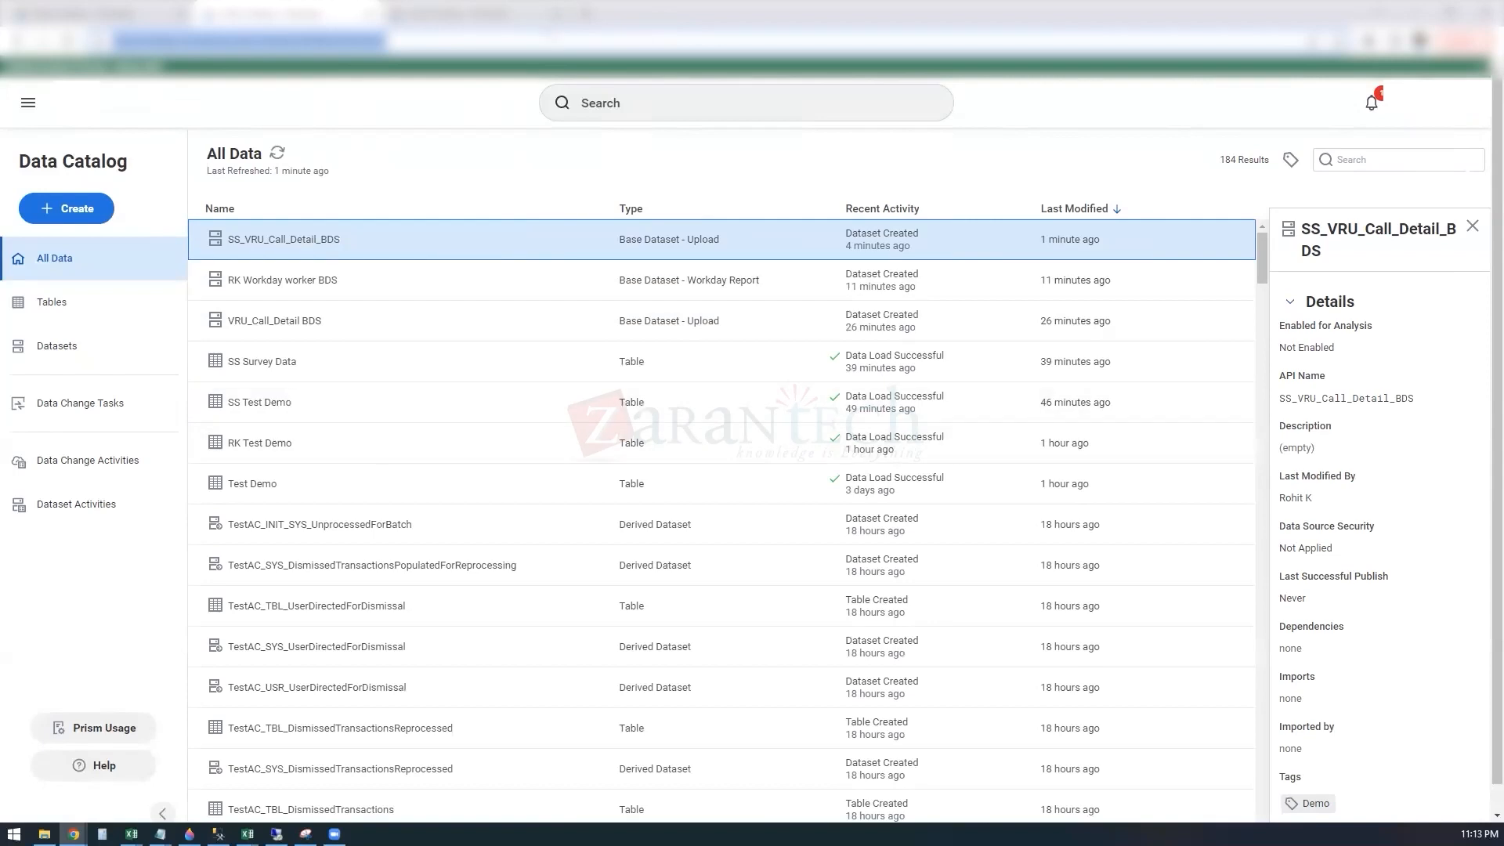
click(484, 9)
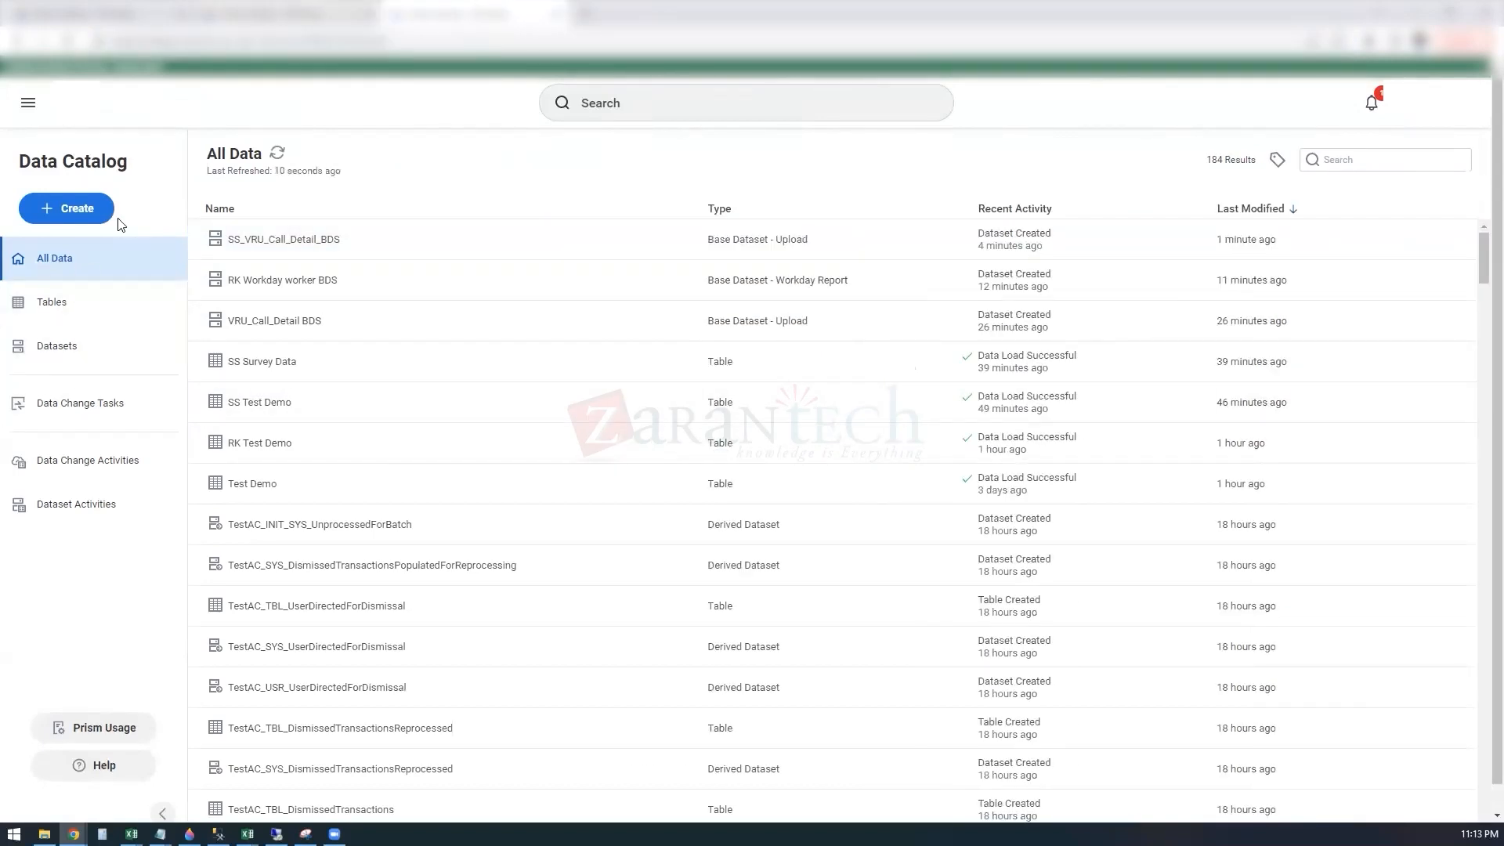
Step: Look at the catalog's own search and at the recent searches in the global search
click(1325, 159)
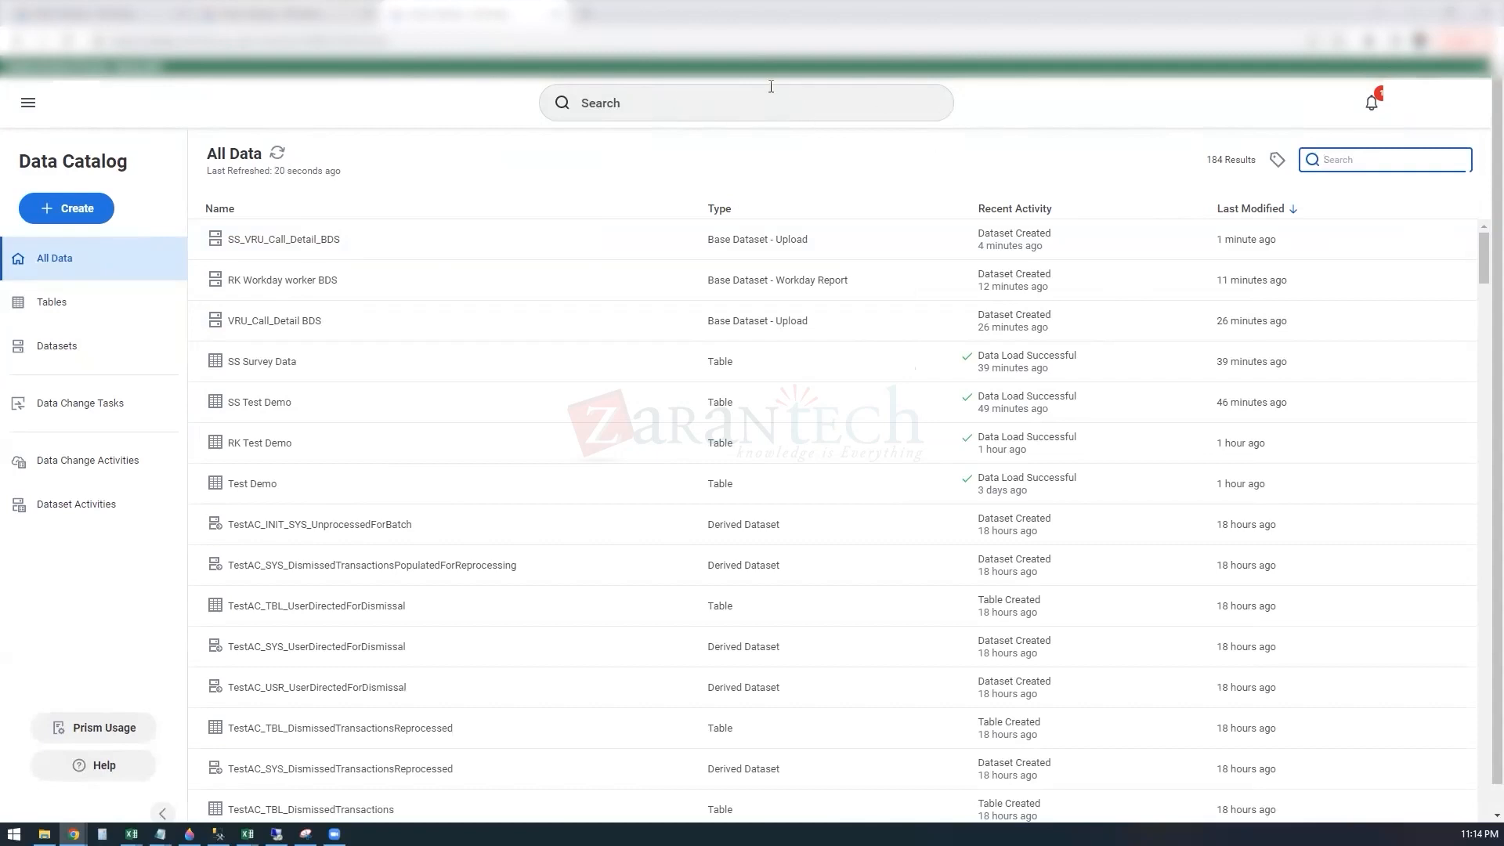
click(692, 108)
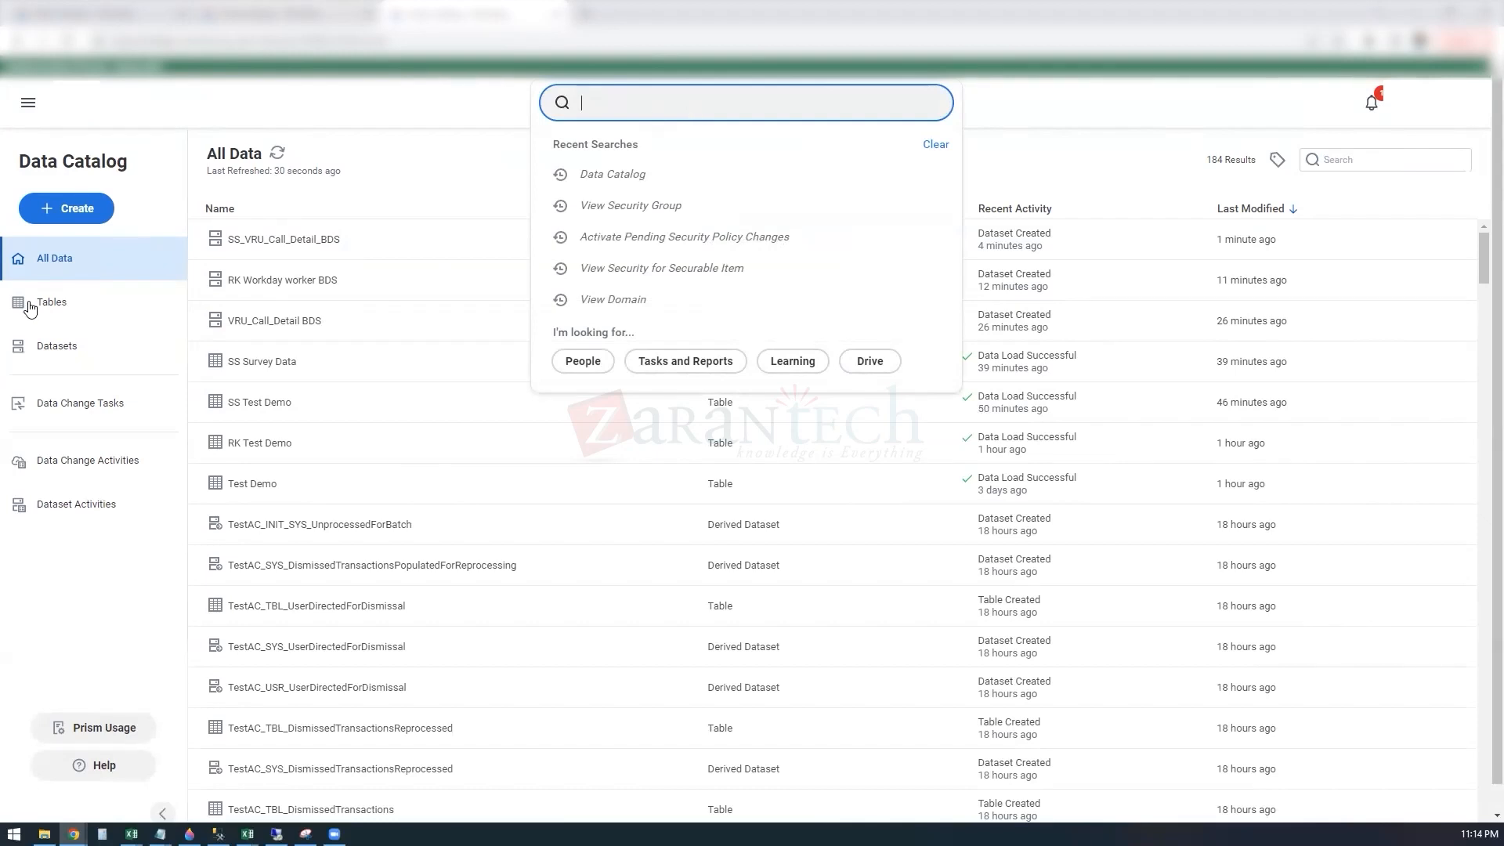
Step: Search globally for the RK Workday worker BDS report and open it
click(94, 211)
click(94, 209)
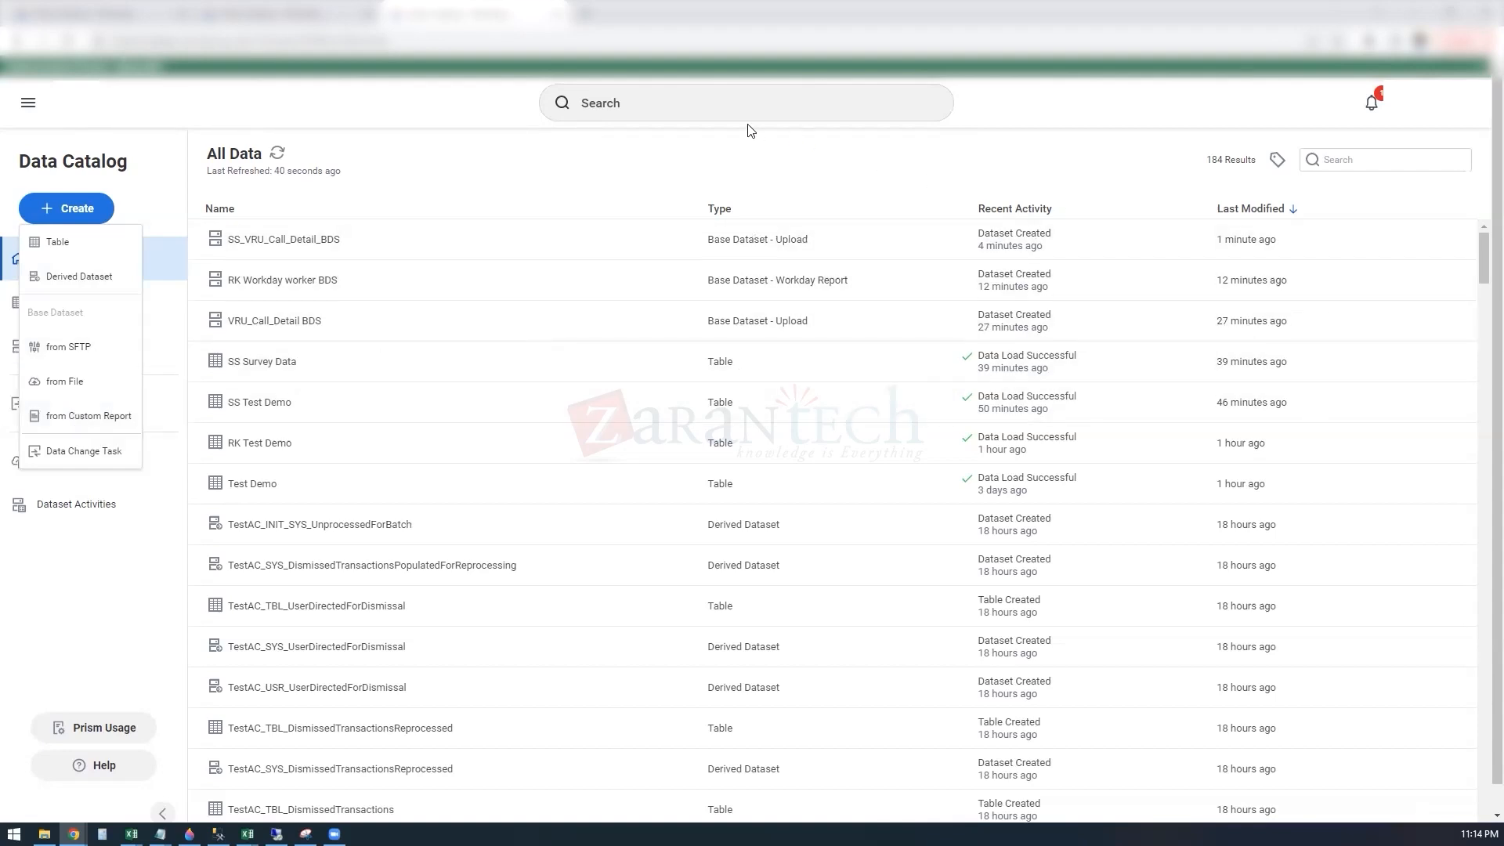
click(706, 102)
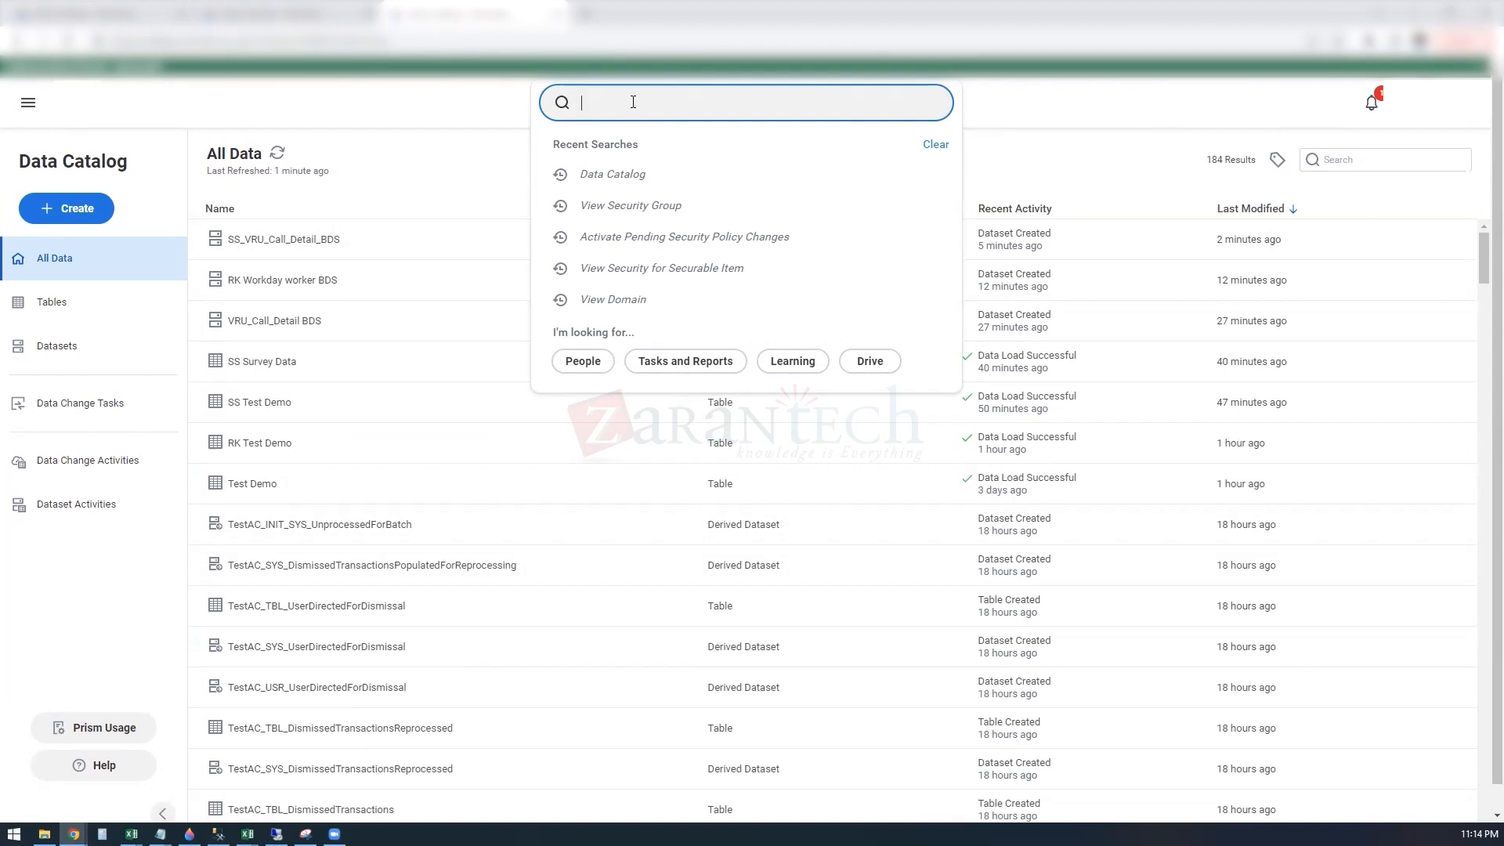
text(RK workd)
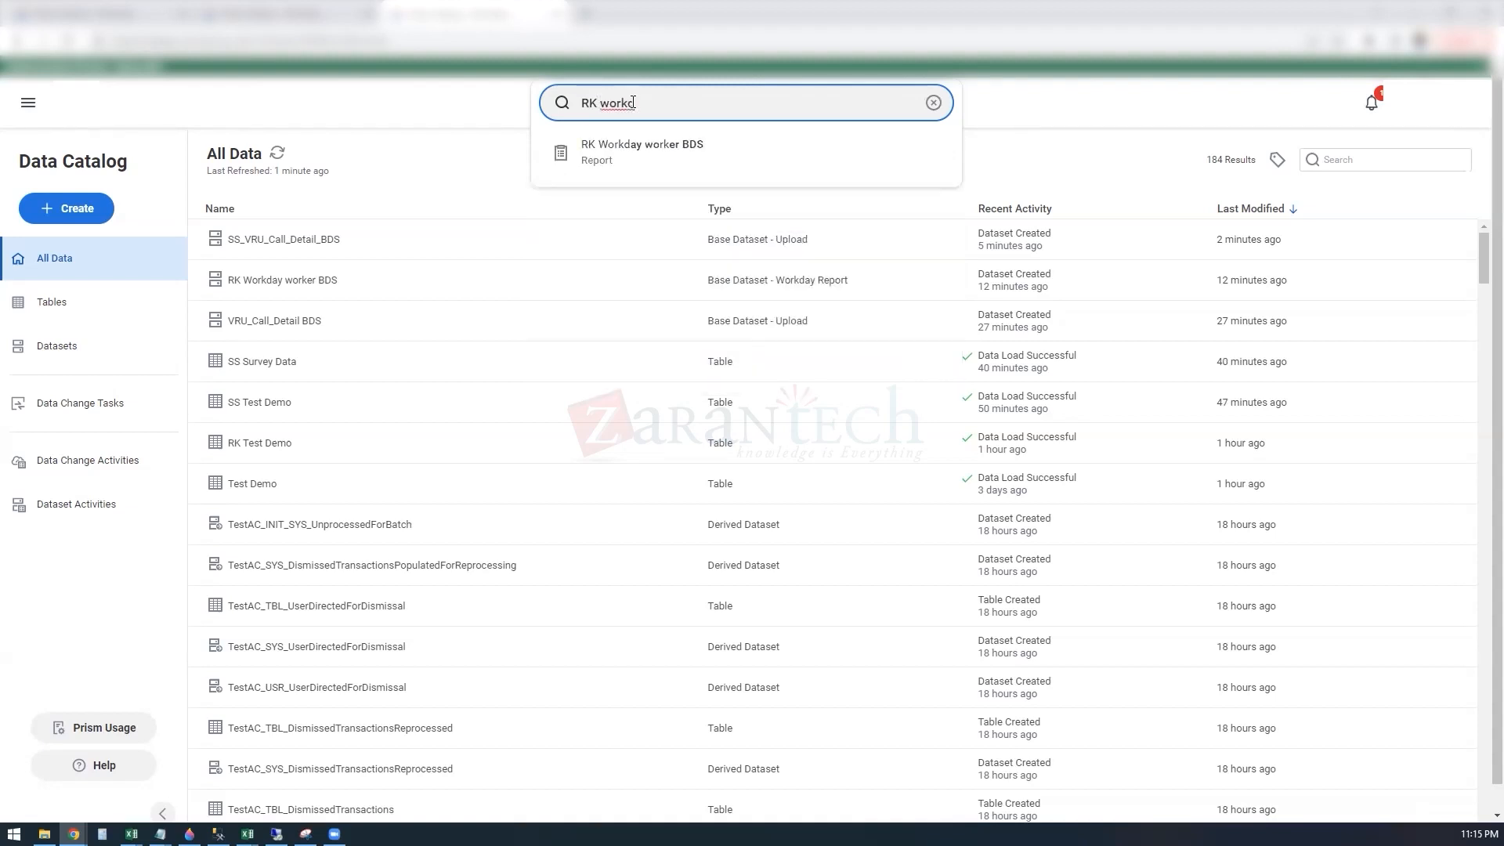
click(631, 154)
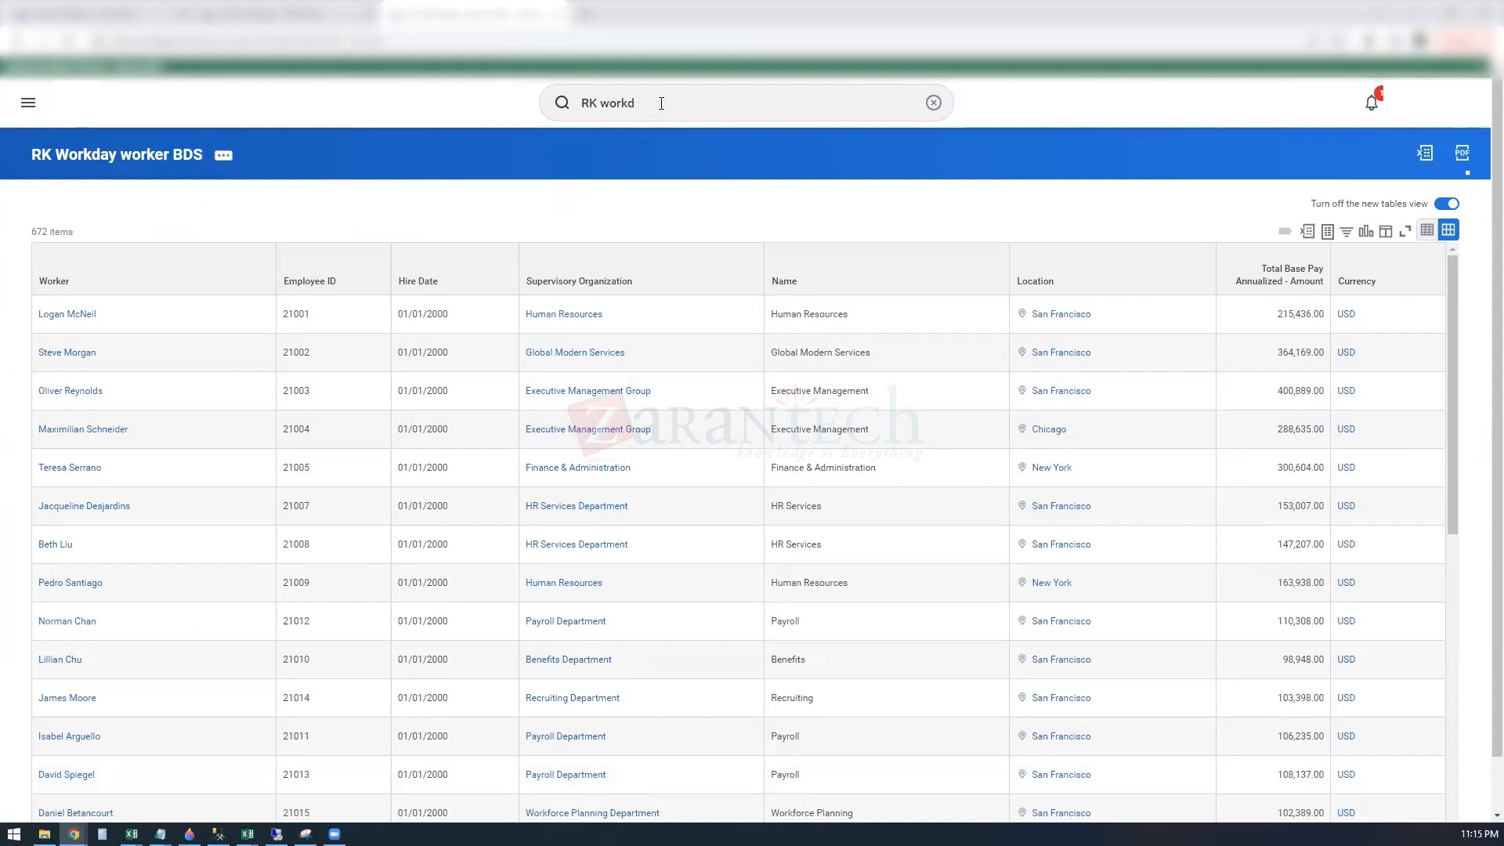
Step: Copy the RK Workday worker BDS custom report under the name SS Workday worker BDS
click(222, 159)
click(222, 159)
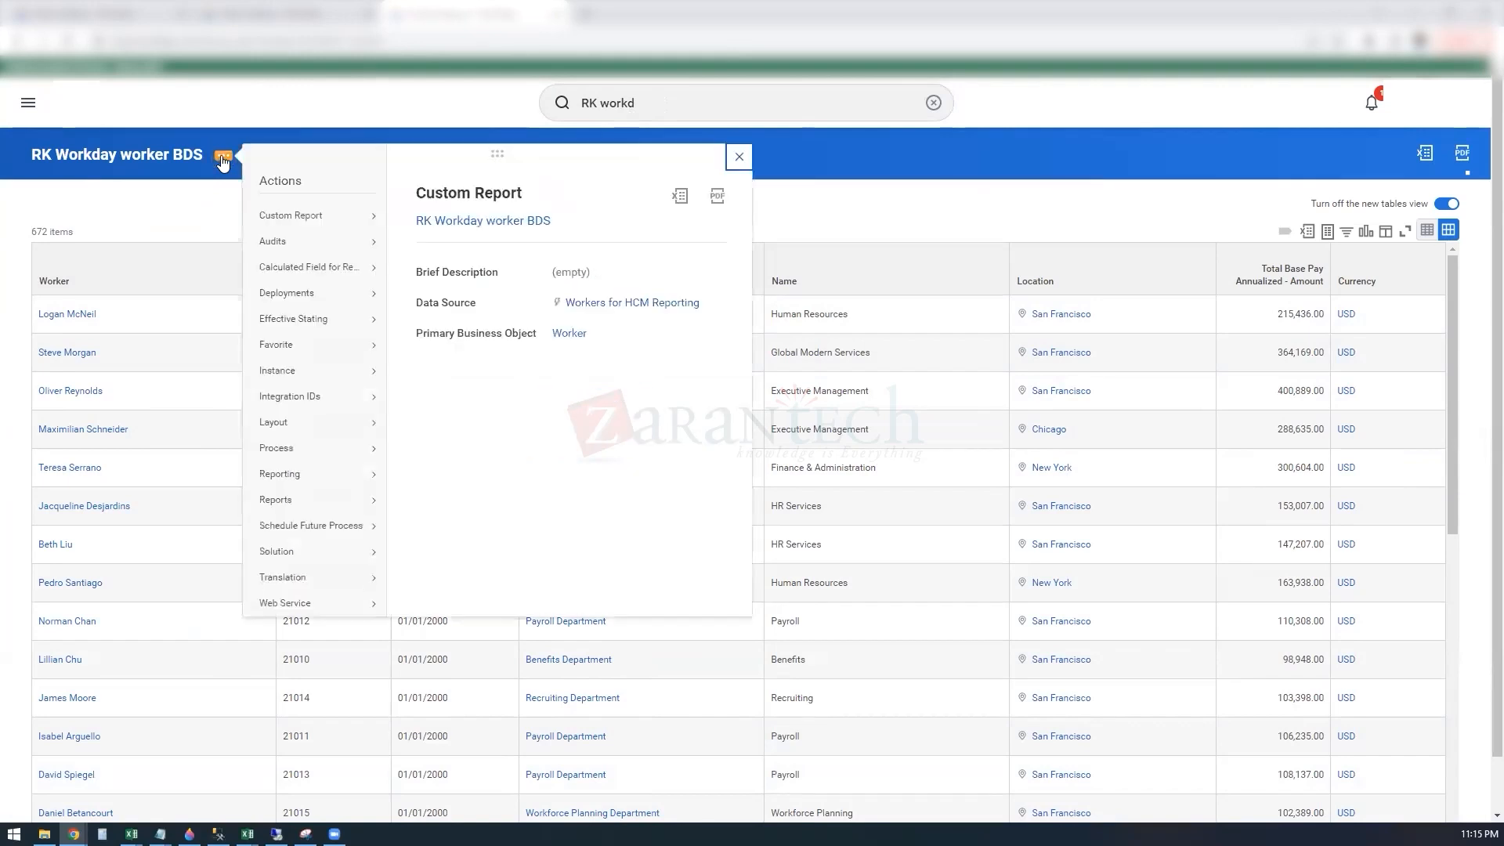
mouse_move(339, 216)
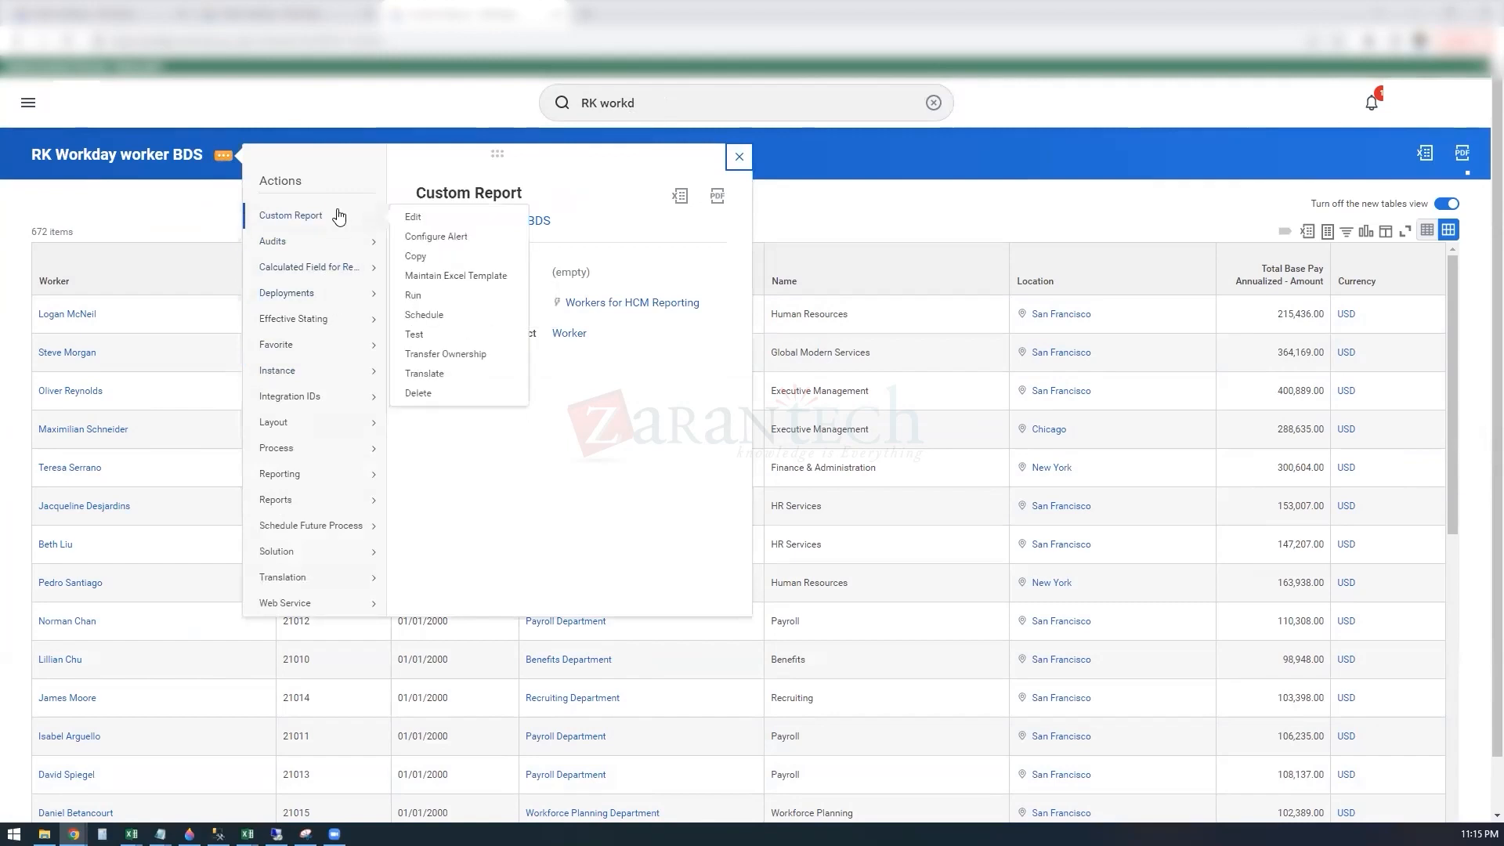
click(422, 261)
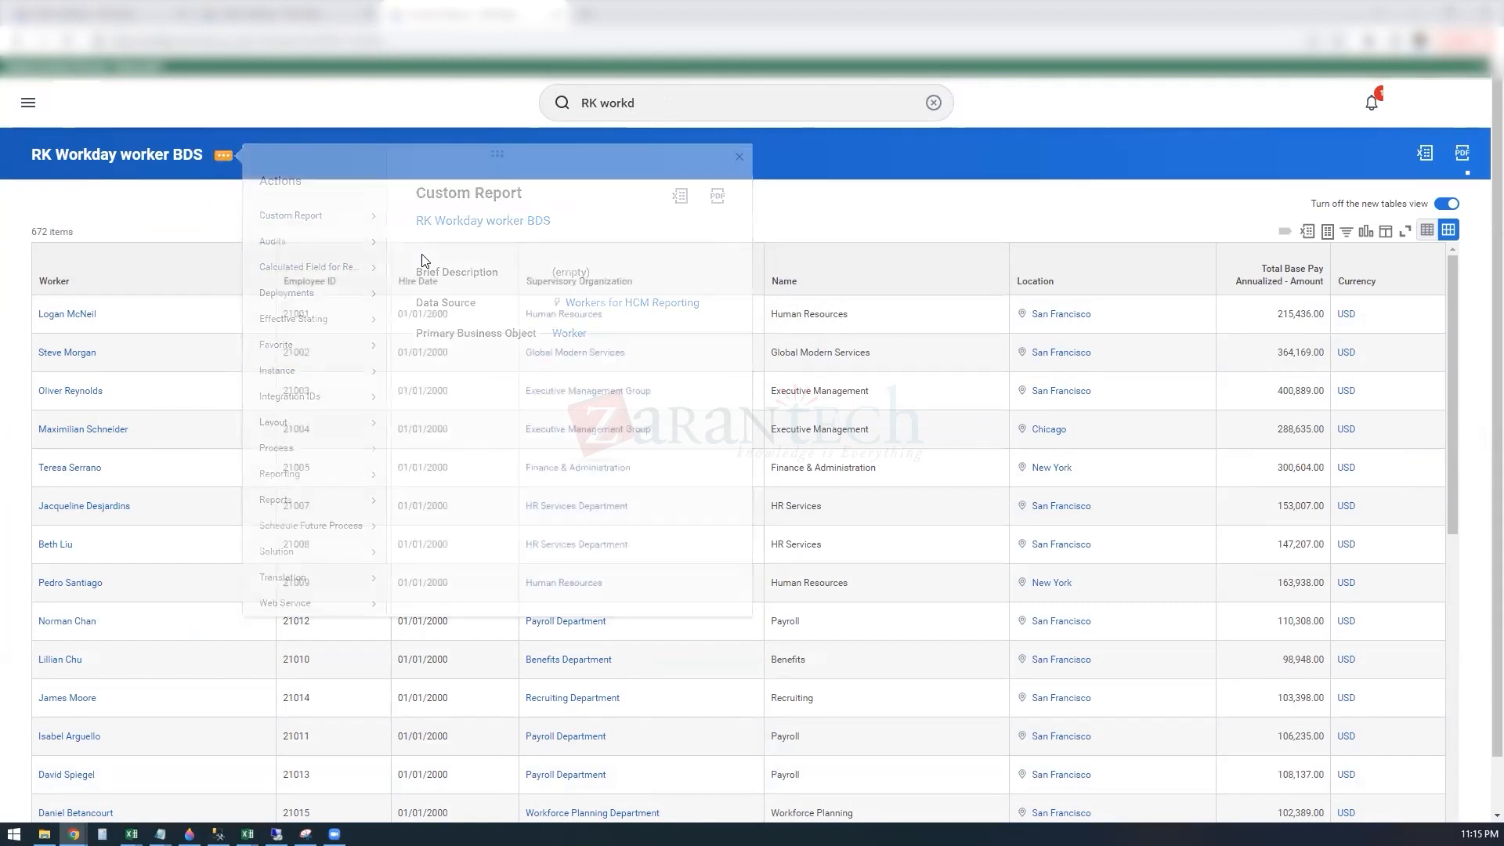
click(203, 214)
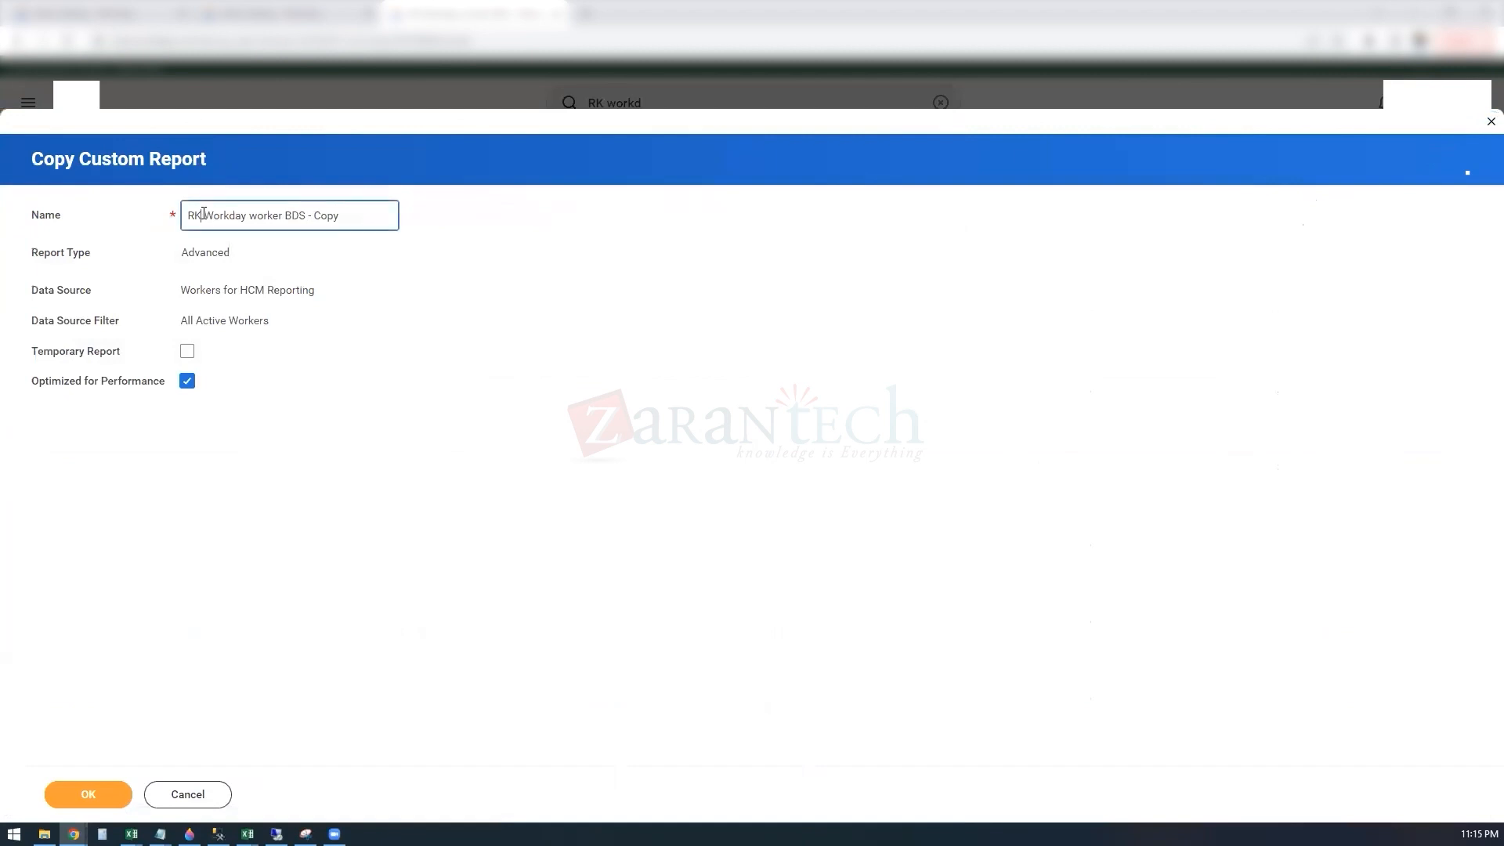
key(BackSpace)
key(BackSpace)
key(BackSpace)
text(SS)
click(346, 218)
key(BackSpace)
key(BackSpace)
key(BackSpace)
key(BackSpace)
click(97, 802)
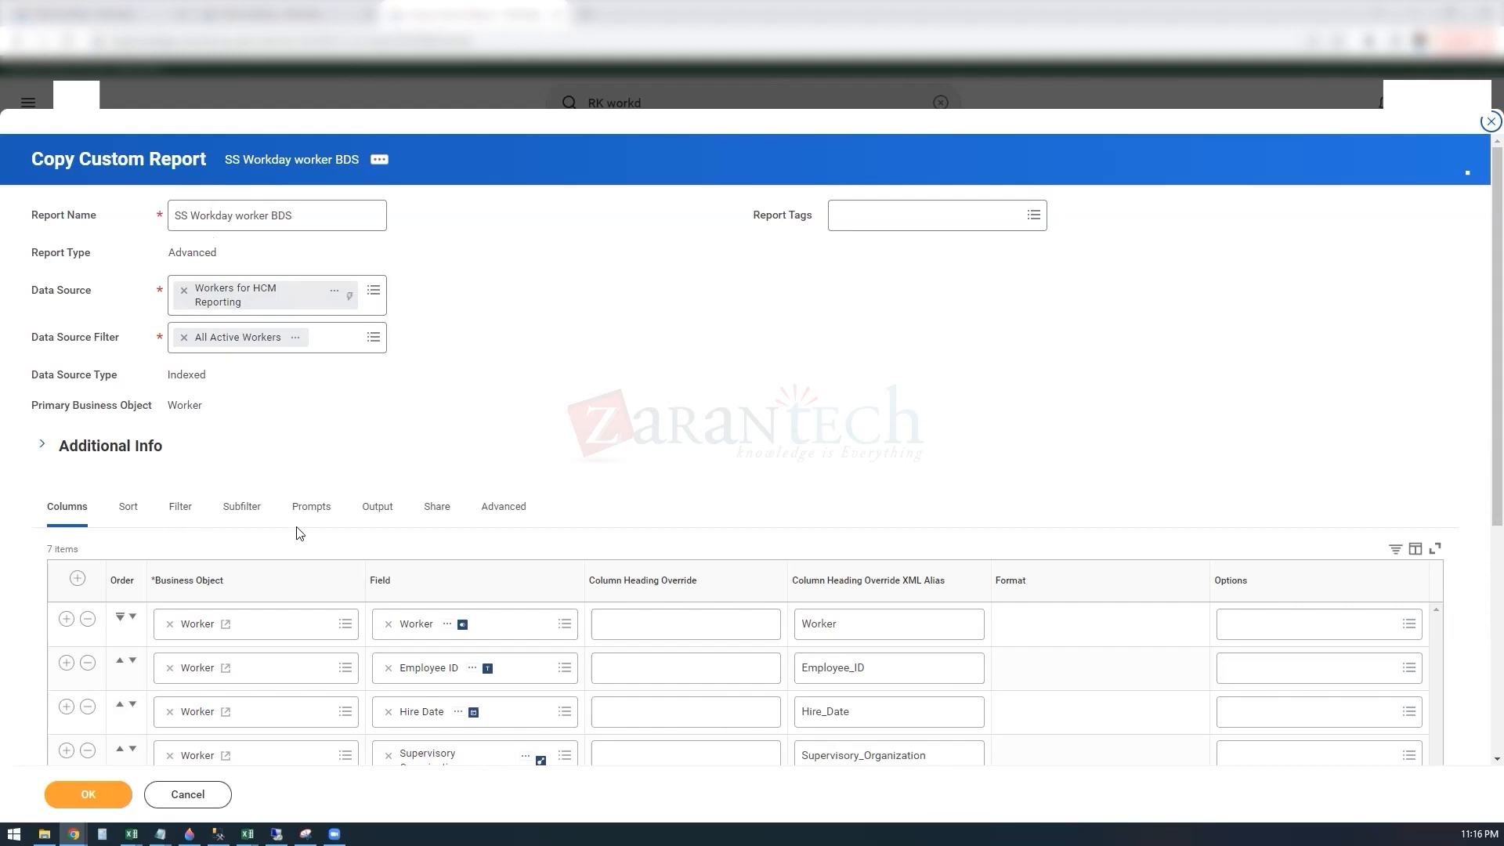
Step: Review the copied report's advanced web service and Prism options and save the report
click(490, 511)
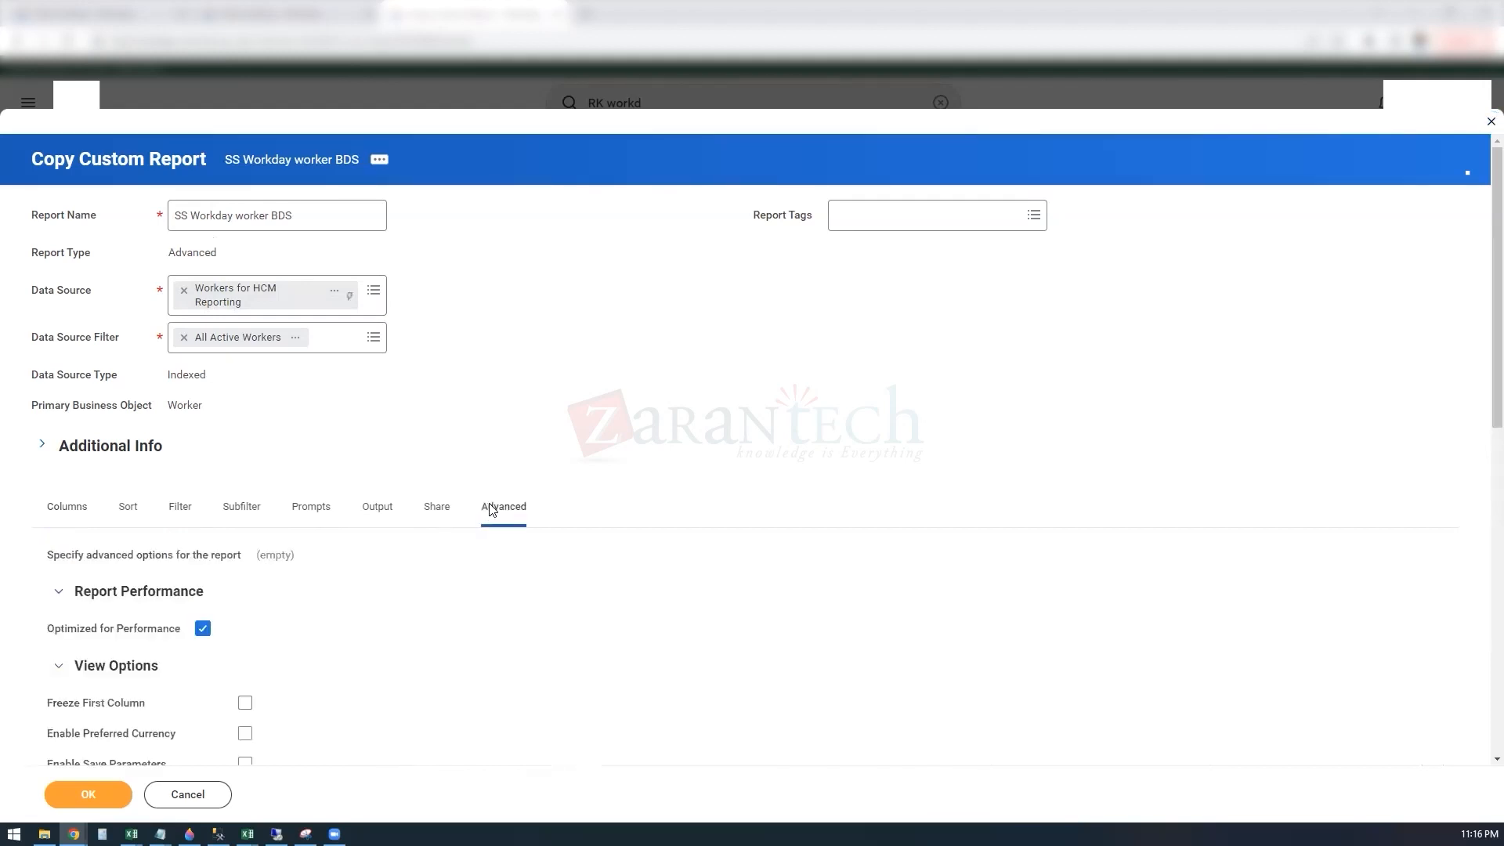
scroll(363, 649, down, 3)
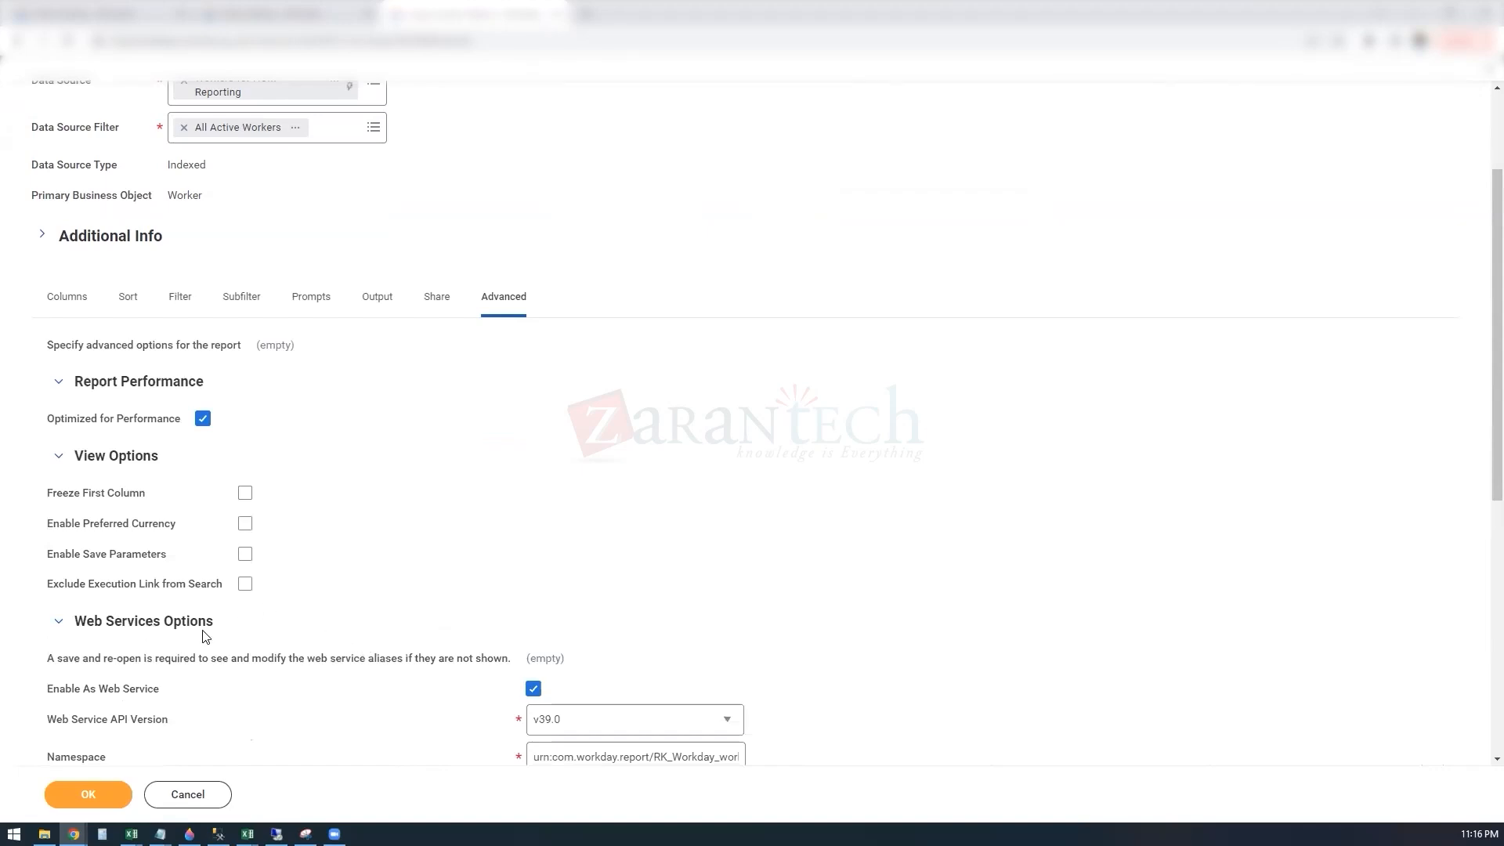
scroll(240, 678, down, 2)
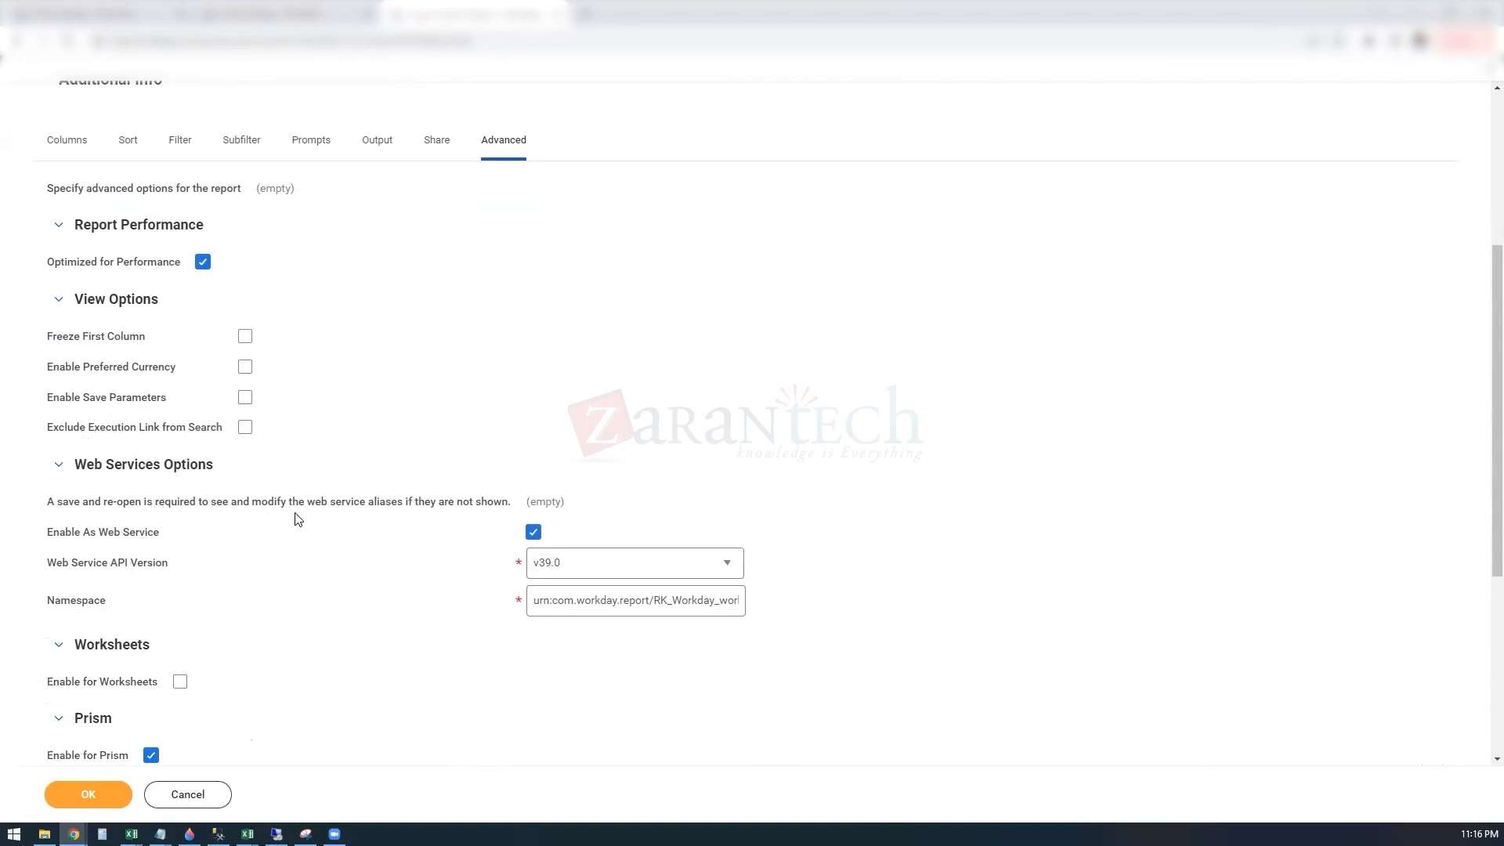
scroll(271, 729, down, 1)
scroll(272, 730, down, 3)
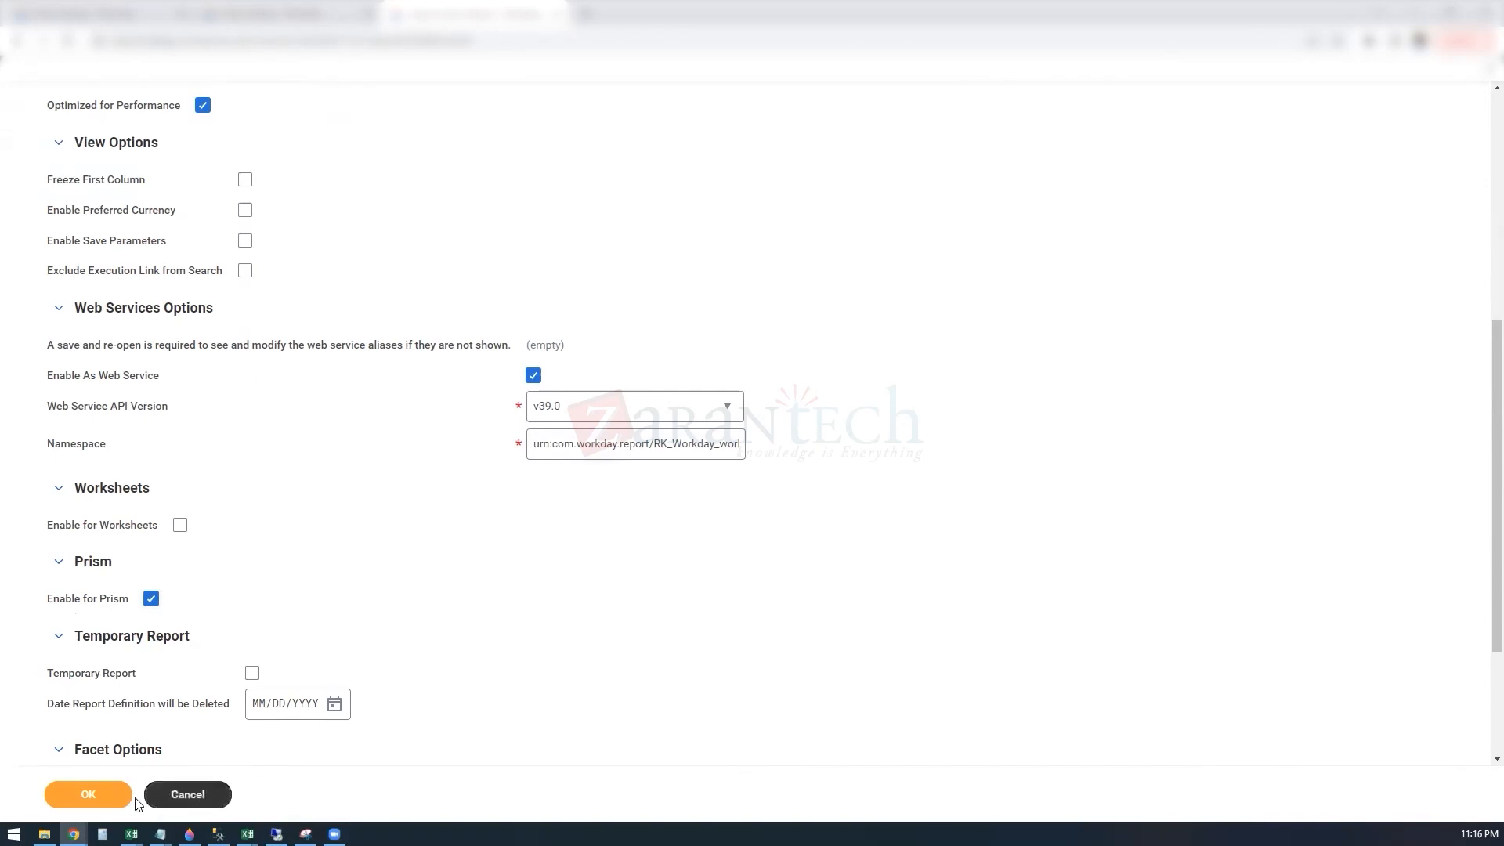
click(93, 796)
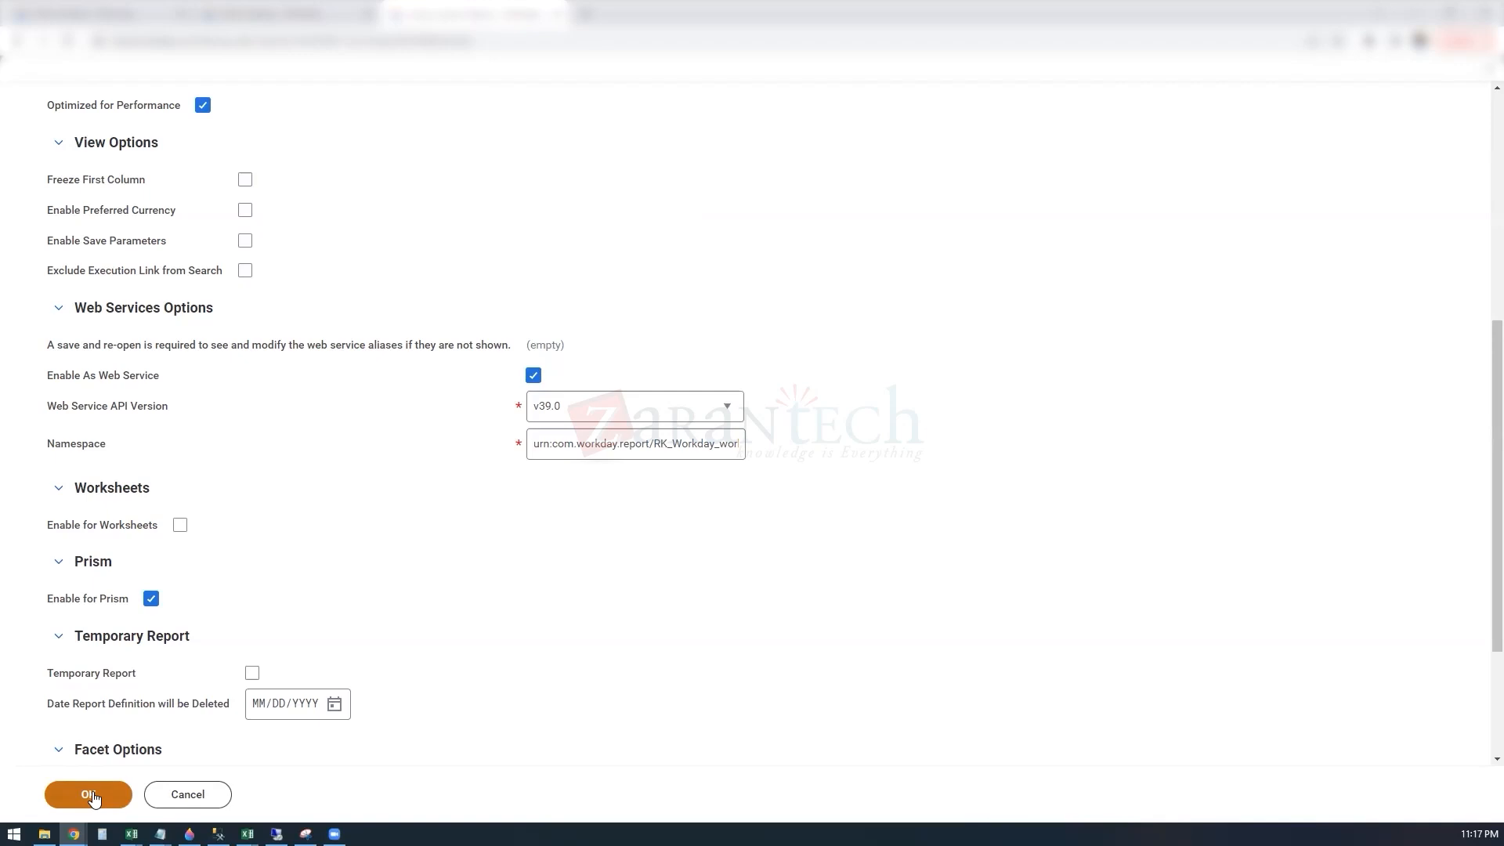
click(93, 798)
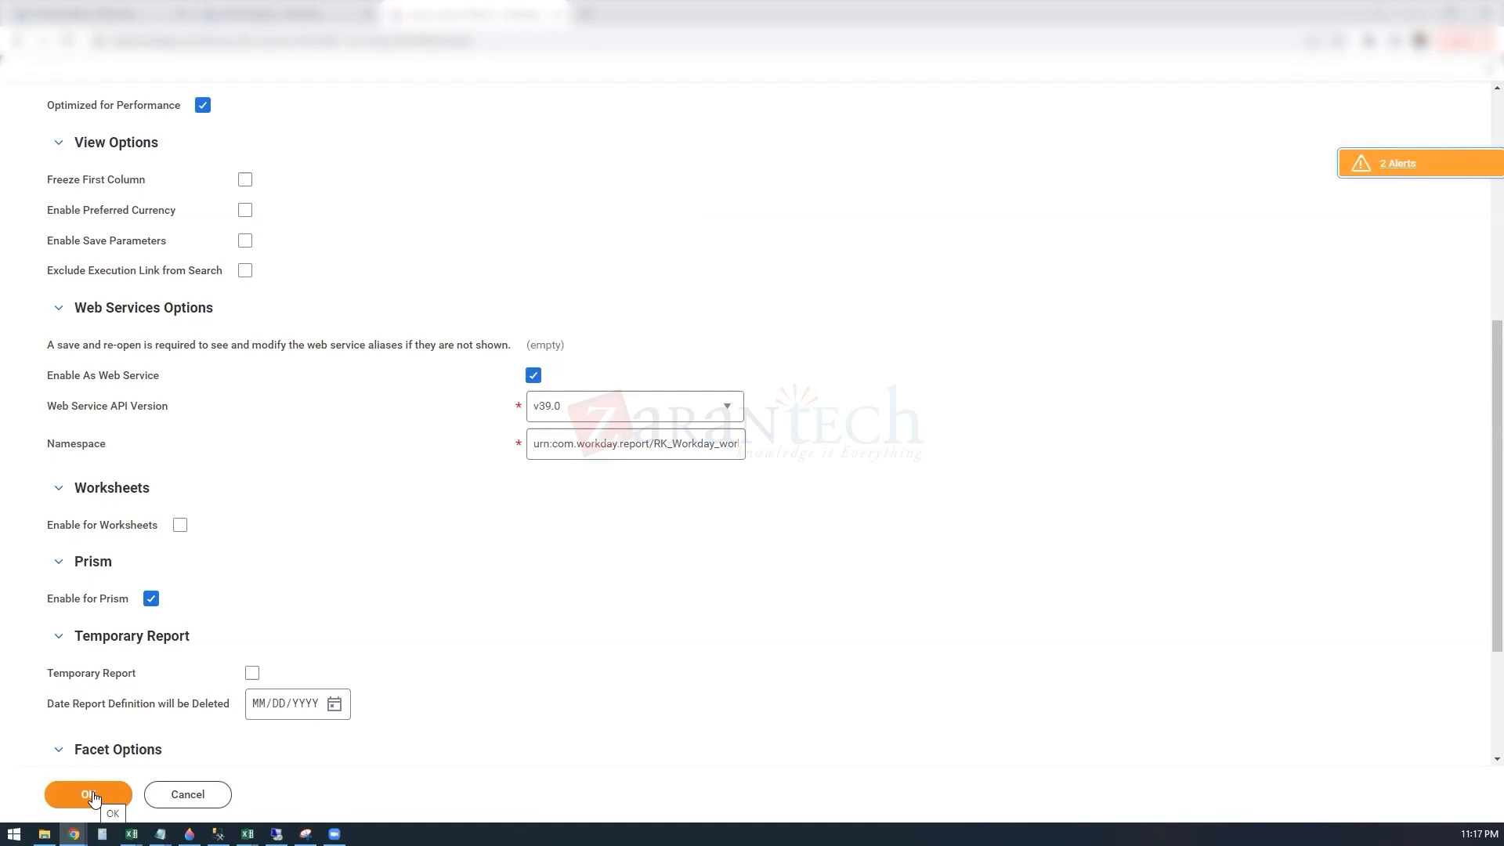
click(93, 798)
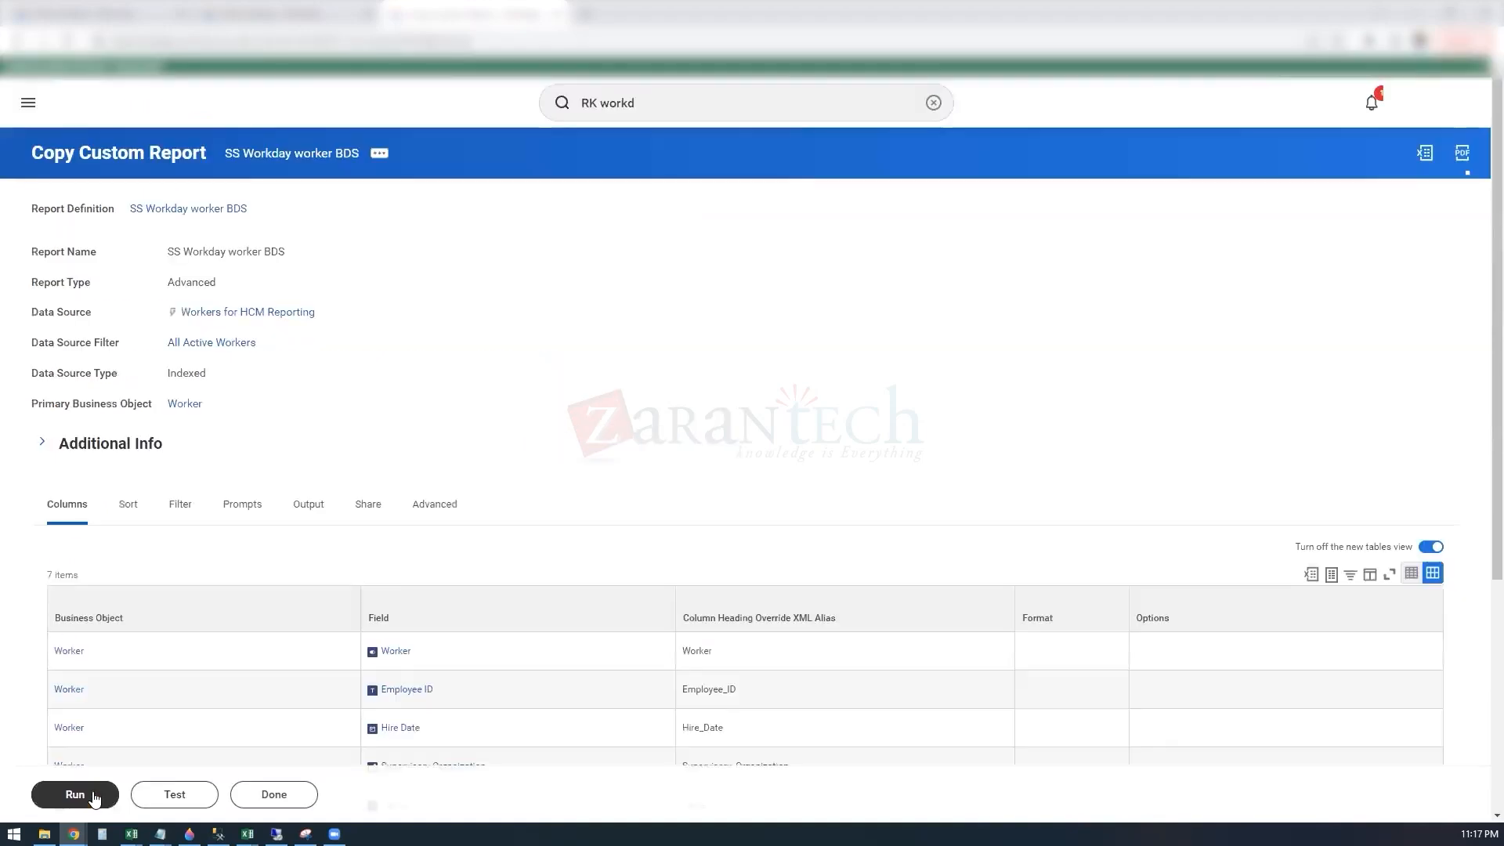
Step: Run the SS Workday worker BDS report and clear the old text from the global search
click(93, 791)
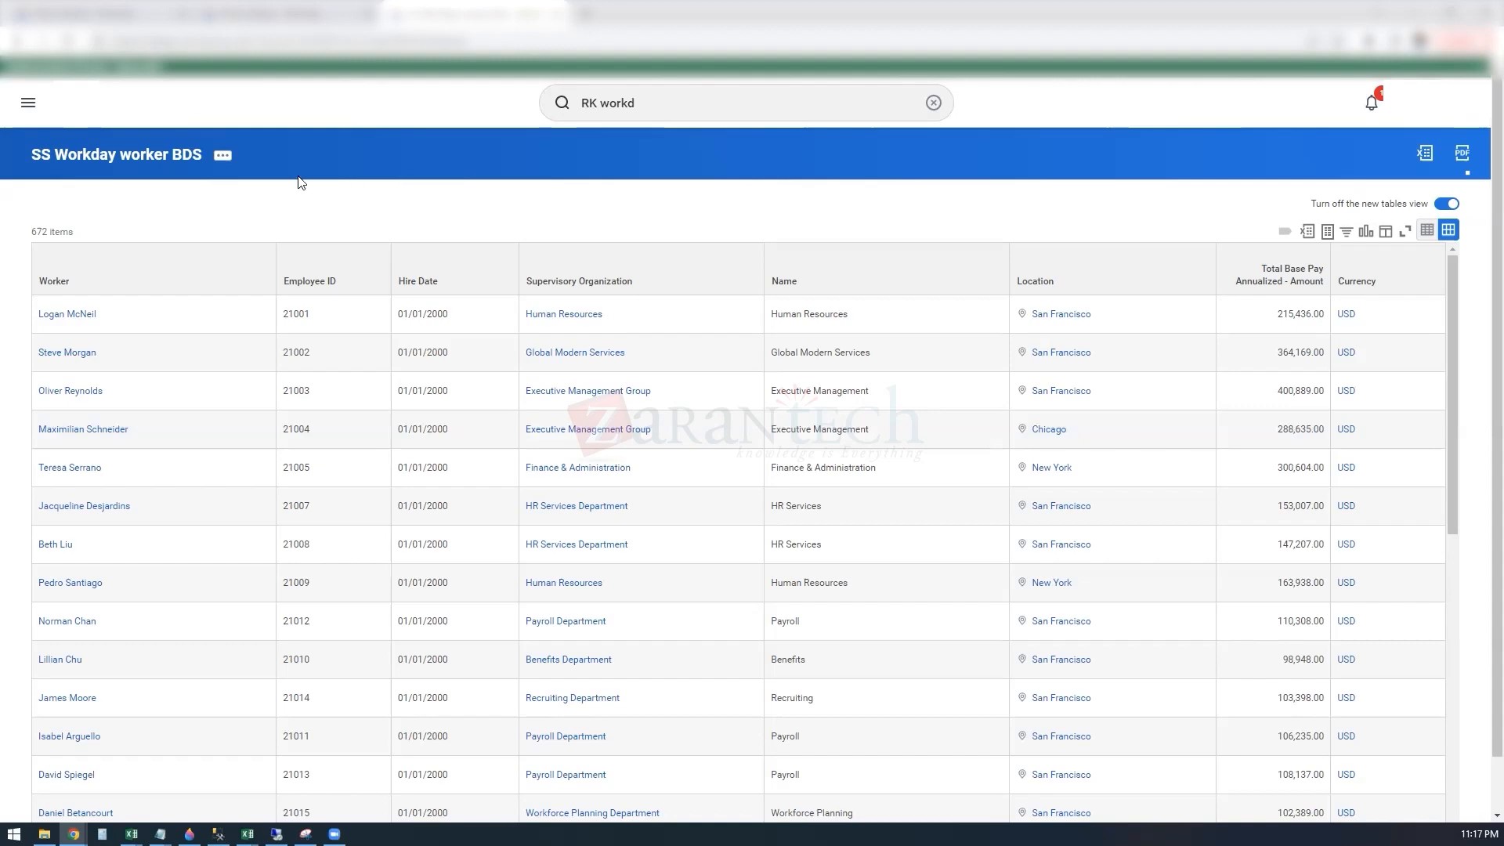
click(673, 102)
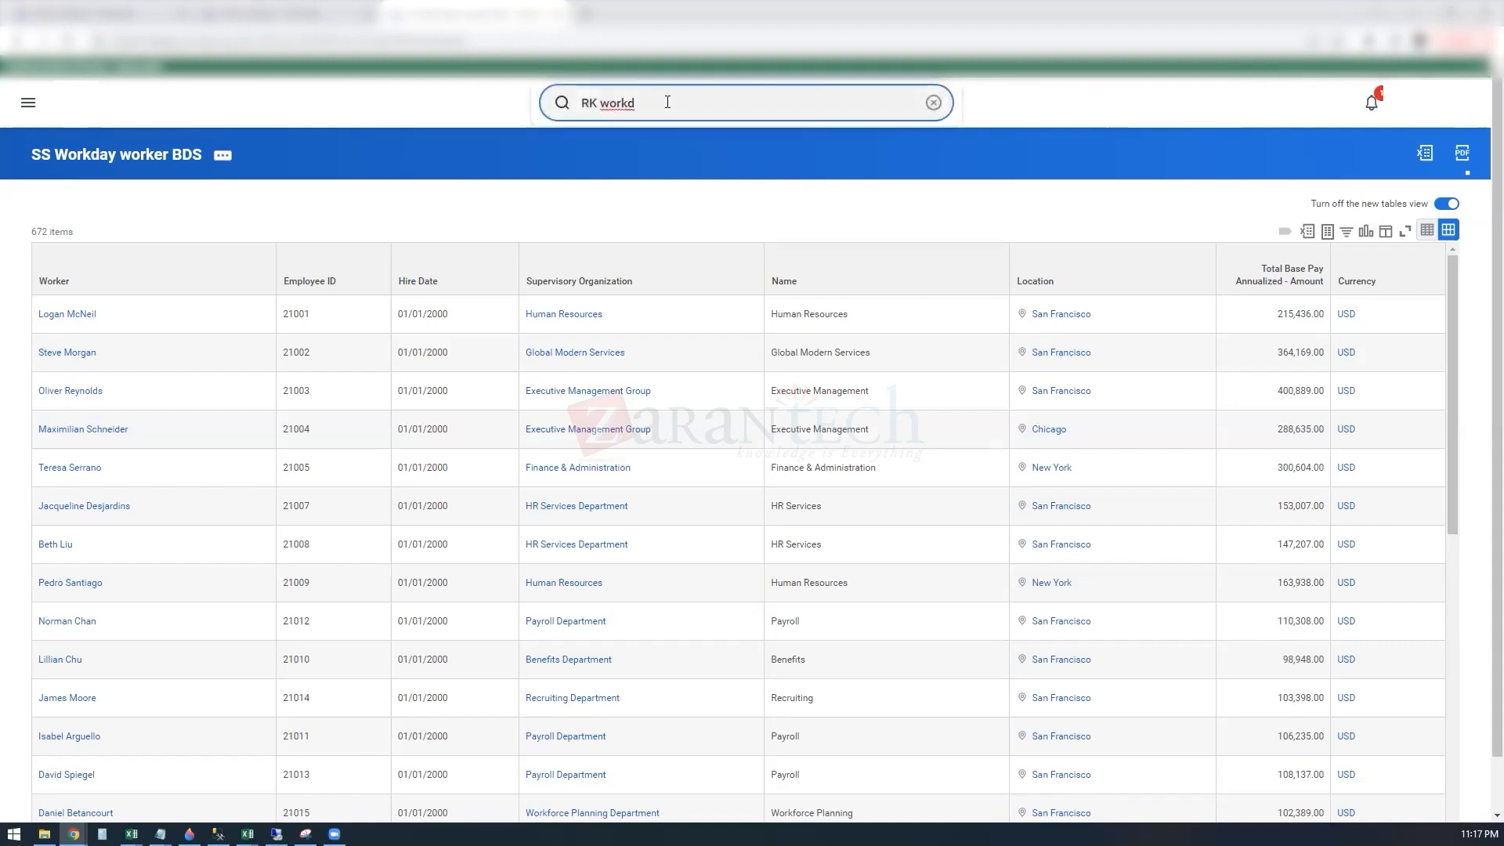
key(BackSpace)
key(BackSpace)
key(BackSpace)
key(BackSpace)
key(BackSpace)
key(BackSpace)
key(BackSpace)
key(BackSpace)
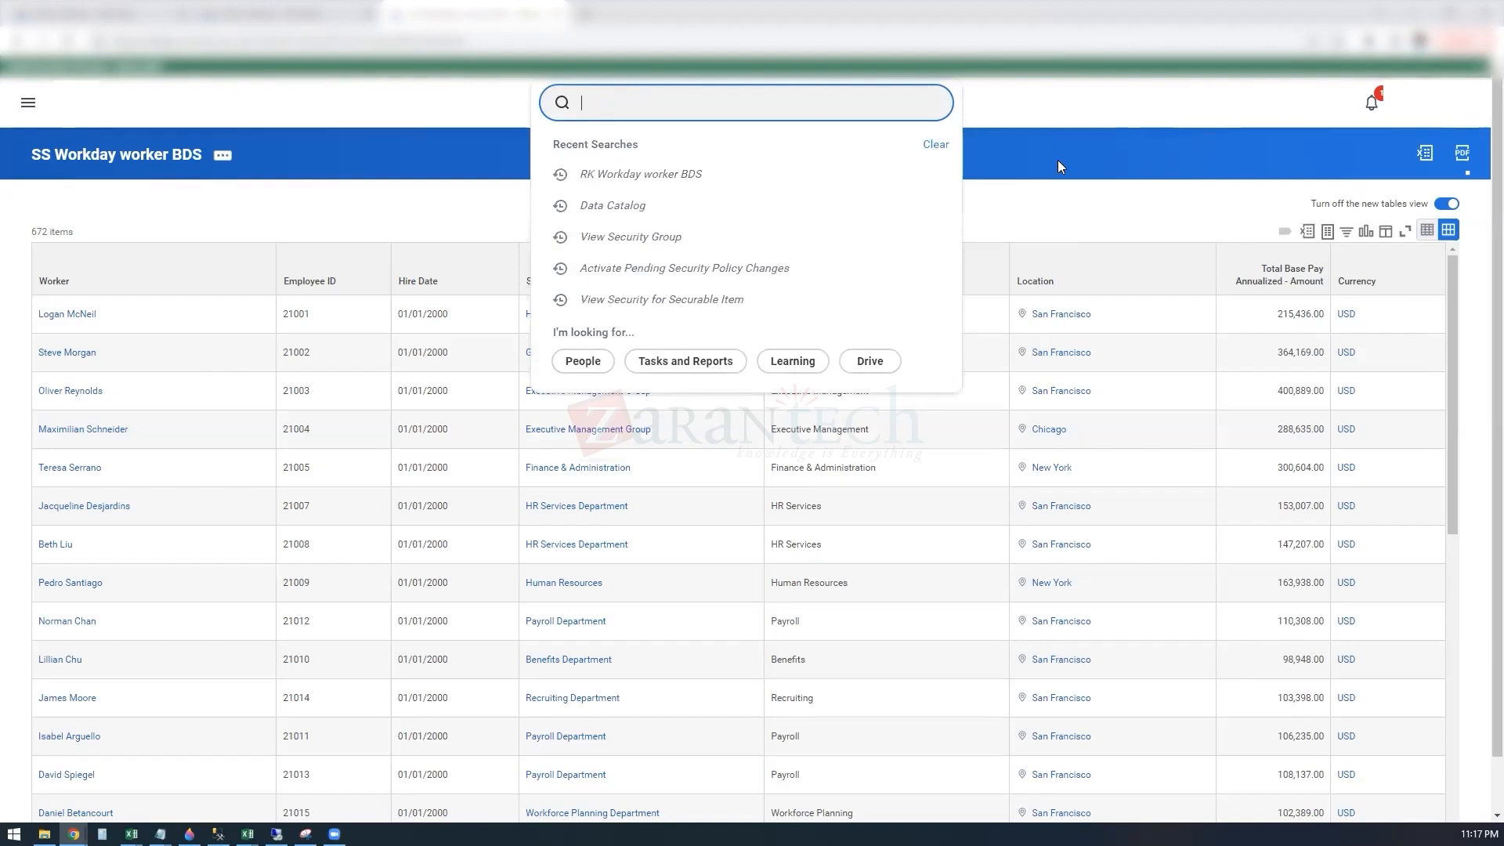
click(1090, 155)
Step: Return to the data catalog and start a base dataset from the custom report SS Workday worker BDS
click(314, 13)
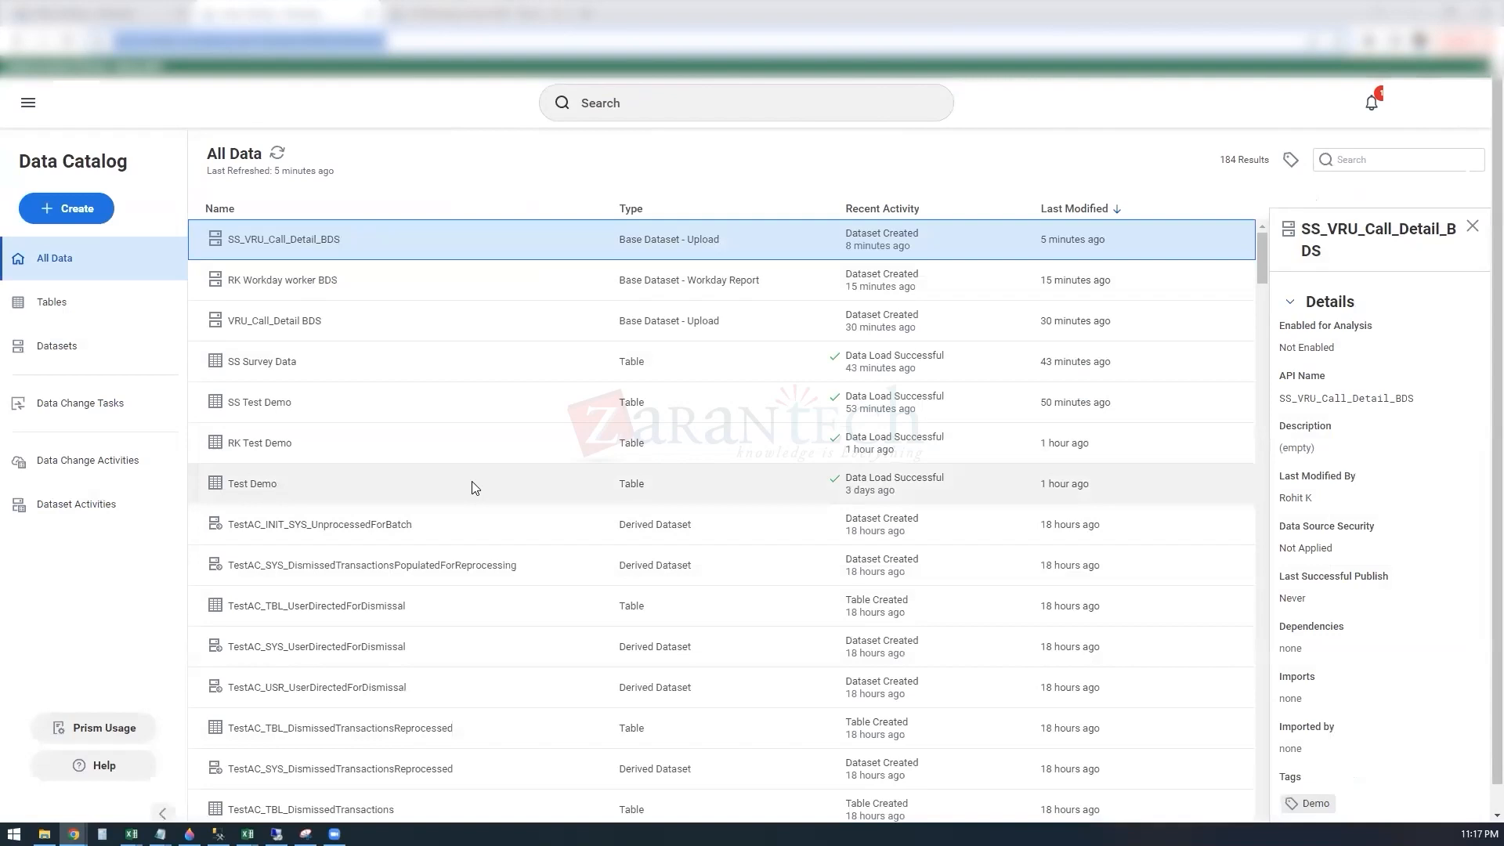
click(76, 209)
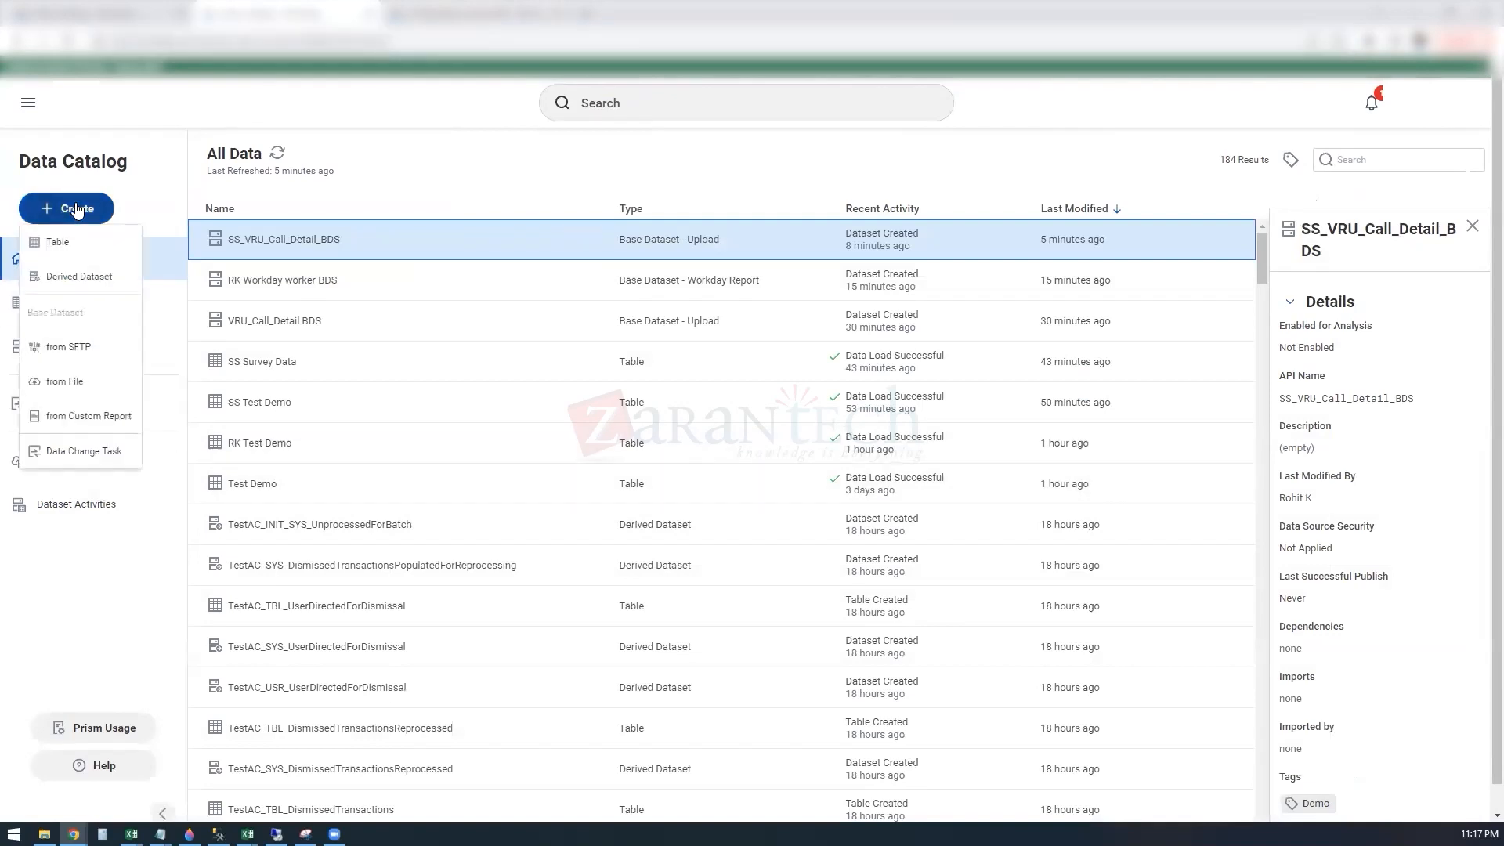
click(79, 423)
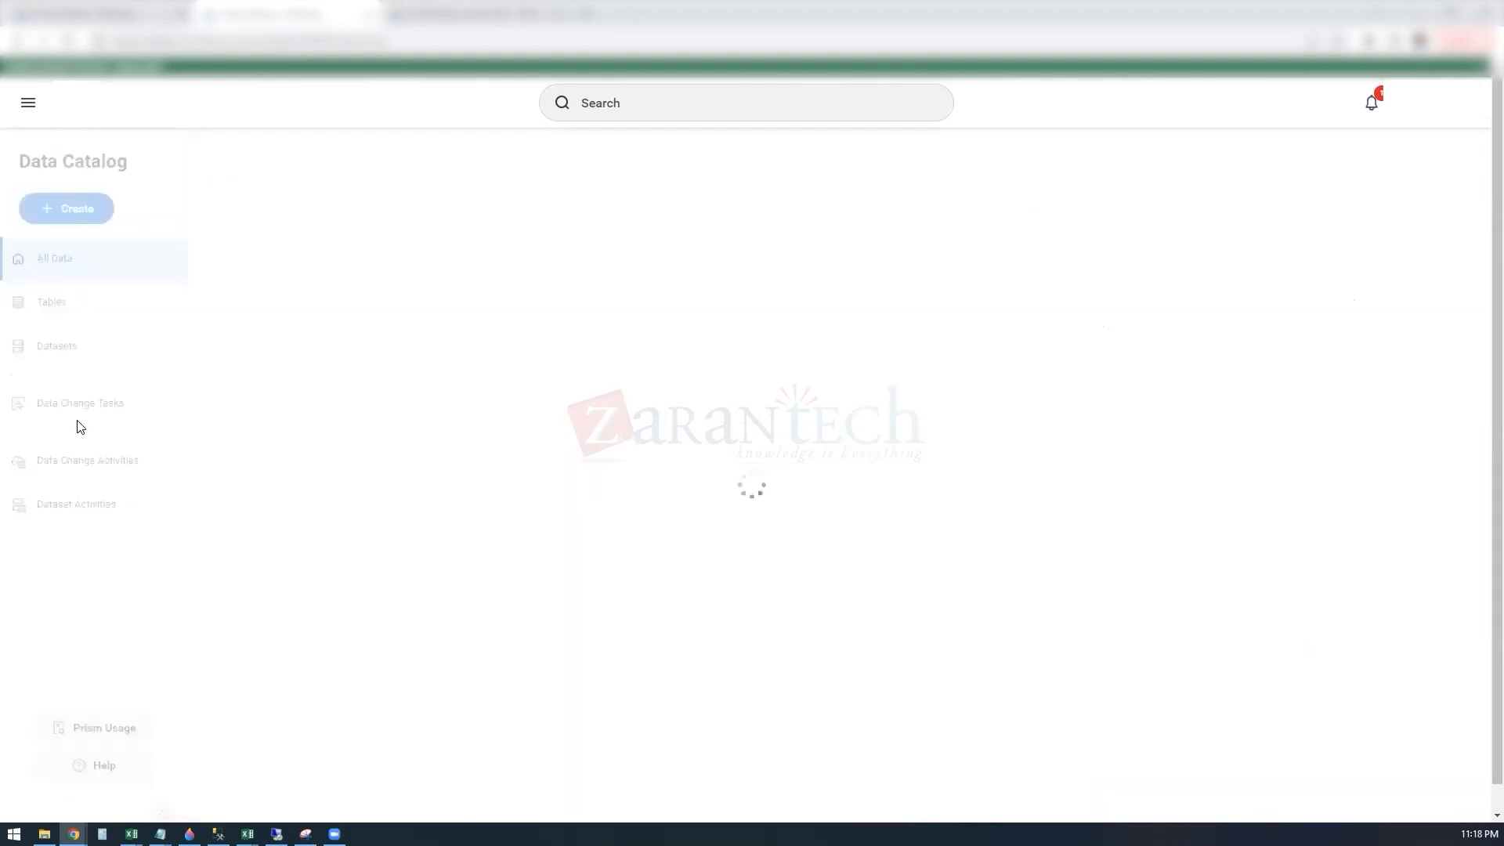
click(364, 369)
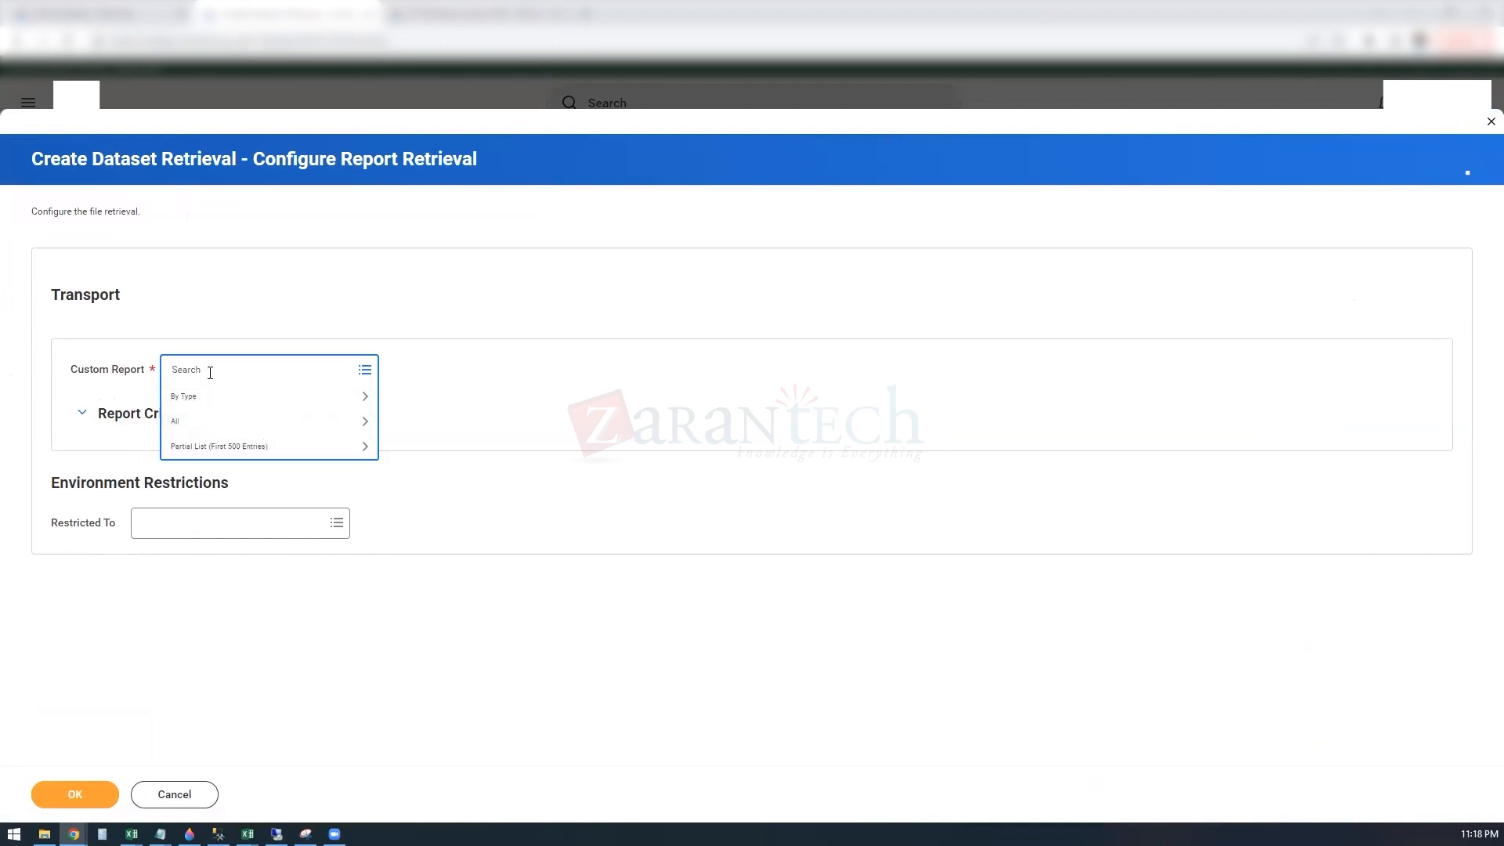
text(SS)
key(Return)
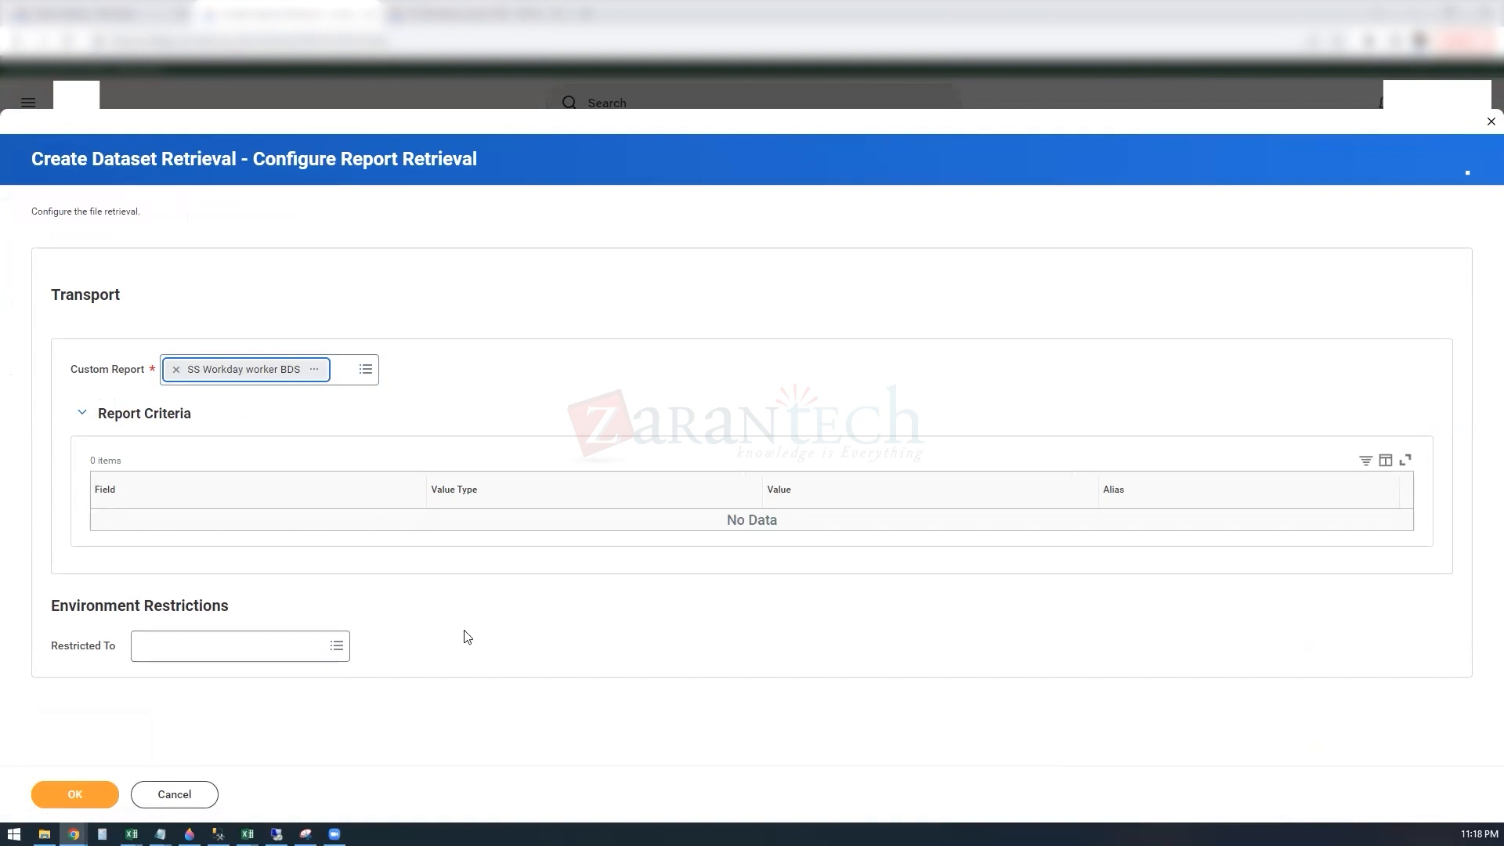
click(63, 796)
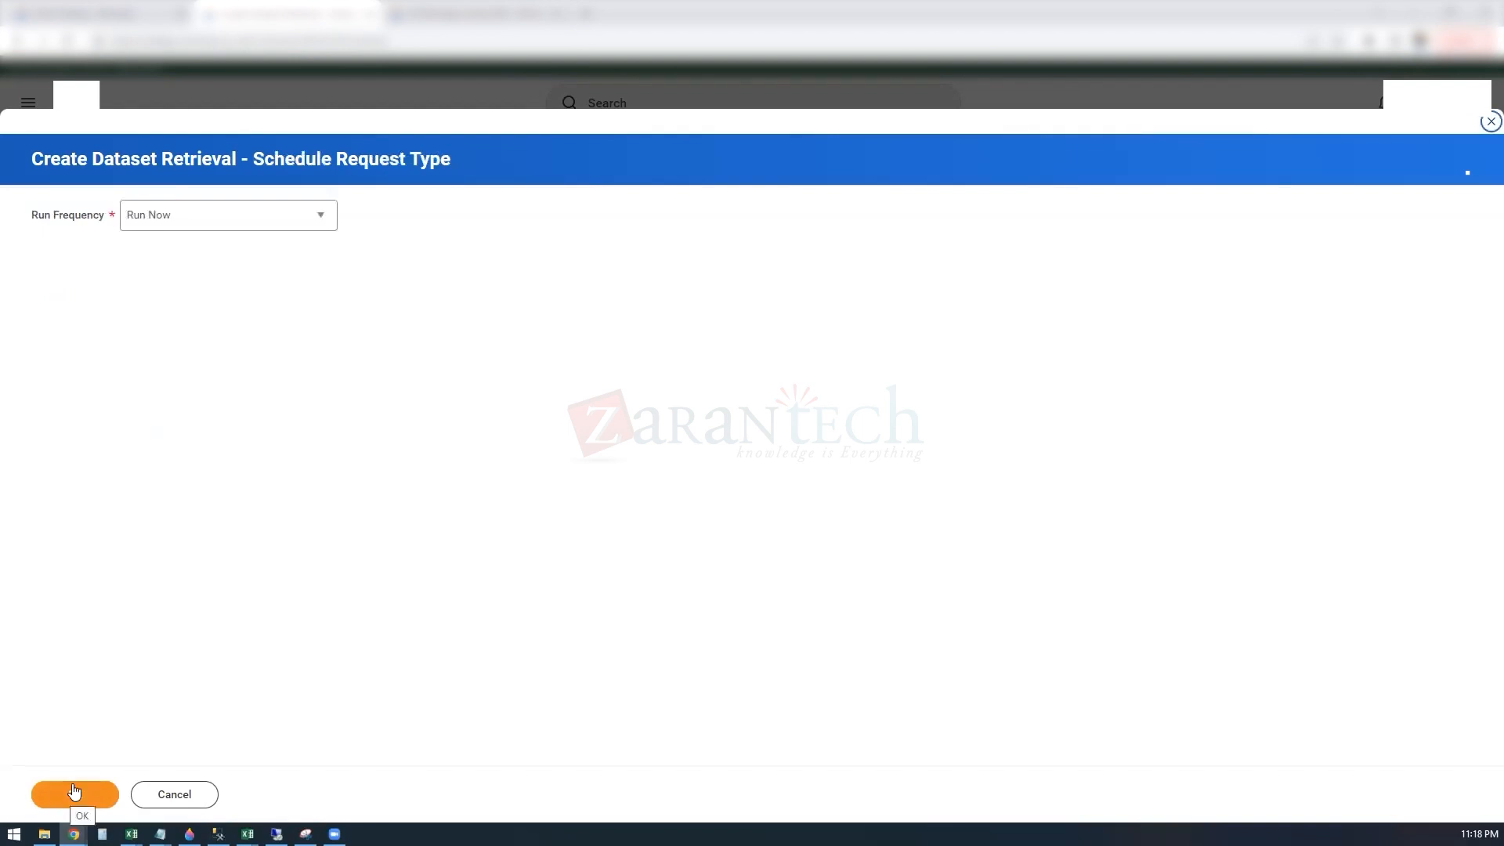
Step: Review the run frequency choices and accept Run Now for the dataset retrieval
click(327, 224)
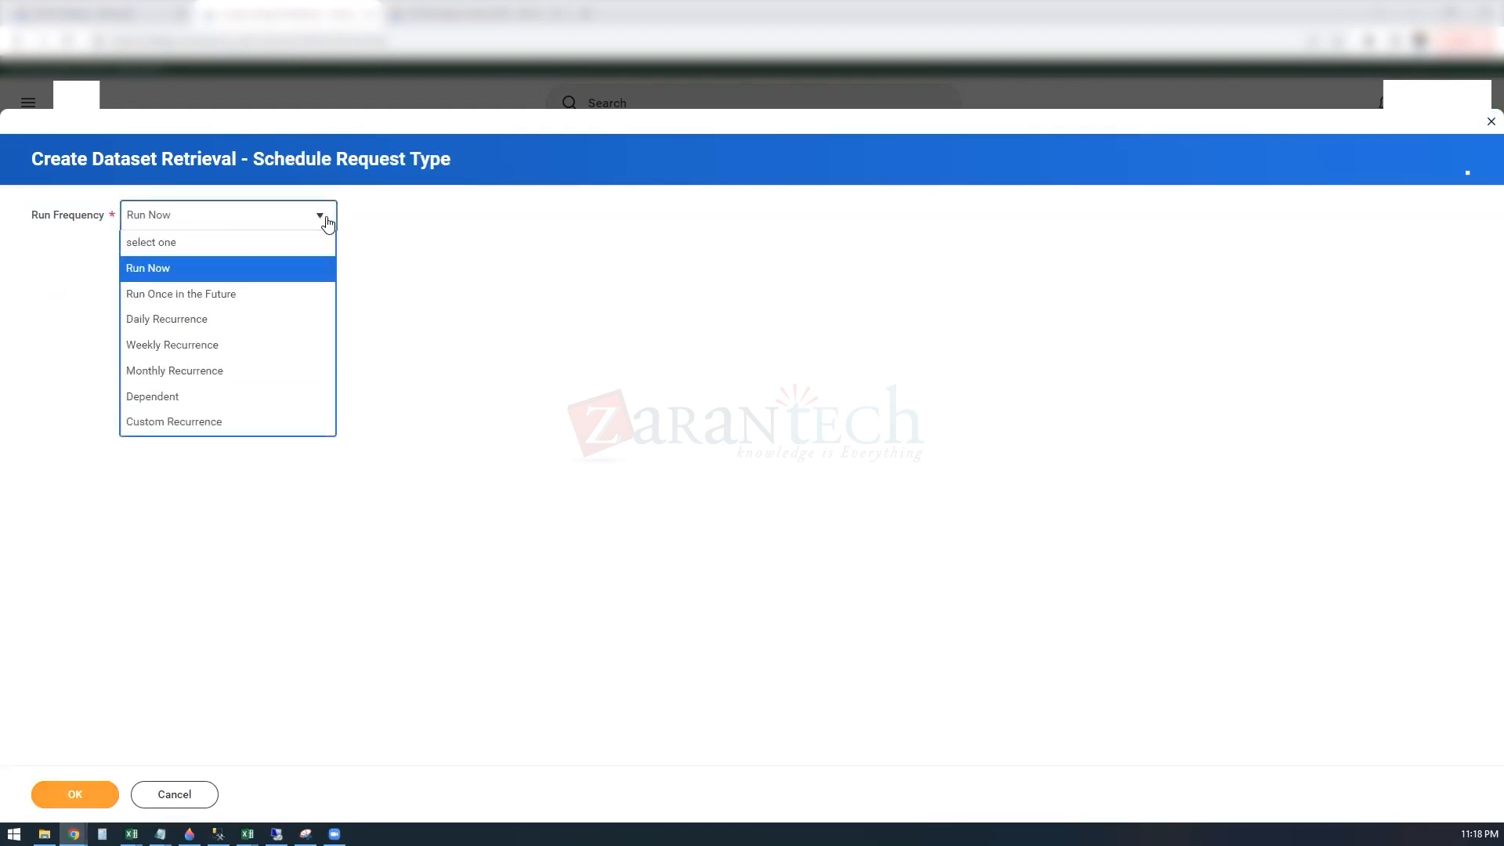
click(327, 224)
click(322, 218)
click(319, 221)
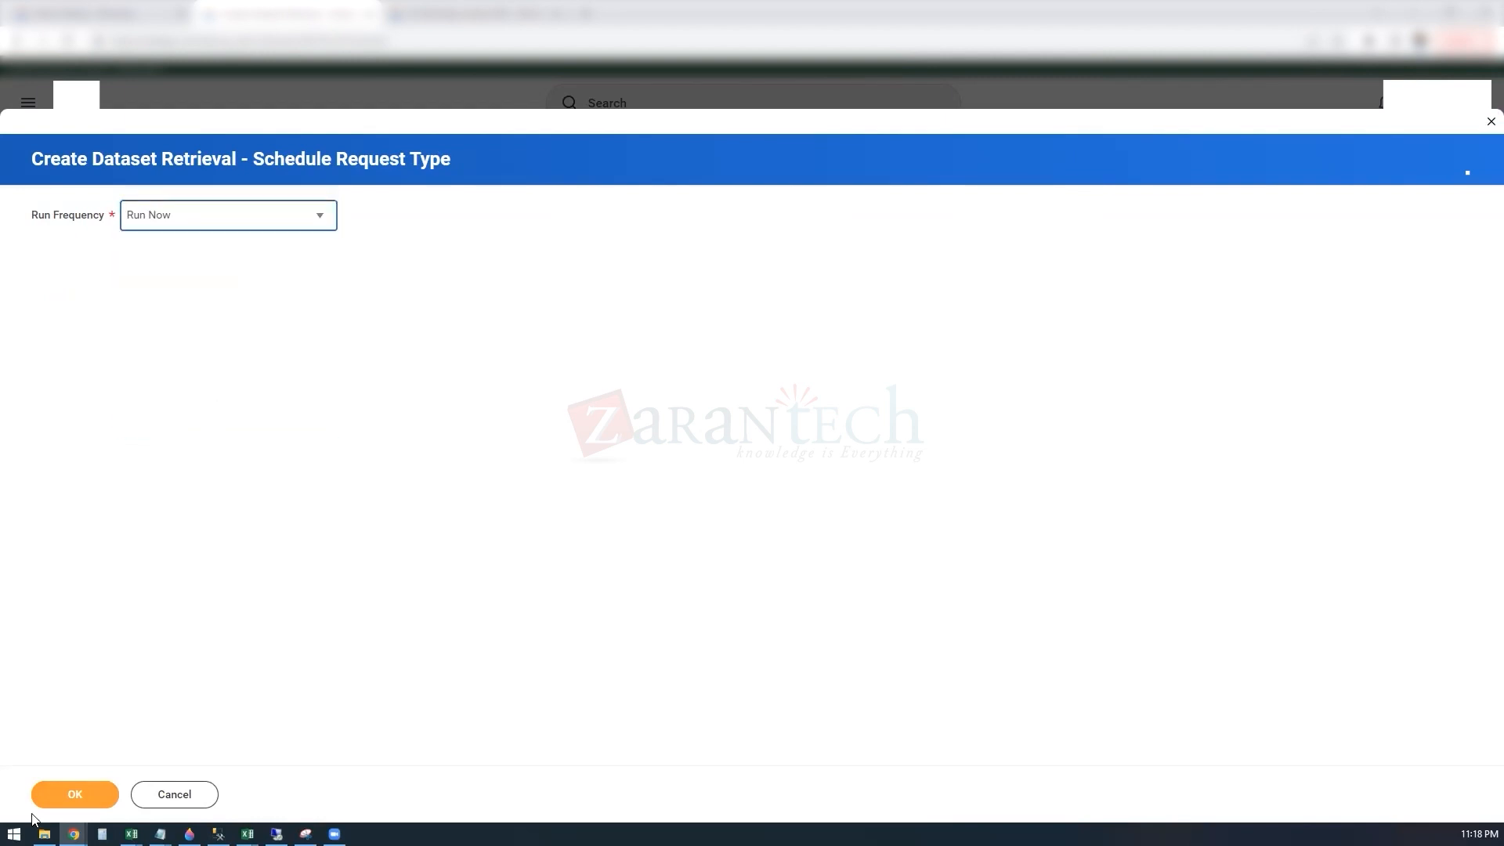
click(71, 793)
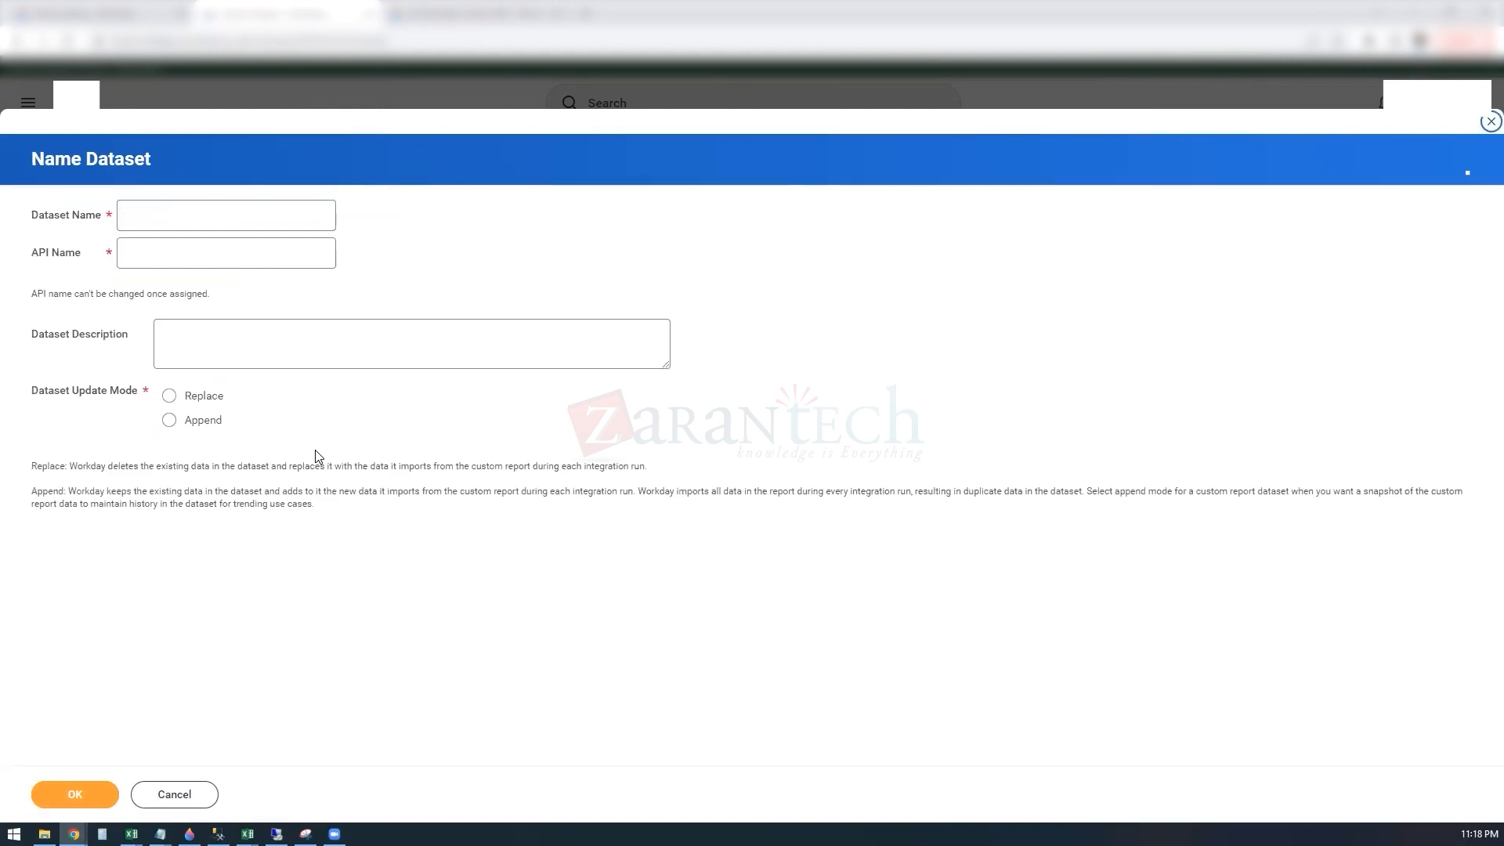
Step: Enter SS_Workday_worker as the name of the new dataset
click(161, 217)
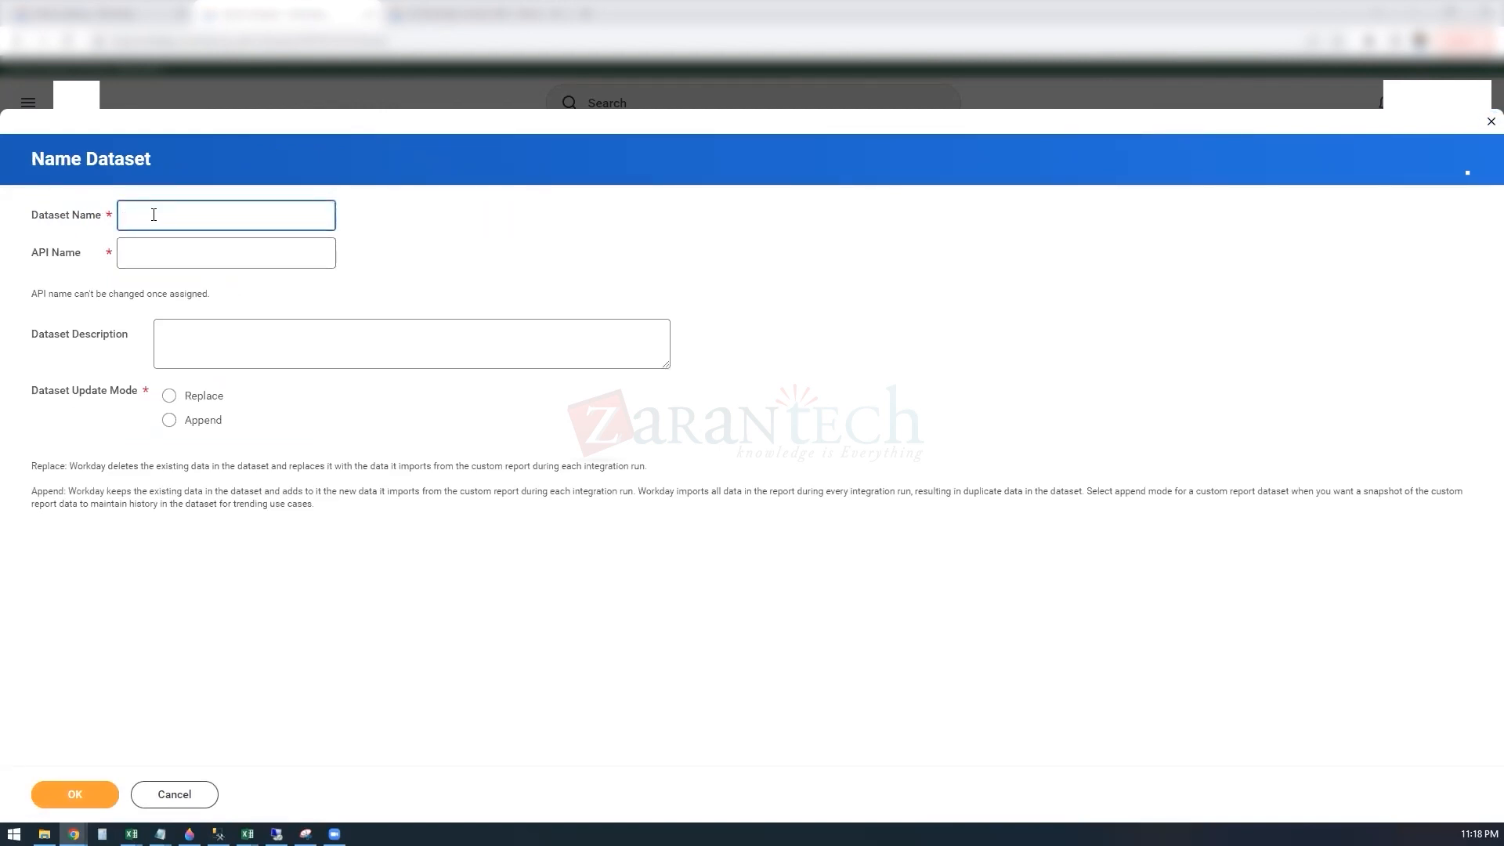
text(SS ac)
key(BackSpace)
key(BackSpace)
text(Worker)
key(BackSpace)
key(BackSpace)
key(BackSpace)
key(BackSpace)
text(Workday_worker)
click(453, 296)
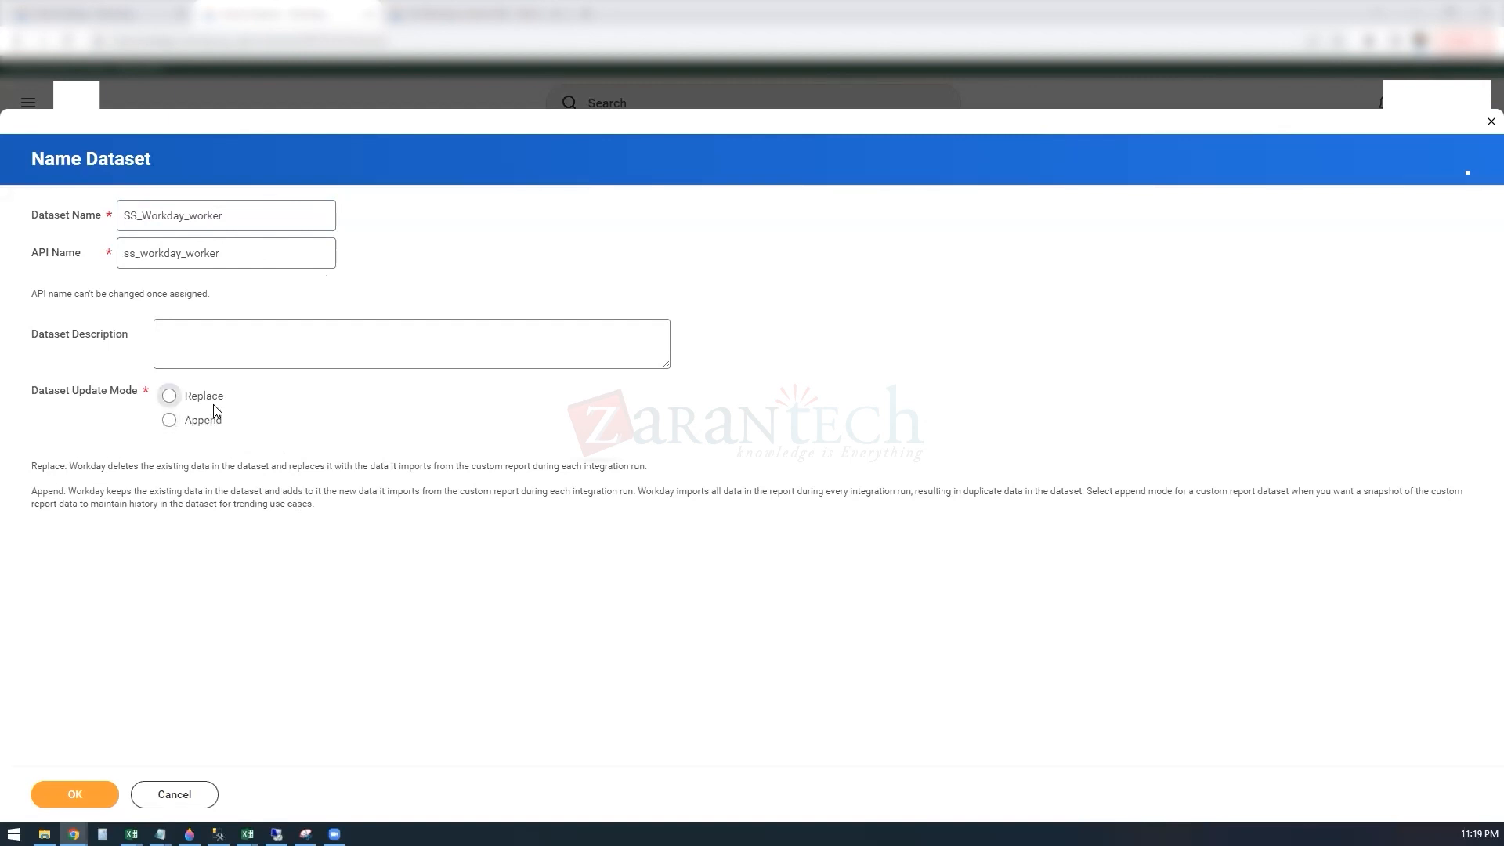
Step: Add the suffix _BDS to both the dataset name and the API name
click(232, 219)
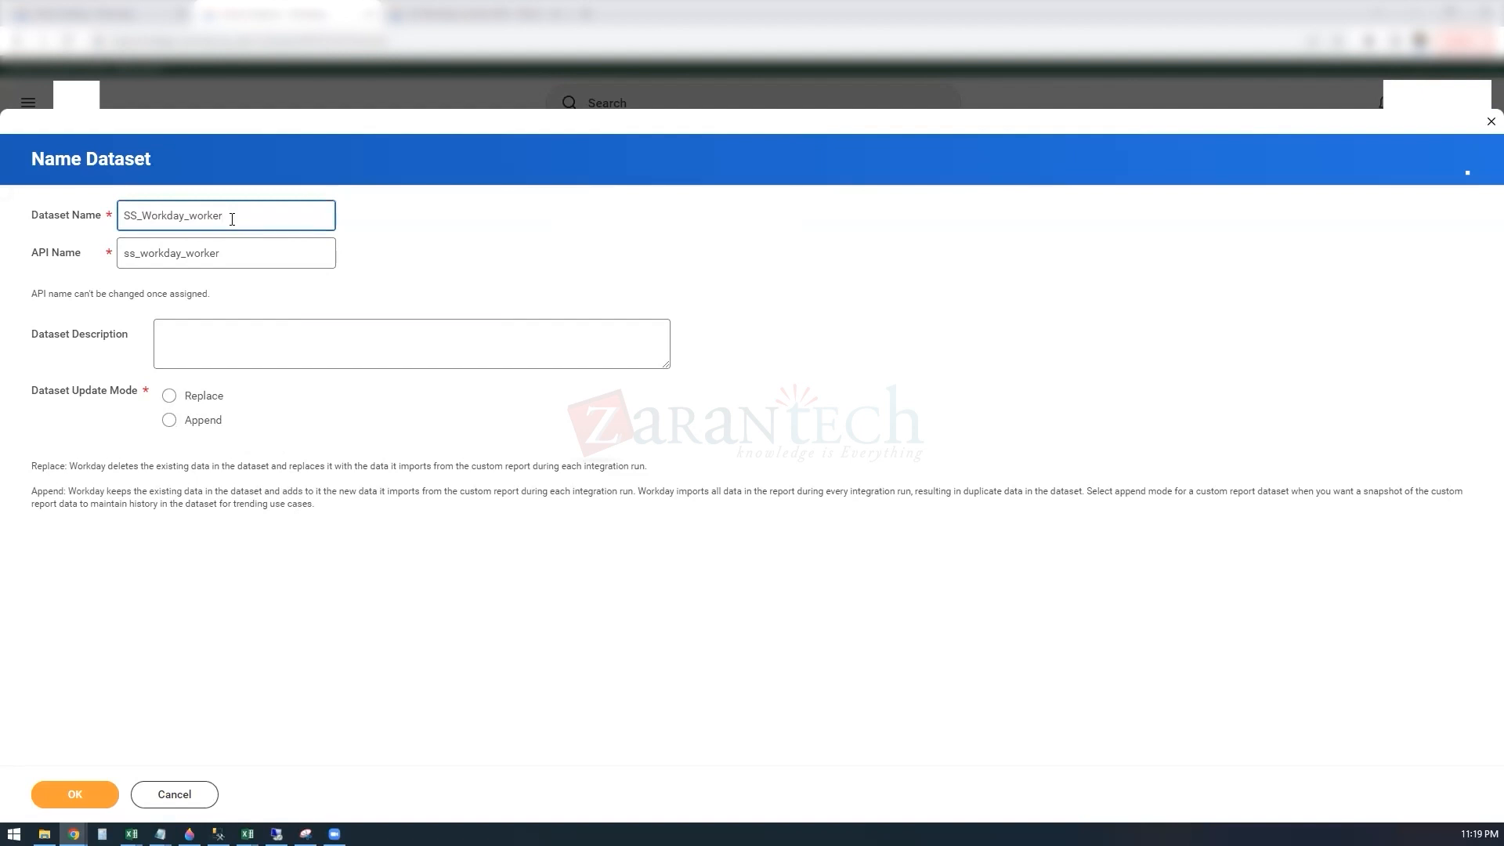
text(_EDS)
click(232, 252)
text(_)
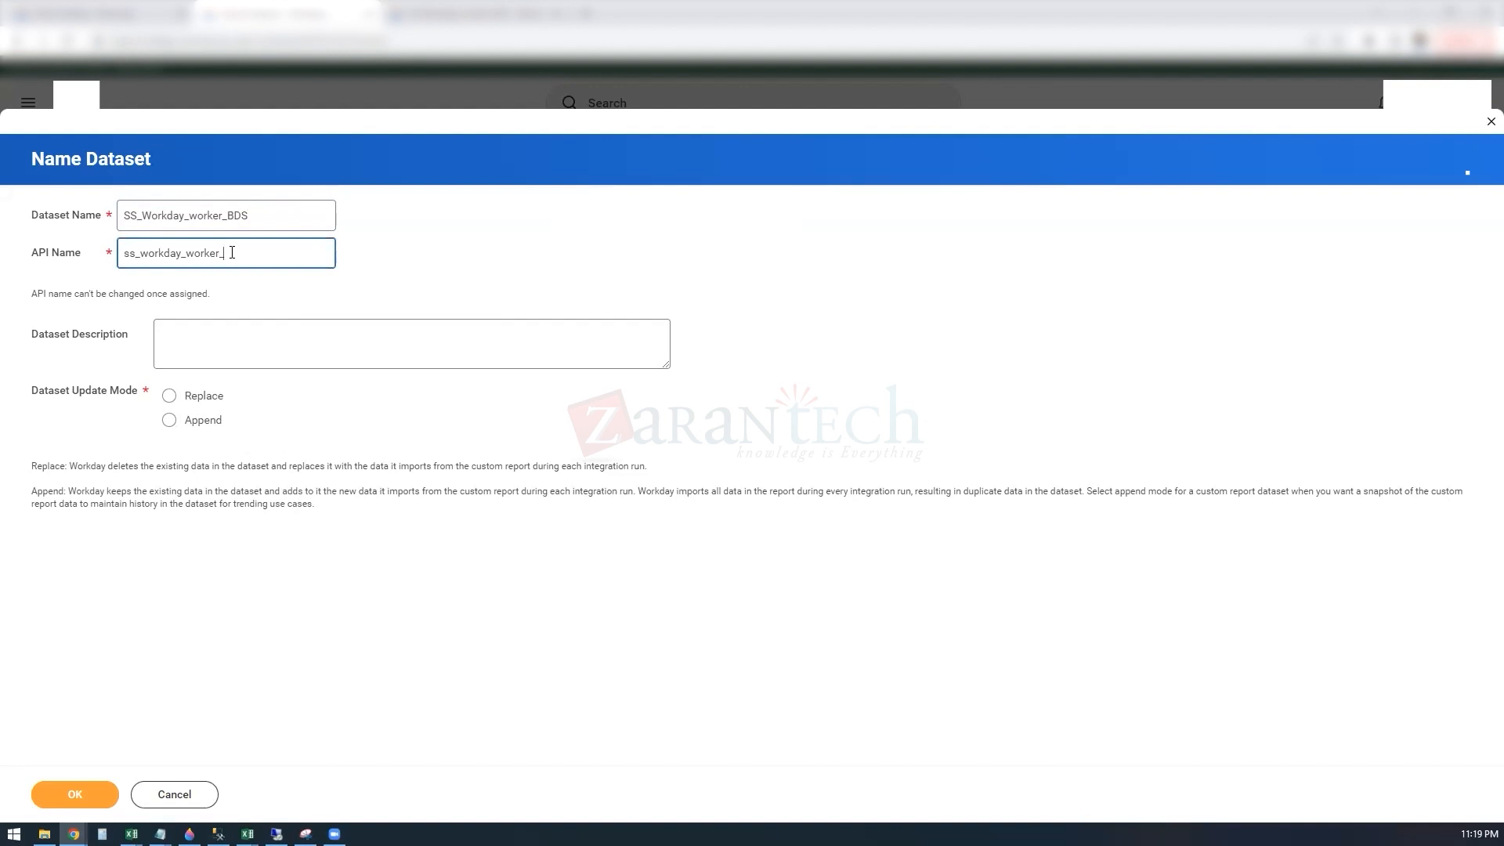
text(BDS)
click(471, 278)
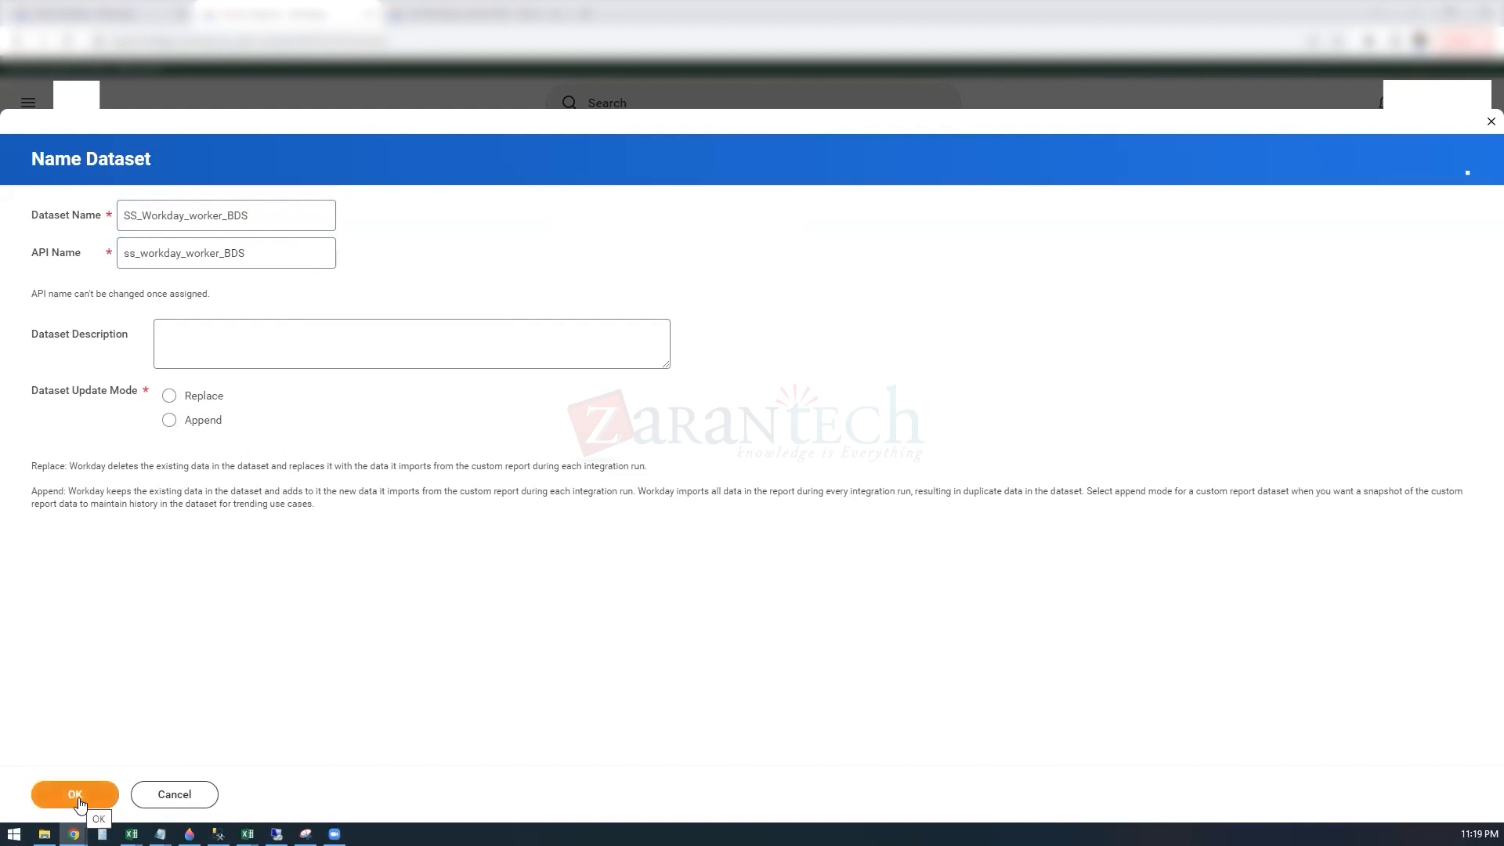
Step: Set the dataset update mode to Replace and create the dataset
click(169, 395)
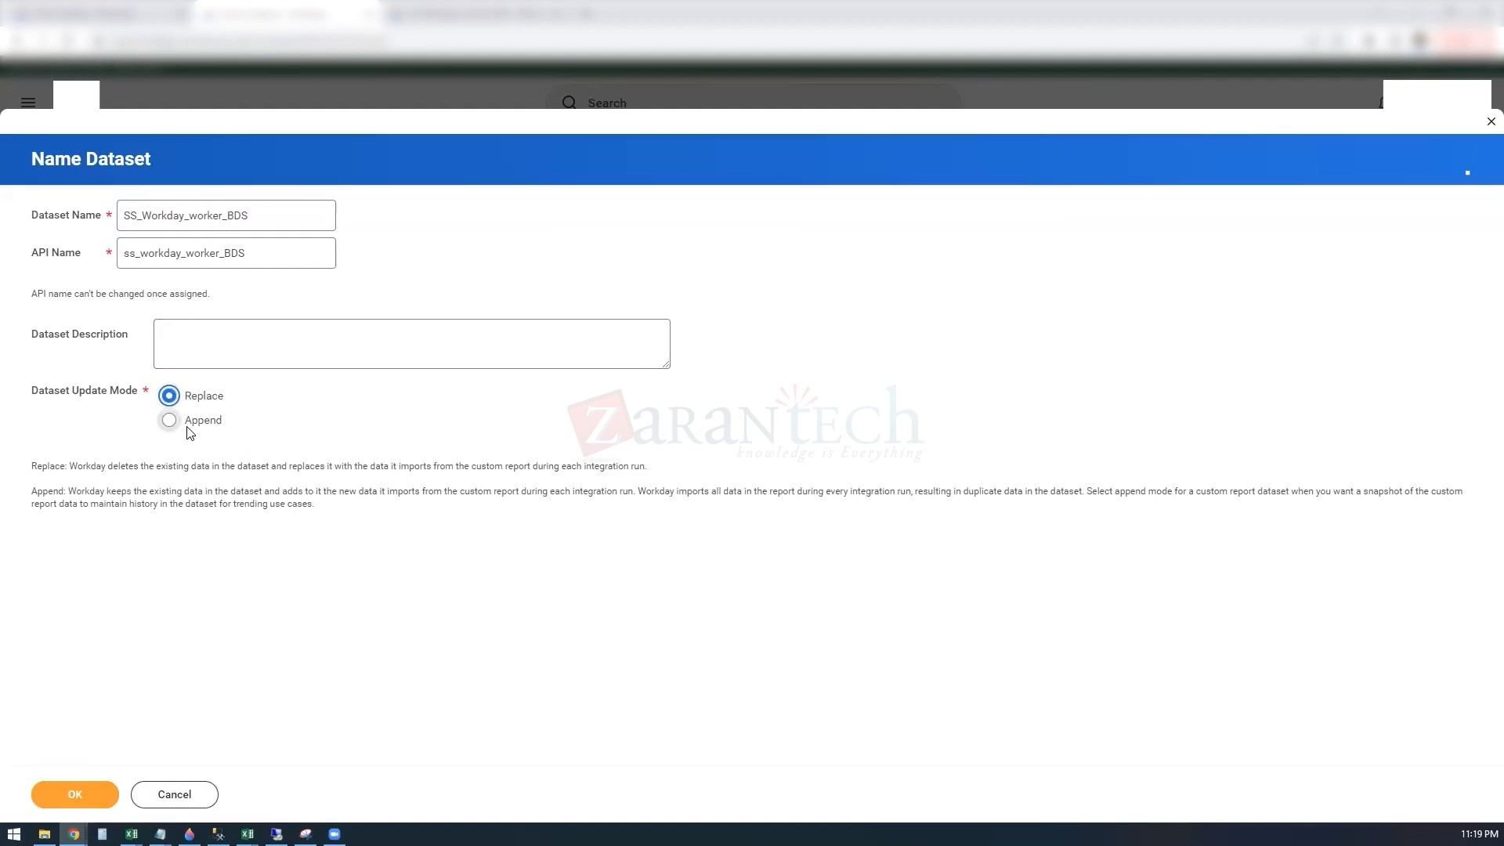
click(68, 794)
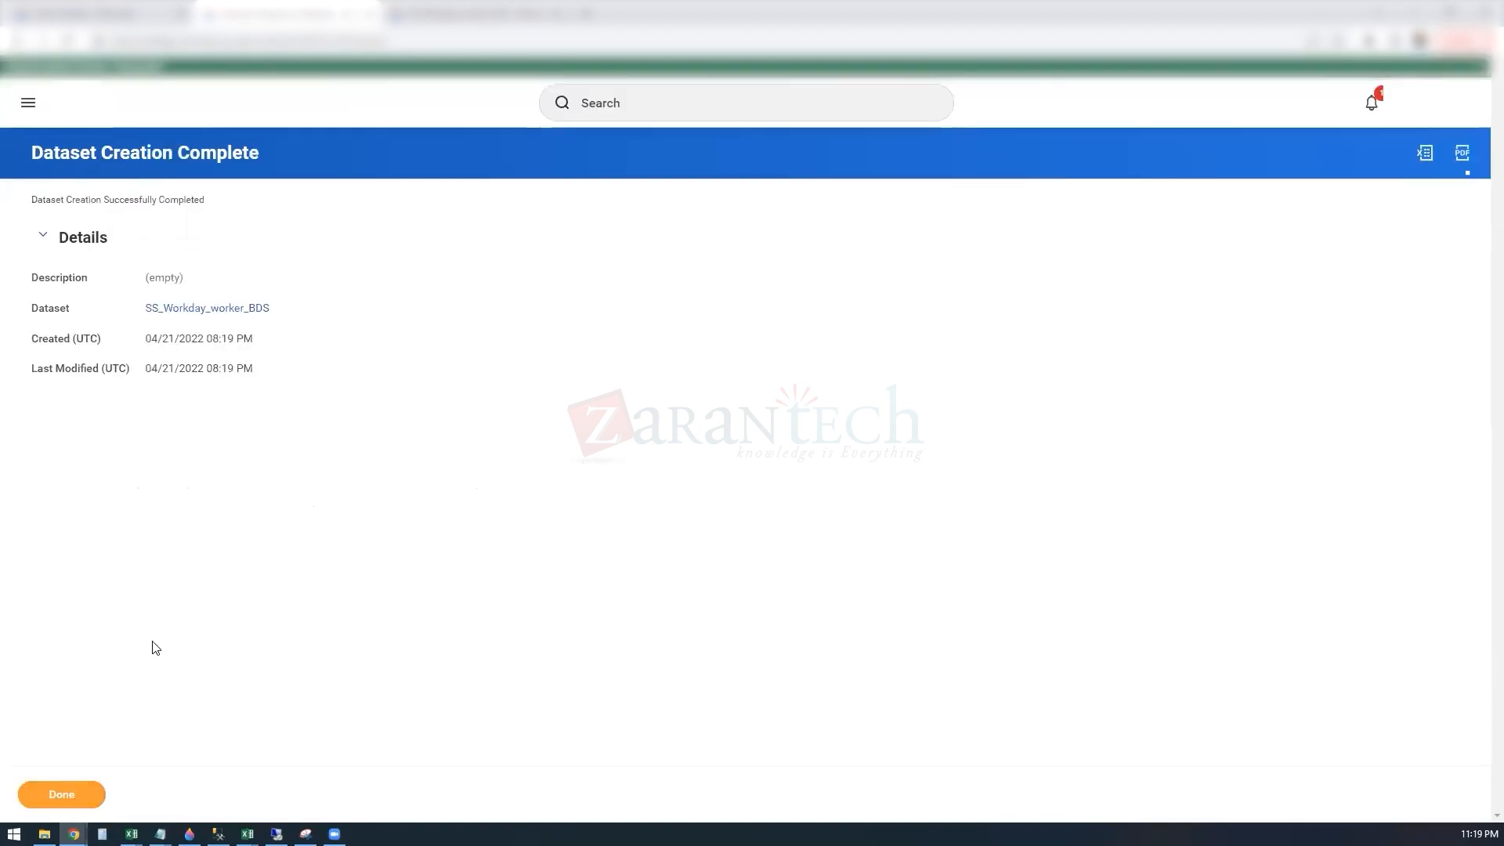
Step: Finish the dataset creation and open the details of SS_Workday_worker_BDS from the Data Catalog
click(69, 801)
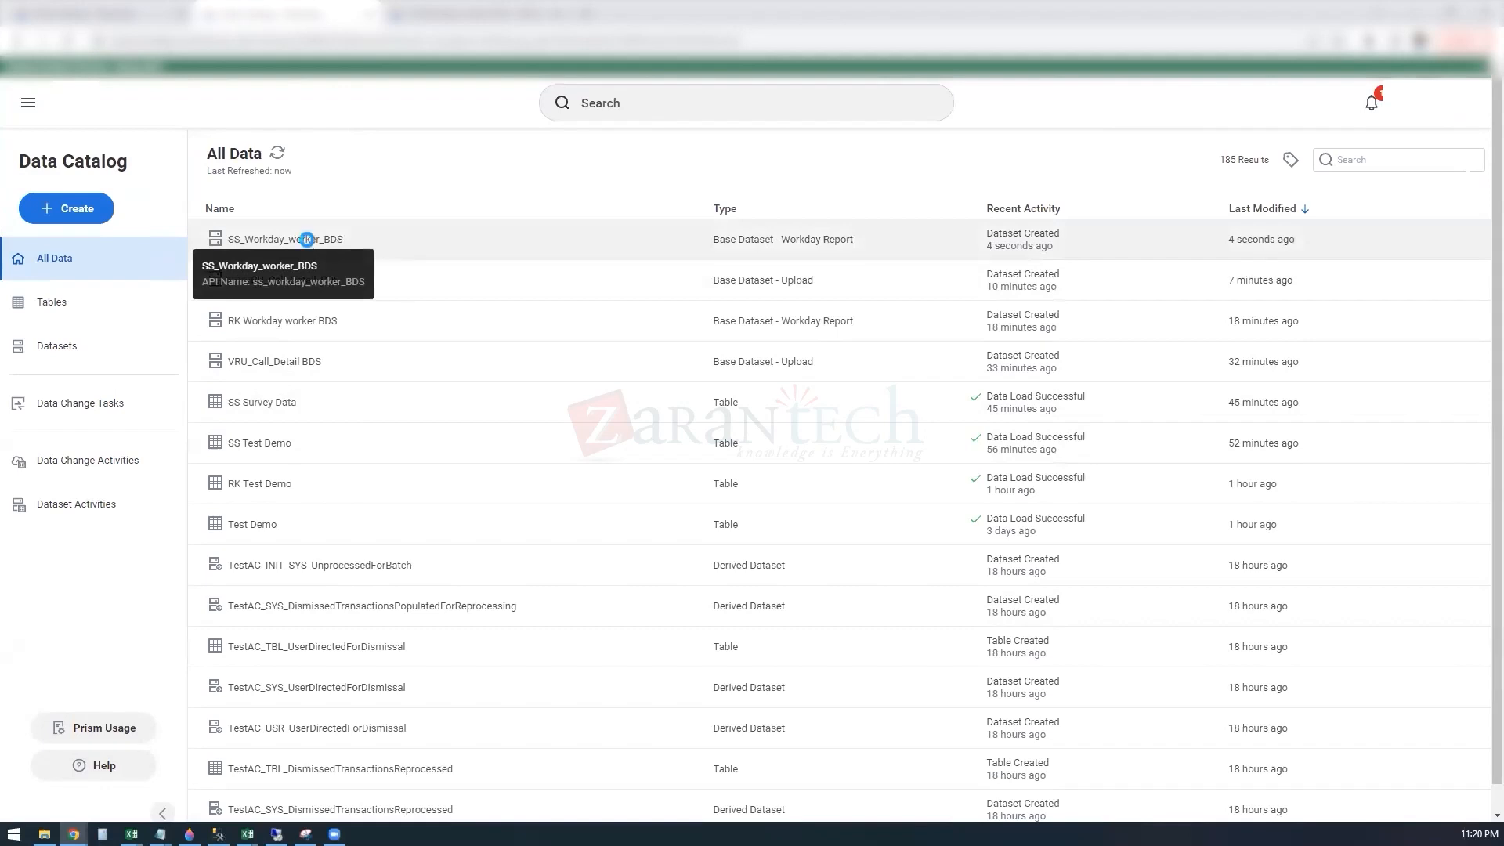
click(310, 245)
right_click(309, 245)
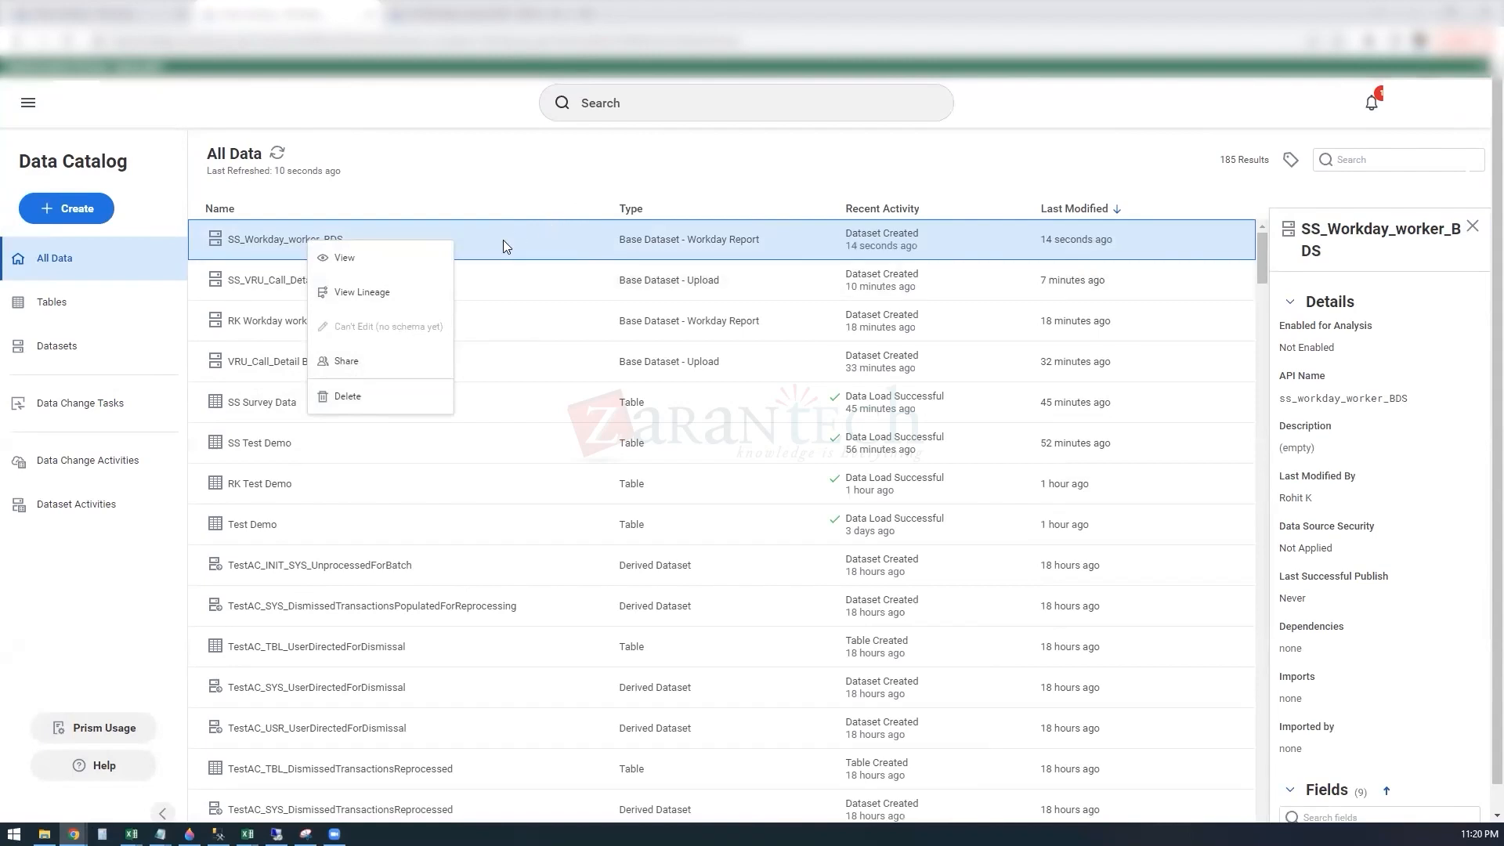
click(382, 259)
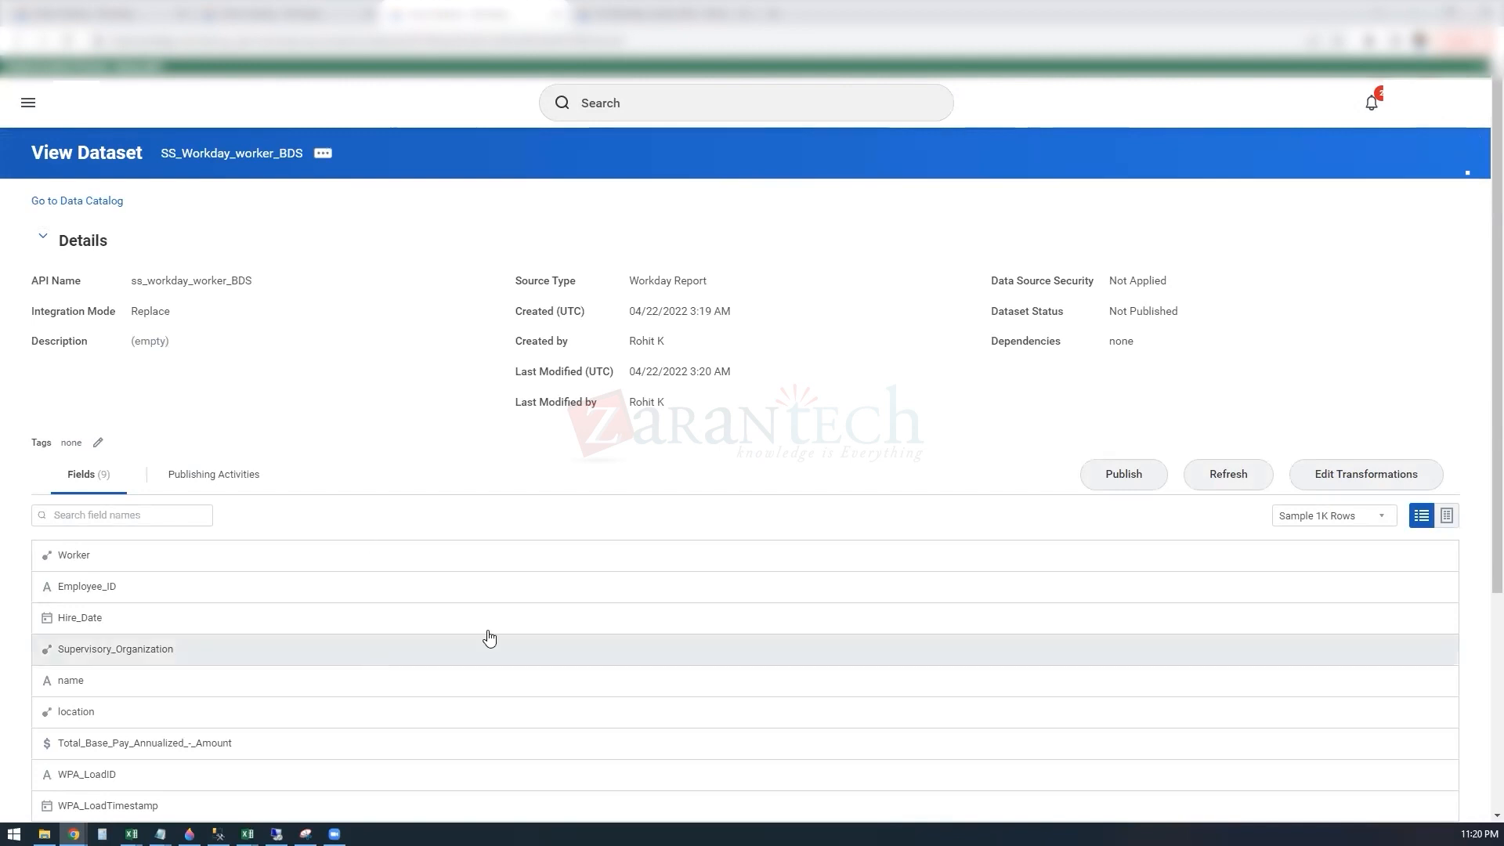
Step: Refresh the SS_Workday_worker_BDS dataset and open its transformations for editing
click(1446, 516)
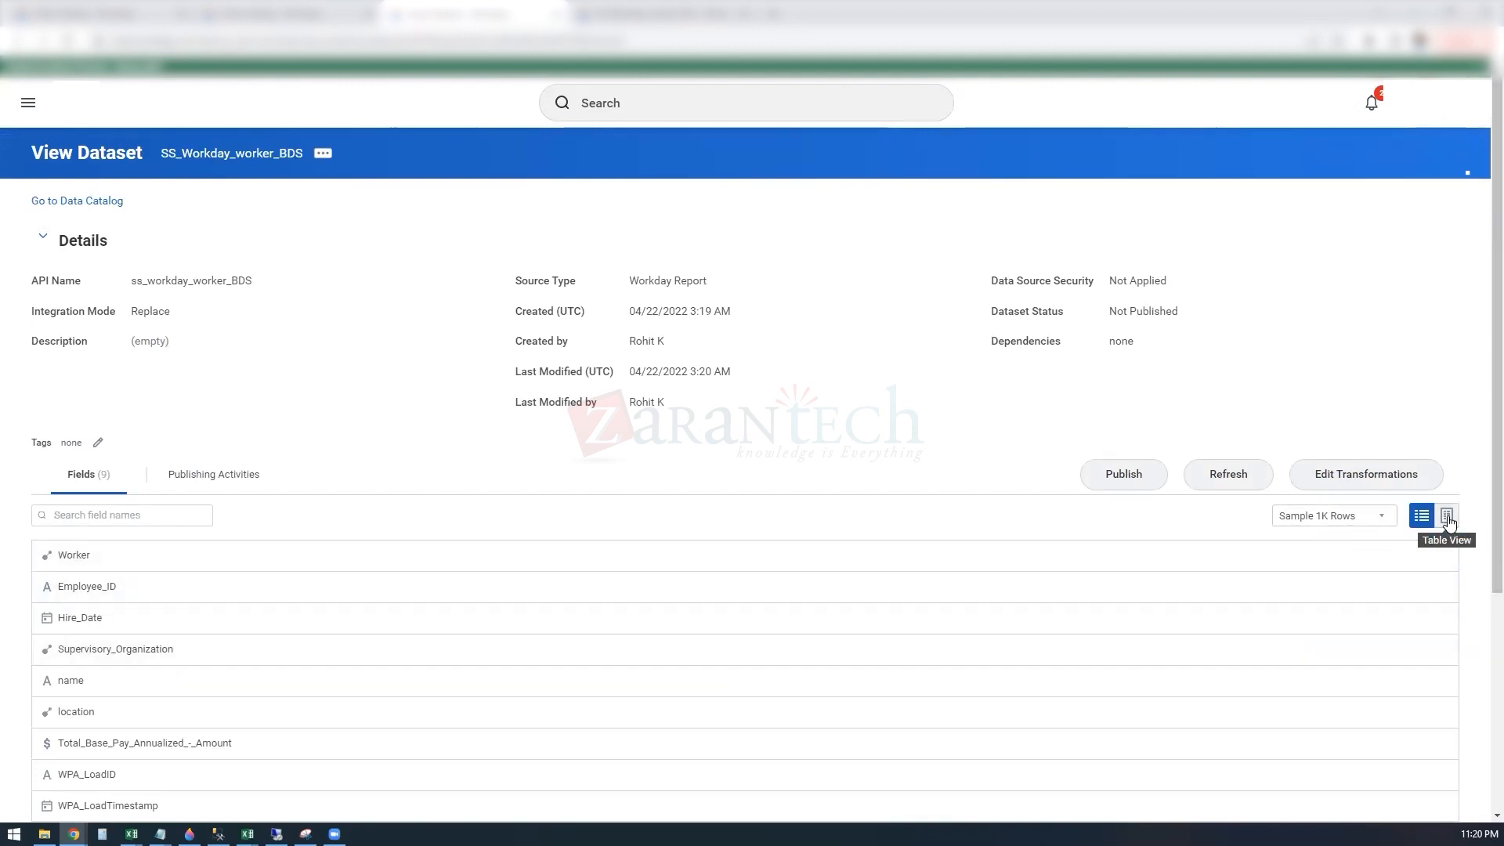
click(1238, 476)
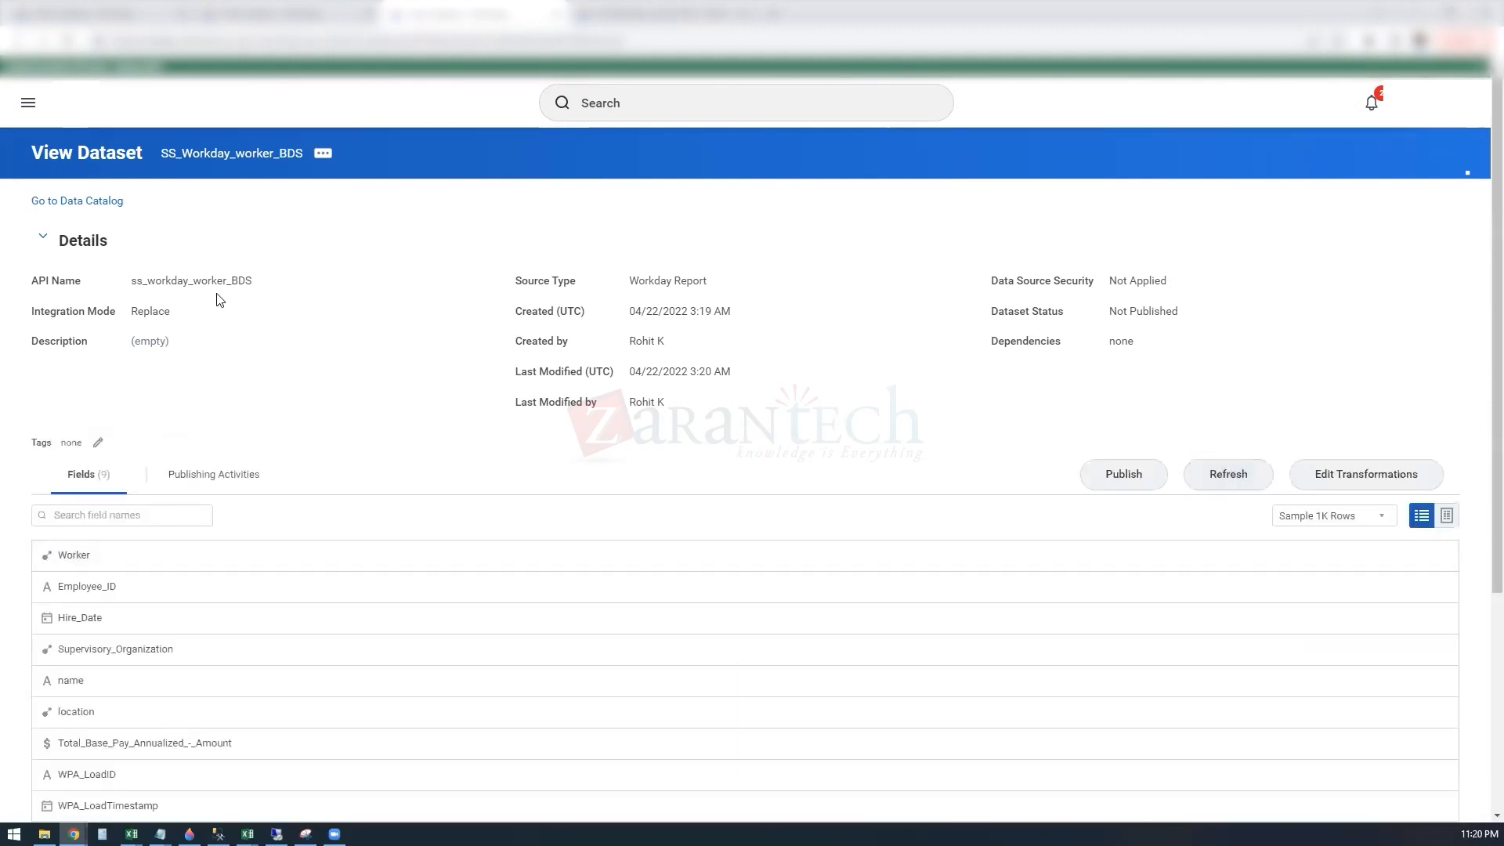
click(1373, 485)
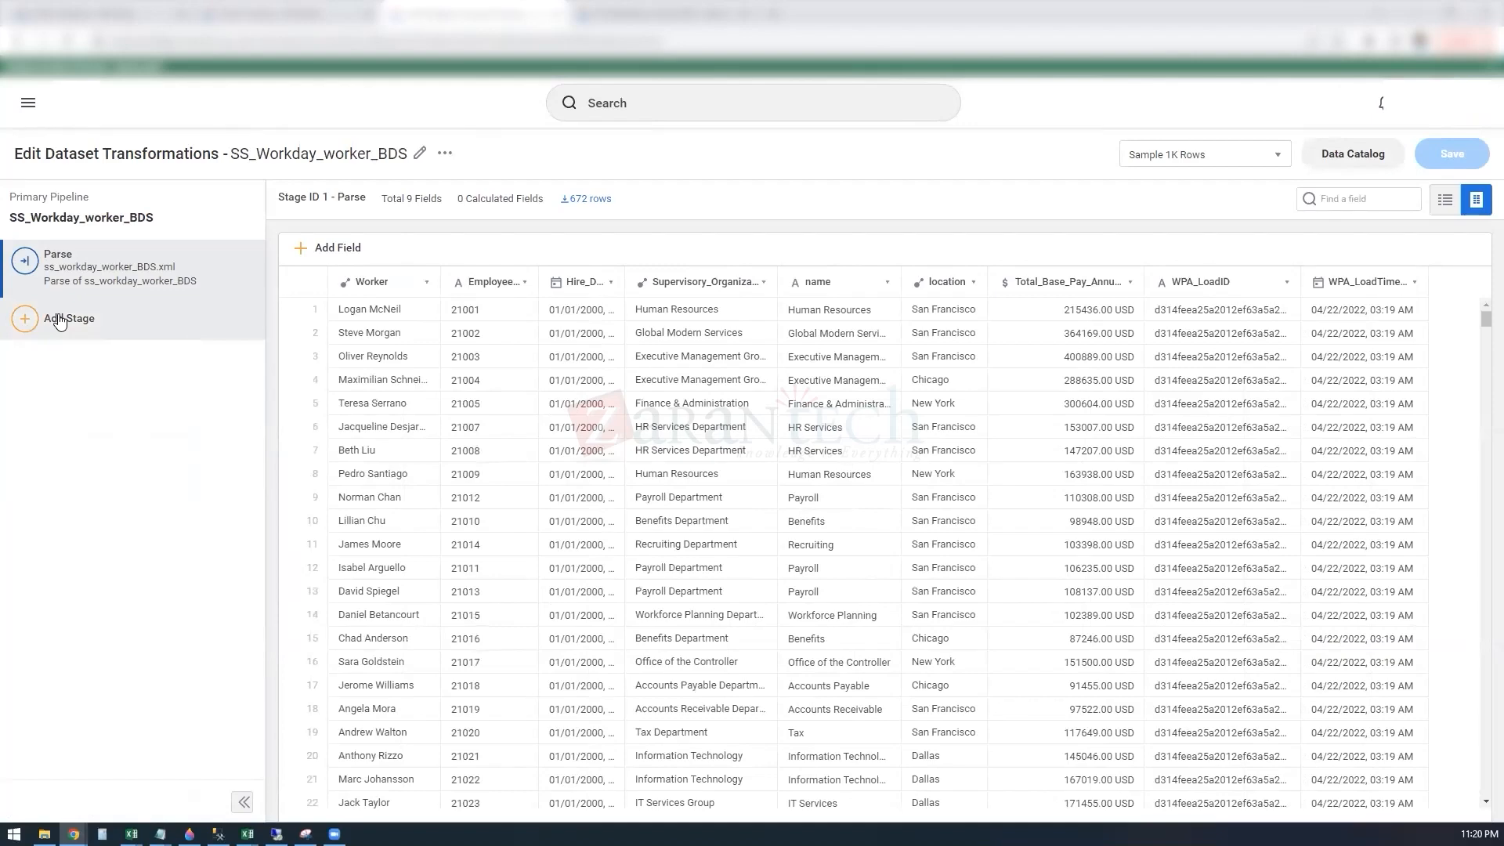
Step: Review which stage types can be added after the Parse stage of the dataset's pipeline, without adding one
drag(59, 318, 790, 223)
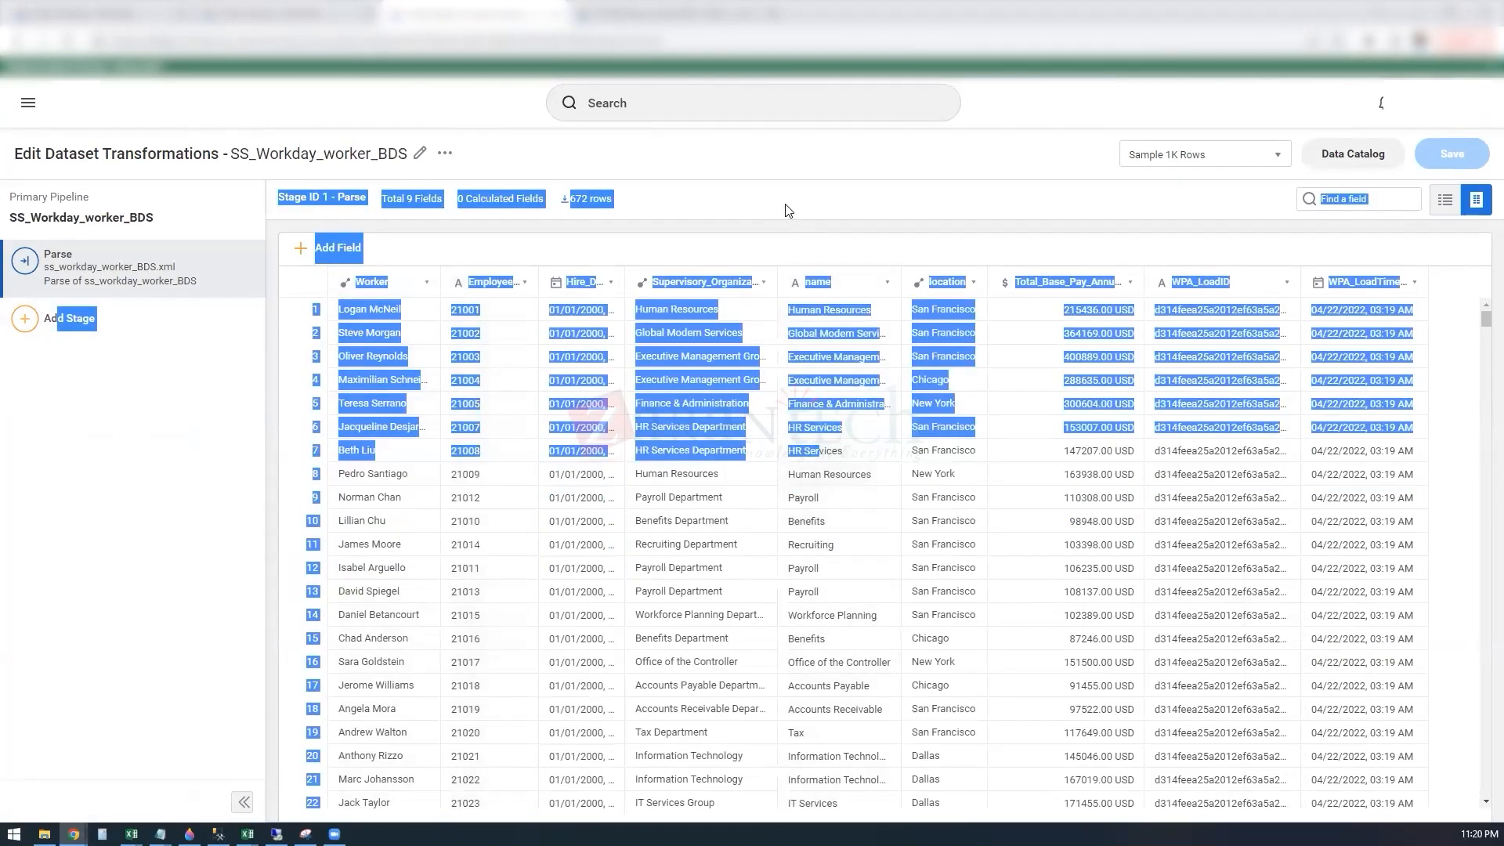
click(786, 207)
click(77, 327)
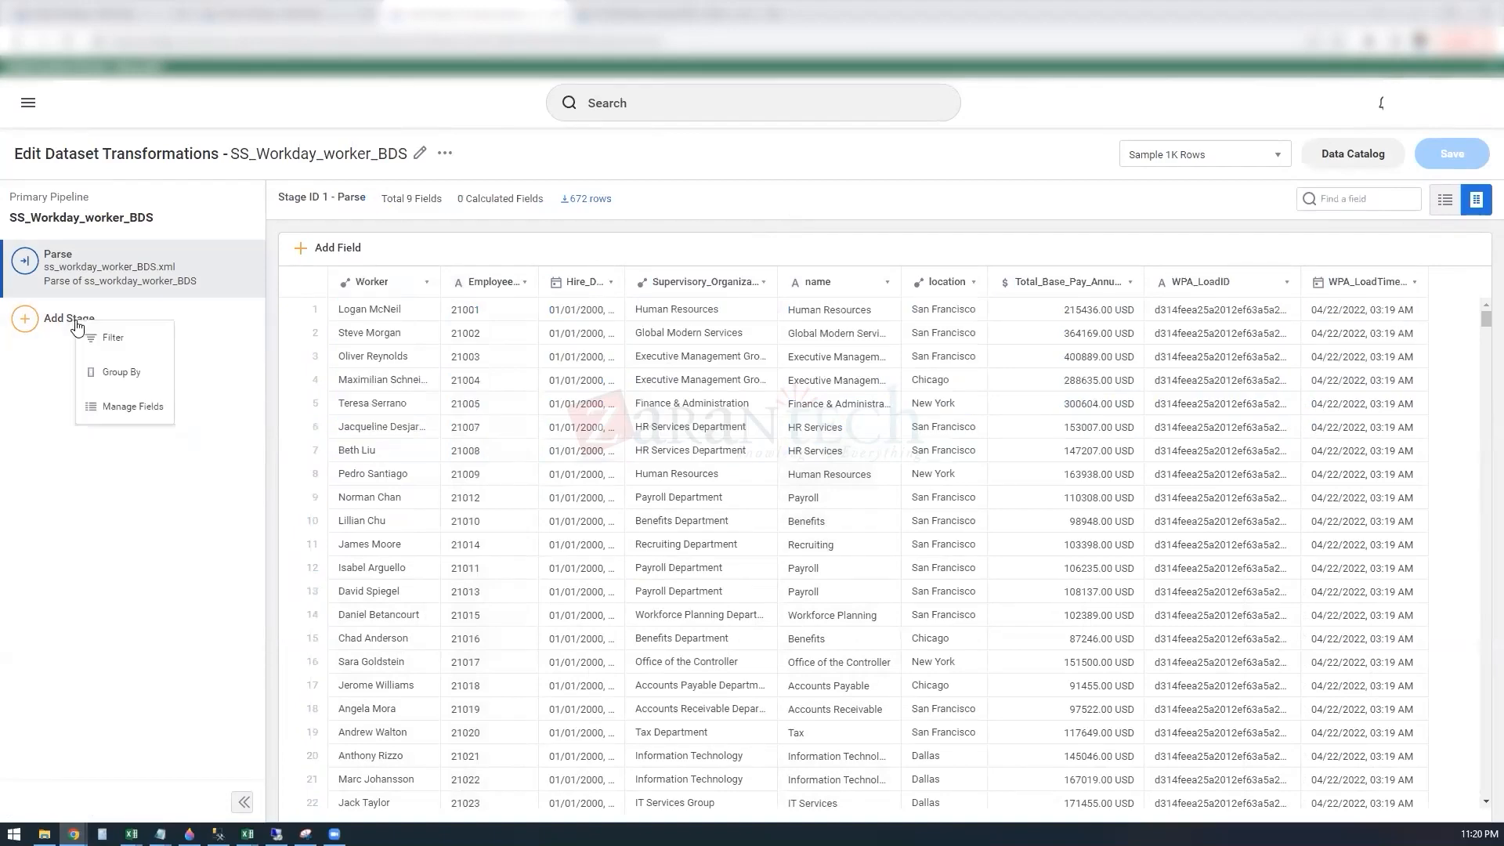
click(210, 351)
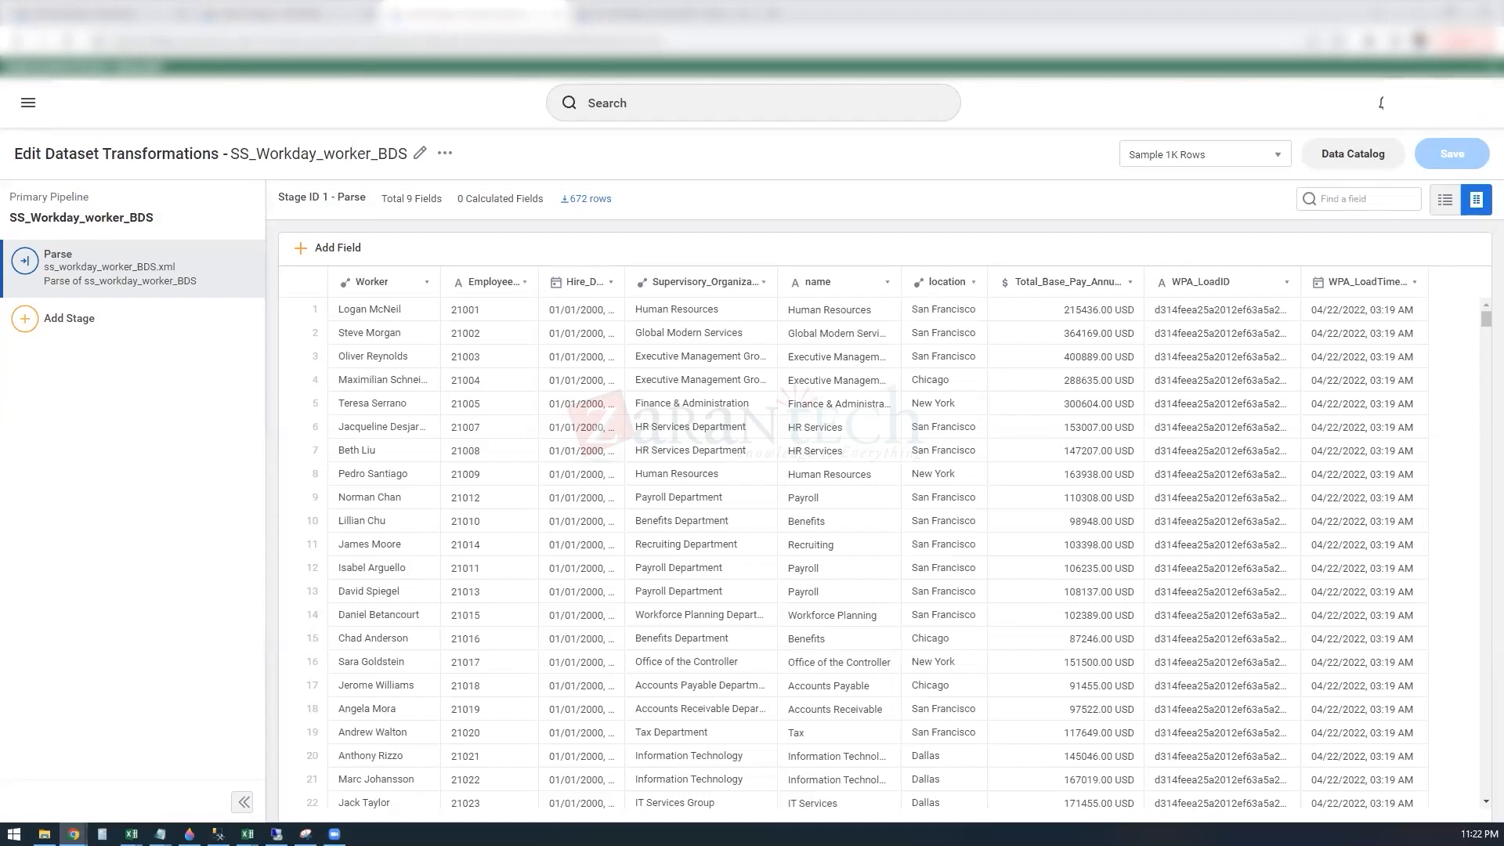
Step: Check the actions available for SS_Workday_worker_BDS in the Data Catalog and open the SS Survey Data table's details for comparison
click(269, 6)
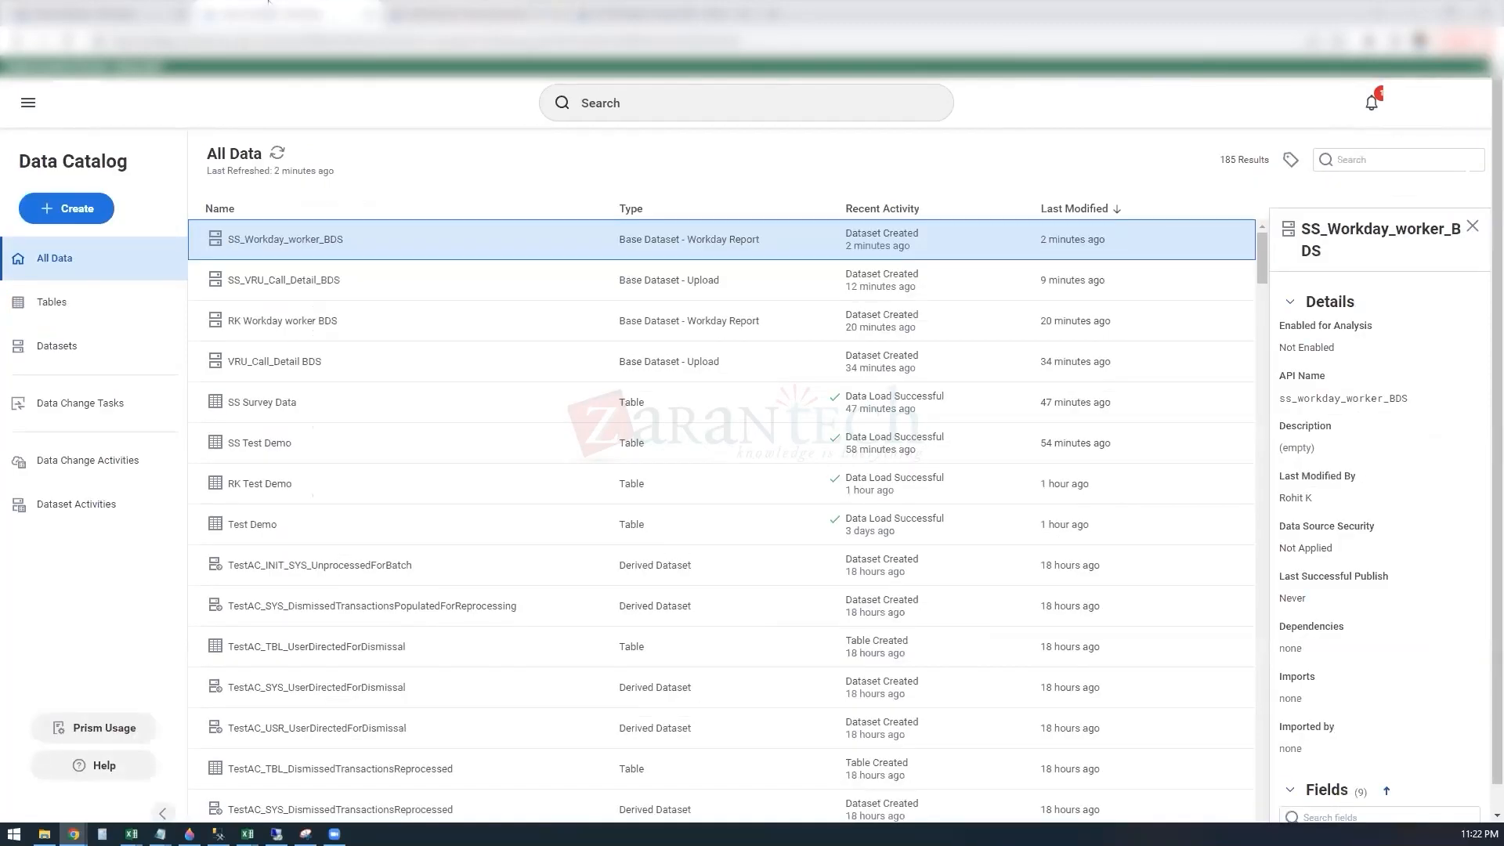
right_click(319, 249)
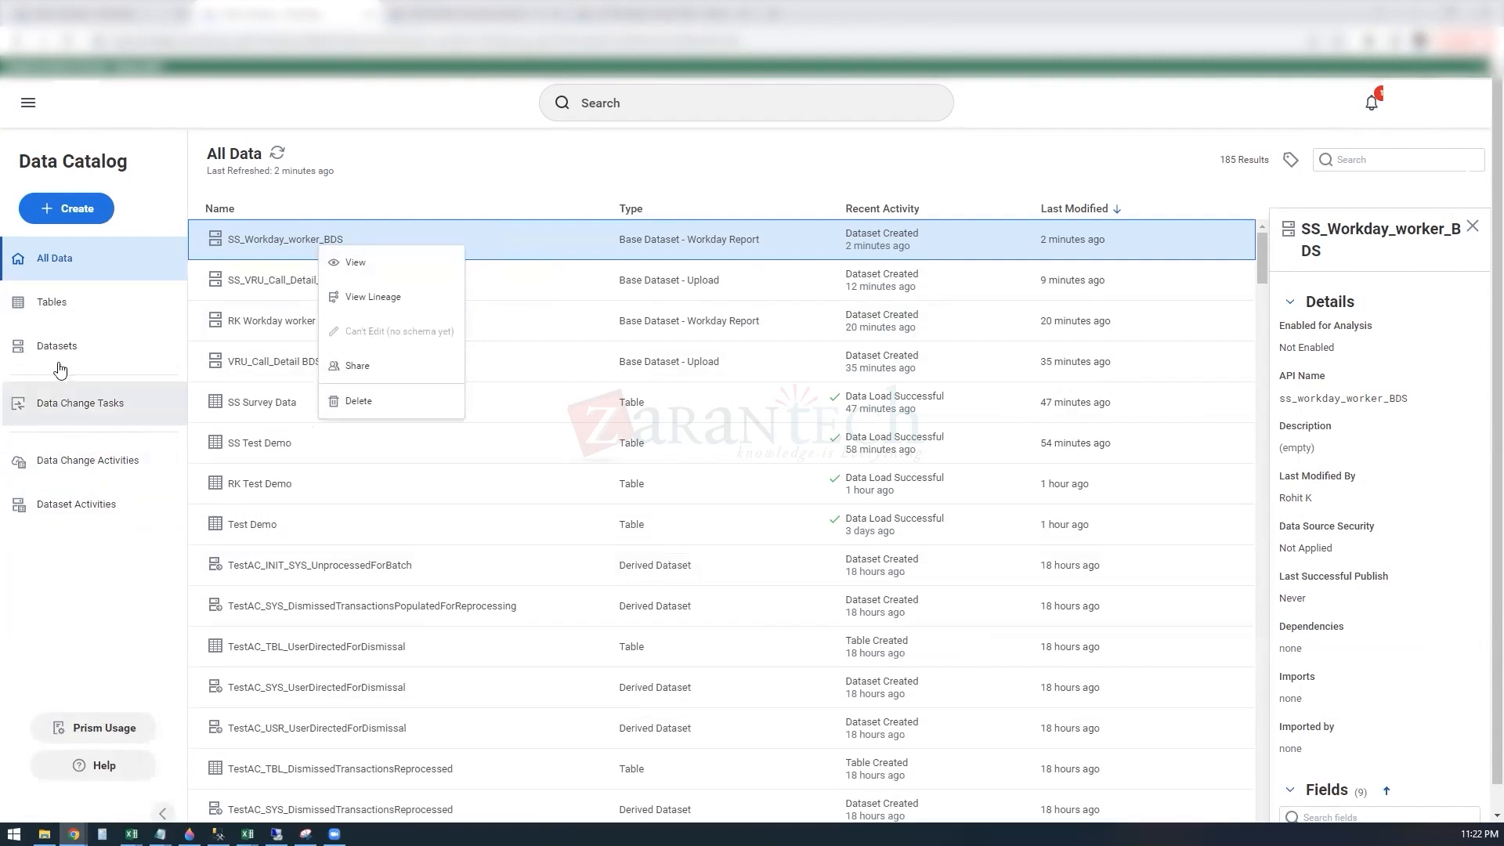
click(53, 313)
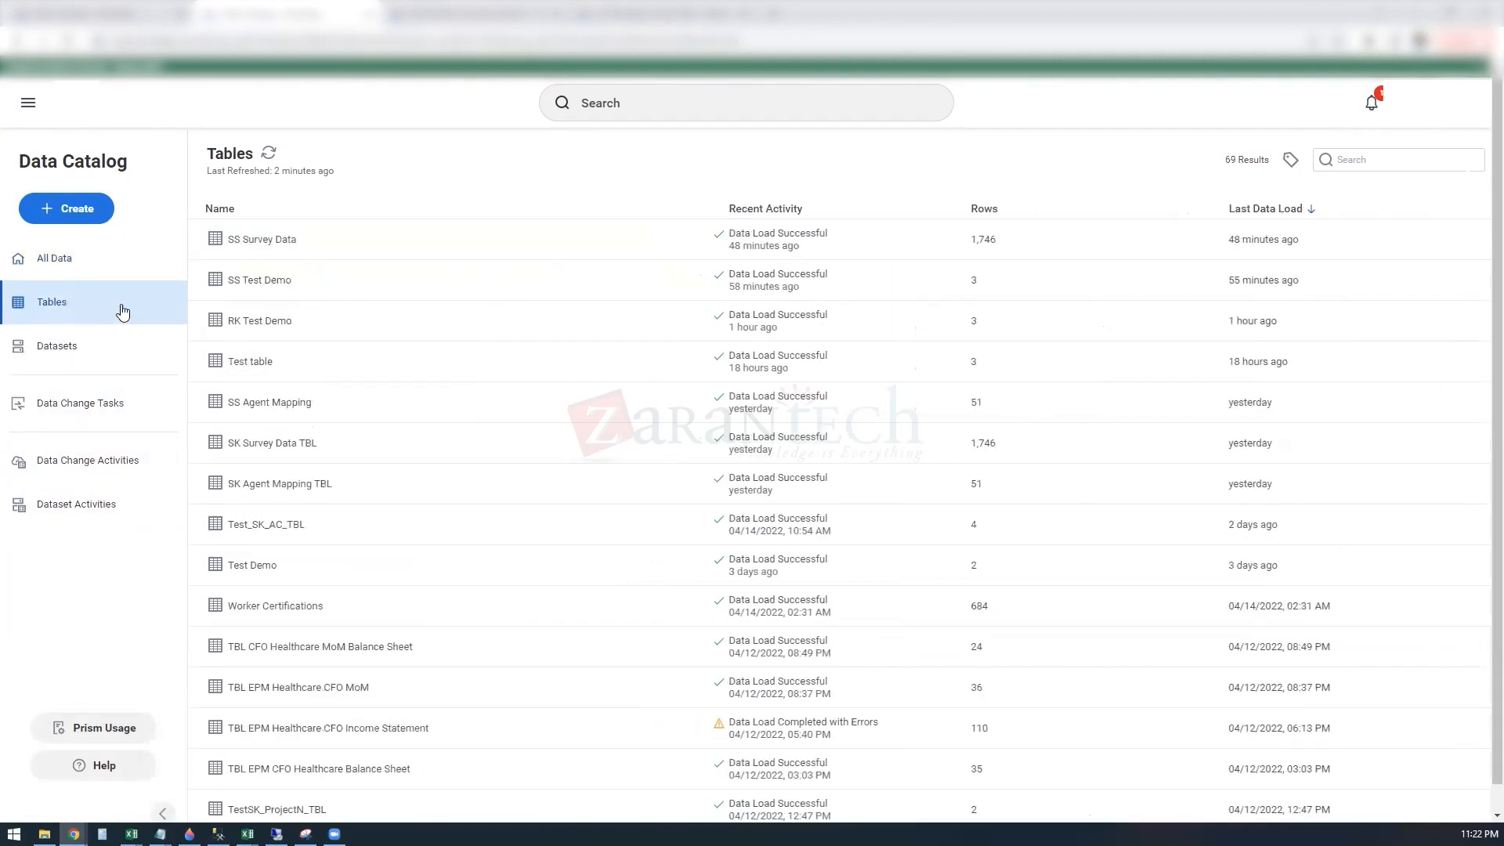
right_click(402, 239)
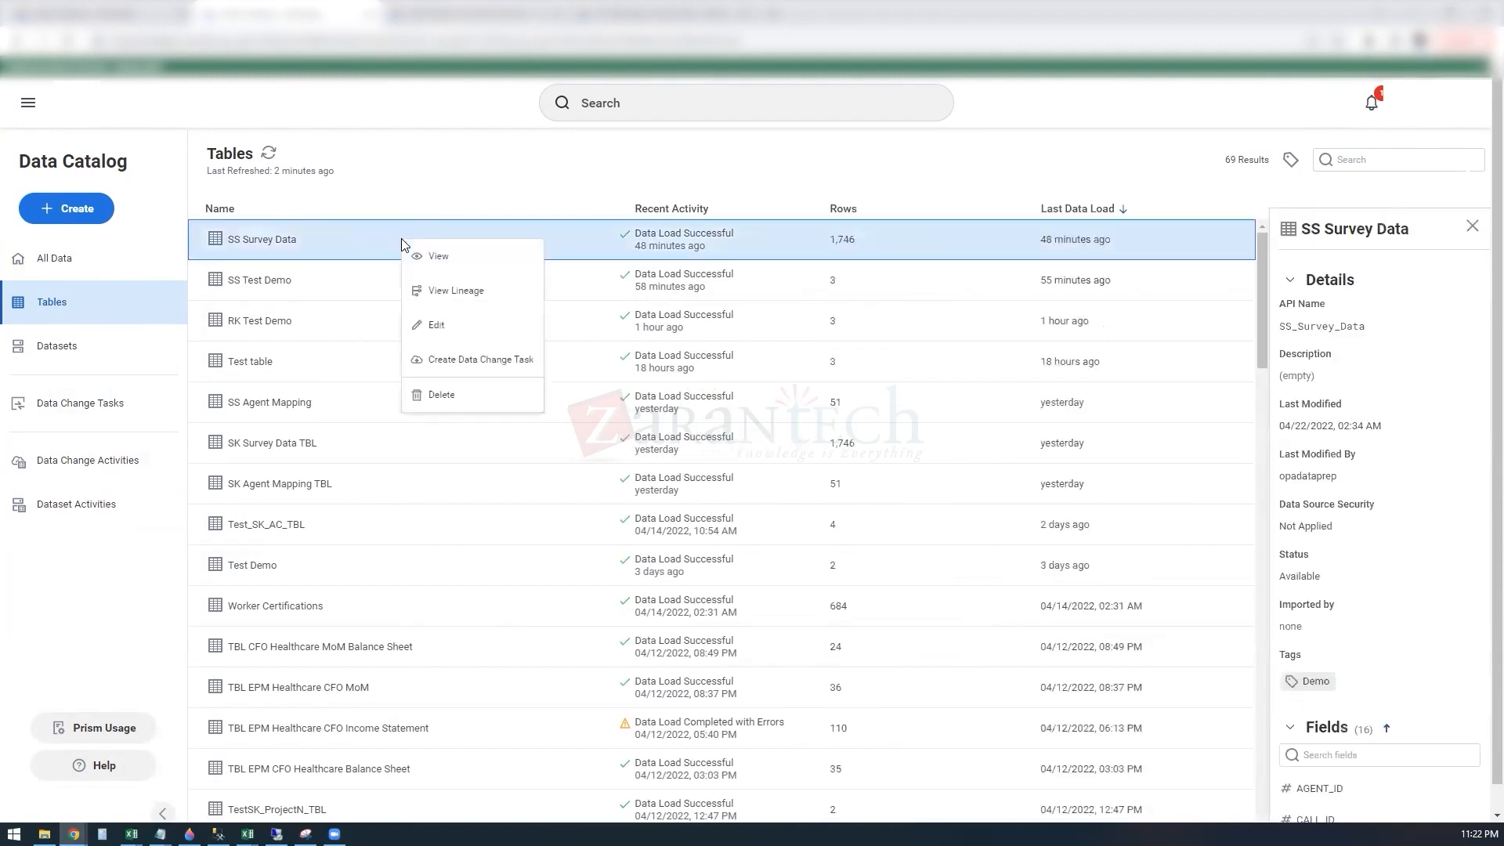
click(458, 256)
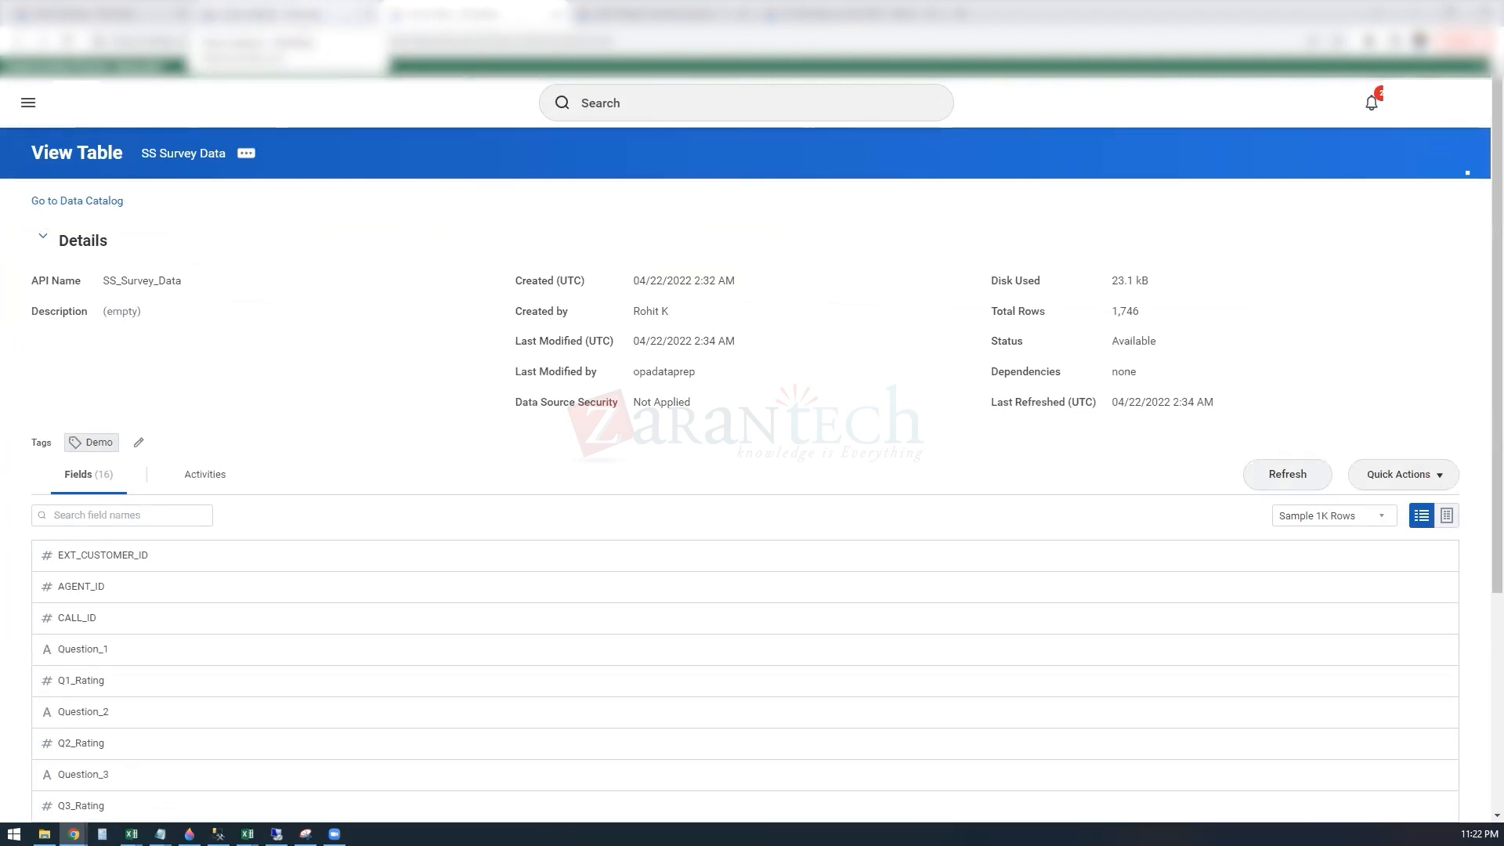
Step: Return to the Data Catalog and open the details of SS_Workday_worker_BDS from the list of datasets
click(302, 16)
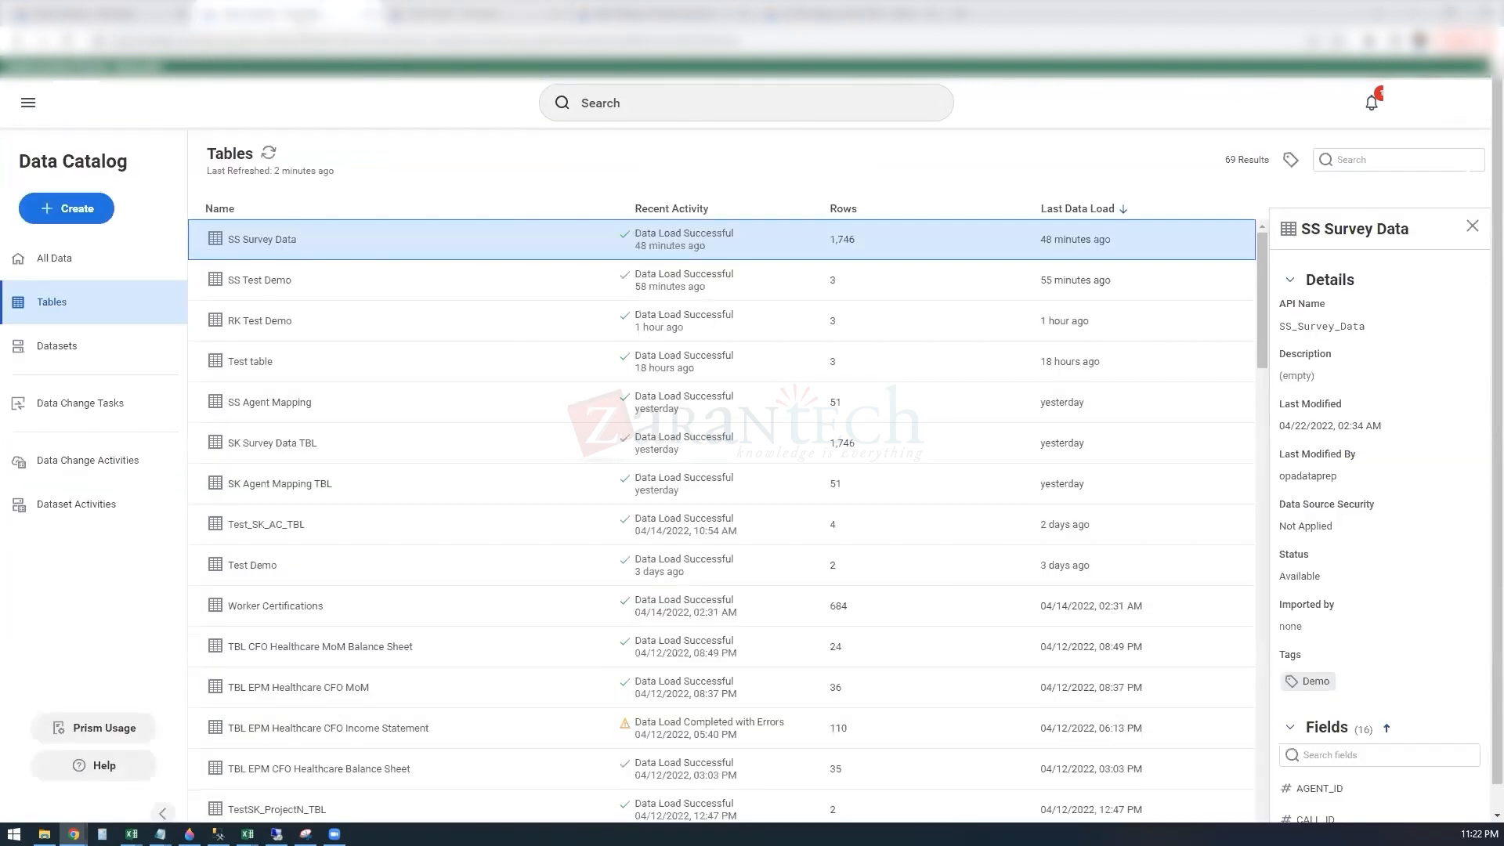
click(66, 351)
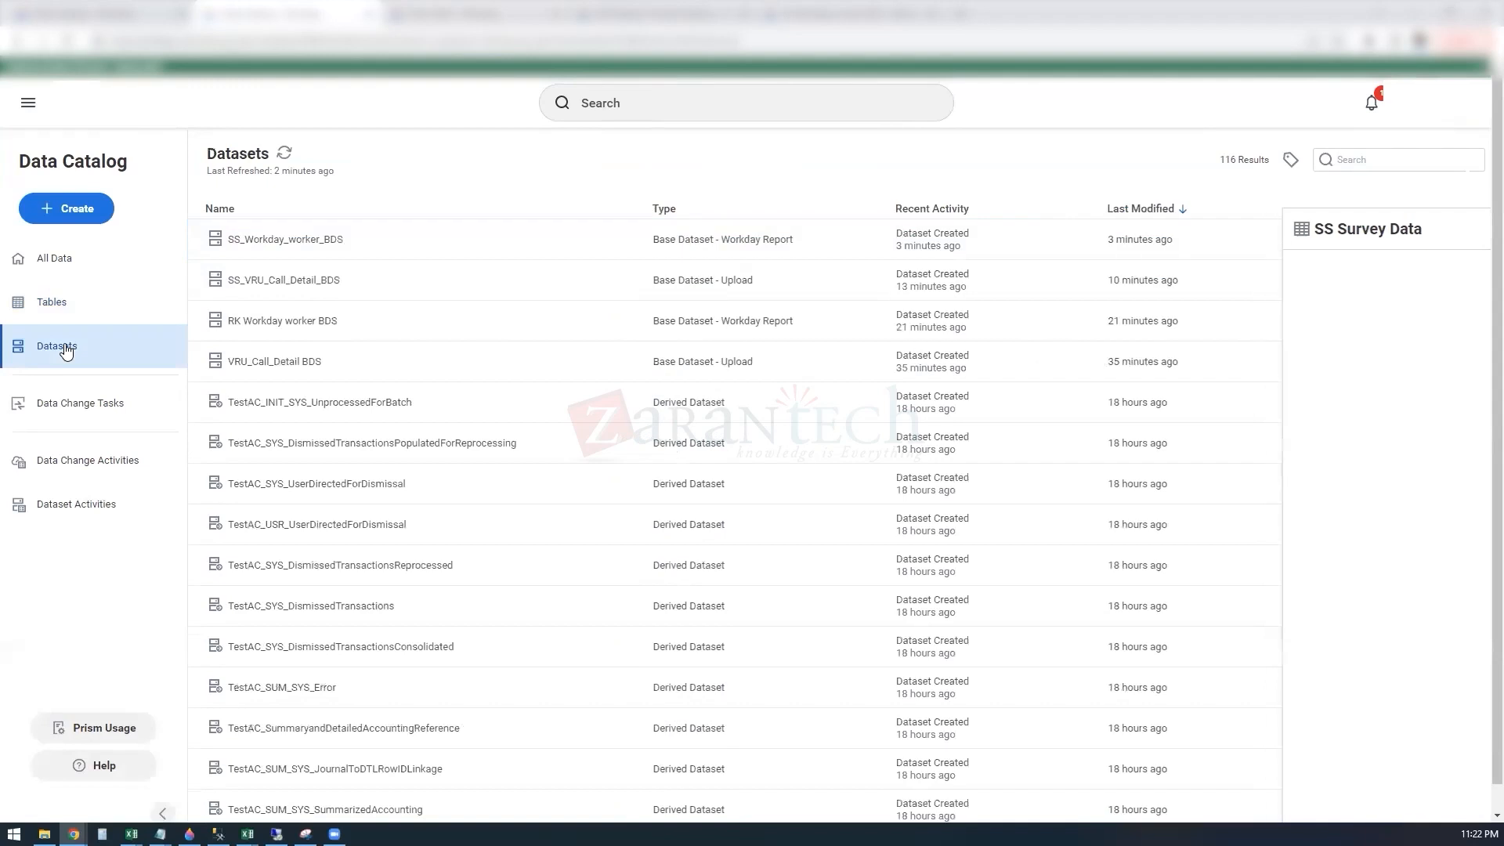
click(291, 245)
right_click(295, 243)
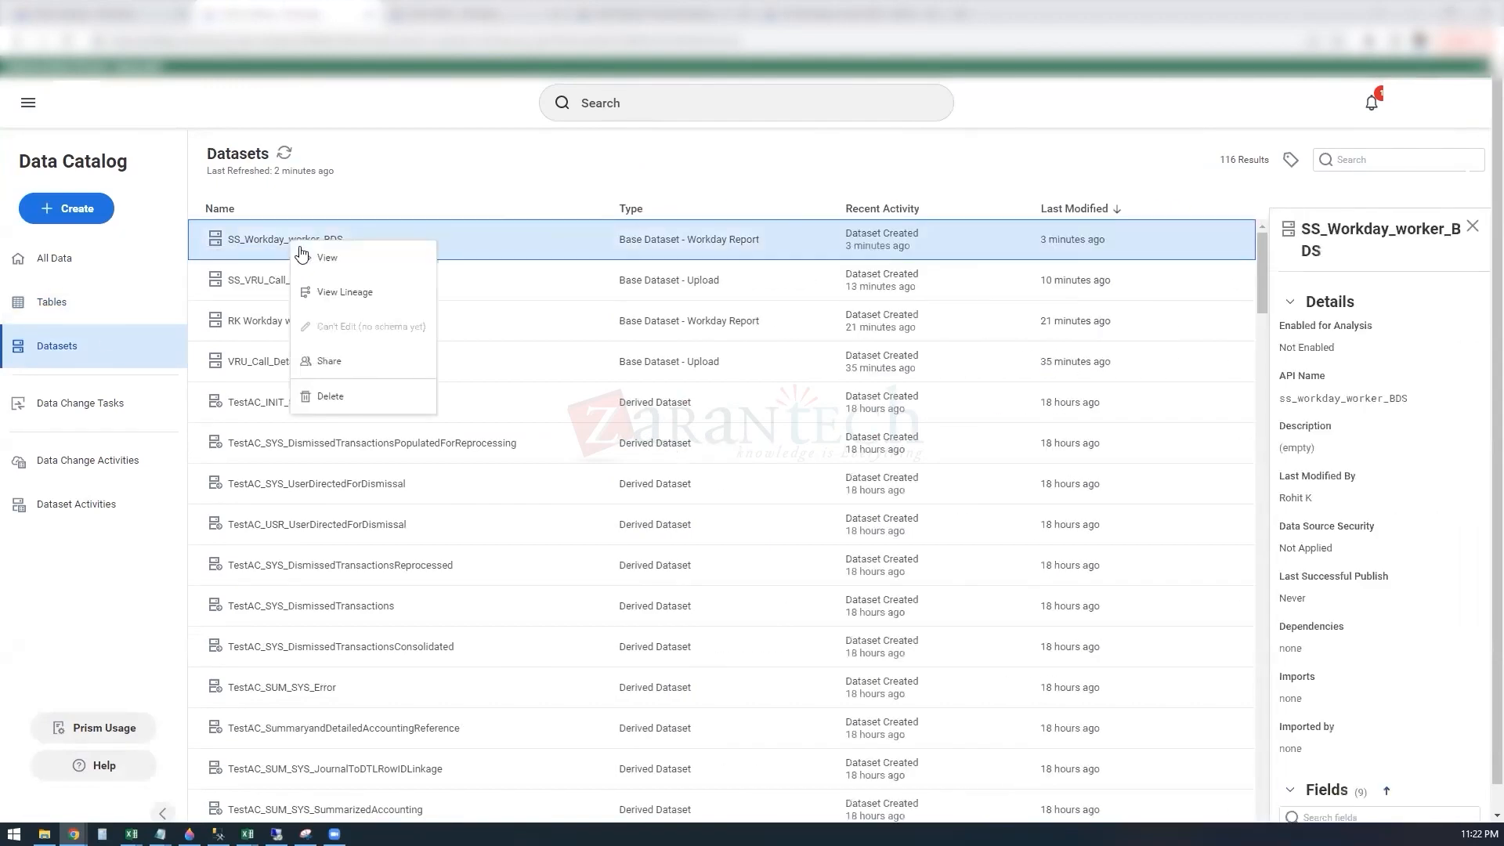
click(340, 263)
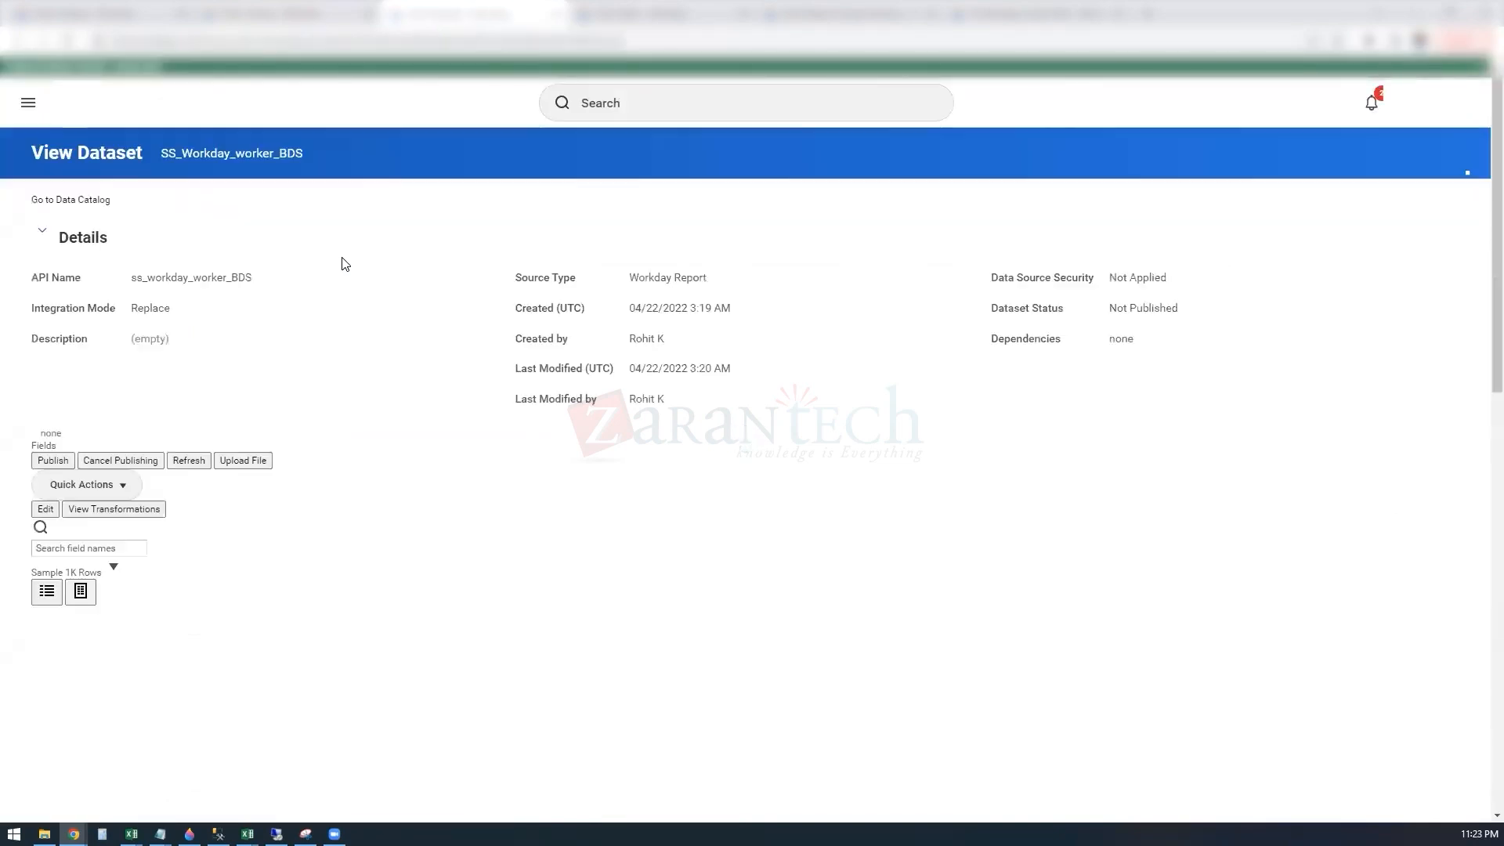
Step: Compare the available actions on the SS_Workday_worker_BDS dataset page with those on the SS Survey Data table page
click(313, 17)
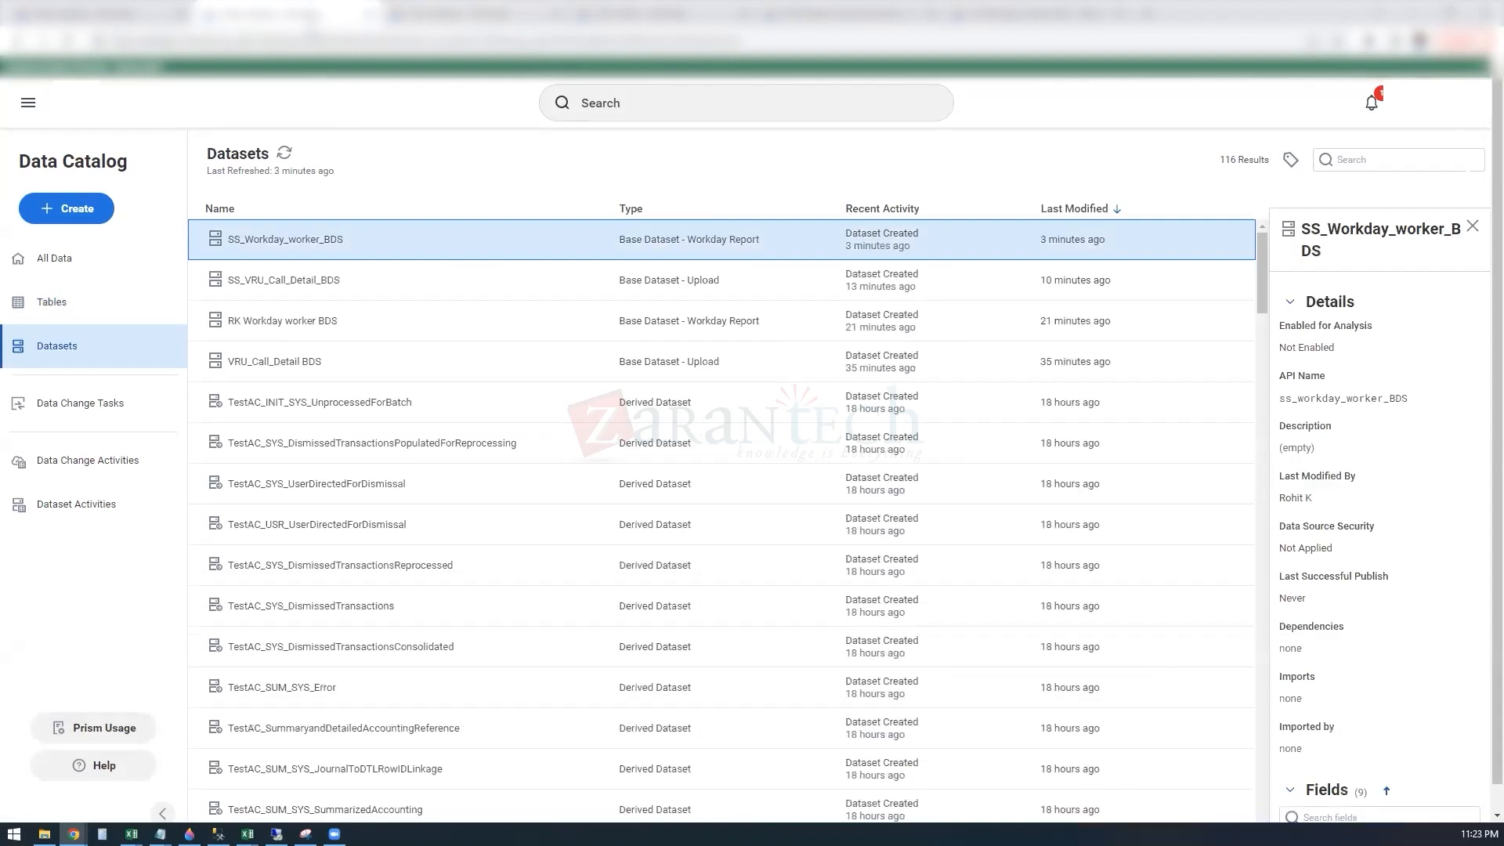
click(454, 17)
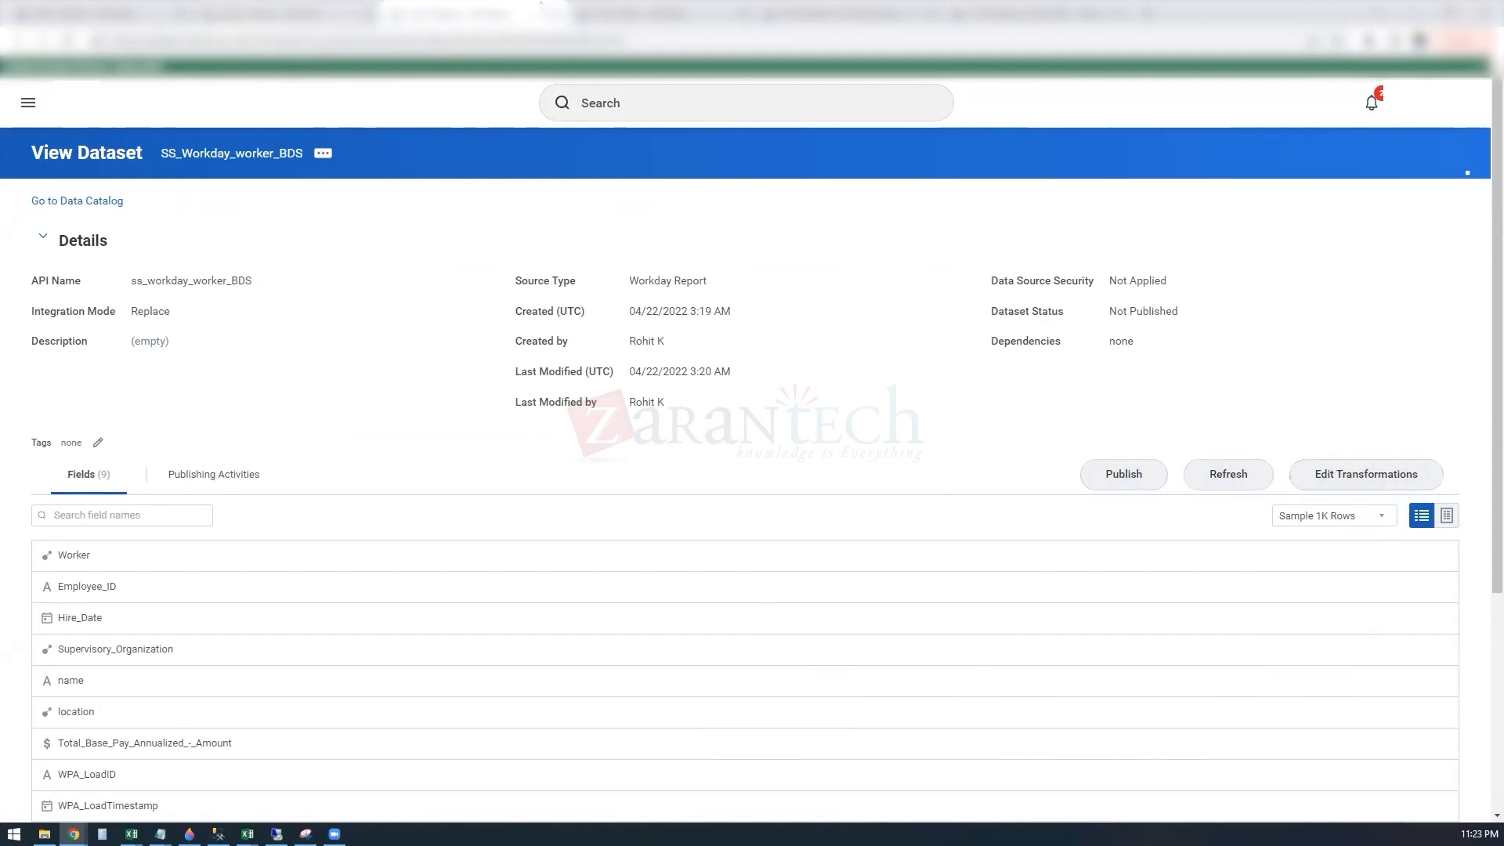
click(634, 14)
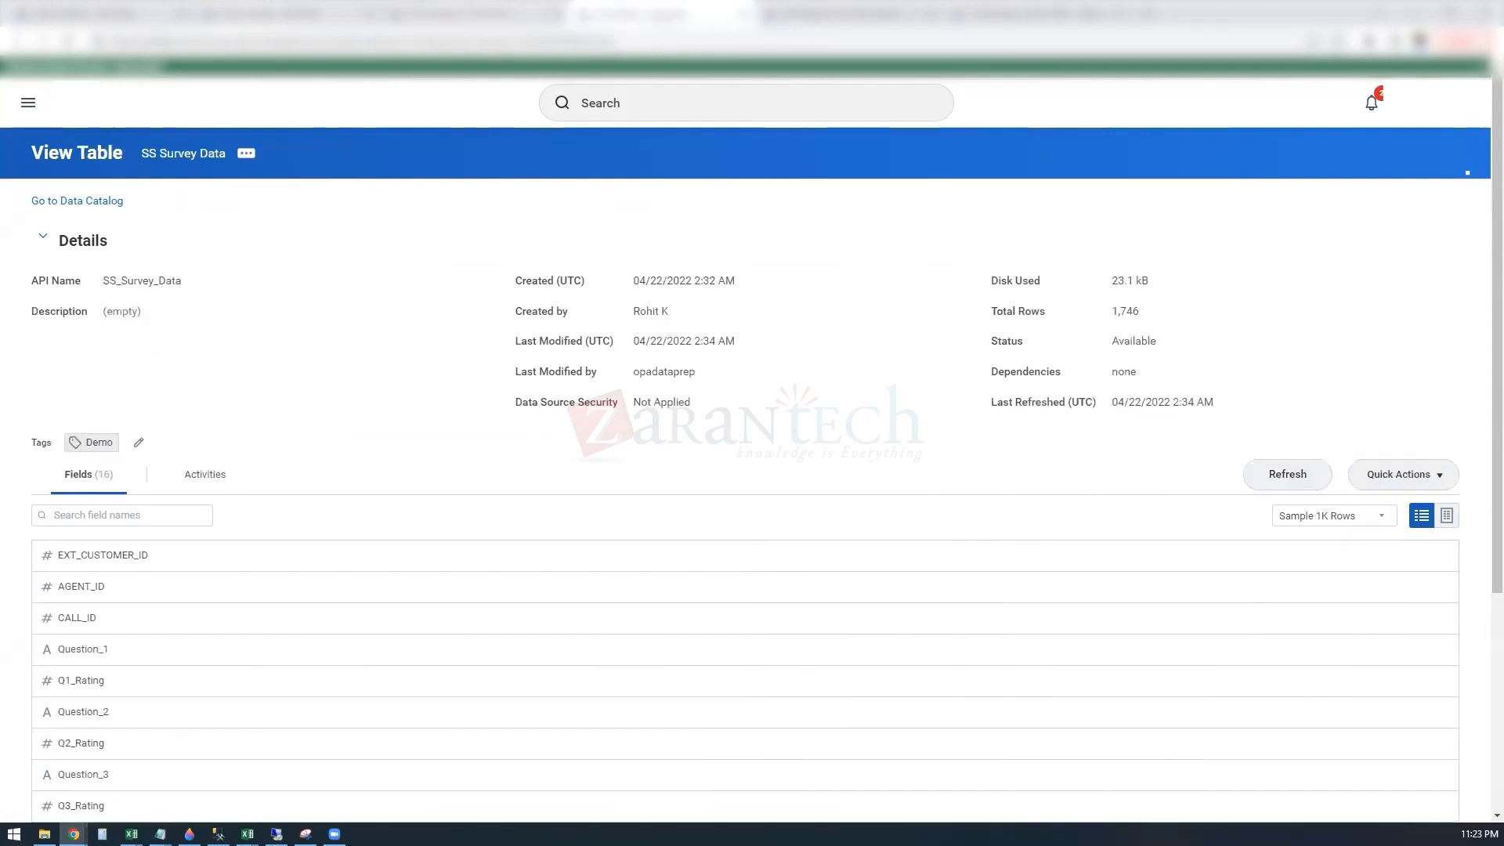